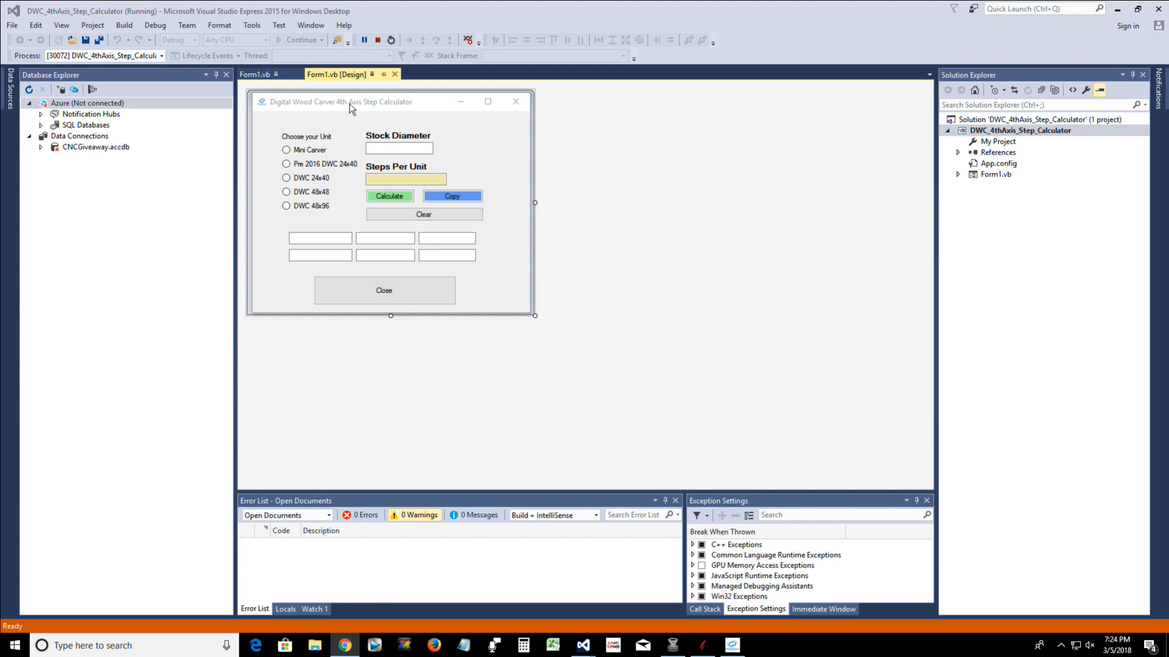
Minimize both Visual Studio windows and move the 4th Axis Step Calculator to the middle of the Aspire window
{"action": "left_click", "coordinate": [1117, 10]}
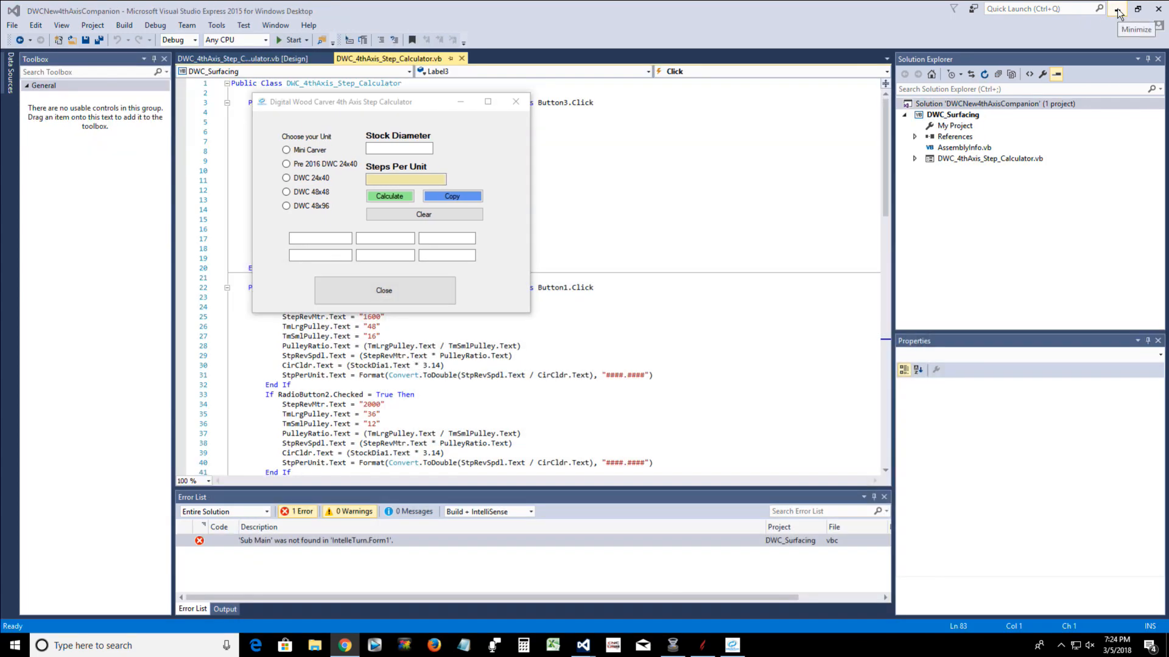
{"action": "left_click", "coordinate": [1118, 10]}
{"action": "left_click_drag", "start_coordinate": [342, 107], "coordinate": [606, 213]}
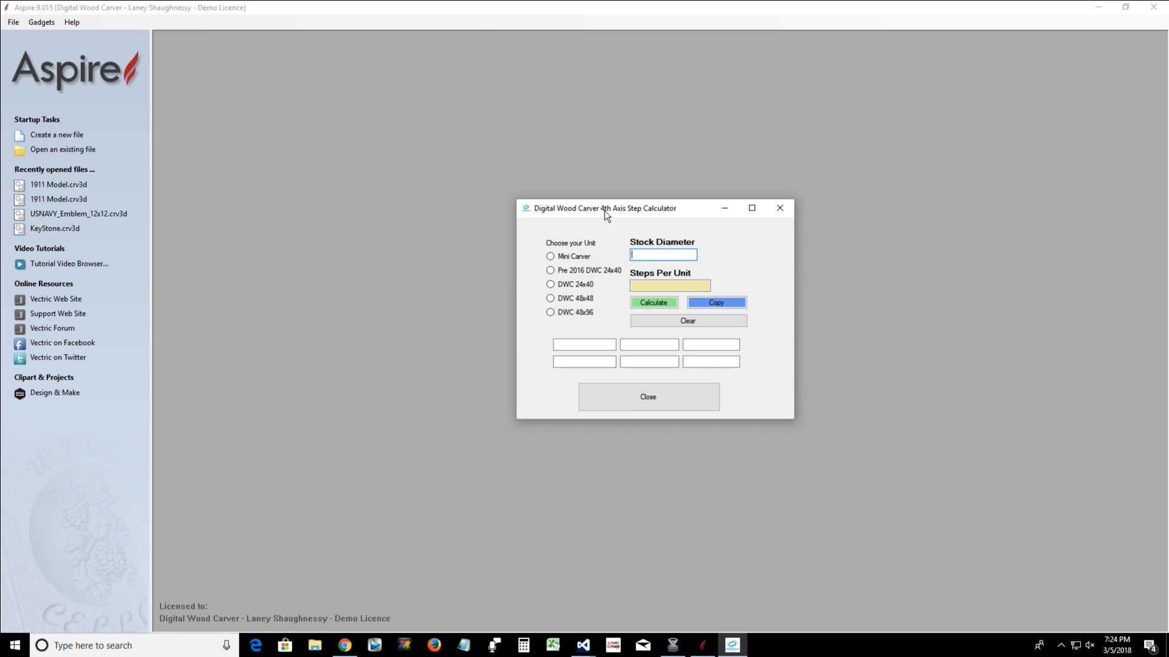
Calculate the steps per unit for a stock diameter of 3 on the Pre 2016 DWC 24x40 unit
{"action": "type", "text": "3"}
{"action": "left_click", "coordinate": [550, 274]}
{"action": "key", "text": "Return"}
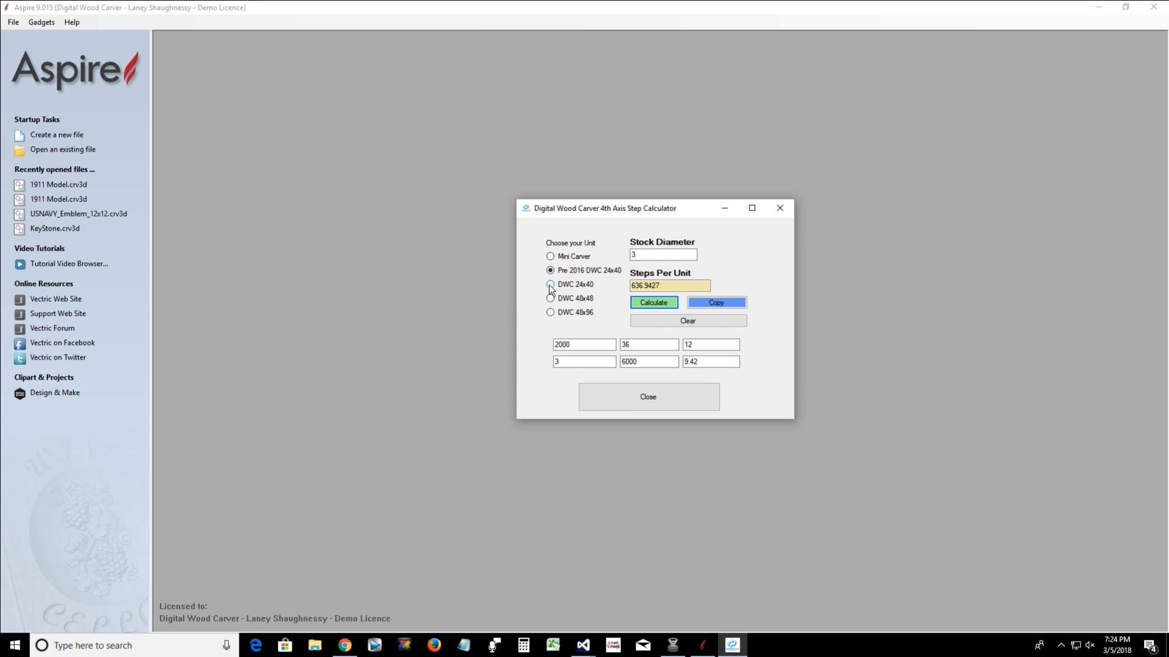
Calculate the steps per unit for the same stock on the DWC 24x40 unit and on the Mini Carver
{"action": "left_click", "coordinate": [550, 285]}
{"action": "left_click", "coordinate": [652, 305]}
{"action": "left_click", "coordinate": [551, 256]}
{"action": "left_click", "coordinate": [647, 305]}
{"action": "left_click_drag", "start_coordinate": [634, 208], "coordinate": [454, 132]}
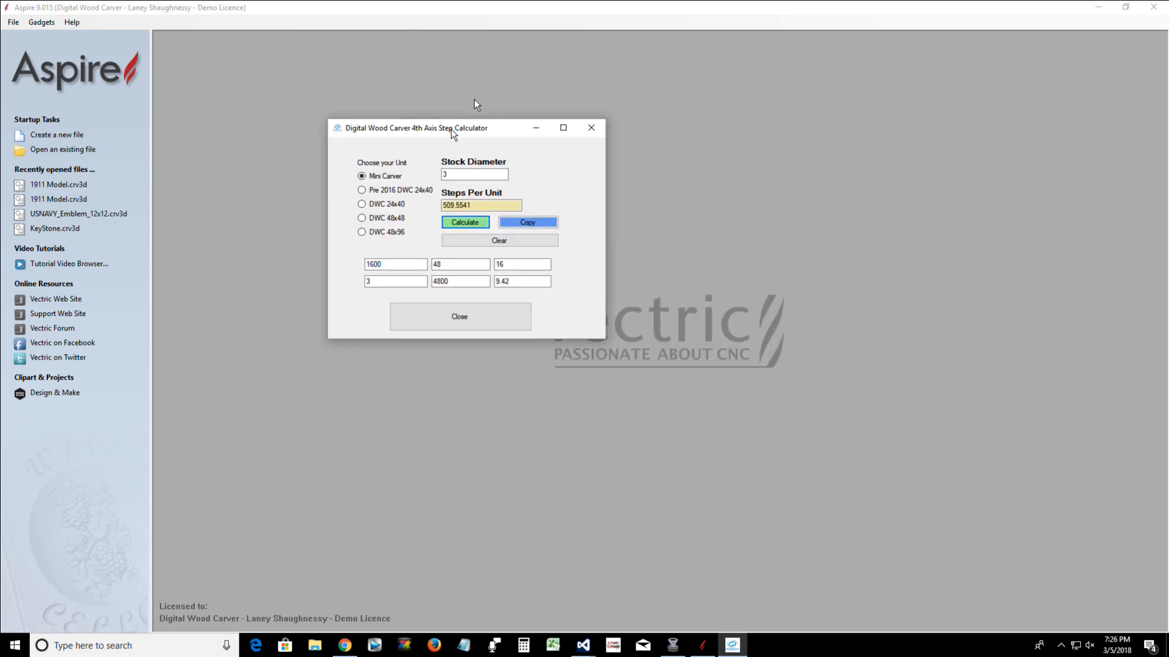
{"action": "left_click_drag", "start_coordinate": [453, 132], "coordinate": [666, 220]}
{"action": "left_click", "coordinate": [777, 217]}
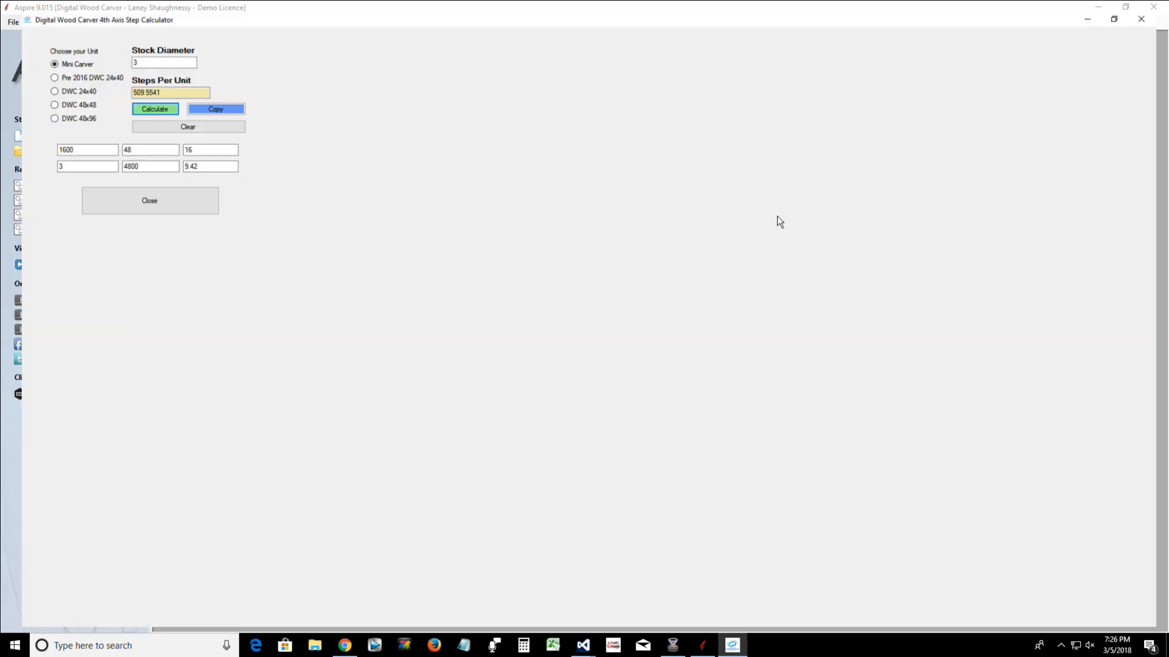
{"action": "left_click", "coordinate": [1125, 8]}
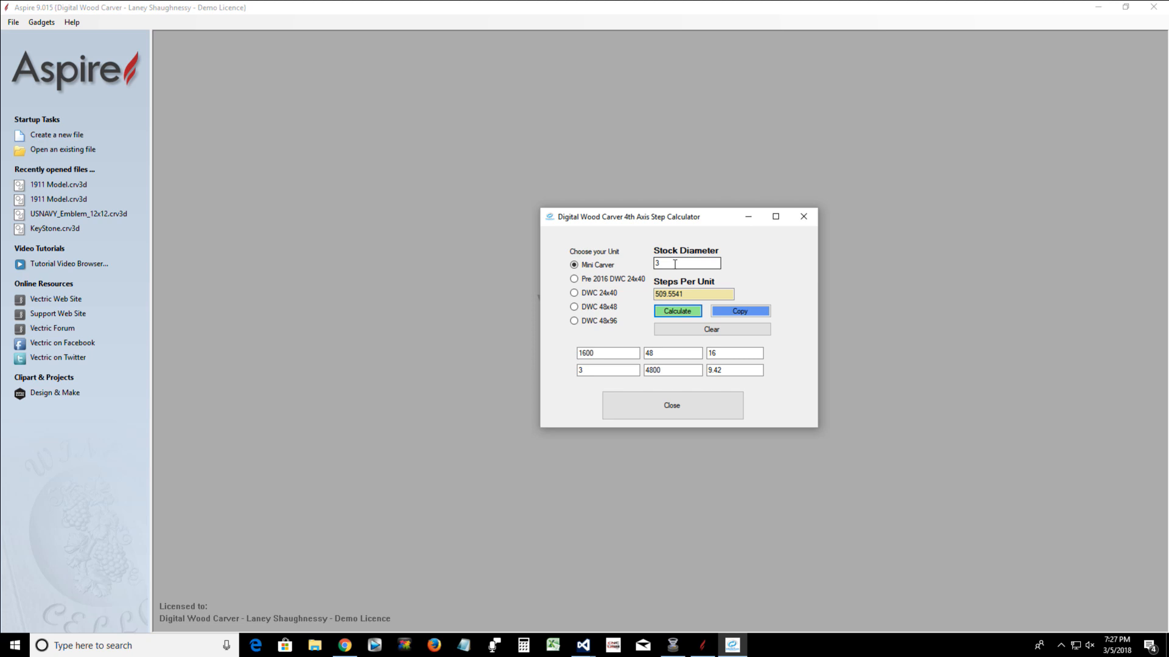
Set the stock diameter to 5 and switch through the Pre 2016 DWC 24x40, DWC 24x40, DWC 48x96 and Mini Carver units
{"action": "double_click", "coordinate": [674, 265]}
{"action": "type", "text": "5"}
{"action": "left_click", "coordinate": [575, 279]}
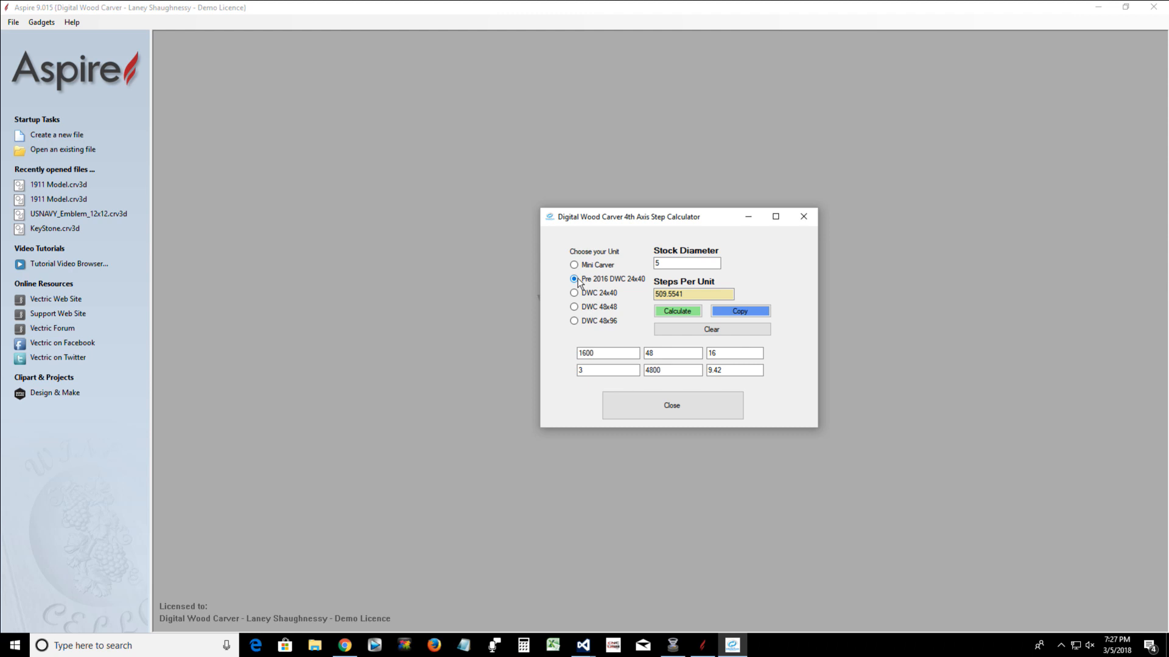
{"action": "left_click", "coordinate": [575, 293]}
{"action": "left_click", "coordinate": [574, 321]}
{"action": "left_click", "coordinate": [672, 265]}
{"action": "left_click_drag", "start_coordinate": [673, 267], "coordinate": [631, 269]}
{"action": "left_click", "coordinate": [575, 266]}
{"action": "type", "text": "5"}
Calculate the steps per unit for the DWC 24x40 unit and copy the result
{"action": "left_click", "coordinate": [595, 292]}
{"action": "left_click", "coordinate": [679, 314]}
{"action": "left_click_drag", "start_coordinate": [682, 295], "coordinate": [647, 296]}
{"action": "left_click", "coordinate": [742, 312]}
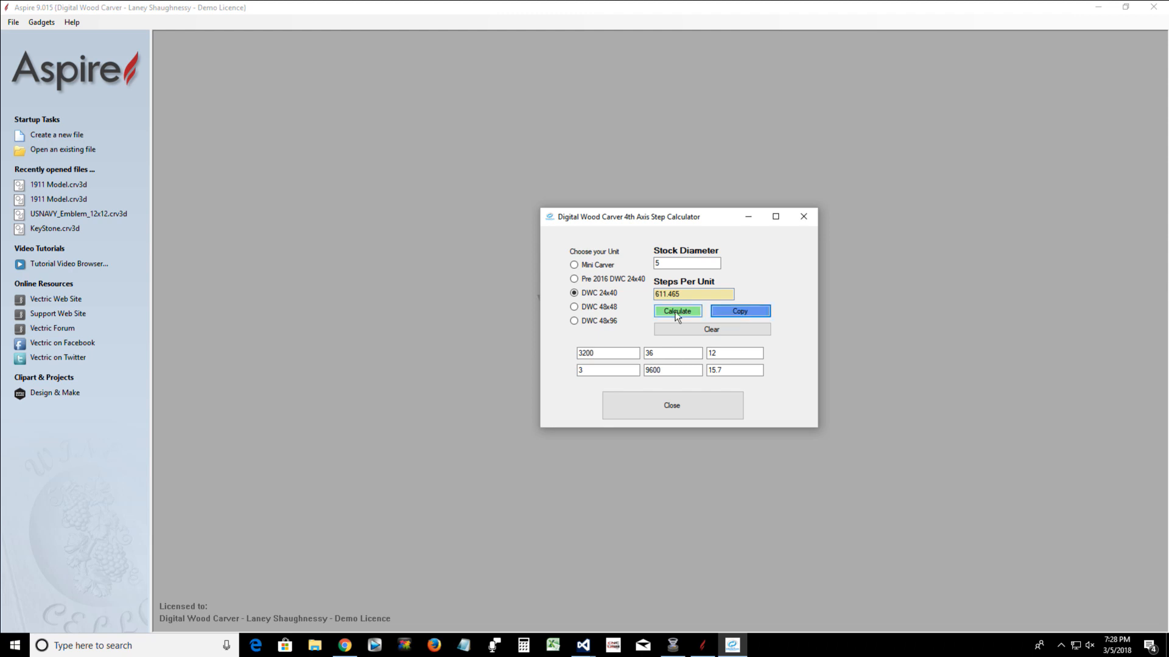
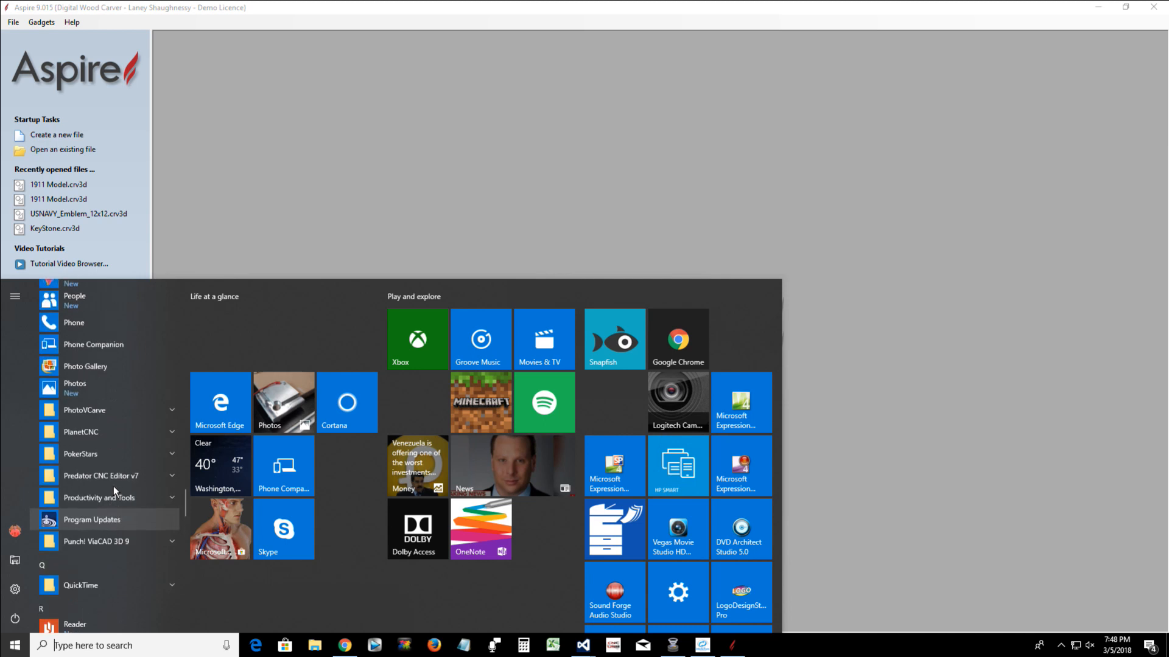
Launch PlanetCNC 64bit and open the motor StepsPerUnit page of its settings
{"action": "left_click", "coordinate": [104, 431]}
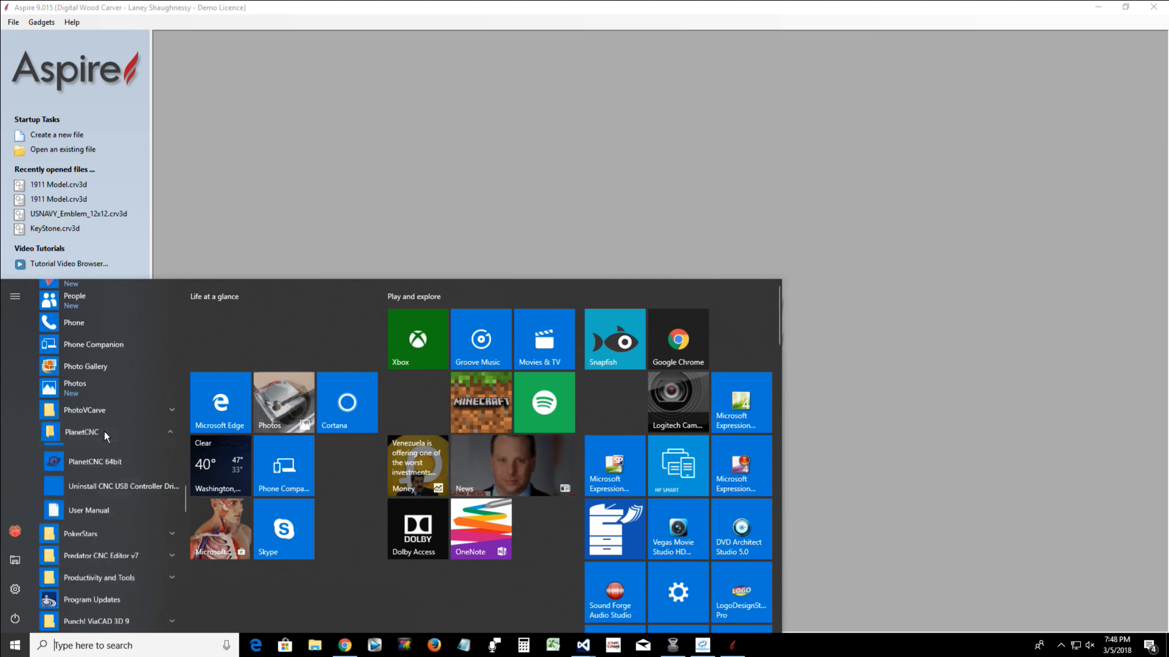
{"action": "left_click", "coordinate": [101, 476]}
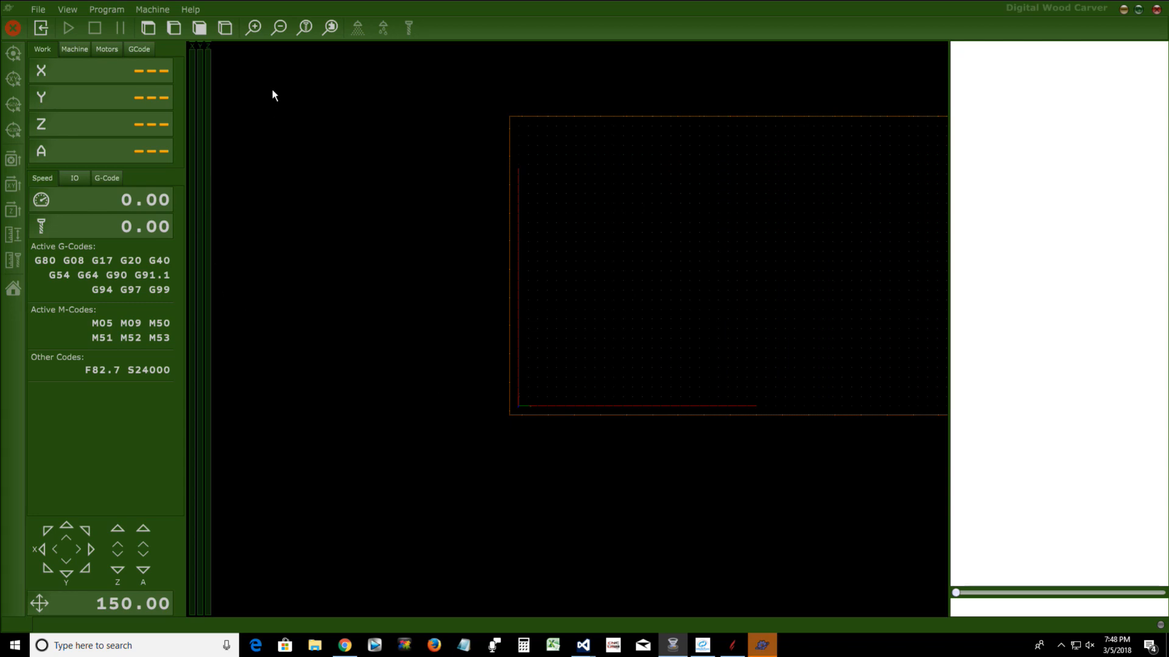
{"action": "left_click", "coordinate": [37, 10]}
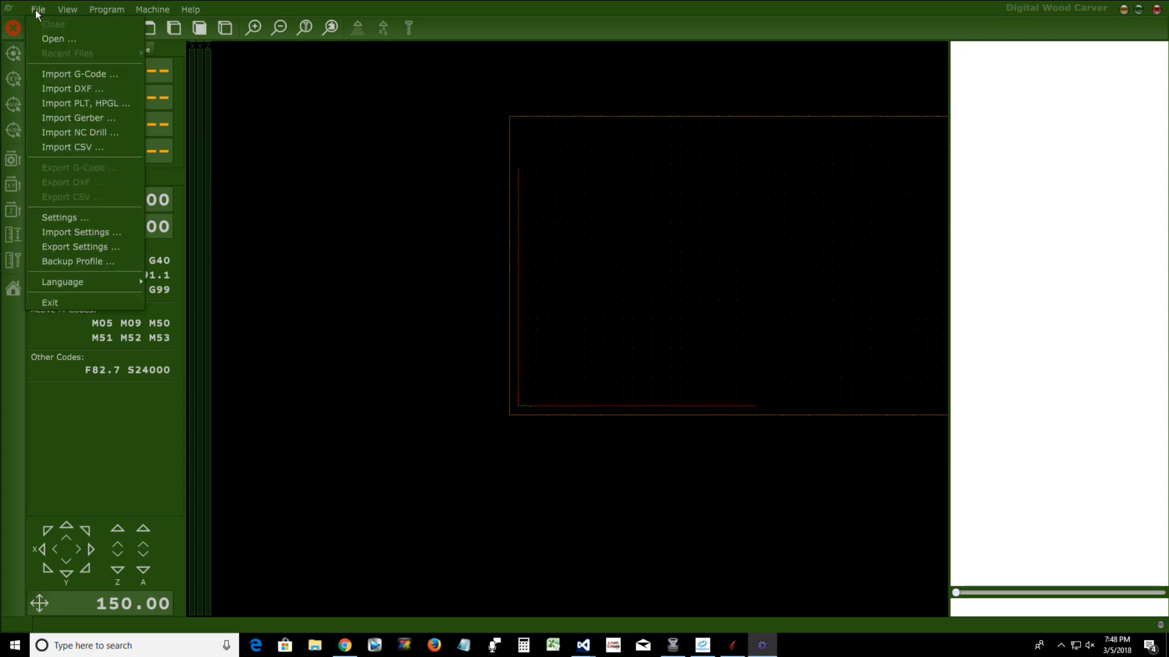
{"action": "left_click", "coordinate": [54, 220]}
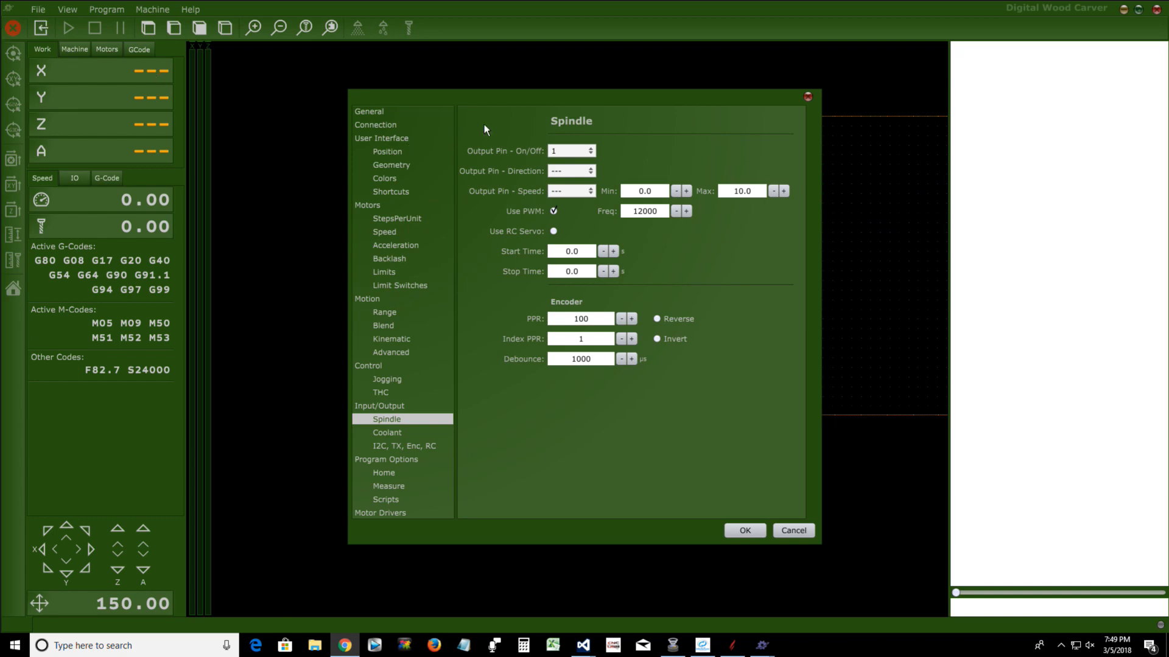
{"action": "left_click", "coordinate": [526, 103]}
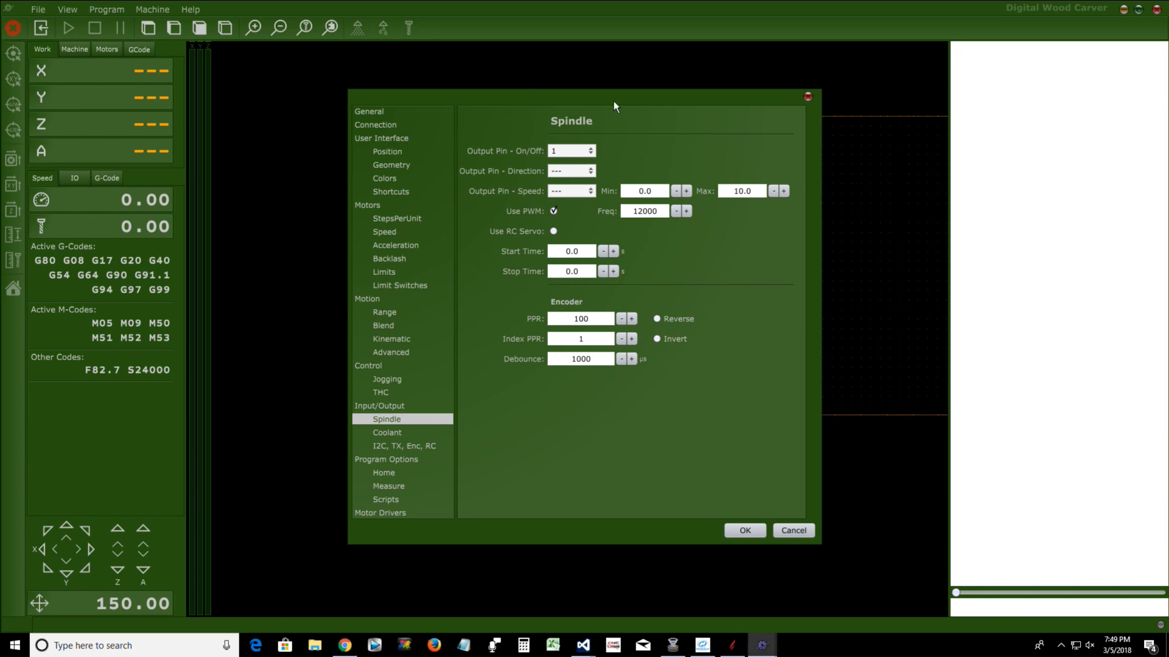
{"action": "mouse_move", "coordinate": [543, 101]}
{"action": "left_mouse_down"}
{"action": "mouse_move", "coordinate": [515, 118]}
{"action": "mouse_move", "coordinate": [550, 106]}
{"action": "left_mouse_up"}
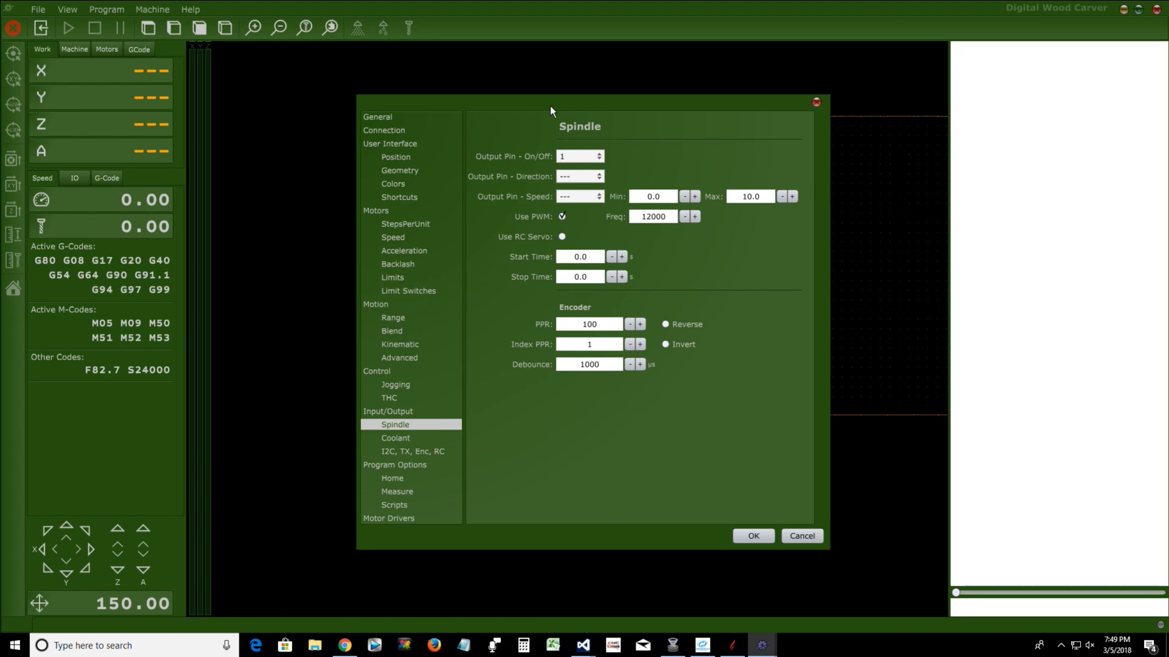
{"action": "left_click", "coordinate": [406, 225]}
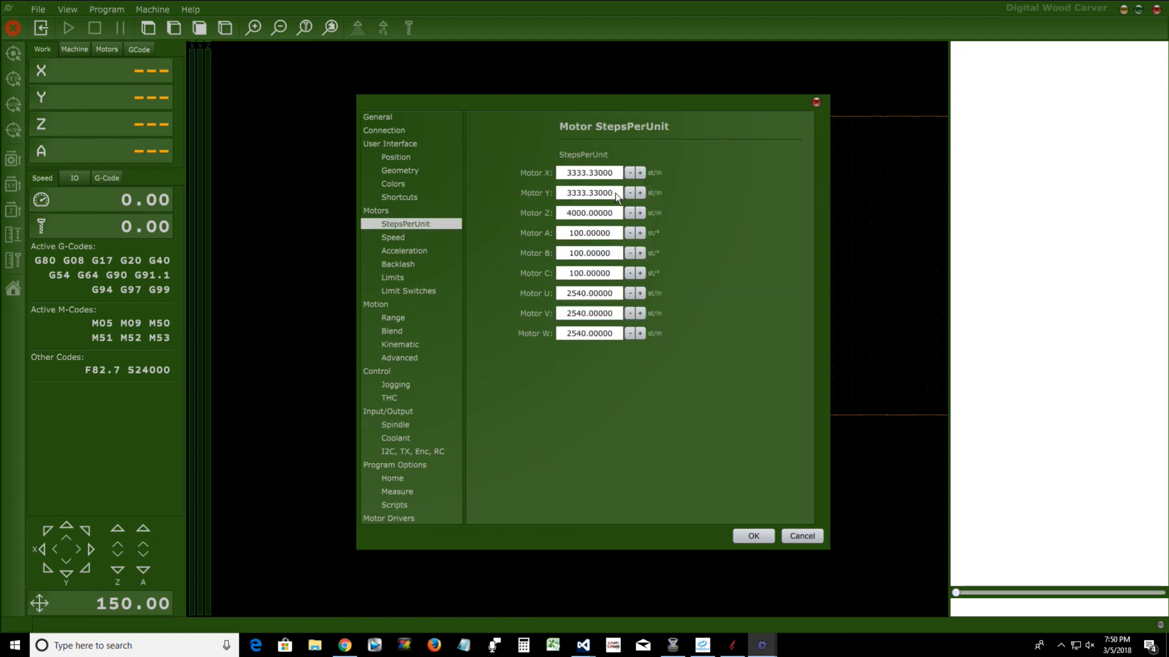
Try to paste the copied value over Motor Y's steps per unit
{"action": "double_click", "coordinate": [578, 194]}
{"action": "right_click", "coordinate": [579, 194]}
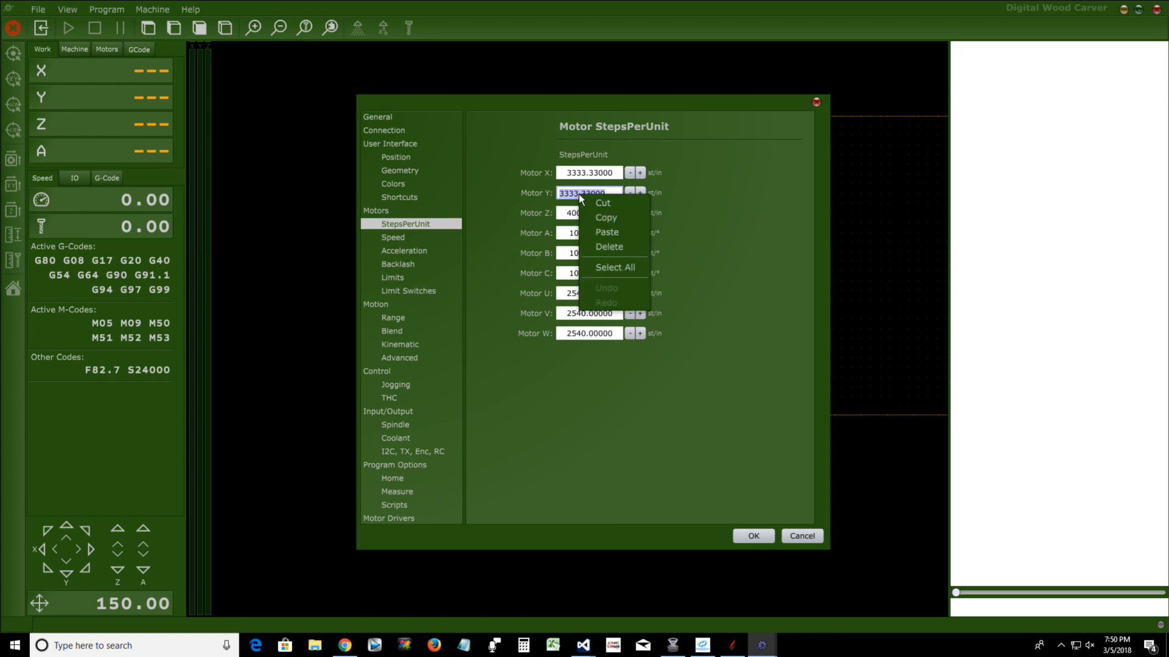
{"action": "left_click", "coordinate": [595, 236]}
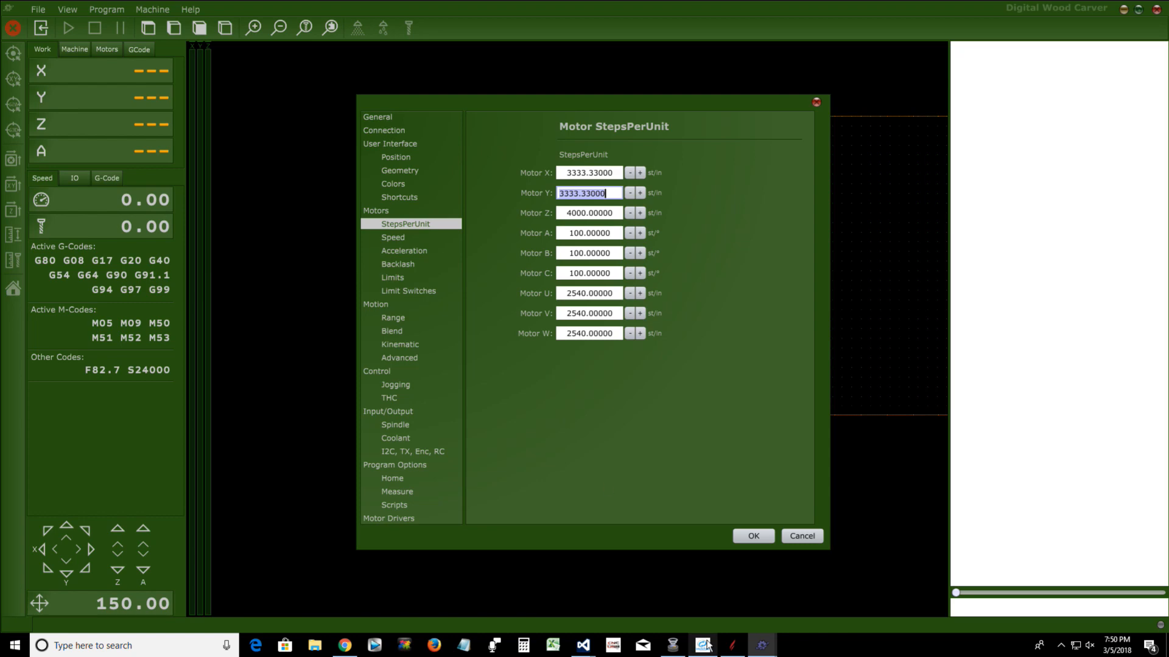
Copy the calculated DWC 24x40 steps per unit from the 4th Axis Step Calculator again and return to the PlanetCNC settings
{"action": "mouse_move", "coordinate": [706, 647]}
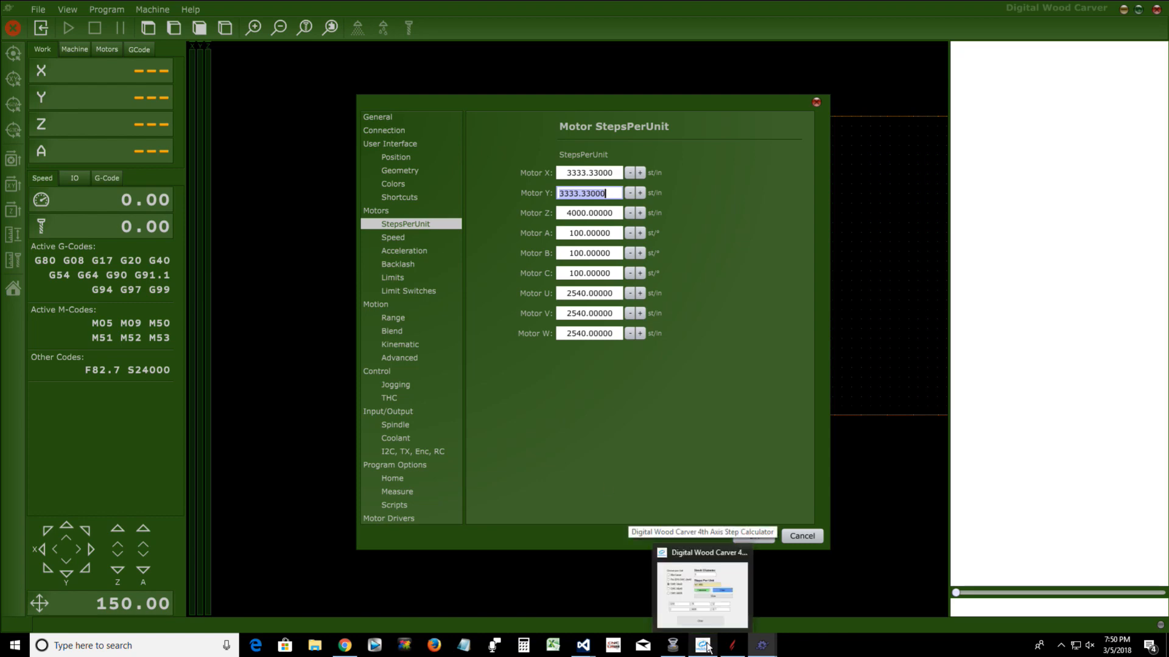
{"action": "left_click", "coordinate": [706, 647]}
{"action": "left_click", "coordinate": [712, 308]}
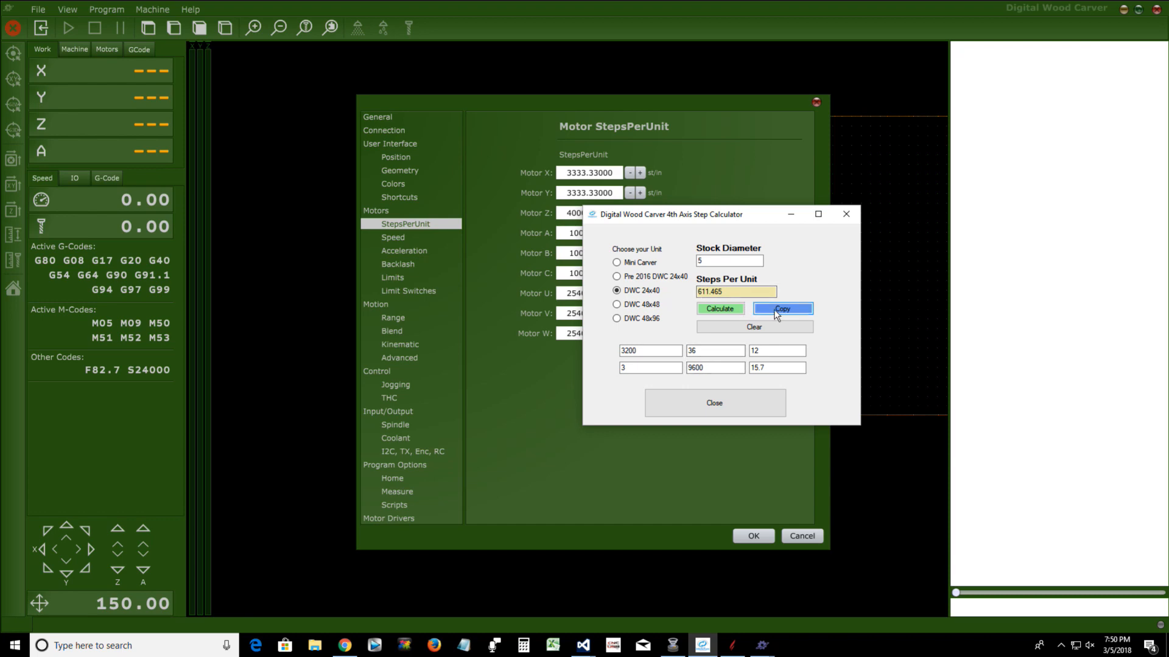
{"action": "left_click", "coordinate": [776, 310]}
{"action": "left_click", "coordinate": [559, 396]}
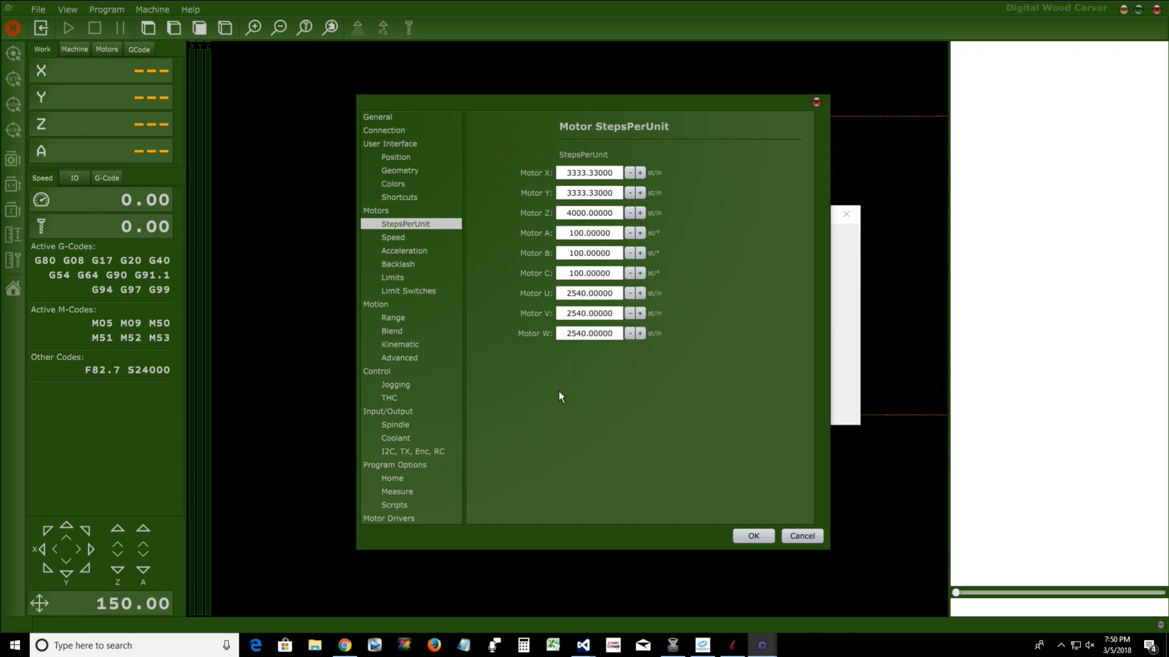
Replace Motor Y's steps per unit with the copied value 611.465 and apply the settings
{"action": "double_click", "coordinate": [599, 193]}
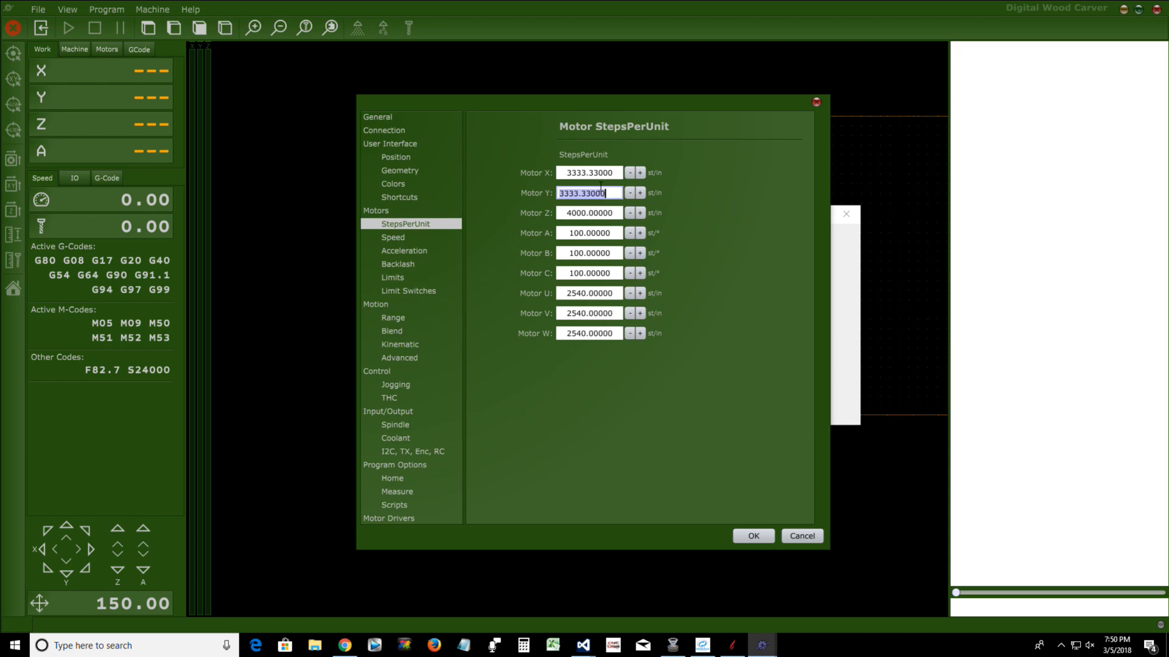
{"action": "key", "text": "BackSpace"}
{"action": "right_click", "coordinate": [565, 194]}
{"action": "left_click", "coordinate": [592, 230]}
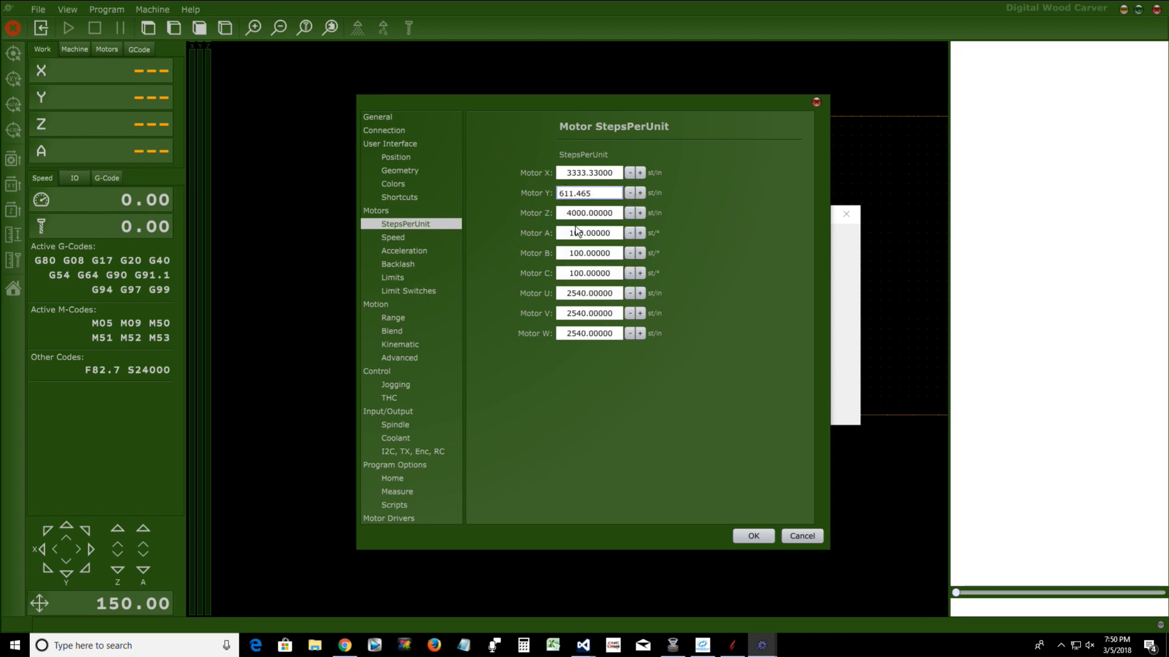
{"action": "left_click", "coordinate": [748, 536]}
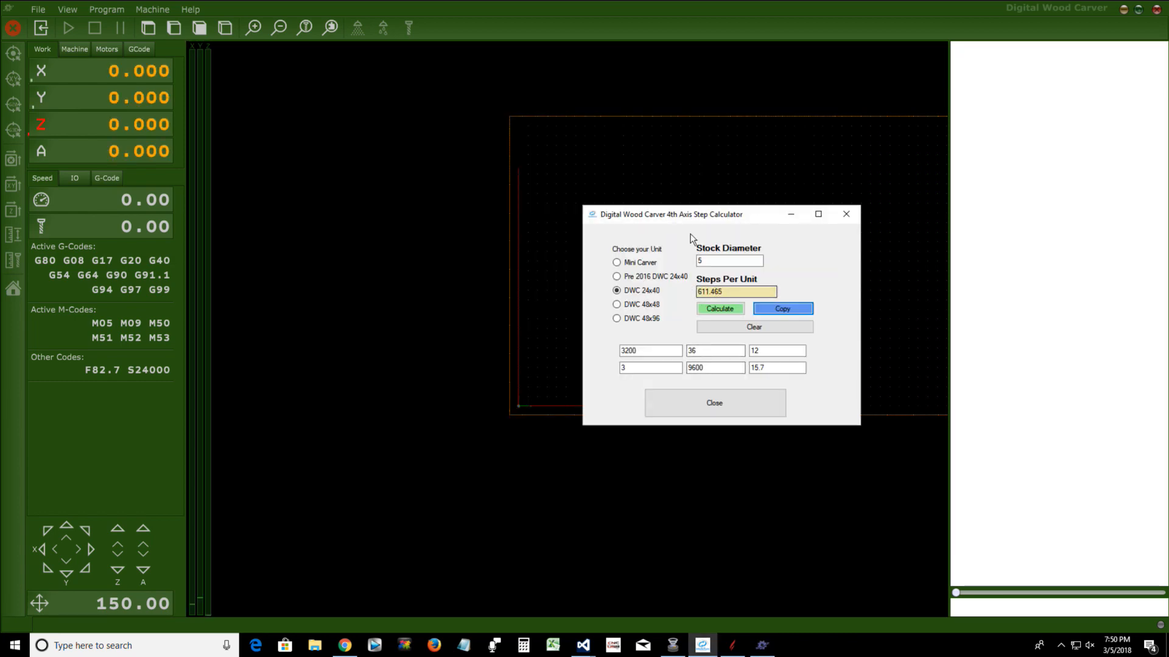
{"action": "mouse_move", "coordinate": [689, 216]}
{"action": "left_mouse_down"}
{"action": "mouse_move", "coordinate": [694, 141]}
{"action": "mouse_move", "coordinate": [692, 206]}
{"action": "left_mouse_up"}
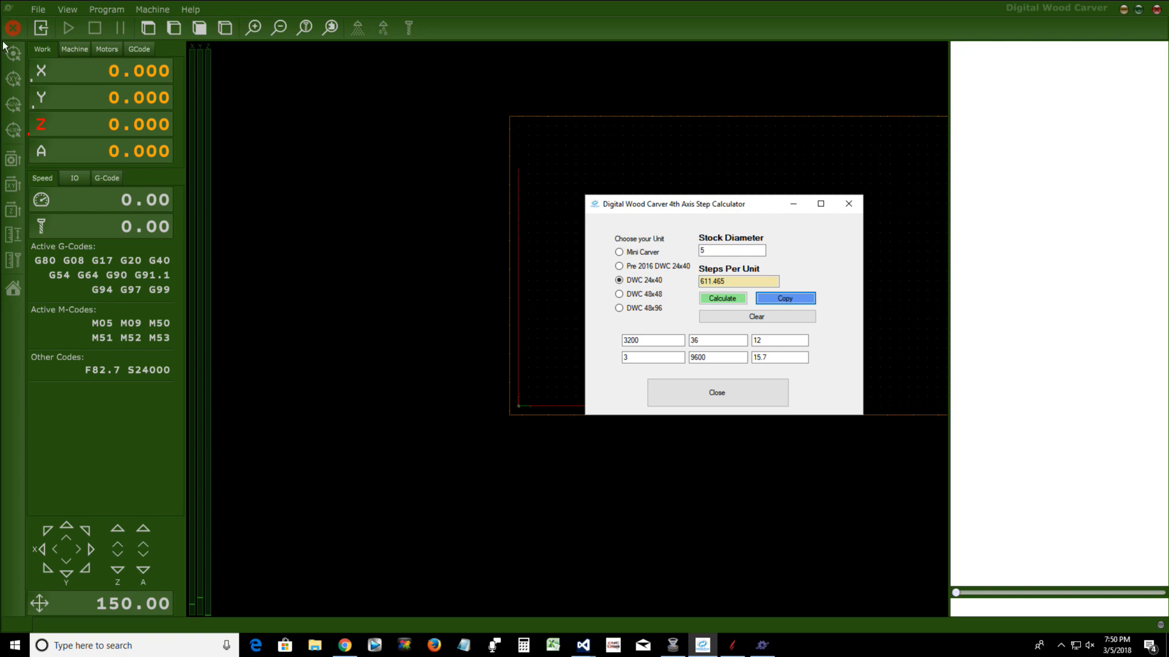
{"action": "left_click", "coordinate": [730, 250]}
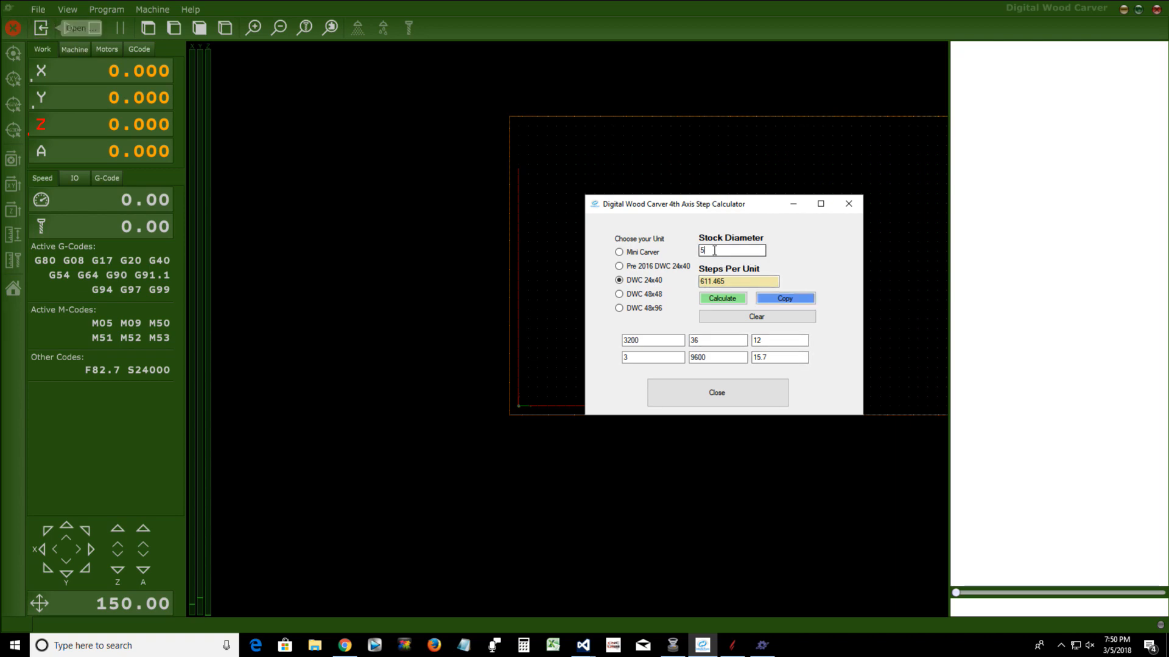
{"action": "double_click", "coordinate": [726, 280]}
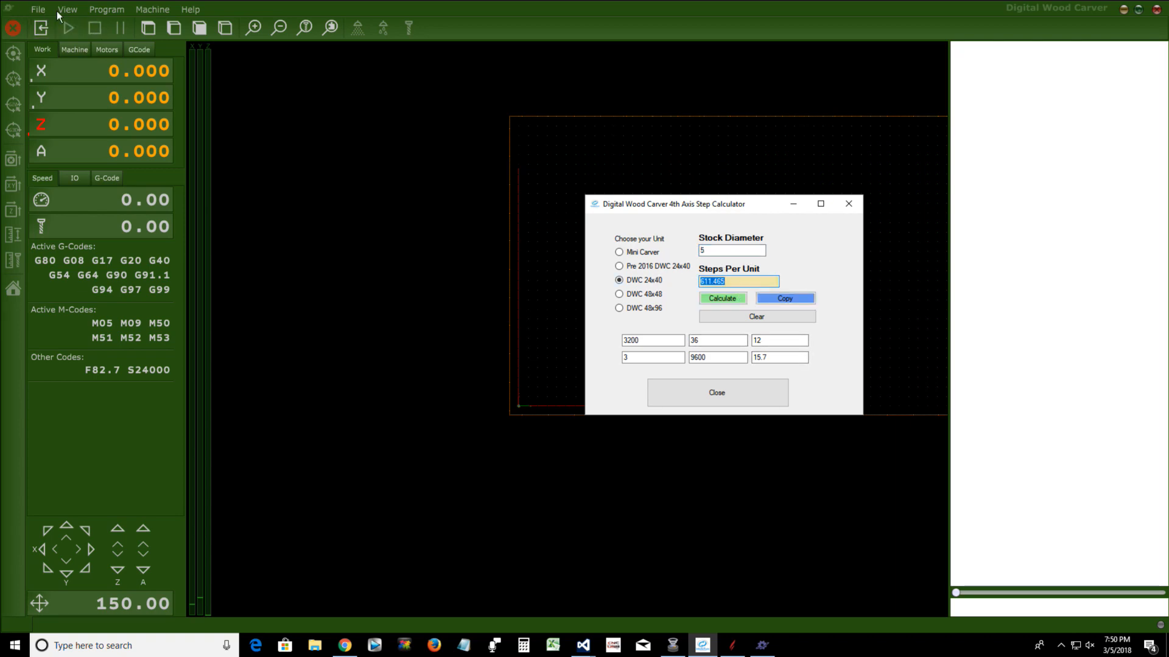
Reopen the PlanetCNC settings, set Motor Y's steps per unit back to 3333.33, and apply the change
{"action": "left_click", "coordinate": [36, 9]}
{"action": "left_click", "coordinate": [63, 218]}
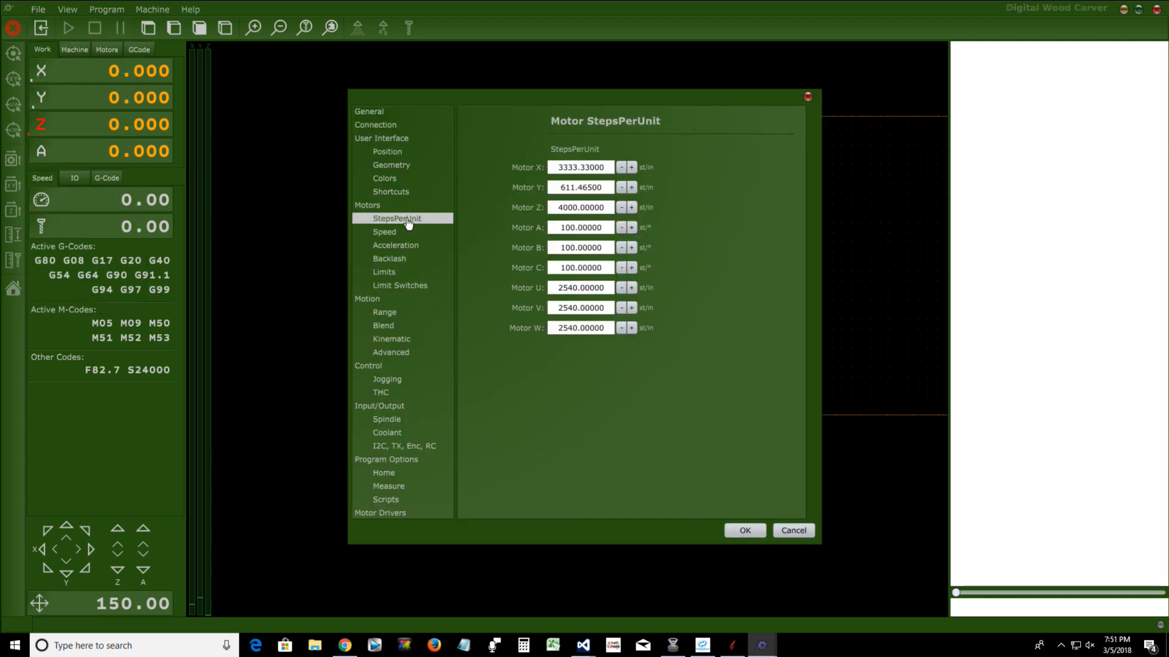
{"action": "left_click", "coordinate": [606, 188]}
{"action": "left_click", "coordinate": [549, 188]}
{"action": "key", "text": "End"}
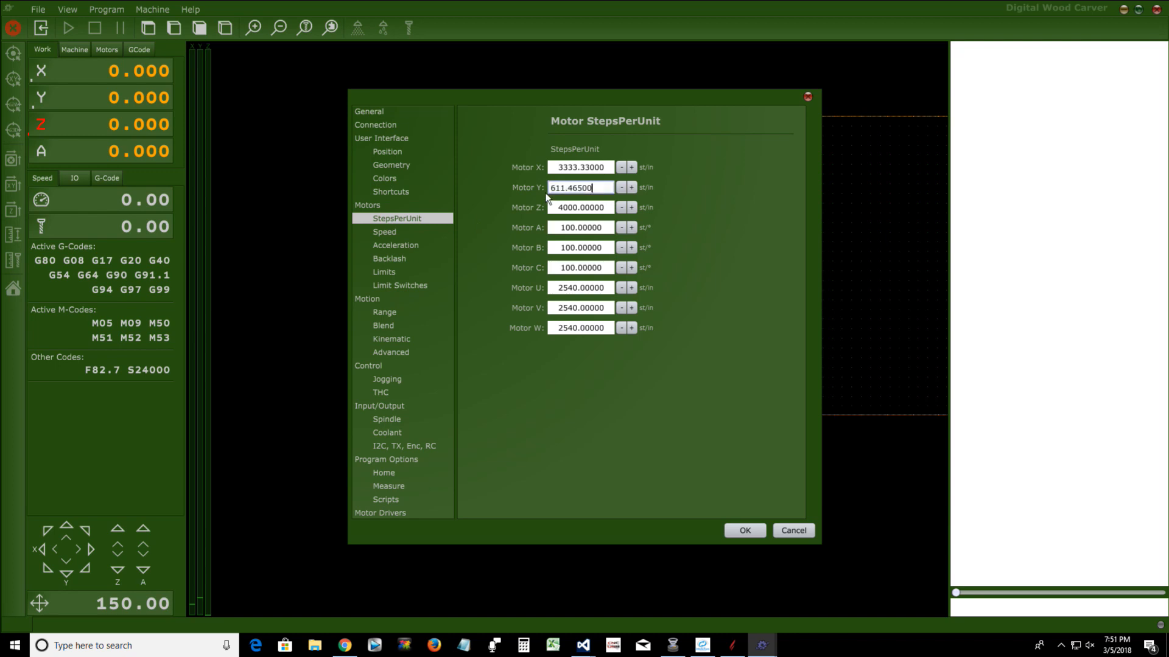
{"action": "key", "text": "BackSpace"}
{"action": "key", "text": "BackSpace"}
{"action": "key", "text": "BackSpace"}
{"action": "key", "text": "BackSpace"}
{"action": "key", "text": "BackSpace"}
{"action": "key", "text": "BackSpace"}
{"action": "key", "text": "BackSpace"}
{"action": "key", "text": "BackSpace"}
{"action": "key", "text": "BackSpace"}
{"action": "right_click", "coordinate": [568, 190]}
{"action": "left_click", "coordinate": [590, 230]}
{"action": "key", "text": "BackSpace"}
{"action": "key", "text": "BackSpace"}
{"action": "key", "text": "BackSpace"}
{"action": "key", "text": "BackSpace"}
{"action": "key", "text": "BackSpace"}
{"action": "key", "text": "BackSpace"}
{"action": "key", "text": "BackSpace"}
{"action": "type", "text": "3333.3300"}
{"action": "left_click", "coordinate": [731, 535]}
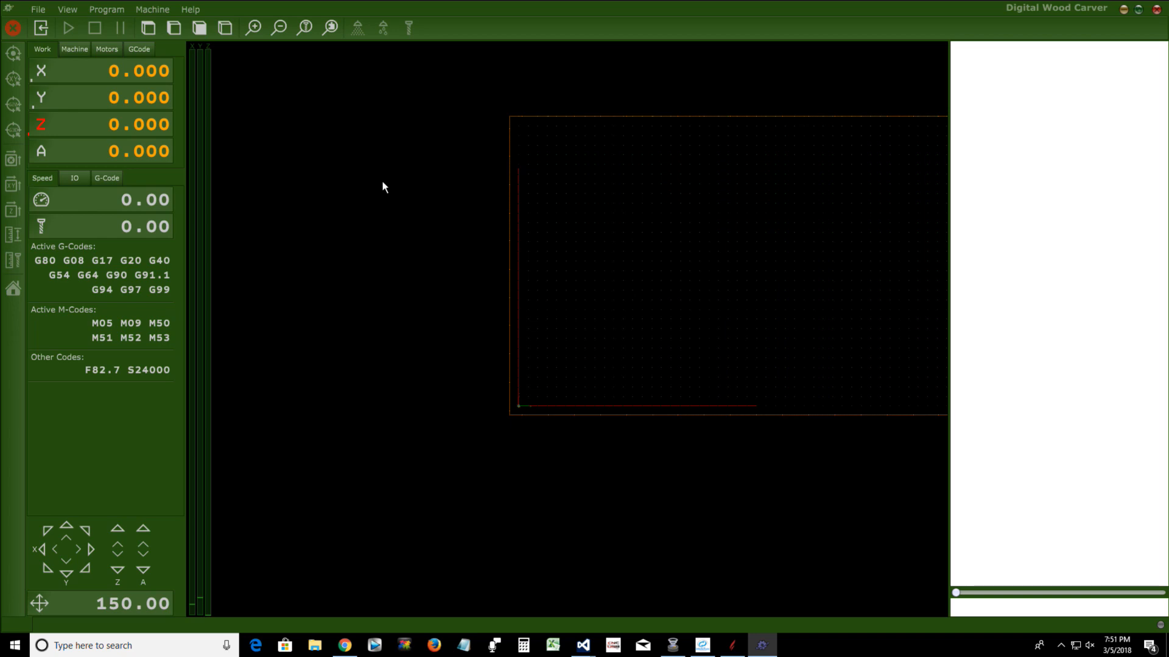
Append "4th Axis" to the Digital Wood Carver description in PlanetCNC's general settings
{"action": "left_click", "coordinate": [39, 10]}
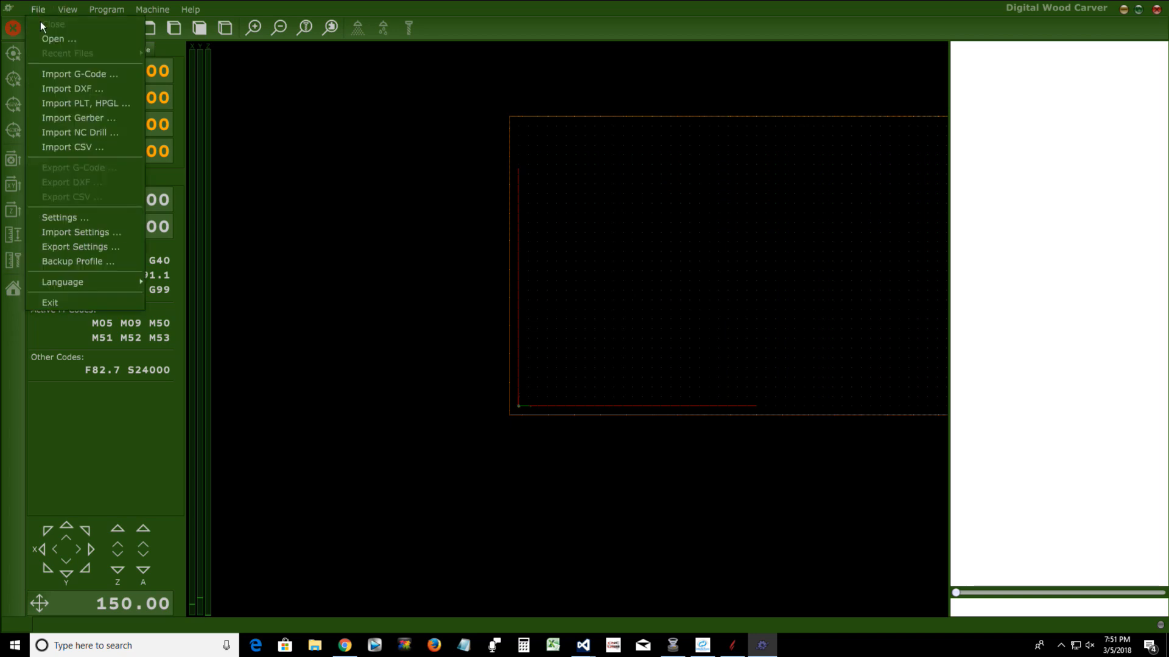
{"action": "left_click", "coordinate": [56, 219]}
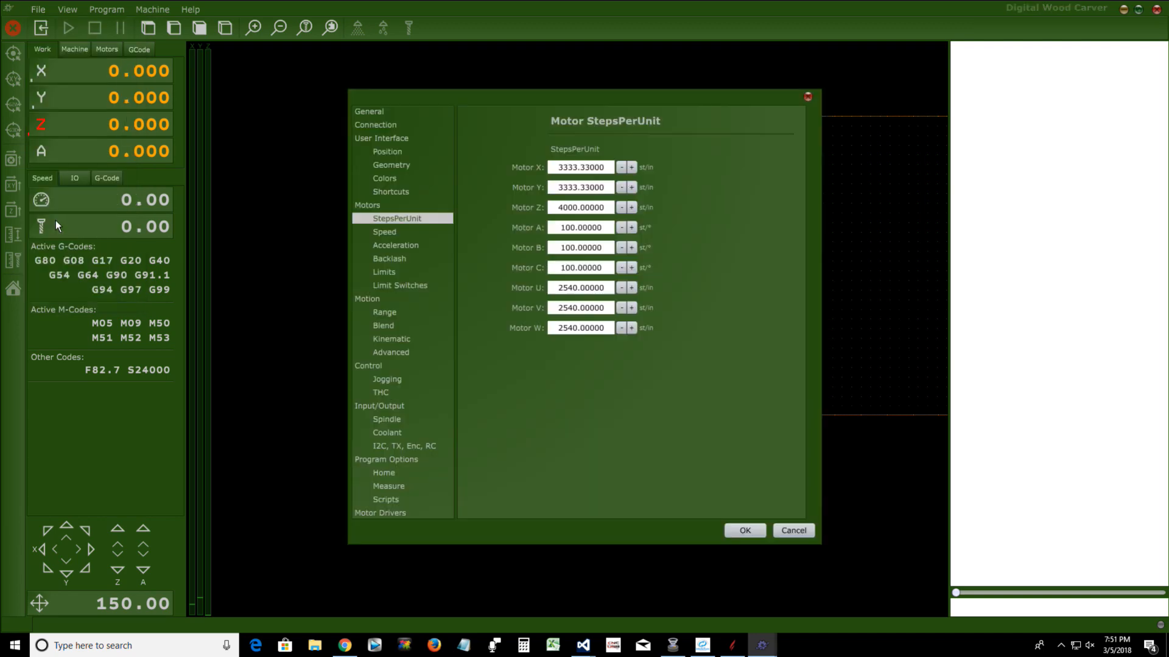
{"action": "left_click", "coordinate": [364, 112]}
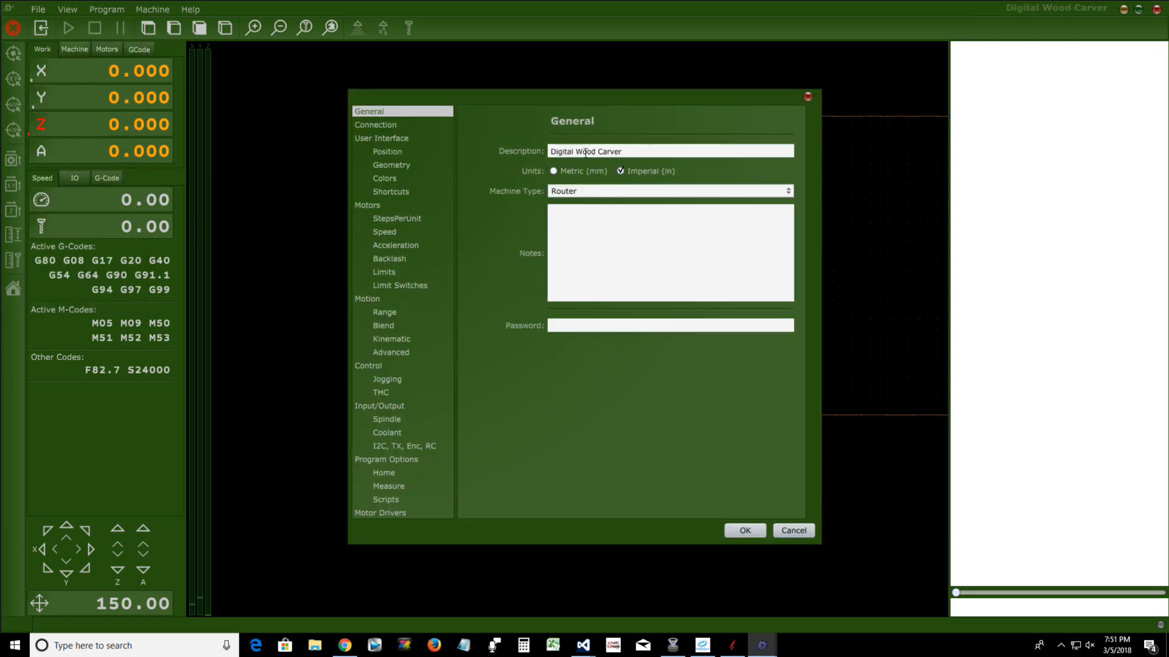
{"action": "left_click", "coordinate": [652, 151]}
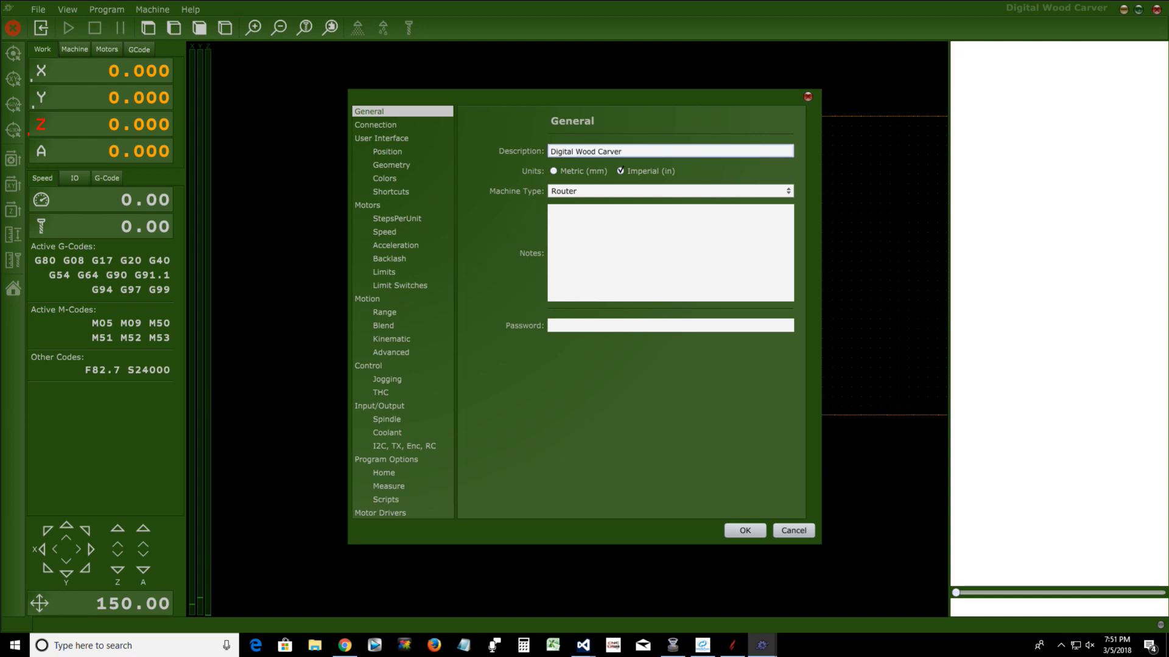
{"action": "type", "text": "4th Axis"}
Change the interface's custom color to dark blue FF103E53 and apply the settings
{"action": "left_click", "coordinate": [390, 179]}
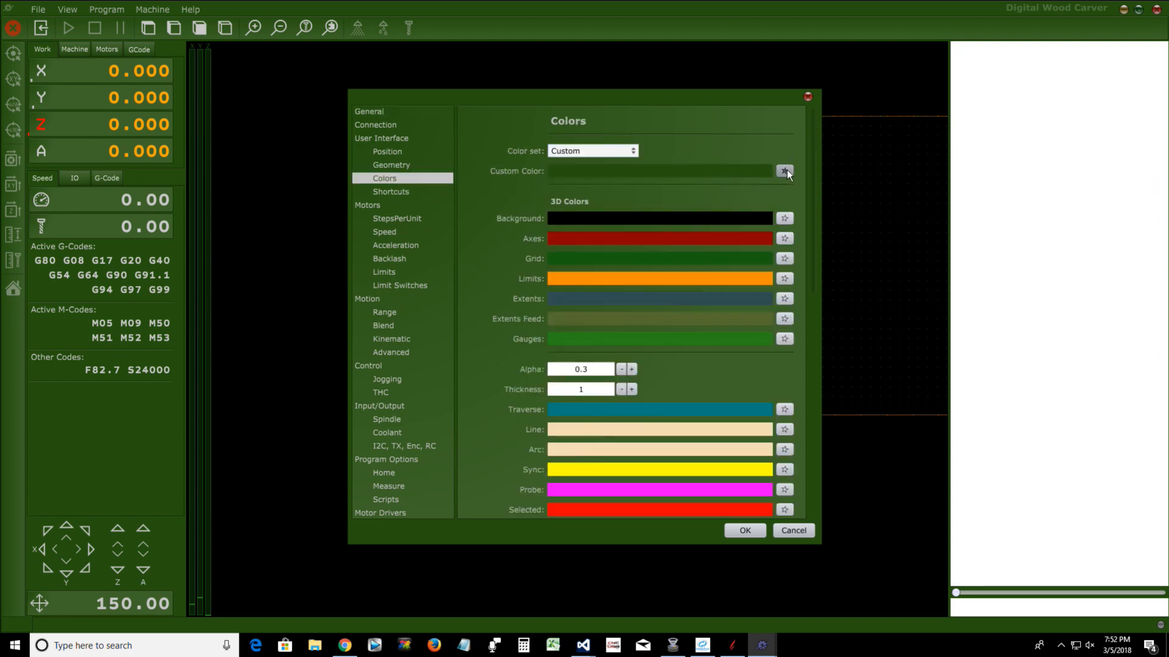
{"action": "left_click", "coordinate": [784, 171]}
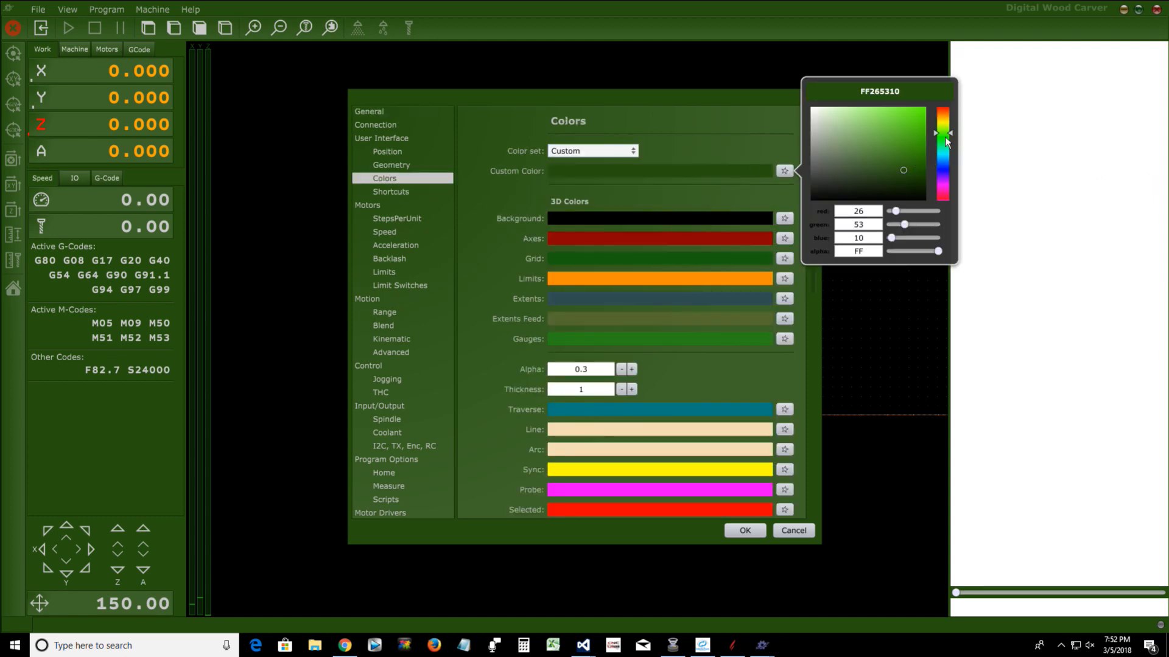
{"action": "left_click_drag", "start_coordinate": [949, 132], "coordinate": [951, 160]}
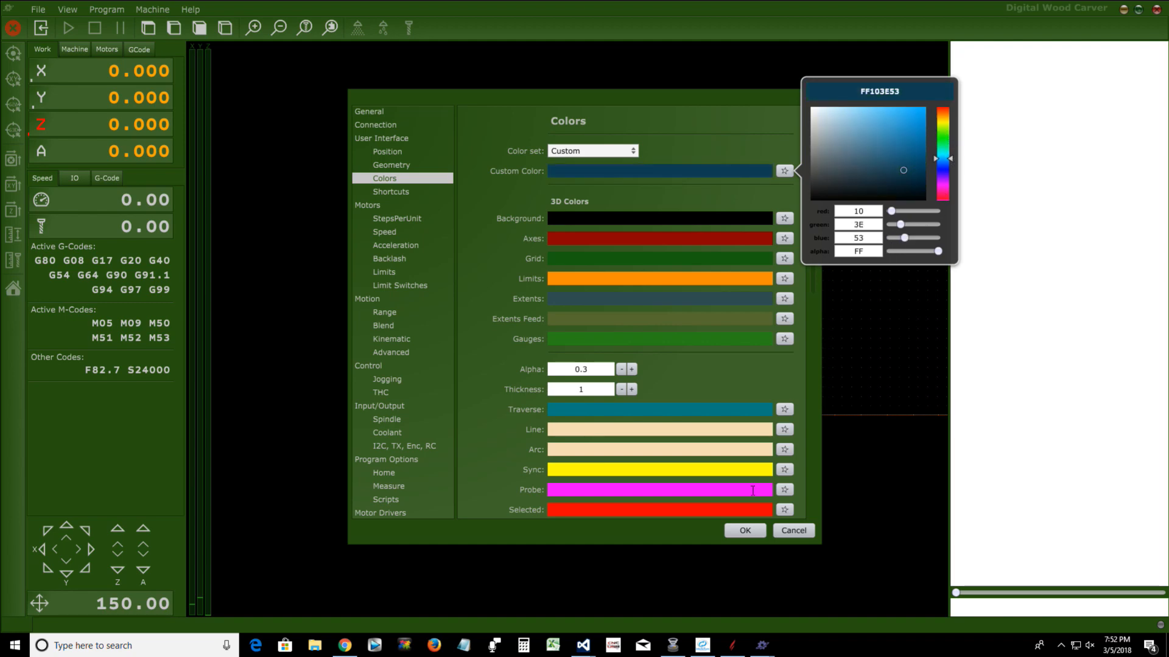
{"action": "left_click", "coordinate": [735, 531]}
{"action": "left_click", "coordinate": [735, 530]}
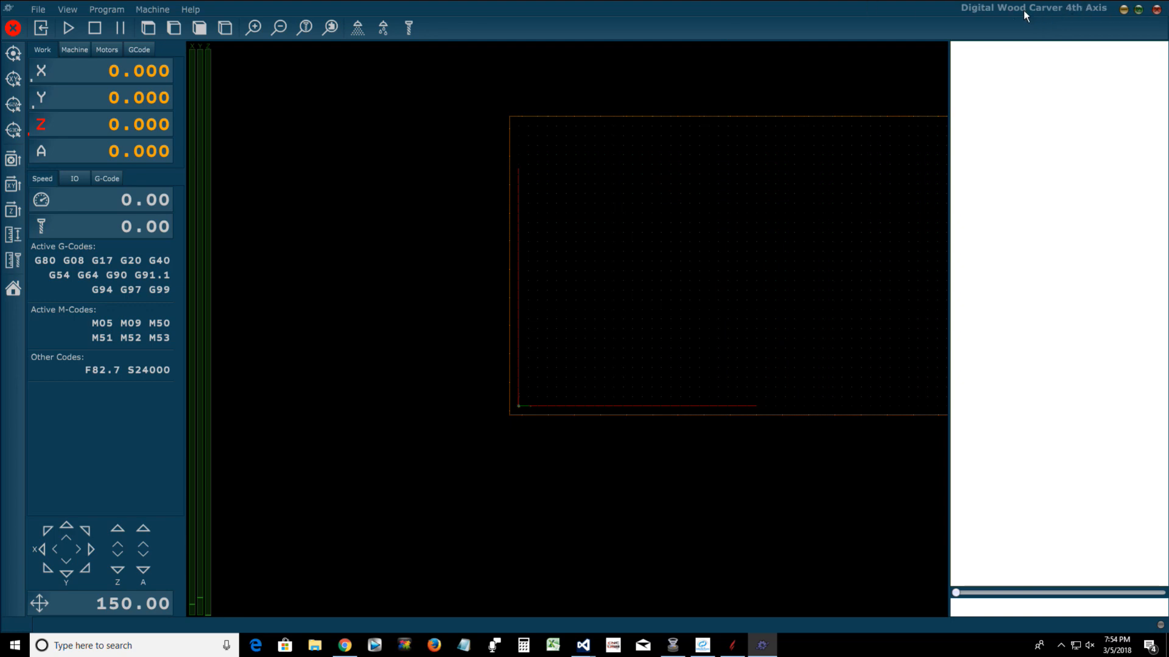
Review the profile description in the general settings, then close the settings
{"action": "left_click", "coordinate": [40, 9]}
{"action": "left_click", "coordinate": [49, 218]}
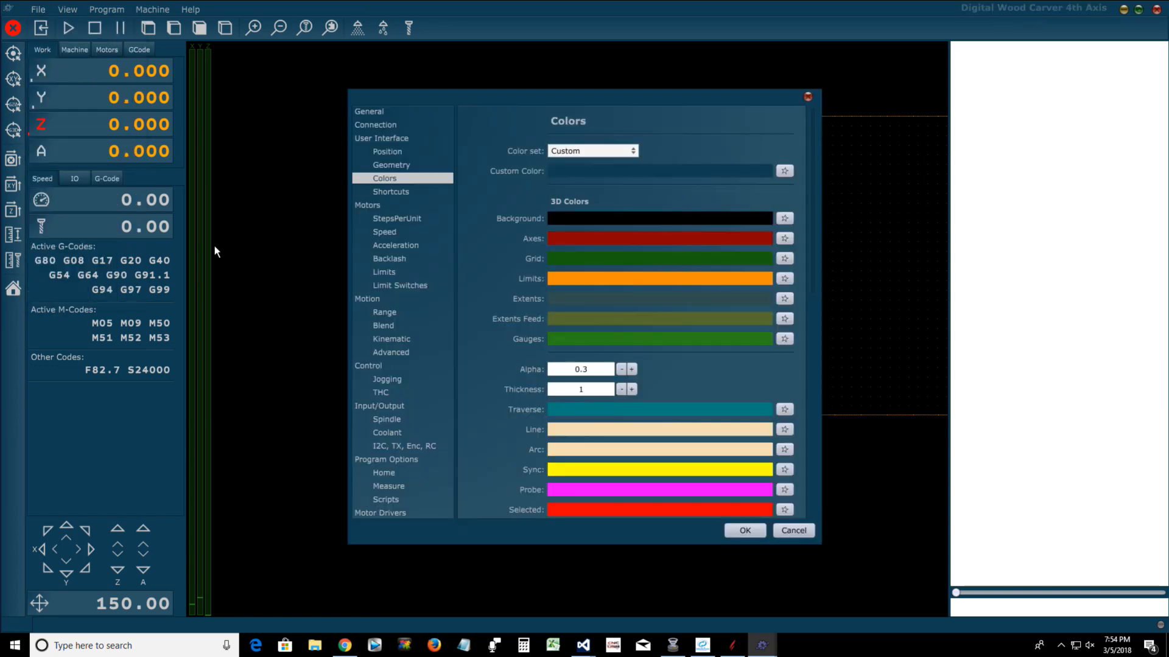
{"action": "left_click", "coordinate": [376, 112]}
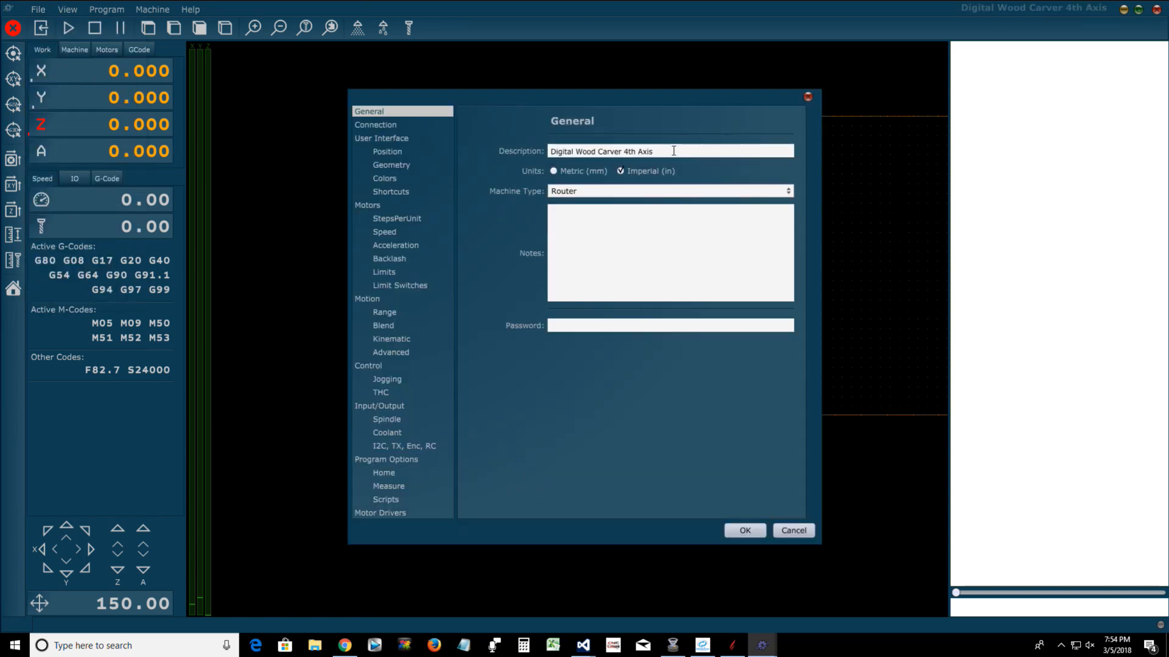
{"action": "left_click_drag", "start_coordinate": [656, 151], "coordinate": [519, 151]}
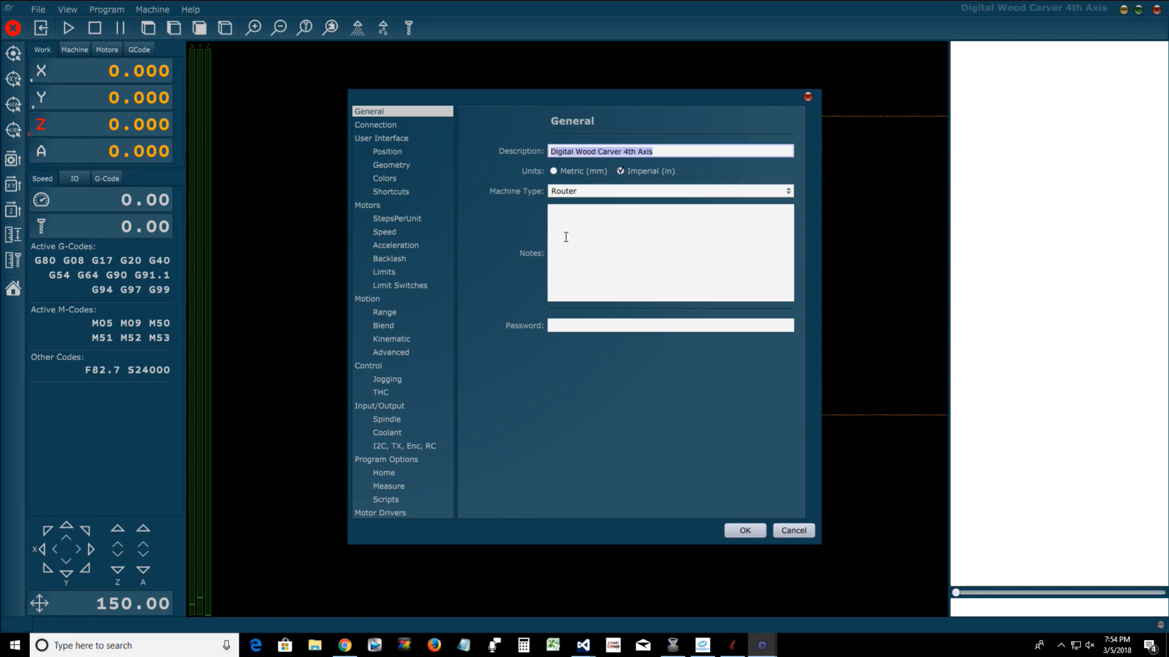
{"action": "left_click_drag", "start_coordinate": [623, 152], "coordinate": [668, 154]}
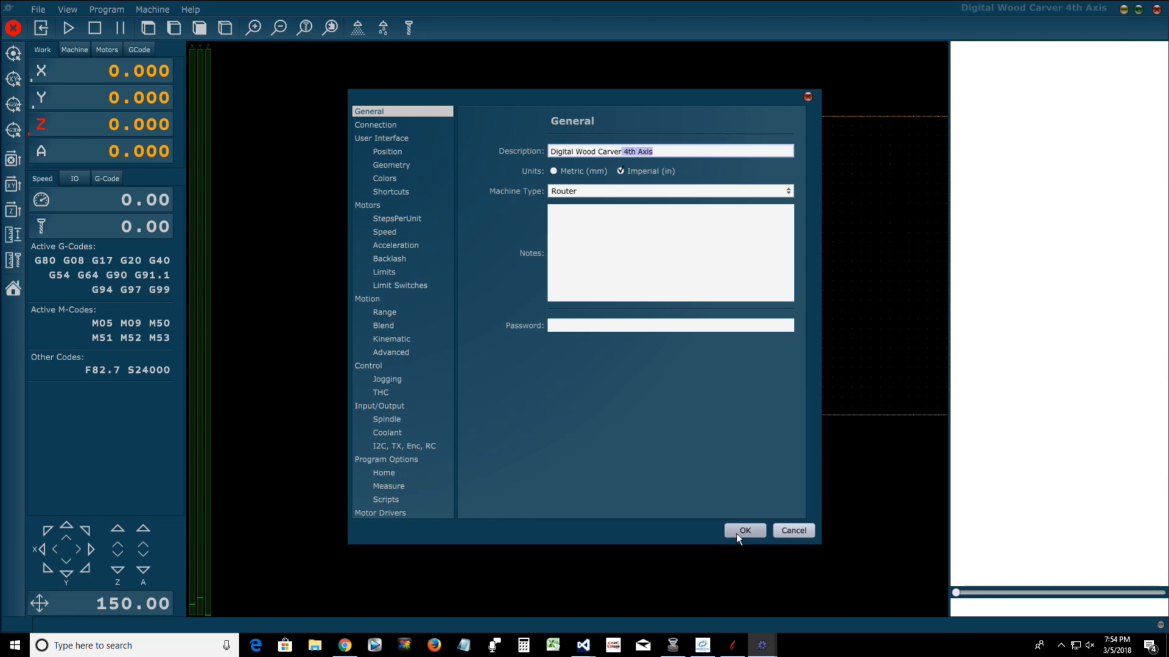
{"action": "left_click", "coordinate": [744, 530]}
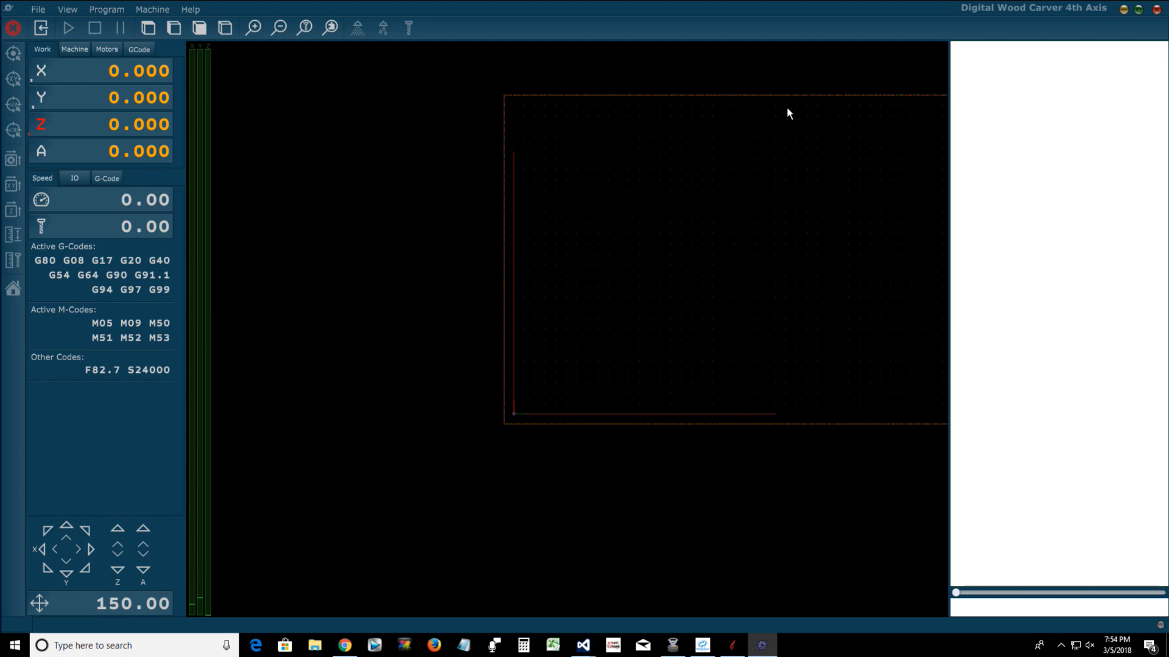
Minimize PlanetCNC and close the 4th Axis Step Calculator
{"action": "left_click", "coordinate": [1123, 10]}
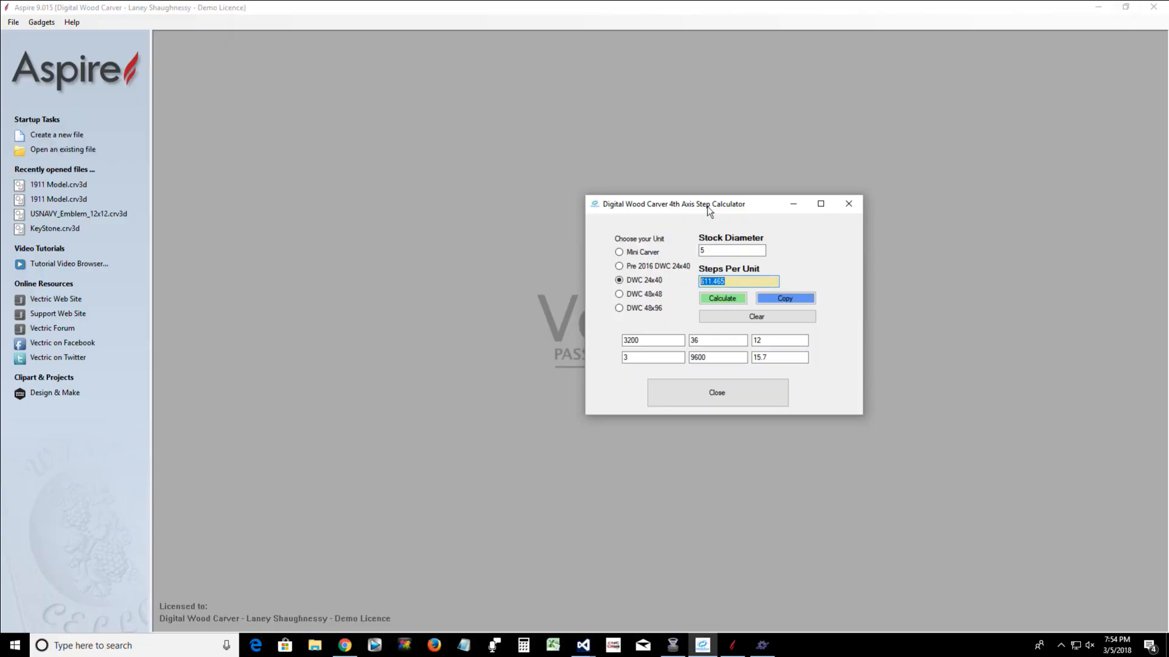
{"action": "left_click_drag", "start_coordinate": [709, 205], "coordinate": [677, 240]}
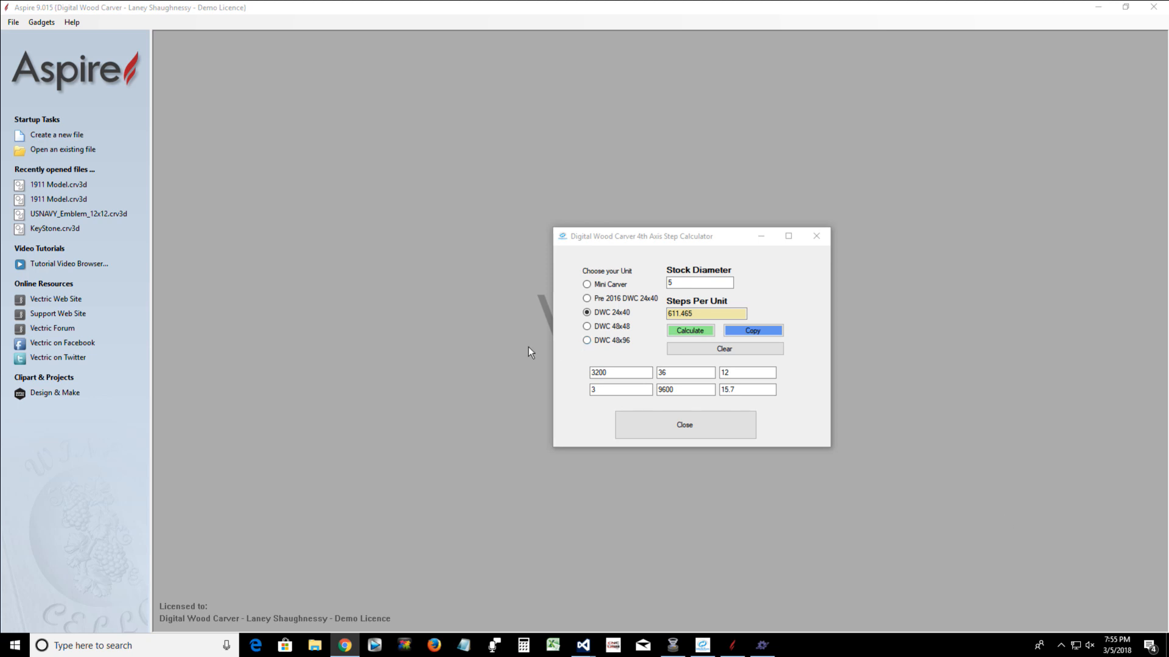
{"action": "left_click", "coordinate": [809, 244]}
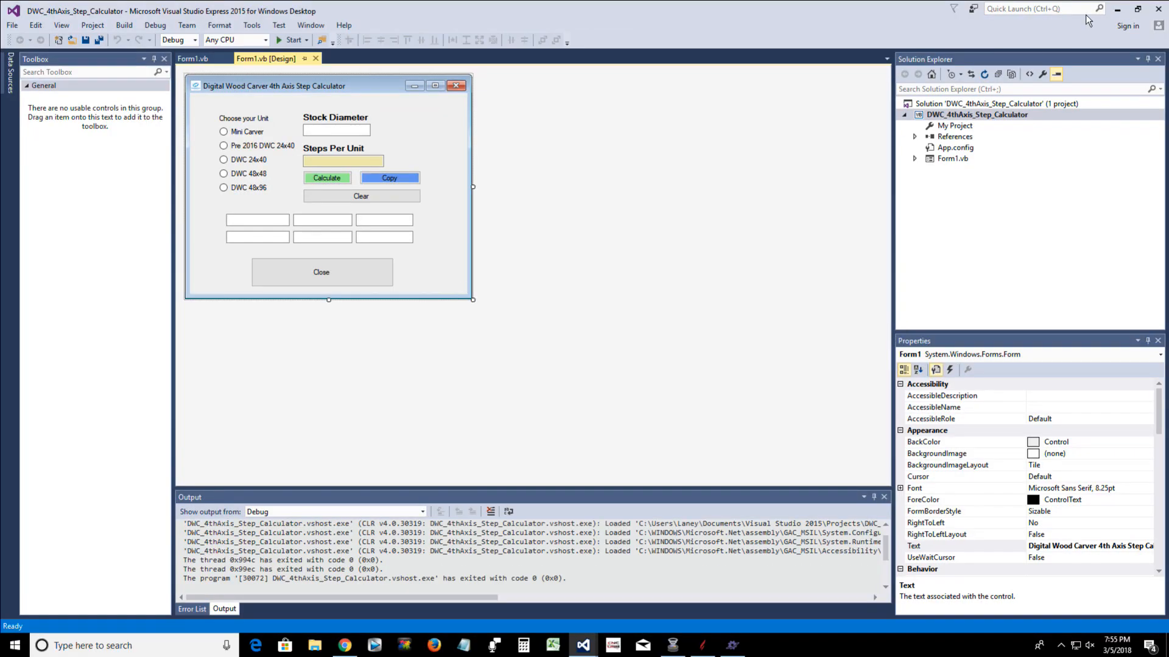
Minimize Visual Studio and bring up the window options of the running PlanetCNC program
{"action": "left_click", "coordinate": [1116, 11]}
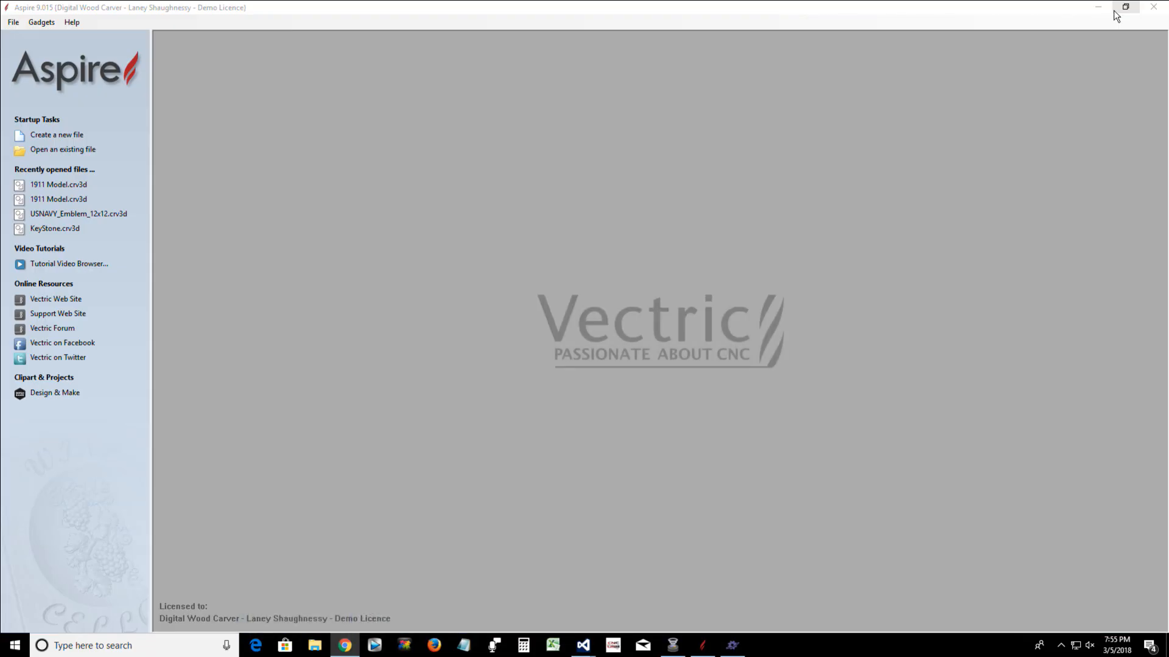
{"action": "right_click", "coordinate": [729, 647]}
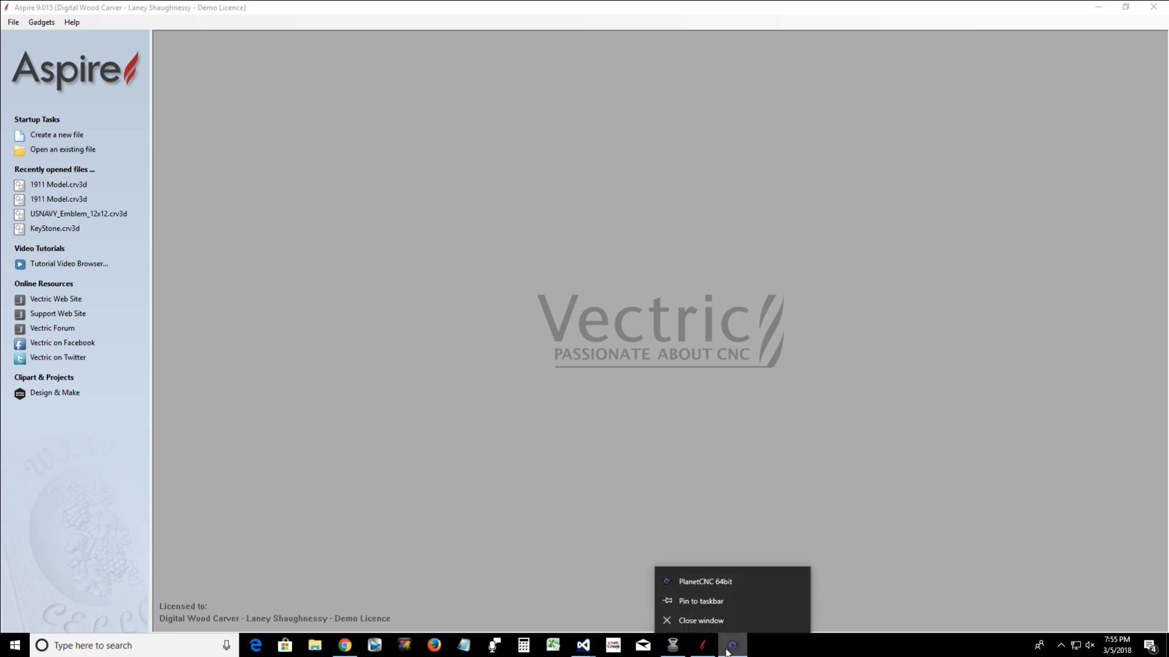
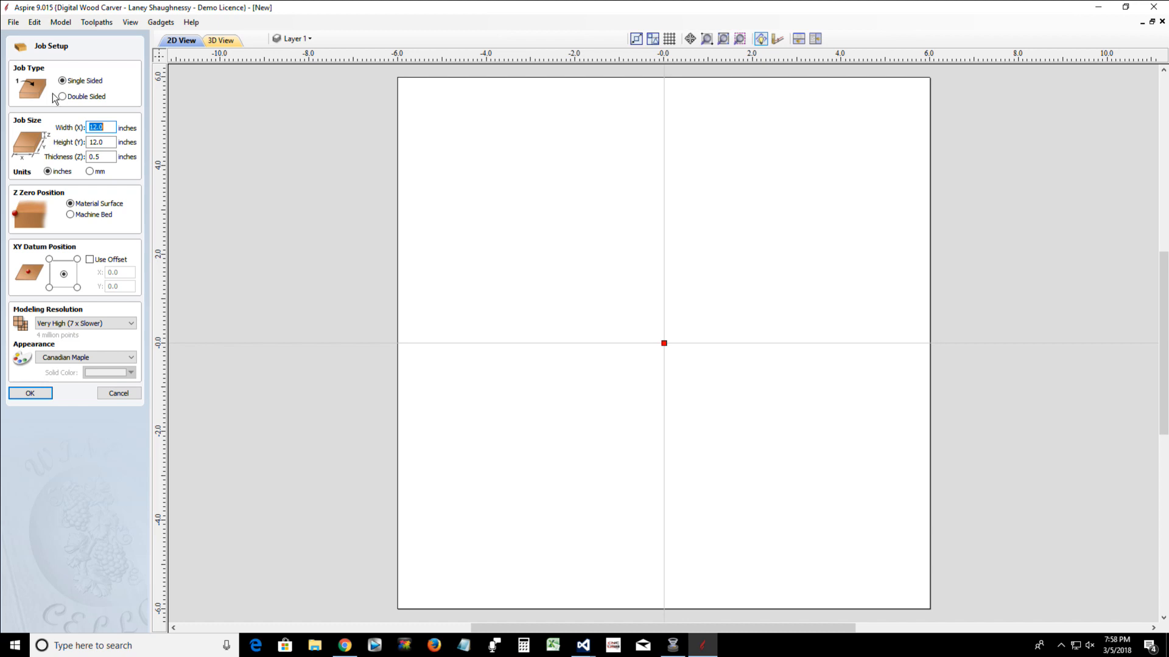
Try to run the Wrapped Job Setup wrapping gadget while the new job is still open
{"action": "left_click", "coordinate": [160, 23]}
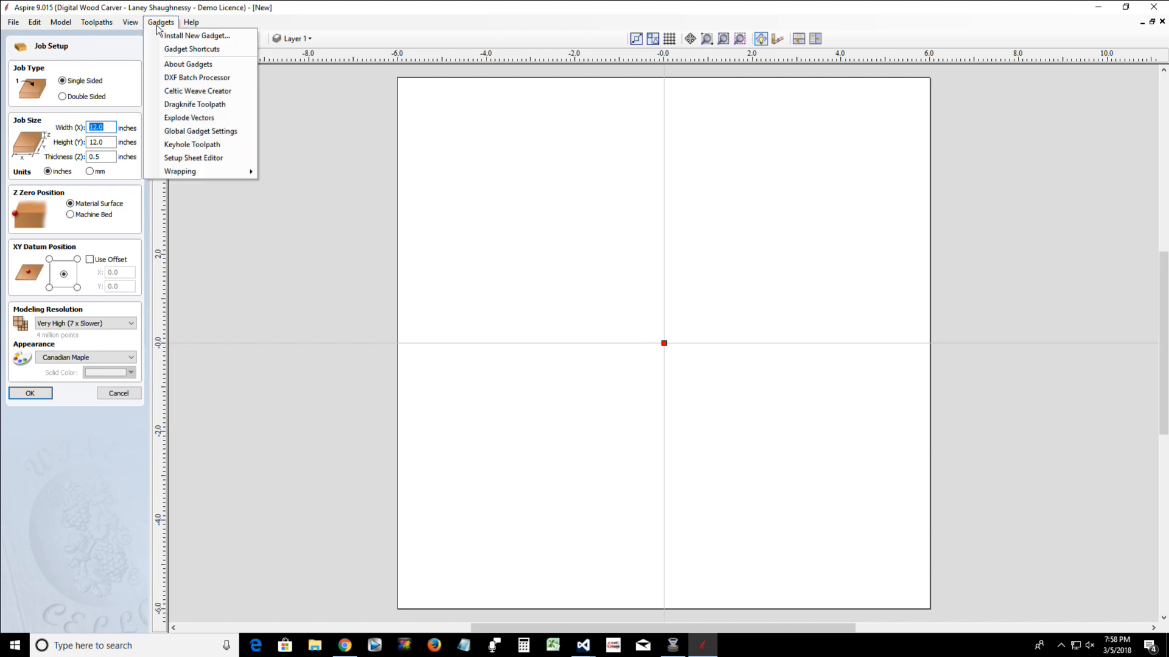
{"action": "mouse_move", "coordinate": [178, 172]}
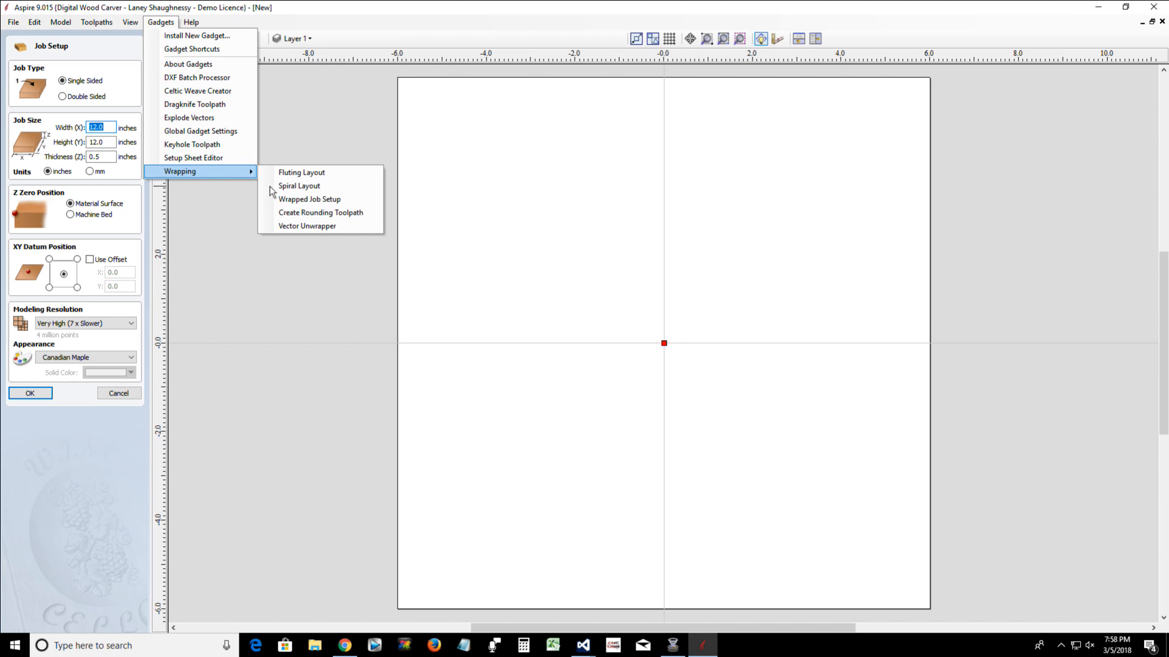
{"action": "left_click", "coordinate": [242, 248]}
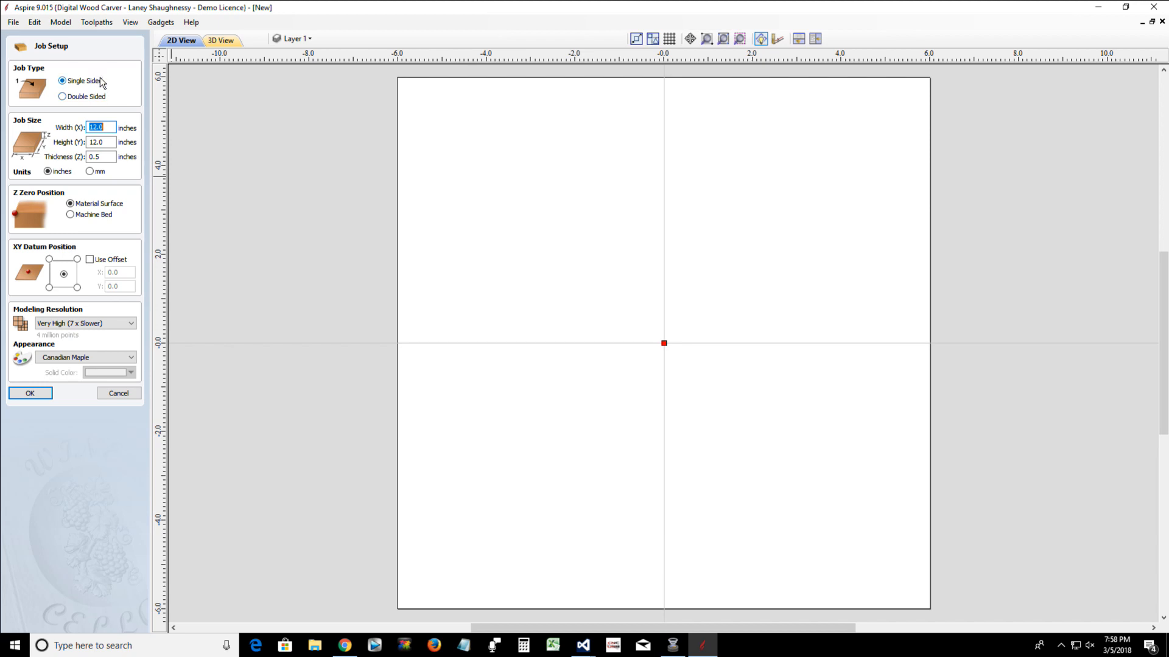
{"action": "left_click", "coordinate": [161, 23]}
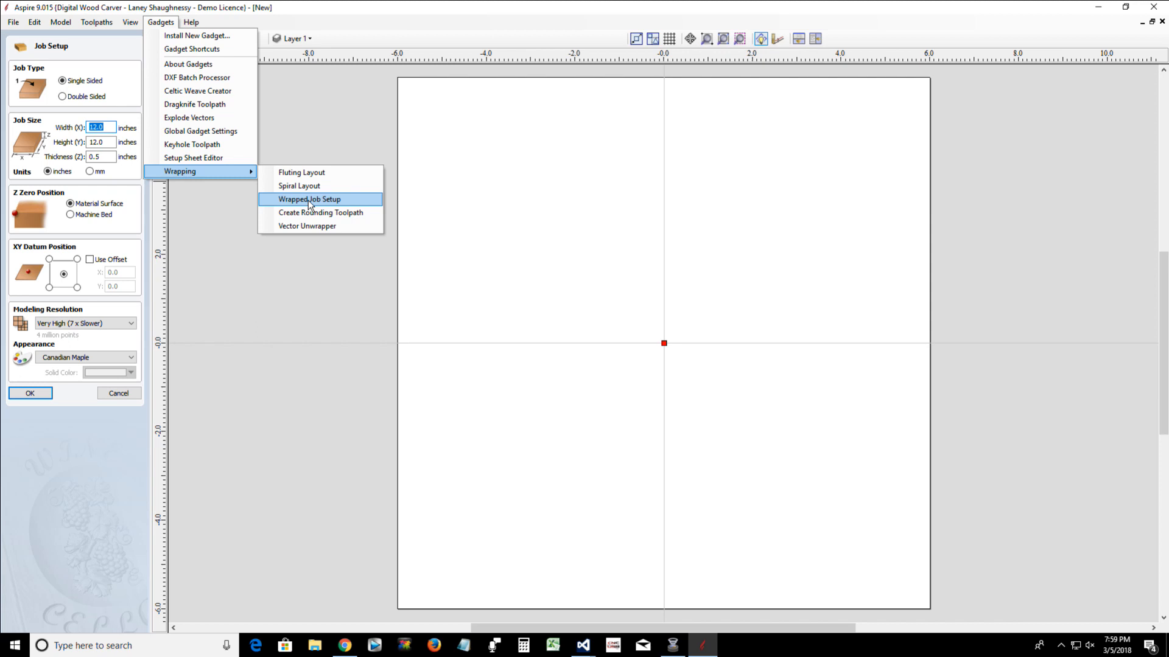
{"action": "left_click", "coordinate": [309, 199]}
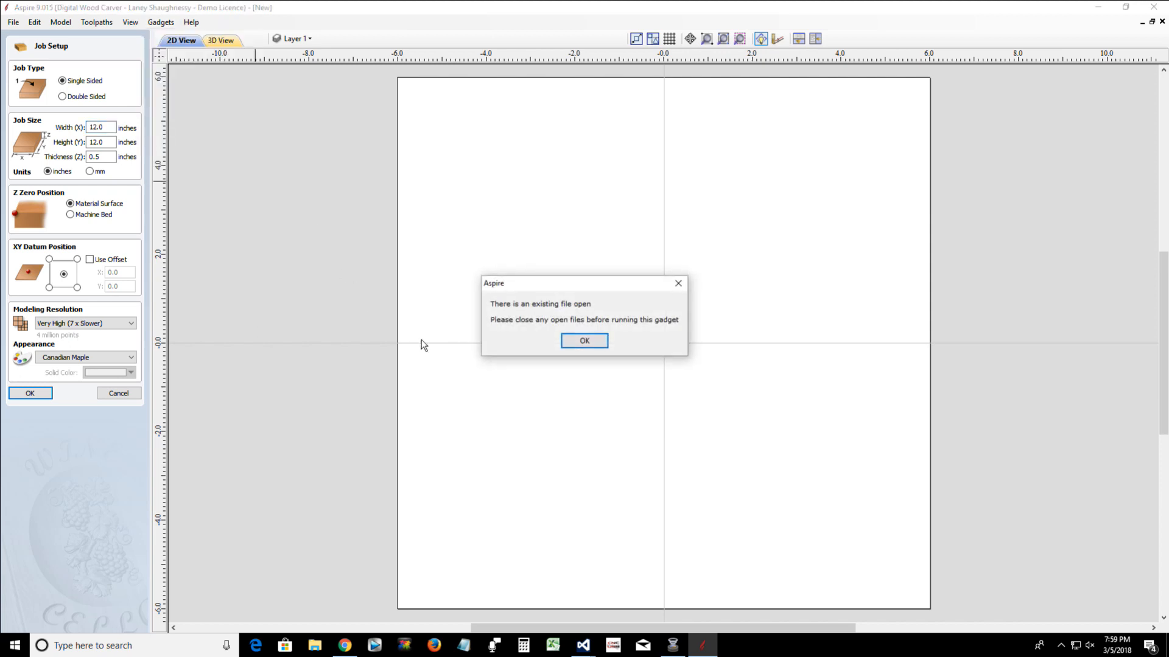
{"action": "left_click", "coordinate": [574, 342]}
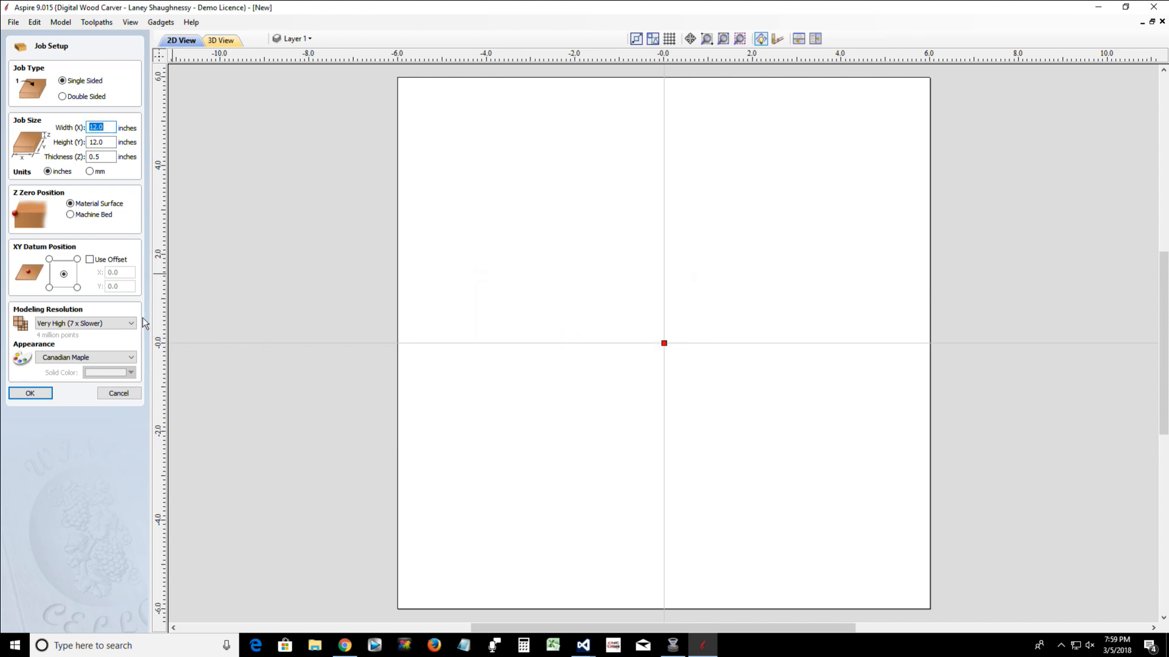
Cancel the open new job and start the Wrapped Job Setup gadget with no file open
{"action": "left_click", "coordinate": [111, 396]}
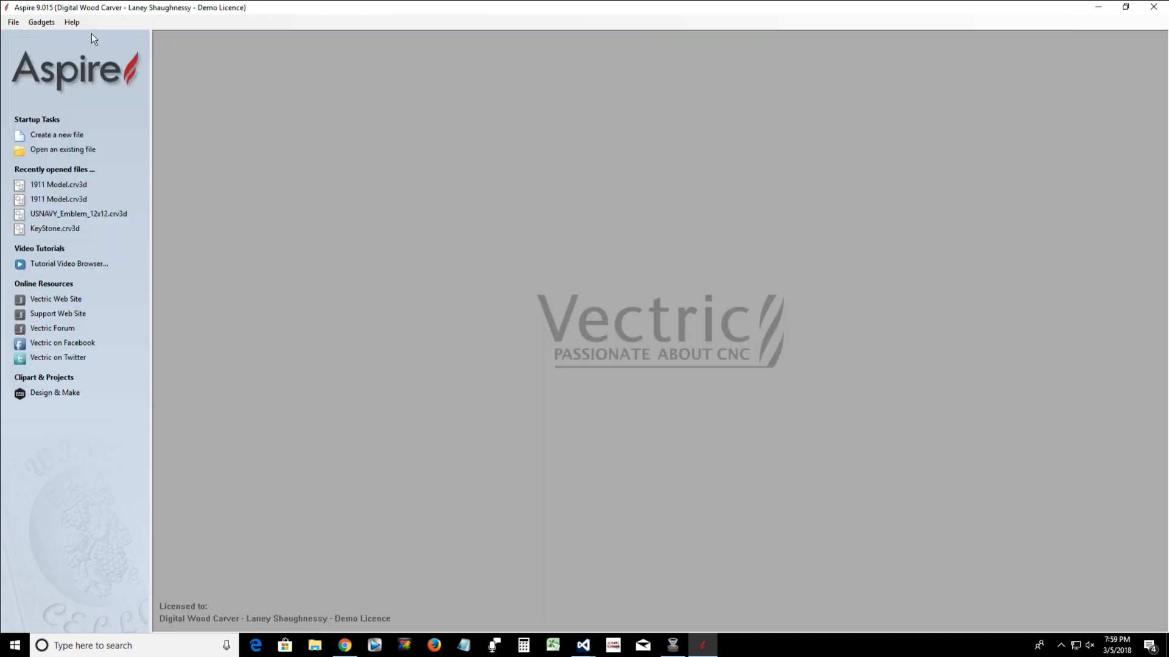
{"action": "left_click", "coordinate": [40, 24]}
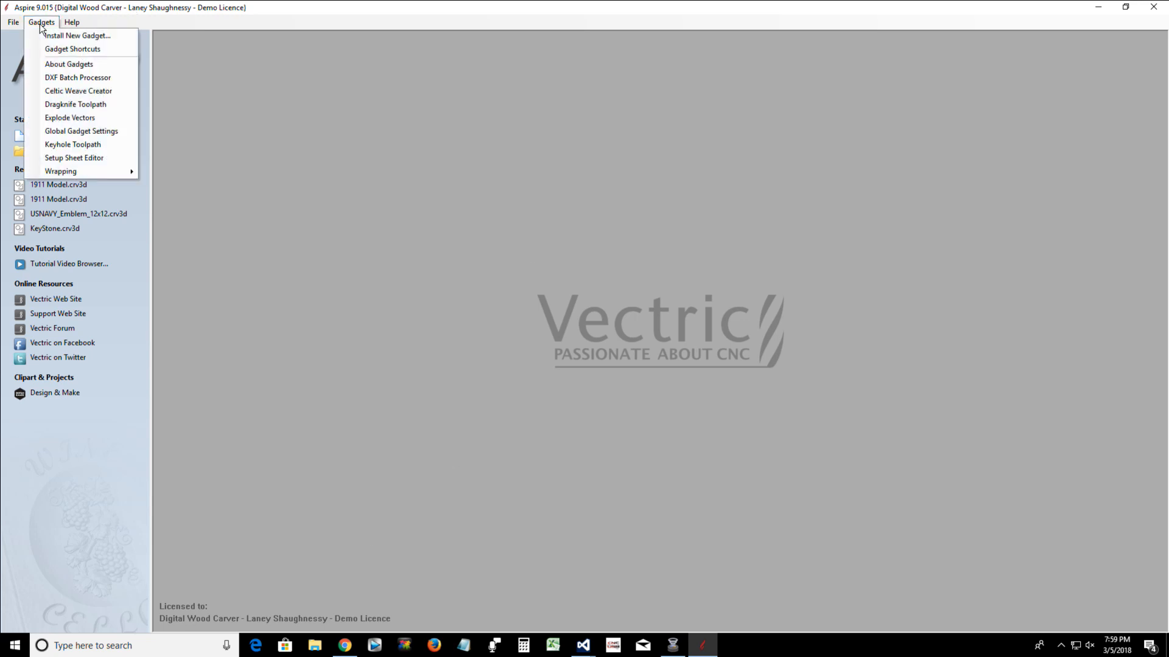
{"action": "mouse_move", "coordinate": [60, 173]}
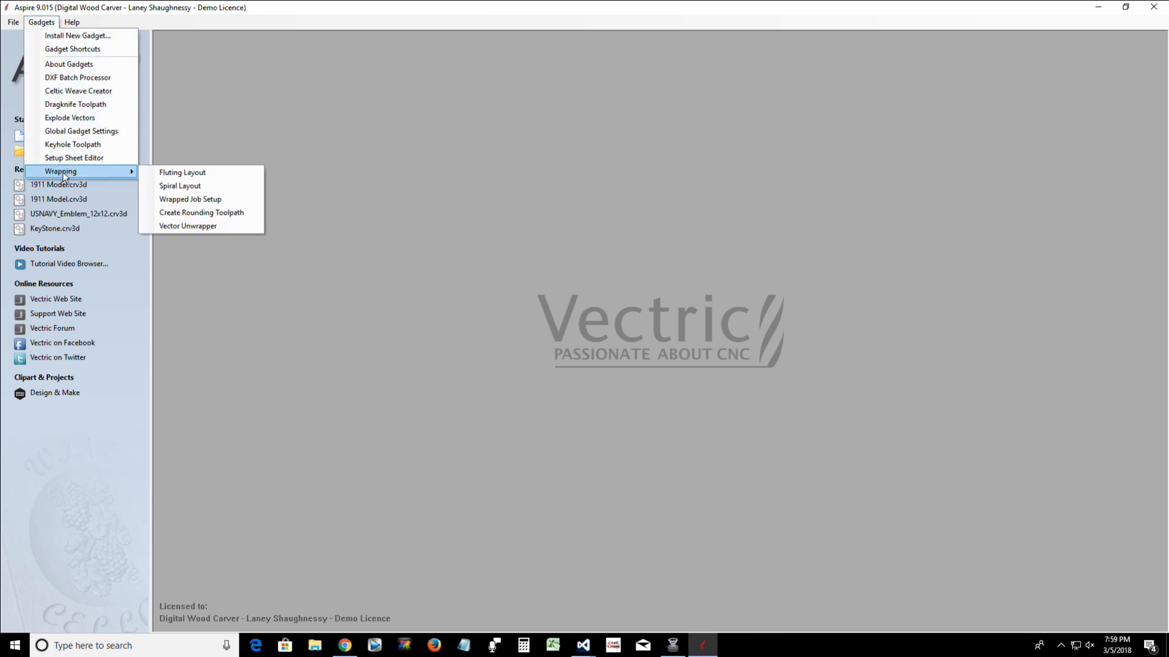
{"action": "left_click", "coordinate": [177, 201]}
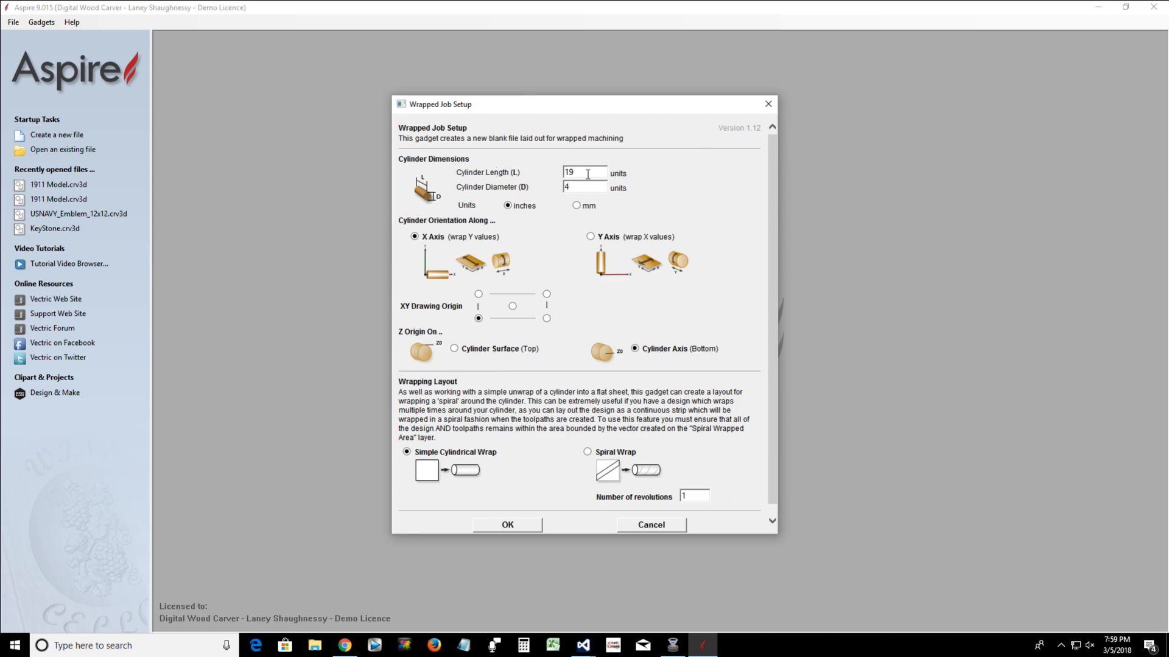
Create the wrapped job with a cylinder length of 24 and a diameter of 4 inches
{"action": "left_click_drag", "start_coordinate": [588, 174], "coordinate": [555, 177]}
{"action": "type", "text": "24"}
{"action": "double_click", "coordinate": [597, 190]}
{"action": "type", "text": "4"}
{"action": "left_click_drag", "start_coordinate": [400, 220], "coordinate": [498, 222]}
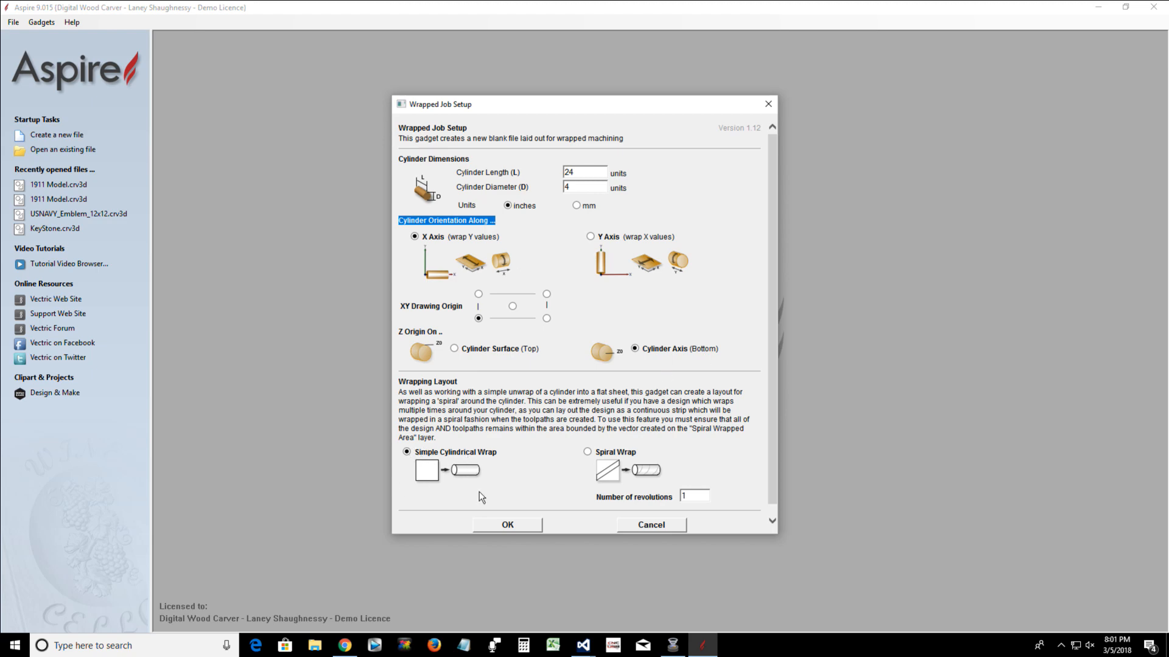
{"action": "left_click", "coordinate": [499, 527]}
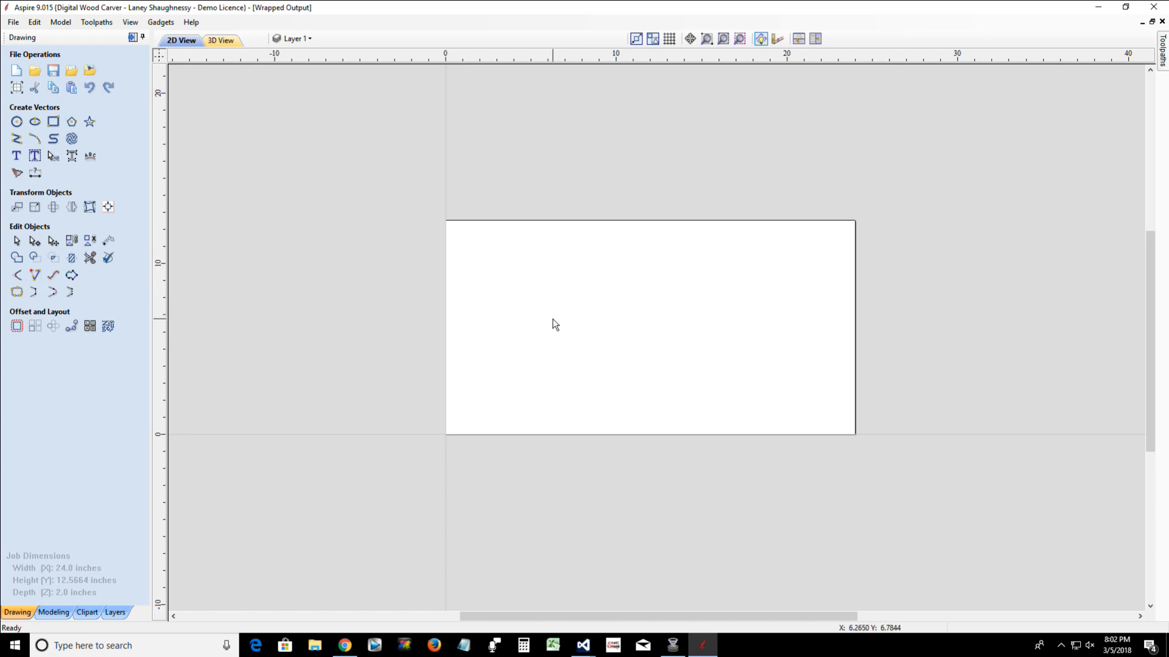
Switch to File Explorer and browse from Documents\Visual Studio 2015\Projects\Project Pricing Calculator through its nested project folder and bin\Debug to CalcApp\AppEEE
{"action": "left_click", "coordinate": [312, 648]}
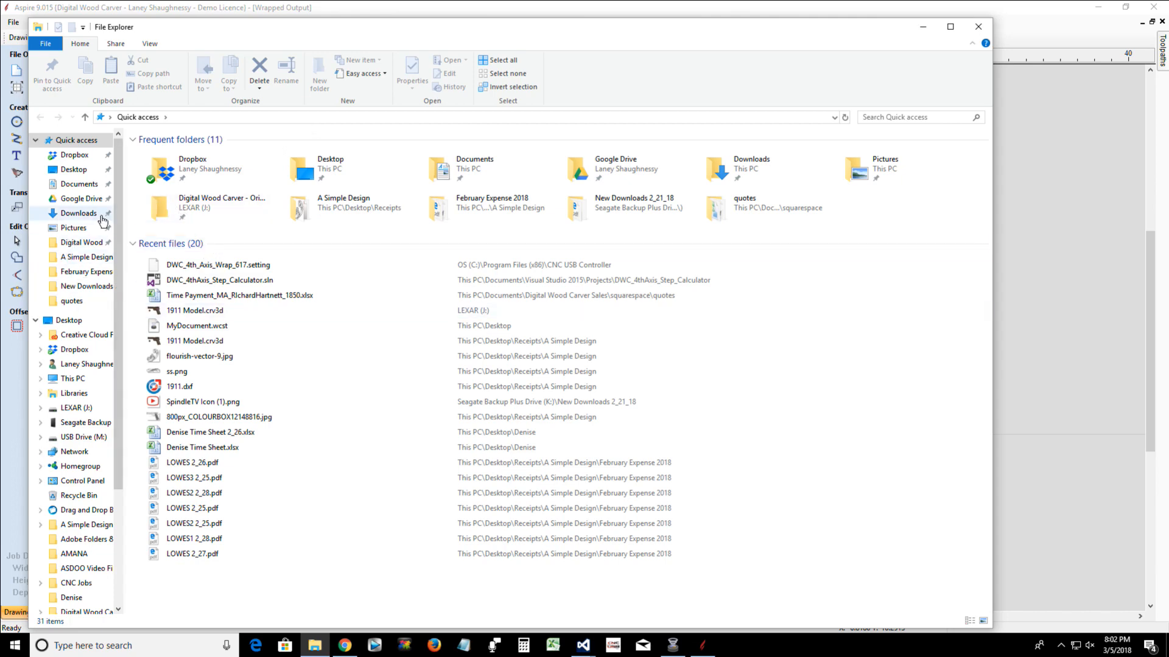
{"action": "left_click", "coordinate": [95, 186]}
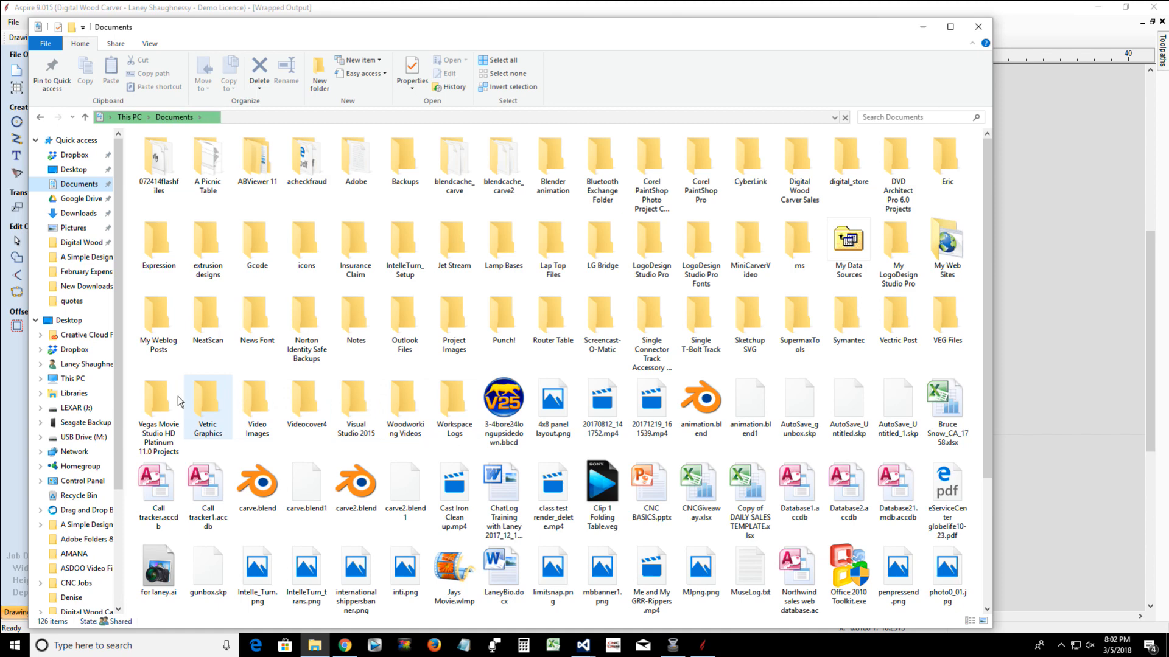
{"action": "double_click", "coordinate": [339, 404]}
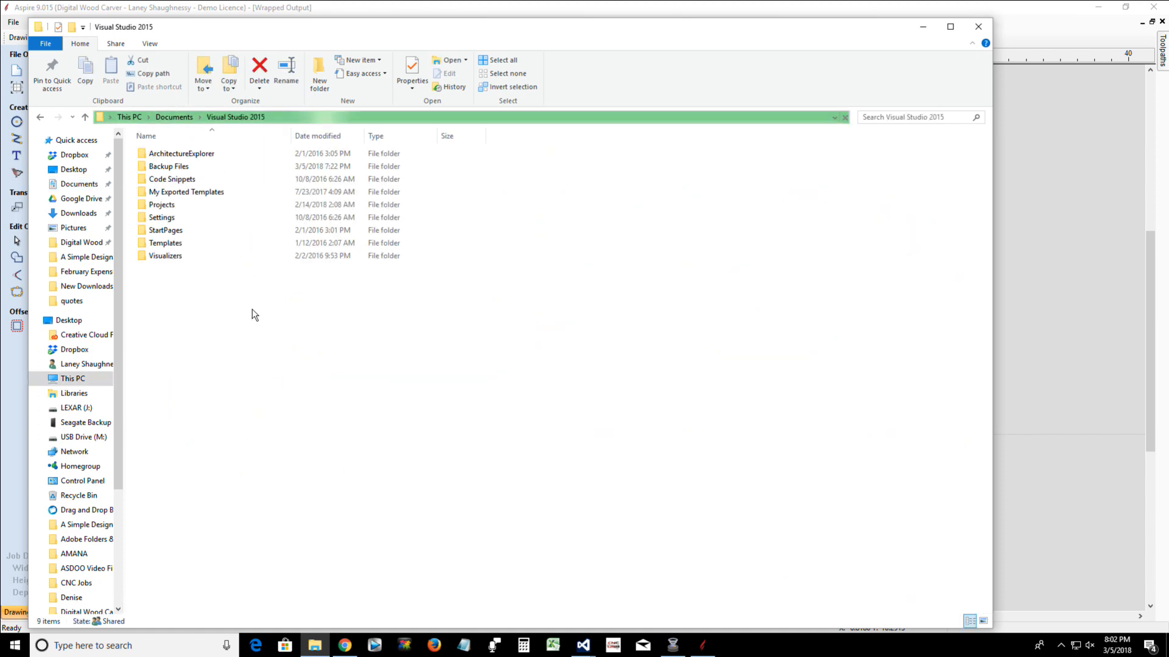
{"action": "double_click", "coordinate": [161, 204]}
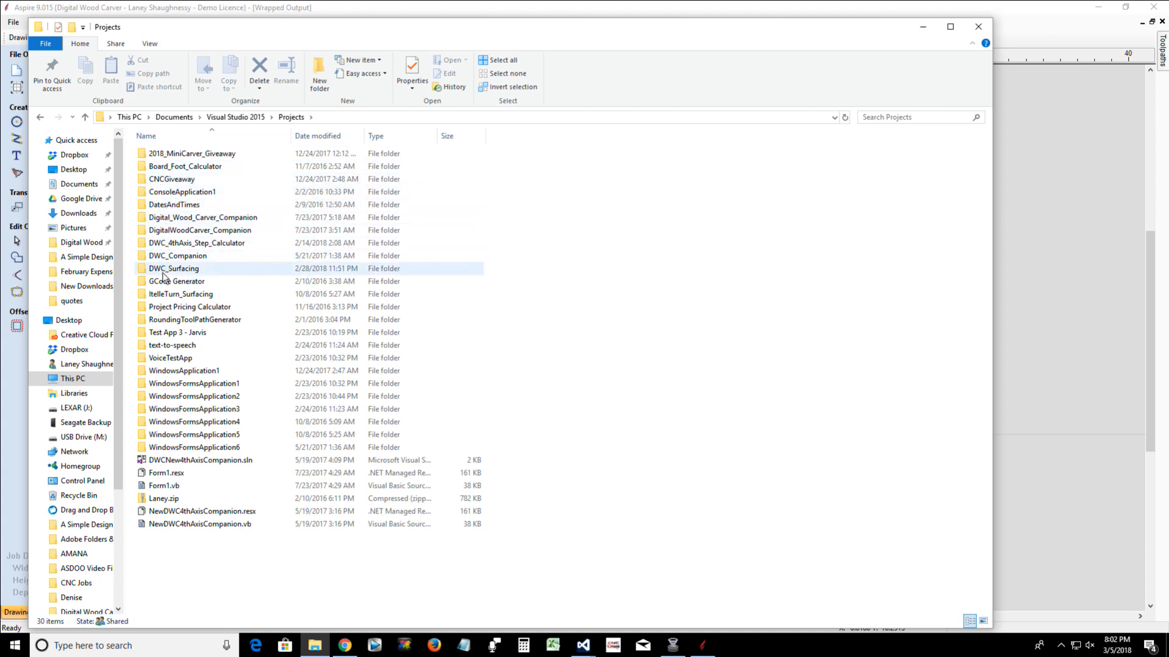
{"action": "double_click", "coordinate": [165, 307]}
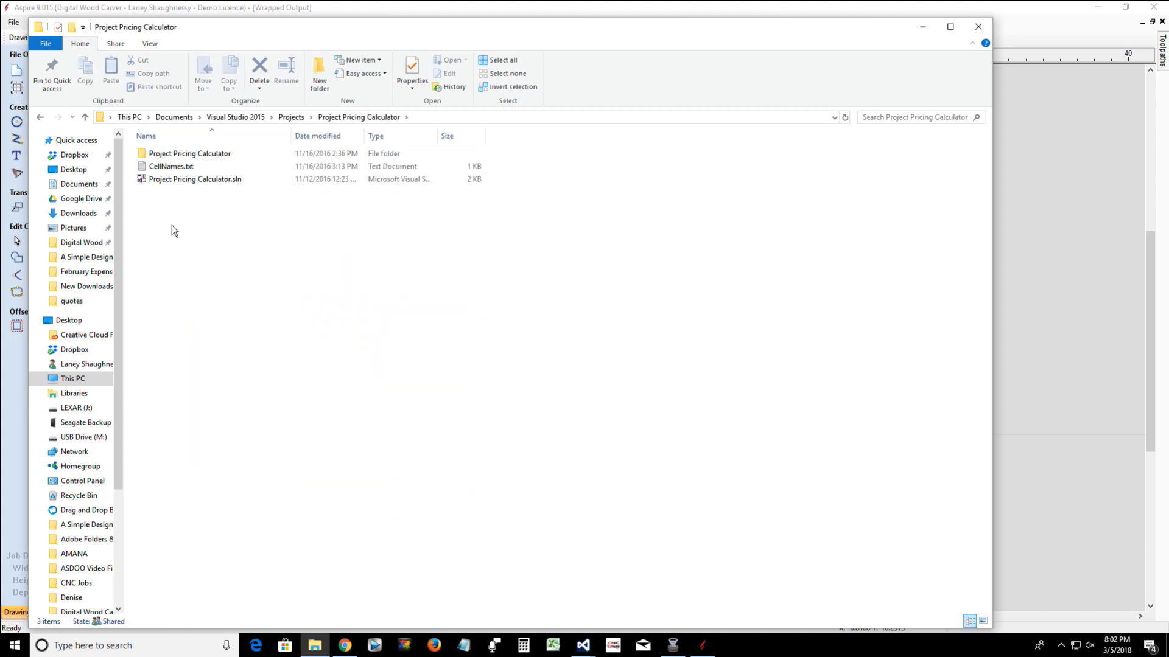
{"action": "double_click", "coordinate": [173, 152]}
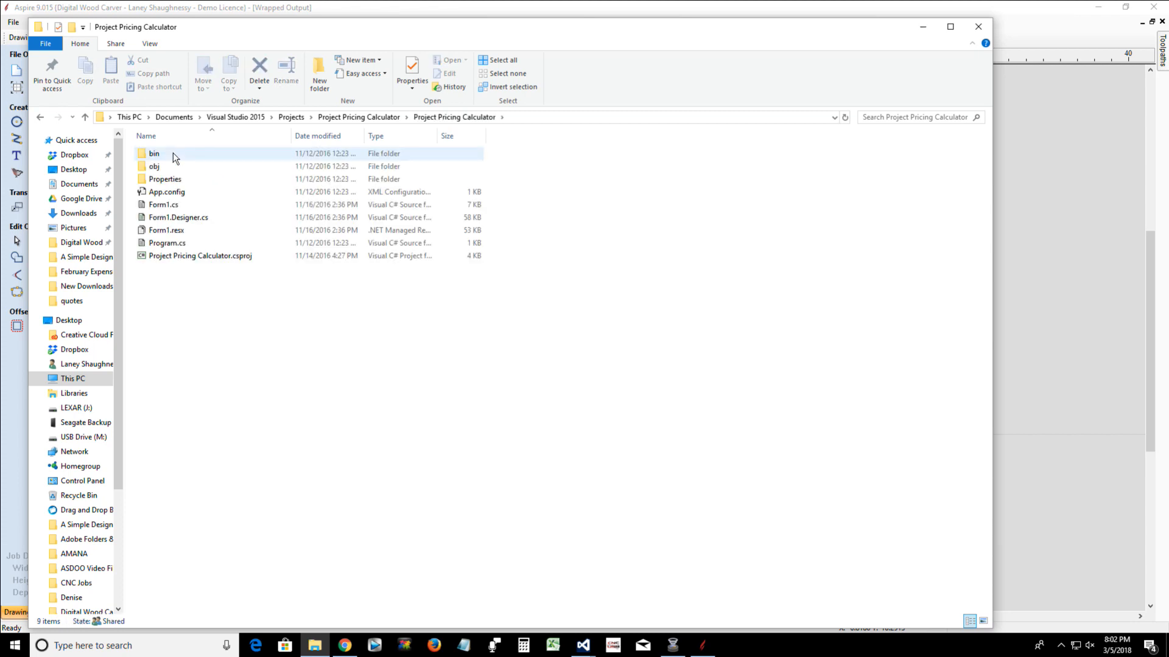
{"action": "left_click", "coordinate": [158, 155]}
{"action": "double_click", "coordinate": [158, 155]}
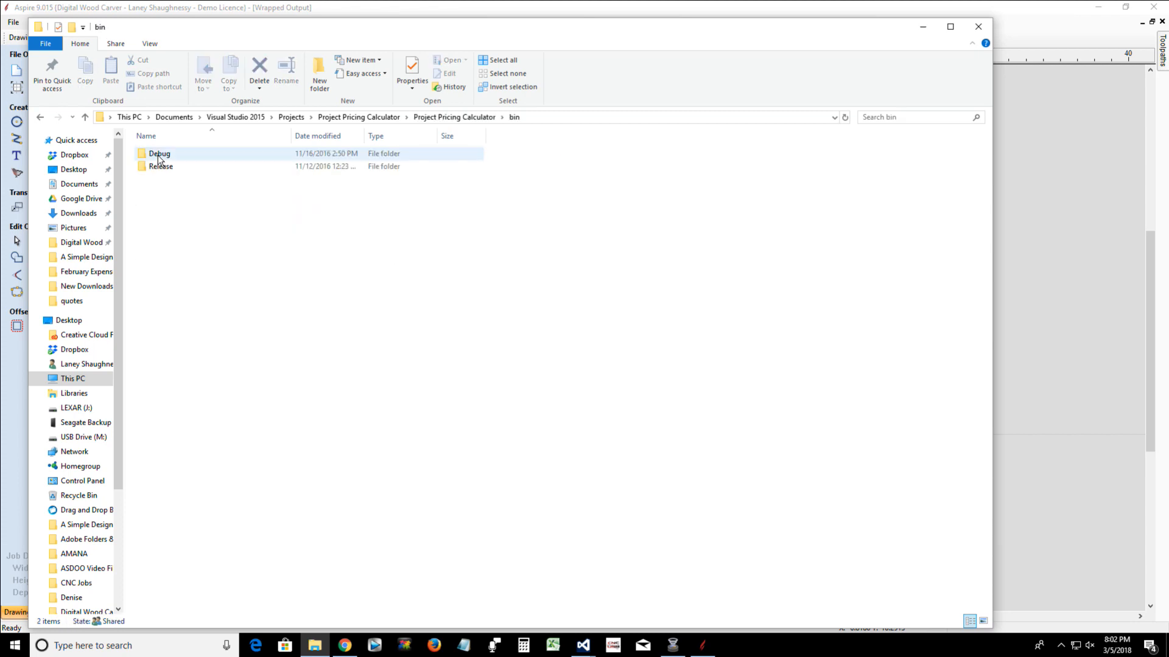
{"action": "double_click", "coordinate": [158, 156]}
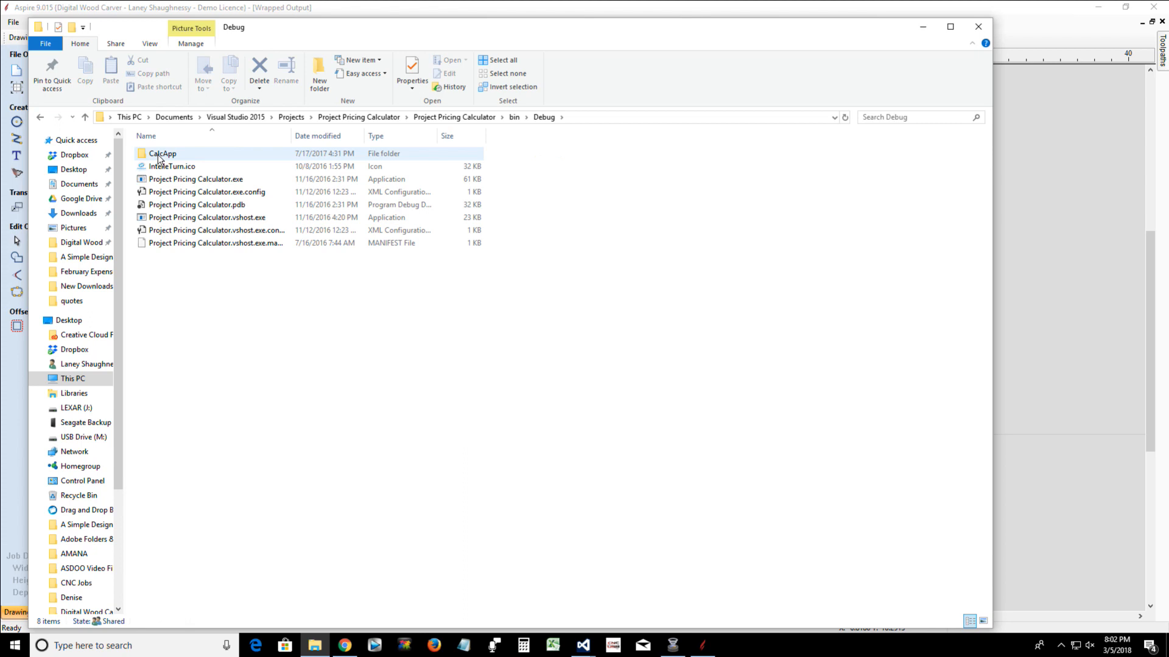
{"action": "double_click", "coordinate": [162, 154]}
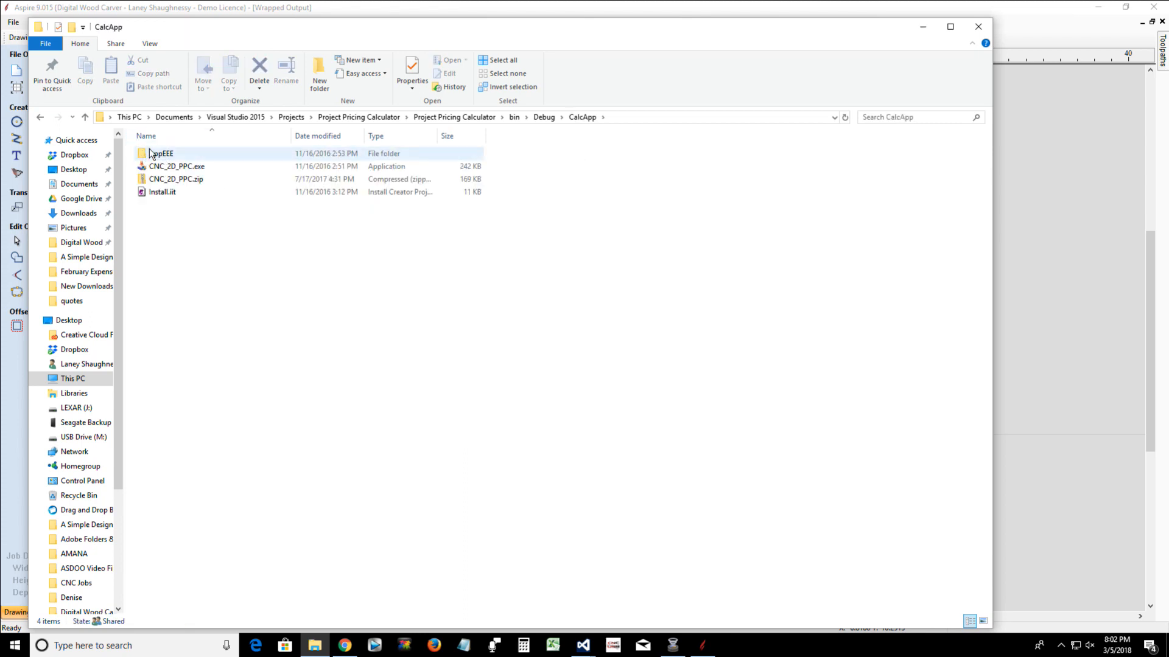
{"action": "double_click", "coordinate": [150, 155]}
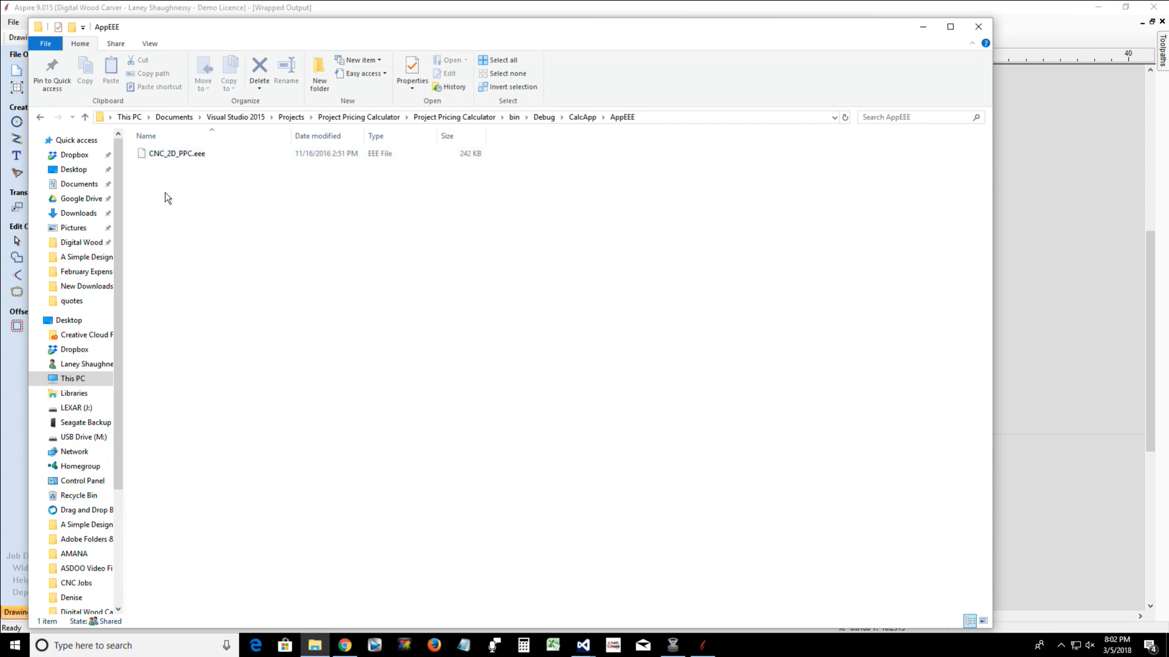
Rename CNC_2D_PPC.eee as CNC_2D_PPC.exe, accepting the extension change
{"action": "left_click", "coordinate": [190, 155]}
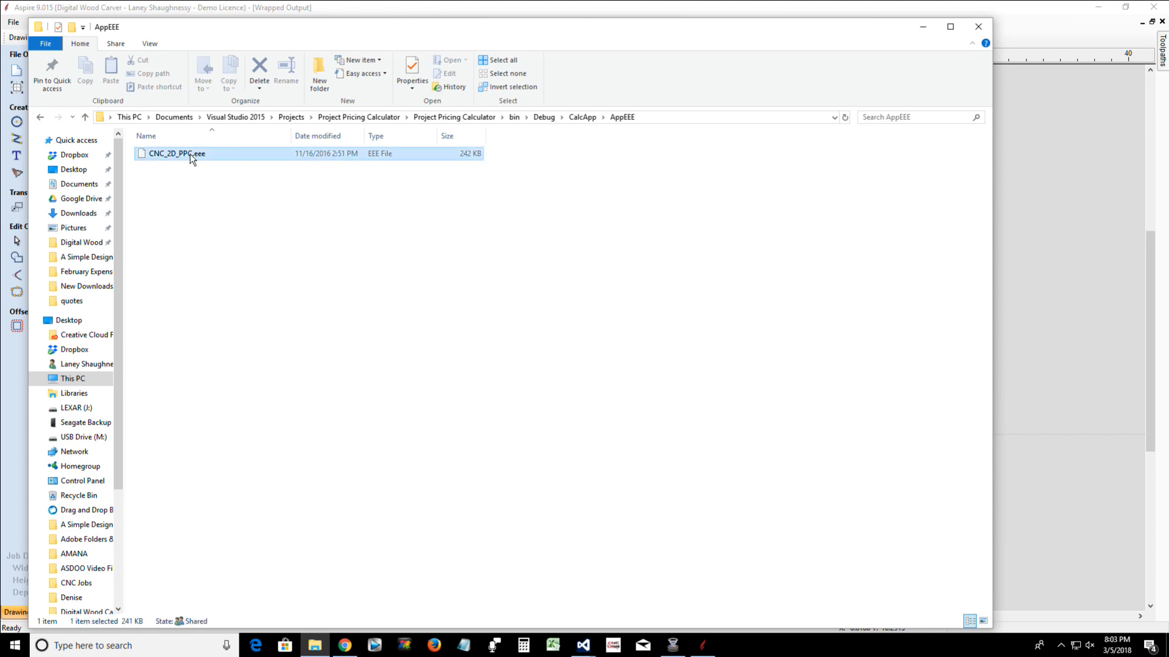
{"action": "right_click", "coordinate": [190, 155]}
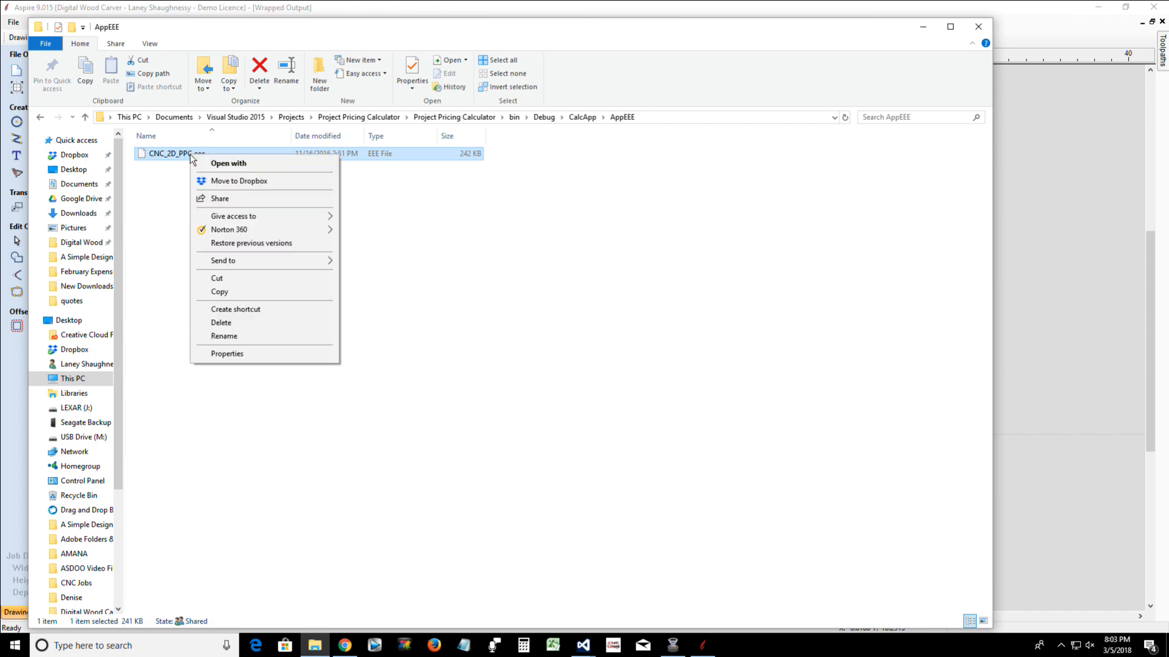
{"action": "left_click", "coordinate": [217, 336]}
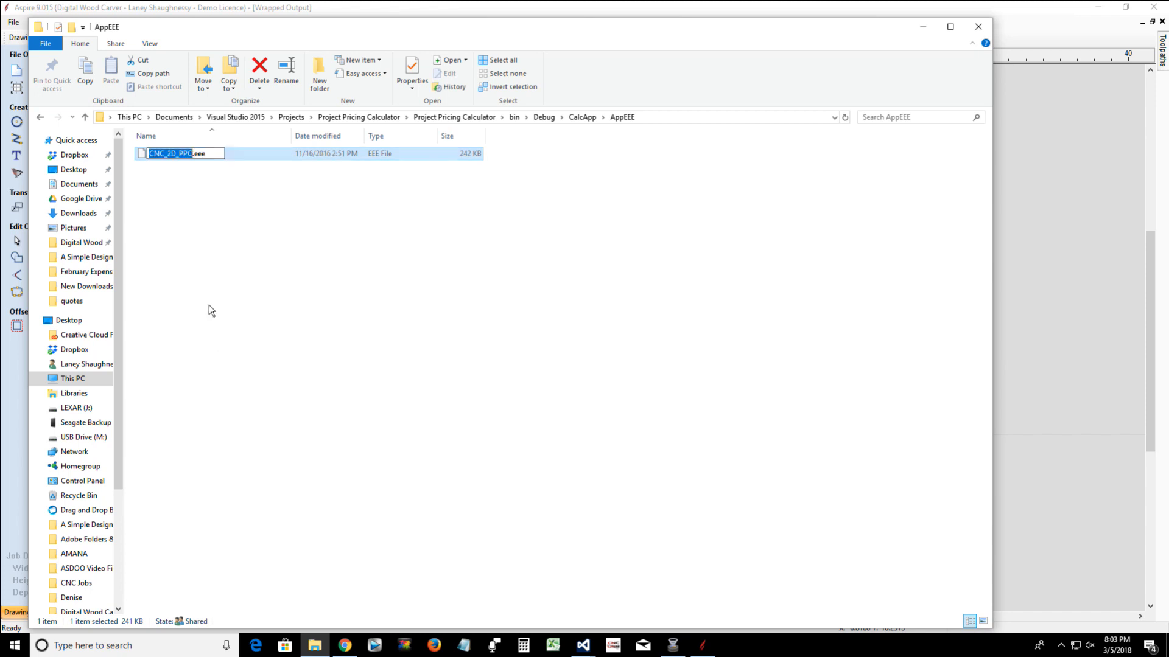
{"action": "left_click", "coordinate": [198, 156]}
{"action": "type", "text": "x"}
{"action": "key", "text": "Delete"}
{"action": "key", "text": "Return"}
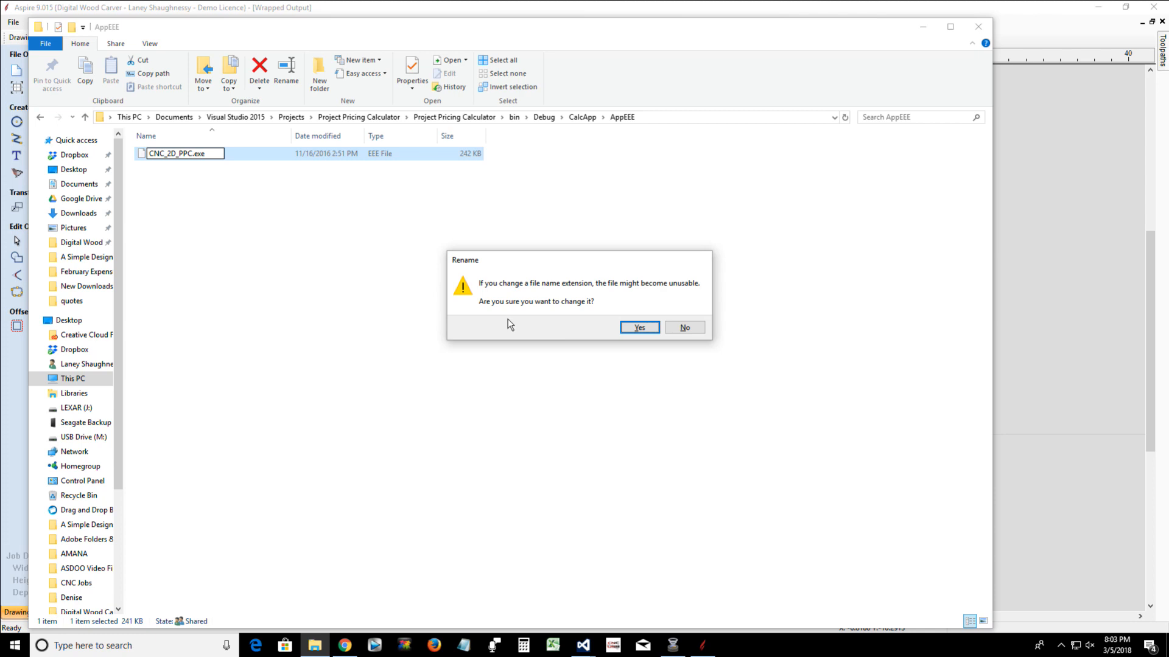
{"action": "left_click", "coordinate": [637, 330]}
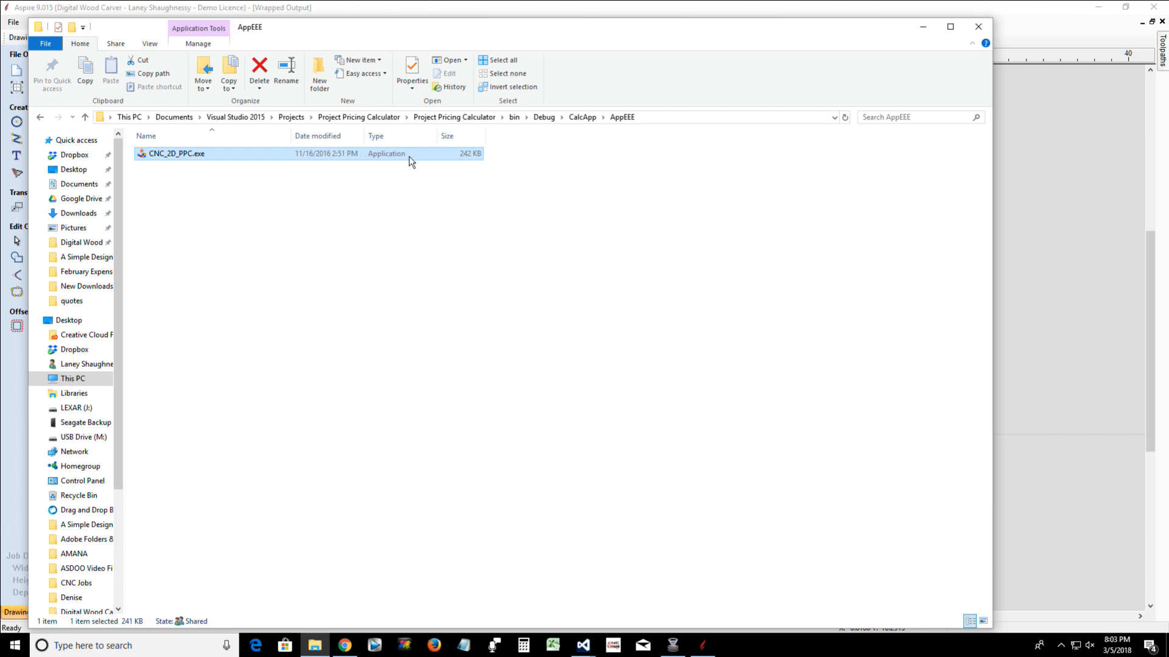
Rename the file back to CNC_2D_PPC.eee, accept the extension change, and close File Explorer
{"action": "right_click", "coordinate": [181, 158]}
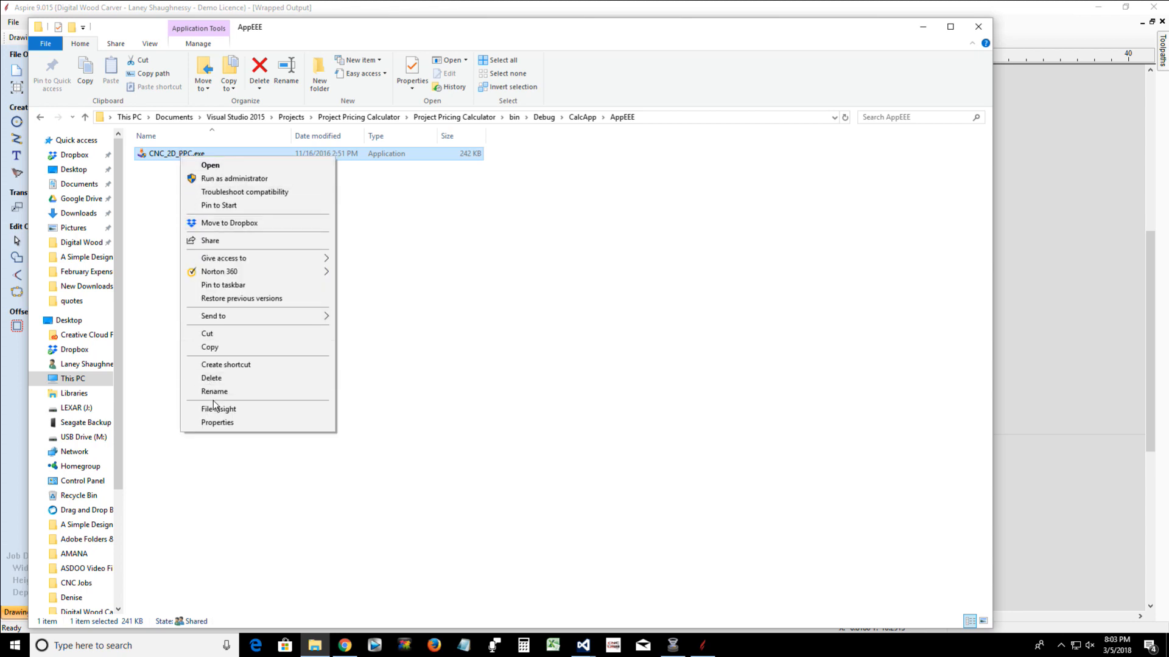
{"action": "left_click", "coordinate": [214, 392]}
{"action": "left_click", "coordinate": [198, 153]}
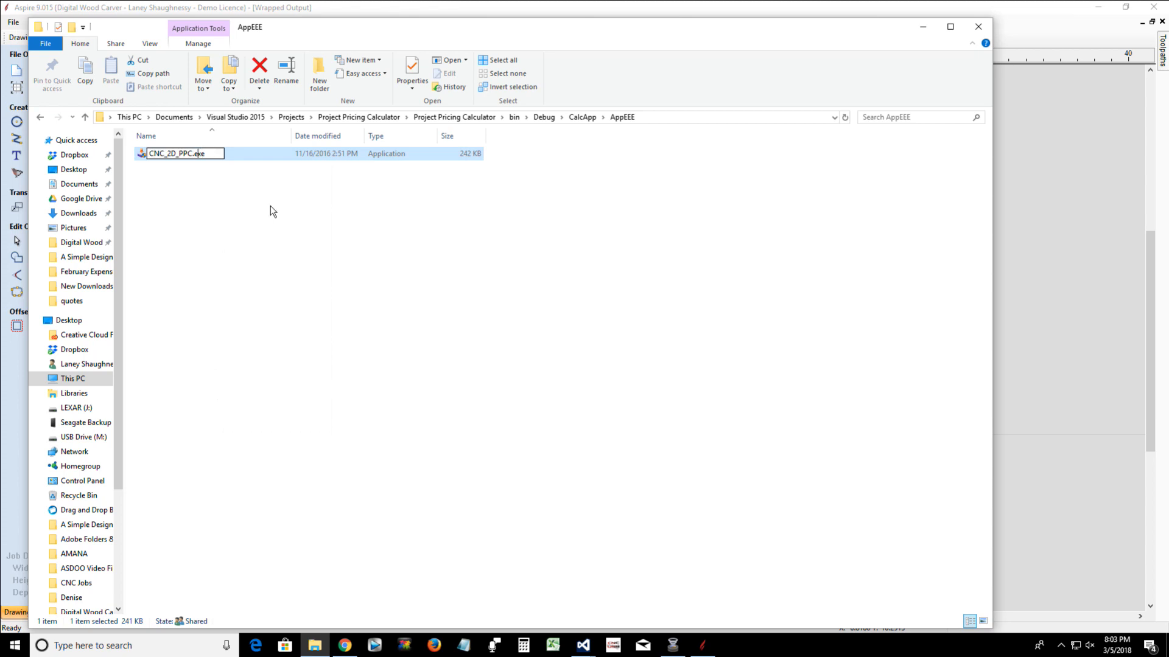
{"action": "type", "text": "e"}
{"action": "key", "text": "Delete"}
{"action": "key", "text": "Return"}
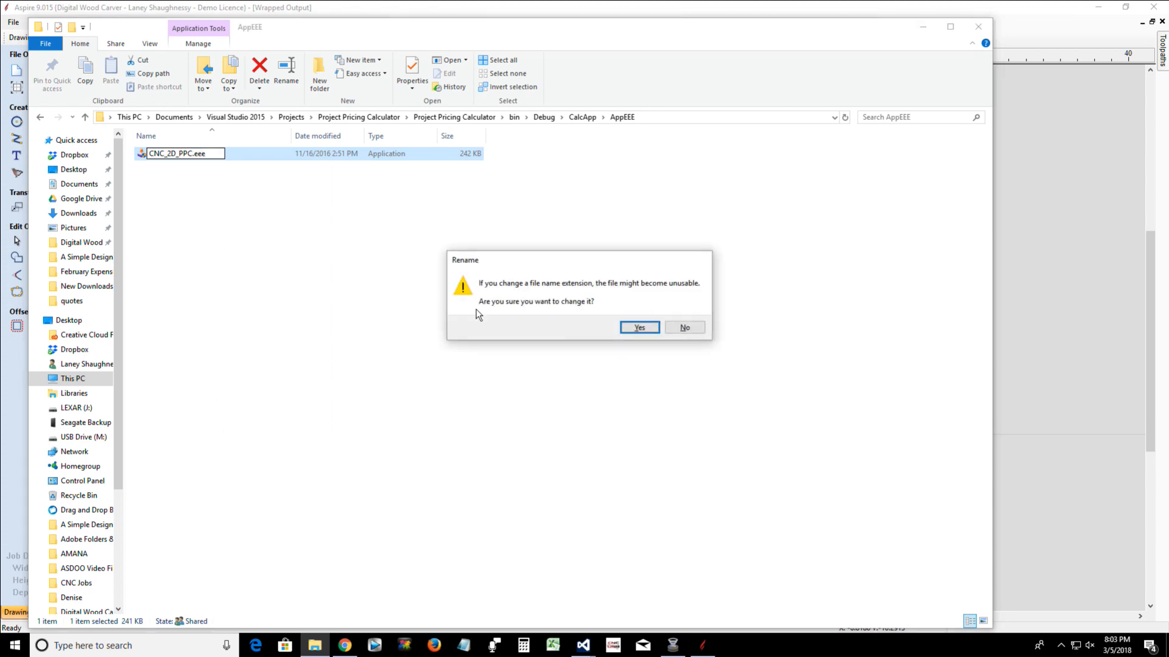
{"action": "left_click", "coordinate": [636, 328]}
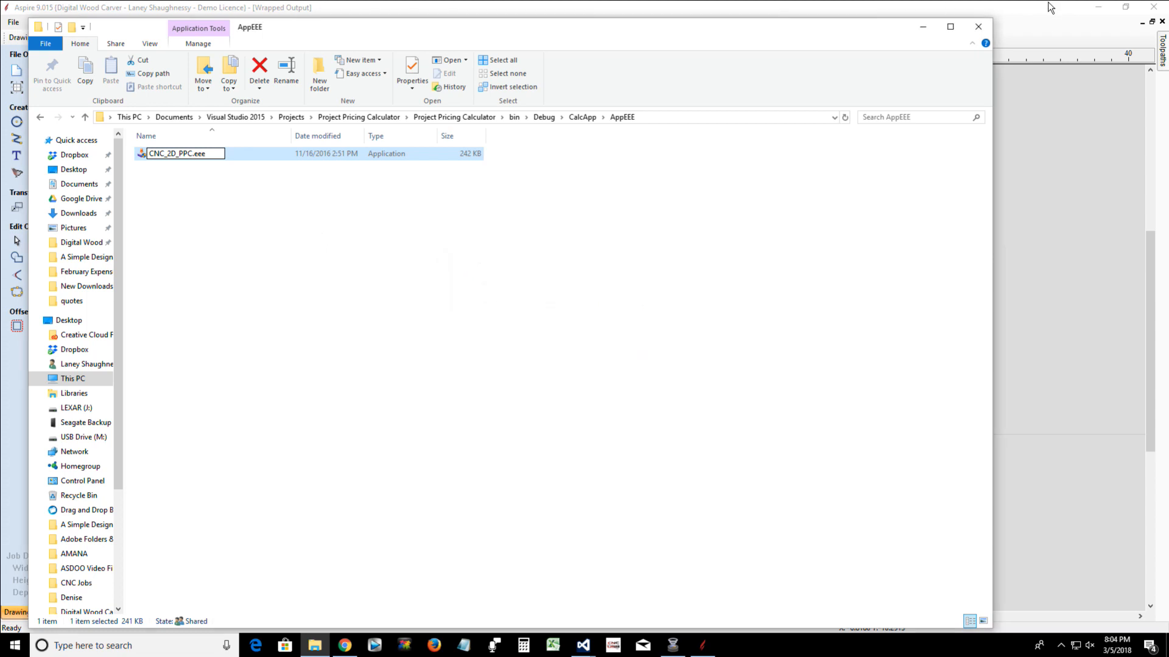
{"action": "left_click", "coordinate": [976, 26]}
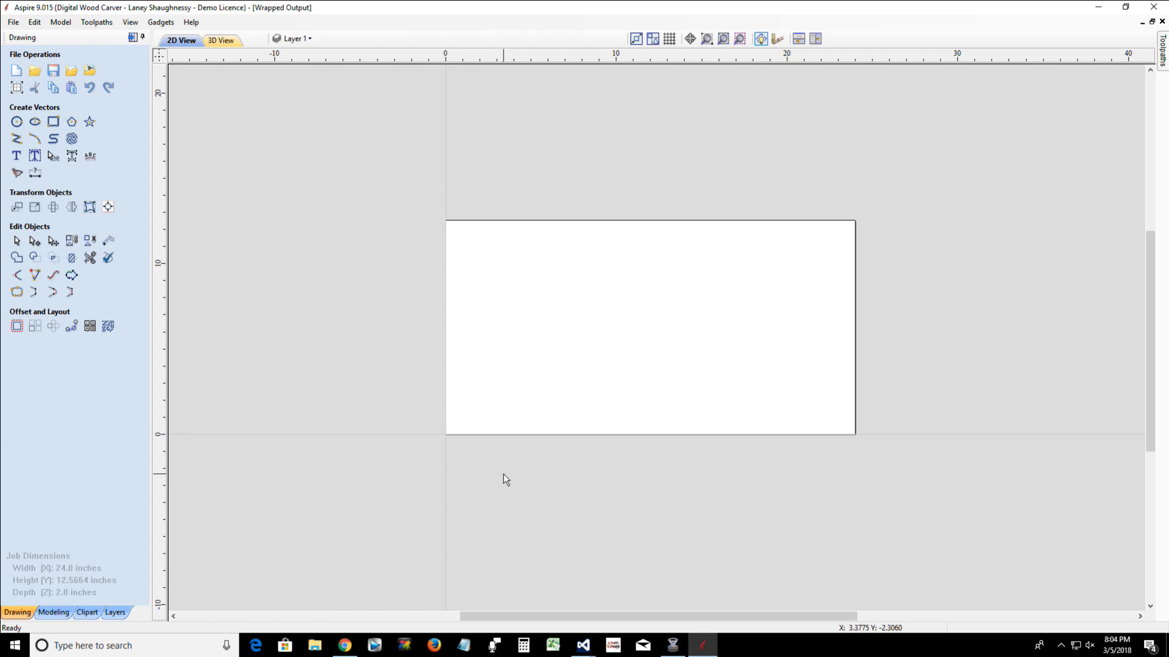
Draw a rectangle about 6.25 by 5.75 inches near the middle of the job area
{"action": "scroll", "coordinate": [491, 411], "scroll_direction": "up", "scroll_amount": 3}
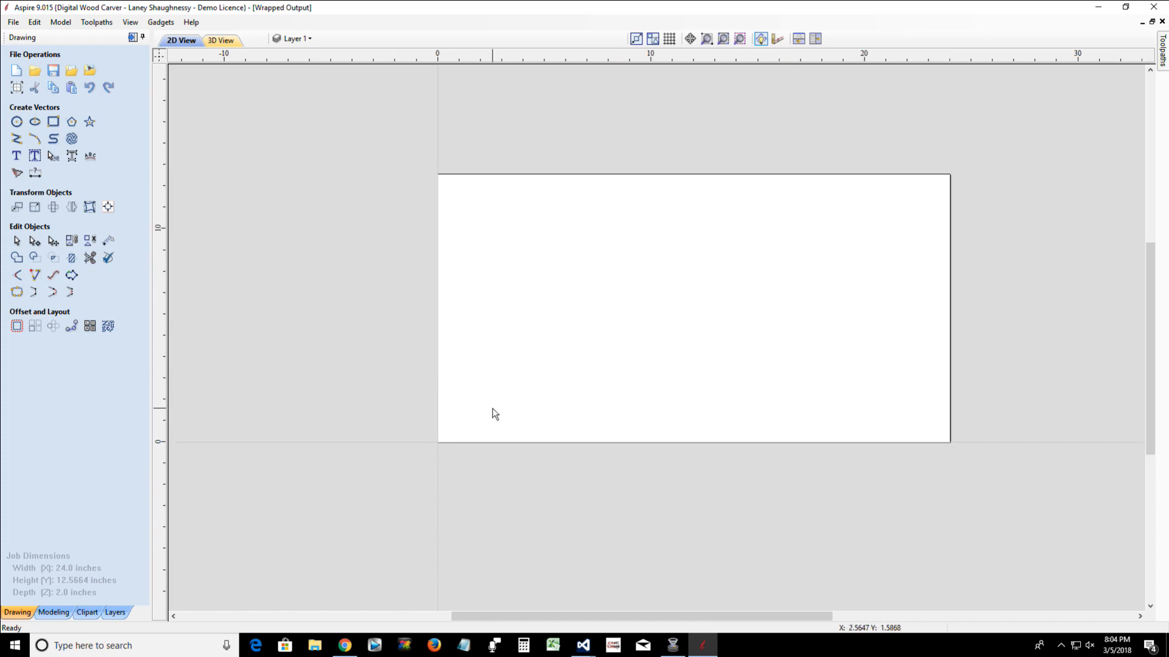
{"action": "scroll", "coordinate": [494, 412], "scroll_direction": "down", "scroll_amount": 3}
{"action": "left_click", "coordinate": [53, 121]}
{"action": "left_click_drag", "start_coordinate": [572, 234], "coordinate": [706, 357]}
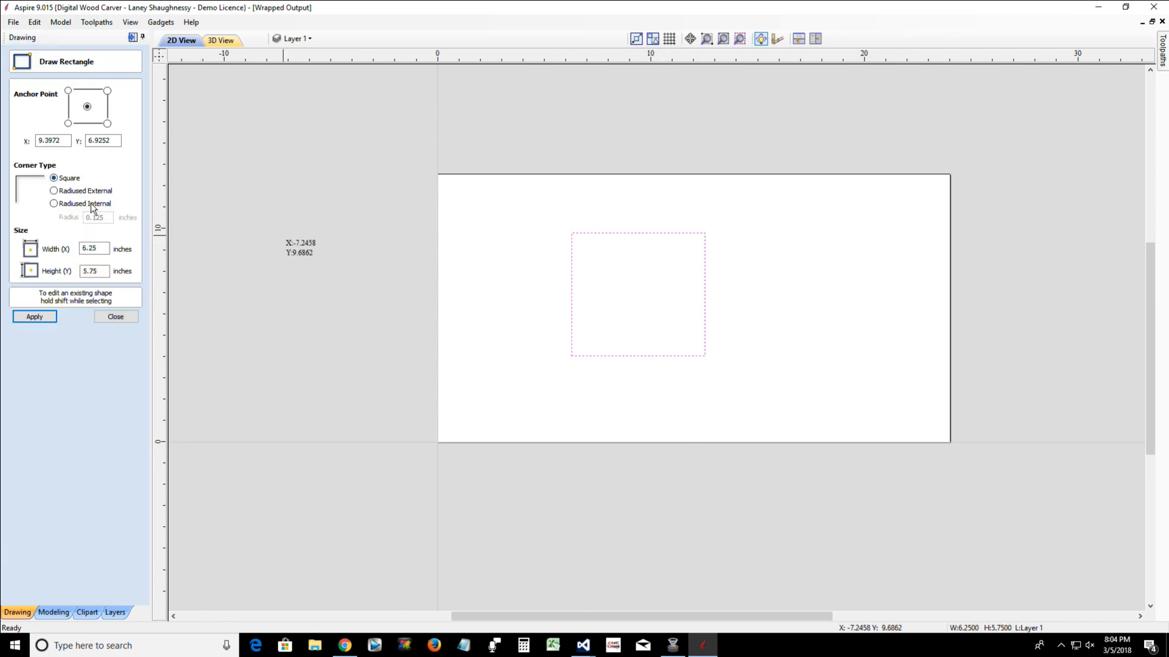
Set the rectangle's width and height to 5 inches, apply the size, and close the rectangle tool
{"action": "left_click_drag", "start_coordinate": [104, 249], "coordinate": [44, 247]}
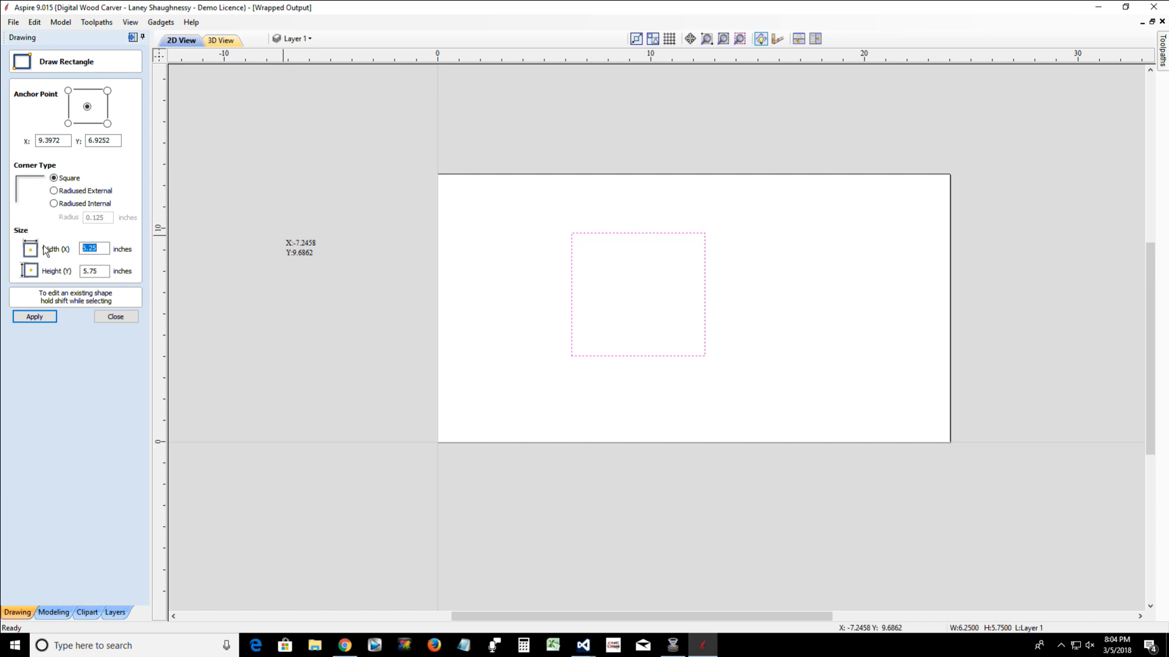
{"action": "type", "text": "5"}
{"action": "left_click_drag", "start_coordinate": [104, 271], "coordinate": [44, 281]}
{"action": "type", "text": "5"}
{"action": "left_click", "coordinate": [35, 317]}
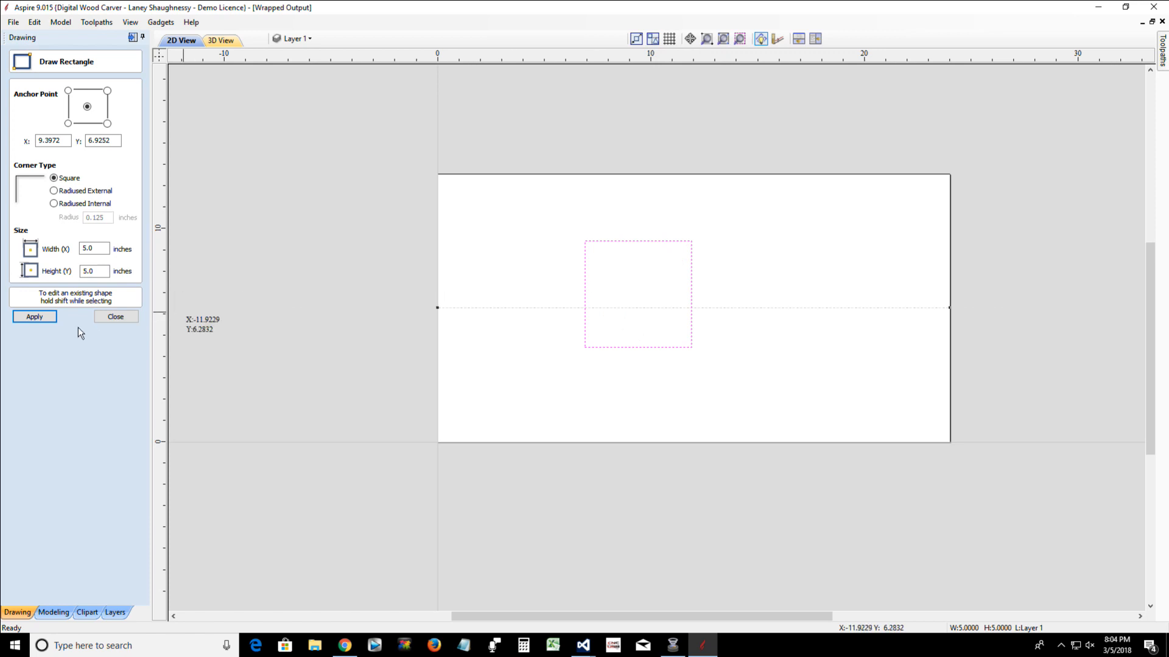
{"action": "left_click", "coordinate": [115, 317]}
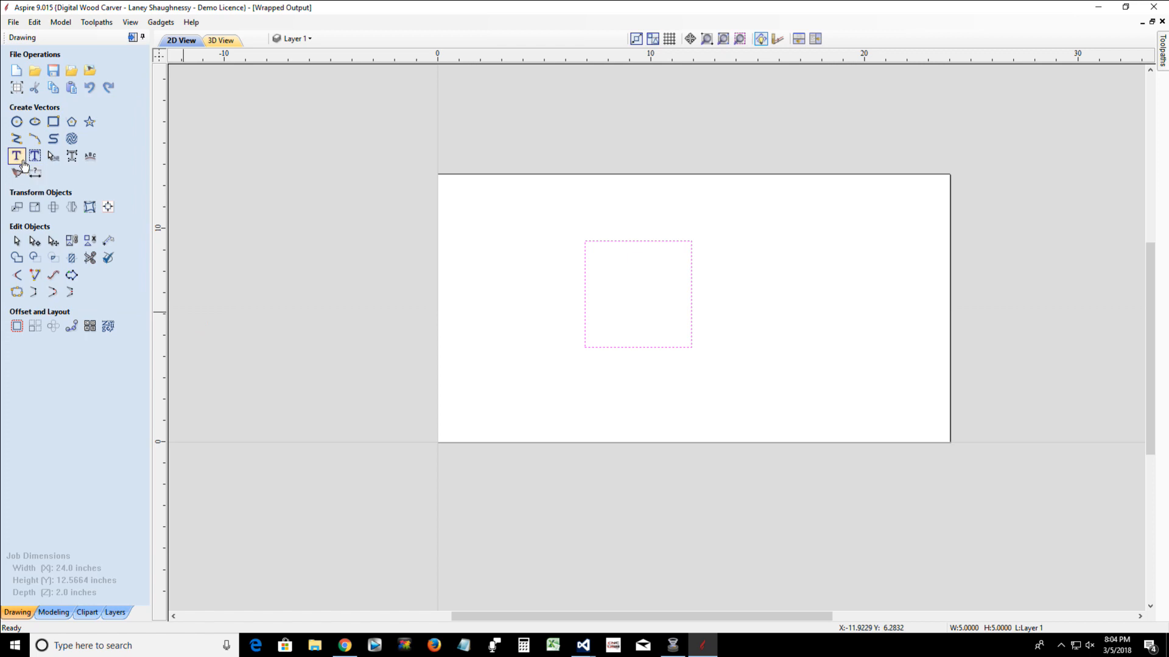
Draw a circle with a 2.5-inch radius from the centre of the 5-inch square and switch its sizing to Diameter
{"action": "left_click", "coordinate": [23, 124]}
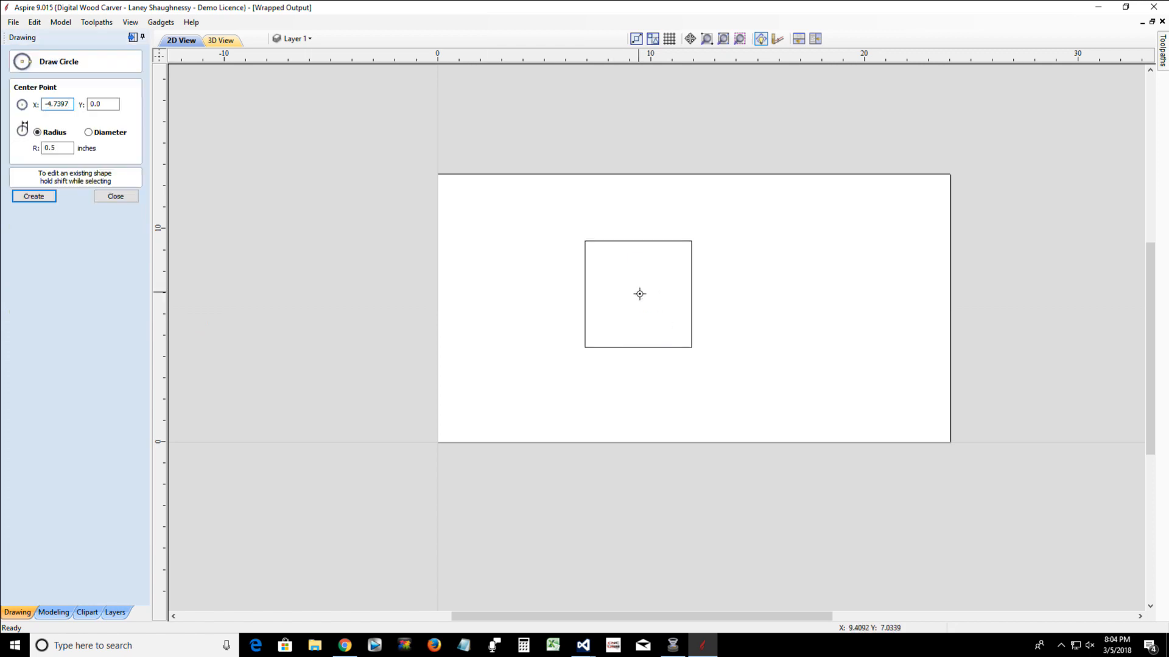
{"action": "left_click_drag", "start_coordinate": [638, 296], "coordinate": [690, 288]}
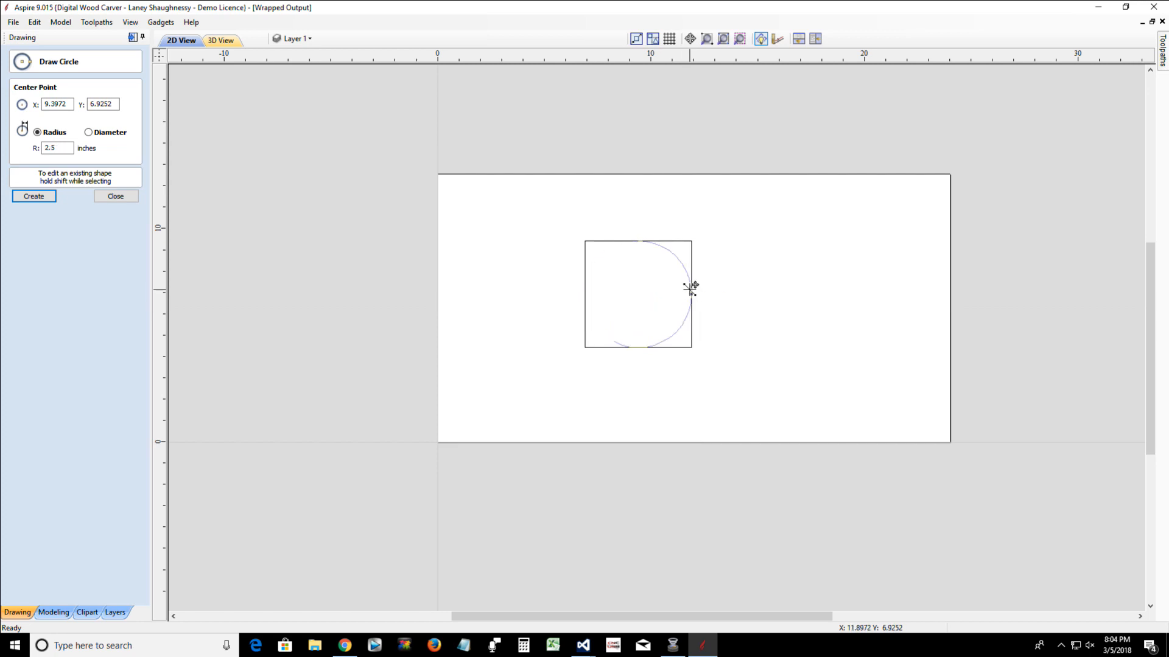
{"action": "scroll", "coordinate": [647, 277], "scroll_direction": "up", "scroll_amount": 3}
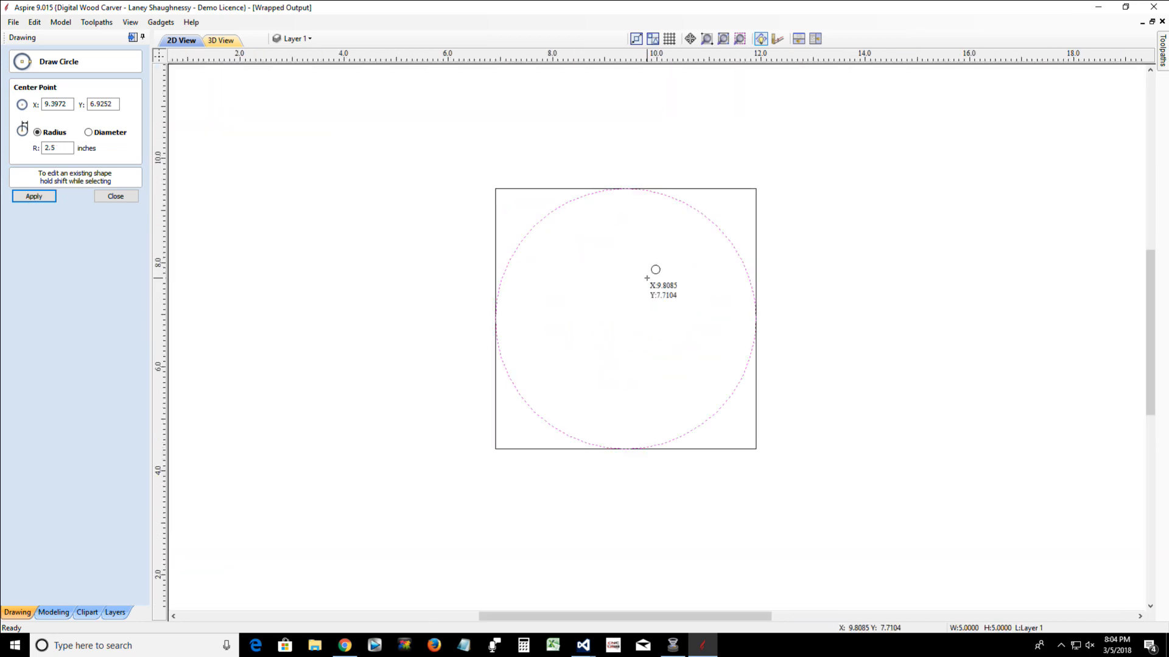
{"action": "scroll", "coordinate": [646, 278], "scroll_direction": "up", "scroll_amount": 1}
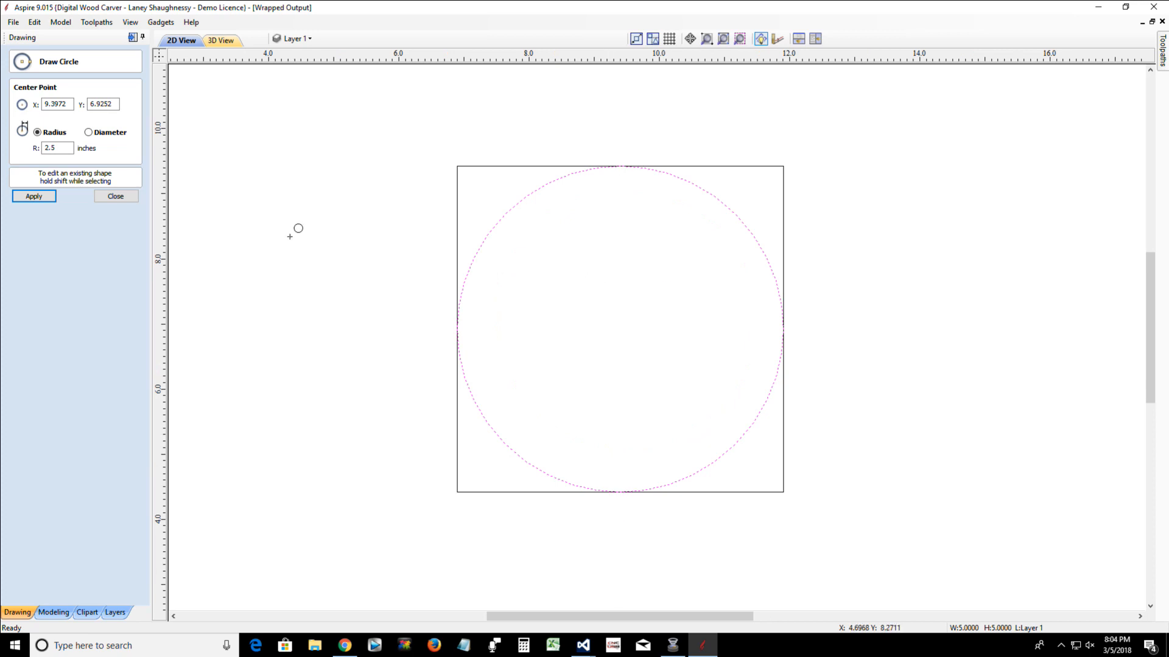
{"action": "left_click", "coordinate": [89, 133]}
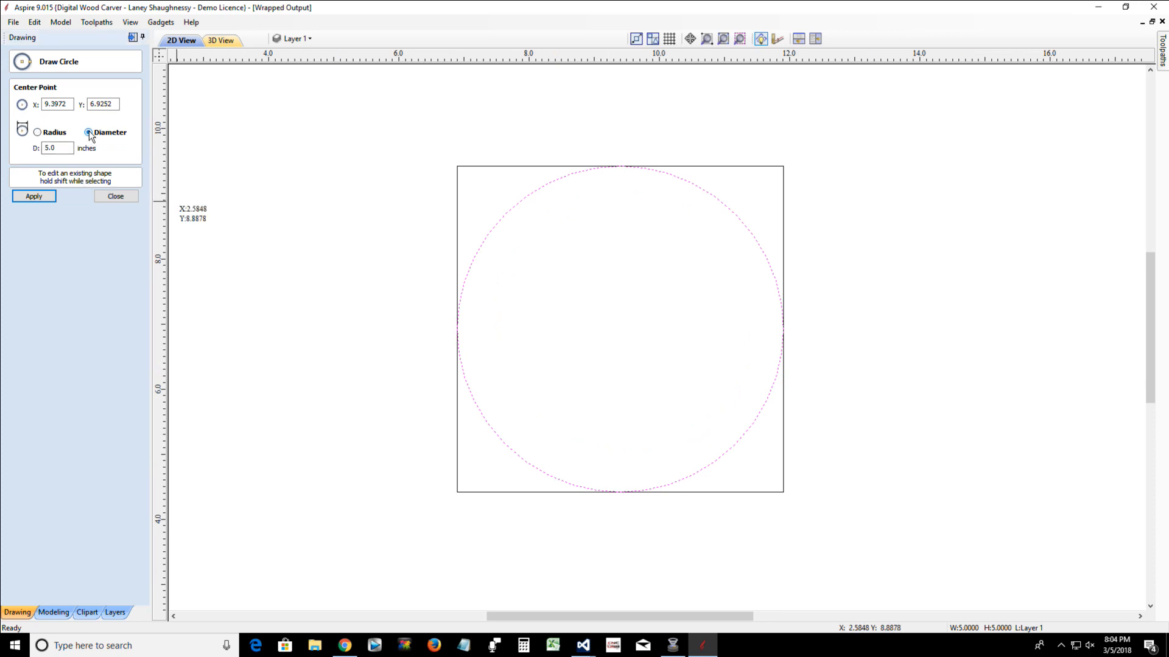
{"action": "left_click", "coordinate": [48, 149]}
{"action": "double_click", "coordinate": [48, 148]}
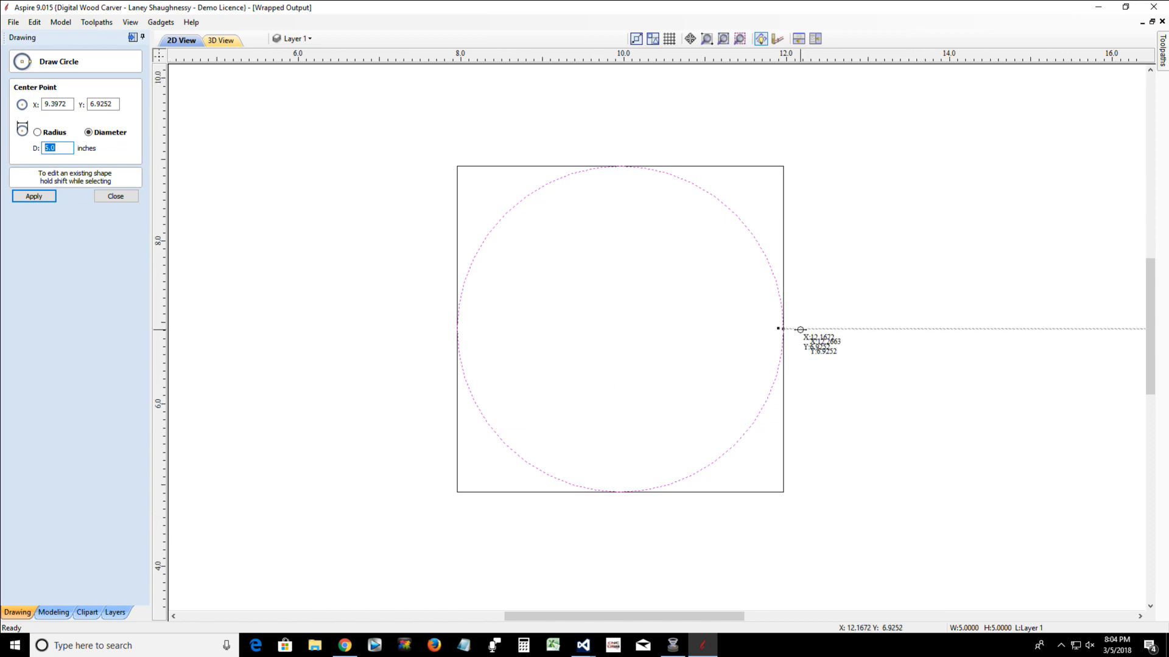
Examine how the circle meets the sides of the surrounding square, and close the circle tool
{"action": "scroll", "coordinate": [794, 329], "scroll_direction": "up", "scroll_amount": 3}
{"action": "scroll", "coordinate": [798, 331], "scroll_direction": "down", "scroll_amount": 5}
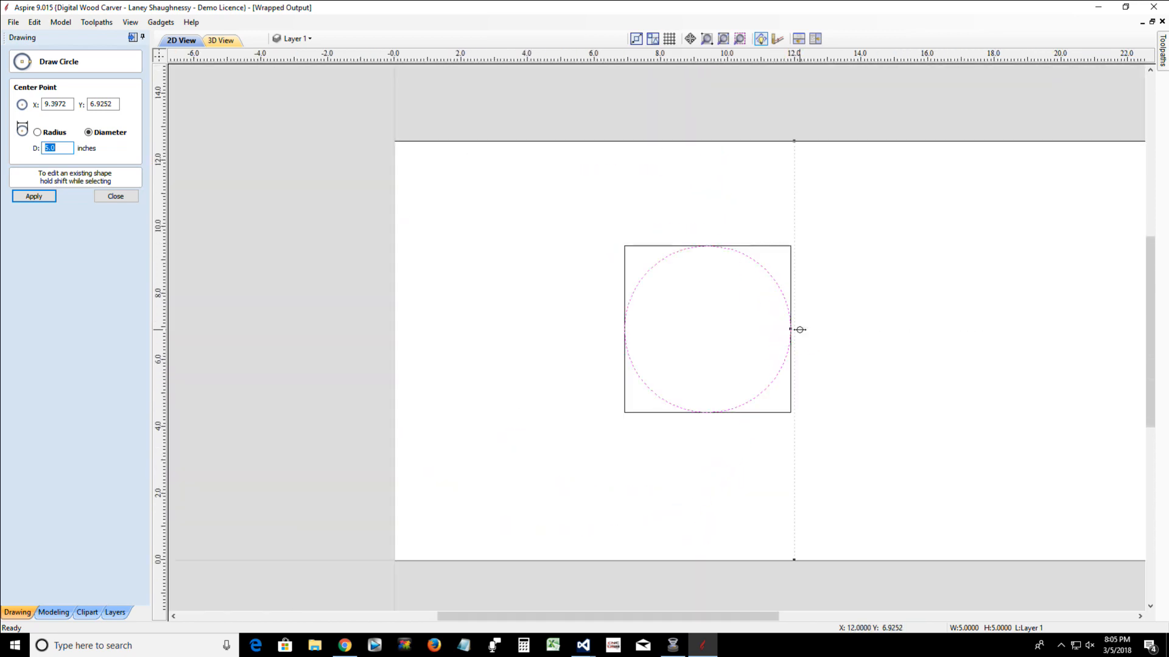
{"action": "scroll", "coordinate": [671, 305], "scroll_direction": "up", "scroll_amount": 1}
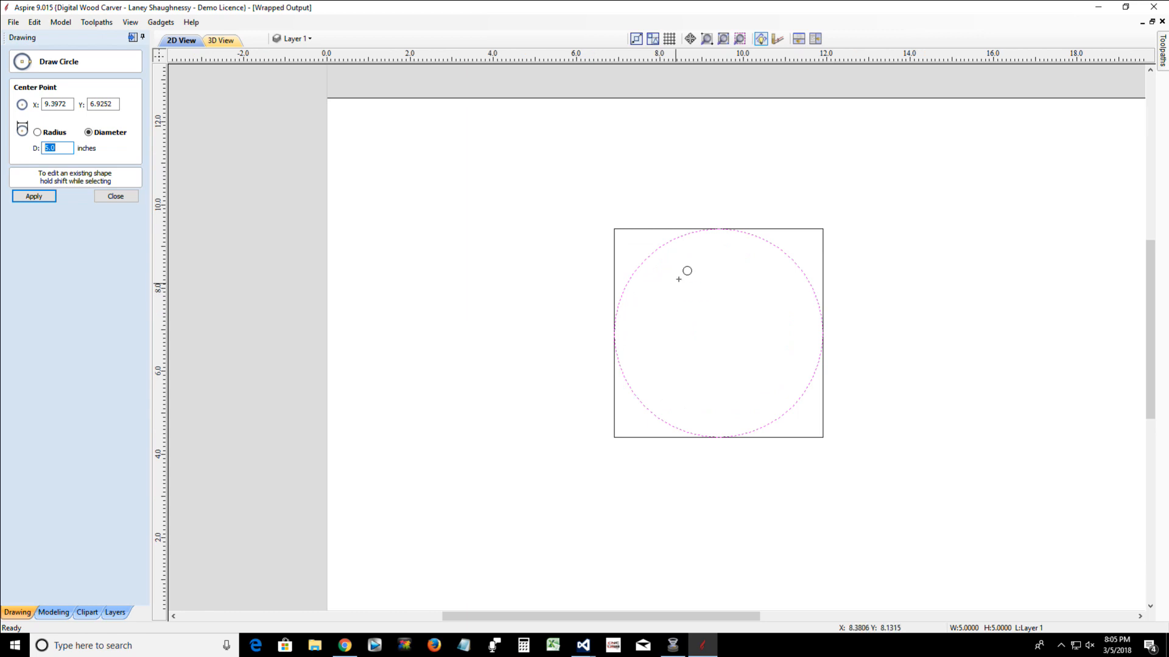
{"action": "scroll", "coordinate": [679, 279], "scroll_direction": "up", "scroll_amount": 1}
{"action": "scroll", "coordinate": [680, 279], "scroll_direction": "up", "scroll_amount": 1}
{"action": "scroll", "coordinate": [682, 271], "scroll_direction": "down", "scroll_amount": 3}
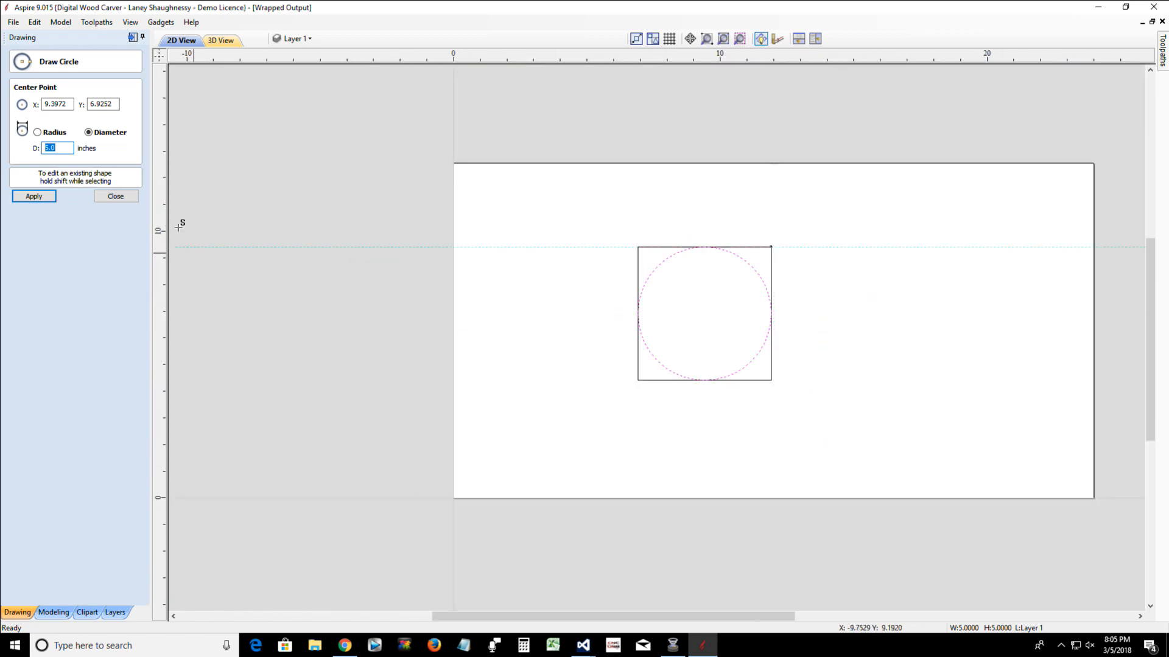
{"action": "left_click", "coordinate": [116, 197]}
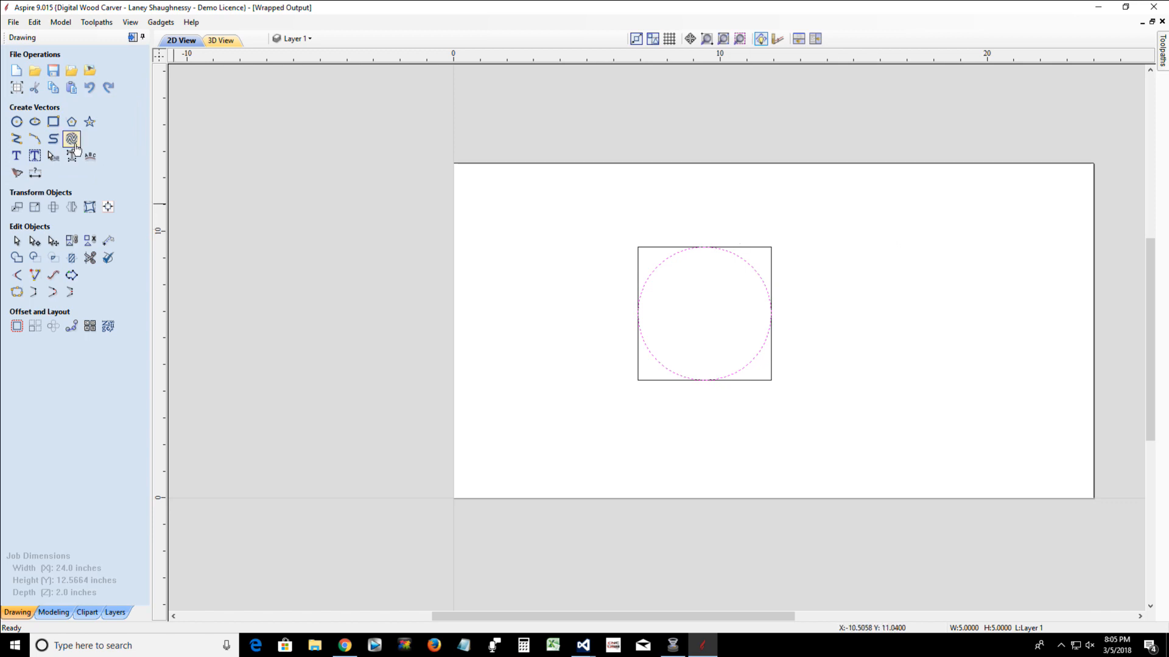
Draw a 3 by 3 inch square beside the 5-inch square and close the rectangle tool
{"action": "left_click", "coordinate": [54, 122]}
{"action": "left_click_drag", "start_coordinate": [829, 303], "coordinate": [928, 372]}
{"action": "type", "text": "3"}
{"action": "type", "text": "w3h"}
{"action": "key", "text": "Return"}
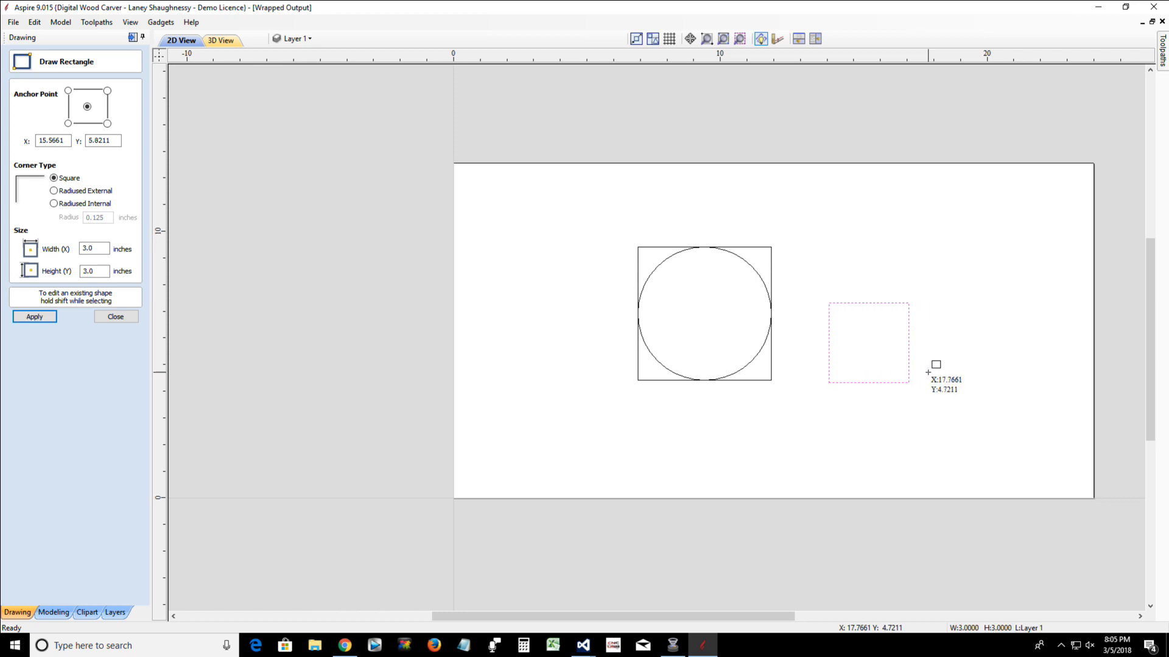
{"action": "left_click", "coordinate": [116, 316]}
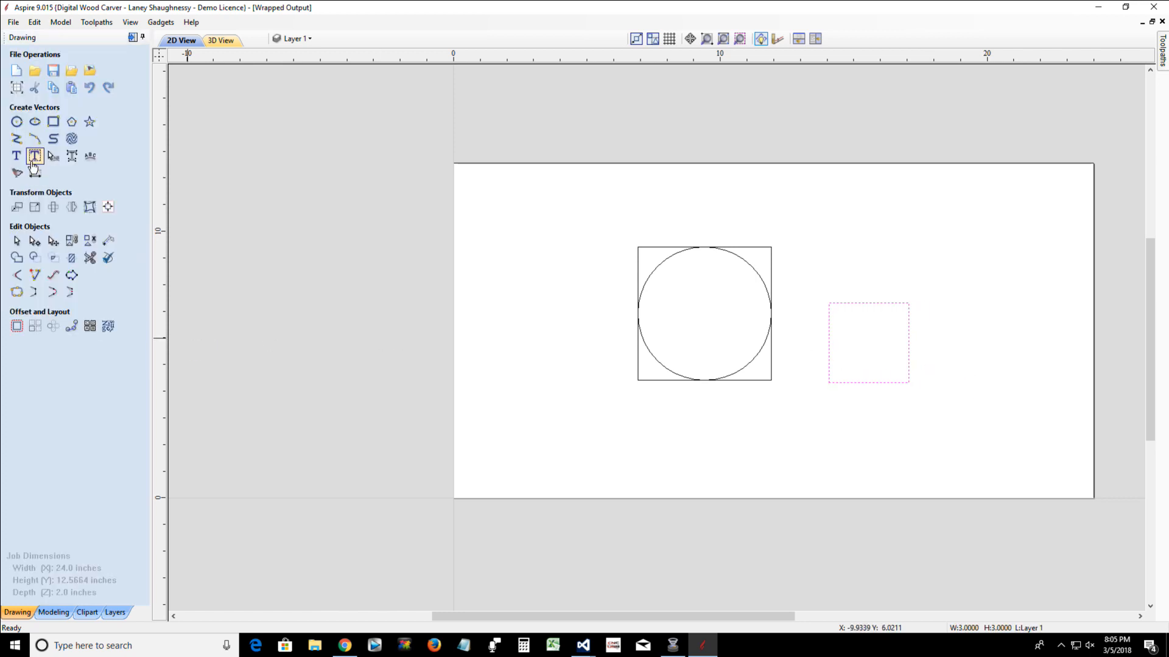
Draw a 3-inch diameter circle from the centre of the smaller square and close the circle tool
{"action": "left_click", "coordinate": [17, 121]}
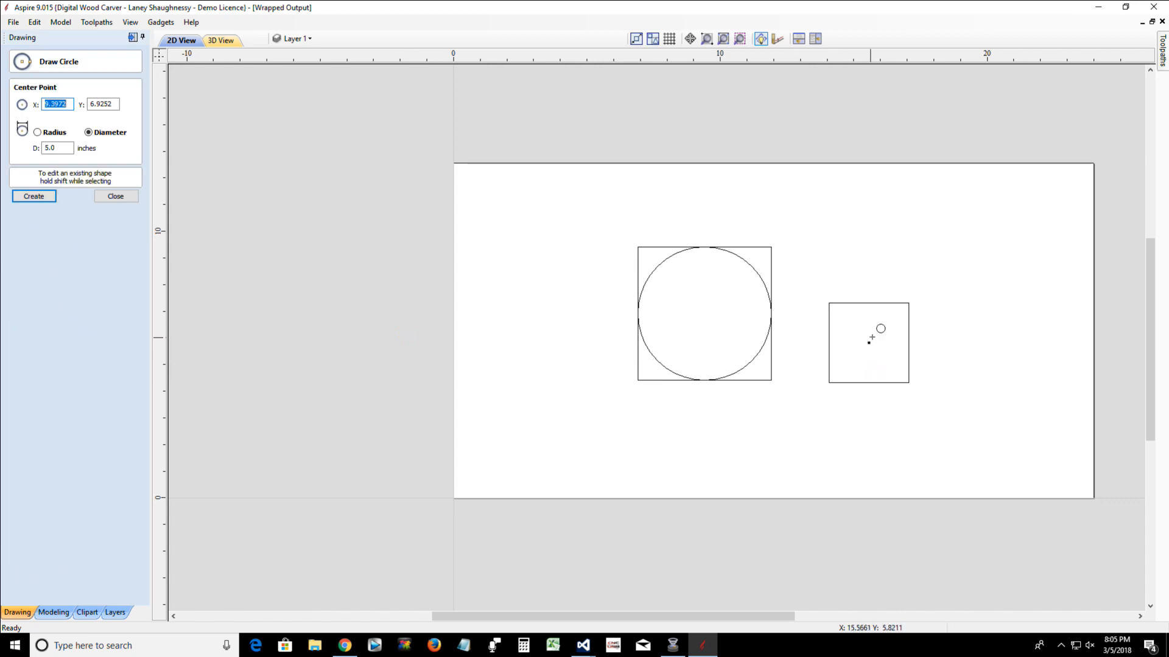
{"action": "mouse_move", "coordinate": [868, 342]}
{"action": "left_mouse_down"}
{"action": "mouse_move", "coordinate": [886, 347]}
{"action": "mouse_move", "coordinate": [884, 358]}
{"action": "left_mouse_up"}
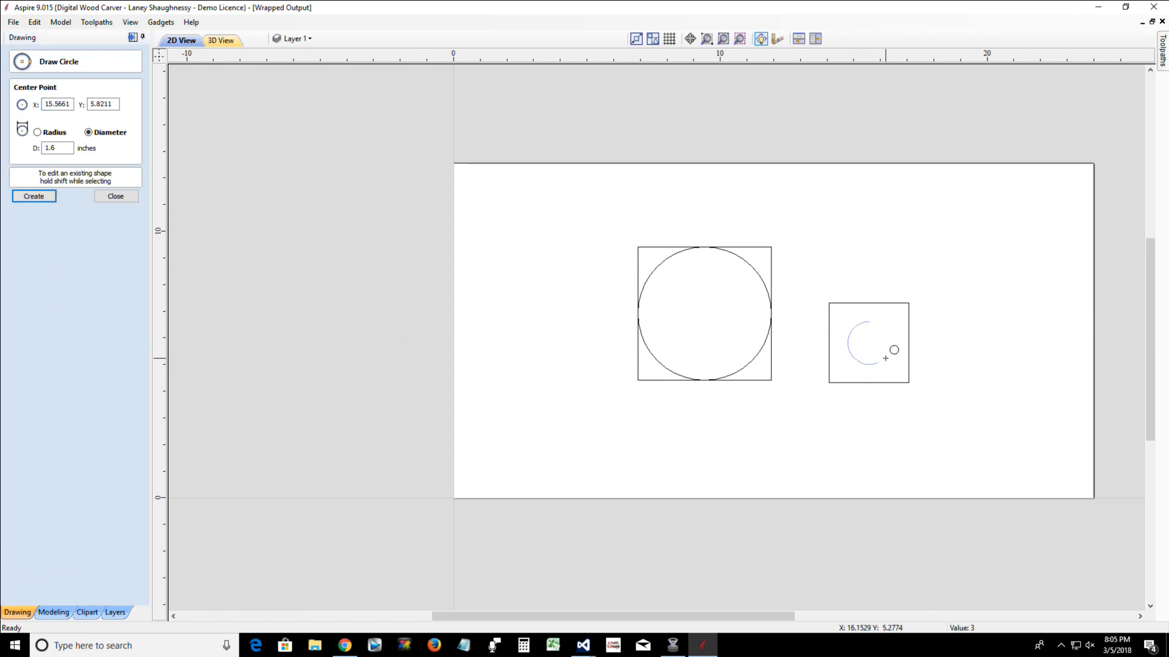
{"action": "key", "text": "Return"}
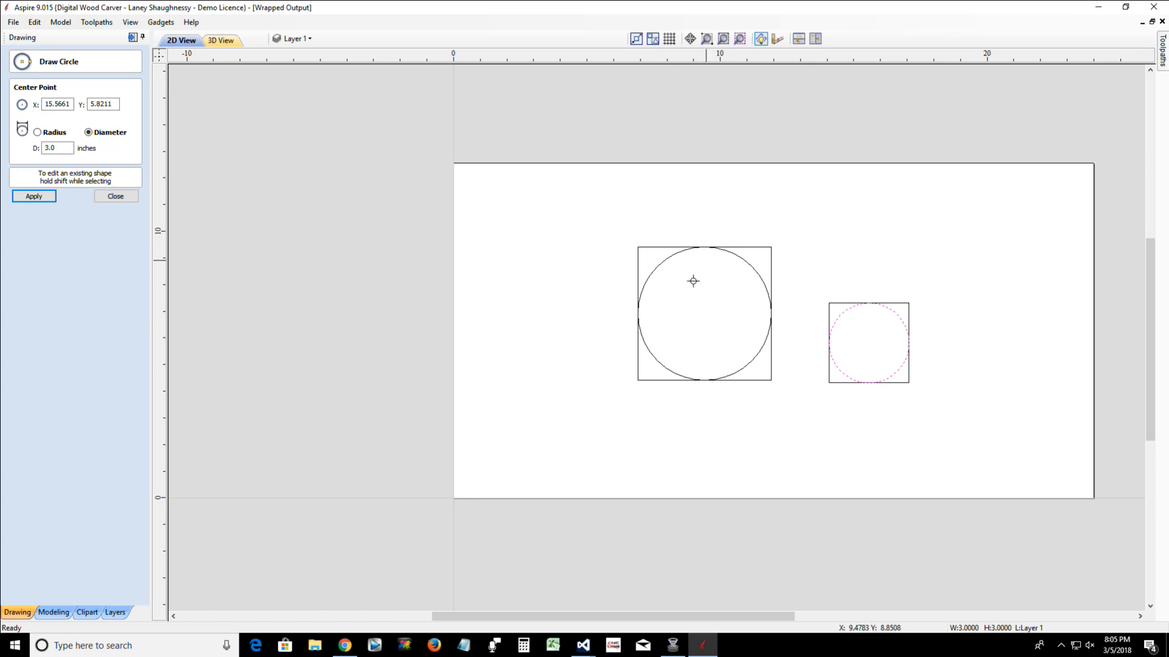
{"action": "left_click", "coordinate": [115, 196]}
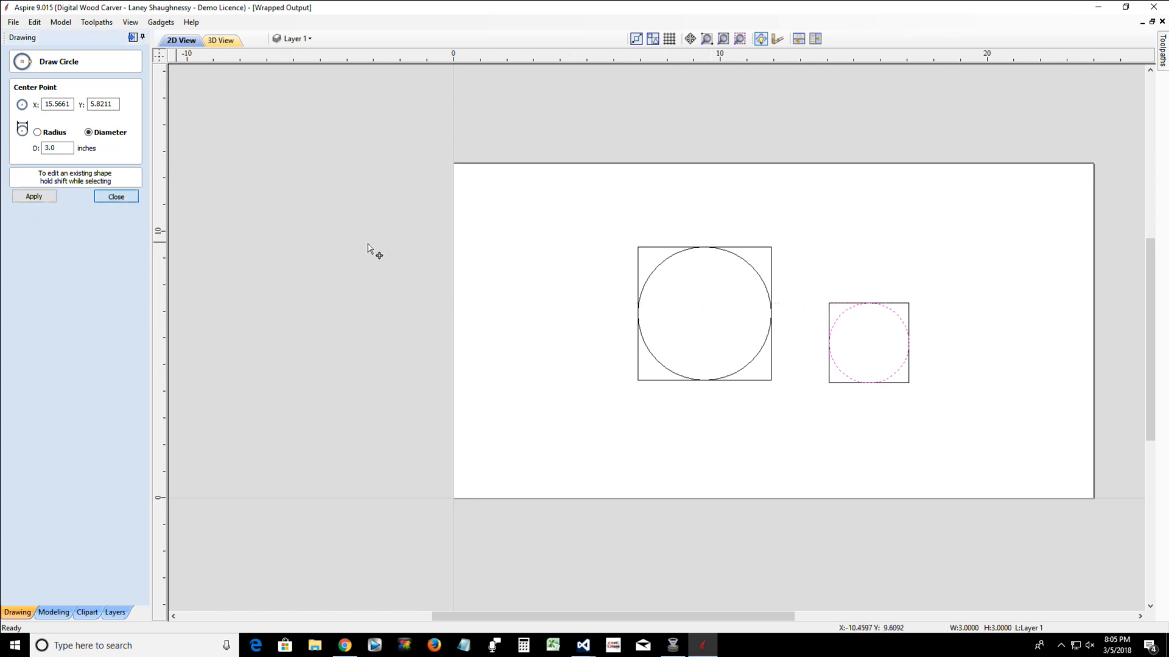
Select all the vectors, deselect them, and examine up close the points where the smaller circle touches its square
{"action": "left_click_drag", "start_coordinate": [934, 434], "coordinate": [963, 461]}
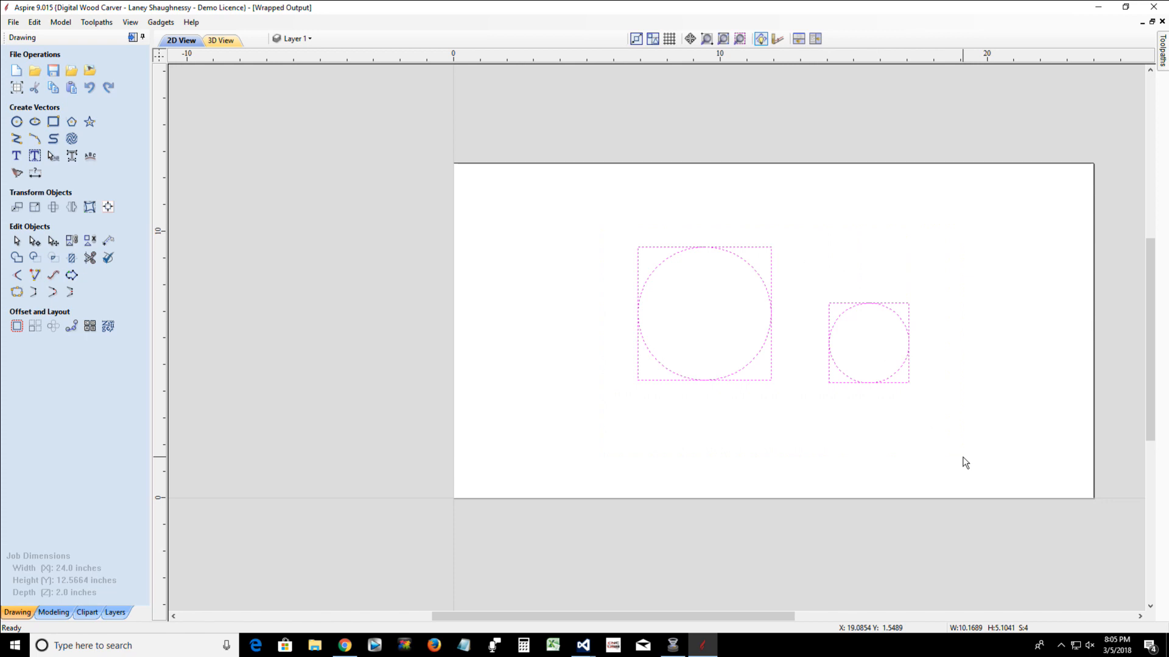
{"action": "scroll", "coordinate": [847, 360], "scroll_direction": "up", "scroll_amount": 3}
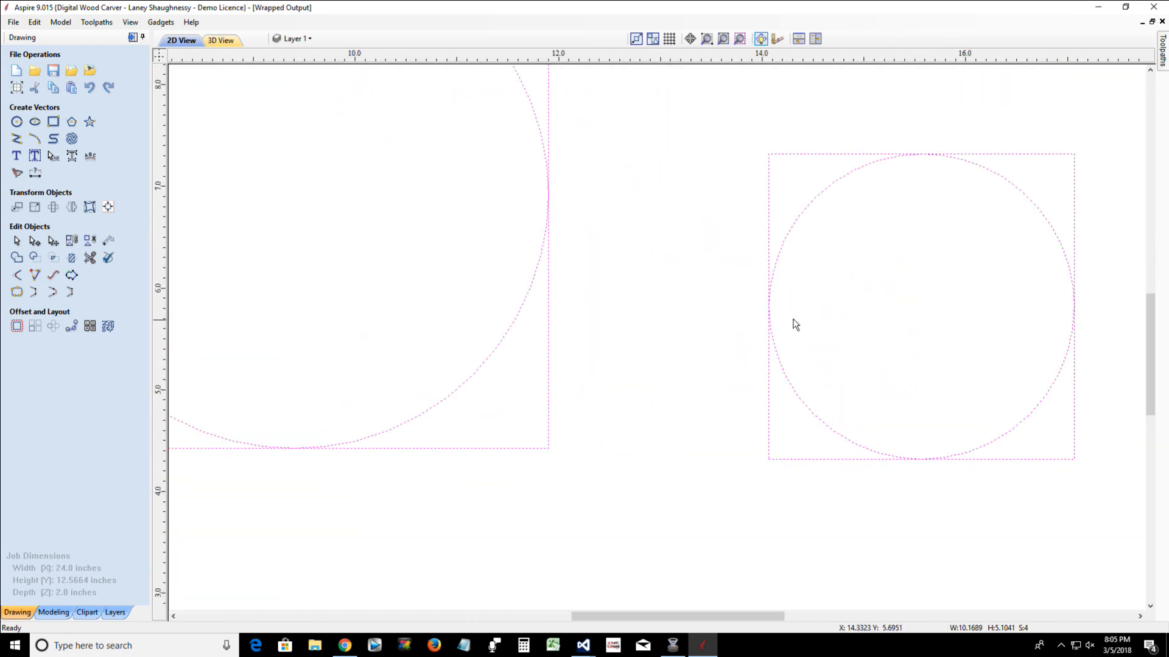
{"action": "scroll", "coordinate": [795, 324], "scroll_direction": "up", "scroll_amount": 2}
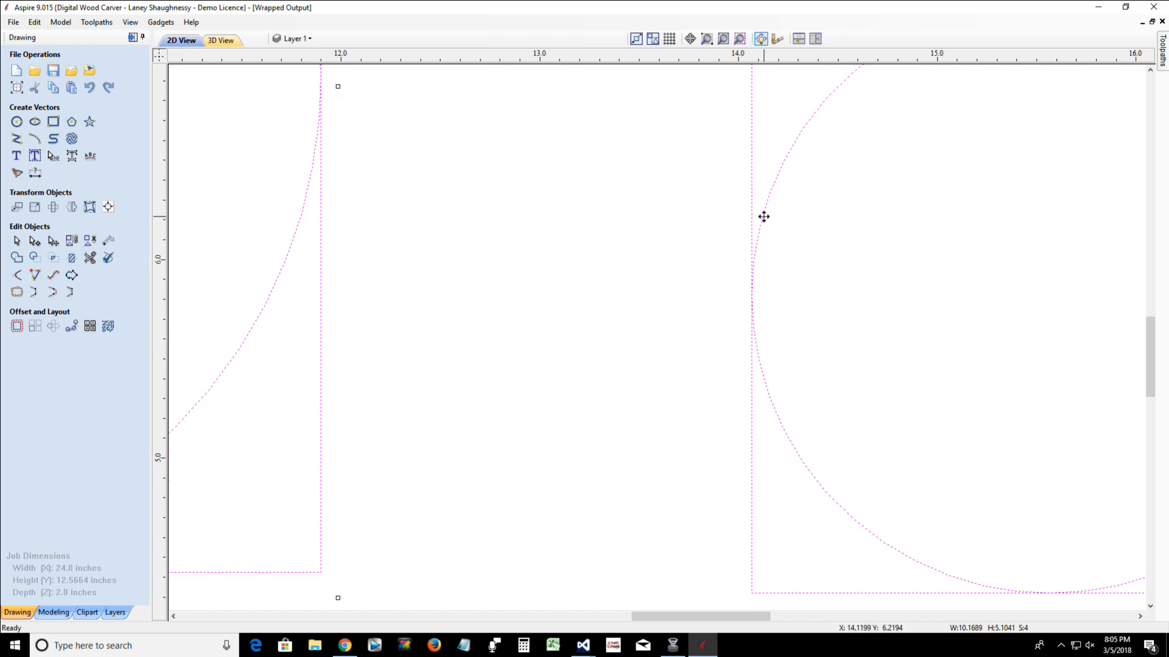
{"action": "left_click", "coordinate": [774, 304]}
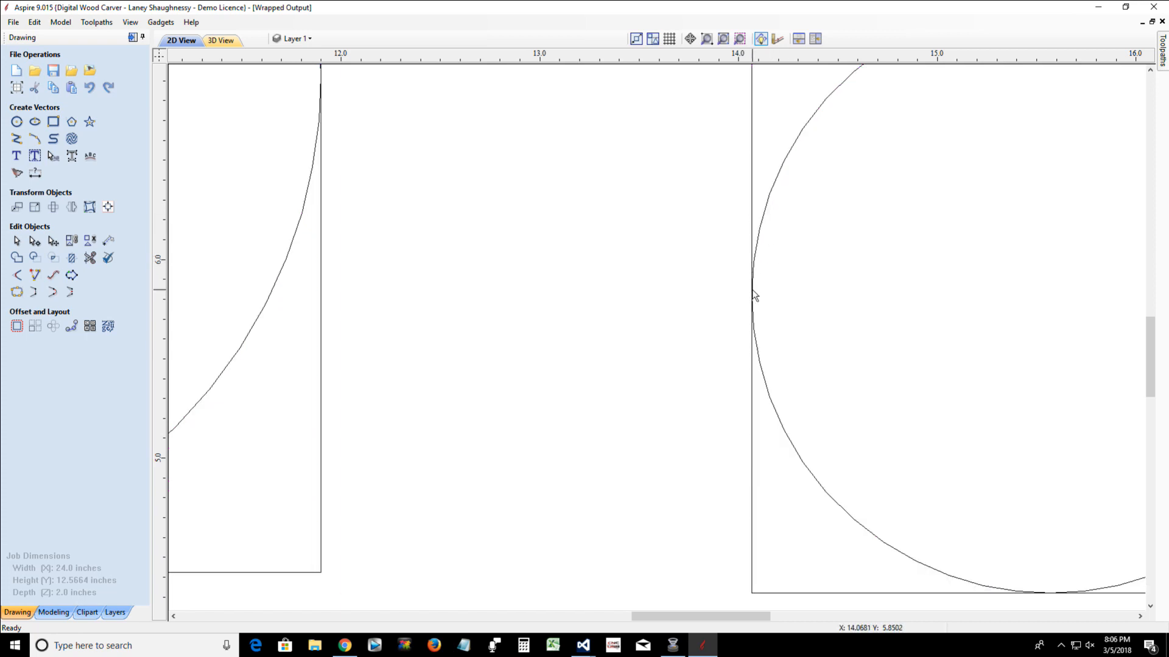
{"action": "scroll", "coordinate": [753, 297], "scroll_direction": "up", "scroll_amount": 2}
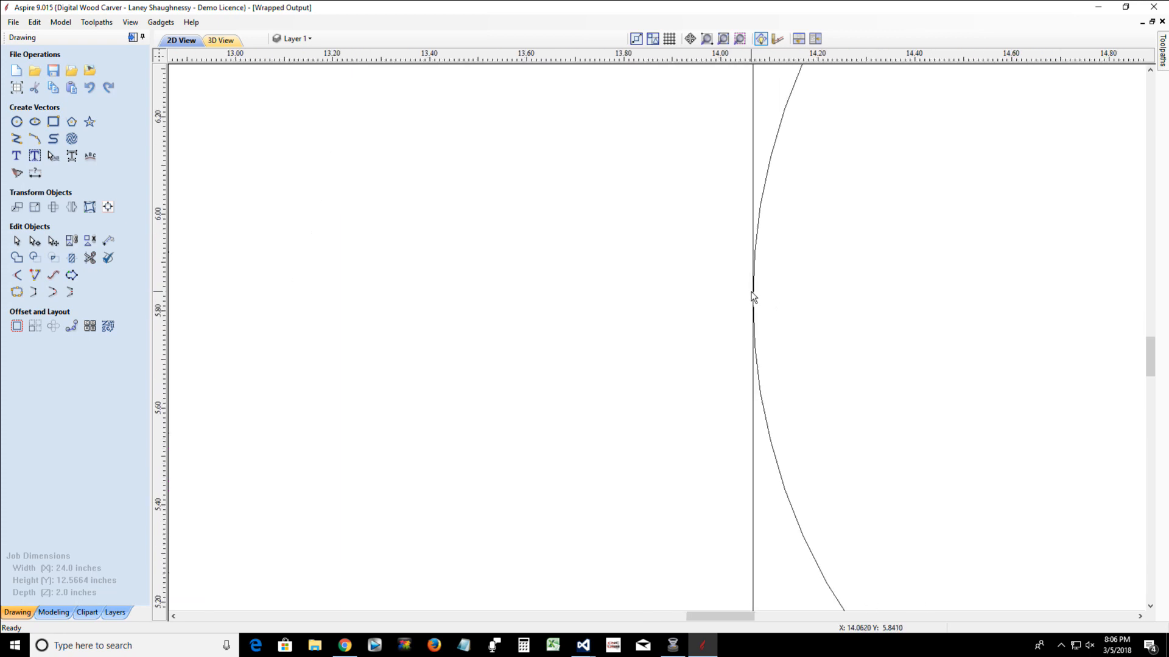
{"action": "scroll", "coordinate": [753, 296], "scroll_direction": "down", "scroll_amount": 5}
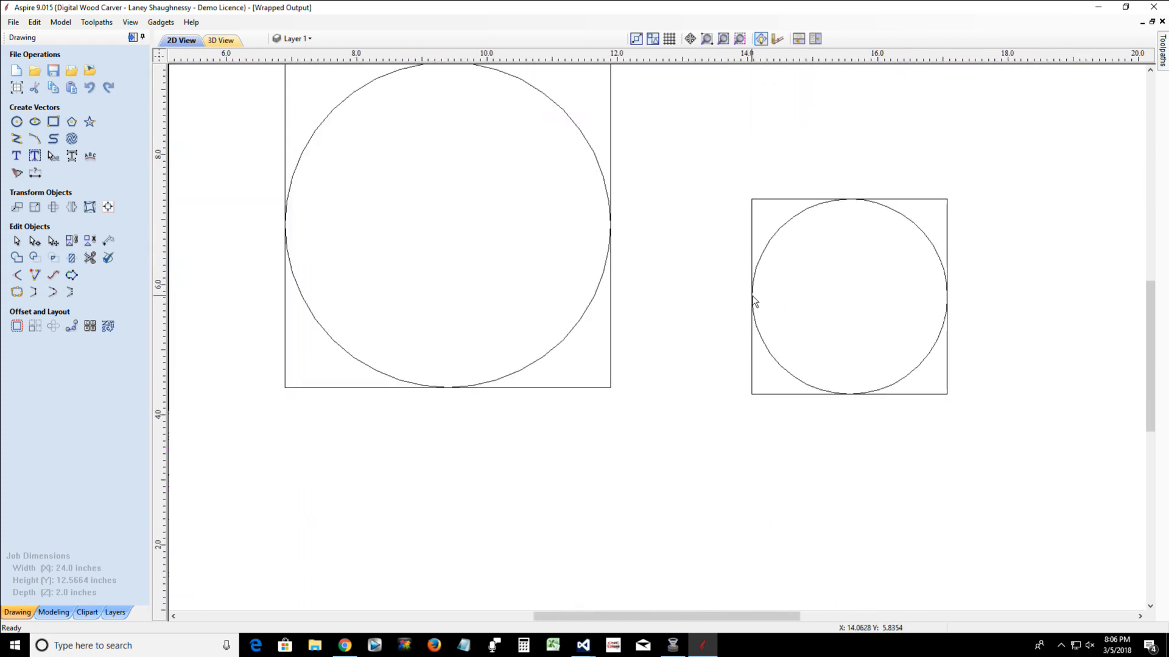
{"action": "scroll", "coordinate": [849, 199], "scroll_direction": "up", "scroll_amount": 5}
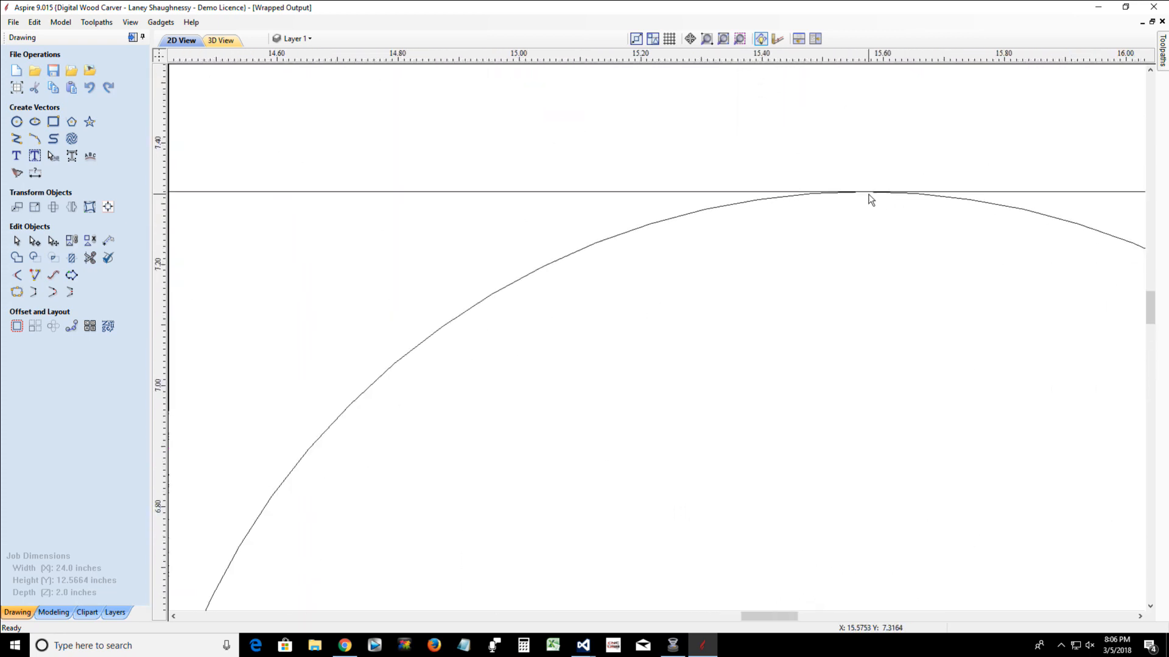
{"action": "scroll", "coordinate": [870, 200], "scroll_direction": "up", "scroll_amount": 2}
{"action": "scroll", "coordinate": [871, 199], "scroll_direction": "down", "scroll_amount": 7}
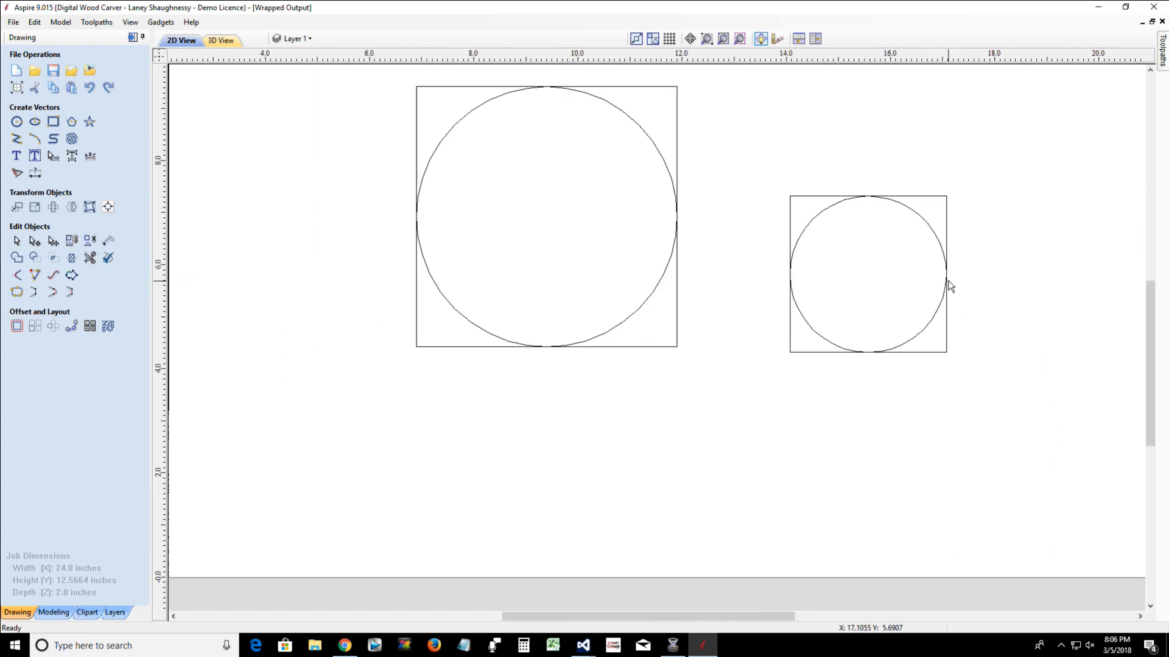
{"action": "scroll", "coordinate": [947, 287], "scroll_direction": "up", "scroll_amount": 3}
{"action": "scroll", "coordinate": [950, 286], "scroll_direction": "down", "scroll_amount": 2}
{"action": "scroll", "coordinate": [877, 349], "scroll_direction": "down", "scroll_amount": 1}
{"action": "scroll", "coordinate": [877, 357], "scroll_direction": "up", "scroll_amount": 1}
{"action": "scroll", "coordinate": [868, 373], "scroll_direction": "up", "scroll_amount": 2}
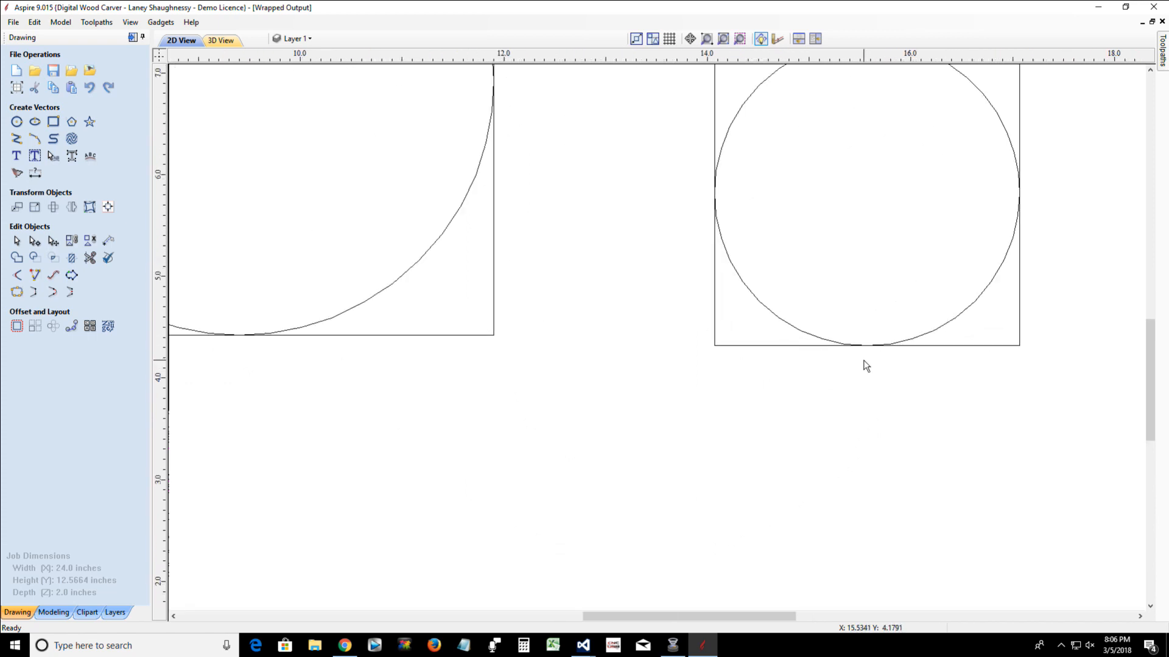
Offset the smaller circle inwards by 0.02 inches, deleting the original, and check its gap to the square
{"action": "left_click", "coordinate": [806, 333]}
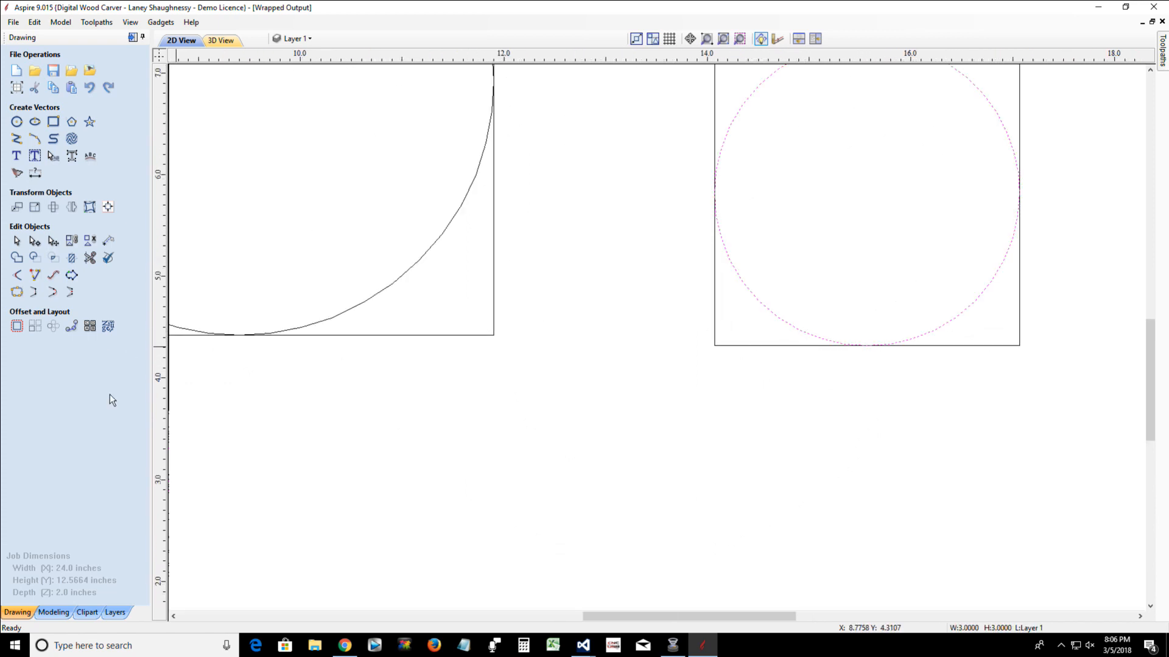
{"action": "left_click", "coordinate": [17, 327]}
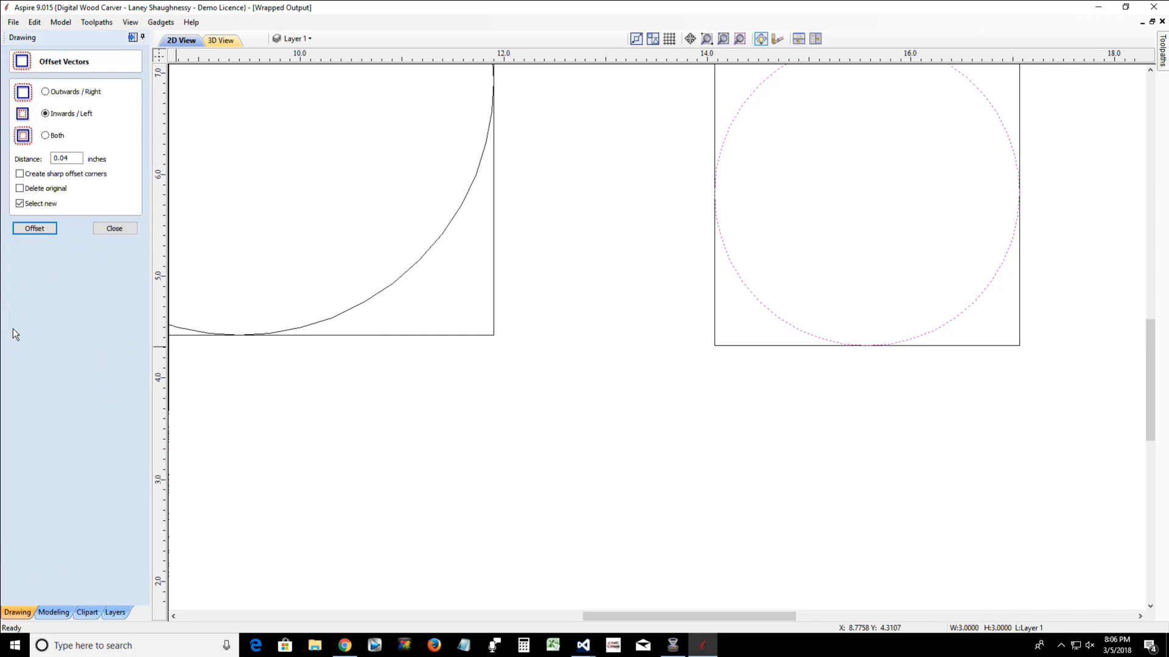
{"action": "left_click", "coordinate": [70, 157]}
{"action": "double_click", "coordinate": [62, 156]}
{"action": "left_click", "coordinate": [20, 189]}
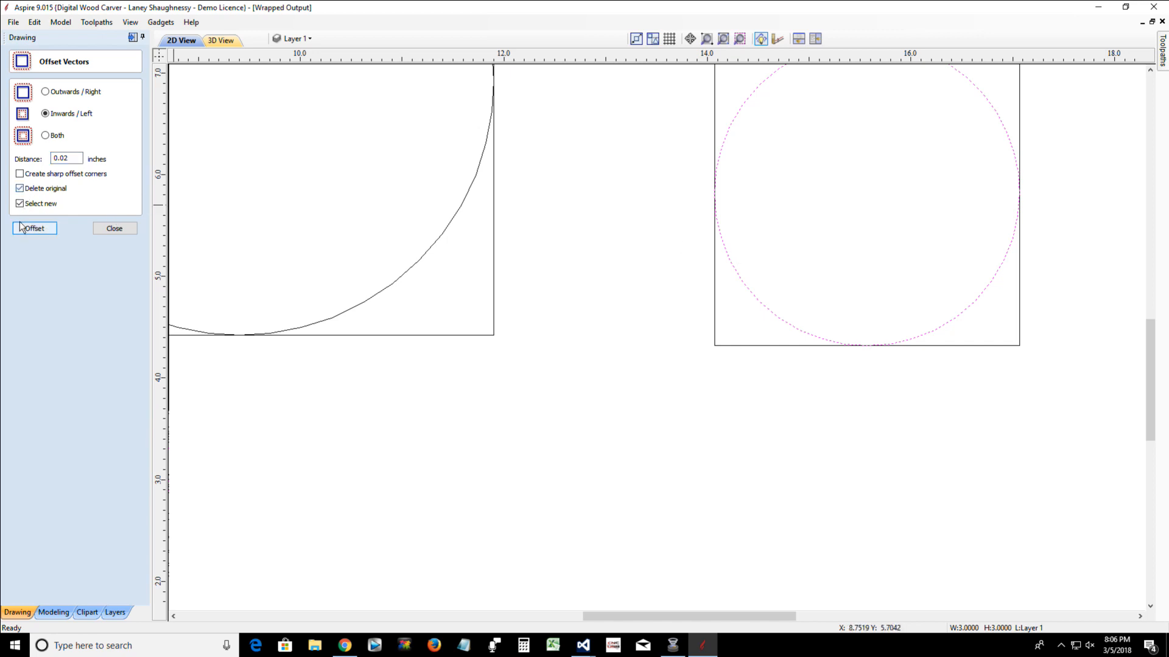
{"action": "left_click", "coordinate": [27, 229]}
{"action": "scroll", "coordinate": [746, 142], "scroll_direction": "up", "scroll_amount": 5}
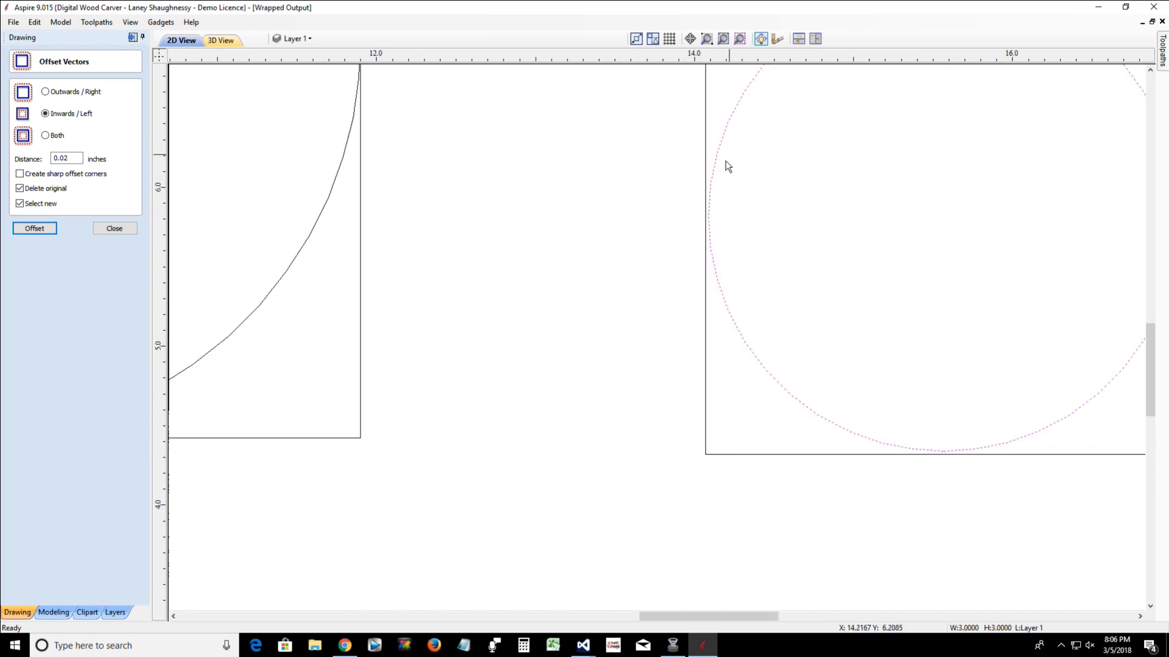
{"action": "scroll", "coordinate": [700, 339], "scroll_direction": "down", "scroll_amount": 5}
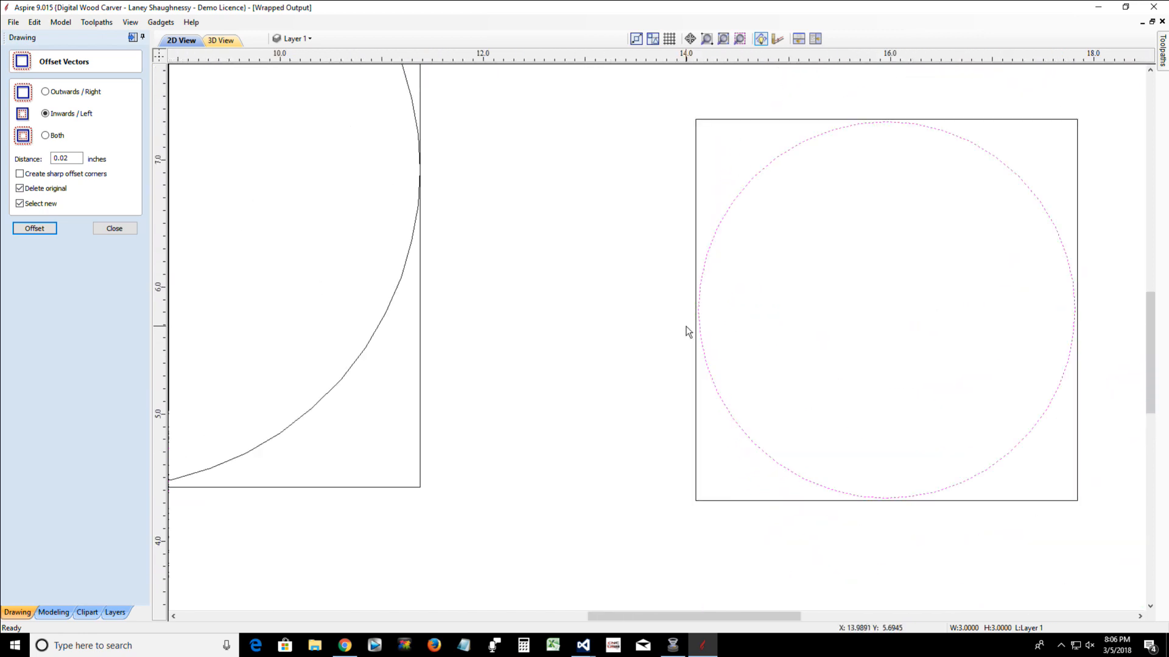
Close the offset tool and check the width and height of the offset circle in the smaller square
{"action": "left_click", "coordinate": [126, 228]}
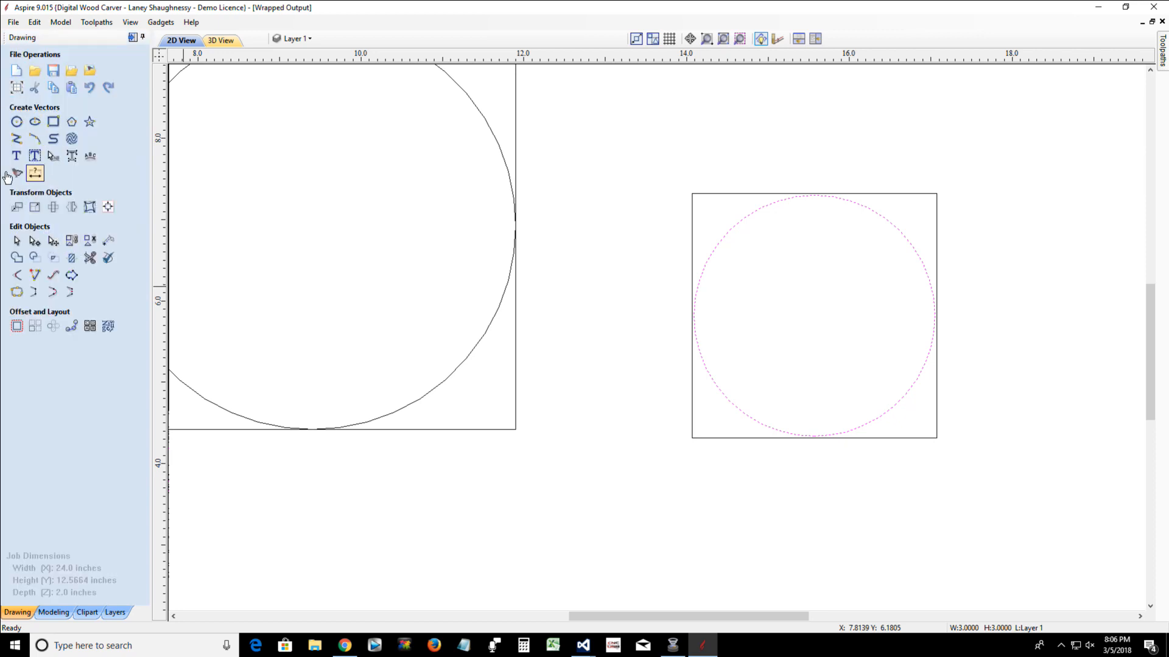
{"action": "left_click", "coordinate": [34, 208]}
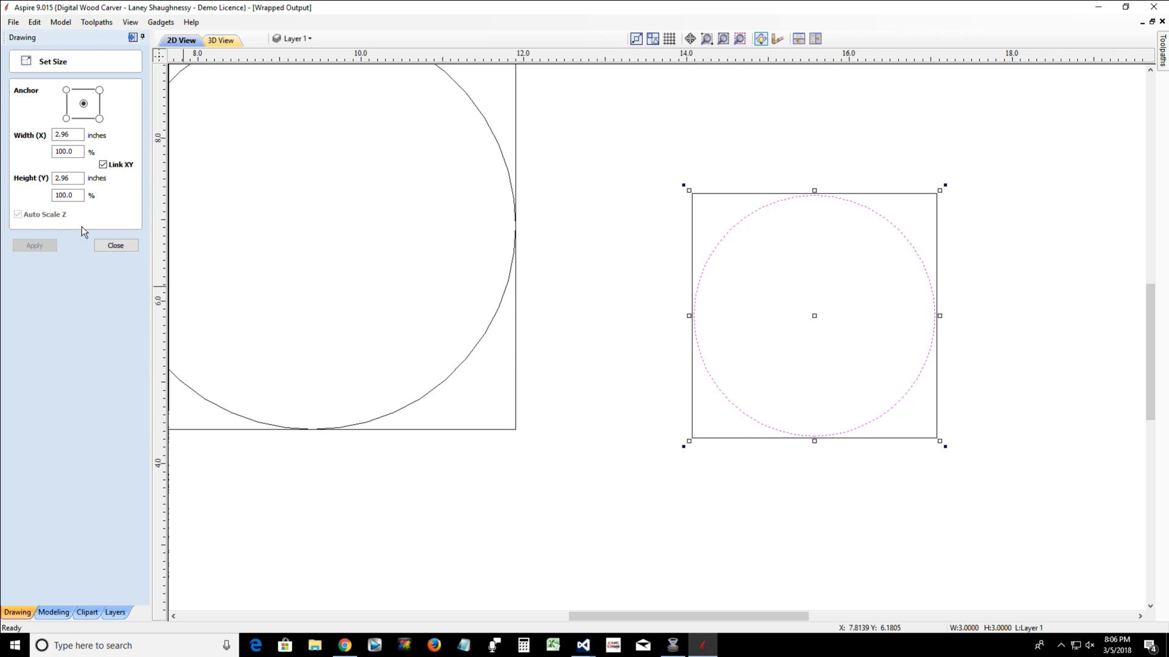
{"action": "left_click", "coordinate": [118, 246]}
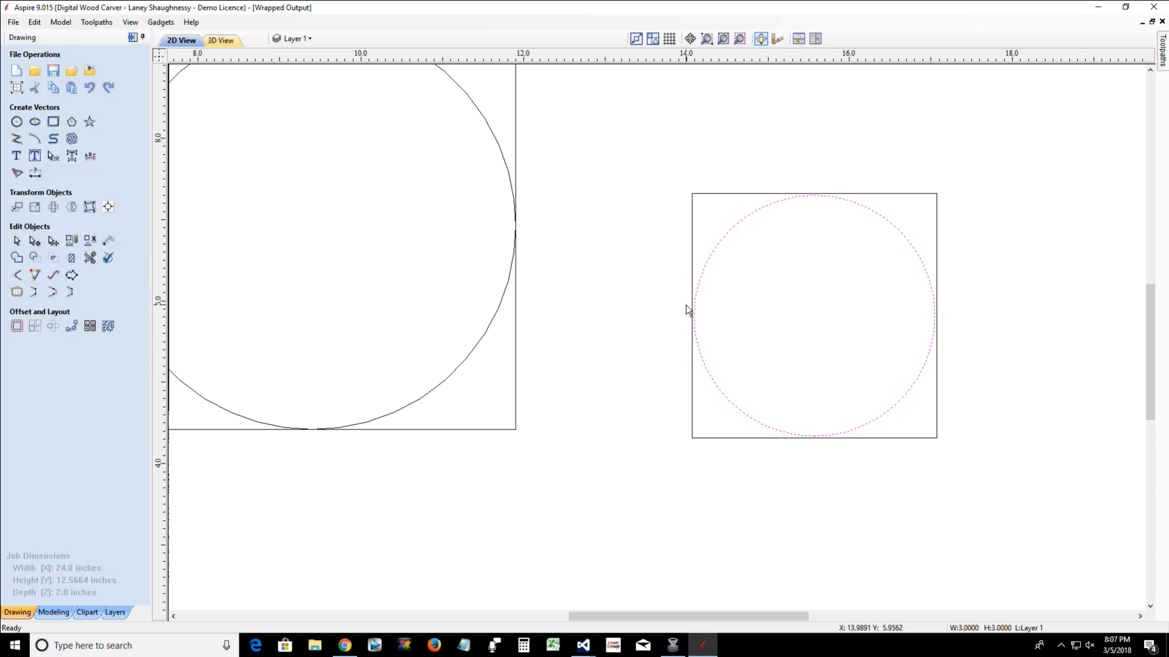
Delete the 3-inch square and the 5-inch square together with the circles inside them
{"action": "scroll", "coordinate": [717, 358], "scroll_direction": "up", "scroll_amount": 1}
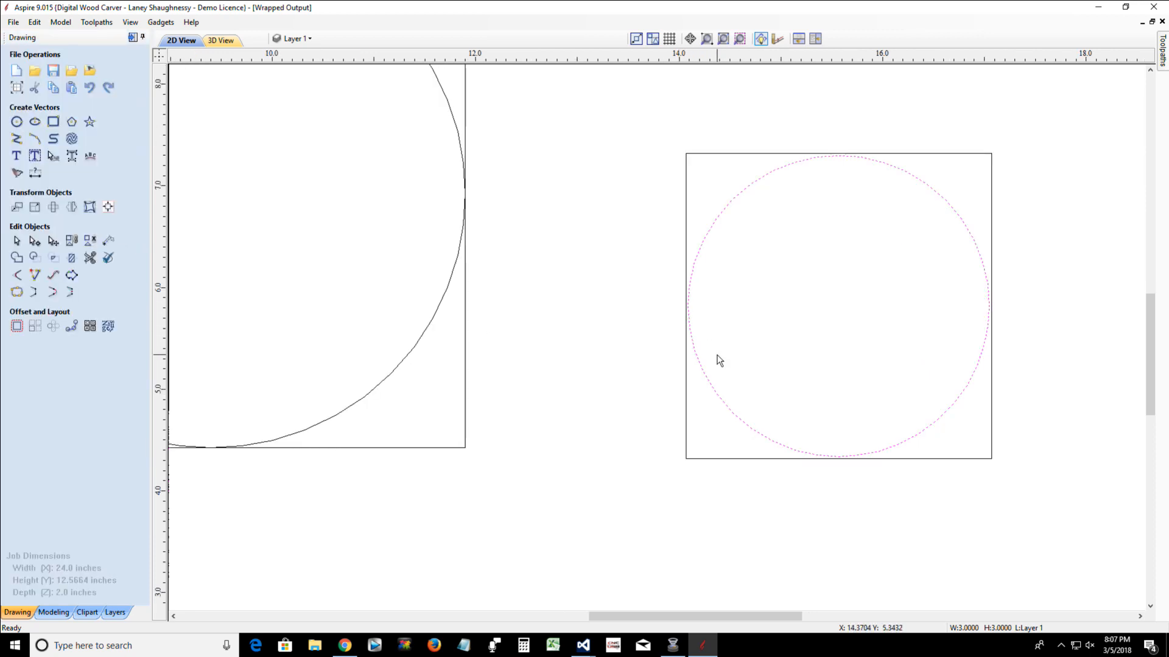
{"action": "scroll", "coordinate": [717, 357], "scroll_direction": "down", "scroll_amount": 2}
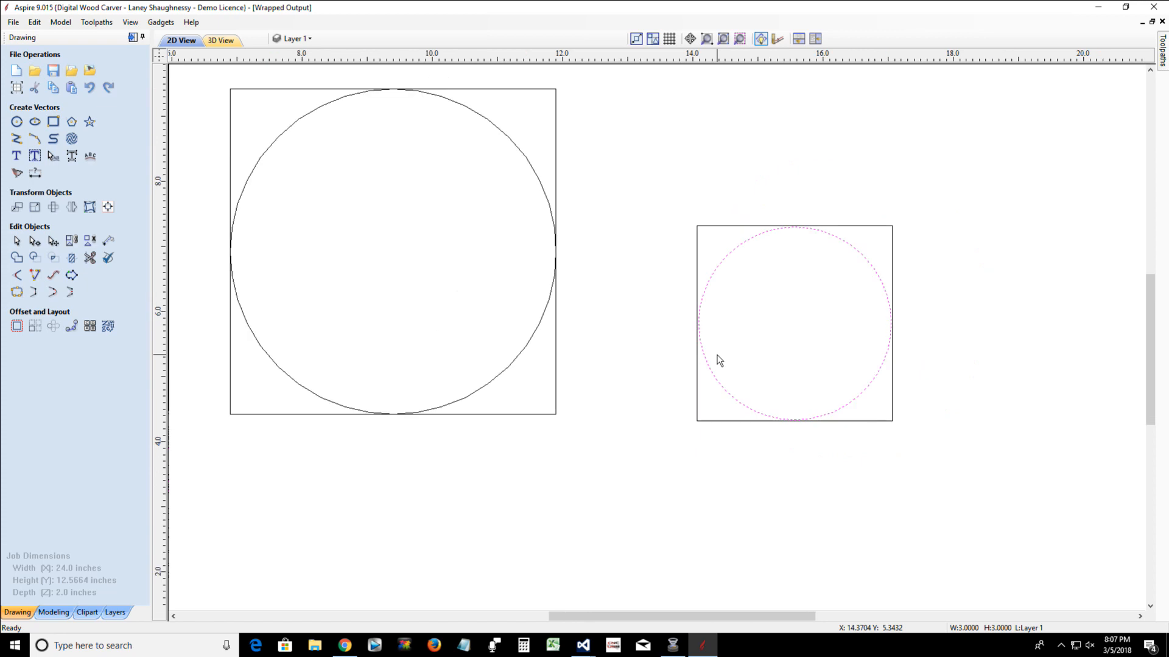
{"action": "left_click_drag", "start_coordinate": [610, 158], "coordinate": [967, 518]}
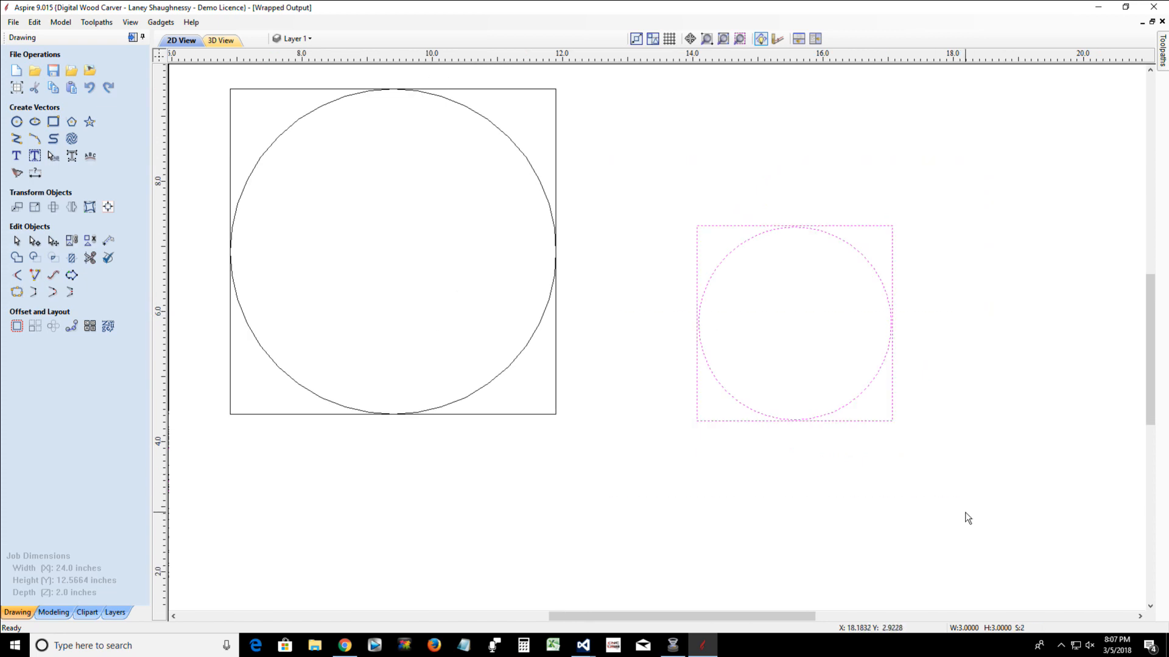
{"action": "key", "text": "Delete"}
{"action": "scroll", "coordinate": [342, 283], "scroll_direction": "down", "scroll_amount": 2}
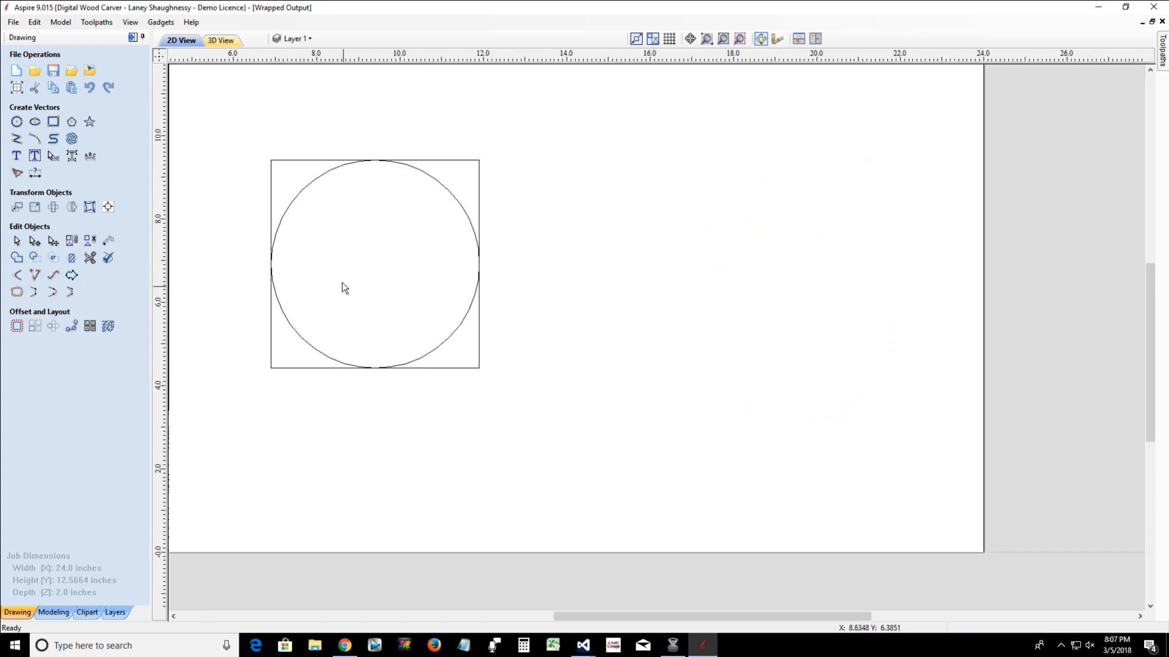
{"action": "left_click_drag", "start_coordinate": [229, 126], "coordinate": [562, 426]}
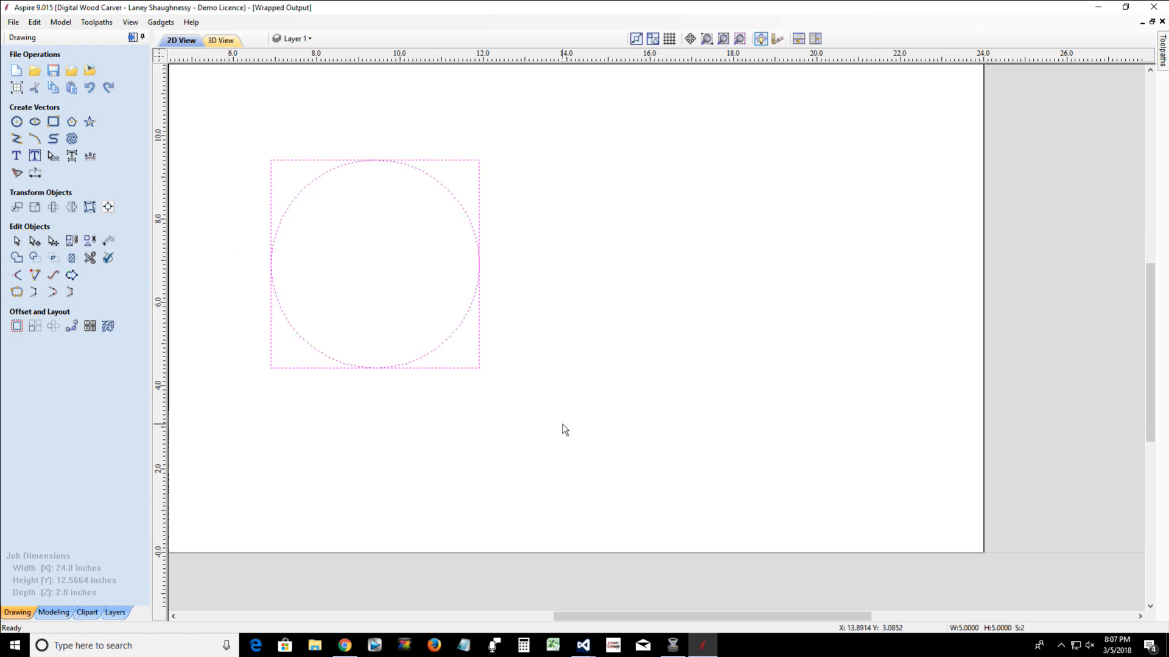
{"action": "key", "text": "Delete"}
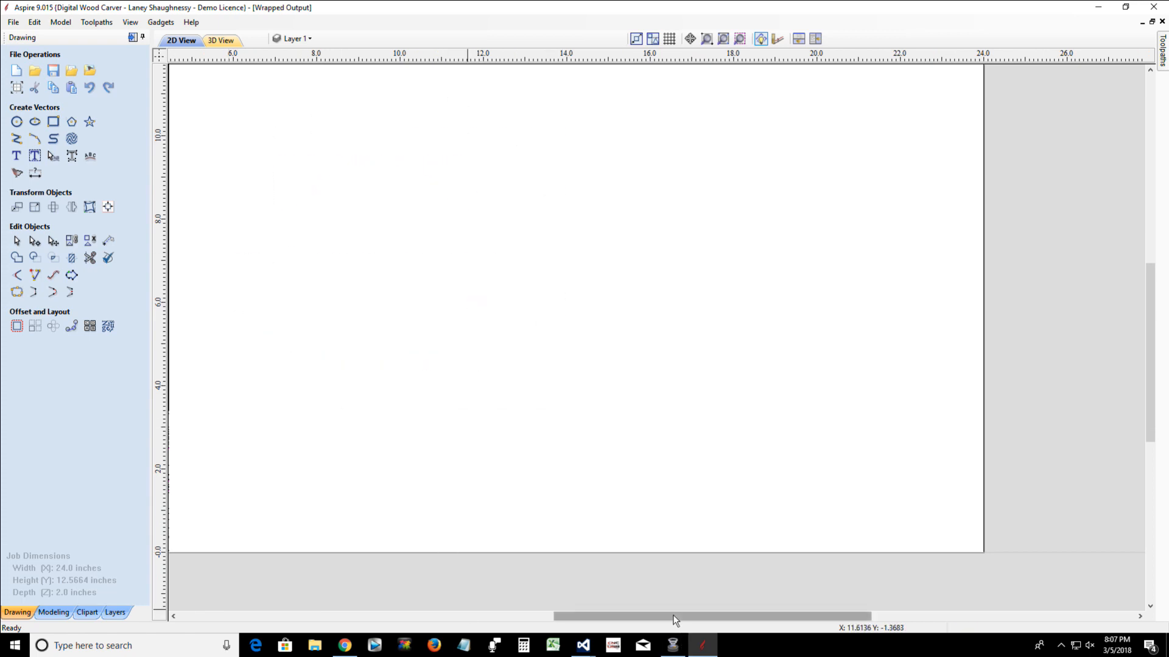
Draw nine five-point stars with outer radii of about 0.5 to 1.5 inches scattered across the job, and close the star tool
{"action": "left_click_drag", "start_coordinate": [674, 620], "coordinate": [590, 620]}
{"action": "scroll", "coordinate": [566, 418], "scroll_direction": "down", "scroll_amount": 2}
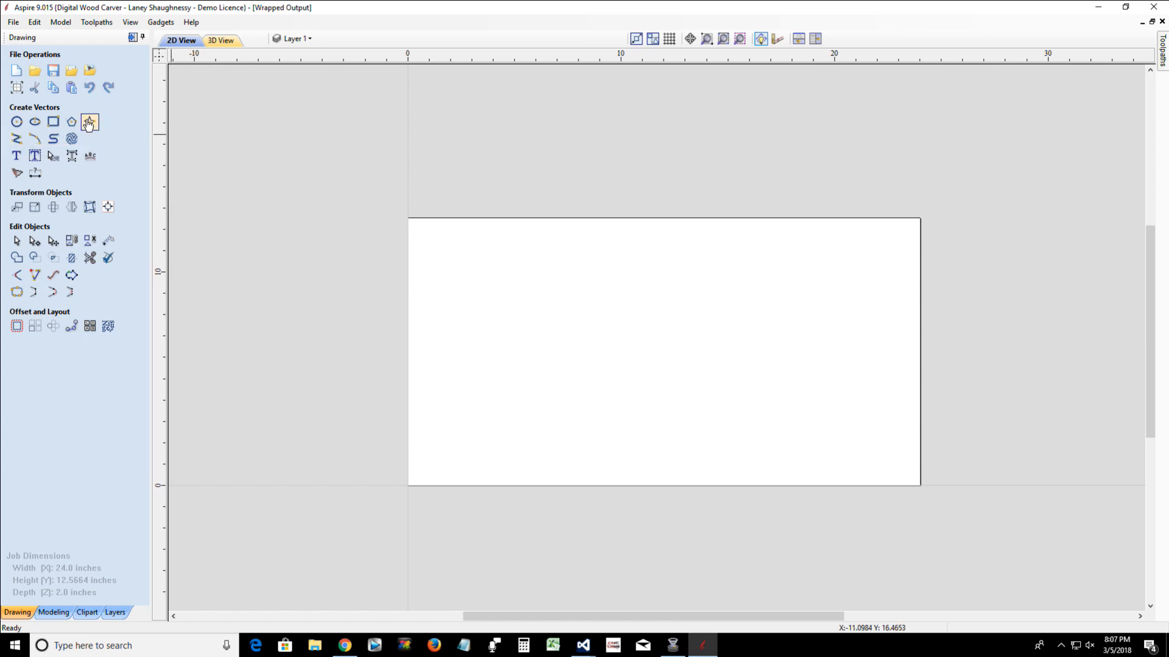
{"action": "left_click", "coordinate": [89, 123]}
{"action": "left_click", "coordinate": [442, 254]}
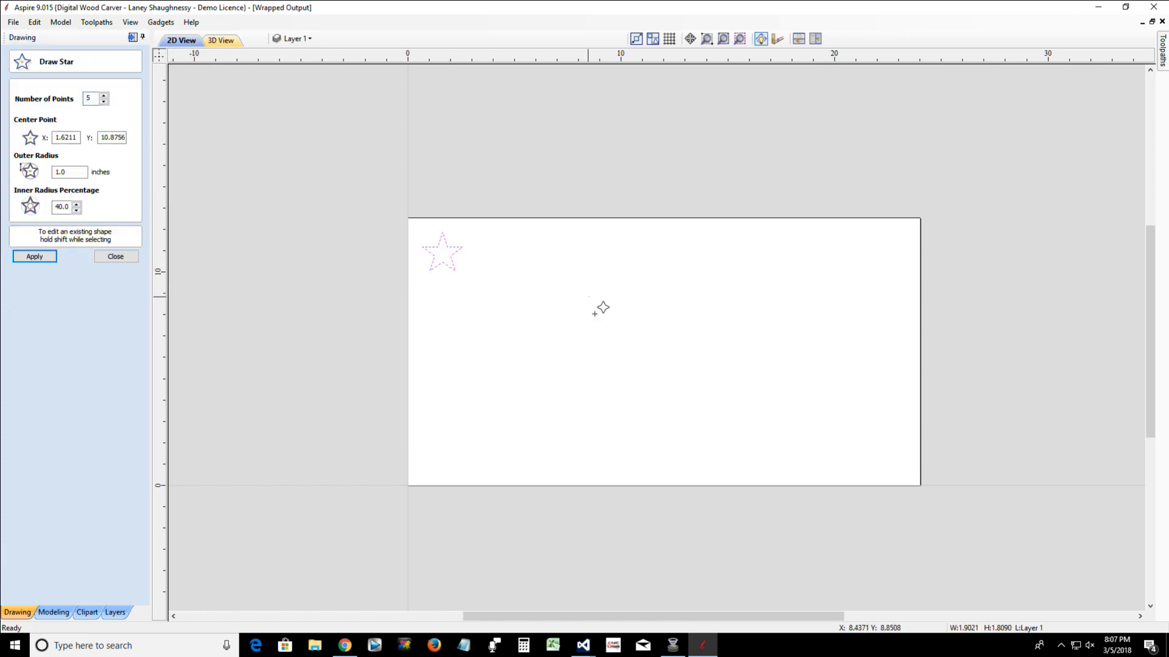
{"action": "left_click_drag", "start_coordinate": [588, 296], "coordinate": [599, 327]}
{"action": "left_click_drag", "start_coordinate": [743, 311], "coordinate": [752, 317]}
{"action": "left_click", "coordinate": [673, 359]}
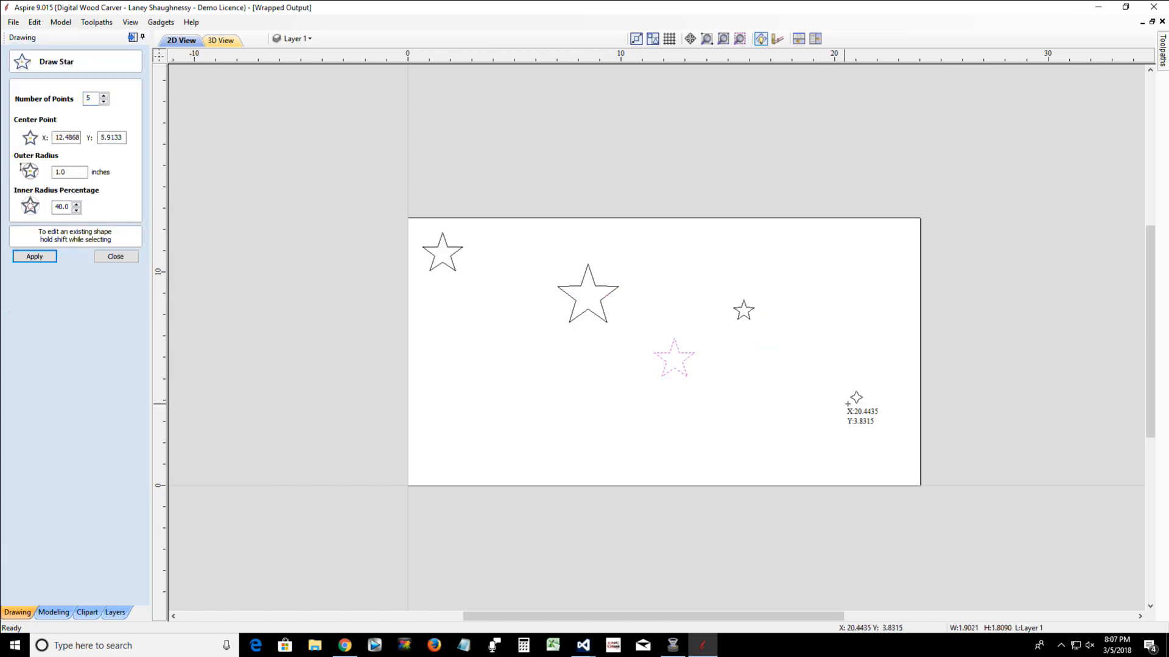
{"action": "left_click_drag", "start_coordinate": [848, 403], "coordinate": [857, 415]}
{"action": "left_click_drag", "start_coordinate": [584, 412], "coordinate": [605, 422]}
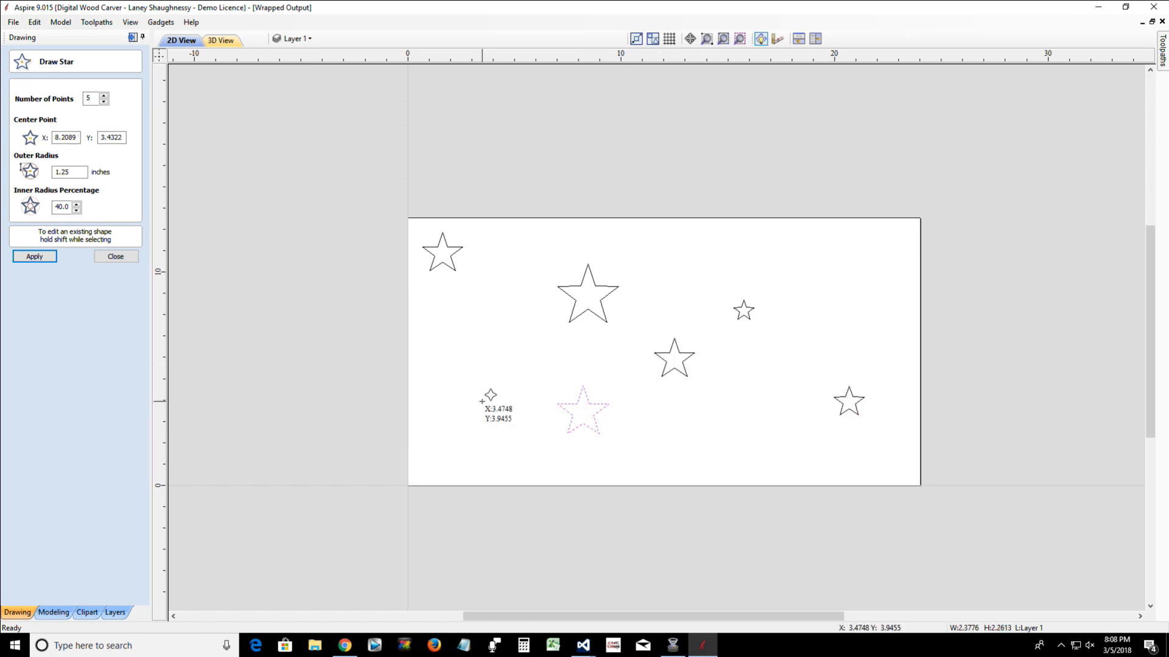
{"action": "left_click_drag", "start_coordinate": [482, 402], "coordinate": [498, 407]}
{"action": "left_click", "coordinate": [702, 432]}
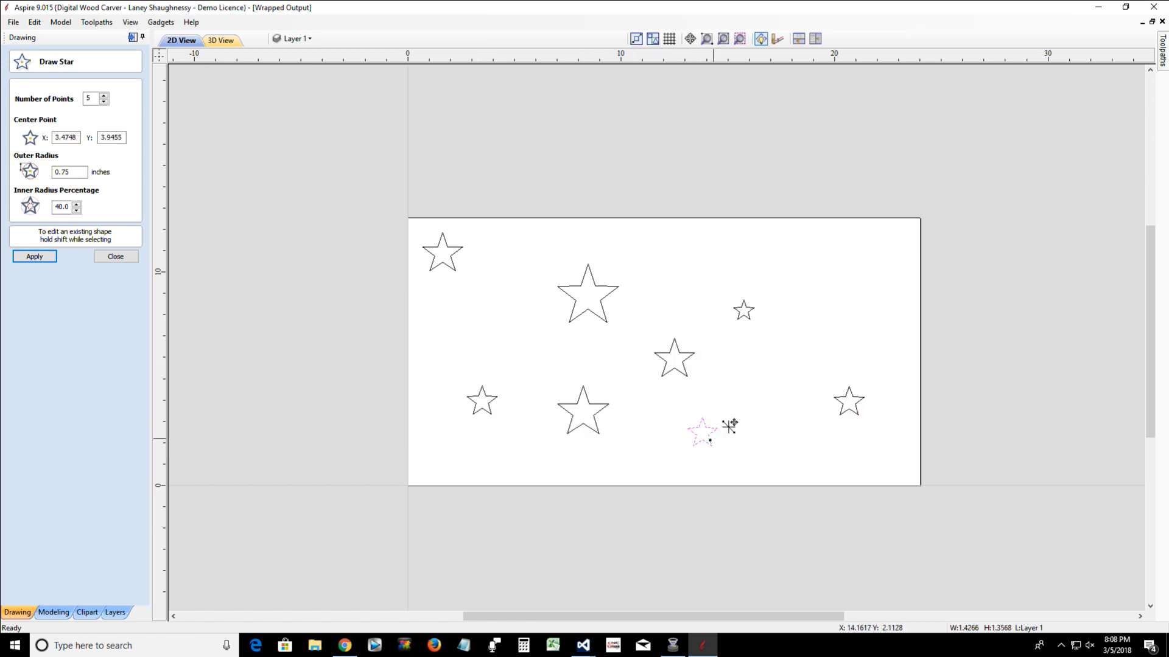
{"action": "left_click_drag", "start_coordinate": [823, 269], "coordinate": [832, 288]}
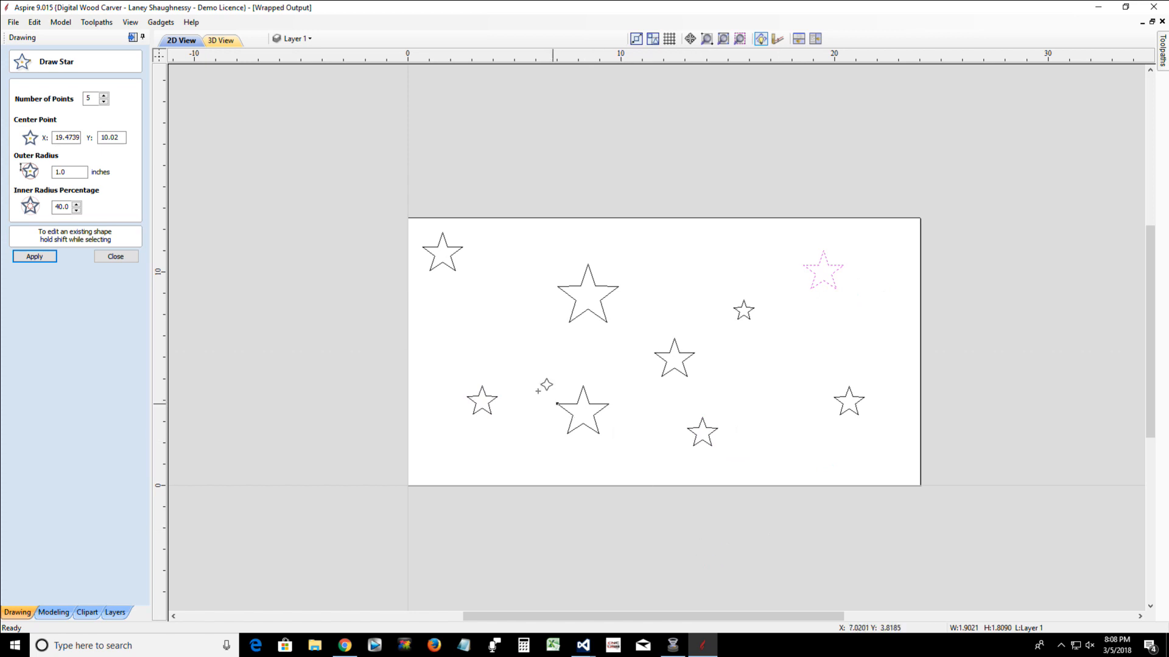
{"action": "left_click", "coordinate": [116, 256]}
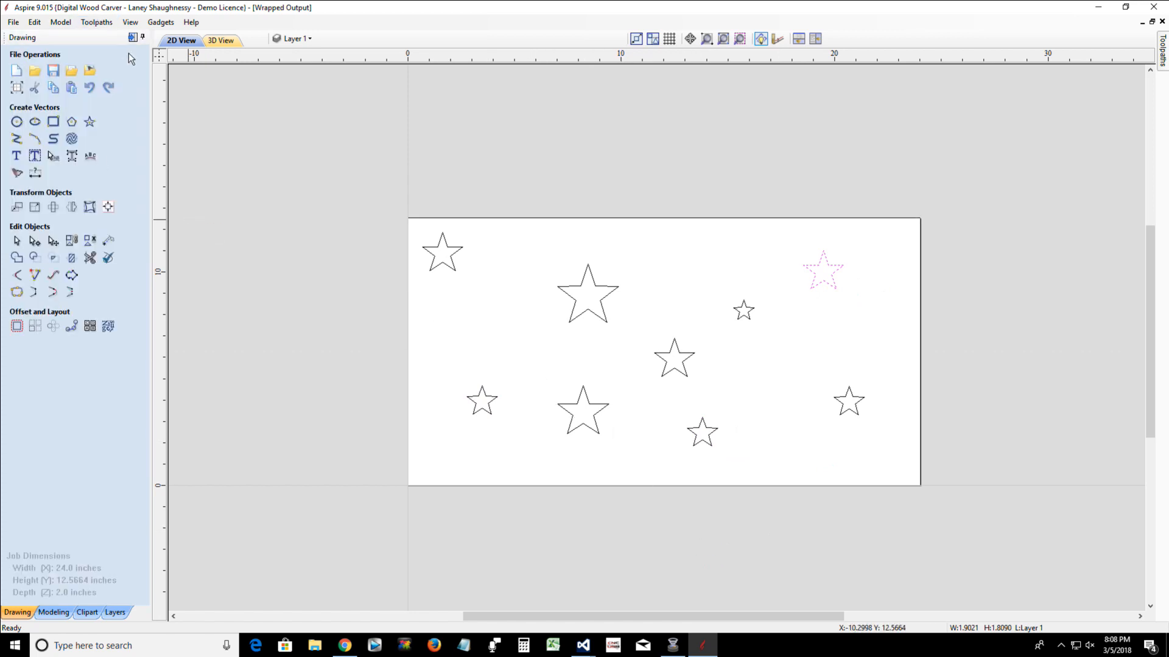
Calculate a V-Carve toolpath for all nine stars with a 0.125-inch flat depth, the 60-degree V-bit and the 0.125-inch end mill for clearance
{"action": "left_click", "coordinate": [132, 37]}
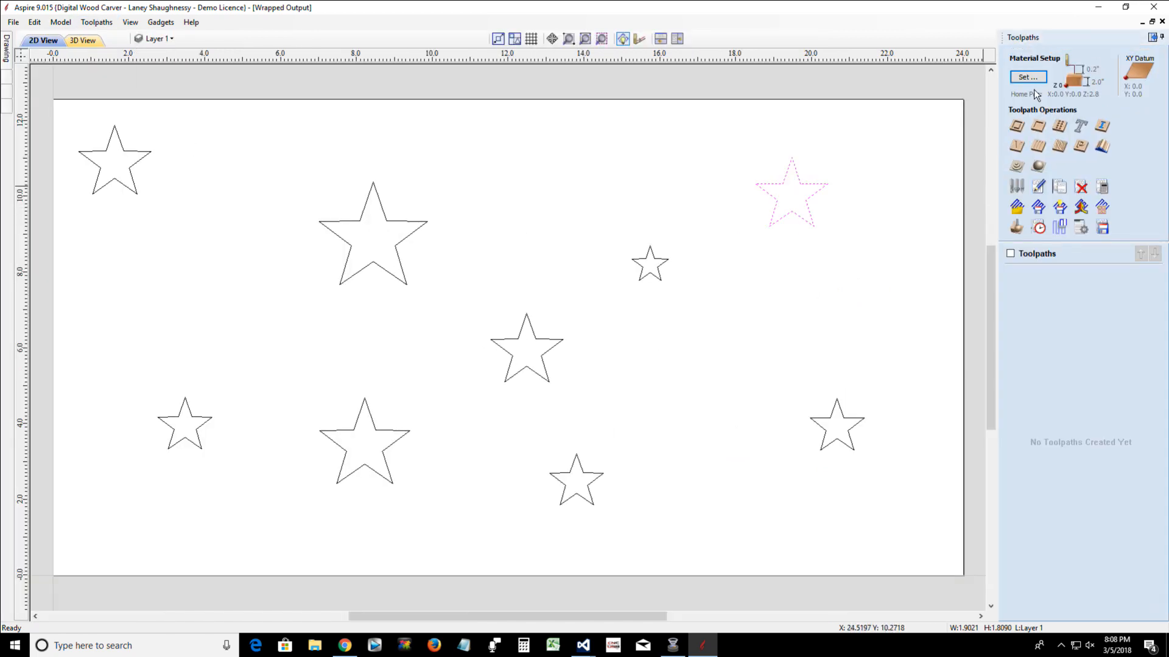
{"action": "left_click", "coordinate": [1017, 146]}
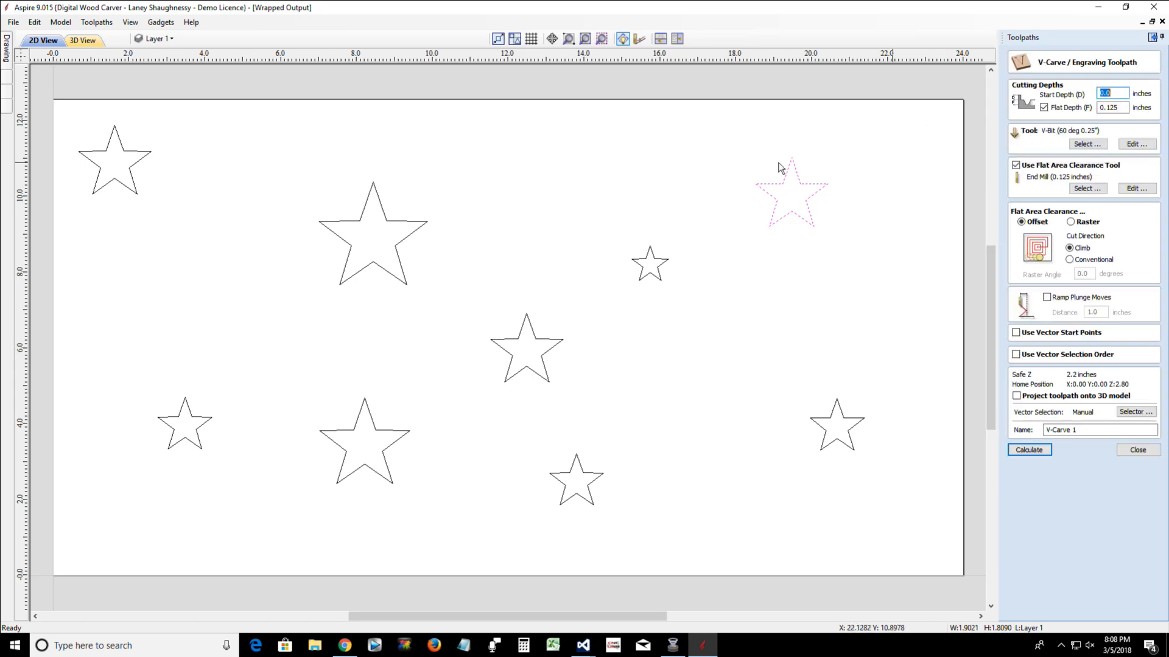
{"action": "left_click_drag", "start_coordinate": [57, 108], "coordinate": [913, 556]}
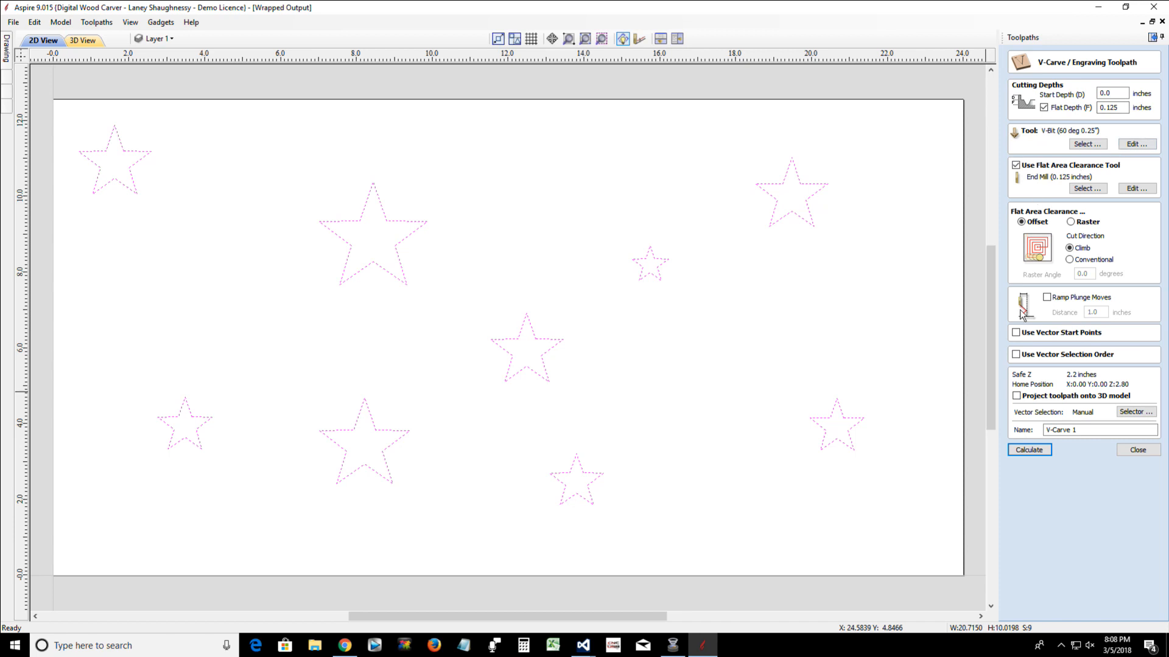
{"action": "left_click", "coordinate": [1036, 451]}
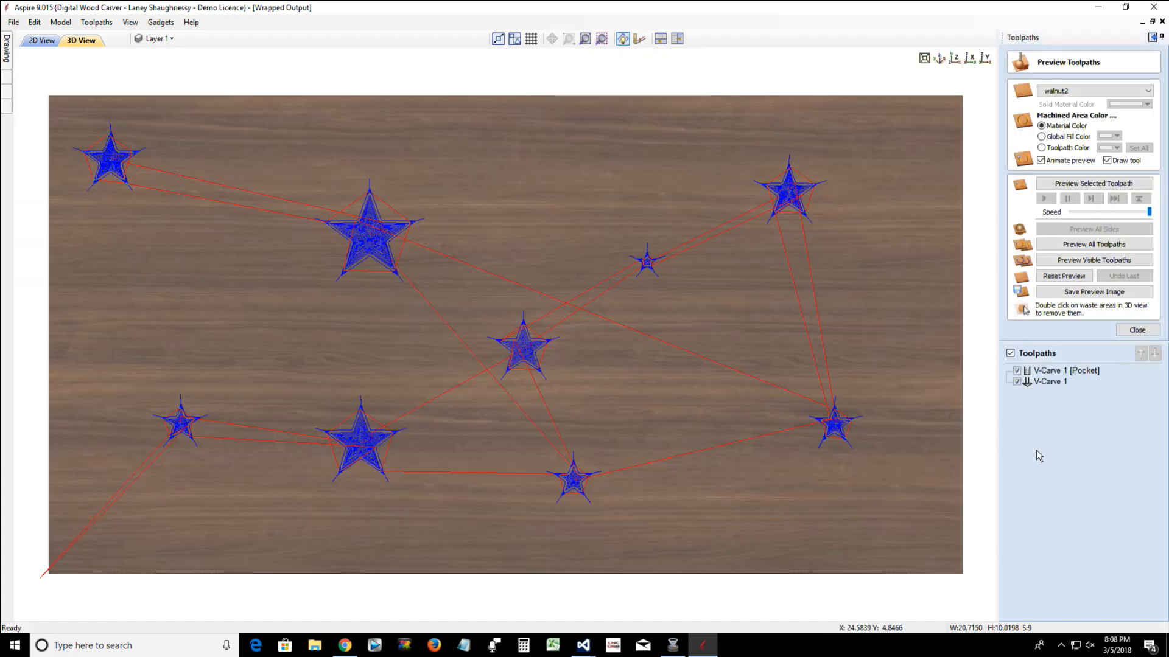
Simulate all the toolpaths and set the preview material to Canadian Maple
{"action": "left_click", "coordinate": [1065, 183]}
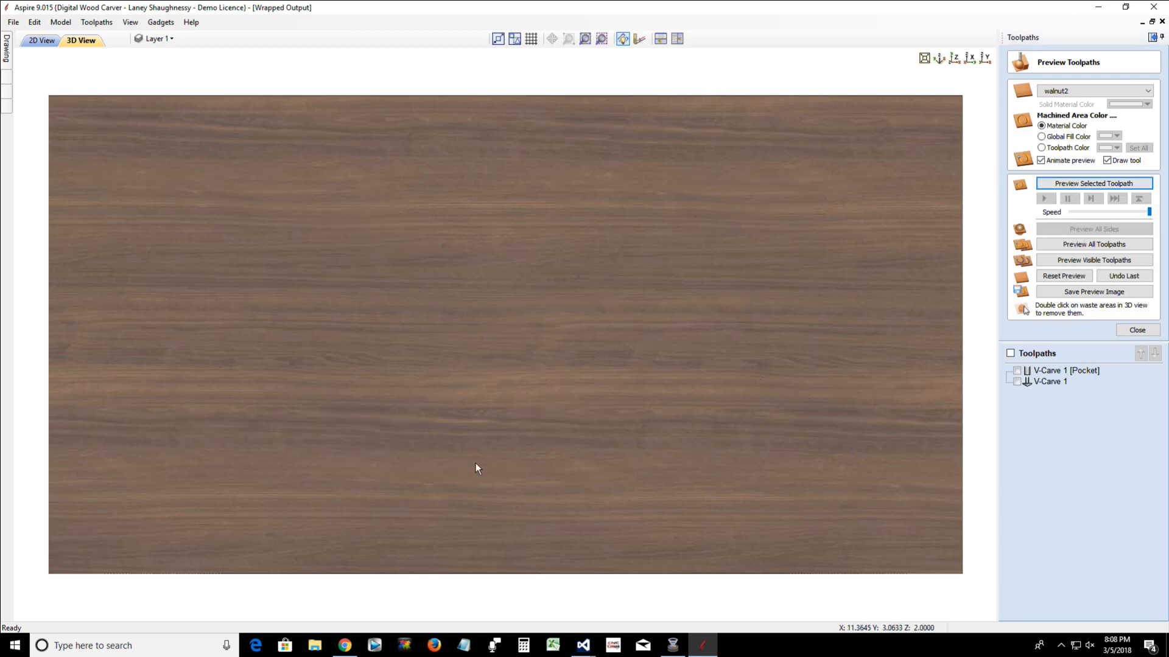
{"action": "left_click", "coordinate": [1070, 245]}
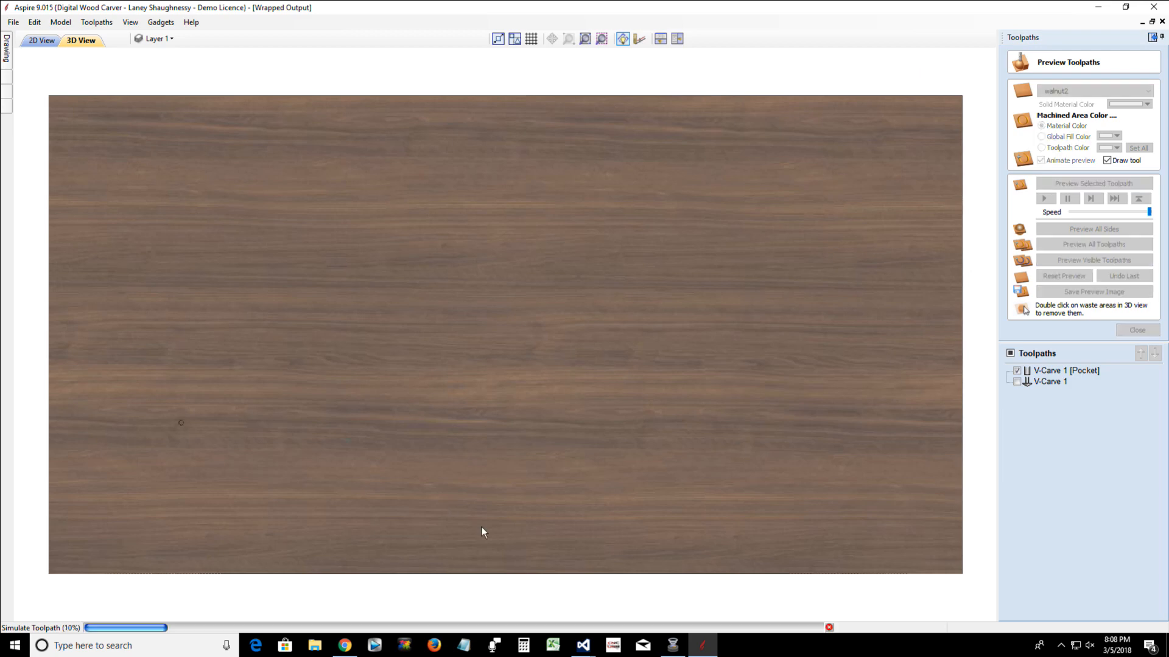
{"action": "left_click", "coordinate": [1082, 90]}
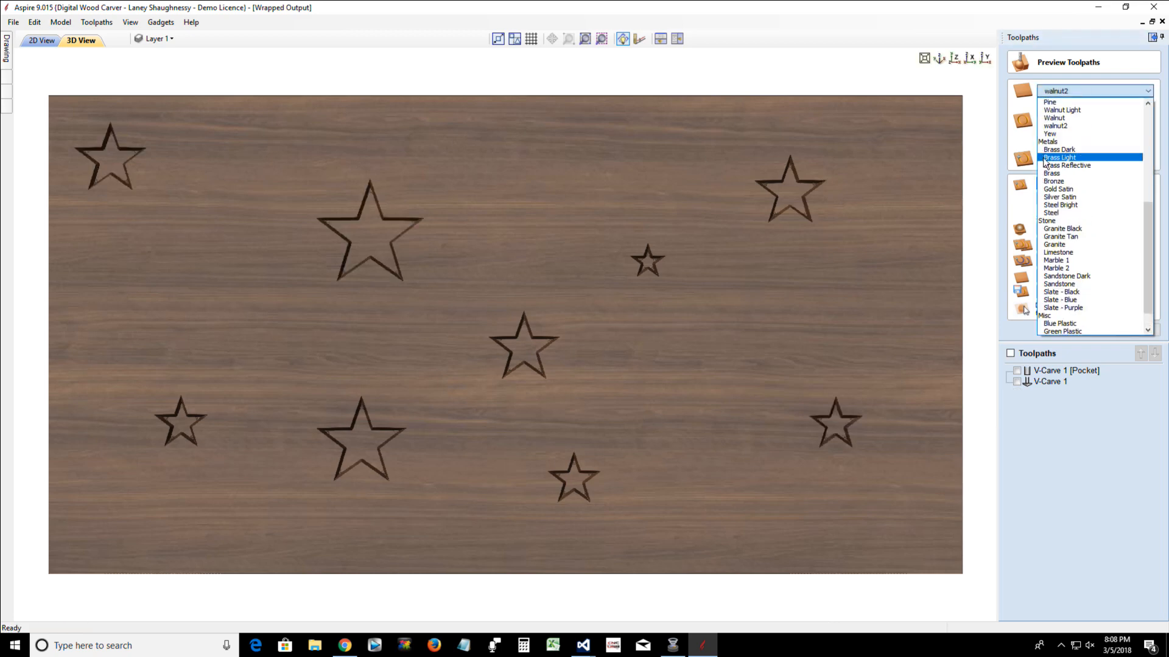
{"action": "scroll", "coordinate": [1044, 162], "scroll_direction": "up", "scroll_amount": 8}
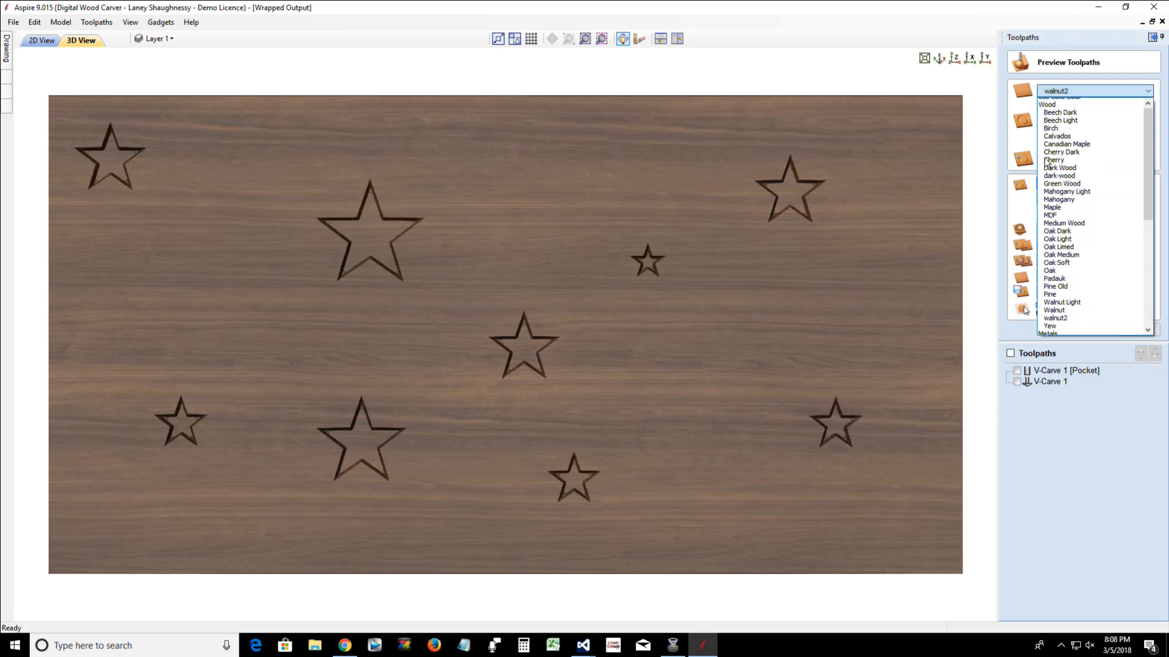
{"action": "left_click", "coordinate": [1046, 144]}
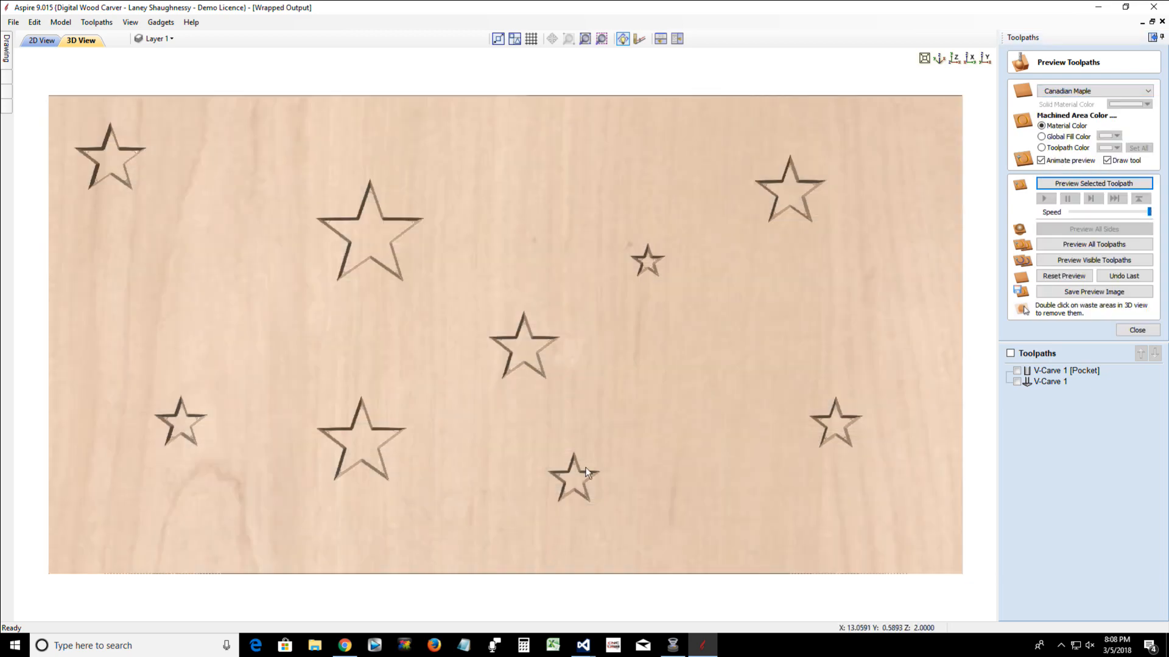
Wrap the Y values of the carved star preview around the X axis, inspect the cylinder, and return to the 2D view
{"action": "left_click_drag", "start_coordinate": [586, 468], "coordinate": [593, 436]}
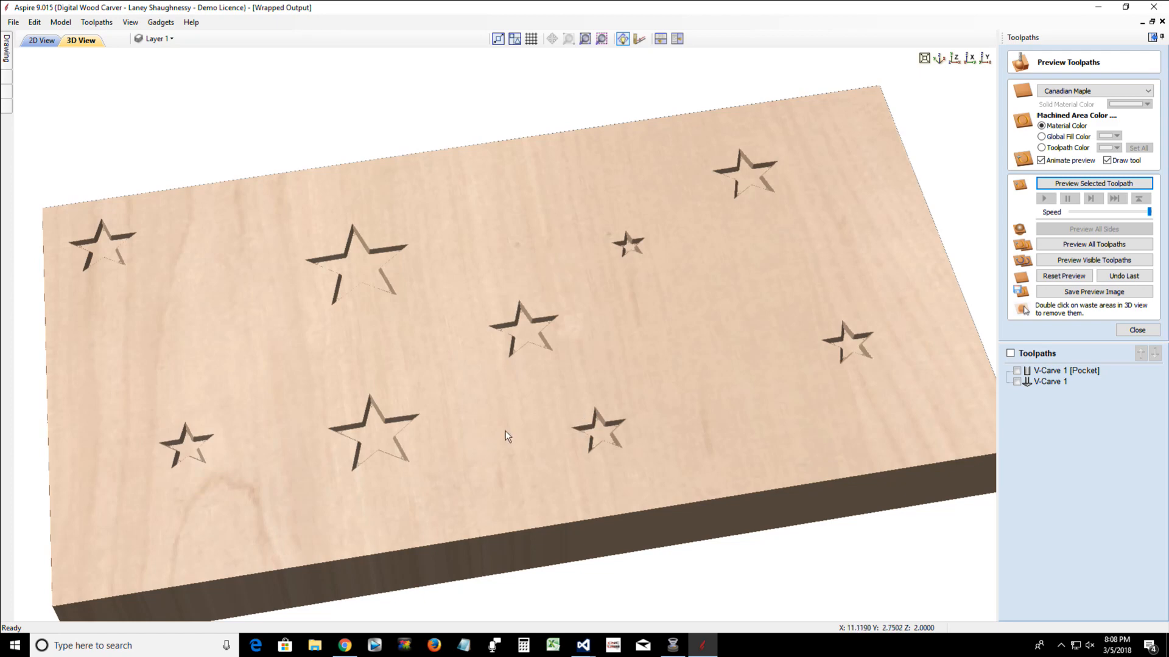
{"action": "left_click_drag", "start_coordinate": [546, 430], "coordinate": [512, 448]}
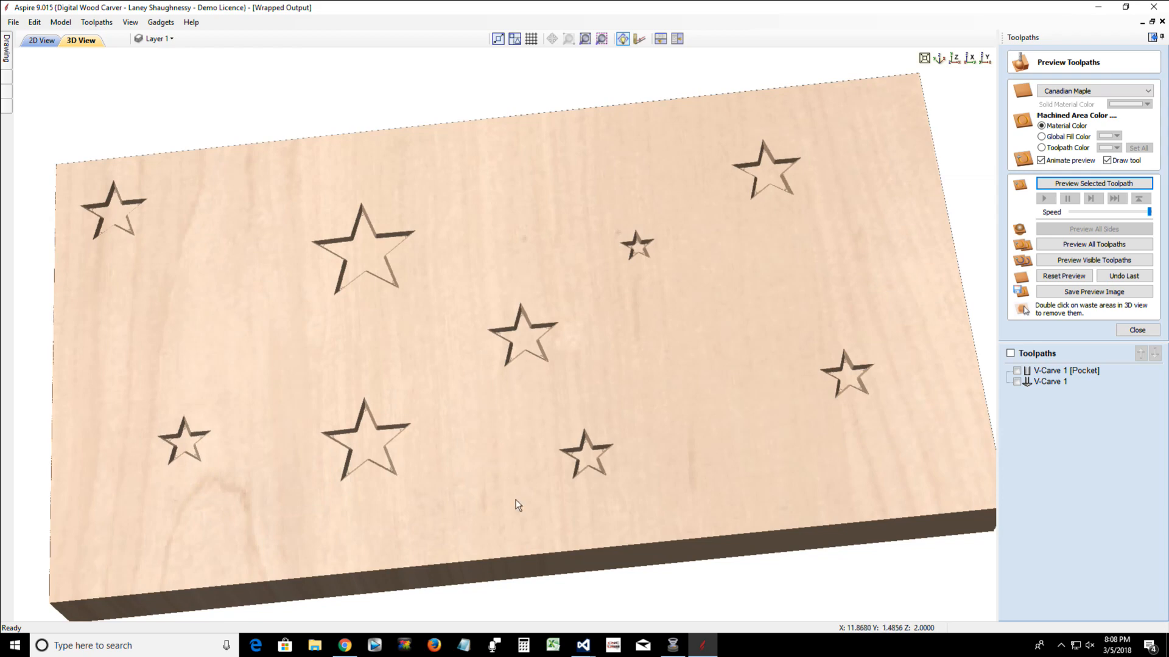
{"action": "left_click_drag", "start_coordinate": [516, 489], "coordinate": [511, 429]}
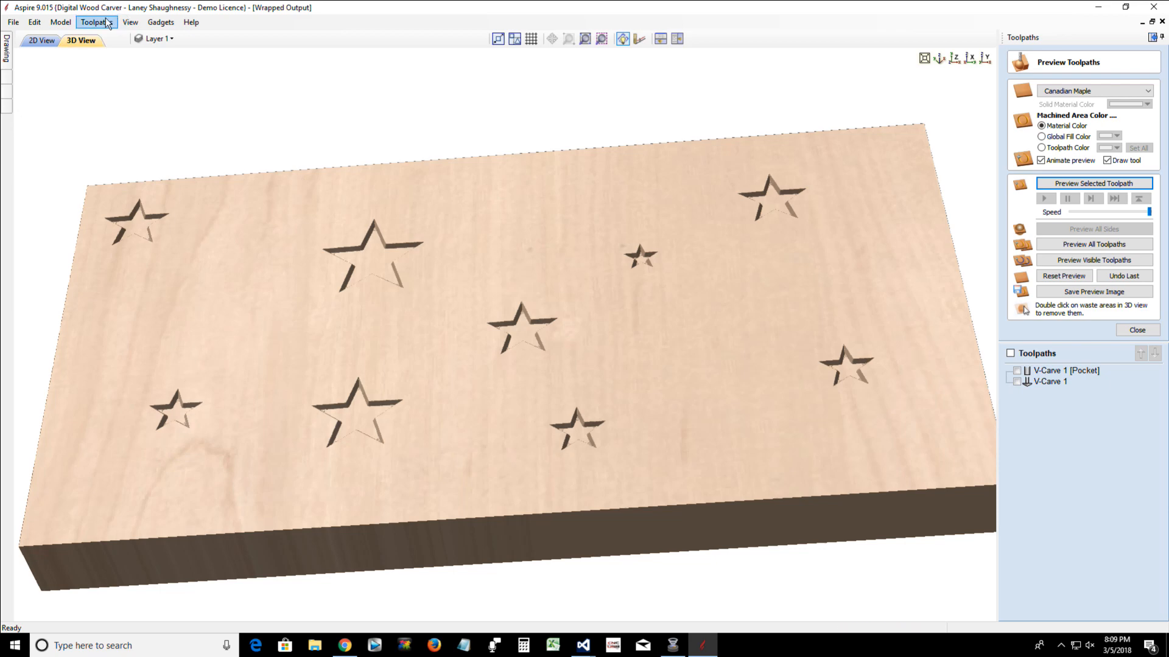
{"action": "left_click_drag", "start_coordinate": [486, 509], "coordinate": [454, 290]}
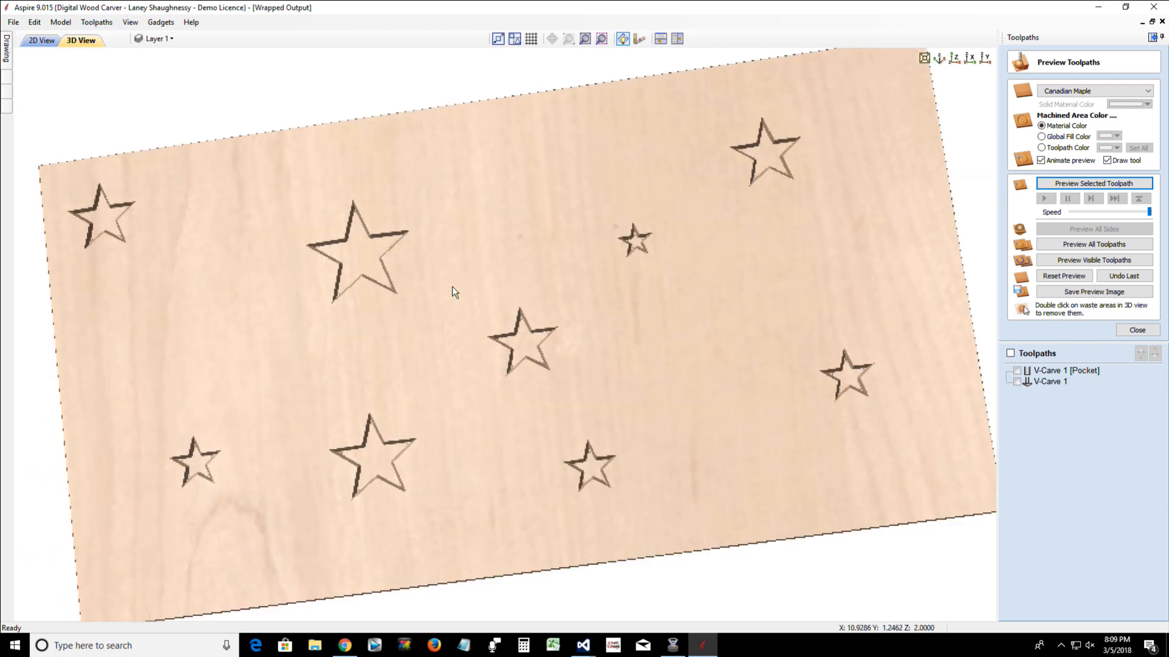
{"action": "left_click", "coordinate": [953, 59]}
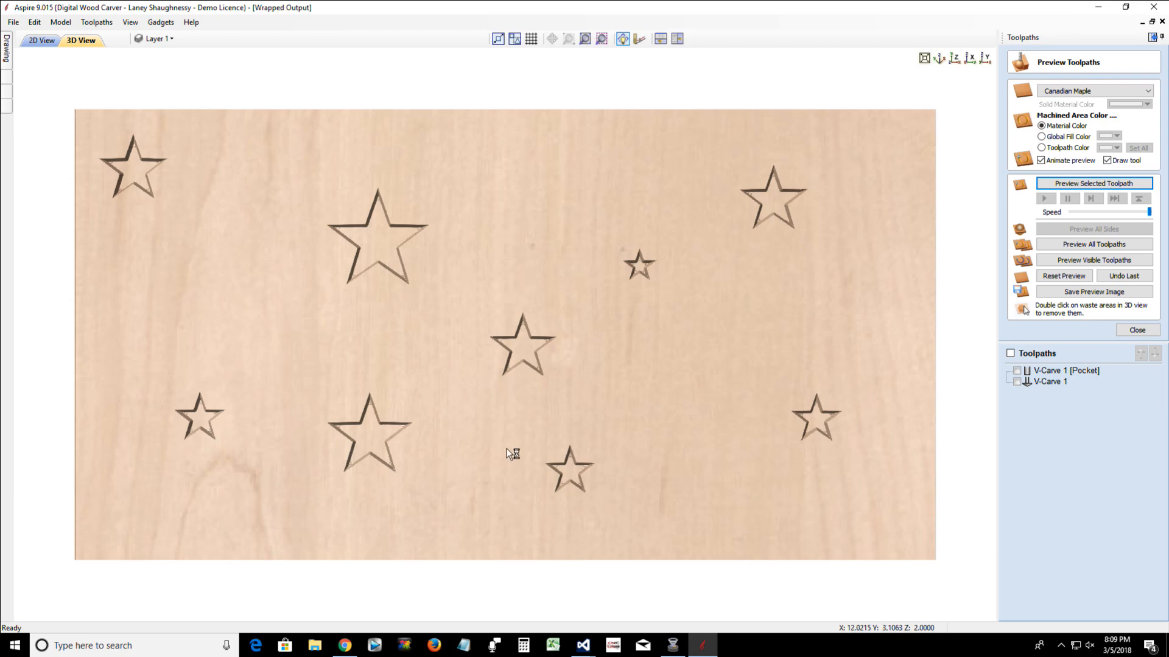
{"action": "left_click", "coordinate": [100, 22]}
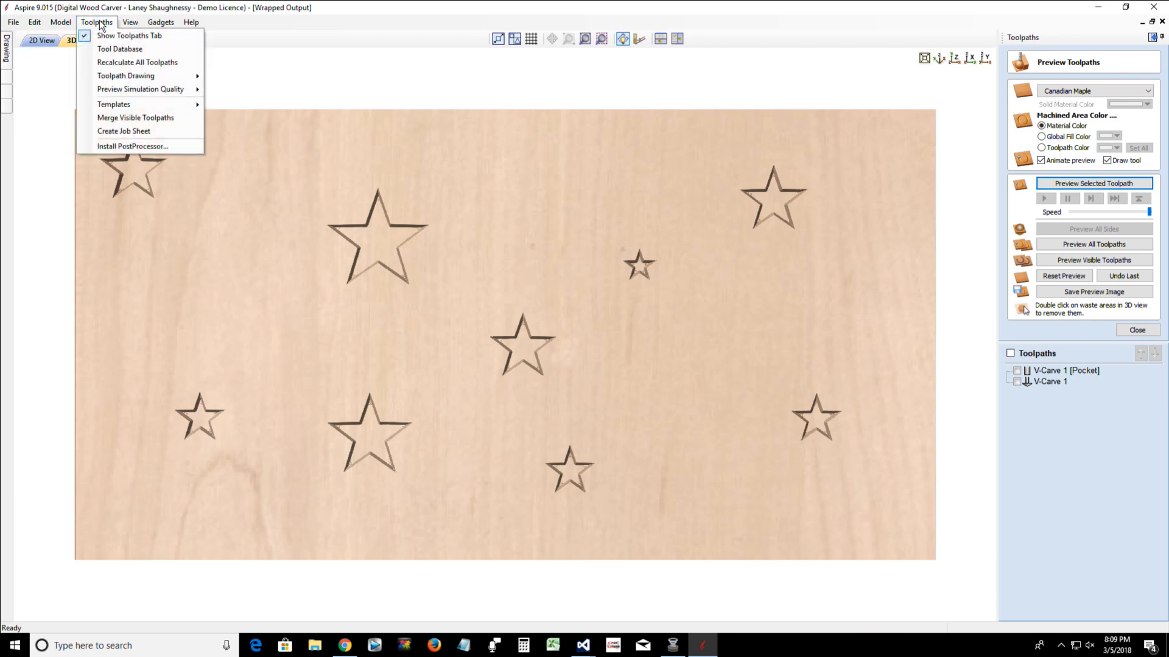
{"action": "mouse_move", "coordinate": [129, 77]}
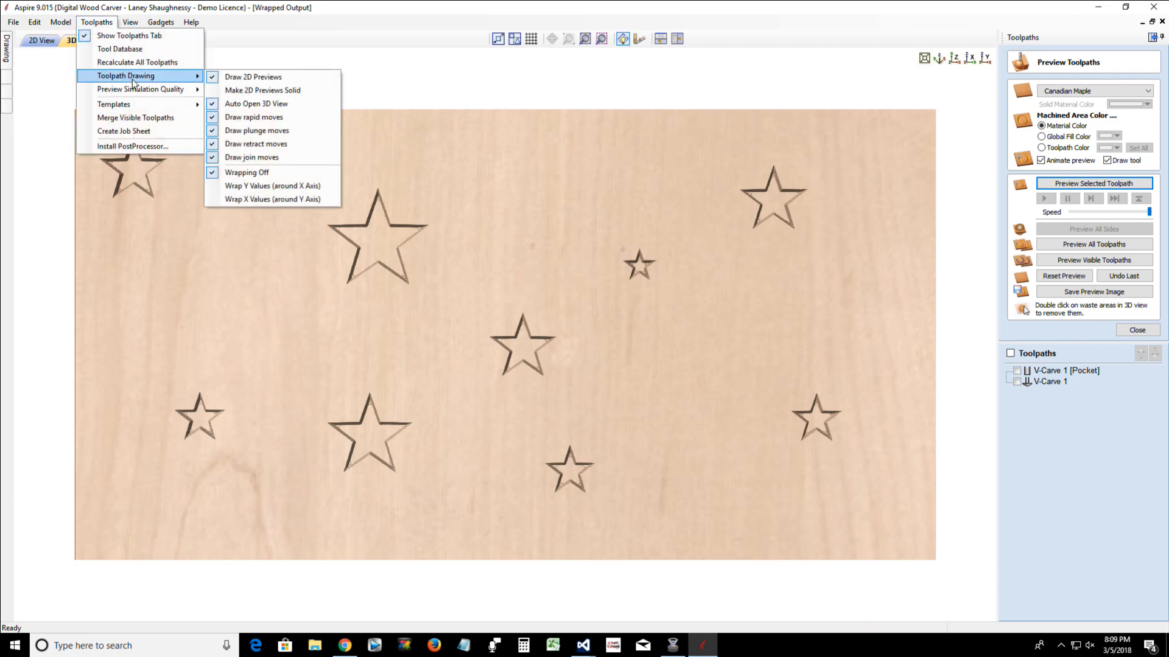
{"action": "left_click", "coordinate": [260, 186]}
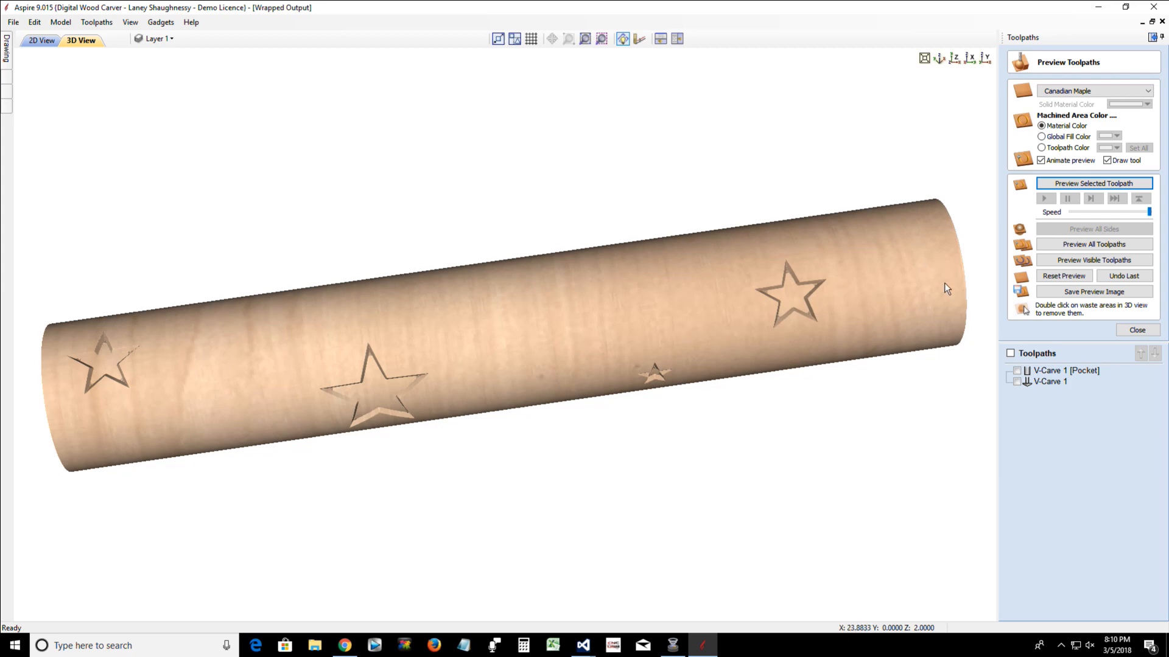
{"action": "left_click_drag", "start_coordinate": [948, 297], "coordinate": [949, 304]}
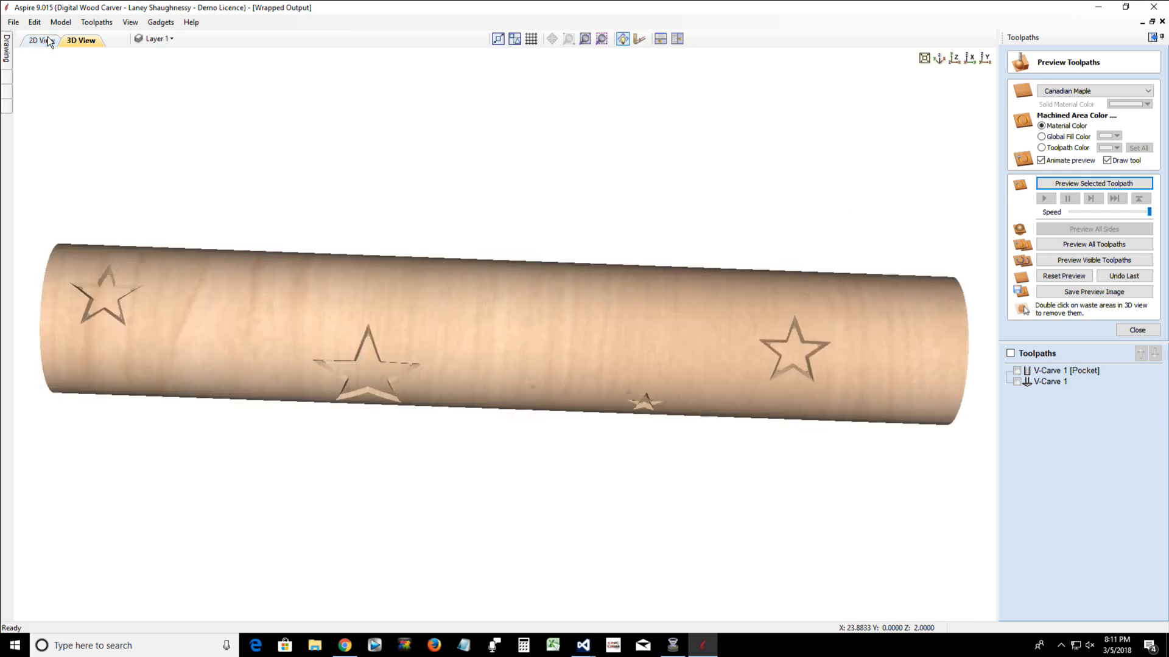
{"action": "left_click", "coordinate": [49, 41]}
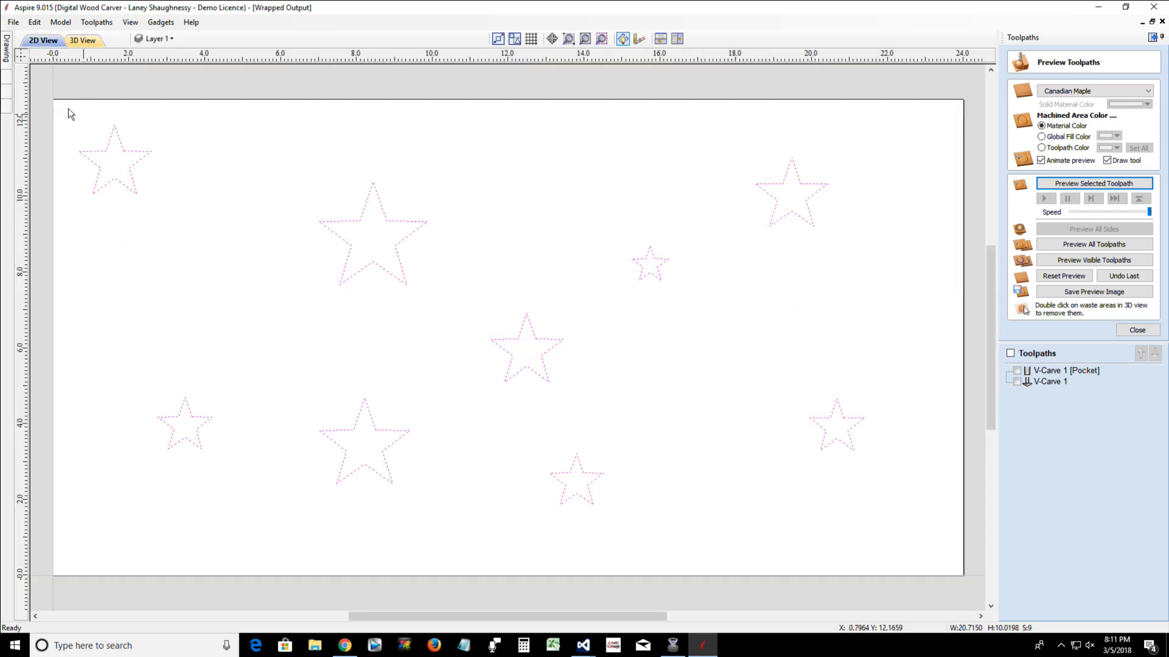
Delete all nine stars and draw a rectangle about 8.7 by 4.9 inches near the middle of the job
{"action": "left_click_drag", "start_coordinate": [67, 107], "coordinate": [936, 567]}
{"action": "key", "text": "Delete"}
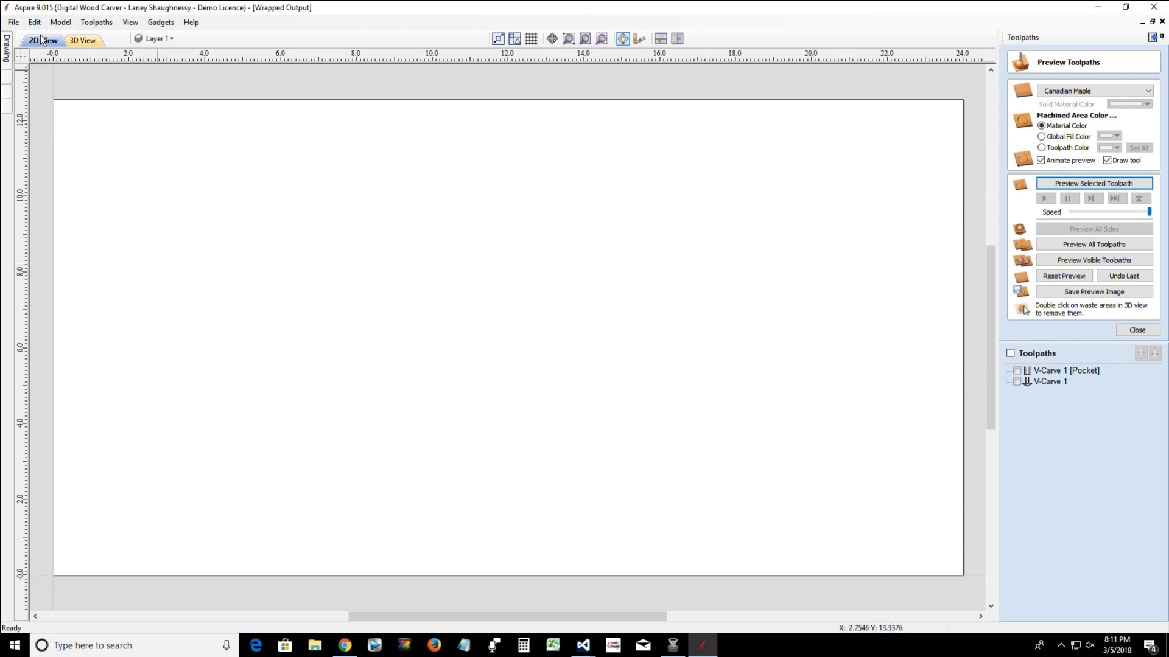
{"action": "left_click", "coordinate": [8, 43]}
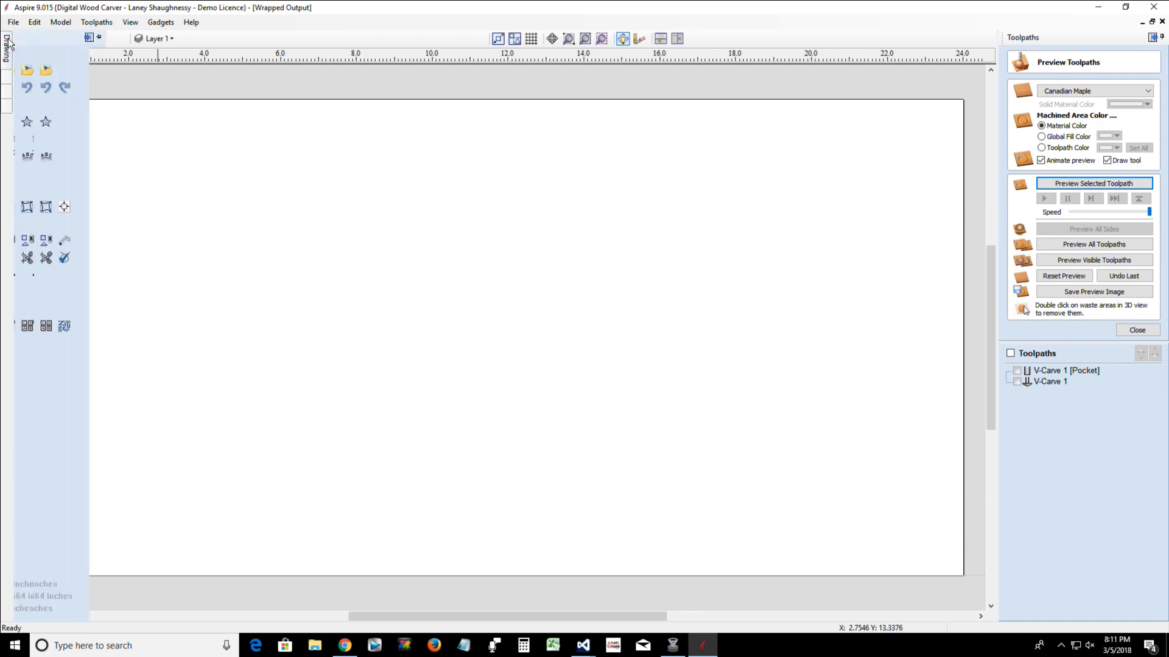
{"action": "left_click", "coordinate": [62, 150]}
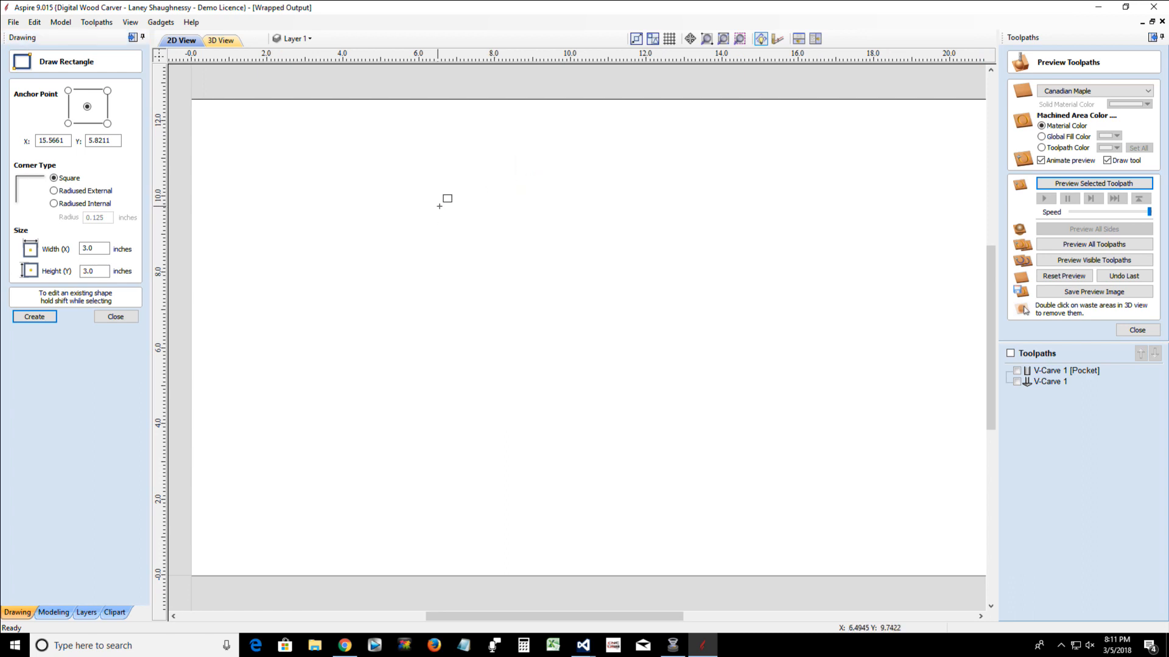
{"action": "left_click_drag", "start_coordinate": [436, 207], "coordinate": [767, 392]}
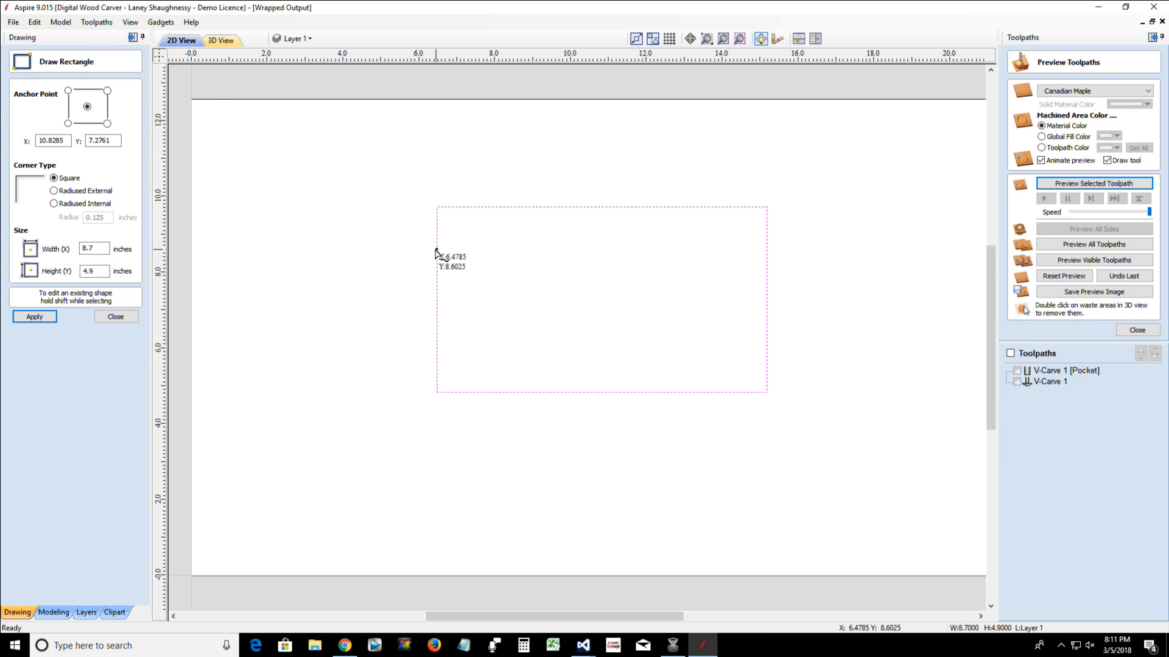
Draw a narrow collar against the large rectangle's left edge, a stem about 2.1 by 0.6 inches beside it, and a separate block about 2.9 by 2.6 inches
{"action": "left_click_drag", "start_coordinate": [436, 250], "coordinate": [418, 329]}
{"action": "left_click_drag", "start_coordinate": [417, 278], "coordinate": [338, 305]}
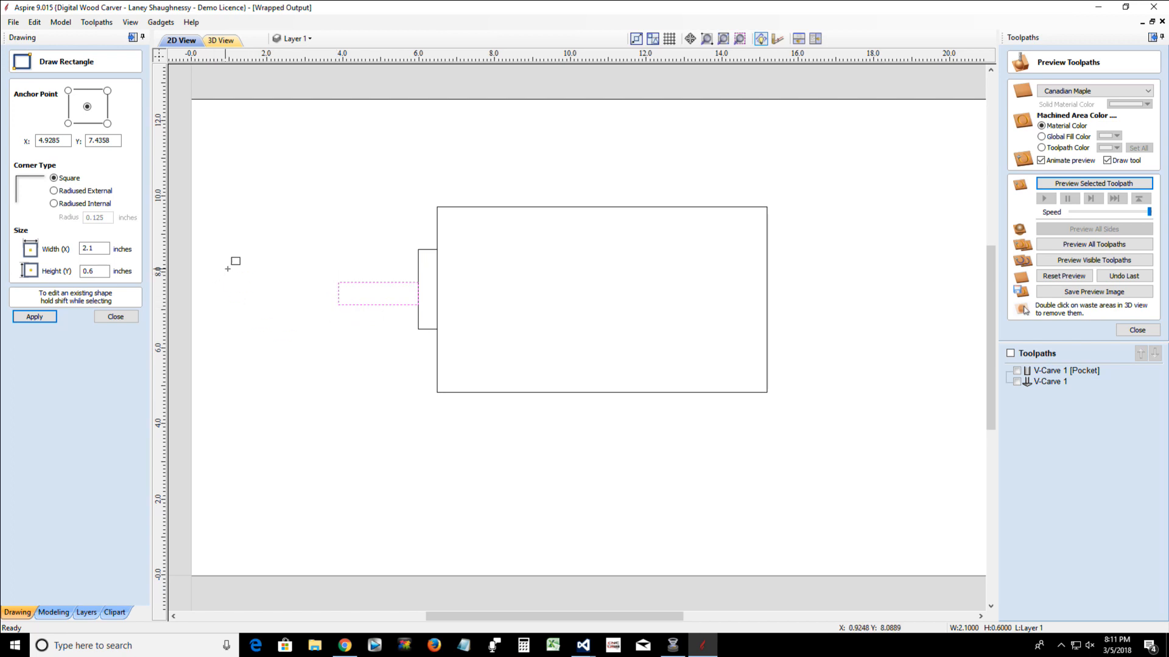
{"action": "left_click_drag", "start_coordinate": [217, 248], "coordinate": [327, 345]}
Draw a tall strip about 0.75 by 11 inches along the large rectangle's right edge and close the rectangle tool
{"action": "scroll", "coordinate": [773, 226], "scroll_direction": "down", "scroll_amount": 2}
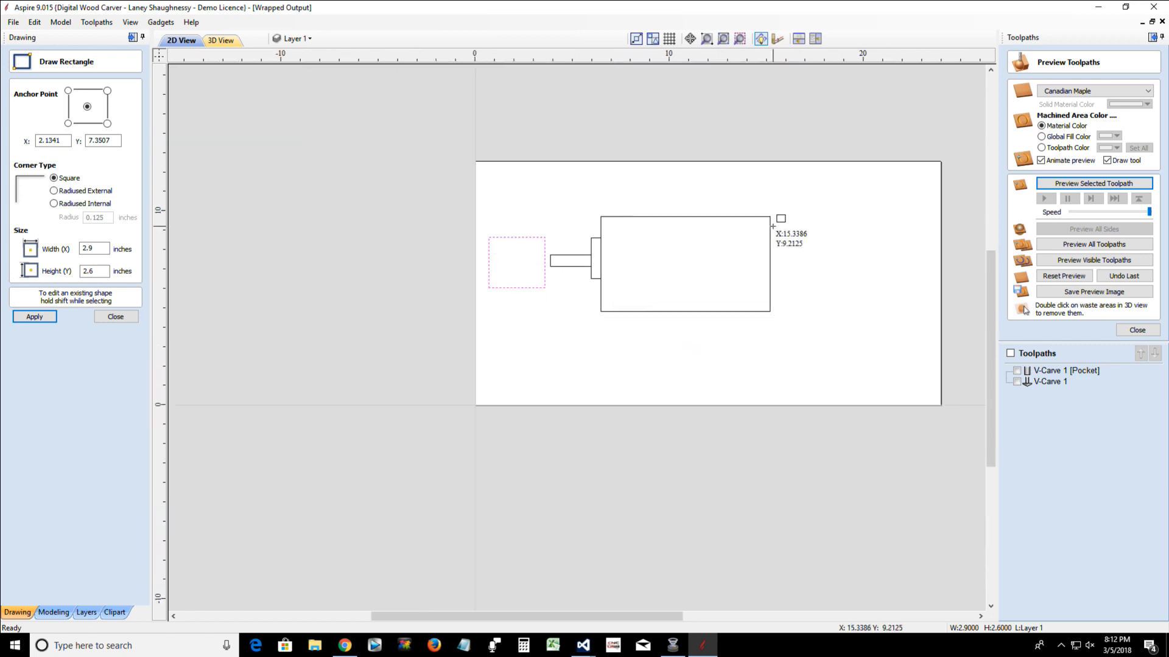
{"action": "mouse_move", "coordinate": [770, 183]}
{"action": "left_mouse_down"}
{"action": "mouse_move", "coordinate": [798, 182]}
{"action": "mouse_move", "coordinate": [800, 326]}
{"action": "mouse_move", "coordinate": [777, 391]}
{"action": "mouse_move", "coordinate": [808, 402]}
{"action": "mouse_move", "coordinate": [782, 397]}
{"action": "left_mouse_up"}
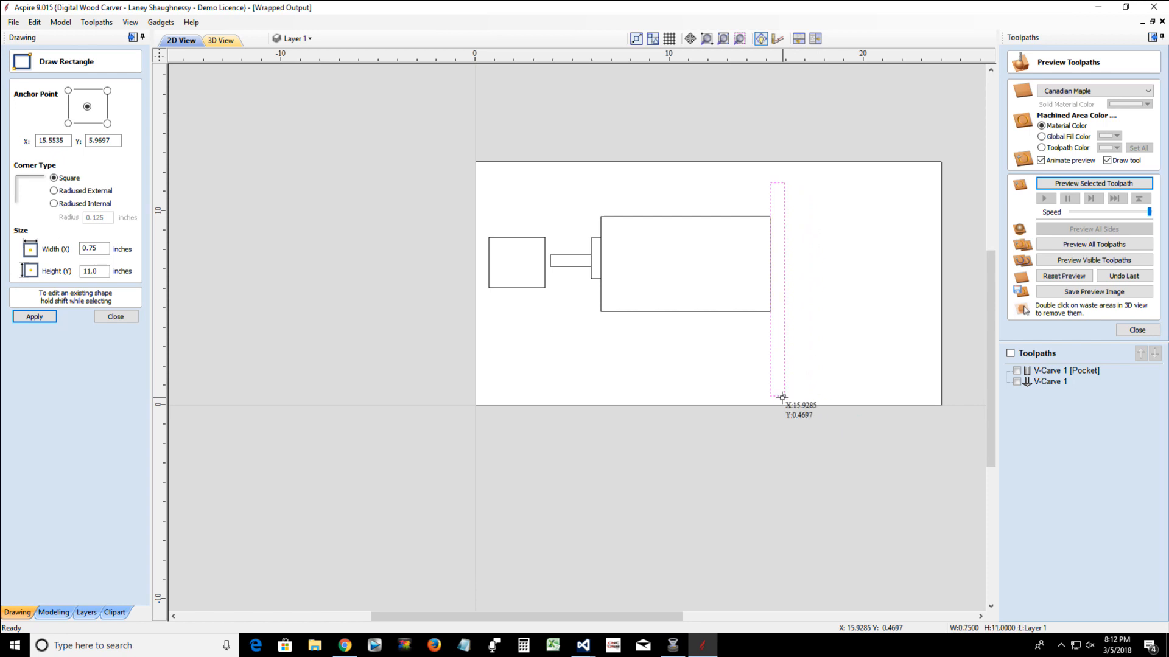
{"action": "left_click", "coordinate": [101, 318]}
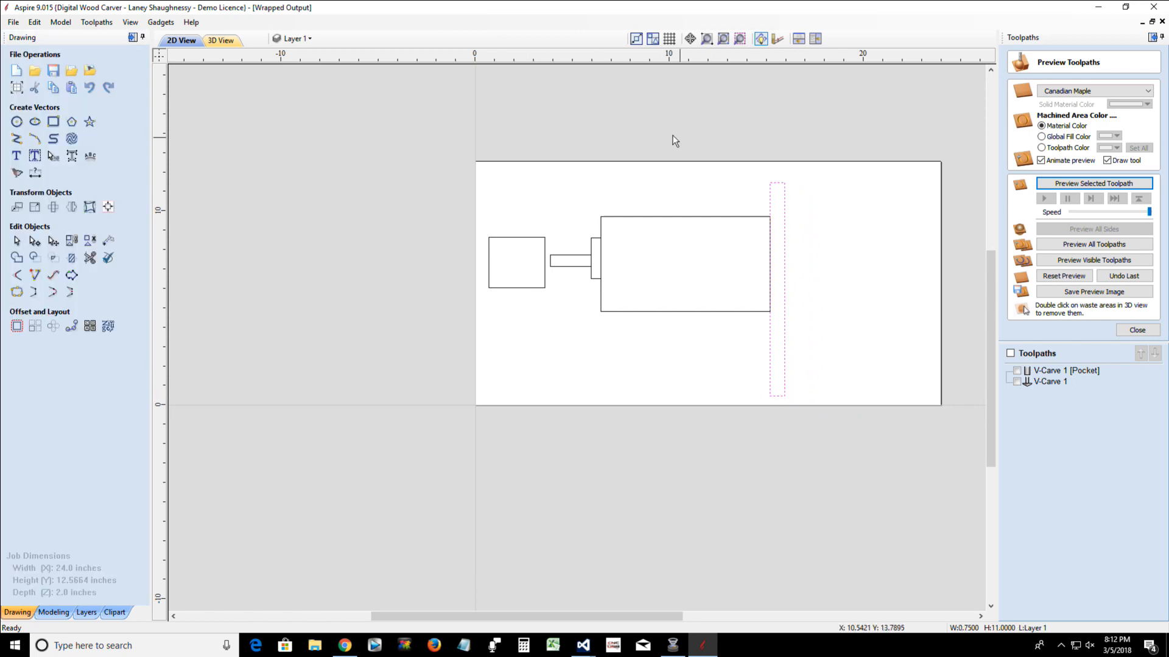
Select the large rectangle, collar and stem together and nudge them back and forth vertically along the tall strip, leaving them slightly above their starting position
{"action": "mouse_move", "coordinate": [545, 187]}
{"action": "left_mouse_down"}
{"action": "mouse_move", "coordinate": [588, 311]}
{"action": "mouse_move", "coordinate": [776, 332]}
{"action": "left_mouse_up"}
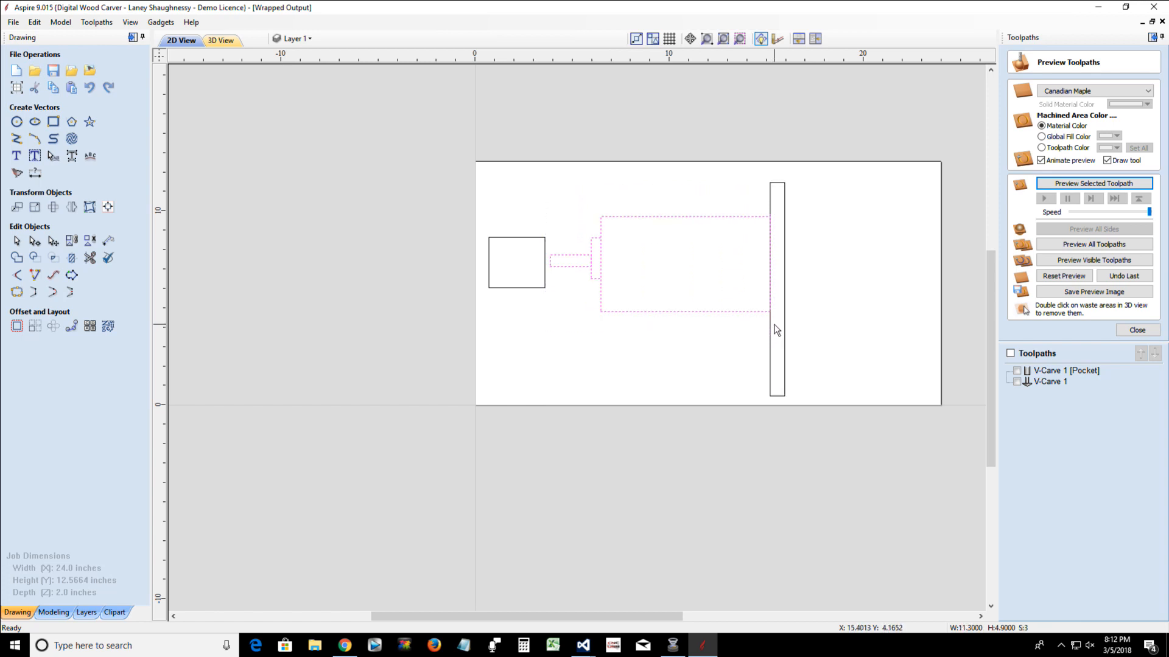
{"action": "left_click", "coordinate": [678, 311]}
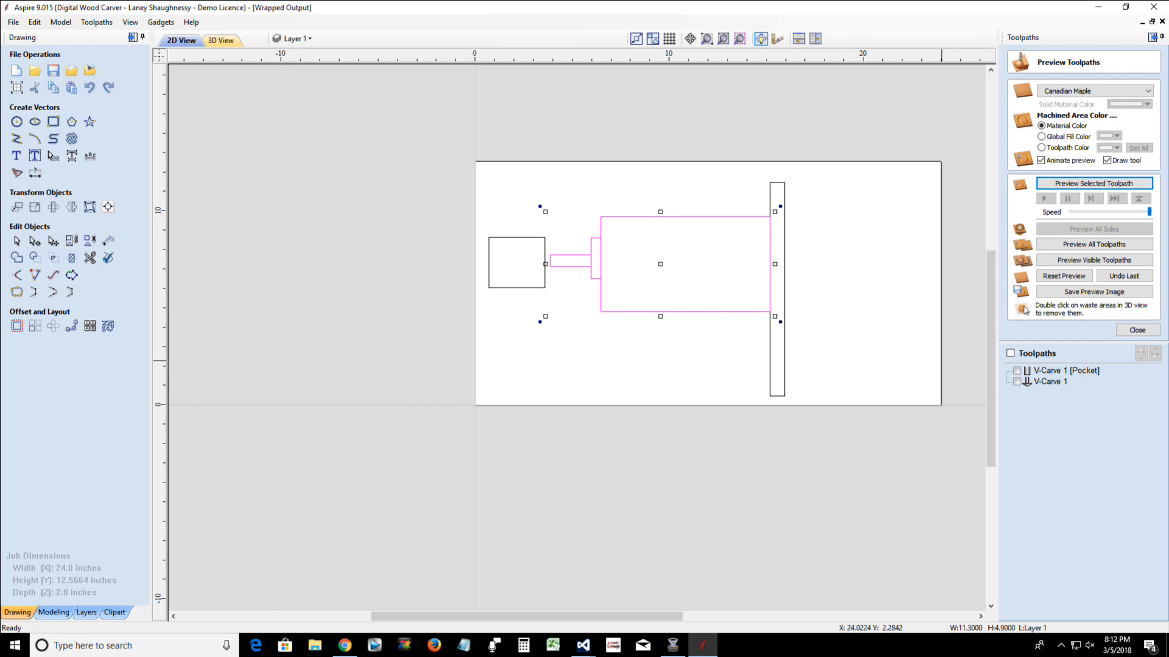
{"action": "key", "text": "Down"}
{"action": "key", "text": "Down"}
{"action": "key", "text": "Down"}
{"action": "key", "text": "Down"}
{"action": "key", "text": "Down"}
{"action": "key", "text": "Down"}
{"action": "key", "text": "Down"}
{"action": "key", "text": "Down"}
{"action": "key", "text": "Down"}
{"action": "key", "text": "Down"}
{"action": "key", "text": "Down"}
{"action": "key", "text": "Up"}
{"action": "key", "text": "Up"}
{"action": "key", "text": "Up"}
{"action": "key", "text": "Up"}
{"action": "key", "text": "Up"}
{"action": "key", "text": "Up"}
{"action": "key", "text": "Up"}
{"action": "key", "text": "Up"}
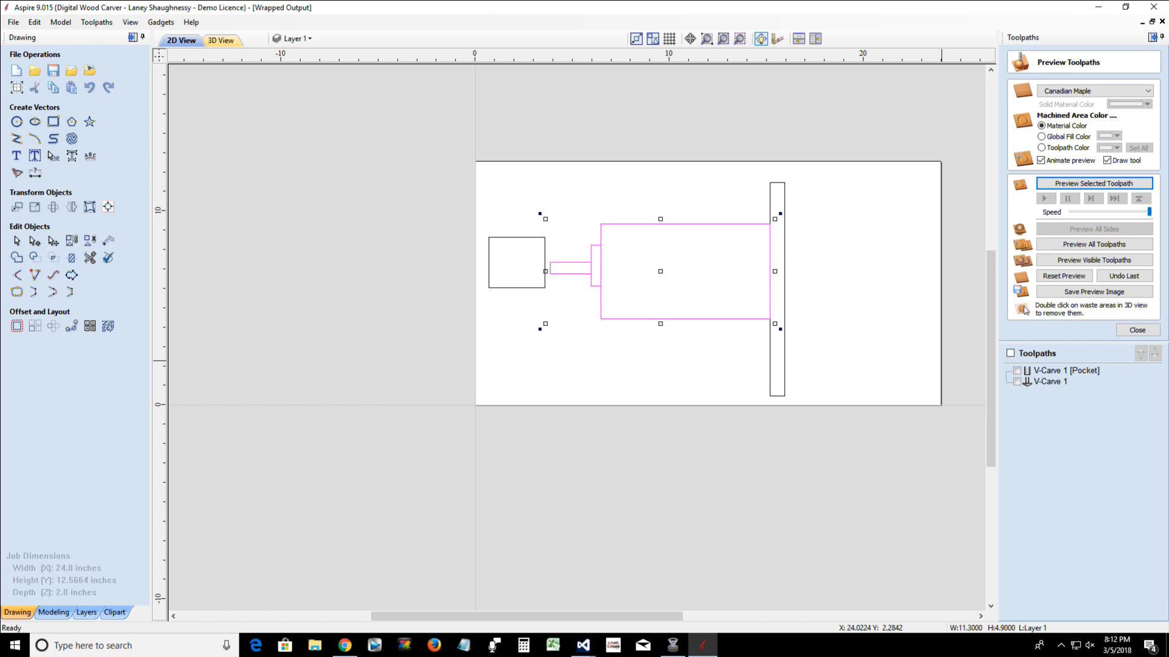
{"action": "key", "text": "Up"}
{"action": "key", "text": "Up"}
{"action": "key", "text": "Up"}
{"action": "key", "text": "Up"}
{"action": "key", "text": "Up"}
{"action": "key", "text": "Up"}
{"action": "key", "text": "Up"}
{"action": "key", "text": "Up"}
{"action": "key", "text": "Up"}
{"action": "key", "text": "Down"}
{"action": "key", "text": "Down"}
{"action": "key", "text": "Down"}
{"action": "key", "text": "Down"}
{"action": "key", "text": "Down"}
{"action": "key", "text": "Down"}
{"action": "key", "text": "Down"}
{"action": "key", "text": "Down"}
{"action": "key", "text": "Down"}
{"action": "key", "text": "Down"}
{"action": "key", "text": "Down"}
{"action": "key", "text": "Down"}
{"action": "key", "text": "Down"}
{"action": "key", "text": "Down"}
{"action": "key", "text": "Down"}
{"action": "key", "text": "Down"}
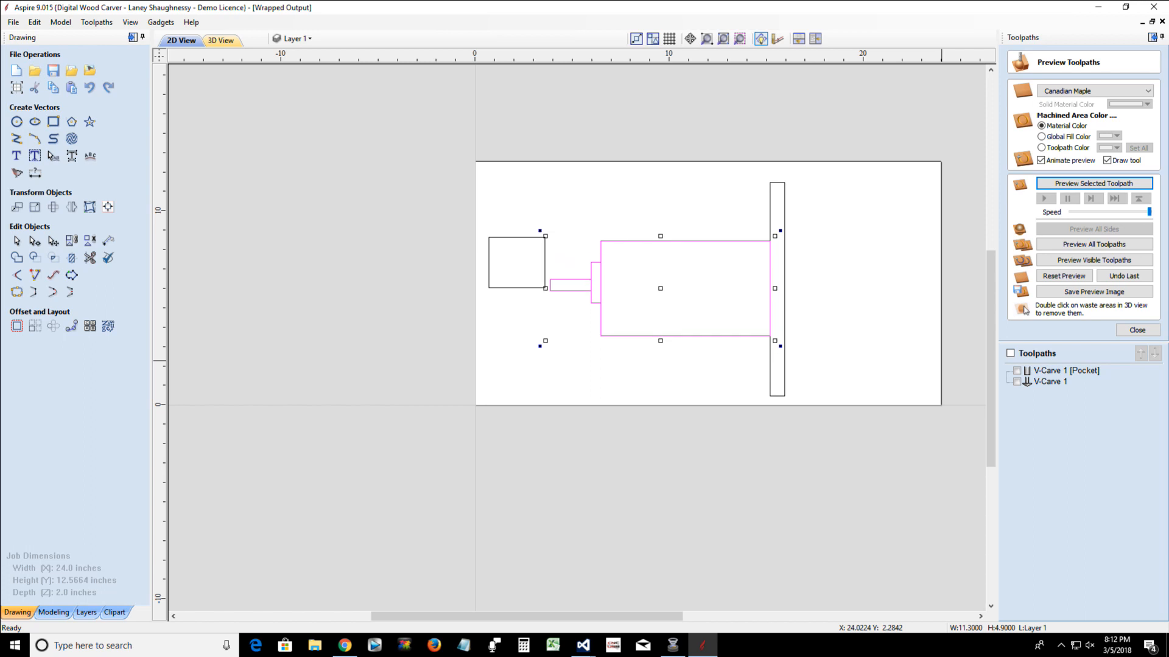
{"action": "key", "text": "Up"}
{"action": "key", "text": "Up"}
{"action": "key", "text": "Up"}
{"action": "key", "text": "Up"}
{"action": "key", "text": "Up"}
{"action": "key", "text": "Up"}
{"action": "key", "text": "Up"}
{"action": "key", "text": "Up"}
{"action": "key", "text": "Up"}
{"action": "key", "text": "Up"}
{"action": "key", "text": "Up"}
{"action": "key", "text": "Up"}
{"action": "key", "text": "Down"}
{"action": "key", "text": "Down"}
{"action": "key", "text": "Down"}
{"action": "key", "text": "Down"}
{"action": "key", "text": "Down"}
{"action": "key", "text": "Down"}
{"action": "key", "text": "Down"}
{"action": "key", "text": "Down"}
{"action": "key", "text": "Down"}
{"action": "key", "text": "Down"}
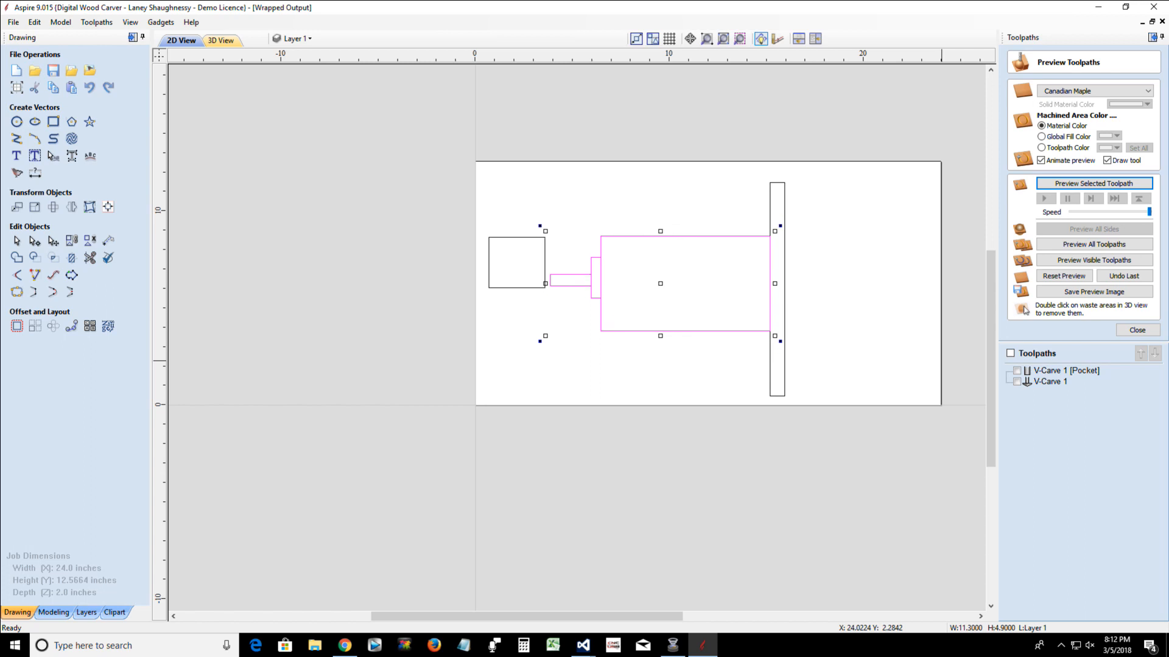
{"action": "key", "text": "Up"}
{"action": "key", "text": "Up"}
{"action": "key", "text": "Up"}
{"action": "key", "text": "Up"}
{"action": "key", "text": "Up"}
{"action": "key", "text": "Up"}
{"action": "key", "text": "Up"}
{"action": "key", "text": "Up"}
{"action": "key", "text": "Up"}
{"action": "key", "text": "Up"}
{"action": "key", "text": "Up"}
{"action": "key", "text": "Up"}
{"action": "key", "text": "Down"}
{"action": "key", "text": "Down"}
{"action": "key", "text": "Down"}
{"action": "key", "text": "Down"}
{"action": "key", "text": "Down"}
{"action": "key", "text": "Down"}
{"action": "key", "text": "Down"}
{"action": "key", "text": "Down"}
{"action": "key", "text": "Down"}
{"action": "key", "text": "Down"}
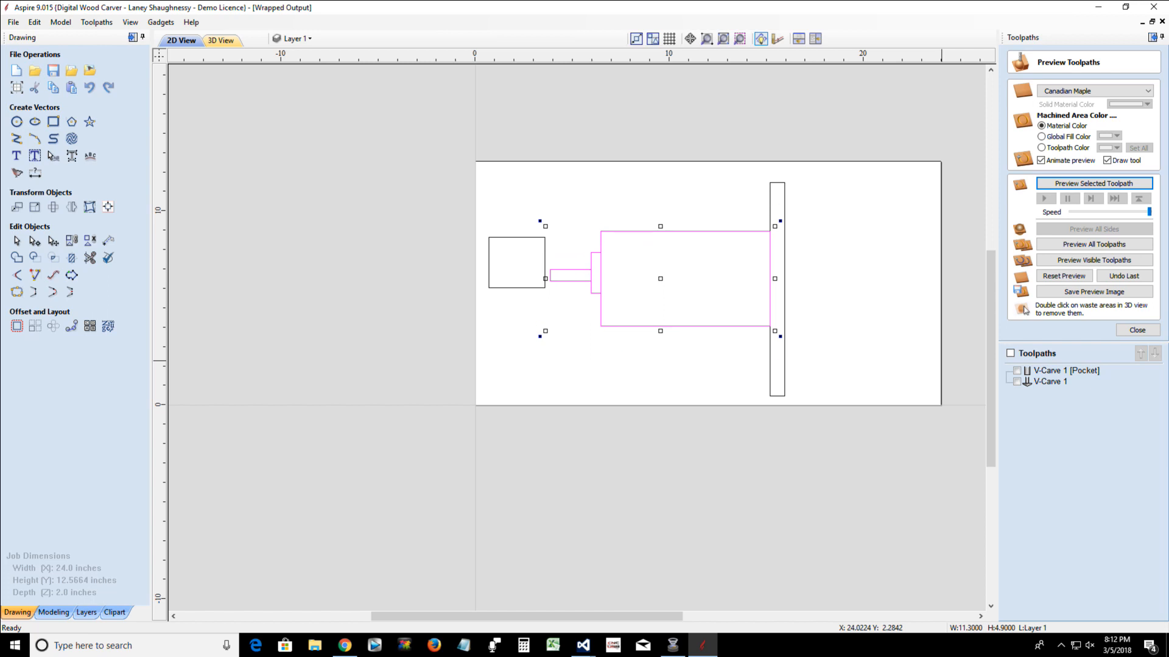
{"action": "key", "text": "Up"}
{"action": "key", "text": "Up"}
{"action": "key", "text": "Up"}
{"action": "key", "text": "Up"}
{"action": "key", "text": "Up"}
{"action": "key", "text": "Up"}
{"action": "key", "text": "Up"}
{"action": "key", "text": "Up"}
{"action": "key", "text": "Up"}
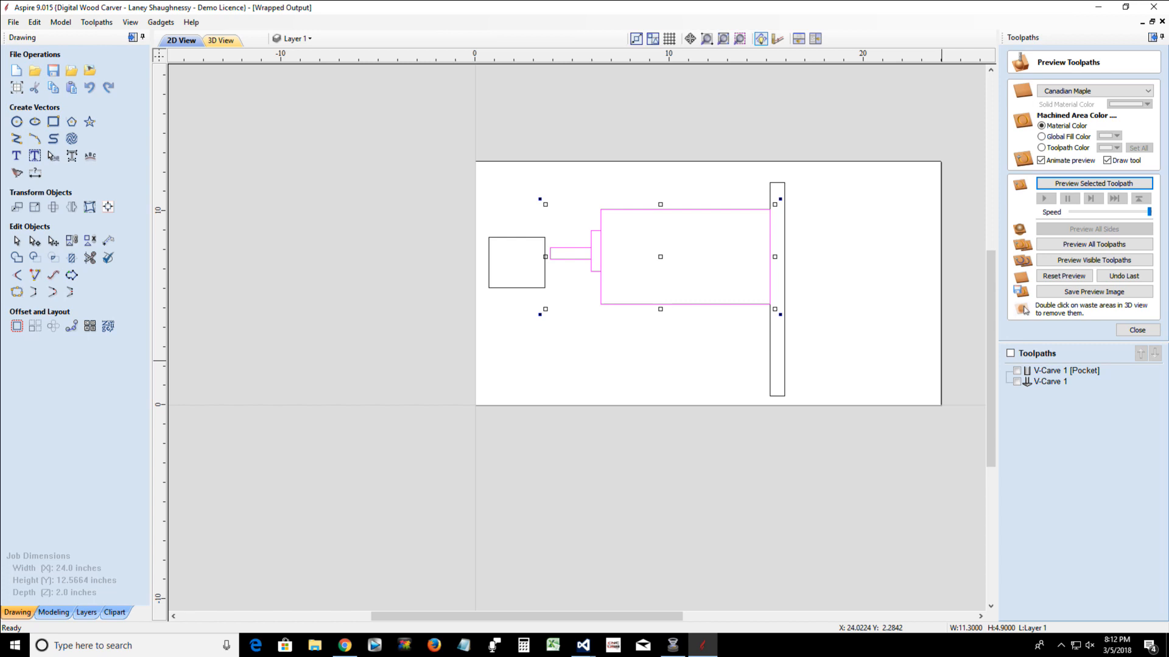
Add the tall strip to the selection and nudge the whole assembly back and forth horizontally relative to the separate block
{"action": "left_click", "coordinate": [769, 342], "text": "shift"}
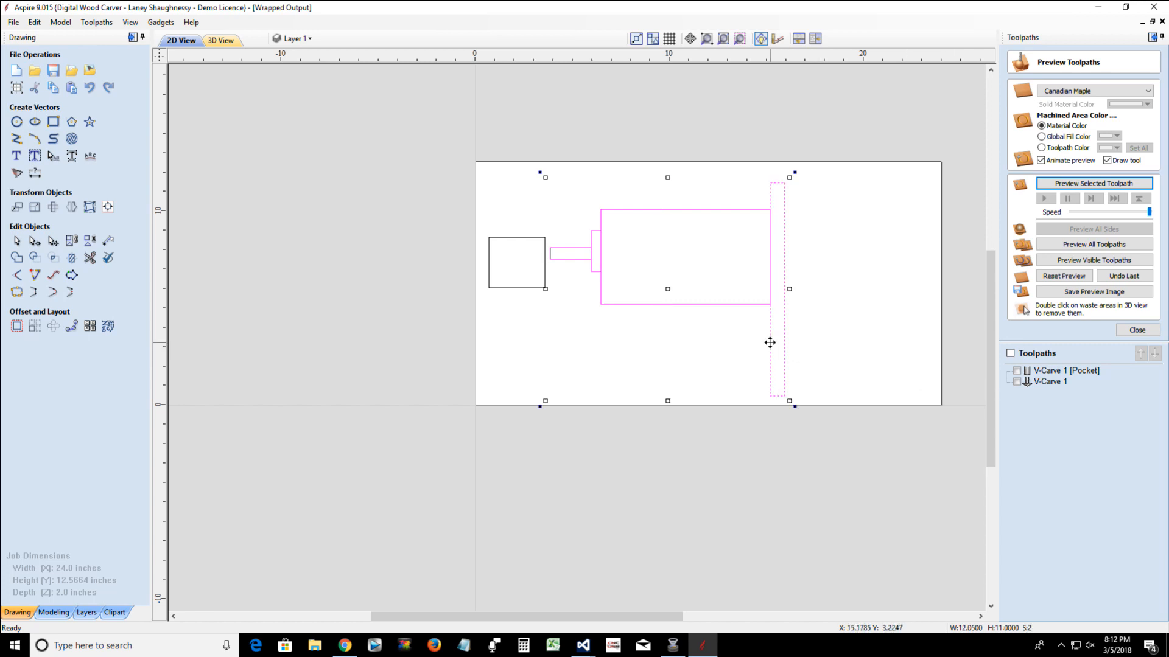
{"action": "key", "text": "Left"}
{"action": "key", "text": "Left"}
{"action": "key", "text": "Left"}
{"action": "key", "text": "Left"}
{"action": "key", "text": "Left"}
{"action": "key", "text": "Left"}
{"action": "key", "text": "Left"}
{"action": "key", "text": "Left"}
{"action": "key", "text": "Left"}
{"action": "key", "text": "Left"}
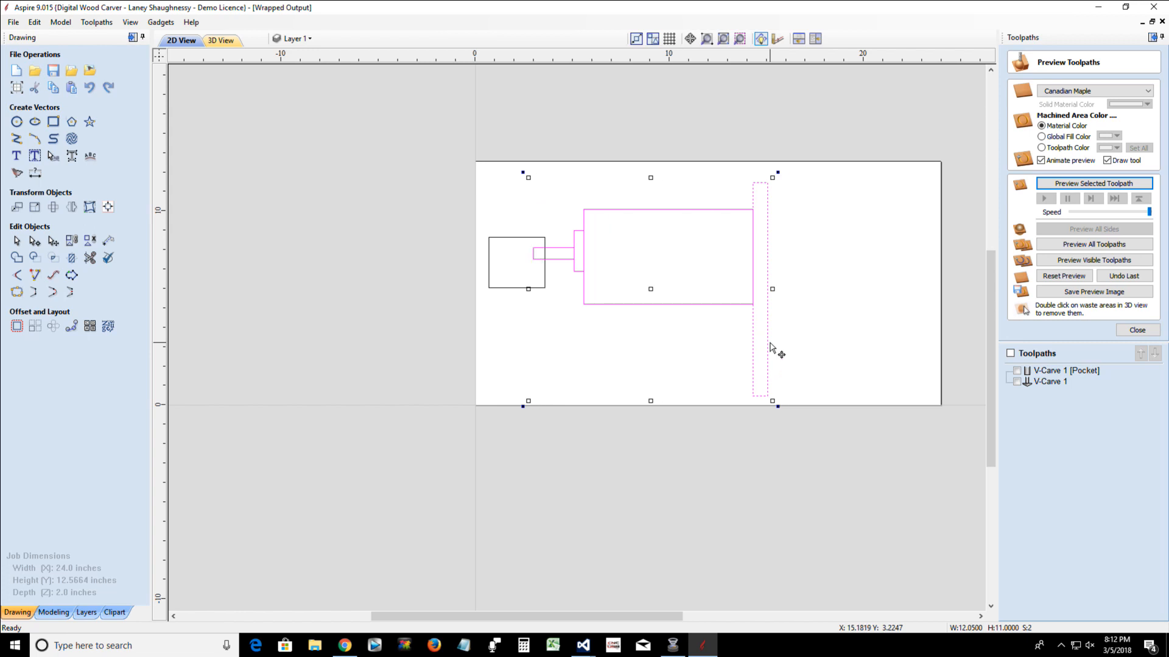
{"action": "key", "text": "Right"}
{"action": "key", "text": "Right"}
{"action": "key", "text": "Right"}
{"action": "key", "text": "Right"}
{"action": "key", "text": "Right"}
{"action": "key", "text": "Right"}
{"action": "key", "text": "Right"}
{"action": "key", "text": "Right"}
{"action": "key", "text": "Right"}
{"action": "key", "text": "Right"}
{"action": "key", "text": "Right"}
{"action": "key", "text": "Right"}
{"action": "key", "text": "Right"}
{"action": "key", "text": "Right"}
{"action": "key", "text": "Right"}
{"action": "key", "text": "Right"}
{"action": "key", "text": "Right"}
{"action": "key", "text": "Right"}
{"action": "key", "text": "Right"}
{"action": "key", "text": "Right"}
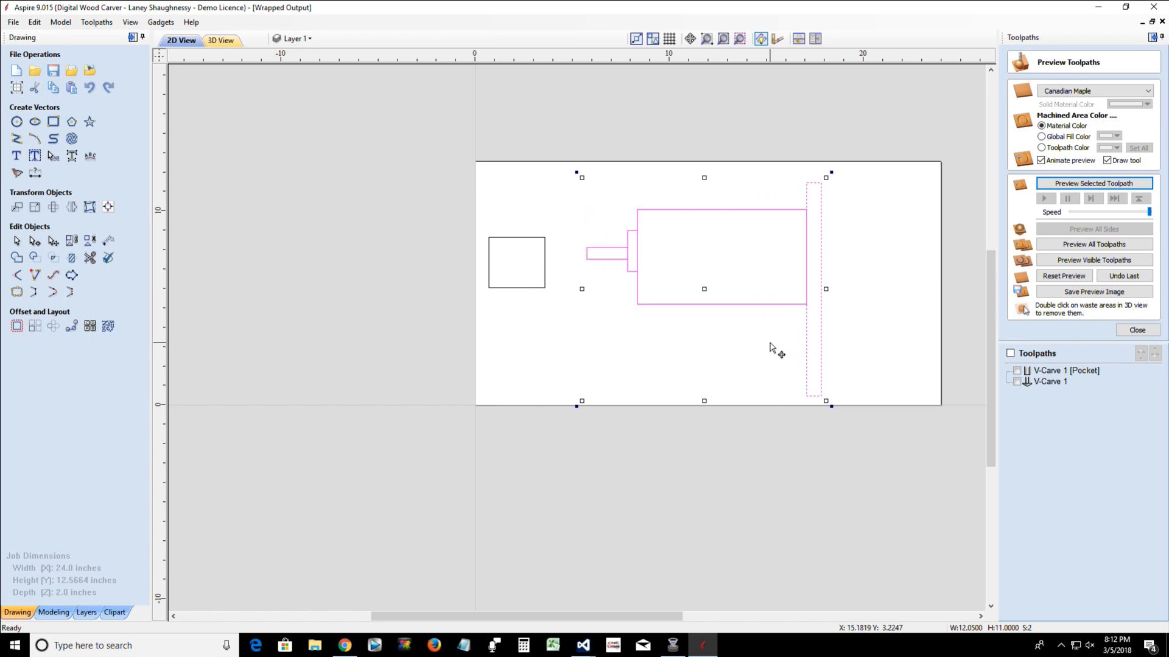
{"action": "key", "text": "Left"}
{"action": "key", "text": "Left"}
{"action": "key", "text": "Left"}
{"action": "key", "text": "Left"}
{"action": "key", "text": "Left"}
{"action": "key", "text": "Left"}
{"action": "key", "text": "Left"}
{"action": "key", "text": "Left"}
{"action": "key", "text": "Left"}
{"action": "key", "text": "Left"}
{"action": "key", "text": "Left"}
{"action": "key", "text": "Left"}
{"action": "key", "text": "Left"}
{"action": "key", "text": "Left"}
{"action": "key", "text": "Left"}
{"action": "key", "text": "Left"}
{"action": "key", "text": "Left"}
{"action": "key", "text": "Left"}
{"action": "key", "text": "Left"}
{"action": "key", "text": "Left"}
{"action": "key", "text": "Left"}
{"action": "key", "text": "Left"}
{"action": "key", "text": "Left"}
{"action": "key", "text": "Left"}
{"action": "key", "text": "Left"}
{"action": "key", "text": "Left"}
{"action": "key", "text": "Left"}
{"action": "key", "text": "Left"}
{"action": "key", "text": "Left"}
{"action": "key", "text": "Left"}
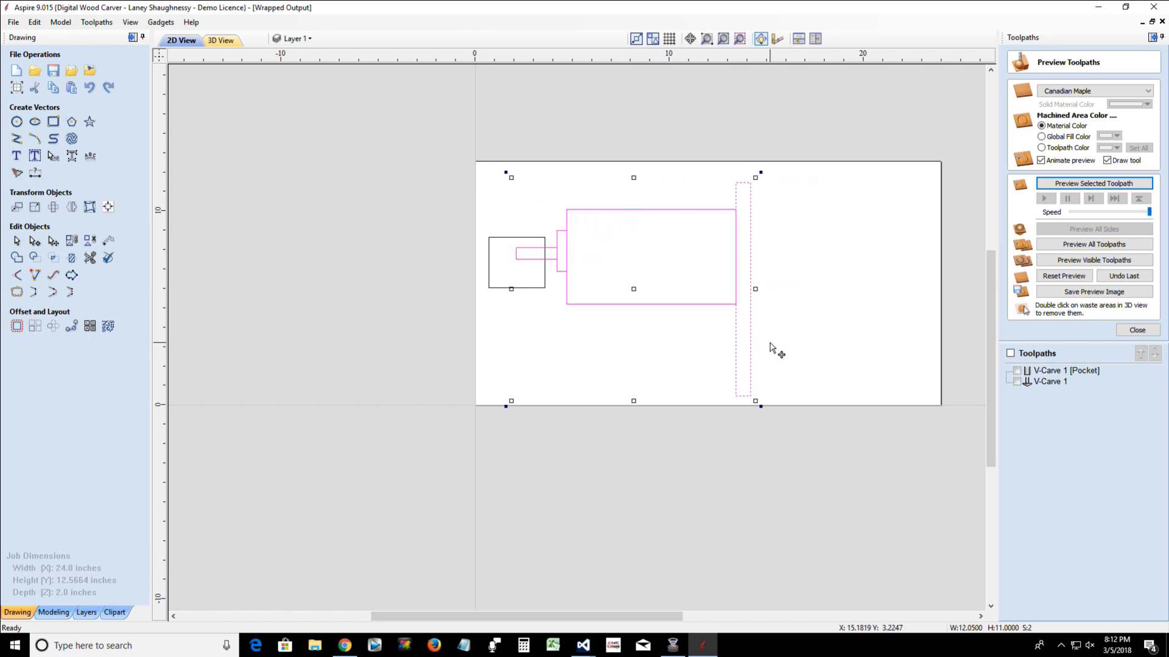
{"action": "key", "text": "Right"}
{"action": "key", "text": "Right"}
{"action": "key", "text": "Right"}
{"action": "key", "text": "Right"}
{"action": "key", "text": "Right"}
{"action": "key", "text": "Right"}
{"action": "key", "text": "Right"}
{"action": "key", "text": "Right"}
{"action": "key", "text": "Right"}
{"action": "key", "text": "Right"}
{"action": "key", "text": "Right"}
{"action": "key", "text": "Right"}
{"action": "key", "text": "Right"}
{"action": "key", "text": "Right"}
{"action": "key", "text": "Right"}
{"action": "key", "text": "Right"}
{"action": "key", "text": "Right"}
{"action": "key", "text": "Right"}
{"action": "key", "text": "Right"}
{"action": "key", "text": "Right"}
{"action": "key", "text": "Left"}
{"action": "key", "text": "Left"}
{"action": "key", "text": "Left"}
{"action": "key", "text": "Left"}
{"action": "key", "text": "Left"}
{"action": "key", "text": "Left"}
{"action": "key", "text": "Left"}
{"action": "key", "text": "Left"}
{"action": "key", "text": "Left"}
{"action": "key", "text": "Left"}
{"action": "key", "text": "Left"}
{"action": "key", "text": "Left"}
{"action": "key", "text": "Left"}
{"action": "key", "text": "Left"}
{"action": "key", "text": "Left"}
{"action": "key", "text": "Left"}
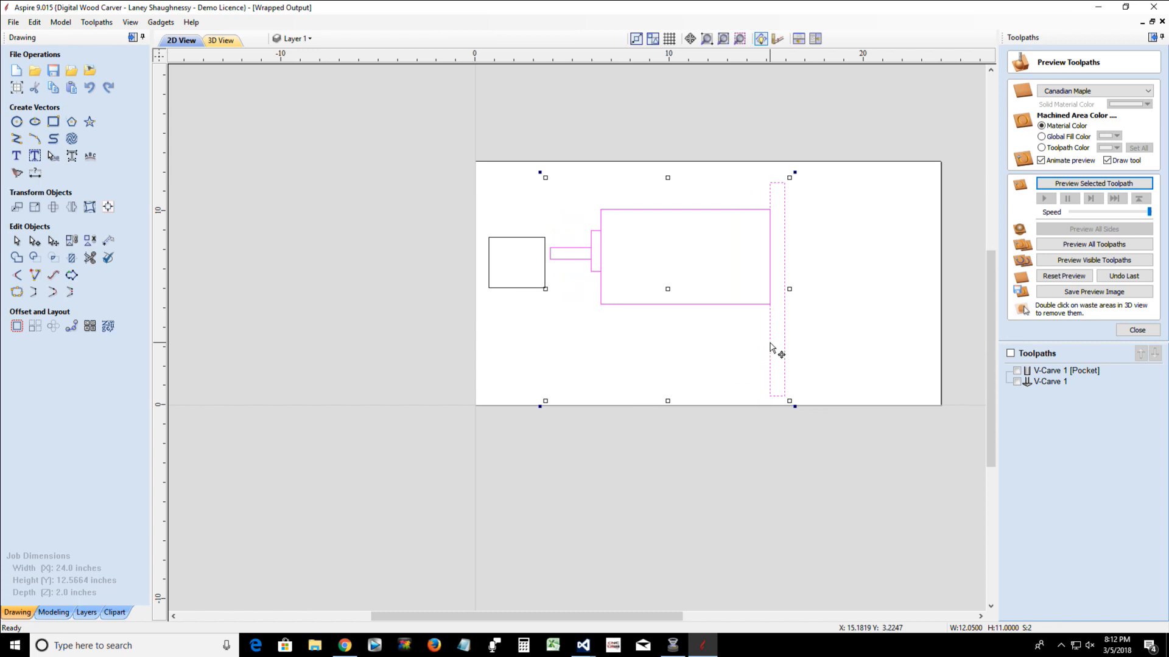
{"action": "key", "text": "Right"}
{"action": "key", "text": "Right"}
{"action": "key", "text": "Right"}
{"action": "key", "text": "Right"}
{"action": "key", "text": "Right"}
{"action": "key", "text": "Right"}
{"action": "key", "text": "Right"}
{"action": "key", "text": "Right"}
{"action": "key", "text": "Right"}
{"action": "key", "text": "Right"}
{"action": "key", "text": "Right"}
{"action": "key", "text": "Right"}
{"action": "key", "text": "Right"}
{"action": "key", "text": "Right"}
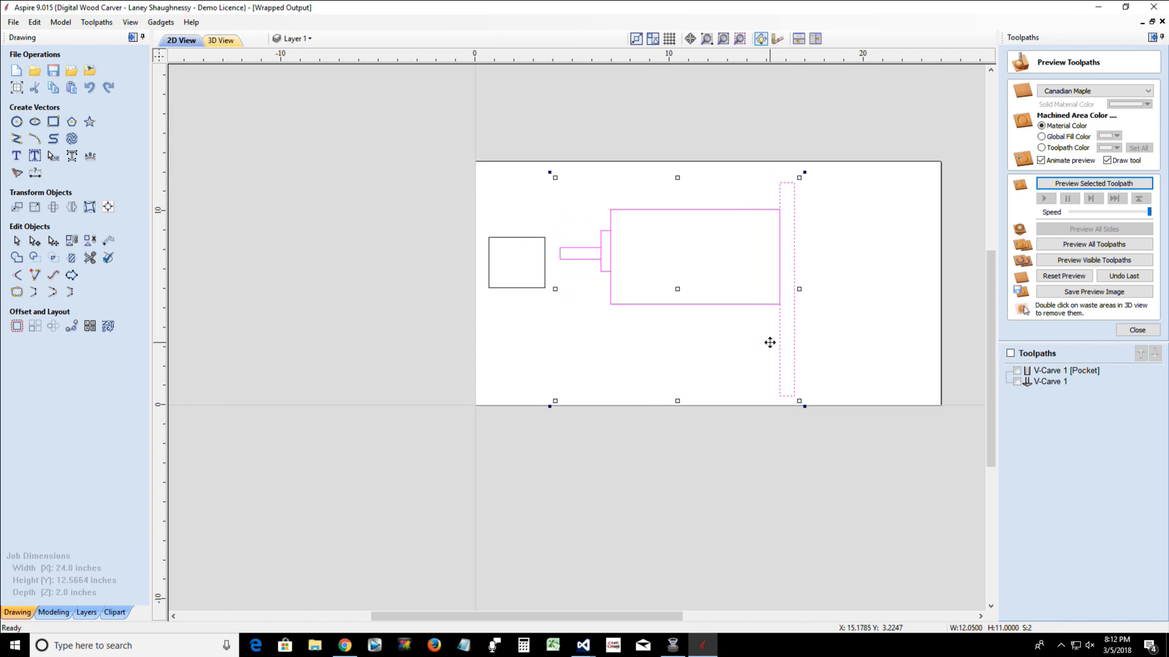
{"action": "key", "text": "Left"}
{"action": "key", "text": "Left"}
{"action": "key", "text": "Left"}
{"action": "key", "text": "Left"}
{"action": "key", "text": "Left"}
{"action": "key", "text": "Left"}
{"action": "key", "text": "Left"}
{"action": "key", "text": "Left"}
{"action": "key", "text": "Left"}
{"action": "key", "text": "Left"}
{"action": "key", "text": "Left"}
{"action": "key", "text": "Left"}
{"action": "key", "text": "Left"}
{"action": "key", "text": "Left"}
{"action": "key", "text": "Left"}
{"action": "key", "text": "Left"}
{"action": "key", "text": "Left"}
{"action": "key", "text": "Left"}
{"action": "key", "text": "Left"}
{"action": "key", "text": "Left"}
{"action": "key", "text": "Right"}
{"action": "key", "text": "Right"}
{"action": "key", "text": "Right"}
{"action": "key", "text": "Right"}
{"action": "key", "text": "Right"}
{"action": "key", "text": "Right"}
{"action": "key", "text": "Right"}
{"action": "key", "text": "Right"}
{"action": "key", "text": "Right"}
{"action": "key", "text": "Right"}
{"action": "key", "text": "Right"}
{"action": "key", "text": "Right"}
{"action": "key", "text": "Right"}
{"action": "key", "text": "Right"}
{"action": "key", "text": "Right"}
{"action": "key", "text": "Right"}
{"action": "key", "text": "Right"}
{"action": "key", "text": "Right"}
{"action": "key", "text": "Right"}
{"action": "key", "text": "Right"}
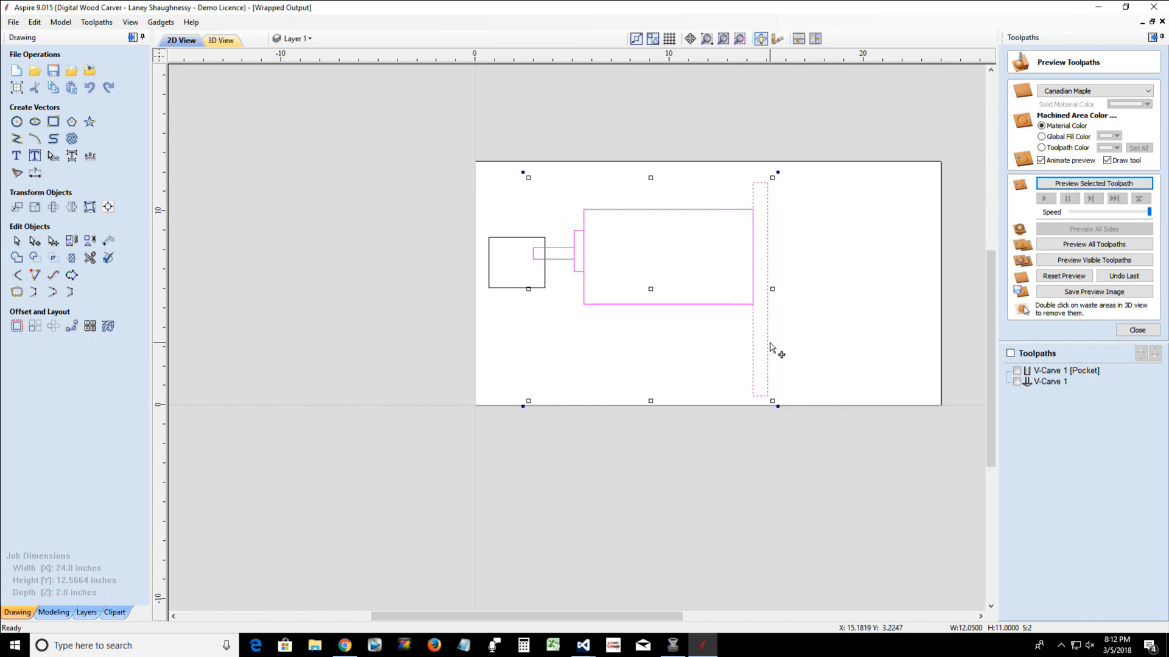
{"action": "key", "text": "Left"}
{"action": "key", "text": "Left"}
{"action": "key", "text": "Left"}
{"action": "key", "text": "Left"}
{"action": "key", "text": "Left"}
{"action": "key", "text": "Left"}
{"action": "key", "text": "Left"}
{"action": "key", "text": "Left"}
{"action": "key", "text": "Left"}
{"action": "key", "text": "Left"}
{"action": "key", "text": "Left"}
{"action": "key", "text": "Left"}
{"action": "key", "text": "Left"}
{"action": "key", "text": "Left"}
{"action": "key", "text": "Left"}
{"action": "key", "text": "Left"}
{"action": "key", "text": "Left"}
{"action": "key", "text": "Left"}
{"action": "key", "text": "Left"}
{"action": "key", "text": "Left"}
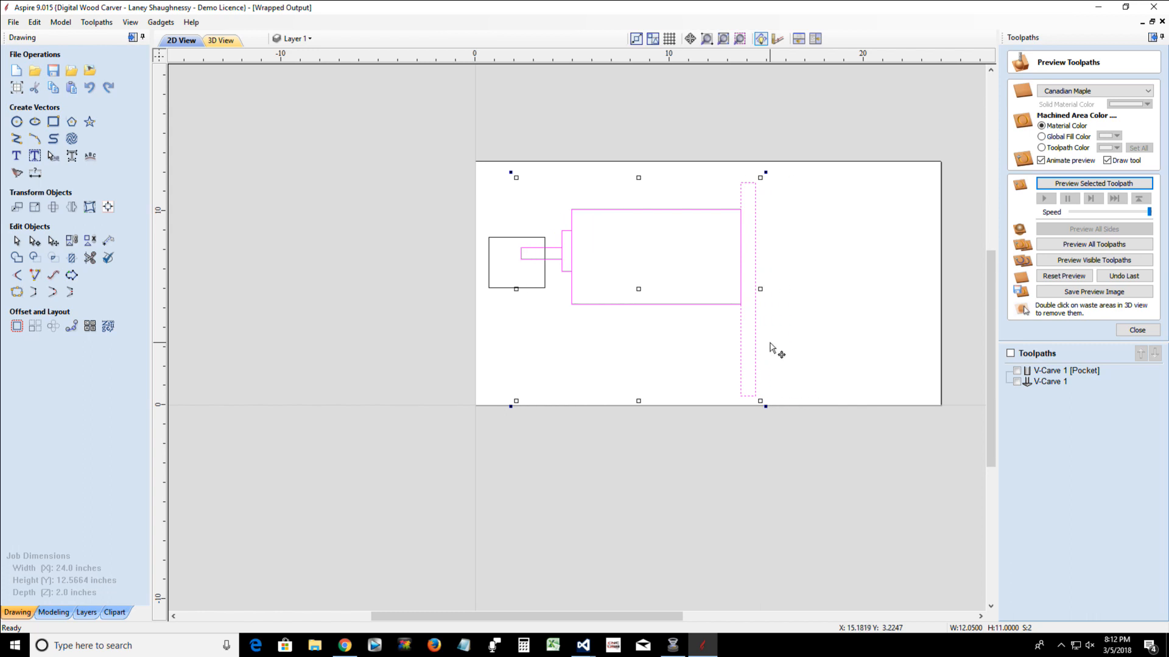
{"action": "key", "text": "Right"}
{"action": "key", "text": "Right"}
{"action": "key", "text": "Right"}
{"action": "key", "text": "Right"}
{"action": "key", "text": "Right"}
{"action": "key", "text": "Right"}
{"action": "key", "text": "Right"}
{"action": "key", "text": "Right"}
{"action": "key", "text": "Right"}
{"action": "key", "text": "Right"}
{"action": "key", "text": "Right"}
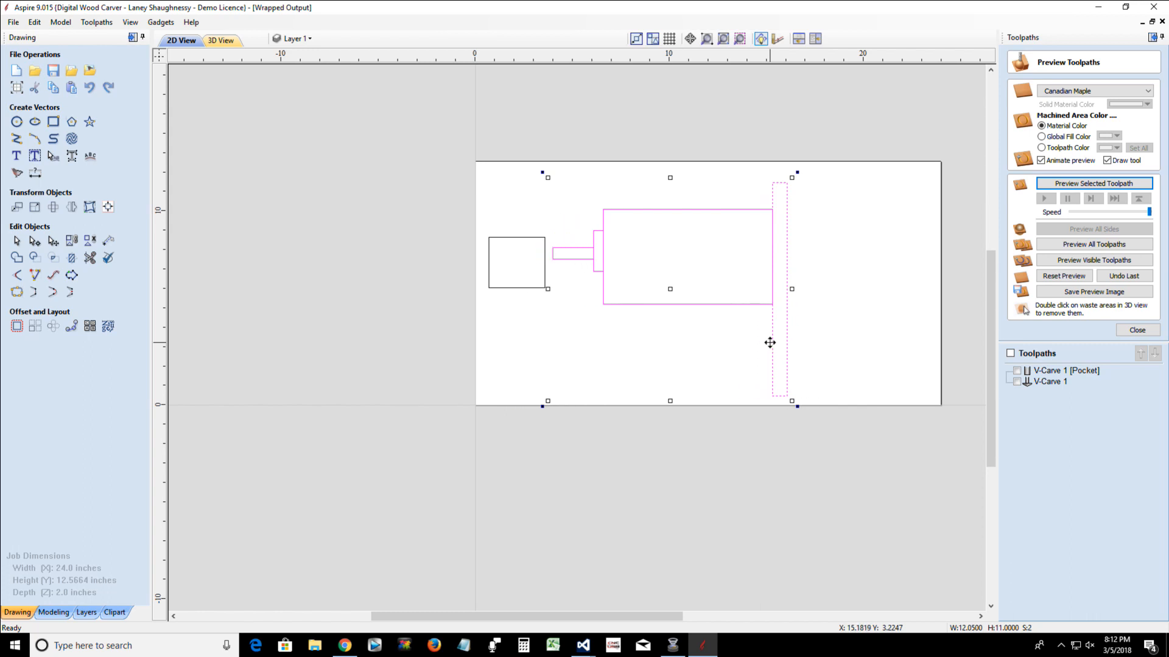
{"action": "key", "text": "Left"}
{"action": "key", "text": "Left"}
{"action": "key", "text": "Left"}
{"action": "key", "text": "Left"}
{"action": "key", "text": "Left"}
{"action": "key", "text": "Left"}
{"action": "key", "text": "Left"}
{"action": "key", "text": "Left"}
{"action": "key", "text": "Left"}
{"action": "key", "text": "Left"}
{"action": "key", "text": "Left"}
{"action": "key", "text": "Left"}
{"action": "key", "text": "Left"}
{"action": "key", "text": "Left"}
{"action": "key", "text": "Right"}
{"action": "key", "text": "Right"}
{"action": "key", "text": "Right"}
{"action": "key", "text": "Right"}
{"action": "key", "text": "Right"}
{"action": "key", "text": "Right"}
{"action": "key", "text": "Right"}
{"action": "key", "text": "Right"}
{"action": "key", "text": "Right"}
{"action": "key", "text": "Right"}
{"action": "key", "text": "Right"}
{"action": "key", "text": "Right"}
{"action": "key", "text": "Right"}
{"action": "key", "text": "Right"}
{"action": "key", "text": "Right"}
{"action": "key", "text": "Right"}
{"action": "key", "text": "Right"}
{"action": "key", "text": "Right"}
{"action": "key", "text": "Right"}
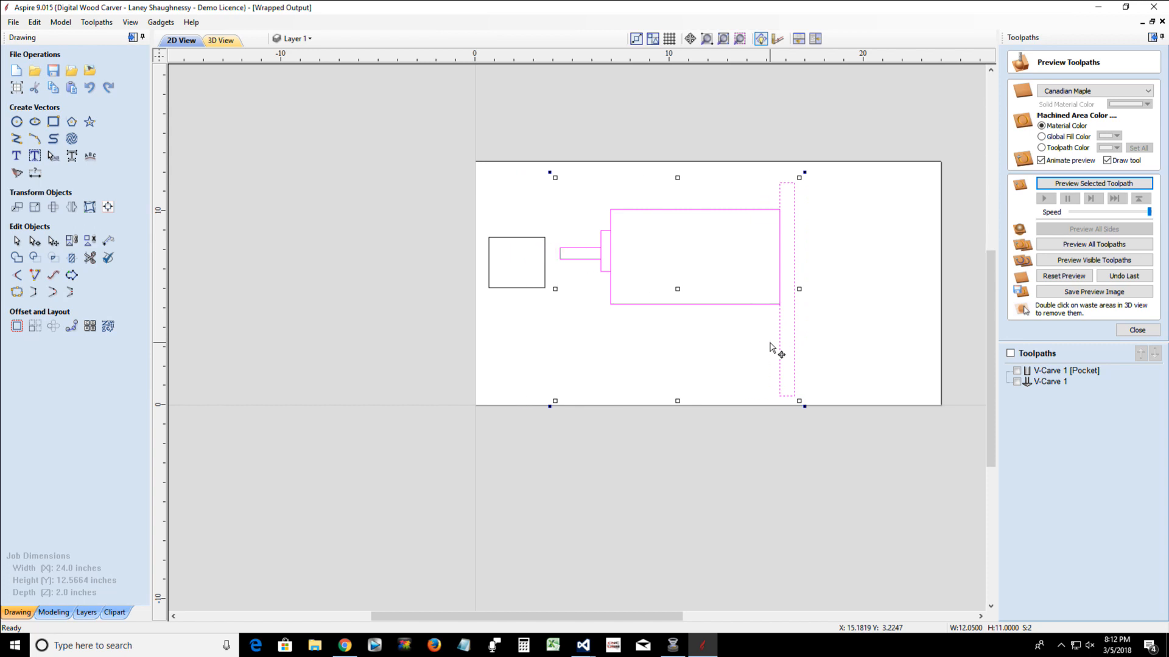
{"action": "key", "text": "Left"}
{"action": "key", "text": "Left"}
{"action": "key", "text": "Left"}
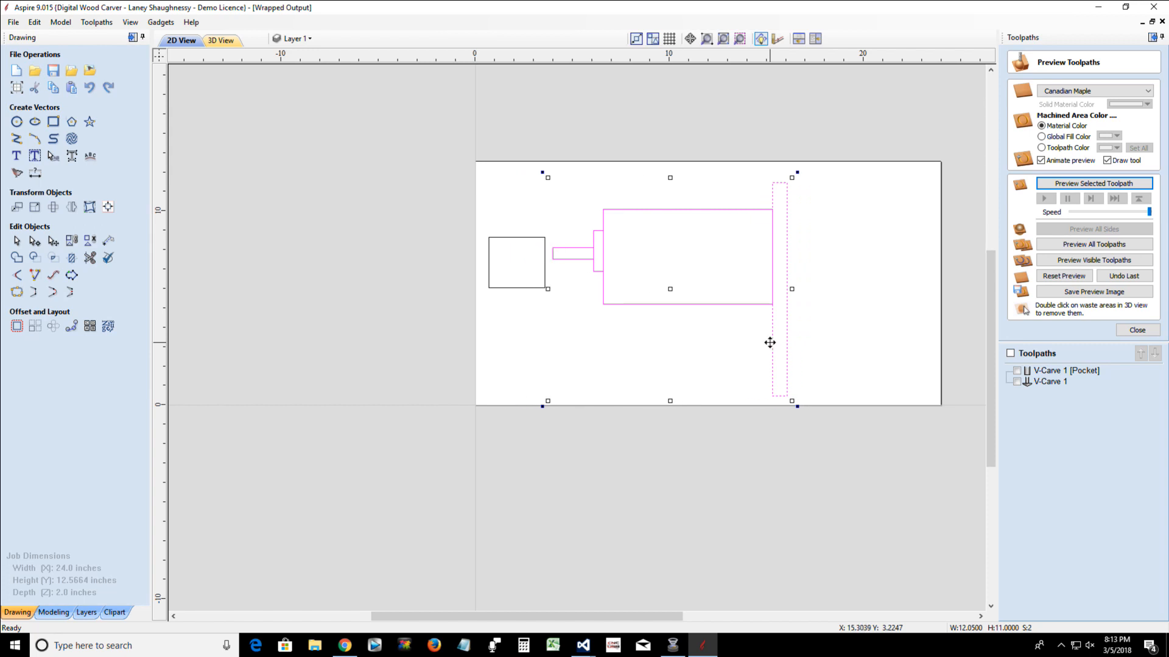
Rotate all five rectangles about their common centre in 90-degree increments until the stem points down at the block, and close the Rotate tool
{"action": "left_click_drag", "start_coordinate": [440, 126], "coordinate": [815, 292]}
{"action": "left_click_drag", "start_coordinate": [839, 356], "coordinate": [846, 478]}
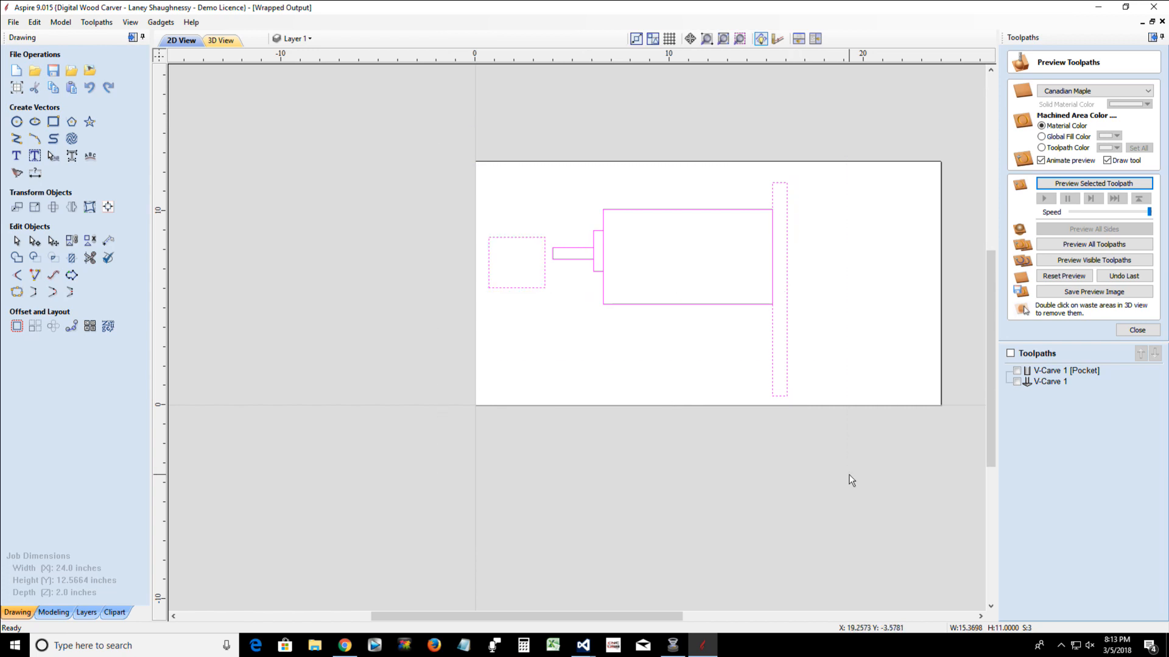
{"action": "left_click", "coordinate": [53, 207]}
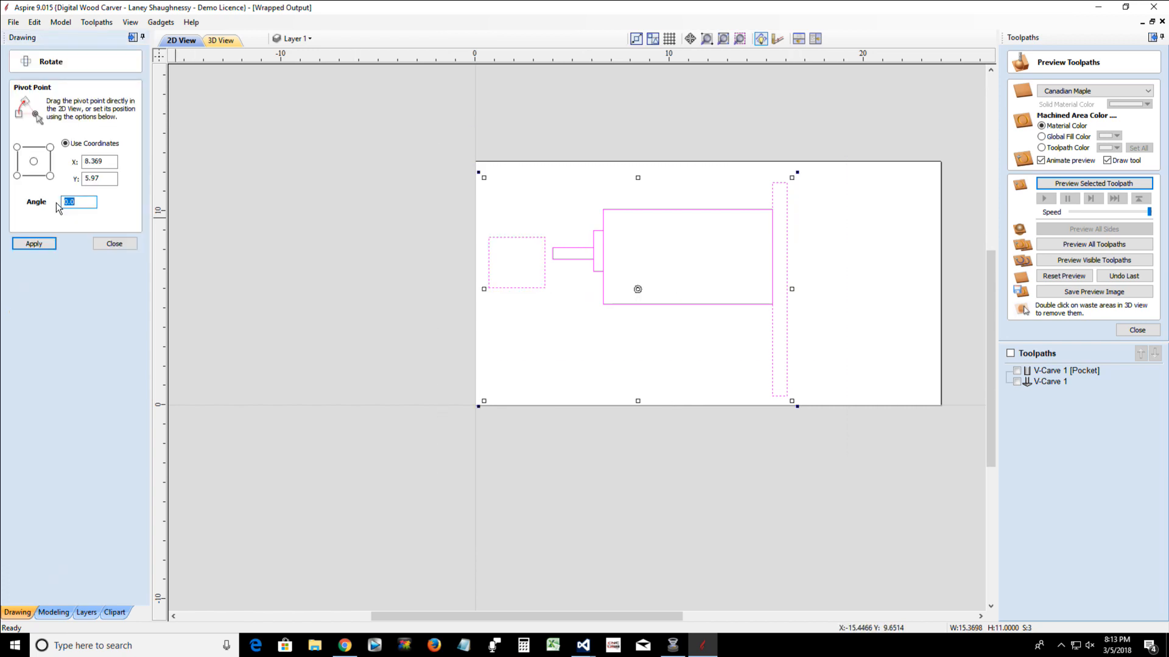
{"action": "left_click", "coordinate": [33, 161]}
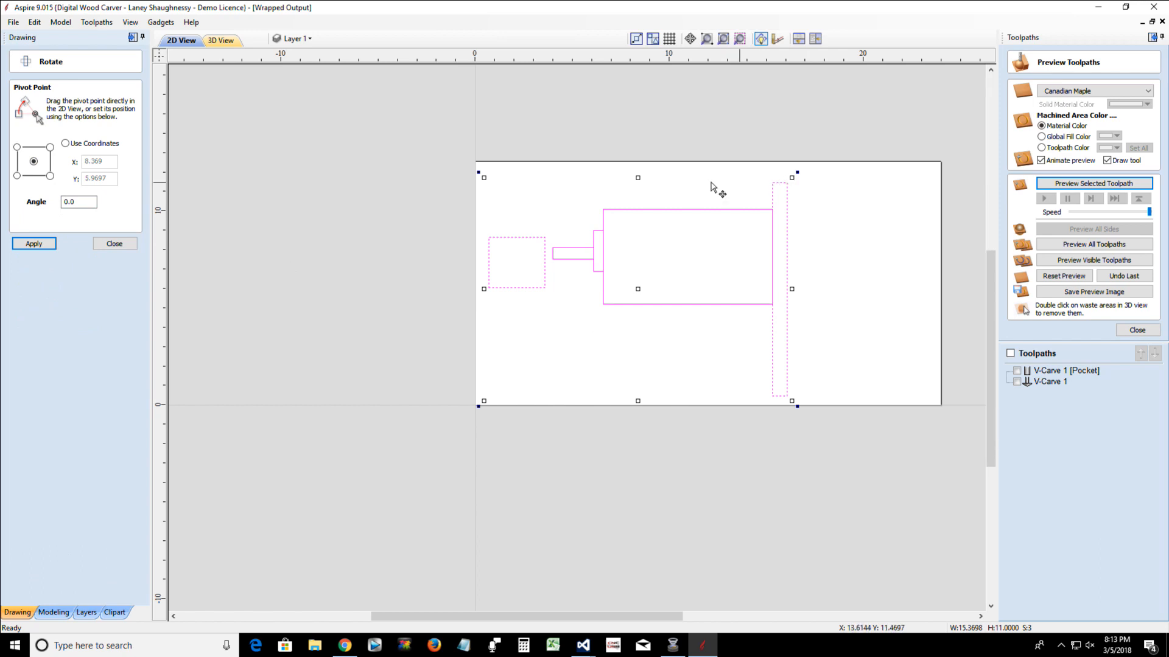
{"action": "left_click", "coordinate": [62, 202]}
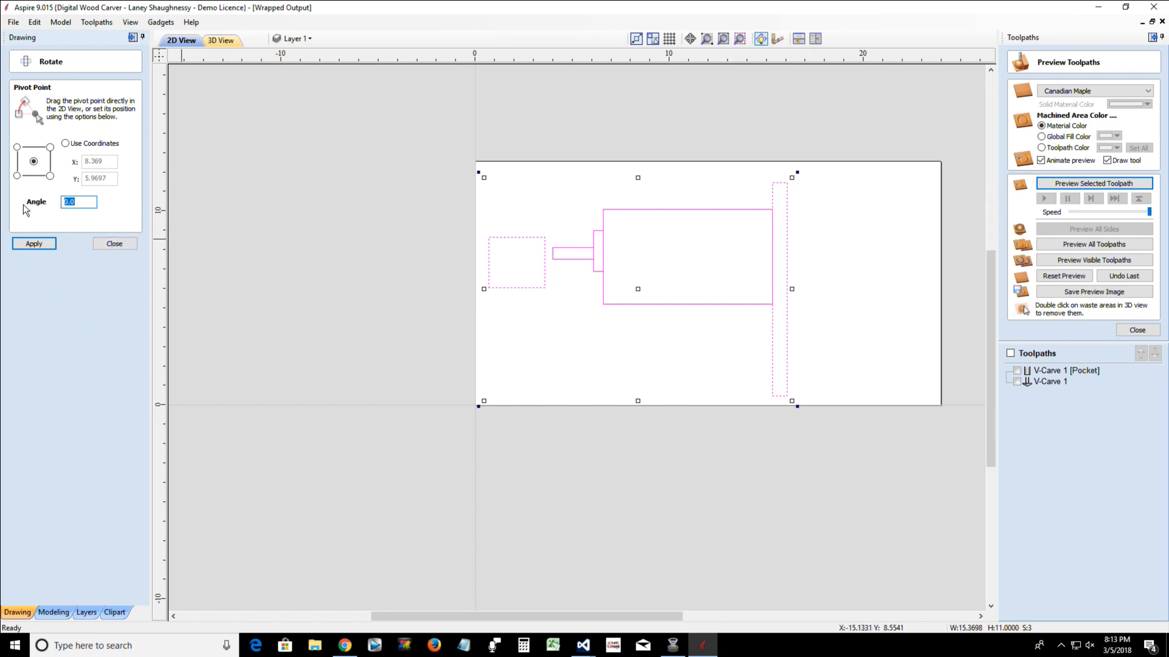
{"action": "key", "text": "Return"}
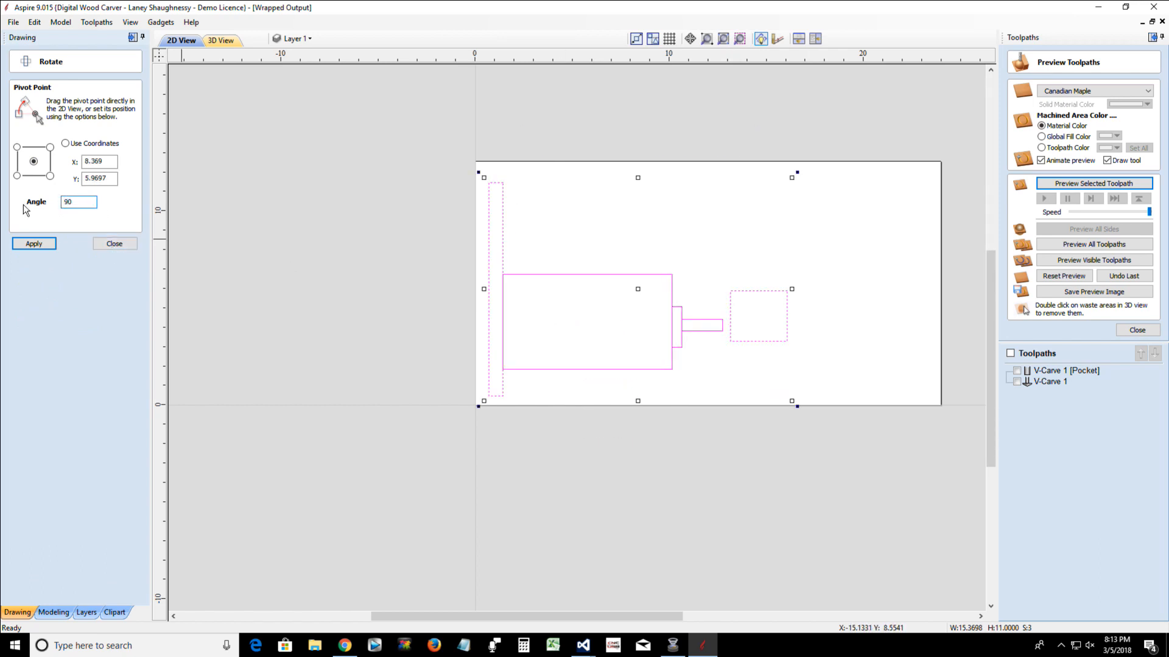
{"action": "key", "text": "Return"}
{"action": "key", "text": "Return"}
{"action": "key", "text": "Return"}
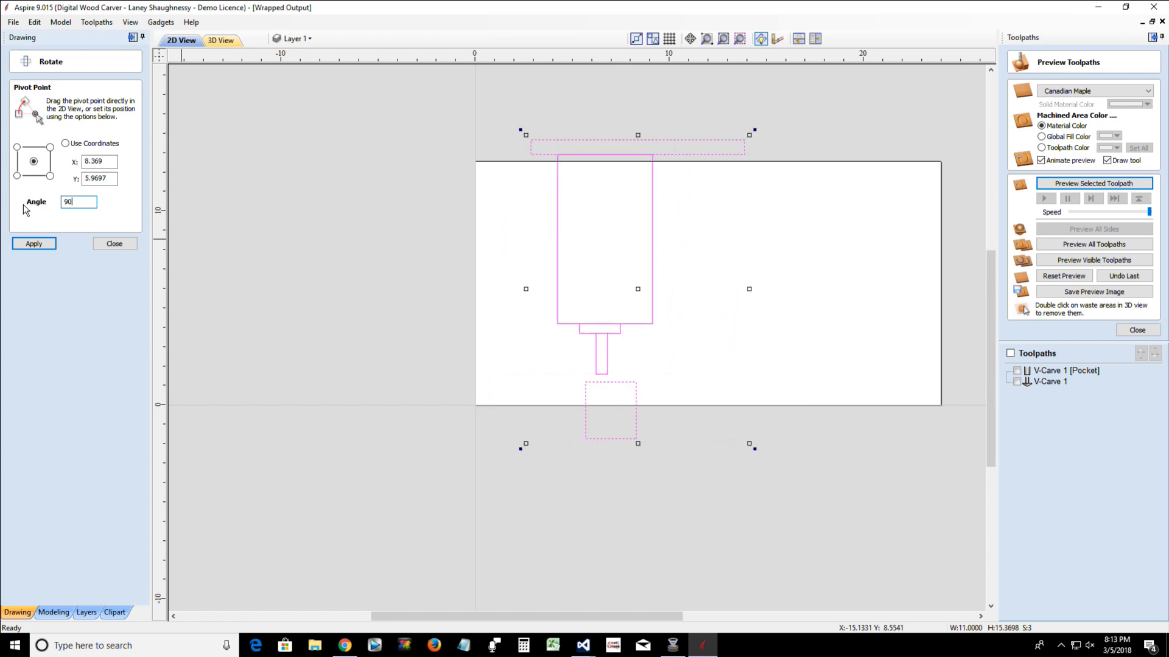
{"action": "left_click", "coordinate": [112, 244]}
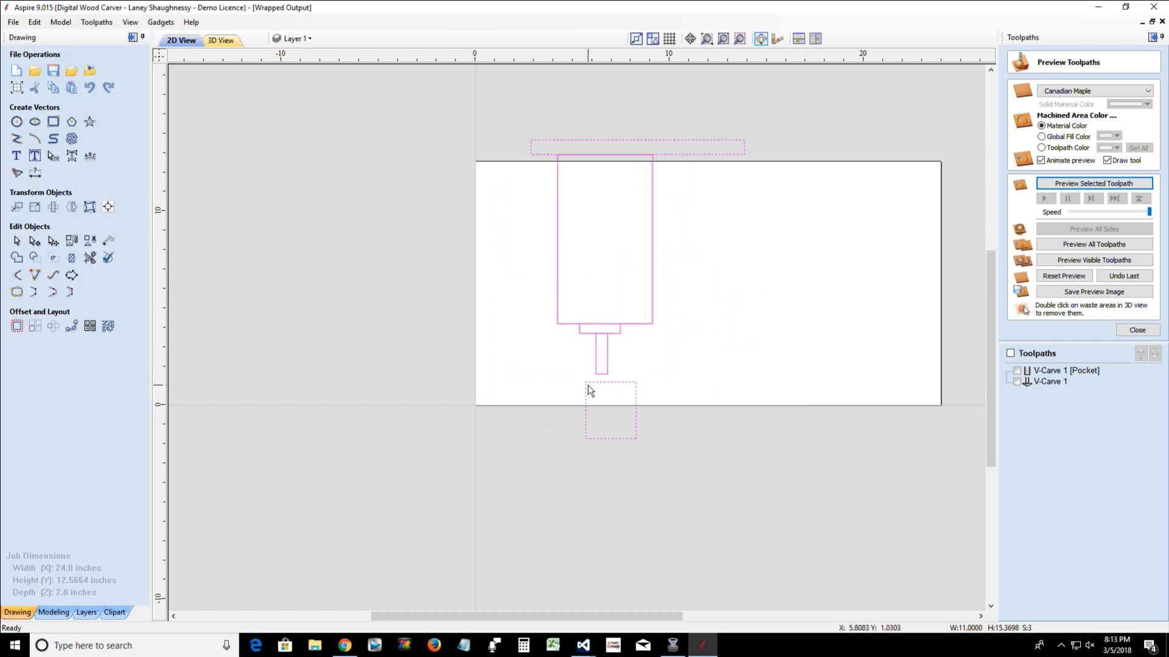
Select the long strip, large rectangle, collar and stem without the block, and nudge them repeatedly down into the block and back up clear of it
{"action": "left_click", "coordinate": [555, 391]}
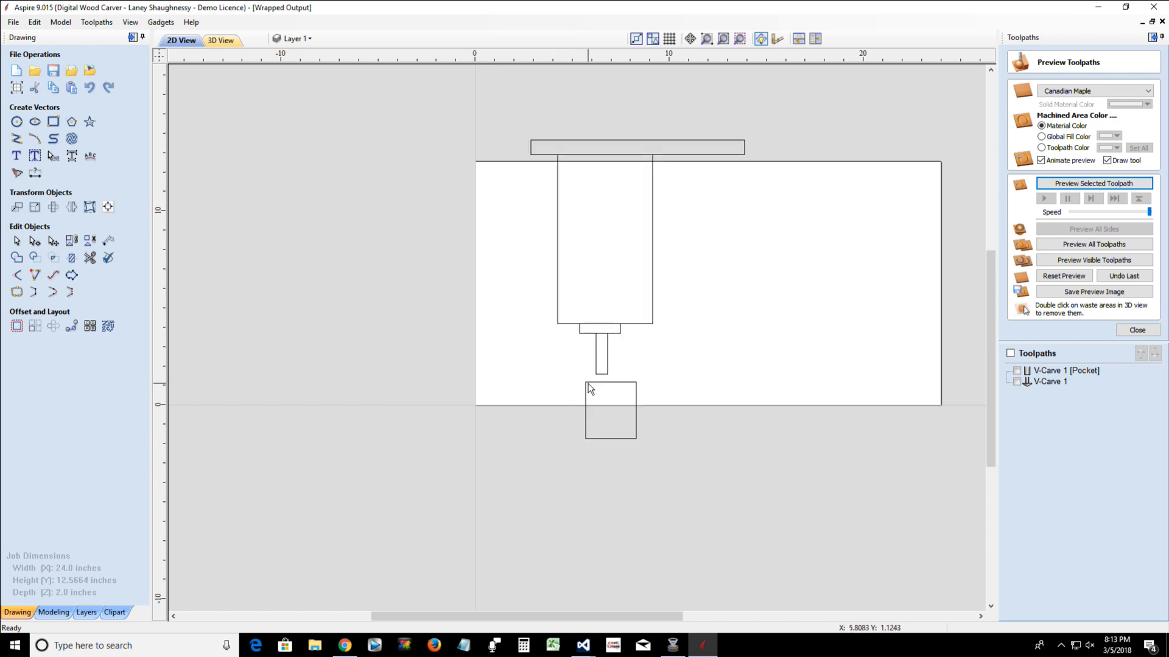
{"action": "left_click", "coordinate": [586, 382]}
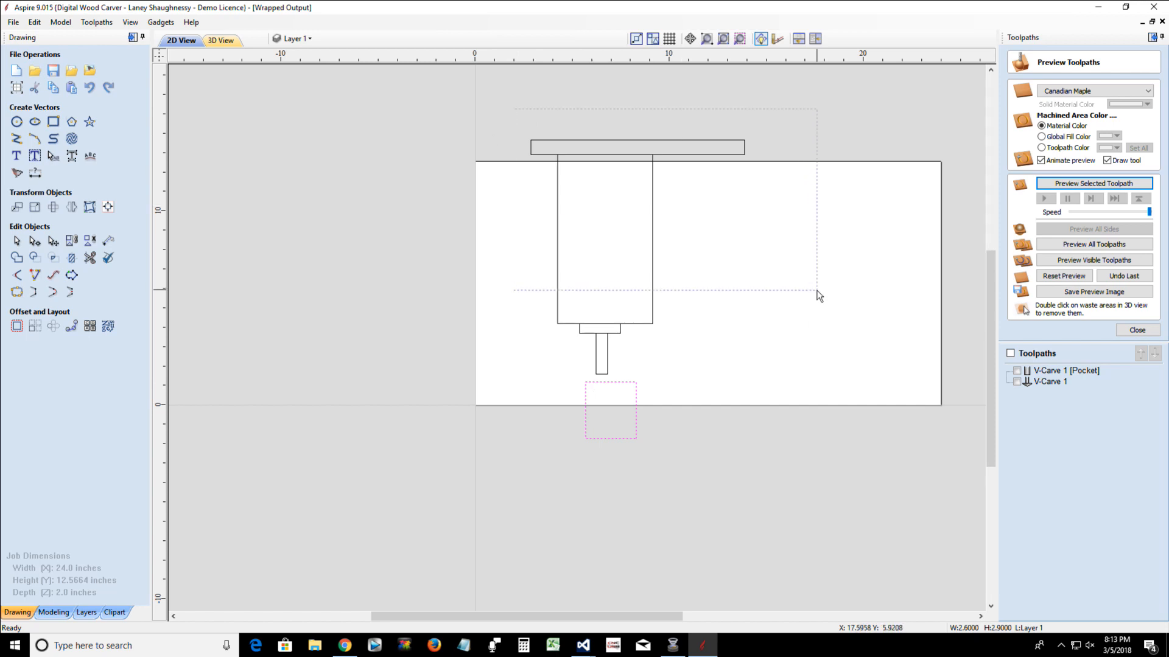
{"action": "left_click_drag", "start_coordinate": [808, 389], "coordinate": [808, 383]}
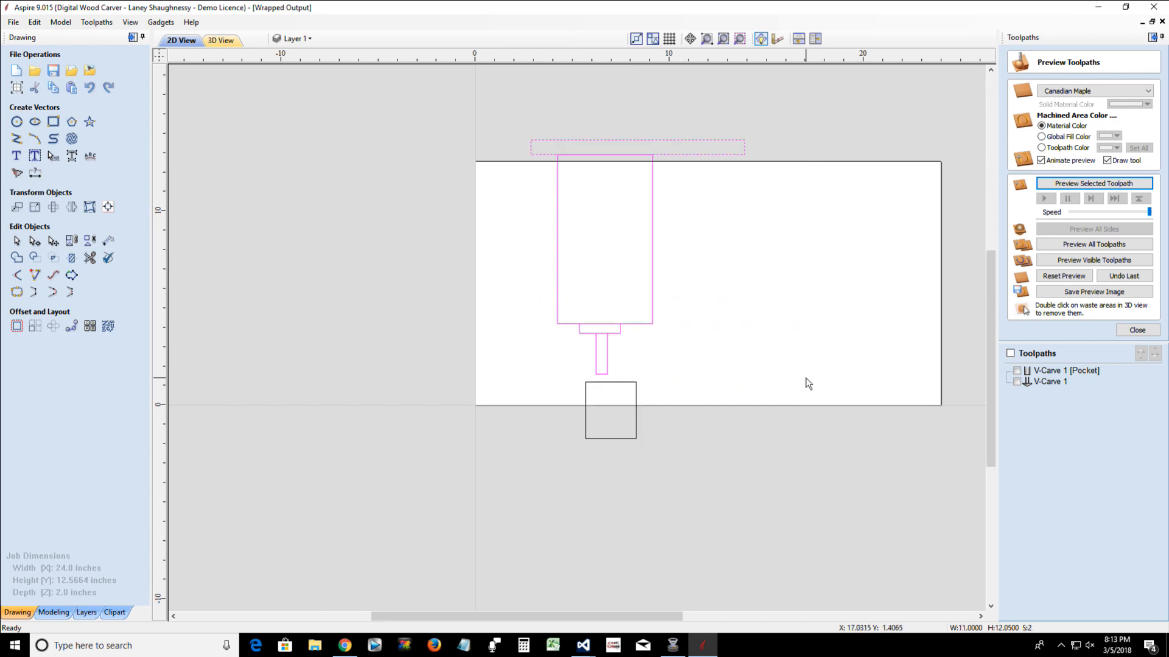
{"action": "key", "text": "Down"}
{"action": "key", "text": "Down"}
{"action": "key", "text": "Down"}
{"action": "key", "text": "Down"}
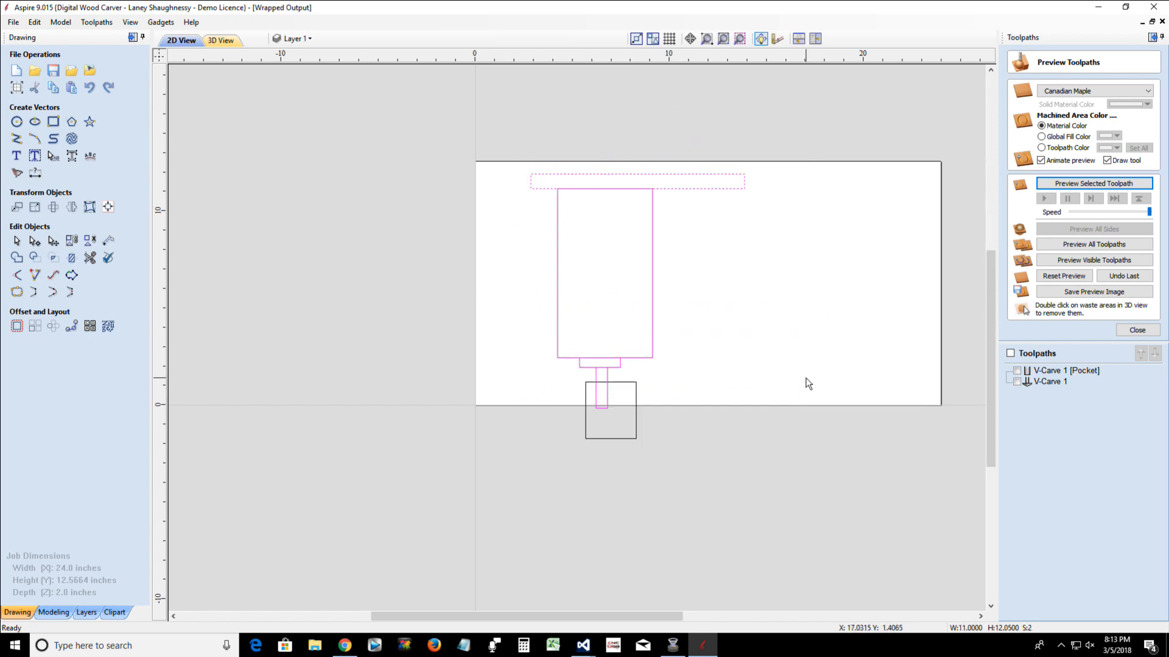
{"action": "key", "text": "Up"}
{"action": "key", "text": "Up"}
{"action": "key", "text": "Up"}
{"action": "key", "text": "Down"}
{"action": "key", "text": "Down"}
{"action": "key", "text": "Down"}
{"action": "key", "text": "Up"}
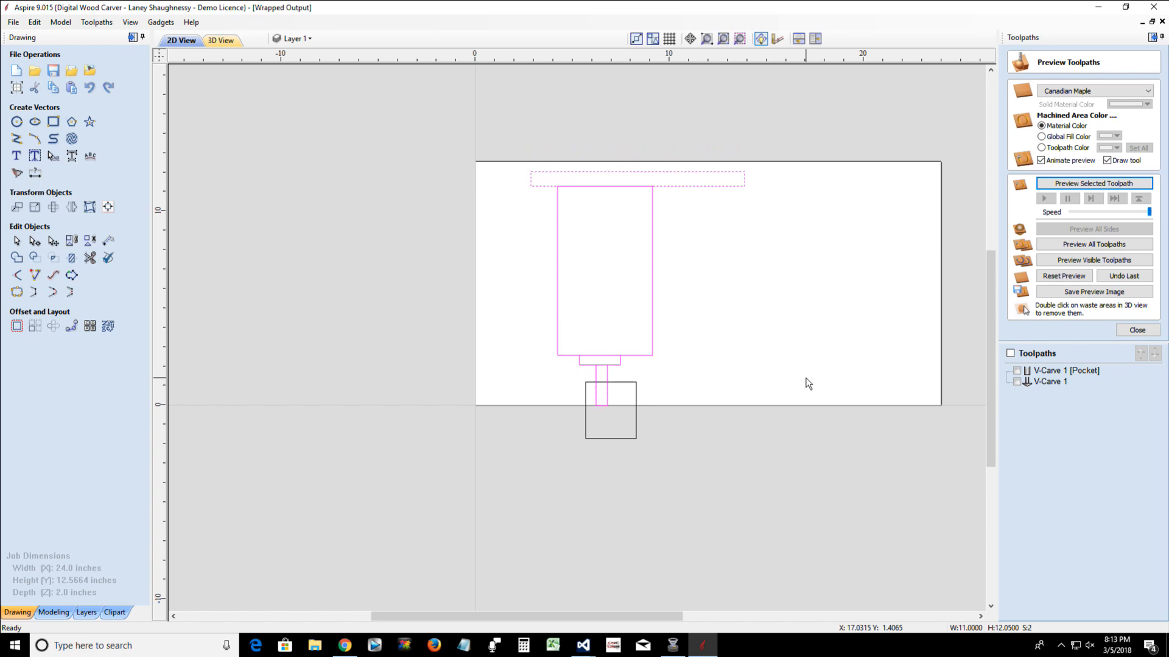
{"action": "key", "text": "Up"}
{"action": "key", "text": "Up"}
{"action": "key", "text": "Up"}
{"action": "key", "text": "Up"}
{"action": "key", "text": "Up"}
{"action": "key", "text": "Up"}
{"action": "key", "text": "Up"}
{"action": "key", "text": "Down"}
{"action": "key", "text": "Down"}
{"action": "key", "text": "Down"}
{"action": "key", "text": "Down"}
{"action": "key", "text": "Down"}
{"action": "key", "text": "Down"}
{"action": "key", "text": "Down"}
{"action": "key", "text": "Down"}
{"action": "key", "text": "Up"}
{"action": "key", "text": "Up"}
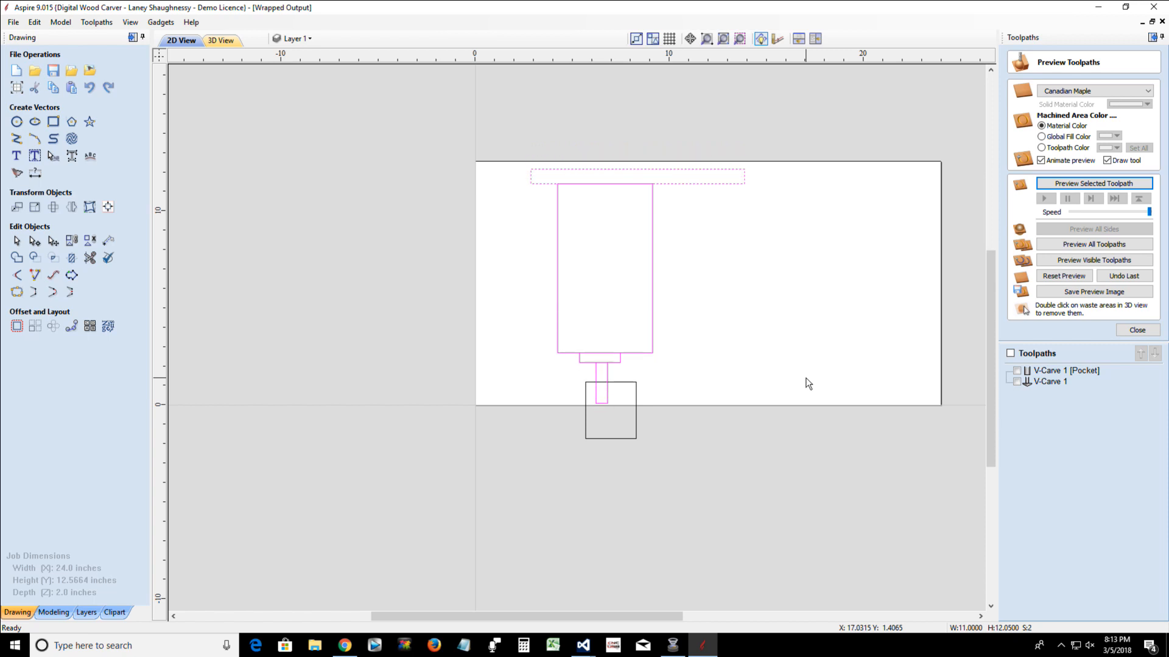
{"action": "key", "text": "Up"}
{"action": "key", "text": "Up"}
{"action": "key", "text": "Up"}
{"action": "key", "text": "Up"}
{"action": "key", "text": "Up"}
{"action": "key", "text": "Up"}
{"action": "key", "text": "Up"}
{"action": "key", "text": "Up"}
{"action": "key", "text": "Up"}
{"action": "key", "text": "Up"}
{"action": "key", "text": "Up"}
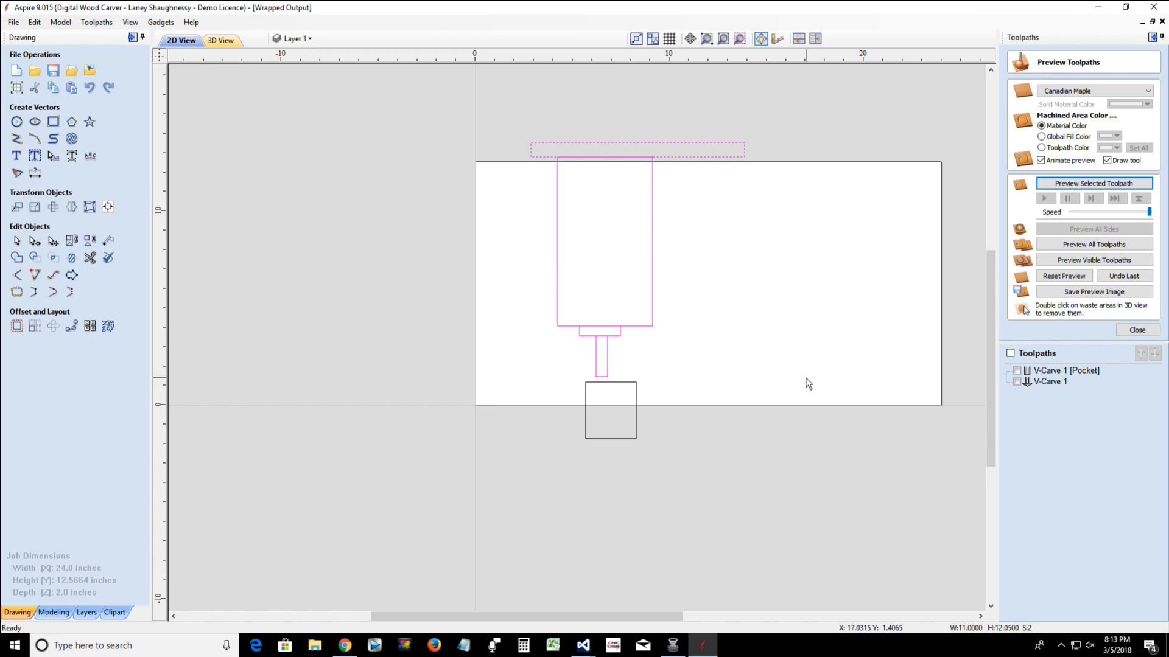
{"action": "key", "text": "Down"}
{"action": "key", "text": "Down"}
{"action": "key", "text": "Down"}
{"action": "key", "text": "Down"}
{"action": "key", "text": "Down"}
{"action": "key", "text": "Down"}
{"action": "key", "text": "Down"}
{"action": "key", "text": "Down"}
{"action": "key", "text": "Down"}
{"action": "key", "text": "Up"}
{"action": "key", "text": "Up"}
{"action": "key", "text": "Up"}
{"action": "key", "text": "Up"}
{"action": "key", "text": "Up"}
{"action": "key", "text": "Up"}
{"action": "key", "text": "Up"}
{"action": "key", "text": "Up"}
{"action": "key", "text": "Up"}
{"action": "key", "text": "Up"}
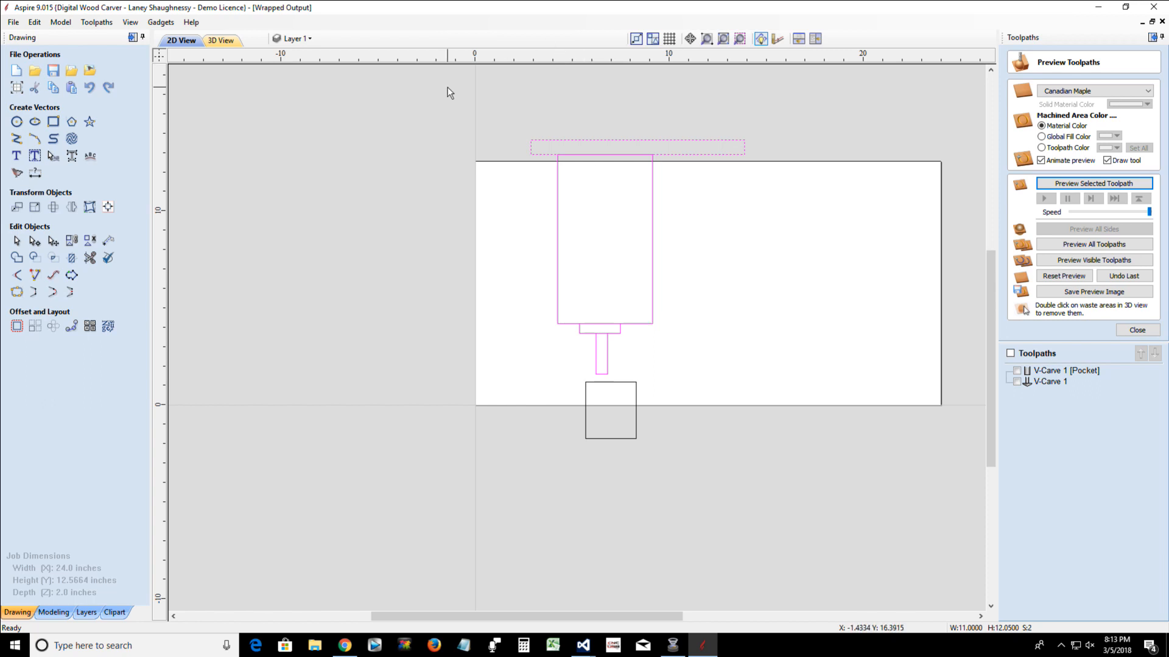
Rotate all five rectangles by -90 degrees about their common centre and close the Rotate tool
{"action": "left_click_drag", "start_coordinate": [447, 87], "coordinate": [825, 594]}
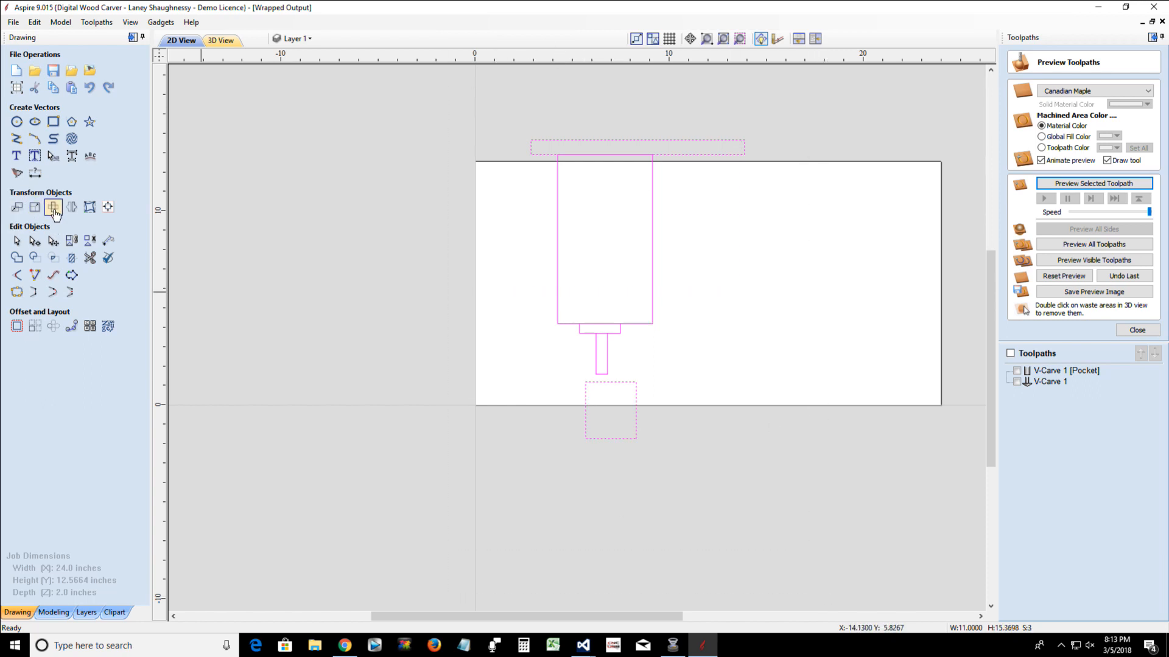
{"action": "left_click", "coordinate": [54, 208]}
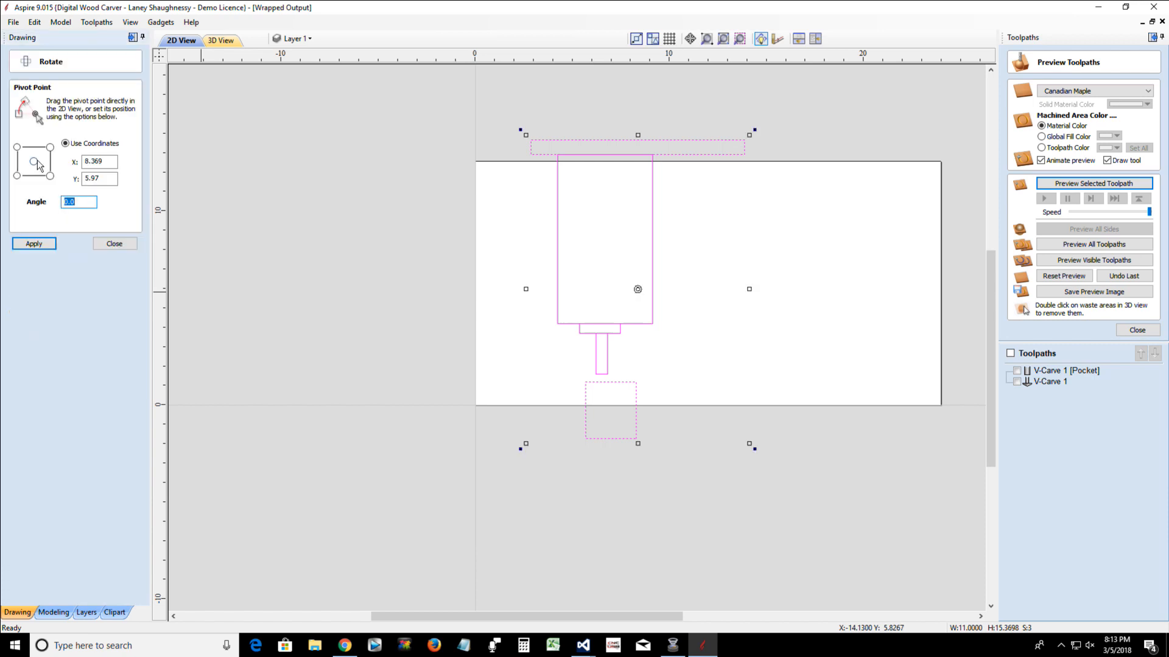
{"action": "left_click_drag", "start_coordinate": [79, 207], "coordinate": [48, 202]}
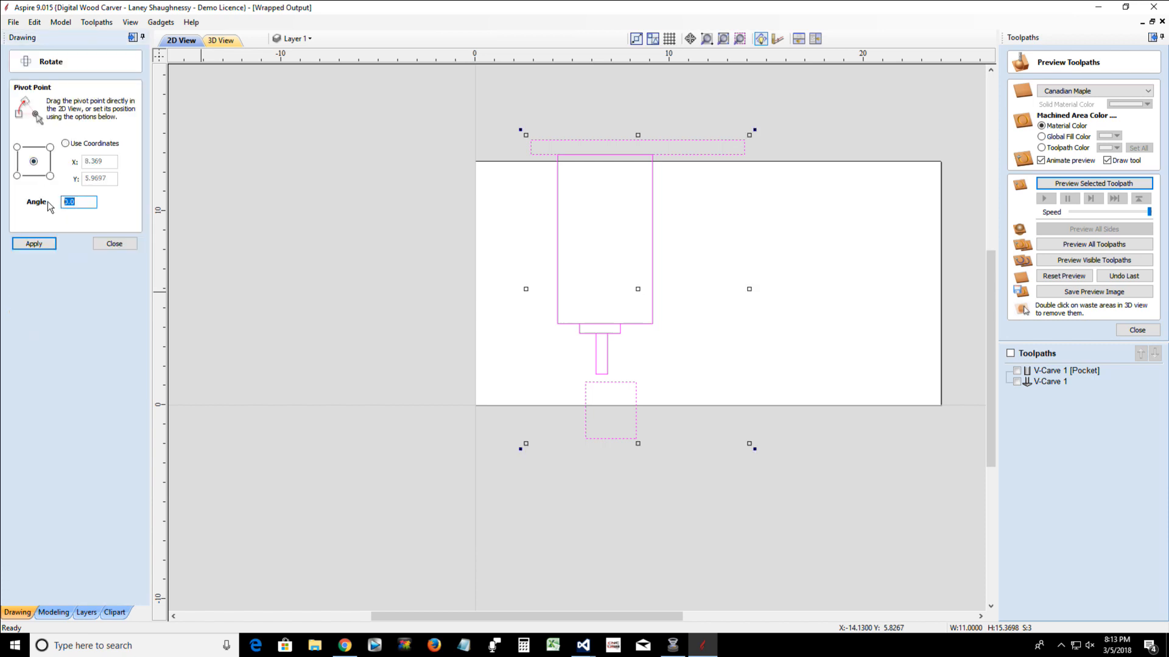
{"action": "key", "text": "Return"}
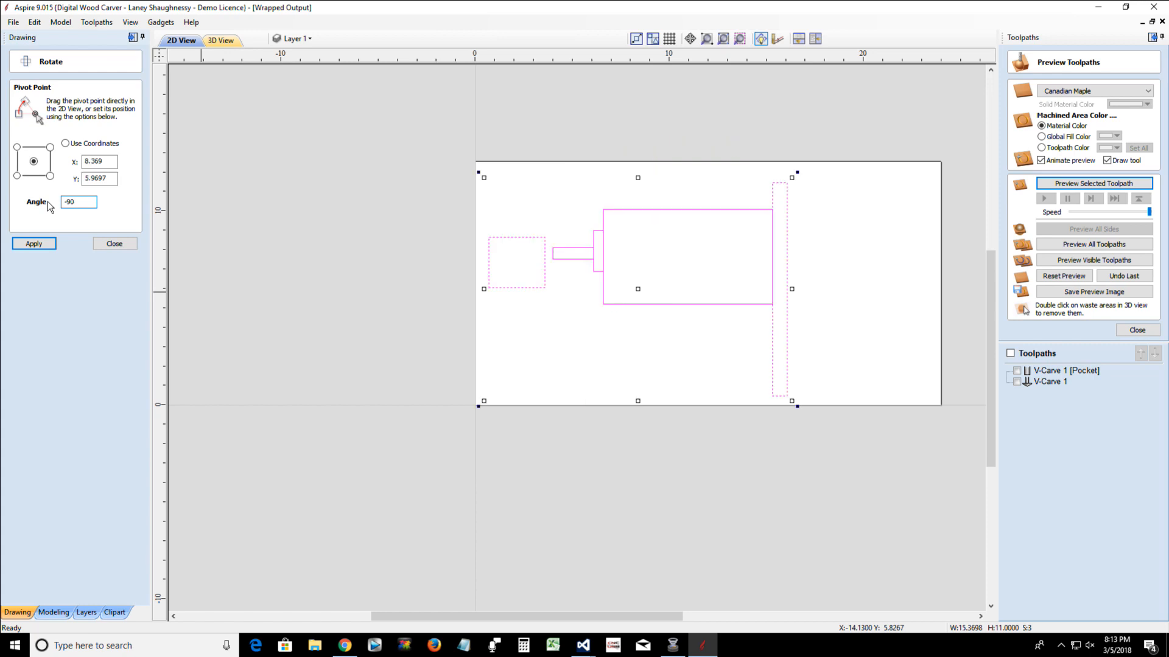
{"action": "left_click", "coordinate": [113, 244]}
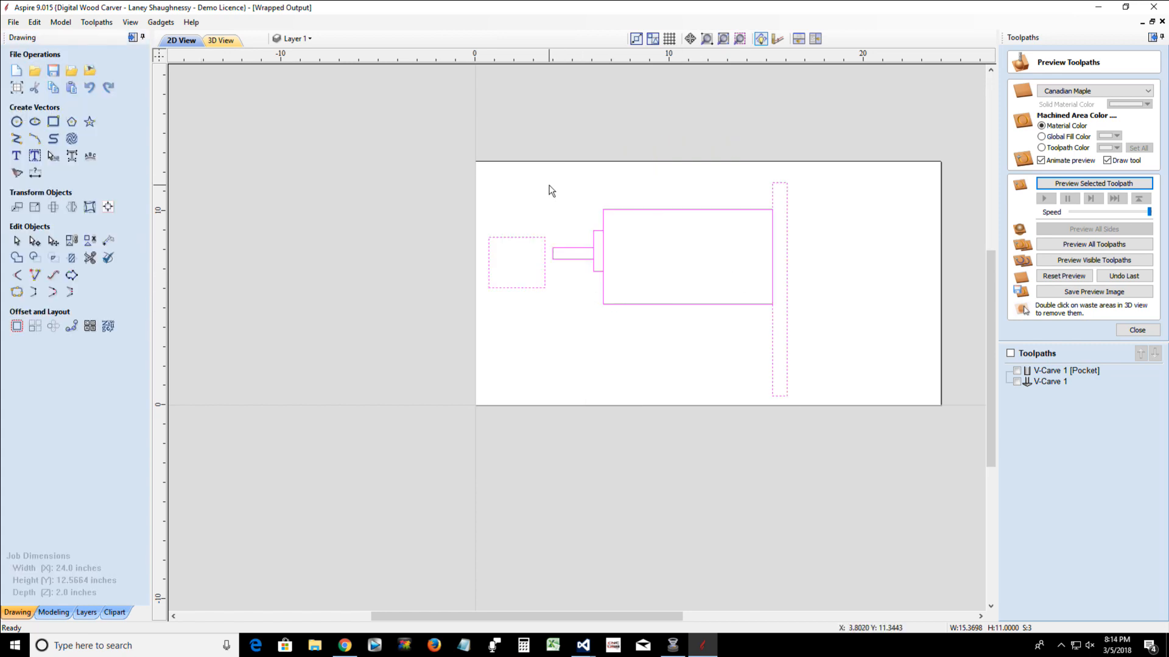
Select everything except the block and nudge it back and forth horizontally, leaving the stem's tip slightly inside the block
{"action": "left_click_drag", "start_coordinate": [542, 181], "coordinate": [883, 414]}
{"action": "key", "text": "Right"}
{"action": "key", "text": "Right"}
{"action": "key", "text": "Right"}
{"action": "key", "text": "Right"}
{"action": "key", "text": "Right"}
{"action": "key", "text": "Right"}
{"action": "key", "text": "Right"}
{"action": "key", "text": "Right"}
{"action": "key", "text": "Right"}
{"action": "key", "text": "Right"}
{"action": "key", "text": "Right"}
{"action": "key", "text": "Right"}
{"action": "key", "text": "Right"}
{"action": "key", "text": "Right"}
{"action": "key", "text": "Right"}
{"action": "key", "text": "Right"}
{"action": "key", "text": "Right"}
{"action": "key", "text": "Right"}
{"action": "key", "text": "Right"}
{"action": "key", "text": "Right"}
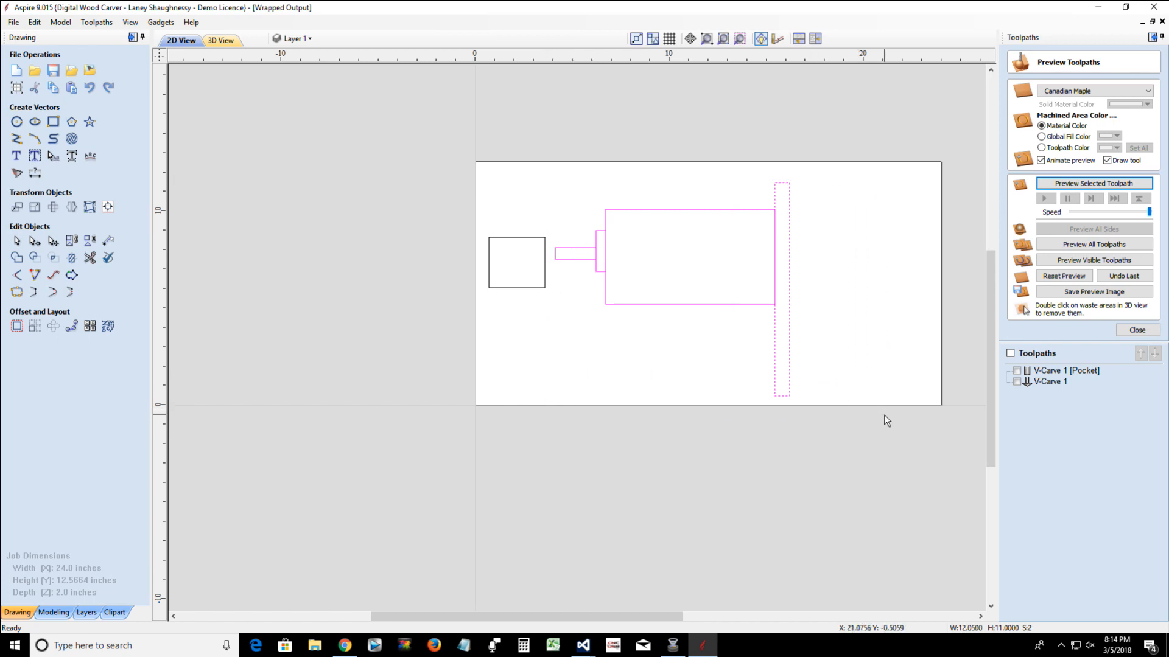
{"action": "key", "text": "Right"}
{"action": "key", "text": "Right"}
{"action": "key", "text": "Right"}
{"action": "key", "text": "Right"}
{"action": "key", "text": "Right"}
{"action": "key", "text": "Right"}
{"action": "key", "text": "Right"}
{"action": "key", "text": "Right"}
{"action": "key", "text": "Right"}
{"action": "key", "text": "Right"}
{"action": "key", "text": "Left"}
{"action": "key", "text": "Left"}
{"action": "key", "text": "Left"}
{"action": "key", "text": "Left"}
{"action": "key", "text": "Left"}
{"action": "key", "text": "Left"}
{"action": "key", "text": "Left"}
{"action": "key", "text": "Left"}
{"action": "key", "text": "Left"}
{"action": "key", "text": "Left"}
{"action": "key", "text": "Left"}
{"action": "key", "text": "Left"}
{"action": "key", "text": "Left"}
{"action": "key", "text": "Left"}
{"action": "key", "text": "Left"}
{"action": "key", "text": "Left"}
{"action": "key", "text": "Left"}
{"action": "key", "text": "Left"}
{"action": "key", "text": "Left"}
{"action": "key", "text": "Left"}
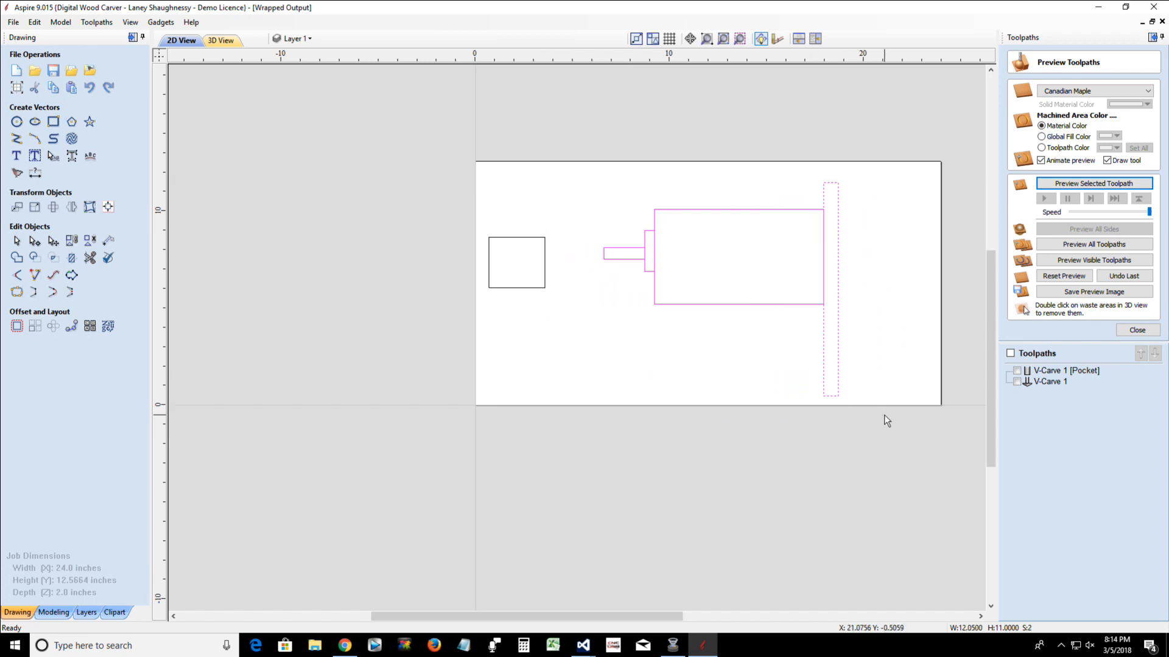
{"action": "key", "text": "Right"}
{"action": "key", "text": "Right"}
{"action": "key", "text": "Right"}
{"action": "key", "text": "Right"}
{"action": "key", "text": "Right"}
{"action": "key", "text": "Right"}
{"action": "key", "text": "Right"}
{"action": "key", "text": "Right"}
{"action": "key", "text": "Right"}
{"action": "key", "text": "Right"}
{"action": "key", "text": "Right"}
{"action": "key", "text": "Right"}
{"action": "key", "text": "Right"}
{"action": "key", "text": "Right"}
{"action": "key", "text": "Right"}
{"action": "key", "text": "Right"}
{"action": "key", "text": "Right"}
{"action": "key", "text": "Right"}
{"action": "key", "text": "Right"}
{"action": "key", "text": "Right"}
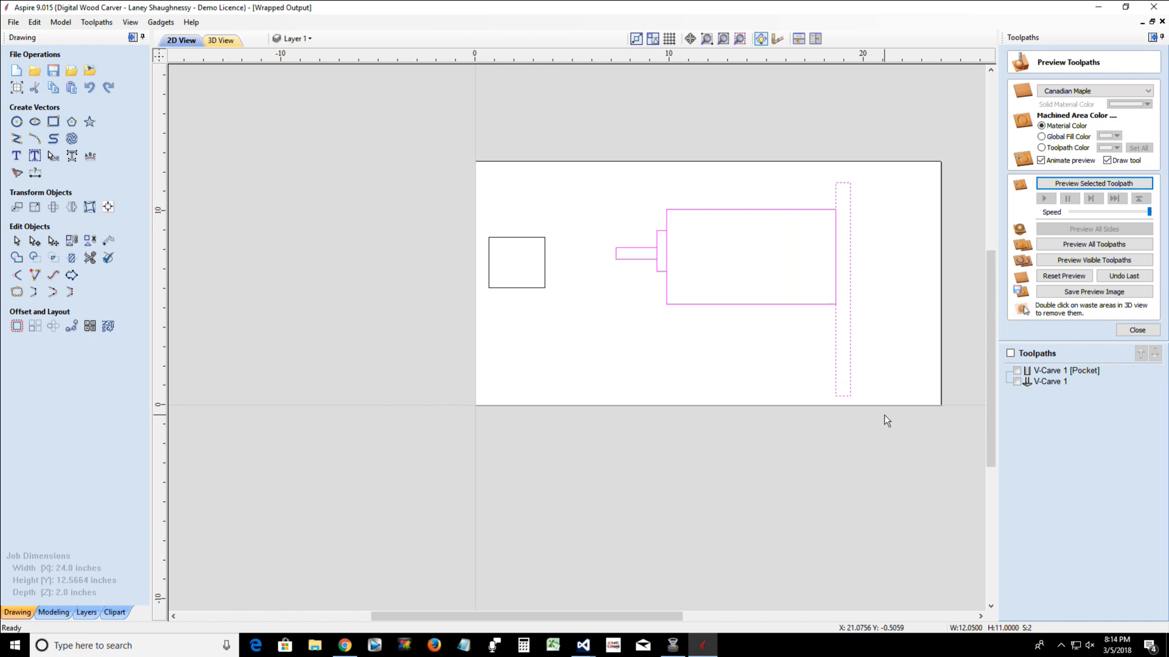
{"action": "key", "text": "Left"}
{"action": "key", "text": "Left"}
{"action": "key", "text": "Left"}
{"action": "key", "text": "Left"}
{"action": "key", "text": "Left"}
{"action": "key", "text": "Left"}
{"action": "key", "text": "Left"}
{"action": "key", "text": "Left"}
{"action": "key", "text": "Left"}
{"action": "key", "text": "Left"}
{"action": "key", "text": "Left"}
{"action": "key", "text": "Left"}
{"action": "key", "text": "Left"}
{"action": "key", "text": "Left"}
{"action": "key", "text": "Left"}
{"action": "key", "text": "Left"}
{"action": "key", "text": "Left"}
{"action": "key", "text": "Left"}
{"action": "key", "text": "Left"}
{"action": "key", "text": "Left"}
{"action": "key", "text": "Left"}
{"action": "key", "text": "Left"}
{"action": "key", "text": "Left"}
{"action": "key", "text": "Left"}
{"action": "key", "text": "Left"}
{"action": "key", "text": "Left"}
{"action": "key", "text": "Left"}
{"action": "key", "text": "Left"}
{"action": "key", "text": "Left"}
{"action": "key", "text": "Left"}
{"action": "key", "text": "Left"}
{"action": "key", "text": "Left"}
{"action": "key", "text": "Left"}
{"action": "key", "text": "Left"}
{"action": "key", "text": "Left"}
{"action": "key", "text": "Left"}
{"action": "key", "text": "Left"}
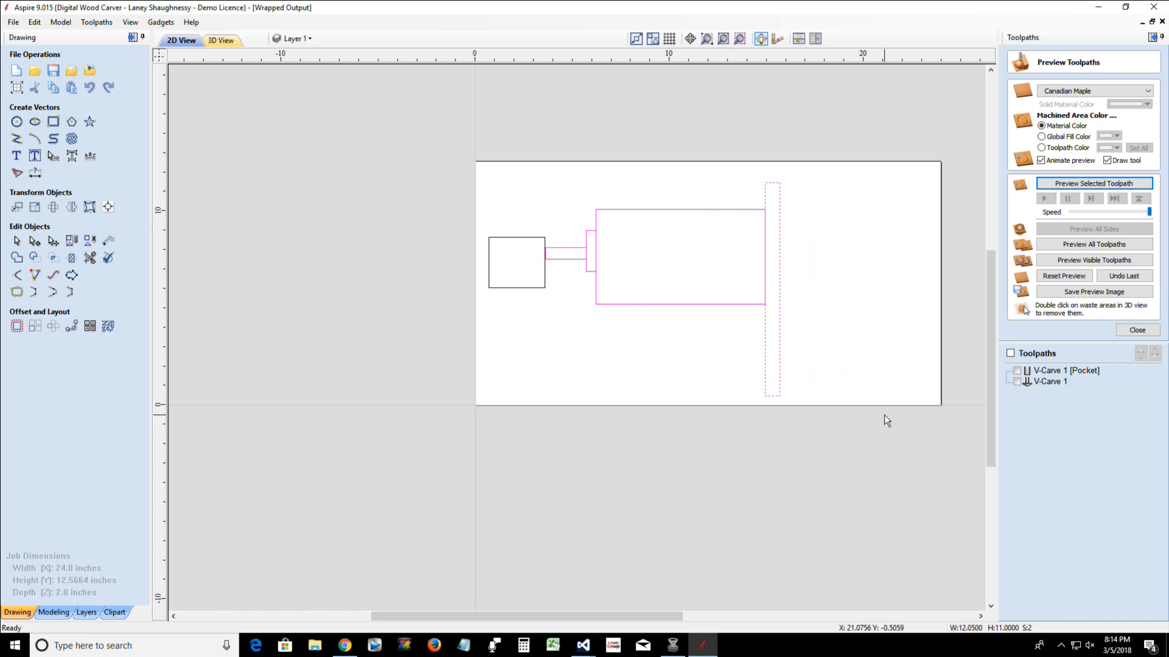
{"action": "key", "text": "Right"}
{"action": "key", "text": "Right"}
{"action": "key", "text": "Right"}
{"action": "key", "text": "Right"}
{"action": "key", "text": "Right"}
{"action": "key", "text": "Right"}
{"action": "key", "text": "Right"}
{"action": "key", "text": "Right"}
{"action": "key", "text": "Right"}
{"action": "key", "text": "Right"}
{"action": "key", "text": "Right"}
{"action": "key", "text": "Right"}
{"action": "key", "text": "Right"}
{"action": "key", "text": "Right"}
{"action": "key", "text": "Right"}
{"action": "key", "text": "Right"}
{"action": "key", "text": "Right"}
{"action": "key", "text": "Right"}
{"action": "key", "text": "Right"}
{"action": "key", "text": "Right"}
{"action": "key", "text": "Left"}
{"action": "key", "text": "Left"}
{"action": "key", "text": "Left"}
{"action": "key", "text": "Left"}
{"action": "key", "text": "Left"}
{"action": "key", "text": "Left"}
{"action": "key", "text": "Left"}
{"action": "key", "text": "Left"}
{"action": "key", "text": "Left"}
{"action": "key", "text": "Left"}
{"action": "key", "text": "Left"}
{"action": "key", "text": "Left"}
{"action": "key", "text": "Left"}
{"action": "key", "text": "Left"}
{"action": "key", "text": "Left"}
{"action": "key", "text": "Left"}
{"action": "key", "text": "Left"}
{"action": "key", "text": "Left"}
{"action": "key", "text": "Left"}
{"action": "key", "text": "Left"}
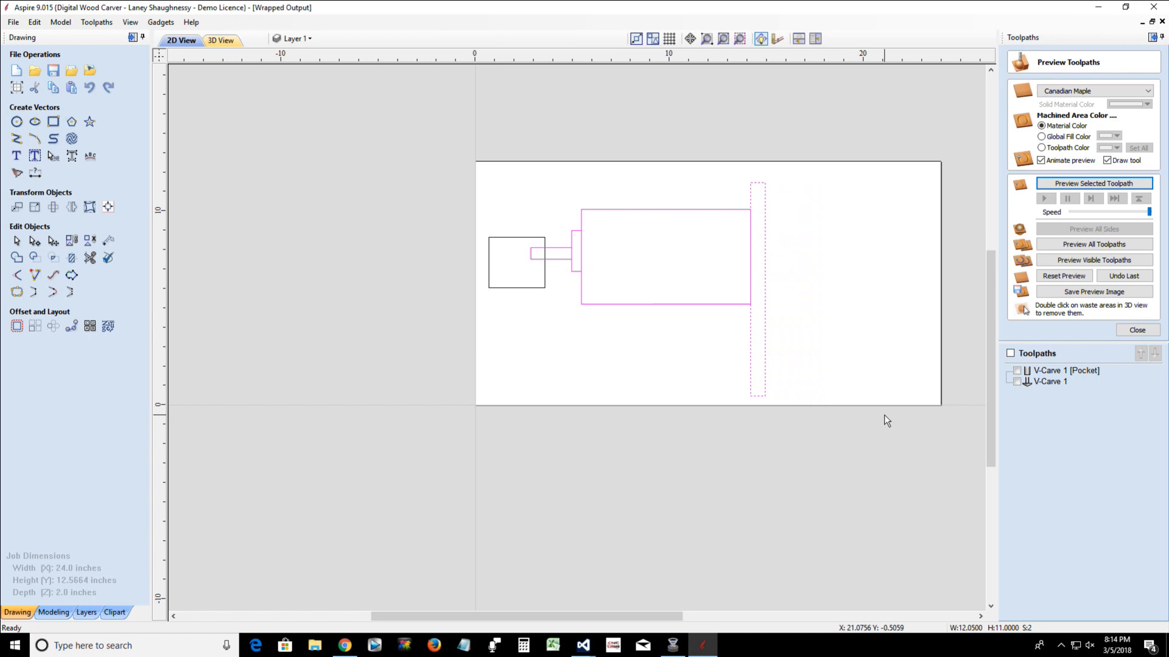
{"action": "key", "text": "Right"}
{"action": "key", "text": "Right"}
{"action": "key", "text": "Right"}
{"action": "key", "text": "Right"}
{"action": "key", "text": "Right"}
{"action": "key", "text": "Right"}
{"action": "key", "text": "Right"}
{"action": "key", "text": "Right"}
{"action": "key", "text": "Right"}
{"action": "key", "text": "Right"}
{"action": "key", "text": "Right"}
{"action": "key", "text": "Right"}
{"action": "key", "text": "Right"}
{"action": "key", "text": "Right"}
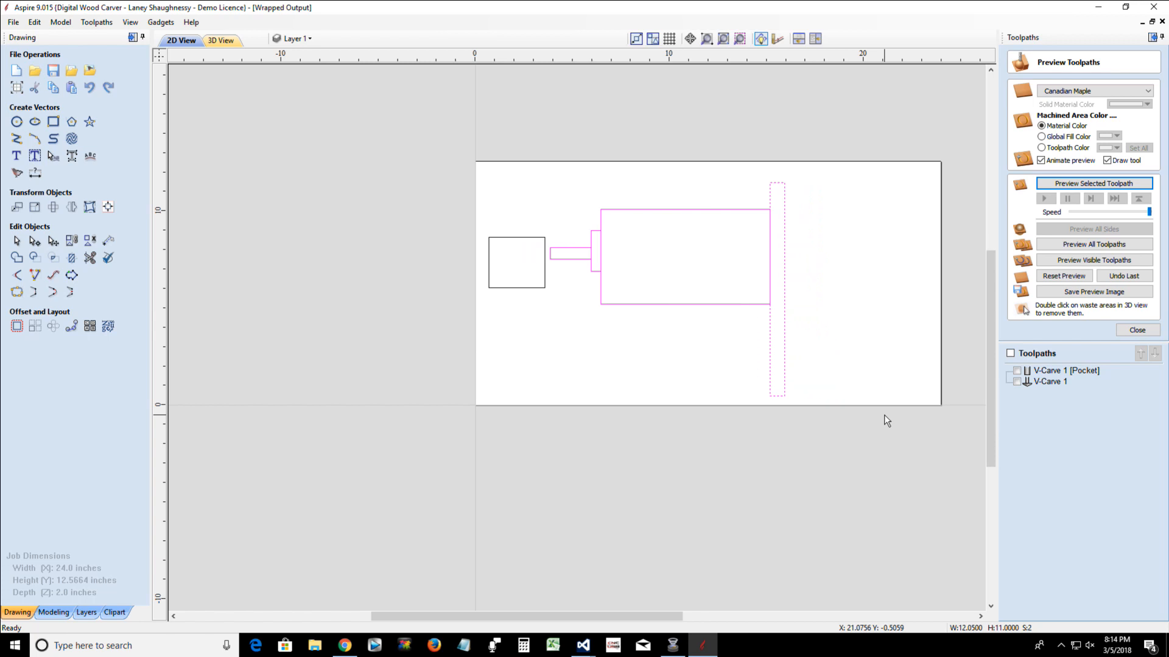
{"action": "key", "text": "Left"}
{"action": "key", "text": "Left"}
{"action": "key", "text": "Left"}
{"action": "key", "text": "Left"}
{"action": "key", "text": "Left"}
{"action": "key", "text": "Left"}
{"action": "key", "text": "Left"}
{"action": "key", "text": "Left"}
{"action": "key", "text": "Left"}
{"action": "key", "text": "Left"}
{"action": "key", "text": "Left"}
{"action": "key", "text": "Left"}
{"action": "key", "text": "Left"}
{"action": "key", "text": "Left"}
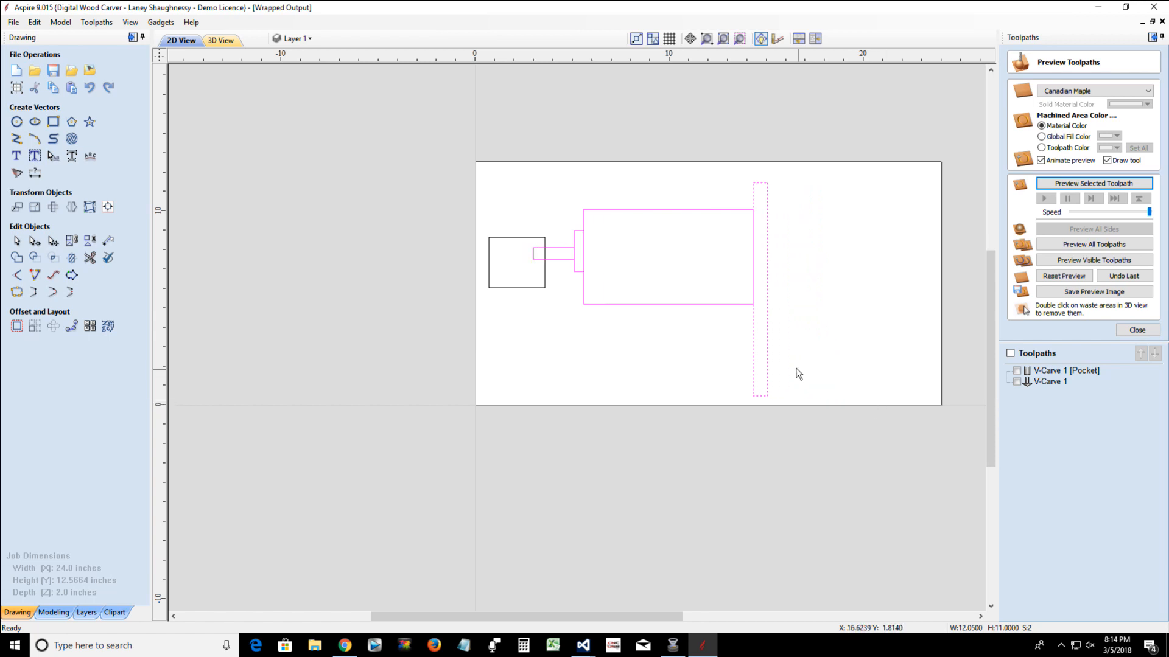
Remove the tall strip from the selection and nudge the rest up and down along it, leaving the stem level with the block's middle
{"action": "left_click", "coordinate": [754, 352]}
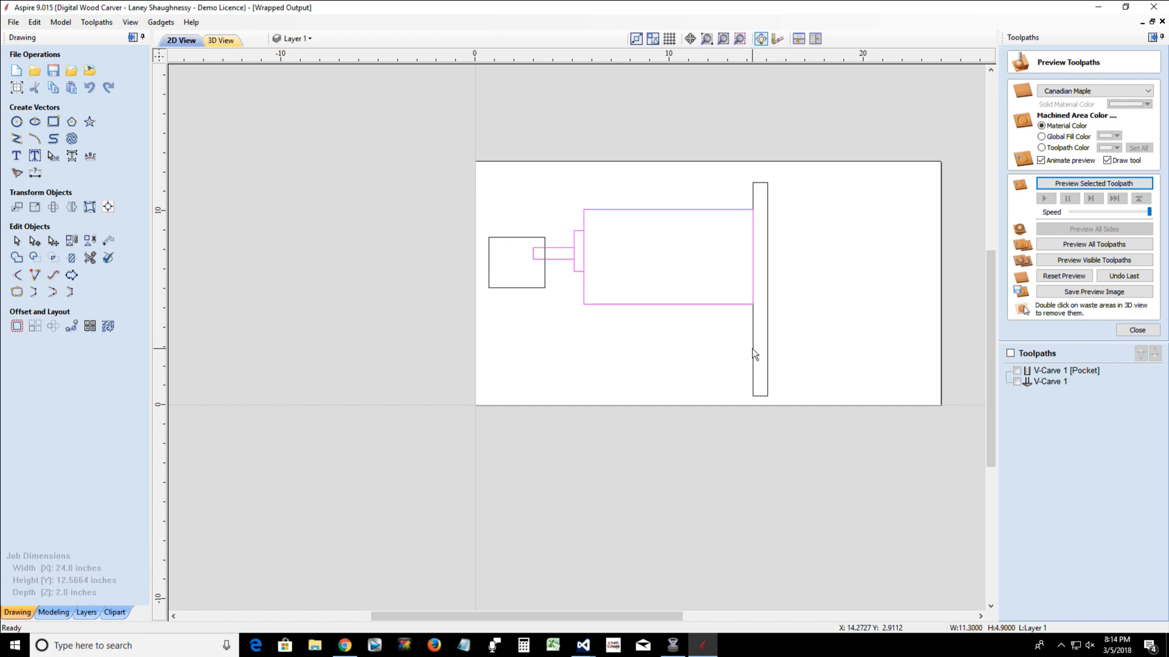
{"action": "key", "text": "Down"}
{"action": "key", "text": "Down"}
{"action": "key", "text": "Down"}
{"action": "key", "text": "Down"}
{"action": "key", "text": "Down"}
{"action": "key", "text": "Down"}
{"action": "key", "text": "Down"}
{"action": "key", "text": "Down"}
{"action": "key", "text": "Down"}
{"action": "key", "text": "Down"}
{"action": "key", "text": "Down"}
{"action": "key", "text": "Down"}
{"action": "key", "text": "Down"}
{"action": "key", "text": "Down"}
{"action": "key", "text": "Down"}
{"action": "key", "text": "Up"}
{"action": "key", "text": "Up"}
{"action": "key", "text": "Up"}
{"action": "key", "text": "Up"}
{"action": "key", "text": "Up"}
{"action": "key", "text": "Up"}
{"action": "key", "text": "Up"}
{"action": "key", "text": "Up"}
{"action": "key", "text": "Up"}
{"action": "key", "text": "Up"}
{"action": "key", "text": "Up"}
{"action": "key", "text": "Up"}
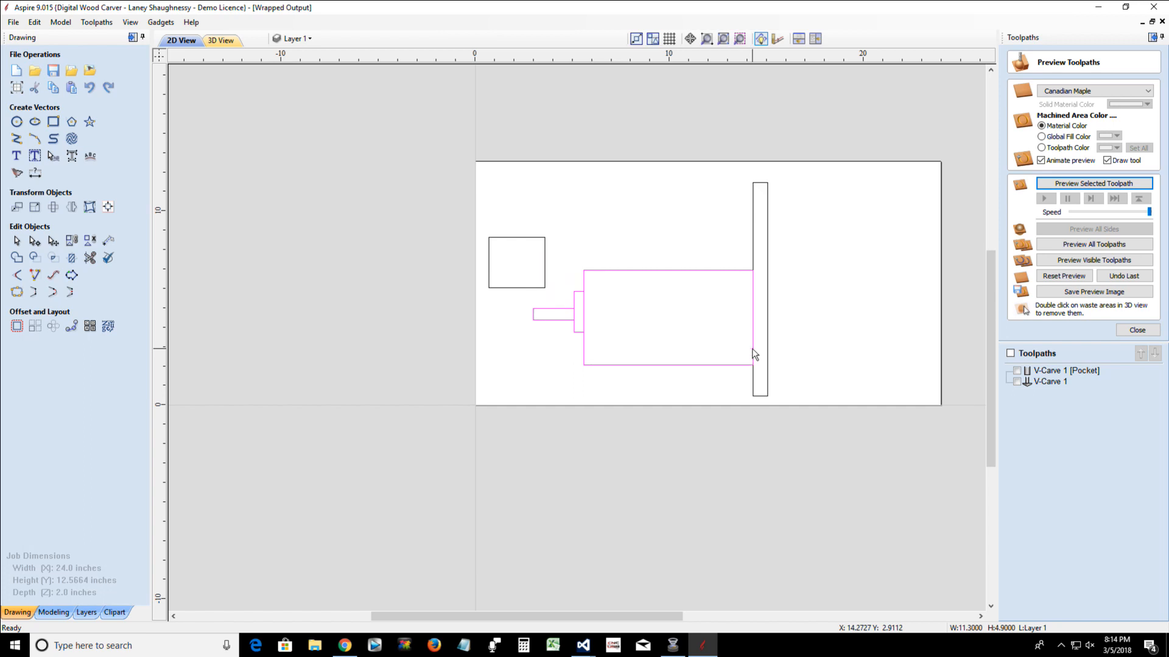
{"action": "key", "text": "Down"}
{"action": "key", "text": "Down"}
{"action": "key", "text": "Down"}
{"action": "key", "text": "Down"}
{"action": "key", "text": "Down"}
{"action": "key", "text": "Down"}
{"action": "key", "text": "Down"}
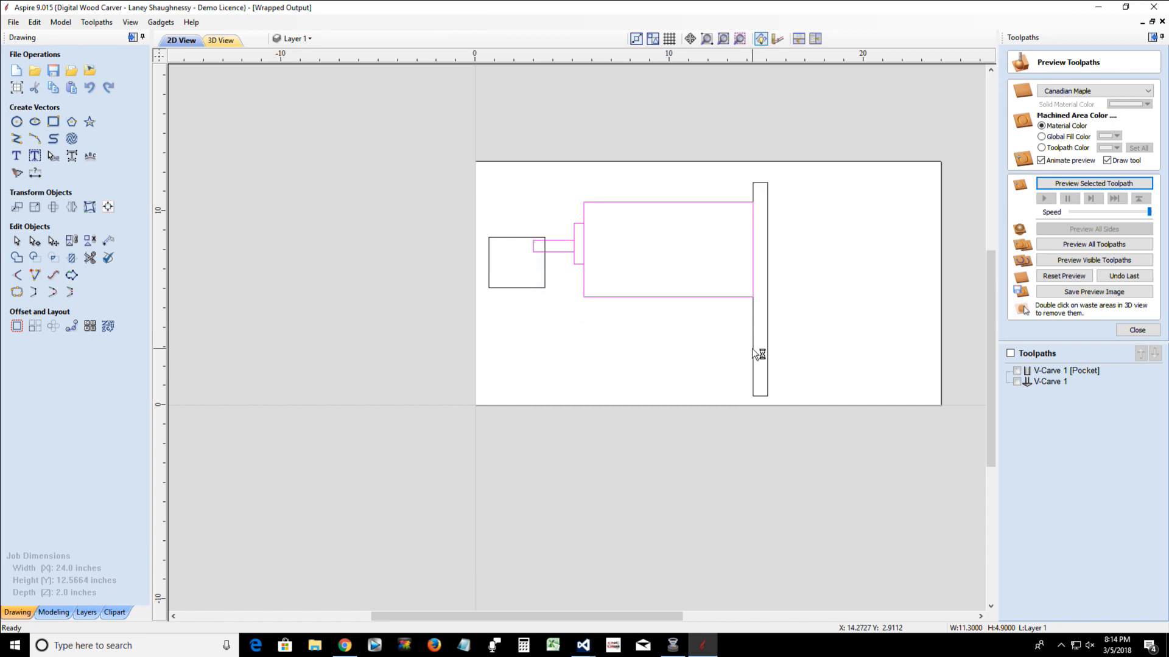
{"action": "key", "text": "Up"}
{"action": "key", "text": "Up"}
{"action": "key", "text": "Up"}
{"action": "key", "text": "Up"}
{"action": "key", "text": "Up"}
{"action": "key", "text": "Up"}
{"action": "key", "text": "Up"}
{"action": "key", "text": "Up"}
{"action": "key", "text": "Up"}
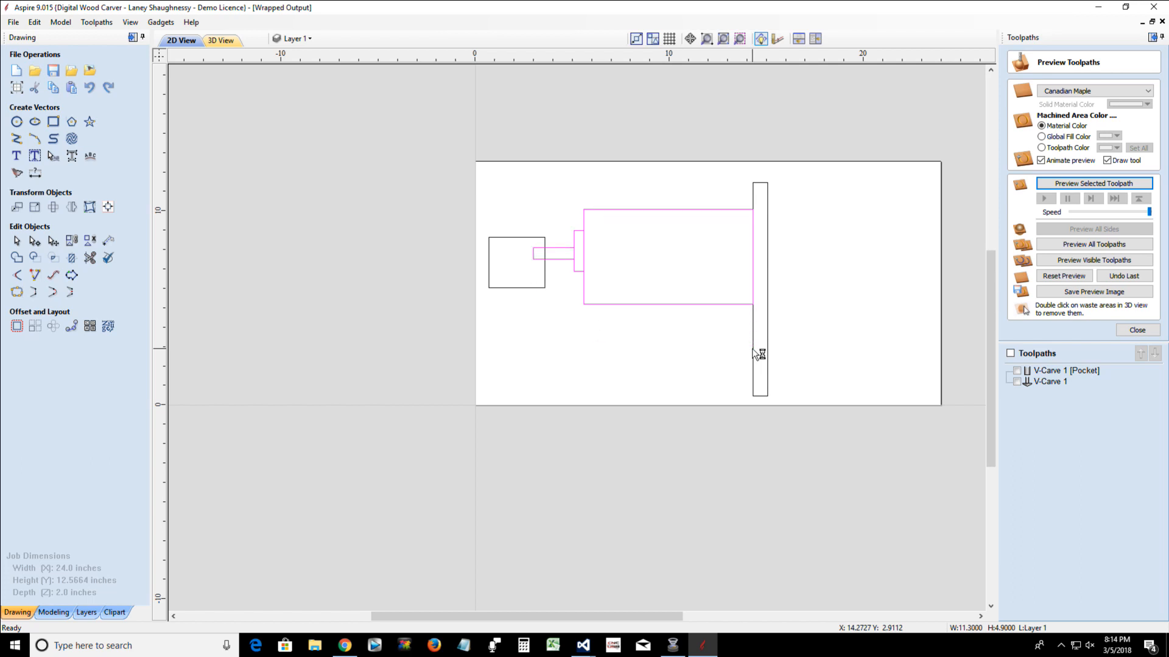
{"action": "key", "text": "Down"}
{"action": "key", "text": "Down"}
{"action": "key", "text": "Down"}
{"action": "key", "text": "Down"}
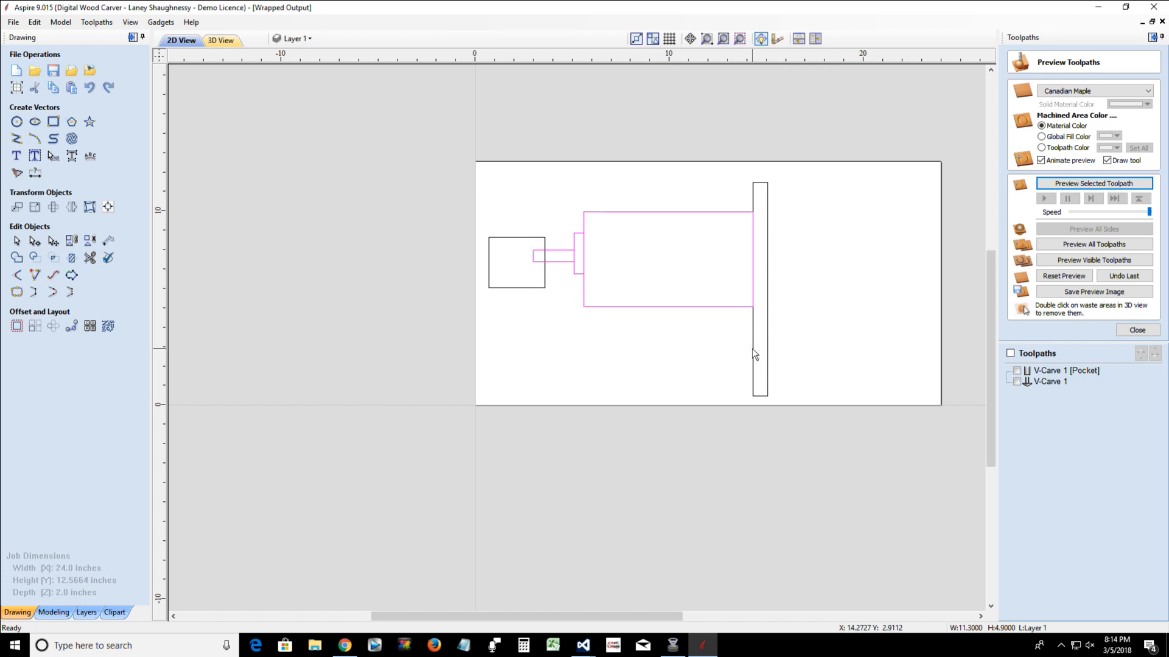
{"action": "key", "text": "Down"}
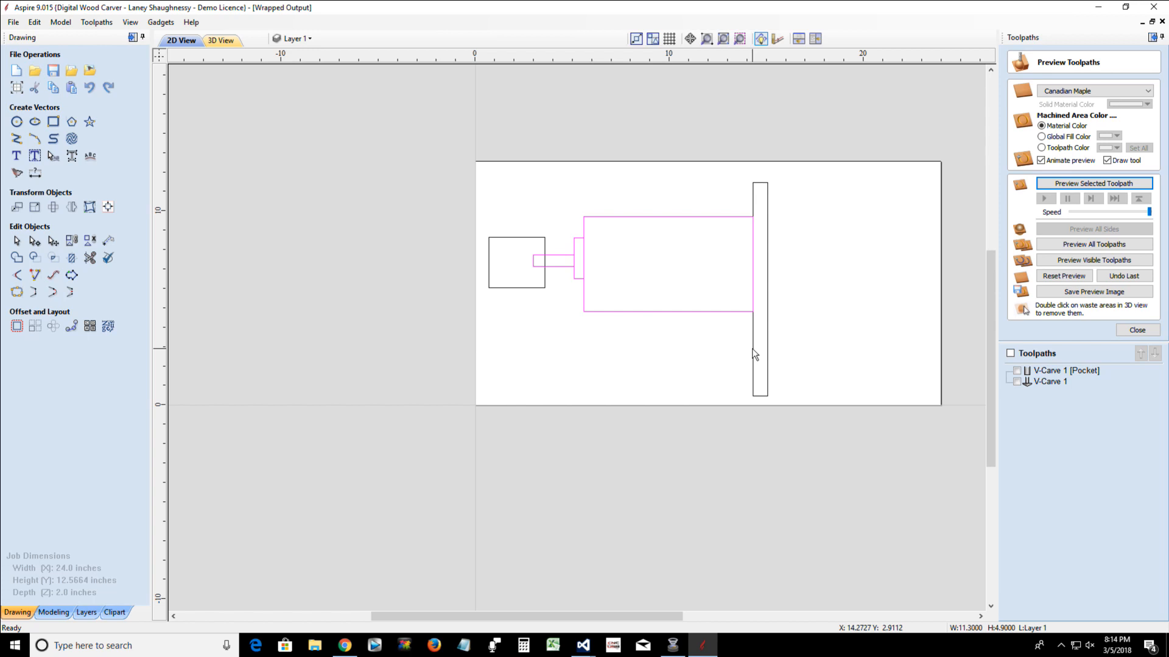
Nudge the large rectangle, collar and stem horizontally out of the block and back until the large rectangle meets the tall strip again
{"action": "key", "text": "Right"}
{"action": "key", "text": "Right"}
{"action": "key", "text": "Right"}
{"action": "key", "text": "Right"}
{"action": "key", "text": "Right"}
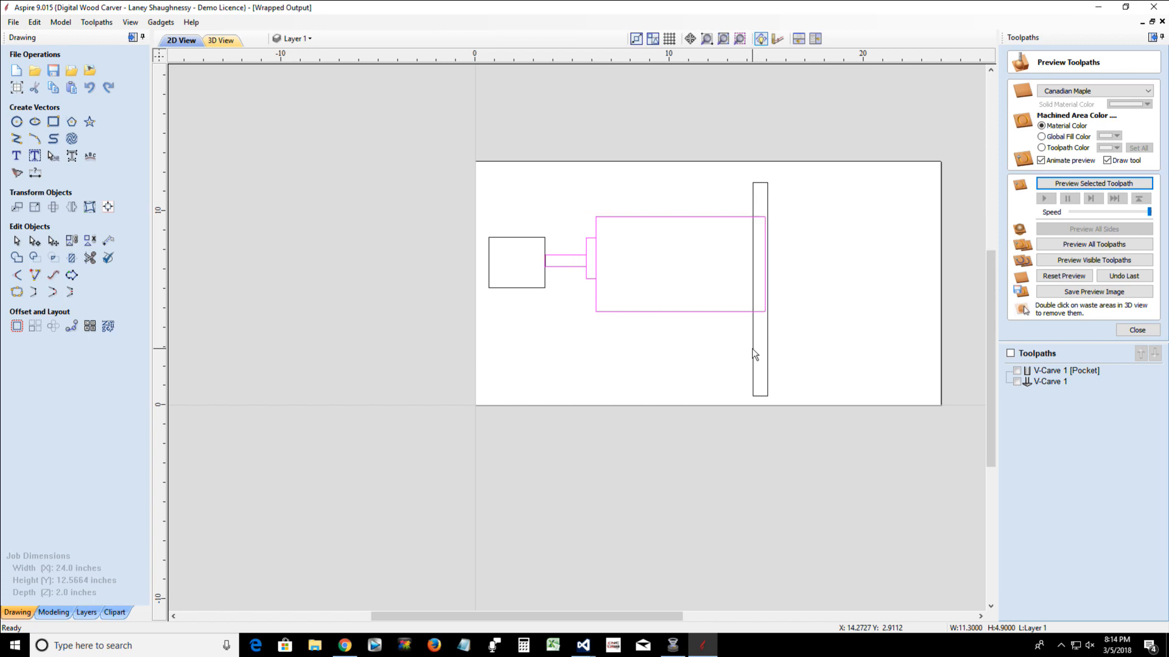
{"action": "key", "text": "Left"}
{"action": "key", "text": "Left"}
{"action": "key", "text": "Left"}
{"action": "key", "text": "Left"}
{"action": "key", "text": "Left"}
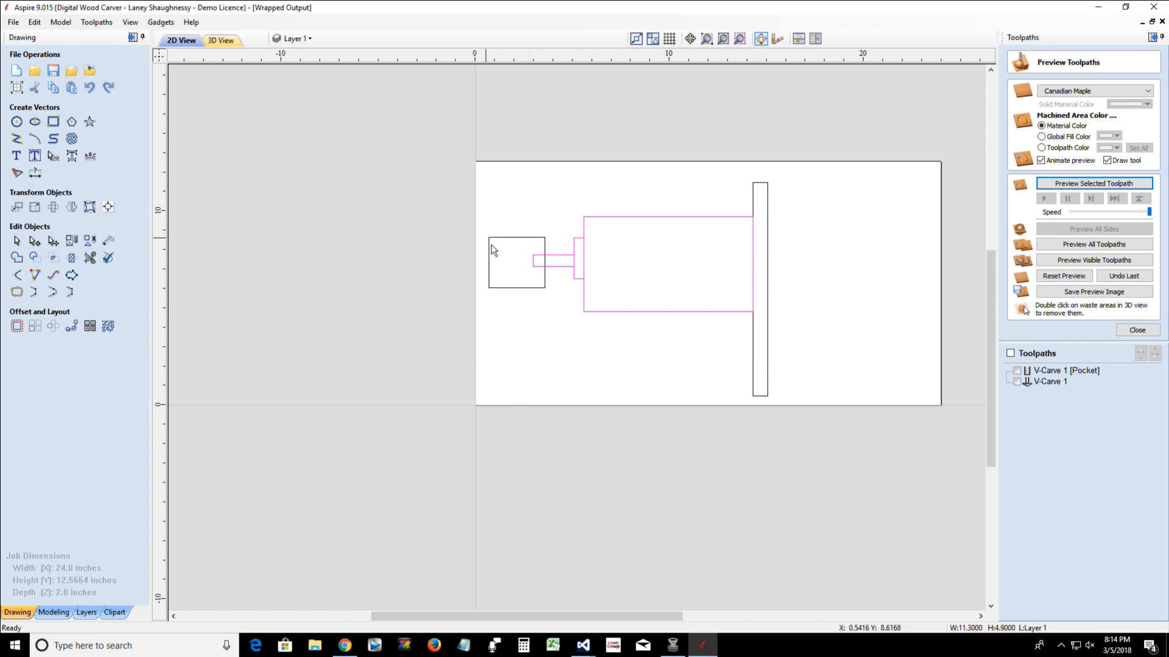
Nudge the block left until its right edge meets the stem's tip, and clear the selection
{"action": "left_click", "coordinate": [515, 239]}
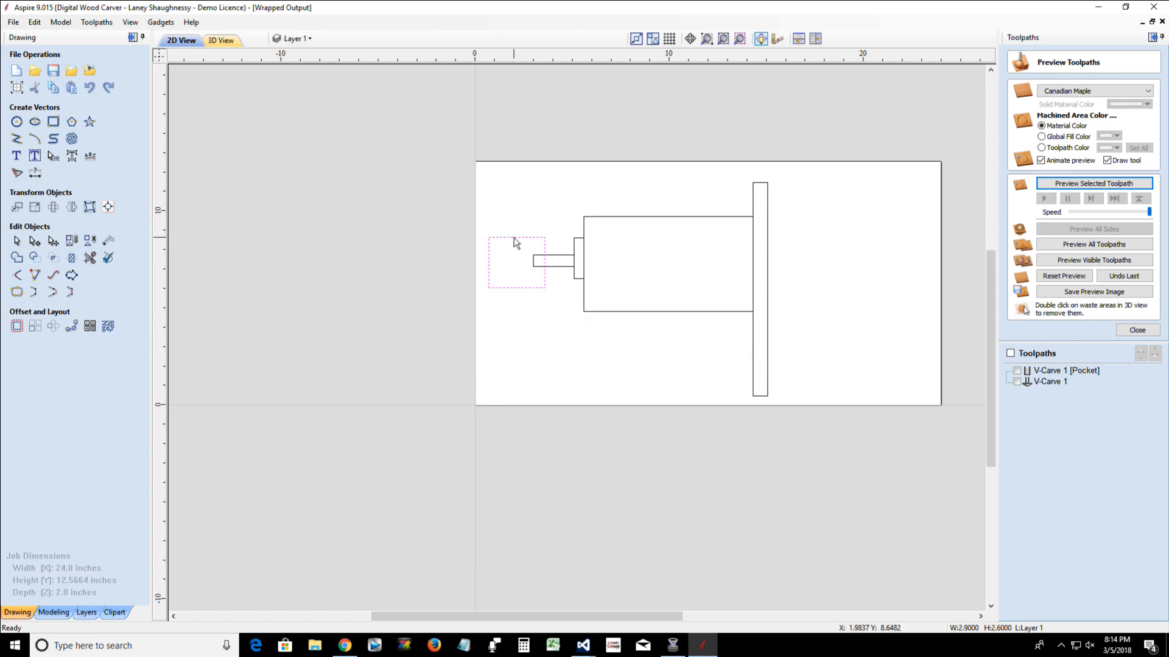
{"action": "key", "text": "Left"}
{"action": "key", "text": "Left"}
{"action": "key", "text": "Left"}
{"action": "key", "text": "Left"}
{"action": "key", "text": "Left"}
{"action": "key", "text": "Left"}
{"action": "left_click", "coordinate": [488, 231]}
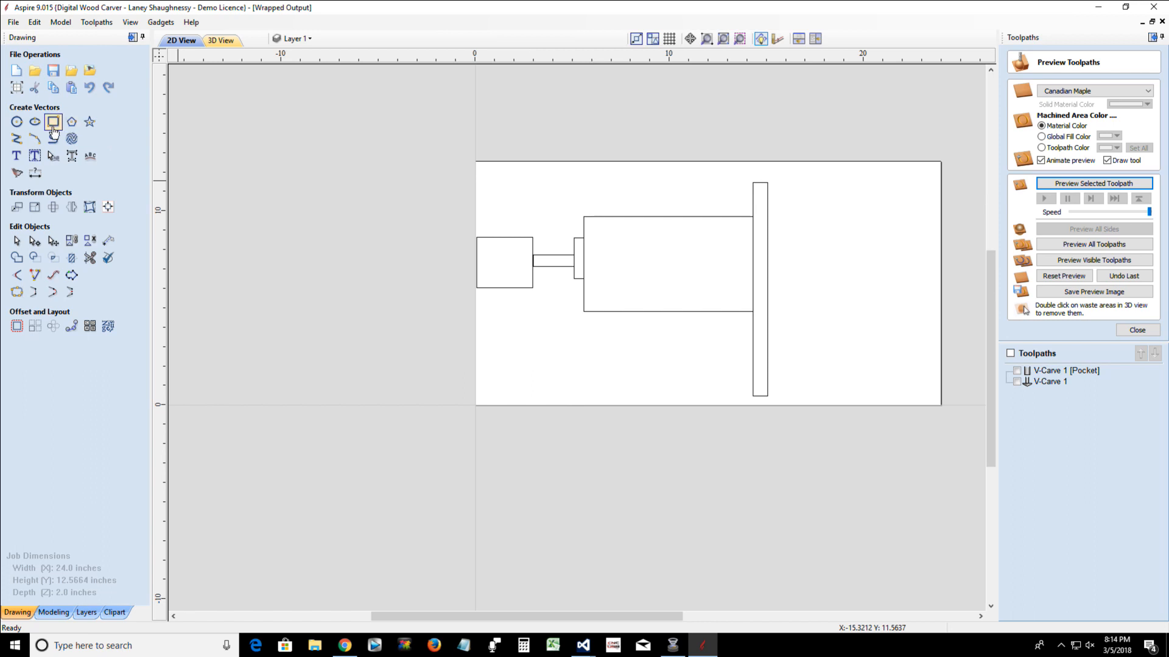
Add a vertical dimension along the block's right edge, placing it beside the block across the stem, and close the Dimensions tool
{"action": "left_click", "coordinate": [35, 171]}
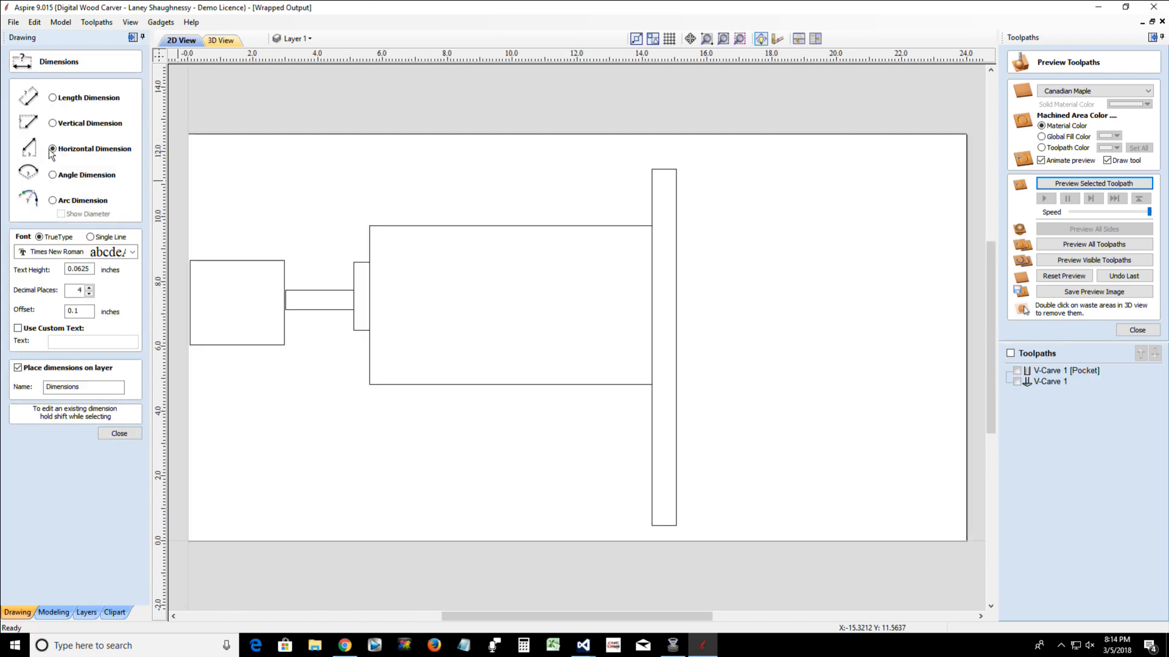
{"action": "left_click", "coordinate": [284, 261]}
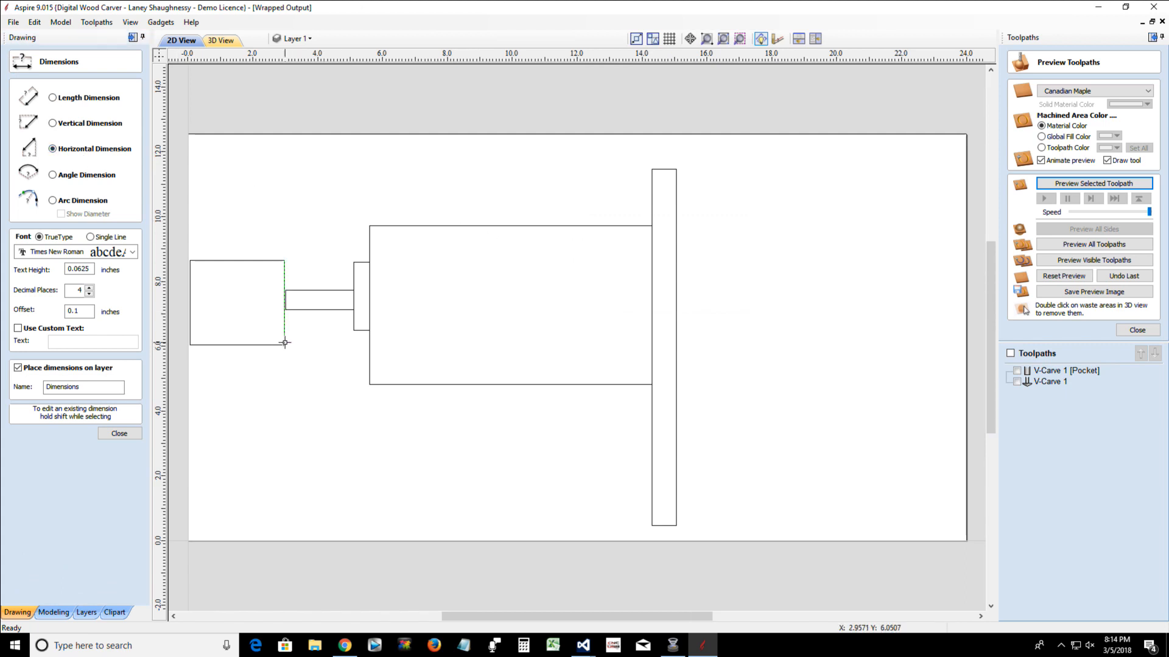
{"action": "left_click", "coordinate": [53, 123]}
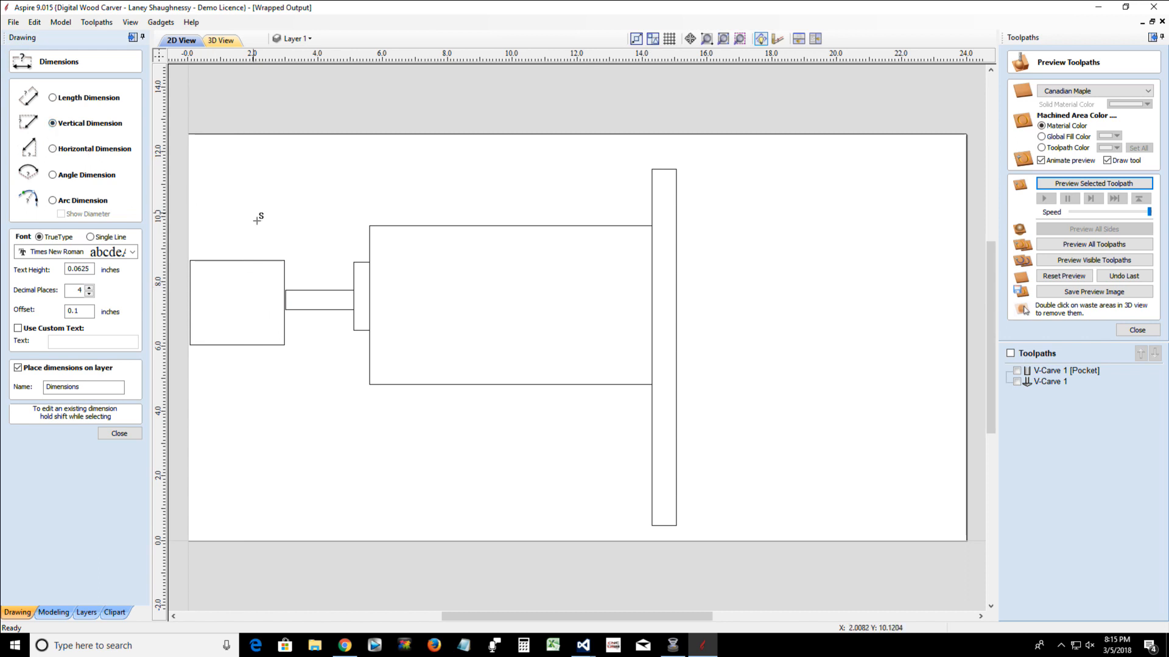
{"action": "left_click", "coordinate": [284, 260]}
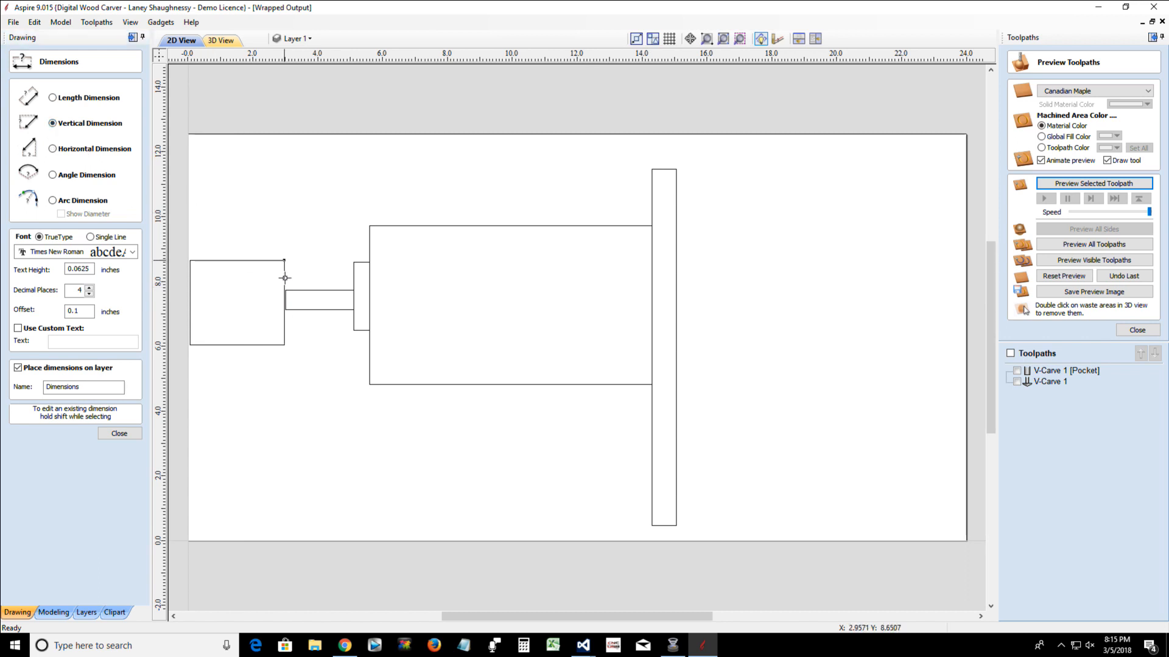
{"action": "left_click", "coordinate": [283, 344]}
{"action": "left_click", "coordinate": [327, 349]}
{"action": "left_click", "coordinate": [119, 433]}
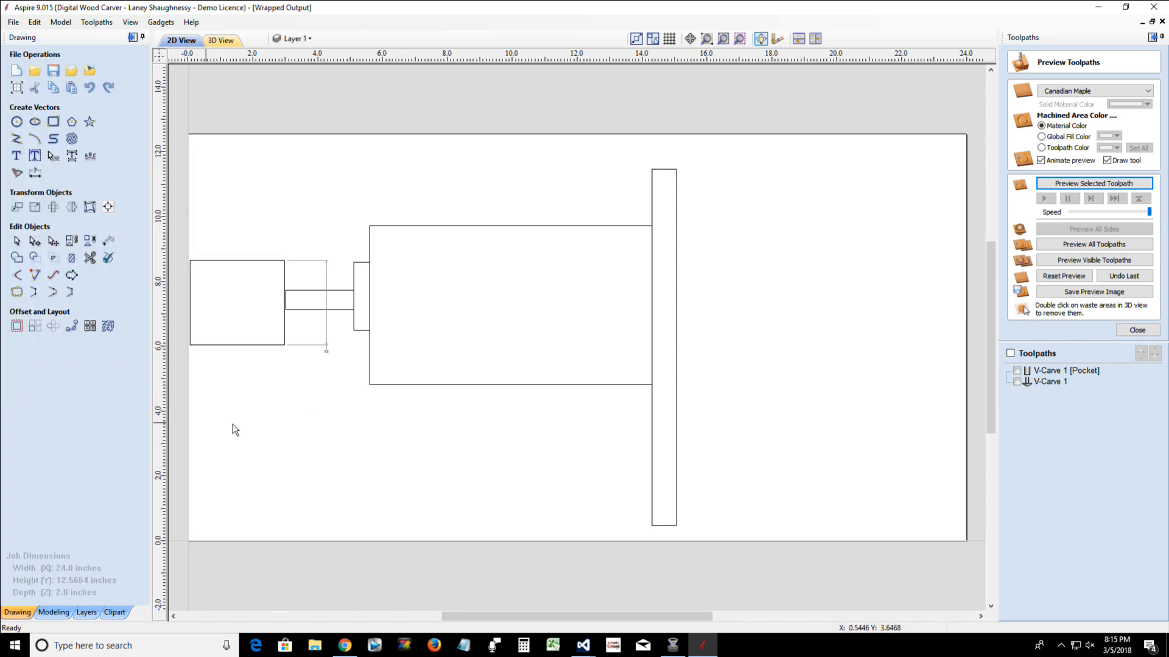
Delete the vertical dimension beside the block and rotate the block freehand about its center by about 181 degrees
{"action": "left_click", "coordinate": [306, 345]}
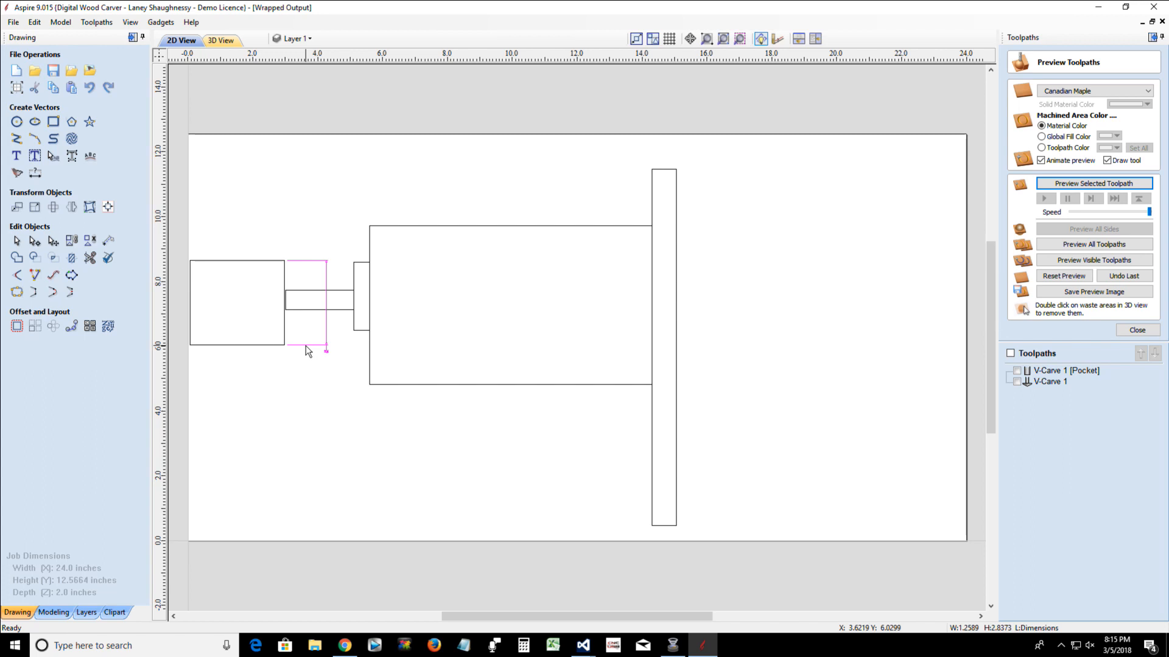
{"action": "key", "text": "Delete"}
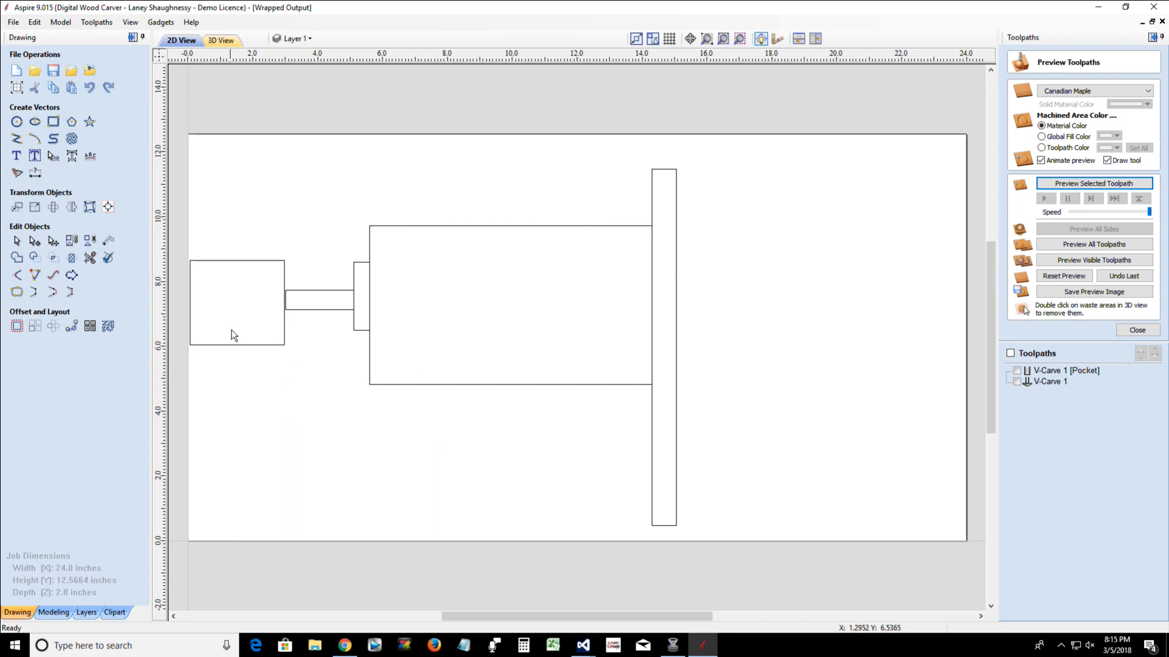
{"action": "left_click", "coordinate": [236, 345]}
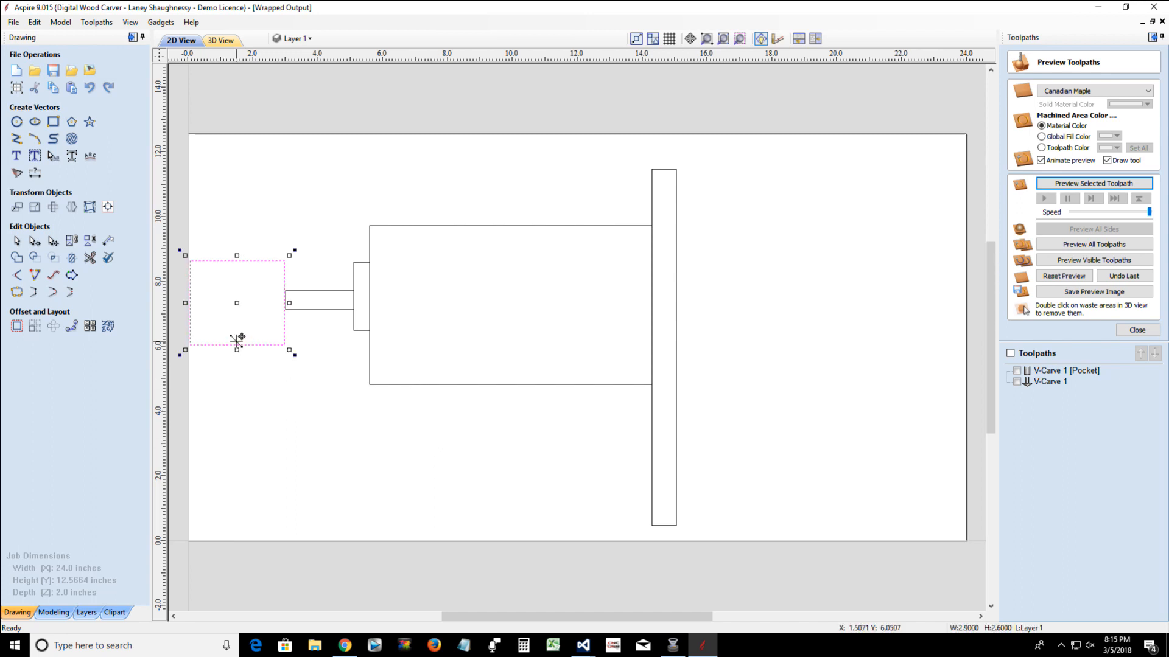
{"action": "left_click", "coordinate": [53, 207]}
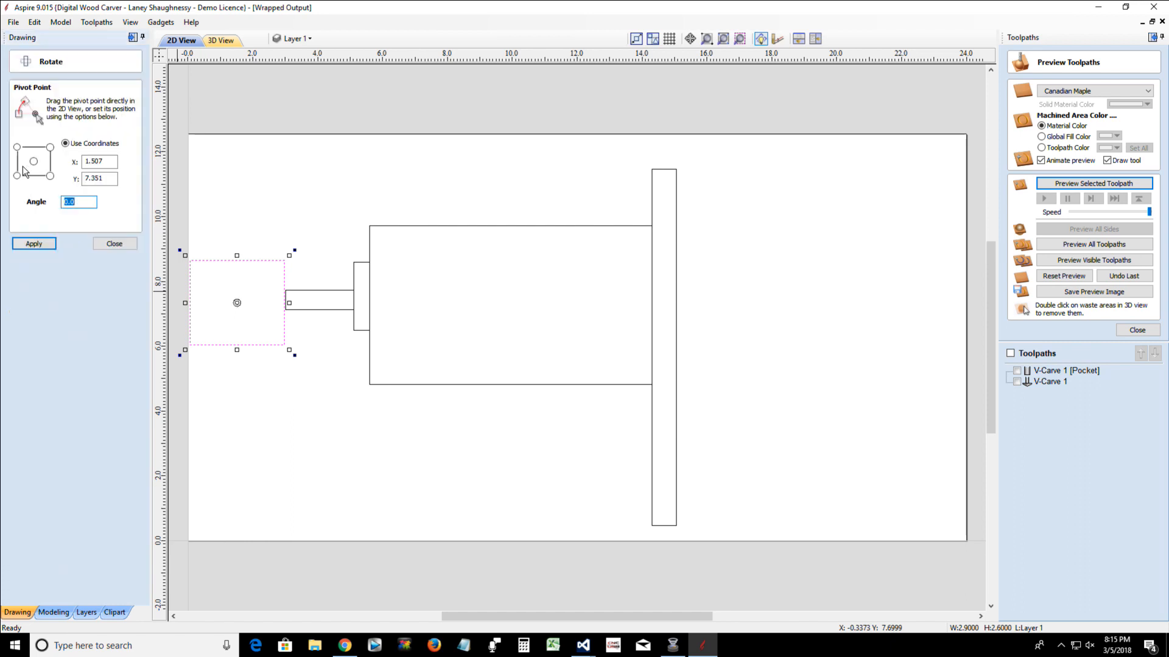
{"action": "left_click", "coordinate": [32, 162]}
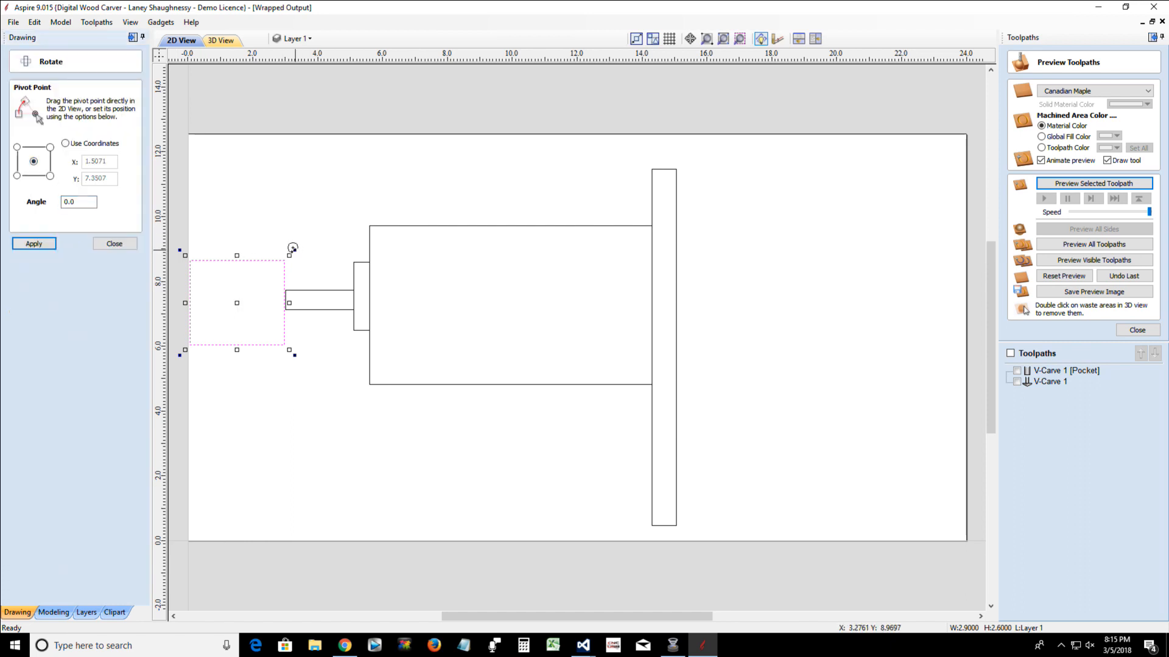
{"action": "left_click_drag", "start_coordinate": [294, 250], "coordinate": [153, 383]}
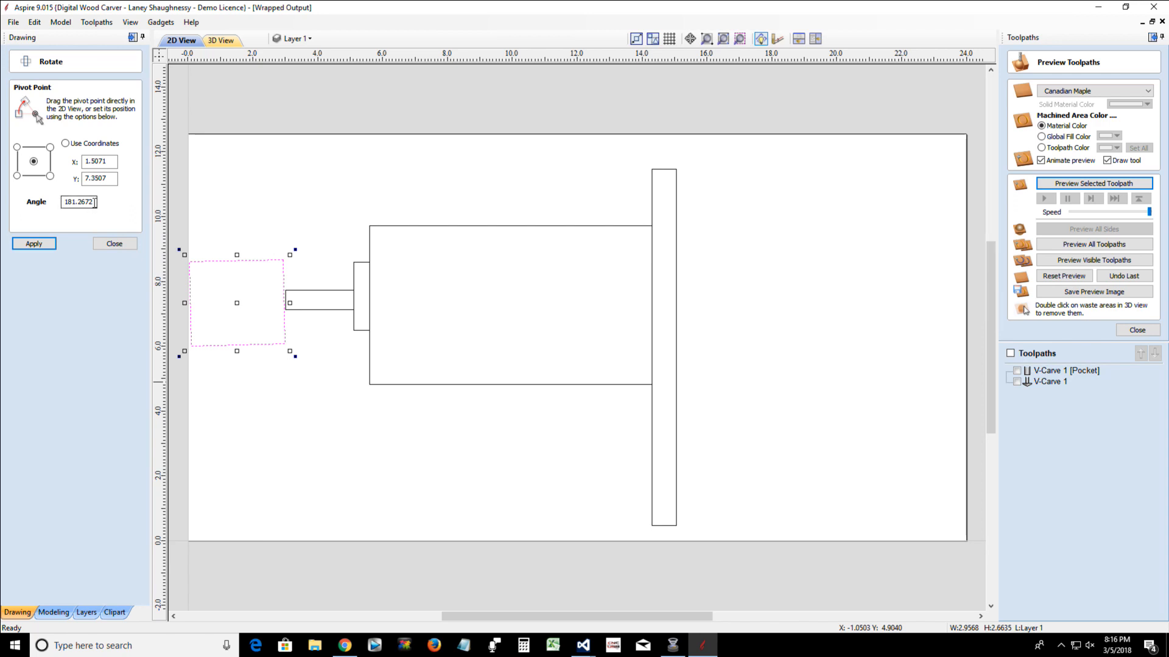
Rotate the block by a further 180 degrees, turn it slightly by hand back toward square, and close the Rotate tool
{"action": "left_click_drag", "start_coordinate": [95, 202], "coordinate": [27, 207]}
{"action": "type", "text": "180"}
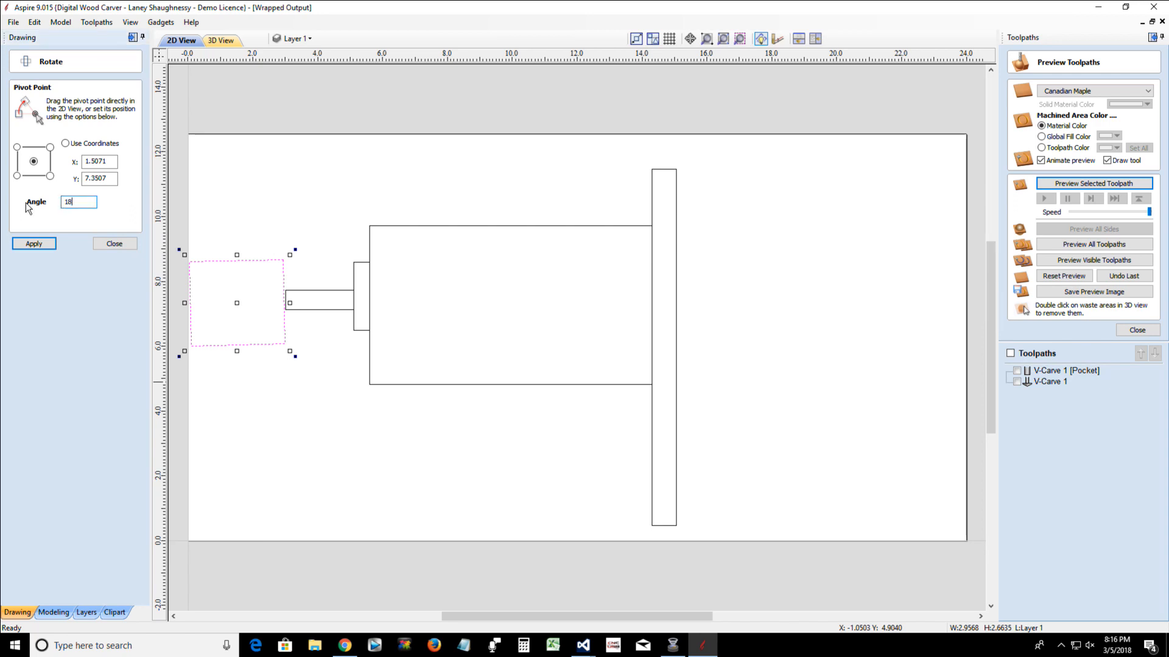
{"action": "left_click", "coordinate": [37, 244]}
{"action": "left_click", "coordinate": [295, 358]}
{"action": "left_click_drag", "start_coordinate": [296, 359], "coordinate": [293, 358]}
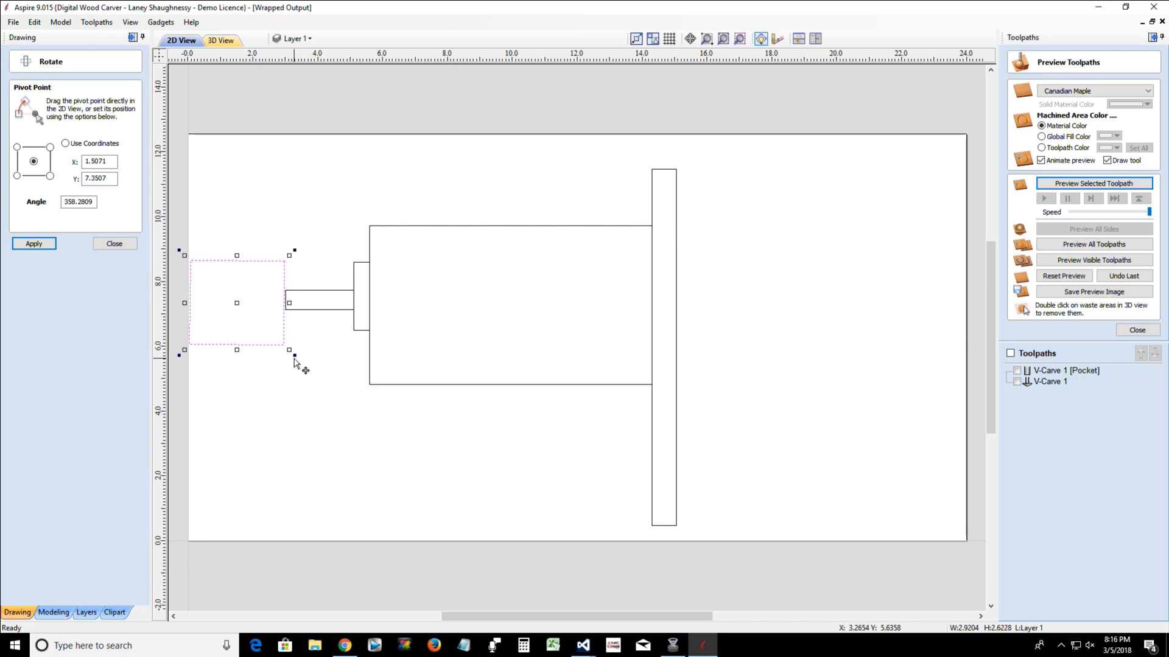
{"action": "left_click", "coordinate": [285, 373]}
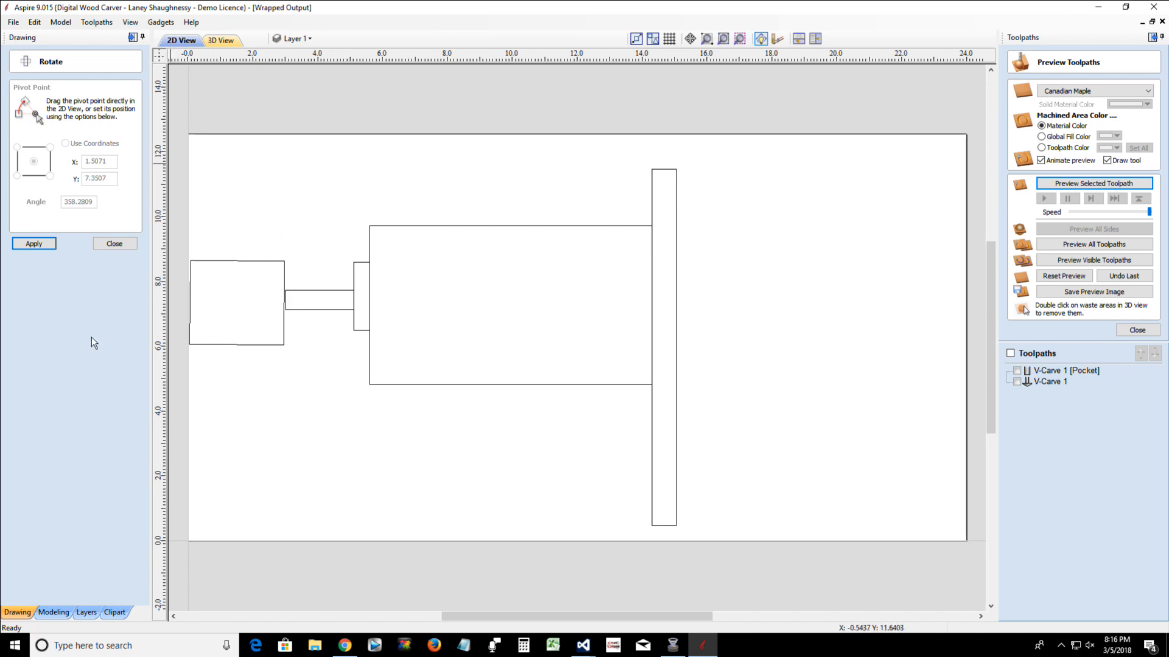
{"action": "left_click", "coordinate": [115, 244]}
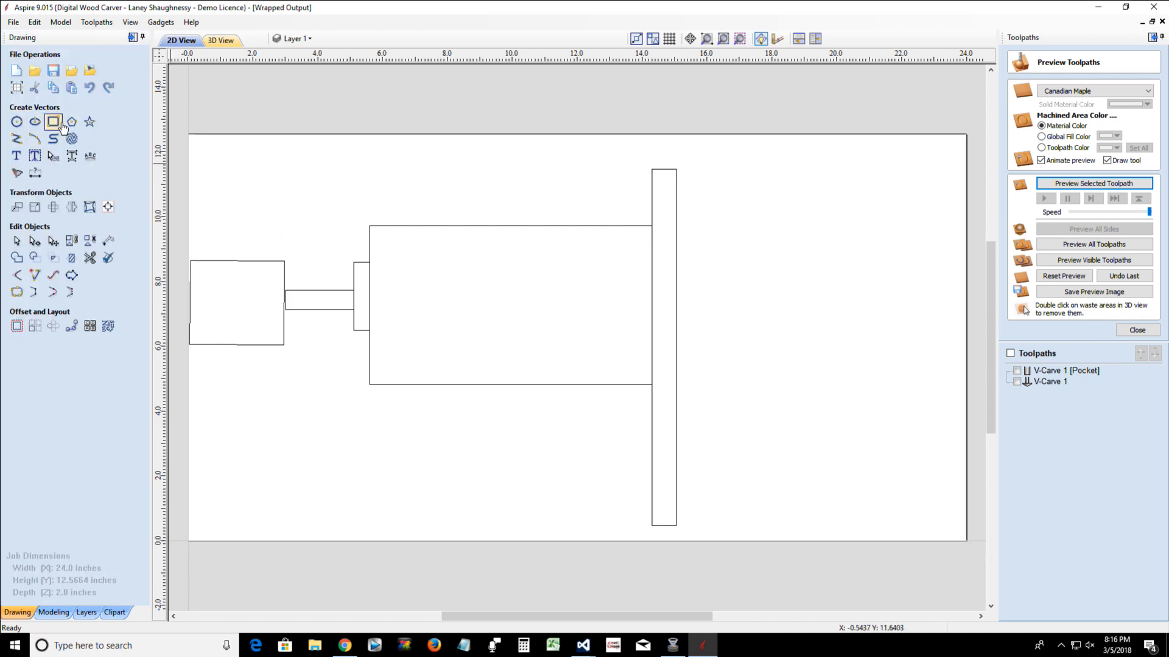
Draw a long horizontal rectangle about 12.6 by 1.6 inches above the block and the large rectangle
{"action": "left_click", "coordinate": [62, 124]}
{"action": "mouse_move", "coordinate": [232, 144]}
{"action": "left_mouse_down"}
{"action": "mouse_move", "coordinate": [277, 167]}
{"action": "mouse_move", "coordinate": [640, 195]}
{"action": "left_mouse_up"}
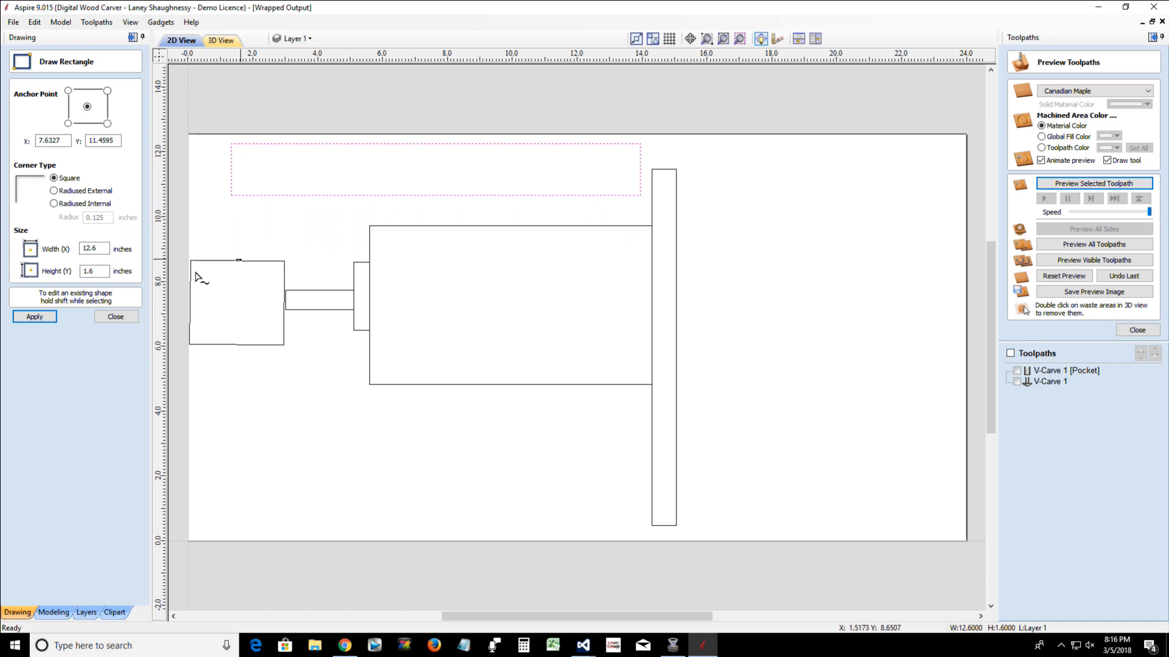
{"action": "left_click", "coordinate": [106, 318]}
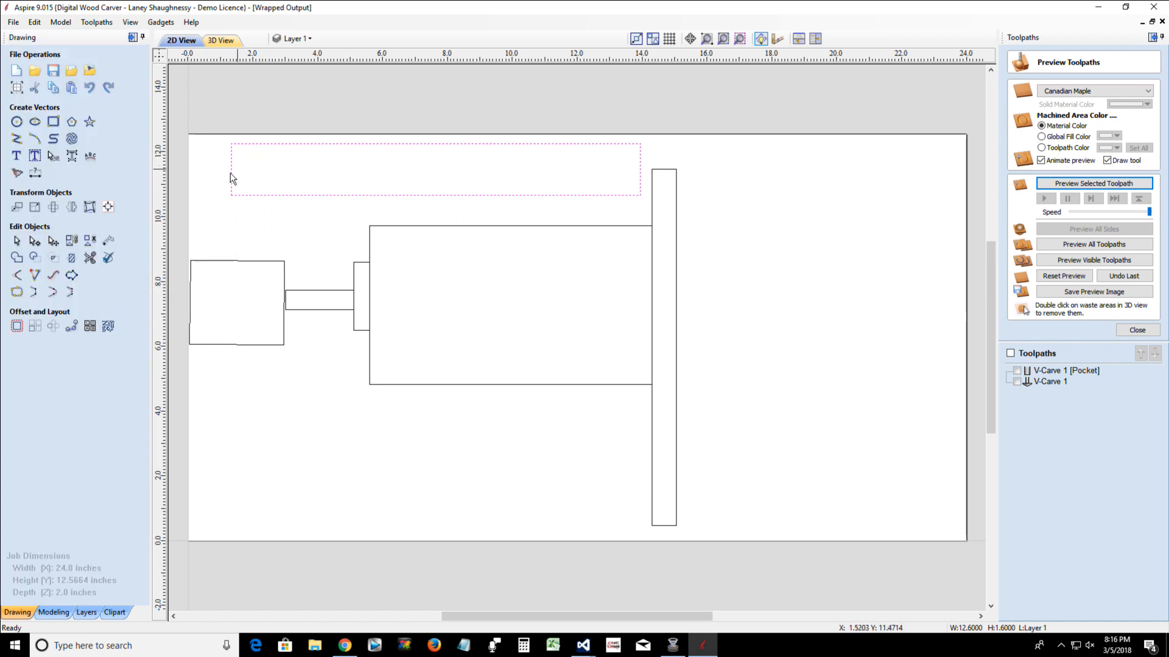
Draw a small circle about 0.4 inches in diameter inside the long rectangle near its left end
{"action": "left_click", "coordinate": [17, 121]}
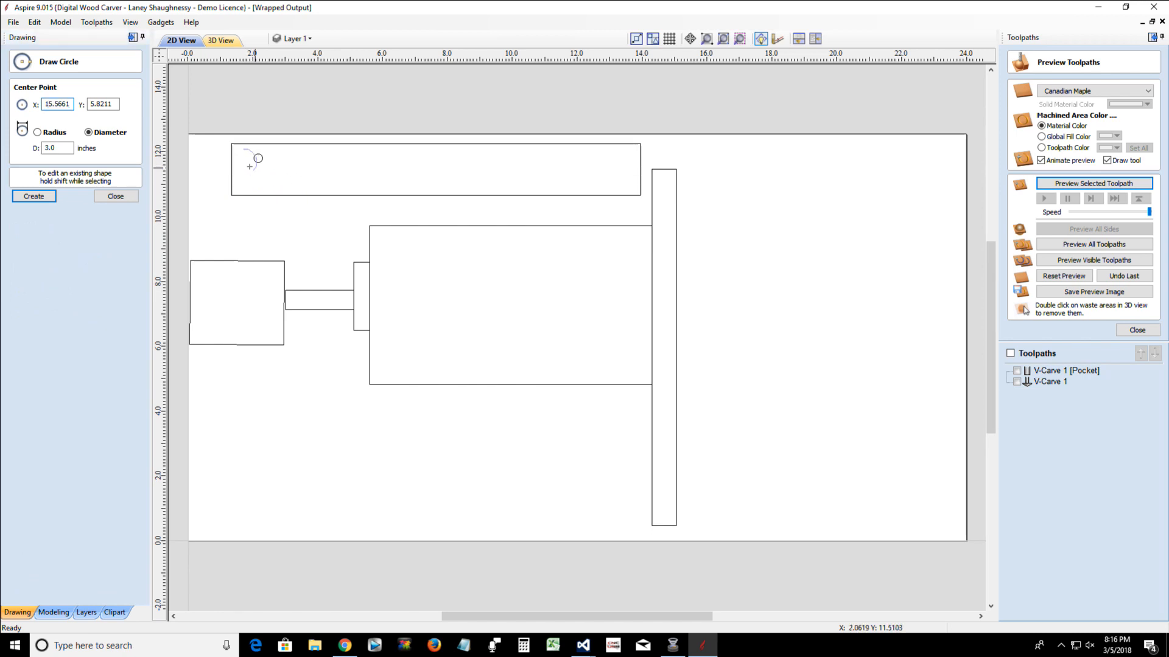
{"action": "left_click_drag", "start_coordinate": [250, 166], "coordinate": [247, 167]}
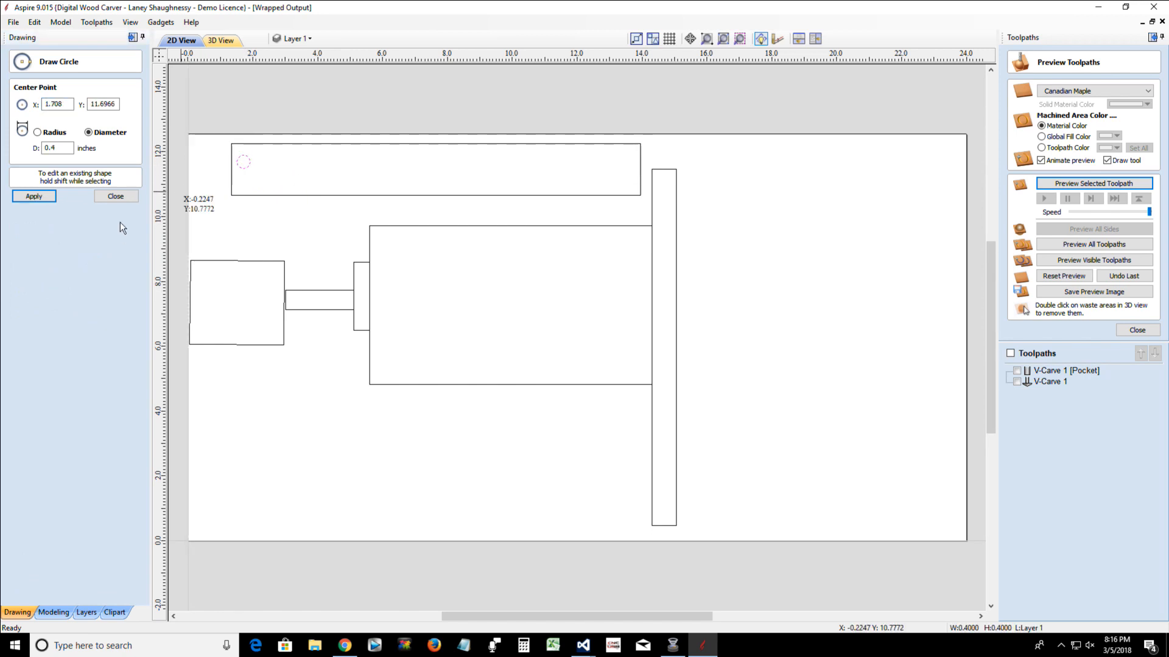
{"action": "left_click", "coordinate": [116, 196]}
Nudge the small circle down and left until it is centered on the long rectangle's left edge
{"action": "left_click", "coordinate": [246, 166]}
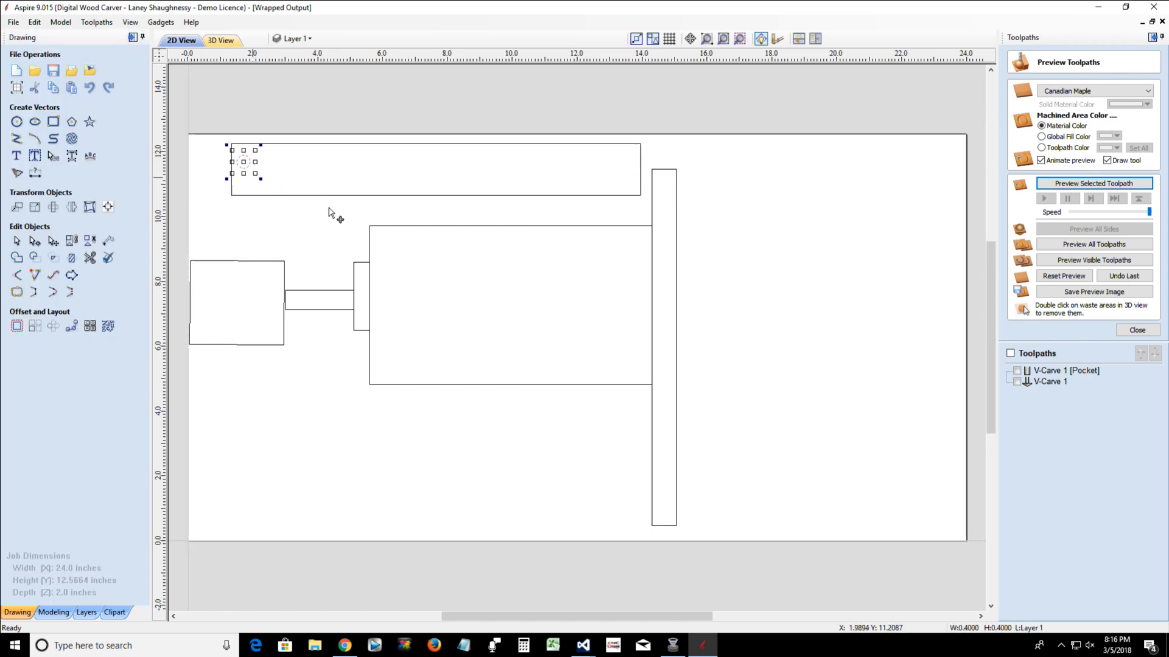
{"action": "key", "text": "Down"}
{"action": "key", "text": "Down"}
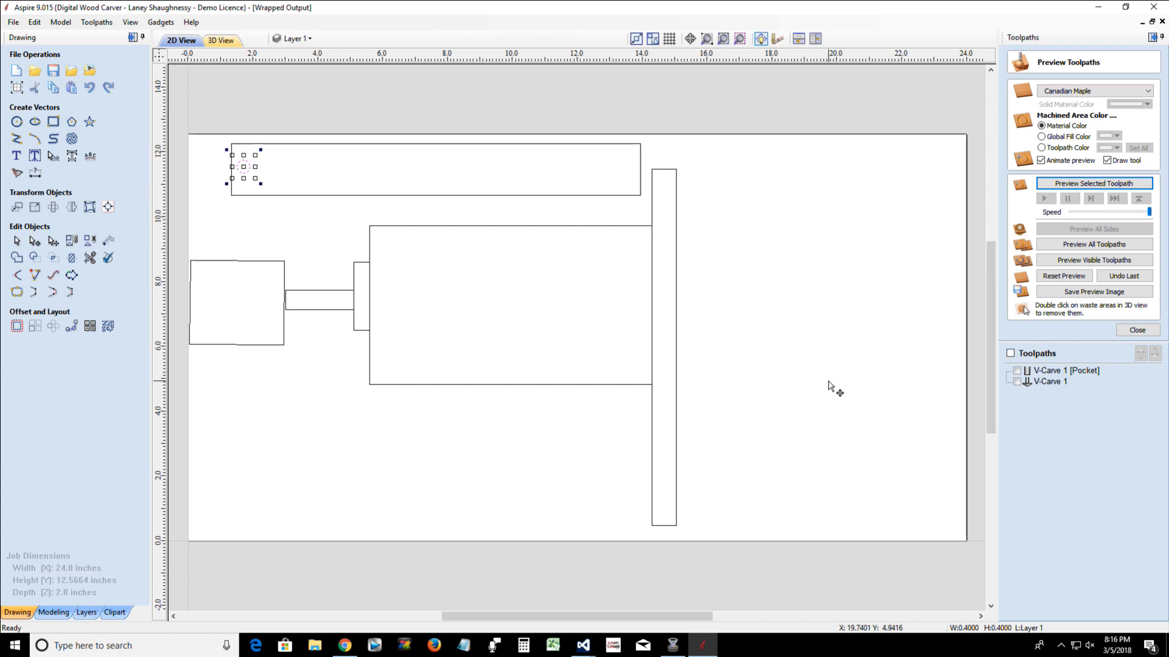
{"action": "key", "text": "Left"}
{"action": "key", "text": "Left"}
{"action": "key", "text": "Left"}
{"action": "key", "text": "Left"}
{"action": "key", "text": "Left"}
{"action": "key", "text": "Left"}
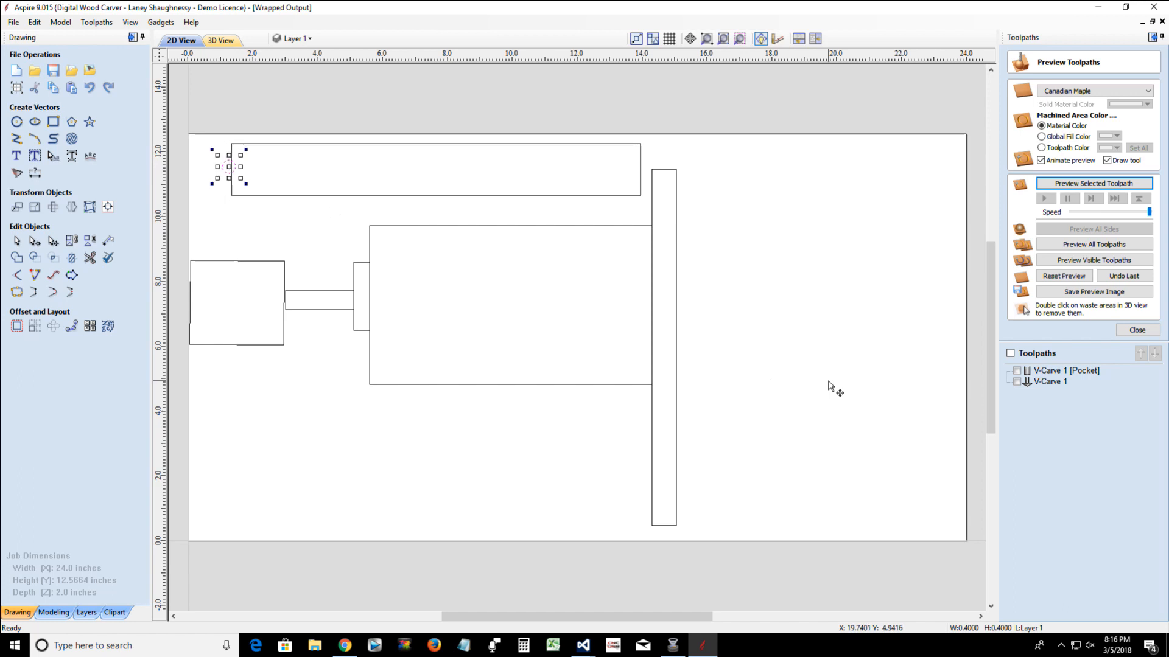
{"action": "key", "text": "Right"}
{"action": "key", "text": "Left"}
{"action": "key", "text": "Right"}
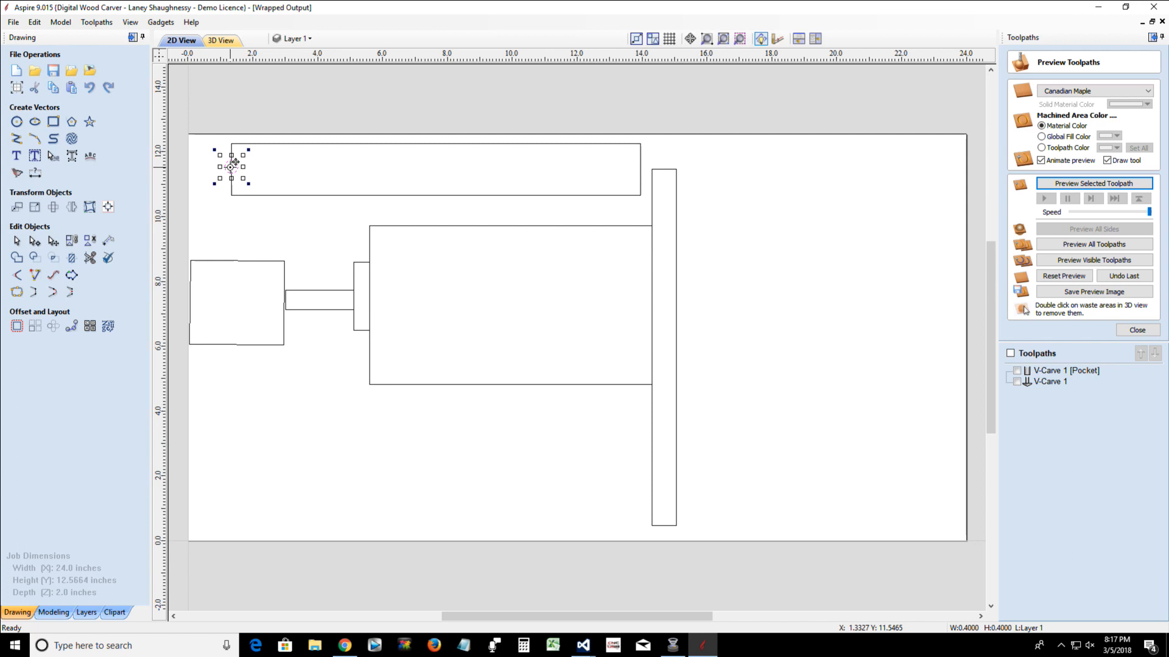
Move the small circle into the long rectangle and back onto the middle of its left edge
{"action": "left_click_drag", "start_coordinate": [234, 162], "coordinate": [255, 167]}
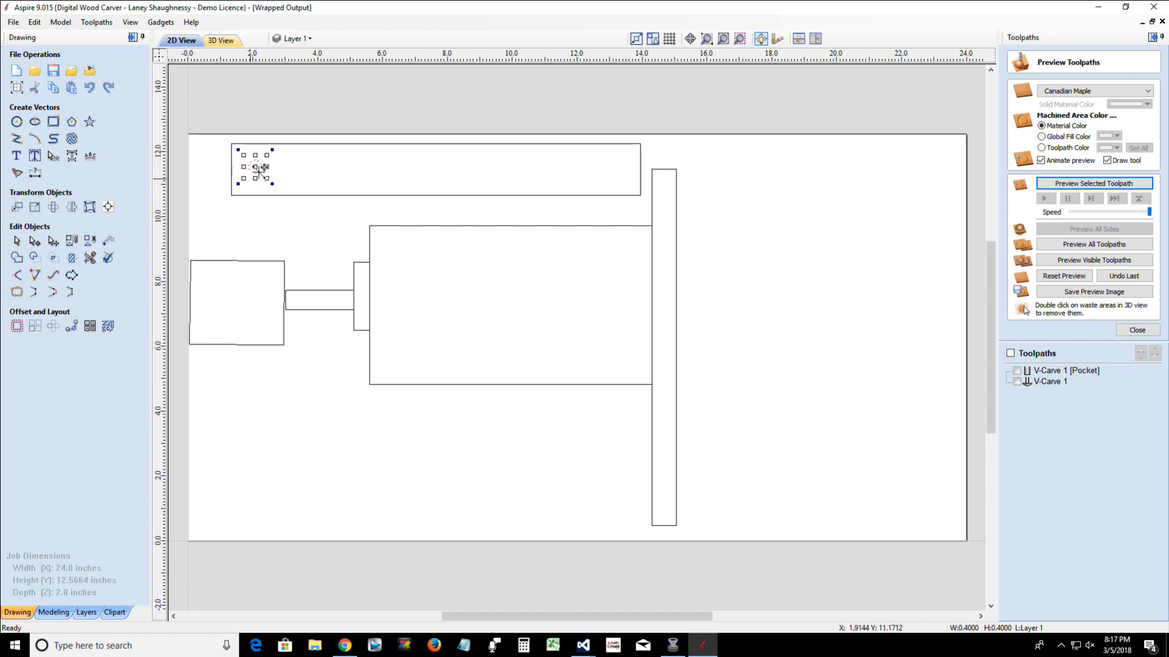
{"action": "mouse_move", "coordinate": [259, 163]}
{"action": "left_mouse_down"}
{"action": "mouse_move", "coordinate": [603, 173]}
{"action": "mouse_move", "coordinate": [248, 167]}
{"action": "mouse_move", "coordinate": [631, 172]}
{"action": "mouse_move", "coordinate": [248, 171]}
{"action": "left_mouse_up"}
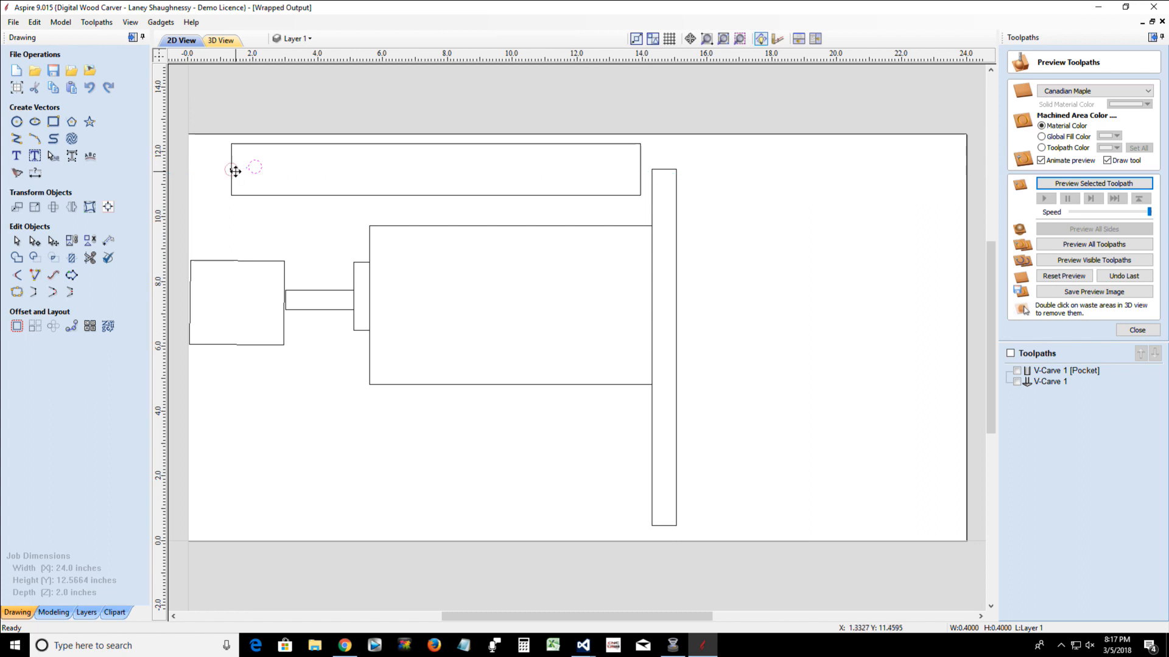
{"action": "left_click", "coordinate": [235, 171]}
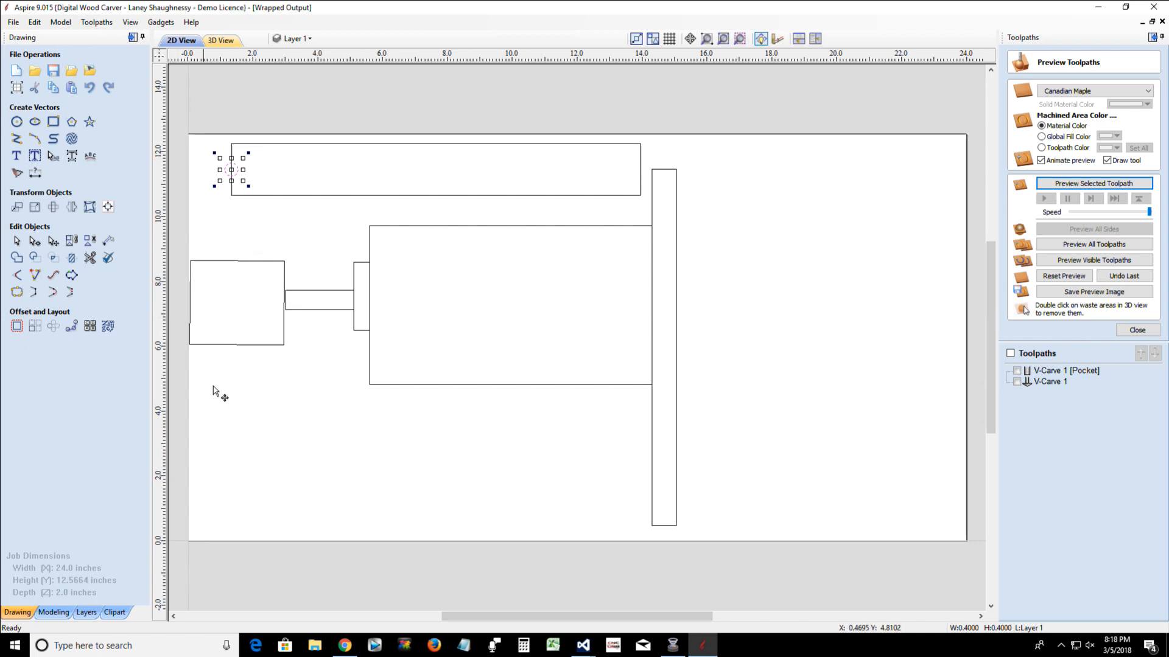
Select the block and rotate it freehand by about a quarter turn about its center
{"action": "left_click", "coordinate": [285, 281]}
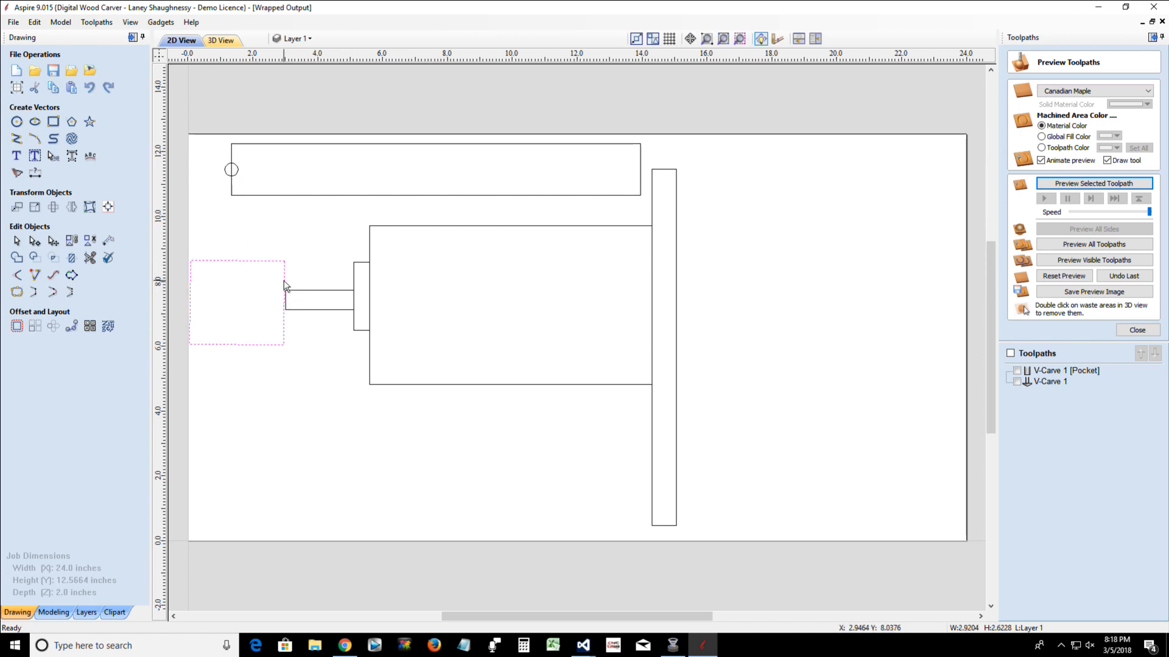
{"action": "left_click", "coordinate": [286, 274]}
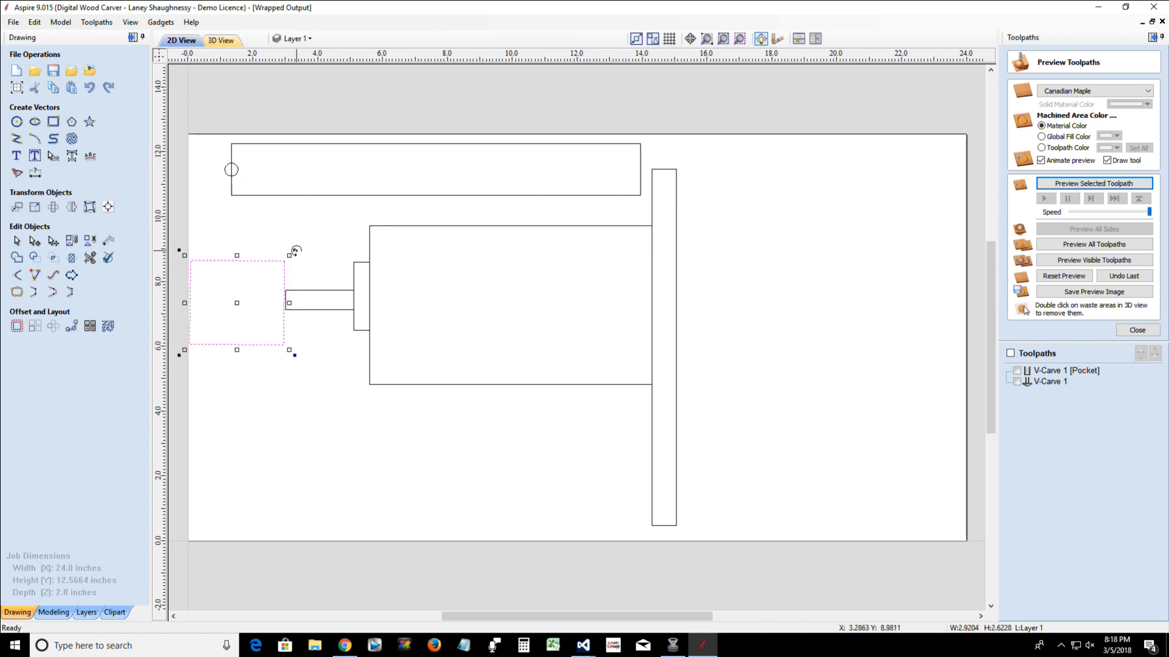
{"action": "left_click_drag", "start_coordinate": [295, 251], "coordinate": [264, 332]}
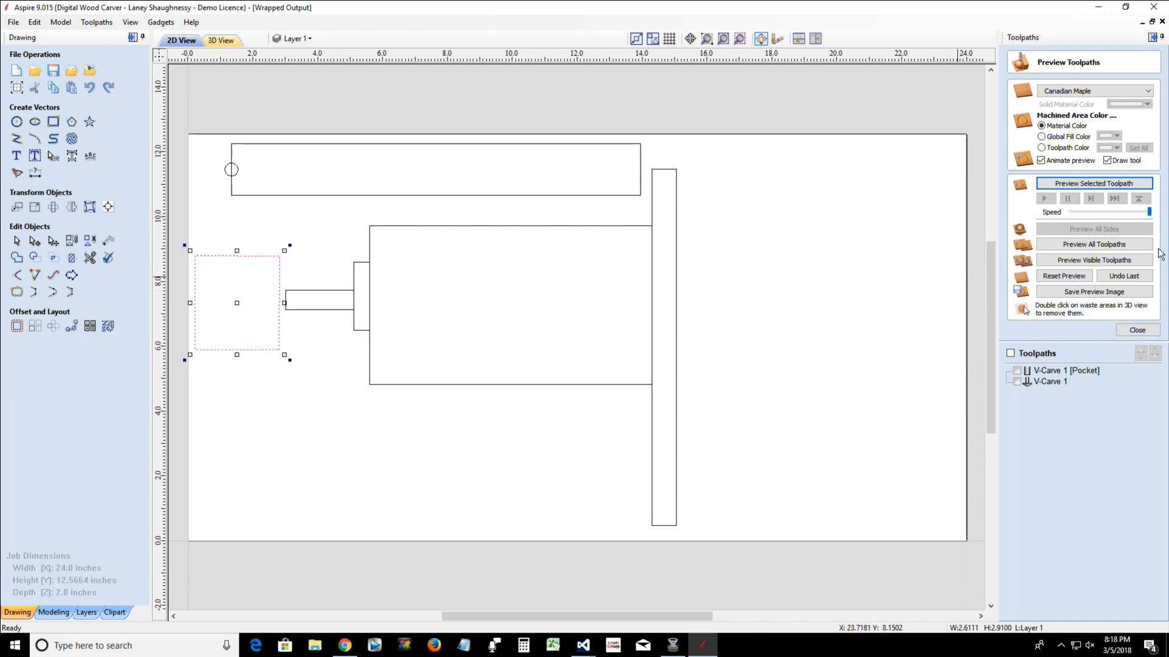
Close the toolpath preview, switch off wrapped toolpath drawing, and accept Material Setup with the 0.8-inch Z gap above material
{"action": "left_click", "coordinate": [1137, 330]}
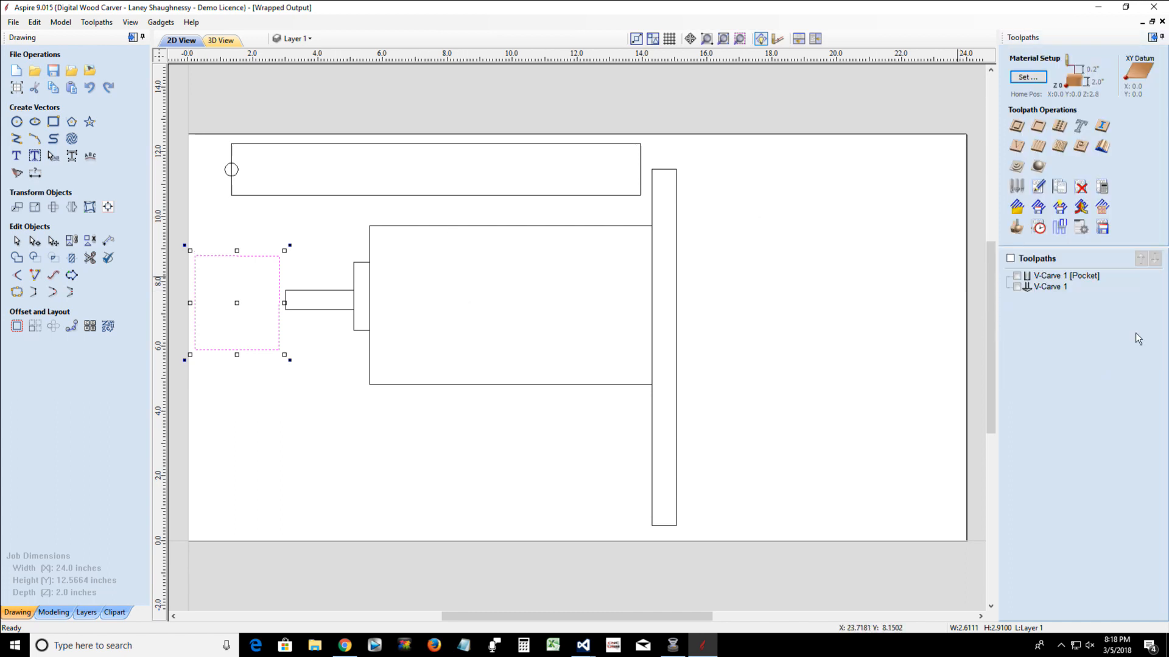
{"action": "left_click", "coordinate": [1033, 80]}
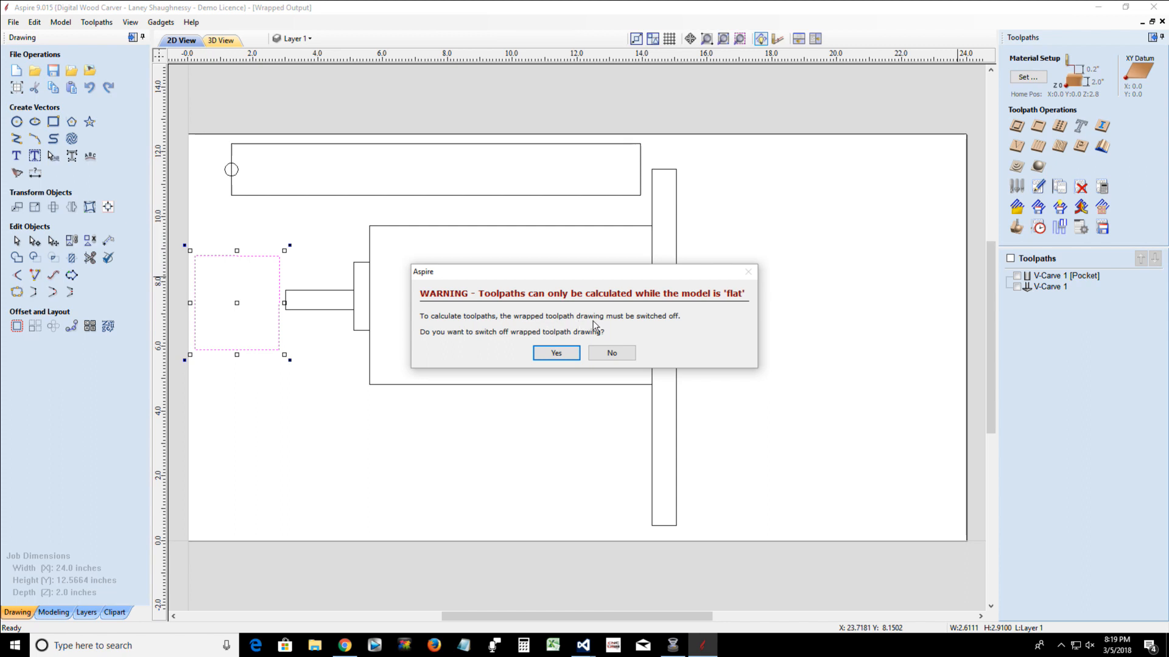
{"action": "left_click", "coordinate": [557, 353]}
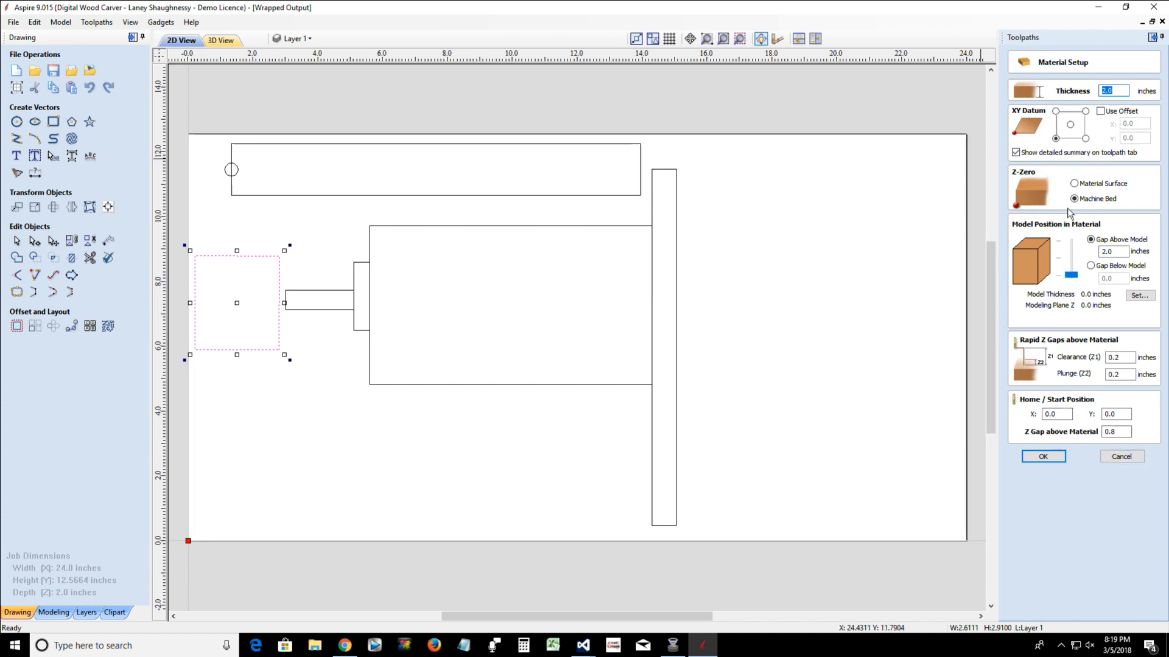
{"action": "left_click_drag", "start_coordinate": [1122, 433], "coordinate": [1090, 430]}
{"action": "left_click", "coordinate": [1045, 457]}
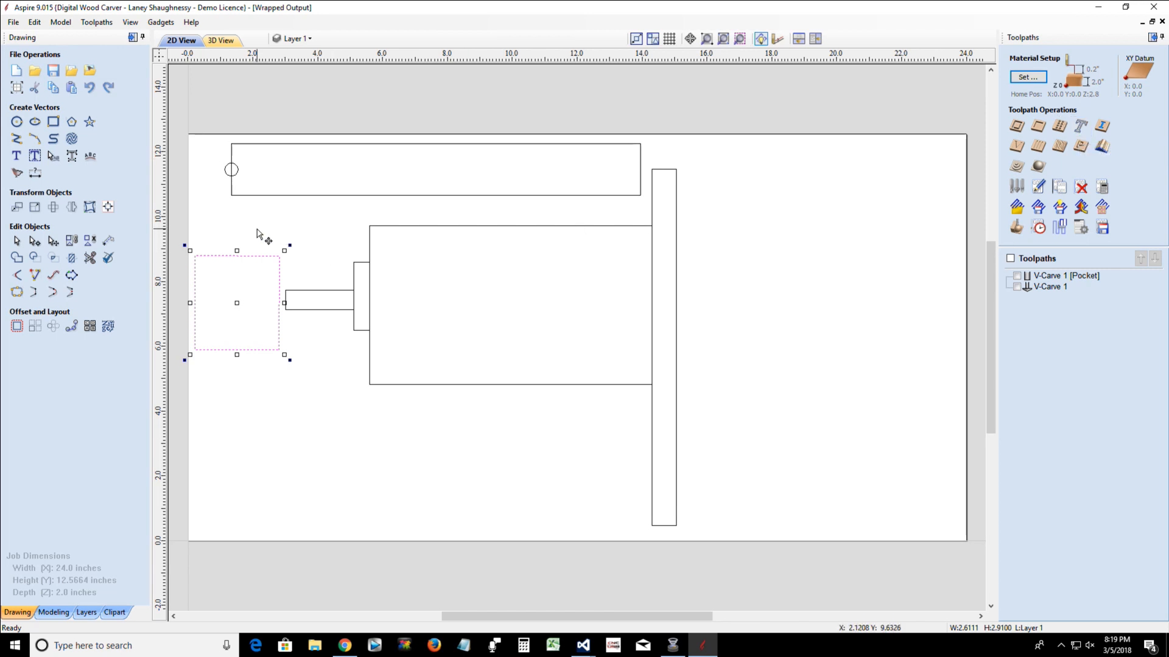
Select the tall strip, large rectangle, collar and stem together and nudge them left until the stem reaches the block's middle
{"action": "left_click", "coordinate": [503, 201]}
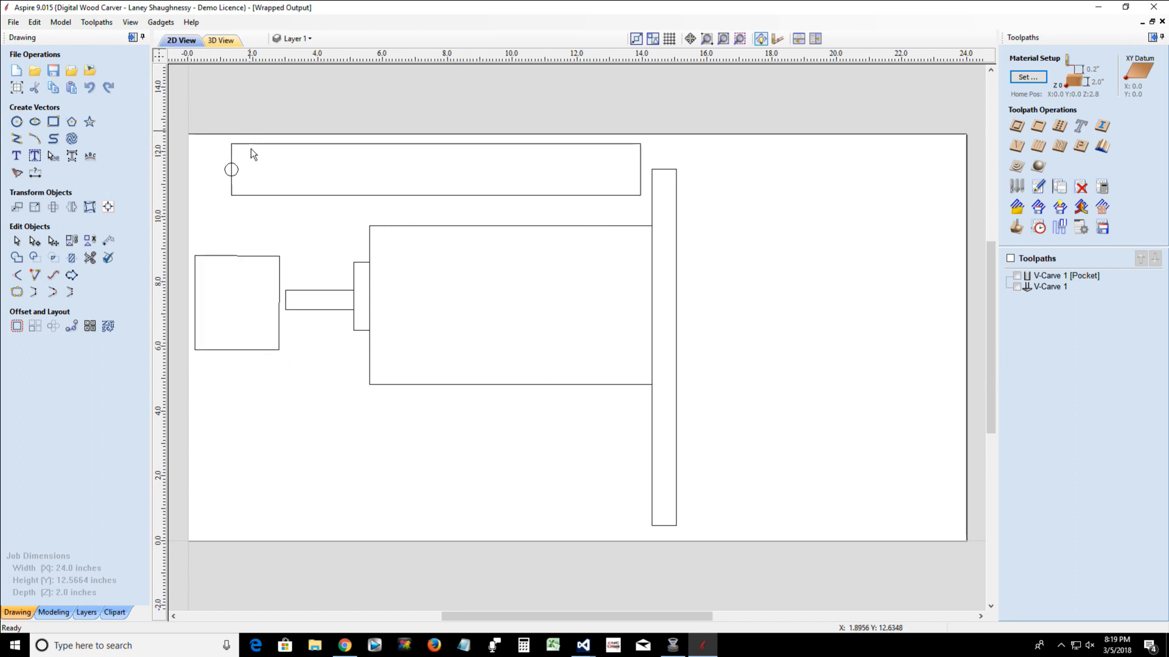
{"action": "left_click_drag", "start_coordinate": [251, 149], "coordinate": [724, 595]}
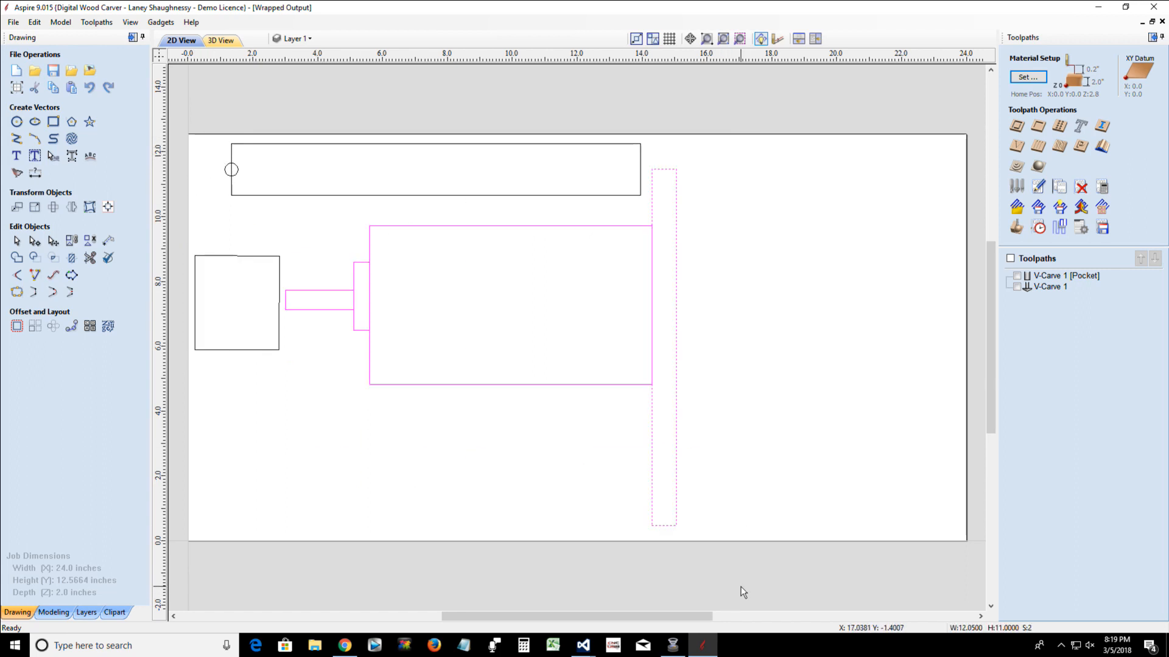
{"action": "key", "text": "Left"}
{"action": "key", "text": "Left"}
{"action": "key", "text": "Left"}
{"action": "key", "text": "Left"}
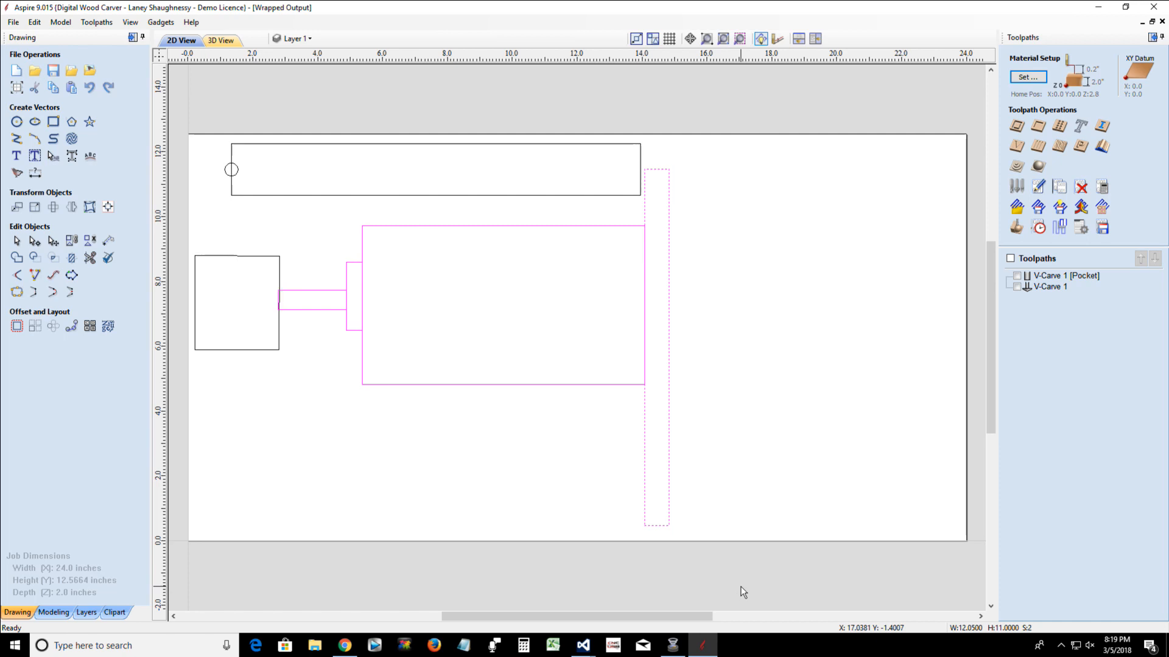
{"action": "key", "text": "Left"}
{"action": "key", "text": "Left"}
{"action": "key", "text": "Left"}
{"action": "key", "text": "Left"}
{"action": "key", "text": "Left"}
{"action": "key", "text": "Left"}
{"action": "key", "text": "Left"}
{"action": "key", "text": "Left"}
{"action": "key", "text": "Left"}
{"action": "key", "text": "Left"}
{"action": "key", "text": "Left"}
{"action": "key", "text": "Left"}
{"action": "key", "text": "Left"}
{"action": "key", "text": "Left"}
{"action": "key", "text": "Left"}
{"action": "key", "text": "Left"}
{"action": "key", "text": "Left"}
{"action": "key", "text": "Left"}
{"action": "key", "text": "Left"}
{"action": "key", "text": "Left"}
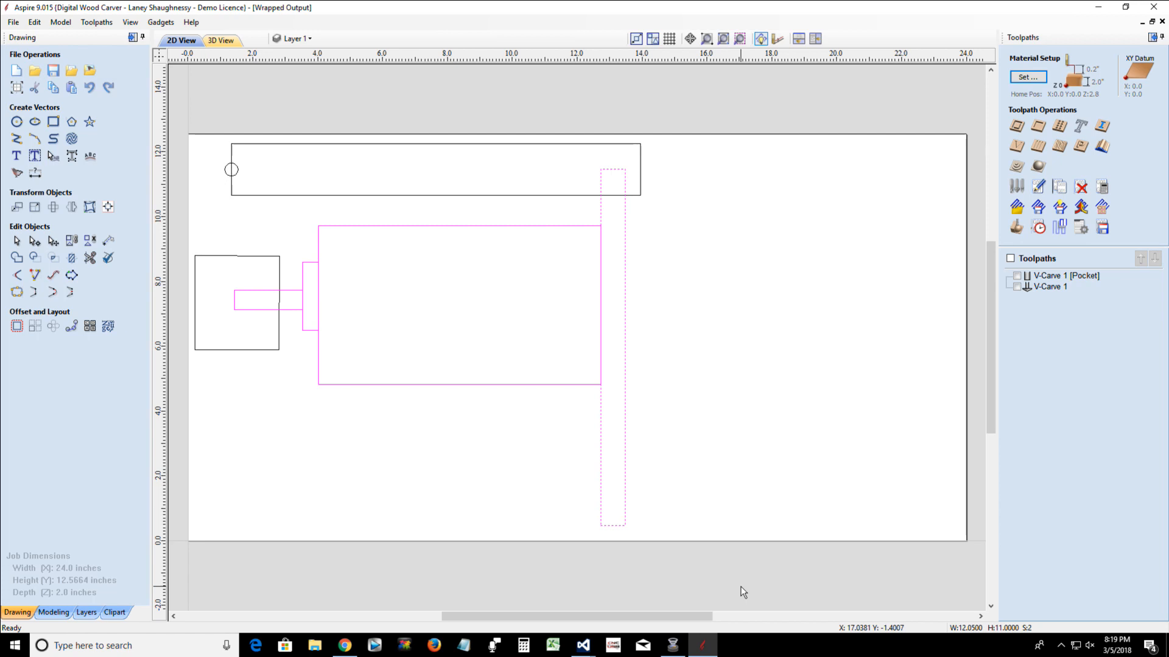
Nudge the selected spindle shapes right out of the block and slightly back until the stem's tip meets the block's right edge
{"action": "key", "text": "Right"}
{"action": "key", "text": "Right"}
{"action": "key", "text": "Right"}
{"action": "key", "text": "Right"}
{"action": "key", "text": "Right"}
{"action": "key", "text": "Right"}
{"action": "key", "text": "Right"}
{"action": "key", "text": "Right"}
{"action": "key", "text": "Right"}
{"action": "key", "text": "Right"}
{"action": "key", "text": "Right"}
{"action": "key", "text": "Right"}
{"action": "key", "text": "Right"}
{"action": "key", "text": "Right"}
{"action": "key", "text": "Right"}
{"action": "key", "text": "Right"}
{"action": "key", "text": "Right"}
{"action": "key", "text": "Right"}
{"action": "key", "text": "Right"}
{"action": "key", "text": "Right"}
{"action": "key", "text": "Right"}
{"action": "key", "text": "Right"}
{"action": "key", "text": "Right"}
{"action": "key", "text": "Right"}
{"action": "key", "text": "Right"}
{"action": "key", "text": "Right"}
{"action": "key", "text": "Right"}
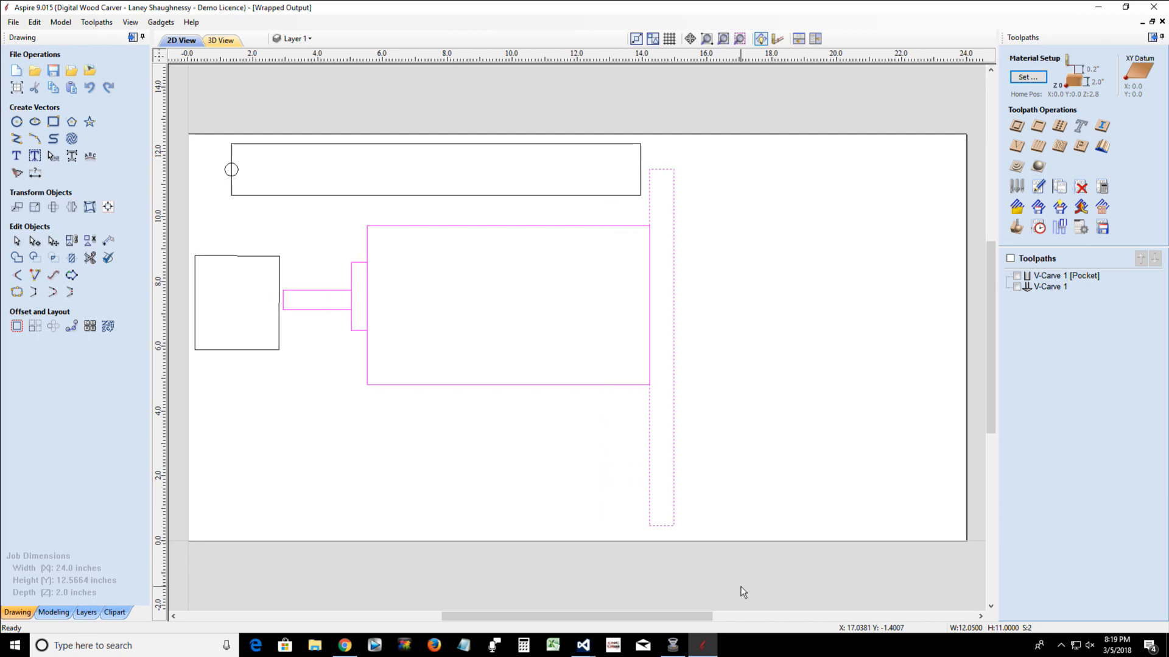
{"action": "key", "text": "Left"}
{"action": "key", "text": "Left"}
{"action": "key", "text": "Left"}
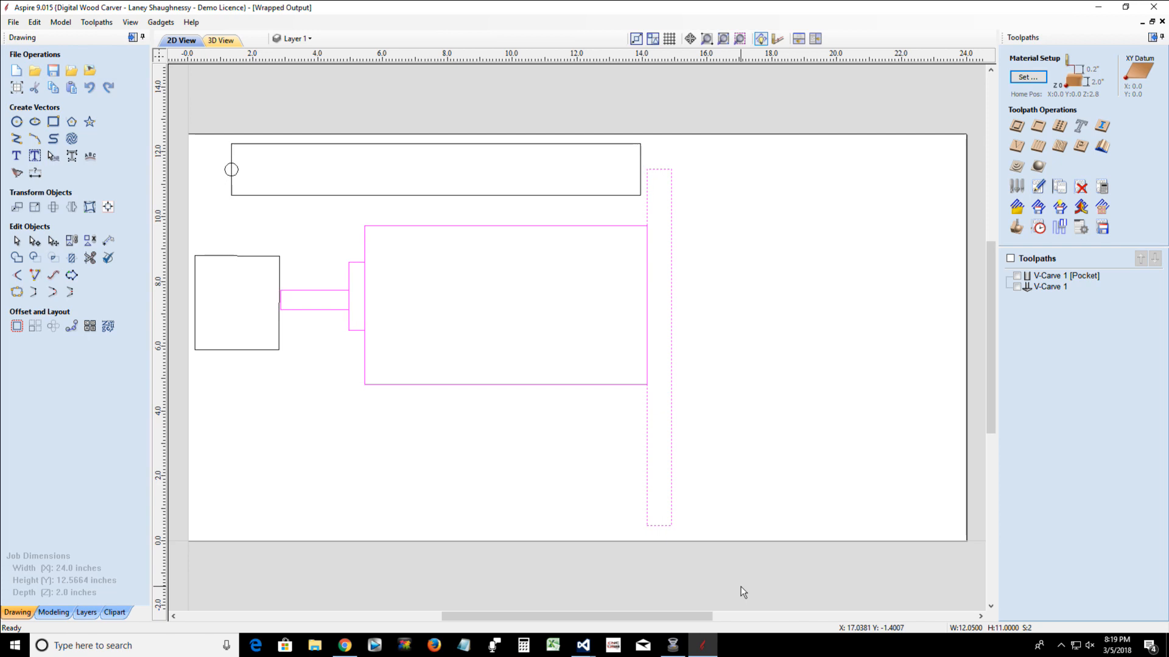
Nudge the selected spindle shapes right, away from the block, and back until the stem's tip meets the block's edge again
{"action": "key", "text": "Right"}
{"action": "key", "text": "Right"}
{"action": "key", "text": "Right"}
{"action": "key", "text": "Right"}
{"action": "key", "text": "Right"}
{"action": "key", "text": "Right"}
{"action": "key", "text": "Right"}
{"action": "key", "text": "Right"}
{"action": "key", "text": "Right"}
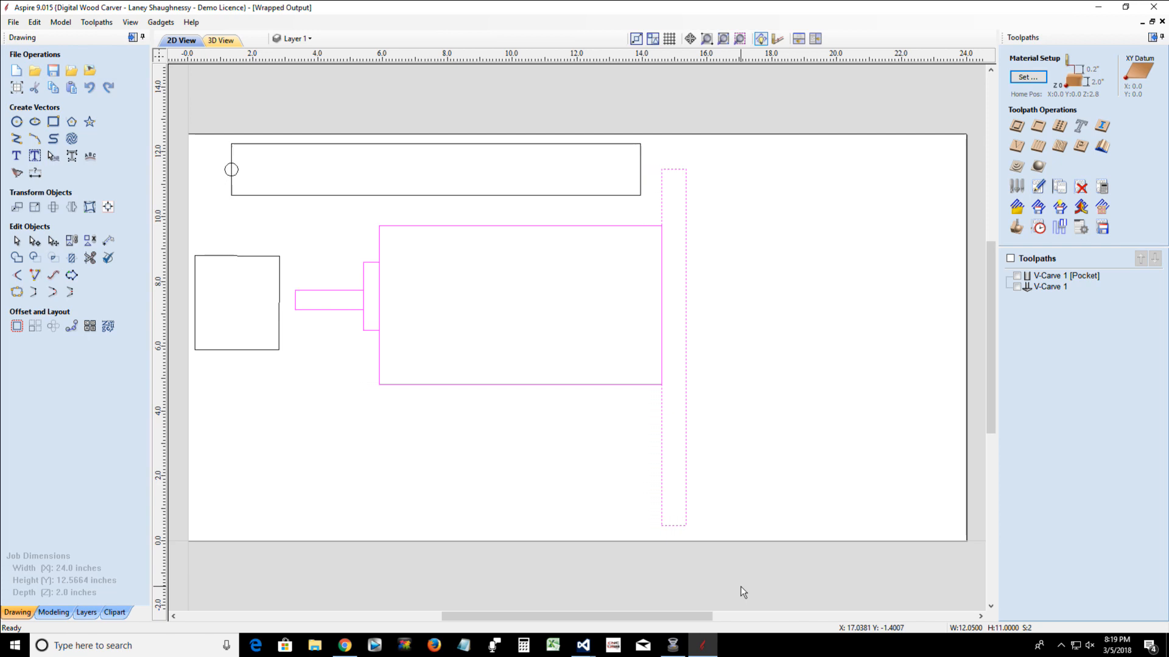
{"action": "key", "text": "Left"}
{"action": "key", "text": "Left"}
{"action": "key", "text": "Left"}
{"action": "key", "text": "Left"}
{"action": "key", "text": "Left"}
{"action": "key", "text": "Left"}
{"action": "key", "text": "Left"}
{"action": "key", "text": "Left"}
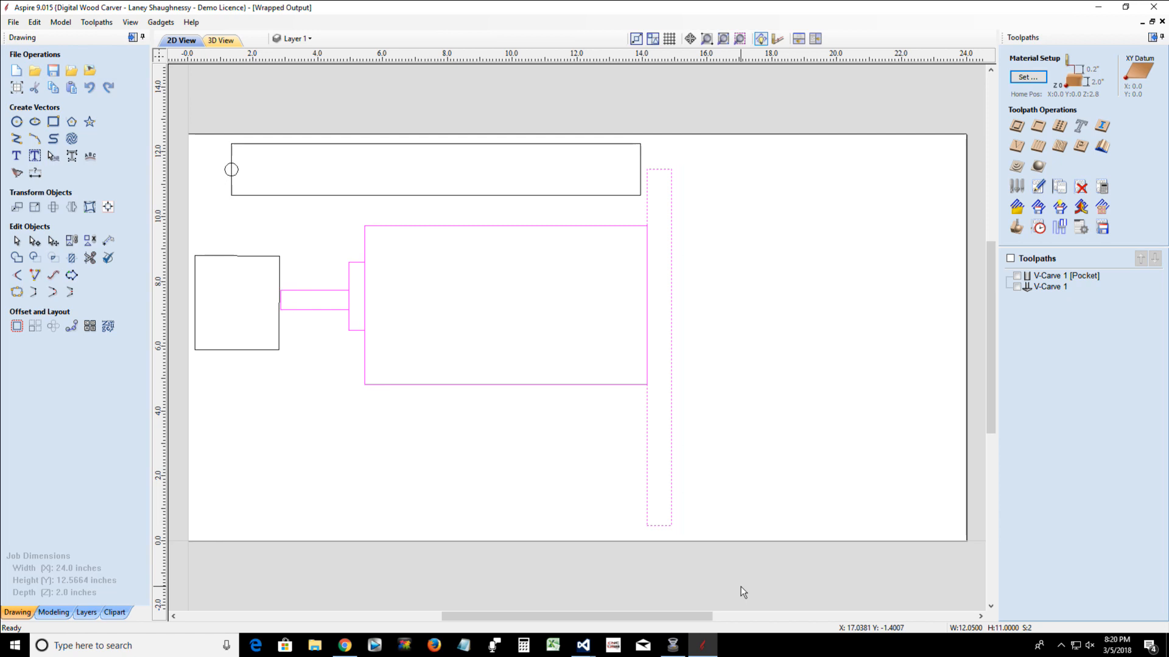
Set the Z gap above material to 1 inch in Material Setup and recalculate all toolpaths
{"action": "left_click", "coordinate": [1028, 78]}
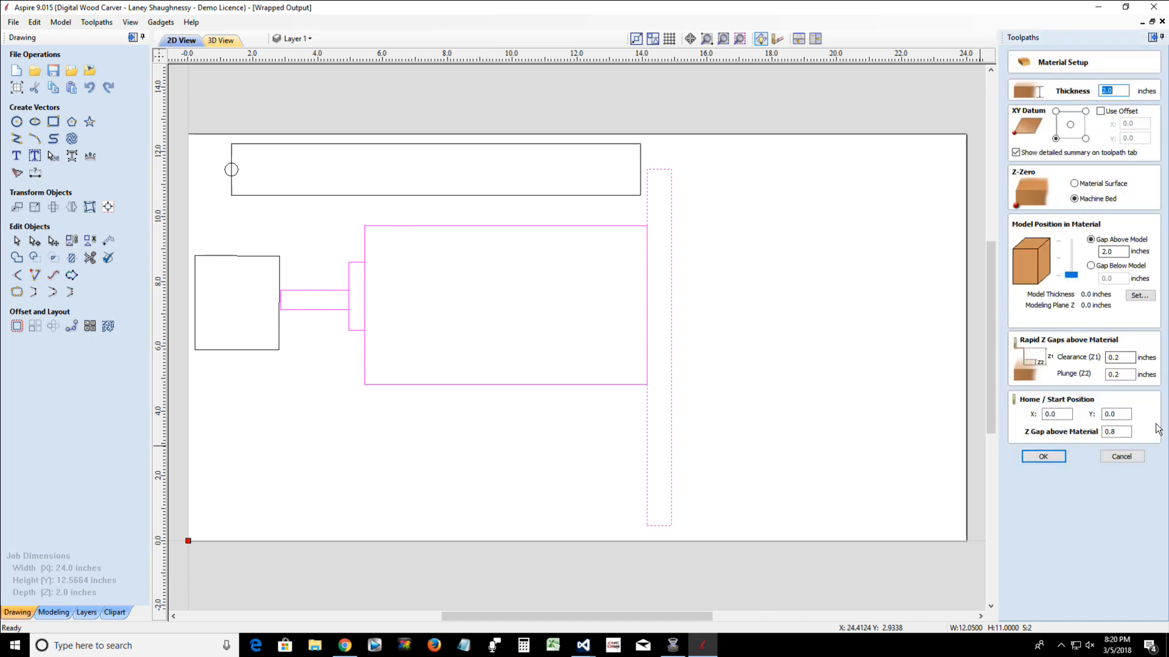
{"action": "double_click", "coordinate": [1125, 431]}
{"action": "type", "text": "1"}
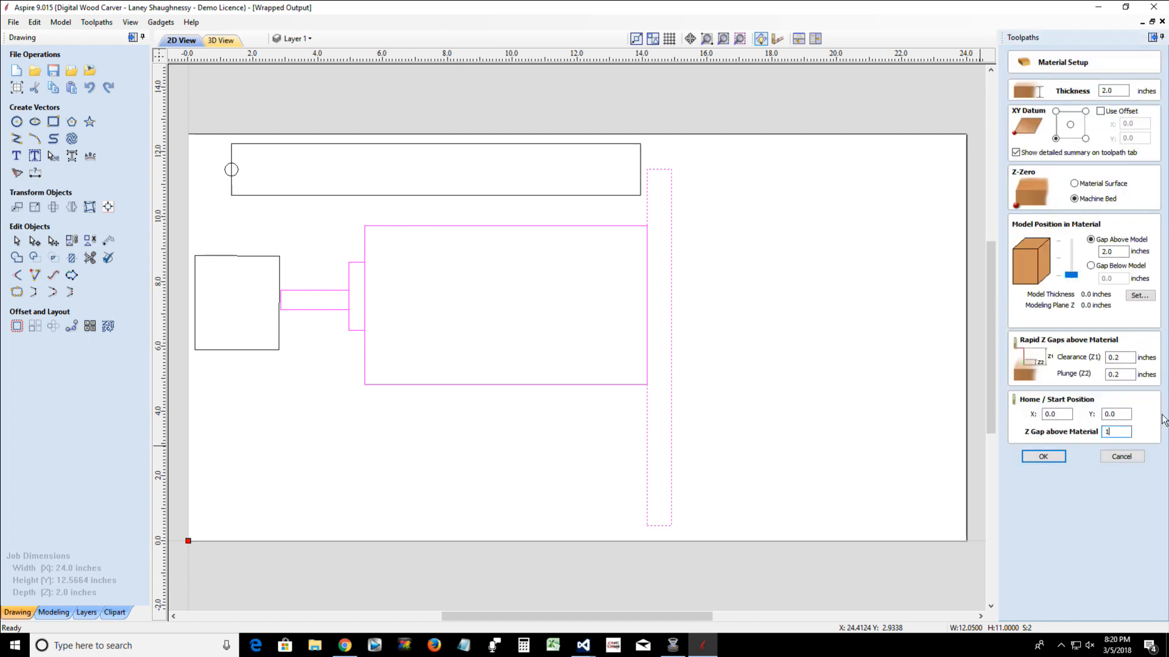
{"action": "left_click", "coordinate": [1043, 458]}
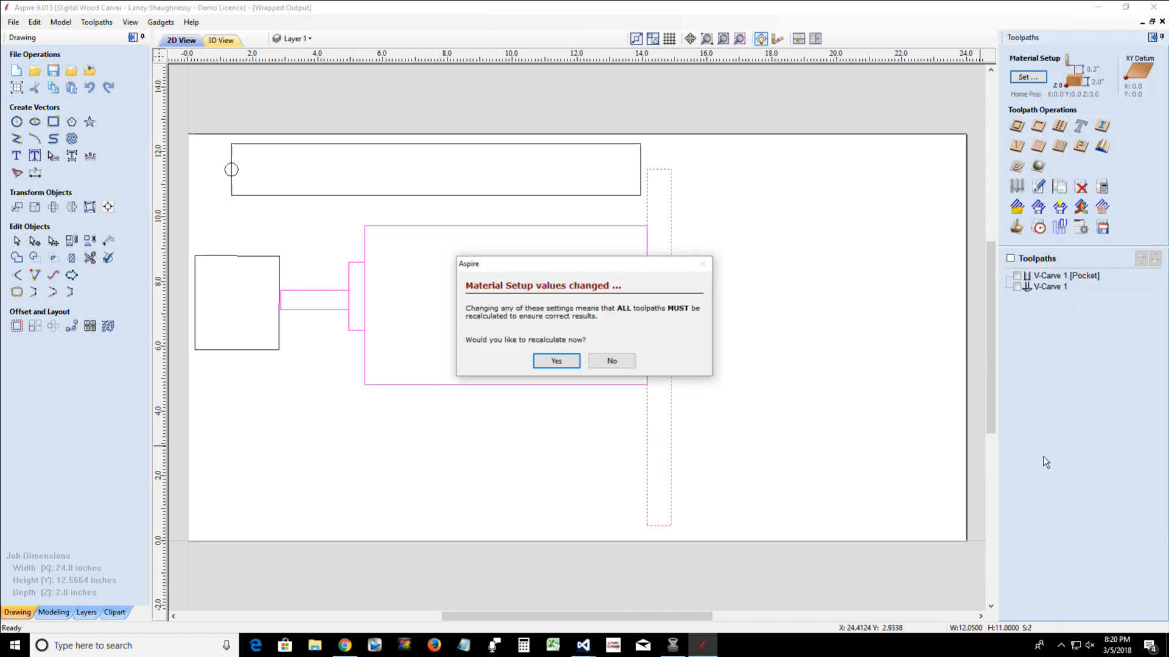
{"action": "left_click", "coordinate": [558, 362]}
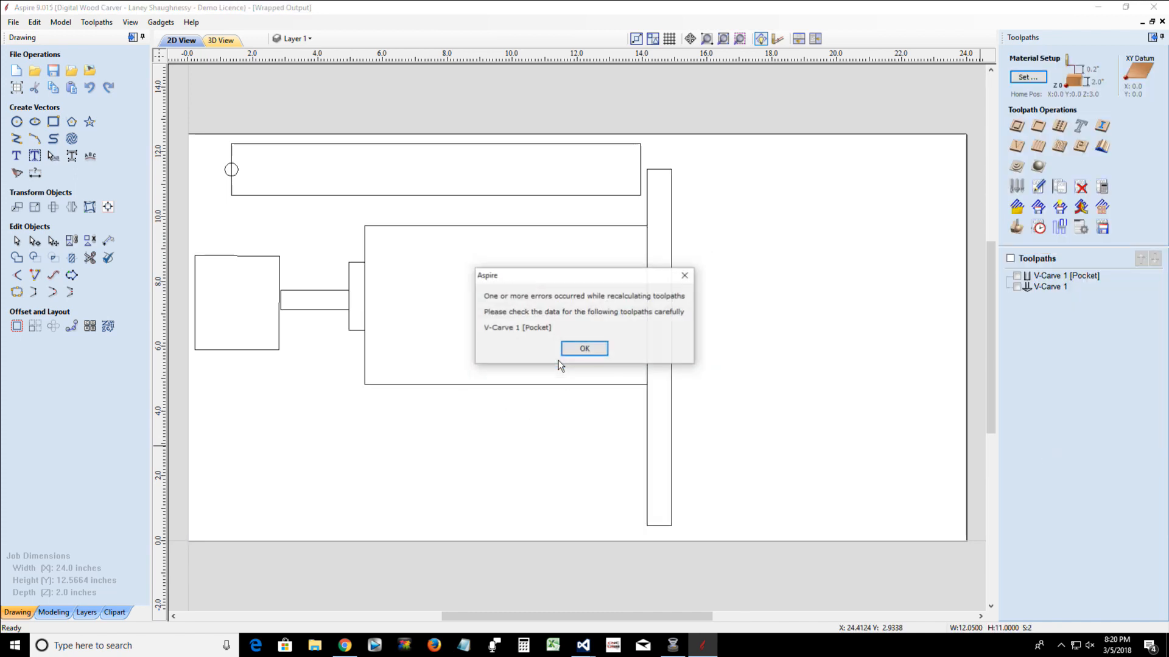
{"action": "left_click", "coordinate": [581, 353]}
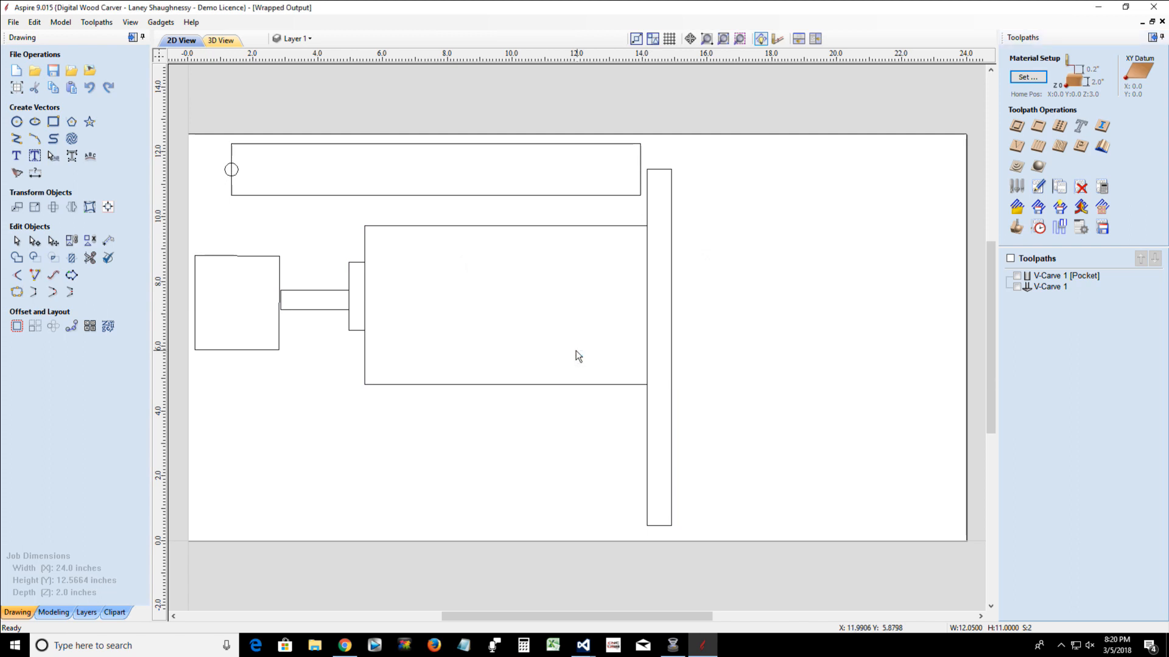
Select the block and open the Create Rounding Toolpath gadget, using a 5-inch square blank and the Optimized Raster machining method
{"action": "left_click", "coordinate": [265, 257]}
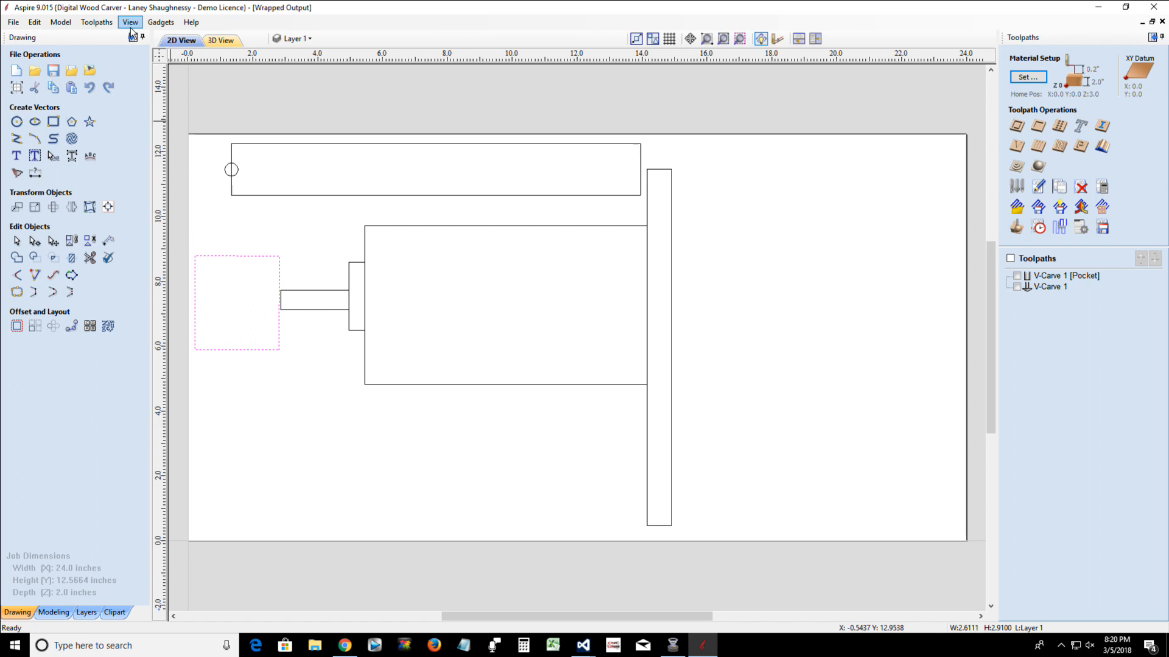
{"action": "left_click", "coordinate": [162, 24]}
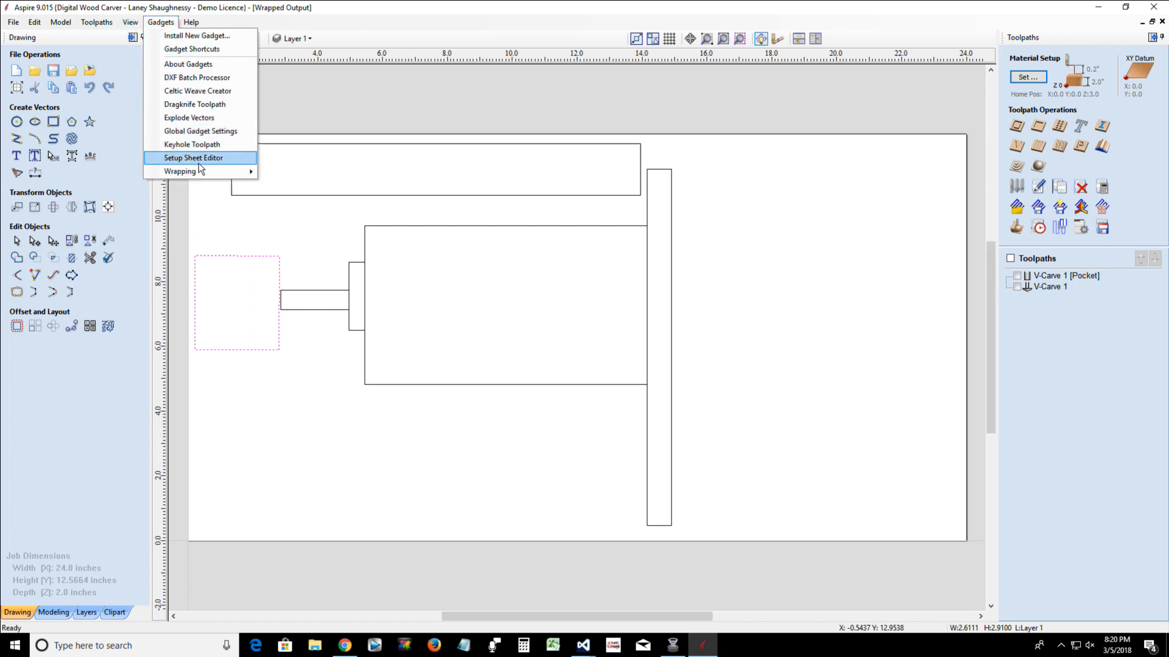
{"action": "mouse_move", "coordinate": [199, 170]}
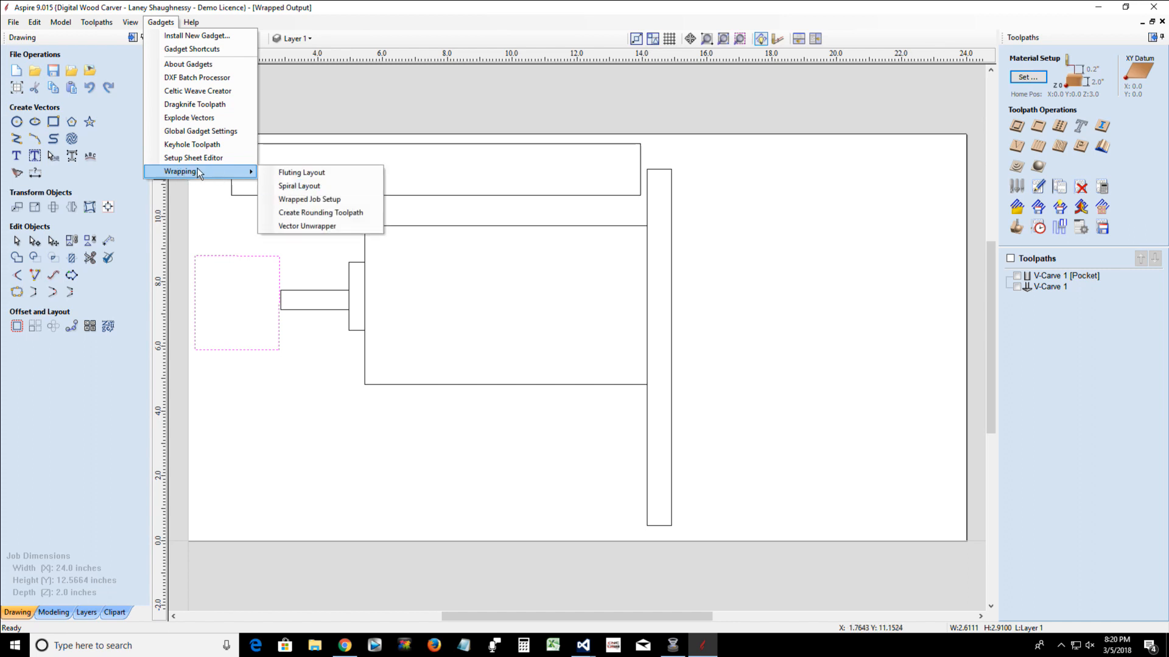
{"action": "left_click", "coordinate": [339, 213]}
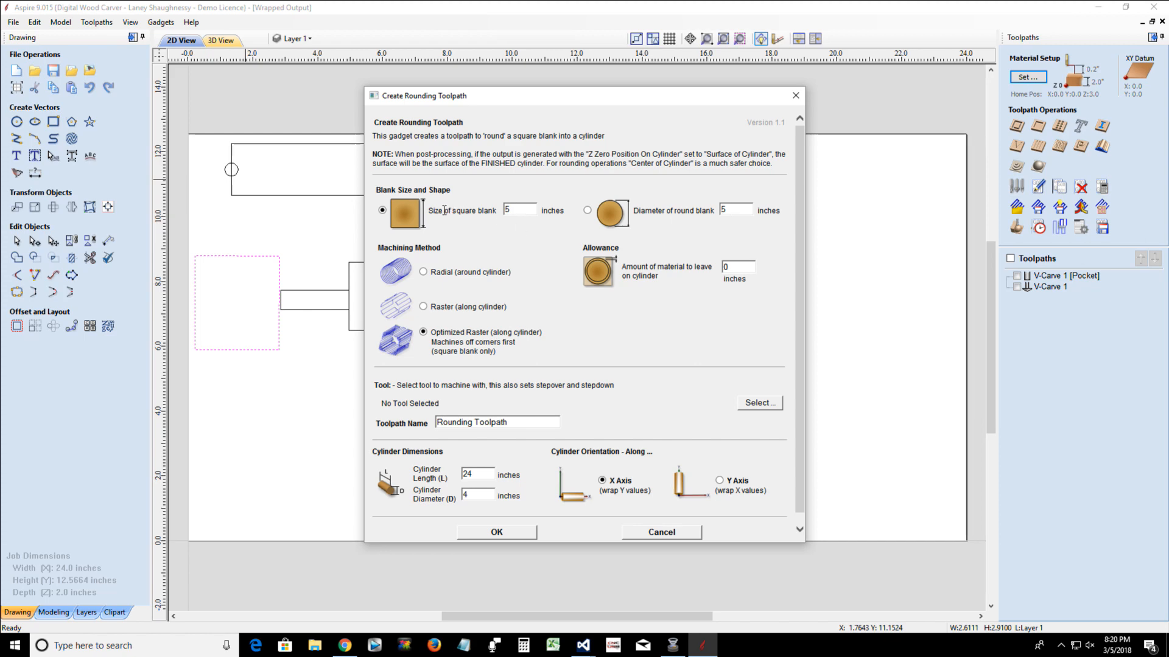
{"action": "double_click", "coordinate": [523, 208]}
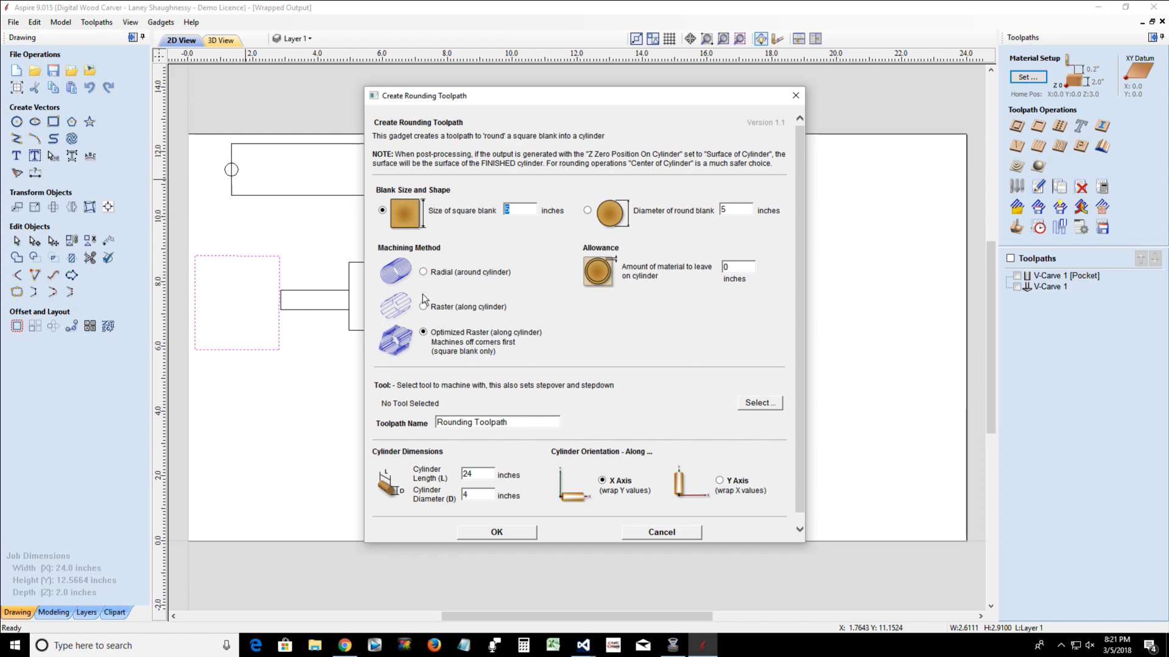
{"action": "left_click", "coordinate": [424, 272]}
{"action": "left_click", "coordinate": [423, 333]}
Assign End Mill (0.5 inch) and create the rounding toolpath for a cylinder 24 inches long and 4 inches in diameter
{"action": "left_click", "coordinate": [760, 404]}
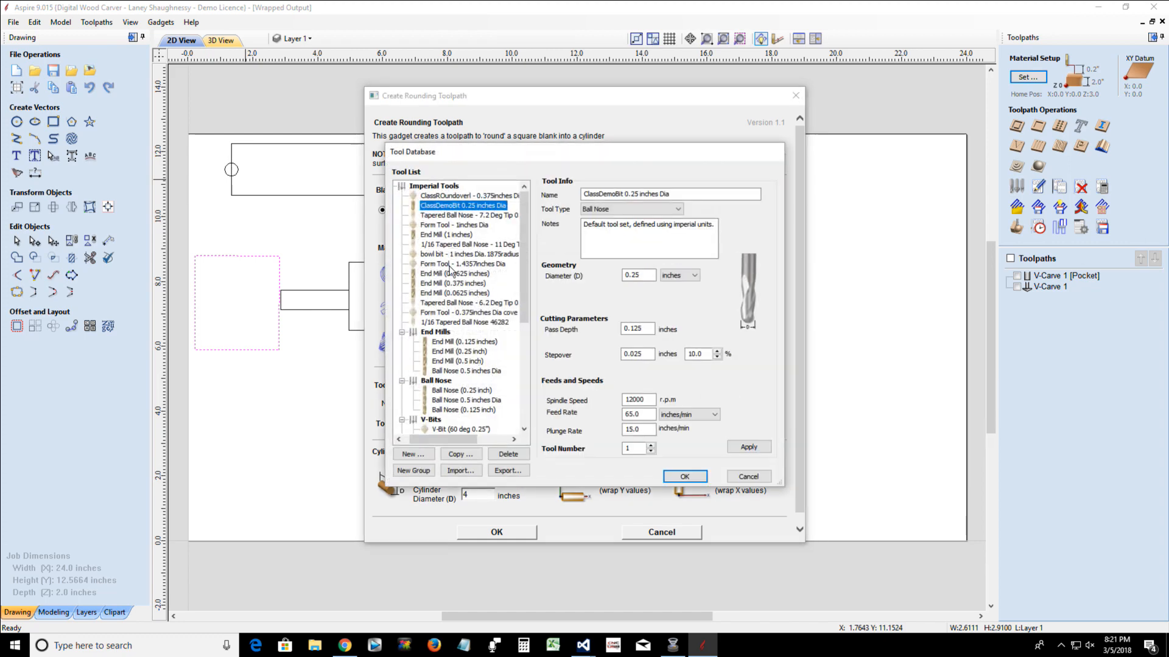
{"action": "left_click", "coordinate": [457, 361]}
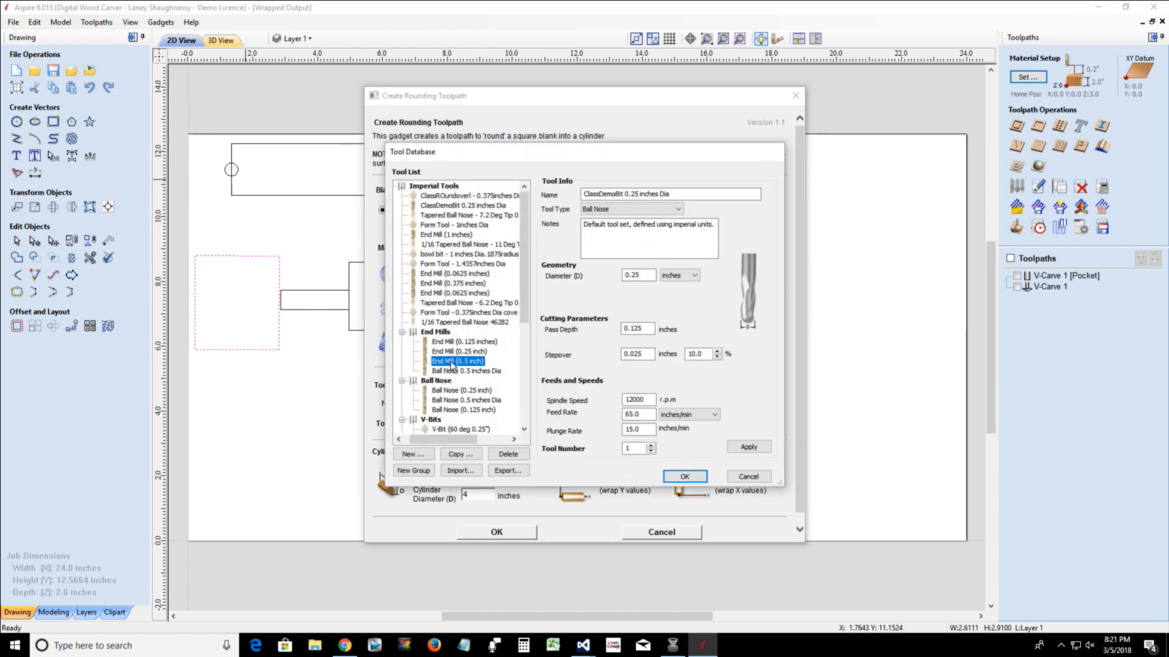
{"action": "left_click", "coordinate": [684, 476]}
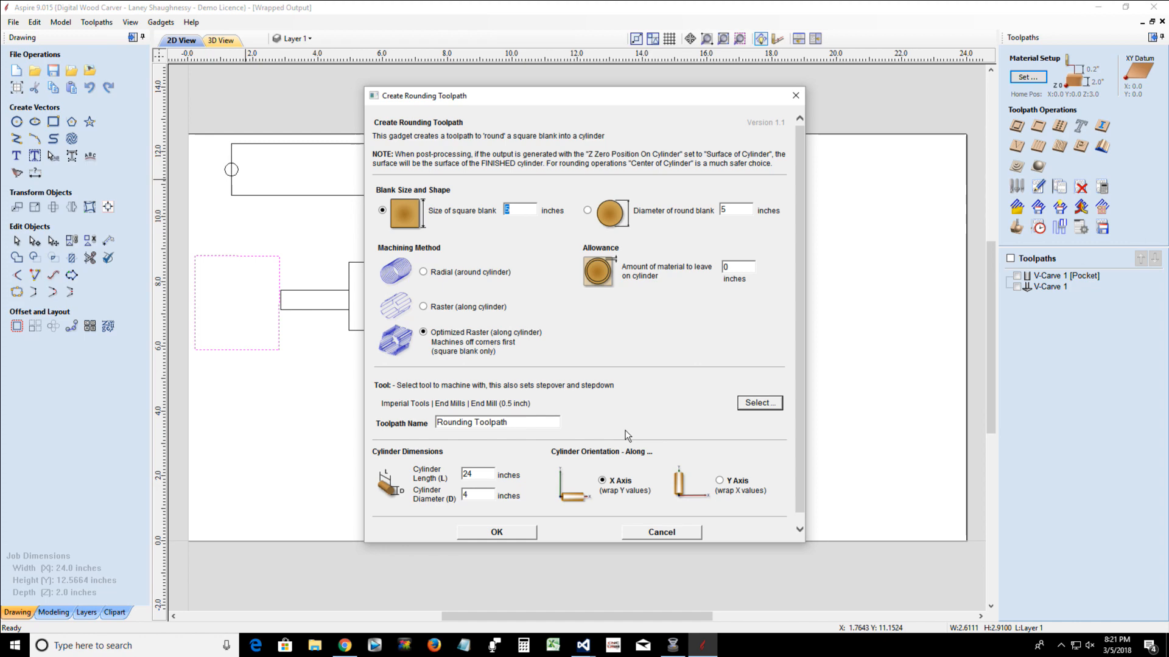
{"action": "double_click", "coordinate": [475, 476]}
{"action": "double_click", "coordinate": [477, 497]}
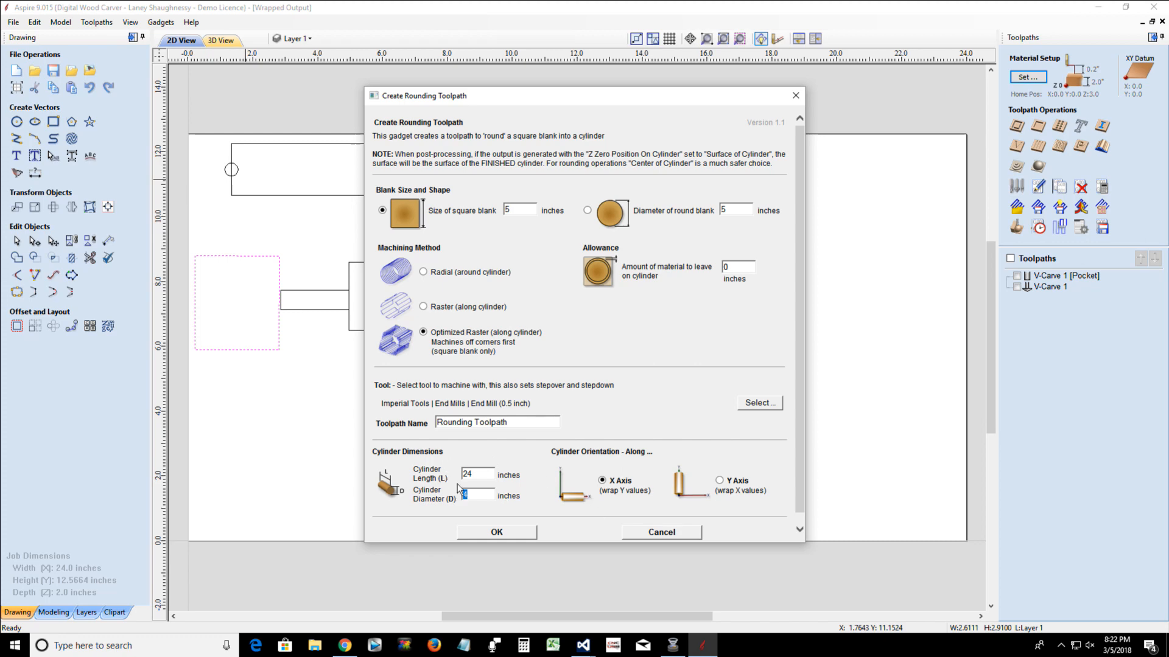
{"action": "left_click", "coordinate": [497, 532]}
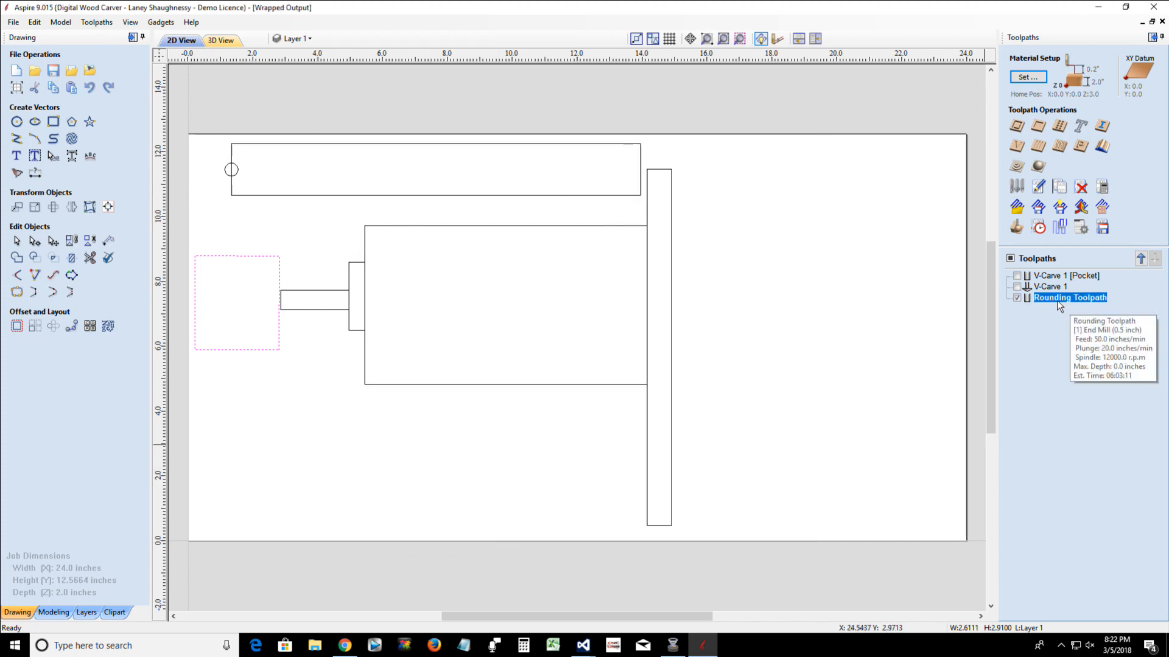
Examine the unwrapped rounding toolpath in 3D, including an end-on view along the Y axis and close-ups of its raster passes
{"action": "left_click", "coordinate": [222, 40]}
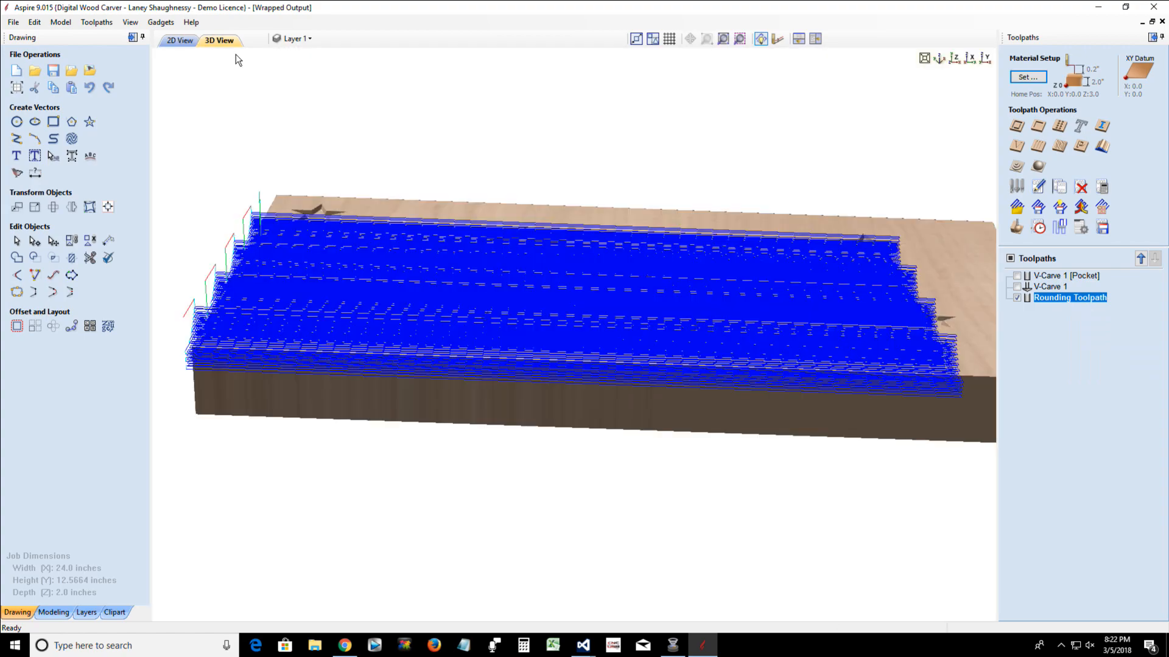
{"action": "left_click_drag", "start_coordinate": [461, 372], "coordinate": [768, 293]}
{"action": "left_click_drag", "start_coordinate": [524, 465], "coordinate": [754, 377]}
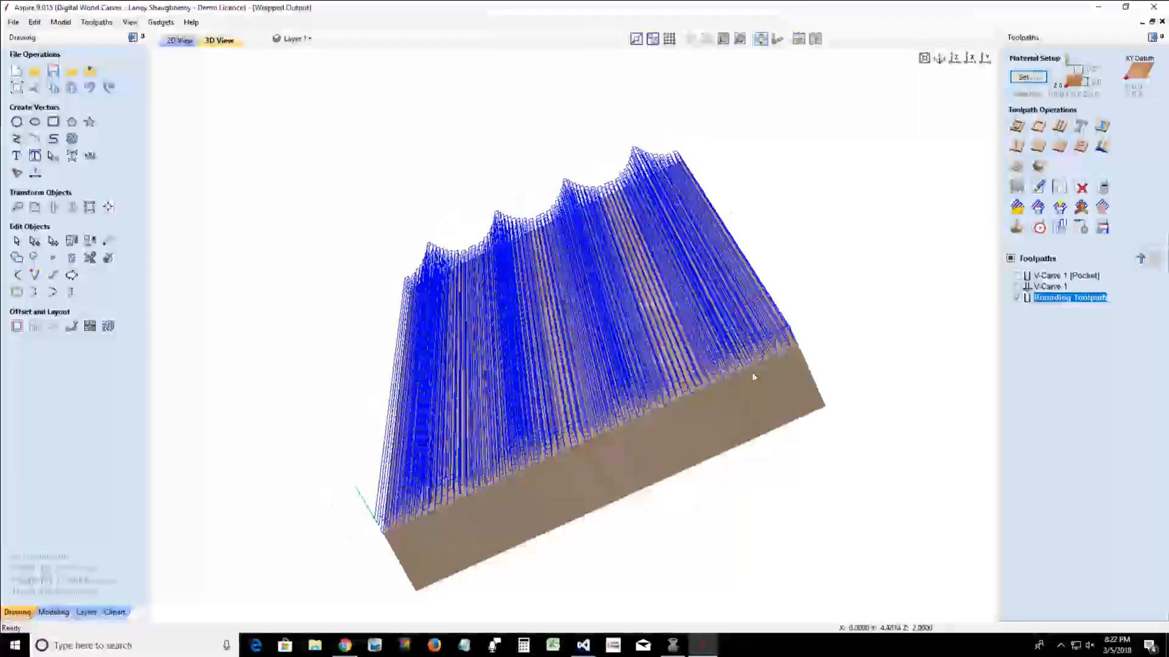
{"action": "left_click", "coordinate": [983, 59]}
{"action": "scroll", "coordinate": [455, 341], "scroll_direction": "up", "scroll_amount": 5}
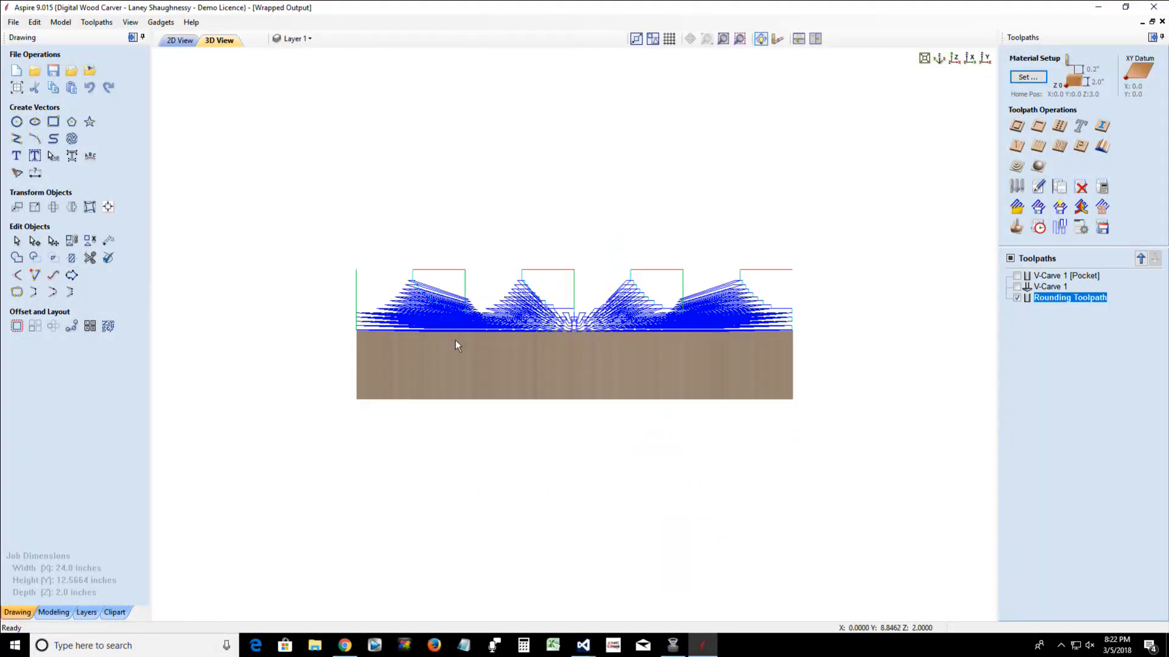
{"action": "mouse_move", "coordinate": [601, 371]}
{"action": "left_mouse_down"}
{"action": "mouse_move", "coordinate": [597, 406]}
{"action": "mouse_move", "coordinate": [597, 358]}
{"action": "left_mouse_up"}
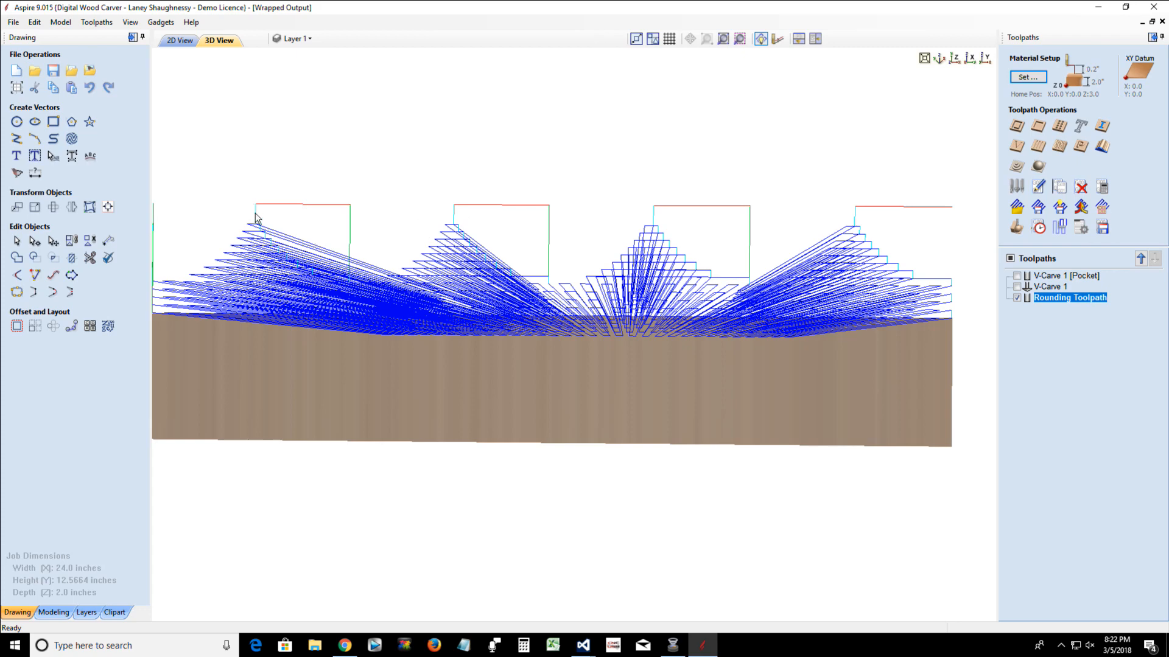
{"action": "left_click_drag", "start_coordinate": [370, 334], "coordinate": [394, 347]}
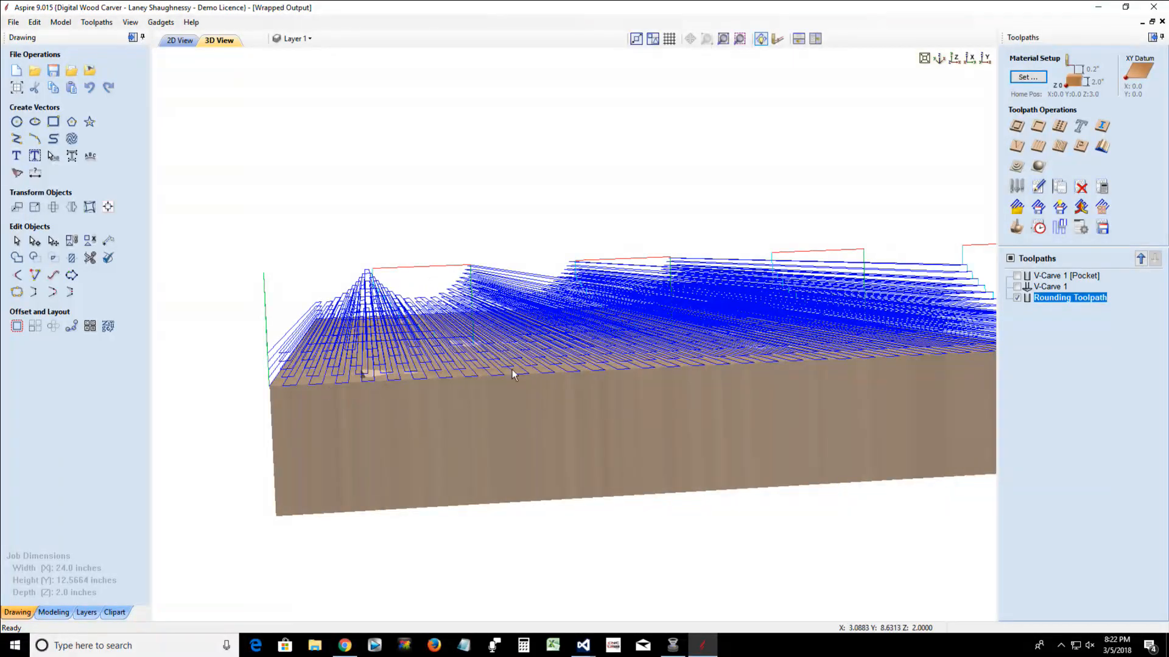
{"action": "left_click_drag", "start_coordinate": [739, 408], "coordinate": [703, 451]}
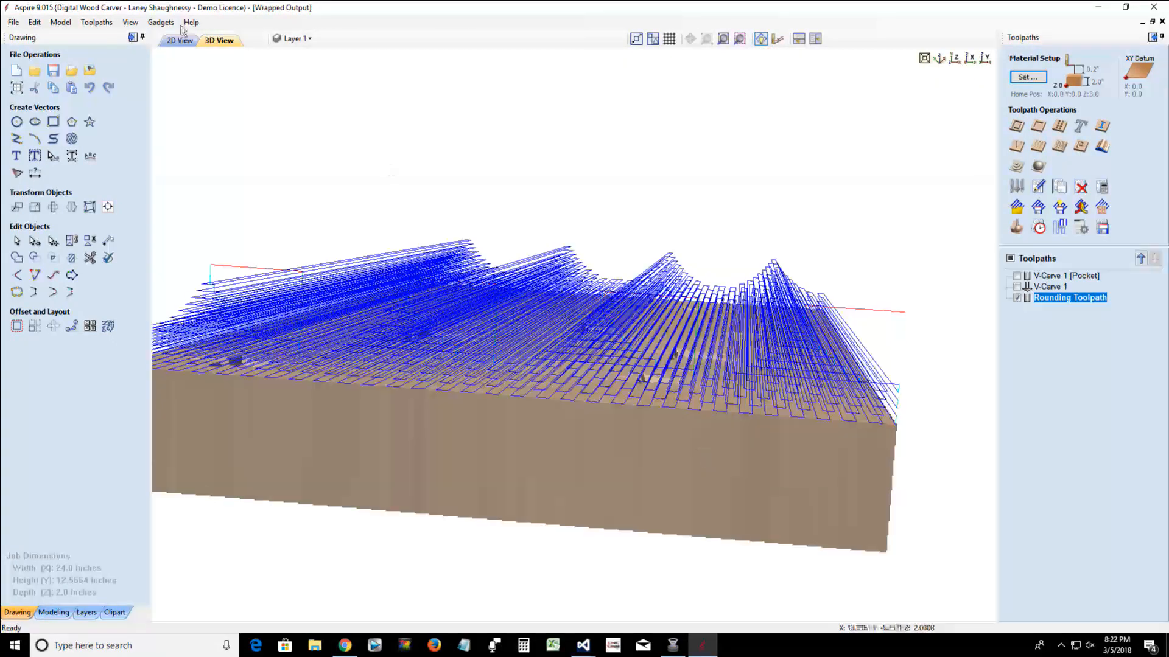
Draw the rounding toolpath with Y values wrapped around the X axis, and briefly open its toolpath preview
{"action": "left_click", "coordinate": [96, 23]}
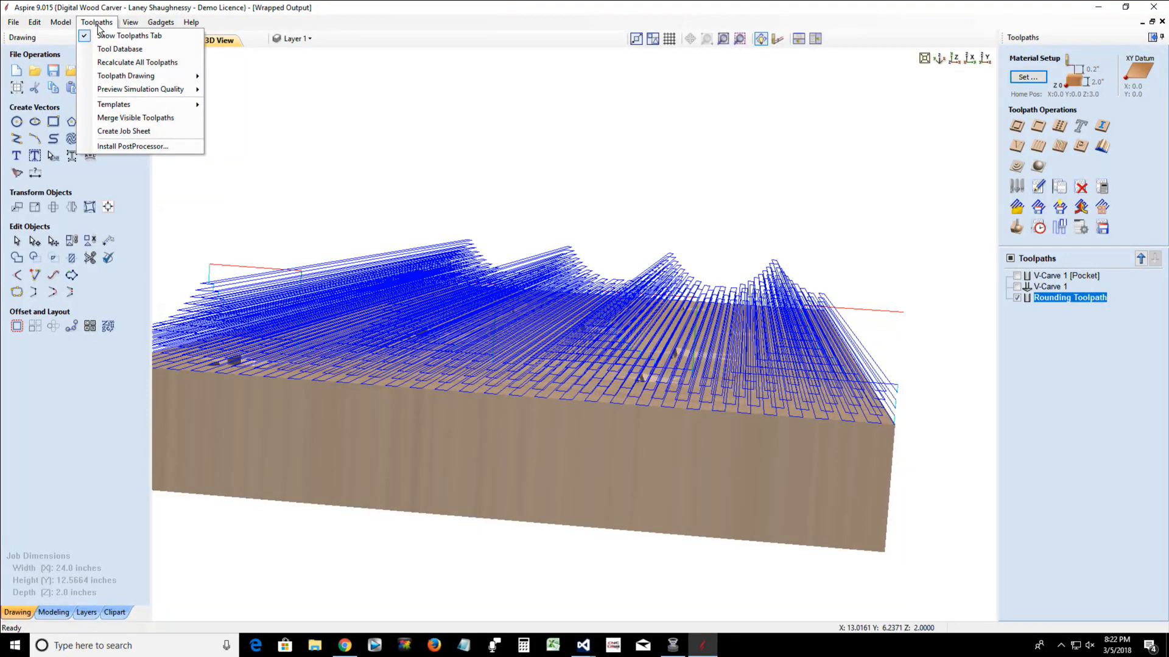
{"action": "mouse_move", "coordinate": [120, 76]}
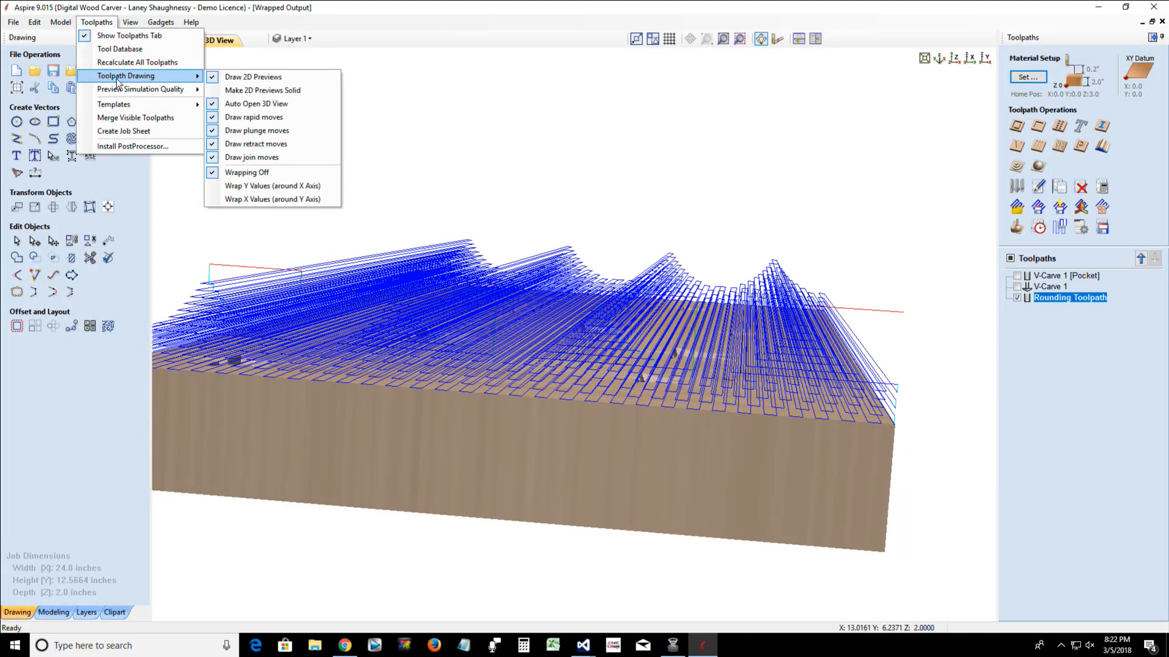
{"action": "left_click", "coordinate": [263, 185]}
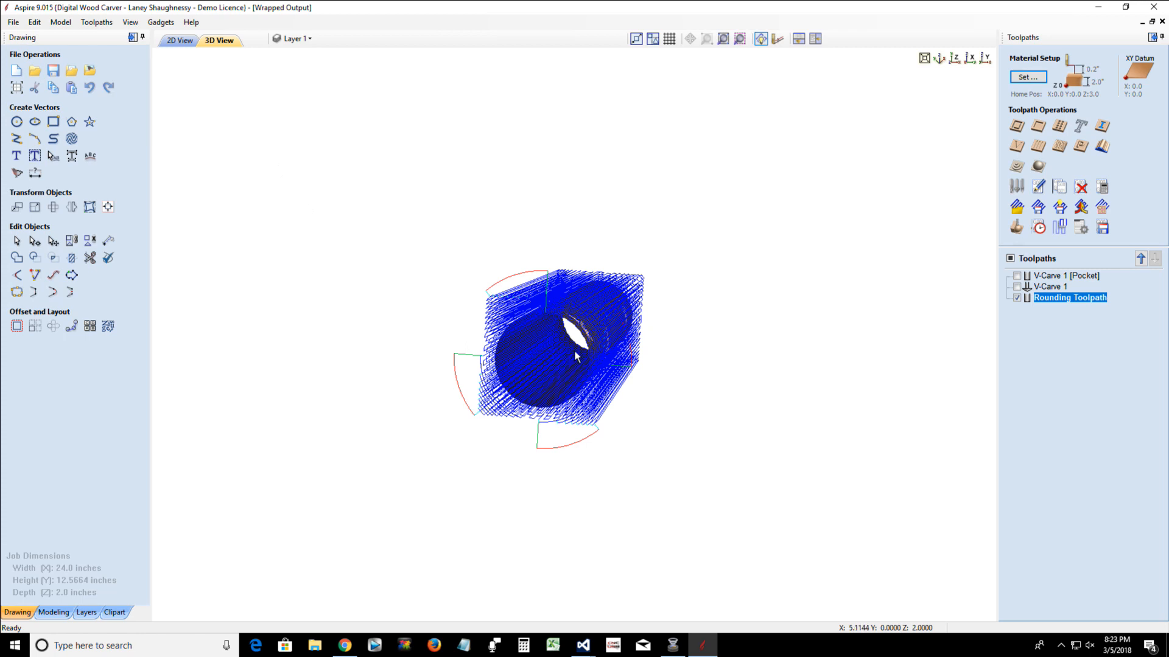
{"action": "left_click_drag", "start_coordinate": [588, 353], "coordinate": [592, 350]}
{"action": "left_click_drag", "start_coordinate": [644, 275], "coordinate": [667, 259]}
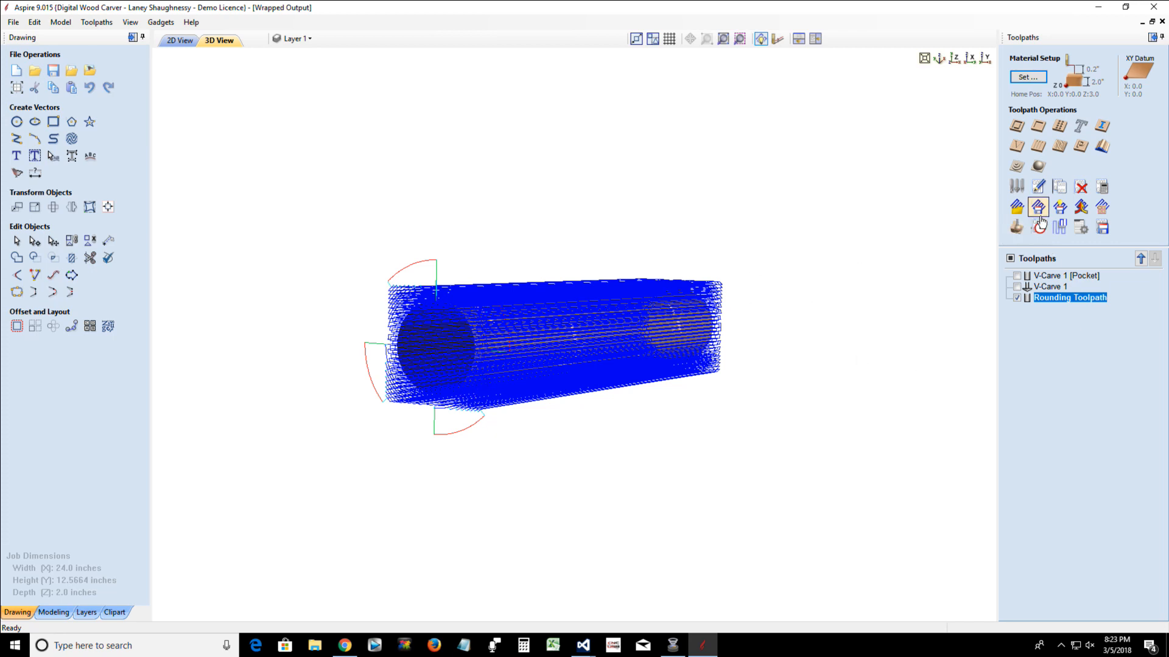
{"action": "left_click", "coordinate": [1016, 227]}
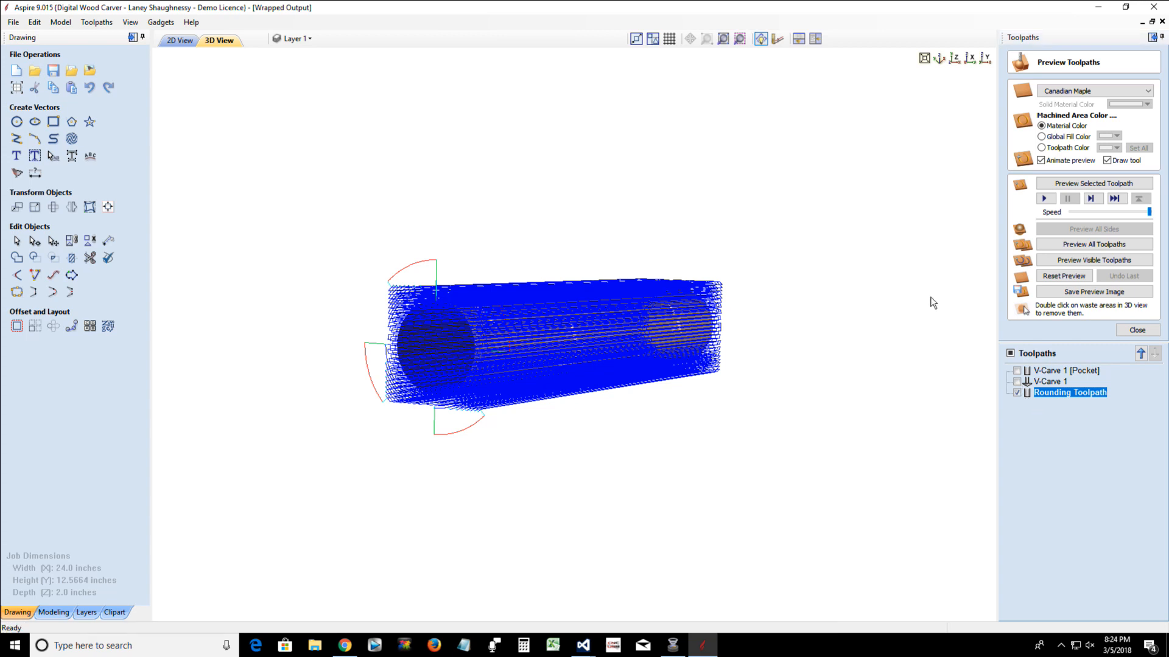
{"action": "left_click", "coordinate": [1135, 331]}
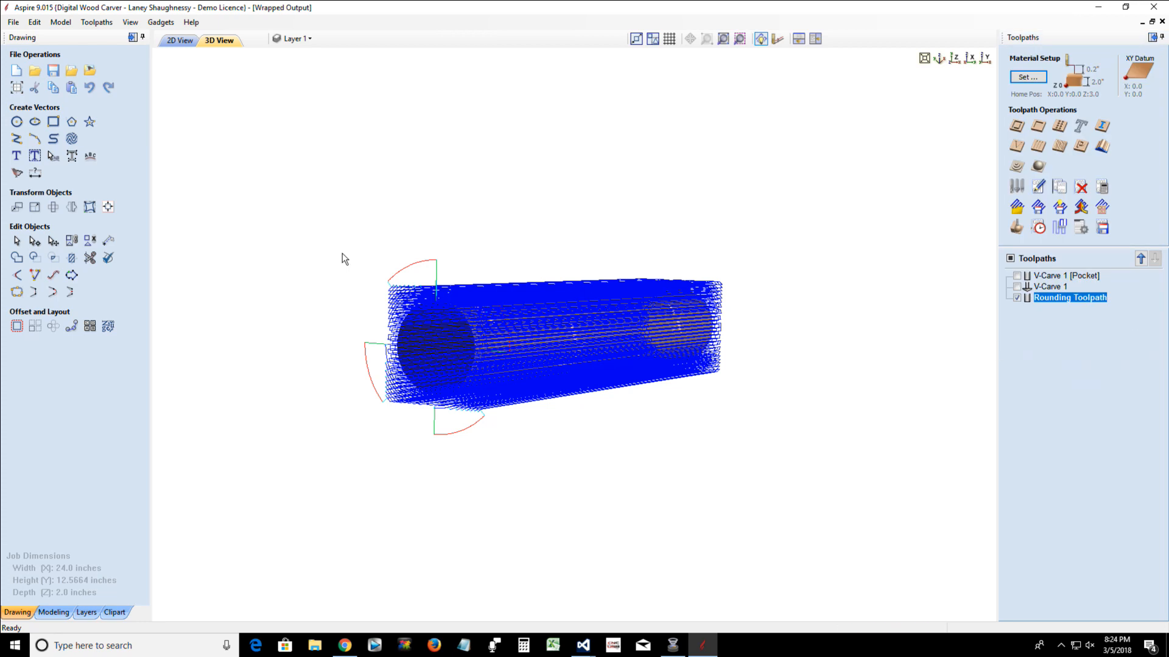
Turn toolpath wrapping off and hide the Rounding Toolpath so the flat board with the carved stars can be viewed
{"action": "left_click", "coordinate": [96, 22]}
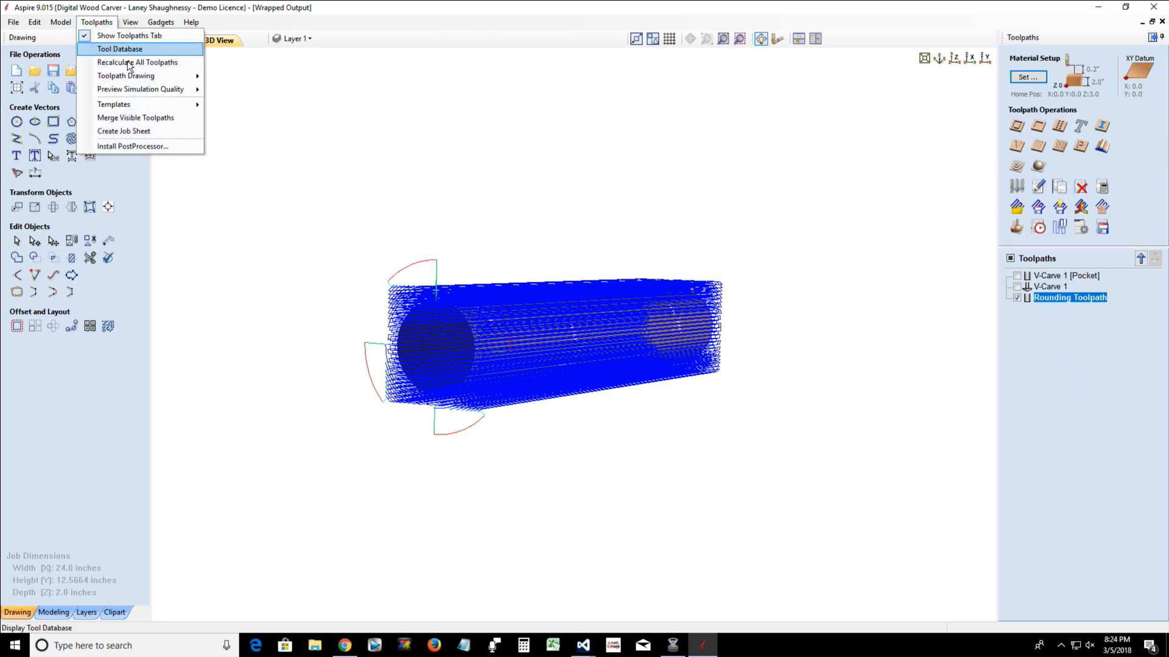
{"action": "mouse_move", "coordinate": [152, 74]}
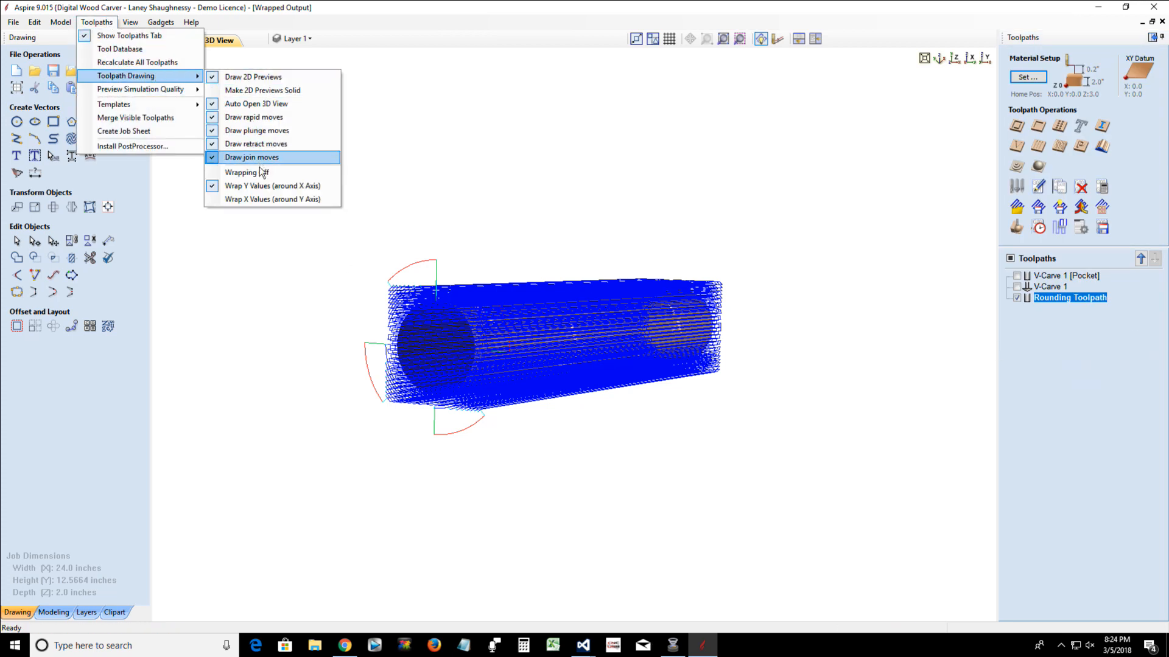
{"action": "left_click", "coordinate": [256, 174]}
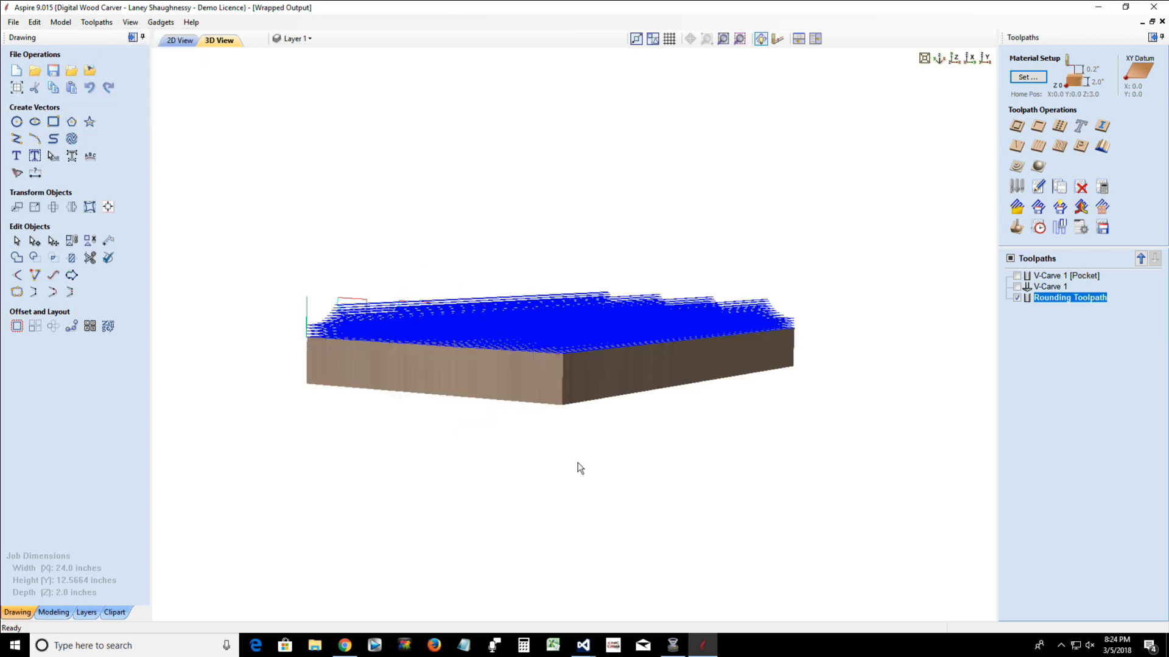
{"action": "left_click_drag", "start_coordinate": [580, 467], "coordinate": [755, 465]}
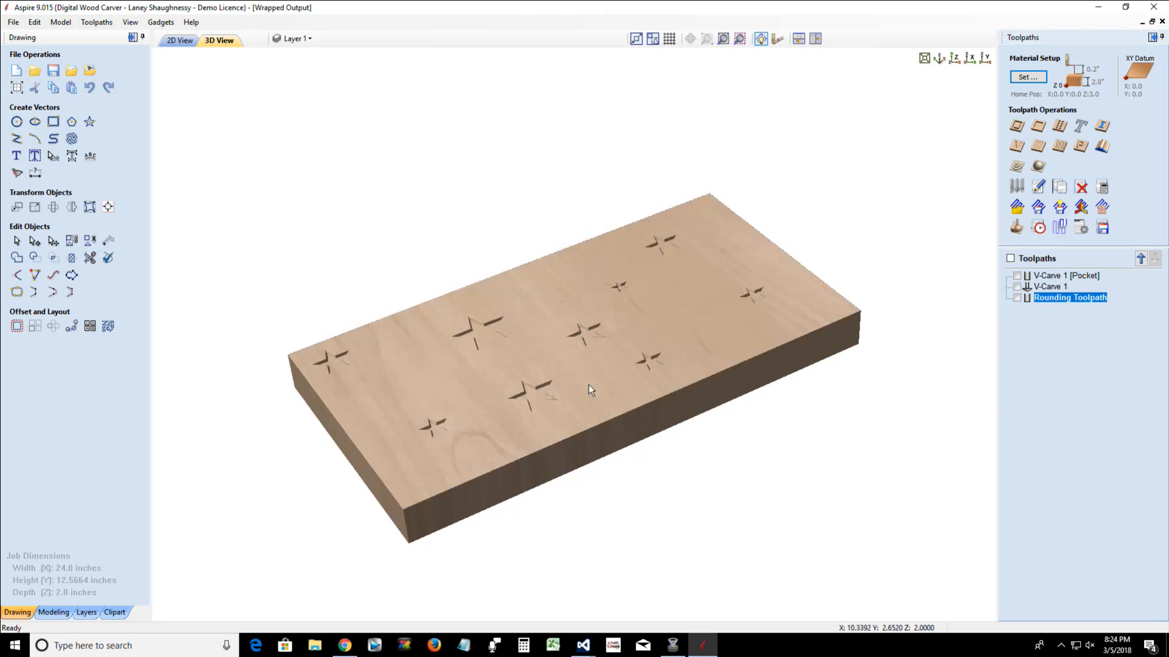
{"action": "left_click_drag", "start_coordinate": [590, 386], "coordinate": [538, 407]}
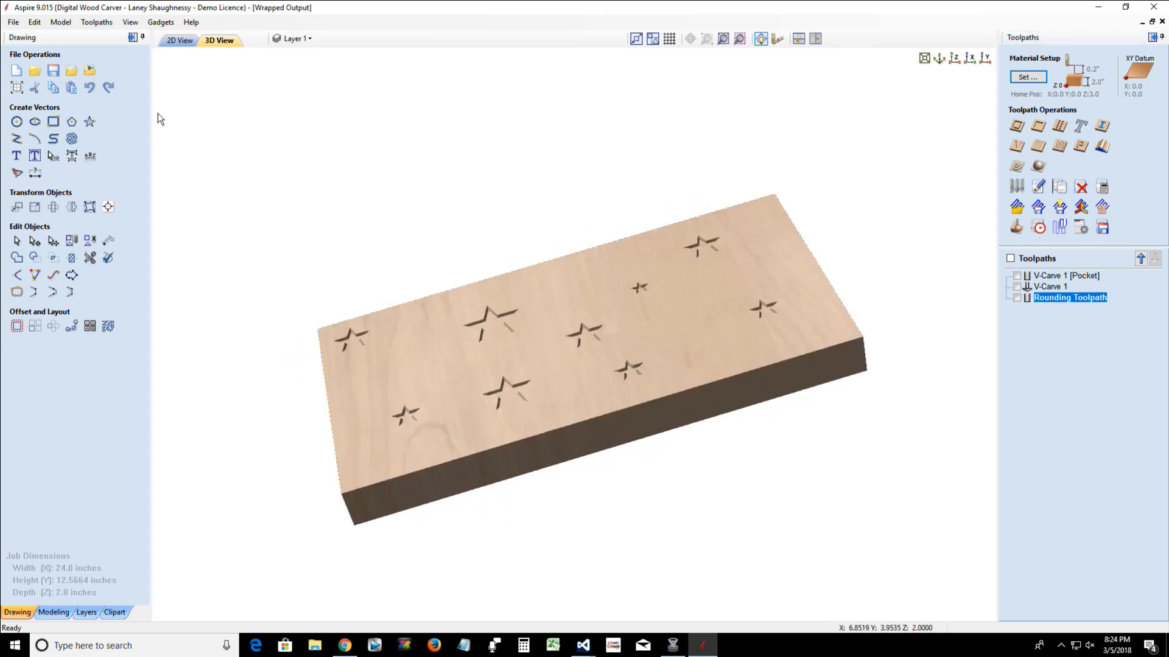
Wrap the toolpath drawing's Y values around the X axis to view the star carvings on the cylinder
{"action": "left_click", "coordinate": [125, 23]}
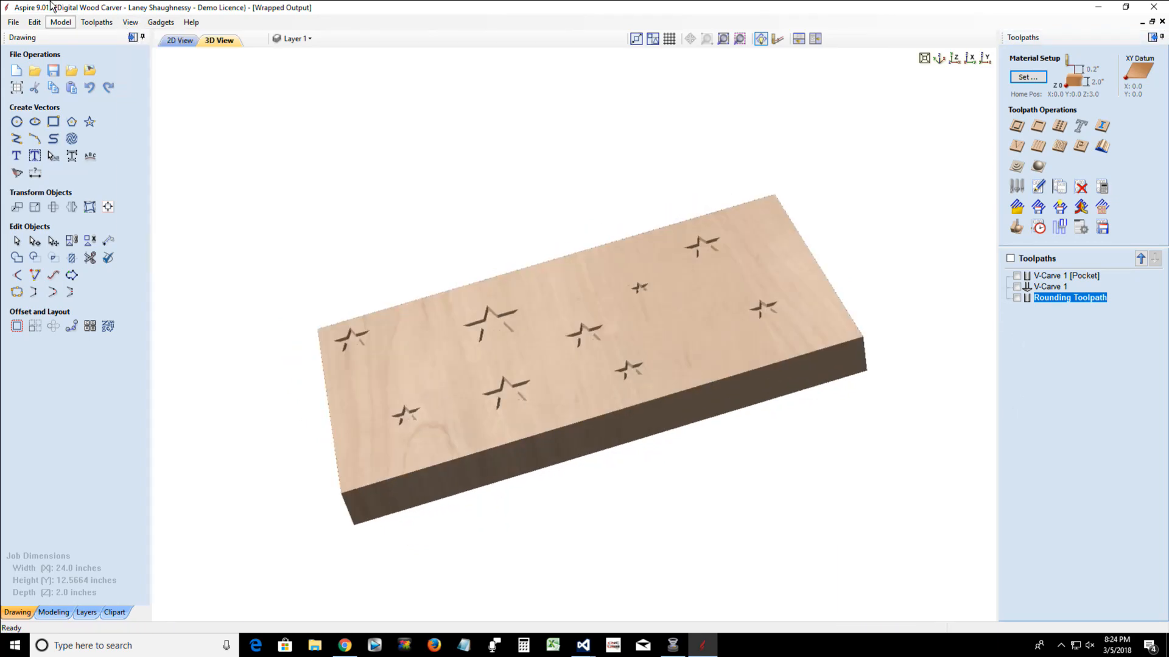
{"action": "mouse_move", "coordinate": [95, 22]}
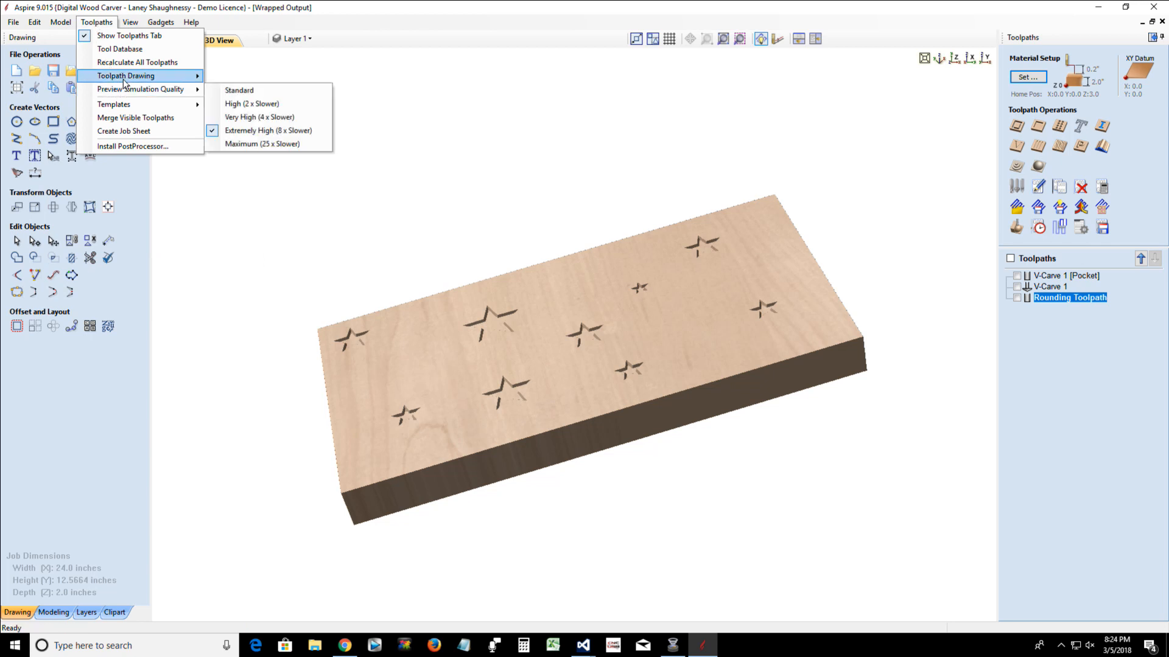
{"action": "mouse_move", "coordinate": [128, 77]}
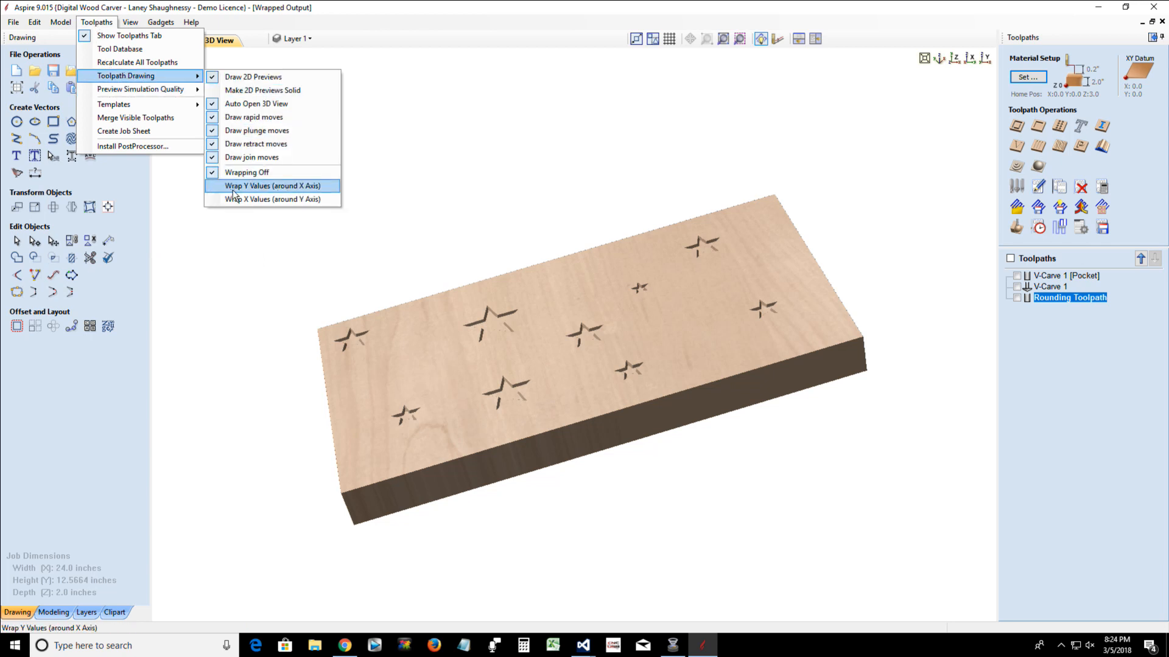
{"action": "left_click", "coordinate": [265, 185]}
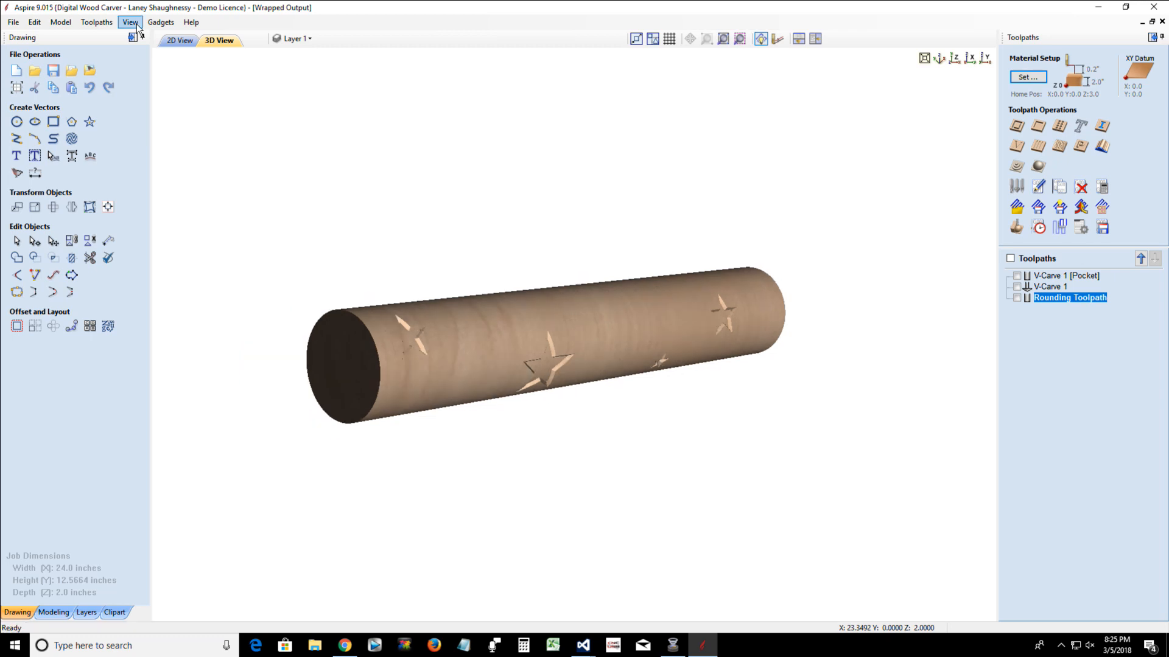
Switch toolpath wrapping off to return the star carvings to the flat board display
{"action": "left_click", "coordinate": [136, 24]}
{"action": "left_click", "coordinate": [124, 22]}
{"action": "left_click", "coordinate": [98, 24]}
{"action": "mouse_move", "coordinate": [101, 76]}
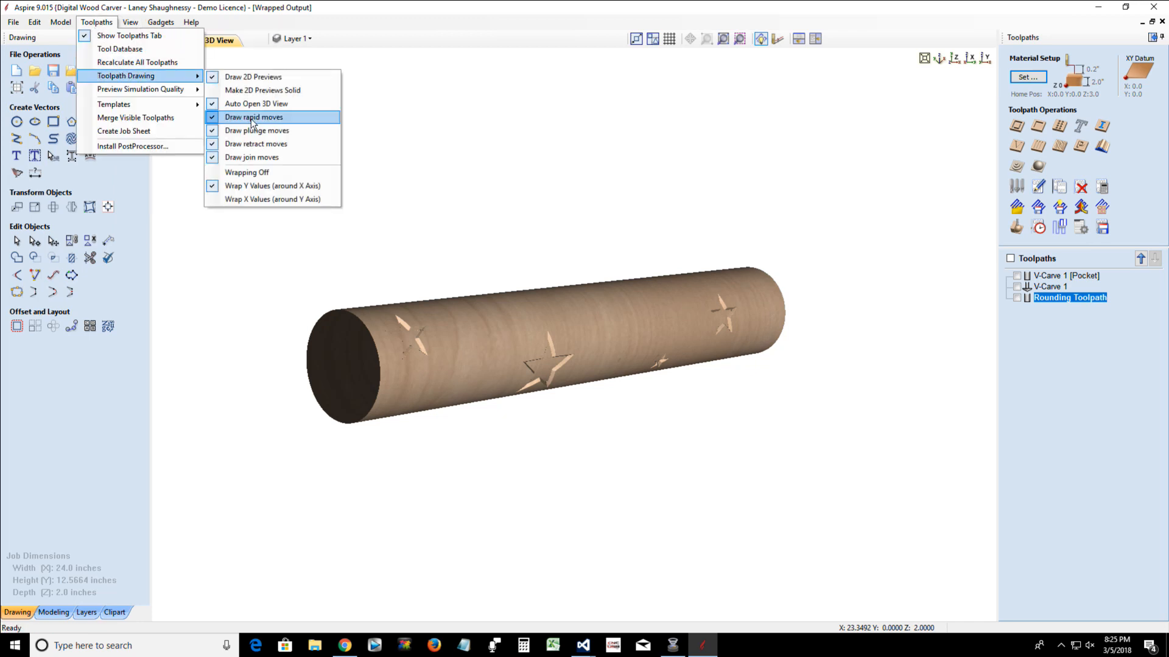
{"action": "left_click", "coordinate": [250, 173]}
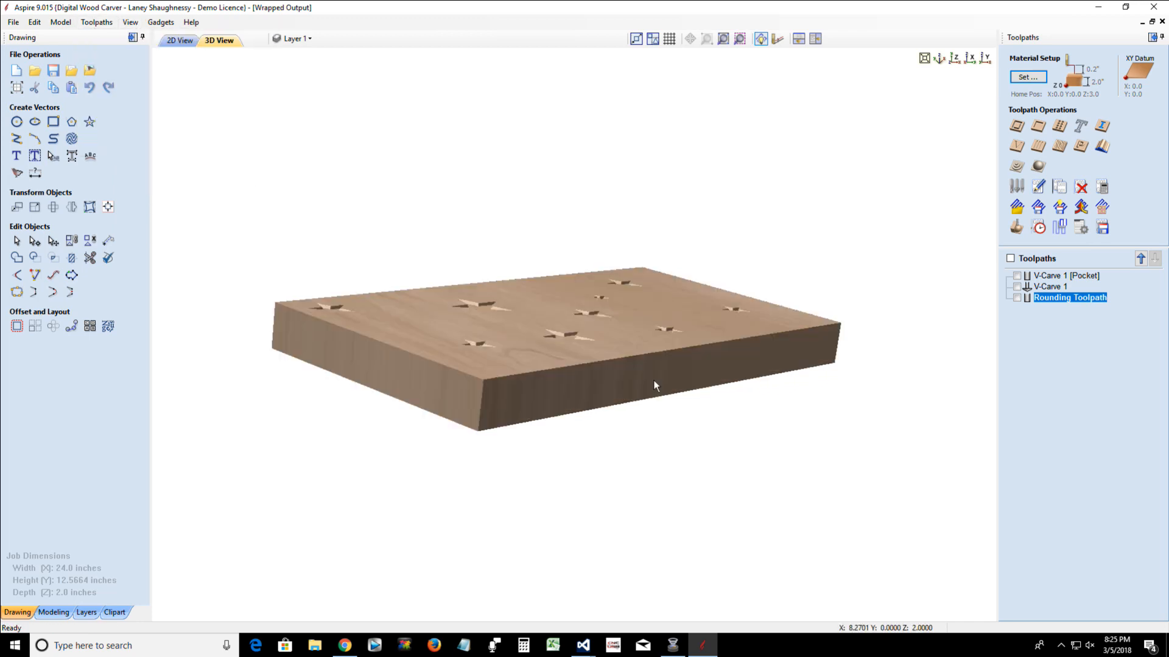
Open Finial2.crv3d from USB Drive (M:), discarding the unsaved changes to Wrapped Output
{"action": "left_click", "coordinate": [13, 22]}
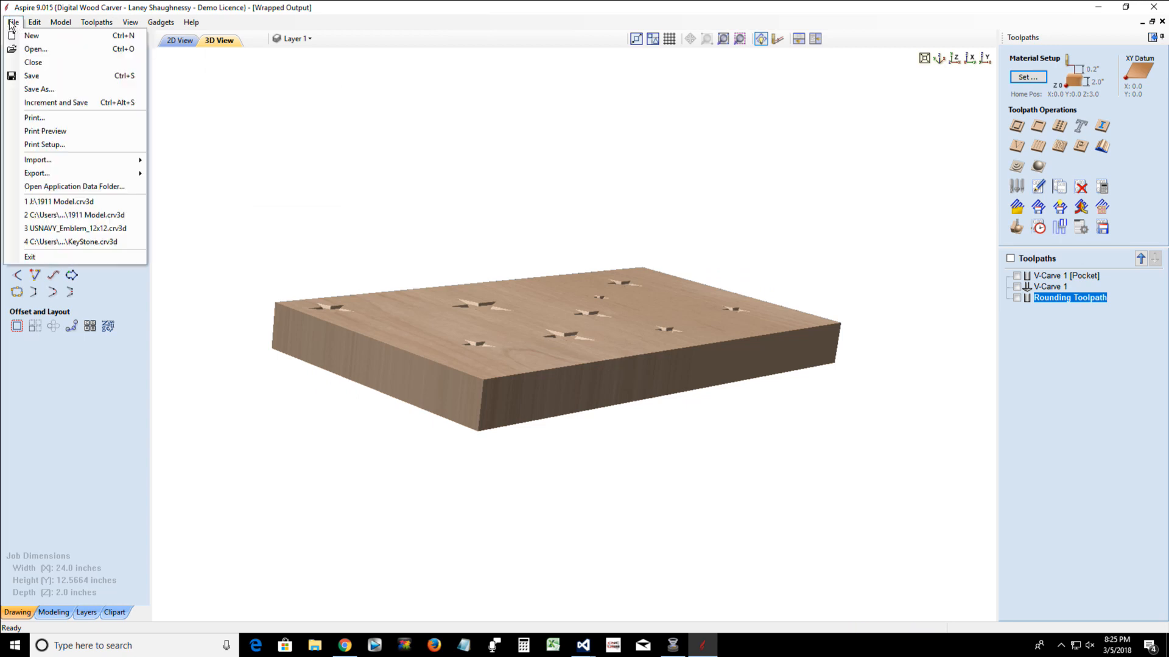
{"action": "left_click", "coordinate": [30, 50]}
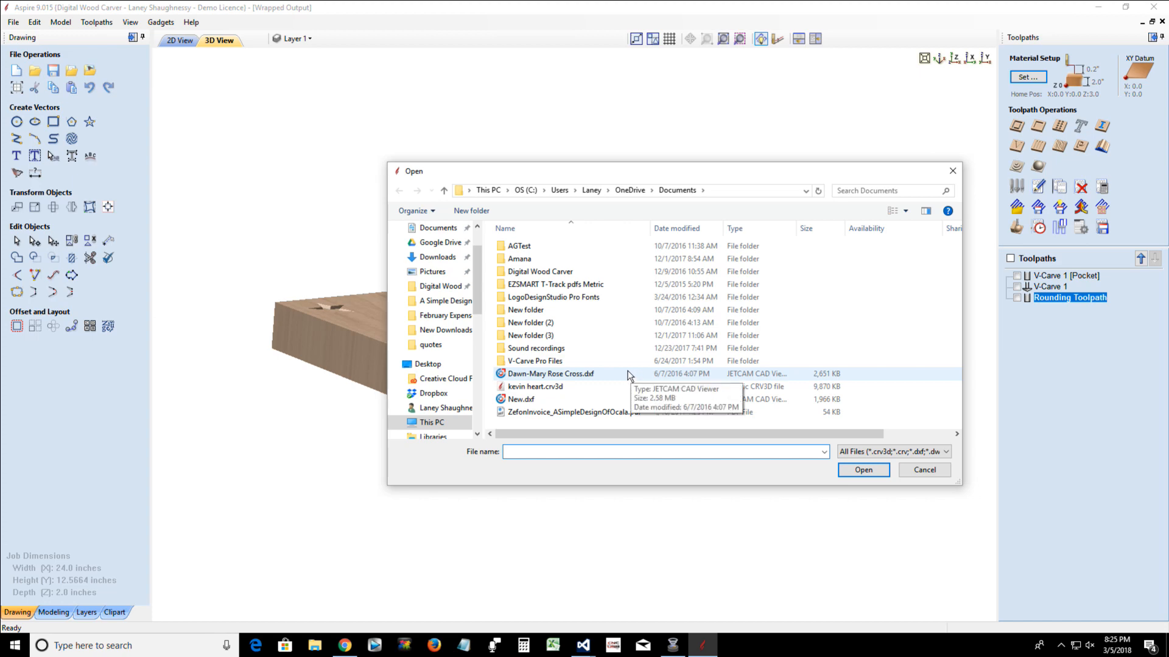
{"action": "scroll", "coordinate": [447, 377], "scroll_direction": "down", "scroll_amount": 3}
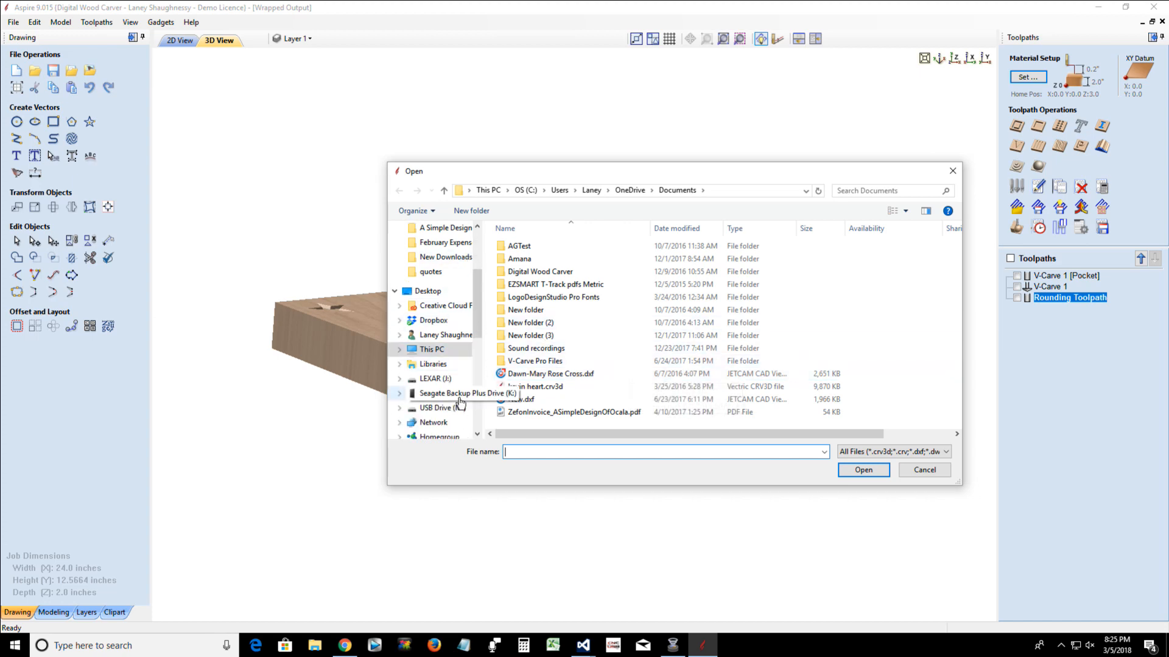
{"action": "left_click", "coordinate": [433, 409]}
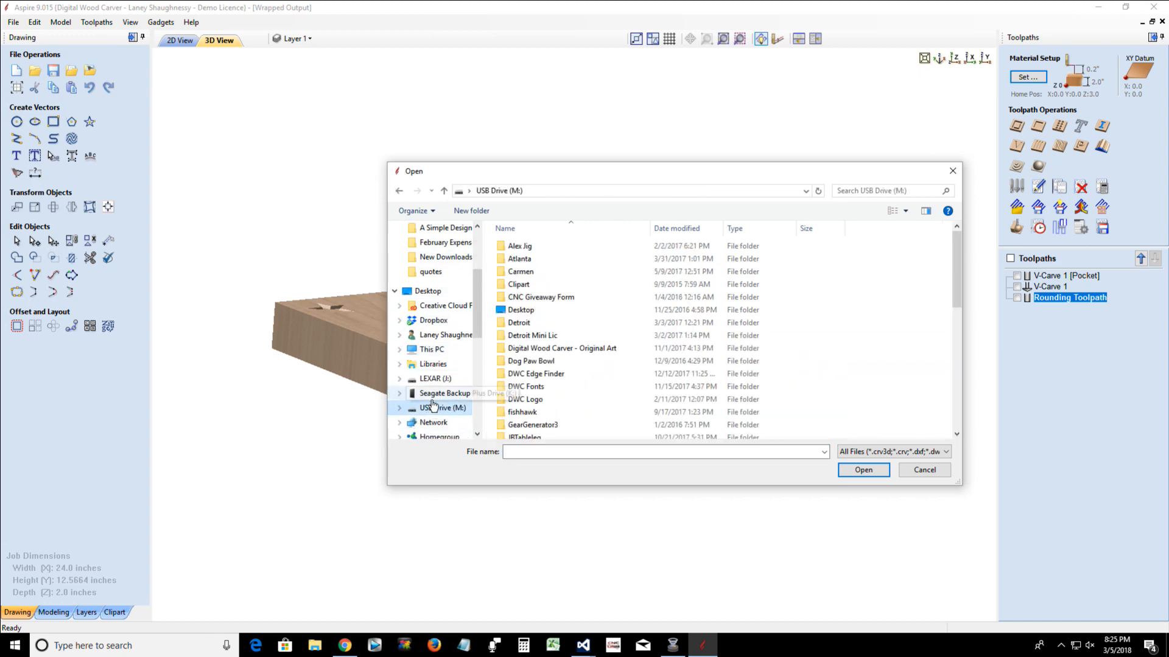
{"action": "scroll", "coordinate": [577, 310], "scroll_direction": "down", "scroll_amount": 10}
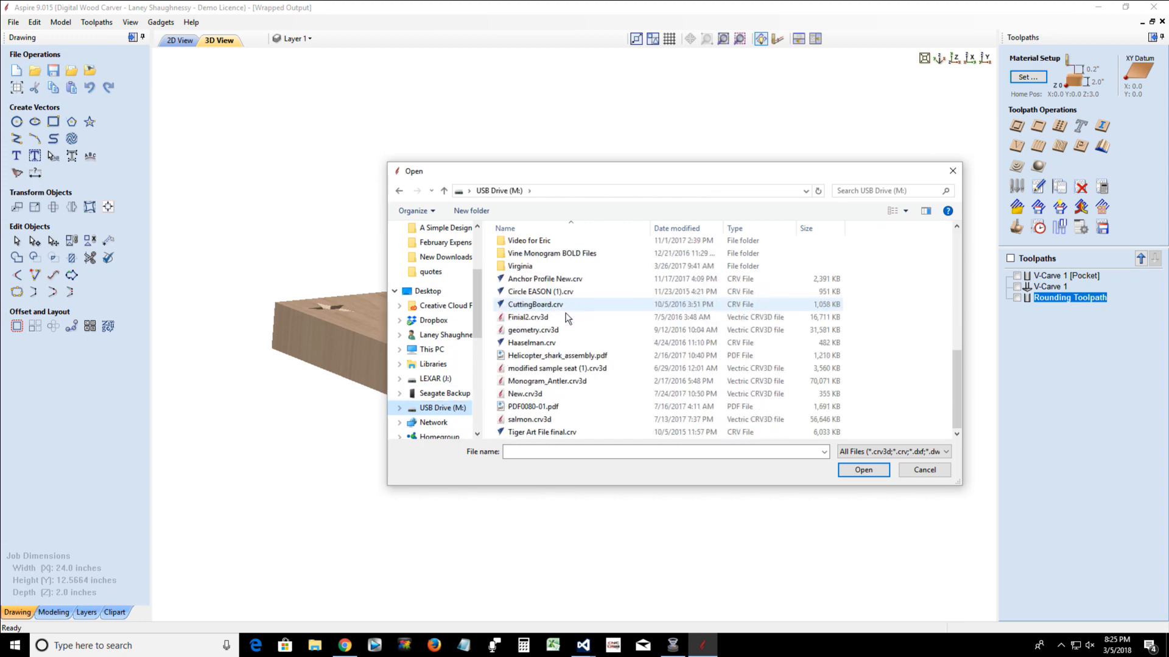
{"action": "double_click", "coordinate": [534, 318]}
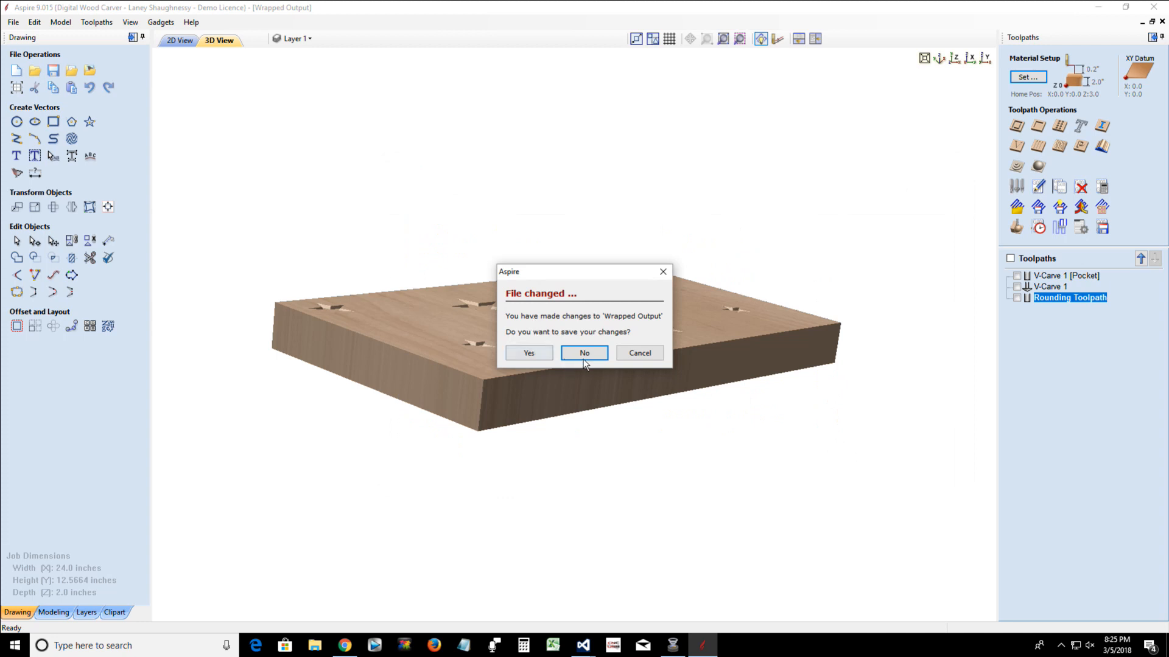
{"action": "left_click", "coordinate": [583, 354]}
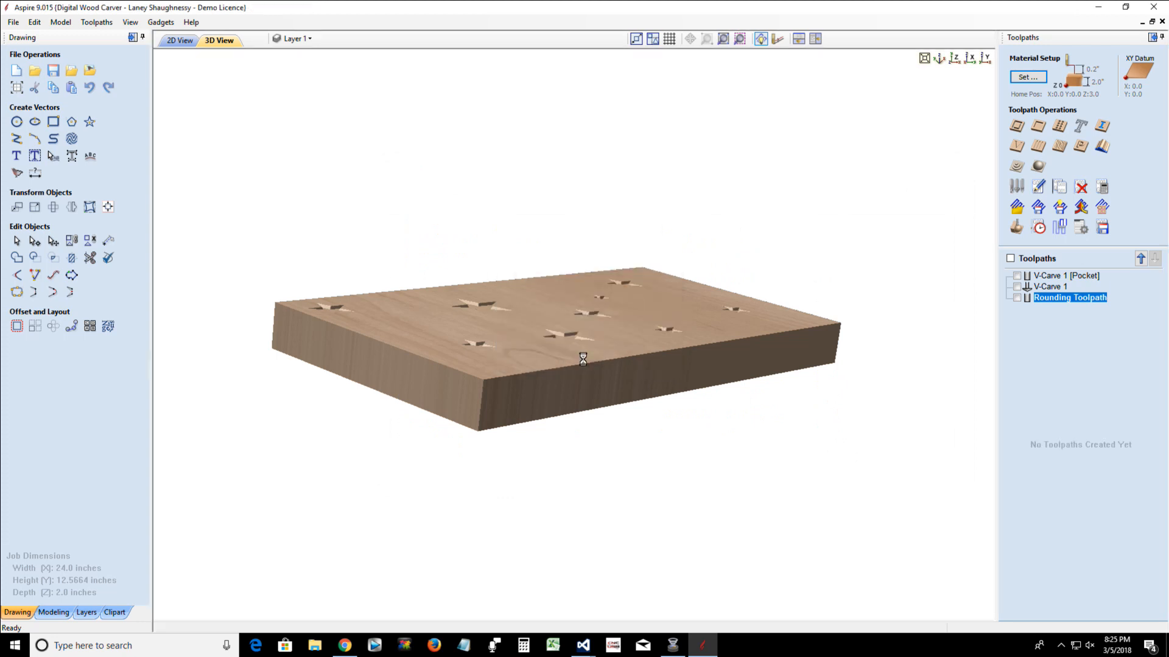
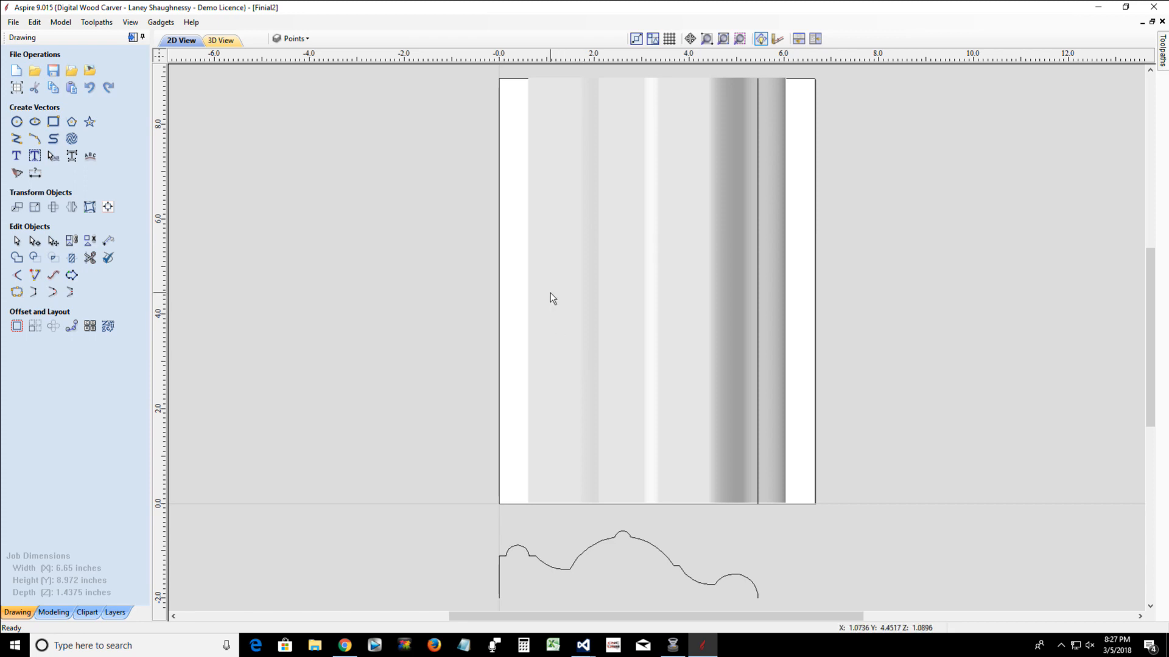
View the finial model in 3D and wrap the toolpath drawing's Y values around the X axis
{"action": "left_click", "coordinate": [229, 41]}
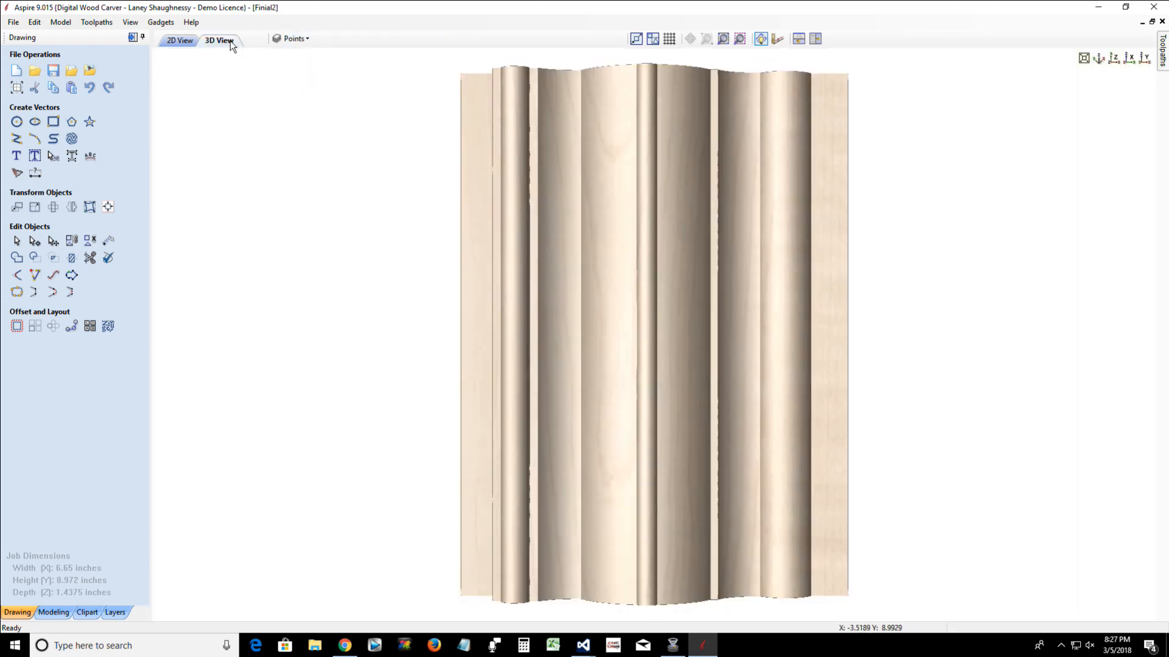
{"action": "left_click_drag", "start_coordinate": [674, 582], "coordinate": [667, 375]}
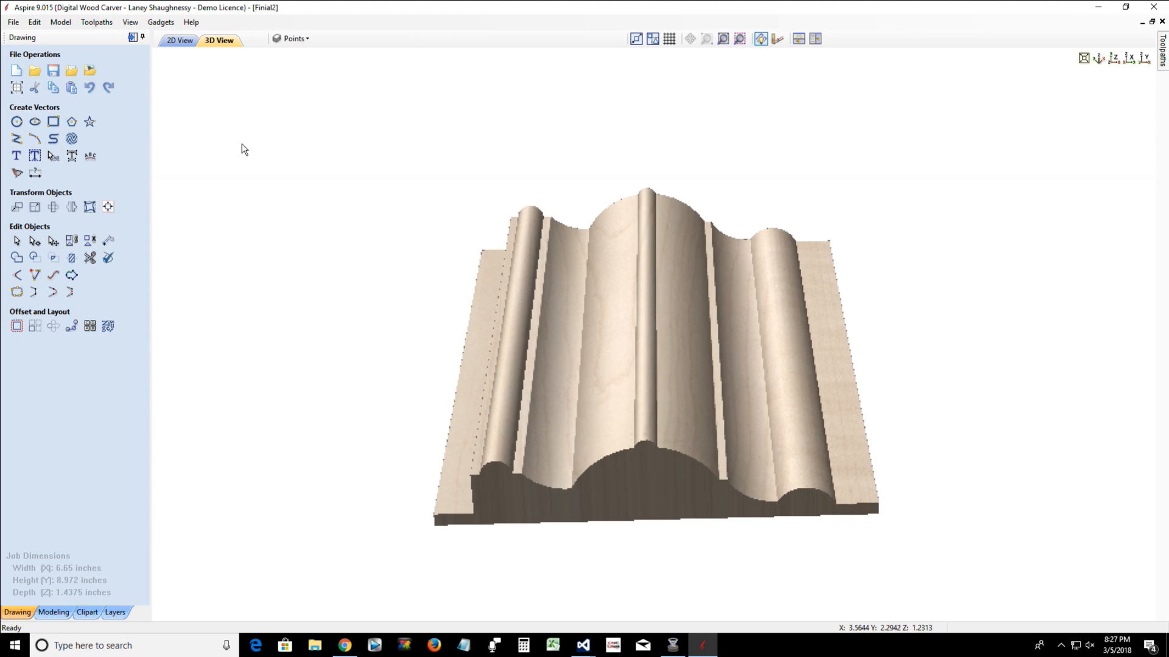
{"action": "left_click", "coordinate": [112, 24]}
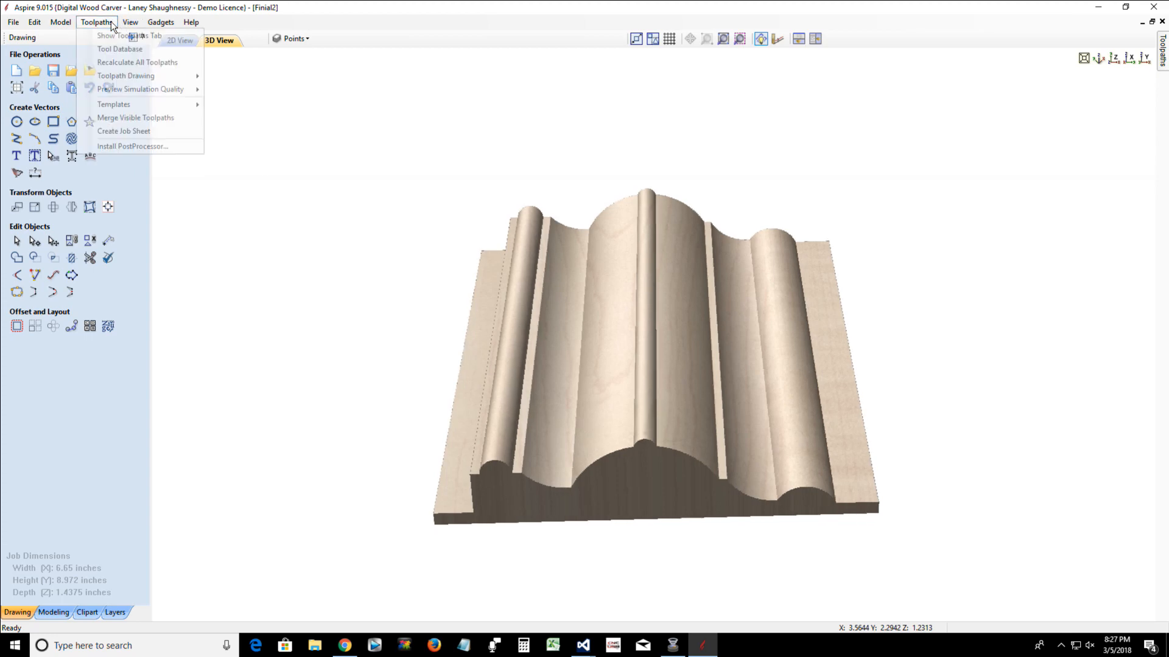
{"action": "mouse_move", "coordinate": [119, 78]}
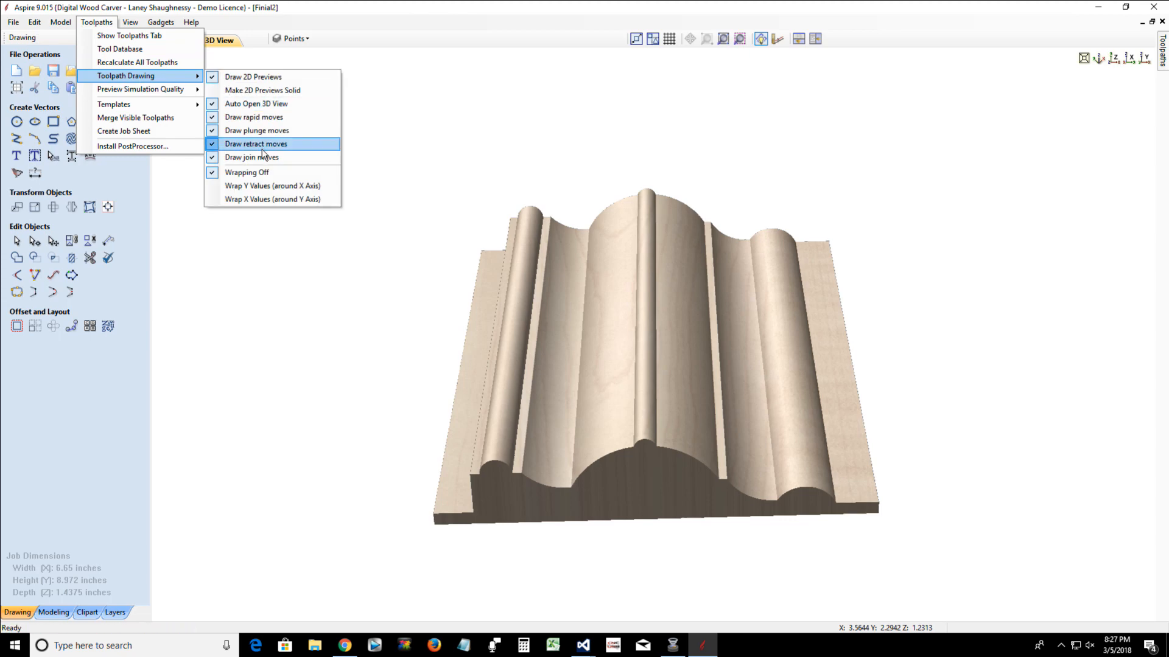
{"action": "left_click", "coordinate": [293, 185]}
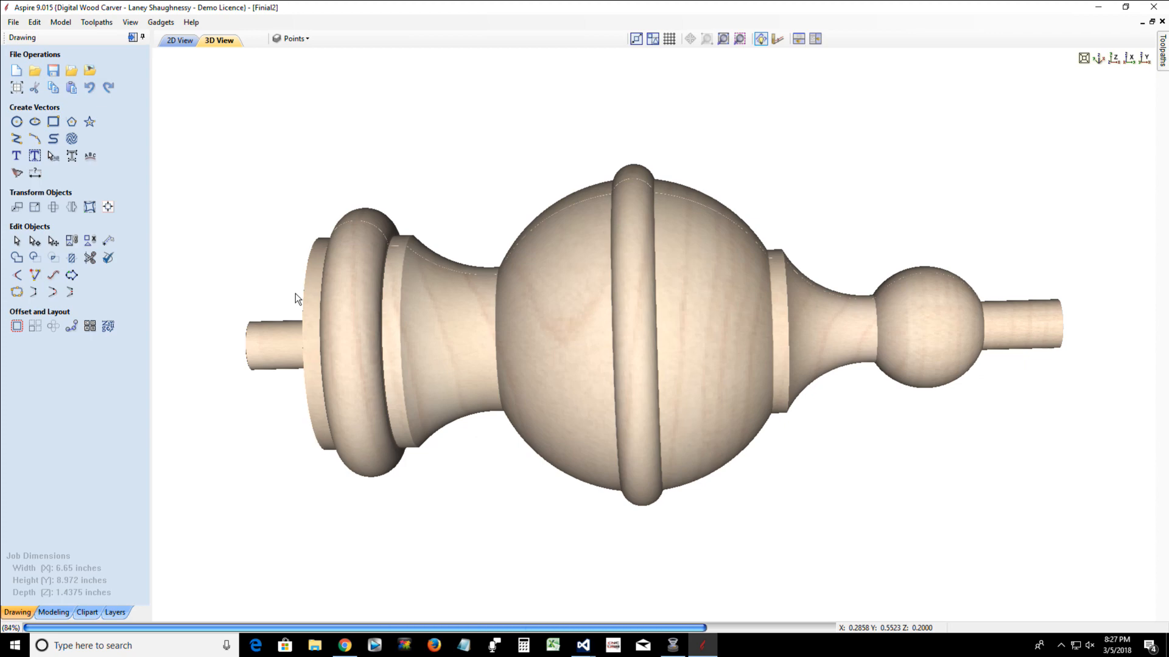
{"action": "scroll", "coordinate": [296, 298], "scroll_direction": "down", "scroll_amount": 2}
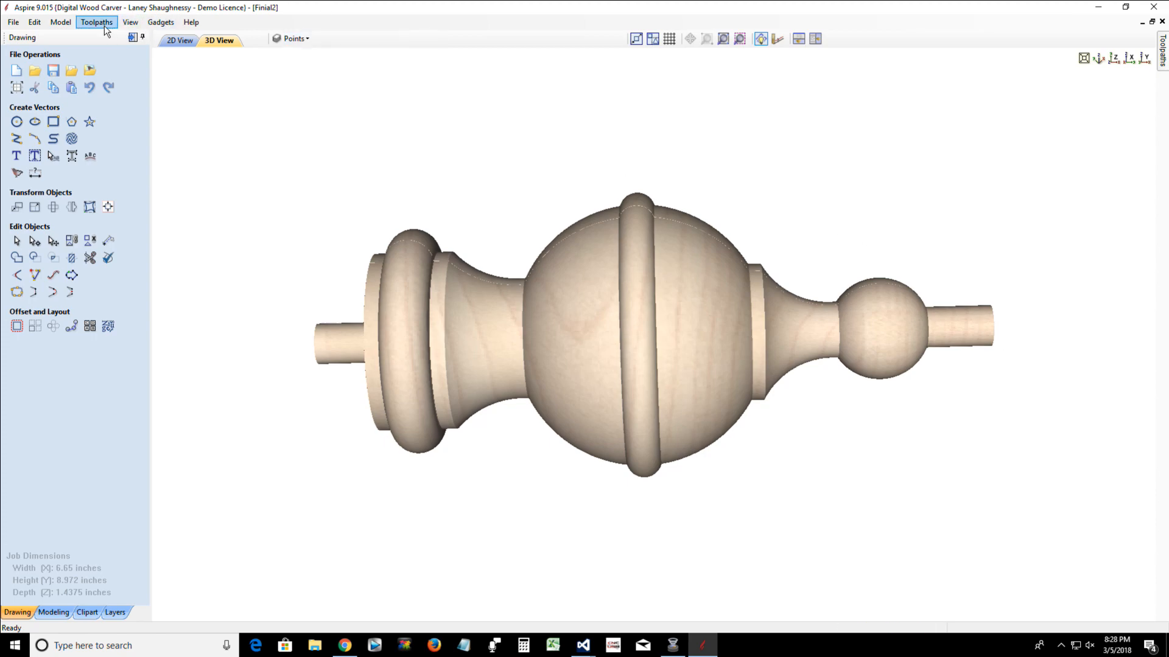
Return to the 2D view of the finial layout and check the toolpath wrapping options
{"action": "left_click", "coordinate": [180, 40]}
{"action": "left_click", "coordinate": [97, 22]}
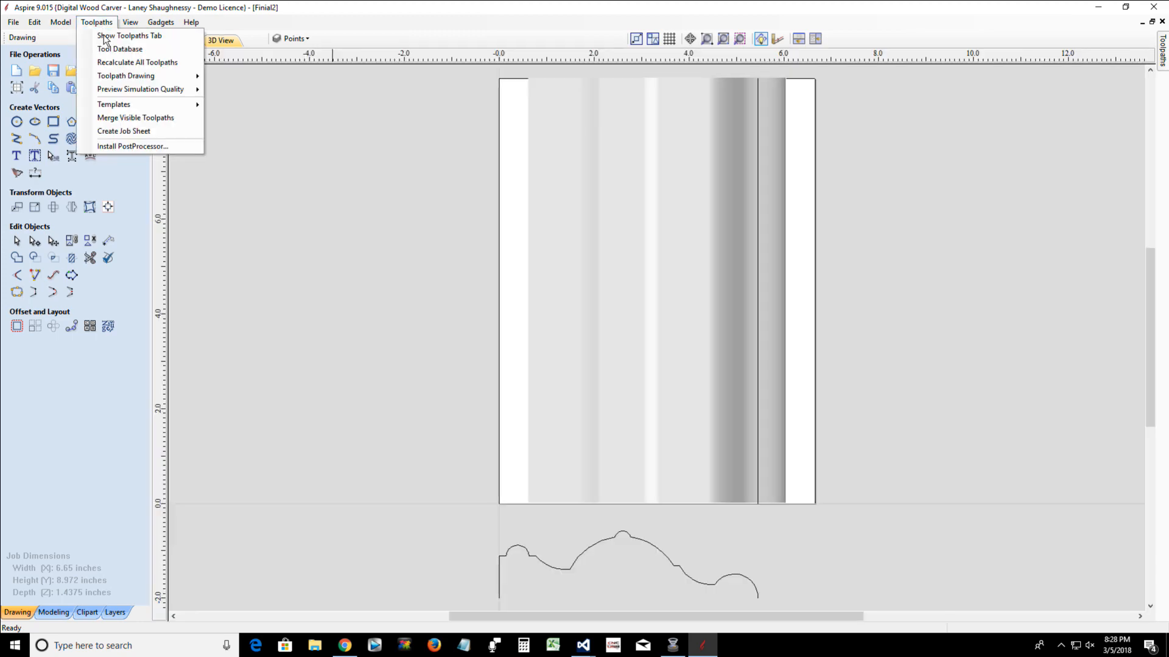
{"action": "mouse_move", "coordinate": [126, 75]}
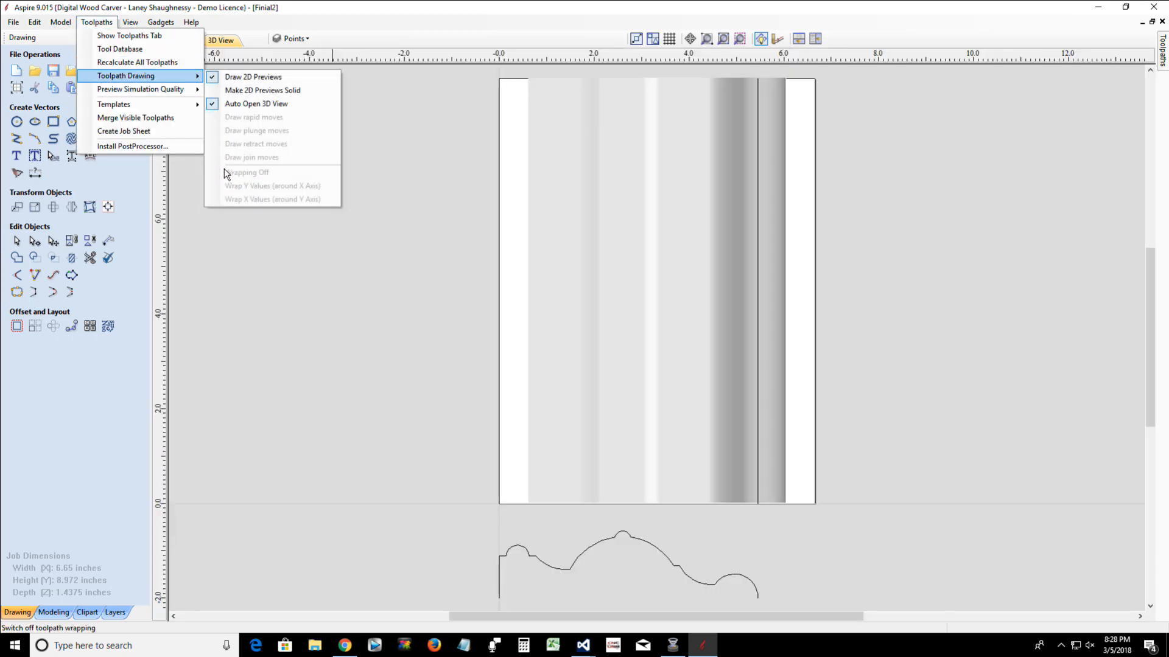
{"action": "left_click", "coordinate": [521, 135]}
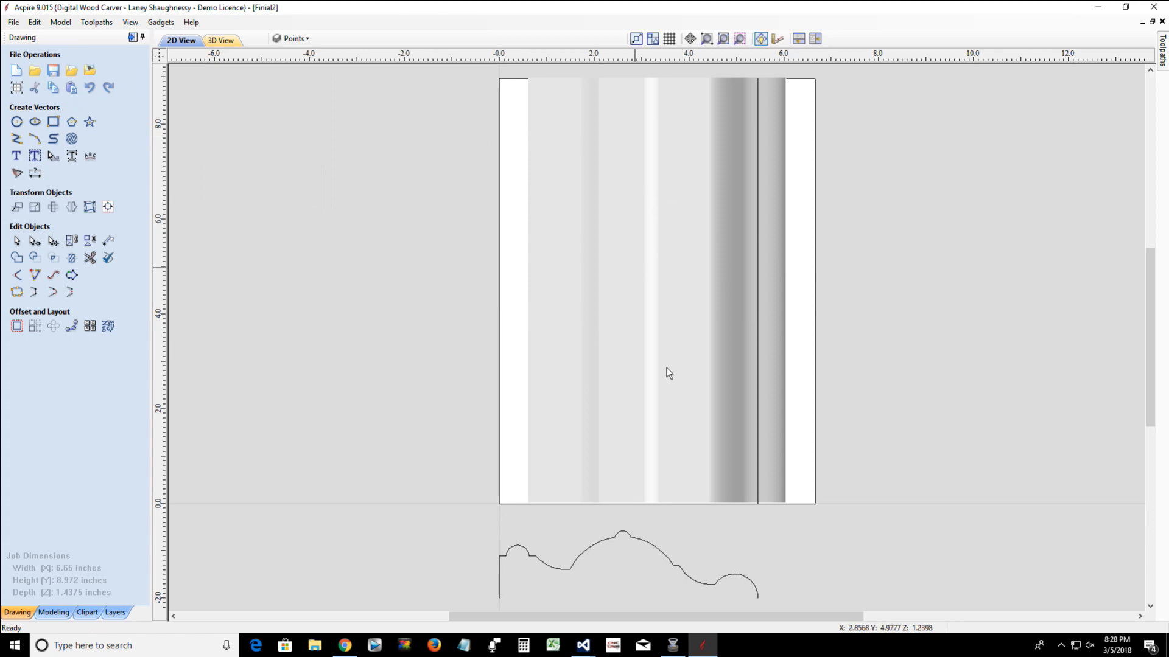
Examine the two vertical rail lines and the finial profile vector below the job area
{"action": "scroll", "coordinate": [585, 424], "scroll_direction": "down", "scroll_amount": 1}
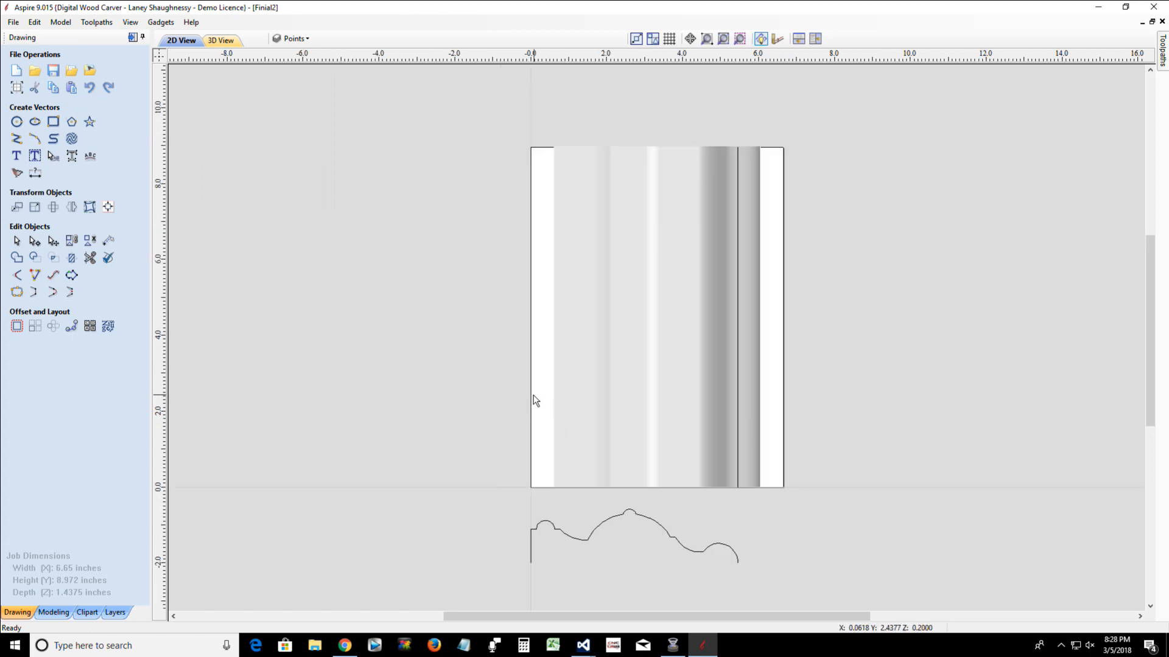
{"action": "left_click", "coordinate": [531, 399]}
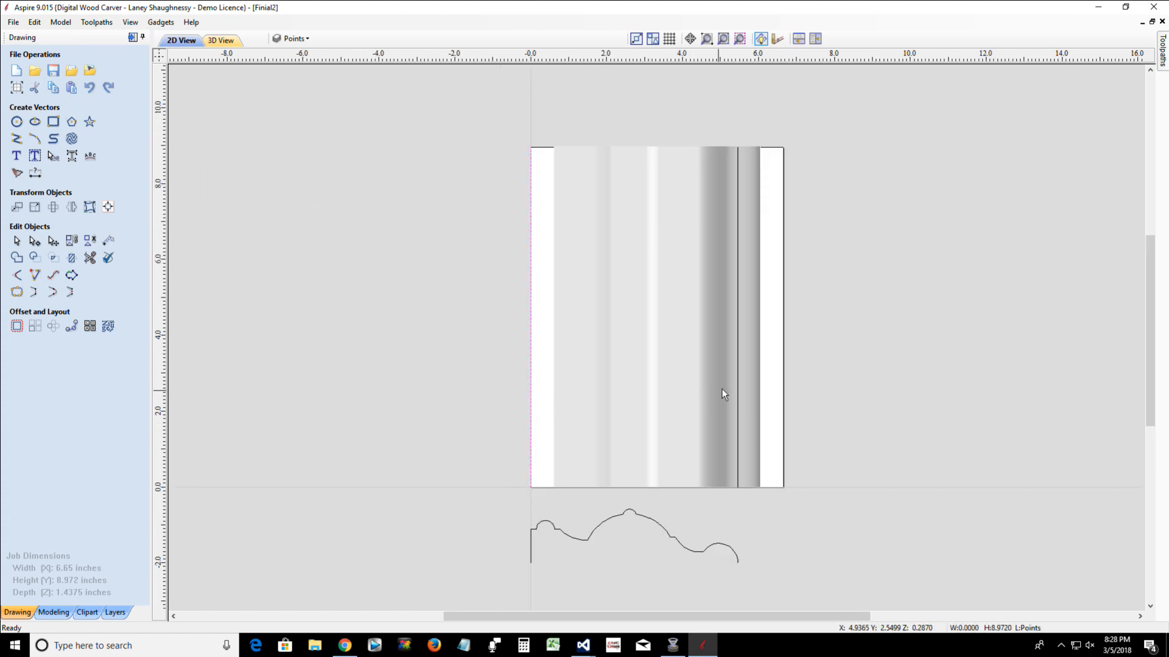
{"action": "left_click", "coordinate": [737, 389]}
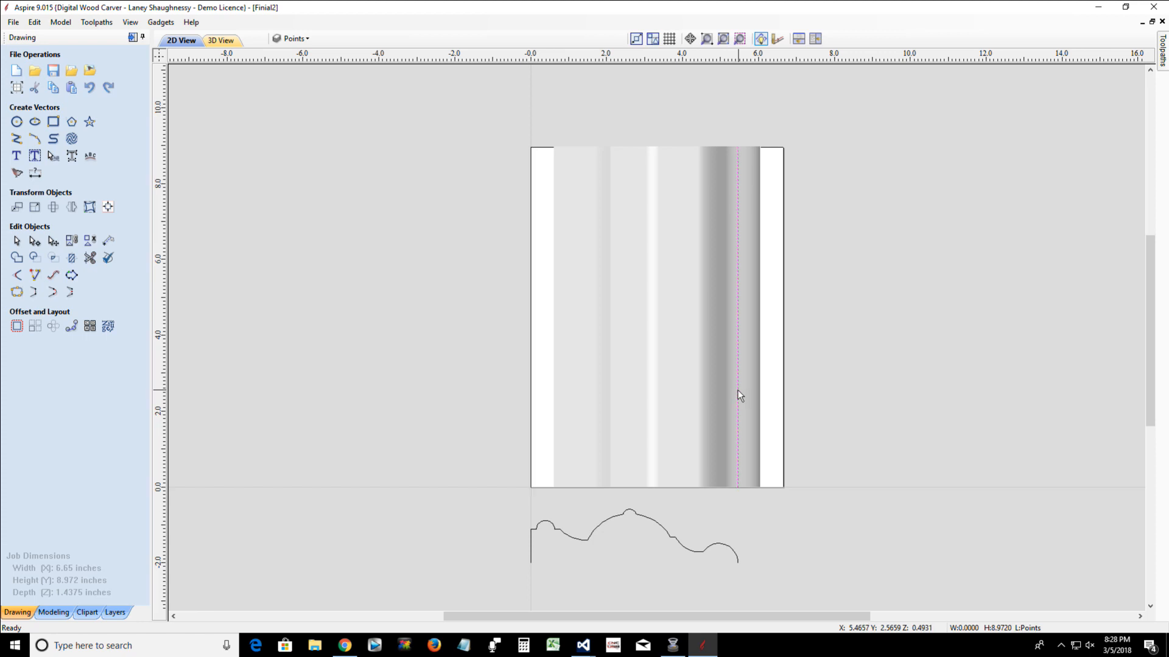
{"action": "left_click", "coordinate": [532, 351]}
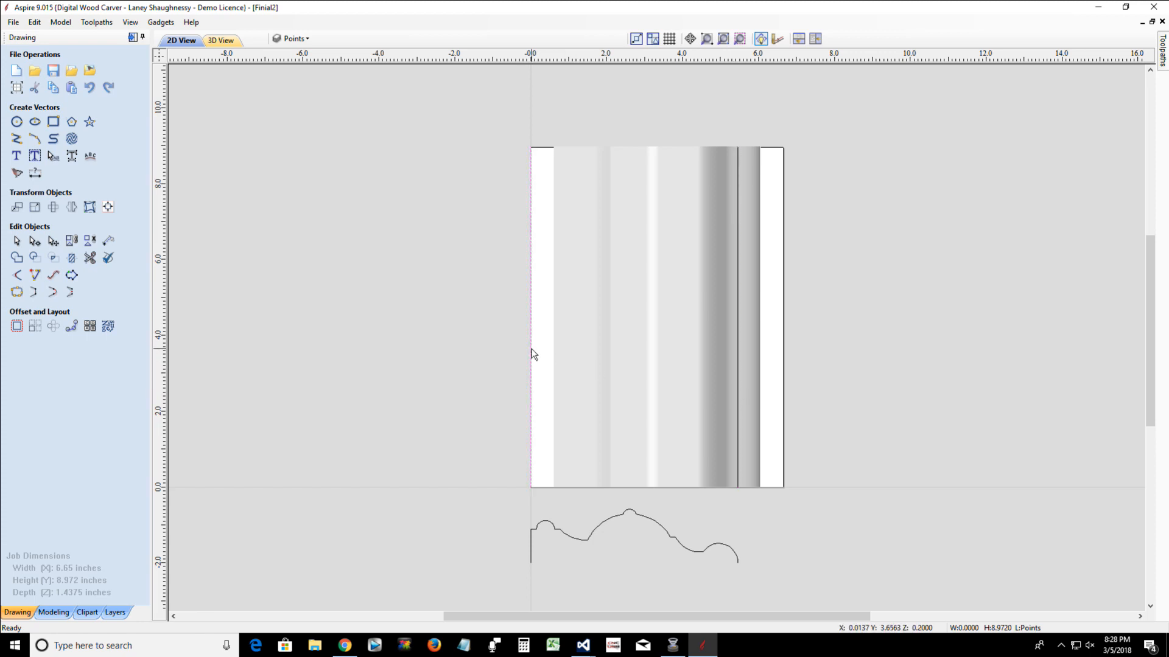
{"action": "left_click", "coordinate": [576, 540]}
{"action": "scroll", "coordinate": [579, 563], "scroll_direction": "up", "scroll_amount": 3}
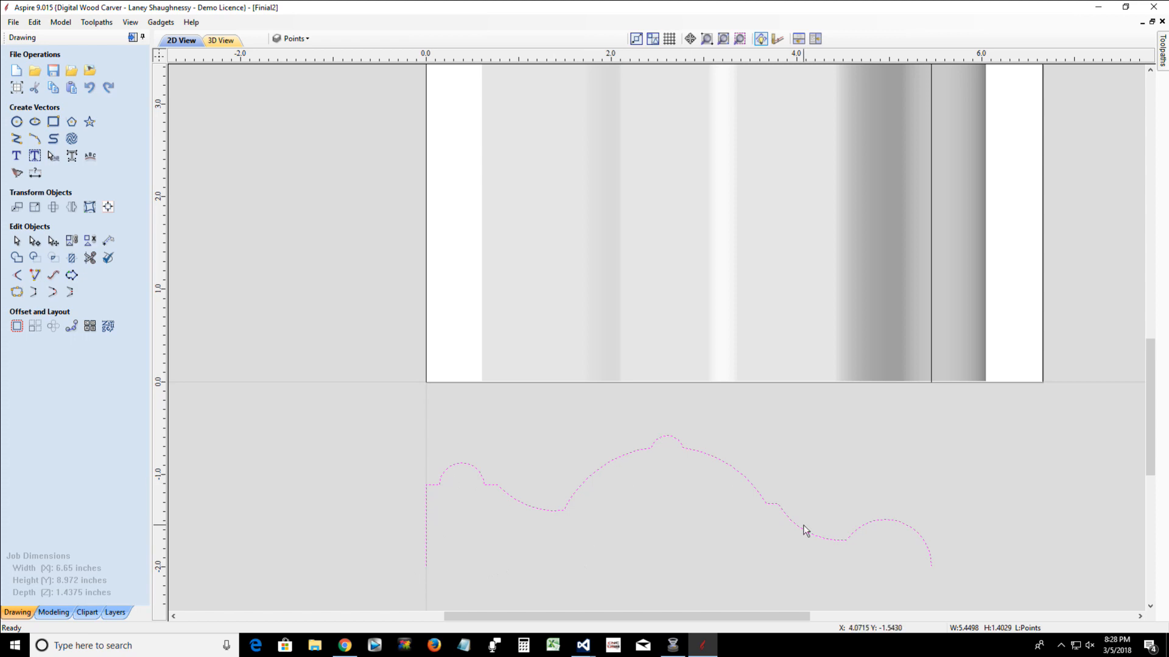
{"action": "scroll", "coordinate": [801, 526], "scroll_direction": "down", "scroll_amount": 2}
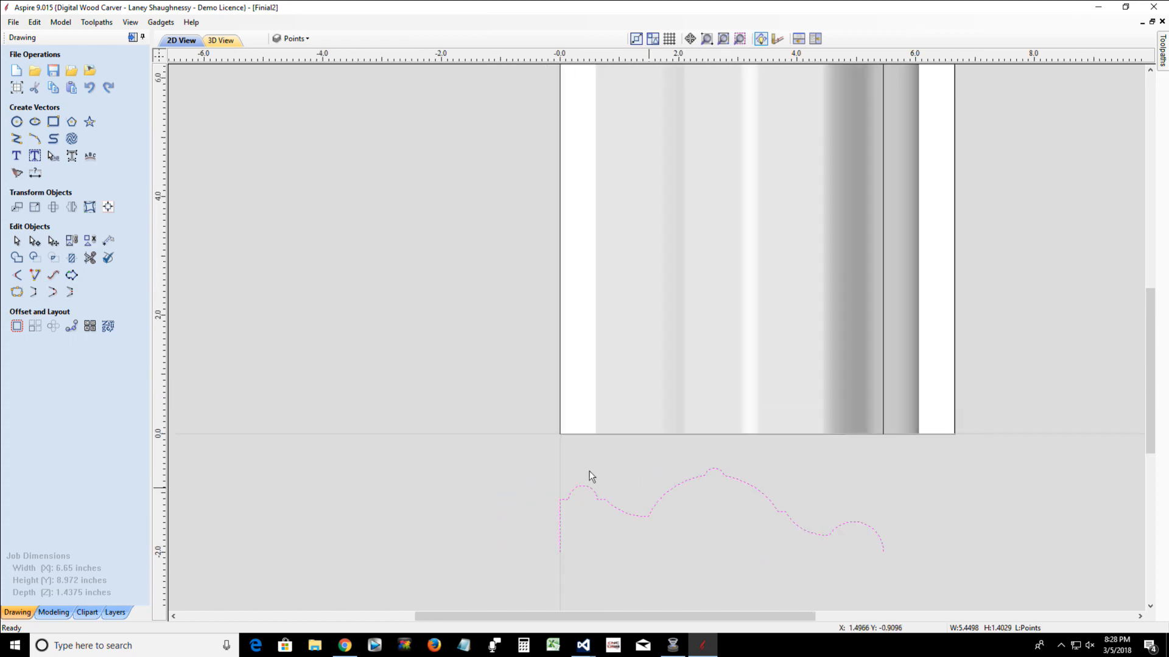
{"action": "left_click", "coordinate": [560, 415]}
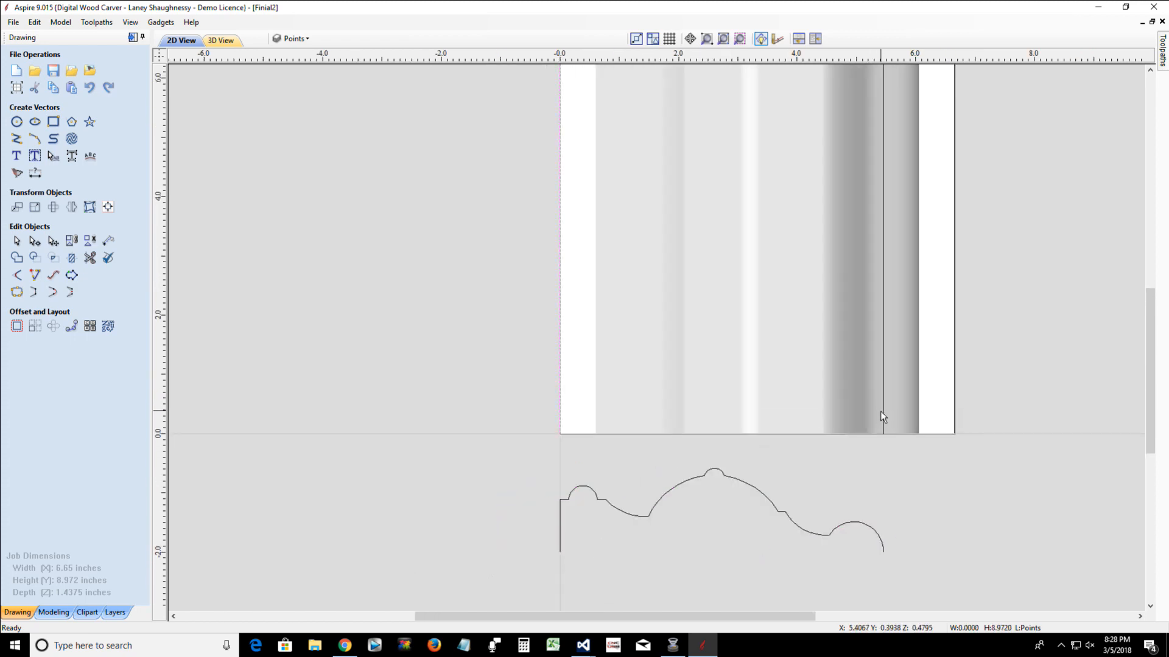
{"action": "left_click", "coordinate": [882, 412]}
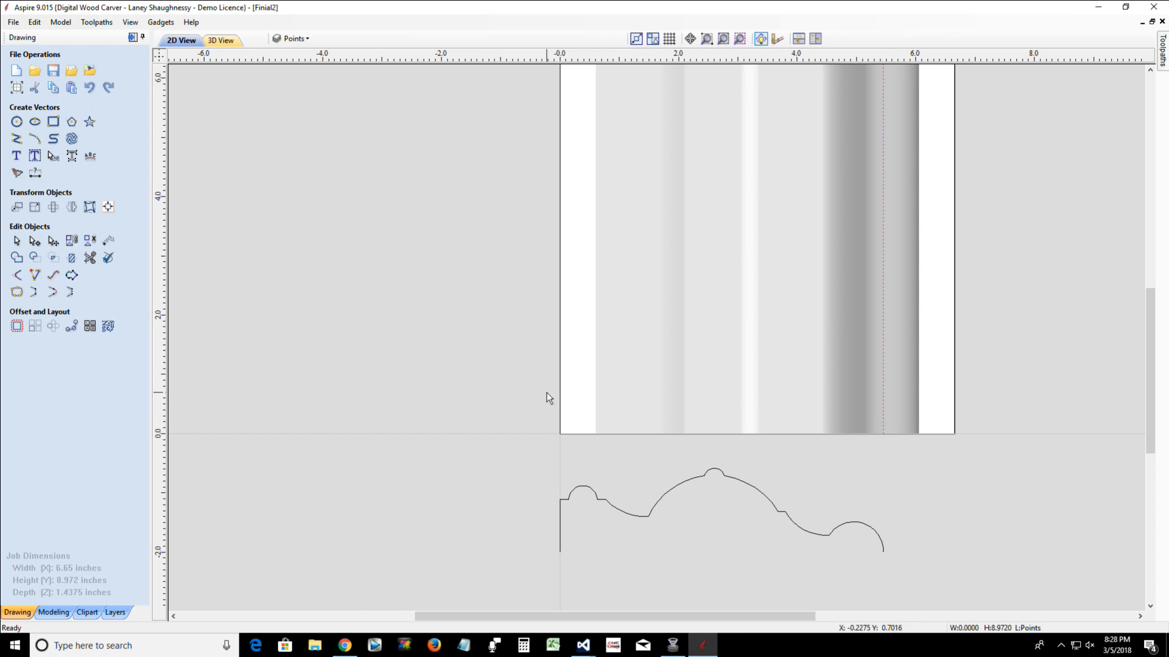
{"action": "left_click", "coordinate": [561, 404]}
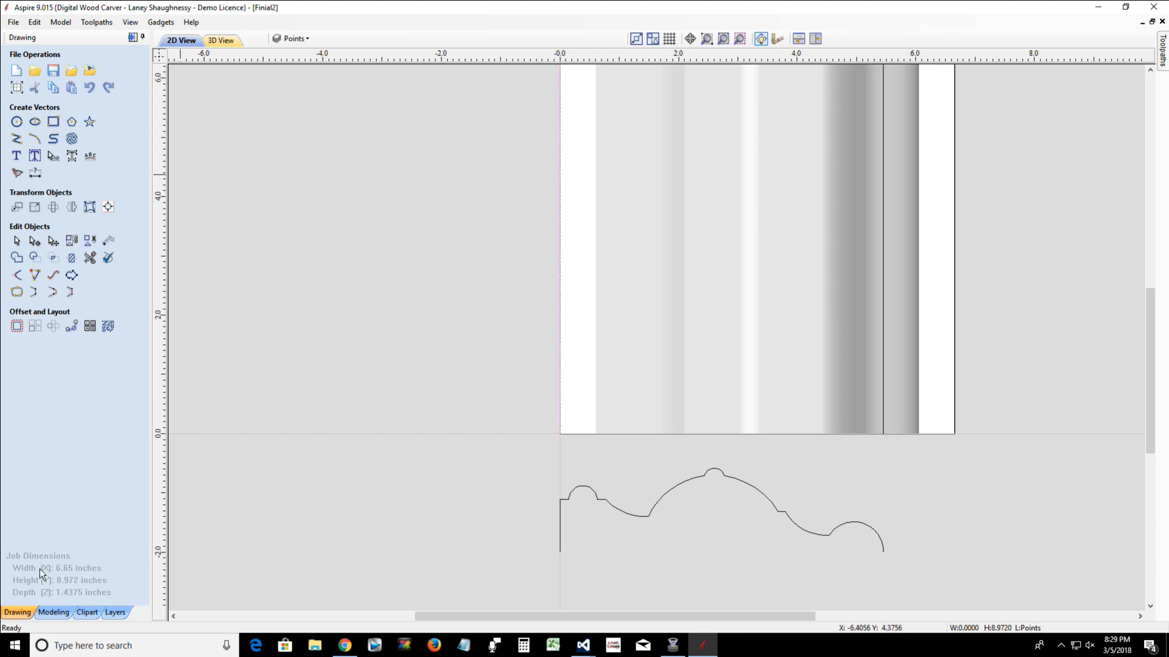
Hide the Zero Plane and Component 4 components so only the vectors are shown on the job
{"action": "left_click", "coordinate": [54, 613]}
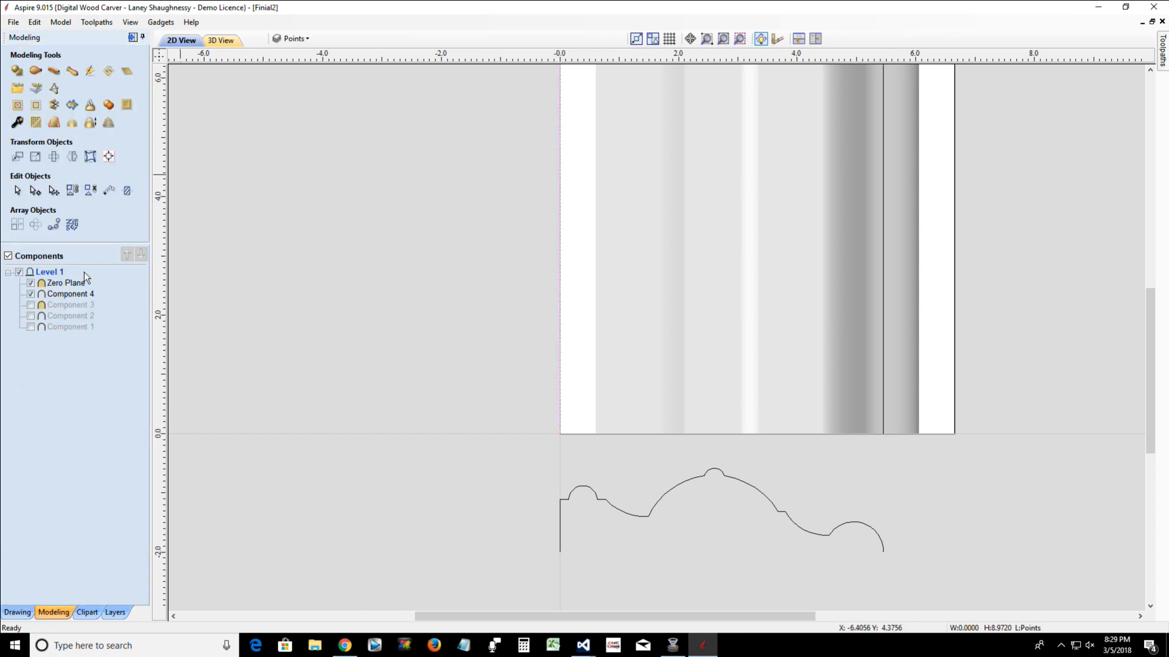
{"action": "left_click", "coordinate": [34, 72]}
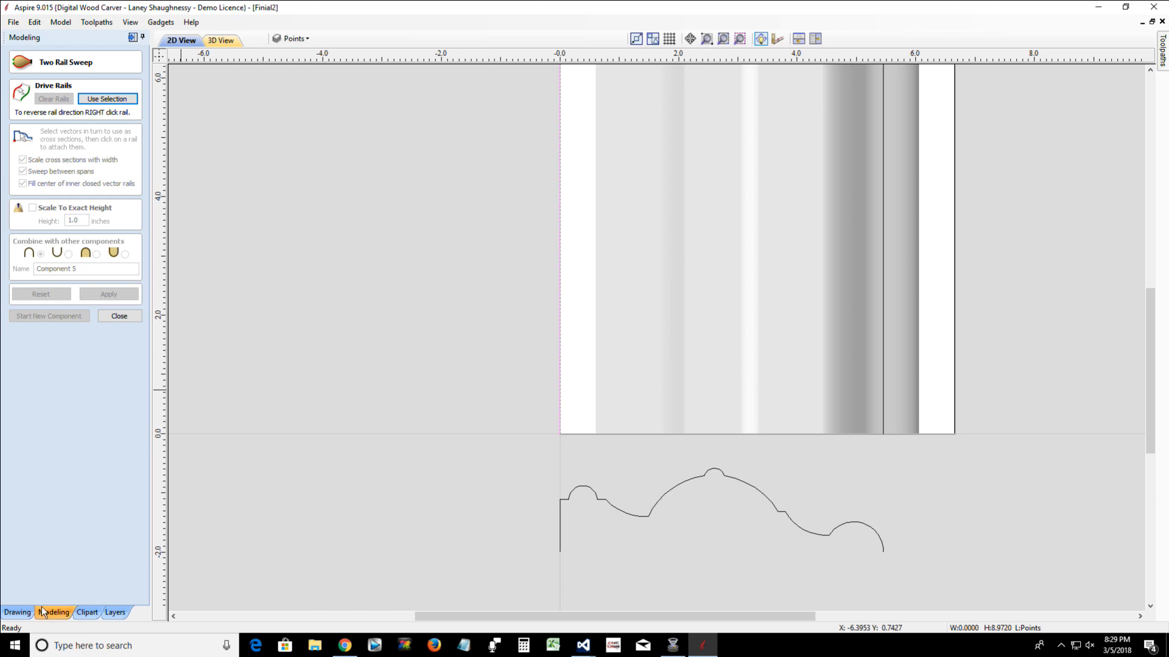
{"action": "left_click", "coordinate": [122, 318]}
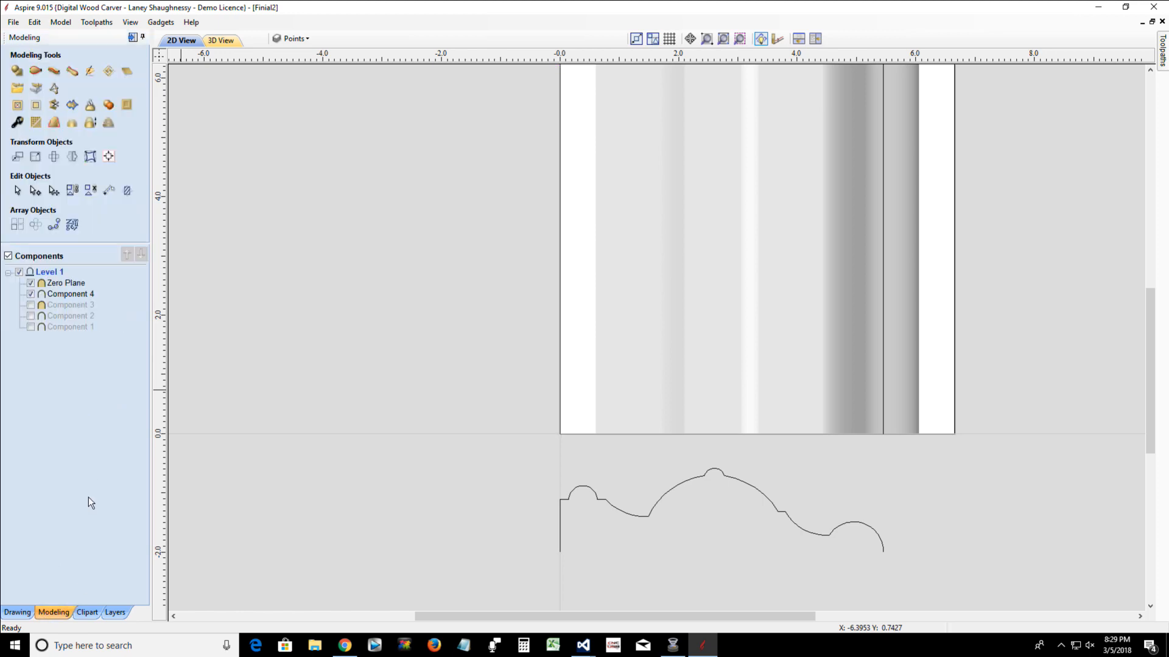
{"action": "left_click", "coordinate": [31, 283]}
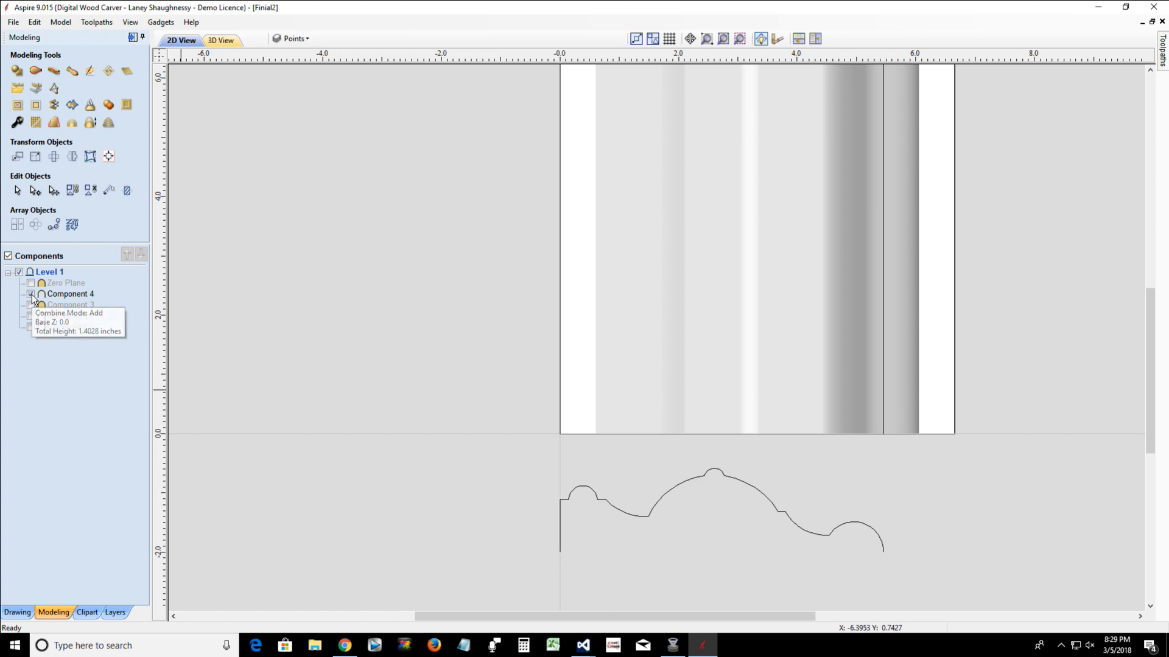
{"action": "left_click", "coordinate": [30, 294]}
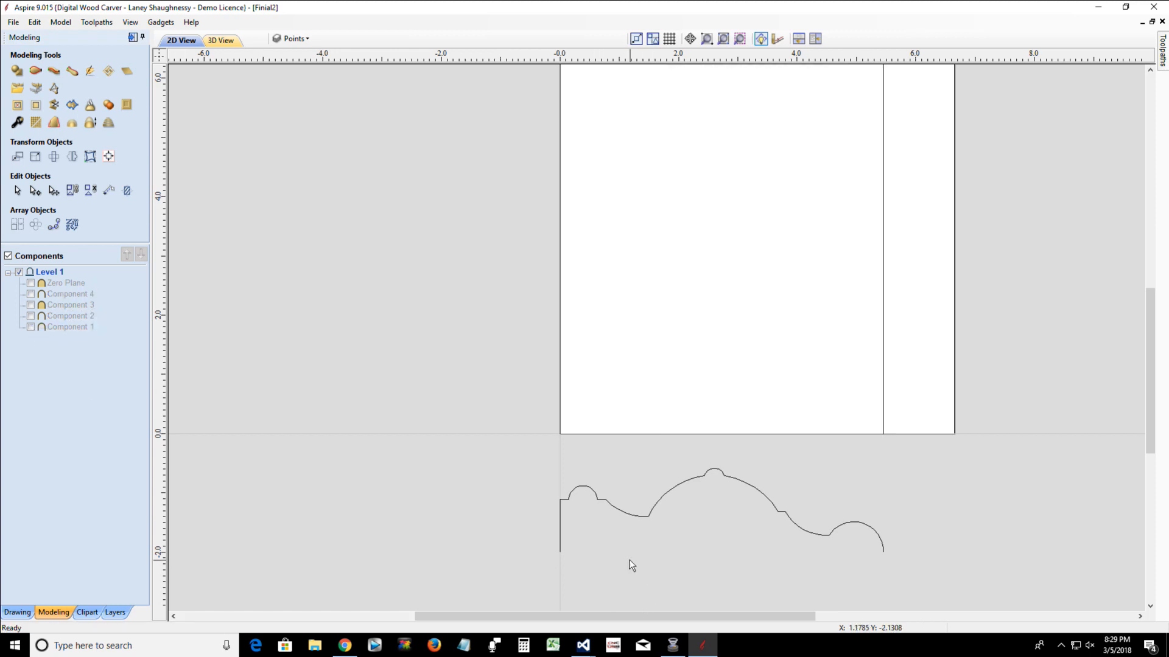
Start a Two Rail Sweep and assign the two vertical lines as its drive rails
{"action": "left_click", "coordinate": [35, 71]}
{"action": "left_click", "coordinate": [561, 316]}
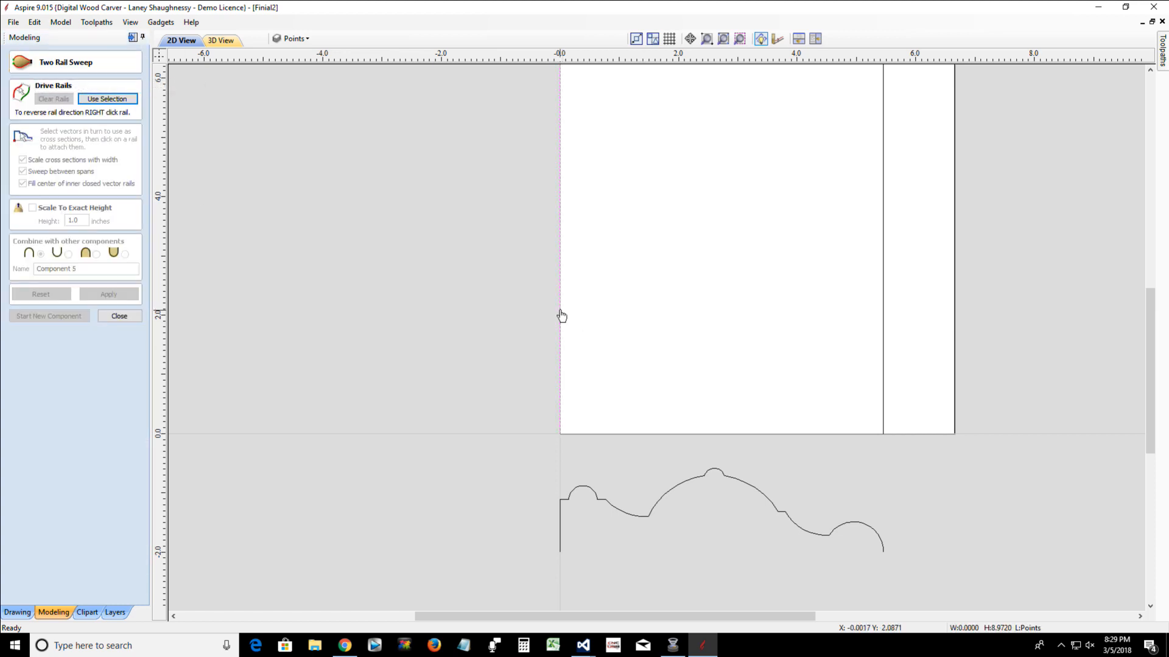
{"action": "left_click", "coordinate": [884, 353], "text": "shift"}
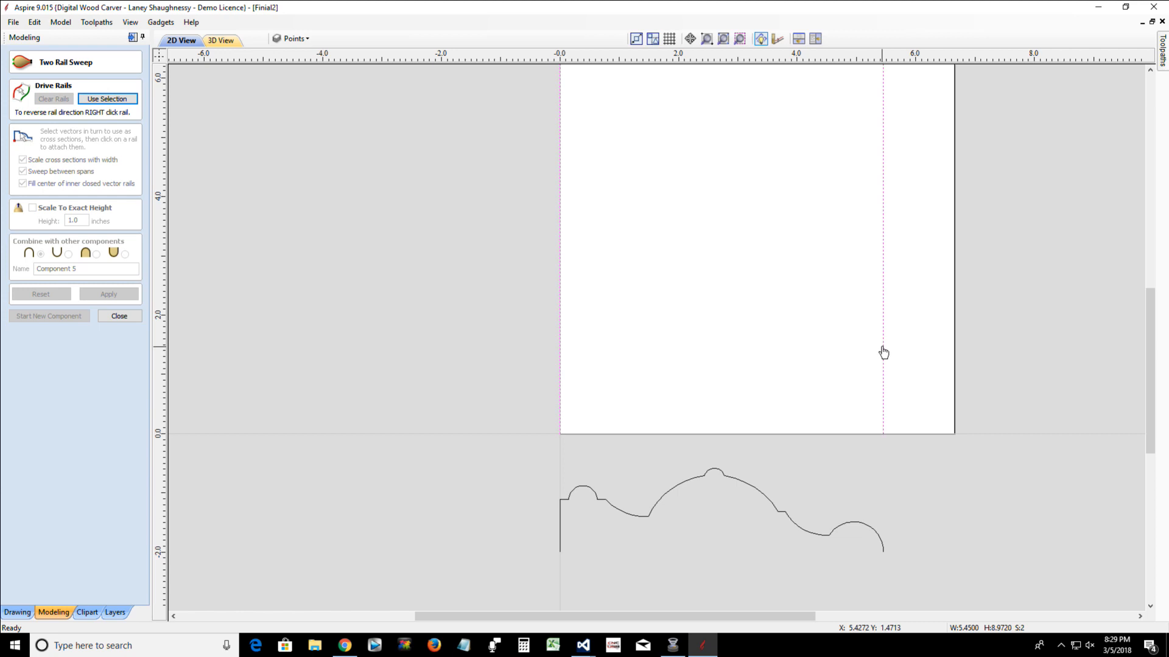
{"action": "left_click", "coordinate": [107, 99]}
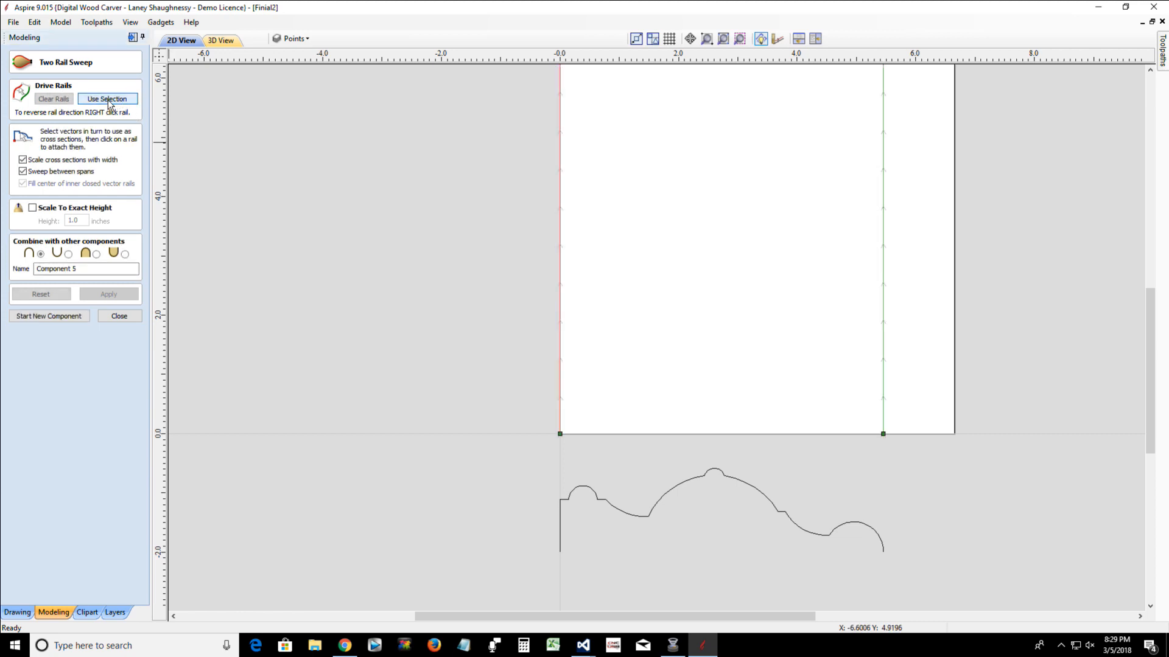
Examine the start nodes of both drive rails and how the finial profile lines up beneath them
{"action": "scroll", "coordinate": [849, 414], "scroll_direction": "up", "scroll_amount": 1}
{"action": "scroll", "coordinate": [925, 422], "scroll_direction": "up", "scroll_amount": 2}
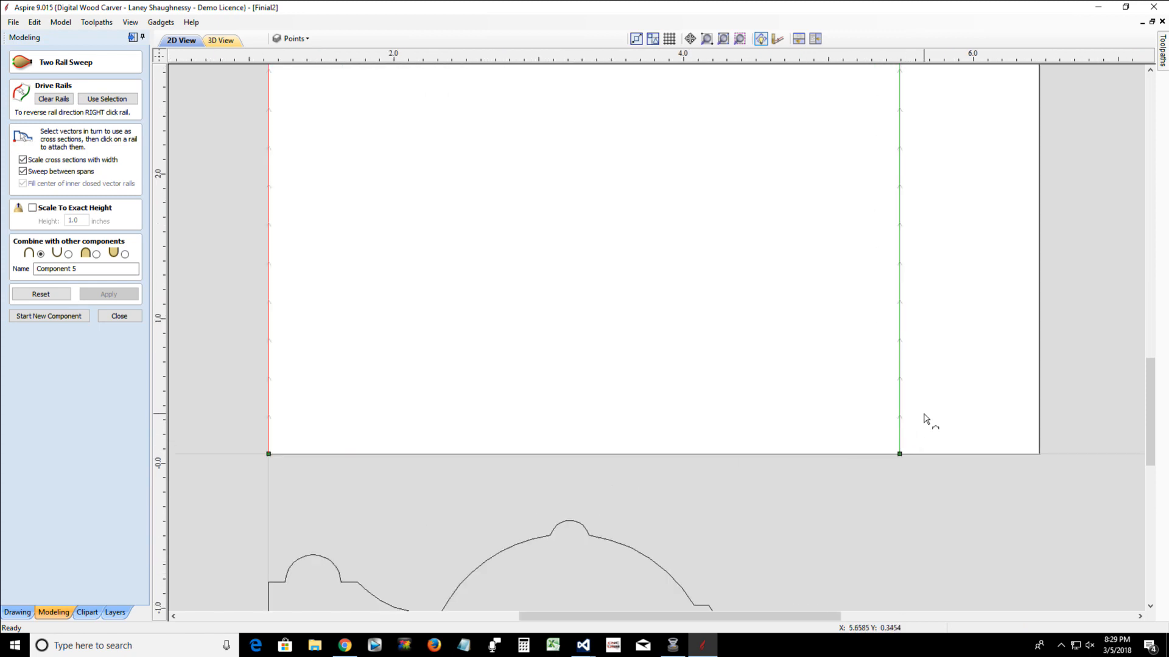
{"action": "scroll", "coordinate": [925, 423], "scroll_direction": "down", "scroll_amount": 4}
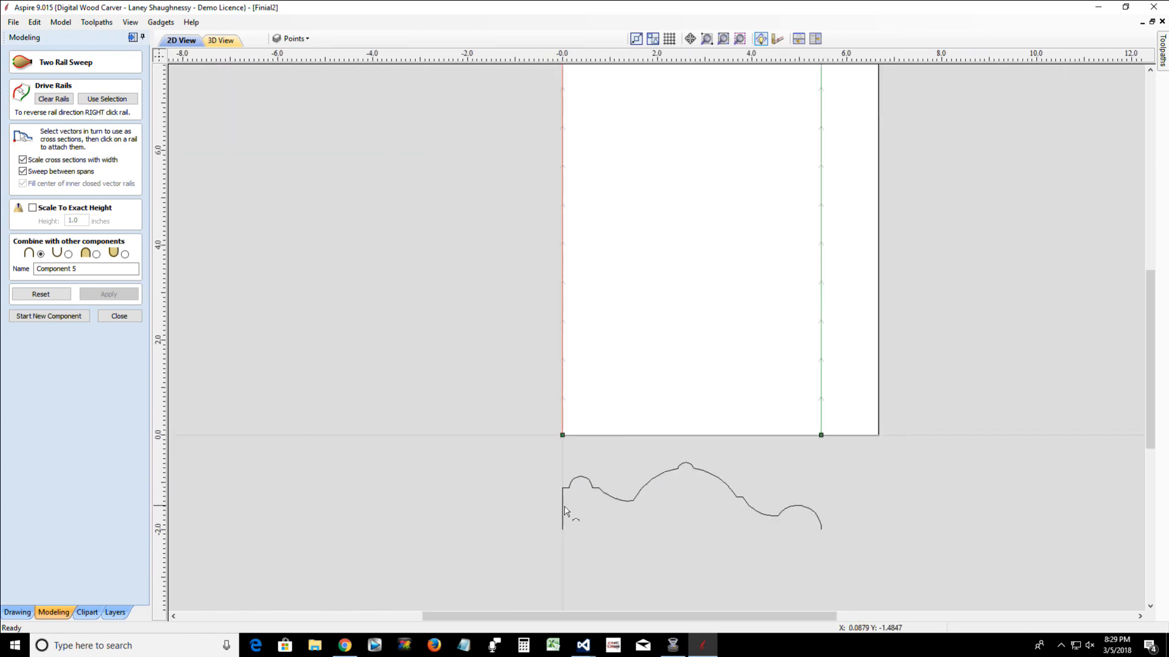
{"action": "scroll", "coordinate": [566, 446], "scroll_direction": "up", "scroll_amount": 6}
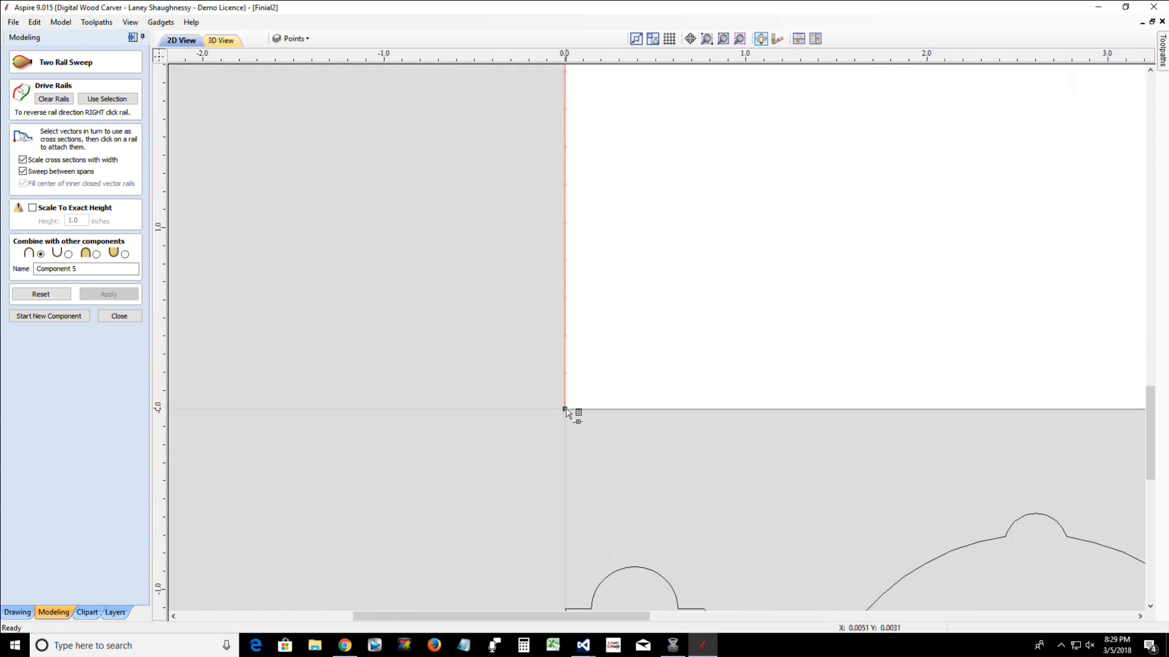
{"action": "scroll", "coordinate": [567, 411], "scroll_direction": "down", "scroll_amount": 6}
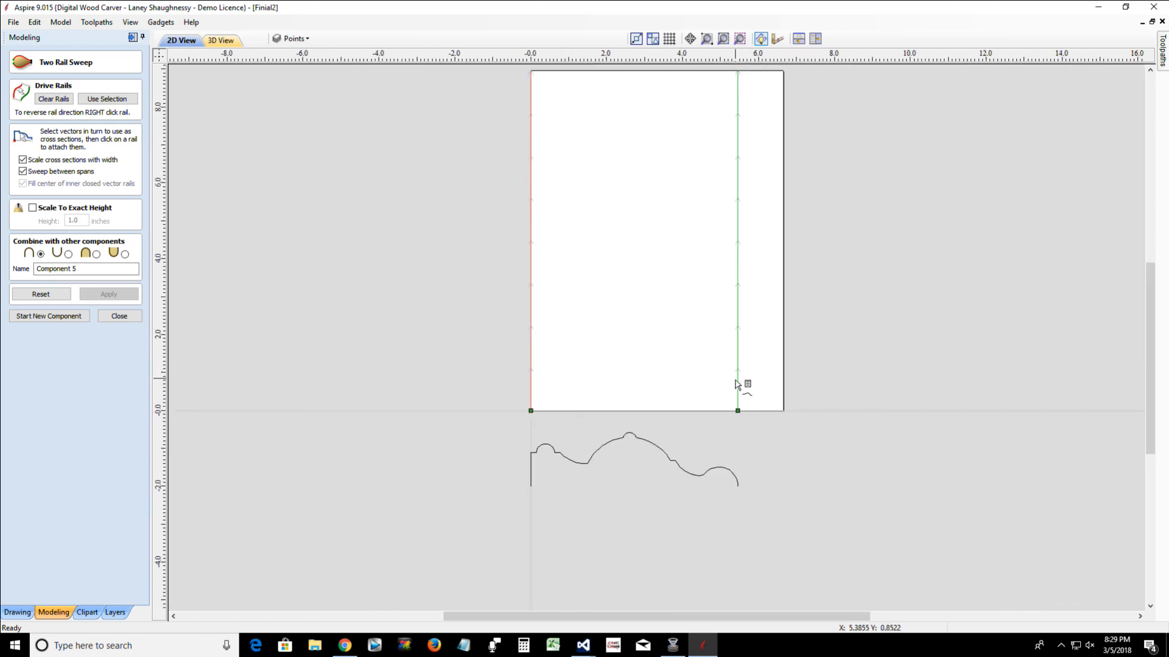
{"action": "scroll", "coordinate": [733, 392], "scroll_direction": "up", "scroll_amount": 2}
{"action": "scroll", "coordinate": [726, 401], "scroll_direction": "down", "scroll_amount": 4}
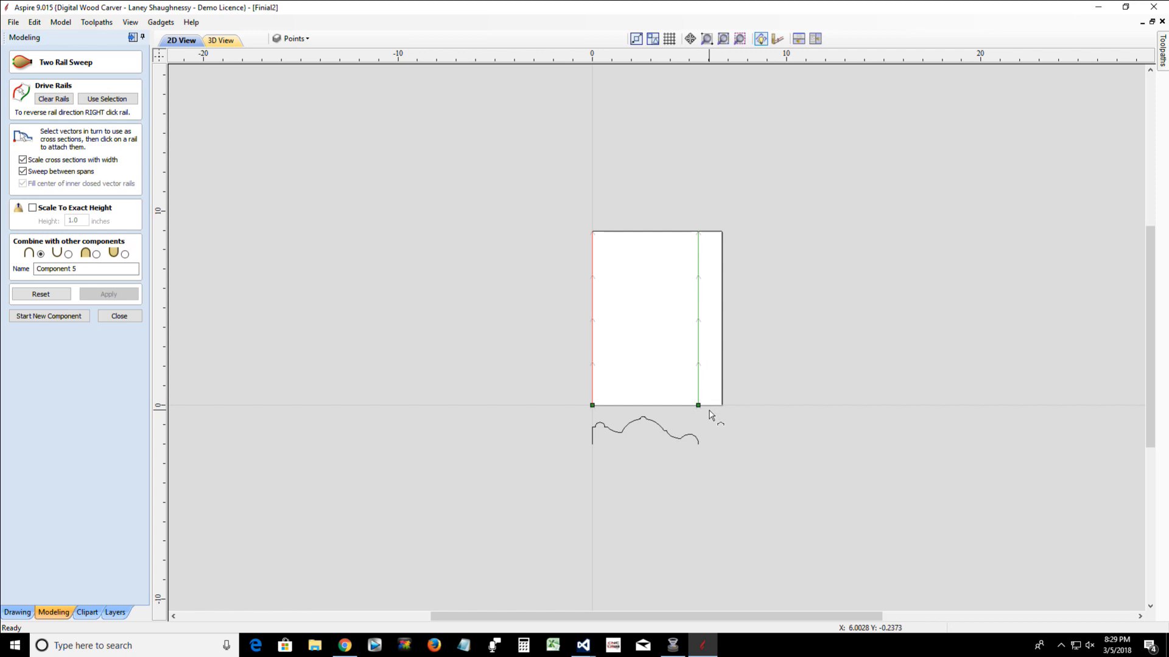
{"action": "scroll", "coordinate": [678, 412], "scroll_direction": "up", "scroll_amount": 1}
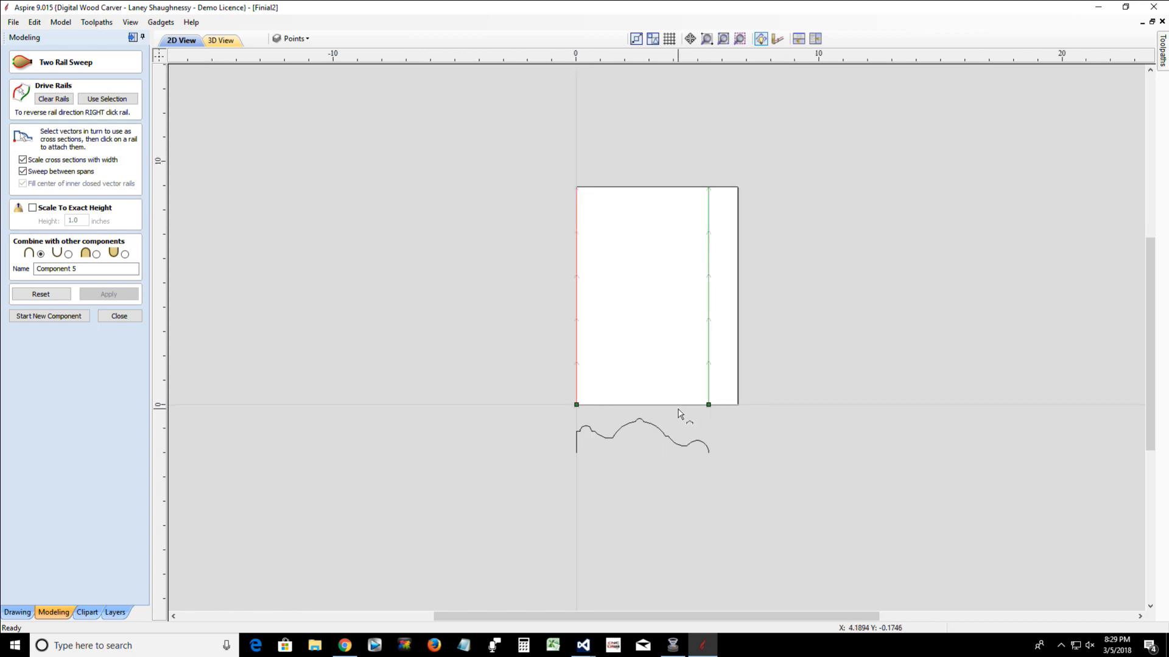
{"action": "scroll", "coordinate": [679, 413], "scroll_direction": "up", "scroll_amount": 1}
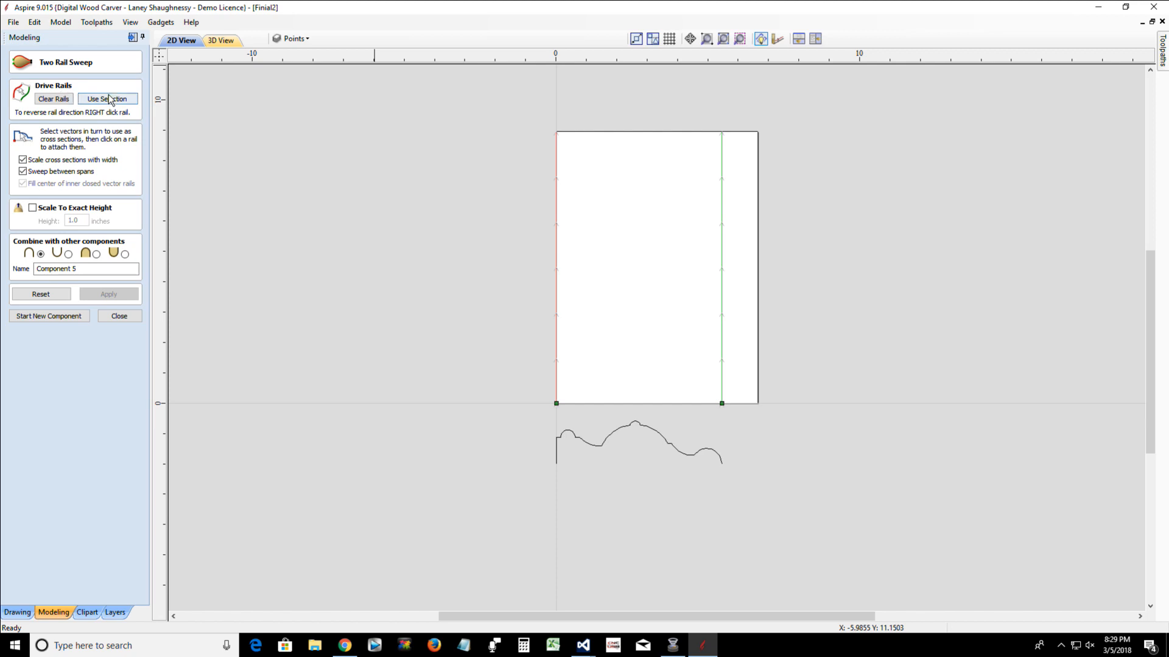
Sweep the finial profile along the two rails with scaling of cross sections with width turned off
{"action": "left_click", "coordinate": [634, 424]}
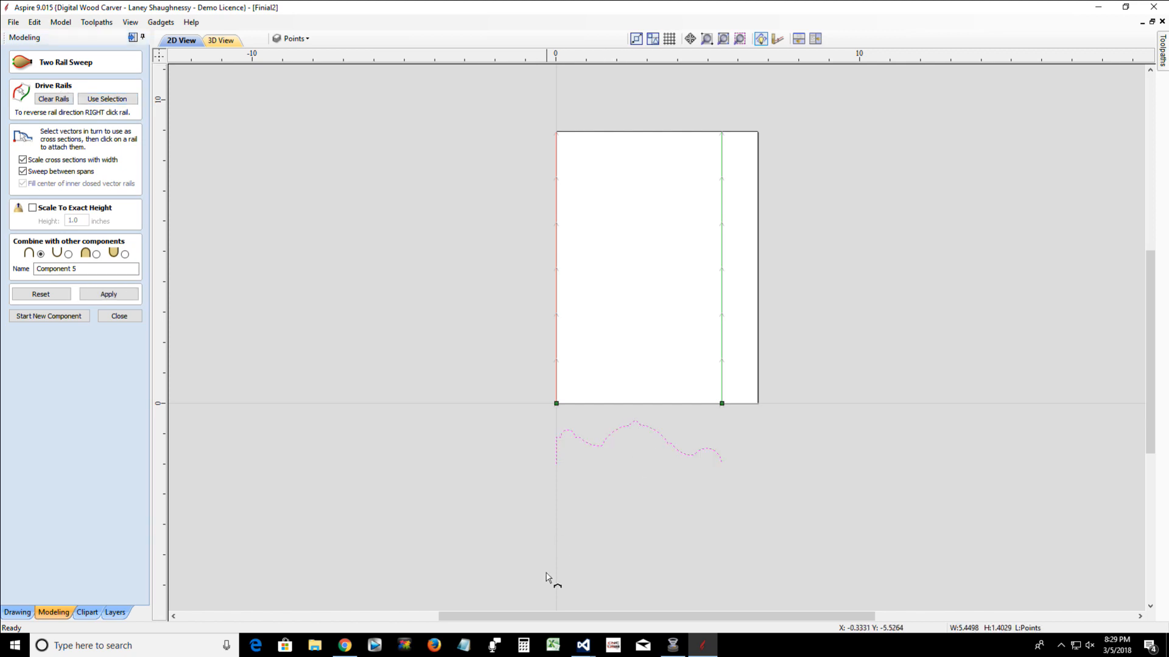
{"action": "left_click", "coordinate": [23, 160]}
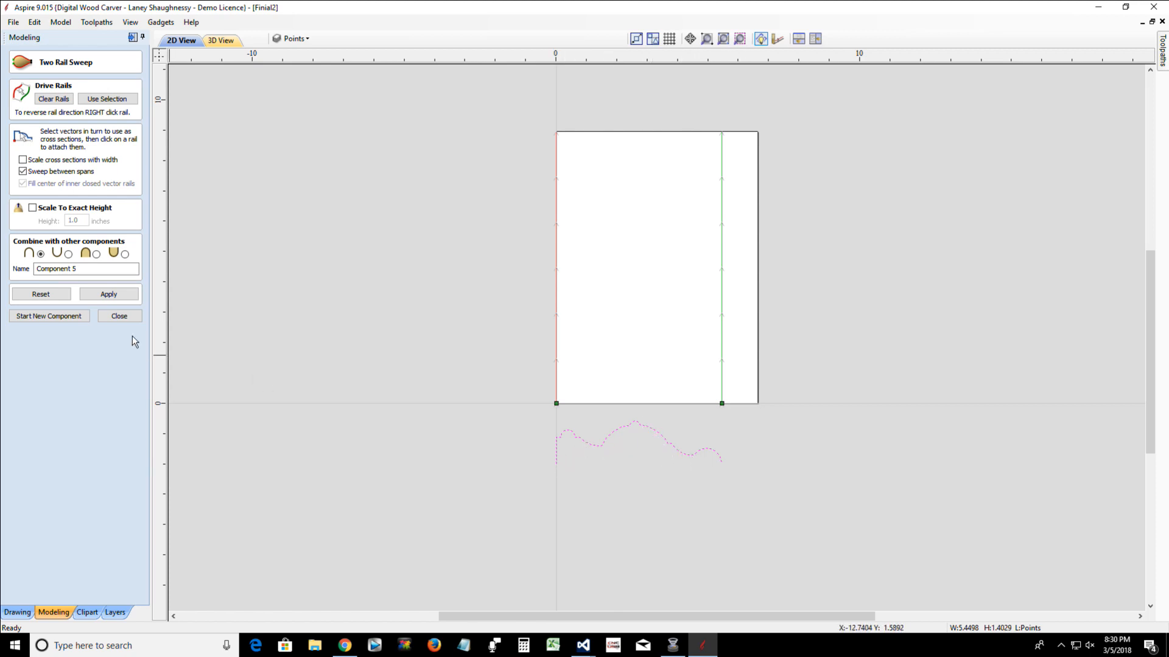
{"action": "left_click", "coordinate": [107, 294]}
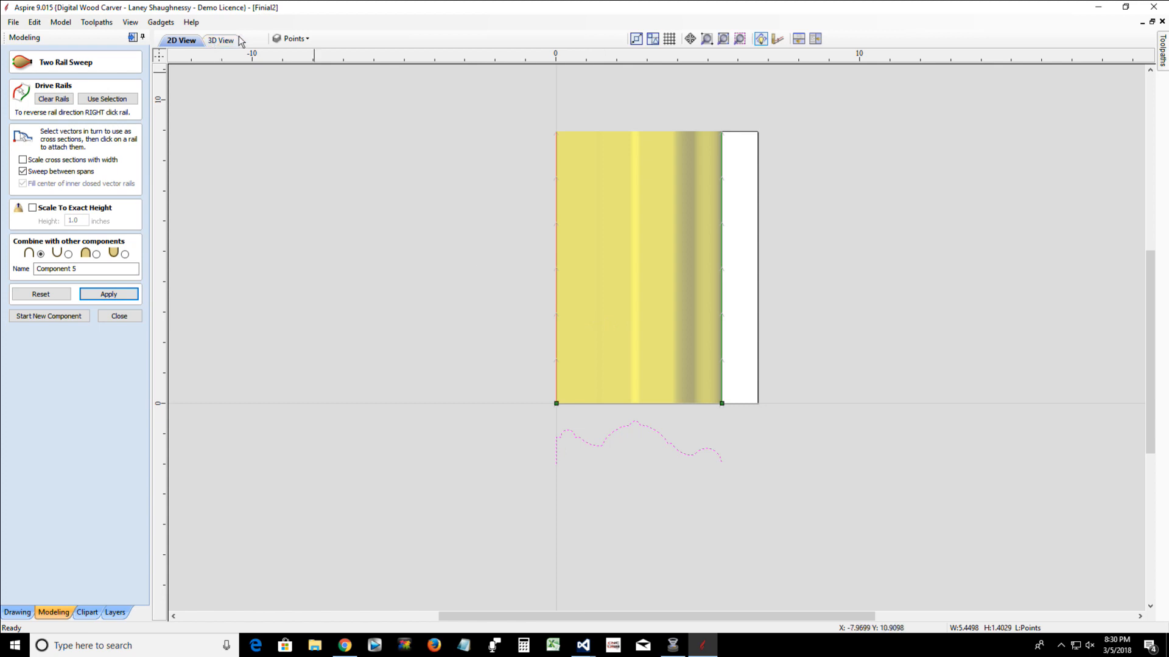
Turn wrapping off in the 3D view and examine the swept finial as a flat model
{"action": "key", "text": "F3"}
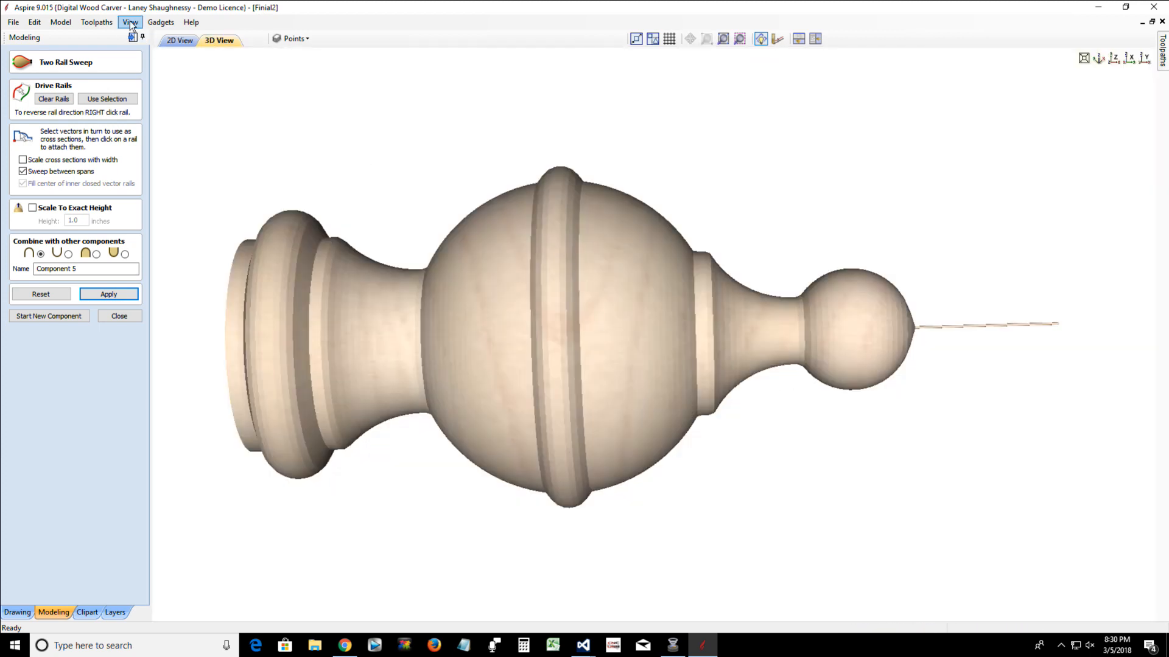
{"action": "left_click", "coordinate": [96, 22]}
{"action": "mouse_move", "coordinate": [126, 75]}
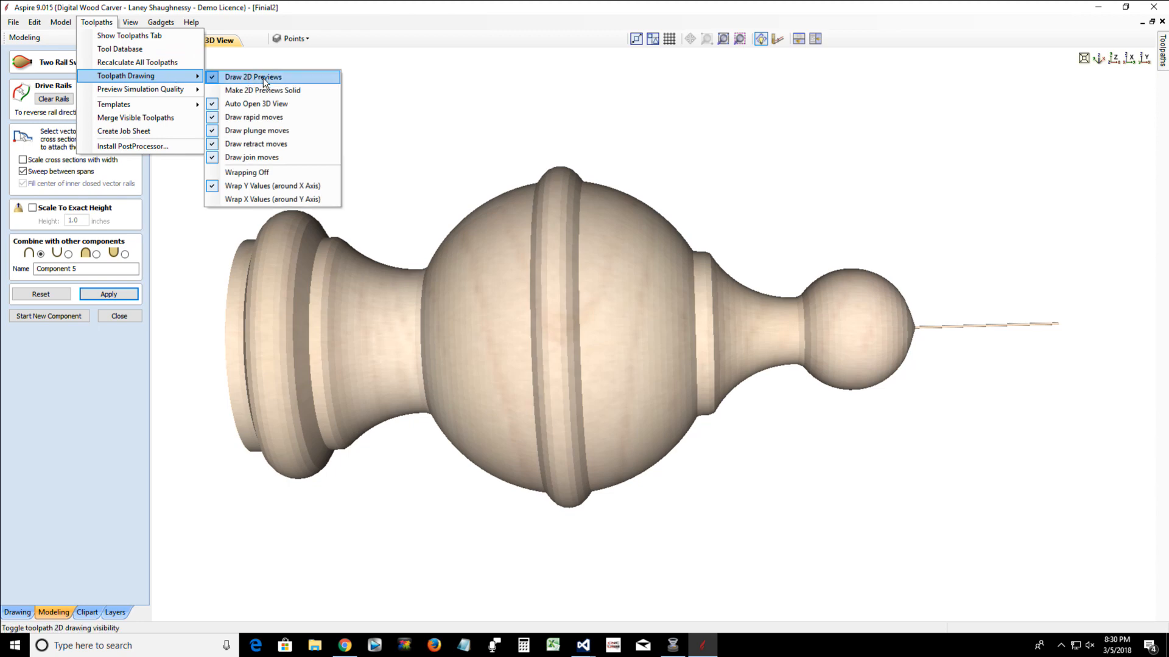
{"action": "left_click", "coordinate": [262, 170]}
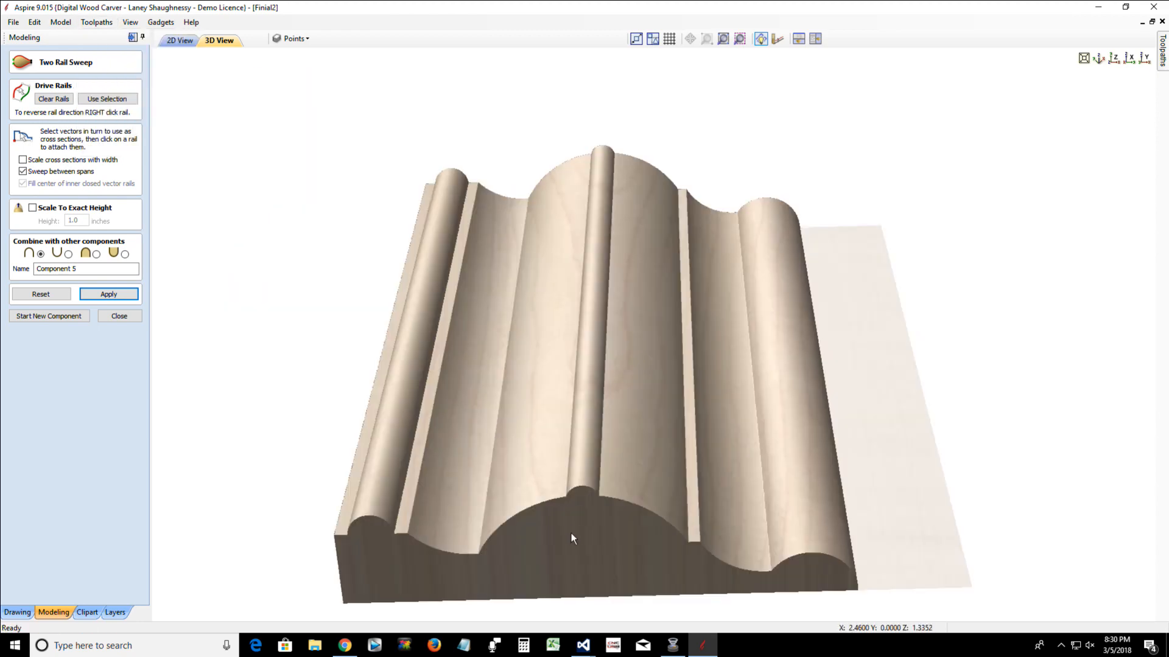
{"action": "left_click_drag", "start_coordinate": [581, 462], "coordinate": [567, 597]}
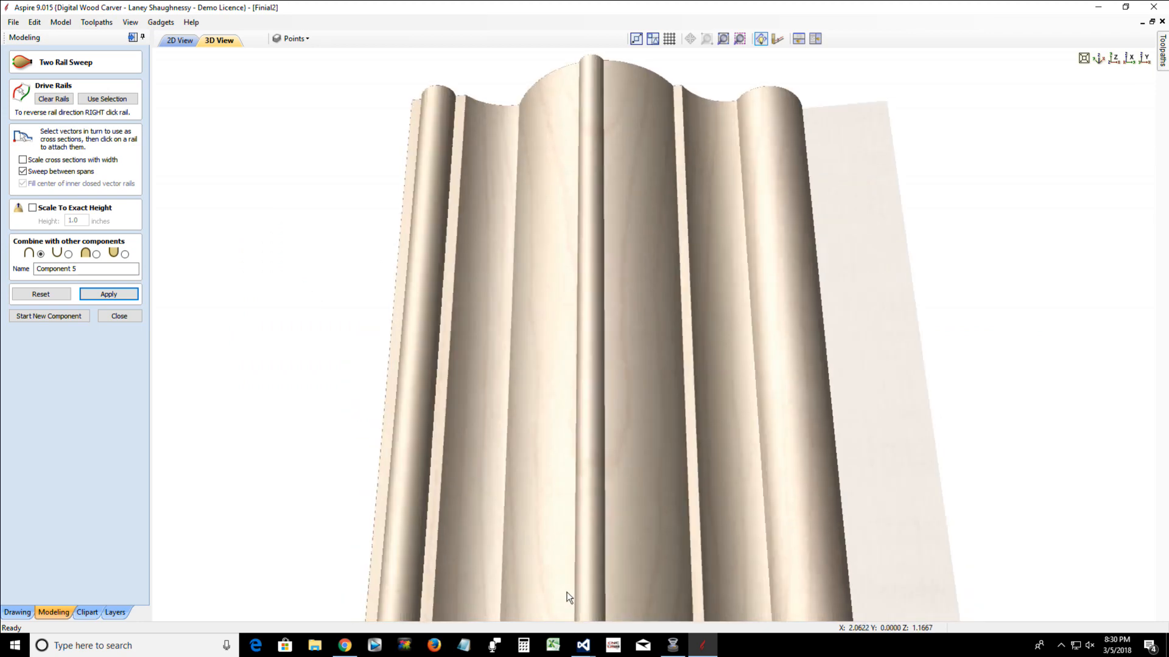
{"action": "scroll", "coordinate": [567, 594], "scroll_direction": "down", "scroll_amount": 2}
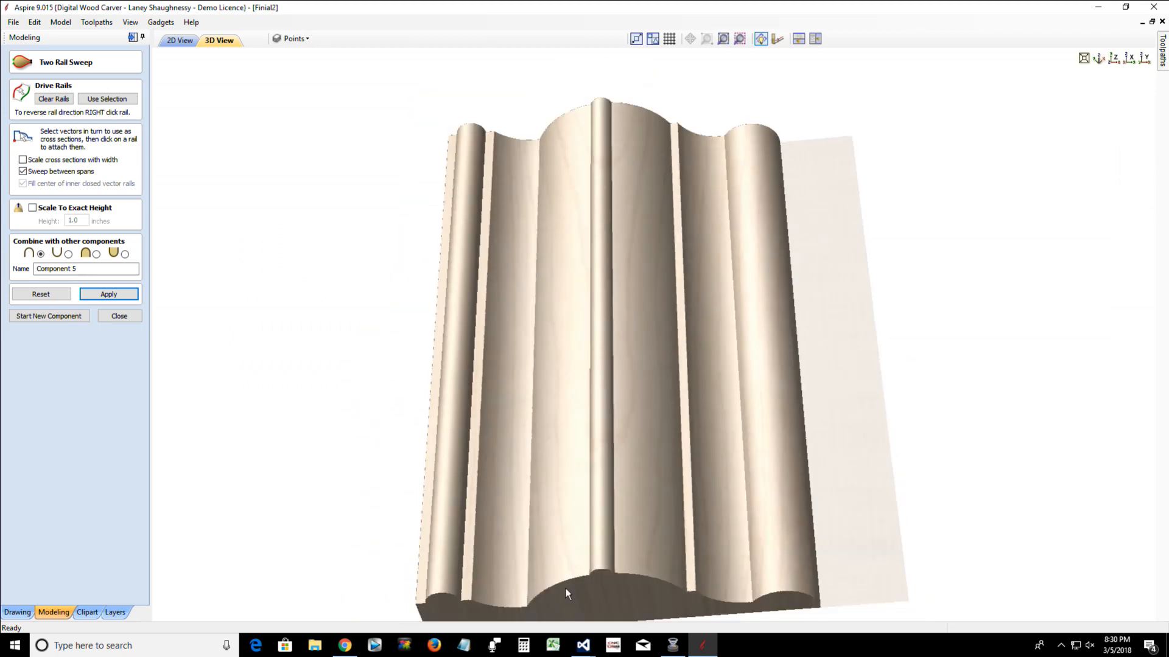
{"action": "scroll", "coordinate": [565, 589], "scroll_direction": "down", "scroll_amount": 2}
{"action": "scroll", "coordinate": [568, 594], "scroll_direction": "down", "scroll_amount": 2}
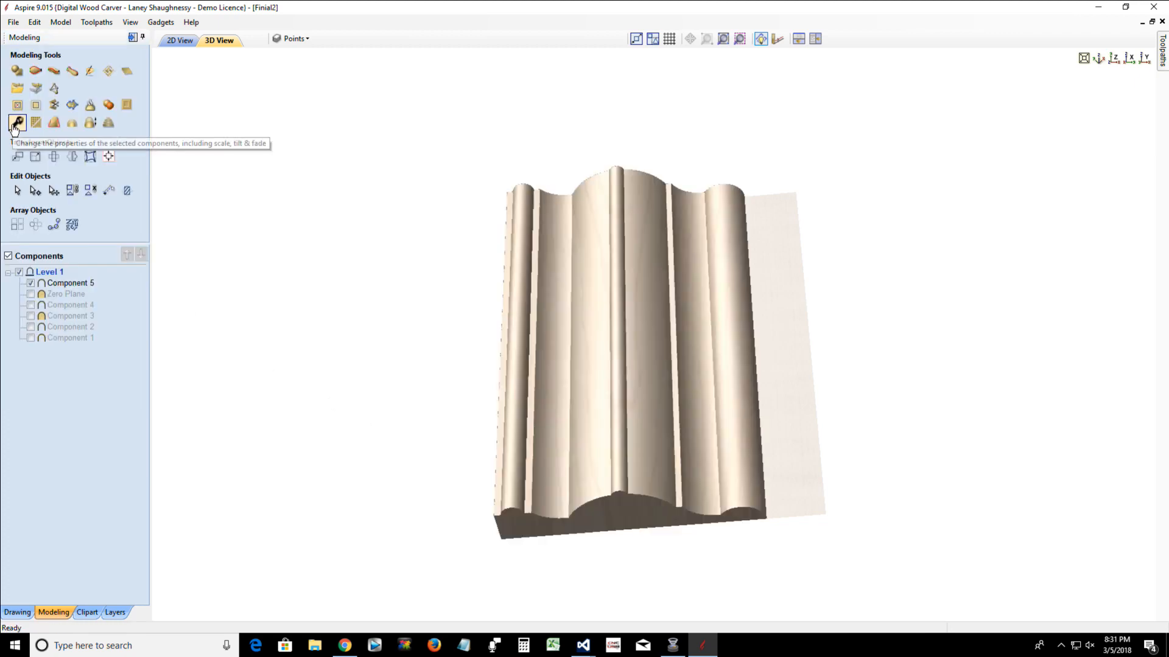
Close Aspire without saving the changes to Finial2 and relaunch Aspire 9.0 from the desktop
{"action": "left_click", "coordinate": [58, 72]}
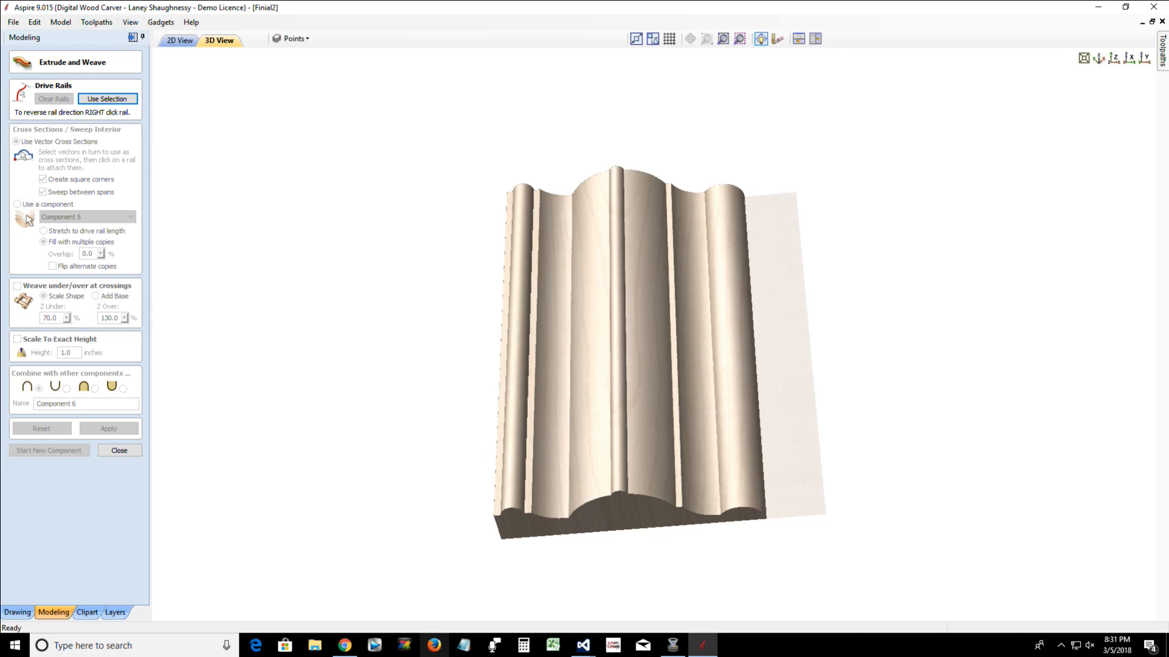
{"action": "right_click", "coordinate": [713, 650]}
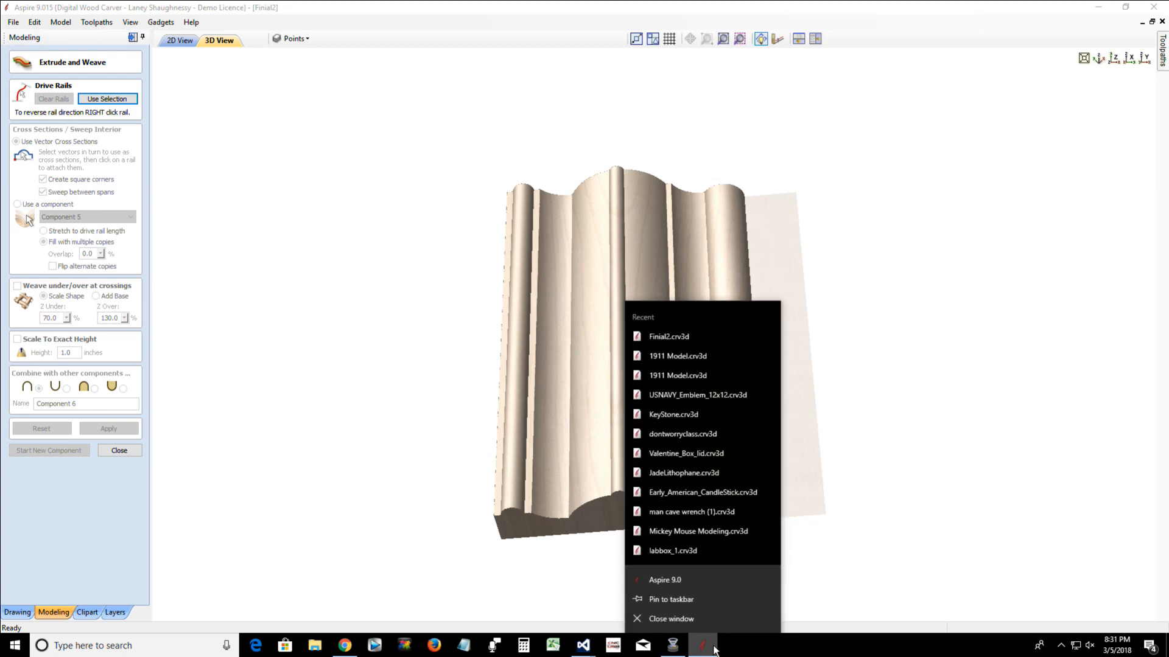
{"action": "left_click", "coordinate": [689, 623]}
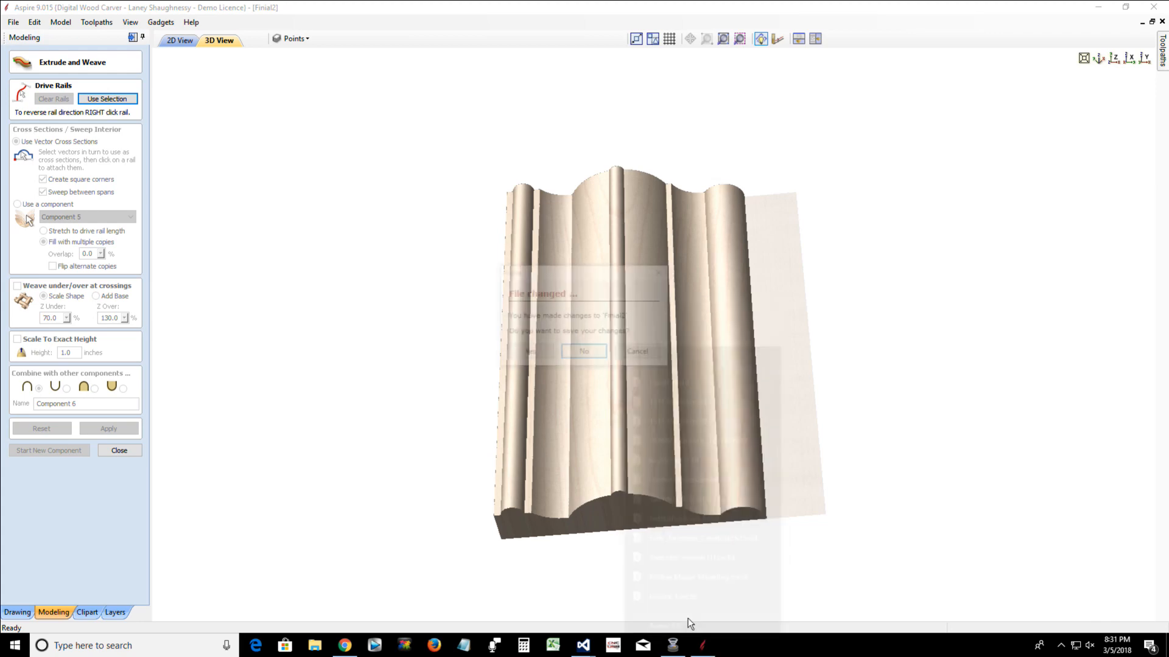
{"action": "left_click", "coordinate": [584, 352]}
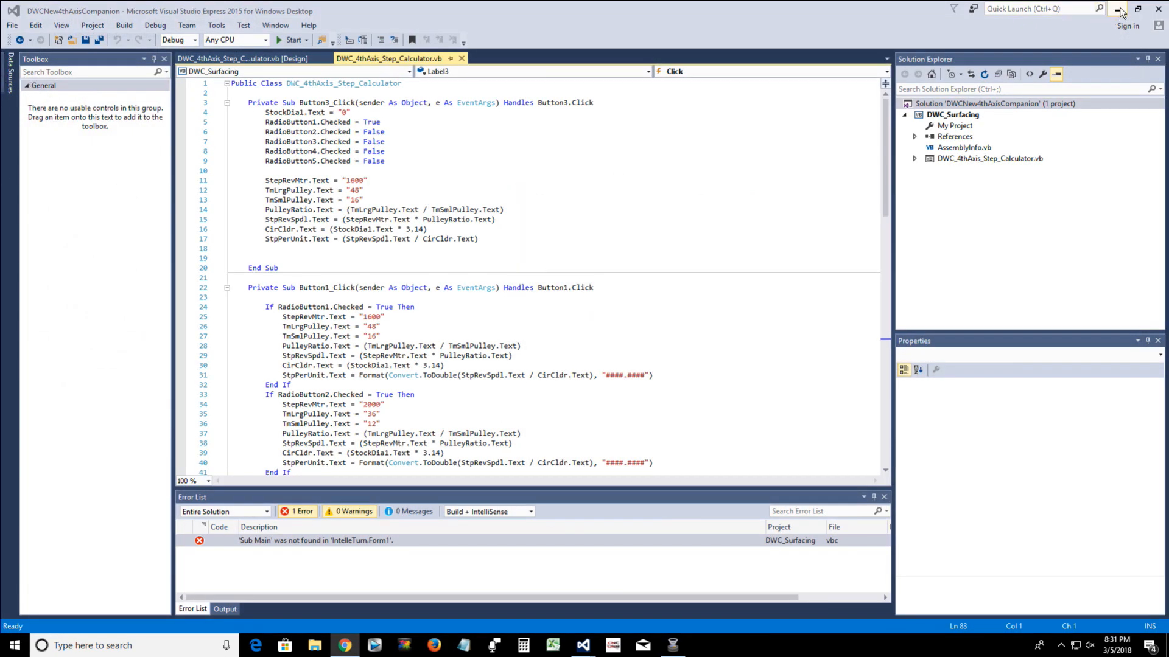
{"action": "left_click", "coordinate": [1119, 10]}
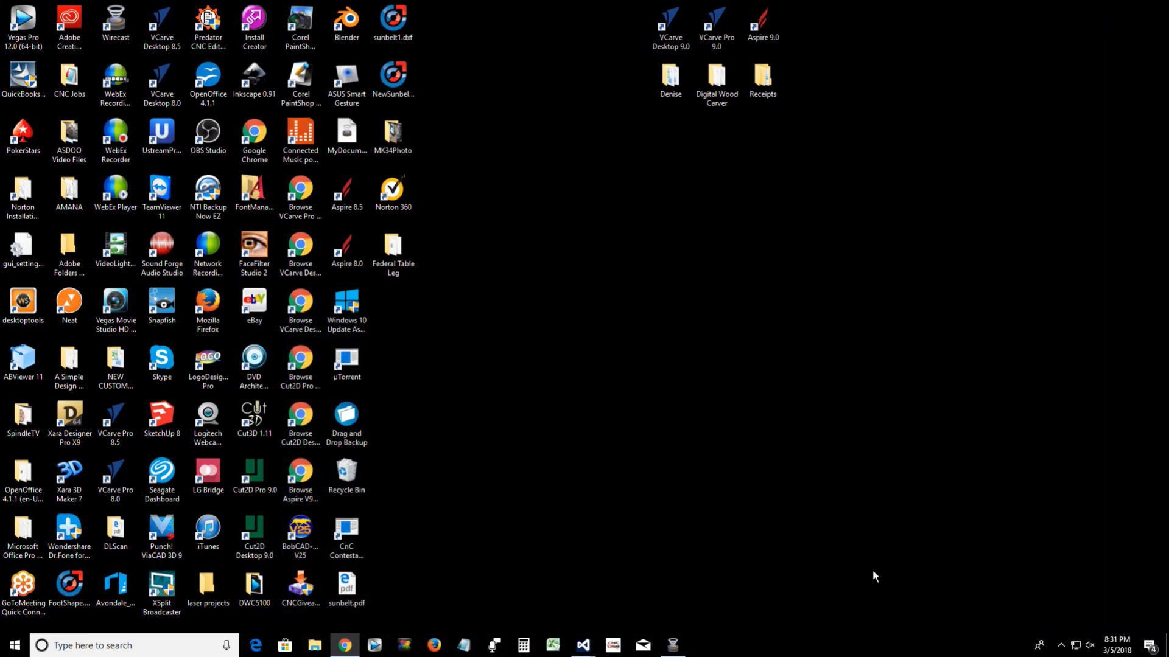
{"action": "double_click", "coordinate": [779, 17]}
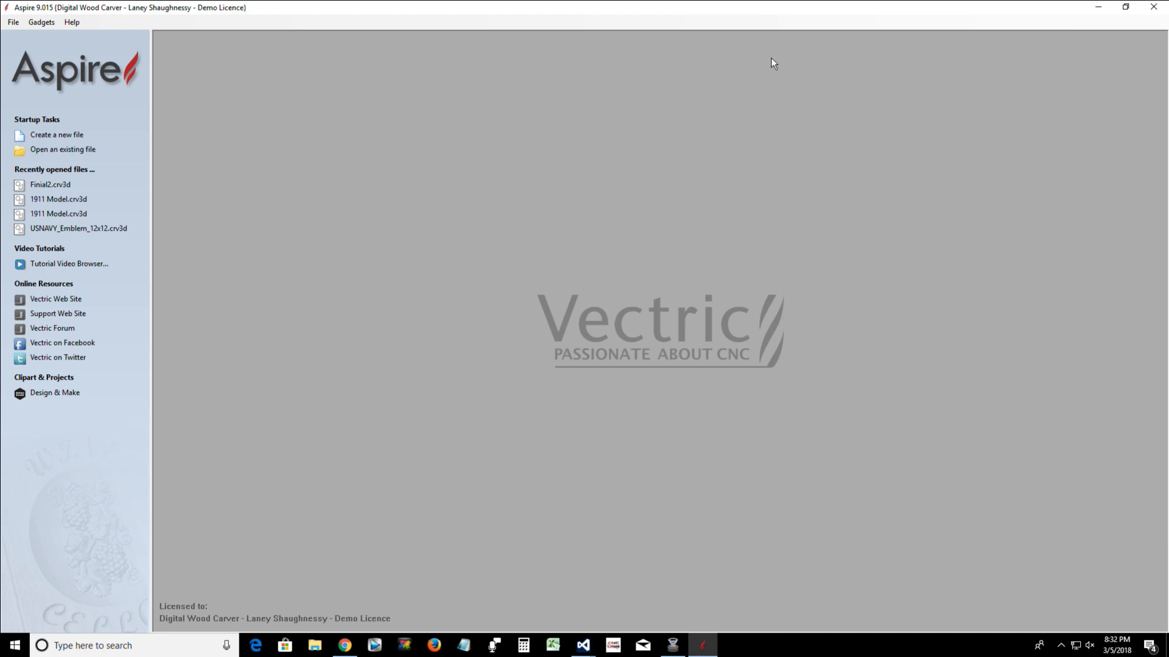
Create a new job and set its material thickness to .75 inches, keeping the other job settings
{"action": "left_click", "coordinate": [73, 136]}
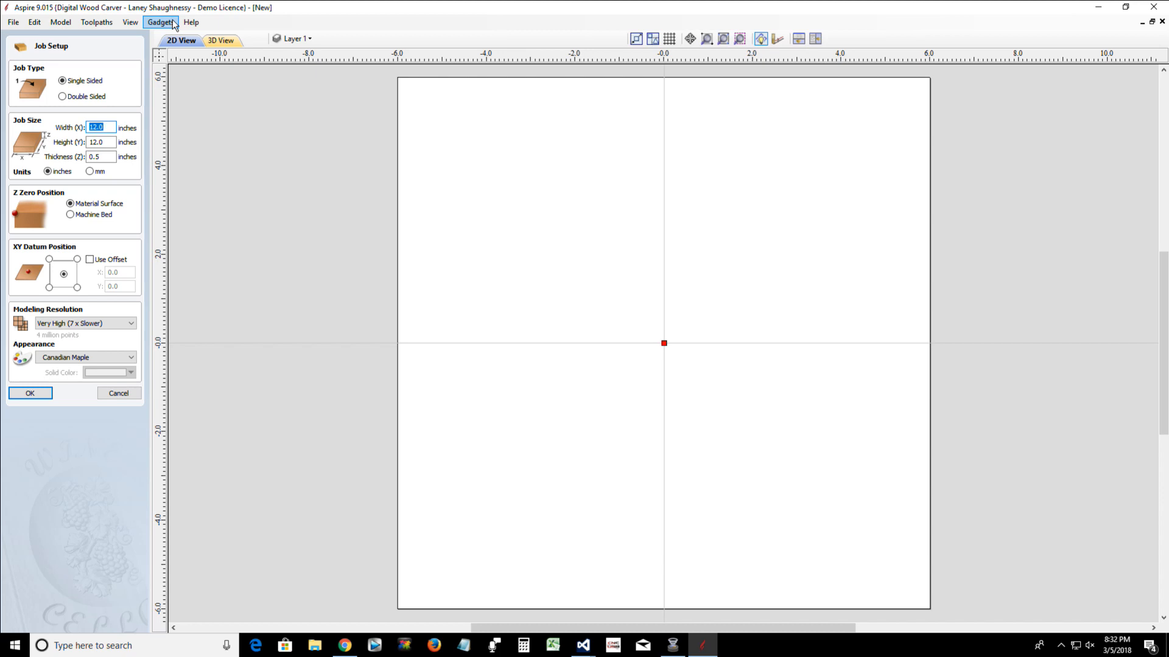
{"action": "left_click", "coordinate": [92, 157]}
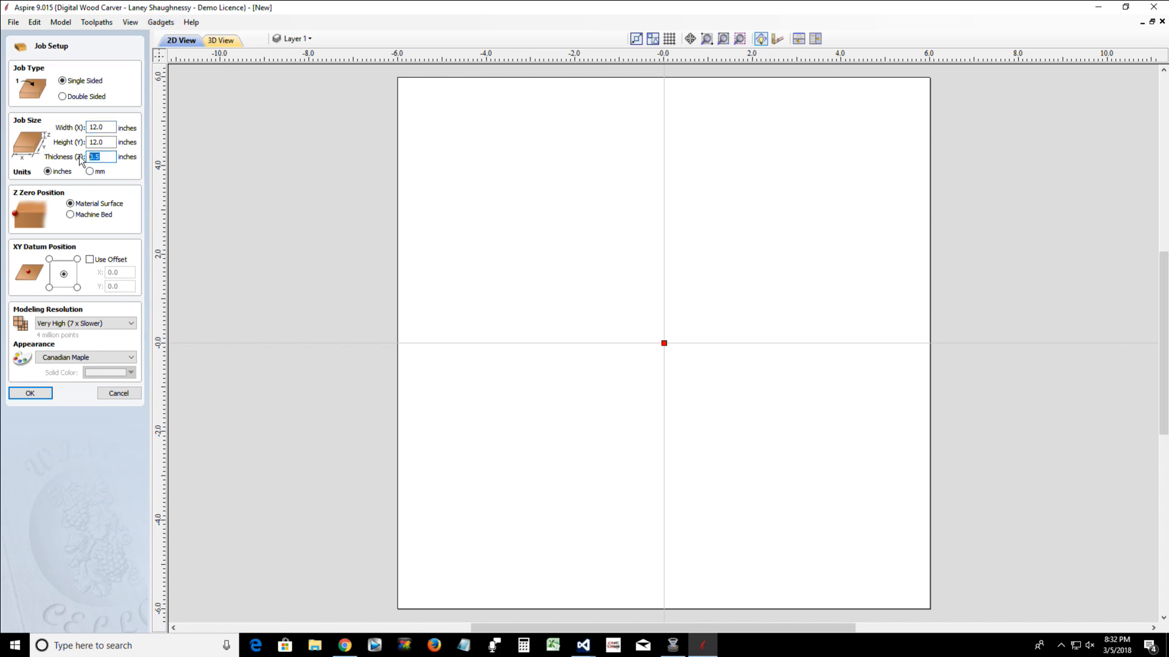
{"action": "type", "text": "."}
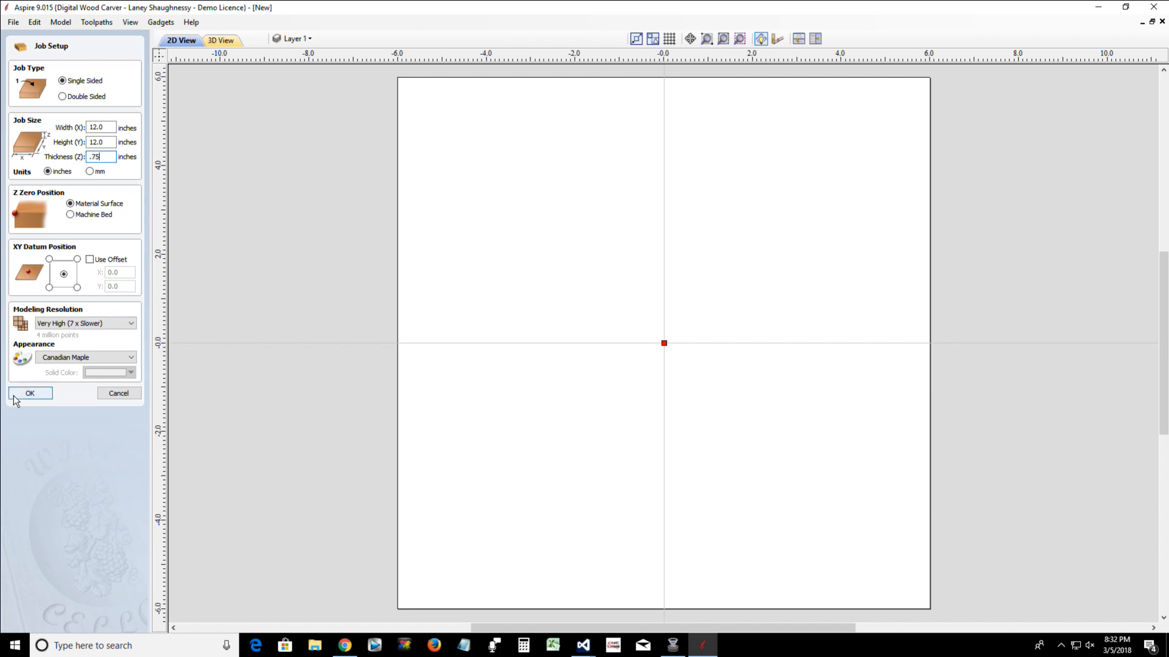
{"action": "left_click", "coordinate": [14, 396]}
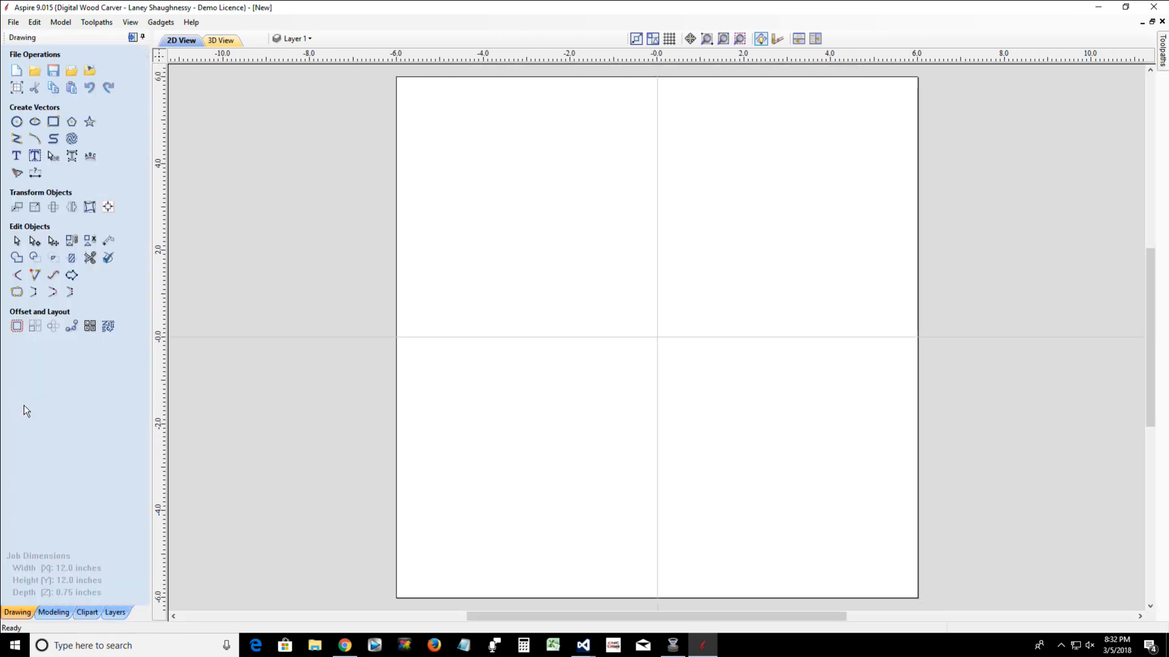
{"action": "left_click", "coordinate": [66, 614]}
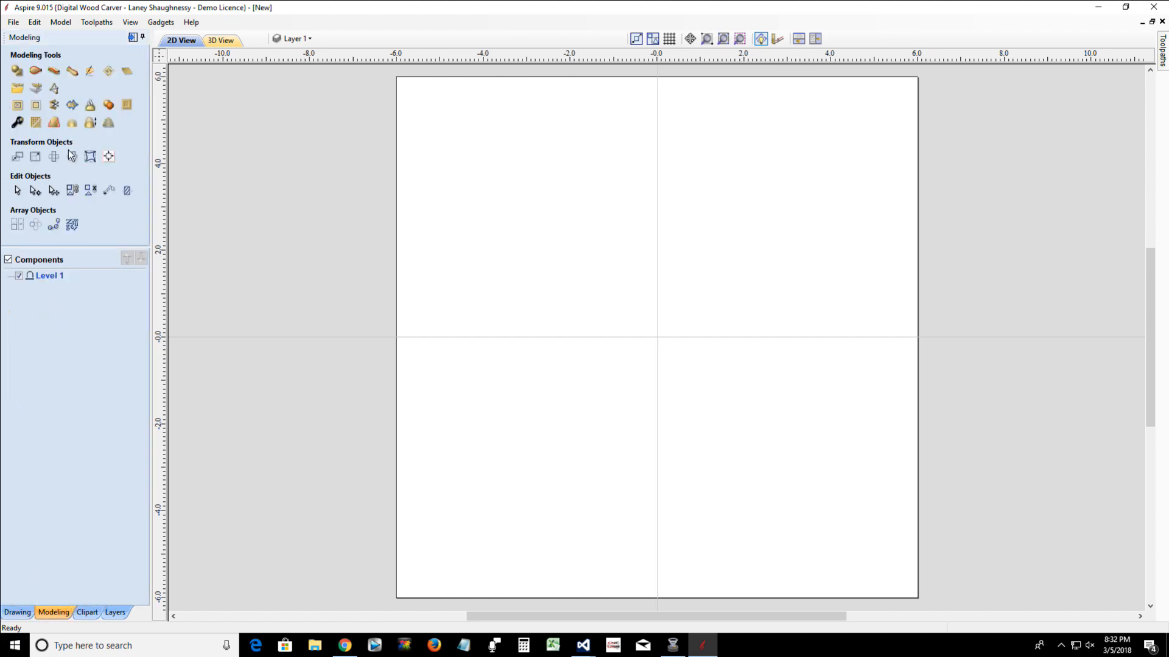
{"action": "left_click", "coordinate": [54, 72]}
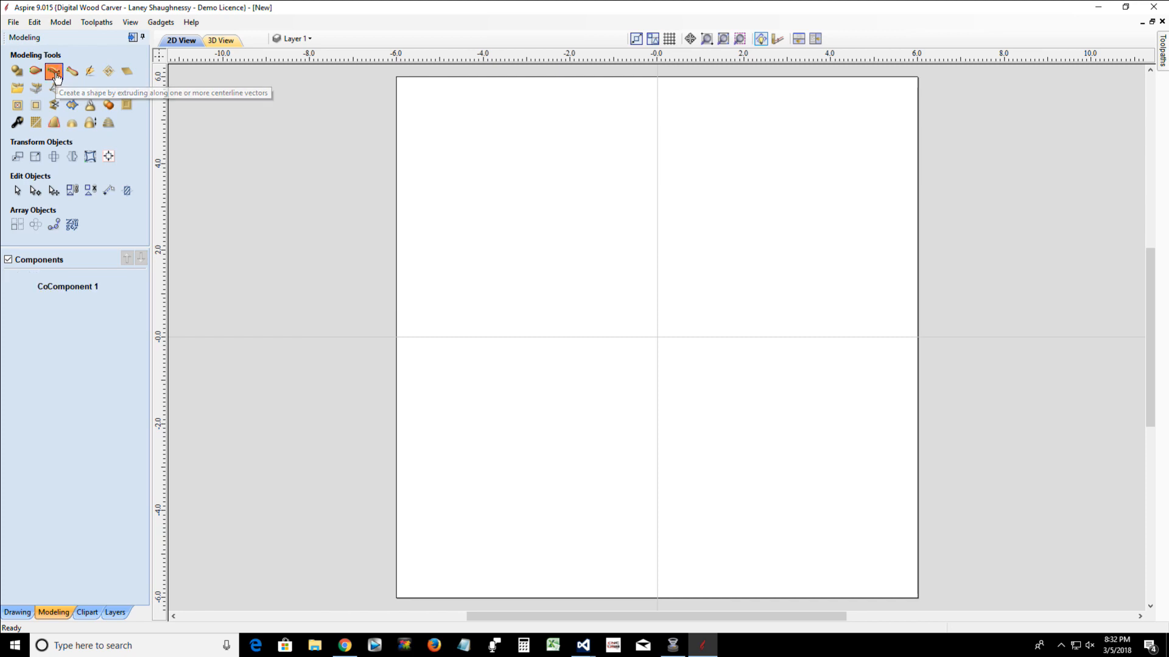
{"action": "left_click", "coordinate": [120, 450]}
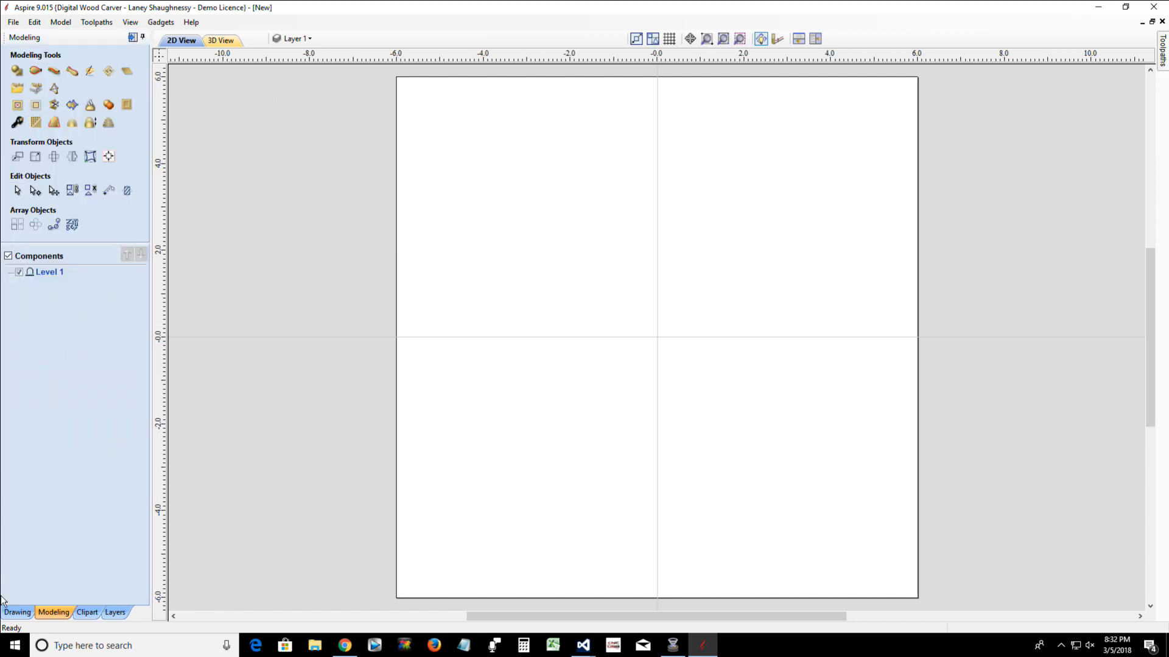
Draw a horizontal line about 10.2 inches long across the upper half of the job, near Y 3
{"action": "left_click", "coordinate": [17, 612]}
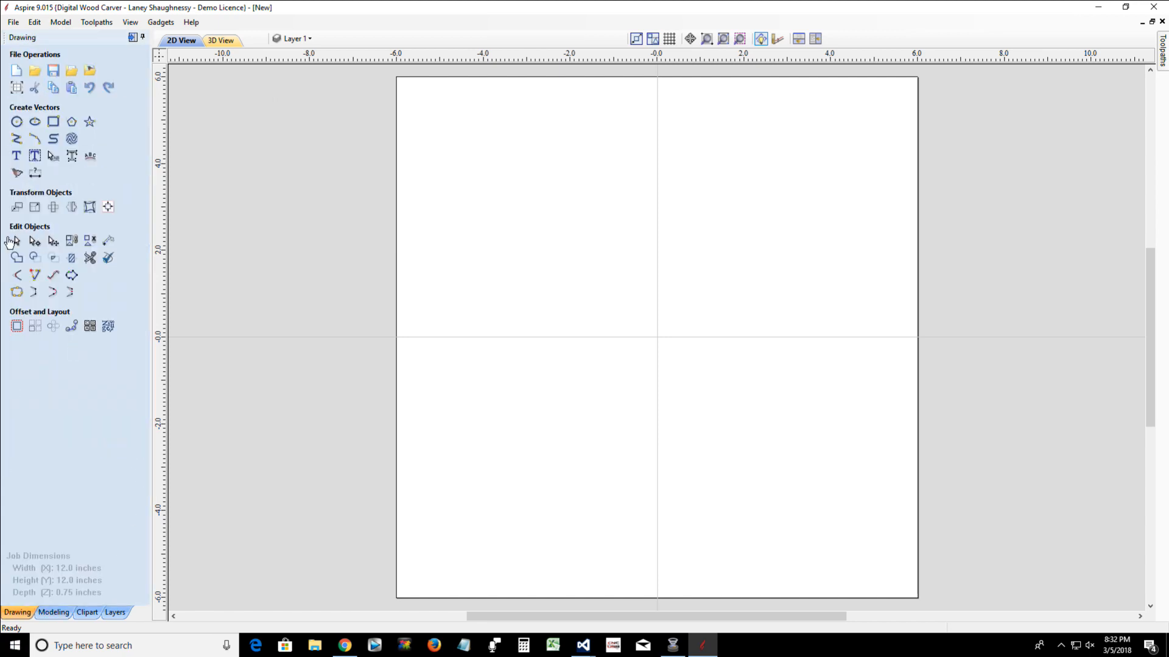
{"action": "left_click", "coordinate": [17, 139]}
{"action": "left_click", "coordinate": [432, 205]}
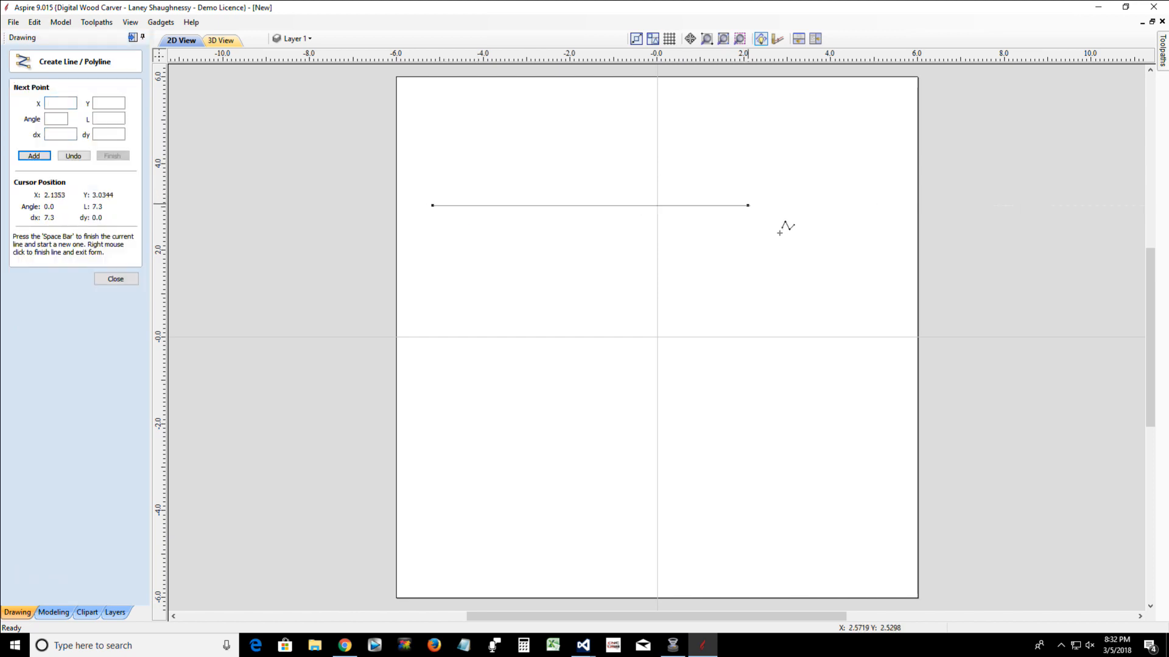
{"action": "left_click", "coordinate": [875, 206]}
{"action": "key", "text": "space"}
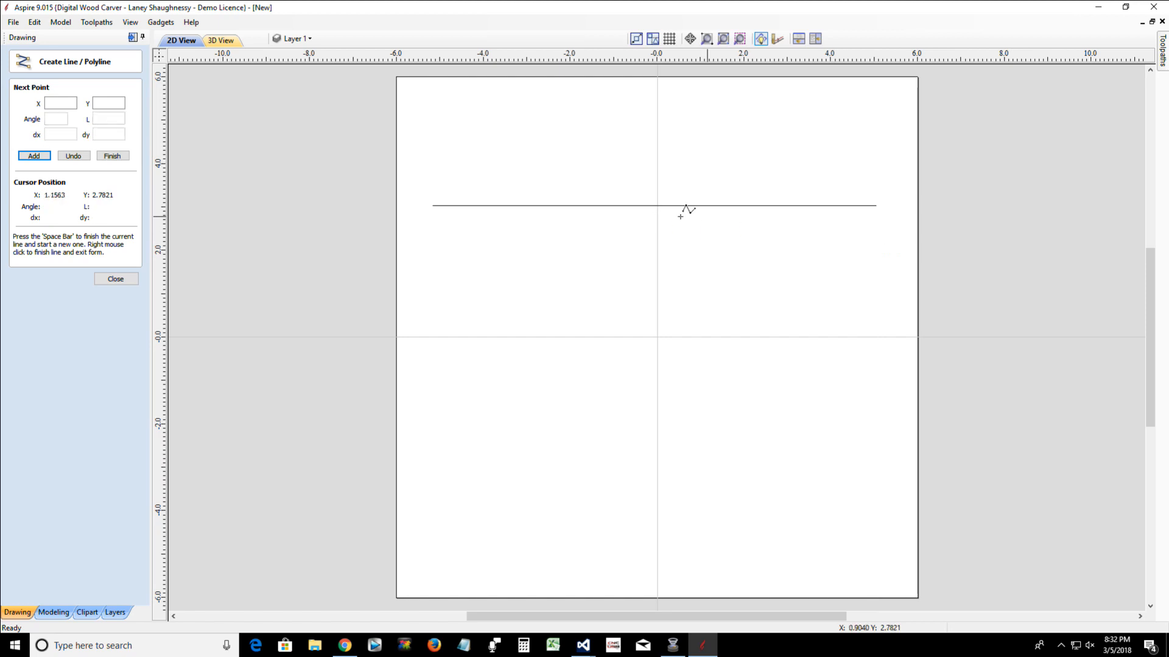
{"action": "left_click", "coordinate": [110, 283]}
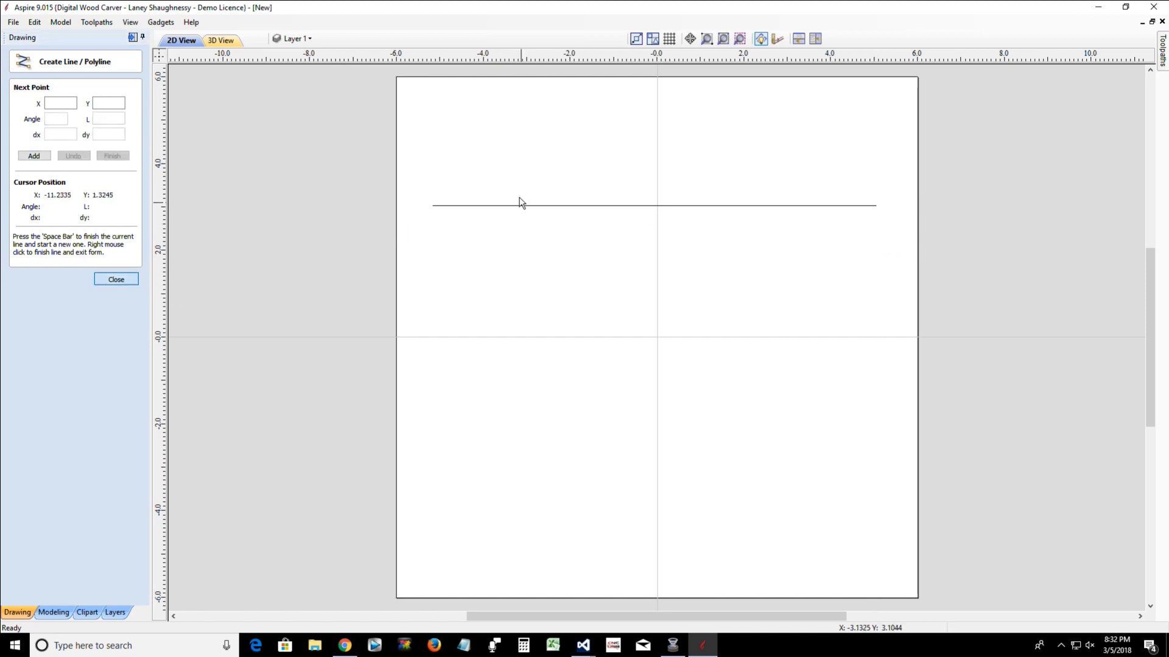
Copy the horizontal line twice below the original, at about Y 1.5 and Y 0
{"action": "left_click", "coordinate": [519, 206]}
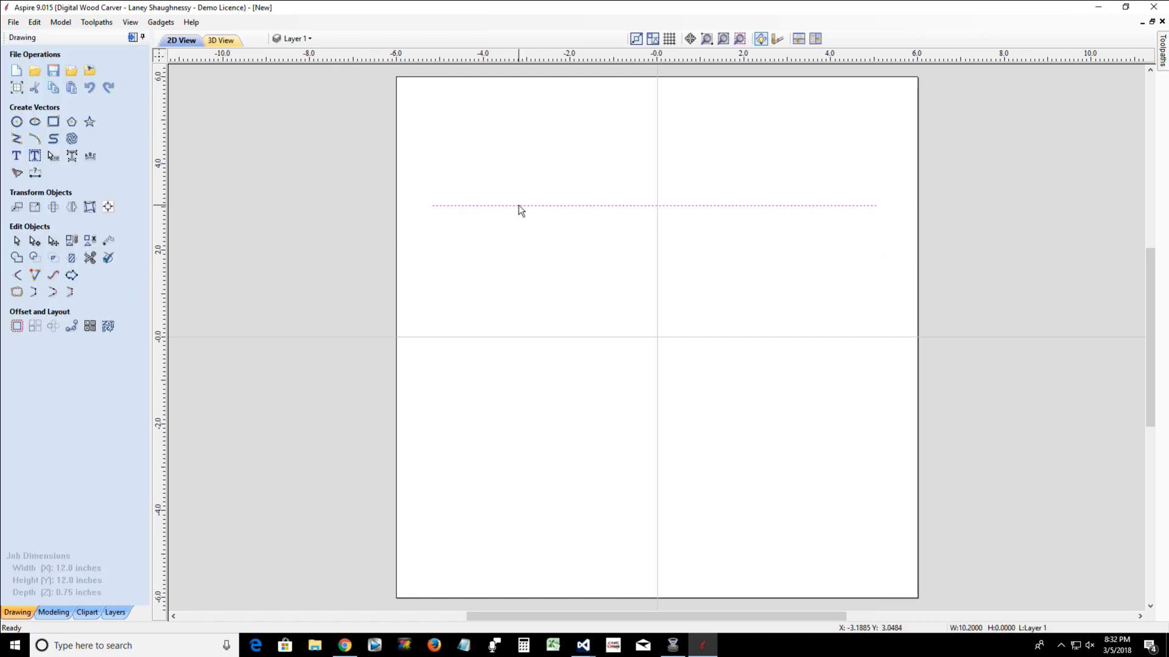
{"action": "left_click", "coordinate": [519, 206]}
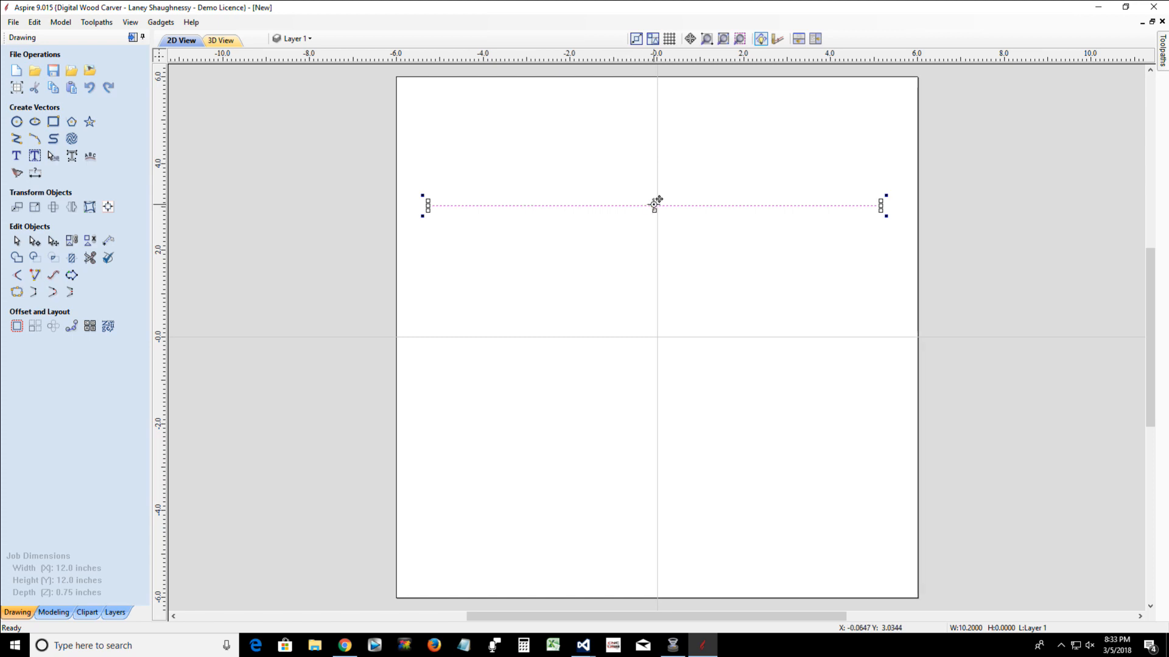
{"action": "left_click_drag", "start_coordinate": [654, 202], "coordinate": [654, 336]}
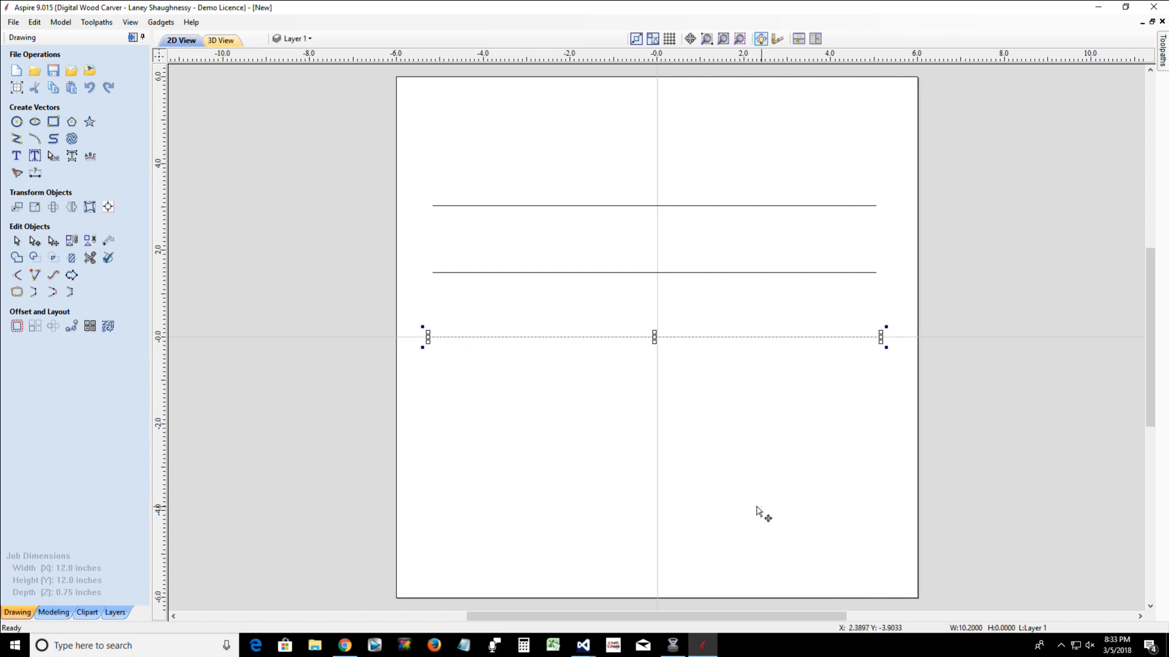
{"action": "left_click", "coordinate": [761, 418]}
Copy the three horizontal lines to the clipboard and rotate the originals 90 degrees about their common centre
{"action": "left_click_drag", "start_coordinate": [772, 392], "coordinate": [622, 193]}
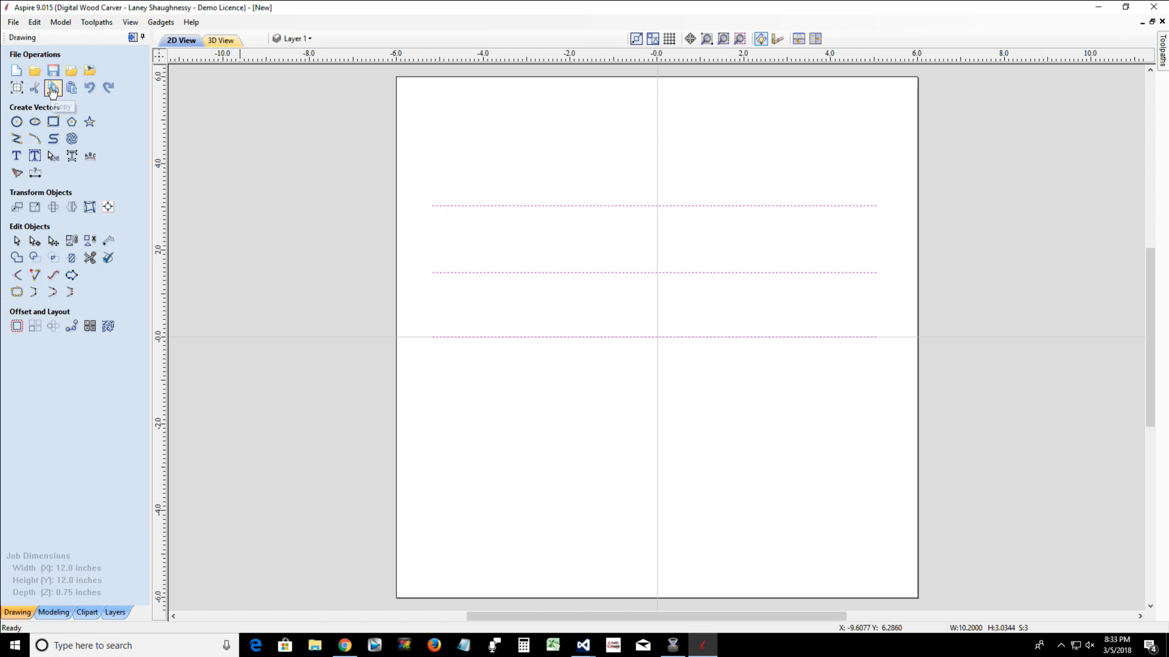
{"action": "left_click", "coordinate": [53, 89]}
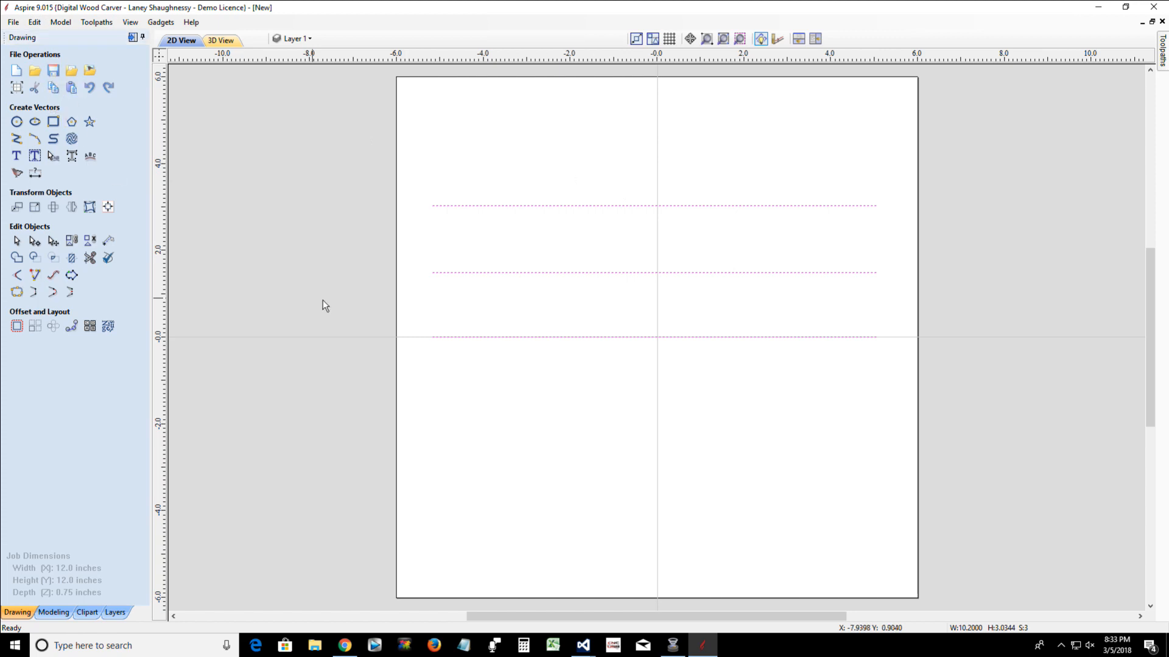
{"action": "left_click", "coordinate": [53, 206]}
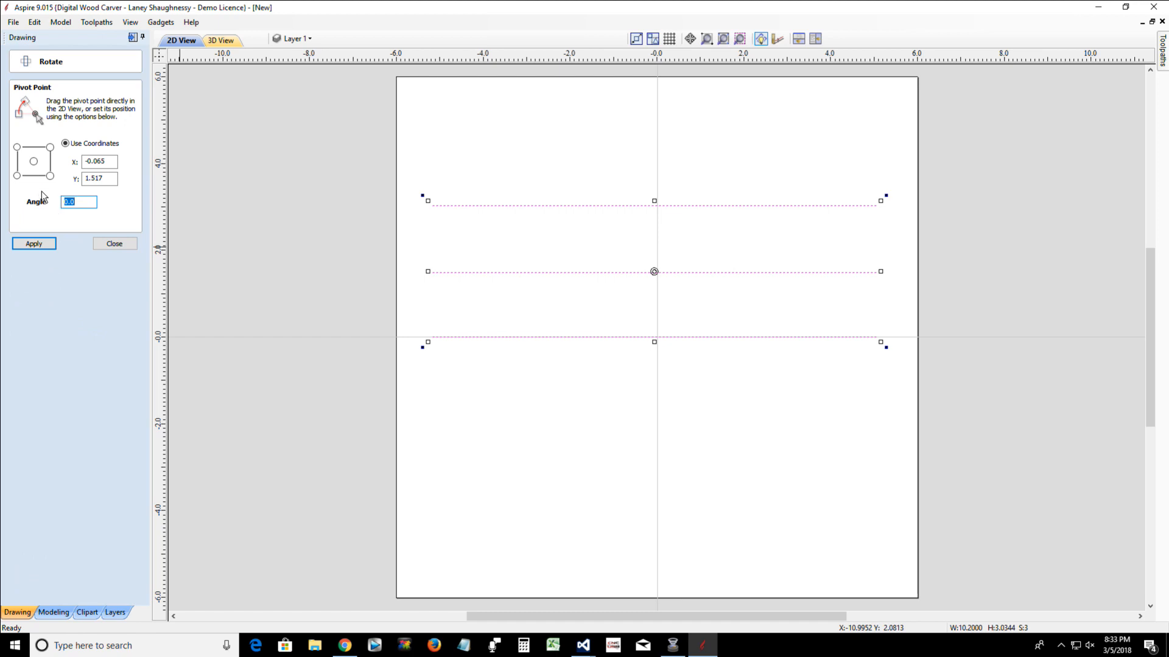
{"action": "left_click", "coordinate": [33, 162]}
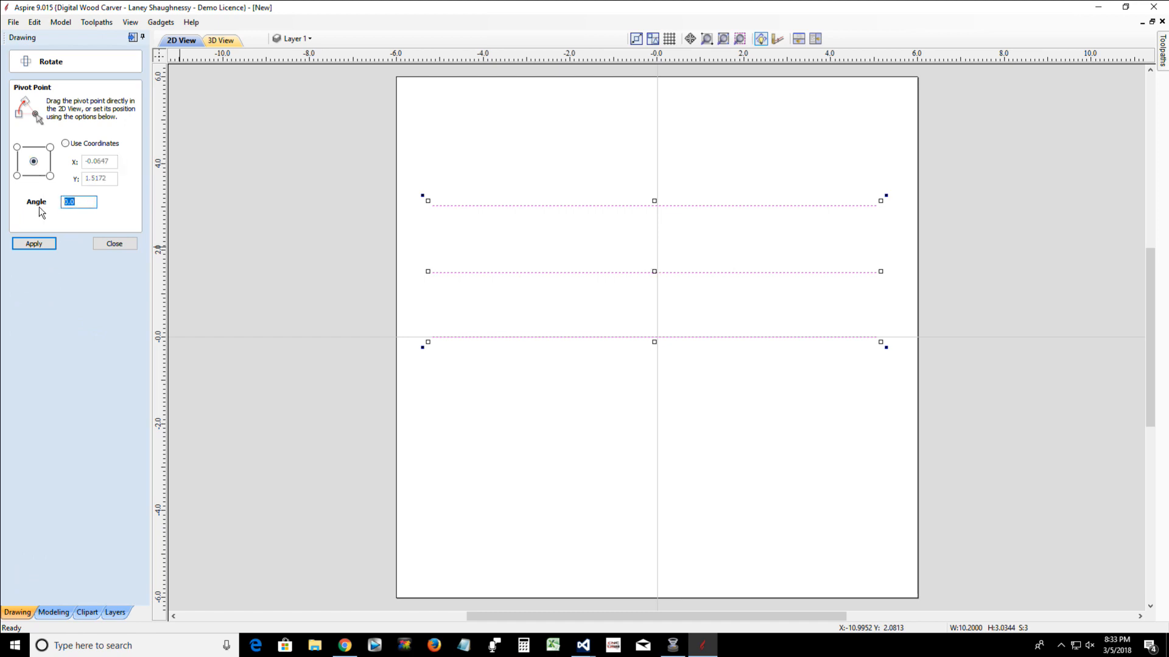
{"action": "type", "text": "90"}
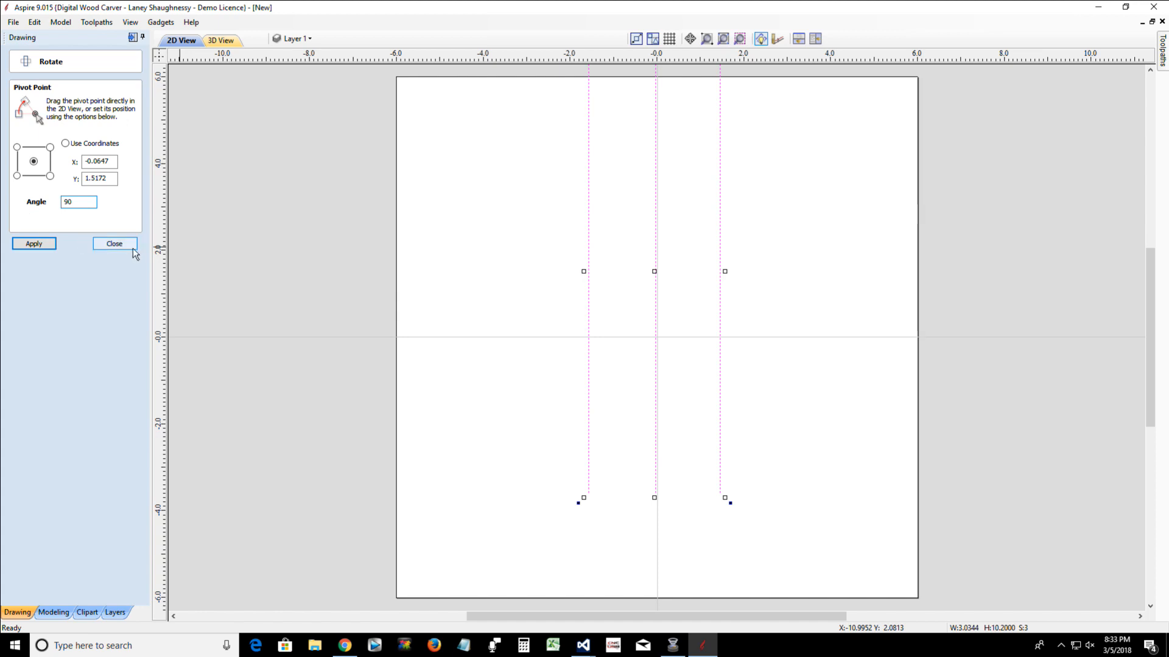
{"action": "left_click", "coordinate": [115, 243]}
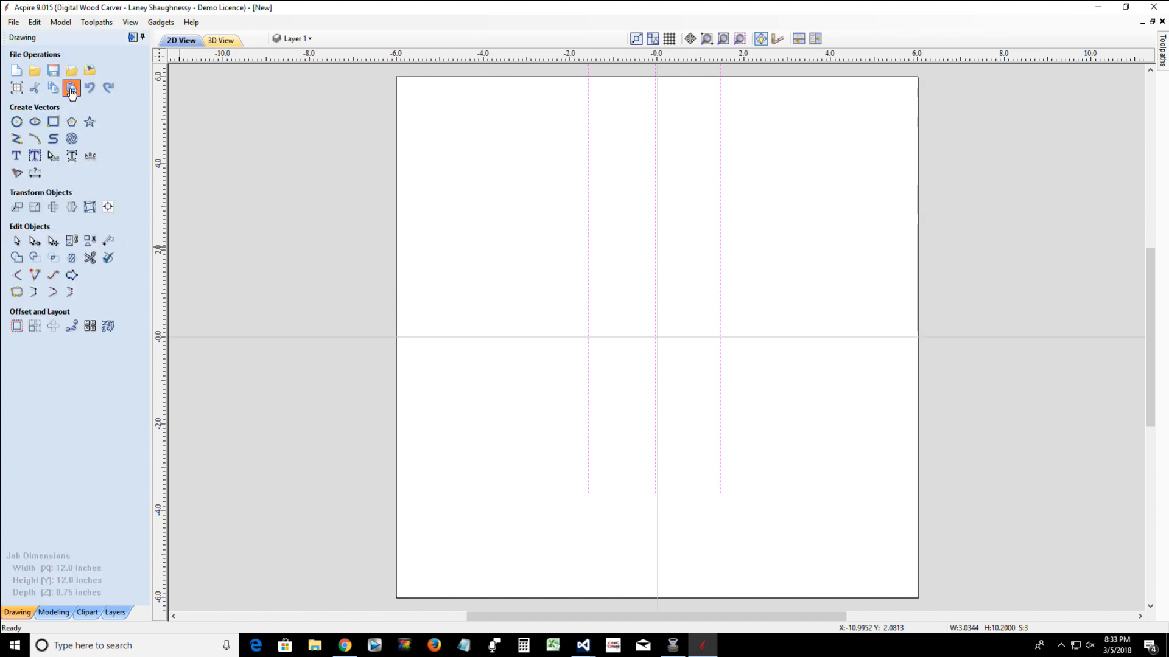
Paste the three copied horizontal lines so they cross the vertical ones
{"action": "left_click", "coordinate": [72, 89]}
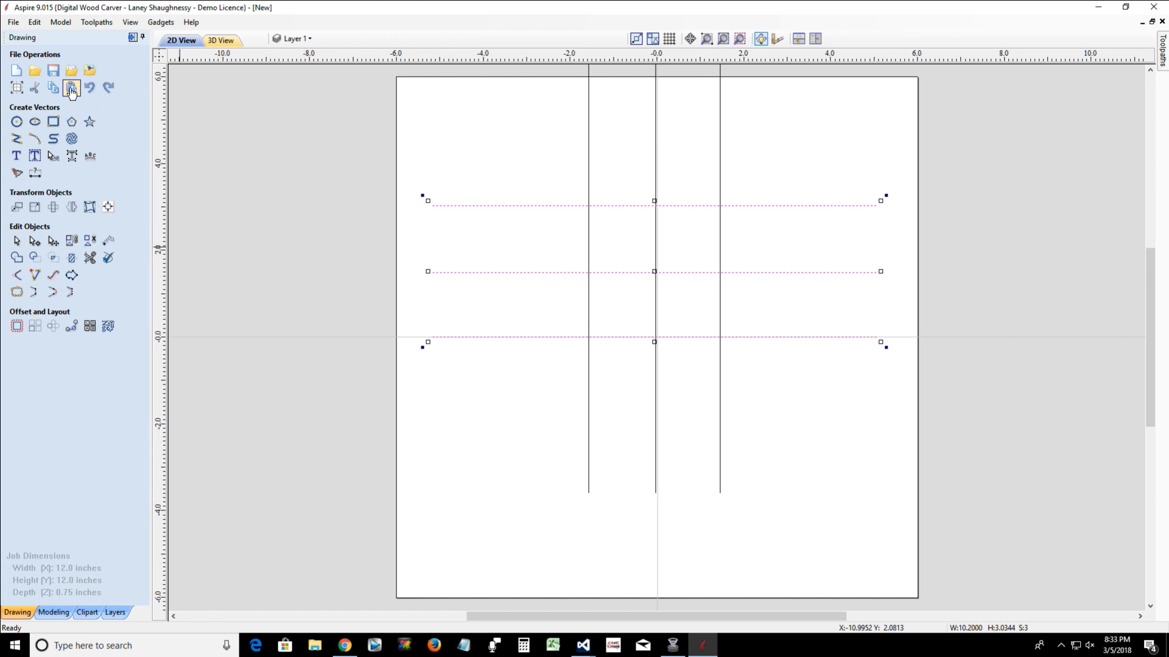
{"action": "left_click", "coordinate": [539, 387]}
{"action": "scroll", "coordinate": [508, 164], "scroll_direction": "down", "scroll_amount": 1}
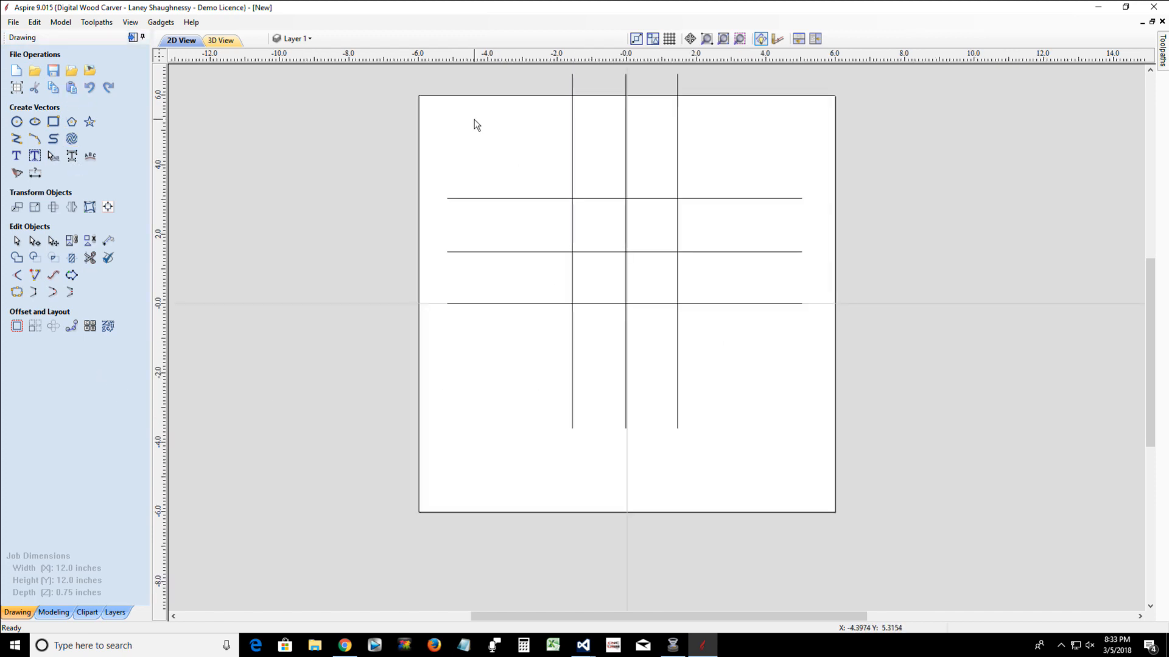
Centre all six crossing lines on the material, both horizontally and vertically
{"action": "scroll", "coordinate": [475, 120], "scroll_direction": "down", "scroll_amount": 1}
{"action": "left_click_drag", "start_coordinate": [437, 71], "coordinate": [832, 456]}
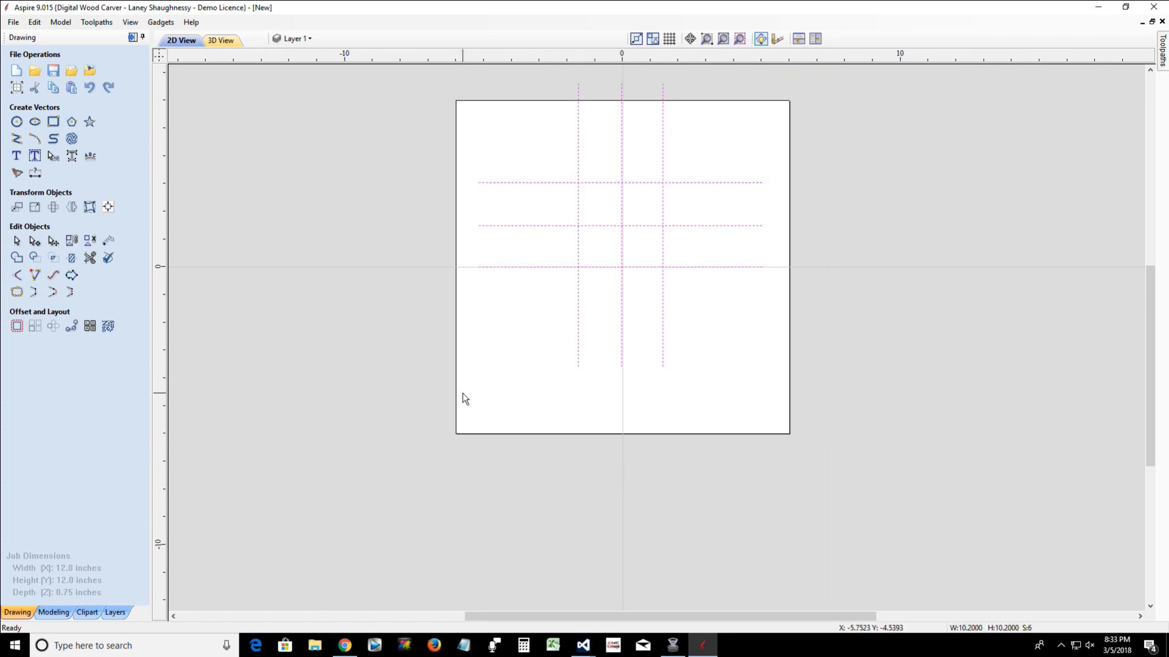
{"action": "left_click", "coordinate": [108, 207]}
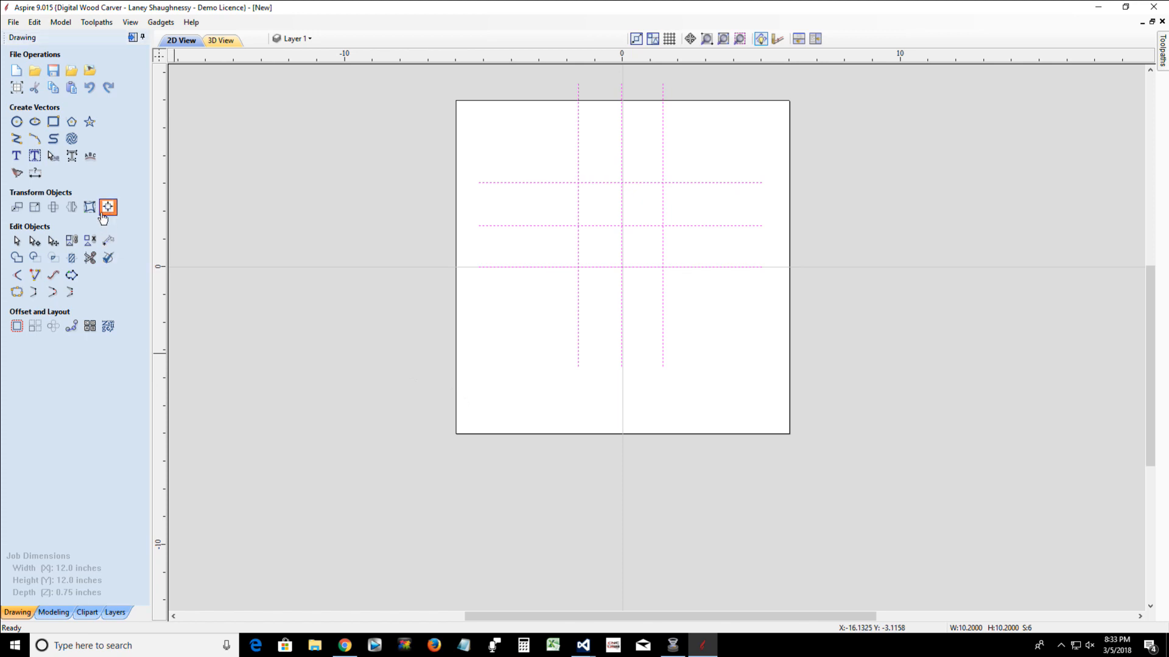
{"action": "left_click", "coordinate": [75, 104]}
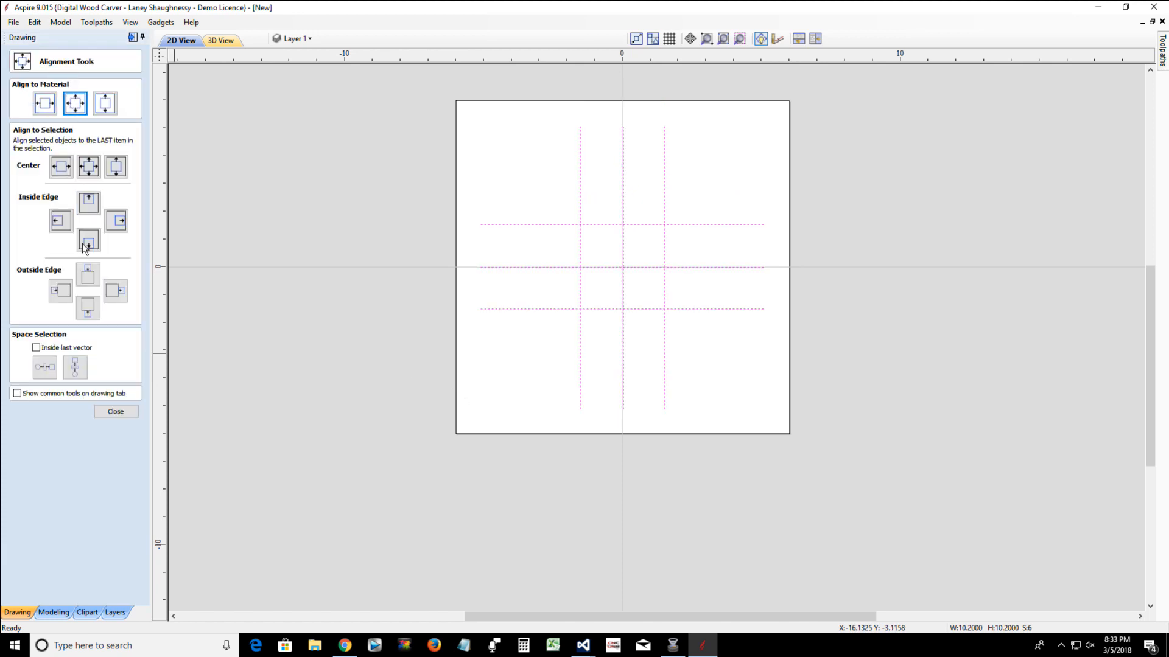
{"action": "left_click", "coordinate": [109, 412]}
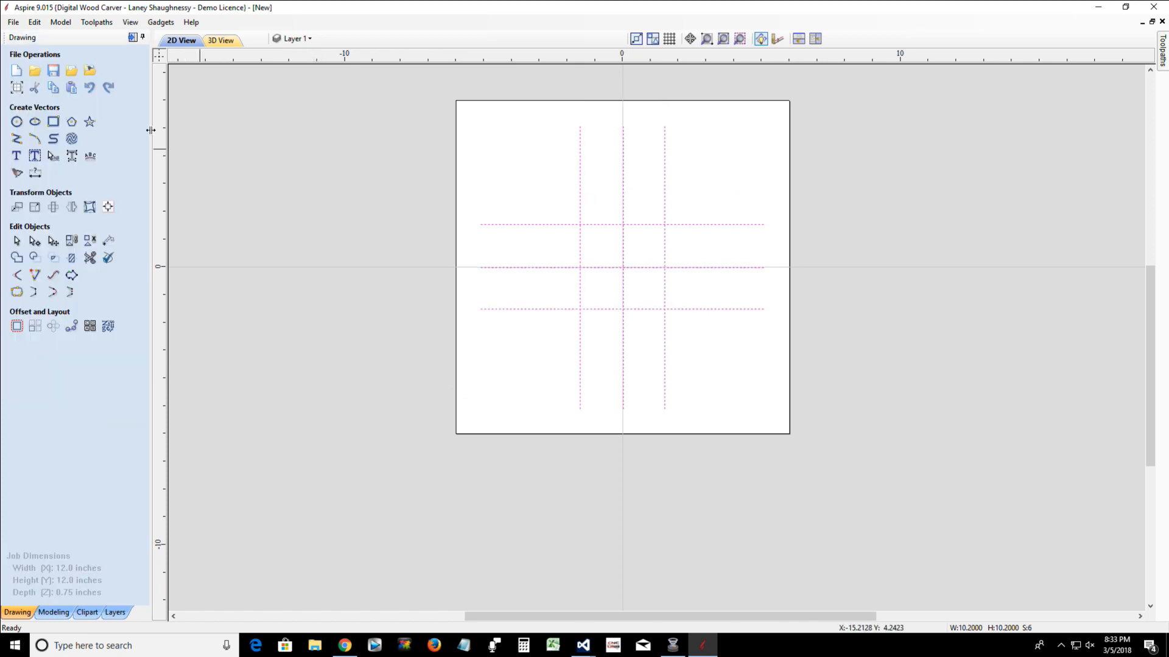
Draw a square-cornered rectangle about 1.1 by 0.7 inches near the job's upper-left corner, clear of the crossing lines
{"action": "left_click", "coordinate": [54, 124]}
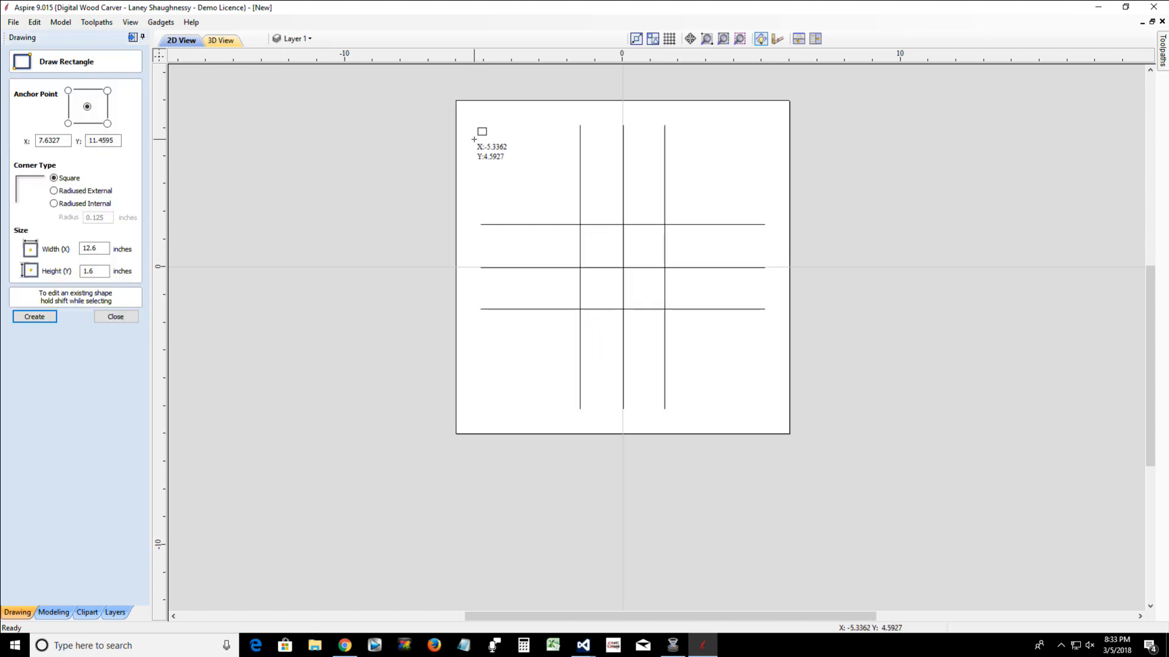
{"action": "left_click_drag", "start_coordinate": [481, 132], "coordinate": [512, 152]}
{"action": "scroll", "coordinate": [490, 139], "scroll_direction": "up", "scroll_amount": 2}
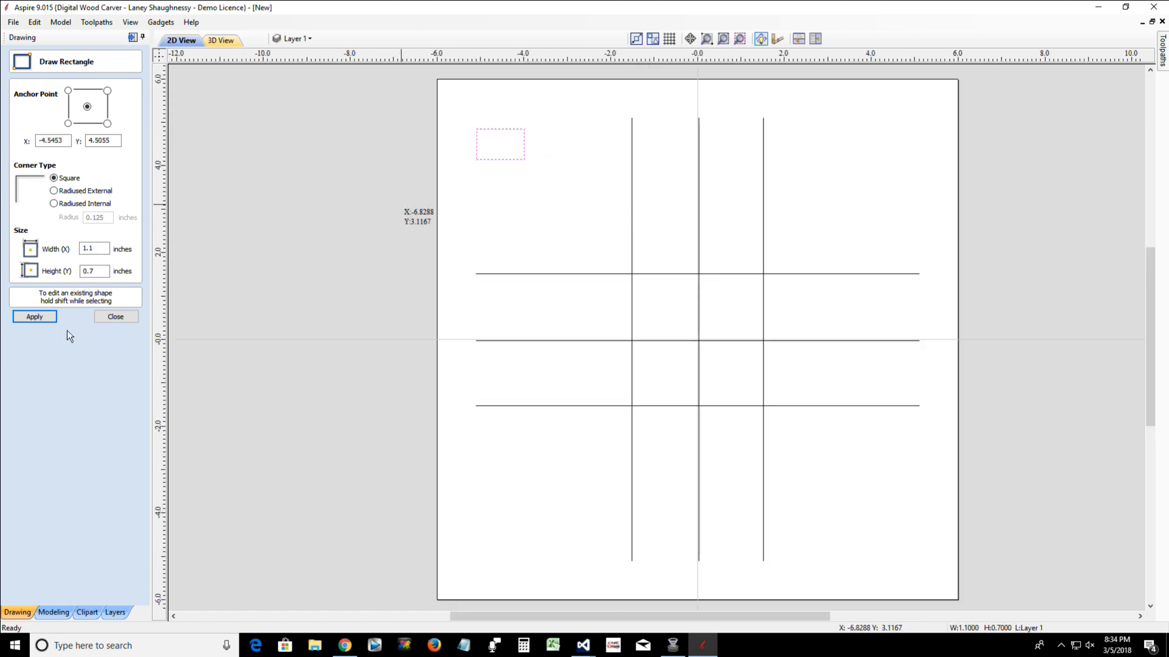
Set the small rectangle's width to 1 inch and its height to .25 inches
{"action": "double_click", "coordinate": [89, 248]}
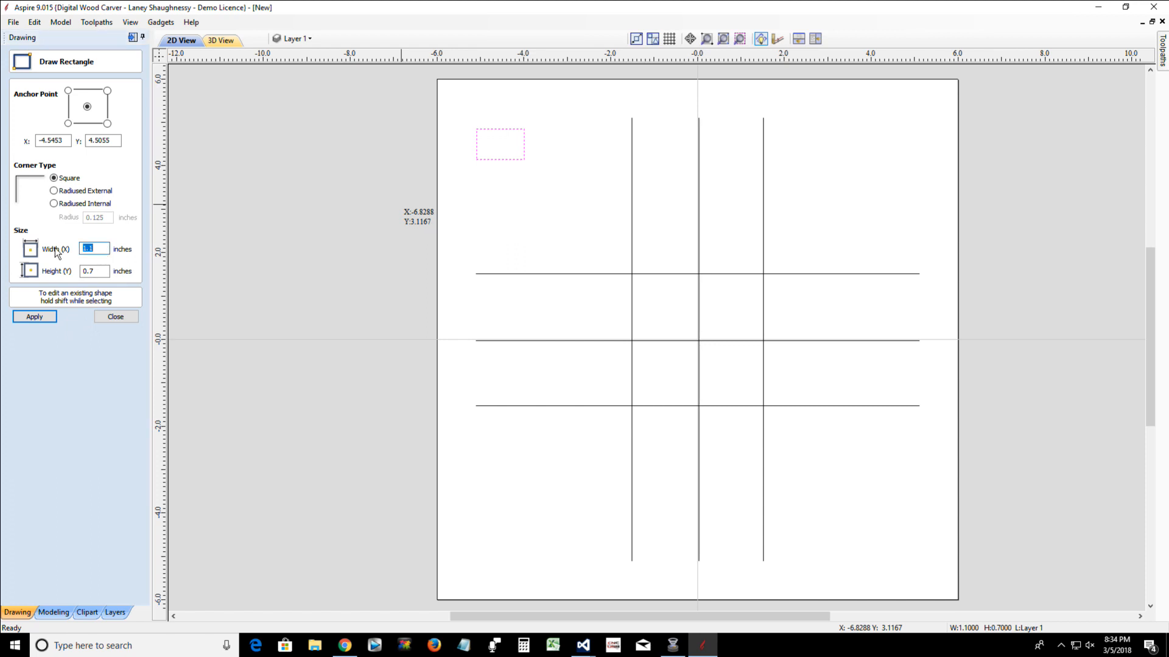
{"action": "type", "text": "1"}
{"action": "double_click", "coordinate": [94, 271]}
{"action": "type", "text": ".25"}
{"action": "left_click", "coordinate": [27, 316]}
{"action": "scroll", "coordinate": [498, 128], "scroll_direction": "up", "scroll_amount": 3}
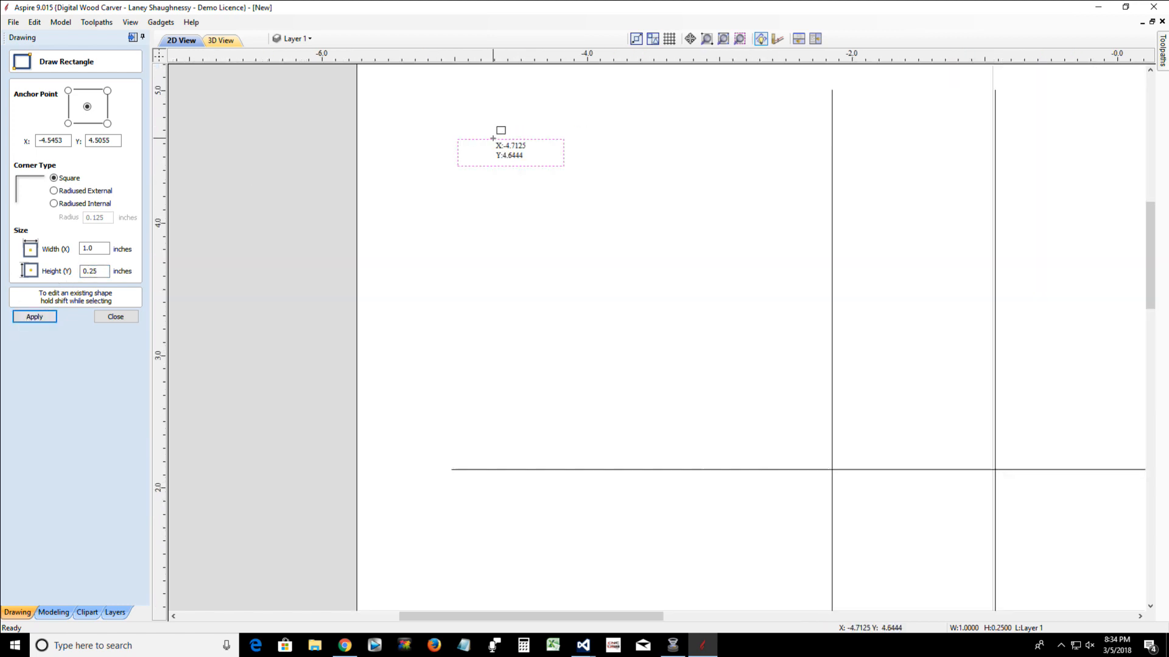
{"action": "left_click", "coordinate": [119, 316]}
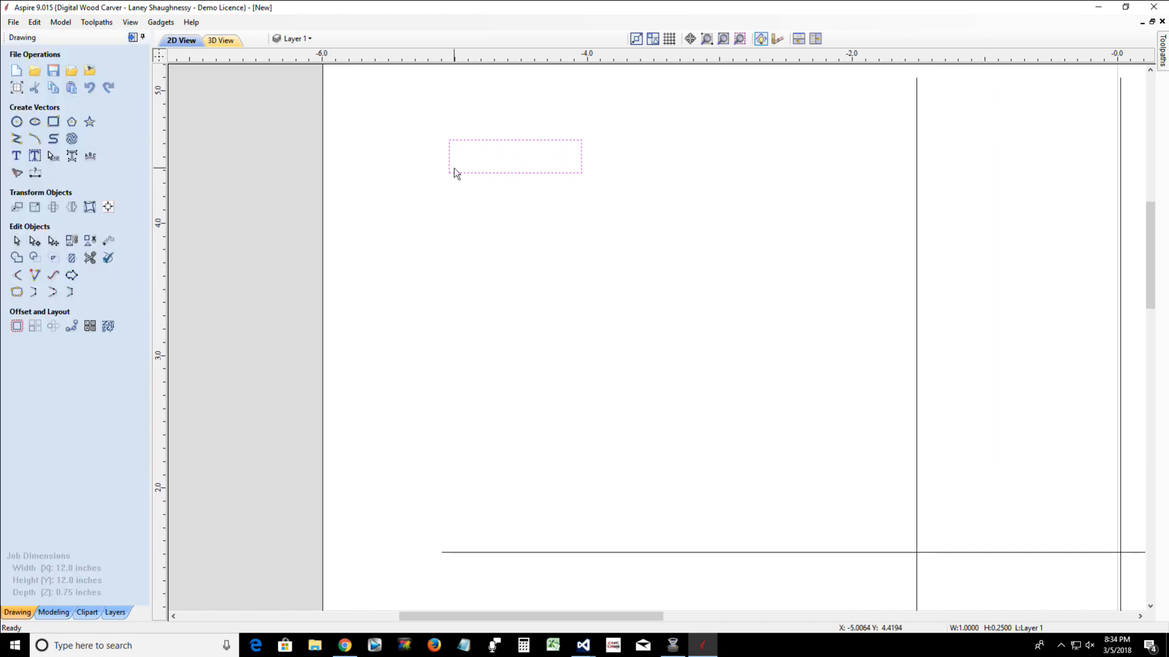
Delete the bottom span of the small rectangle in node editing to leave an open profile
{"action": "left_click", "coordinate": [484, 173]}
{"action": "double_click", "coordinate": [484, 174]}
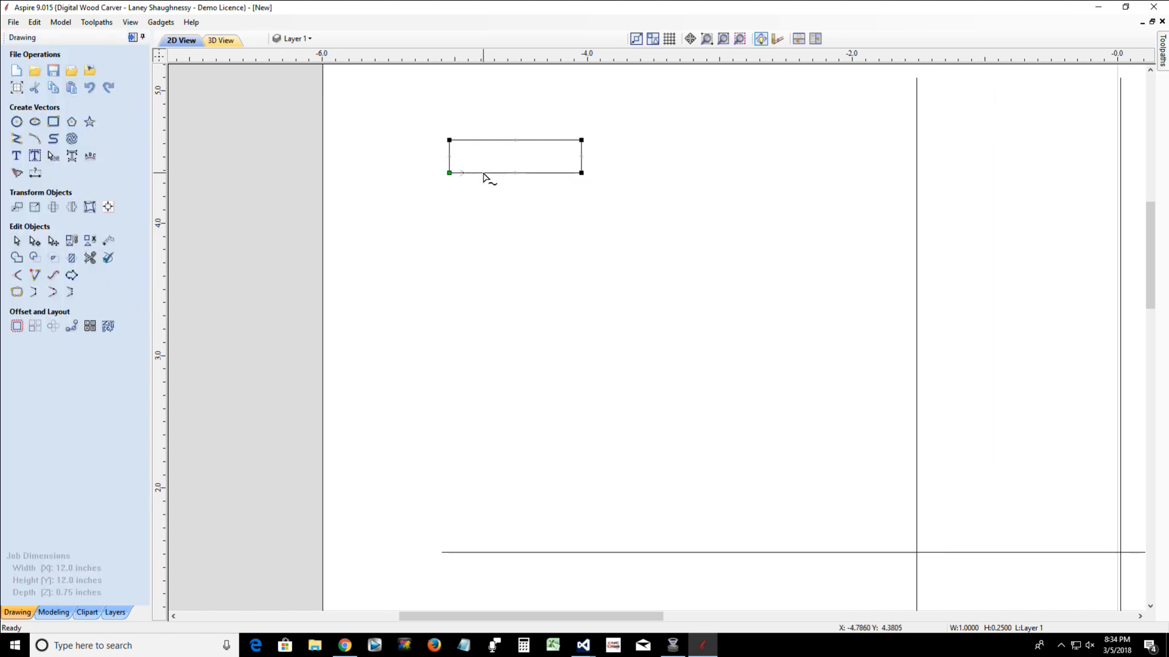
{"action": "right_click", "coordinate": [485, 175]}
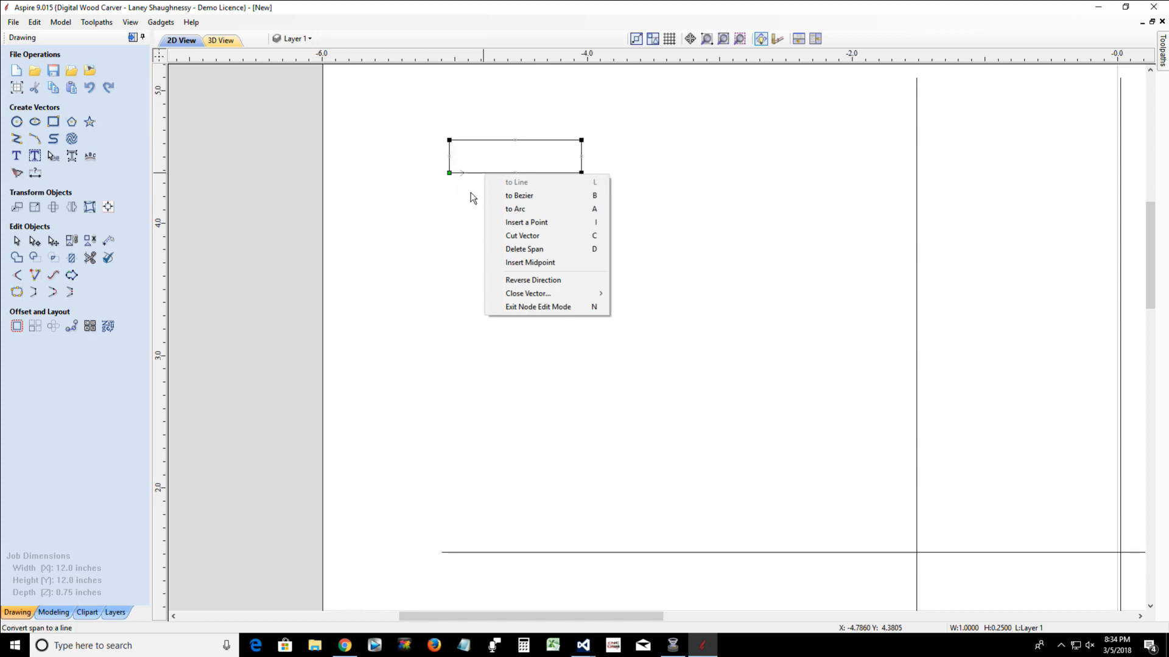
{"action": "left_click", "coordinate": [513, 249]}
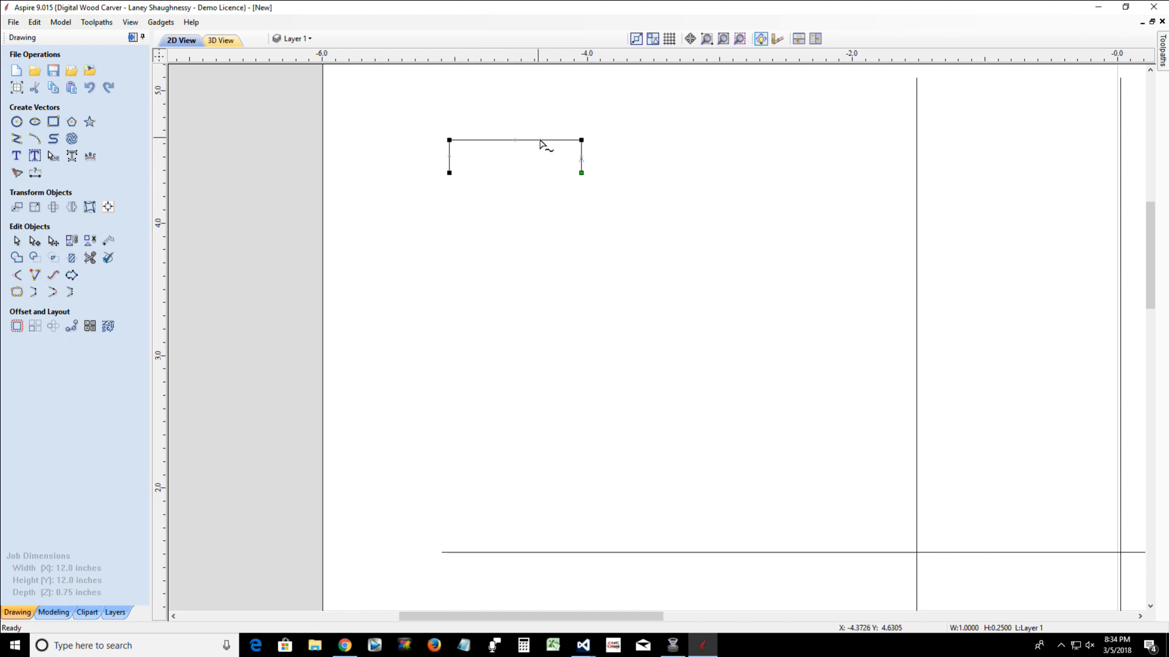
Convert the open profile's top span to an arc and flatten it to about 0.43 inches overall profile height
{"action": "right_click", "coordinate": [542, 144]}
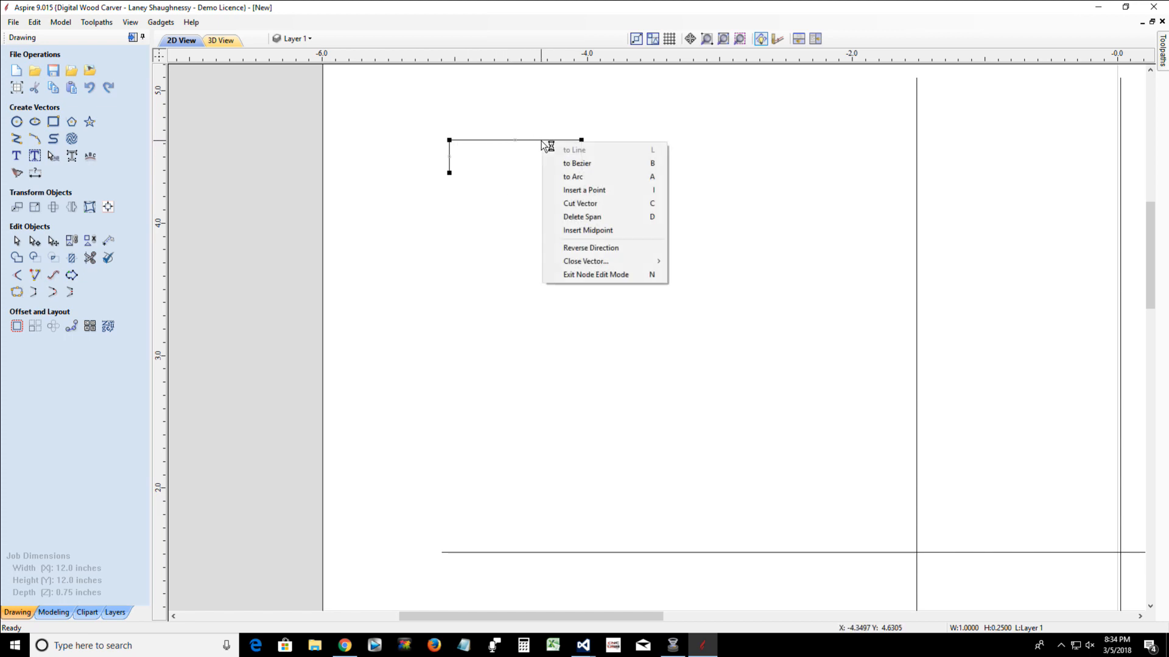
{"action": "left_click", "coordinate": [557, 177]}
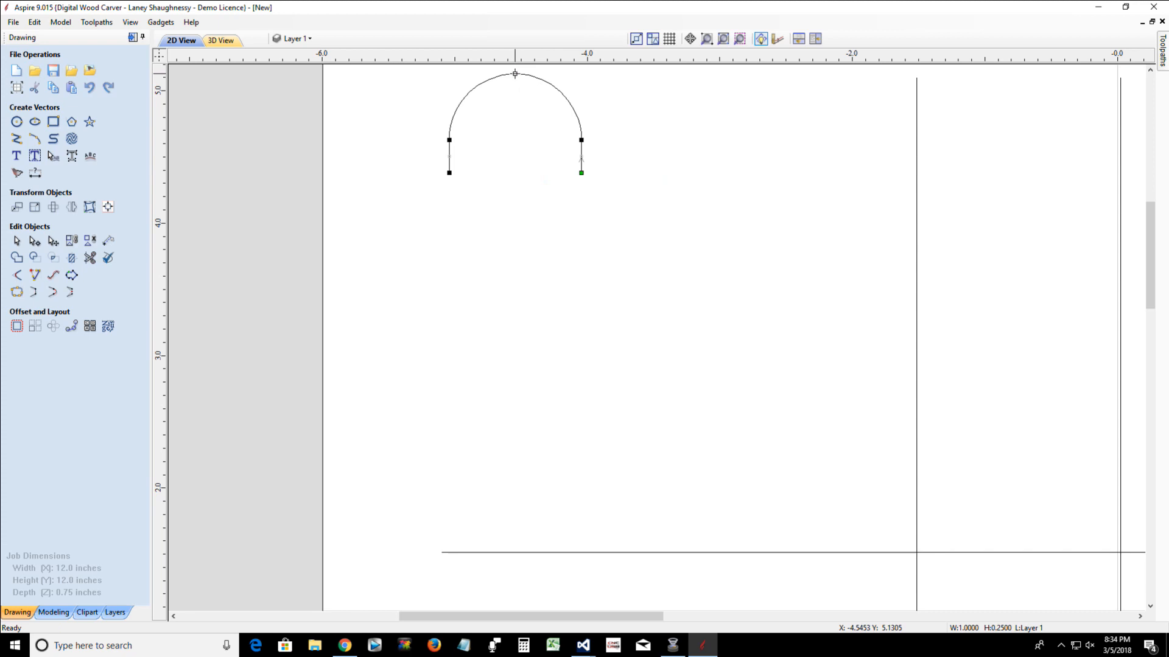
{"action": "left_click_drag", "start_coordinate": [514, 73], "coordinate": [516, 116]}
{"action": "scroll", "coordinate": [470, 260], "scroll_direction": "down", "scroll_amount": 5}
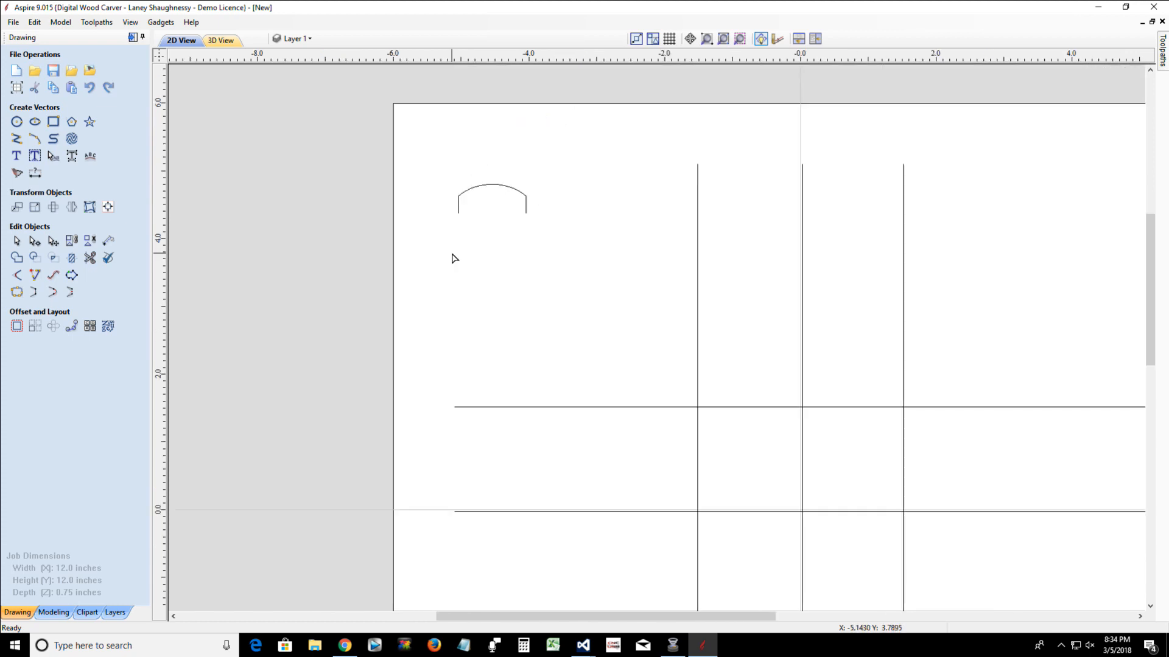
Start Extrude and Weave and assign all six crossing lines as the drive rails
{"action": "left_click", "coordinate": [48, 611]}
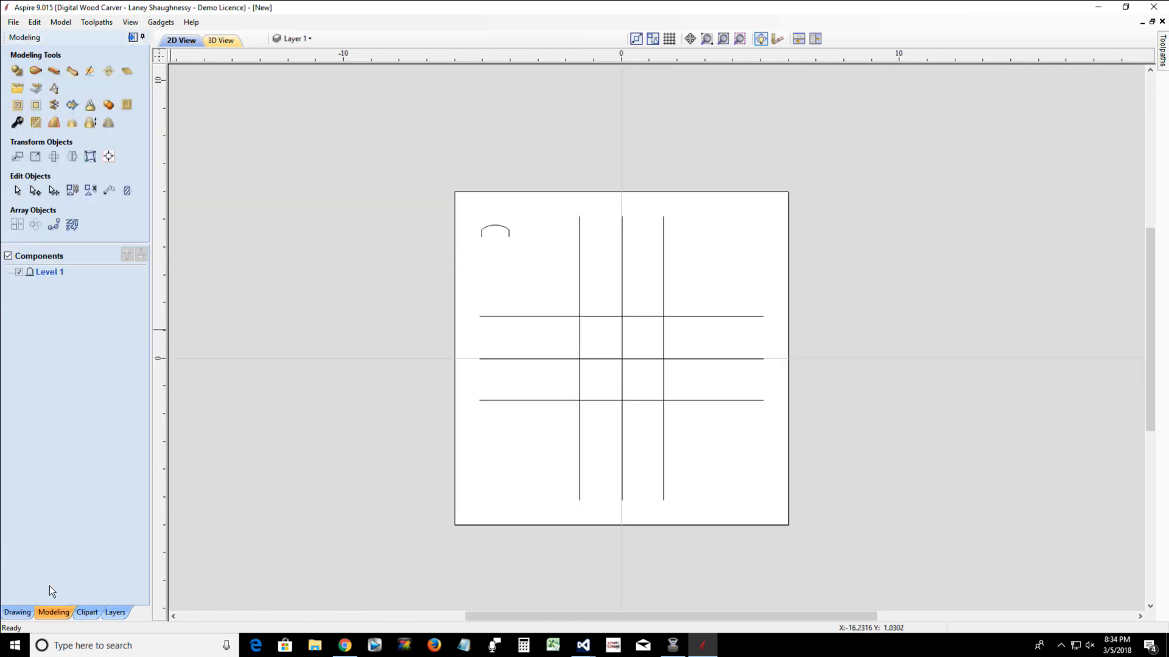
{"action": "left_click", "coordinate": [54, 71]}
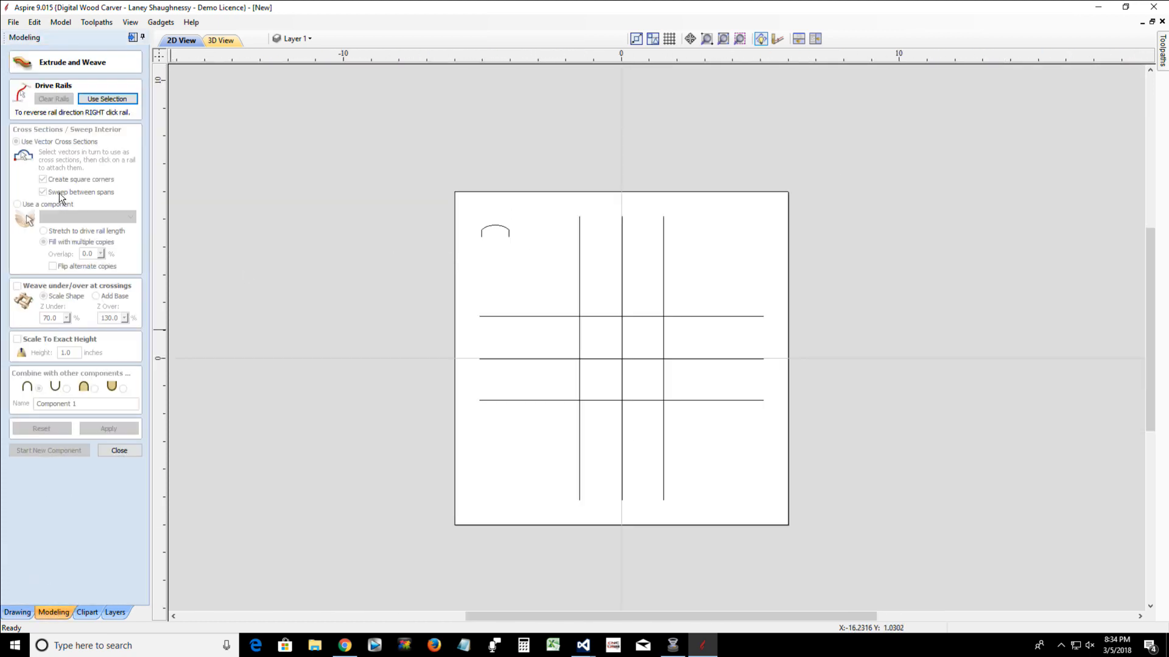
{"action": "left_click", "coordinate": [84, 102]}
{"action": "left_click_drag", "start_coordinate": [728, 481], "coordinate": [565, 280]}
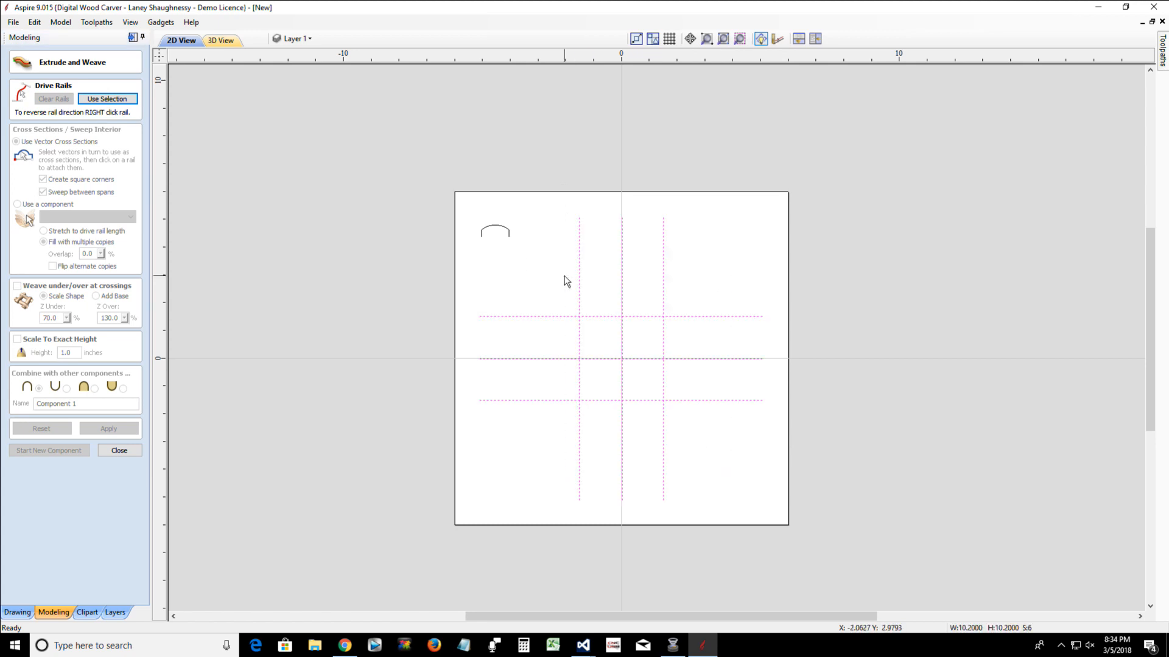
{"action": "left_click", "coordinate": [107, 100]}
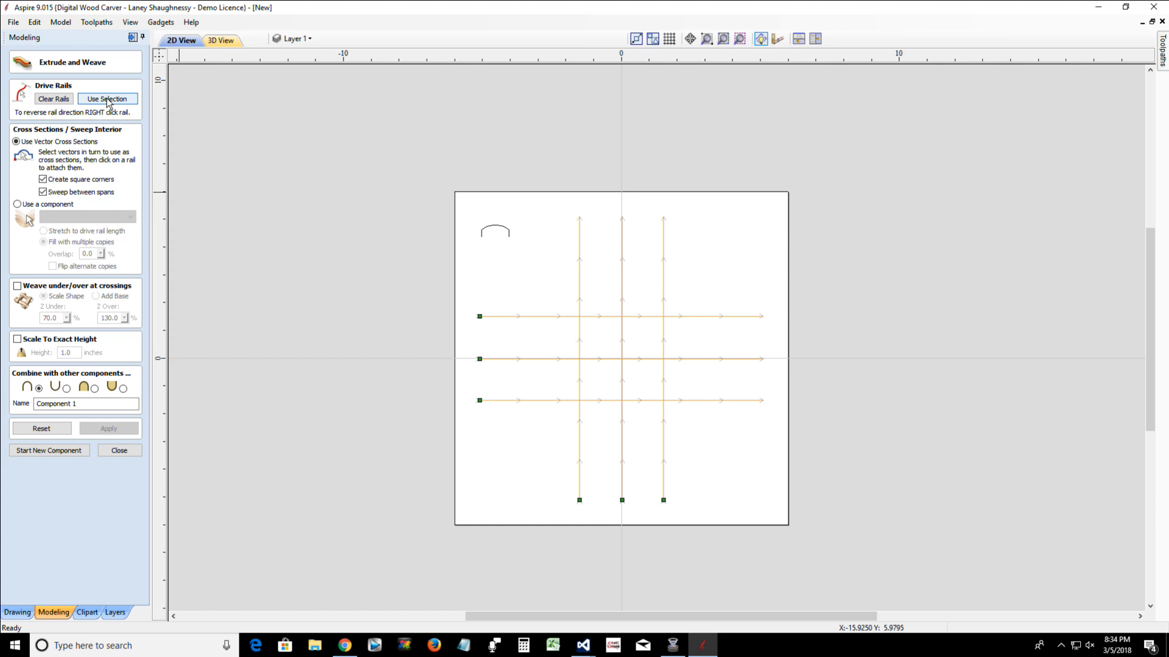
Choose the arched profile as the cross section, turn off Sweep between spans and enable Weave under/over at crossings
{"action": "left_click", "coordinate": [496, 232]}
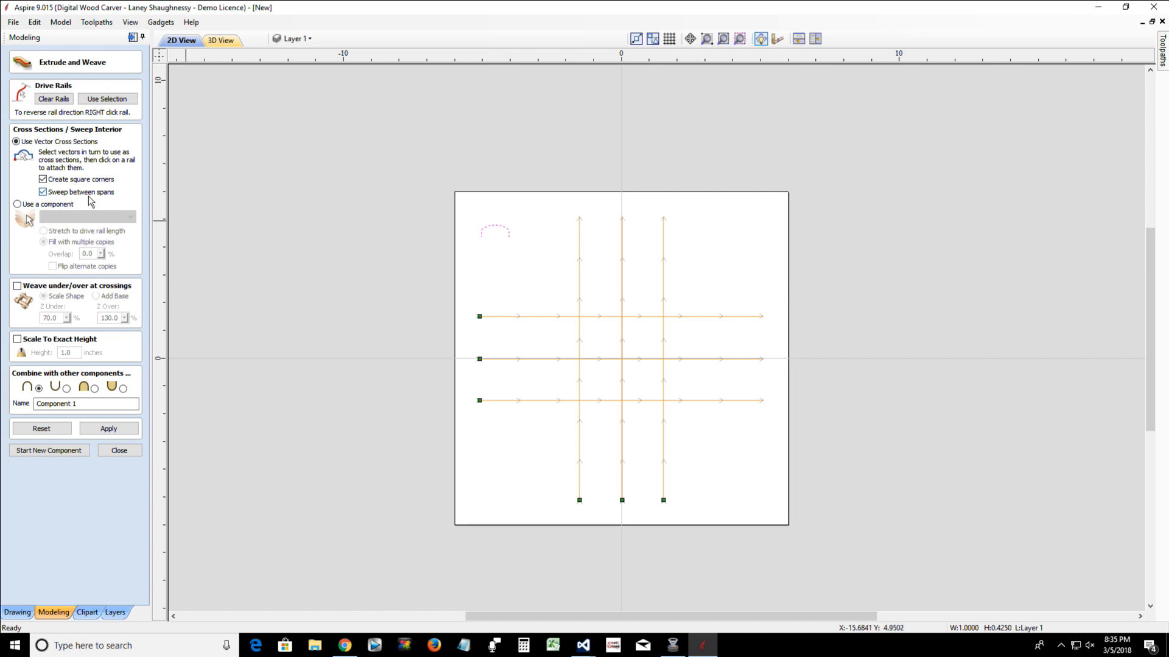
{"action": "left_click", "coordinate": [42, 193]}
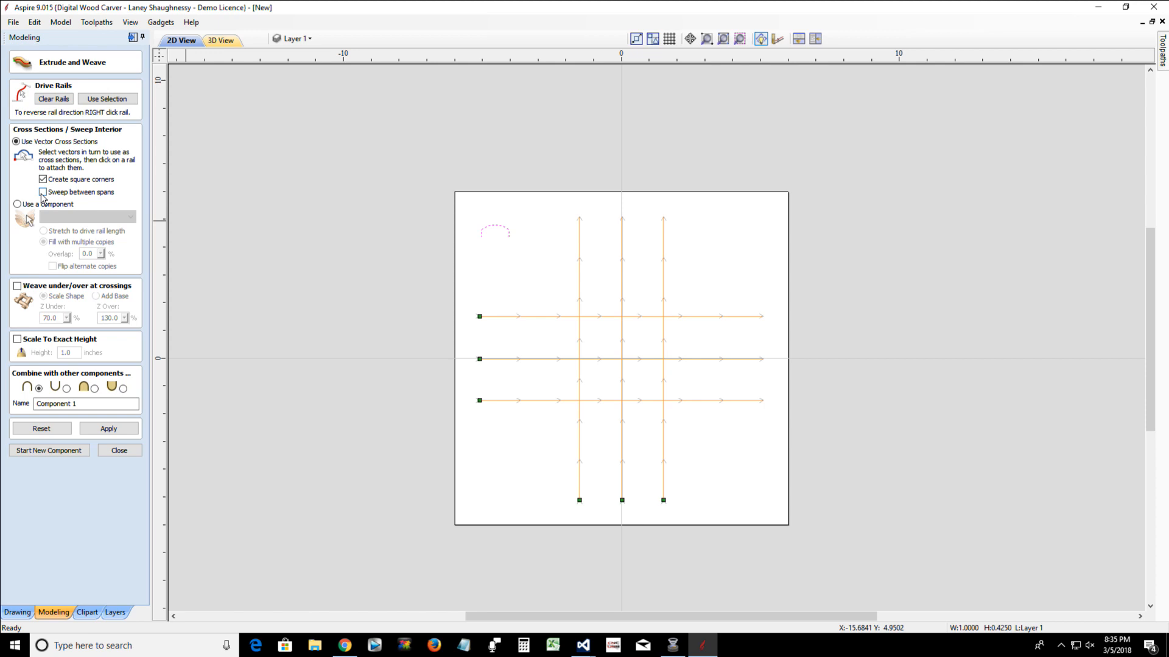
{"action": "left_click", "coordinate": [17, 286]}
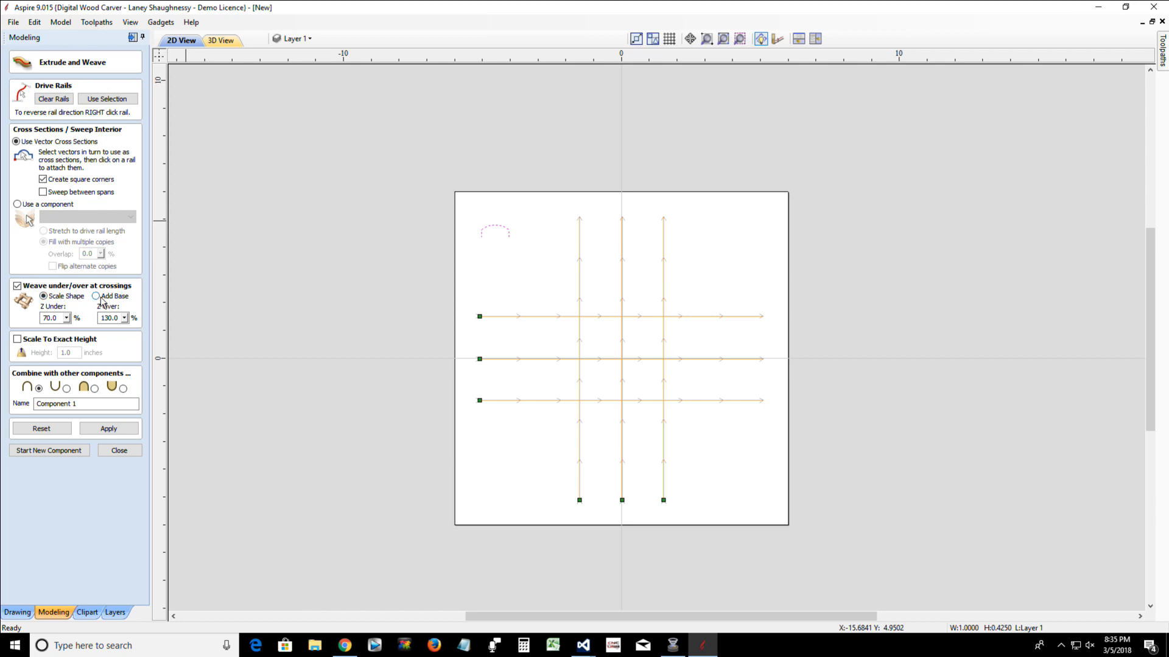
Set both Z Under and Z Over to 50% for the weave and apply the extrusion
{"action": "left_click", "coordinate": [67, 319]}
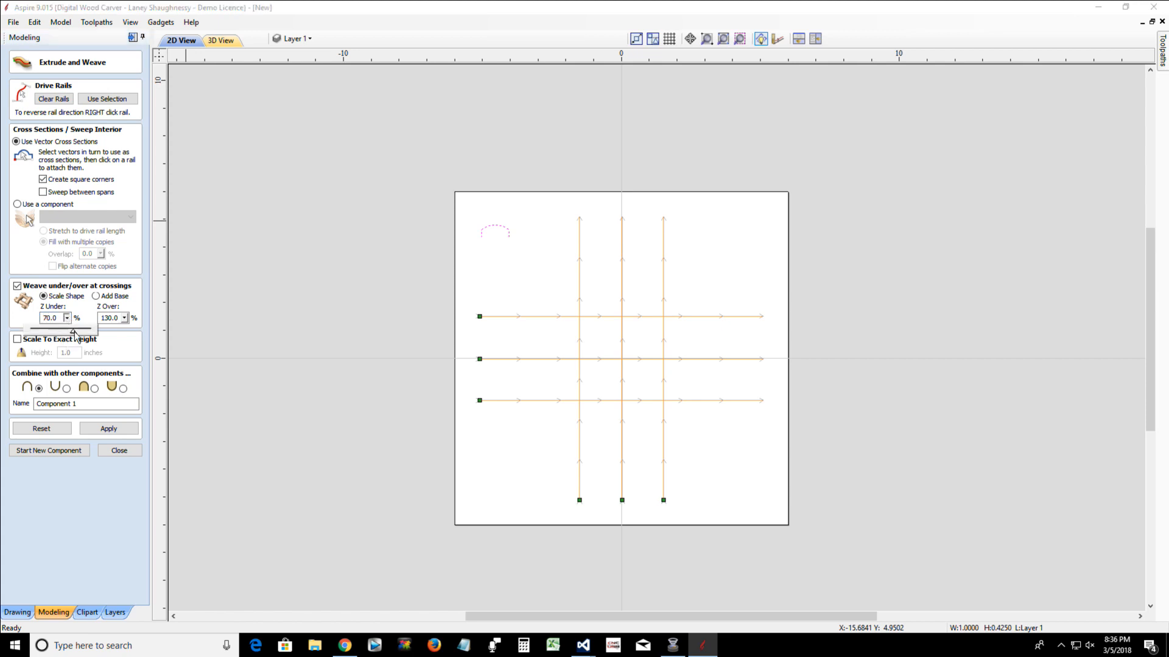
{"action": "left_click_drag", "start_coordinate": [73, 328], "coordinate": [34, 316]}
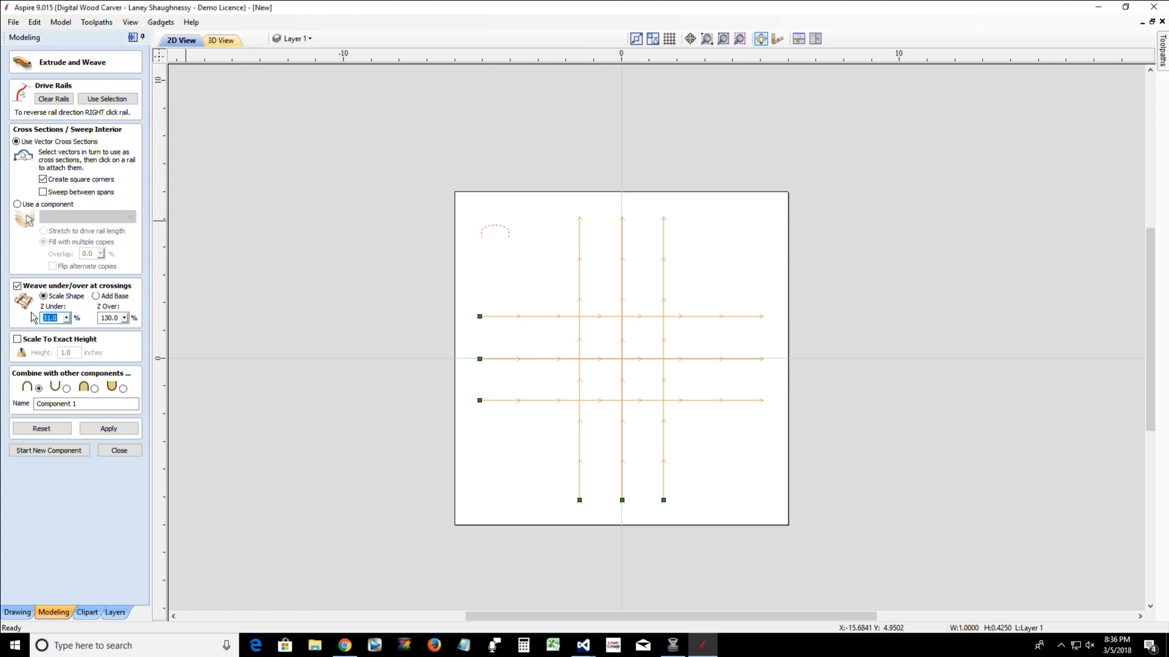
{"action": "type", "text": "50"}
{"action": "left_click_drag", "start_coordinate": [120, 318], "coordinate": [97, 319]}
{"action": "type", "text": "50"}
{"action": "left_click", "coordinate": [110, 429]}
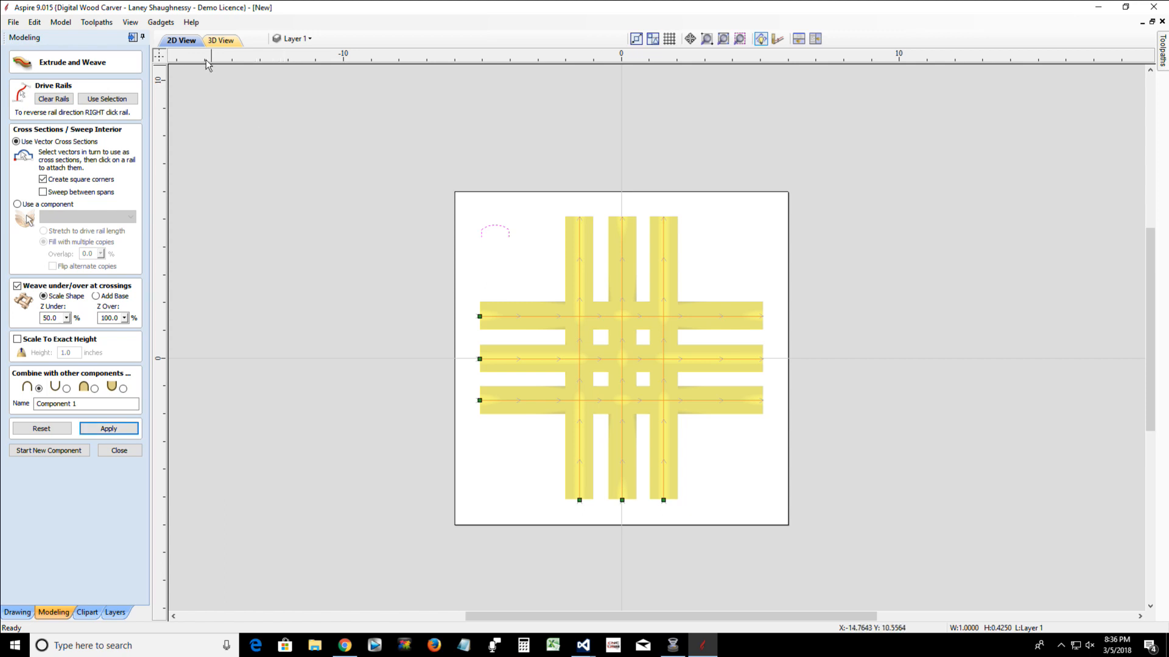
Examine the woven strips in 3D from a low angle, focusing on how they pass over and under at the crossings
{"action": "left_click", "coordinate": [220, 40]}
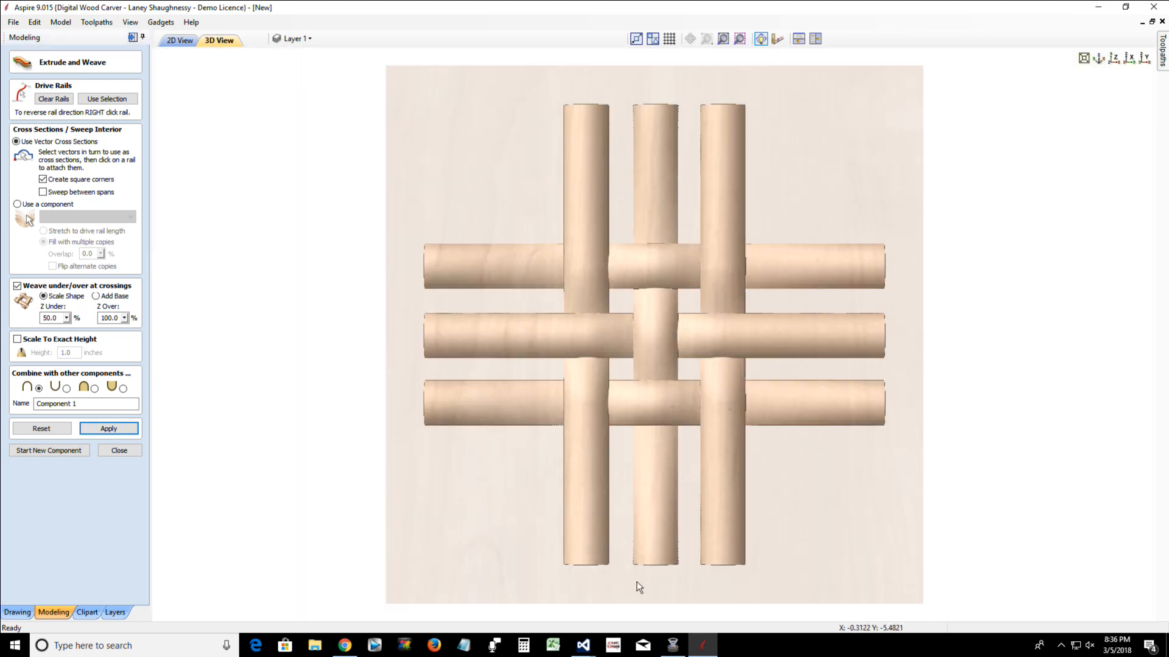
{"action": "left_click_drag", "start_coordinate": [521, 506], "coordinate": [517, 423]}
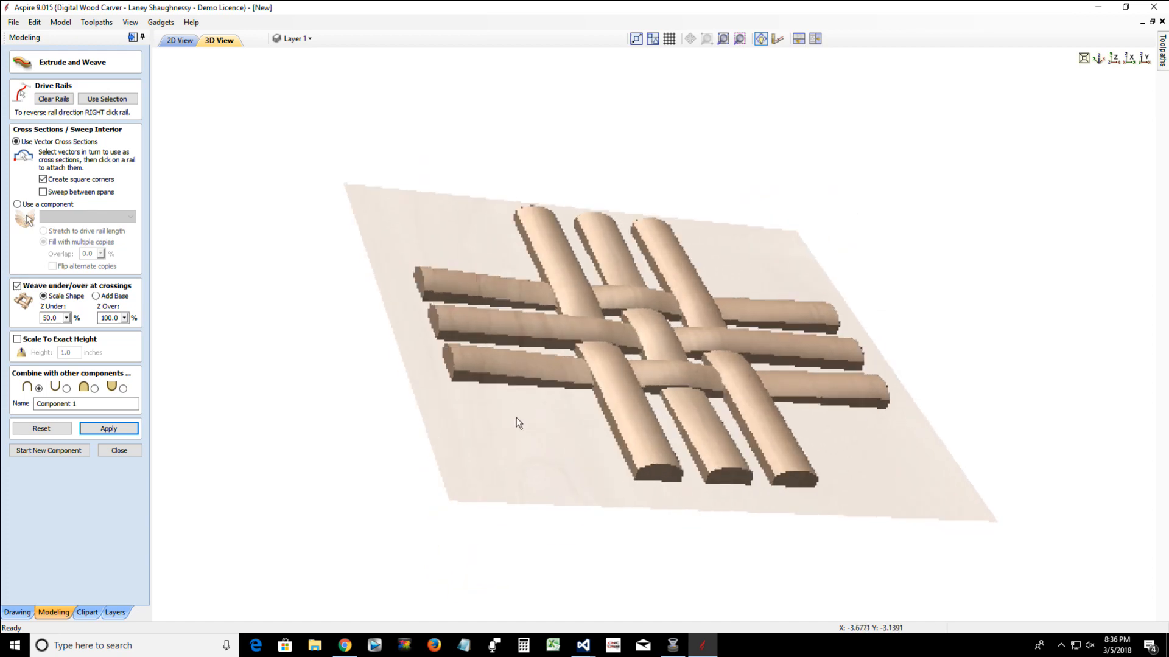
{"action": "left_click_drag", "start_coordinate": [913, 485], "coordinate": [913, 477]}
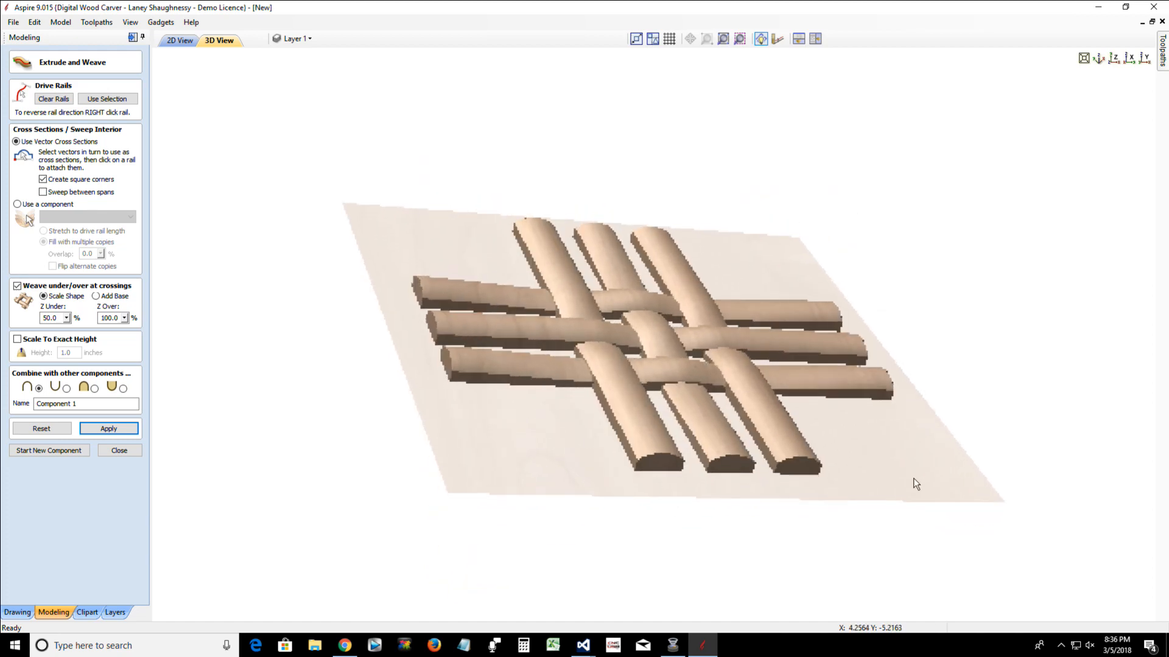
{"action": "left_click_drag", "start_coordinate": [480, 449], "coordinate": [482, 462]}
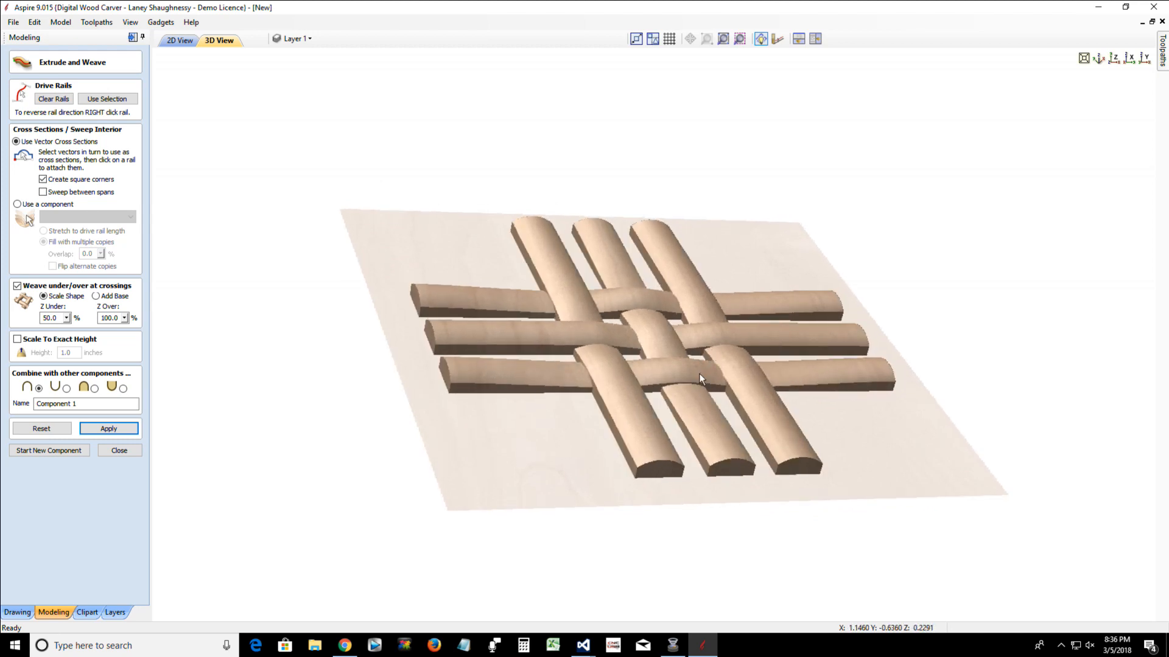
{"action": "scroll", "coordinate": [694, 379], "scroll_direction": "up", "scroll_amount": 3}
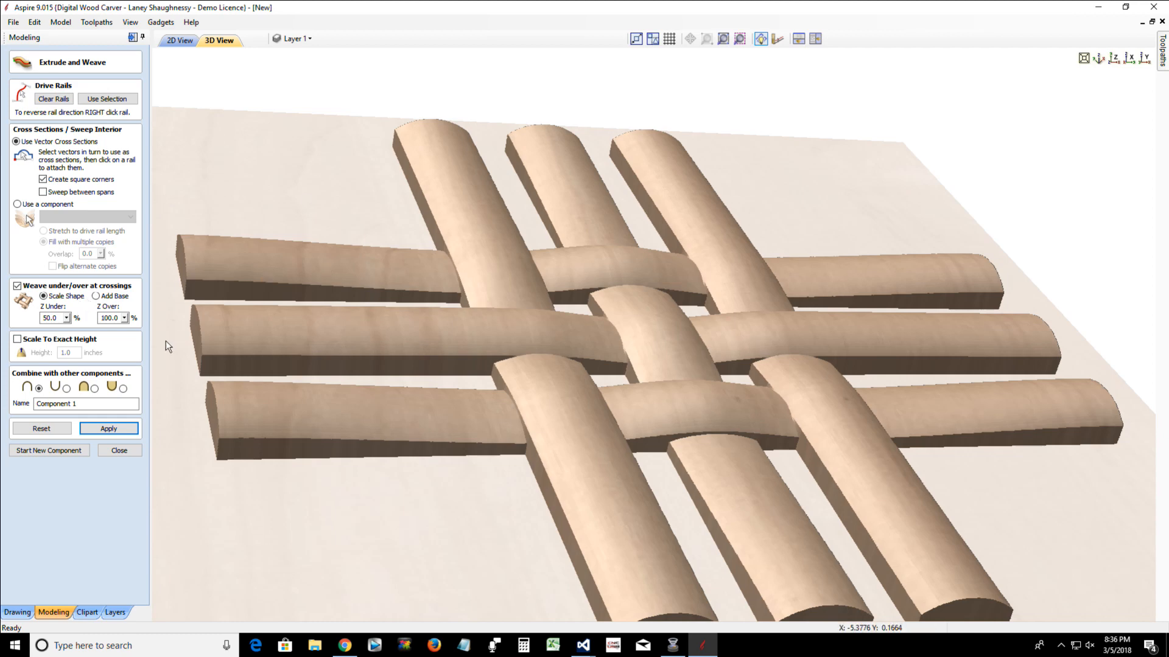
Reset the extrusion and reapply the weave with Z Under set to 30% and Z Over to 115%
{"action": "left_click", "coordinate": [45, 429]}
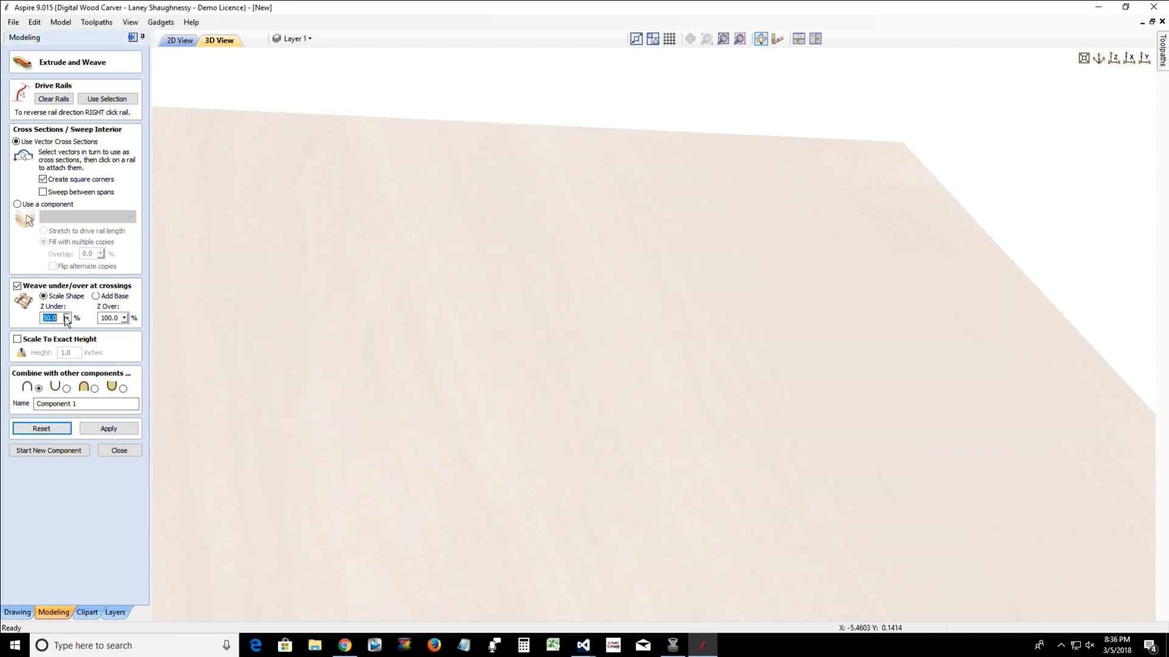
{"action": "left_click", "coordinate": [66, 318]}
{"action": "left_click_drag", "start_coordinate": [73, 339], "coordinate": [140, 335]}
{"action": "left_click", "coordinate": [127, 316]}
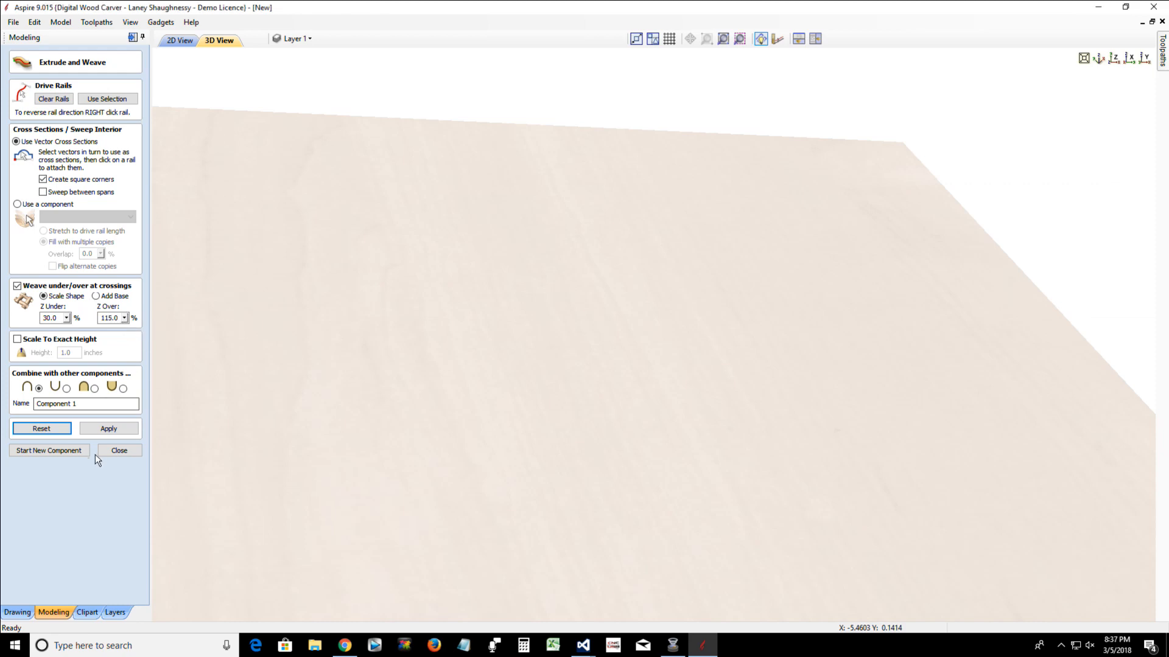
{"action": "left_click", "coordinate": [107, 429]}
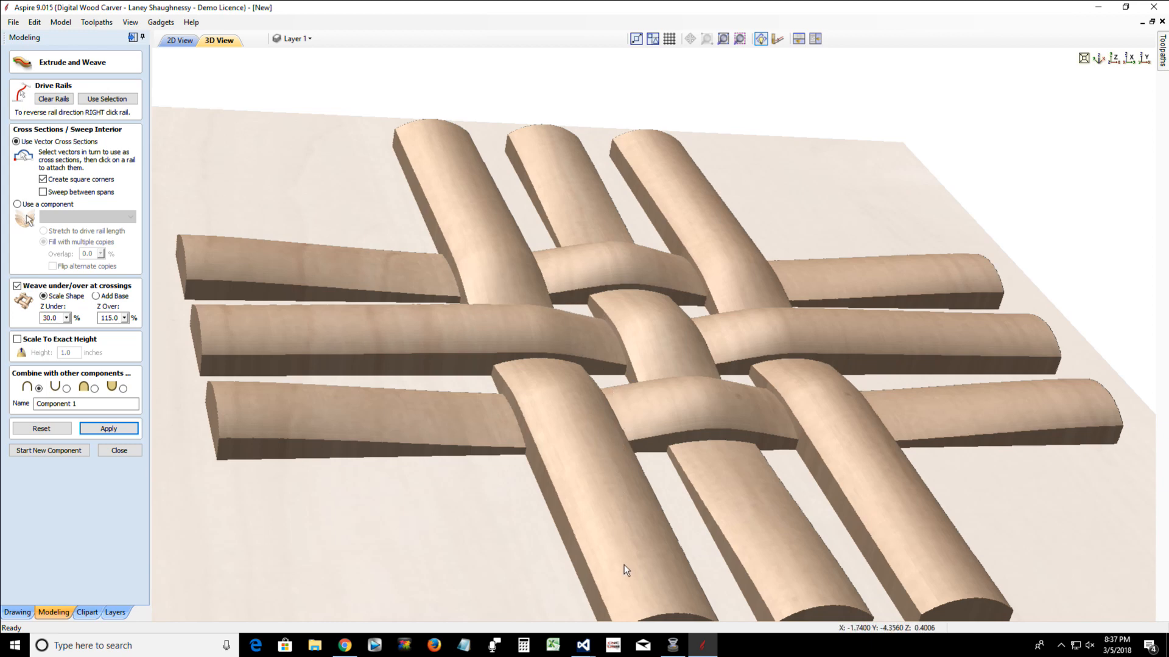
{"action": "left_click_drag", "start_coordinate": [624, 570], "coordinate": [539, 532]}
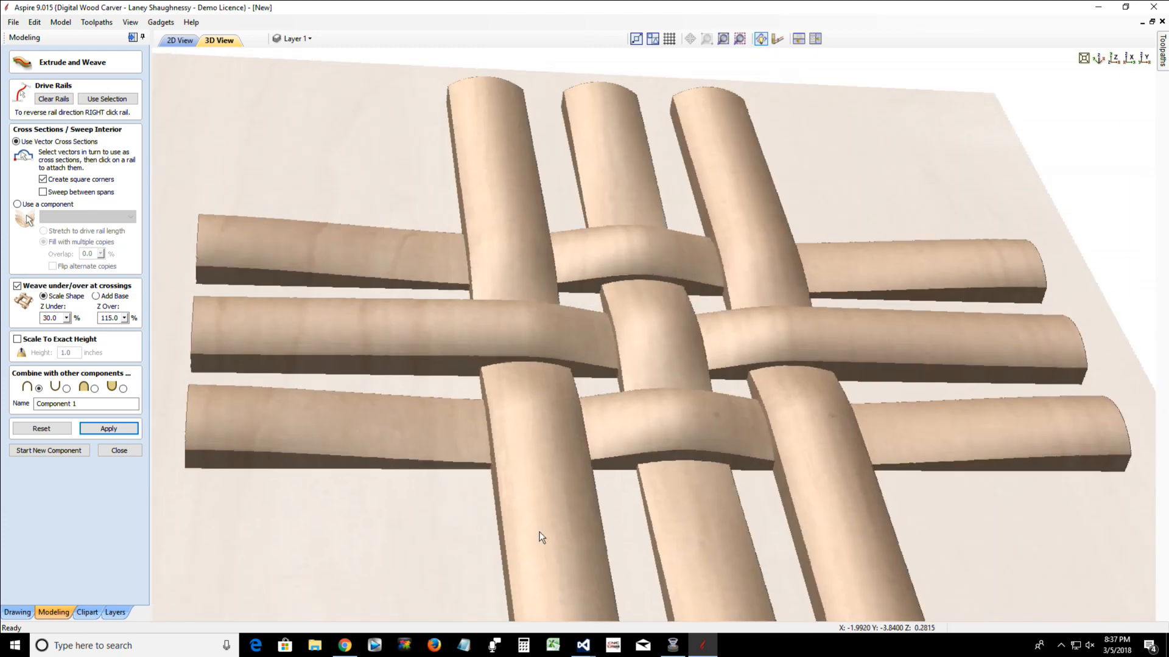
{"action": "scroll", "coordinate": [539, 531], "scroll_direction": "down", "scroll_amount": 3}
{"action": "scroll", "coordinate": [538, 530], "scroll_direction": "up", "scroll_amount": 2}
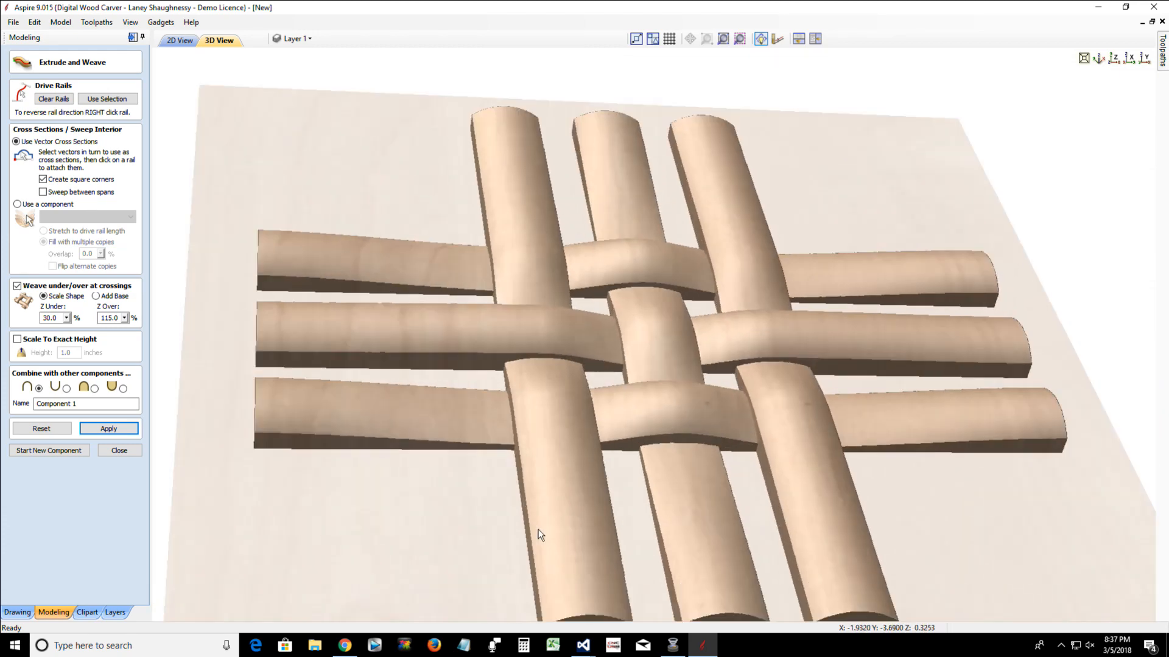
{"action": "scroll", "coordinate": [538, 530], "scroll_direction": "down", "scroll_amount": 4}
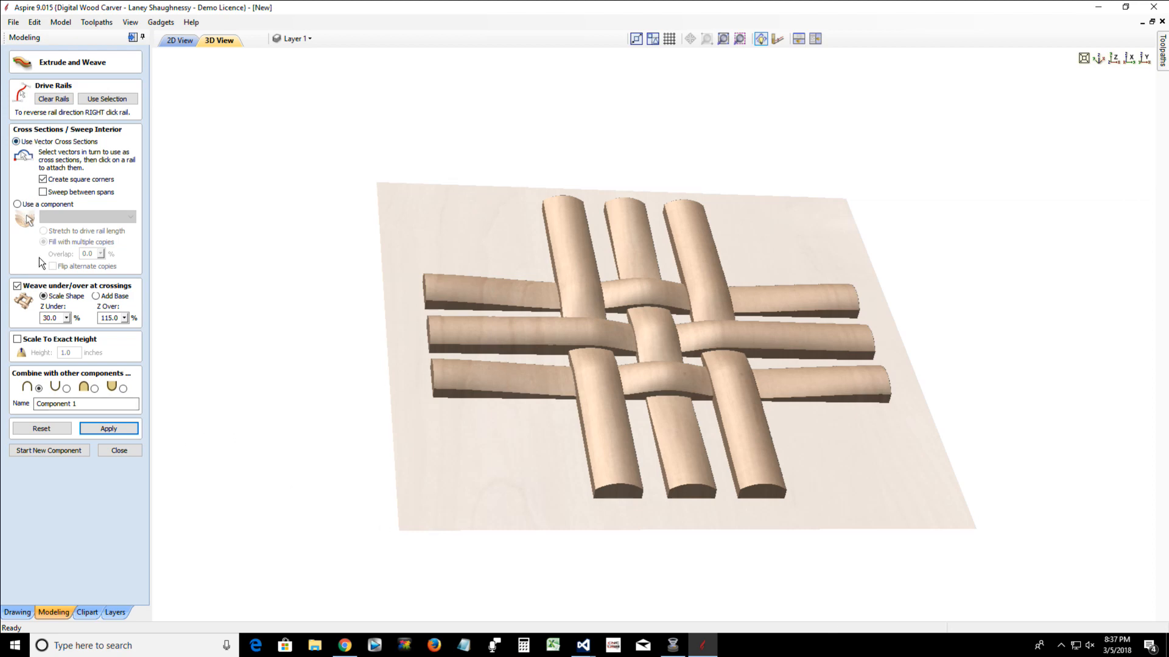
{"action": "left_click", "coordinate": [116, 452]}
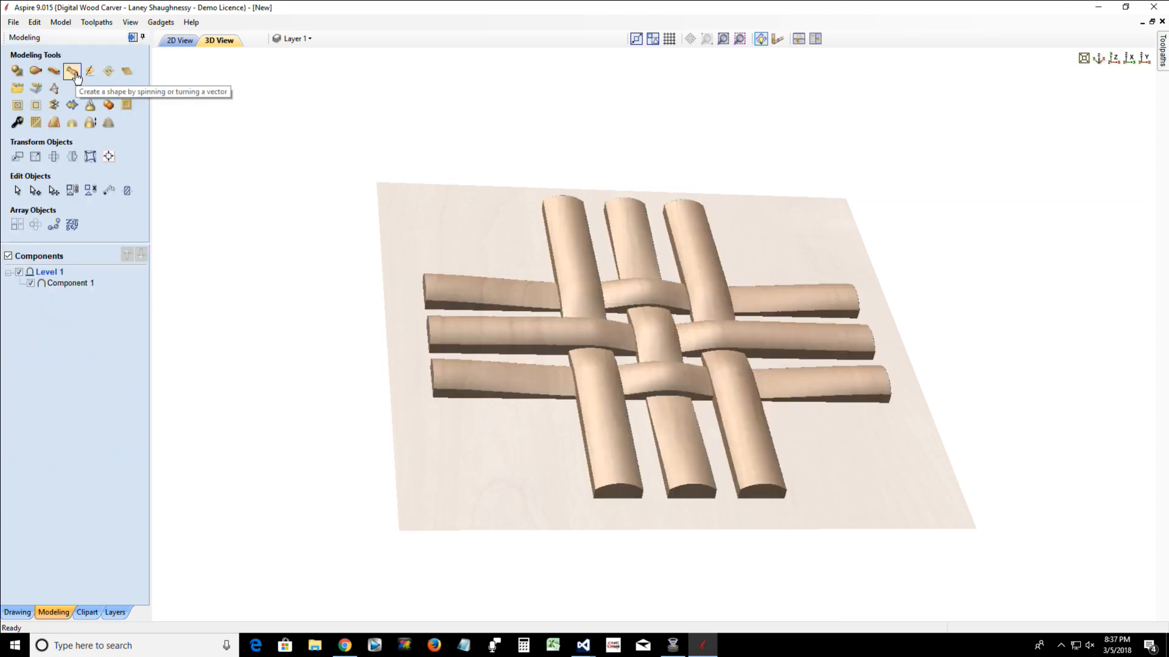
Delete the woven strips component from Level 1
{"action": "left_click", "coordinate": [75, 73]}
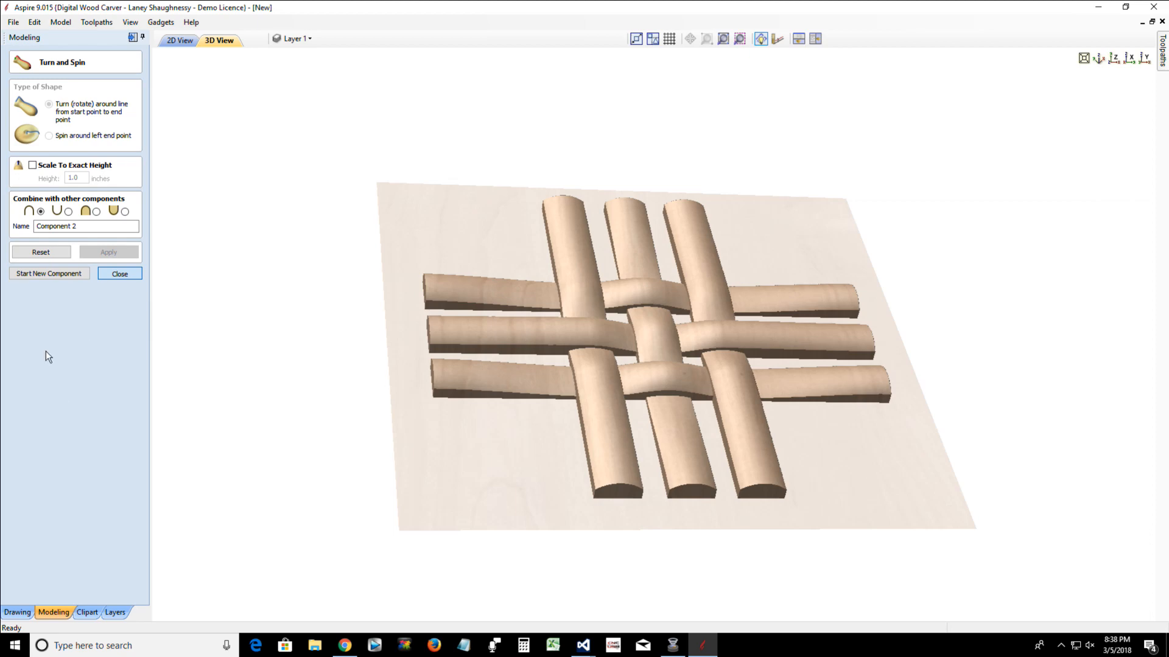
{"action": "left_click", "coordinate": [60, 284]}
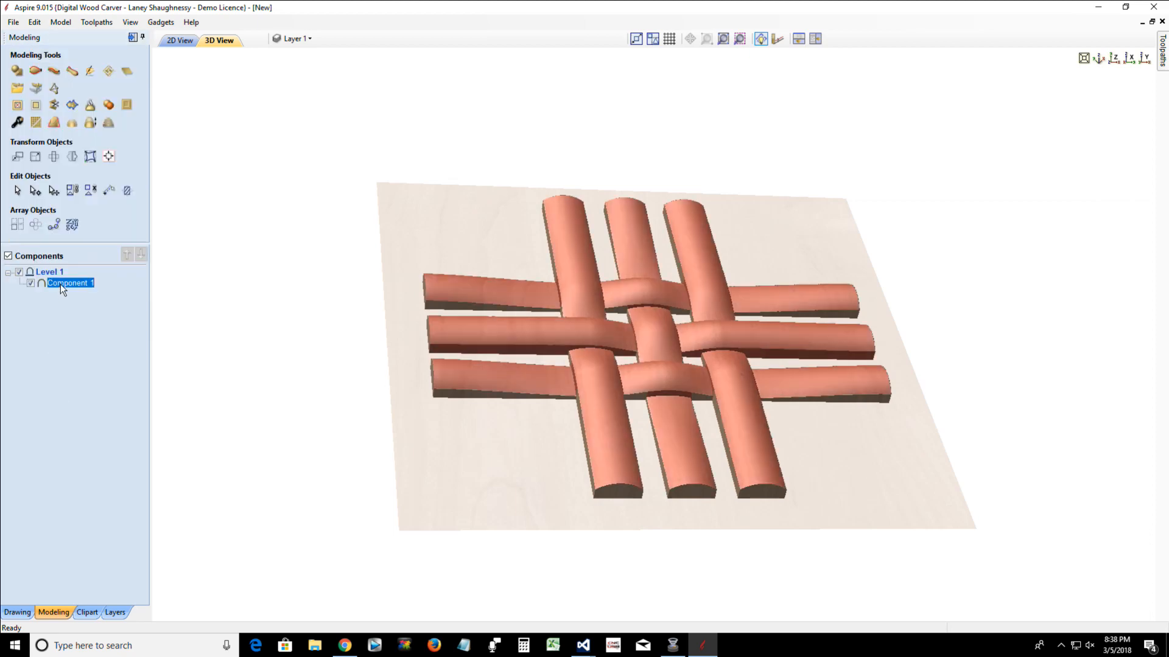
{"action": "right_click", "coordinate": [60, 283]}
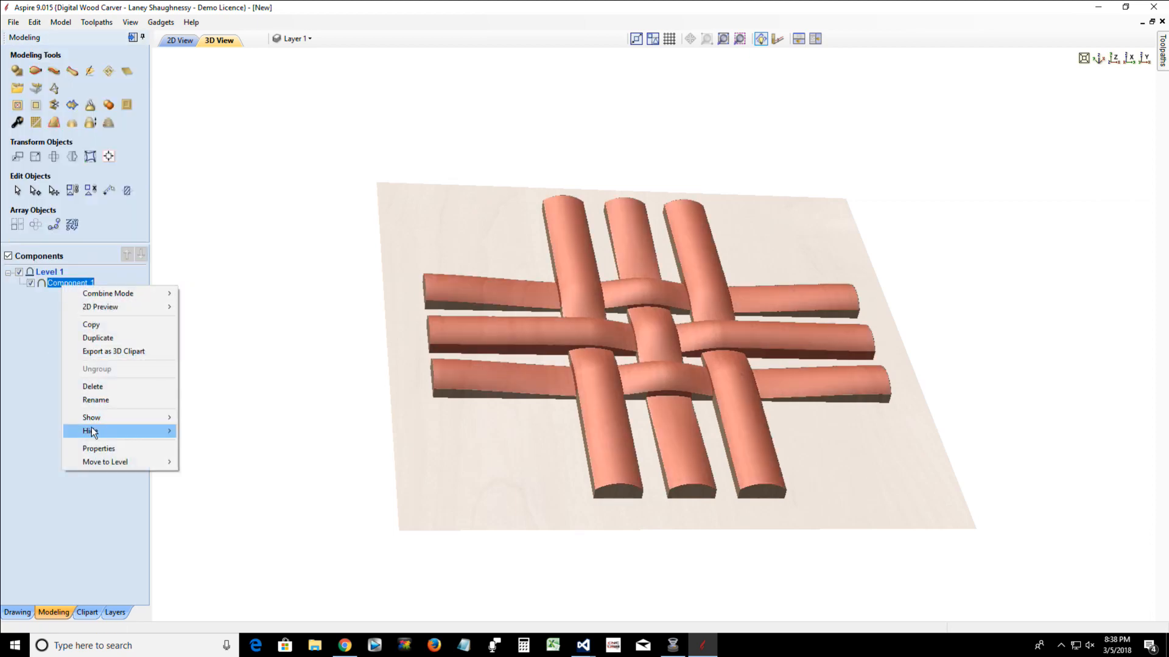
{"action": "left_click", "coordinate": [93, 387]}
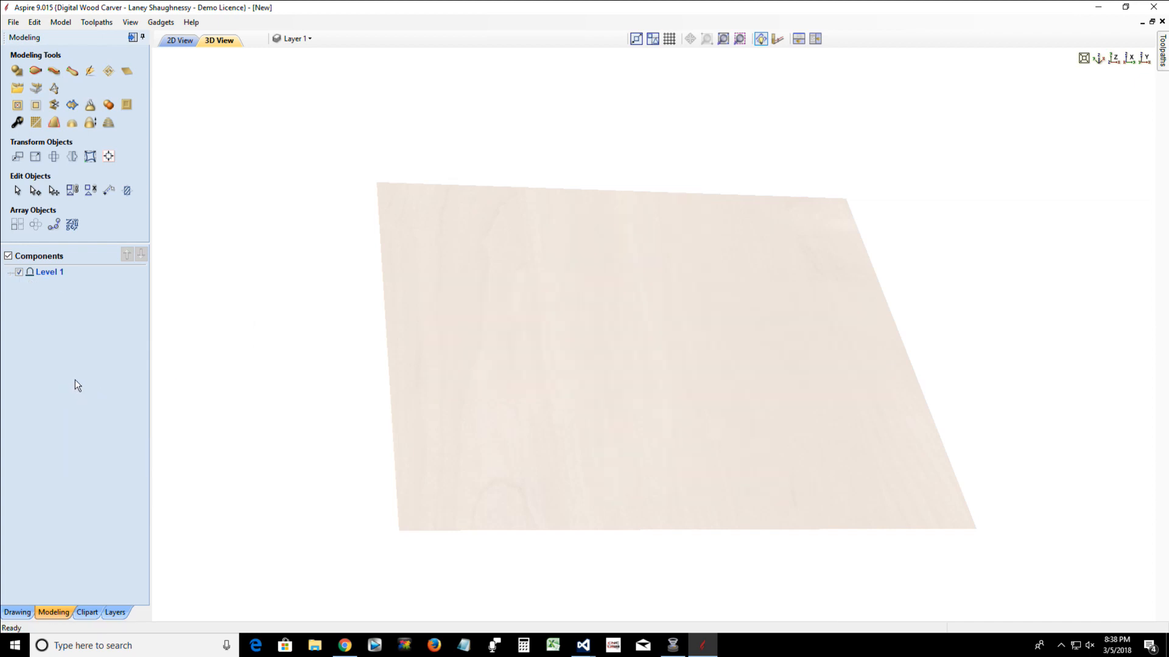
Delete all vectors in the 2D drawing, including the six crossing lines and the arched profile
{"action": "left_click", "coordinate": [72, 71]}
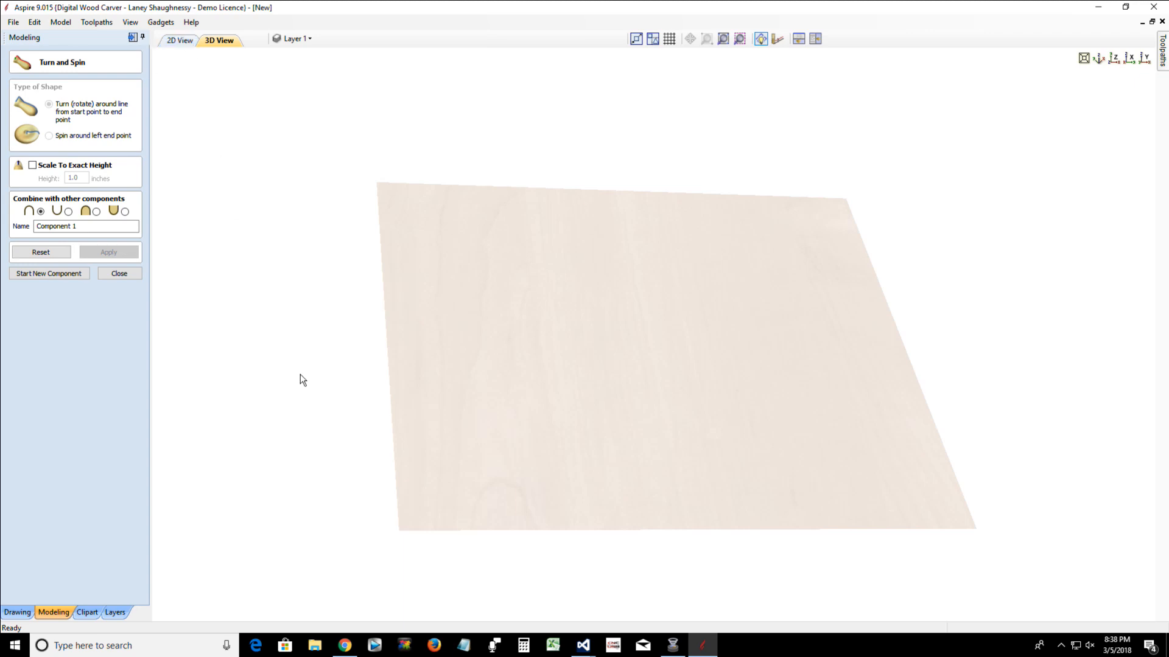
{"action": "left_click", "coordinate": [176, 41]}
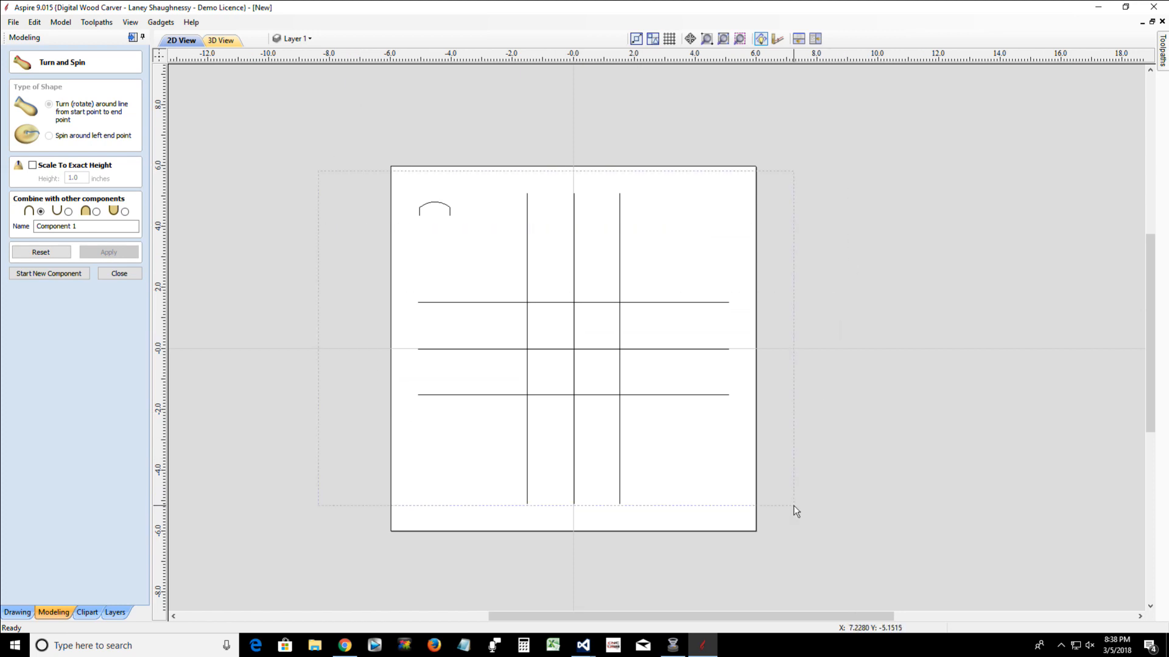
{"action": "key", "text": "ctrl+a"}
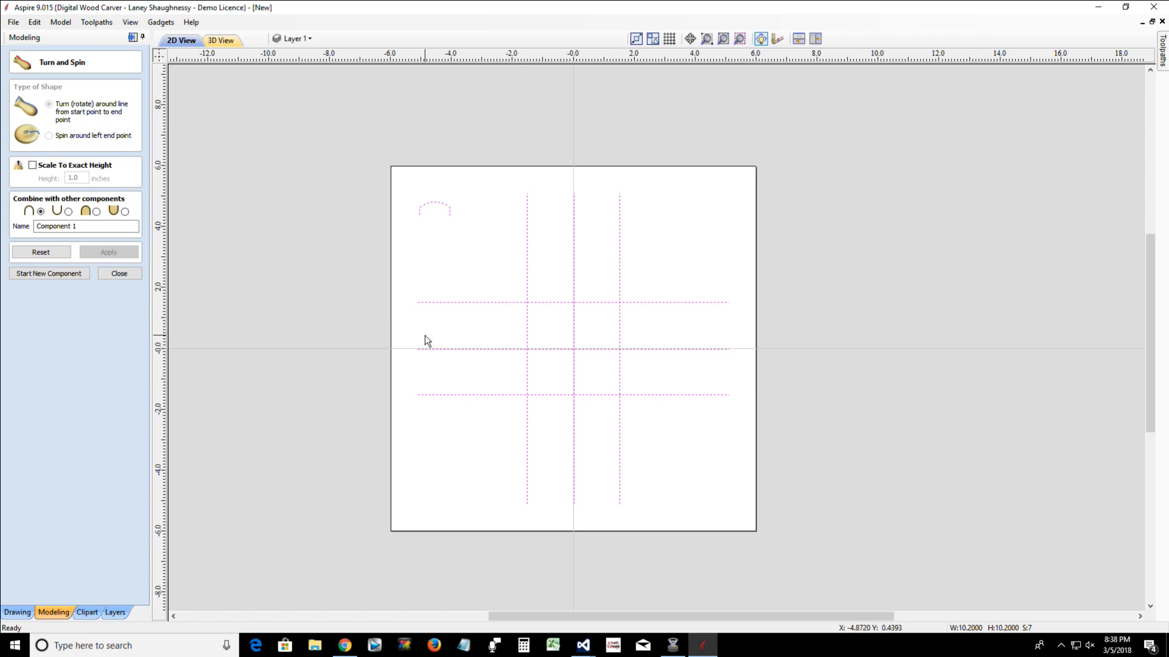
{"action": "left_click", "coordinate": [119, 273]}
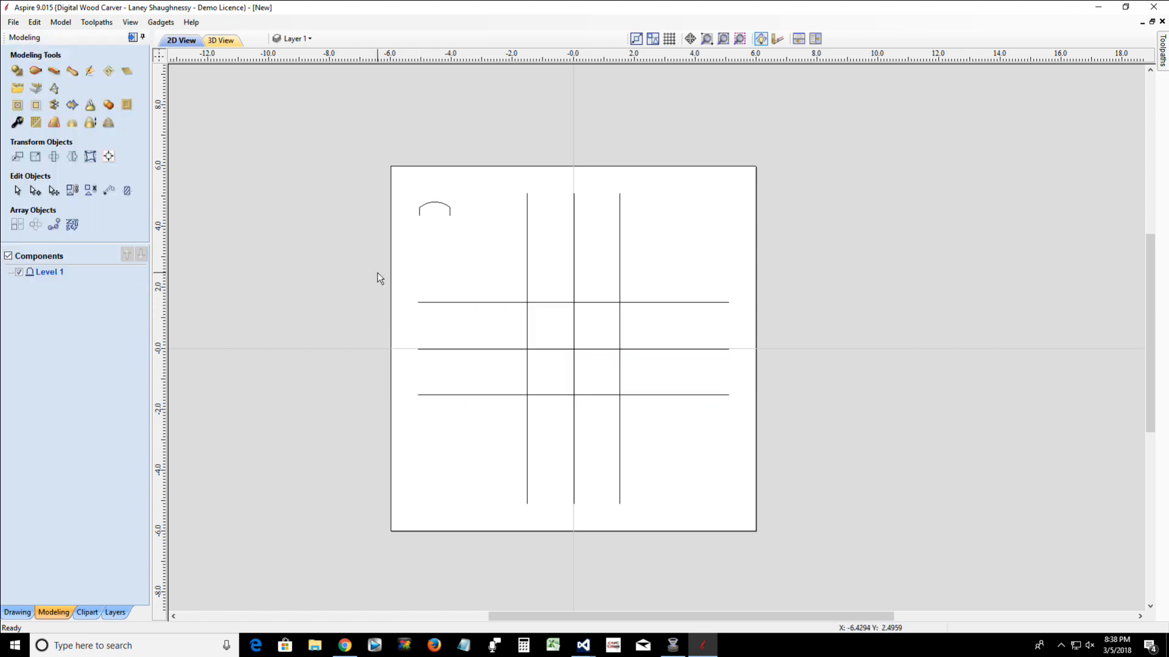
{"action": "left_click_drag", "start_coordinate": [388, 208], "coordinate": [811, 559]}
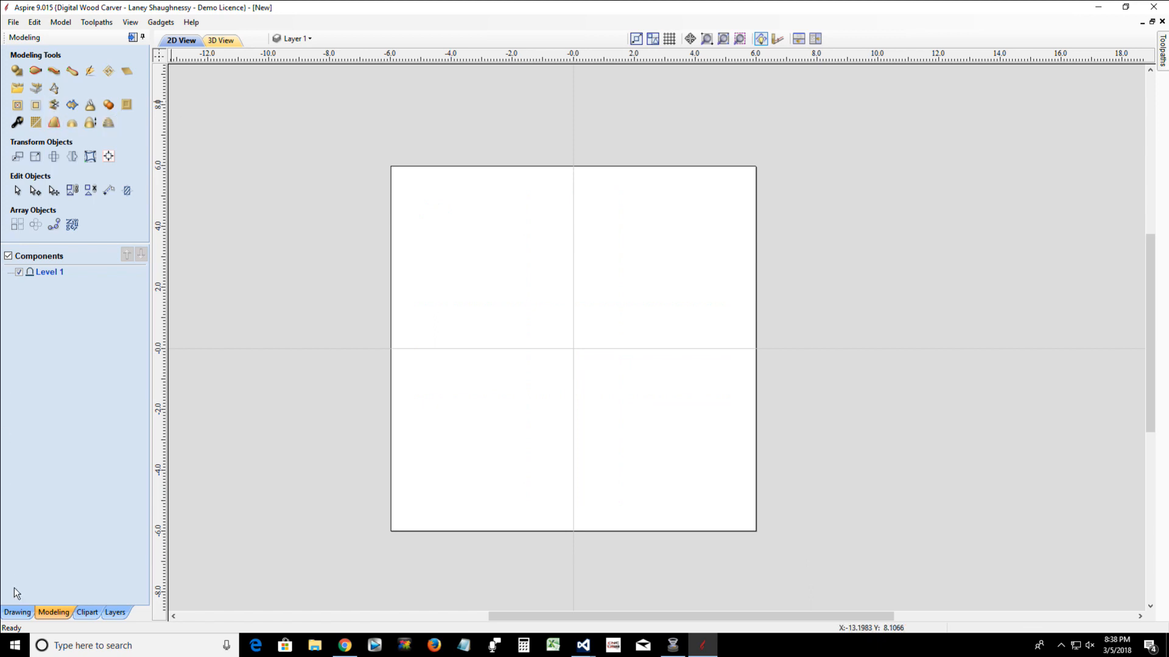
Draw a square-cornered rectangle about 6.8 by 2.6 inches with its lower edge on the horizontal centre line
{"action": "left_click", "coordinate": [17, 612]}
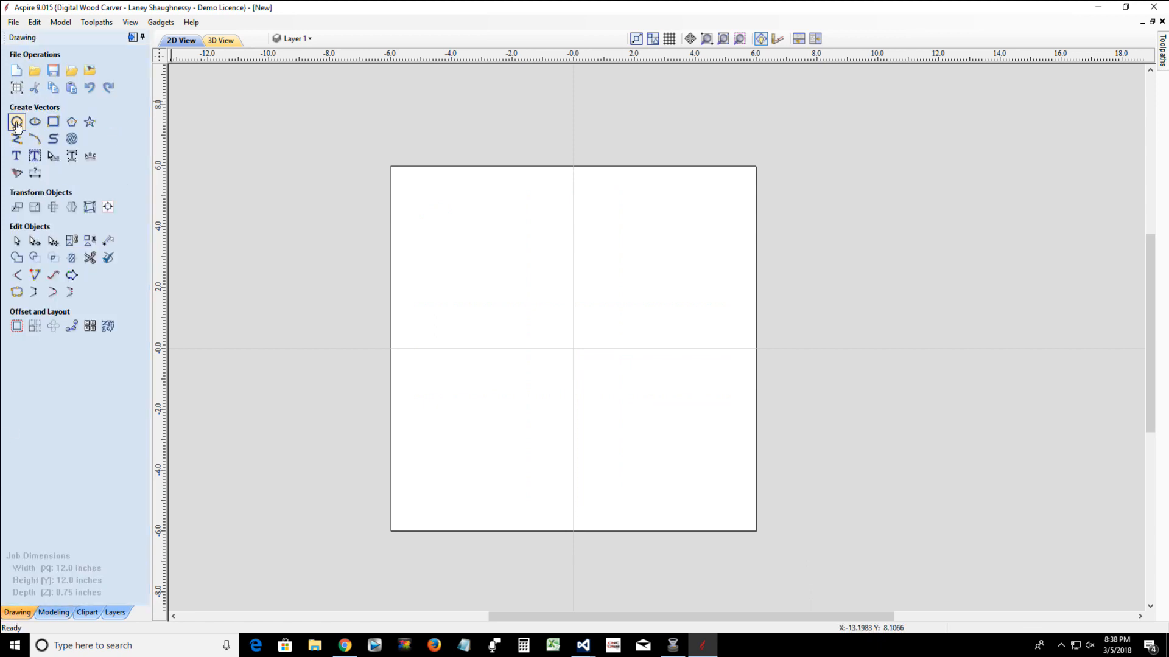
{"action": "left_click", "coordinate": [51, 124]}
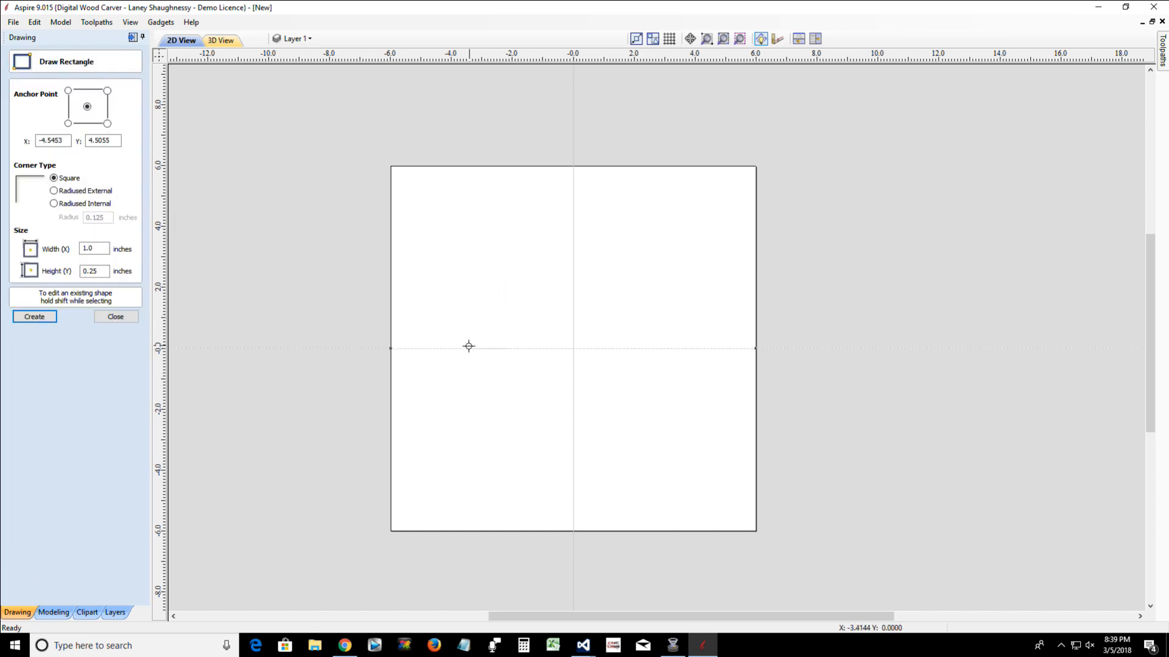
{"action": "left_click_drag", "start_coordinate": [466, 349], "coordinate": [673, 270]}
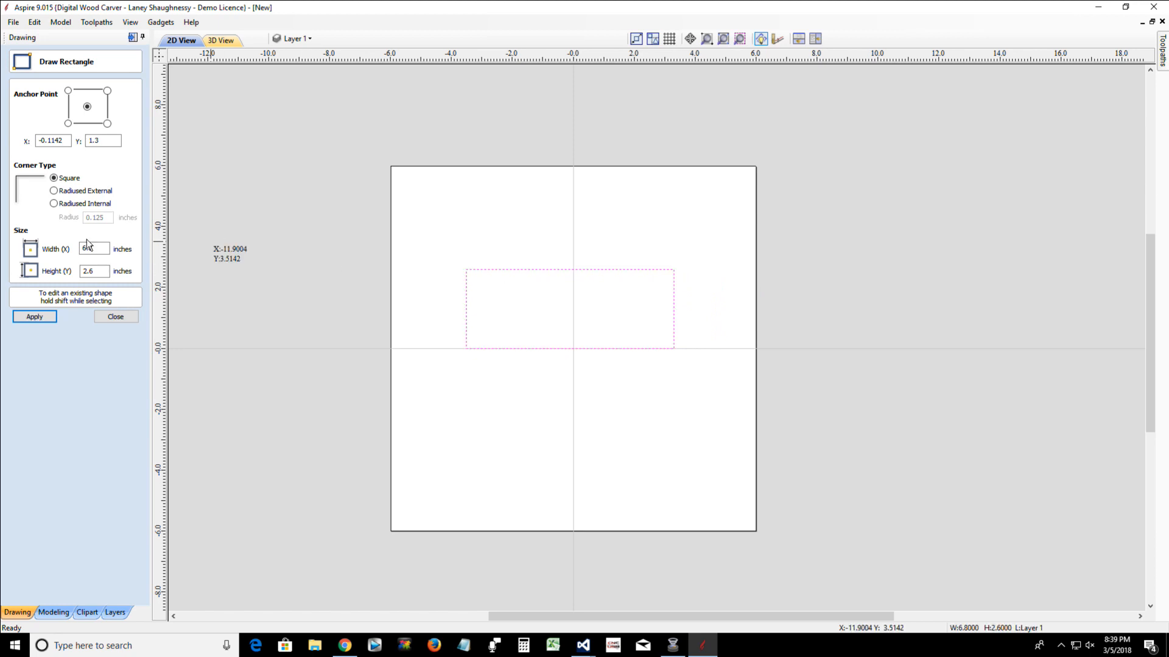
{"action": "left_click", "coordinate": [116, 317]}
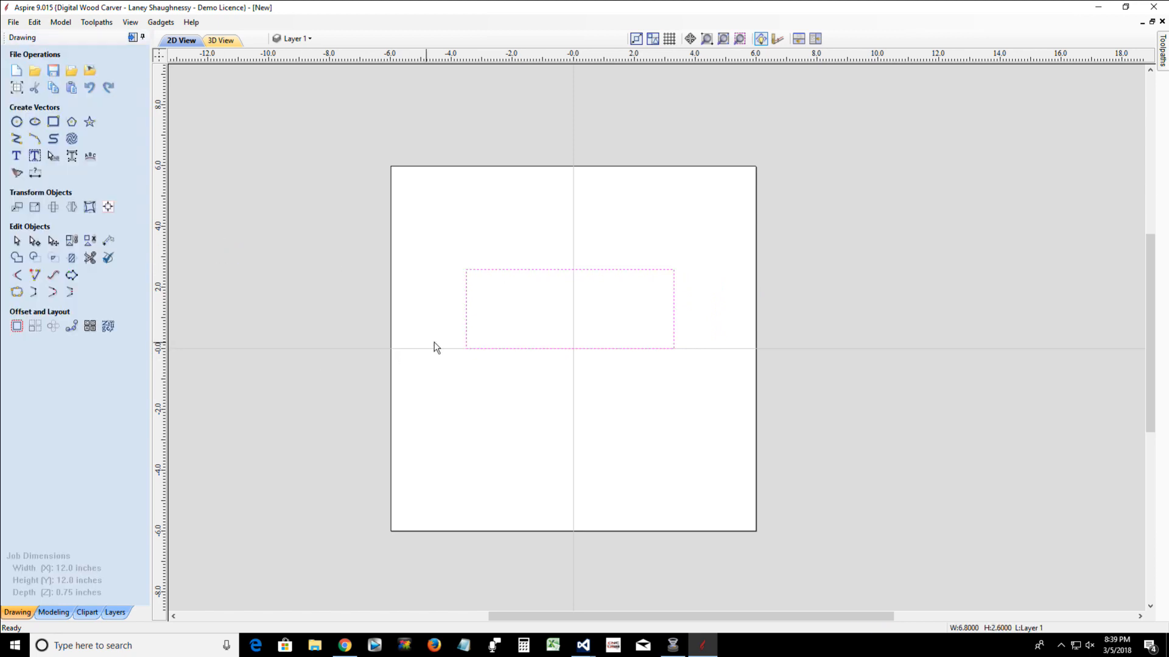
Edit the rectangle's nodes and delete its bottom span to leave an open three-sided profile
{"action": "left_click", "coordinate": [495, 349]}
{"action": "scroll", "coordinate": [494, 346], "scroll_direction": "up", "scroll_amount": 1}
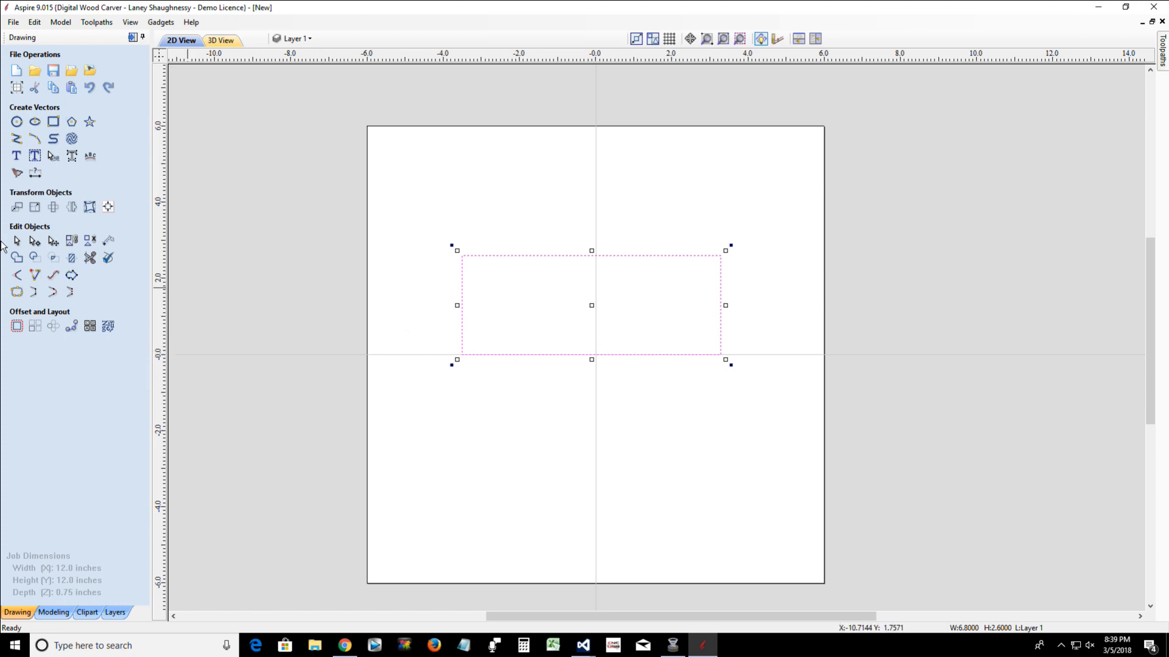
{"action": "left_click", "coordinate": [36, 242]}
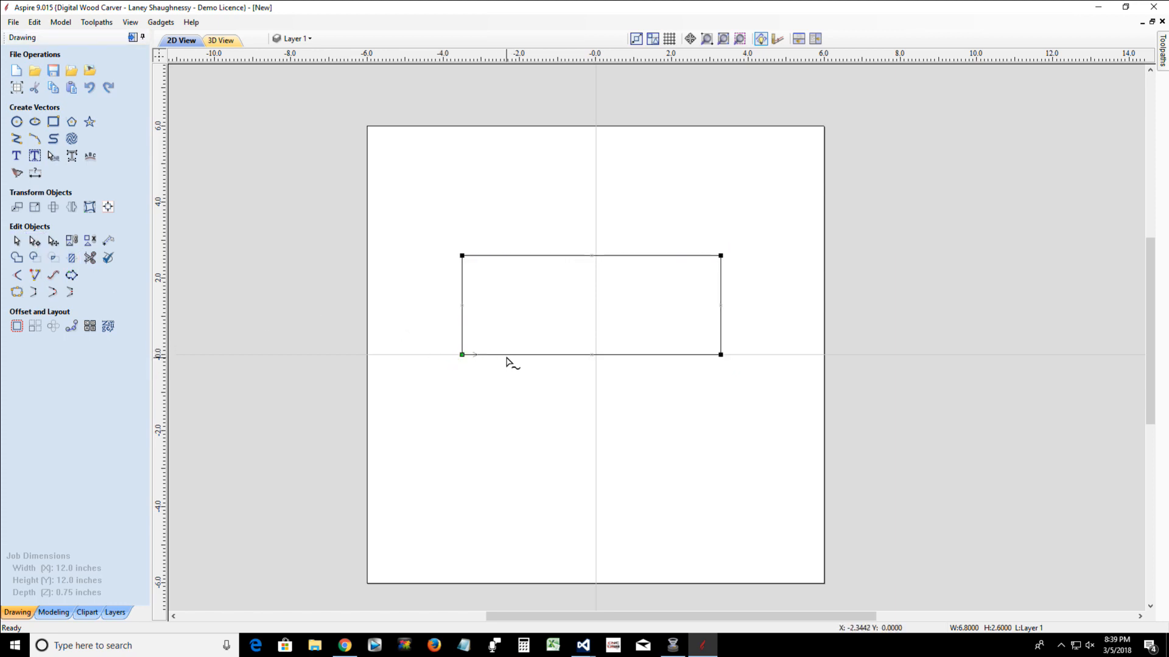
{"action": "right_click", "coordinate": [521, 357]}
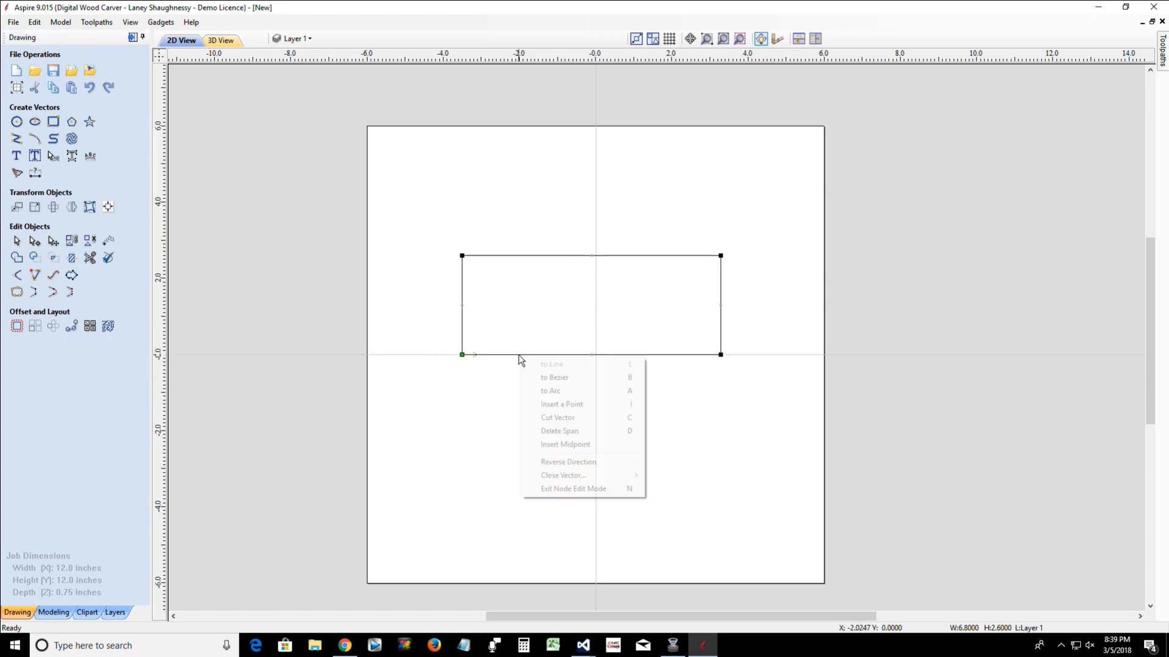
{"action": "left_click", "coordinate": [544, 432]}
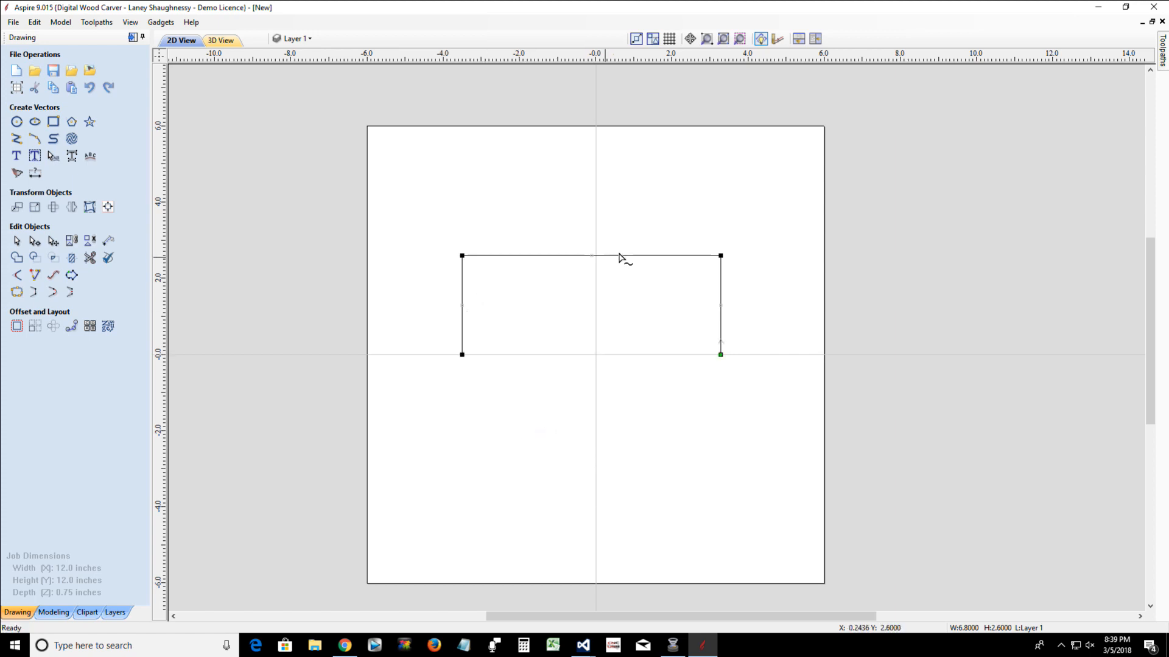
Lower the profile's upper right corner to half its height and bend the right half of the top span as a Bezier
{"action": "left_click_drag", "start_coordinate": [720, 256], "coordinate": [721, 305]}
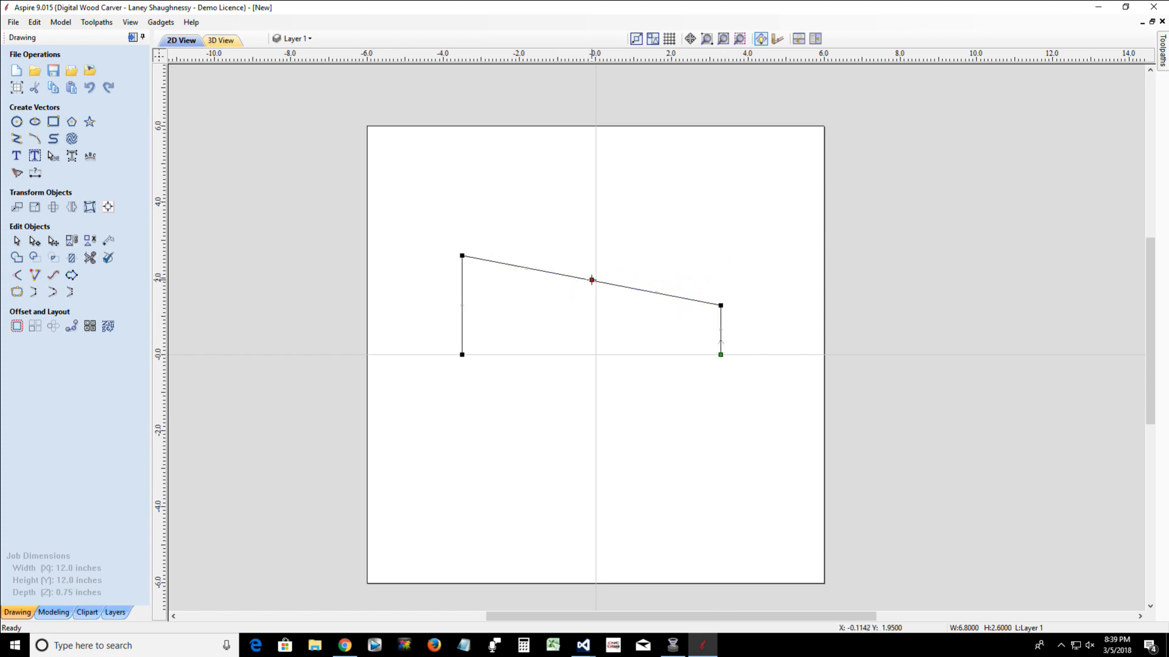
{"action": "right_click", "coordinate": [610, 285]}
{"action": "left_click", "coordinate": [643, 307]}
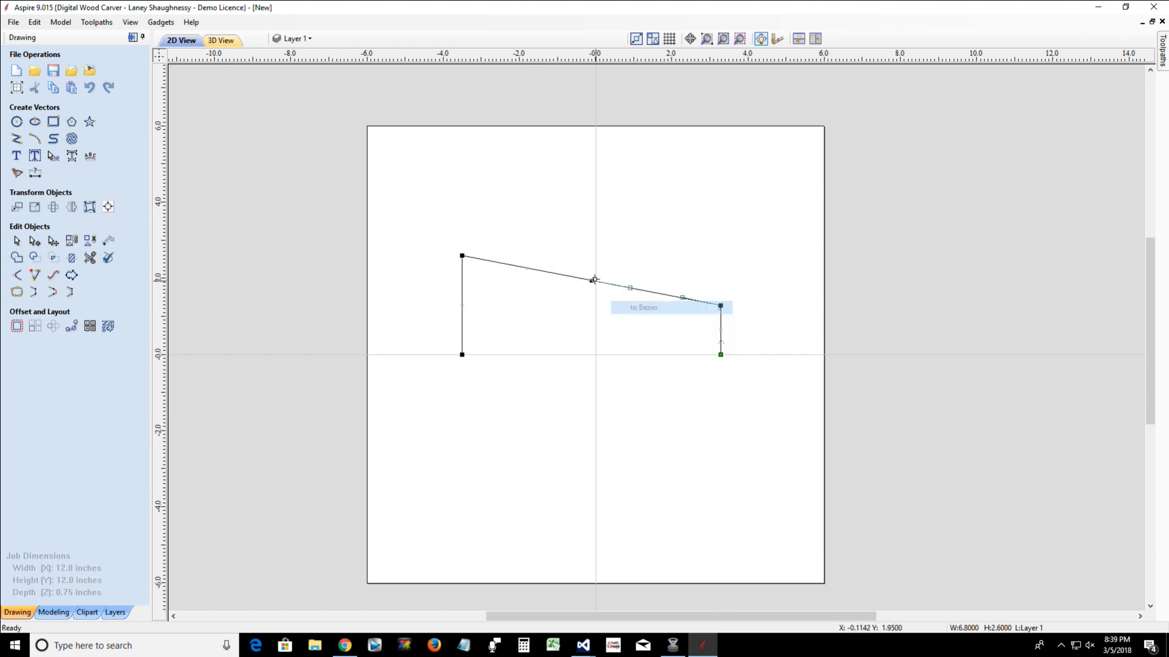
{"action": "left_click_drag", "start_coordinate": [682, 297], "coordinate": [684, 280]}
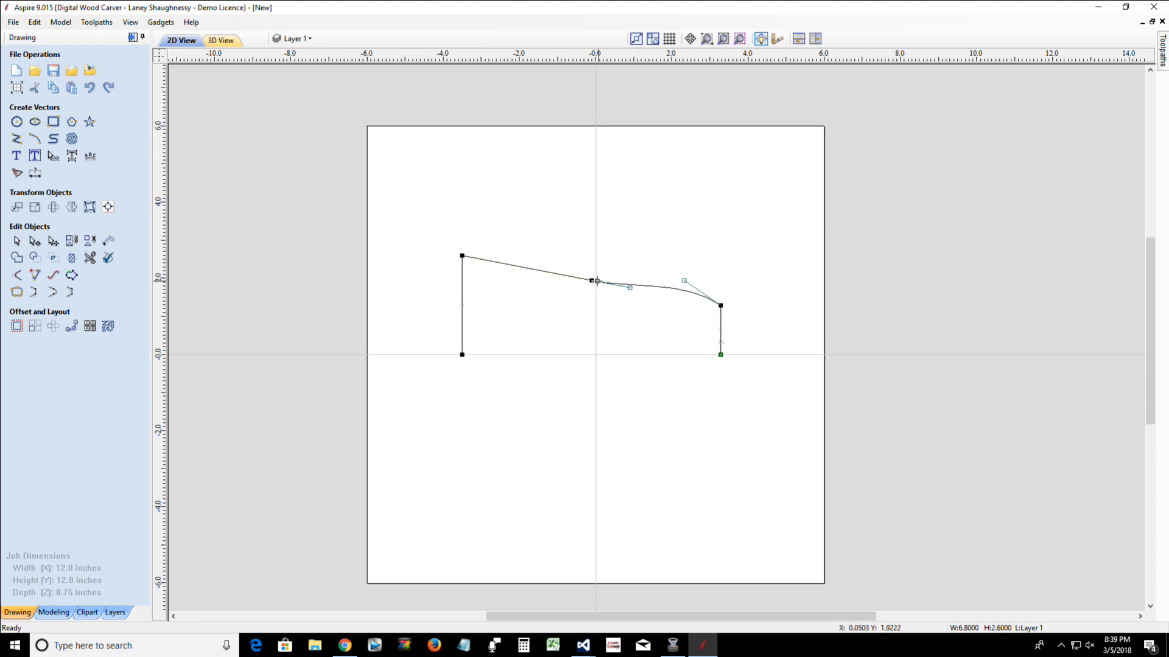
Remove the top span's middle node and bow the whole curve upward to about 3 inches, highest near its left end
{"action": "right_click", "coordinate": [592, 281]}
{"action": "left_click", "coordinate": [633, 290]}
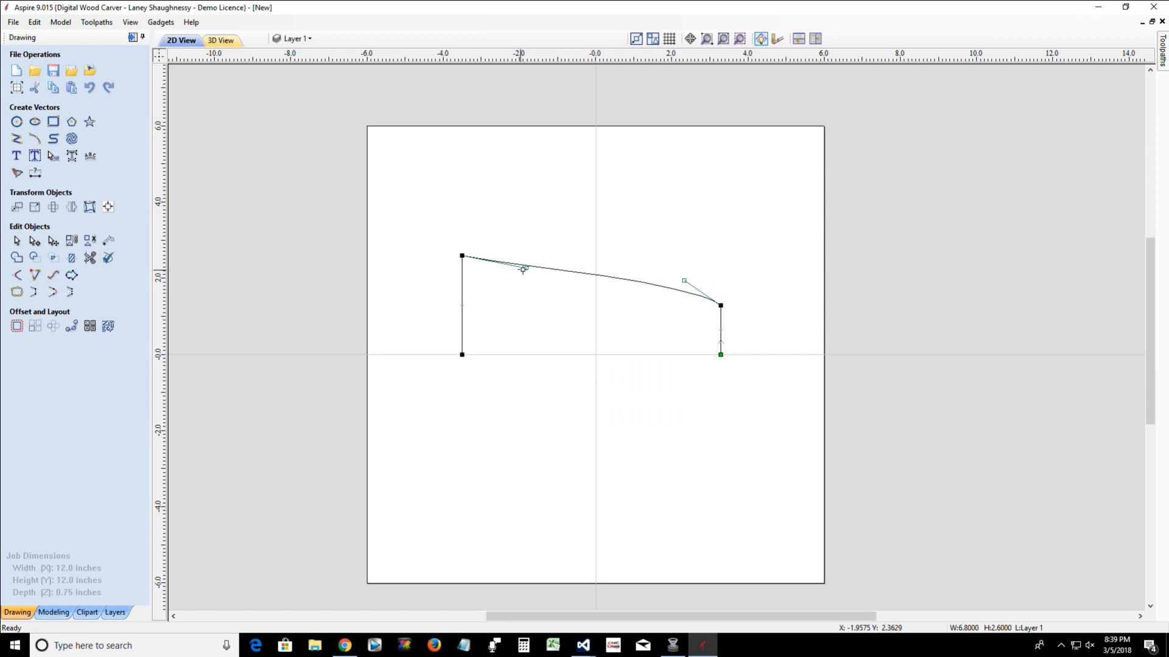
{"action": "left_click_drag", "start_coordinate": [526, 268], "coordinate": [495, 209]}
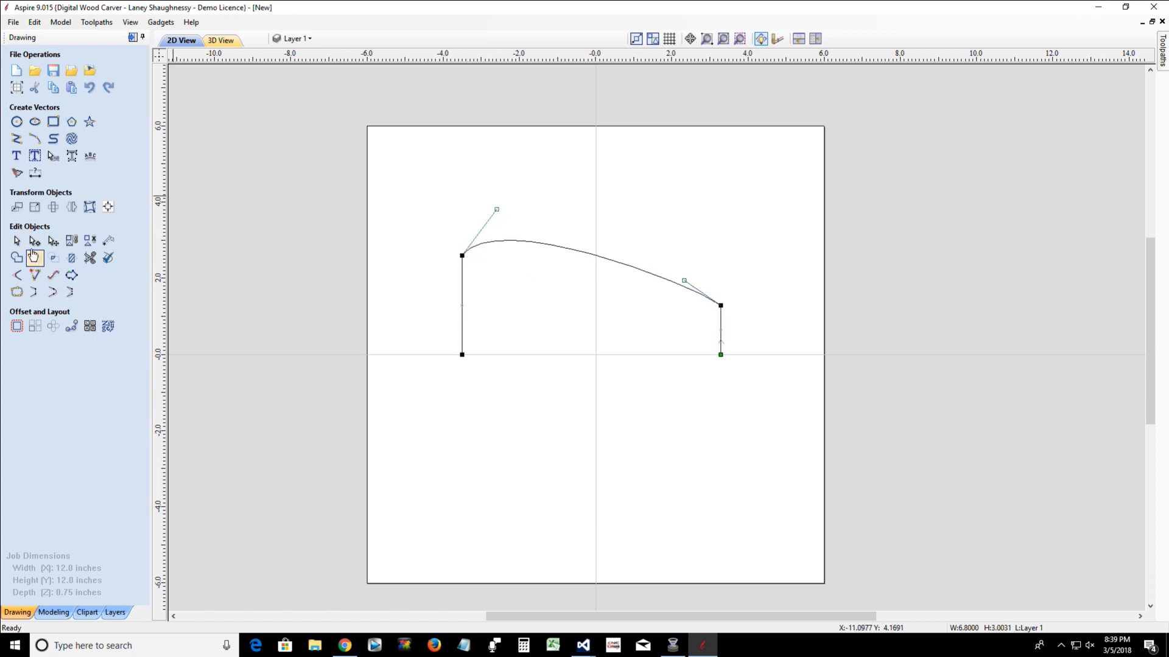
Round both upper corners of the profile with normal fillets of 0.25 inch radius
{"action": "left_click", "coordinate": [17, 275]}
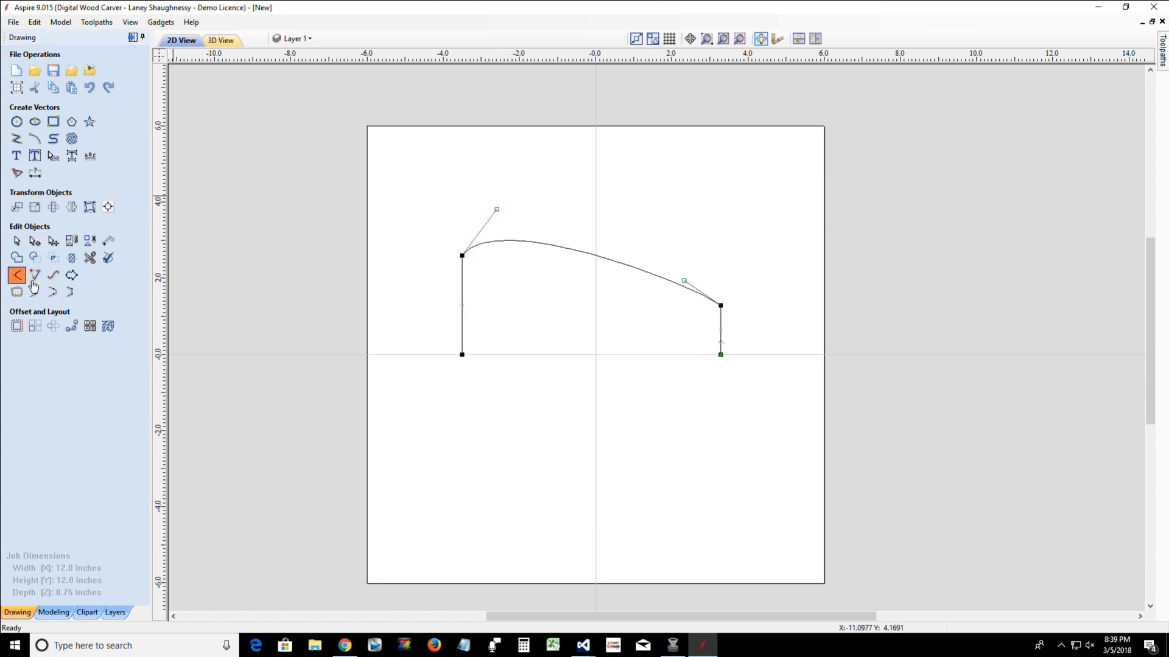
{"action": "left_click", "coordinate": [460, 256]}
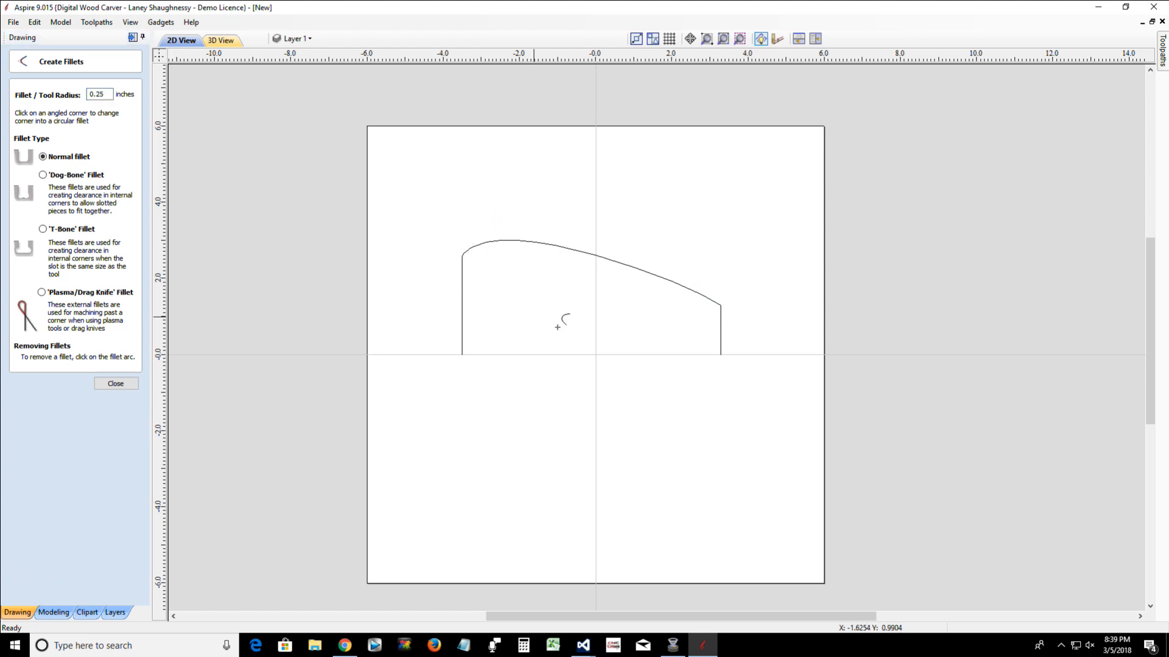
{"action": "left_click", "coordinate": [723, 306]}
{"action": "scroll", "coordinate": [742, 313], "scroll_direction": "up", "scroll_amount": 4}
{"action": "scroll", "coordinate": [744, 313], "scroll_direction": "down", "scroll_amount": 5}
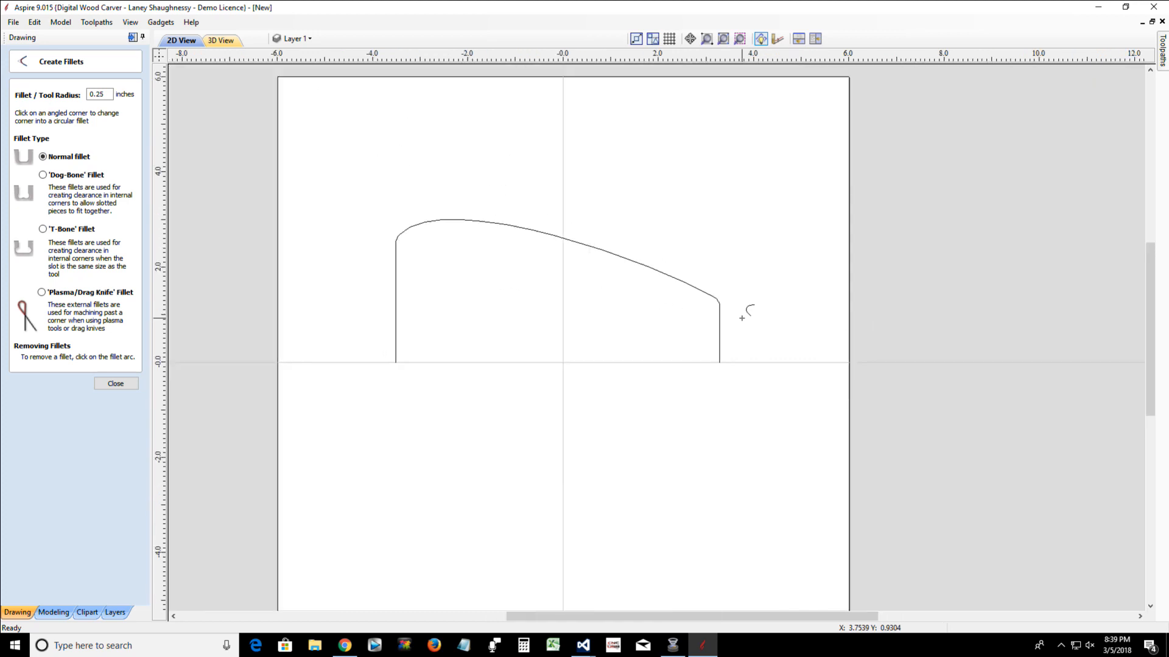
{"action": "scroll", "coordinate": [429, 220], "scroll_direction": "up", "scroll_amount": 2}
{"action": "scroll", "coordinate": [430, 220], "scroll_direction": "up", "scroll_amount": 2}
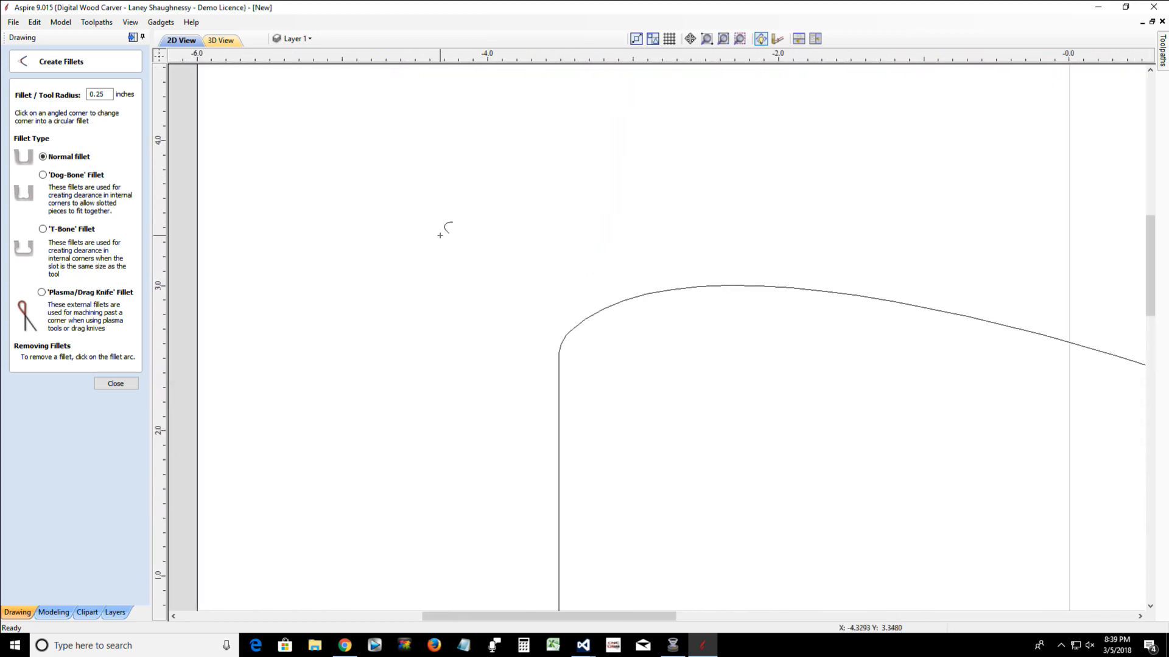
{"action": "scroll", "coordinate": [429, 220], "scroll_direction": "down", "scroll_amount": 2}
{"action": "scroll", "coordinate": [213, 309], "scroll_direction": "down", "scroll_amount": 2}
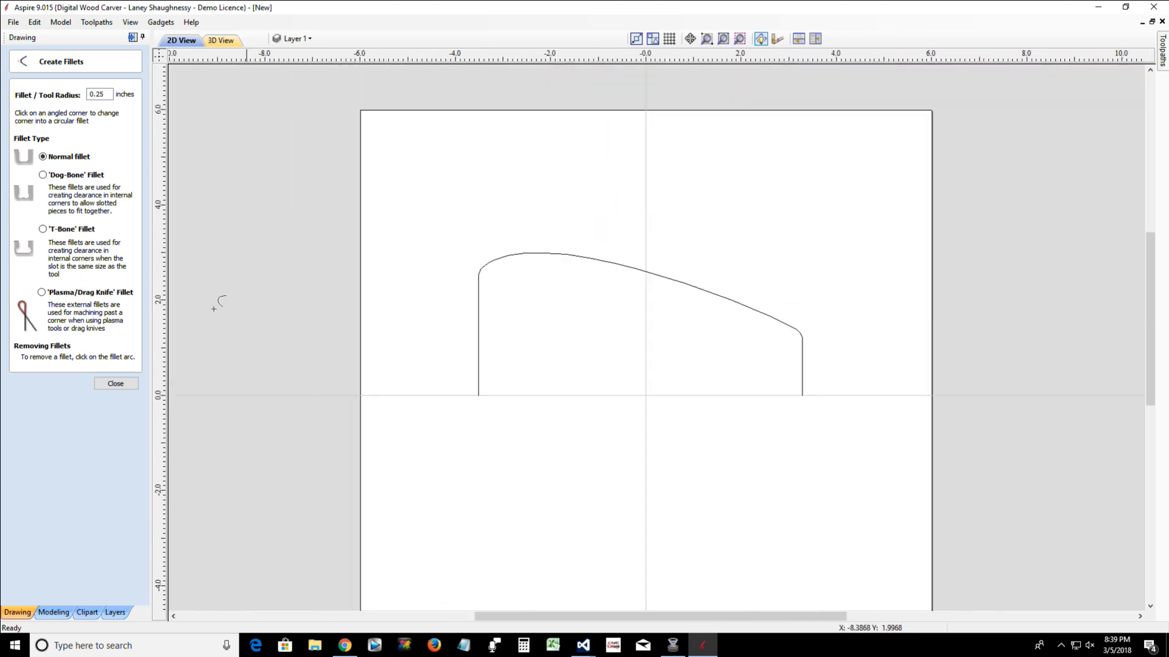
{"action": "left_click", "coordinate": [113, 385]}
Edit the profile's nodes and insert two points on the top curve near its right end, at about X 2.36 and X 2.94 inches
{"action": "left_click", "coordinate": [718, 300]}
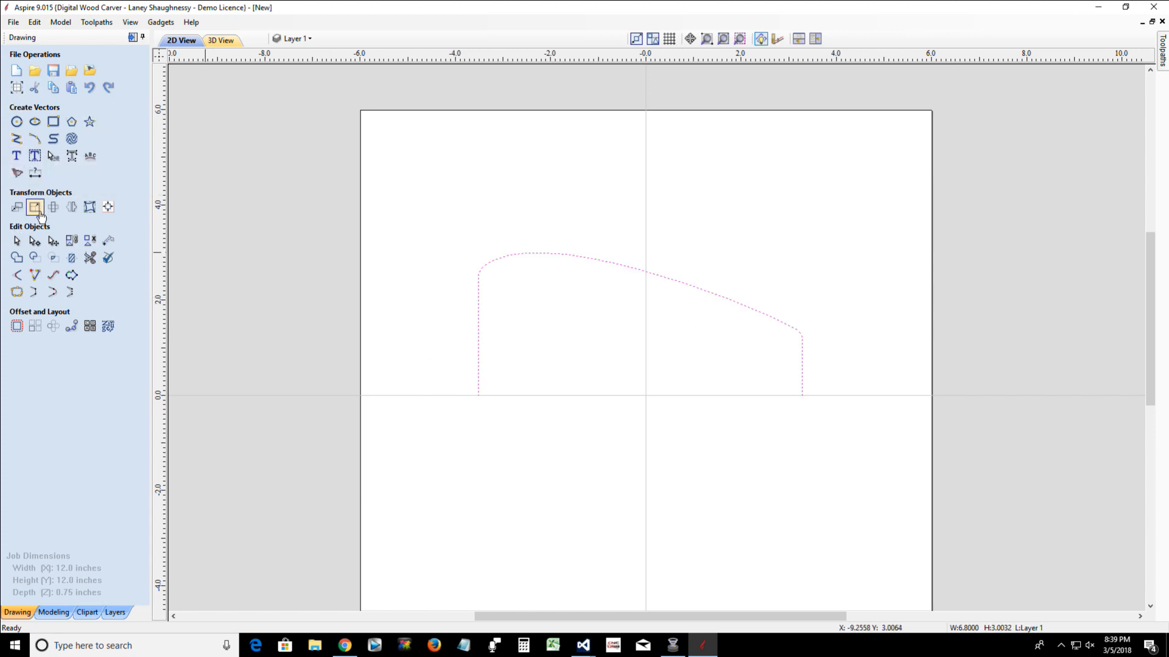
{"action": "left_click", "coordinate": [34, 240]}
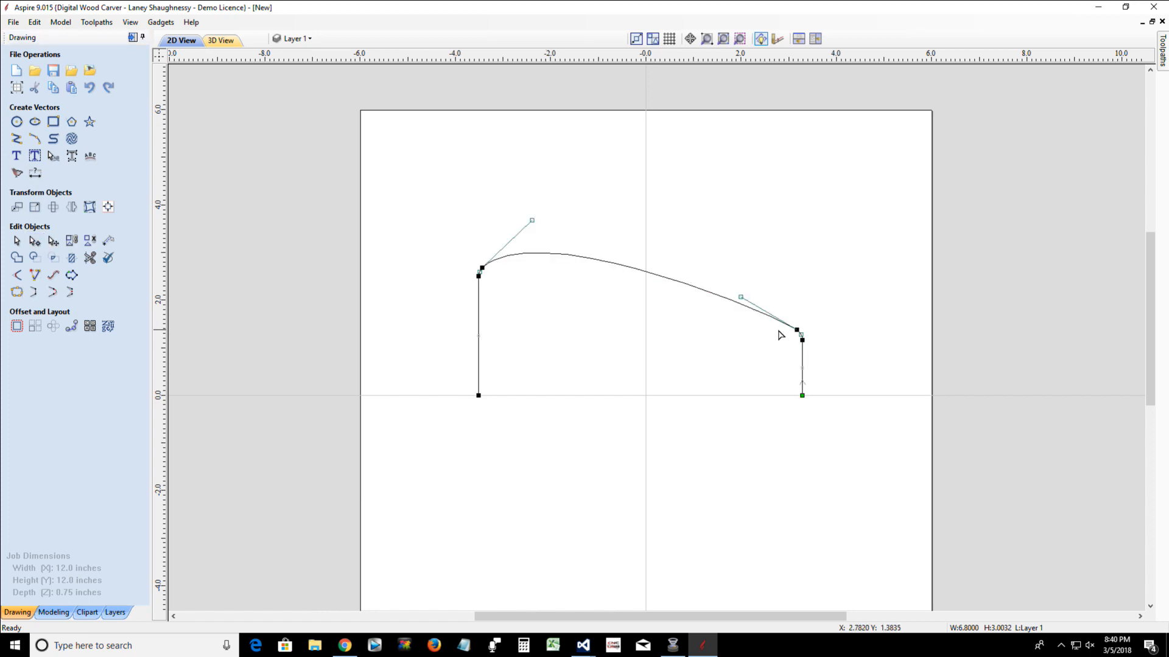
{"action": "right_click", "coordinate": [759, 314]}
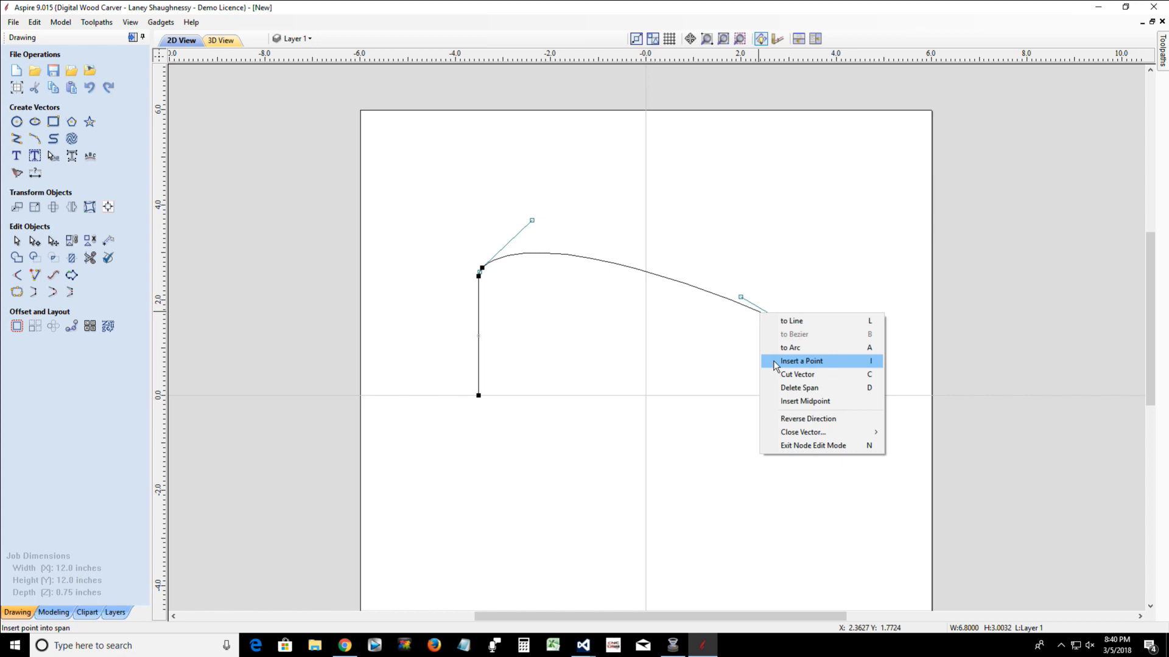
{"action": "left_click", "coordinate": [801, 361]}
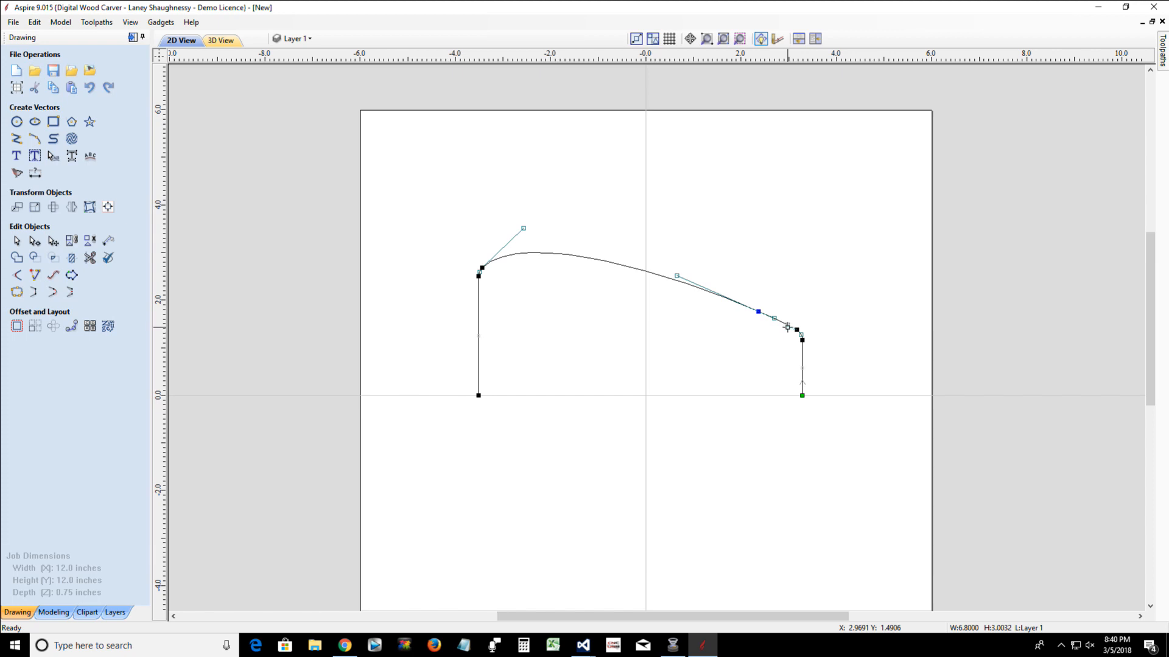
{"action": "scroll", "coordinate": [787, 326], "scroll_direction": "up", "scroll_amount": 10}
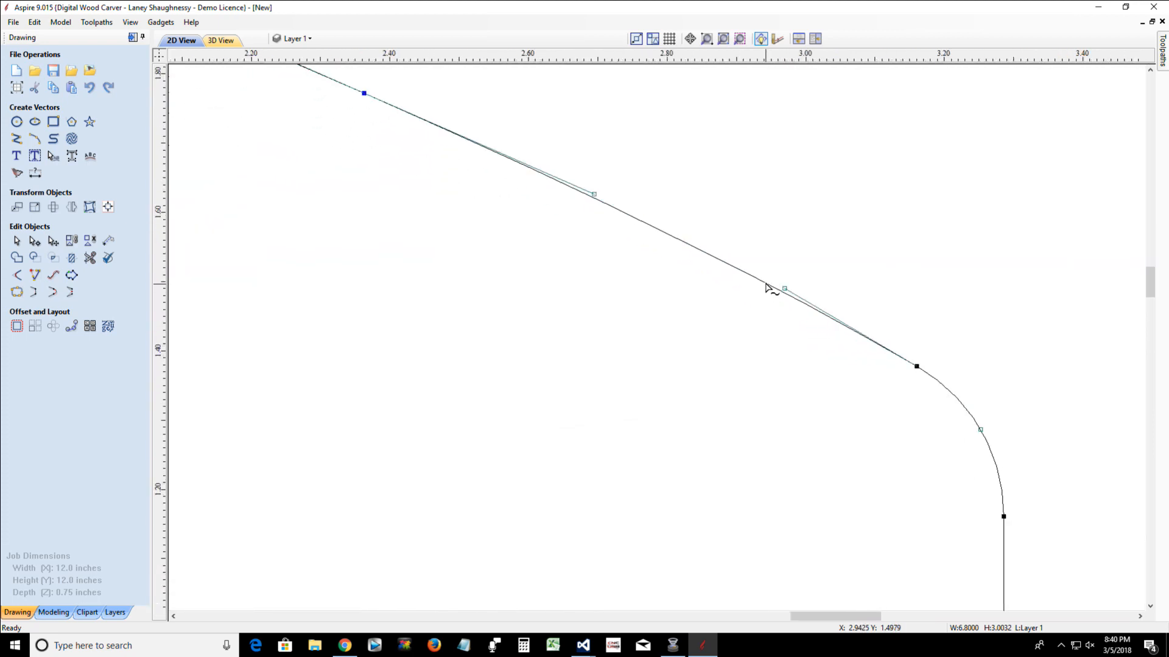
{"action": "right_click", "coordinate": [766, 286]}
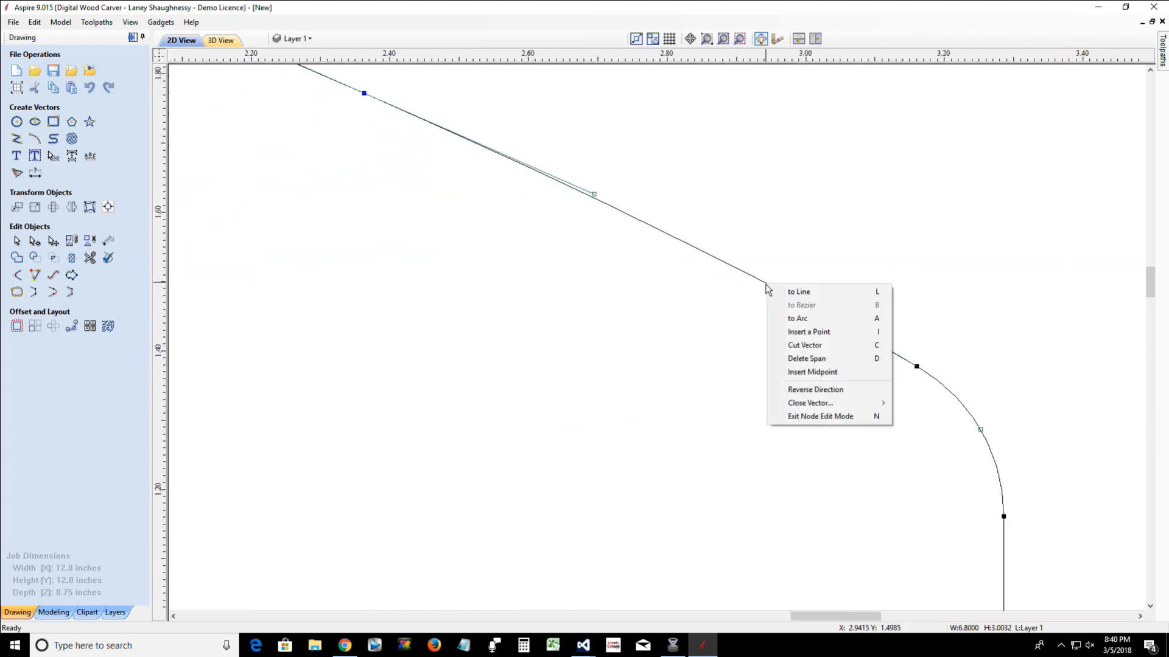
{"action": "left_click", "coordinate": [797, 332]}
{"action": "scroll", "coordinate": [746, 335], "scroll_direction": "down", "scroll_amount": 3}
{"action": "scroll", "coordinate": [746, 334], "scroll_direction": "down", "scroll_amount": 1}
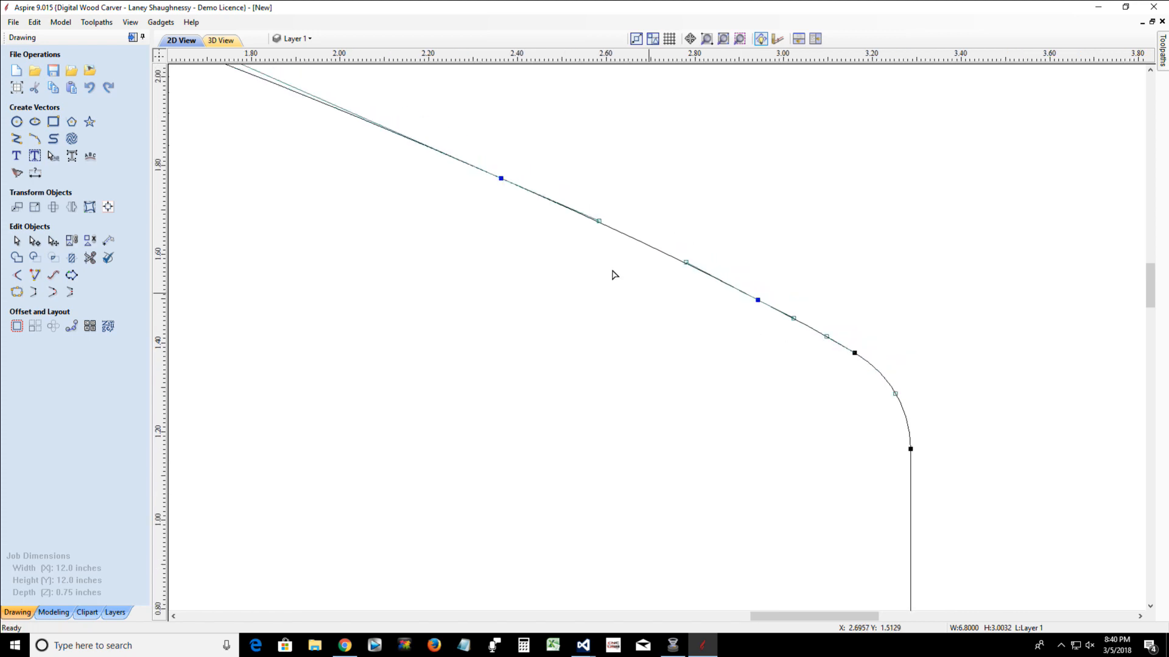
Convert the span between the two new points to an arc and bow it downward to about Y 1.3 inches as a neck groove
{"action": "right_click", "coordinate": [620, 237]}
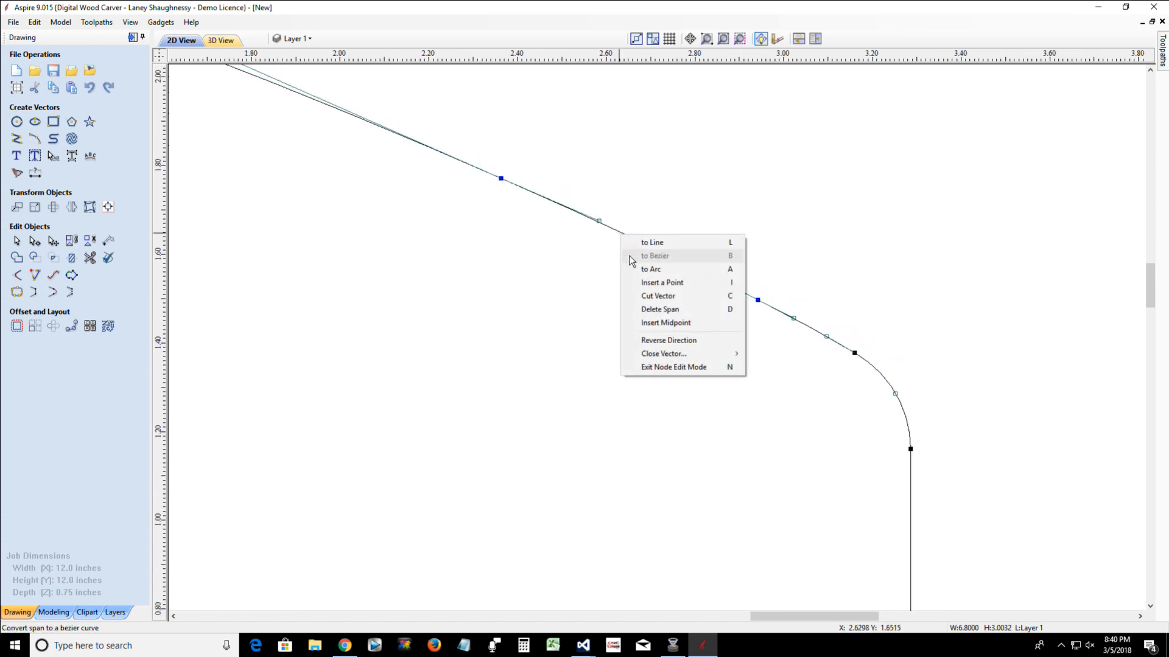
{"action": "left_click", "coordinate": [650, 269]}
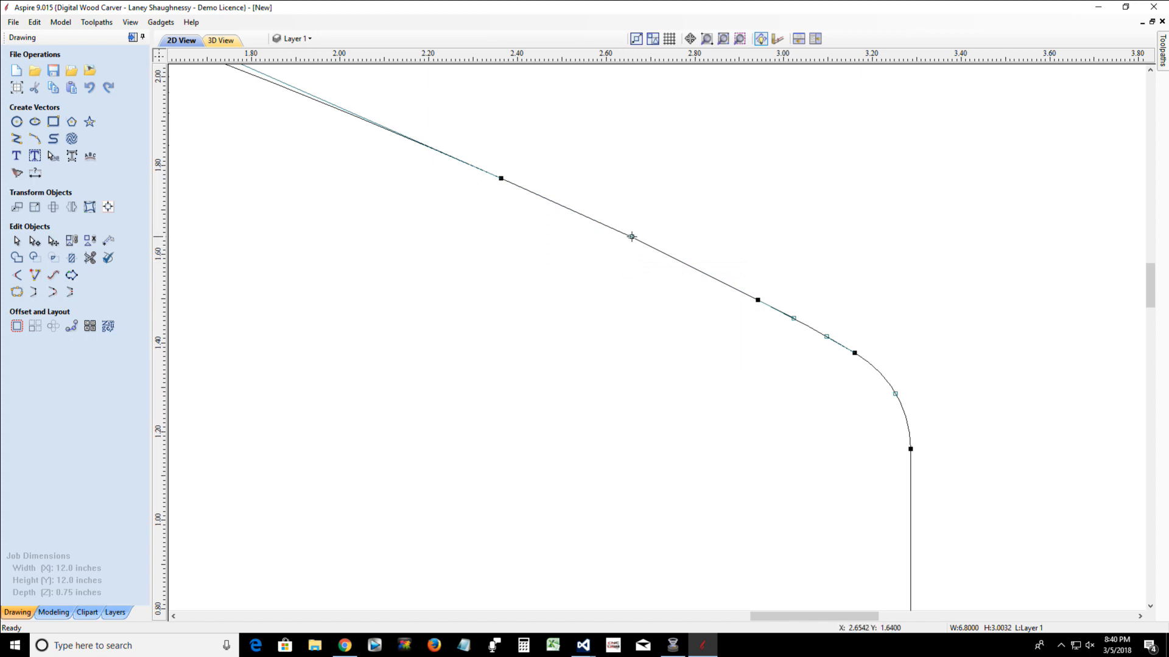
{"action": "left_click_drag", "start_coordinate": [630, 237], "coordinate": [596, 327]}
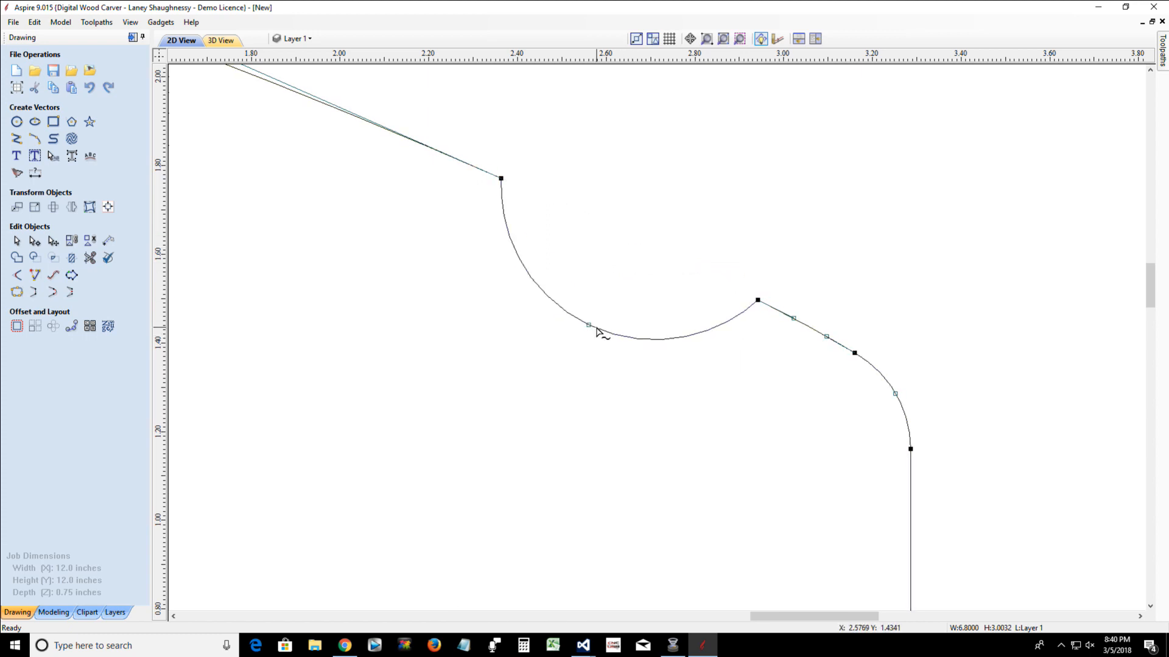
{"action": "scroll", "coordinate": [595, 327], "scroll_direction": "down", "scroll_amount": 5}
{"action": "scroll", "coordinate": [596, 327], "scroll_direction": "down", "scroll_amount": 1}
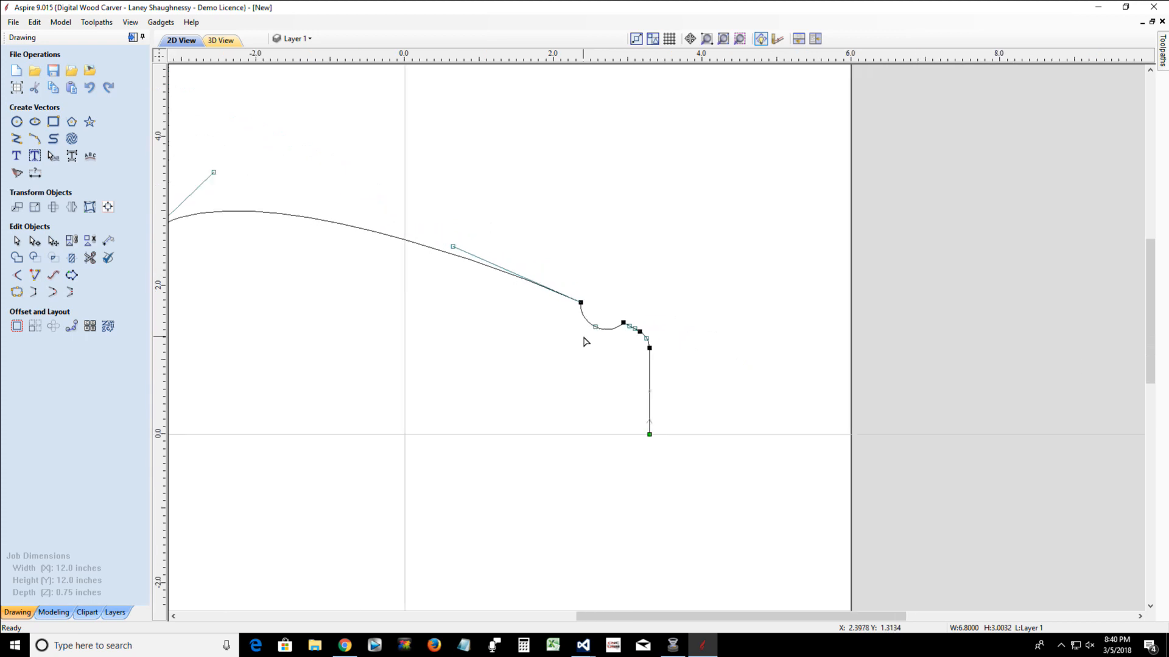
{"action": "mouse_move", "coordinate": [595, 326]}
{"action": "left_mouse_down"}
{"action": "mouse_move", "coordinate": [584, 353]}
{"action": "mouse_move", "coordinate": [591, 335]}
{"action": "left_mouse_up"}
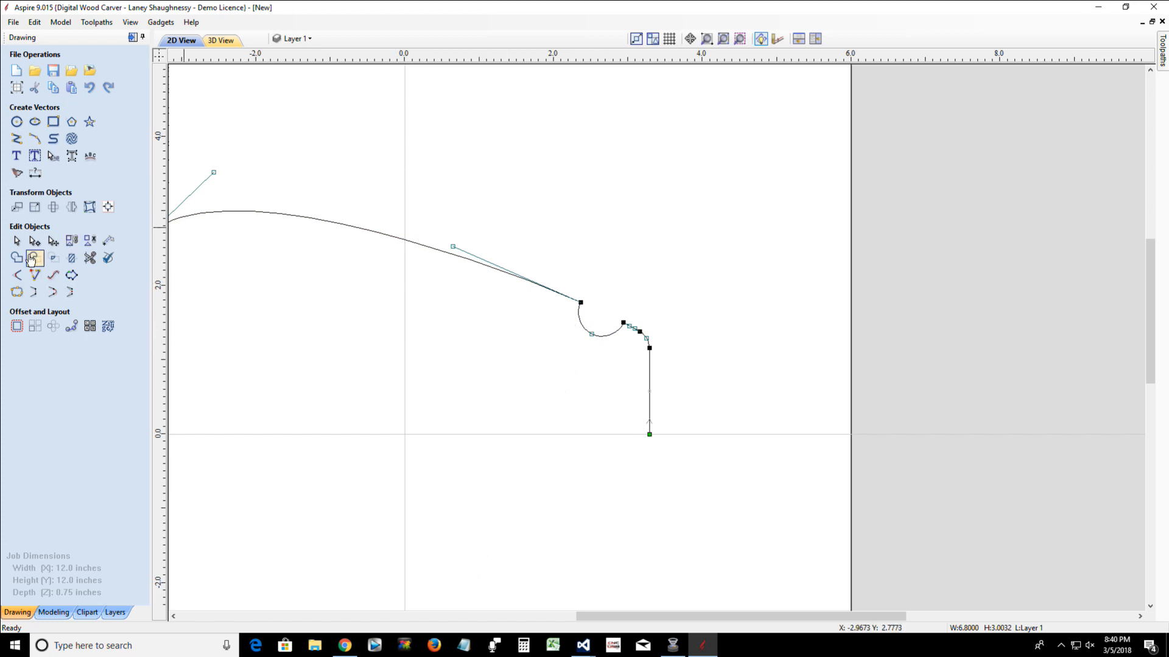
Round the two sharp corners at the ends of the groove arc with normal fillets of 0.25 inch radius
{"action": "left_click", "coordinate": [16, 274]}
{"action": "scroll", "coordinate": [563, 314], "scroll_direction": "up", "scroll_amount": 4}
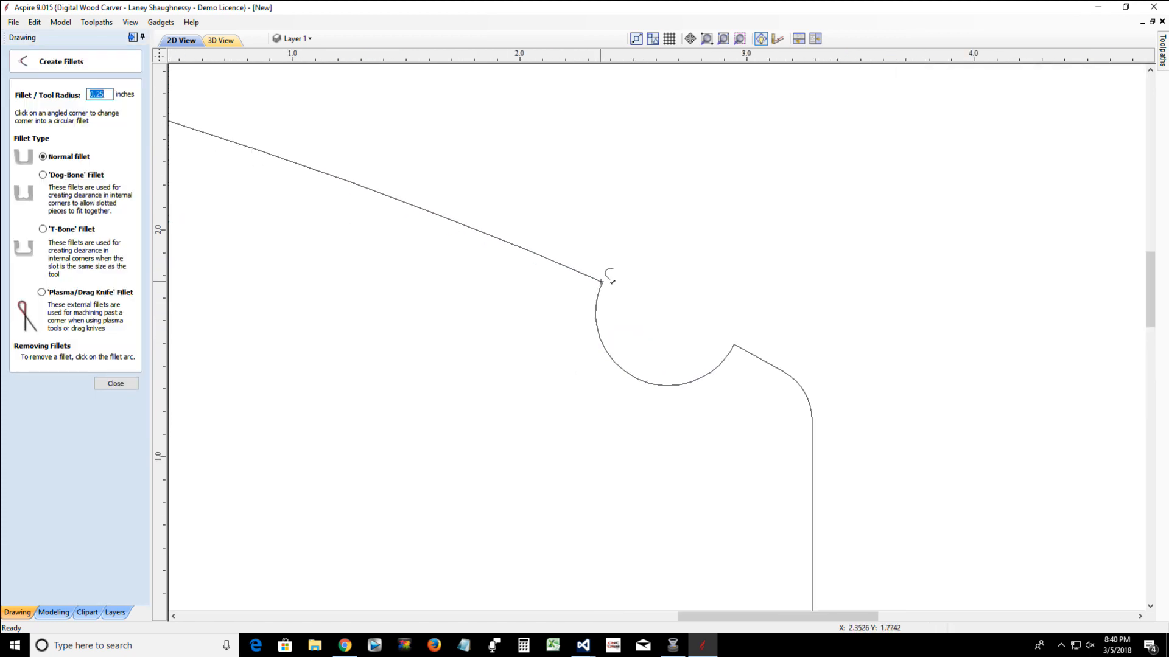
{"action": "left_click", "coordinate": [595, 275]}
{"action": "left_click", "coordinate": [734, 345]}
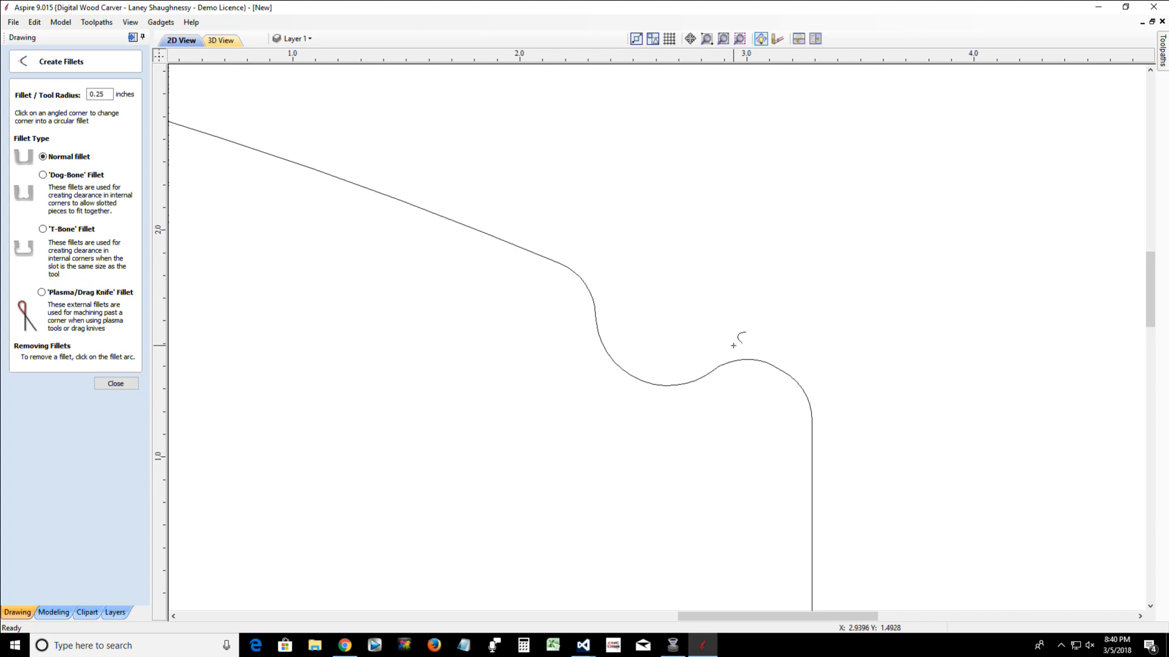
{"action": "scroll", "coordinate": [442, 328], "scroll_direction": "down", "scroll_amount": 4}
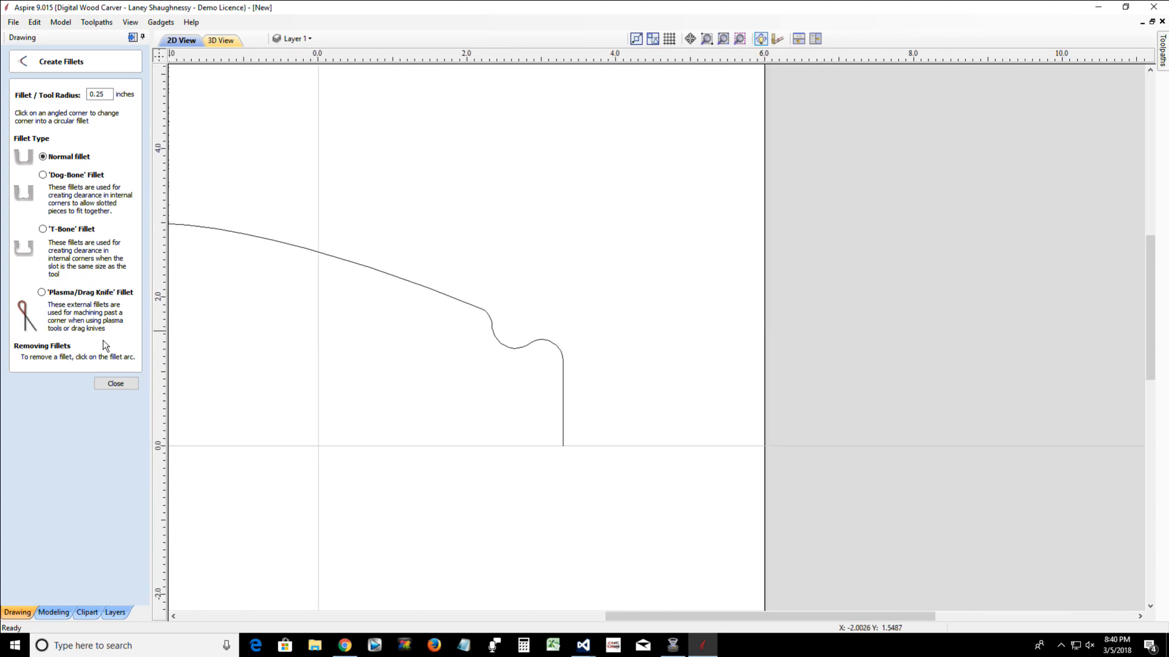
{"action": "left_click", "coordinate": [115, 384]}
Create a turned component from the open profile with Turn and Spin, rotating it around the line from start point to end point
{"action": "left_click_drag", "start_coordinate": [680, 616], "coordinate": [573, 617]}
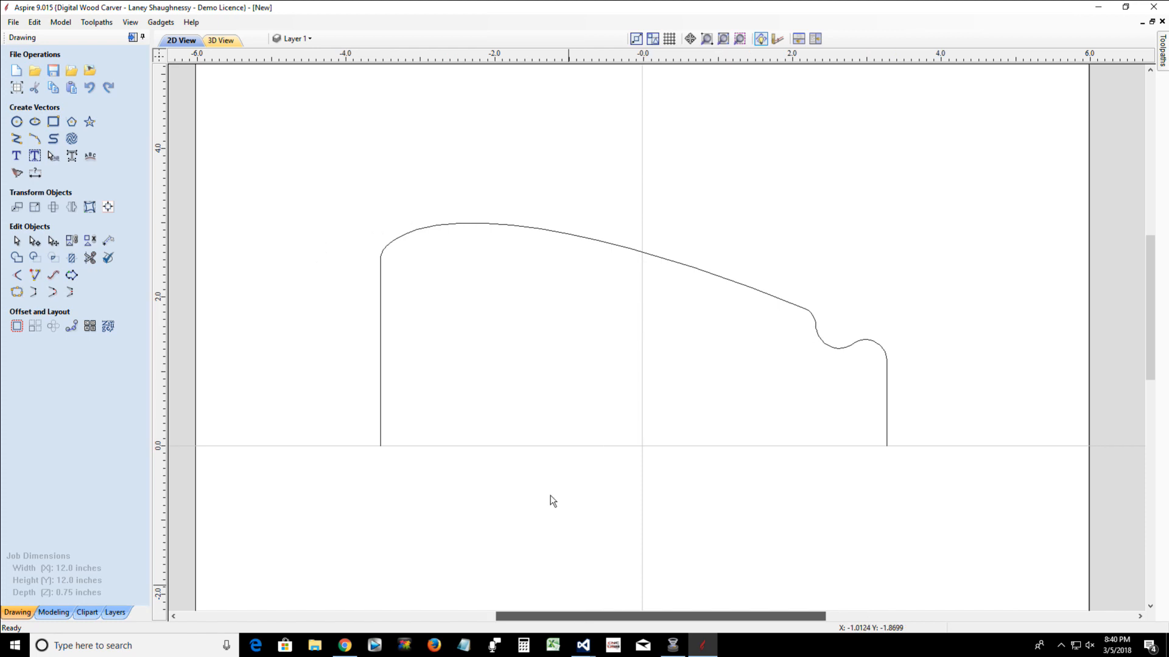
{"action": "left_click", "coordinate": [482, 229]}
{"action": "left_click", "coordinate": [44, 612]}
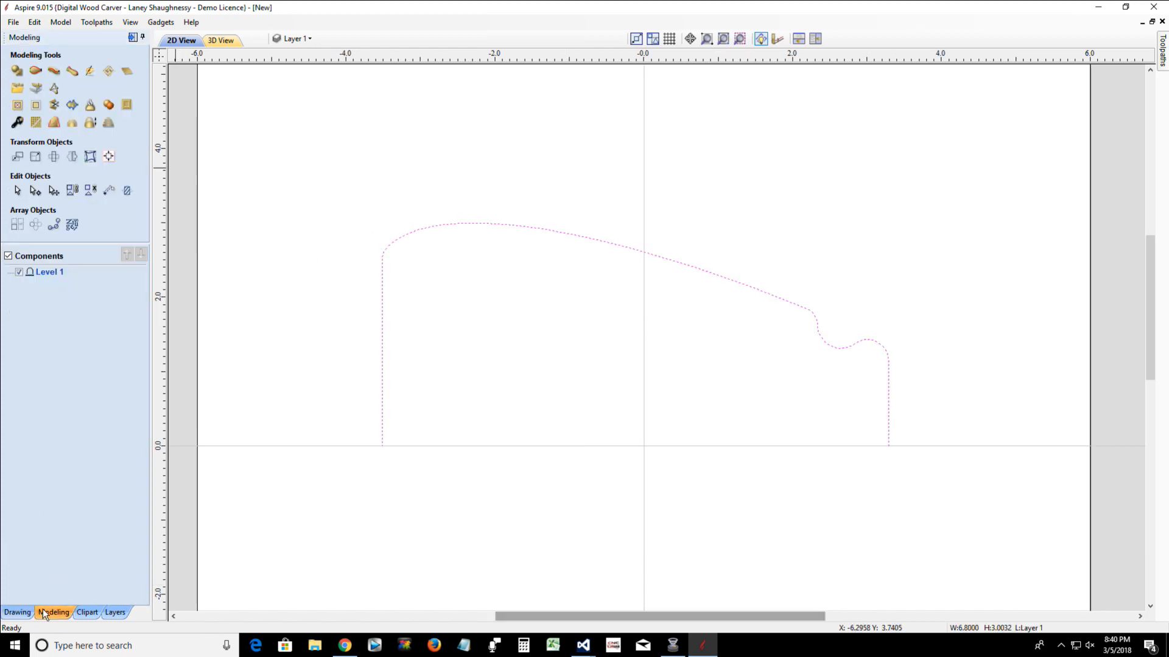
{"action": "left_click", "coordinate": [71, 70]}
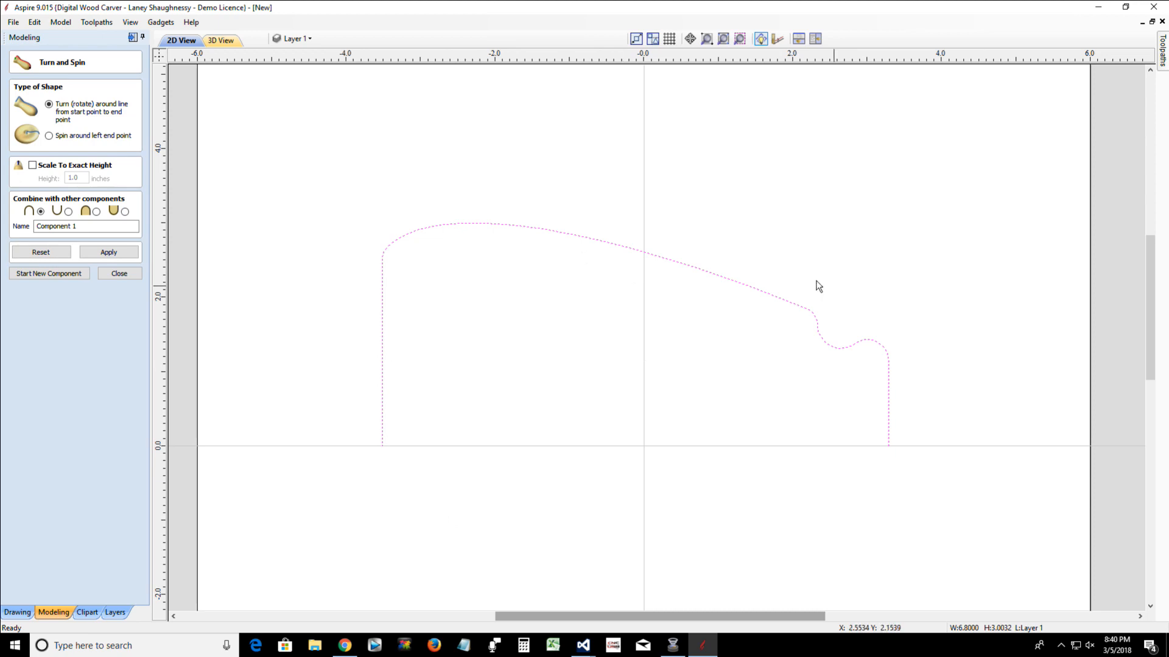
{"action": "left_click", "coordinate": [104, 253]}
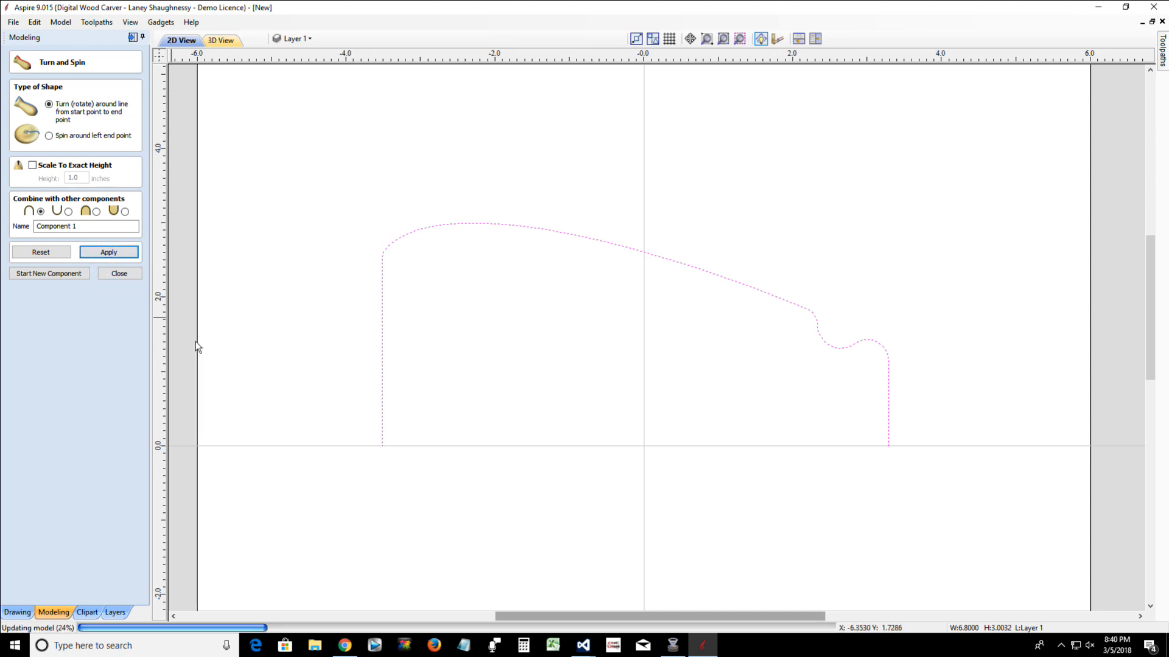
{"action": "scroll", "coordinate": [537, 499], "scroll_direction": "down", "scroll_amount": 3}
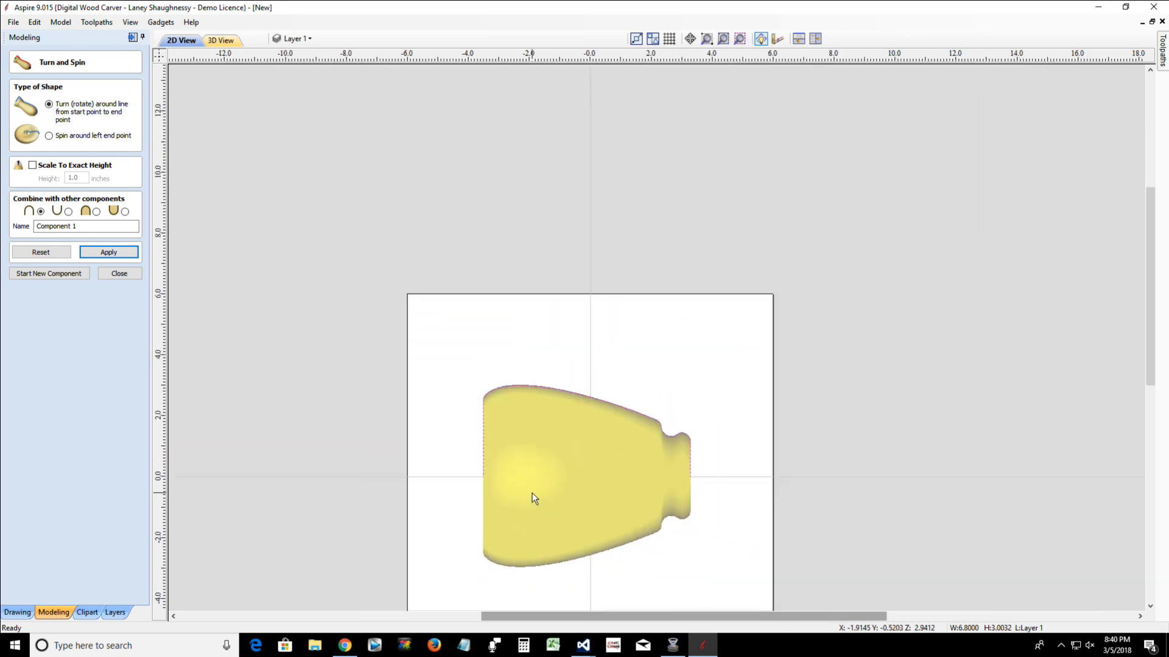
{"action": "scroll", "coordinate": [559, 561], "scroll_direction": "up", "scroll_amount": 3}
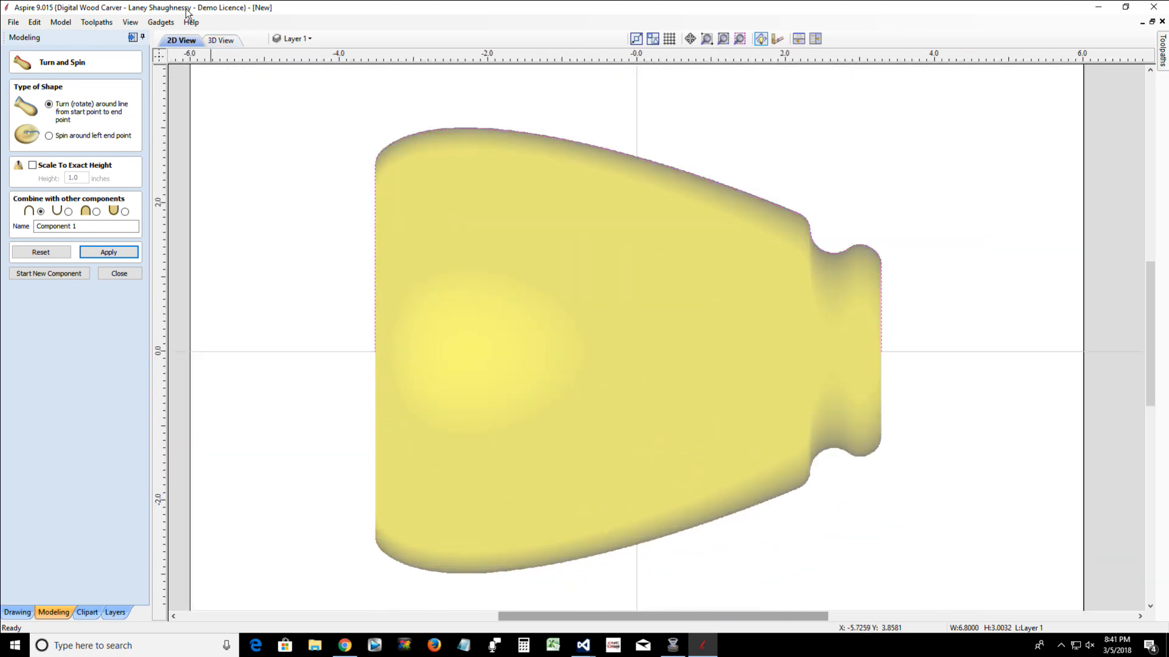
Examine the turned bottle shape in 3D from the side, from above and from its flat underside
{"action": "left_click", "coordinate": [227, 42]}
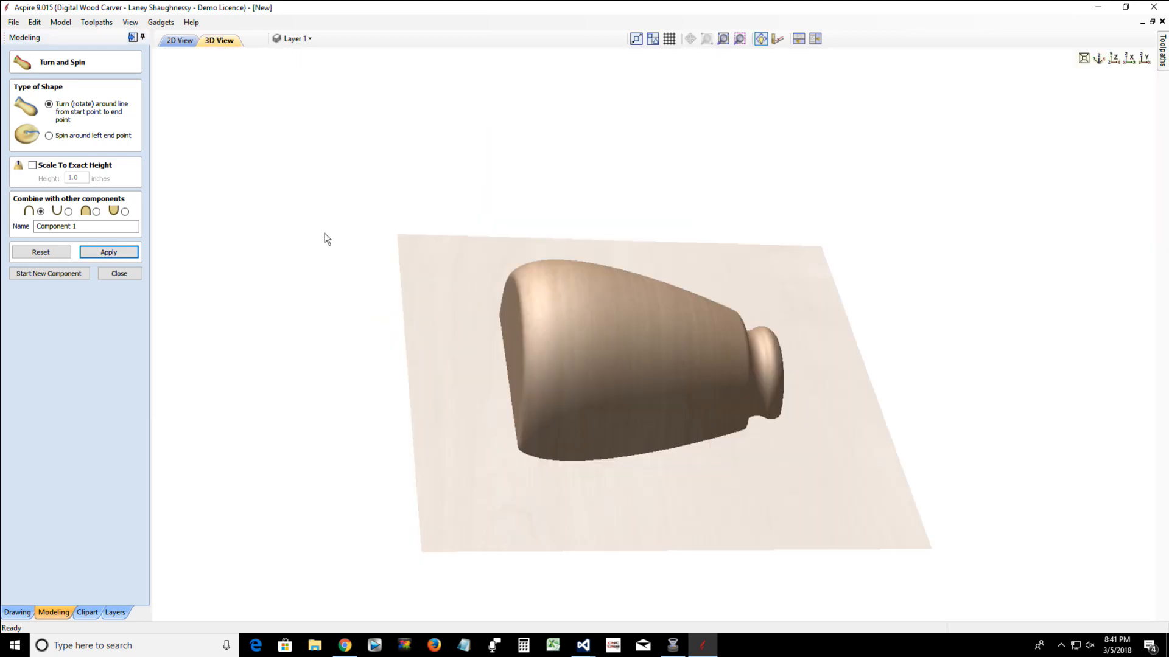
{"action": "left_click_drag", "start_coordinate": [645, 548], "coordinate": [547, 452]}
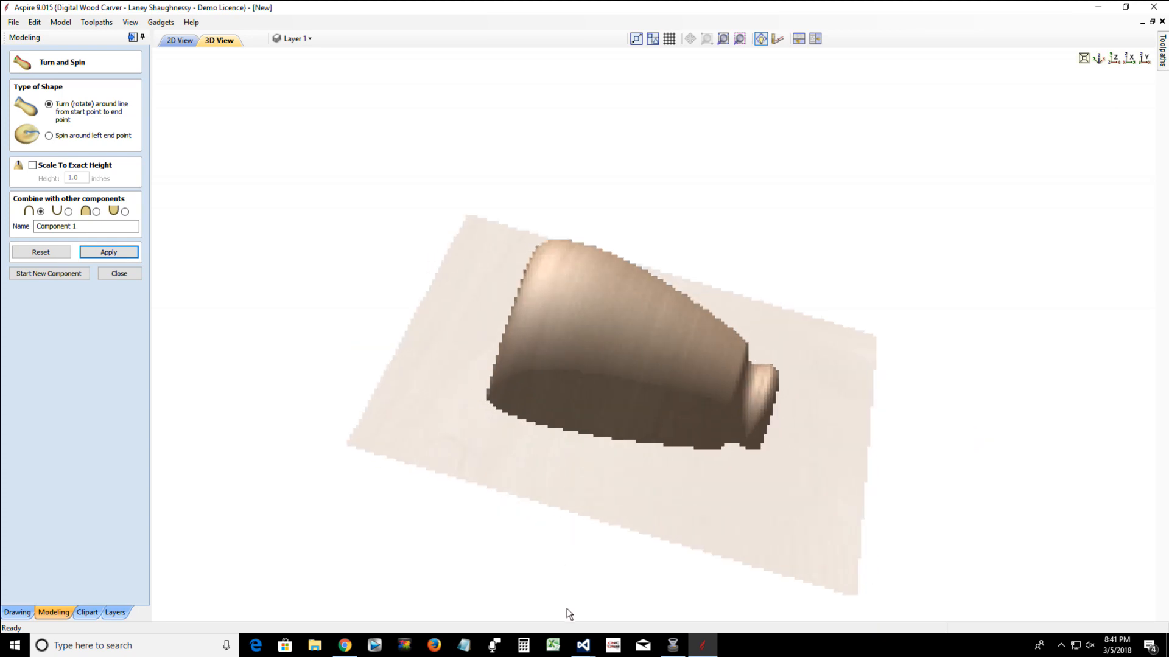
{"action": "left_click_drag", "start_coordinate": [547, 545], "coordinate": [509, 513]}
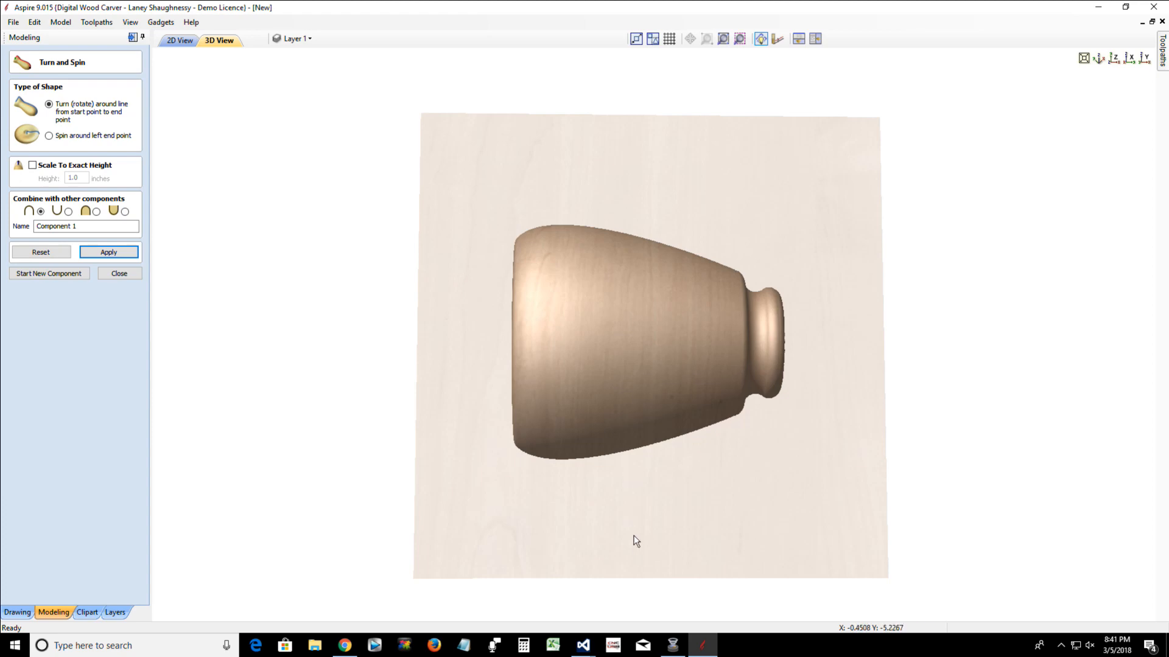
{"action": "left_click_drag", "start_coordinate": [633, 540], "coordinate": [634, 391]}
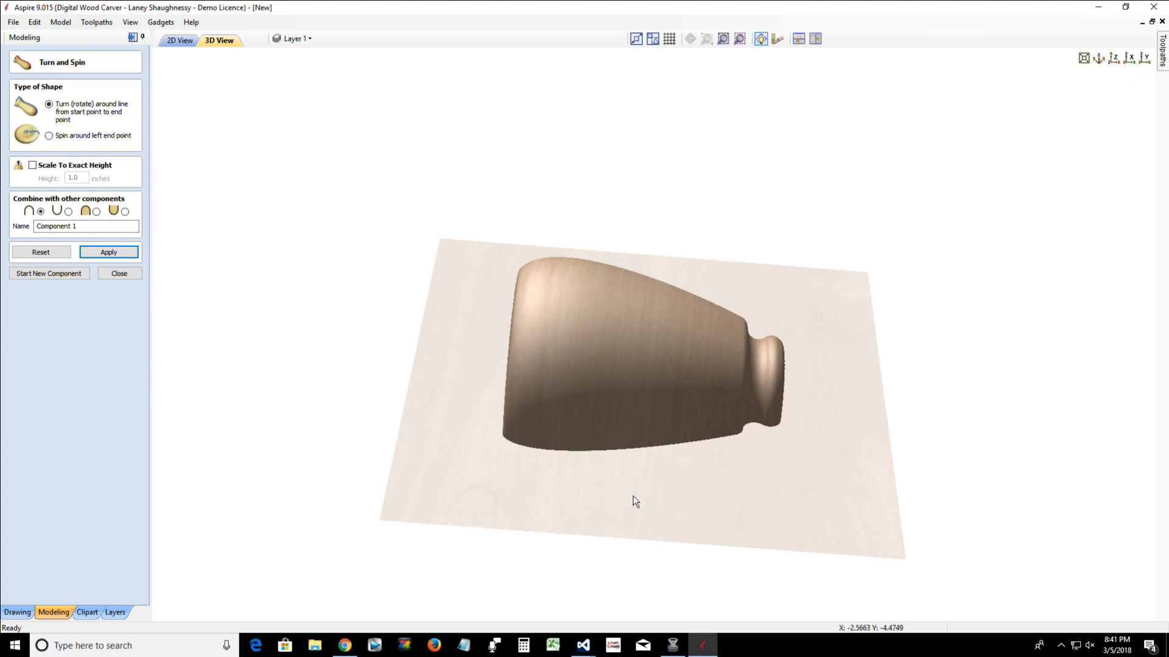
{"action": "left_click_drag", "start_coordinate": [733, 490], "coordinate": [524, 485]}
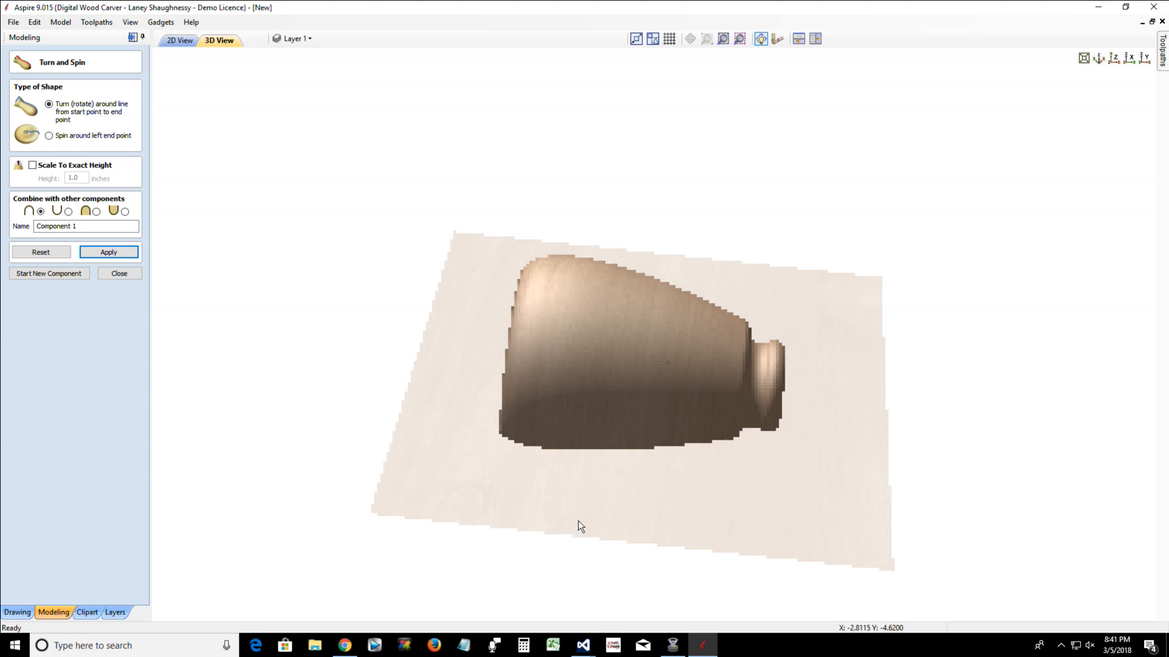
{"action": "scroll", "coordinate": [587, 516], "scroll_direction": "down", "scroll_amount": 2}
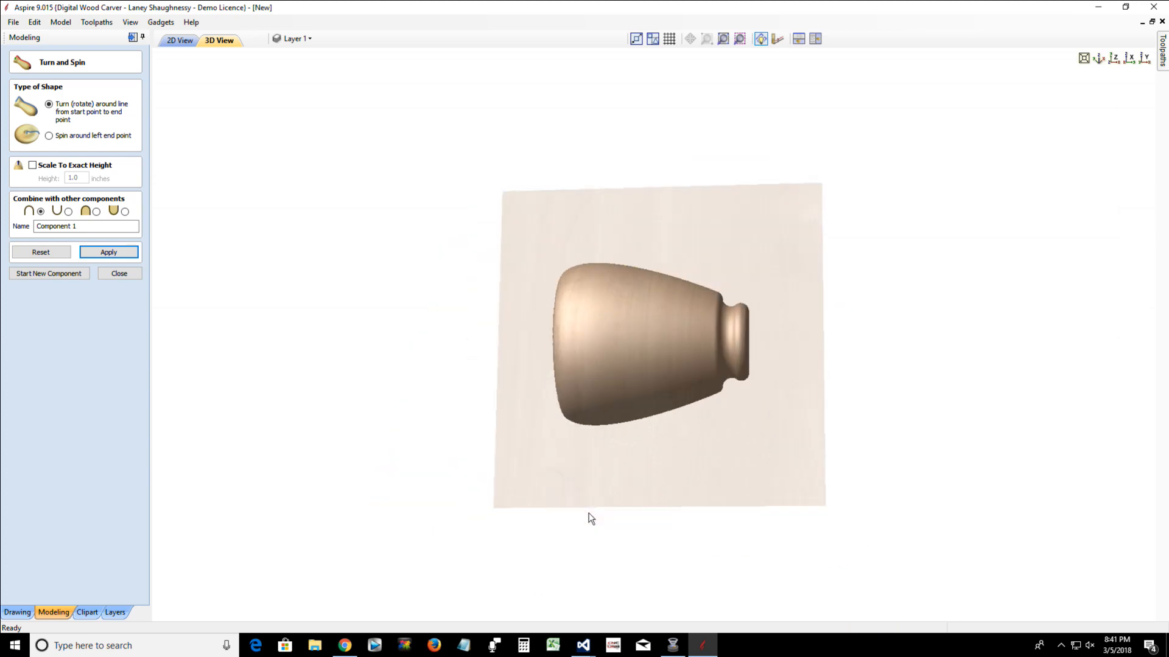
{"action": "left_click", "coordinate": [1115, 61]}
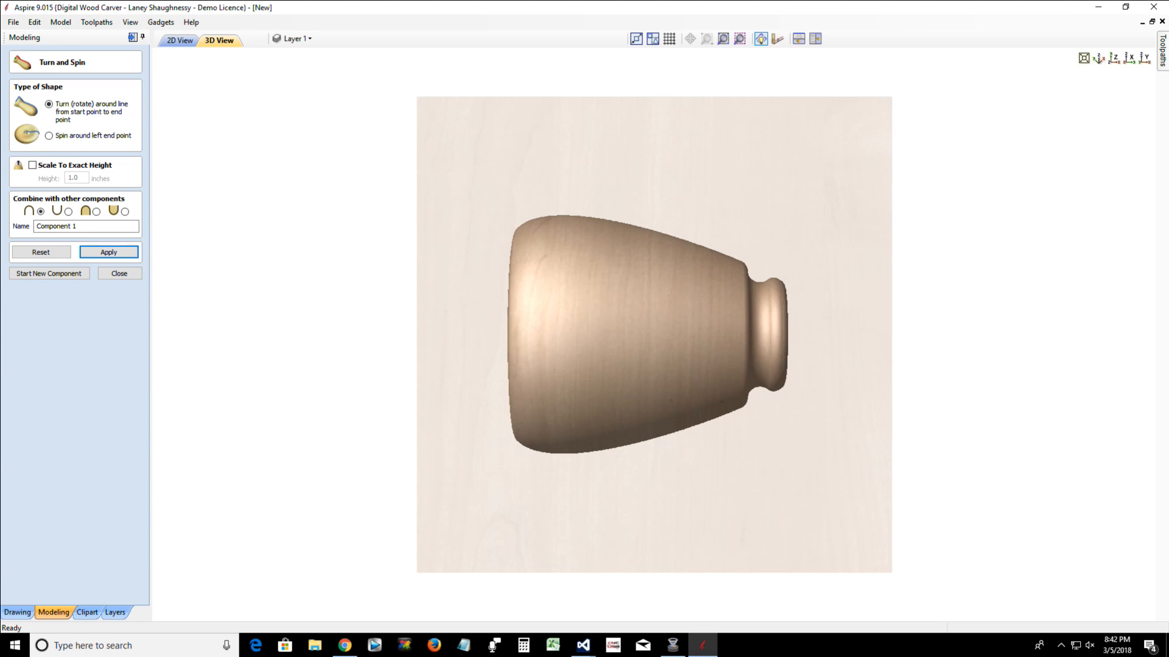
{"action": "key", "text": "alt+Tab"}
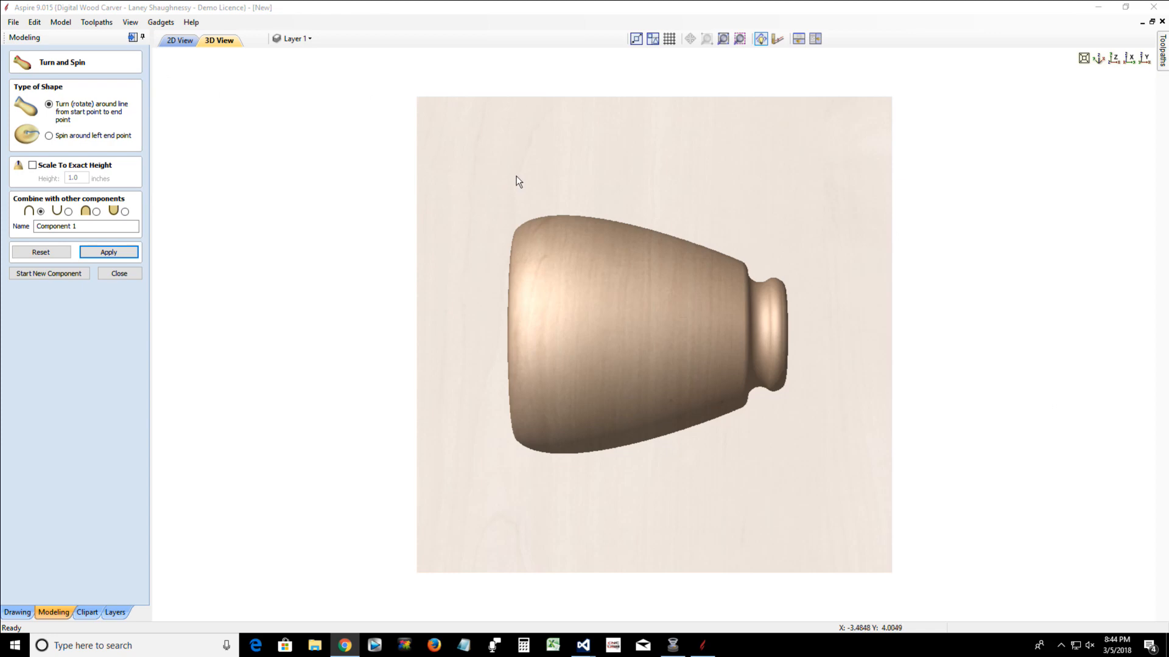
{"action": "left_click_drag", "start_coordinate": [417, 163], "coordinate": [932, 575]}
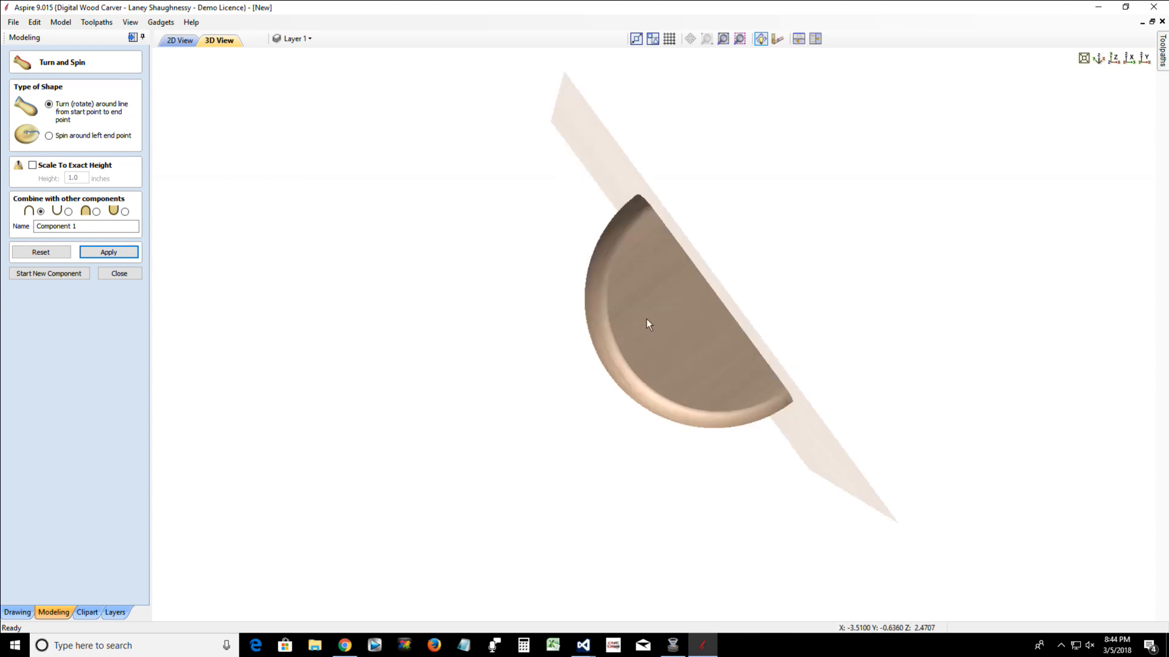
{"action": "left_click_drag", "start_coordinate": [798, 491], "coordinate": [547, 427]}
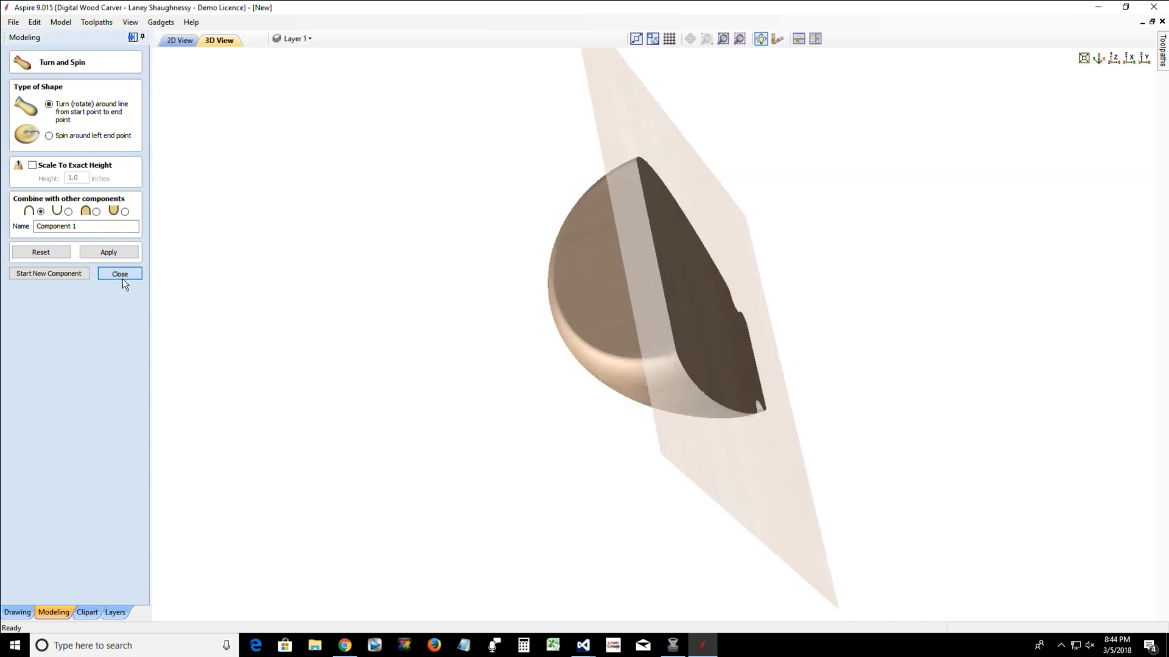
Finish Turn and Spin and delete the turned component in the 2D view, keeping only the profile vector
{"action": "left_click", "coordinate": [122, 277]}
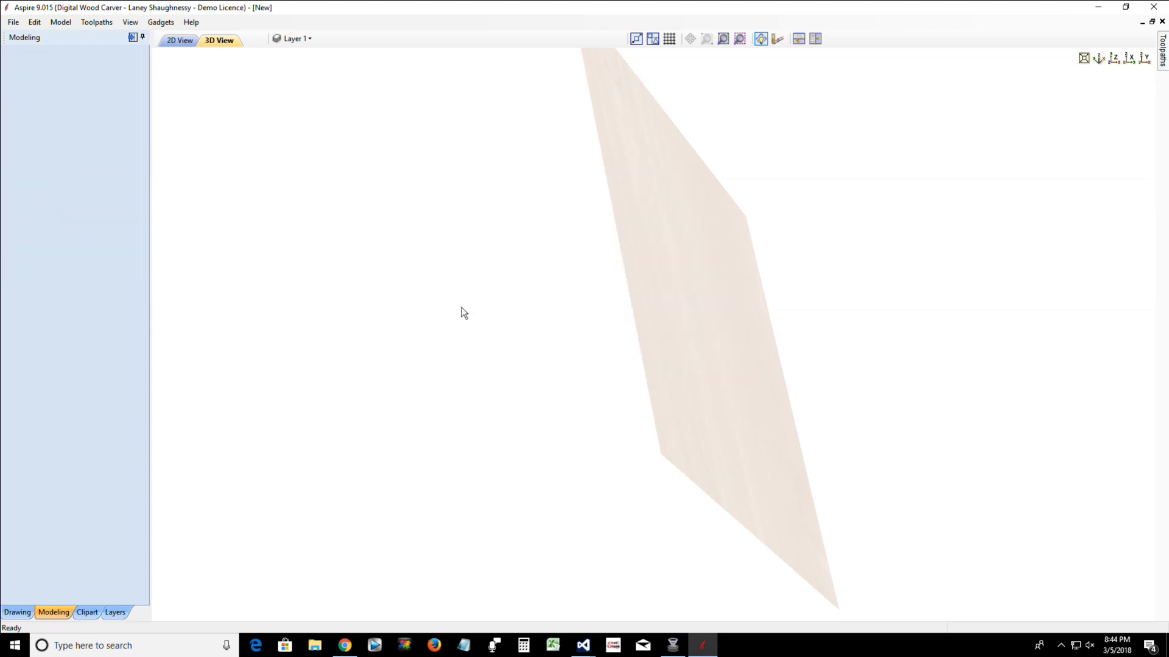
{"action": "left_click", "coordinate": [175, 41]}
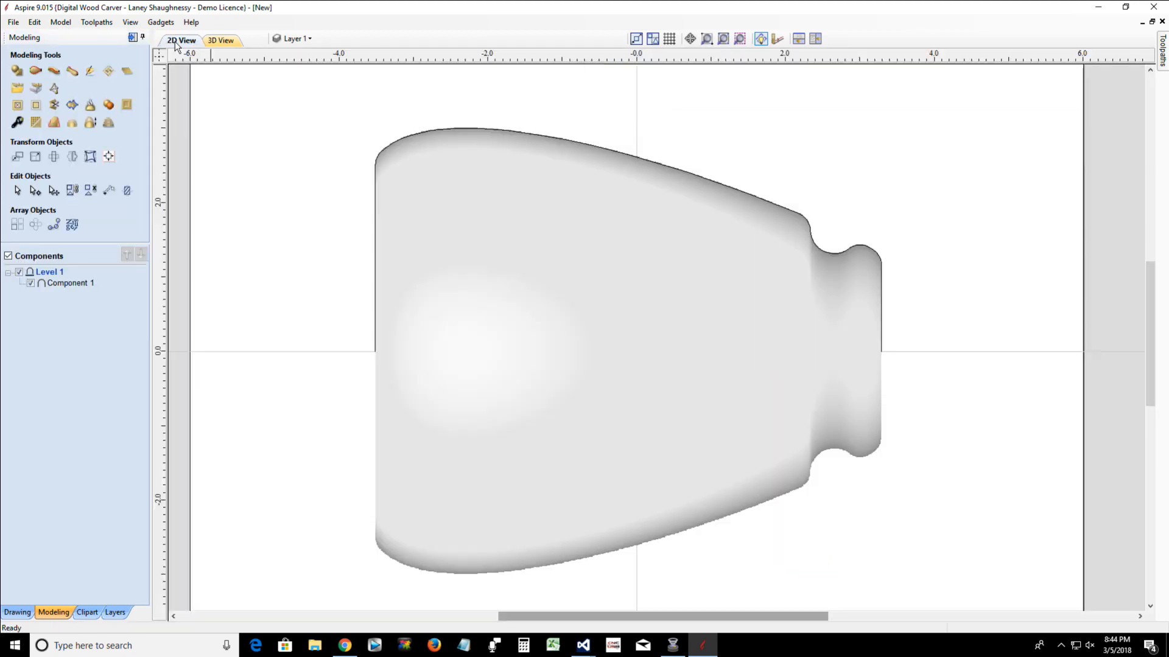
{"action": "left_click", "coordinate": [655, 352]}
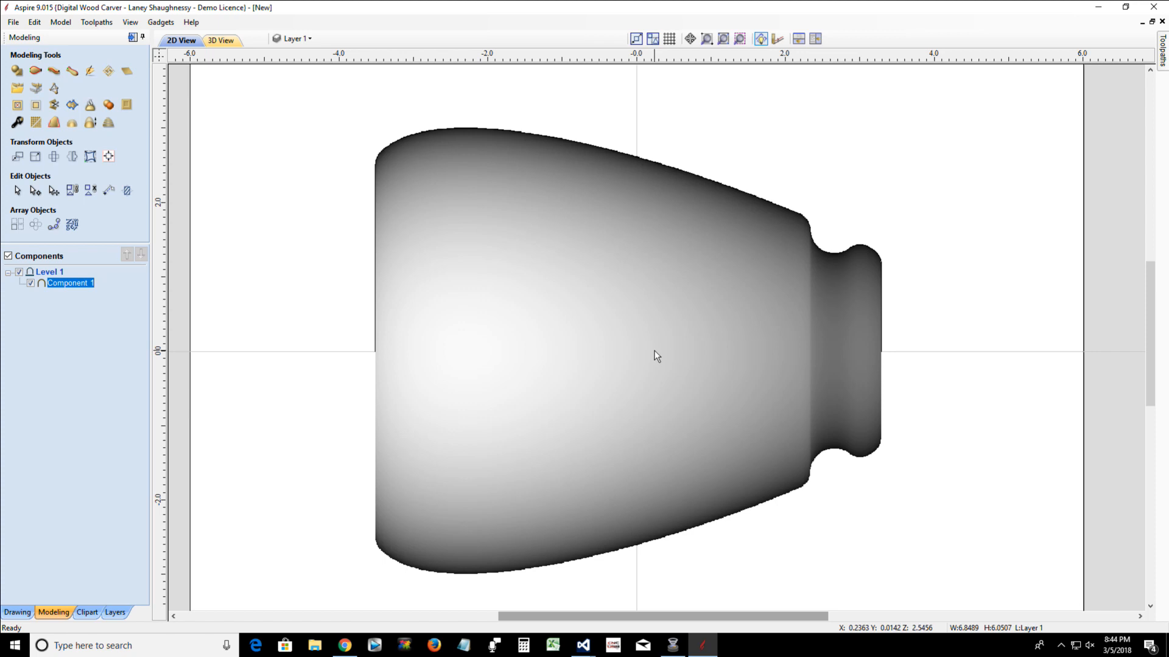
{"action": "key", "text": "Delete"}
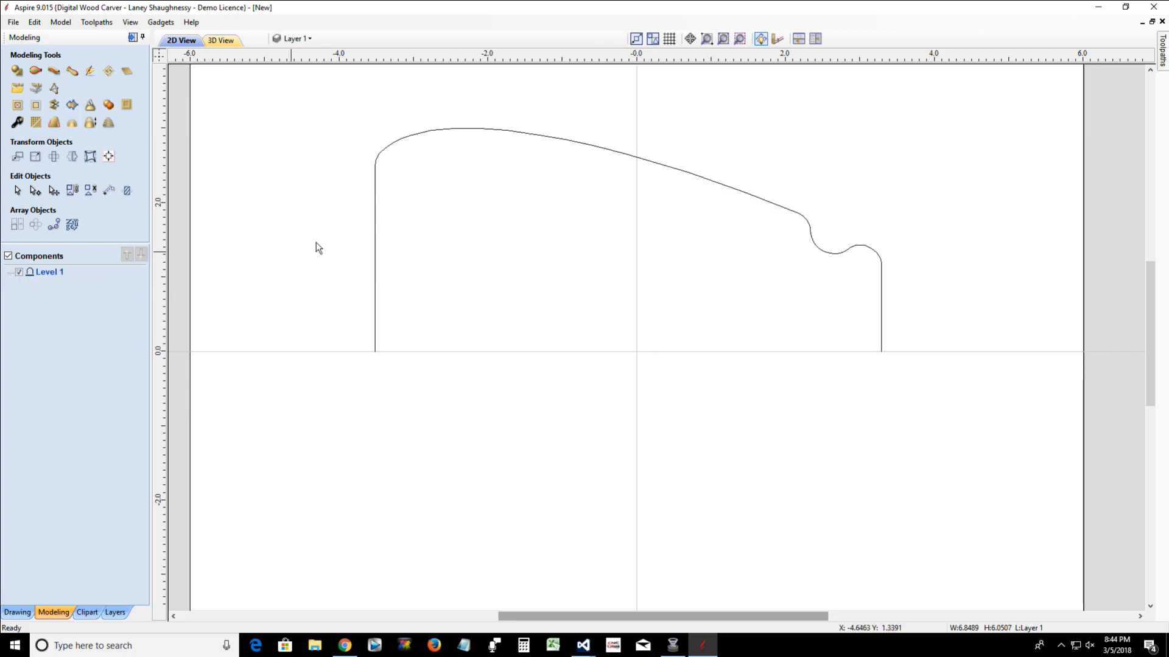
Select the bottle profile vector in the 2D view and delete it
{"action": "scroll", "coordinate": [324, 147], "scroll_direction": "down", "scroll_amount": 2}
{"action": "left_click_drag", "start_coordinate": [290, 104], "coordinate": [801, 487]}
{"action": "key", "text": "Delete"}
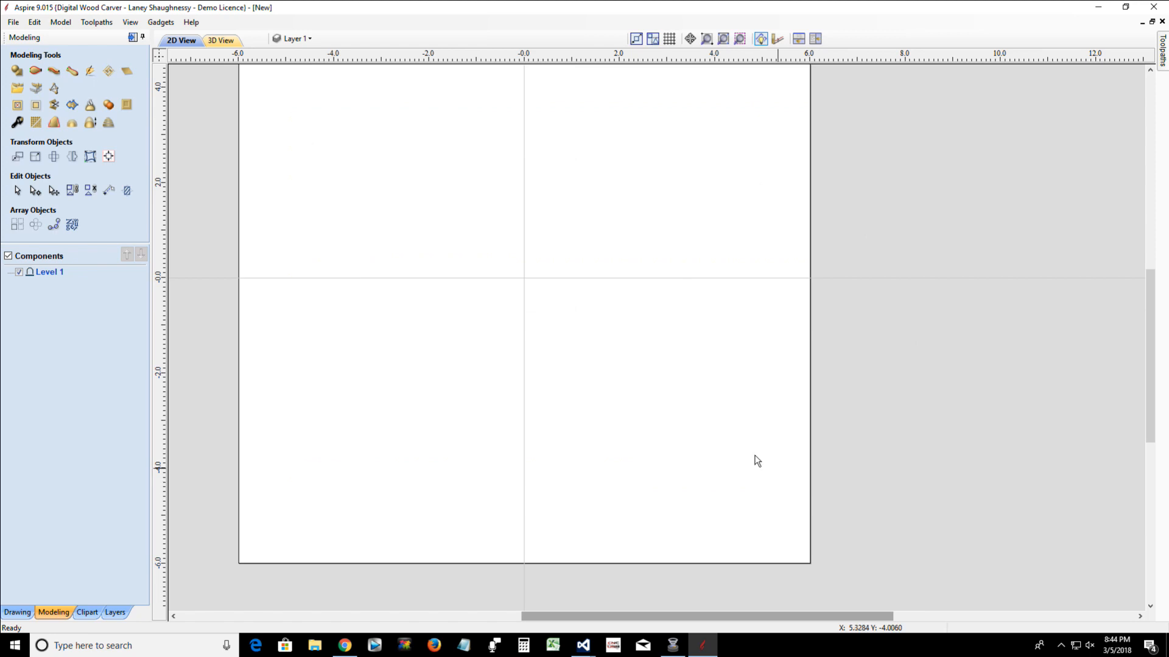
Start a new job and set its width to 30 inches
{"action": "left_click", "coordinate": [12, 24]}
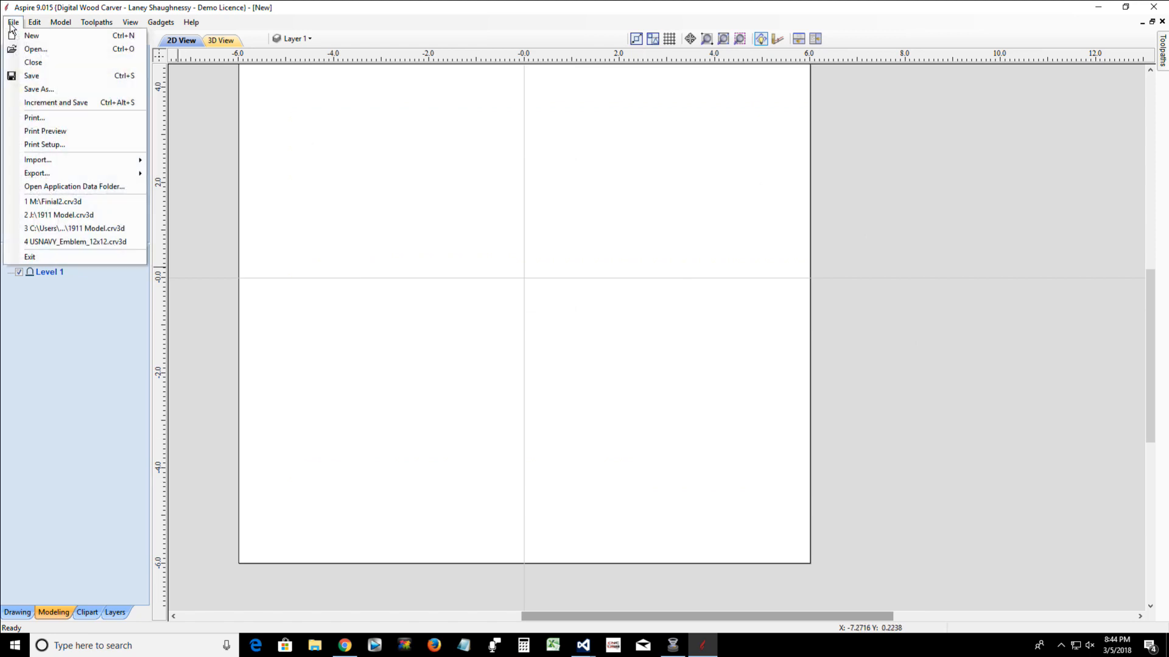
{"action": "left_click", "coordinate": [27, 36]}
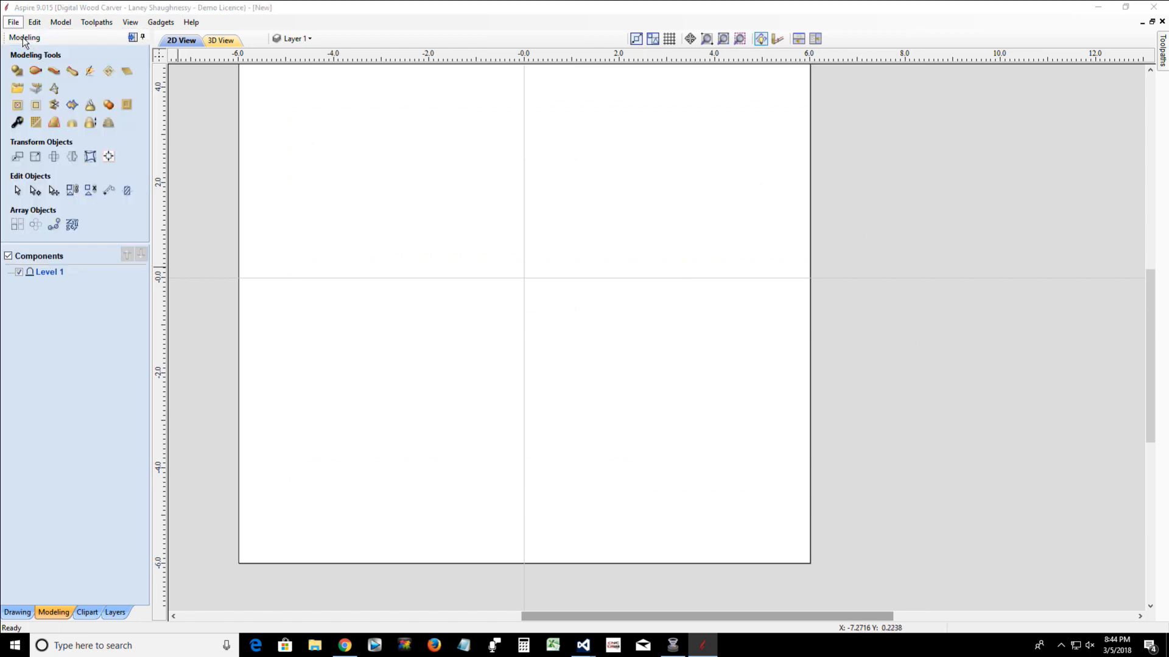
{"action": "left_click", "coordinate": [584, 355]}
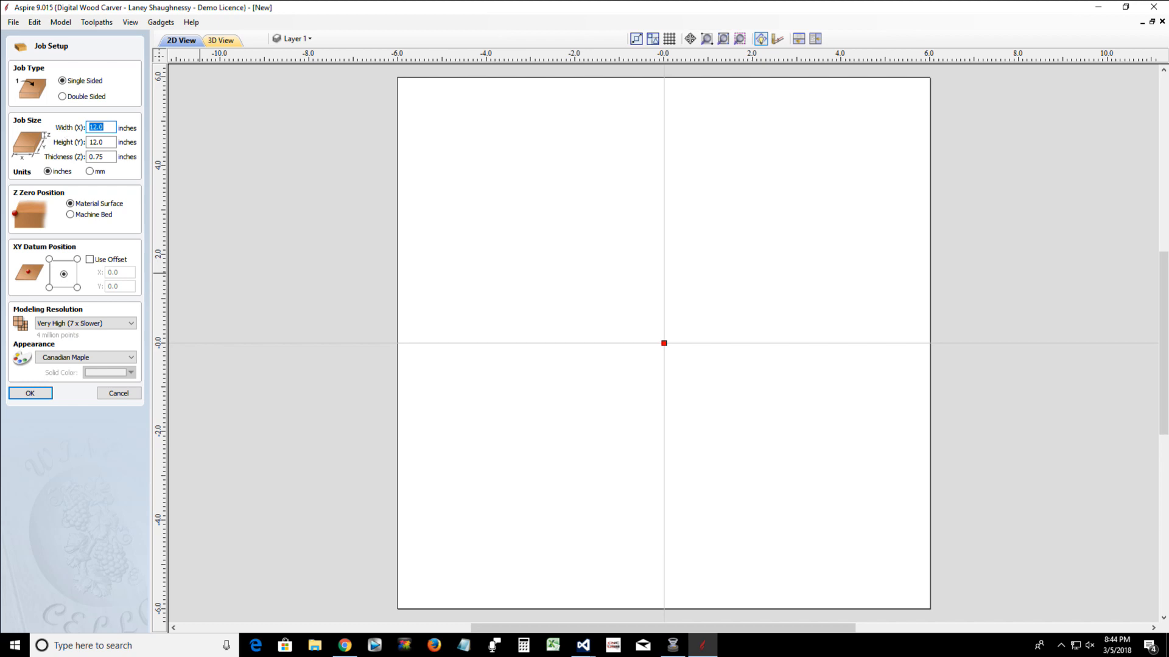
{"action": "type", "text": "30"}
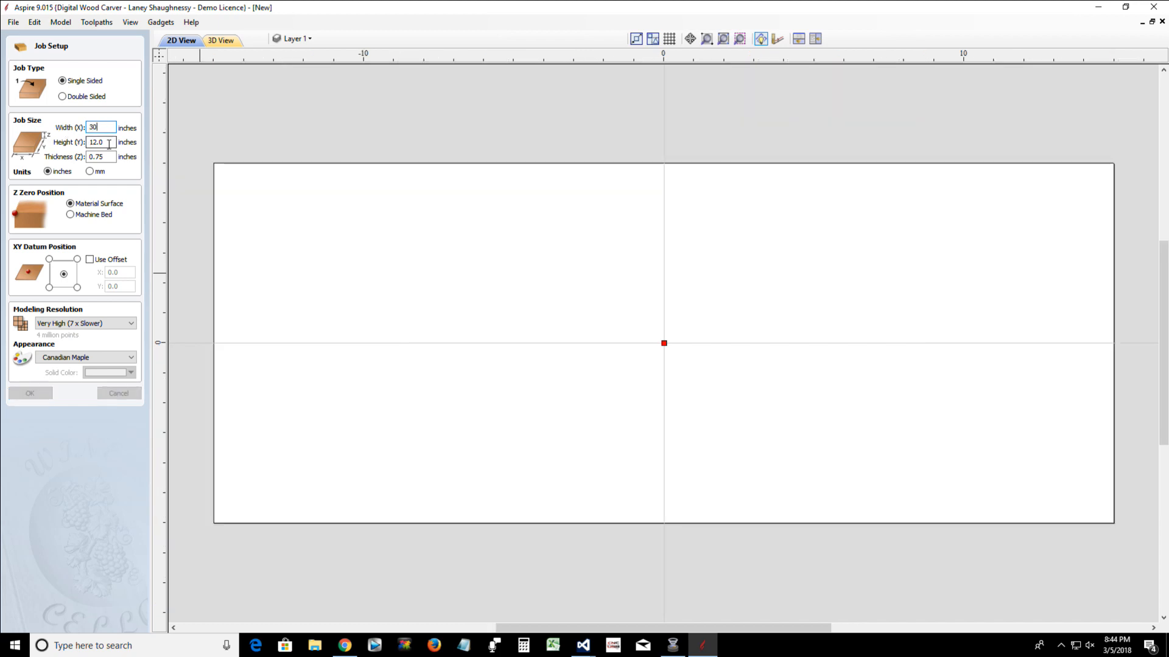
Set the job height to the evaluated expression 3*pi and the thickness to 1.5 inches
{"action": "left_click_drag", "start_coordinate": [109, 144], "coordinate": [83, 149]}
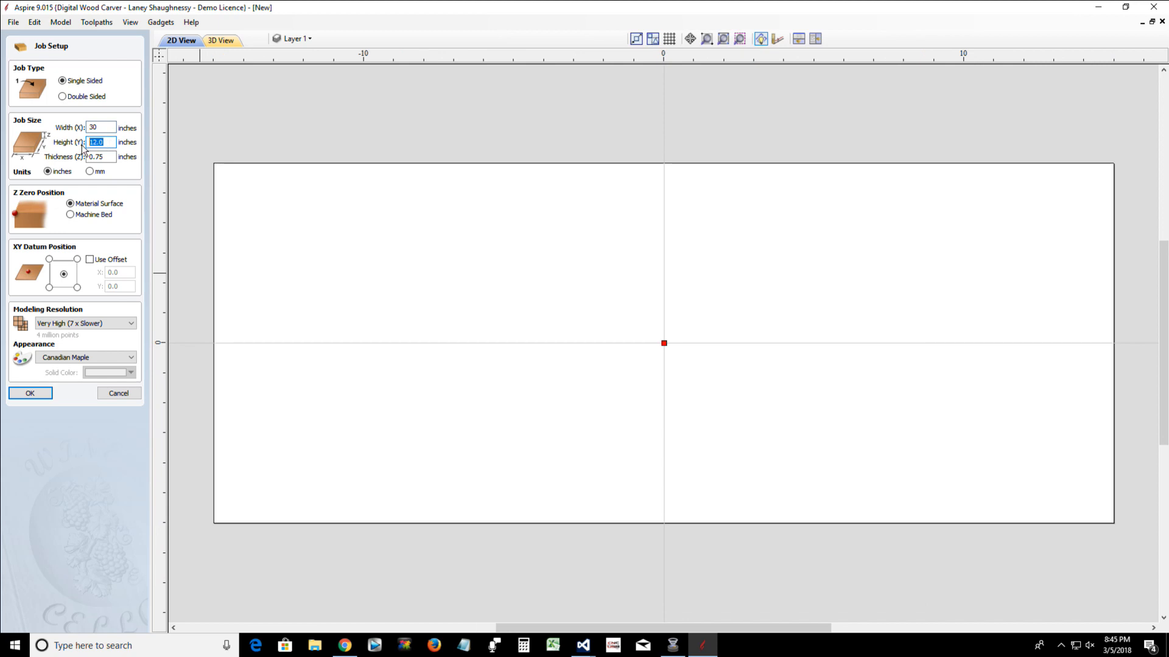
{"action": "type", "text": "3"}
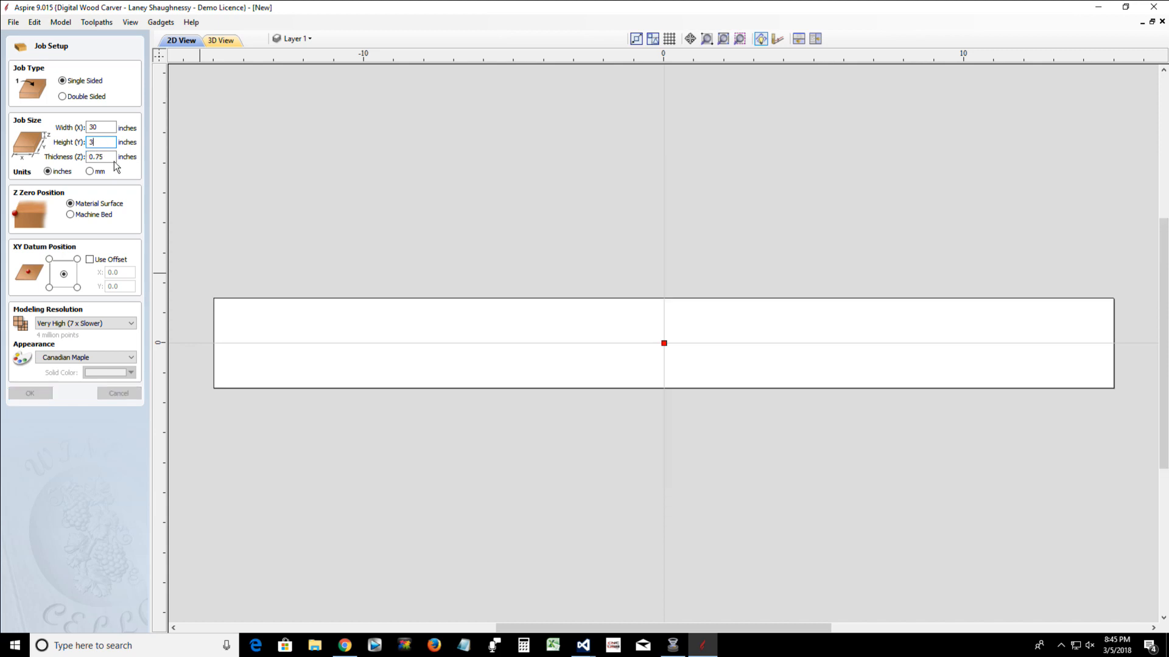
{"action": "type", "text": "\"p"}
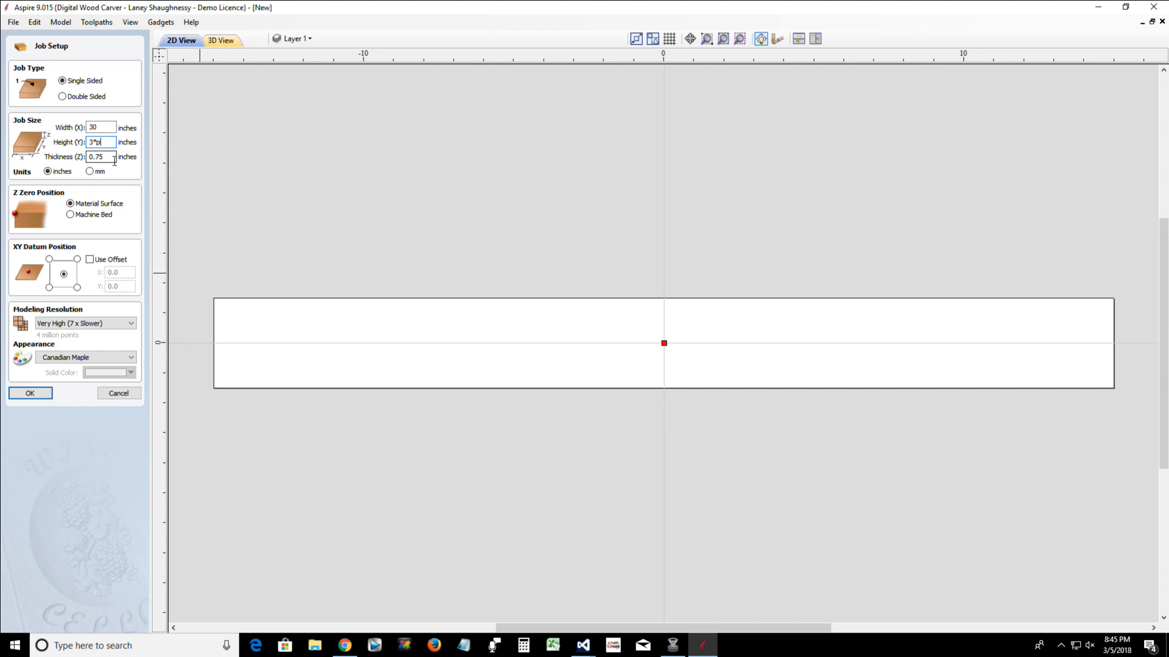
{"action": "type", "text": "i"}
{"action": "key", "text": "equal"}
{"action": "key", "text": "Return"}
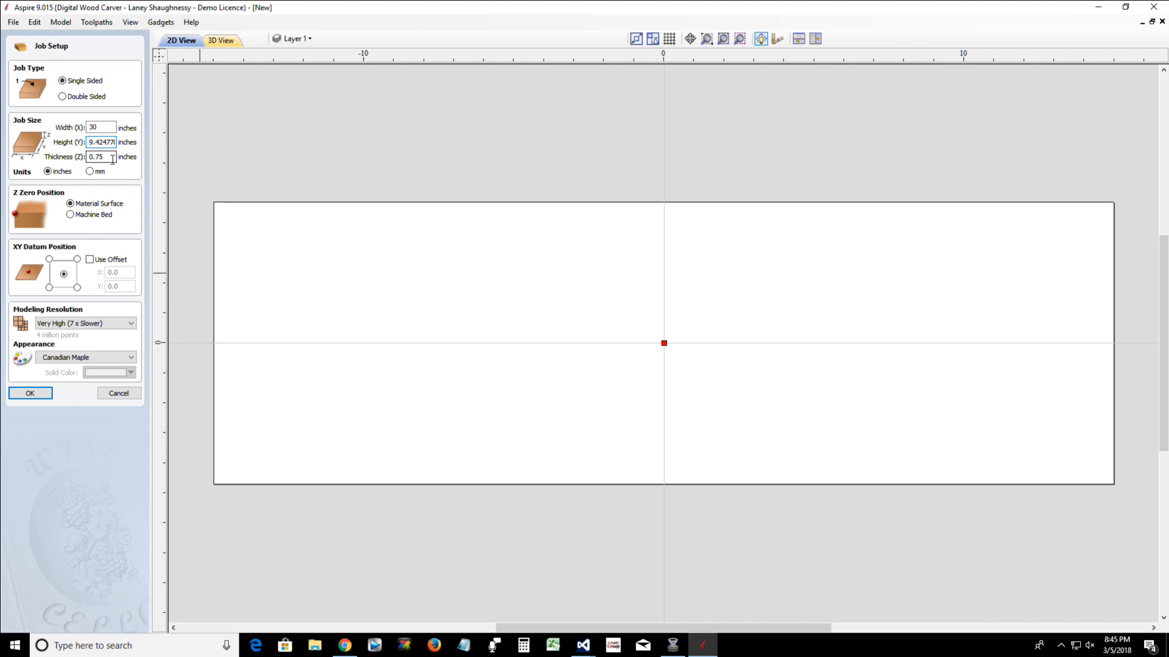
{"action": "double_click", "coordinate": [112, 159]}
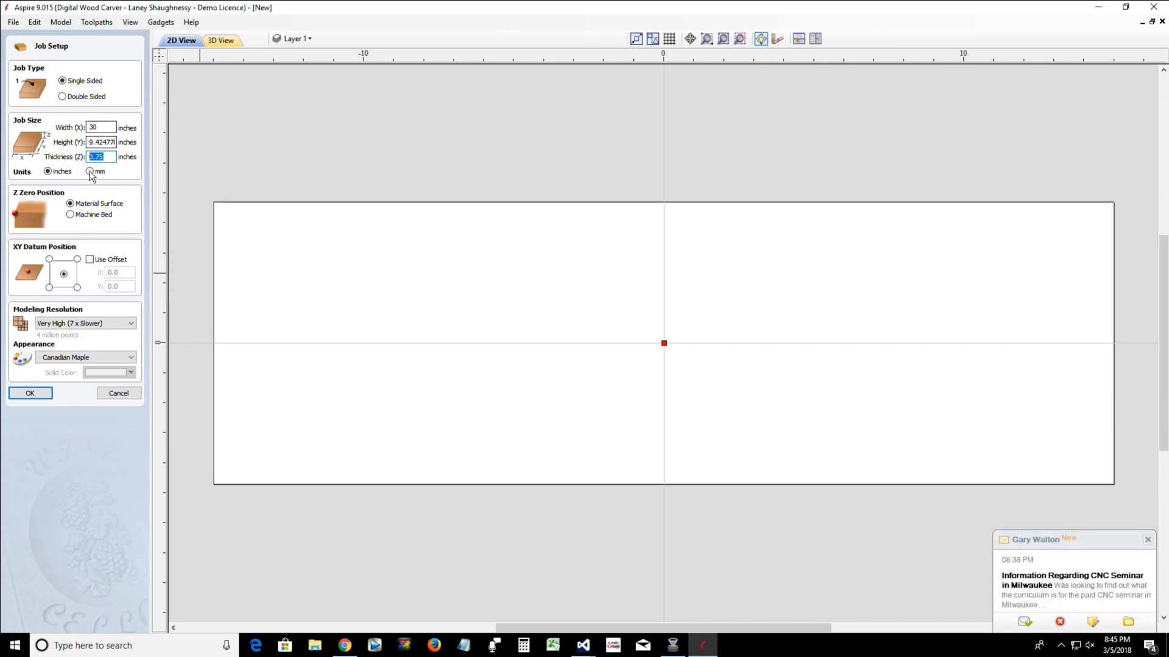
{"action": "type", "text": "."}
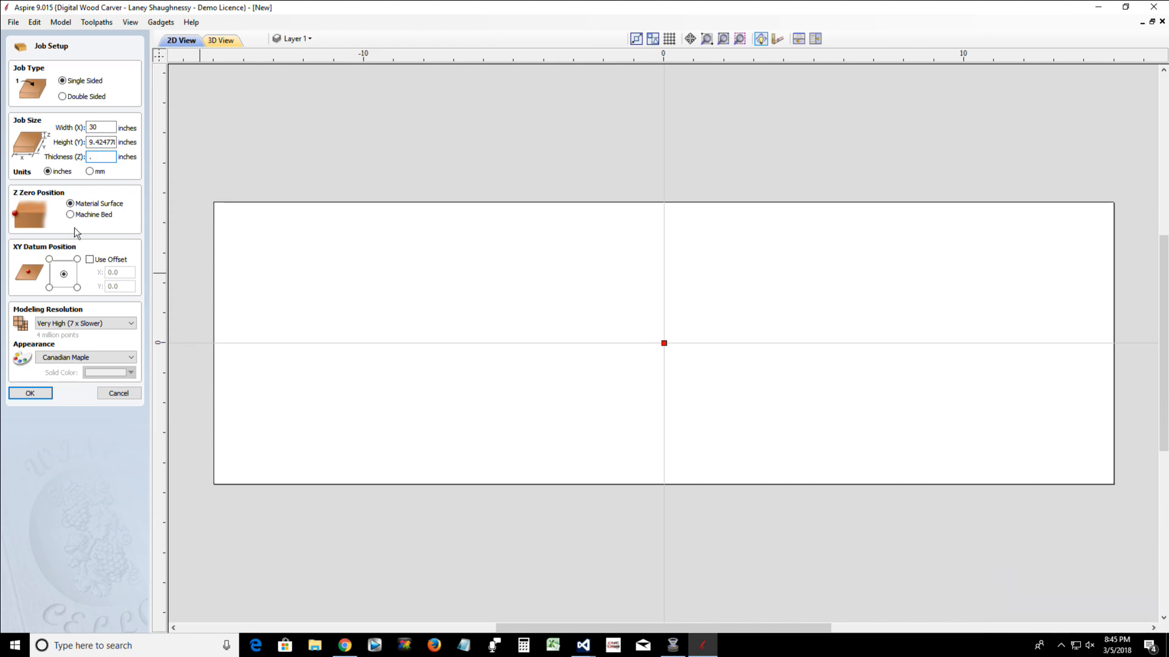
{"action": "type", "text": "1.5"}
{"action": "left_click", "coordinate": [173, 23]}
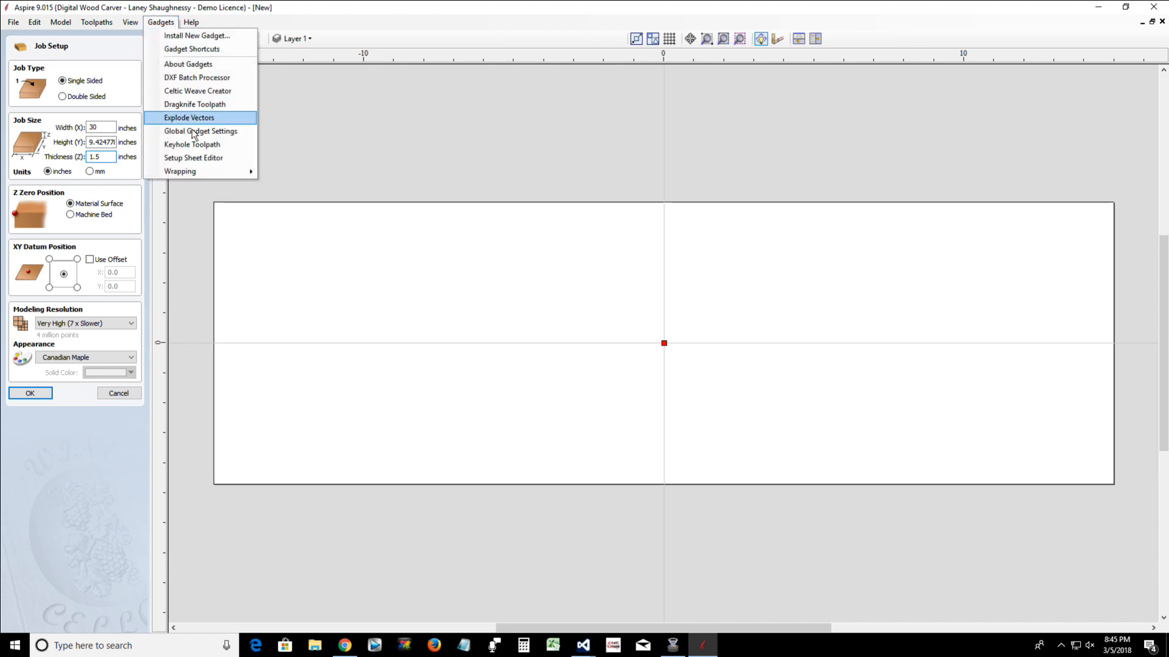
{"action": "mouse_move", "coordinate": [201, 173]}
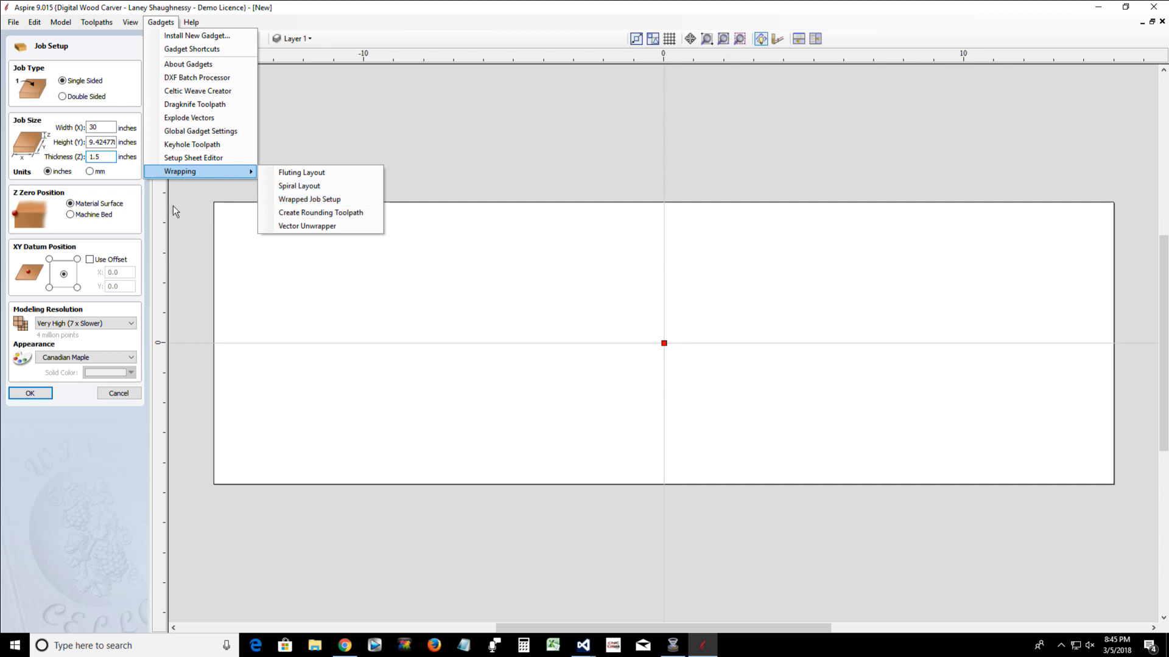
{"action": "left_click", "coordinate": [101, 127]}
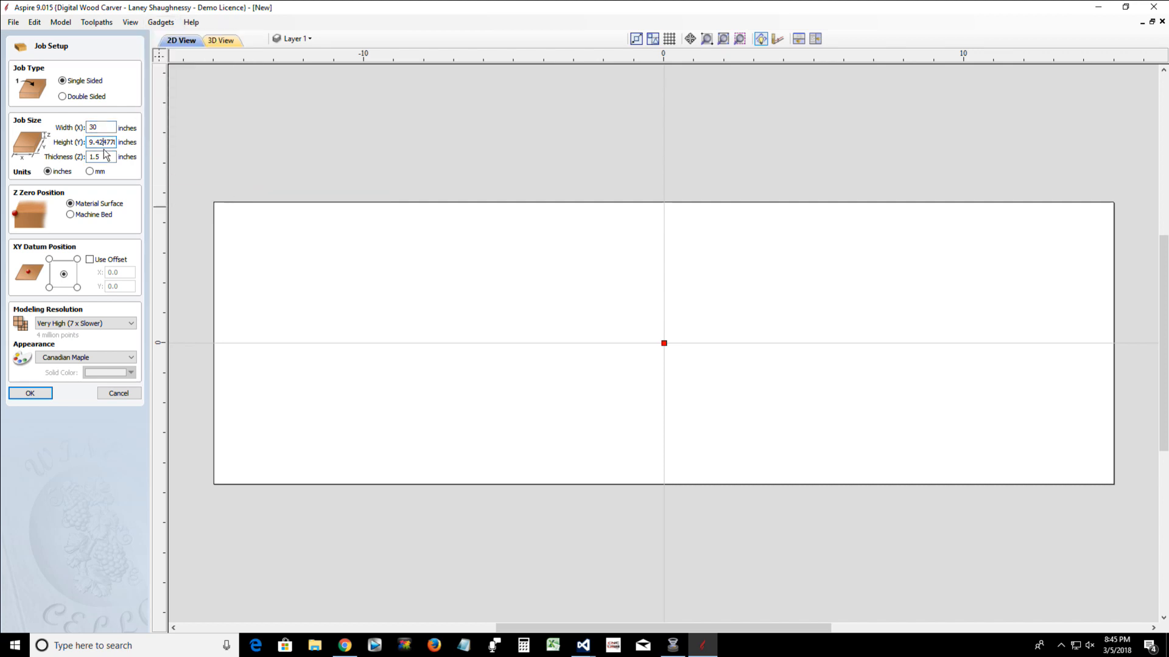
{"action": "left_click", "coordinate": [103, 156]}
Set Z zero to the machine bed and the XY datum to the lower-left corner, and create the job
{"action": "left_click", "coordinate": [70, 214]}
{"action": "left_click", "coordinate": [50, 288]}
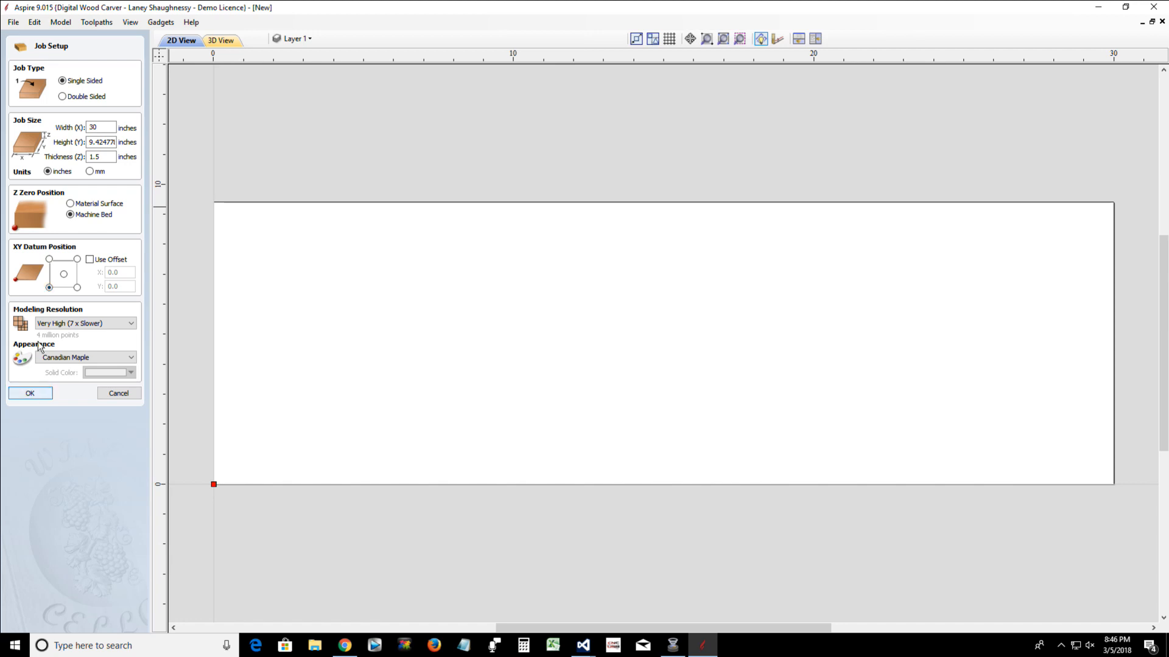
{"action": "left_click", "coordinate": [36, 395]}
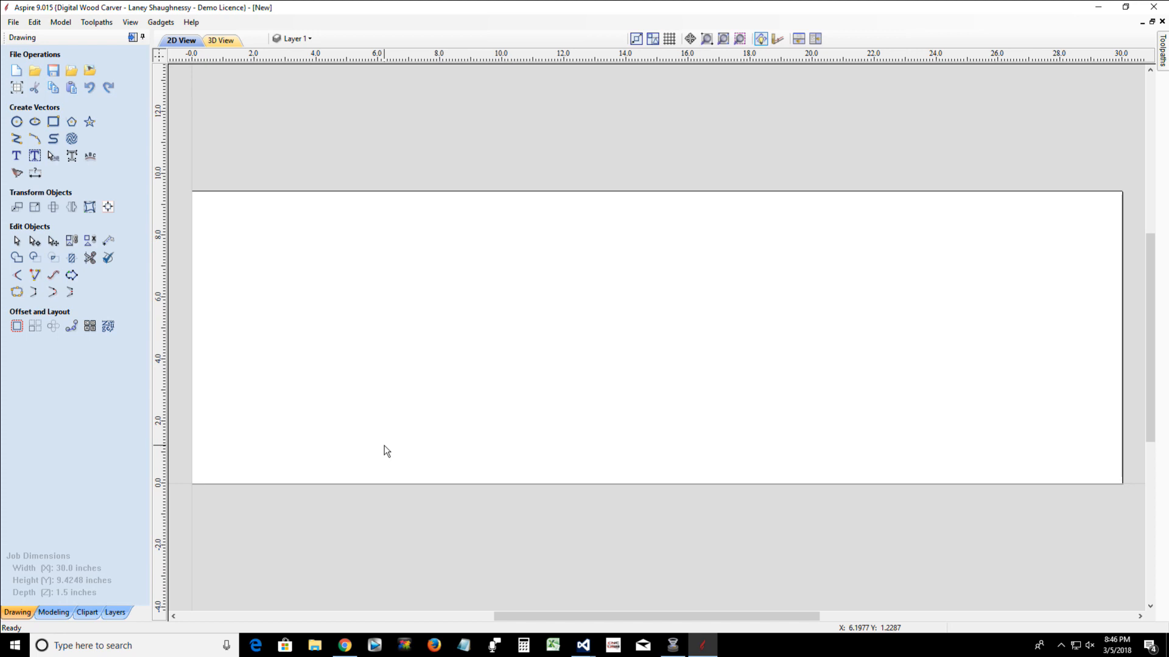
Review the Wrapping gadgets, the job setup values and the Two Rail Sweep options
{"action": "left_click", "coordinate": [161, 22]}
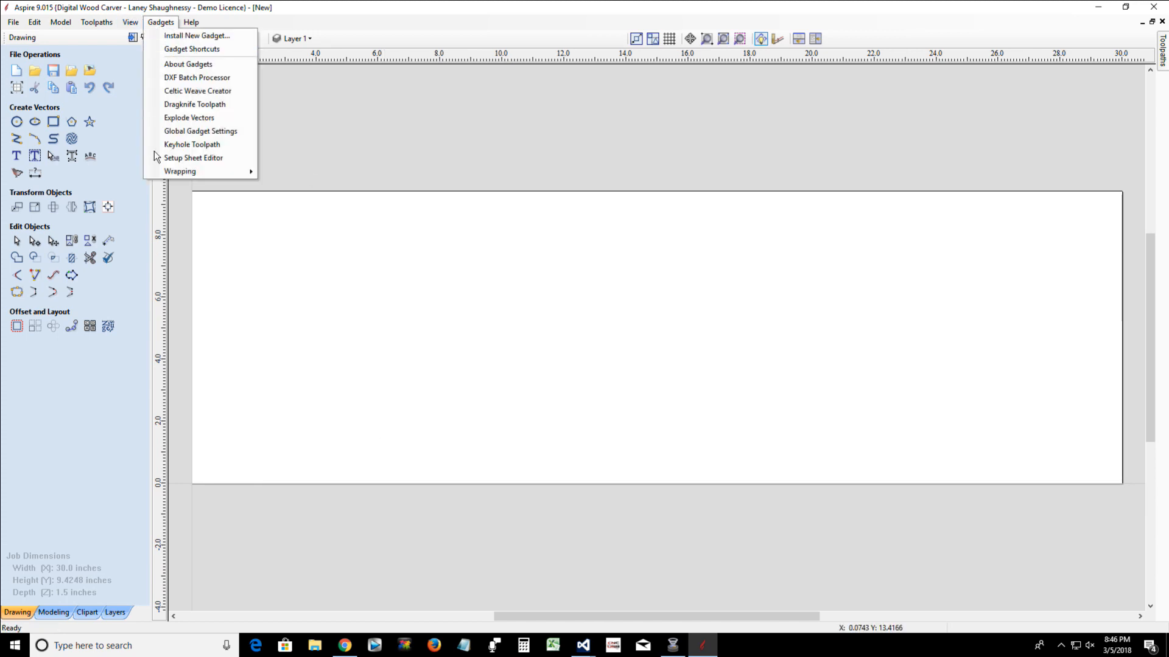
{"action": "mouse_move", "coordinate": [182, 171]}
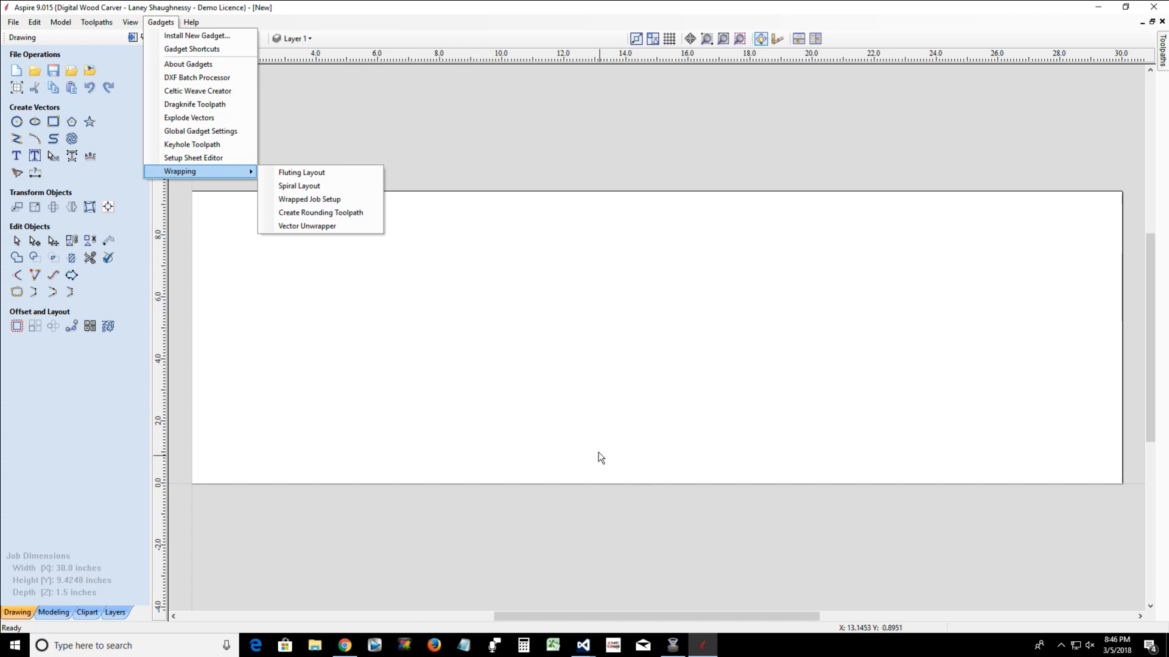
{"action": "left_click", "coordinate": [600, 458]}
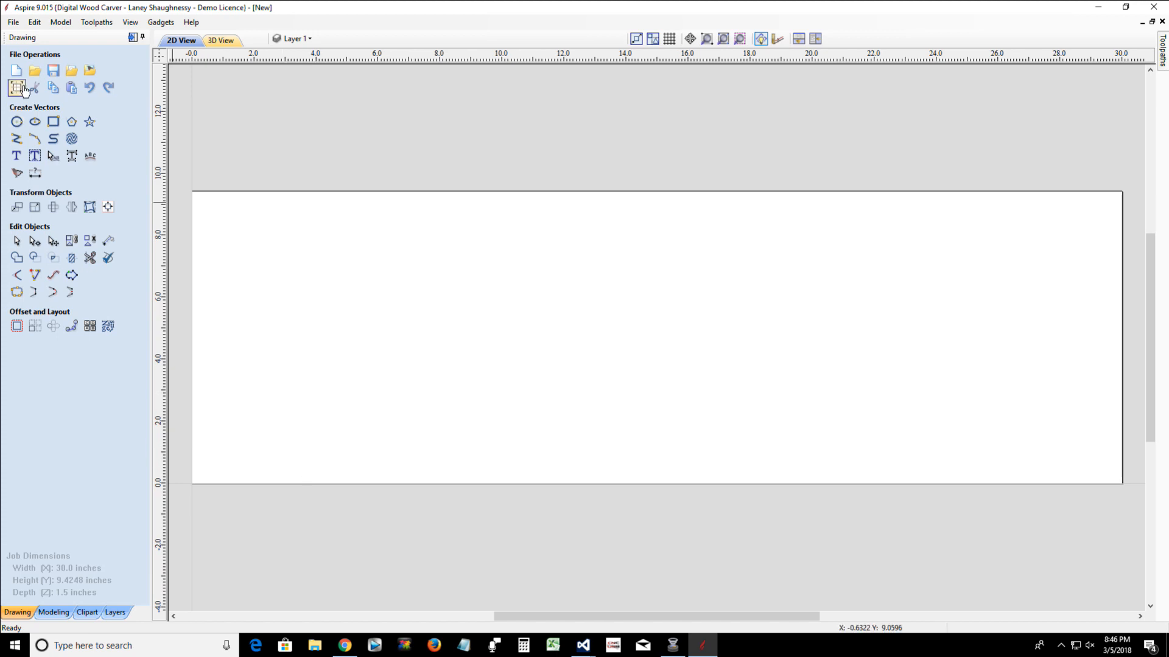
{"action": "left_click", "coordinate": [23, 90]}
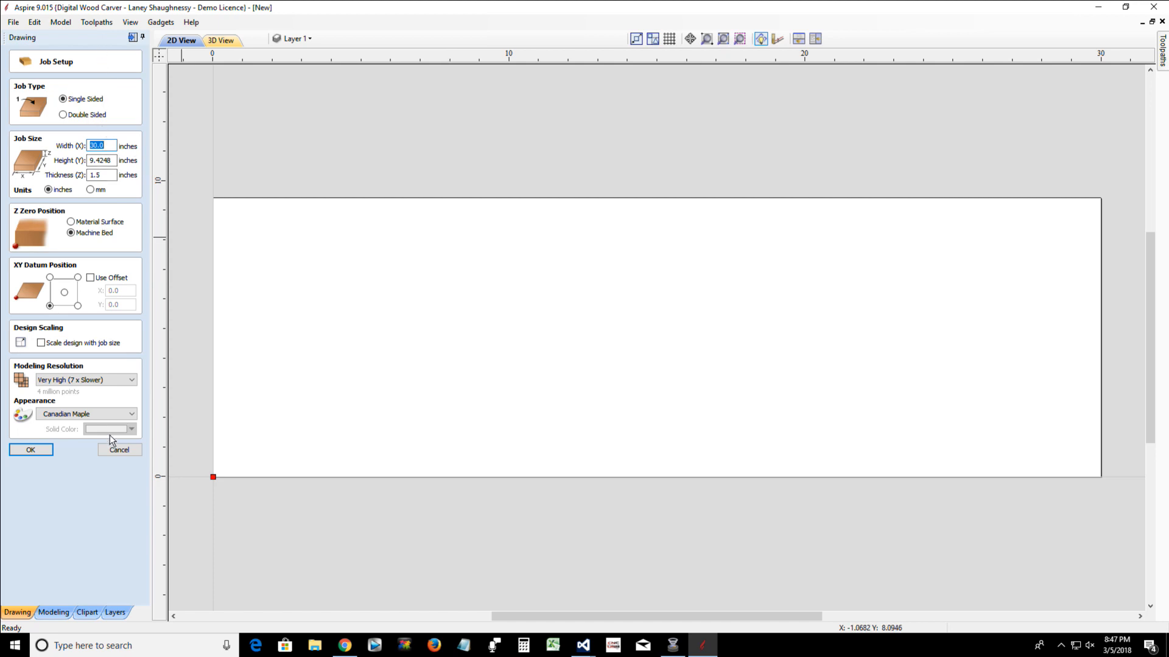
{"action": "left_click", "coordinate": [112, 452]}
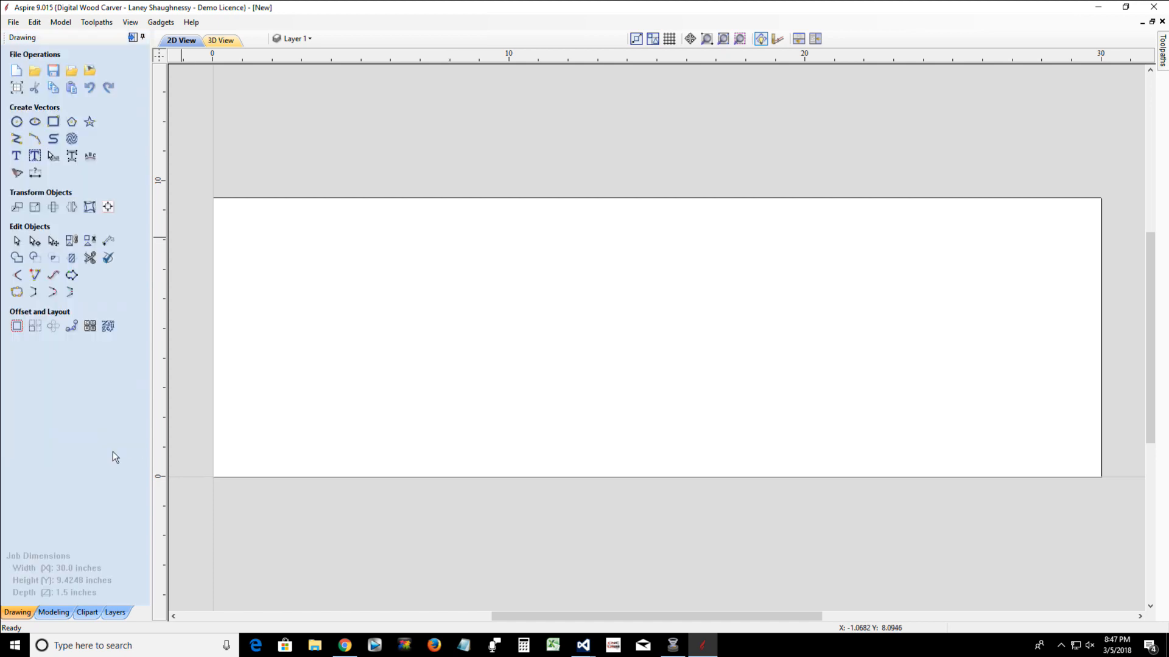
{"action": "left_click", "coordinate": [52, 612]}
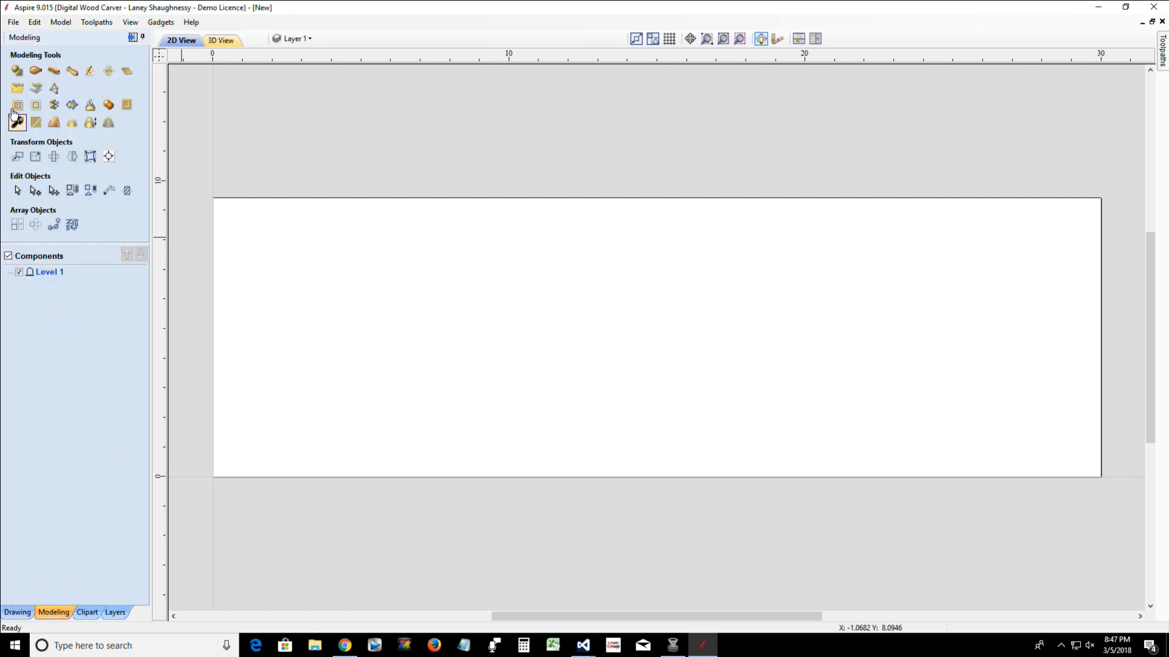
{"action": "left_click", "coordinate": [36, 71]}
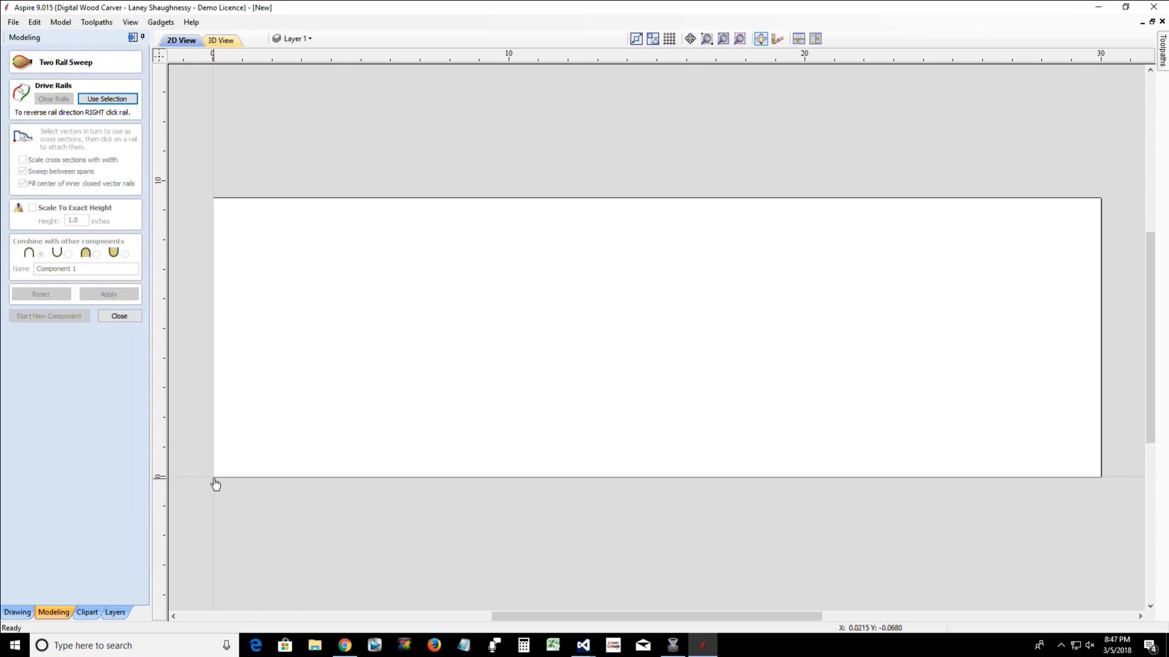
{"action": "left_click", "coordinate": [108, 322]}
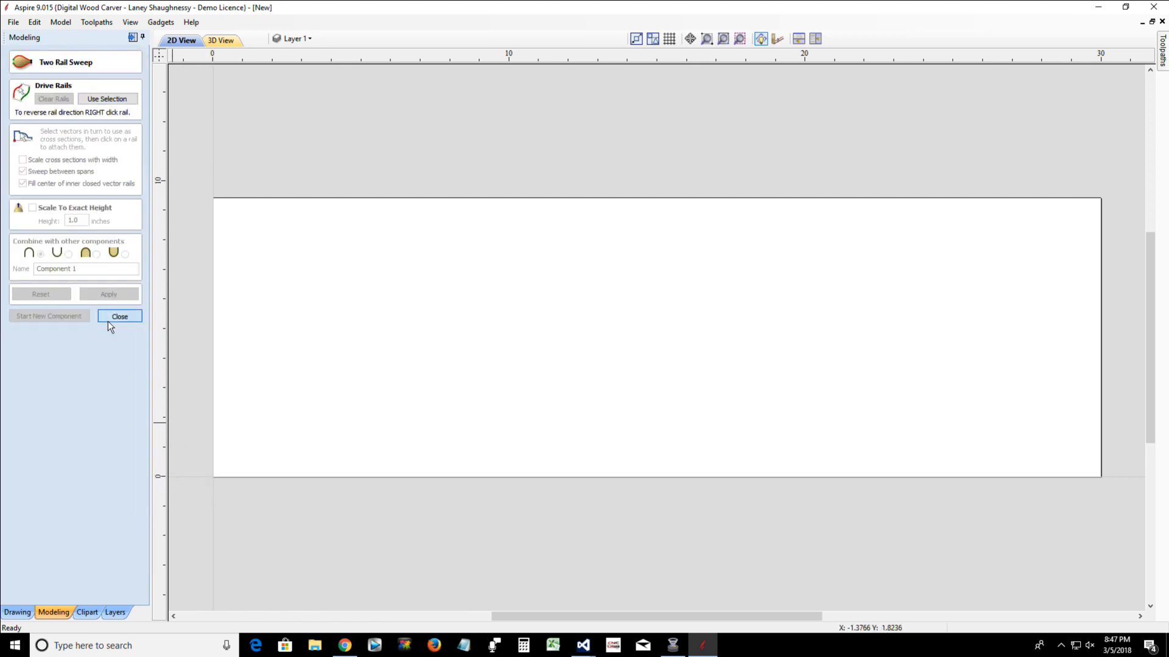
Draw a vertical polyline along the job's left edge from X 0, Y 9.4248 to X 0, Y 0
{"action": "left_click", "coordinate": [17, 613]}
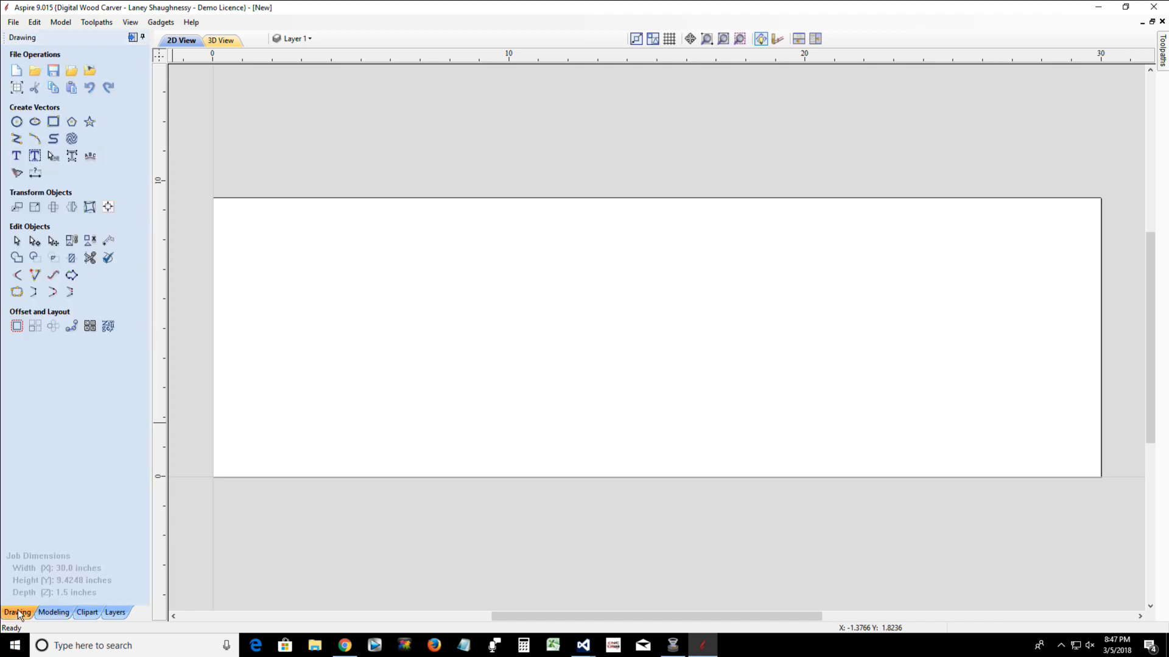
{"action": "left_click", "coordinate": [16, 141]}
{"action": "left_click", "coordinate": [212, 198]}
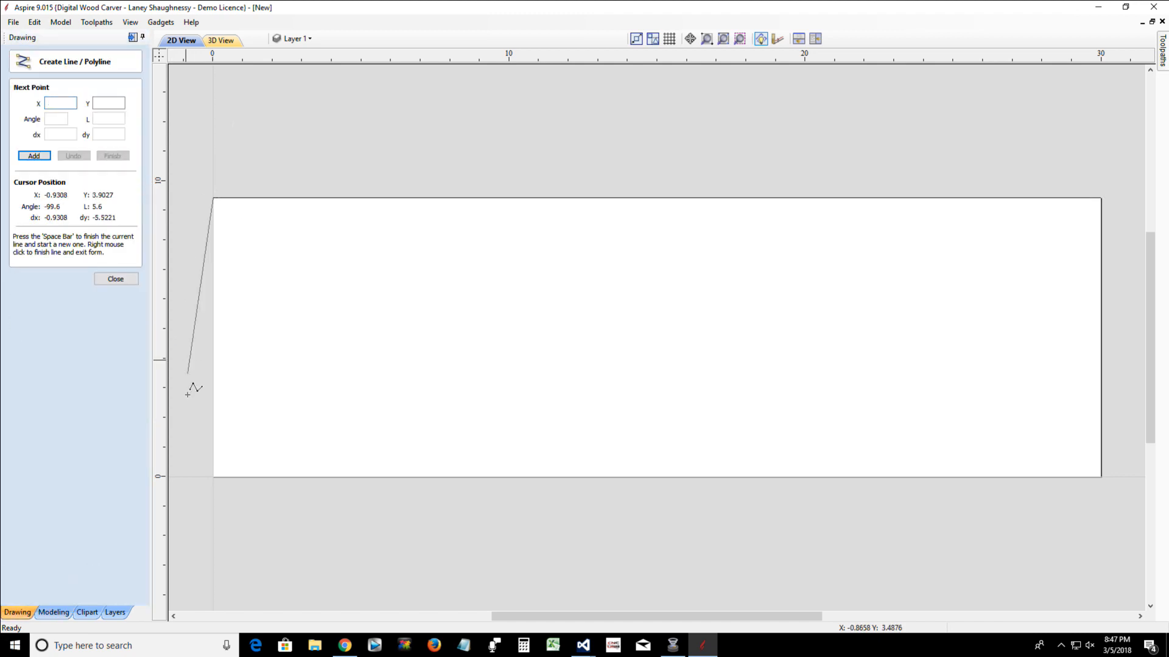
{"action": "left_click", "coordinate": [213, 476]}
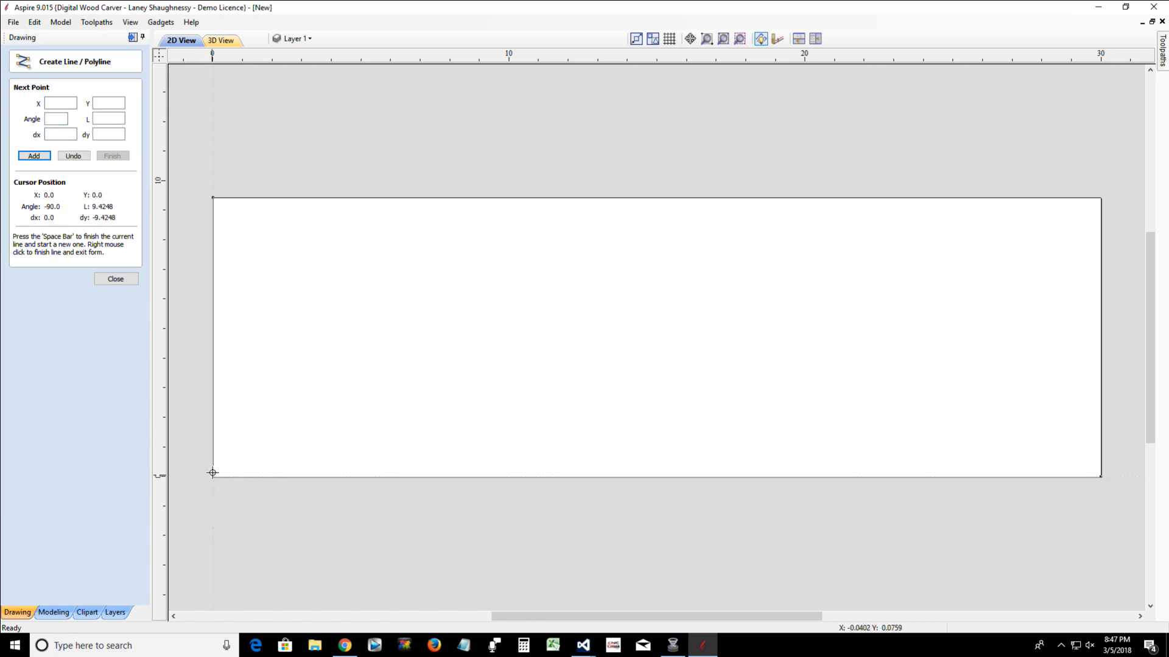
{"action": "key", "text": "space"}
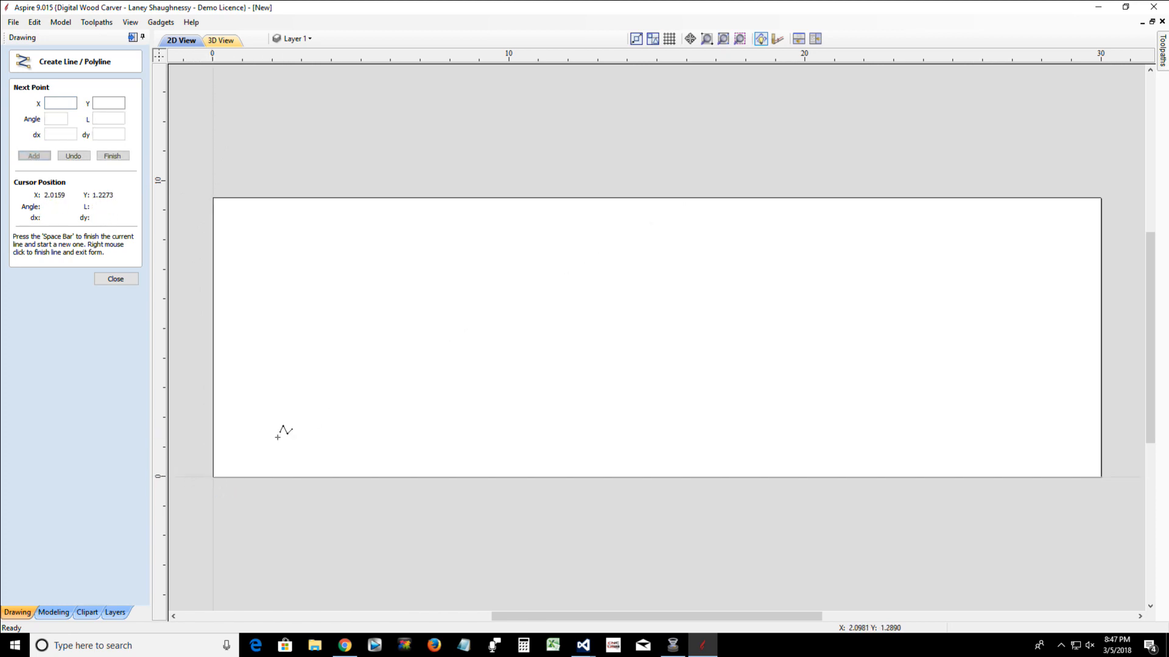
Draw a second vertical line along the job's right edge from X 30, Y 9.4248 to X 30, Y 0
{"action": "left_click", "coordinate": [1101, 202]}
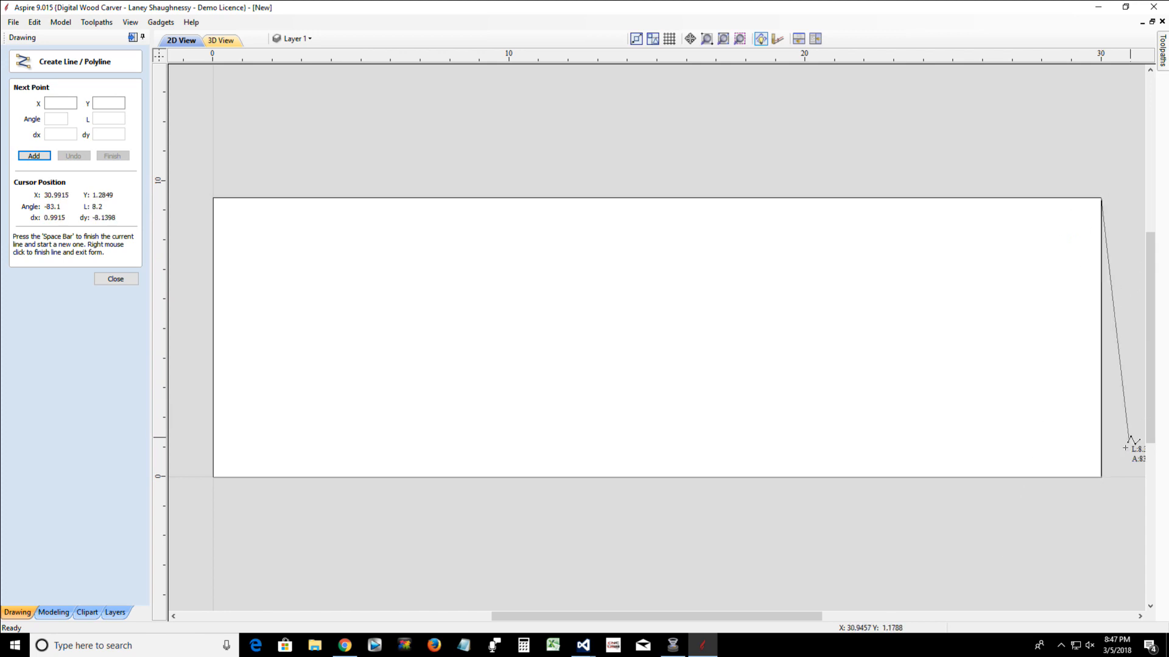
{"action": "left_click", "coordinate": [1101, 478]}
{"action": "key", "text": "space"}
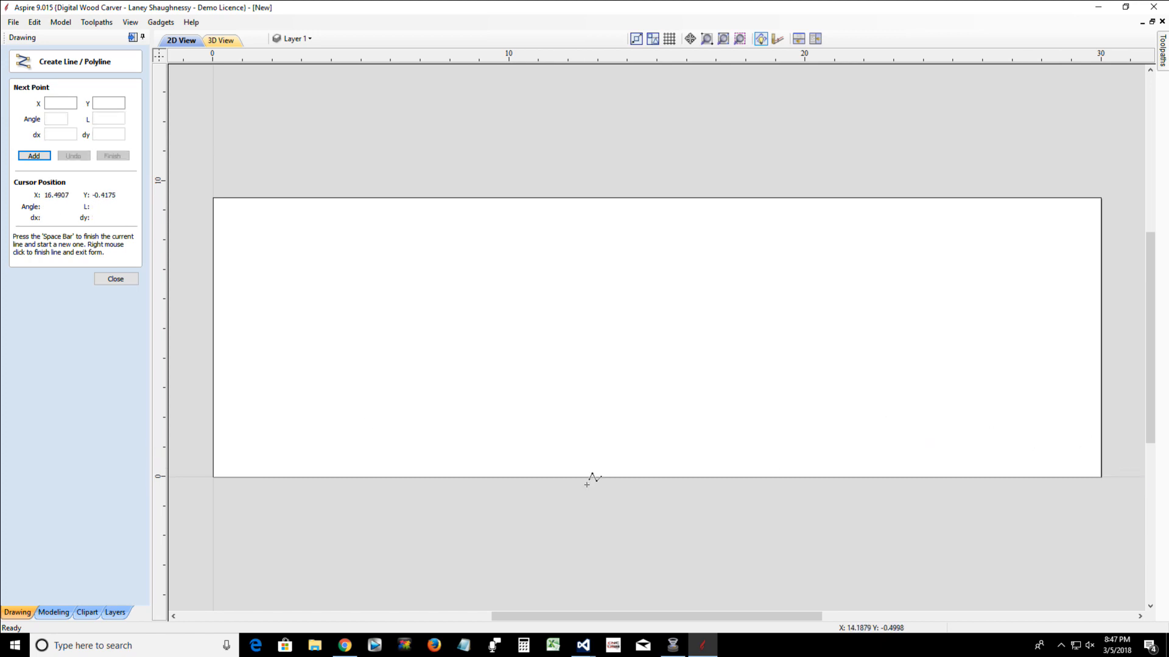
{"action": "left_click", "coordinate": [137, 285]}
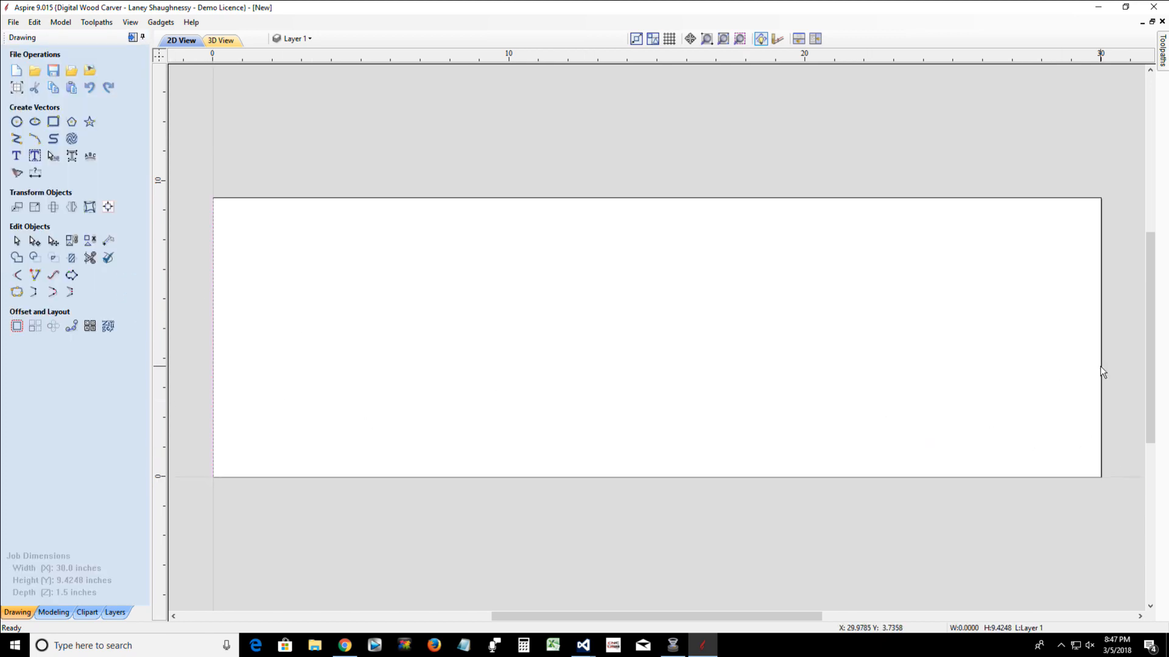
Import the vectors from 3.5_FederalTableLeg.dxf in the Federal Table Leg folder on the Desktop
{"action": "scroll", "coordinate": [1100, 366], "scroll_direction": "down", "scroll_amount": 2}
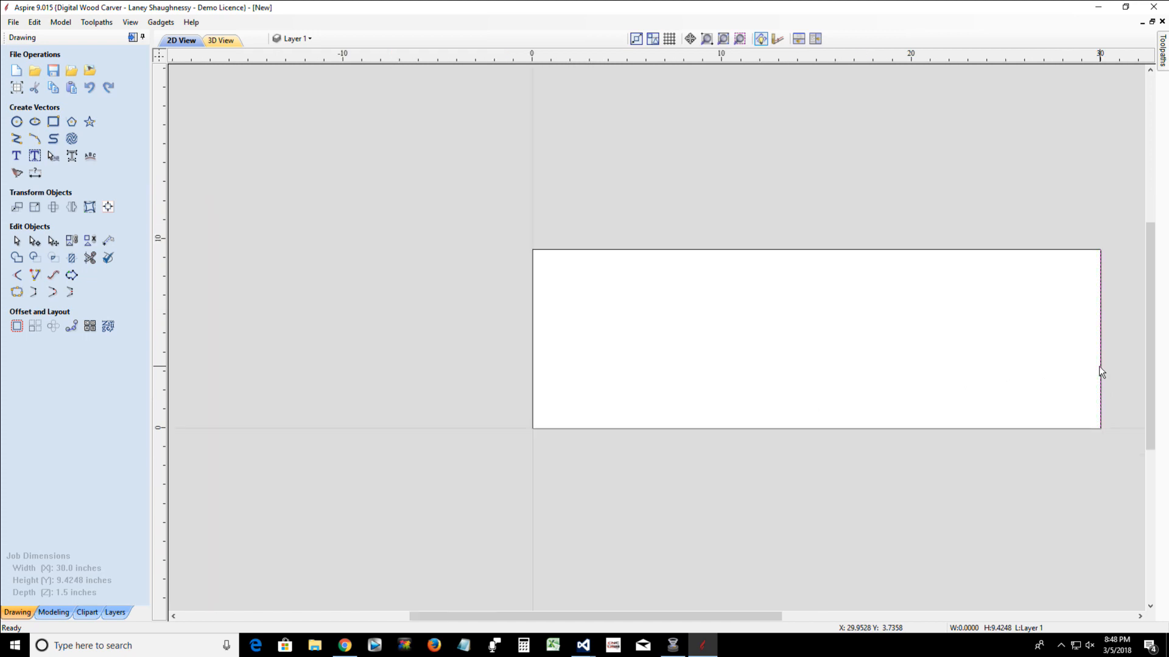
{"action": "left_click_drag", "start_coordinate": [589, 617], "coordinate": [655, 623]}
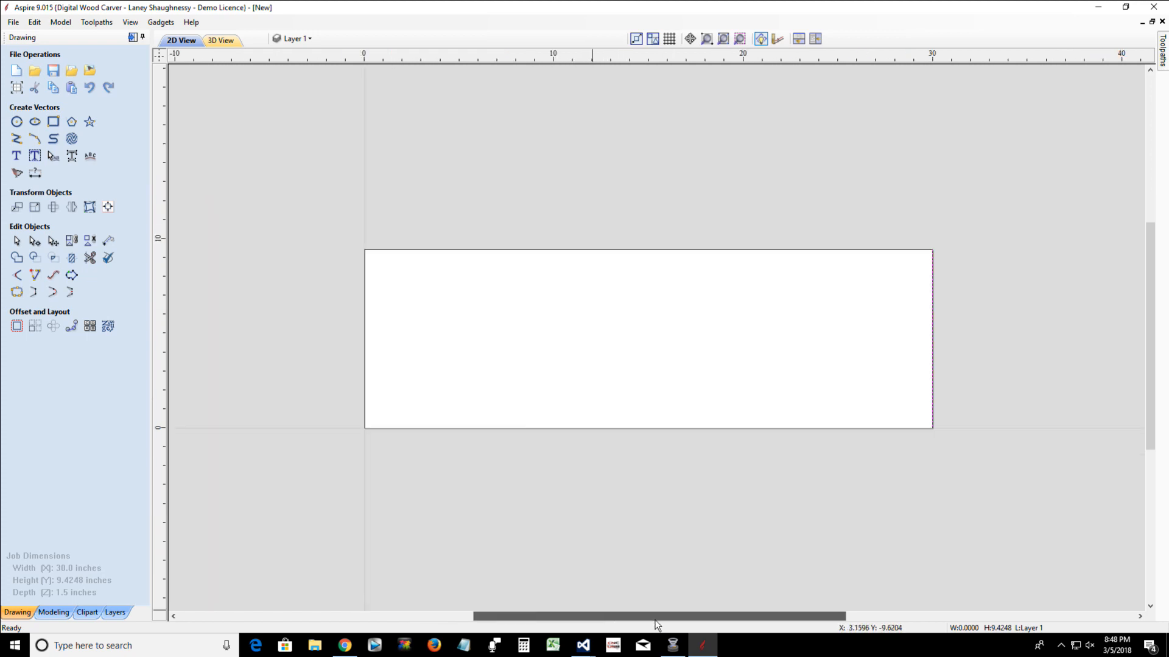
{"action": "left_click", "coordinate": [72, 72]}
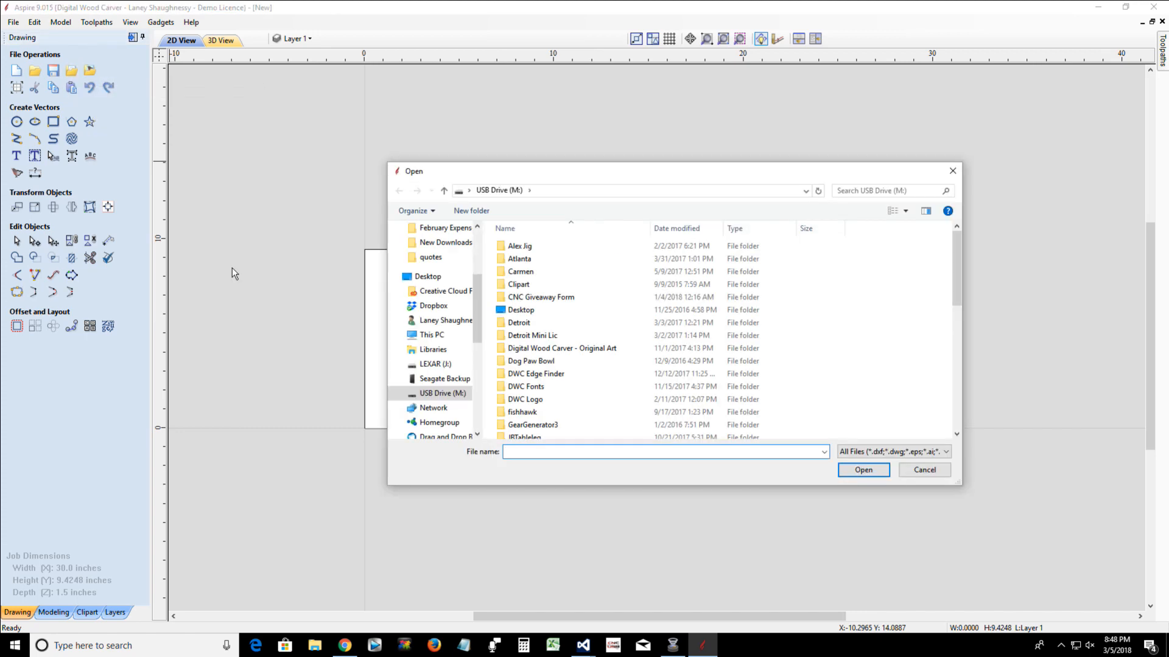
{"action": "left_click_drag", "start_coordinate": [478, 315], "coordinate": [473, 262]}
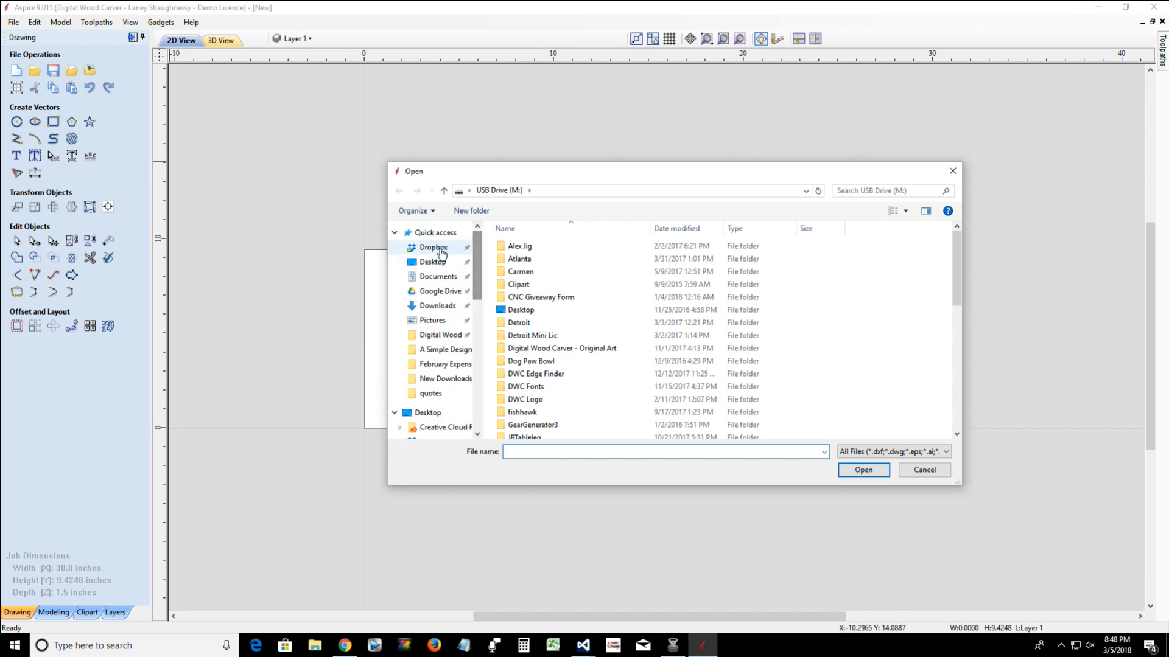
{"action": "left_click", "coordinate": [431, 262]}
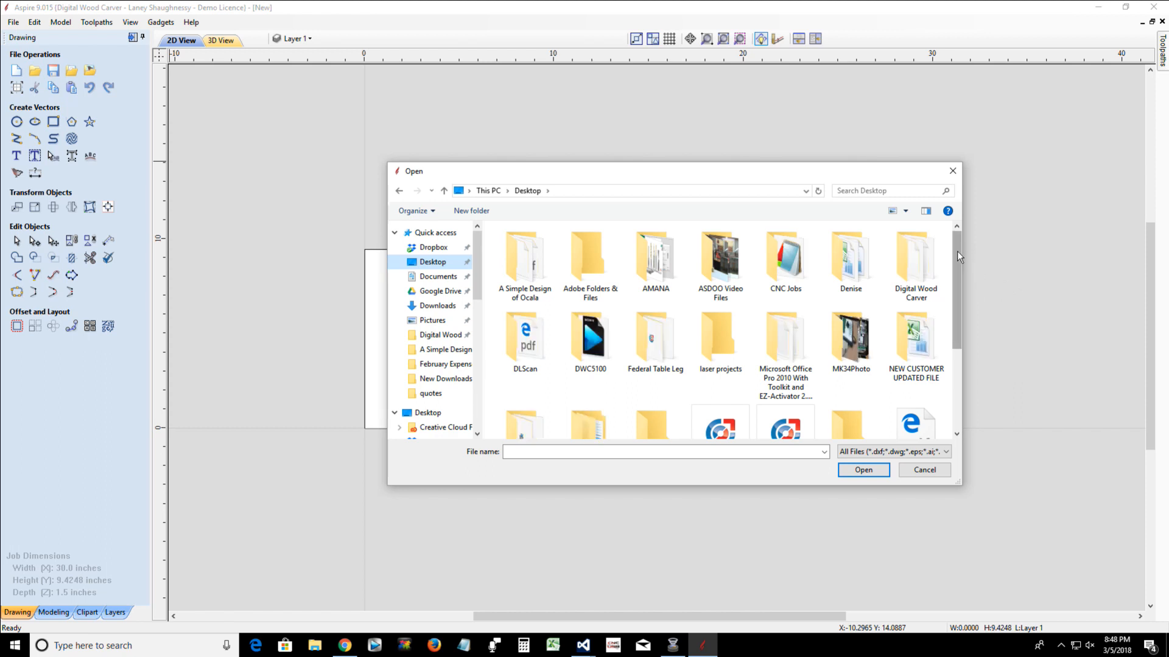
{"action": "left_click_drag", "start_coordinate": [956, 251], "coordinate": [954, 287]}
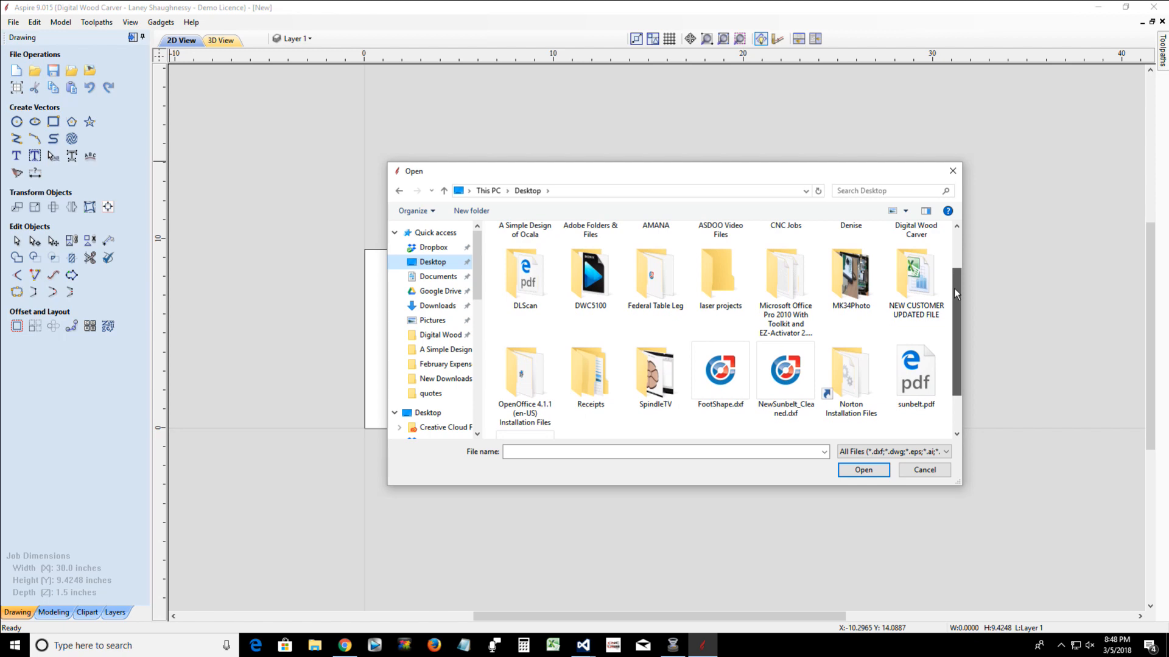
{"action": "double_click", "coordinate": [645, 268]}
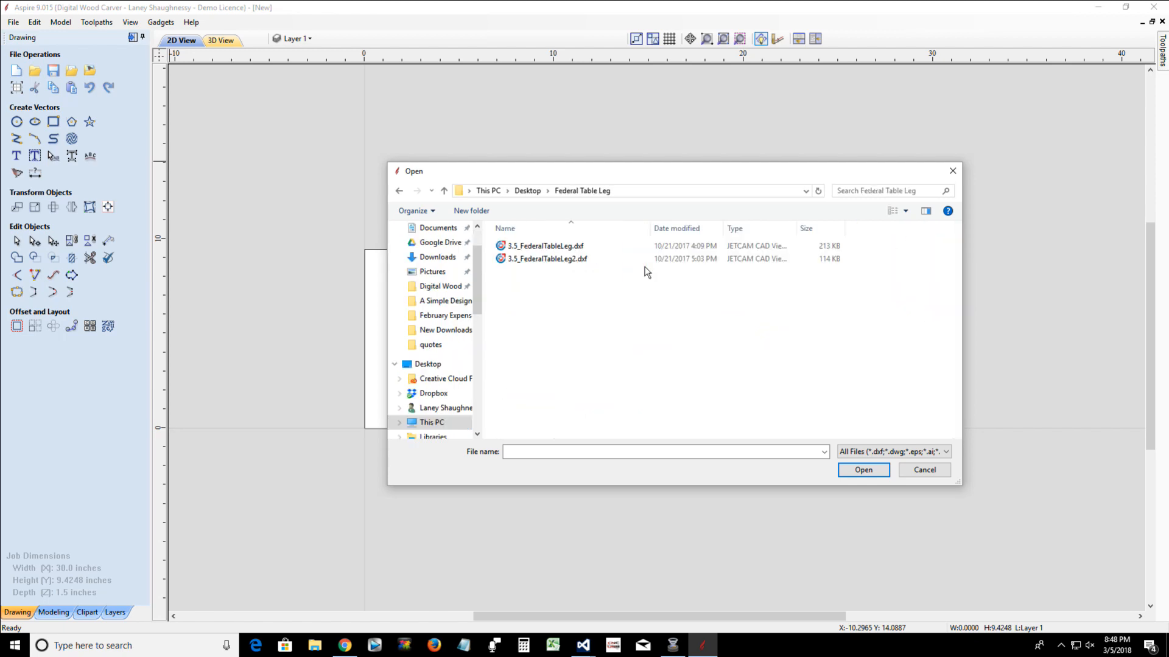
{"action": "double_click", "coordinate": [543, 246]}
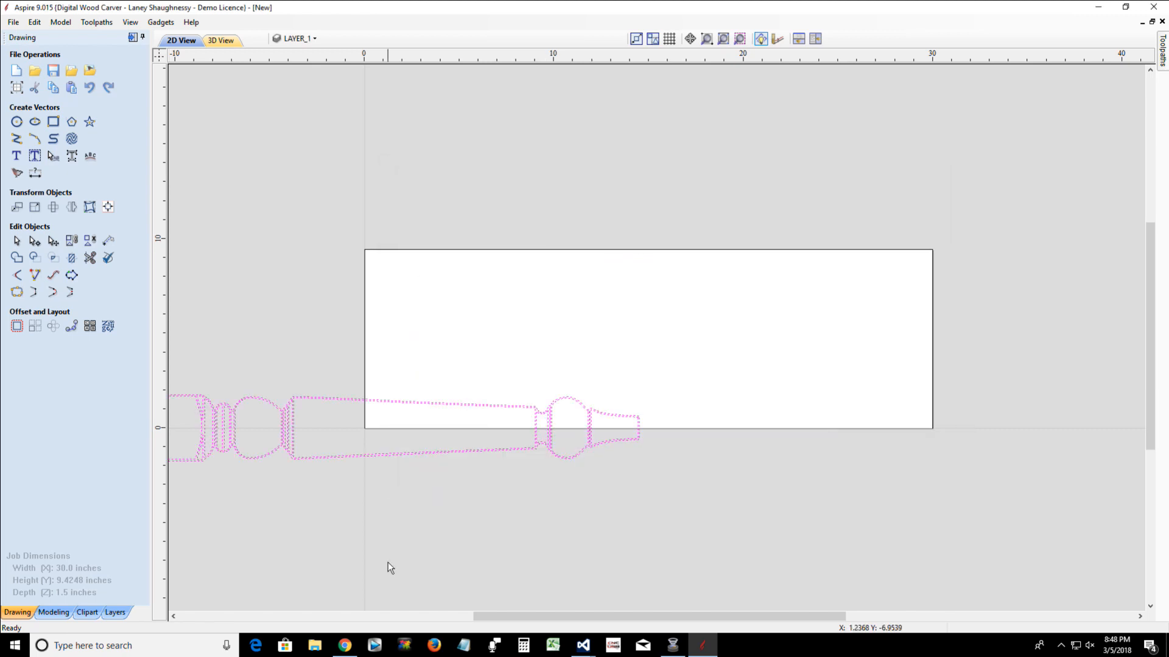
Select all the imported table leg vectors and center them horizontally on the material
{"action": "scroll", "coordinate": [323, 487], "scroll_direction": "down", "scroll_amount": 2}
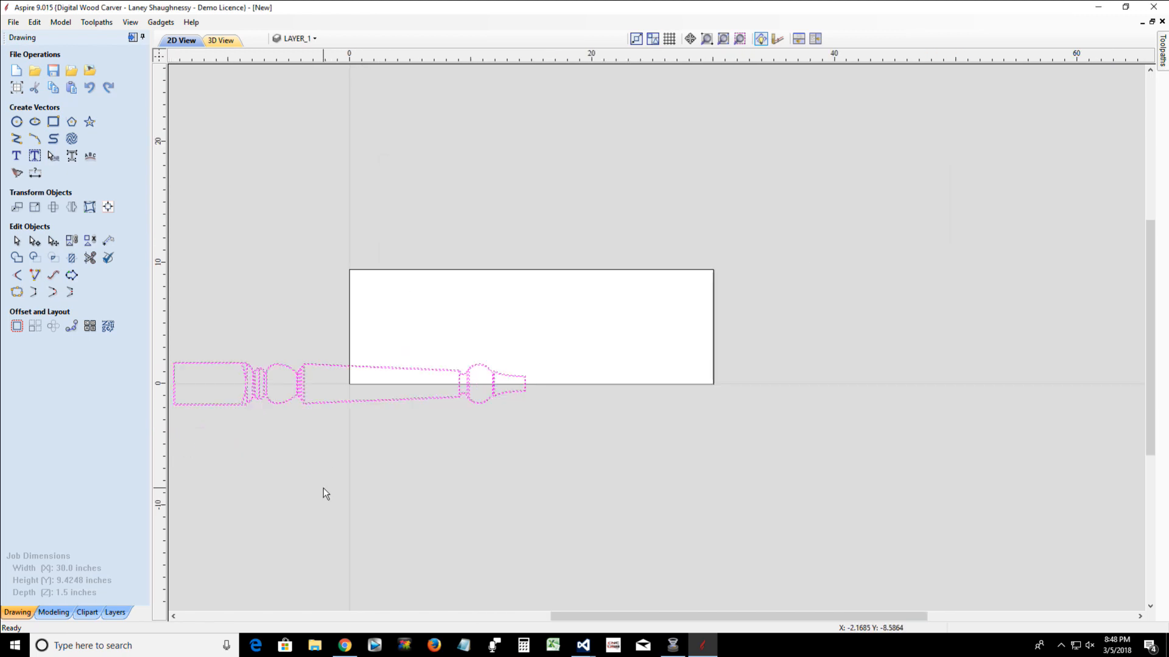
{"action": "scroll", "coordinate": [324, 487], "scroll_direction": "up", "scroll_amount": 1}
{"action": "left_click_drag", "start_coordinate": [563, 617], "coordinate": [514, 617]}
{"action": "left_click_drag", "start_coordinate": [226, 318], "coordinate": [748, 494]}
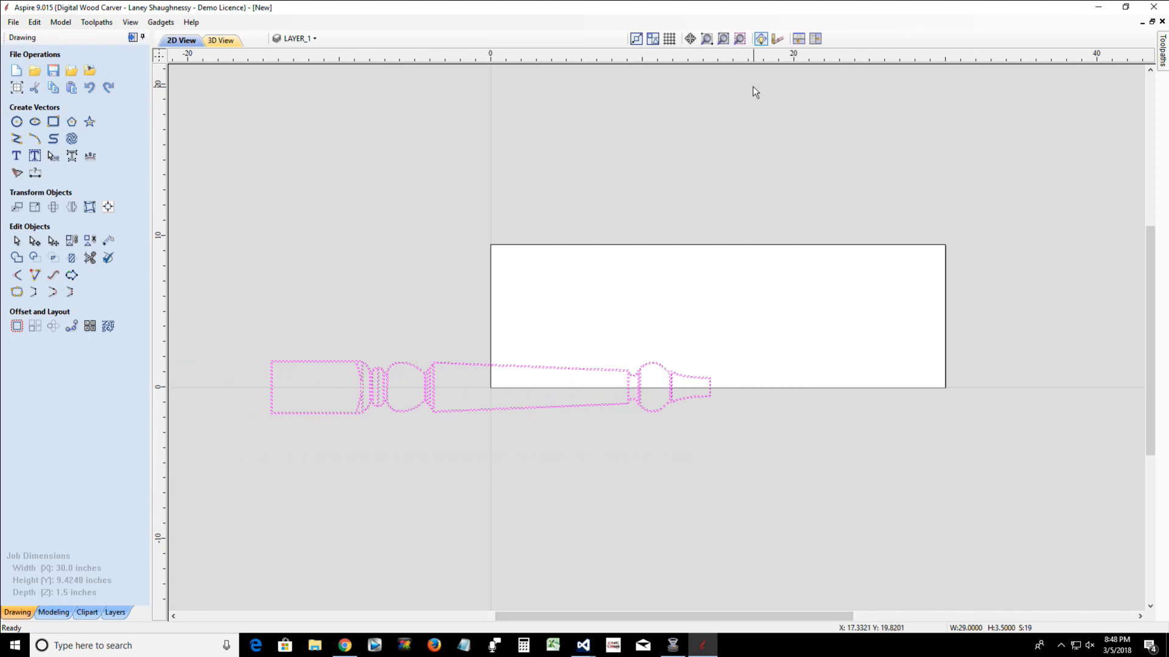
{"action": "left_click", "coordinate": [110, 210]}
{"action": "left_click", "coordinate": [42, 103]}
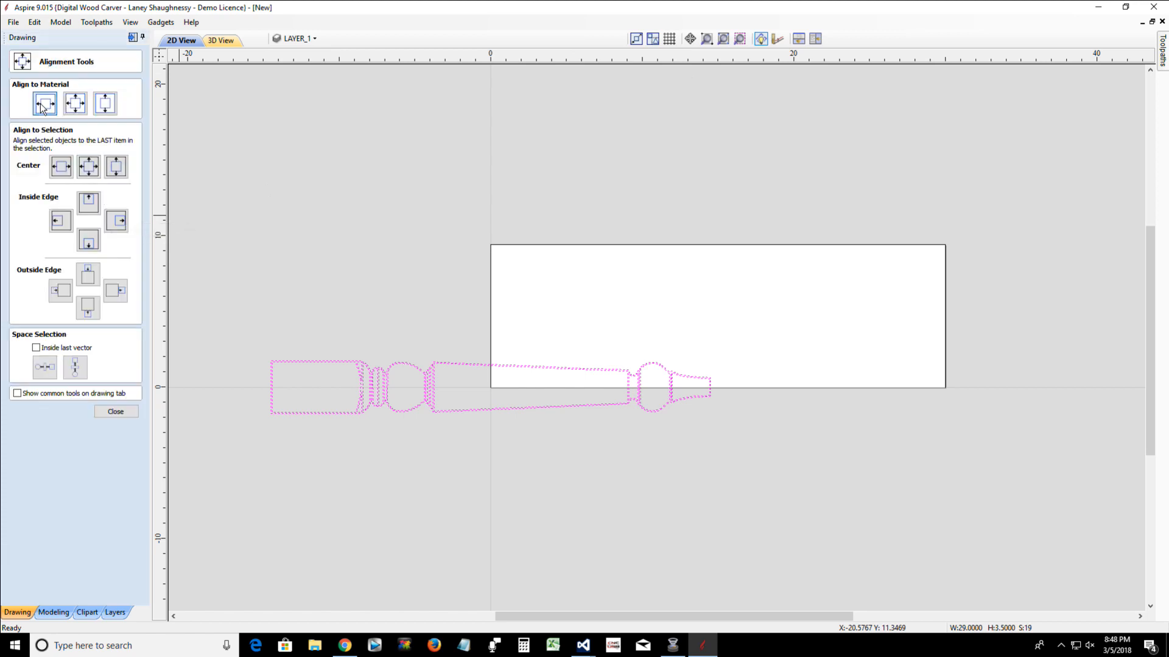
{"action": "left_click", "coordinate": [119, 413]}
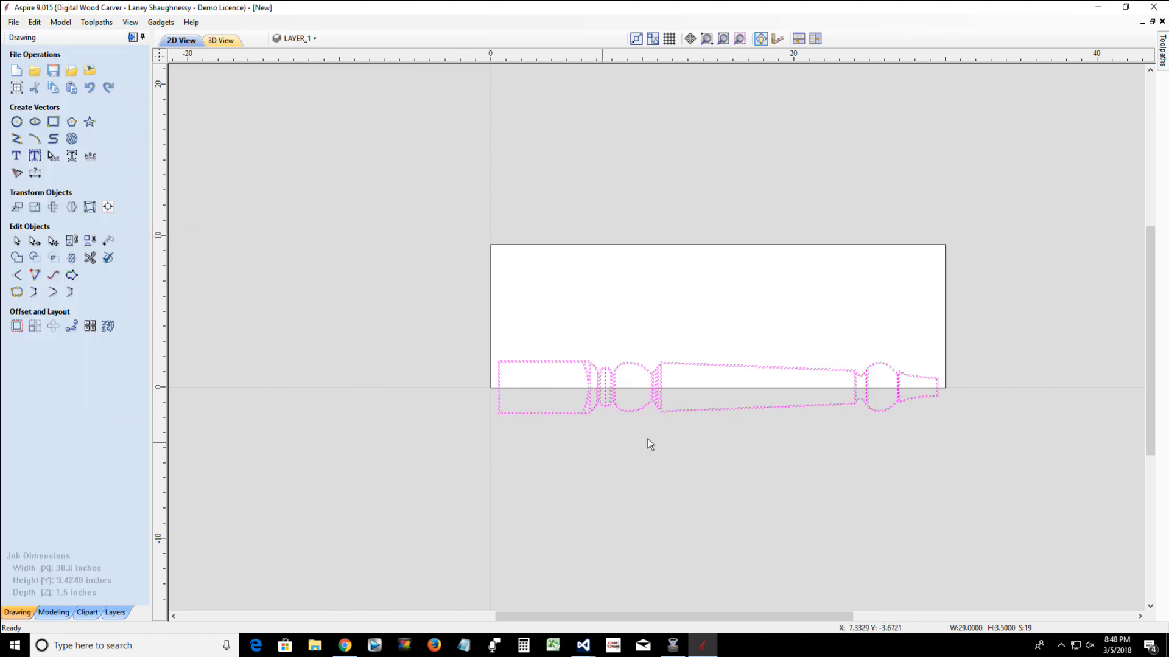
Nudge the table leg vectors straight down until they sit just below the job's lower edge
{"action": "left_click", "coordinate": [691, 411]}
{"action": "key", "text": "Down"}
{"action": "key", "text": "Down"}
{"action": "key", "text": "Down"}
{"action": "key", "text": "Down"}
{"action": "key", "text": "Down"}
{"action": "key", "text": "Down"}
{"action": "key", "text": "Down"}
{"action": "key", "text": "Down"}
{"action": "key", "text": "Down"}
{"action": "key", "text": "Down"}
{"action": "key", "text": "Down"}
{"action": "key", "text": "Down"}
{"action": "key", "text": "Down"}
{"action": "key", "text": "Down"}
{"action": "key", "text": "Down"}
{"action": "key", "text": "Down"}
{"action": "key", "text": "Down"}
{"action": "key", "text": "Down"}
{"action": "key", "text": "Down"}
{"action": "key", "text": "Down"}
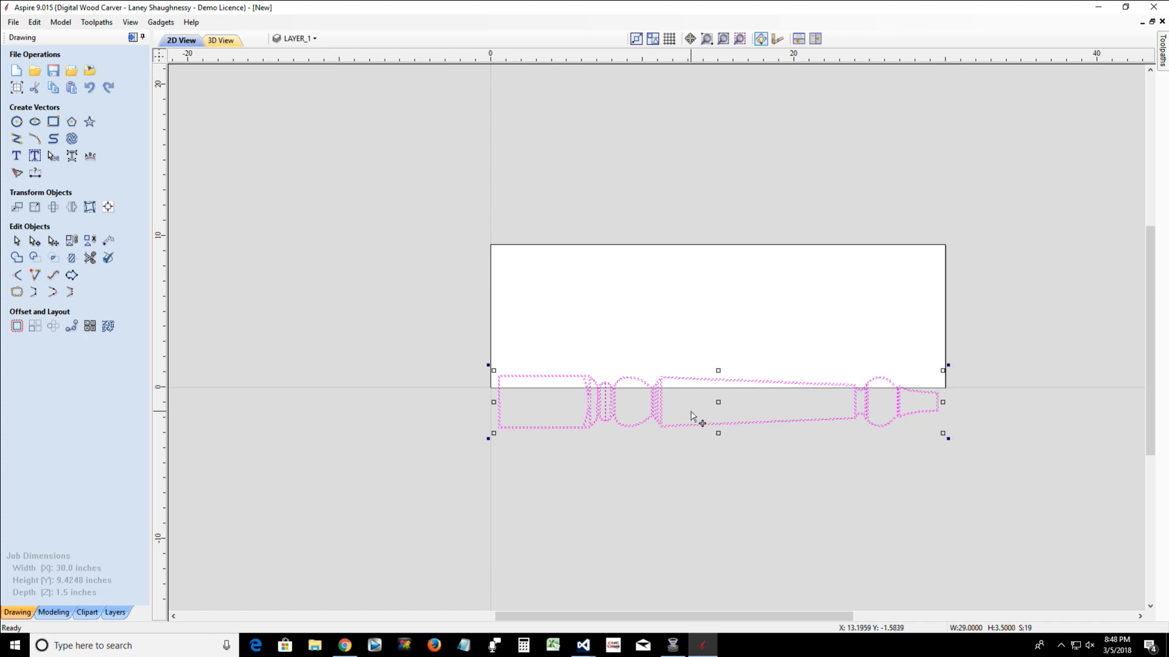
{"action": "key", "text": "Down"}
{"action": "key", "text": "Down"}
{"action": "key", "text": "Down"}
{"action": "key", "text": "Down"}
{"action": "key", "text": "Down"}
{"action": "key", "text": "Down"}
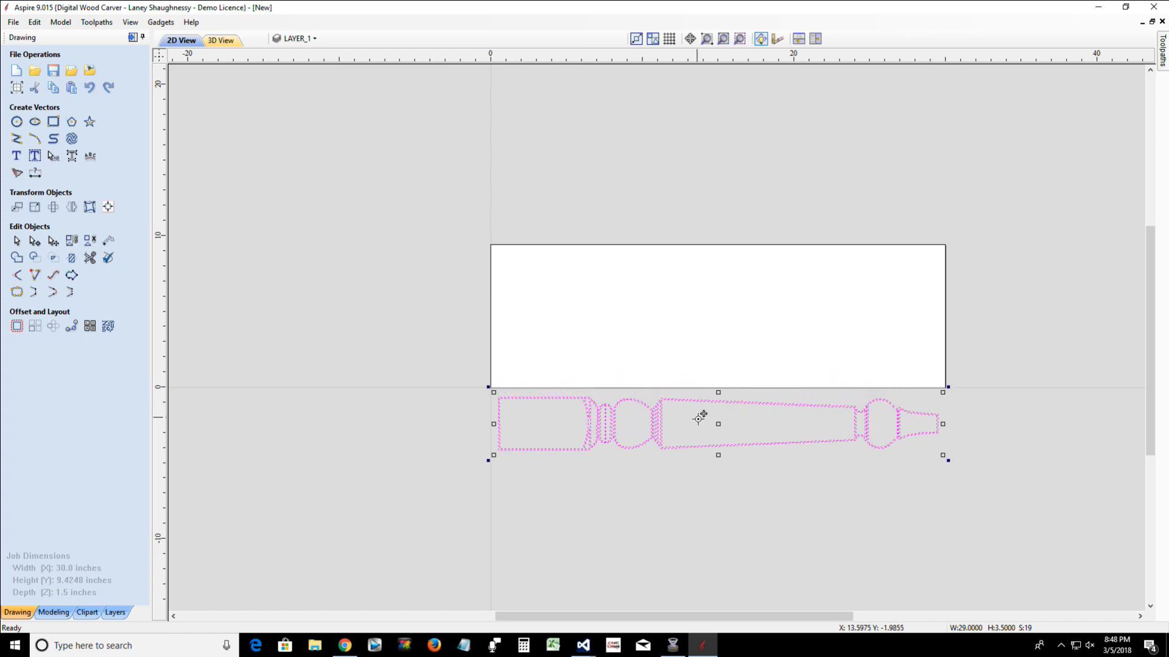
Examine the table leg outline up close, from the square block through the beads and bulb to the taper
{"action": "scroll", "coordinate": [698, 426], "scroll_direction": "up", "scroll_amount": 3}
{"action": "scroll", "coordinate": [688, 437], "scroll_direction": "up", "scroll_amount": 4}
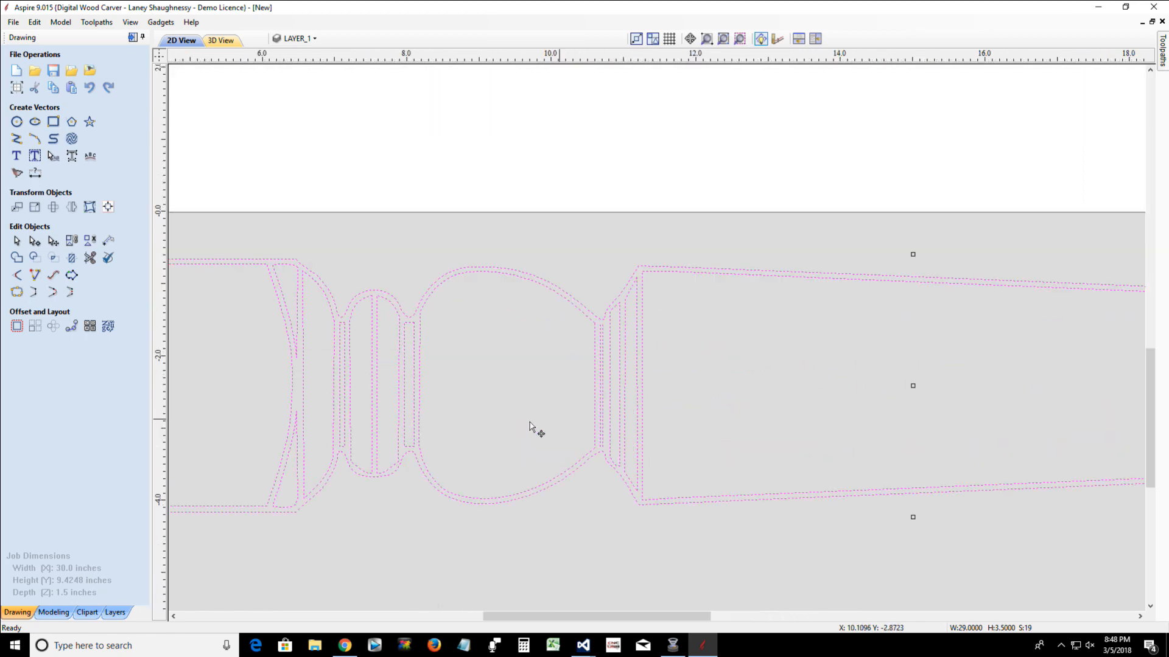
{"action": "scroll", "coordinate": [494, 429], "scroll_direction": "down", "scroll_amount": 7}
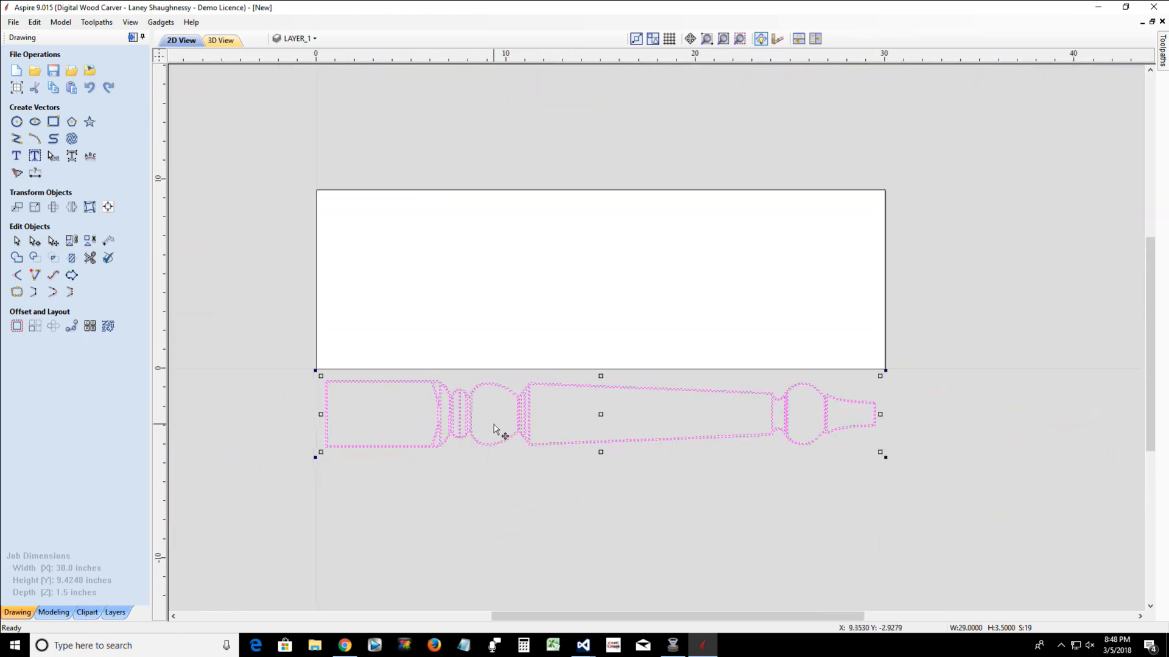
{"action": "scroll", "coordinate": [497, 432], "scroll_direction": "up", "scroll_amount": 2}
{"action": "left_click_drag", "start_coordinate": [609, 616], "coordinate": [581, 616]}
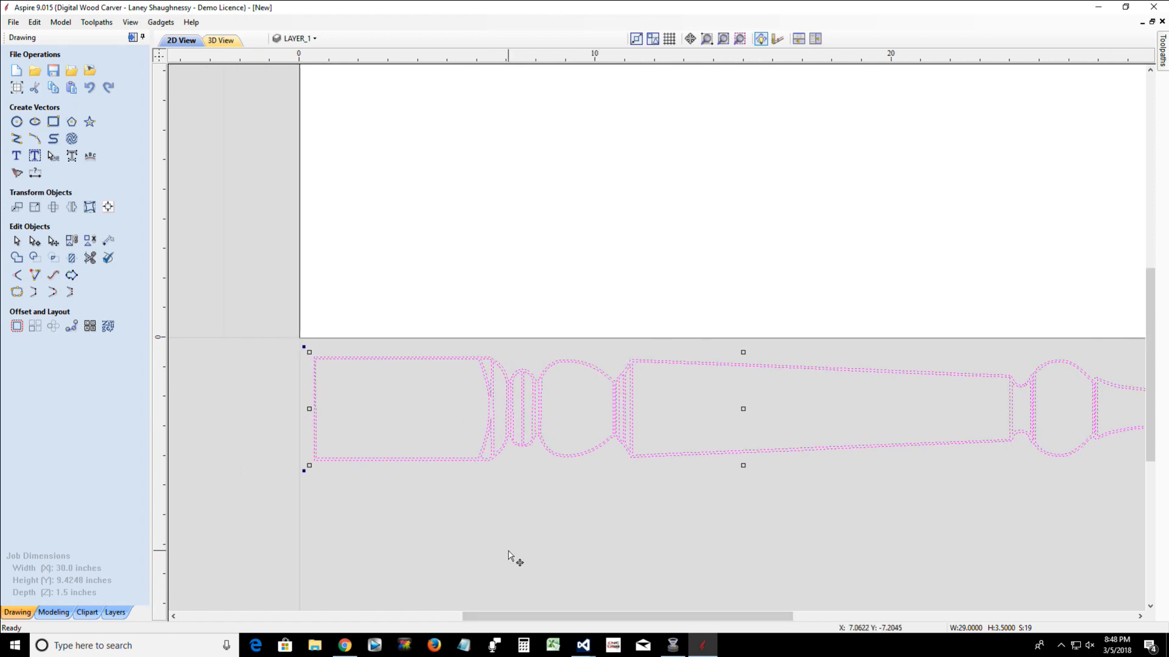
{"action": "scroll", "coordinate": [282, 422], "scroll_direction": "up", "scroll_amount": 3}
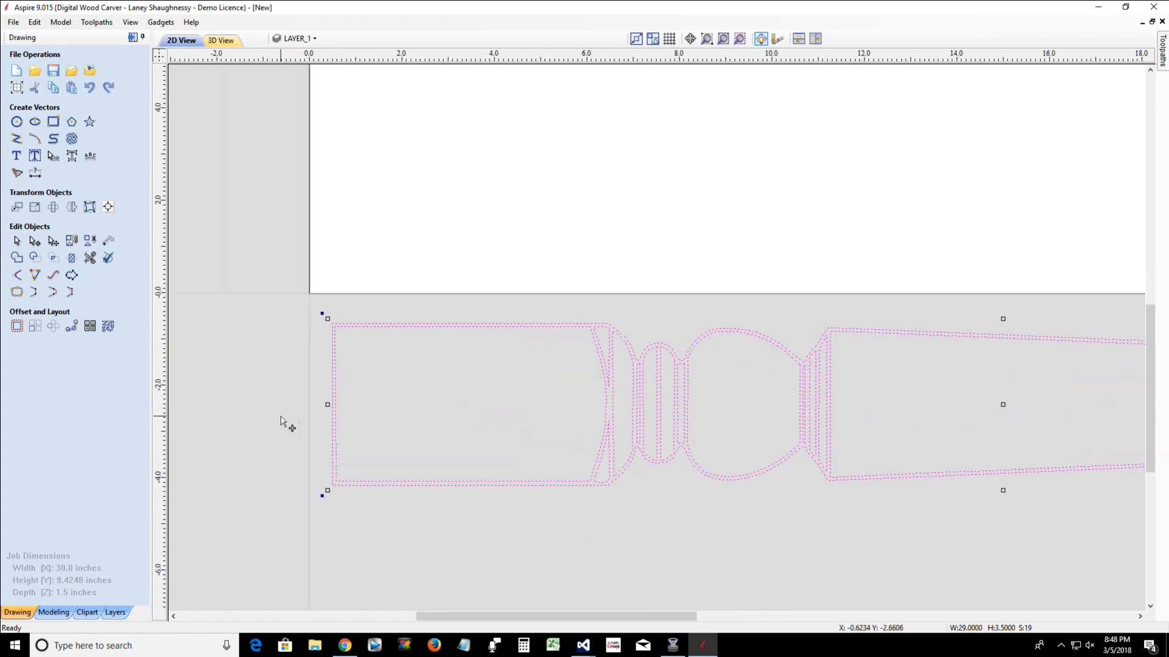
{"action": "scroll", "coordinate": [285, 419], "scroll_direction": "down", "scroll_amount": 3}
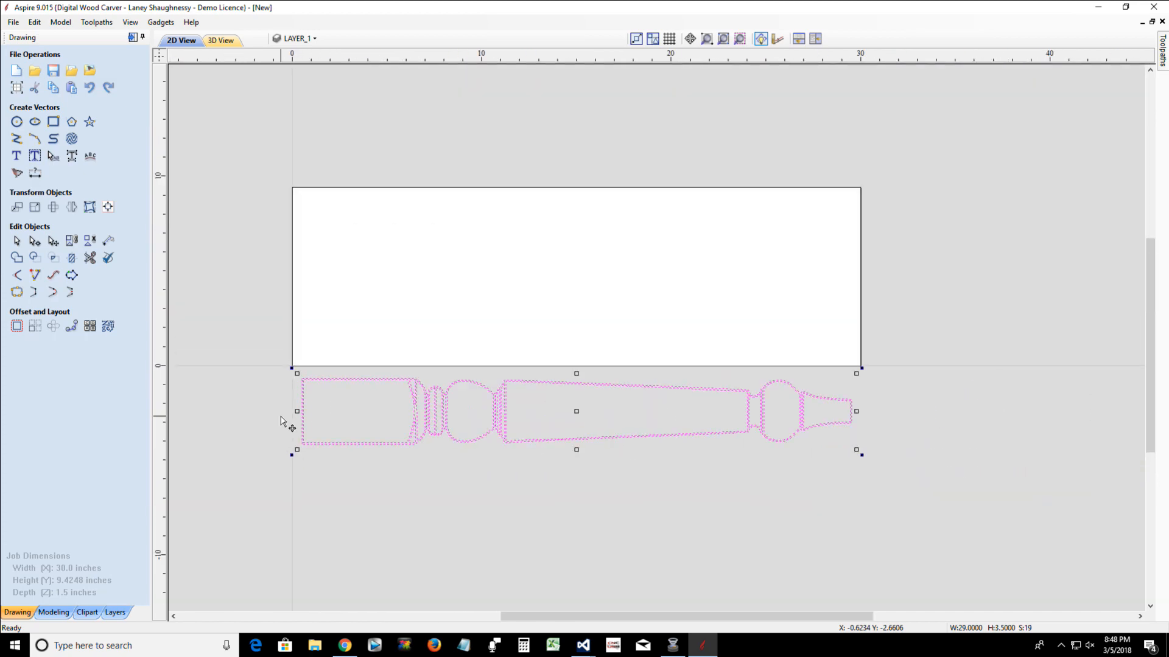
{"action": "scroll", "coordinate": [361, 420], "scroll_direction": "up", "scroll_amount": 3}
{"action": "scroll", "coordinate": [361, 421], "scroll_direction": "up", "scroll_amount": 3}
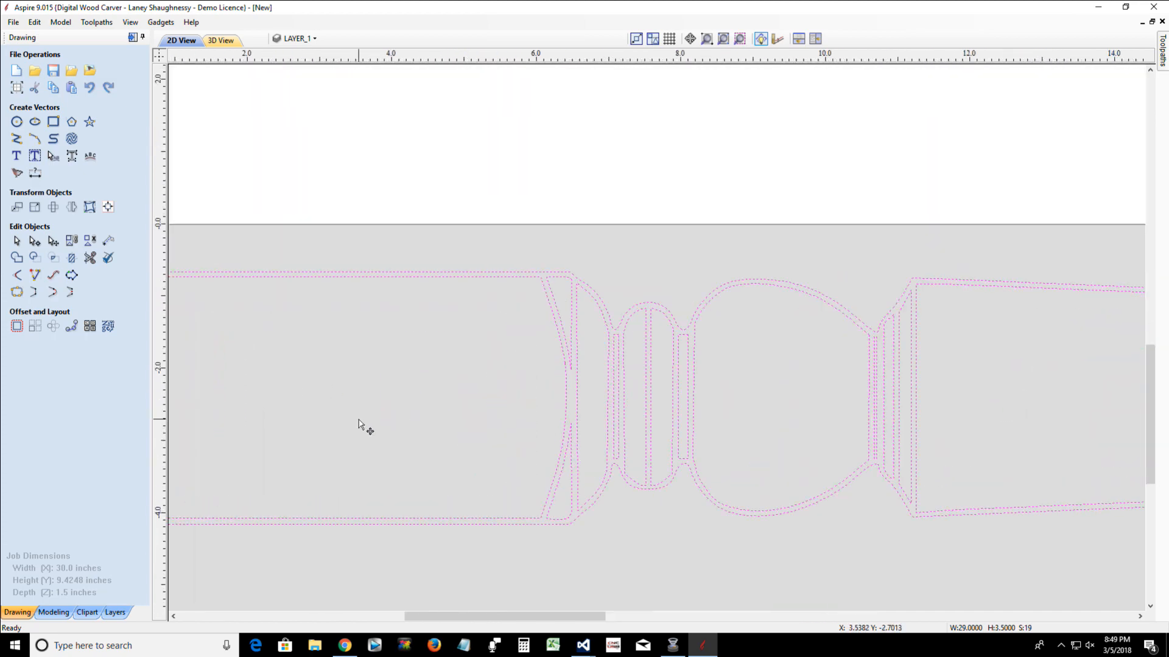
{"action": "scroll", "coordinate": [359, 422], "scroll_direction": "down", "scroll_amount": 4}
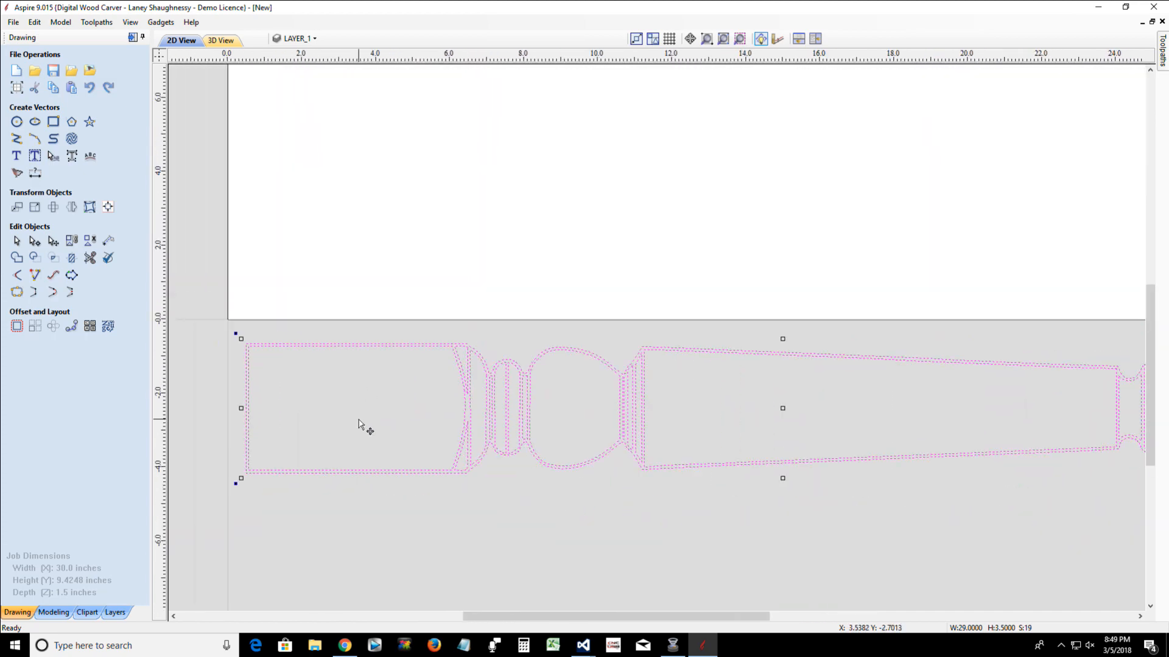
{"action": "scroll", "coordinate": [359, 425], "scroll_direction": "down", "scroll_amount": 1}
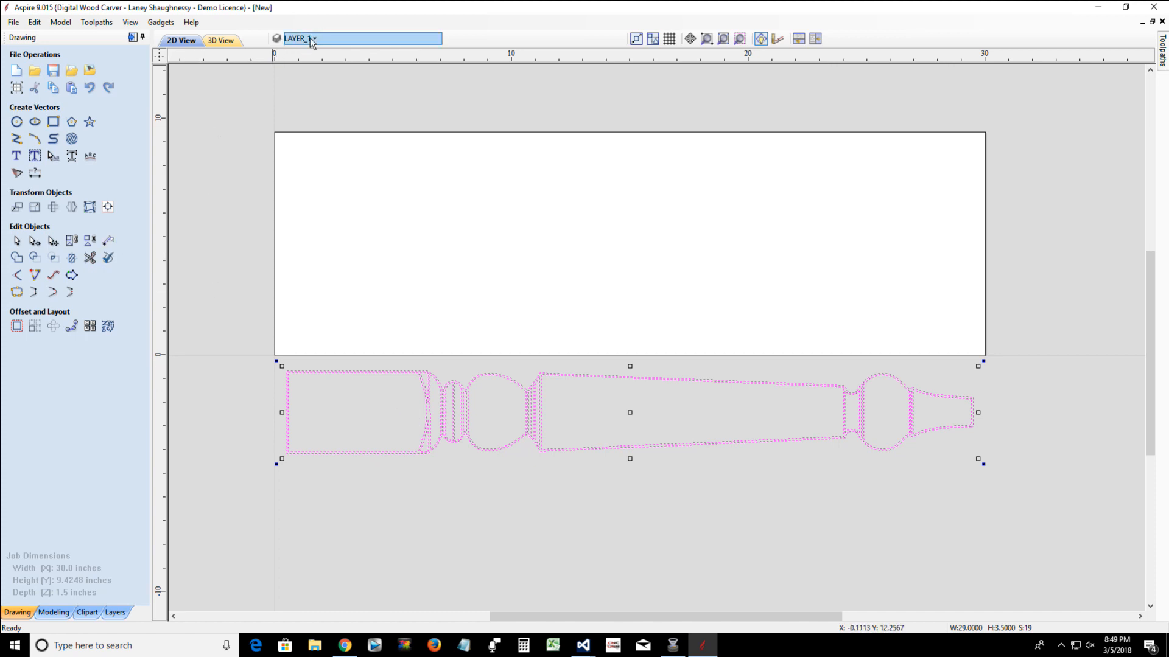
Copy the leg vectors to a new layer named Leg Profile with a dark red drawing color, neither visible nor active
{"action": "right_click", "coordinate": [404, 453]}
{"action": "mouse_move", "coordinate": [452, 420]}
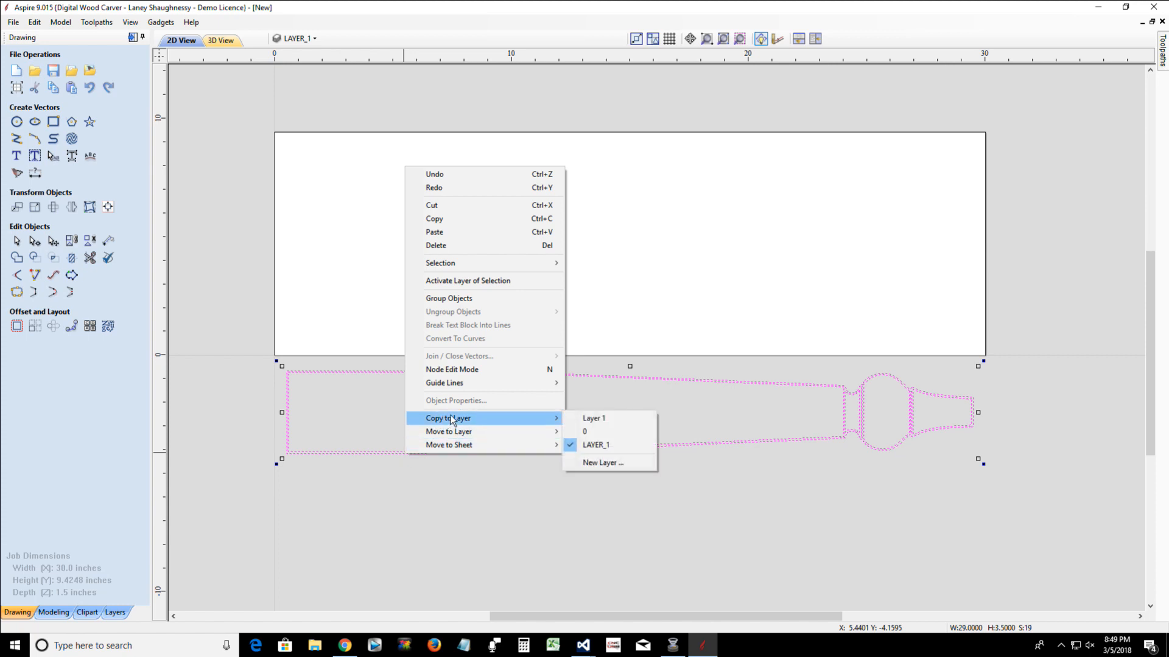
{"action": "left_click", "coordinate": [597, 467]}
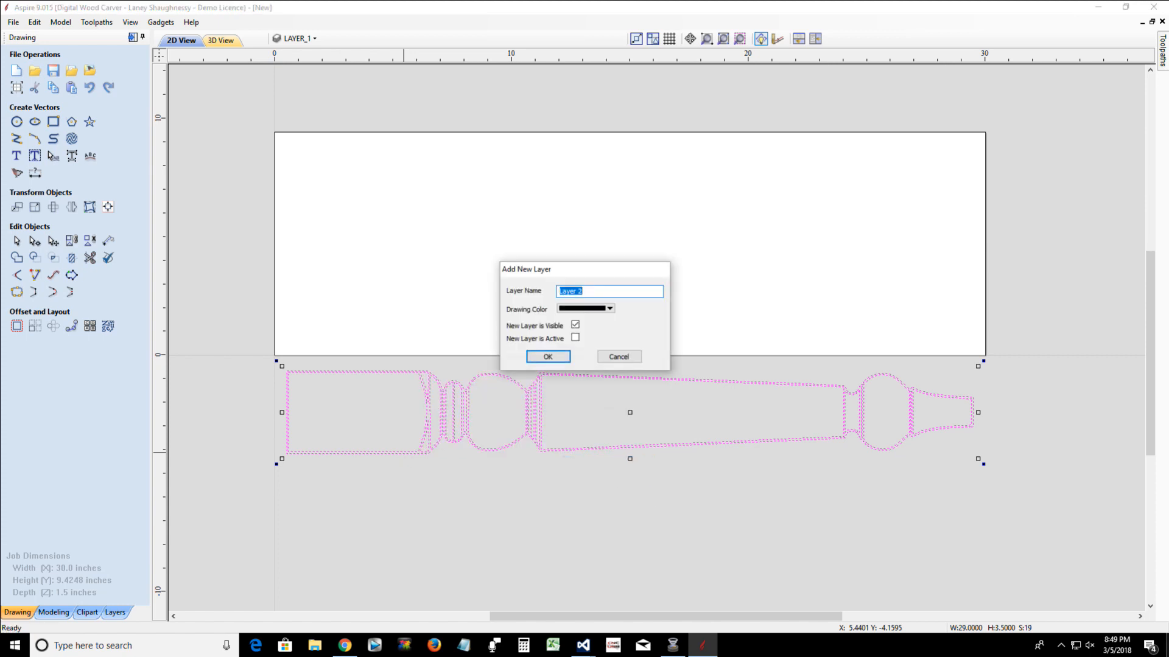
{"action": "type", "text": "Leg Profile"}
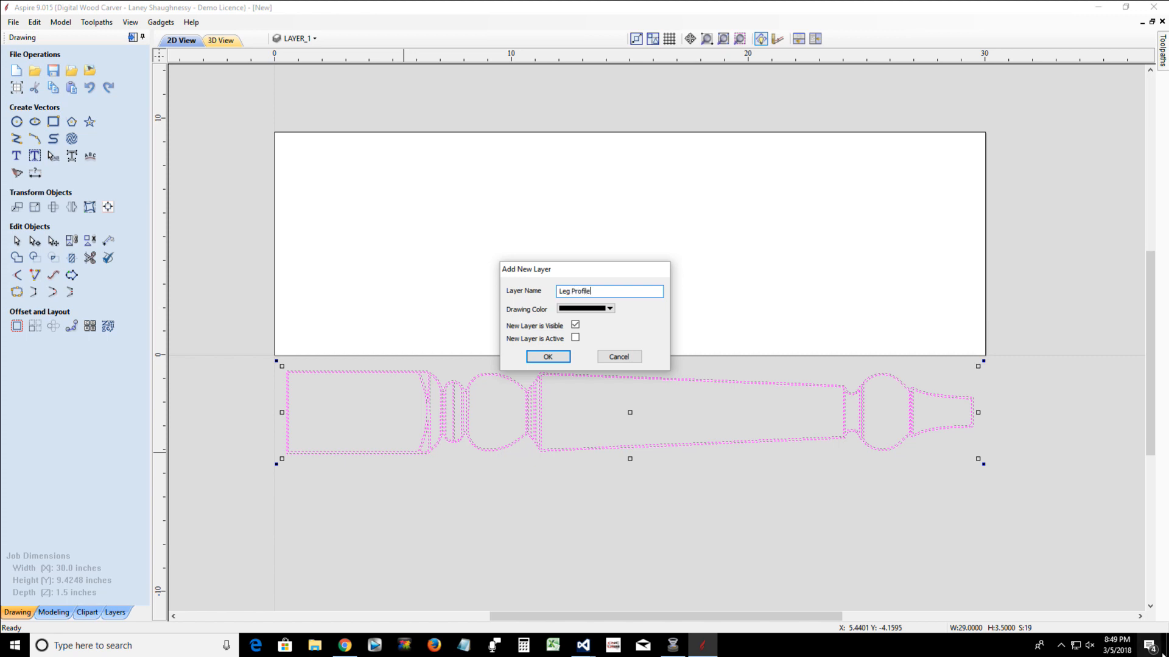
{"action": "left_click", "coordinate": [614, 311]}
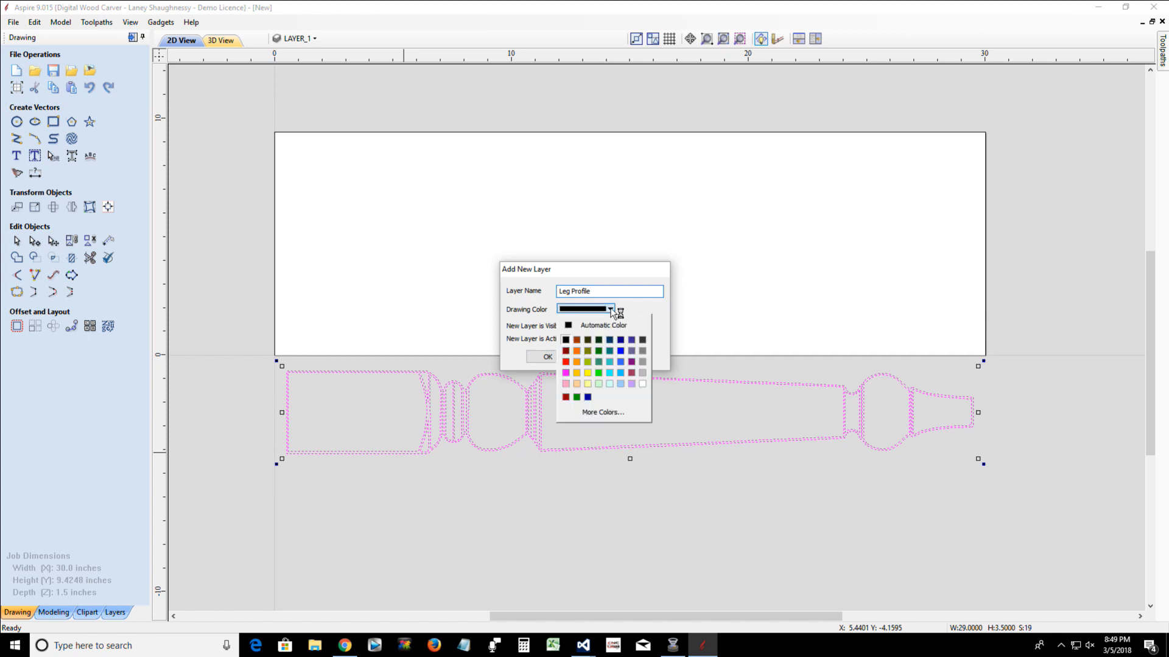
{"action": "left_click", "coordinate": [567, 359]}
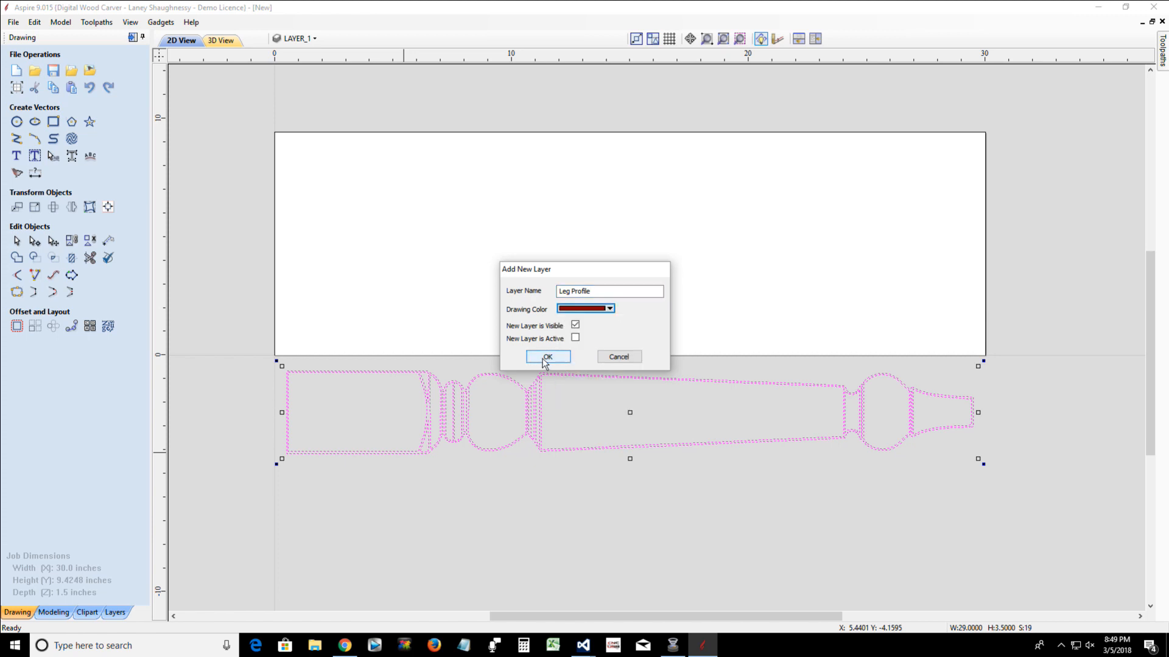
{"action": "left_click", "coordinate": [574, 326]}
{"action": "left_click", "coordinate": [548, 358]}
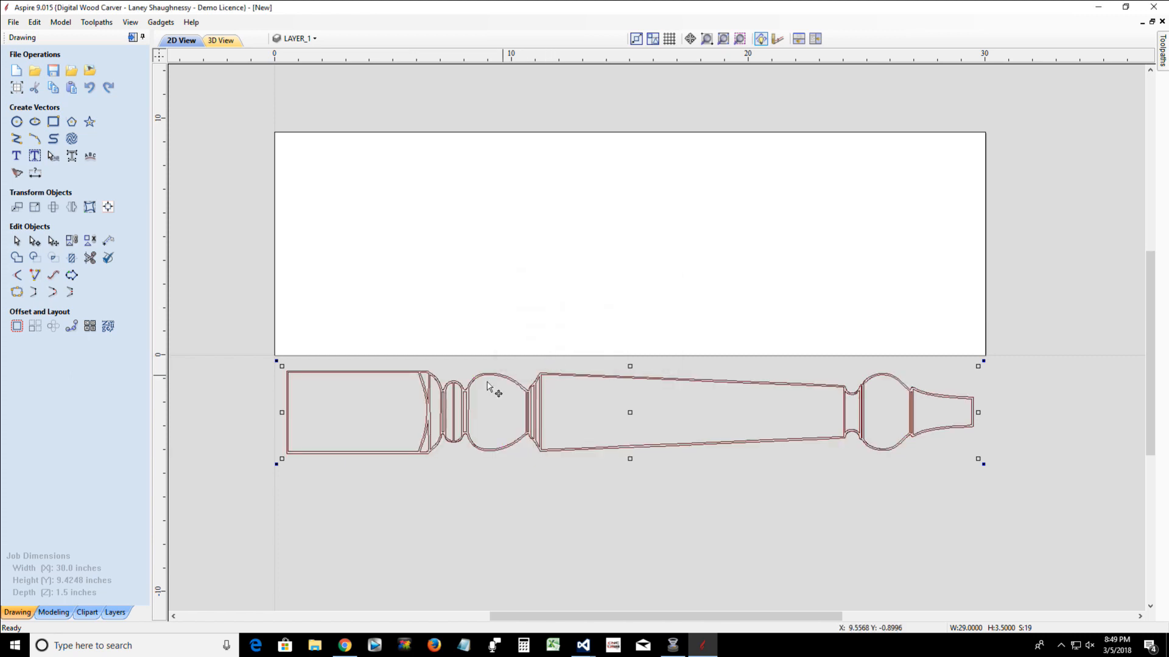
Hide layers 0 and LAYER_1, show the Leg Profile layer and make it the active layer
{"action": "left_click", "coordinate": [297, 39]}
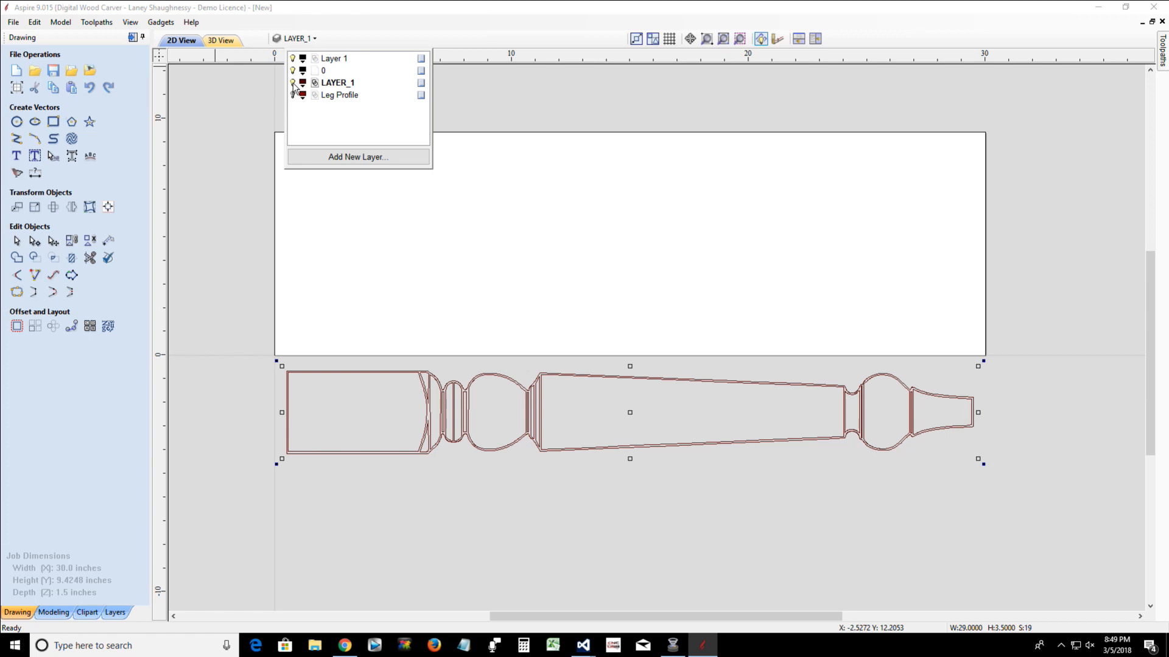
{"action": "left_click", "coordinate": [292, 83]}
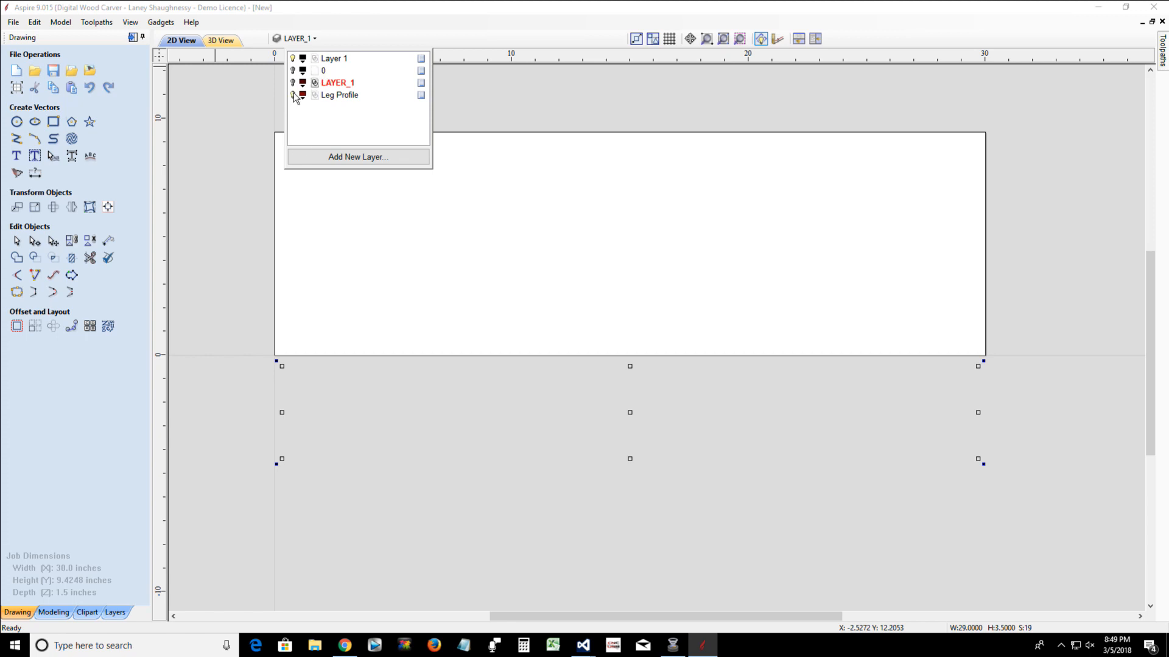
{"action": "left_click", "coordinate": [292, 95]}
{"action": "left_click", "coordinate": [329, 97]}
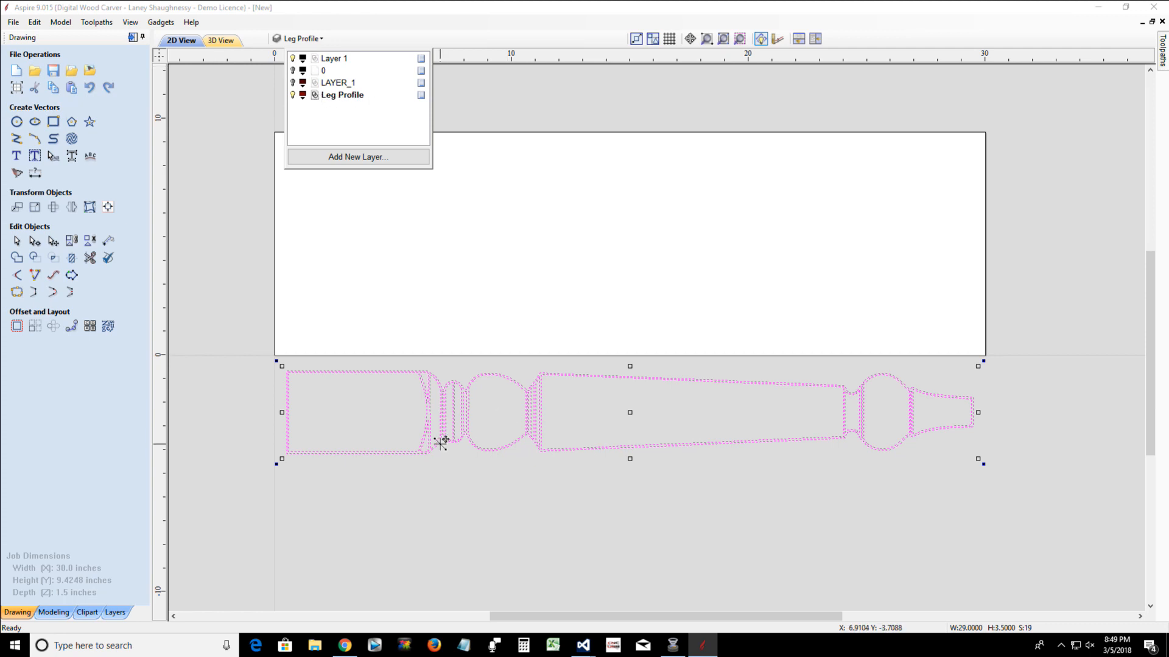
Delete all the inner detail vectors of the table leg, keeping only its outer outline
{"action": "scroll", "coordinate": [451, 483], "scroll_direction": "up", "scroll_amount": 2}
{"action": "left_click", "coordinate": [307, 402]}
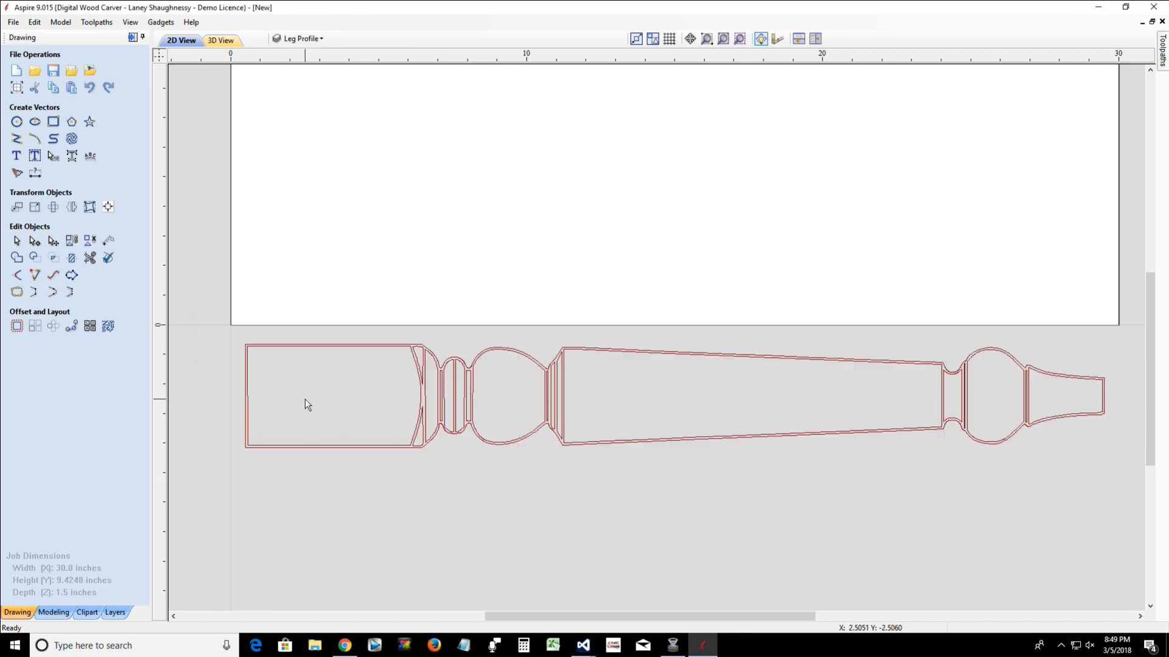
{"action": "left_click", "coordinate": [247, 363]}
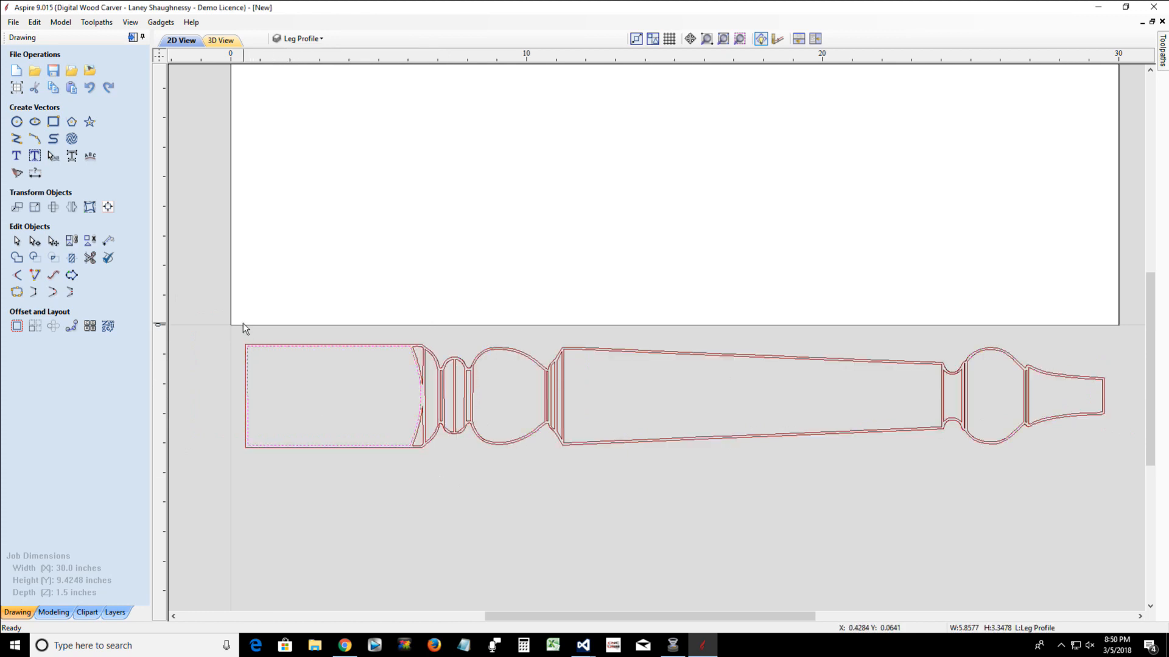
{"action": "left_click_drag", "start_coordinate": [232, 334], "coordinate": [1133, 514]}
{"action": "scroll", "coordinate": [702, 409], "scroll_direction": "up", "scroll_amount": 2}
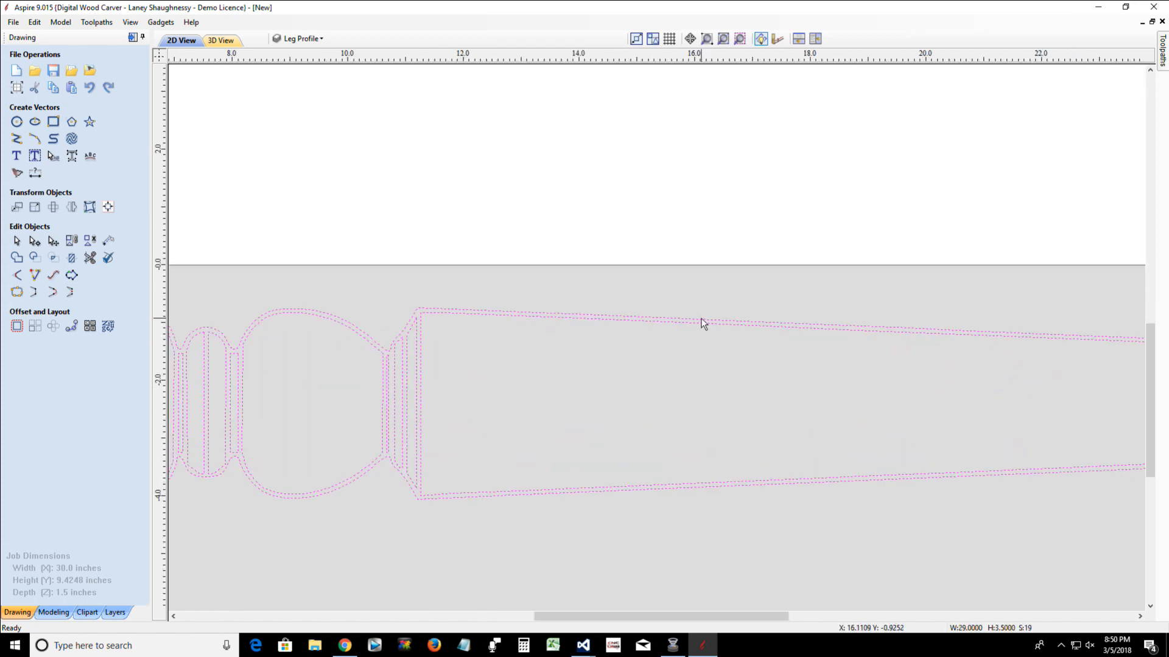
{"action": "left_click", "coordinate": [701, 320], "text": "ctrl"}
{"action": "scroll", "coordinate": [707, 373], "scroll_direction": "down", "scroll_amount": 2}
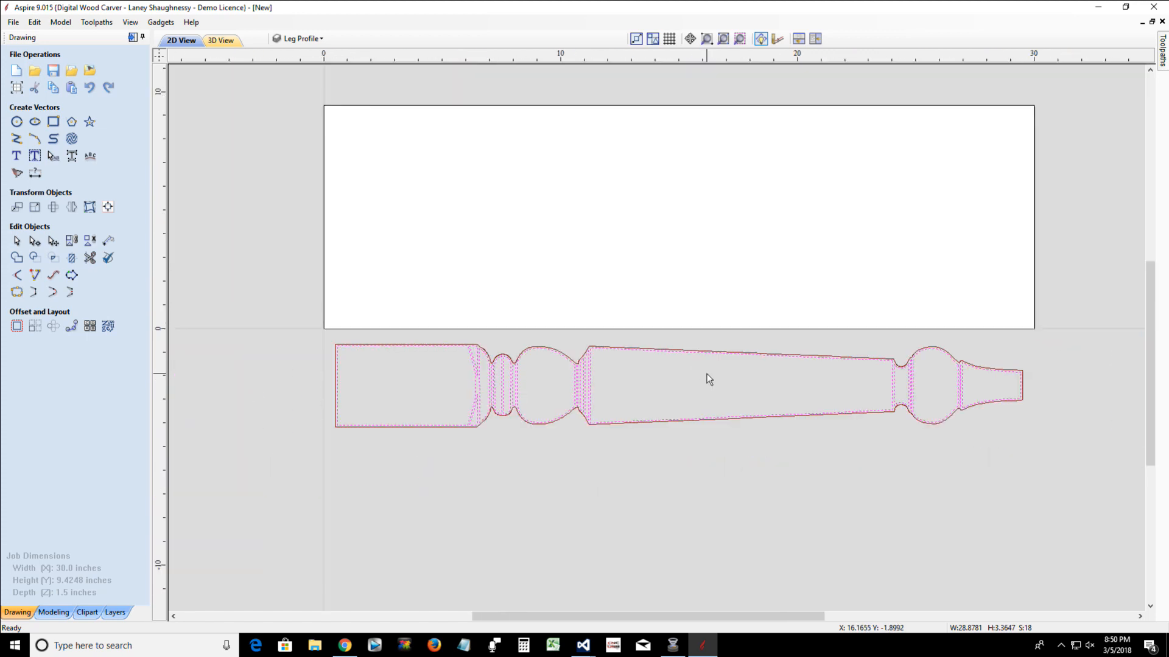
{"action": "key", "text": "Delete"}
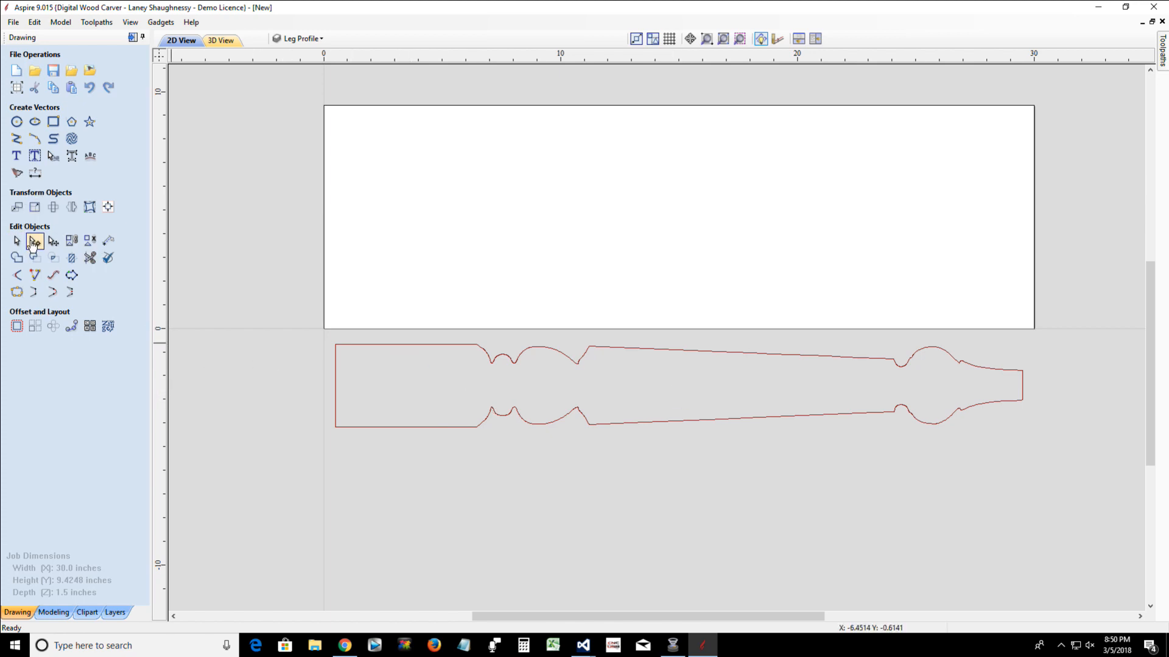
Cut the leg outline near the middle of both vertical end lines to separate its upper and lower halves
{"action": "scroll", "coordinate": [345, 394], "scroll_direction": "up", "scroll_amount": 2}
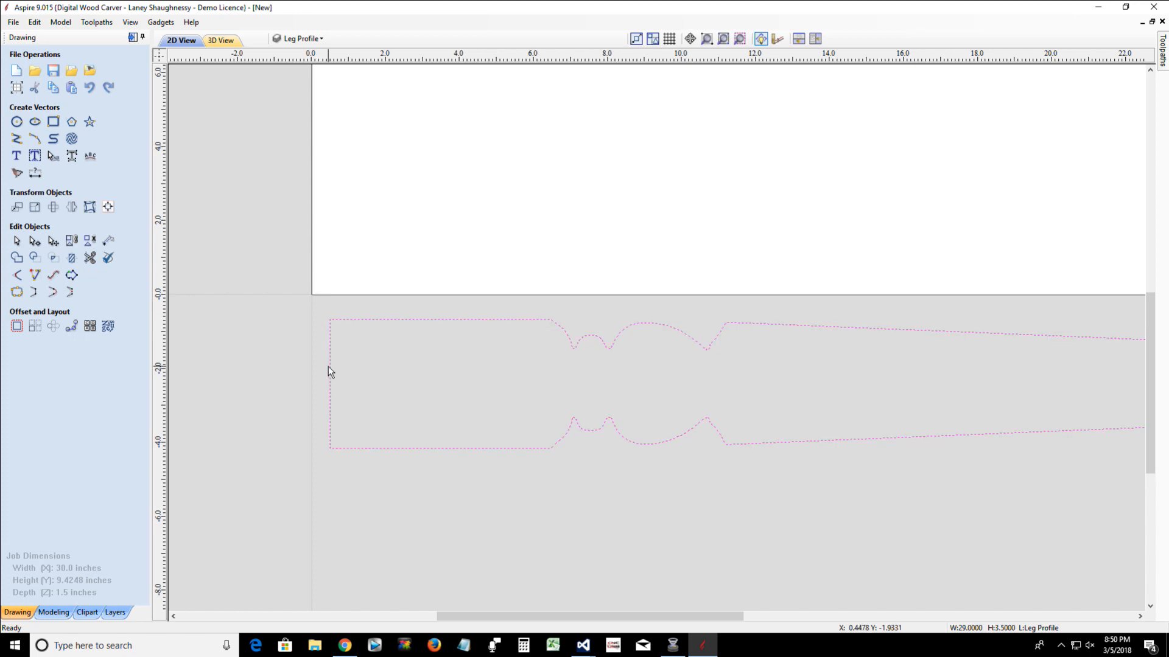
{"action": "double_click", "coordinate": [329, 367]}
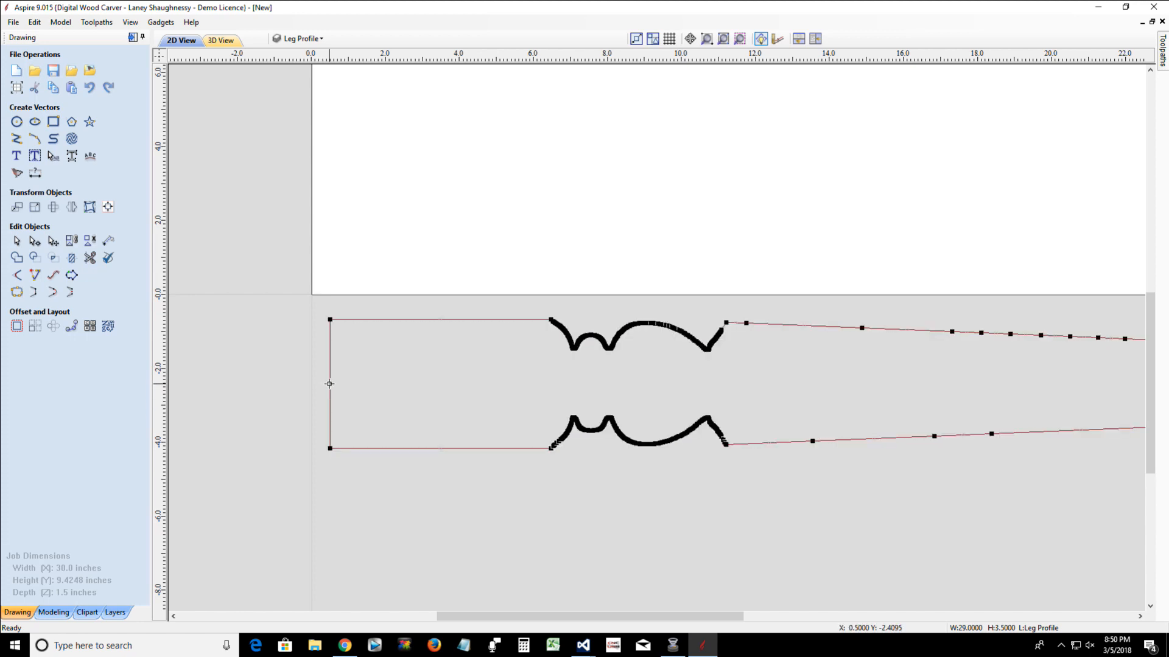
{"action": "right_click", "coordinate": [330, 384]}
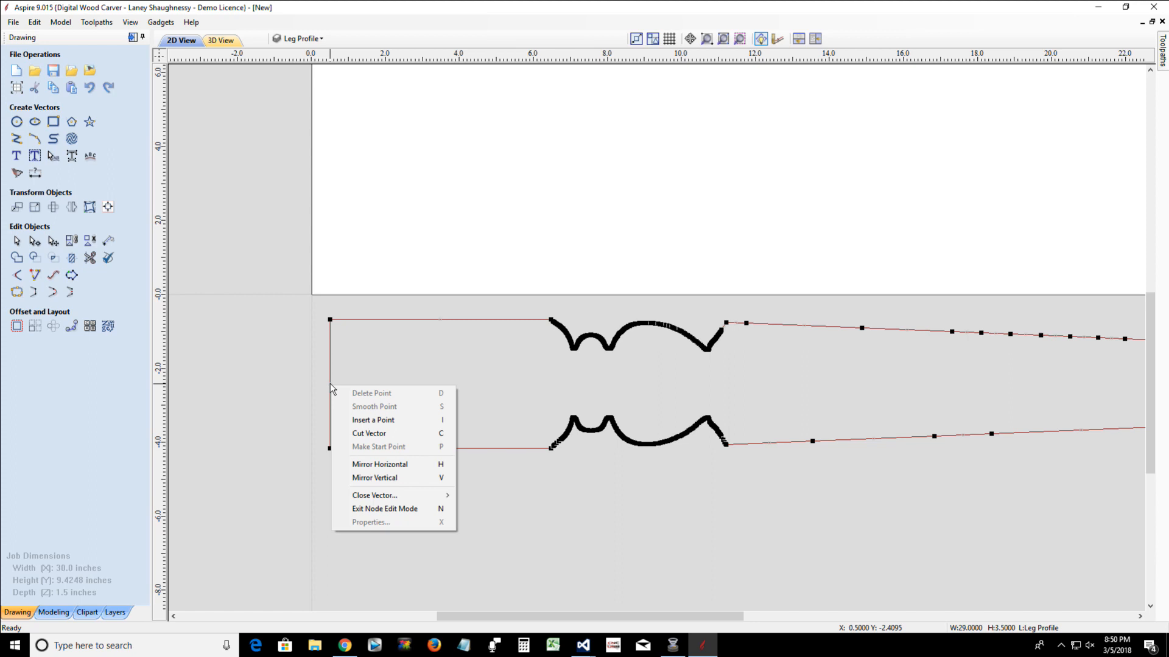
{"action": "left_click", "coordinate": [347, 420]}
{"action": "scroll", "coordinate": [324, 399], "scroll_direction": "down", "scroll_amount": 3}
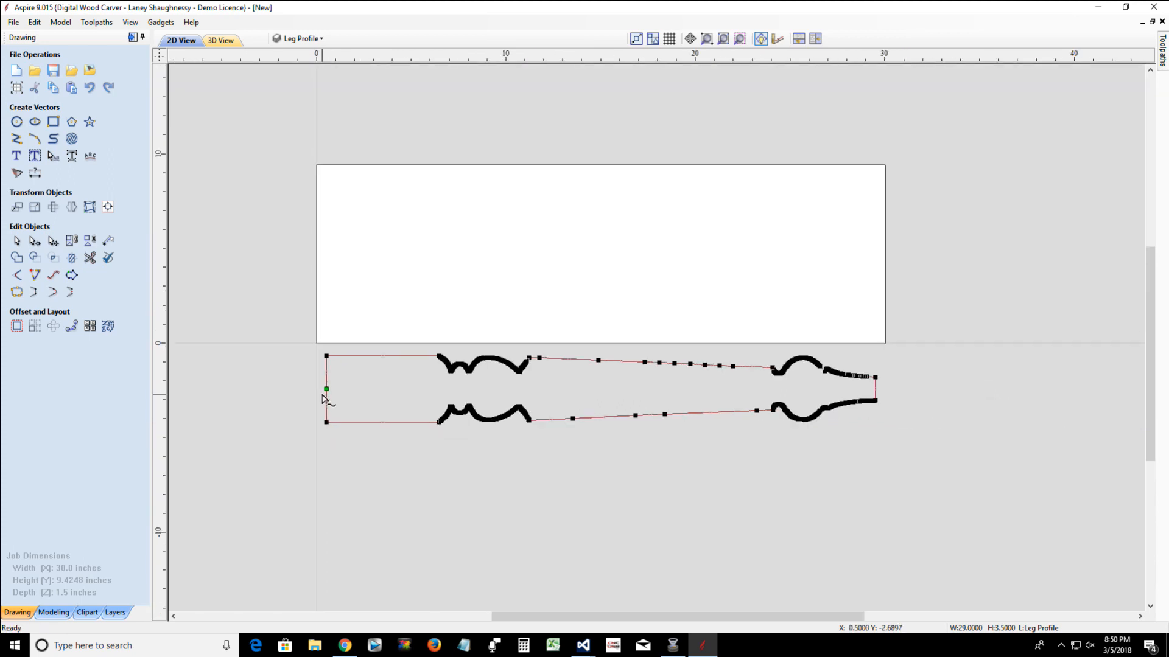
{"action": "scroll", "coordinate": [888, 399], "scroll_direction": "up", "scroll_amount": 5}
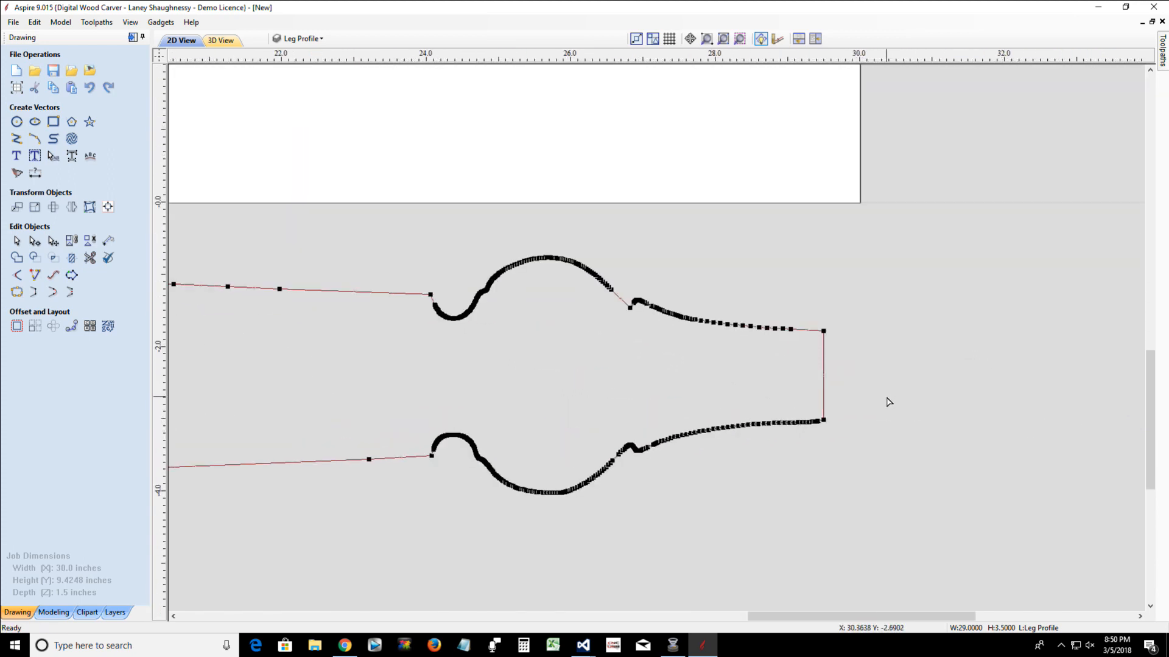
{"action": "right_click", "coordinate": [825, 377]}
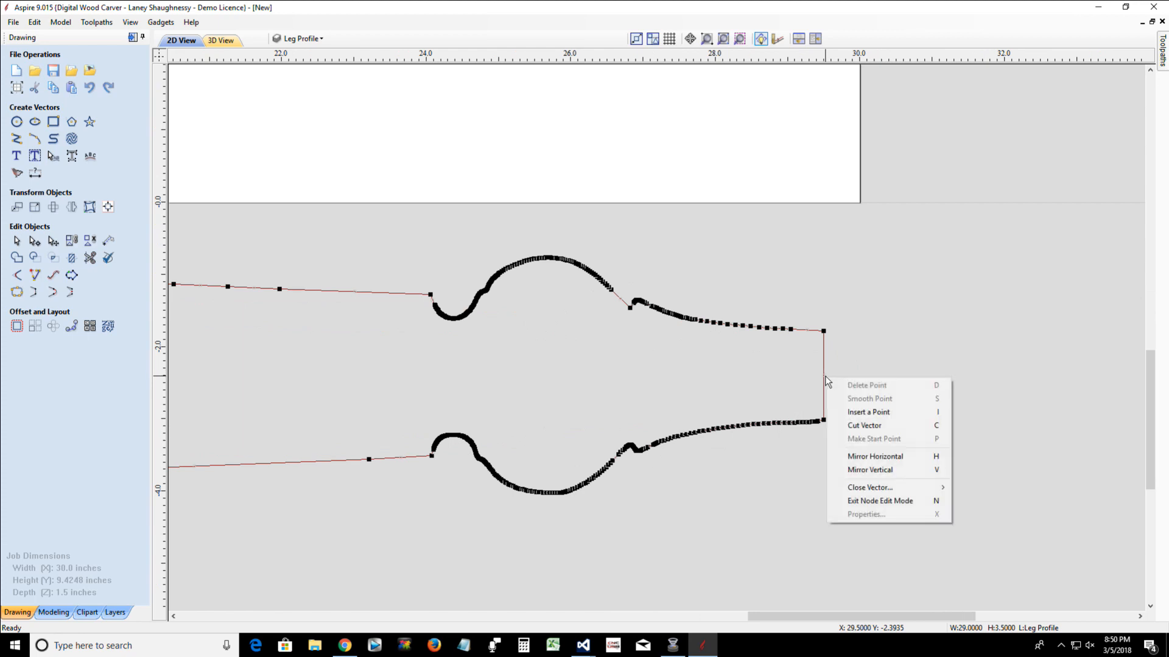
{"action": "left_click", "coordinate": [857, 428]}
{"action": "scroll", "coordinate": [803, 444], "scroll_direction": "down", "scroll_amount": 5}
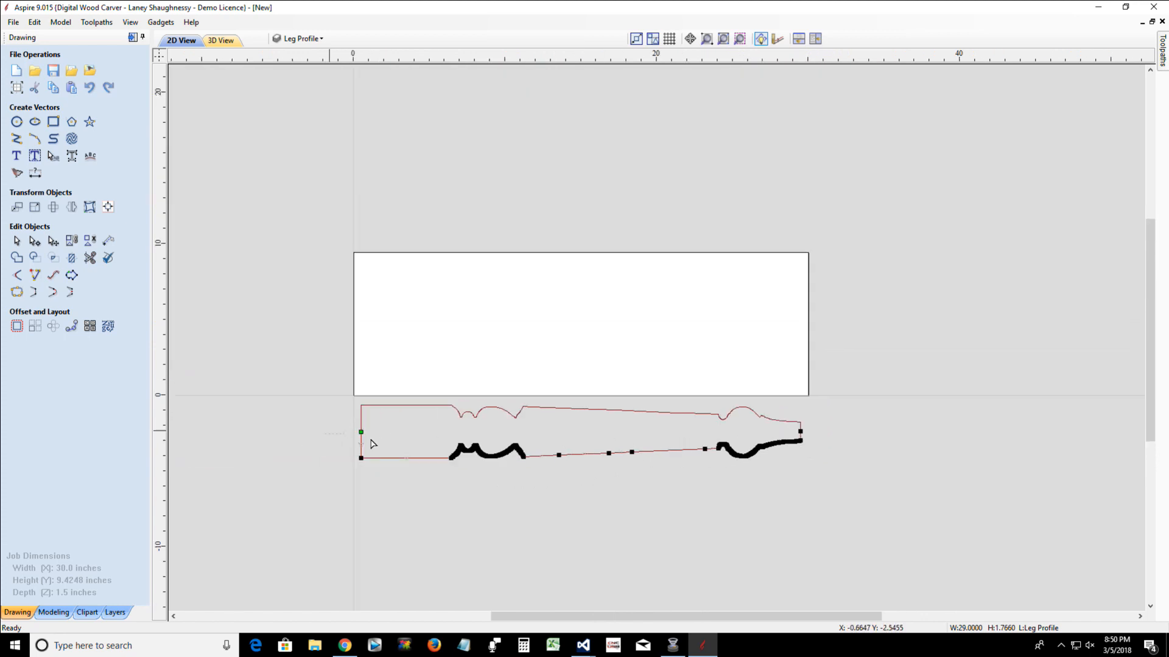
Delete the lower half of the leg outline, keeping the upper half as the open profile
{"action": "key", "text": "ctrl+a"}
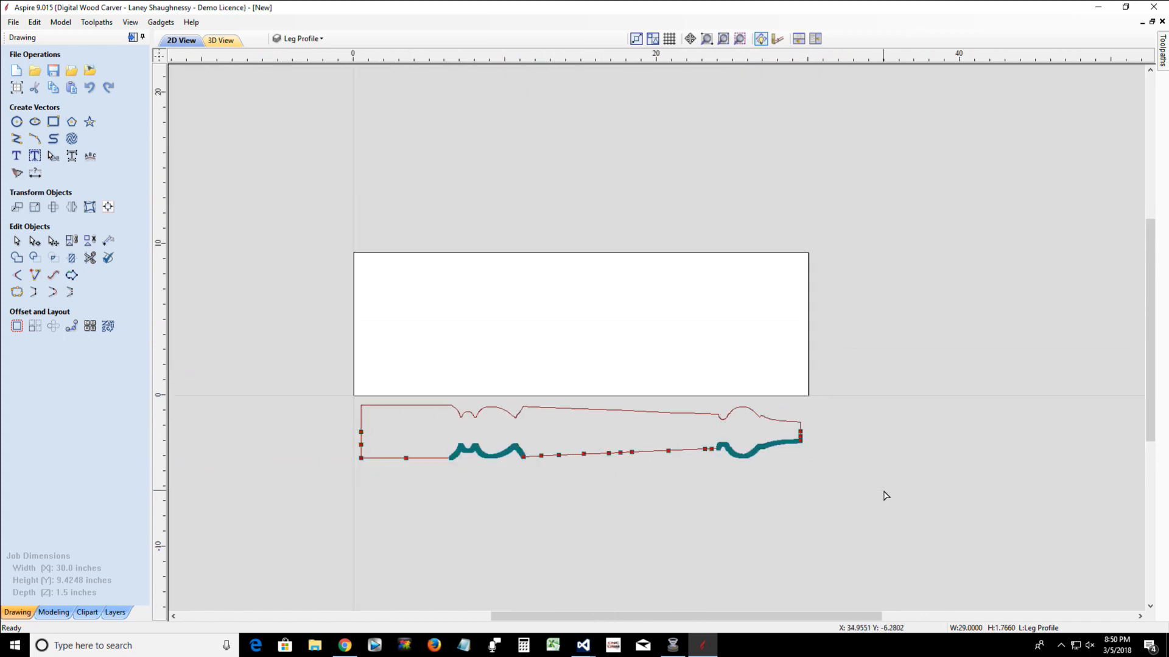
{"action": "key", "text": "Delete"}
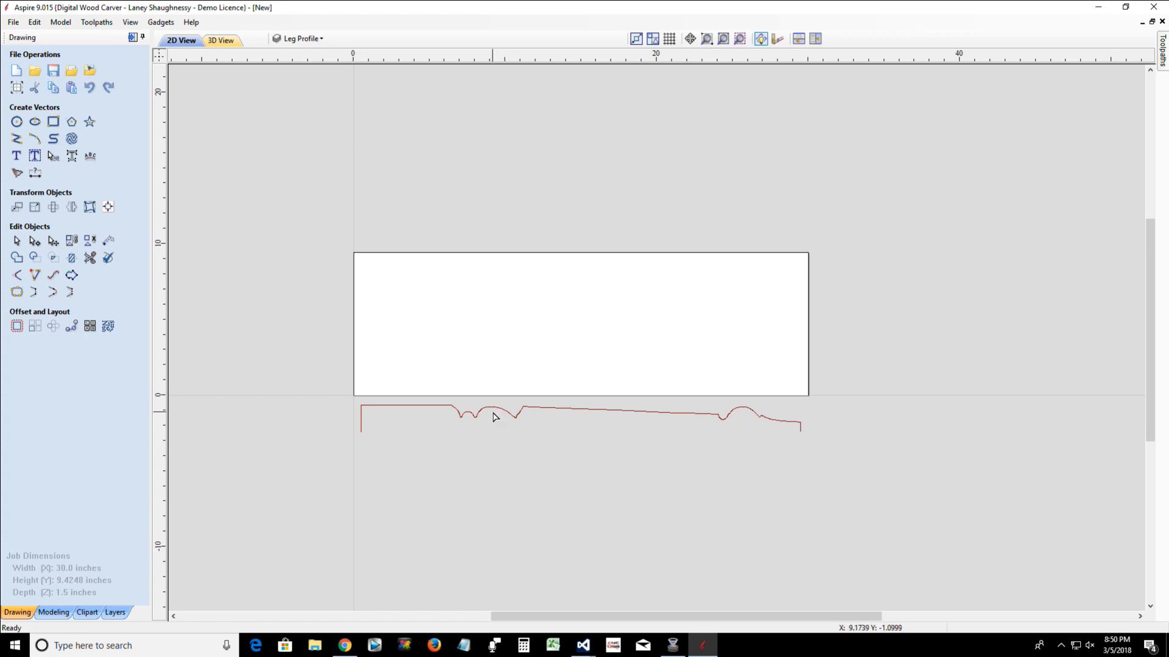
{"action": "scroll", "coordinate": [496, 412], "scroll_direction": "up", "scroll_amount": 3}
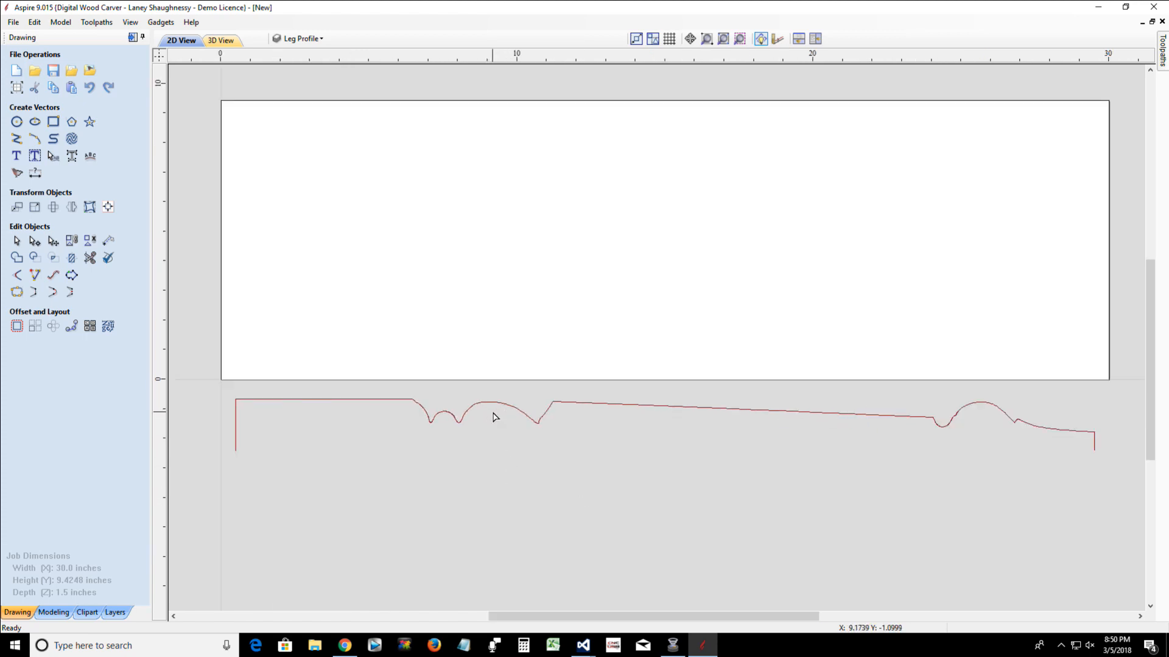
{"action": "scroll", "coordinate": [496, 417], "scroll_direction": "down", "scroll_amount": 1}
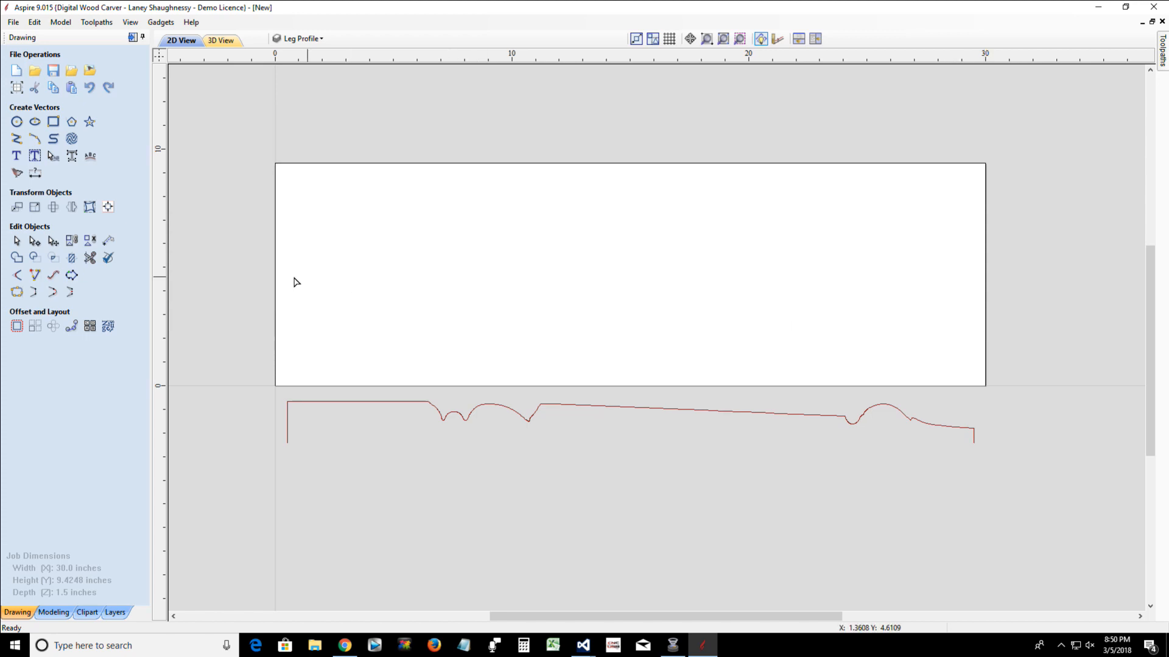
Add vertical guide lines at both ends of the leg profile, at X 0.5 and X 29.5
{"action": "left_click", "coordinate": [15, 242]}
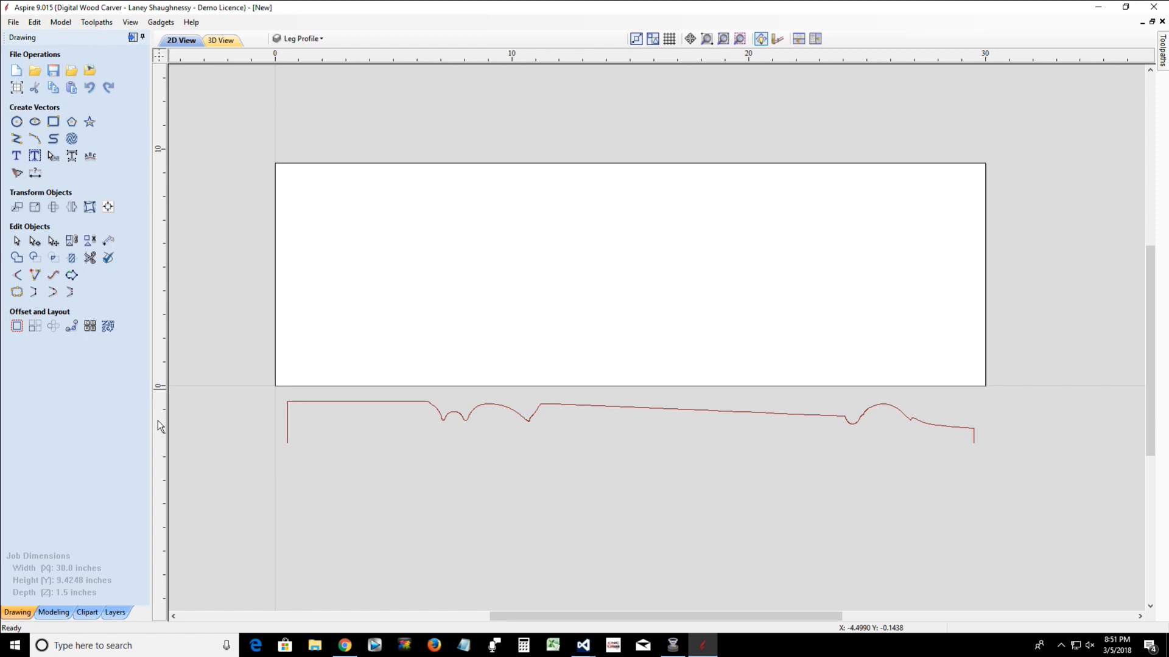
{"action": "left_click_drag", "start_coordinate": [160, 426], "coordinate": [288, 447]}
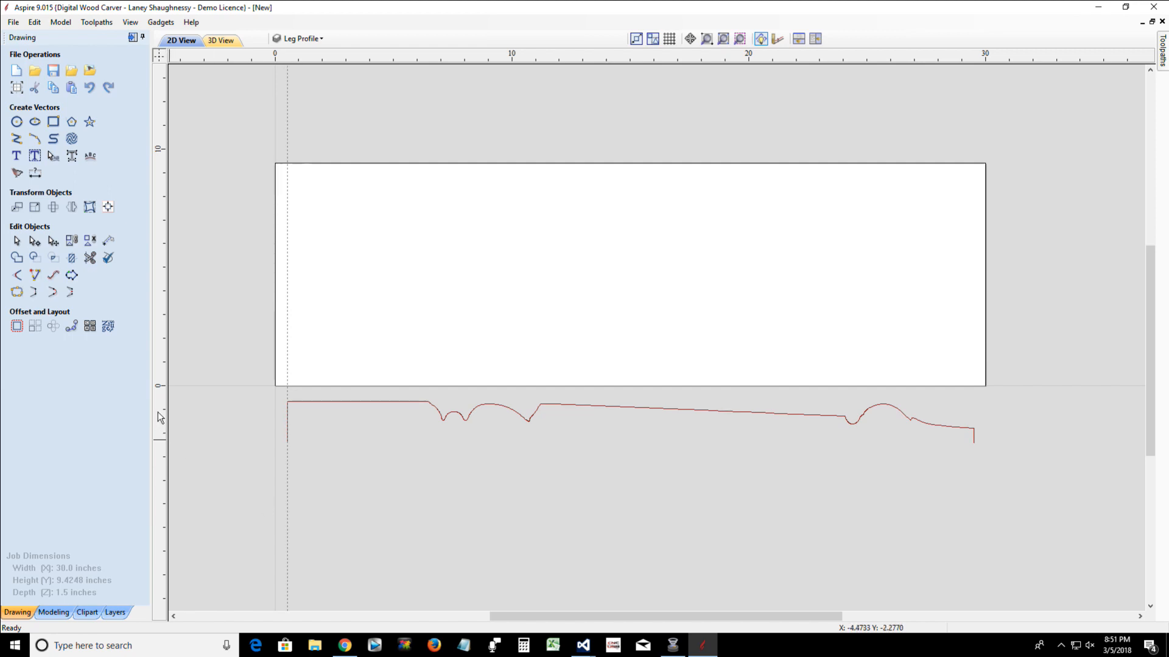
{"action": "left_click_drag", "start_coordinate": [160, 418], "coordinate": [973, 445]}
{"action": "scroll", "coordinate": [953, 482], "scroll_direction": "up", "scroll_amount": 2}
{"action": "scroll", "coordinate": [953, 482], "scroll_direction": "down", "scroll_amount": 2}
Move the vertical line at the job's X 30 edge inward onto the guide at the leg profile's narrow end
{"action": "left_click", "coordinate": [986, 305]}
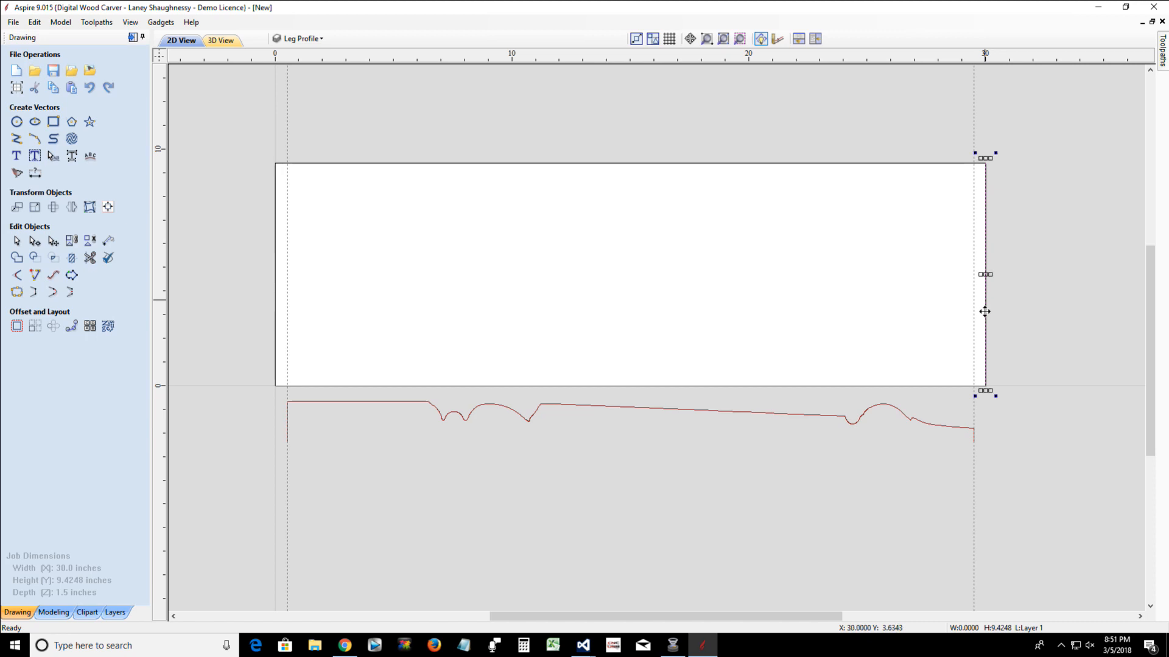
{"action": "scroll", "coordinate": [992, 401], "scroll_direction": "up", "scroll_amount": 3}
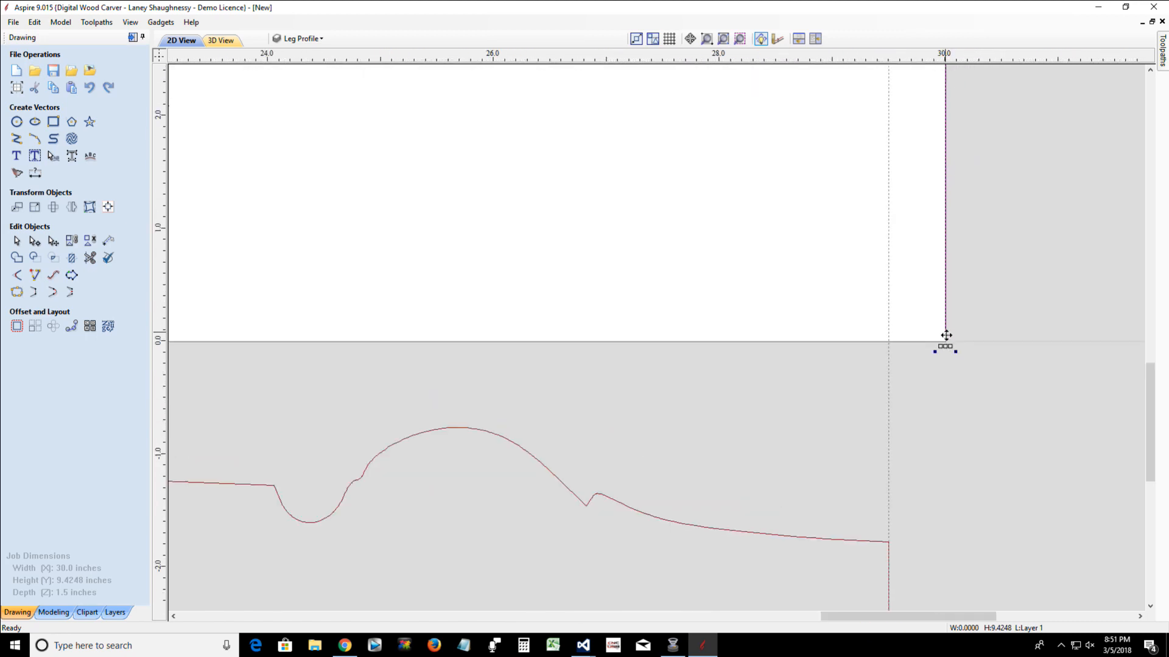
{"action": "left_click_drag", "start_coordinate": [945, 334], "coordinate": [889, 341]}
{"action": "scroll", "coordinate": [871, 425], "scroll_direction": "down", "scroll_amount": 3}
{"action": "scroll", "coordinate": [870, 426], "scroll_direction": "down", "scroll_amount": 3}
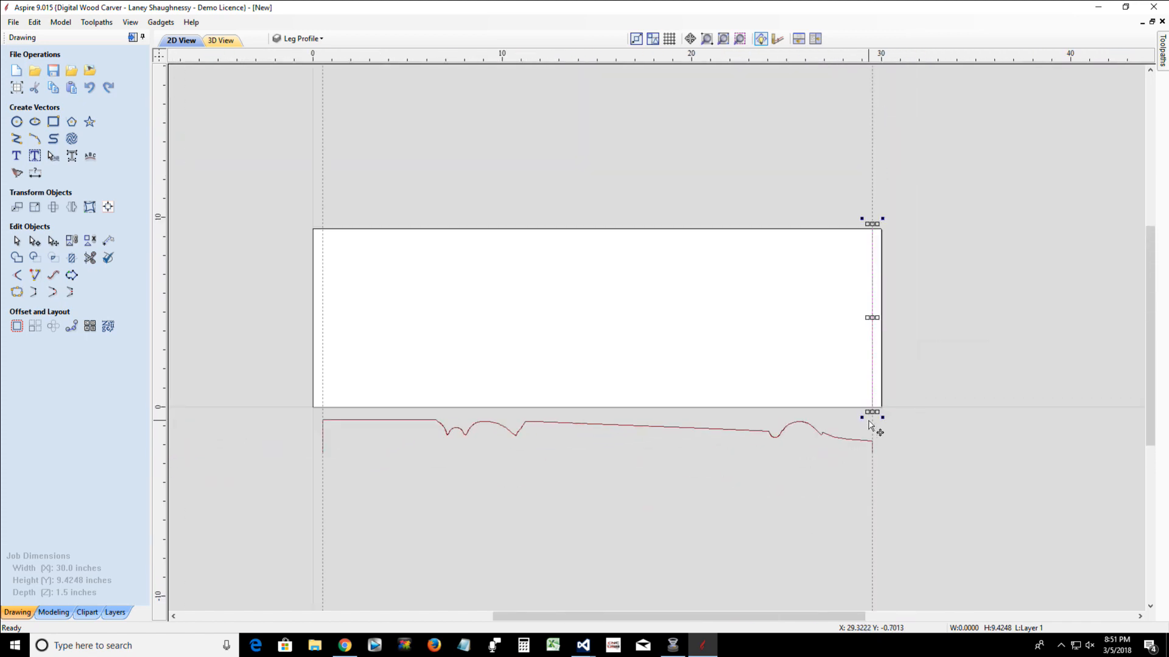
Move the vertical line at the job's X 0 edge inward onto the guide at X 0.5, by the square end
{"action": "scroll", "coordinate": [207, 383], "scroll_direction": "up", "scroll_amount": 3}
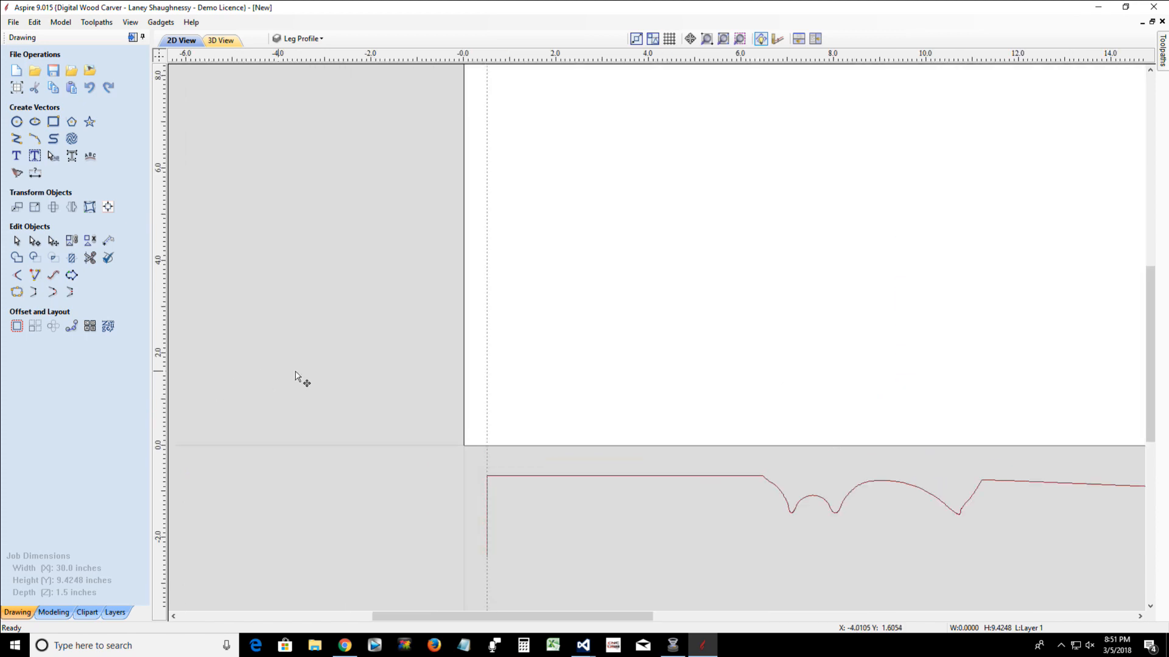
{"action": "left_click", "coordinate": [463, 424]}
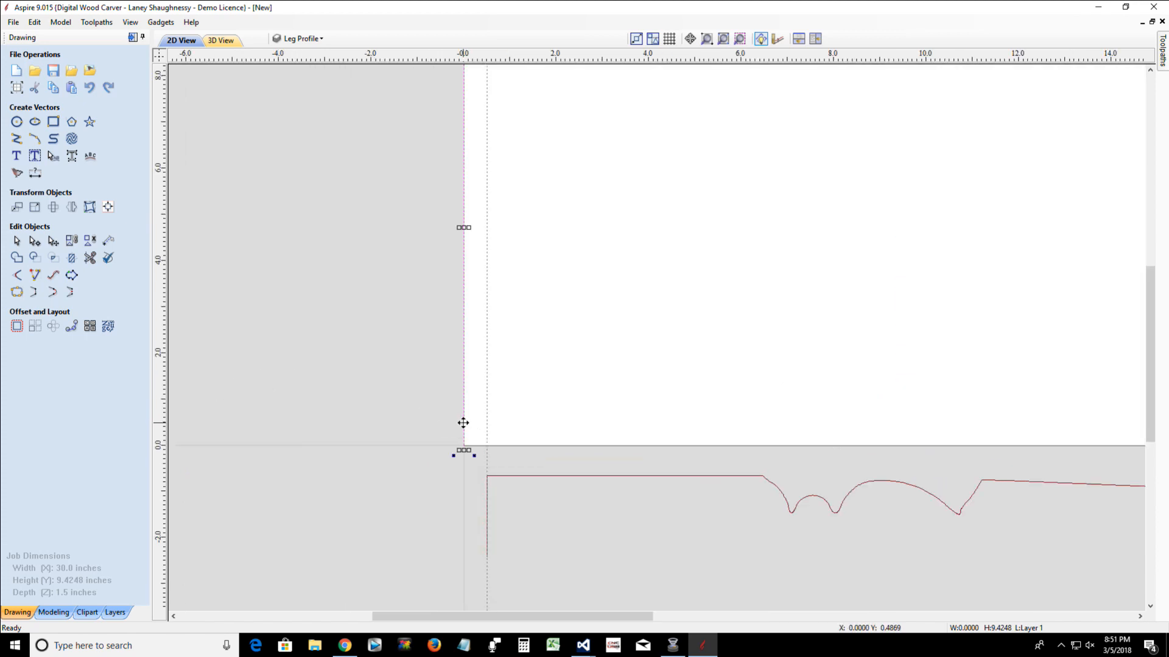
{"action": "left_click_drag", "start_coordinate": [463, 423], "coordinate": [488, 428]}
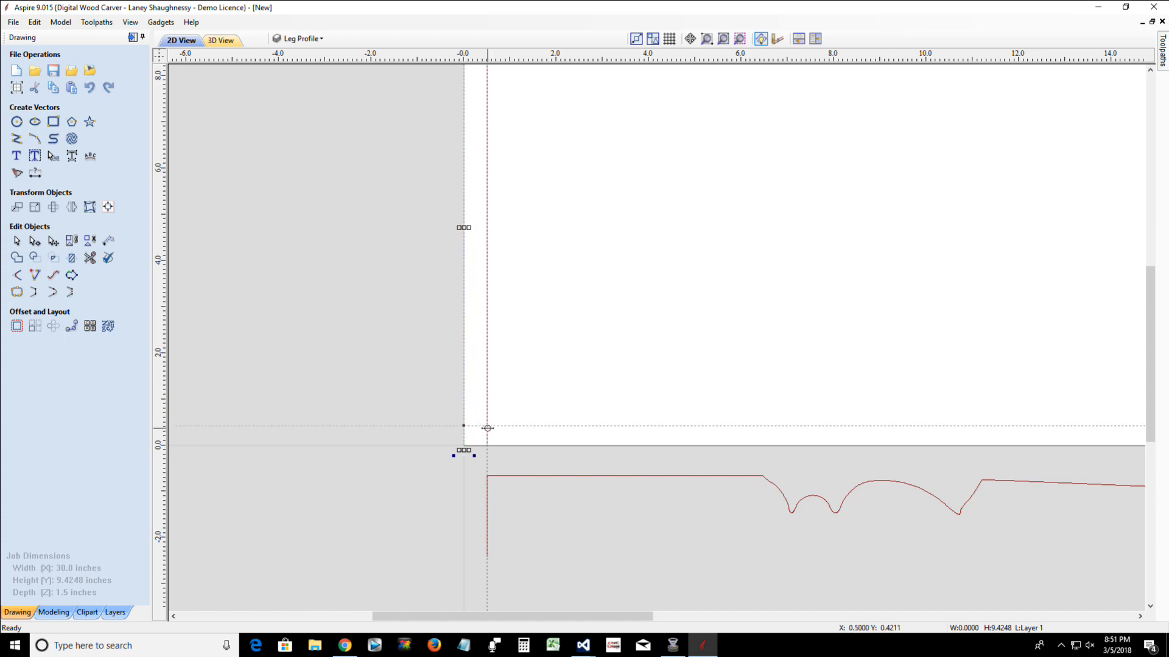
{"action": "scroll", "coordinate": [485, 444], "scroll_direction": "down", "scroll_amount": 3}
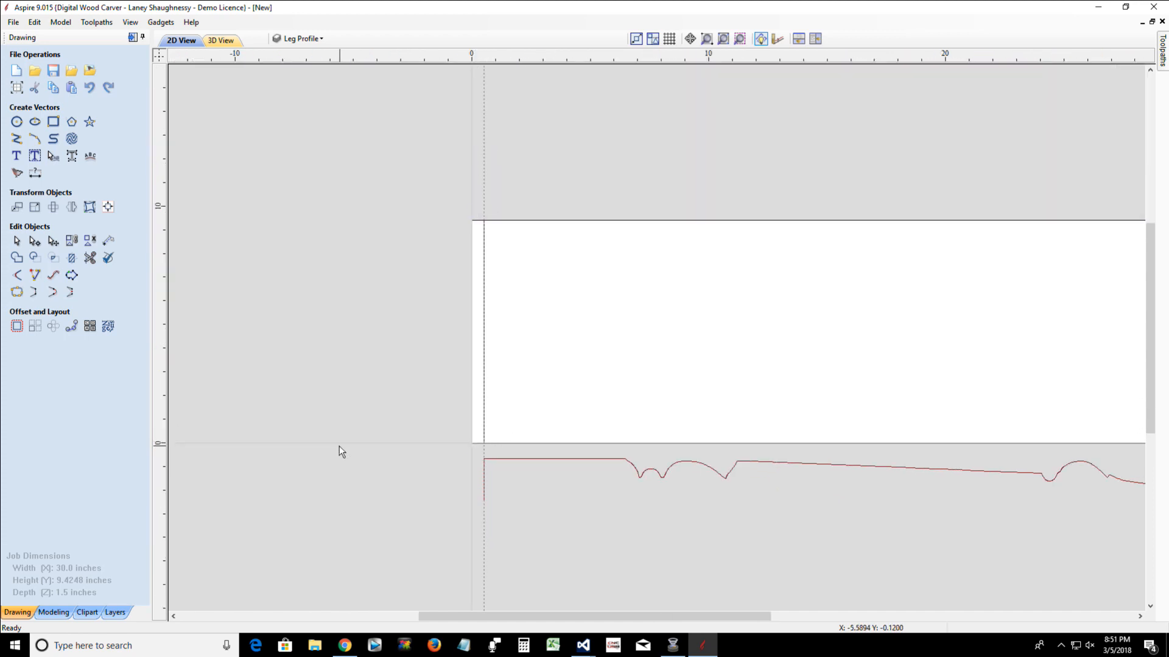
{"action": "scroll", "coordinate": [295, 440], "scroll_direction": "down", "scroll_amount": 3}
{"action": "scroll", "coordinate": [294, 440], "scroll_direction": "up", "scroll_amount": 1}
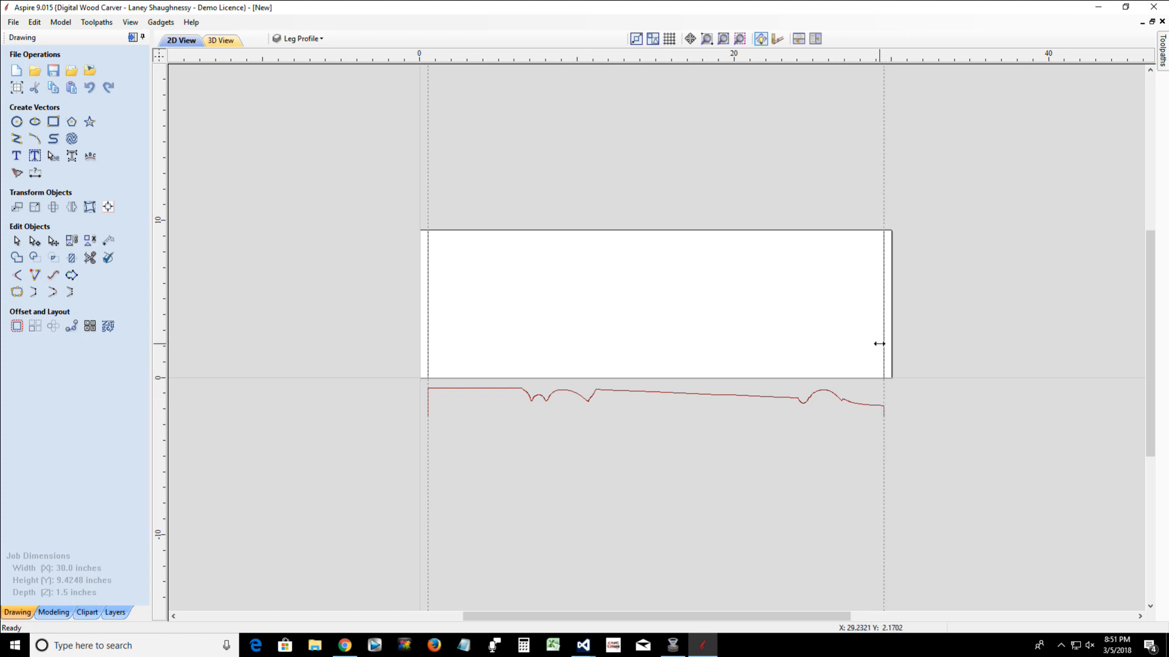
{"action": "scroll", "coordinate": [349, 255], "scroll_direction": "up", "scroll_amount": 1}
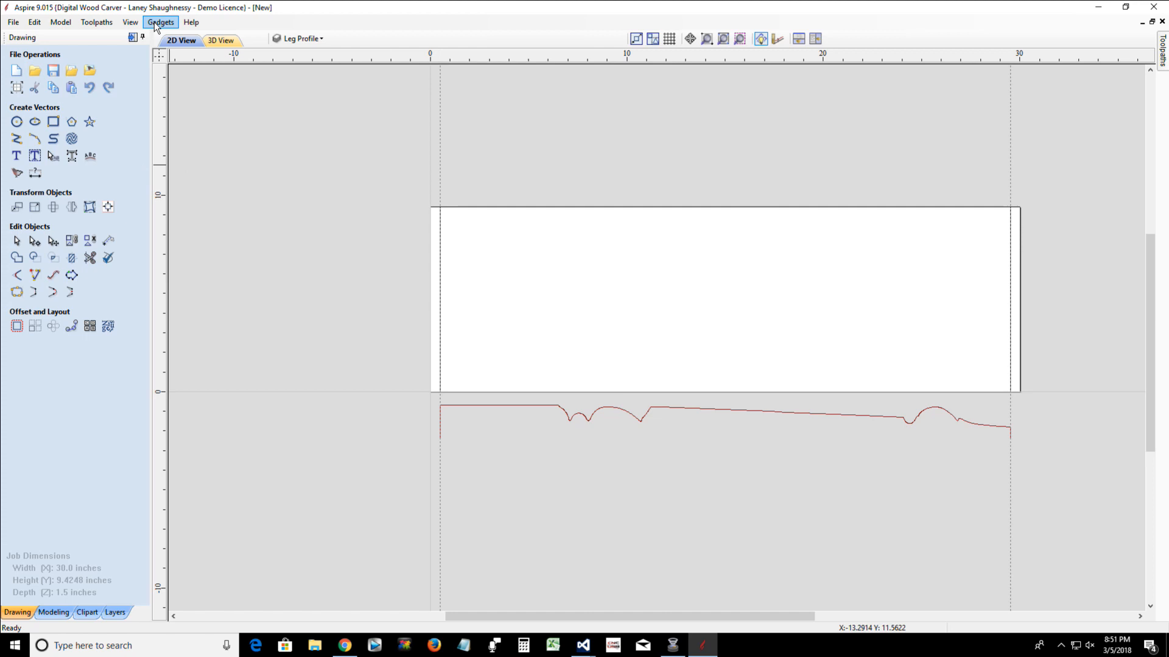
Hide the guide lines in the 2D view
{"action": "left_click", "coordinate": [130, 22]}
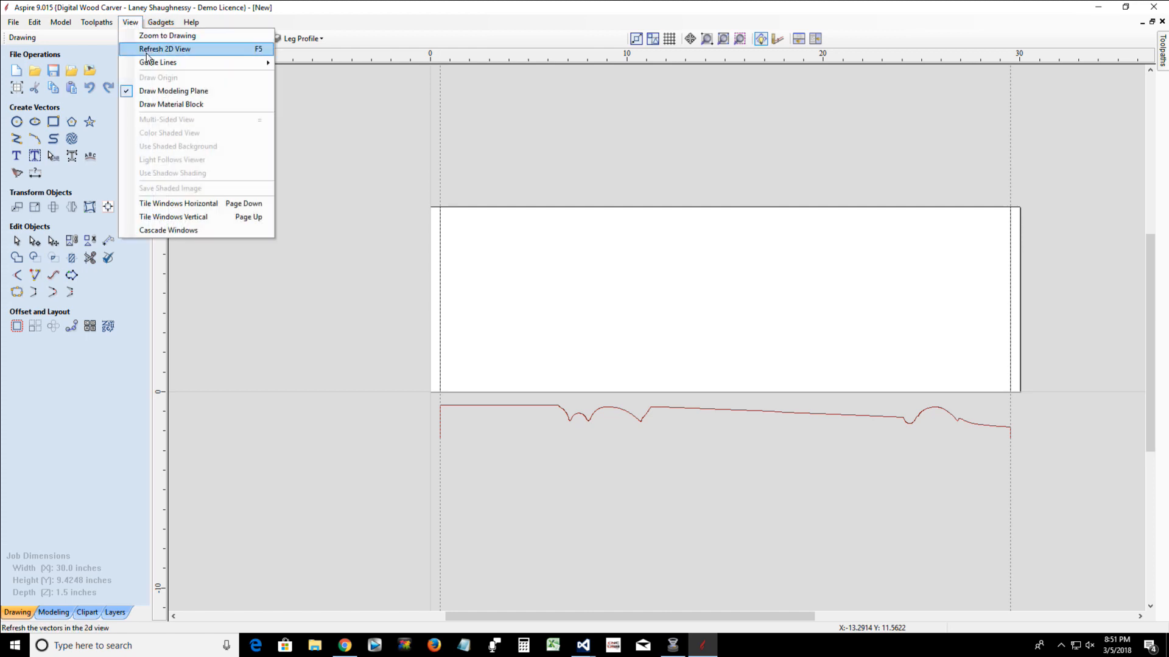
{"action": "mouse_move", "coordinate": [149, 63]}
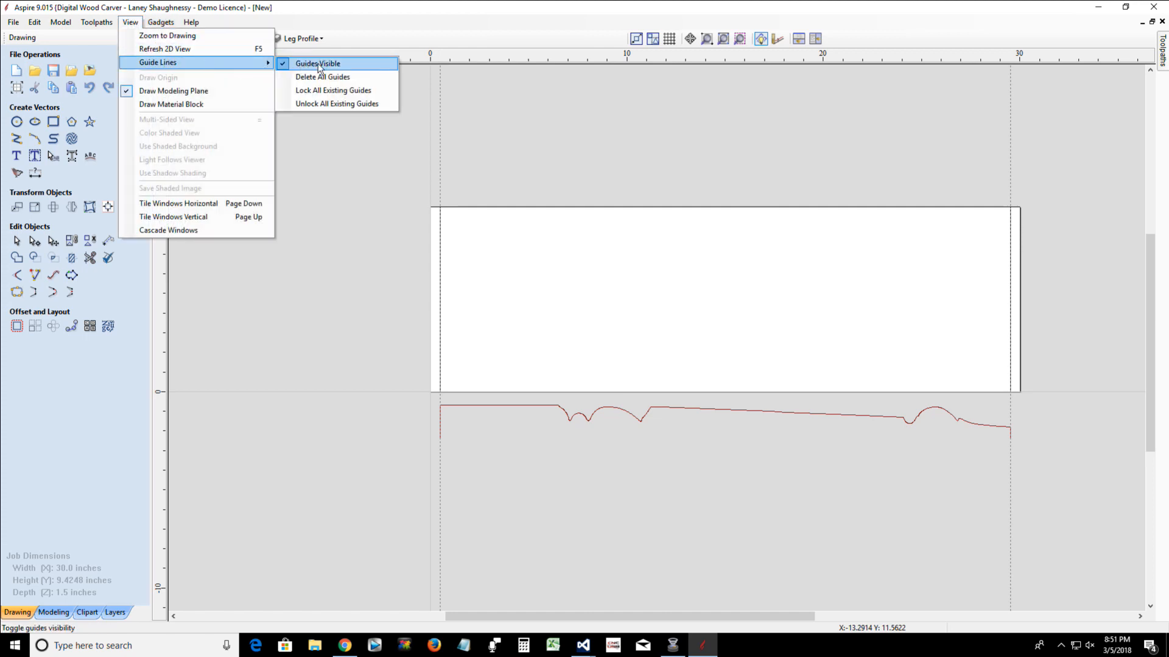
{"action": "left_click", "coordinate": [305, 67]}
{"action": "scroll", "coordinate": [422, 262], "scroll_direction": "up", "scroll_amount": 1}
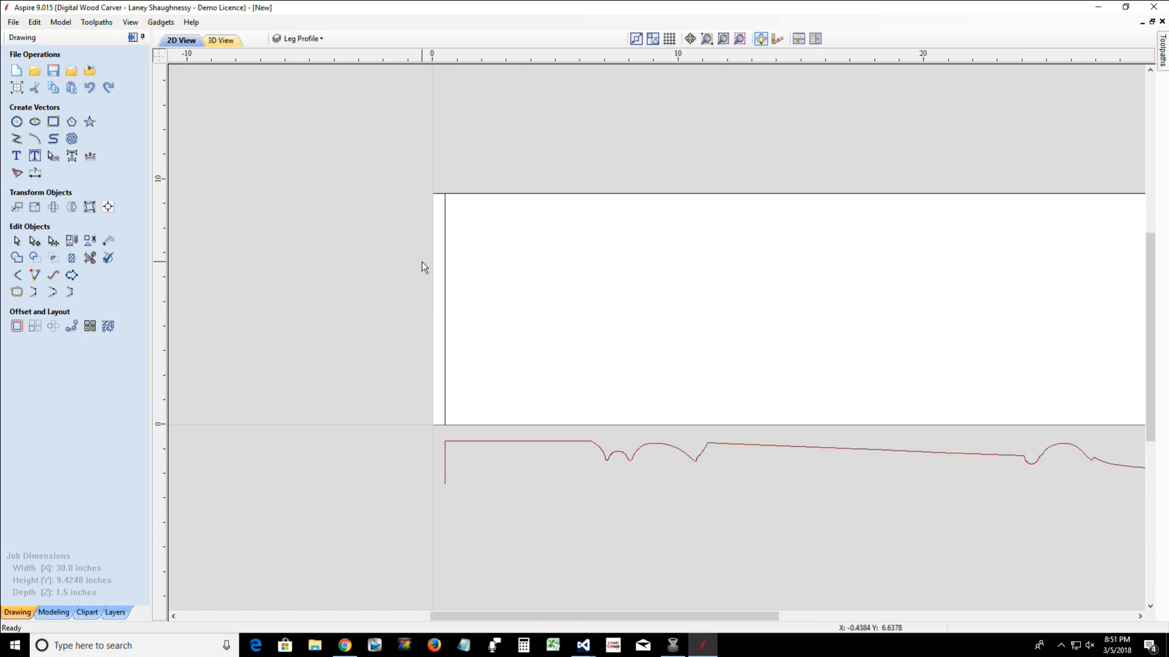
{"action": "scroll", "coordinate": [422, 262], "scroll_direction": "down", "scroll_amount": 2}
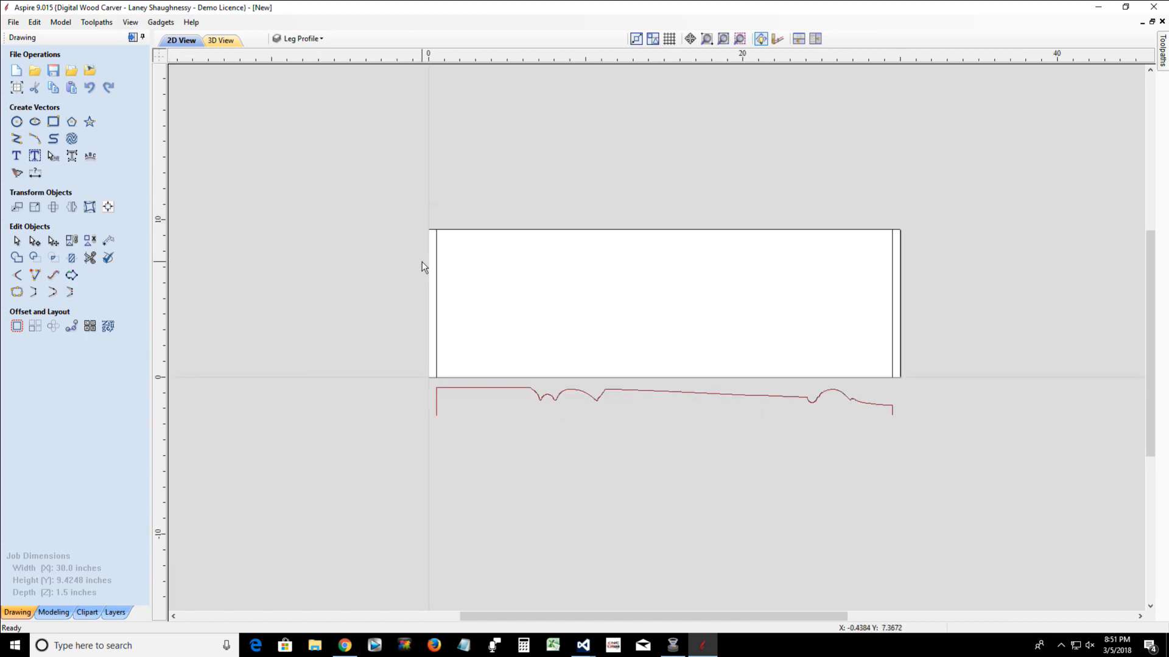
Start a Two Rail Sweep and assign the vertical lines at both ends of the leg profile as its drive rails
{"action": "left_click", "coordinate": [437, 282]}
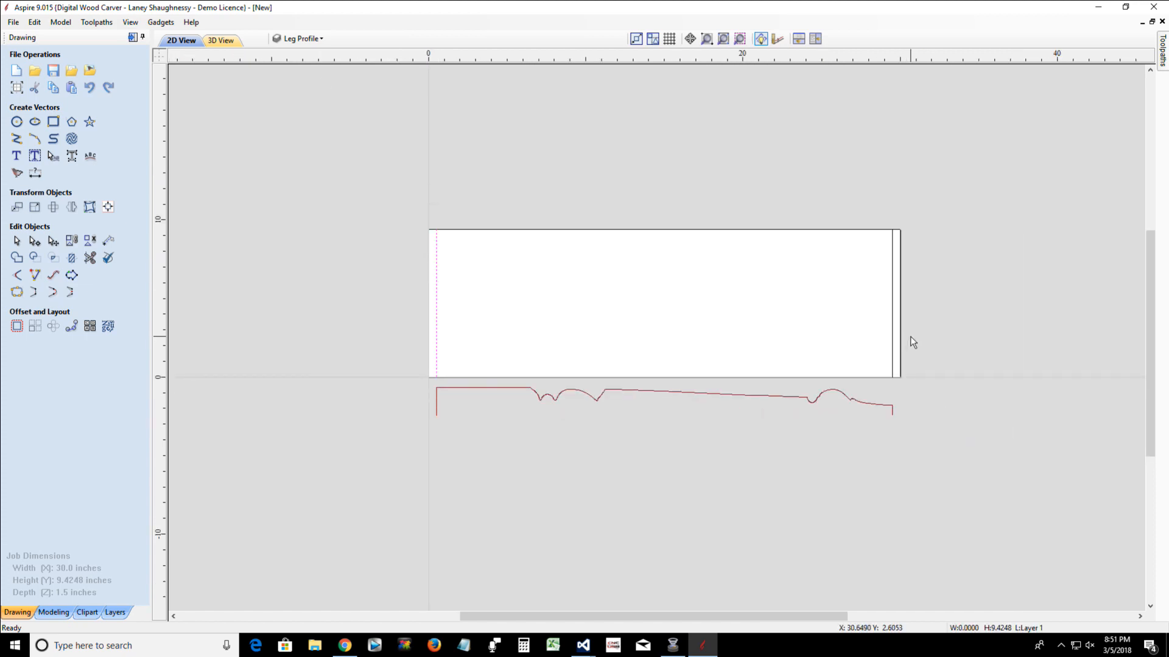
{"action": "left_click", "coordinate": [892, 339]}
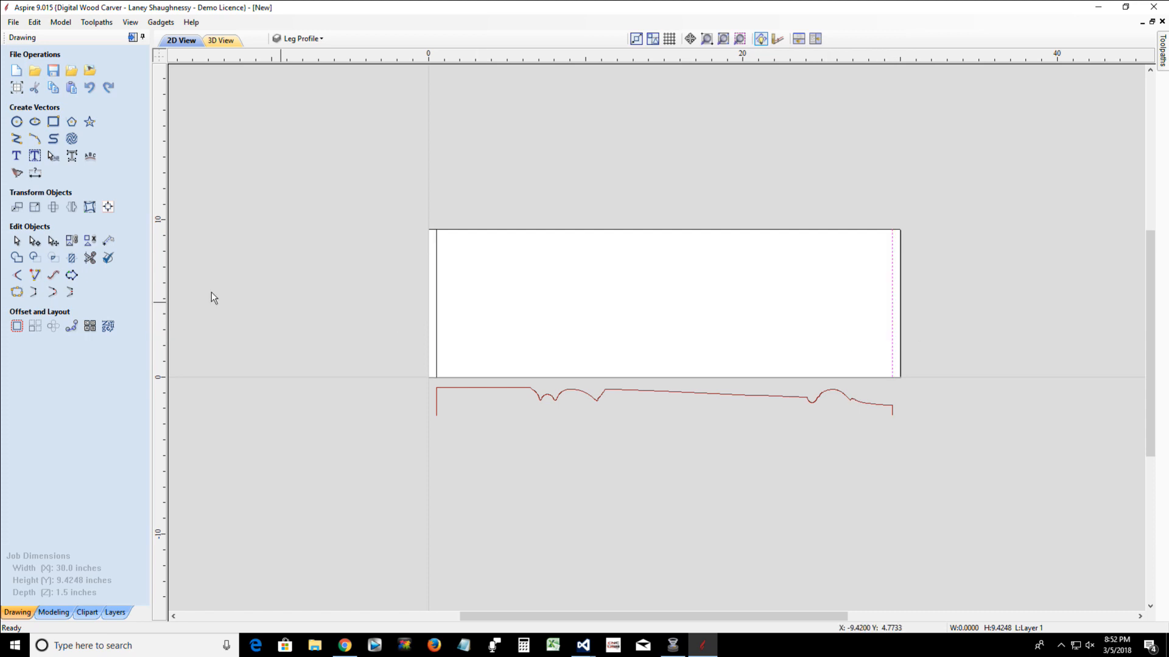
{"action": "left_click", "coordinate": [54, 612]}
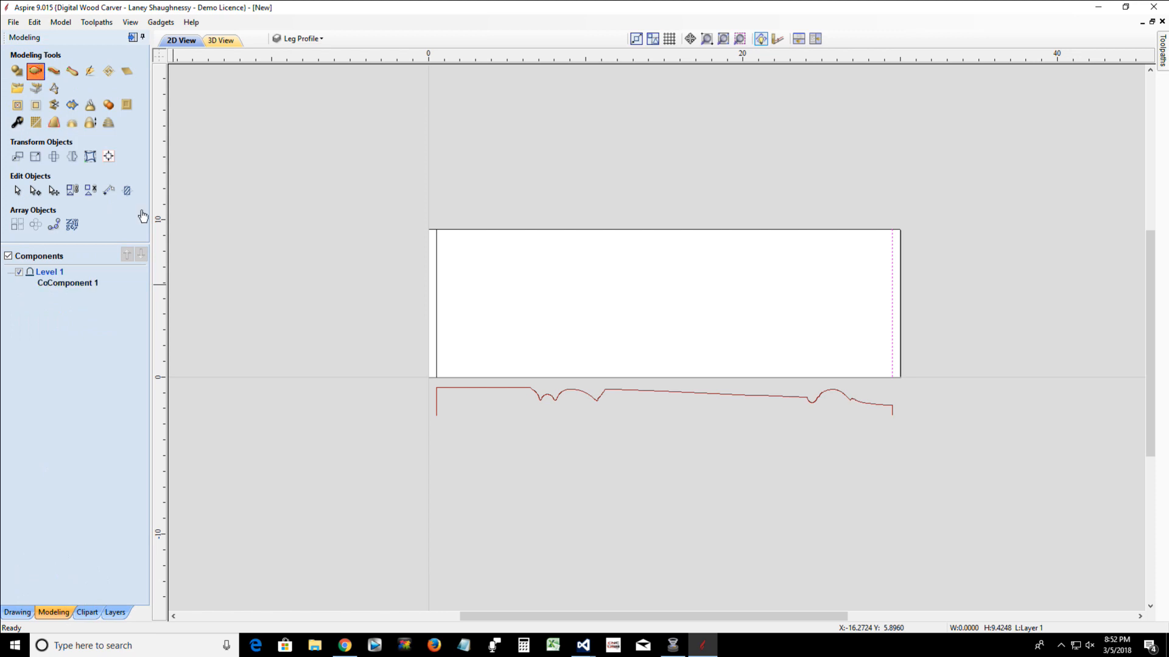
{"action": "left_click", "coordinate": [437, 329]}
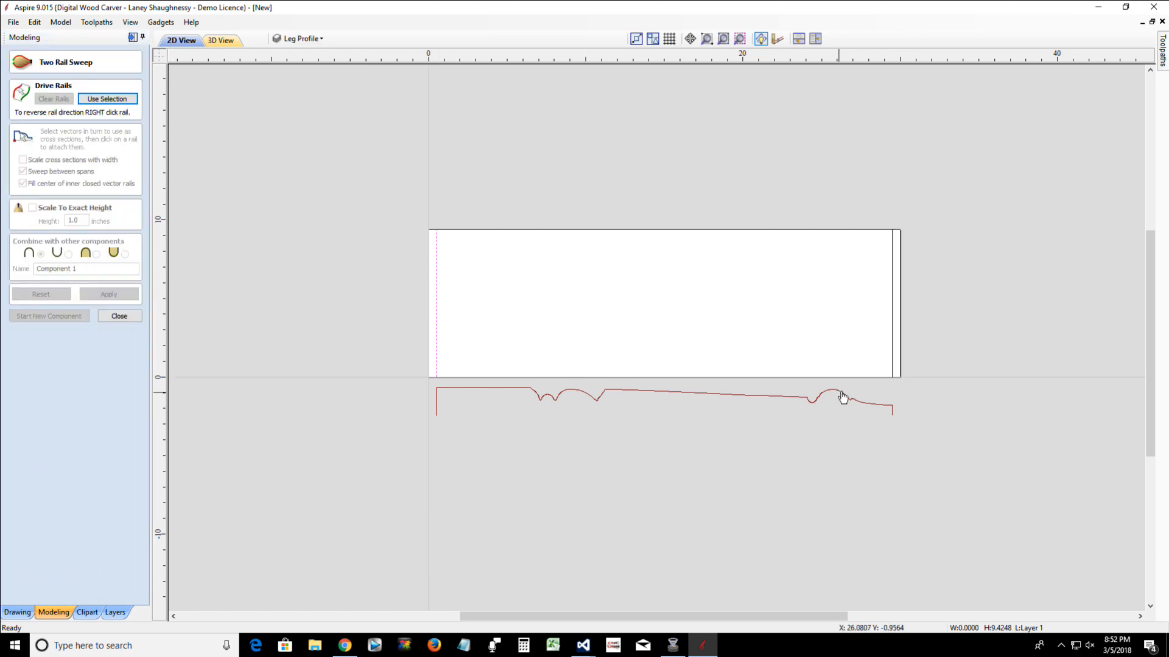
{"action": "left_click", "coordinate": [893, 350], "text": "shift"}
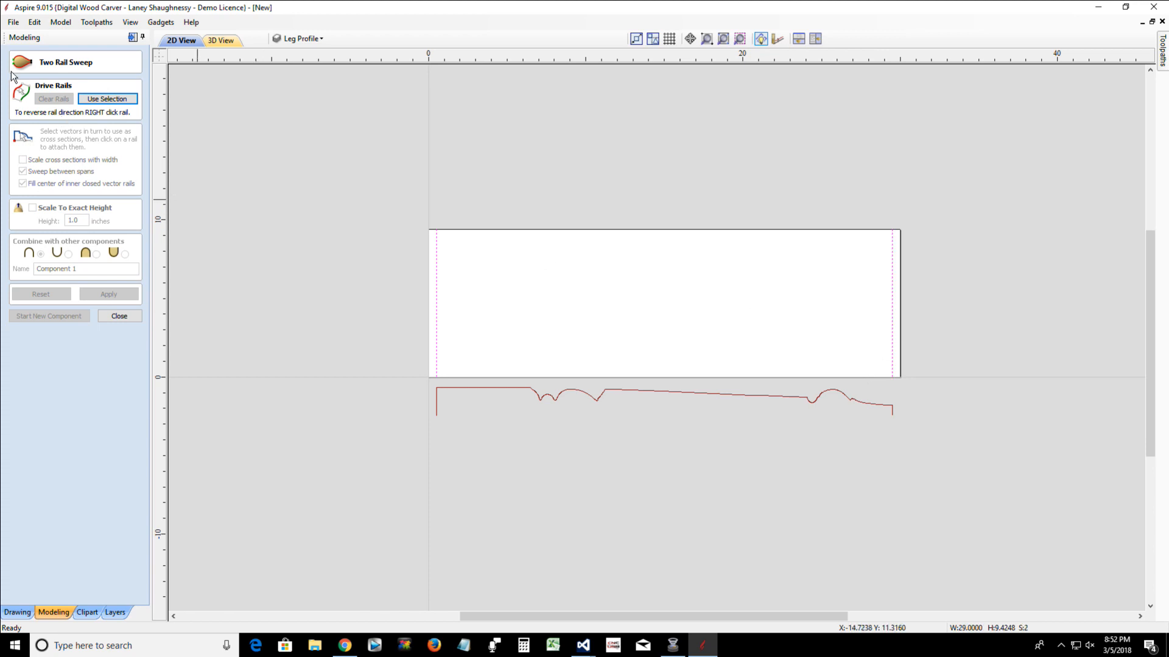
{"action": "left_click", "coordinate": [106, 98]}
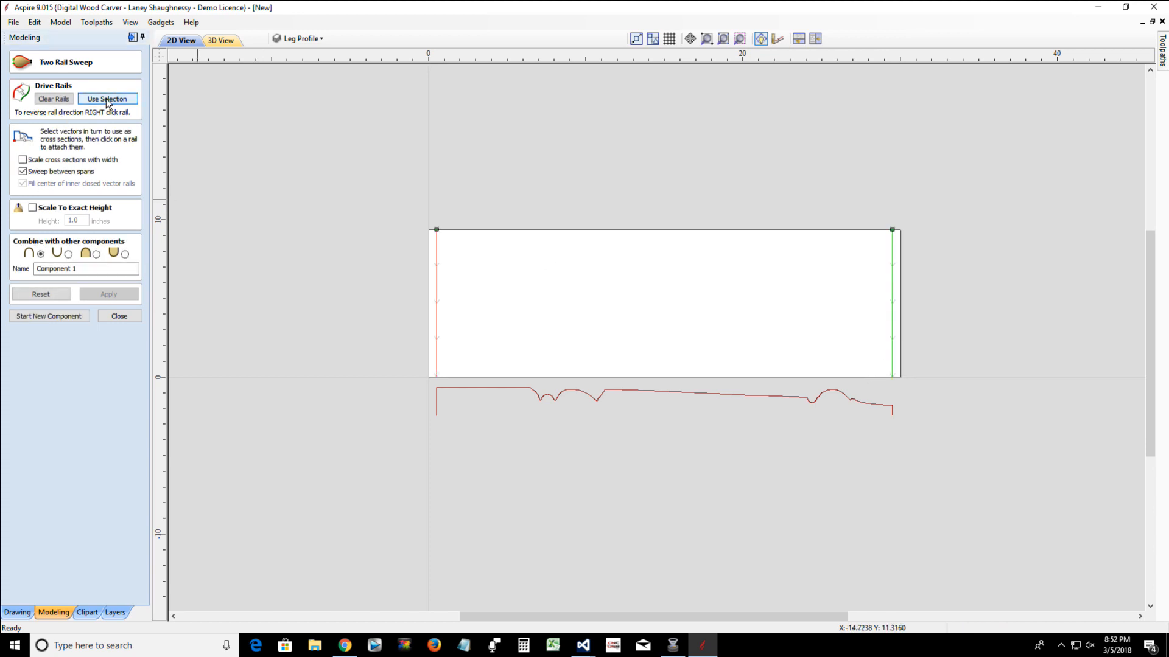
Sweep the half leg profile as the cross section between the rails, inspect the resulting component in 3D, and finish the sweep
{"action": "left_click", "coordinate": [482, 390]}
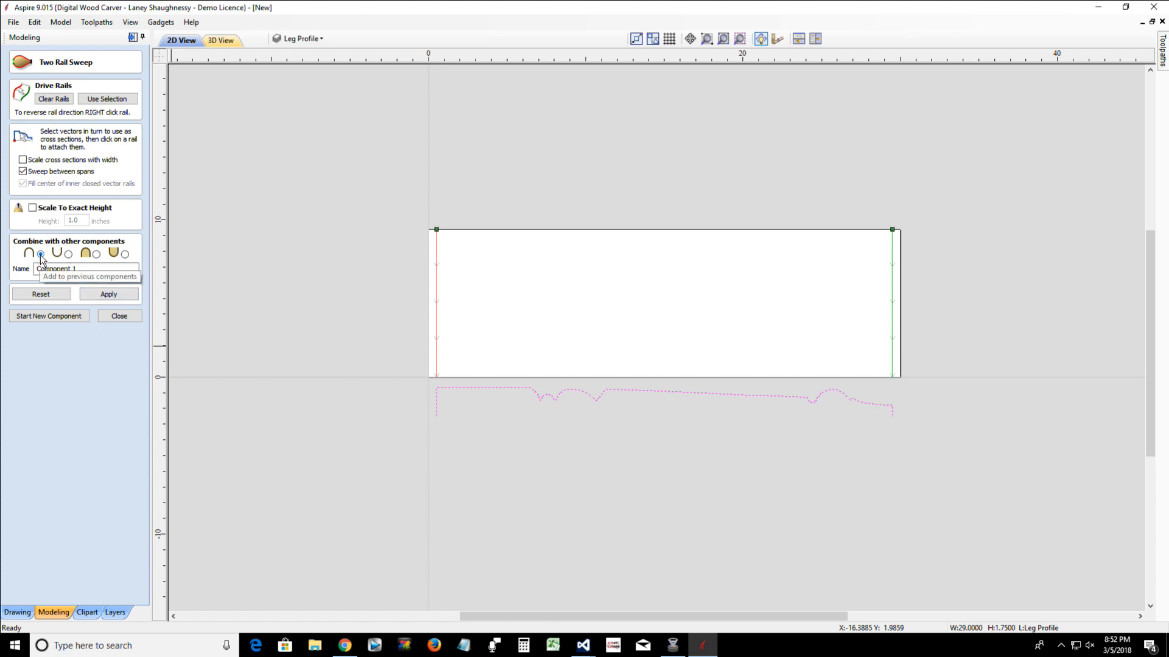
{"action": "left_click", "coordinate": [117, 297]}
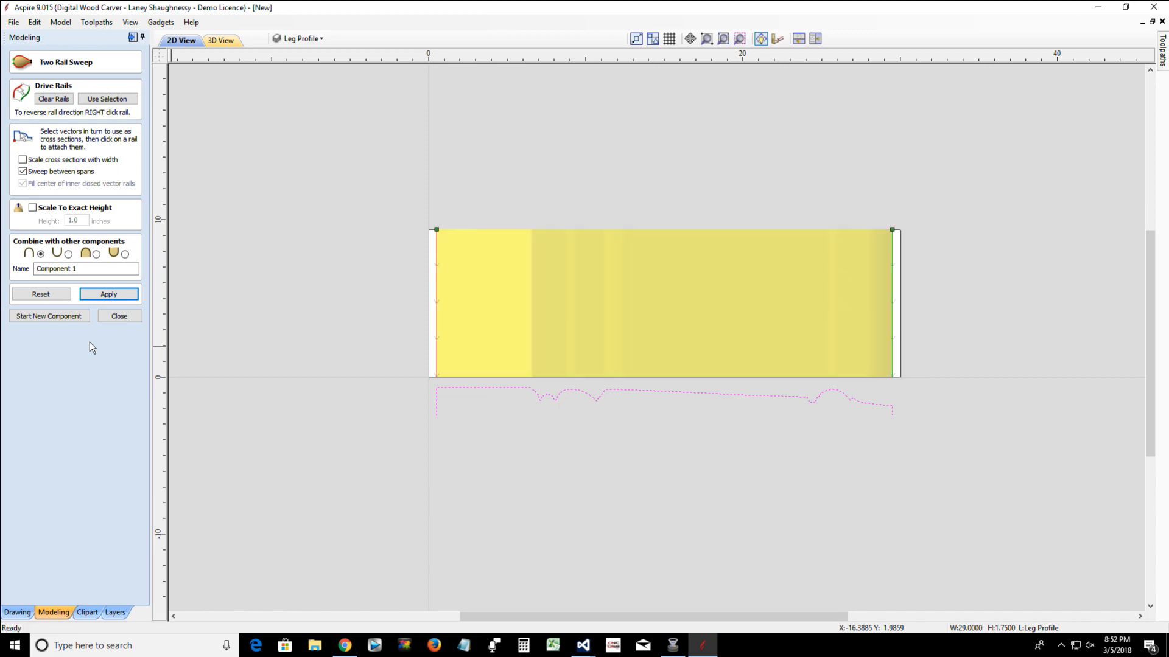
{"action": "left_click", "coordinate": [219, 40]}
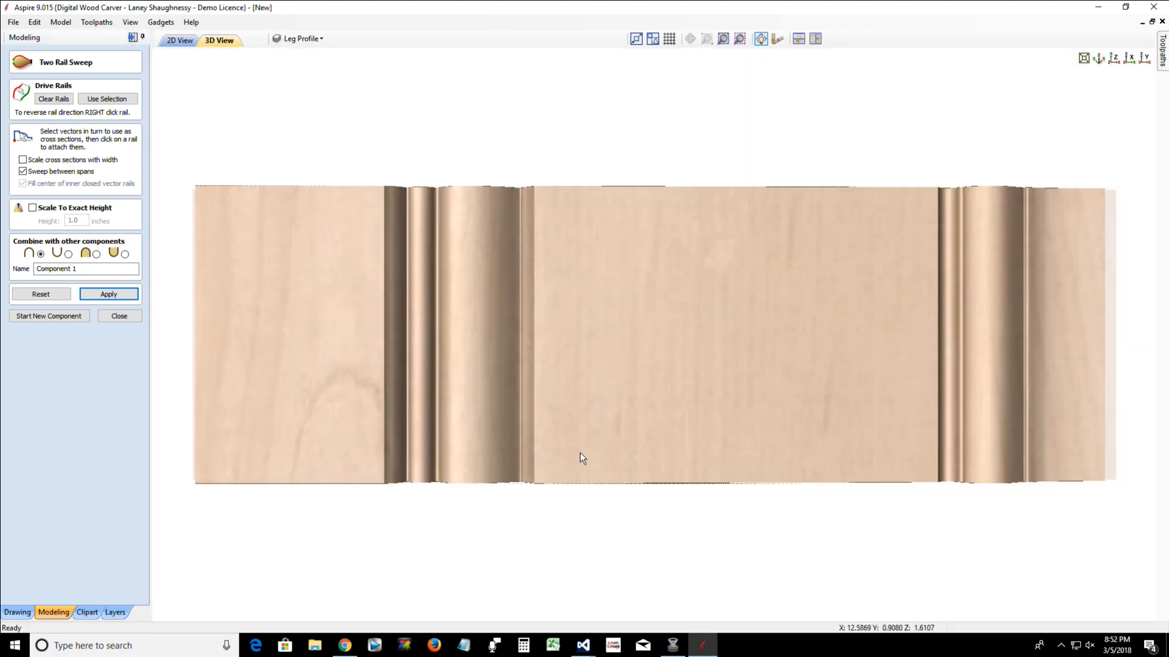
{"action": "left_click_drag", "start_coordinate": [623, 532], "coordinate": [640, 363]}
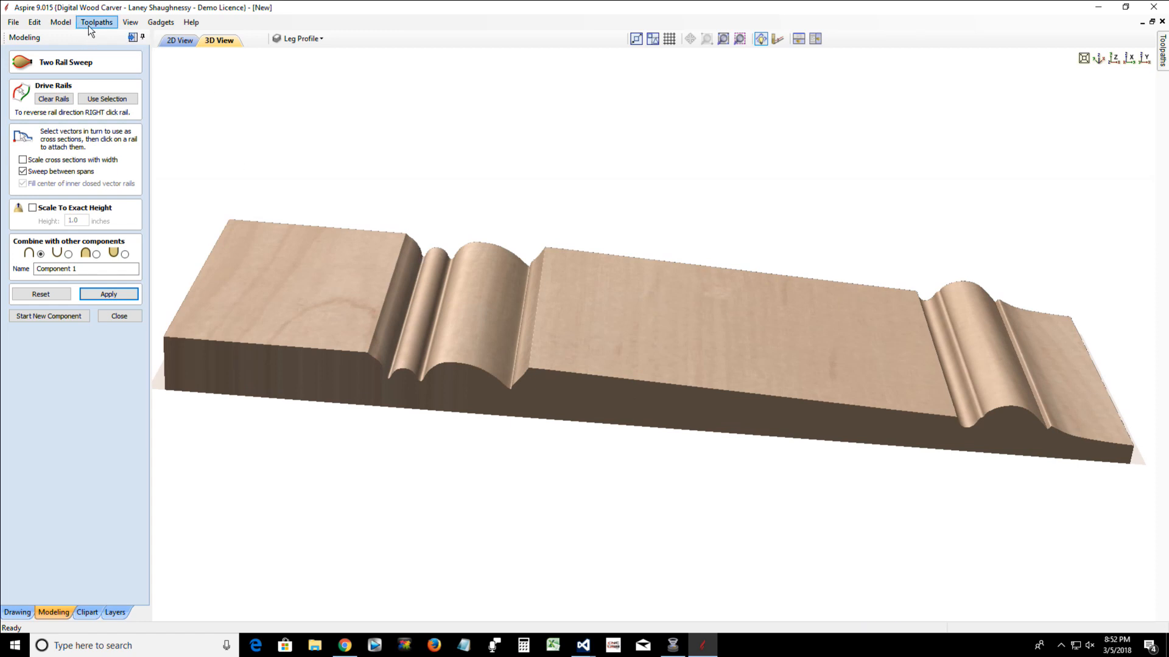
{"action": "left_click", "coordinate": [118, 317]}
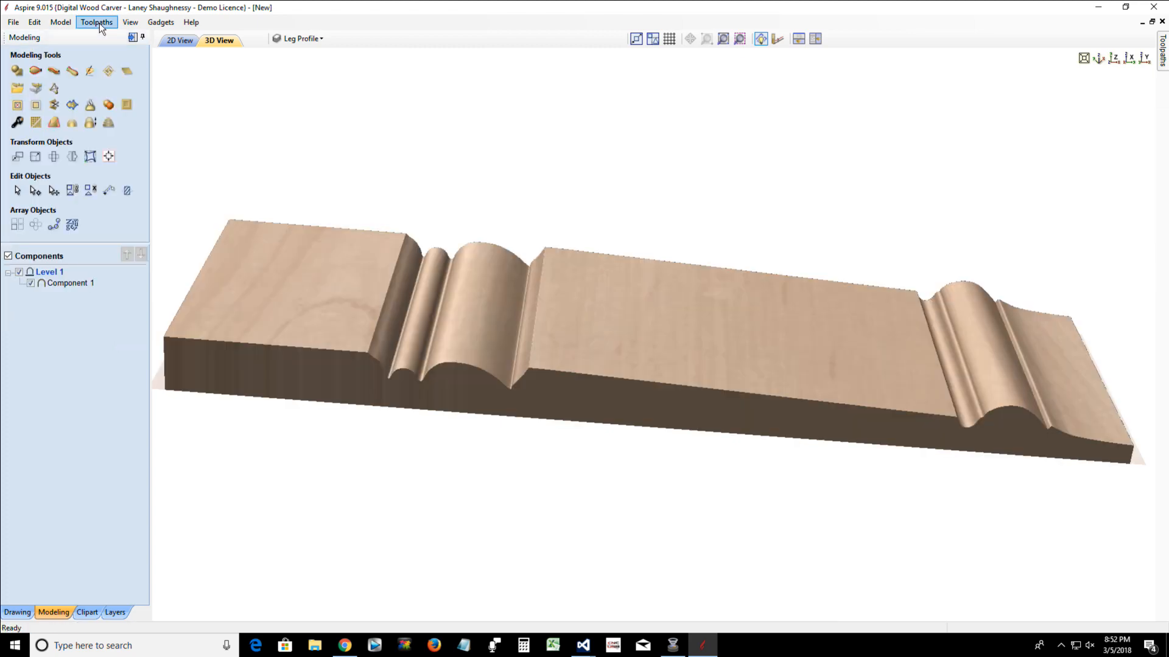
Set the toolpath drawing to wrap Y values around the X axis
{"action": "left_click", "coordinate": [100, 23]}
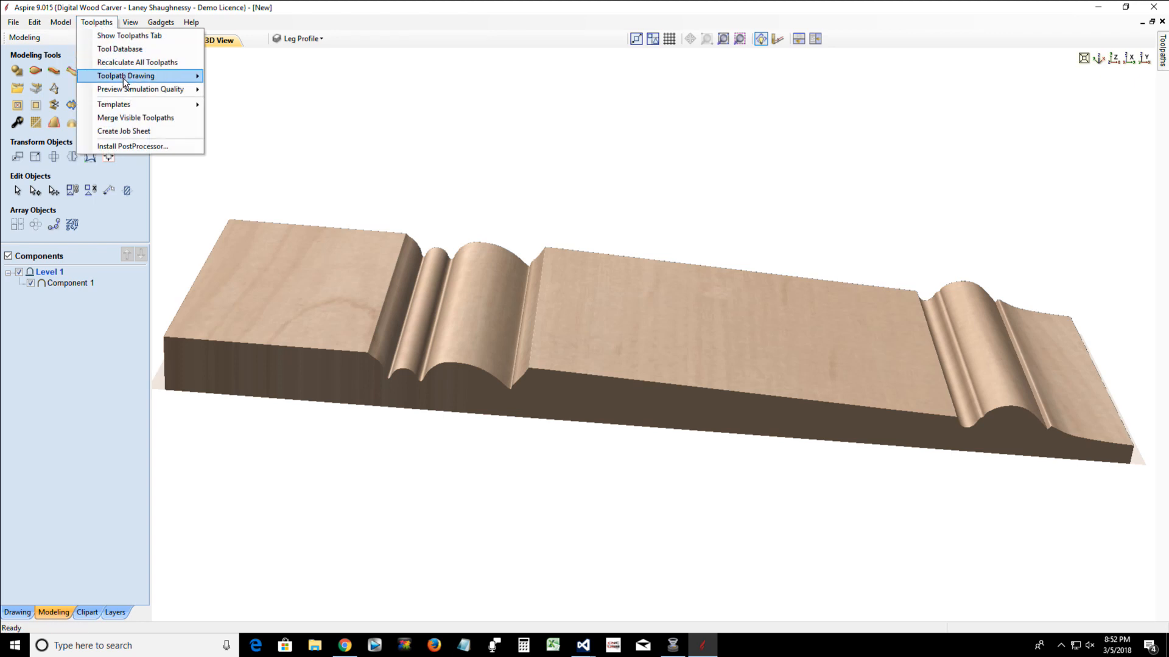
{"action": "mouse_move", "coordinate": [124, 81]}
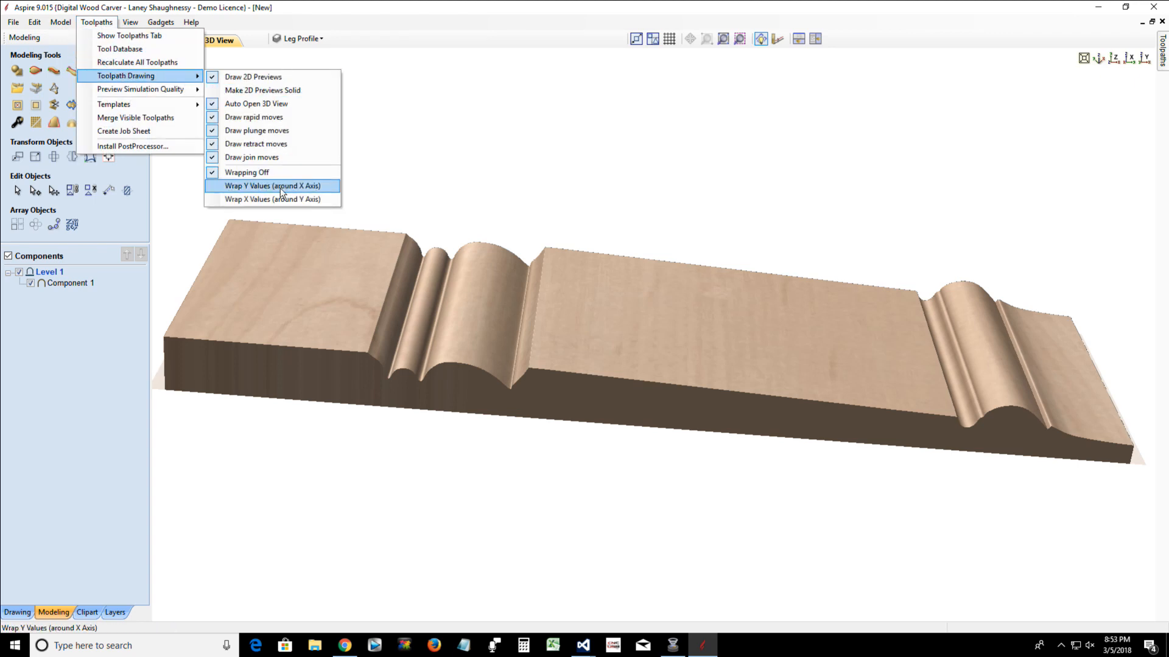
{"action": "left_click", "coordinate": [312, 193]}
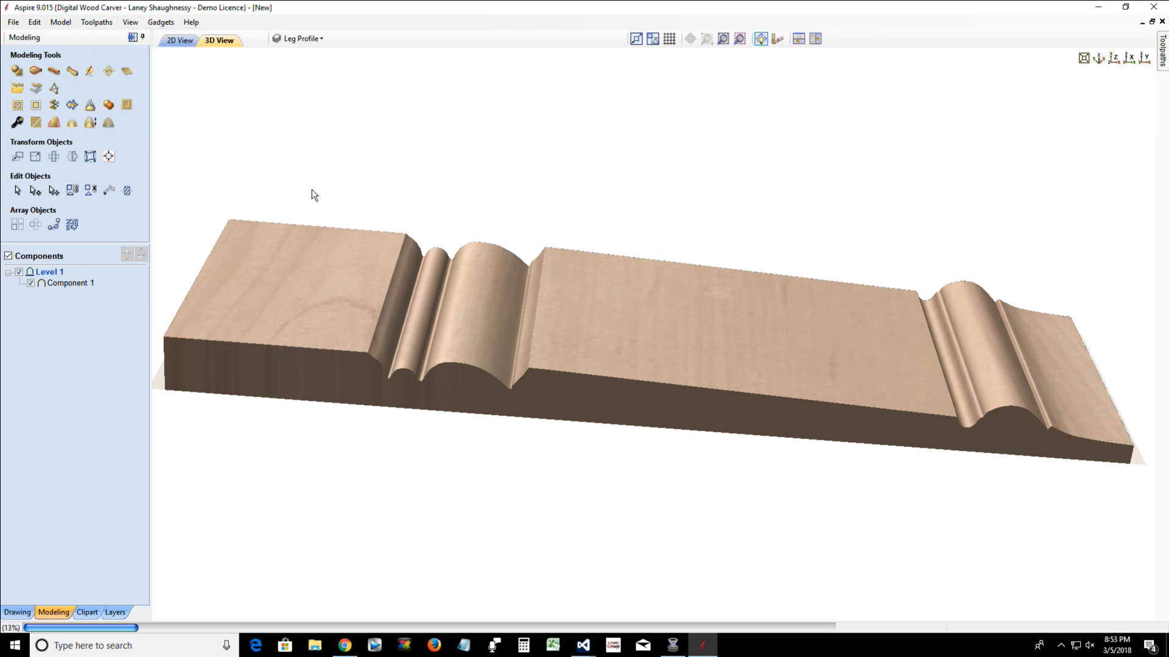
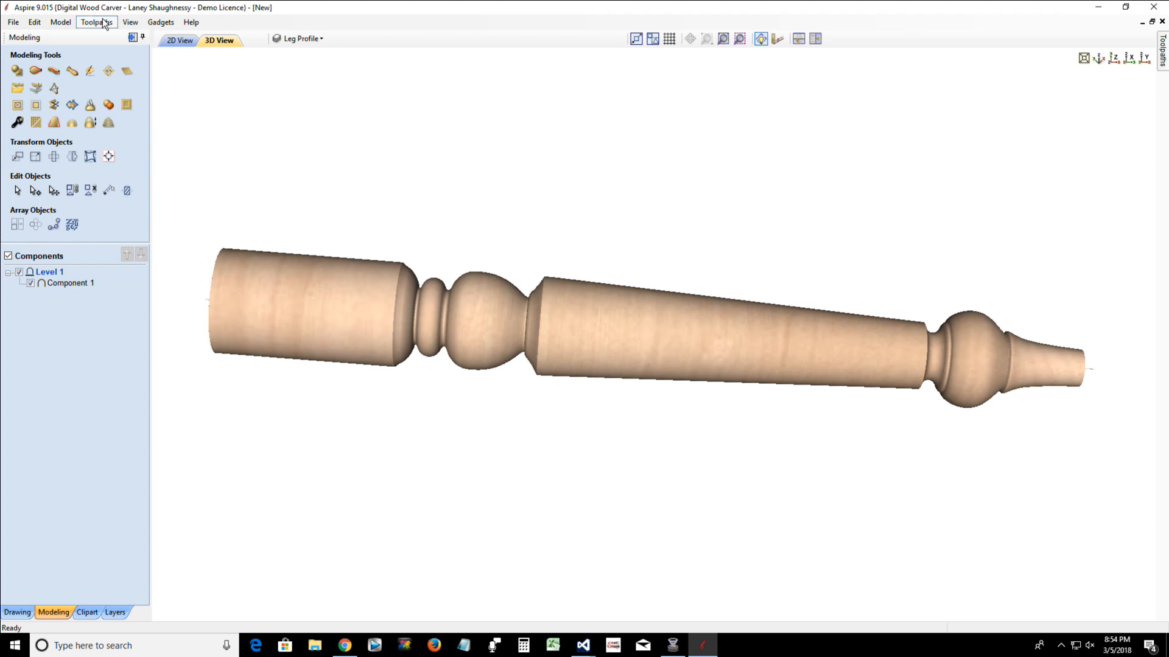
Turn off toolpath drawing wrapping and orbit the flat 3D model to inspect its profile
{"action": "left_click", "coordinate": [103, 22]}
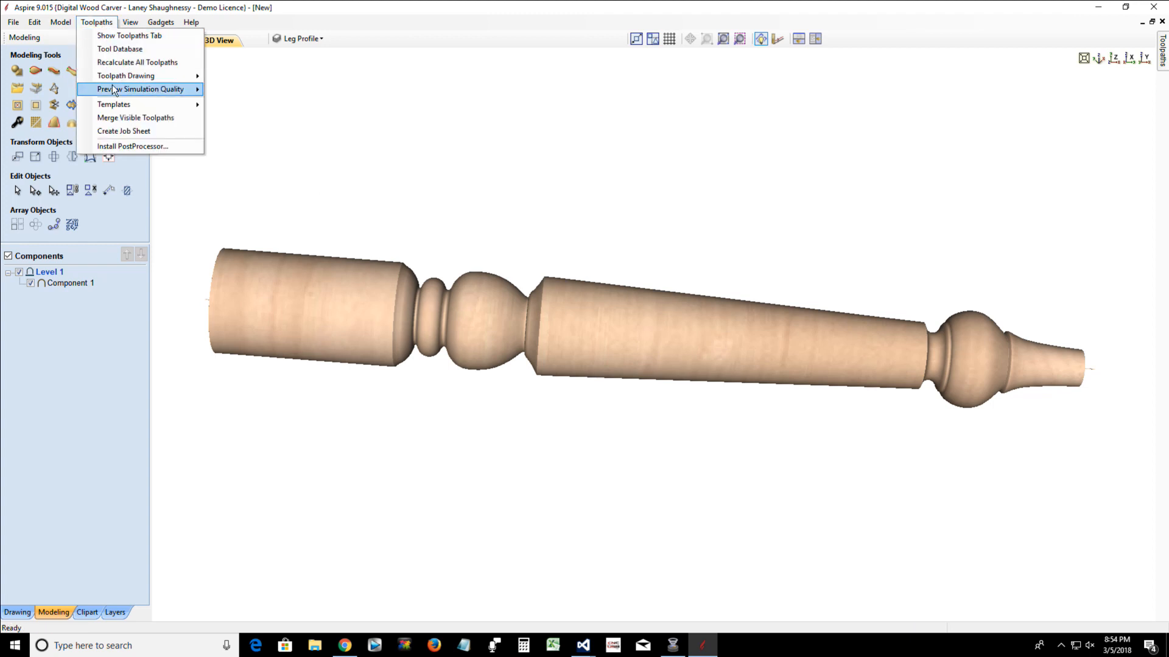
{"action": "mouse_move", "coordinate": [149, 90]}
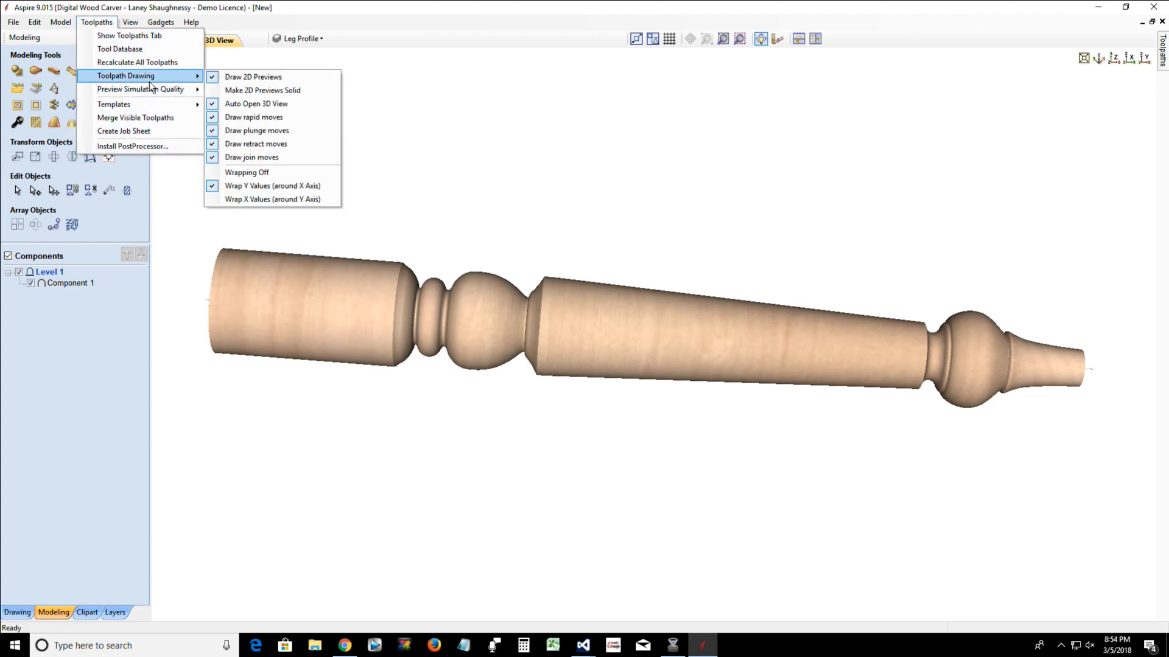
{"action": "left_click", "coordinate": [266, 174]}
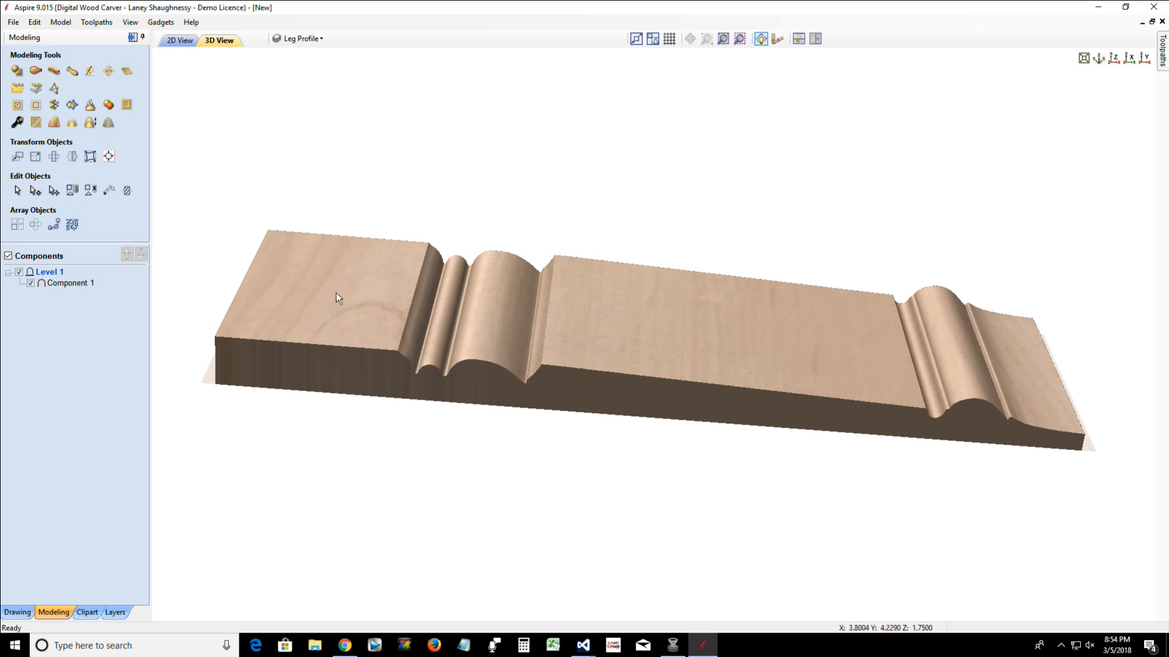
{"action": "left_click_drag", "start_coordinate": [309, 353], "coordinate": [542, 403]}
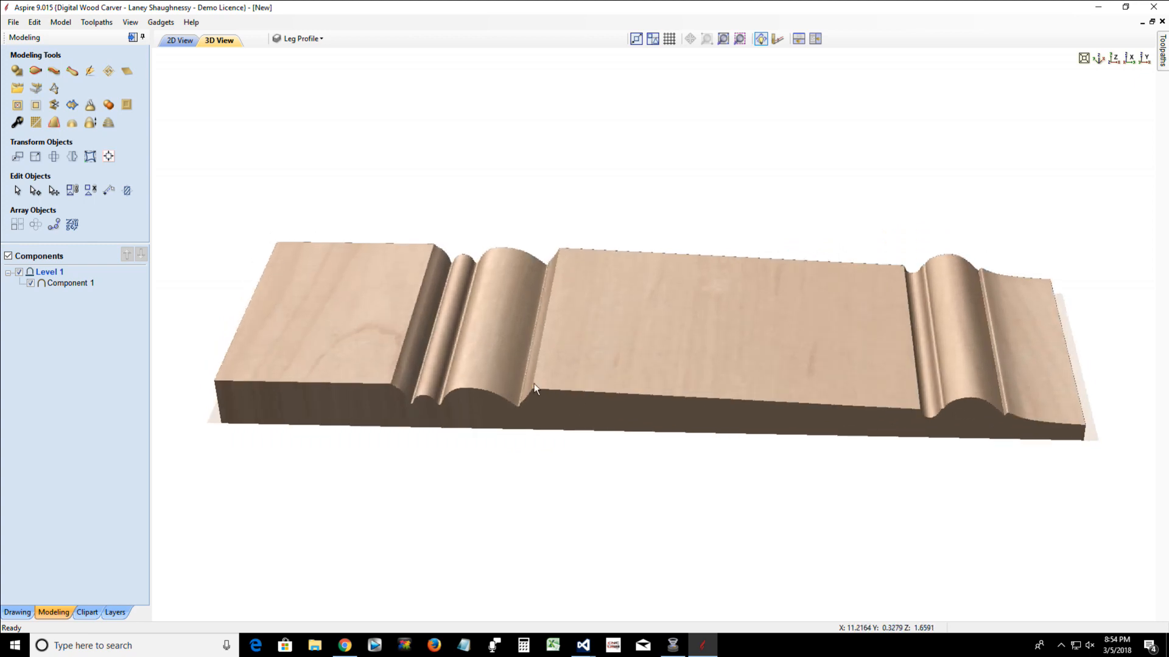
Cut the leg profile vector in the 2D view at the node where the straight upper section meets the first curve
{"action": "left_click", "coordinate": [175, 40]}
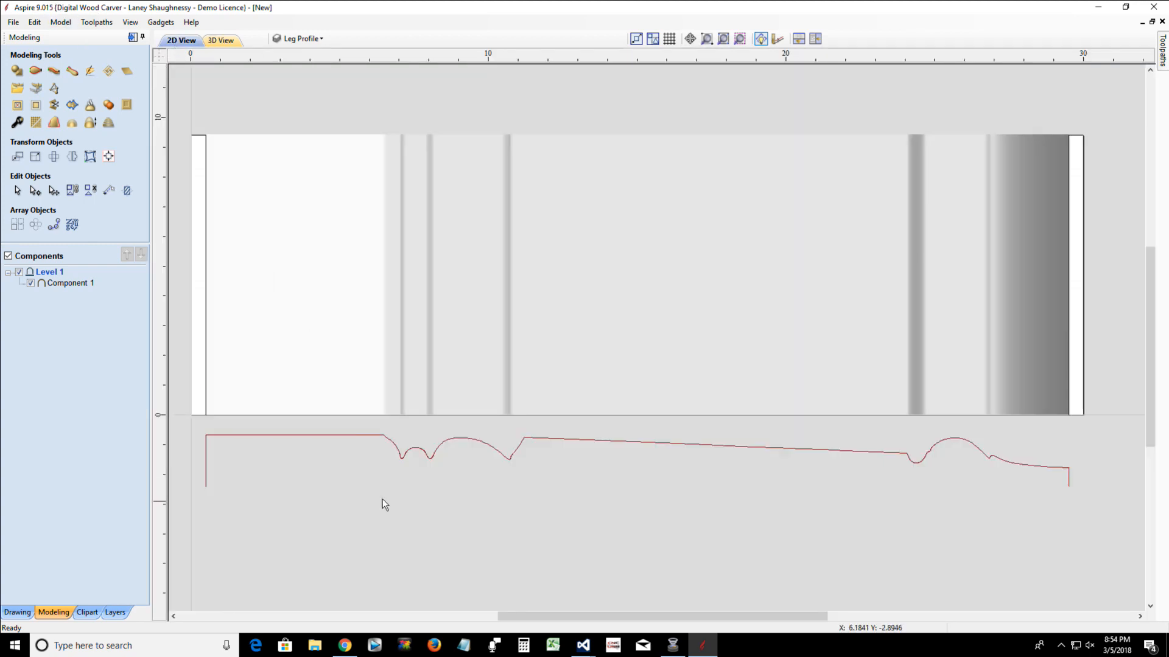
{"action": "scroll", "coordinate": [378, 466], "scroll_direction": "up", "scroll_amount": 5}
{"action": "scroll", "coordinate": [362, 386], "scroll_direction": "up", "scroll_amount": 3}
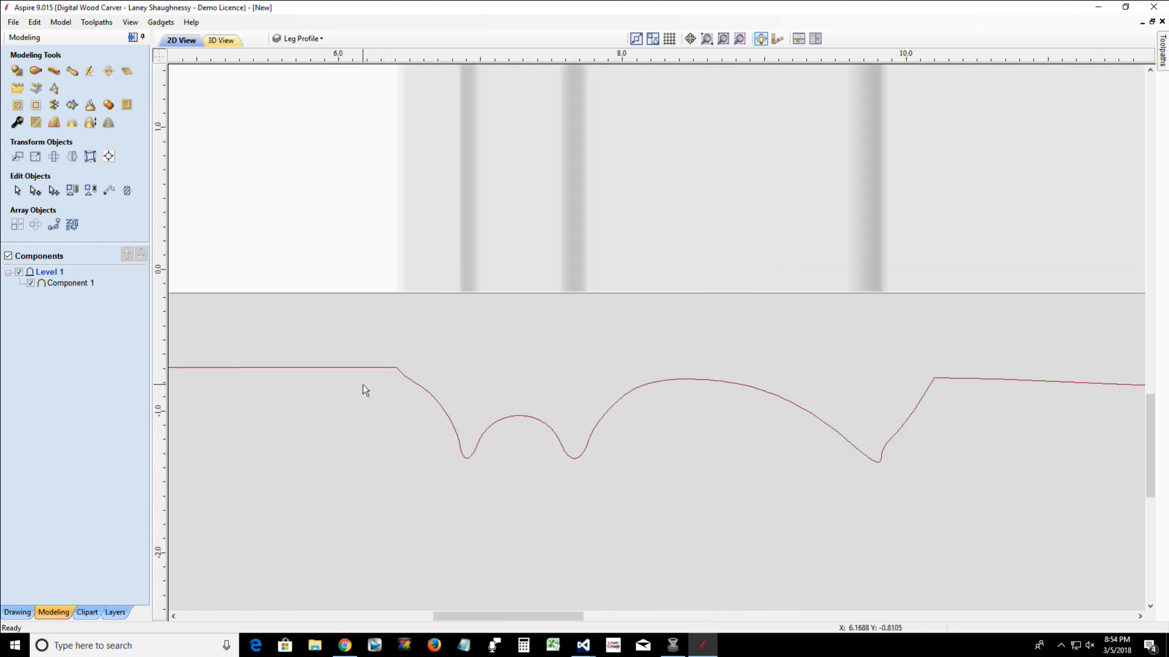
{"action": "left_click", "coordinate": [393, 358]}
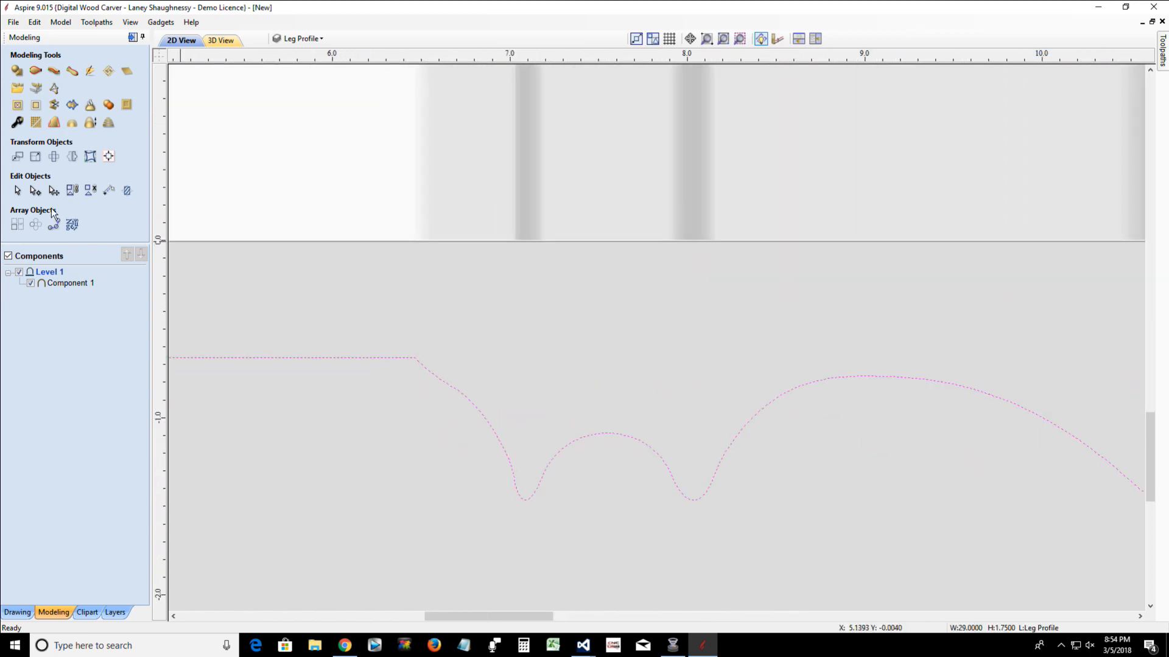
{"action": "left_click", "coordinate": [31, 191]}
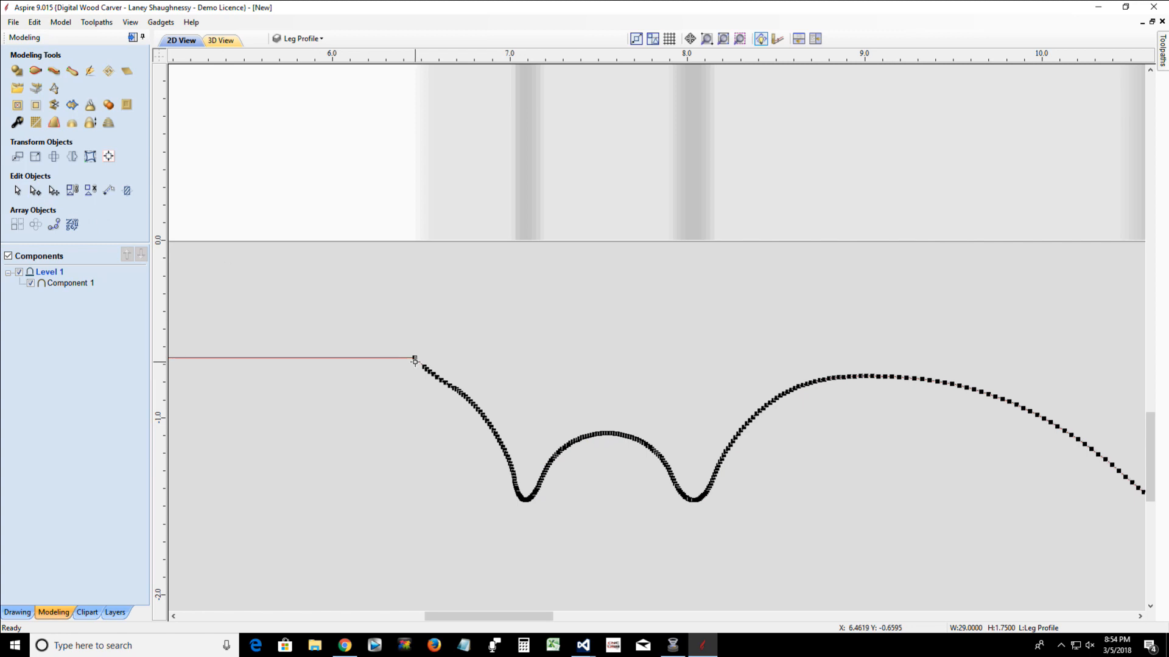
{"action": "right_click", "coordinate": [415, 360]}
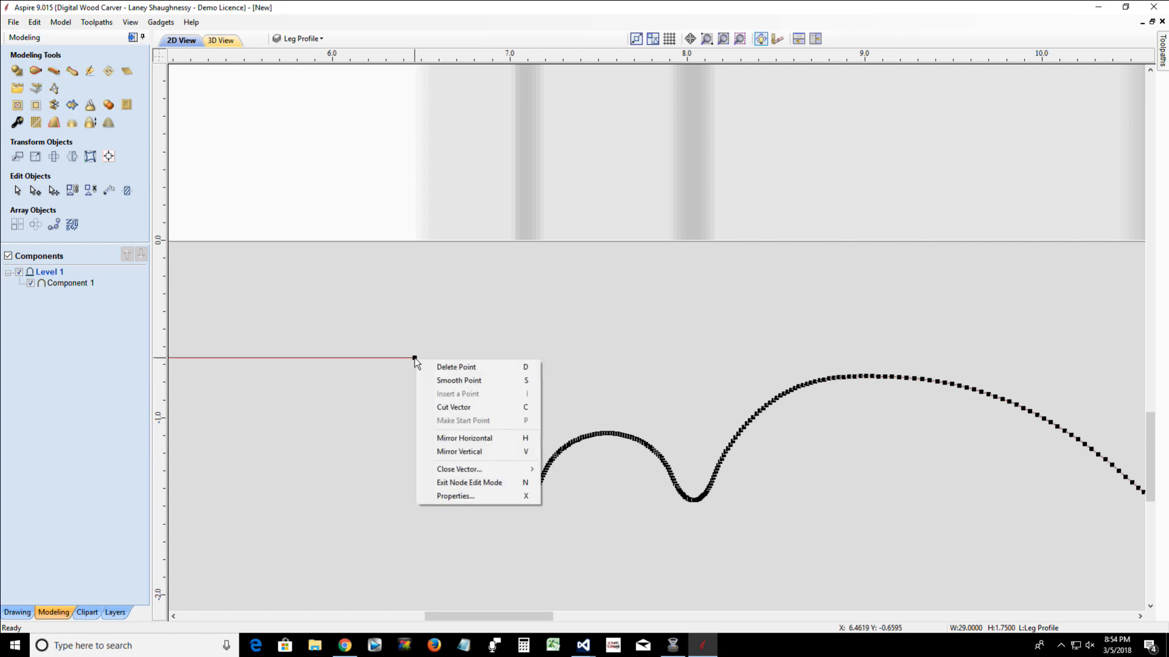
{"action": "left_click", "coordinate": [433, 406]}
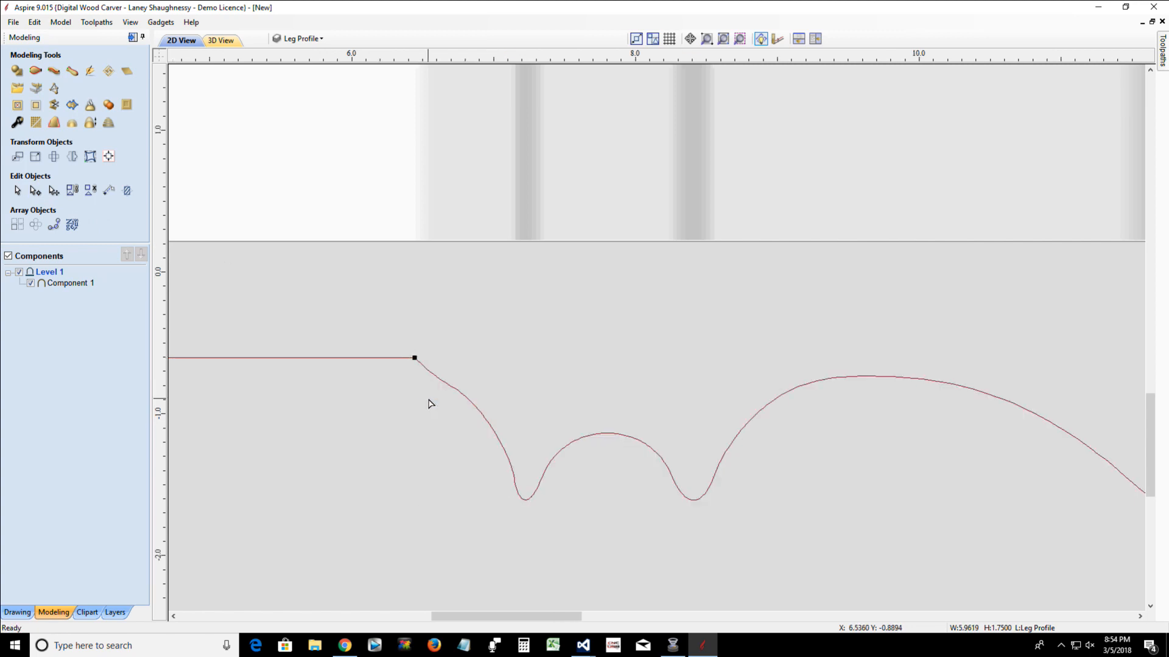
{"action": "scroll", "coordinate": [430, 403], "scroll_direction": "down", "scroll_amount": 8}
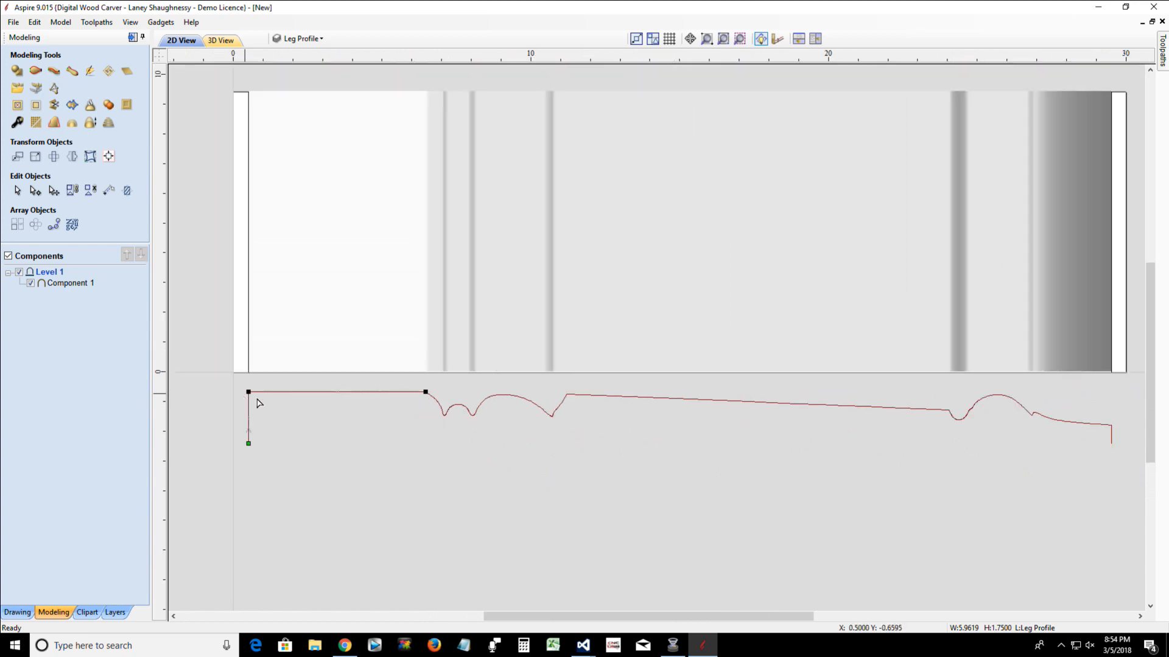
{"action": "left_click", "coordinate": [411, 422]}
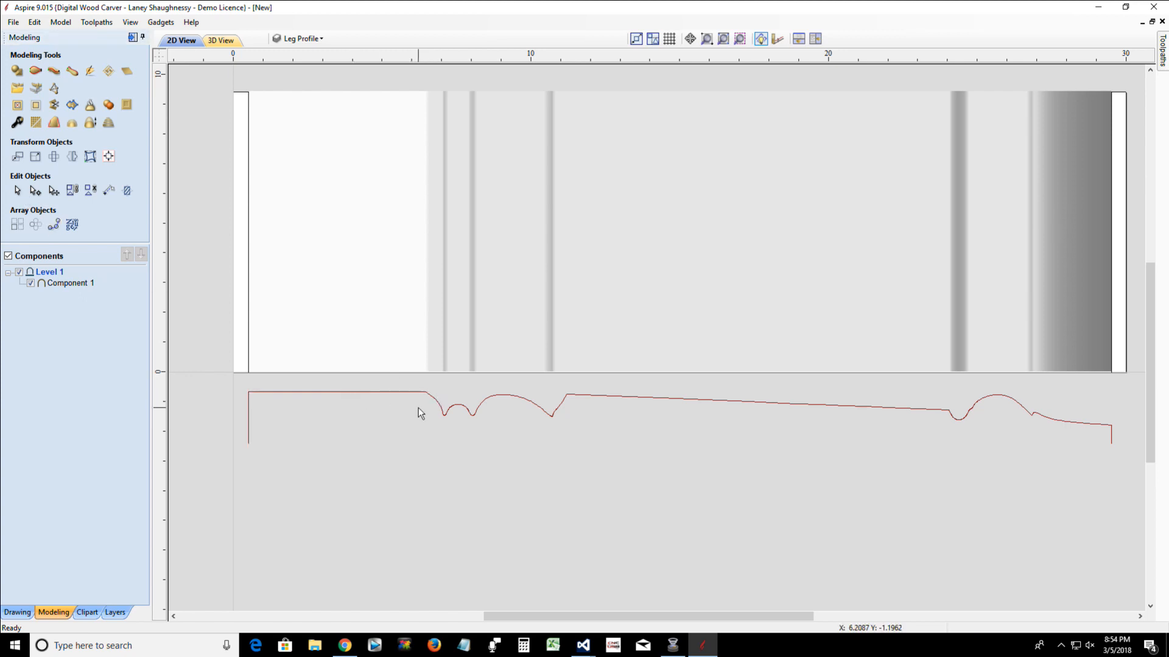
Check both pieces of the split profile by selecting them, and delete the existing swept component
{"action": "left_click", "coordinate": [338, 393]}
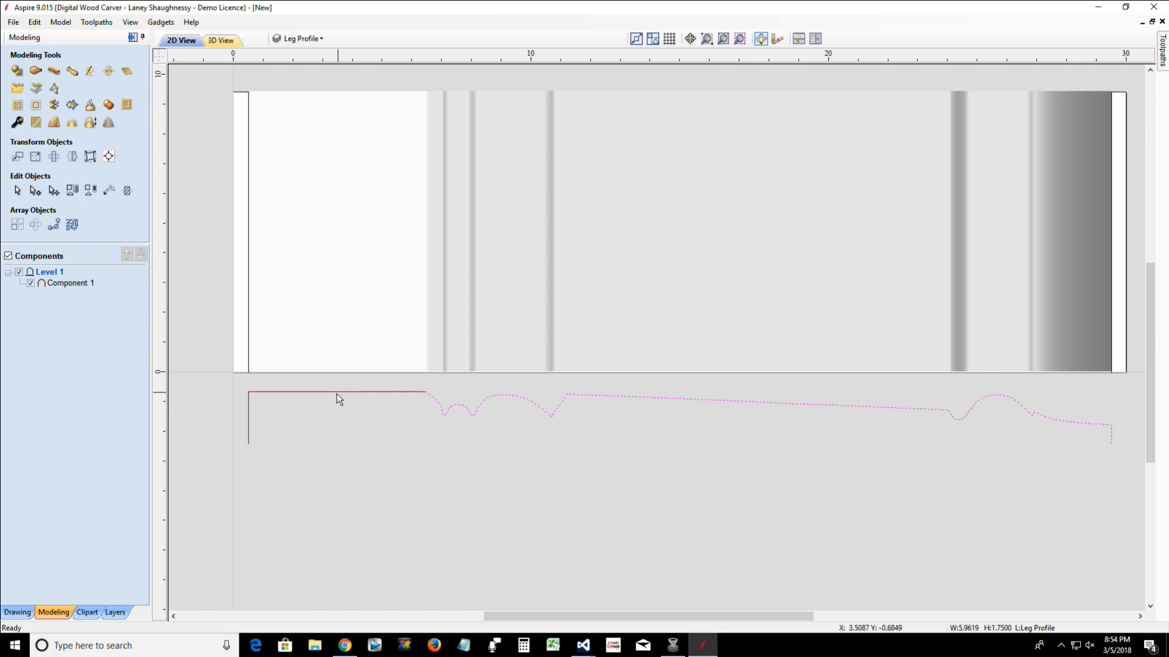
{"action": "left_click", "coordinate": [337, 393]}
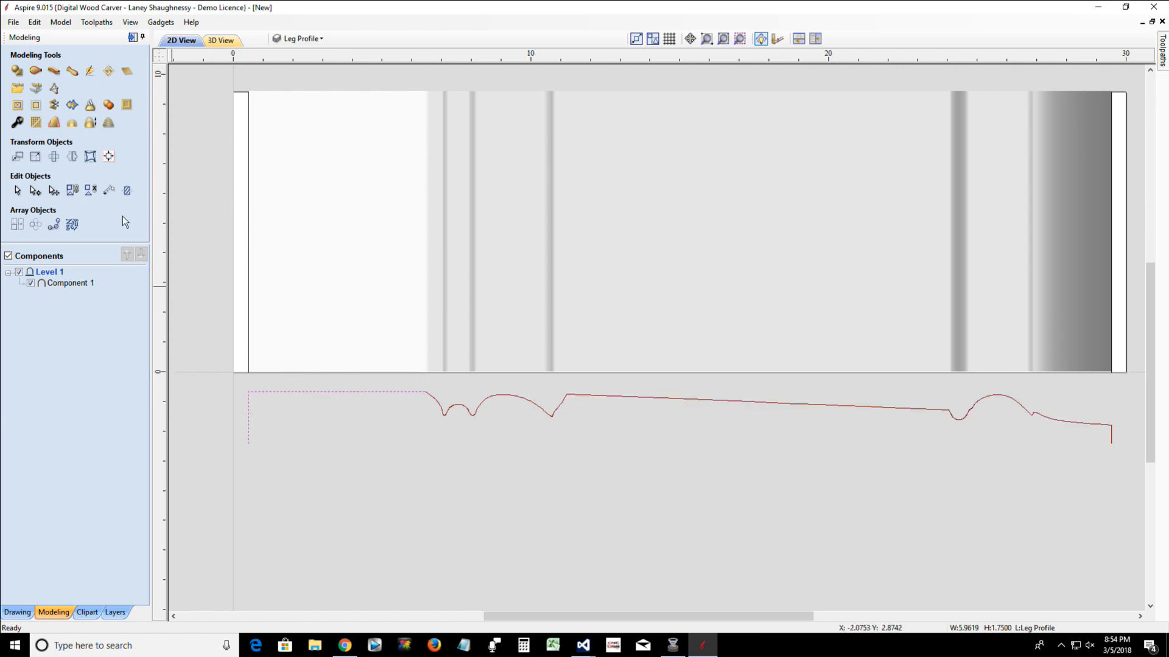
{"action": "left_click", "coordinate": [521, 269]}
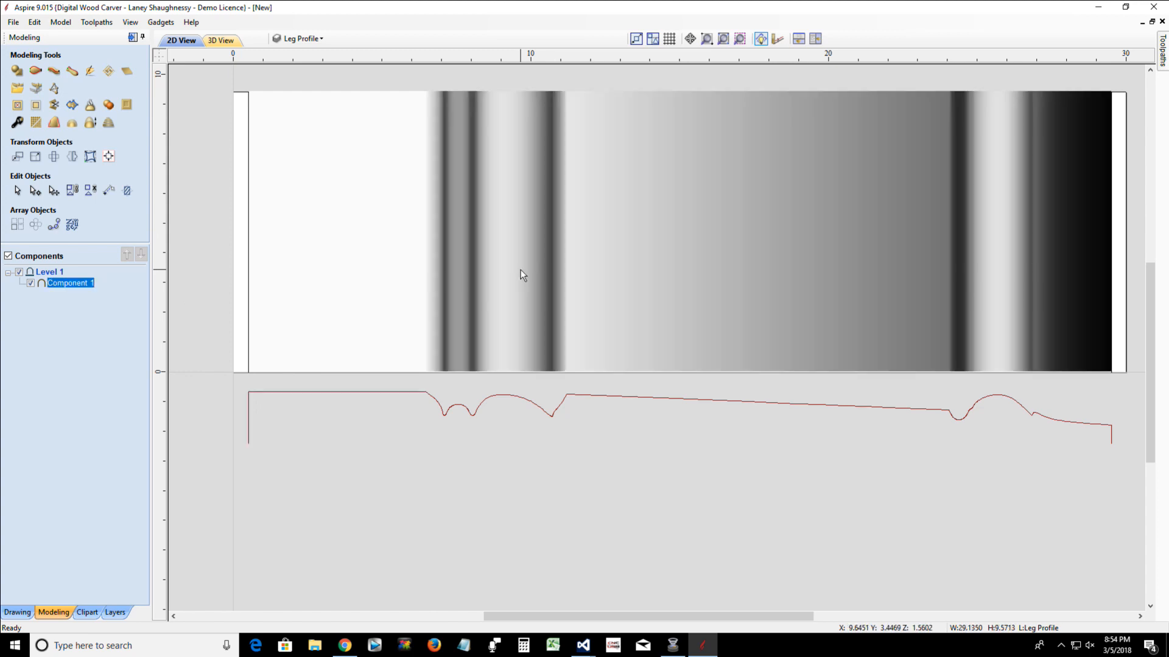
{"action": "key", "text": "Delete"}
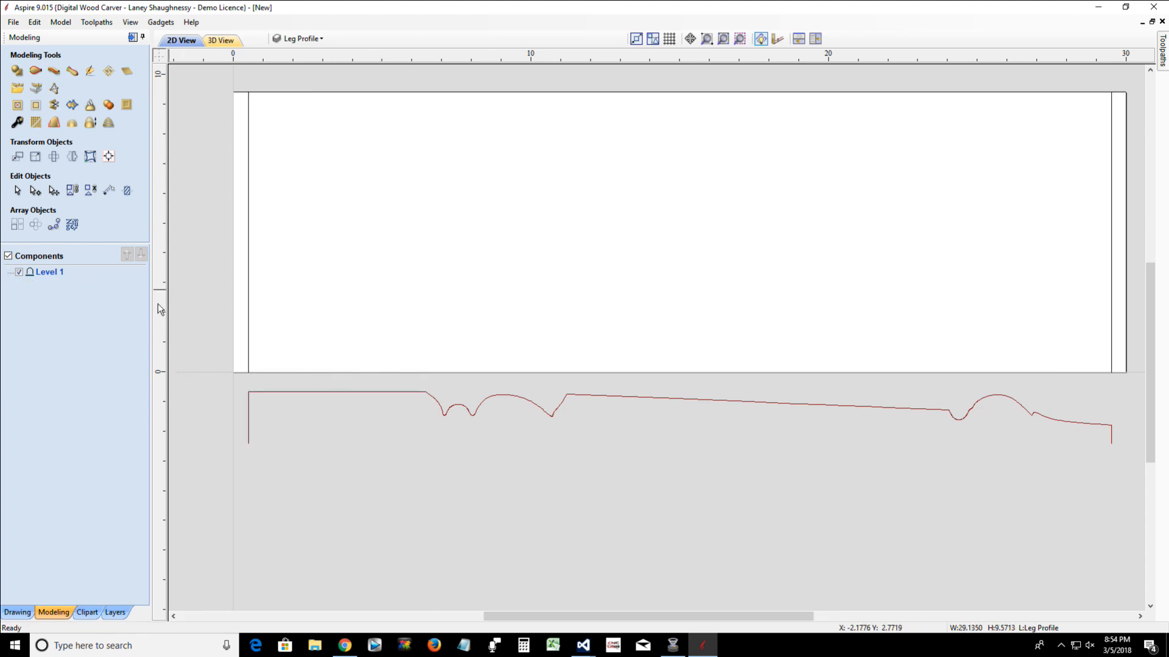
Place a vertical guide at the profile's split point and draw a line along it from X 6.4619, Y 9.4248 down to Y 0
{"action": "left_click_drag", "start_coordinate": [159, 359], "coordinate": [425, 391]}
{"action": "left_click", "coordinate": [18, 612]}
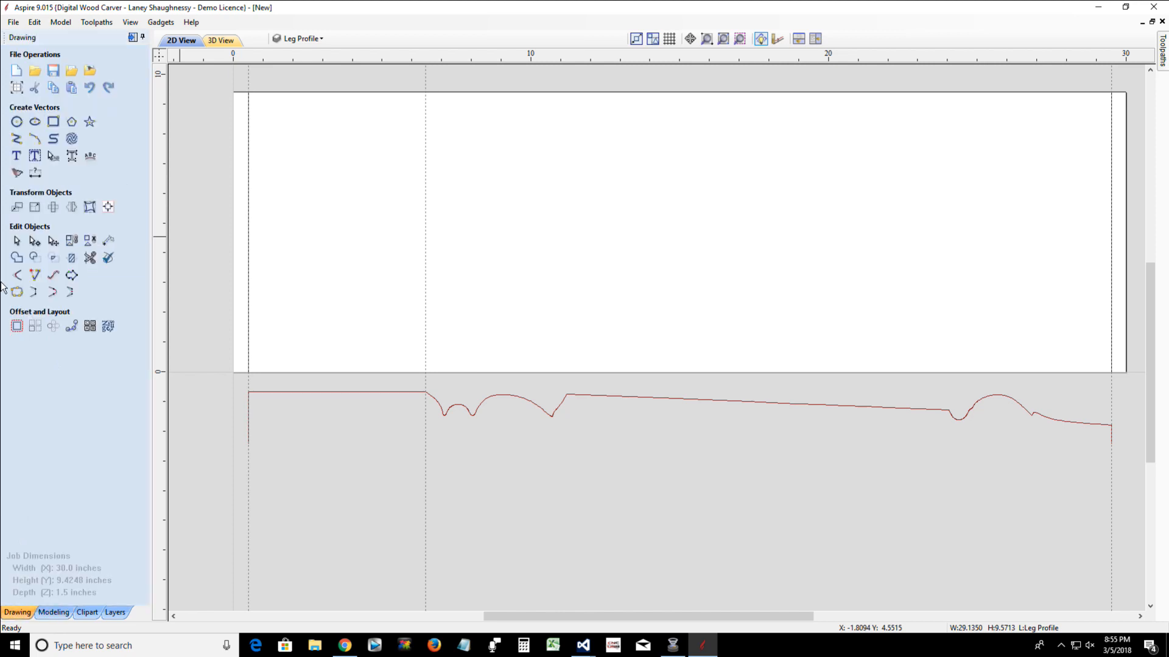
{"action": "left_click", "coordinate": [17, 139]}
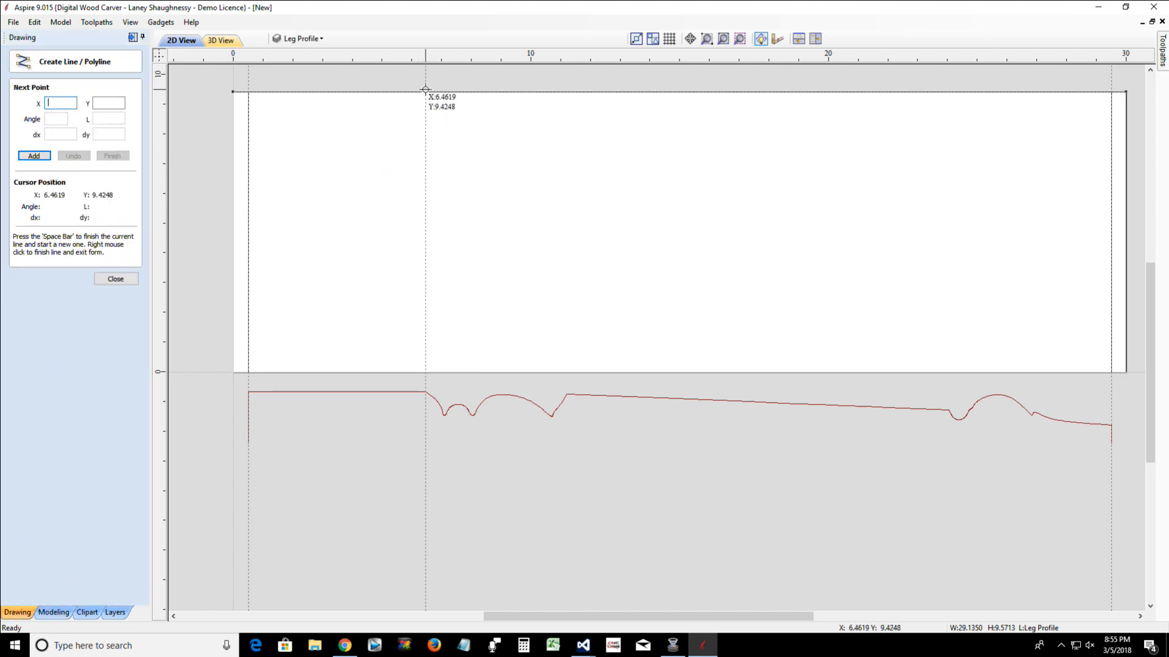
{"action": "left_click", "coordinate": [426, 94]}
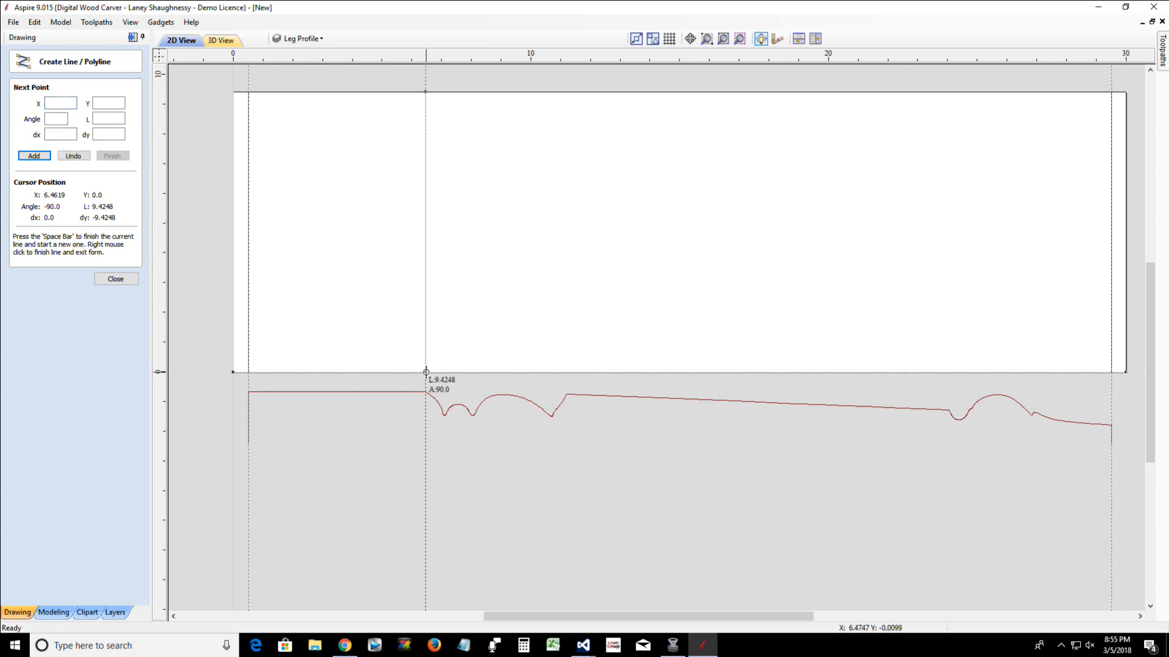
{"action": "left_click", "coordinate": [426, 372]}
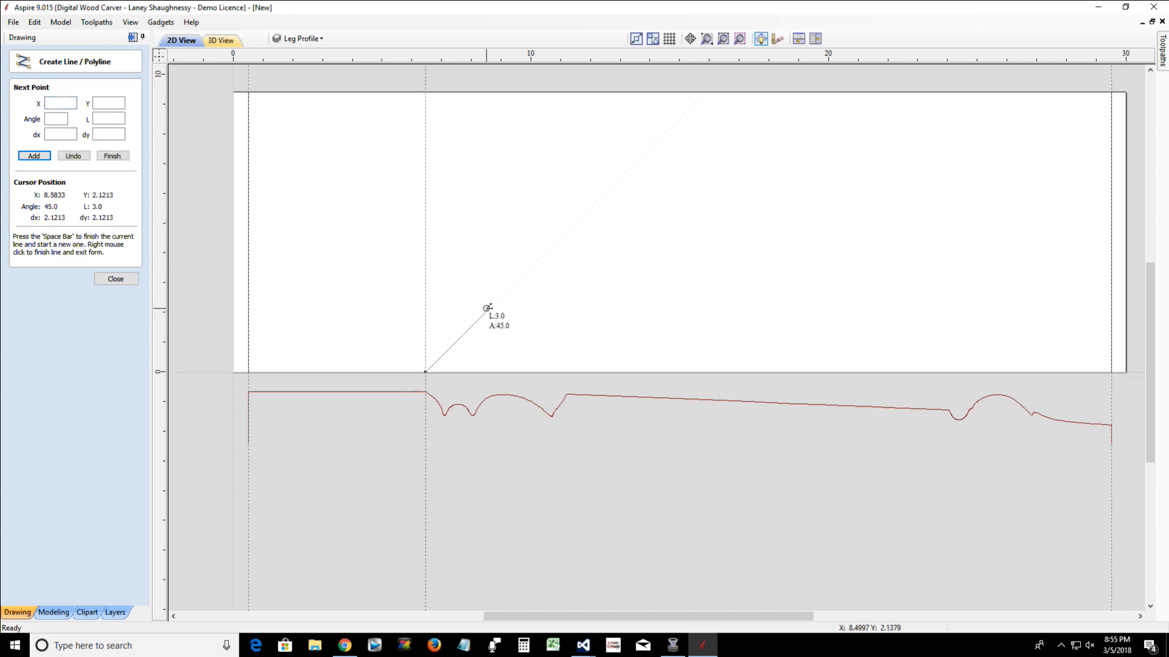
{"action": "key", "text": "space"}
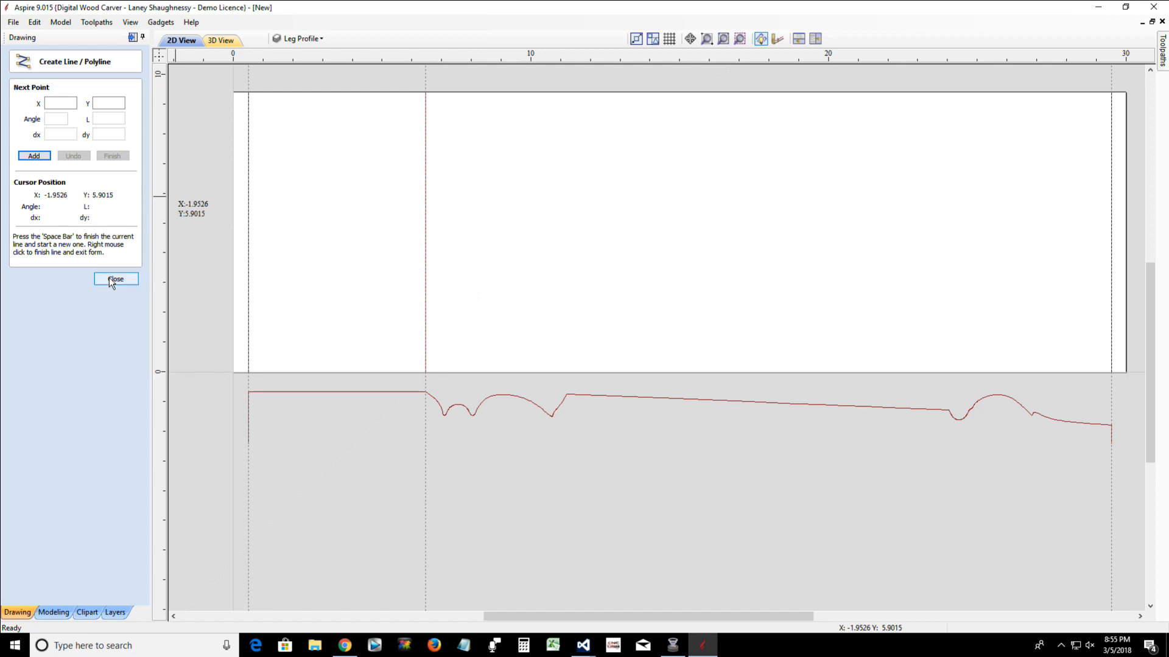
{"action": "left_click", "coordinate": [116, 279]}
Delete the vertical guide at the profile's split point
{"action": "left_click", "coordinate": [425, 344]}
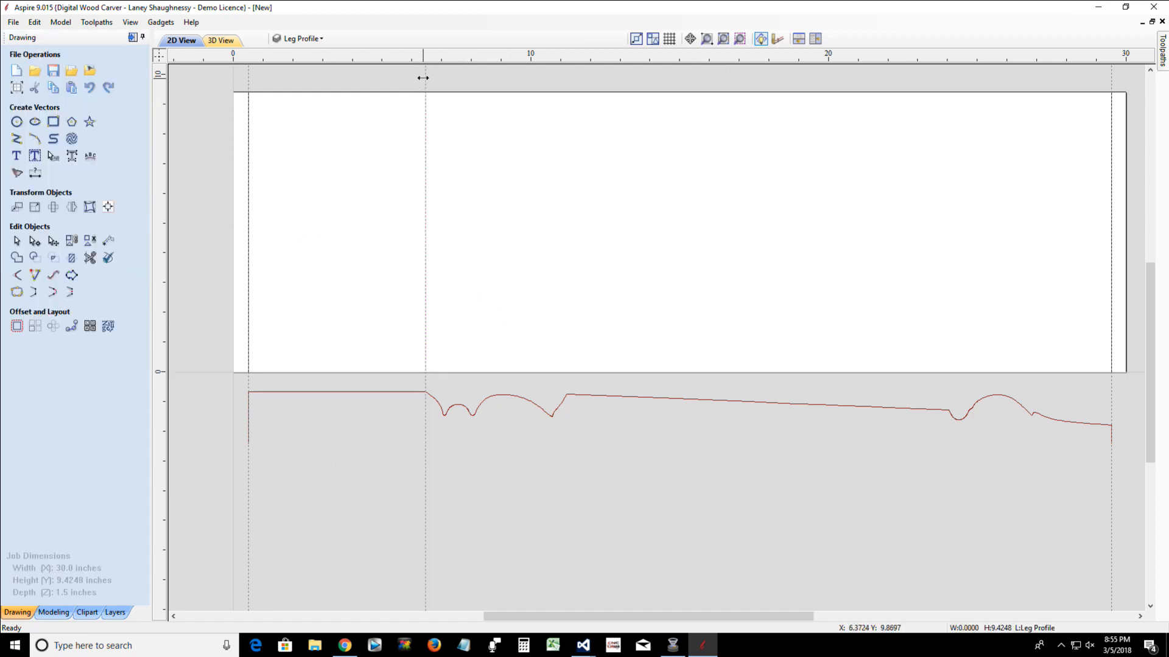
{"action": "double_click", "coordinate": [423, 80]}
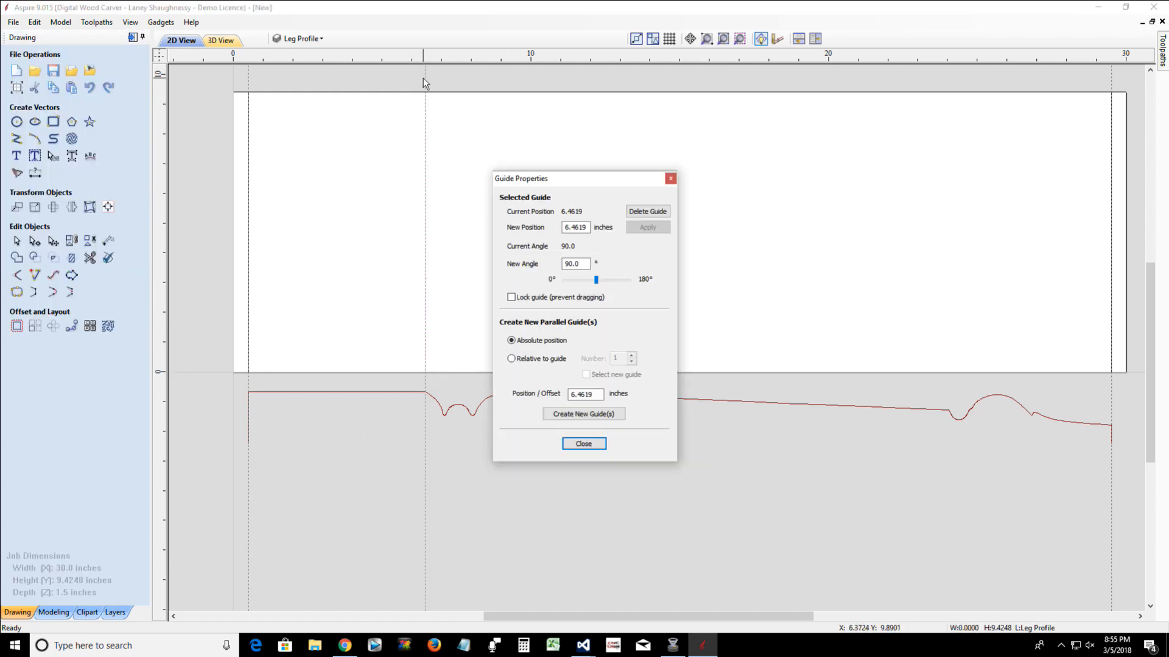
{"action": "left_click", "coordinate": [647, 211]}
Select the new vertical line together with the line at the leg's narrow end, and hide the guide lines
{"action": "left_click", "coordinate": [425, 367]}
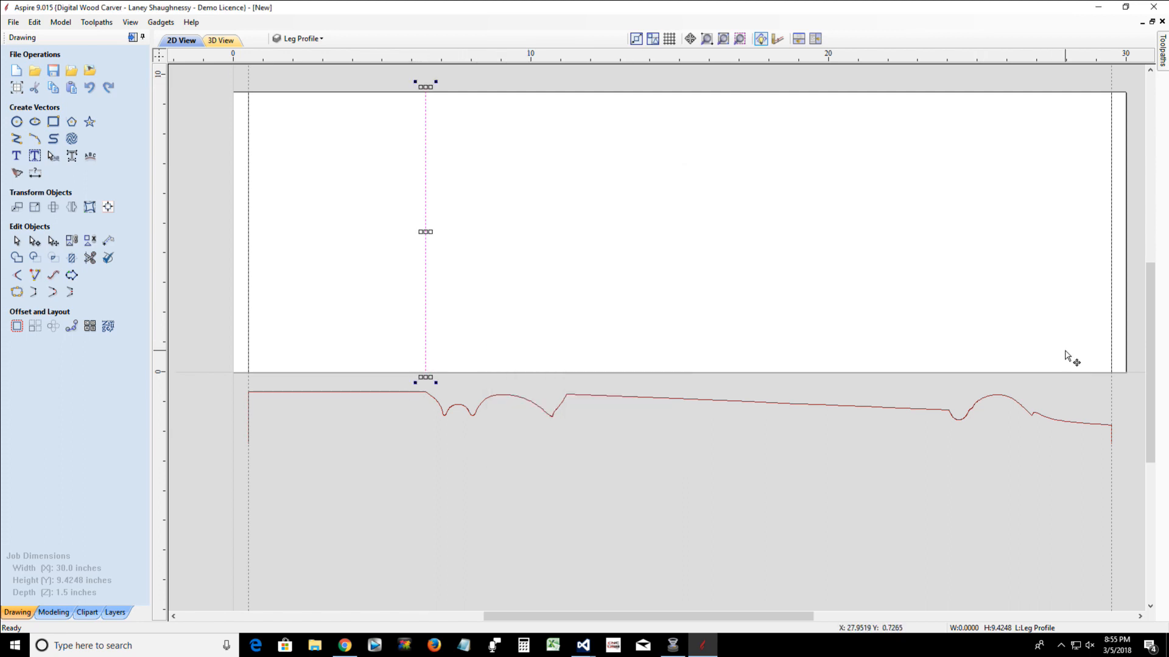
{"action": "left_click", "coordinate": [1111, 347], "text": "shift"}
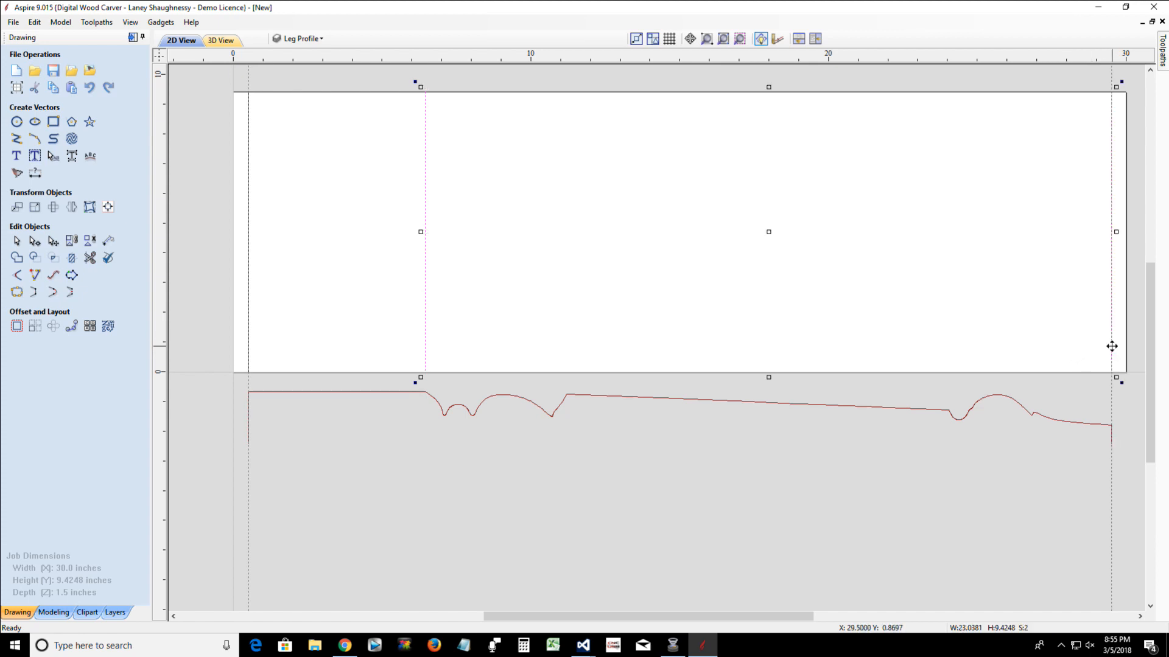
{"action": "left_click", "coordinate": [168, 25]}
{"action": "mouse_move", "coordinate": [130, 22]}
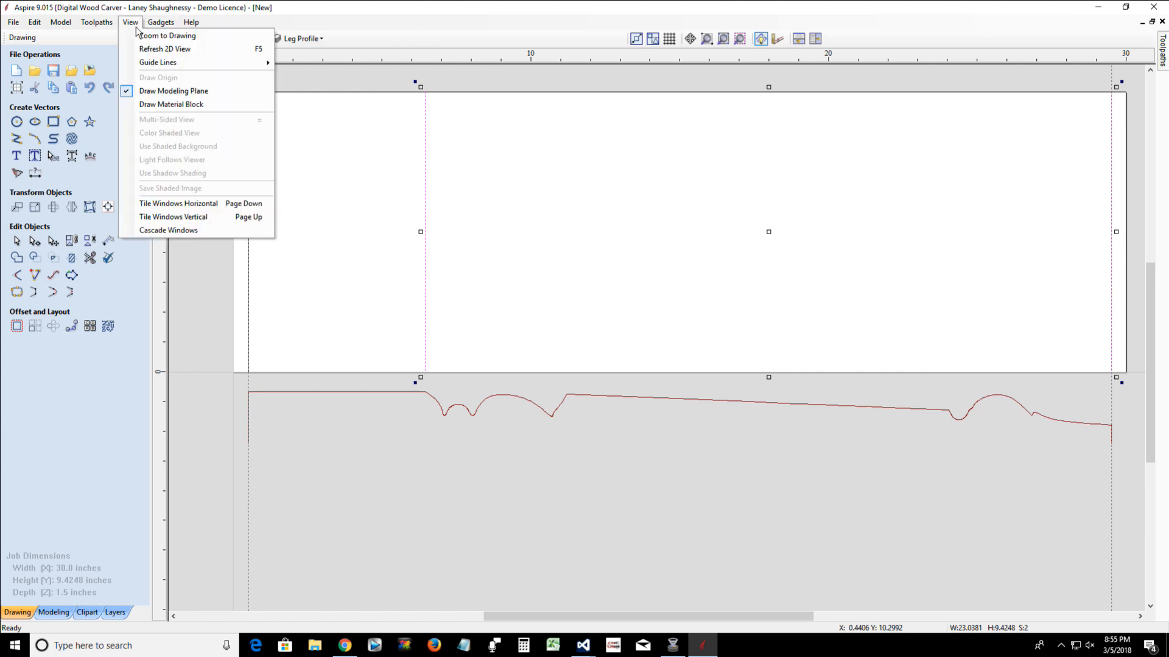
{"action": "mouse_move", "coordinate": [162, 63]}
{"action": "left_click", "coordinate": [322, 64]}
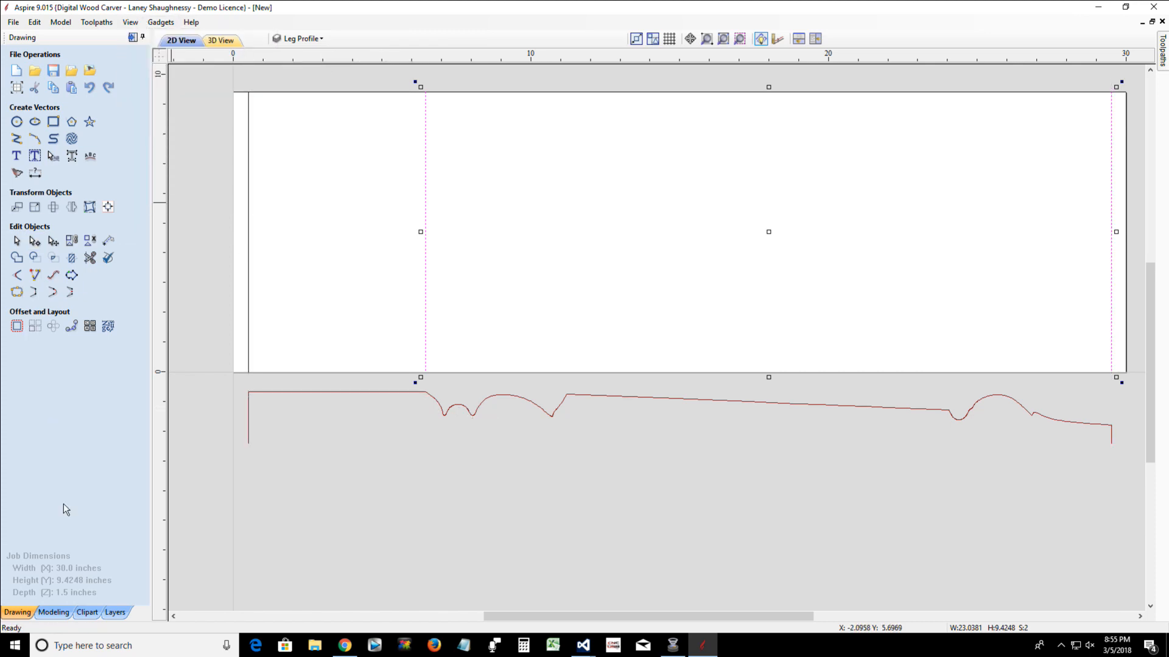
Start a Two Rail Sweep and assign the two selected vertical lines as its drive rails
{"action": "left_click", "coordinate": [61, 609]}
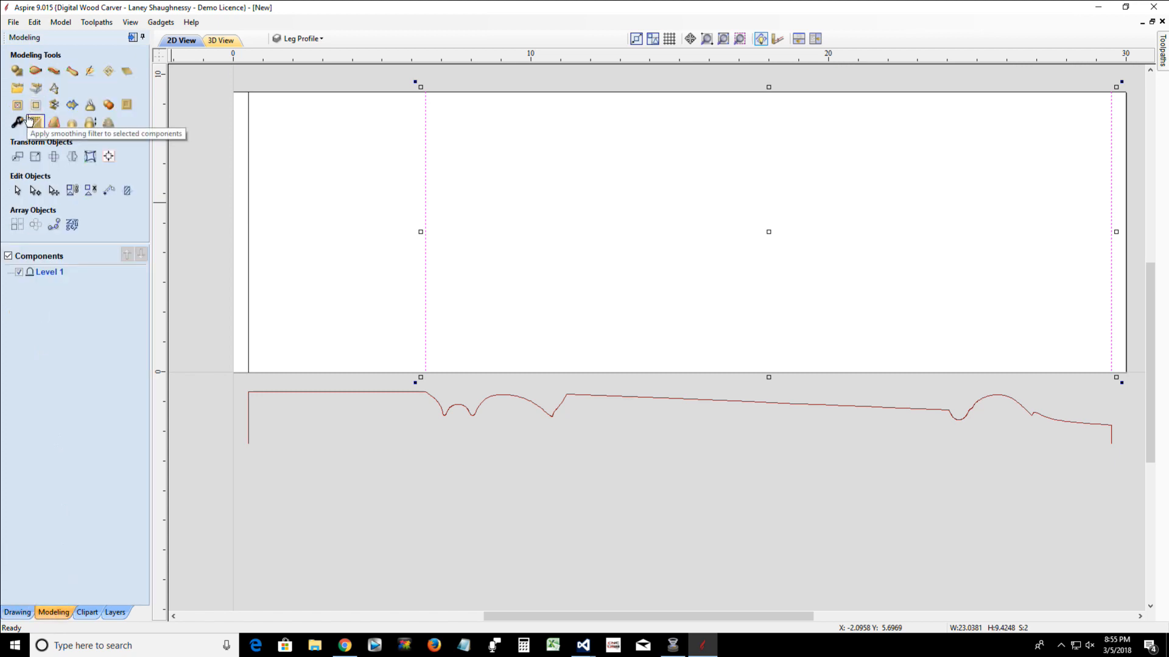
{"action": "left_click", "coordinate": [35, 70]}
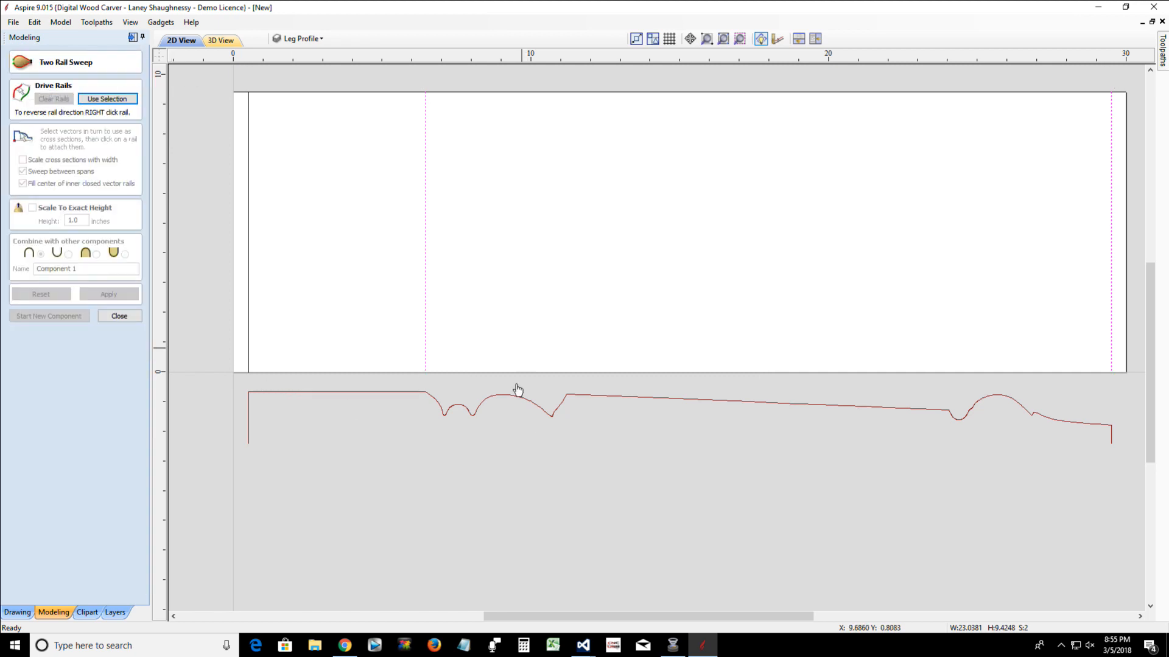
{"action": "left_click", "coordinate": [96, 99]}
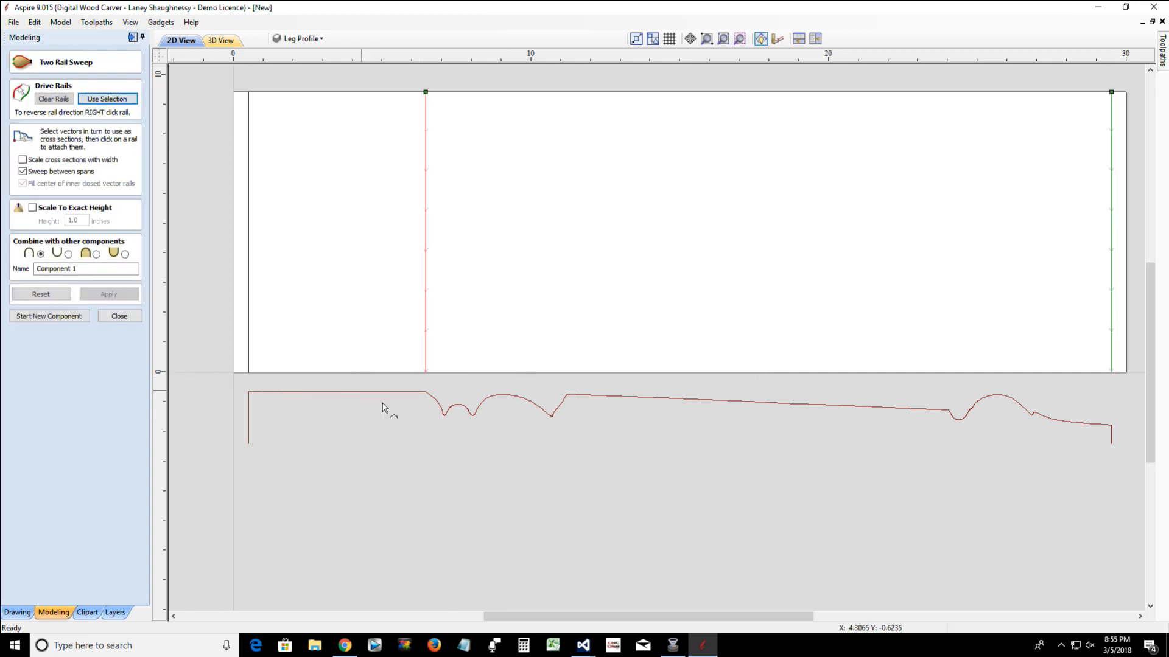
Sweep the longer curved profile piece as the cross section between the rails and inspect the resulting component in 3D
{"action": "left_click", "coordinate": [469, 414]}
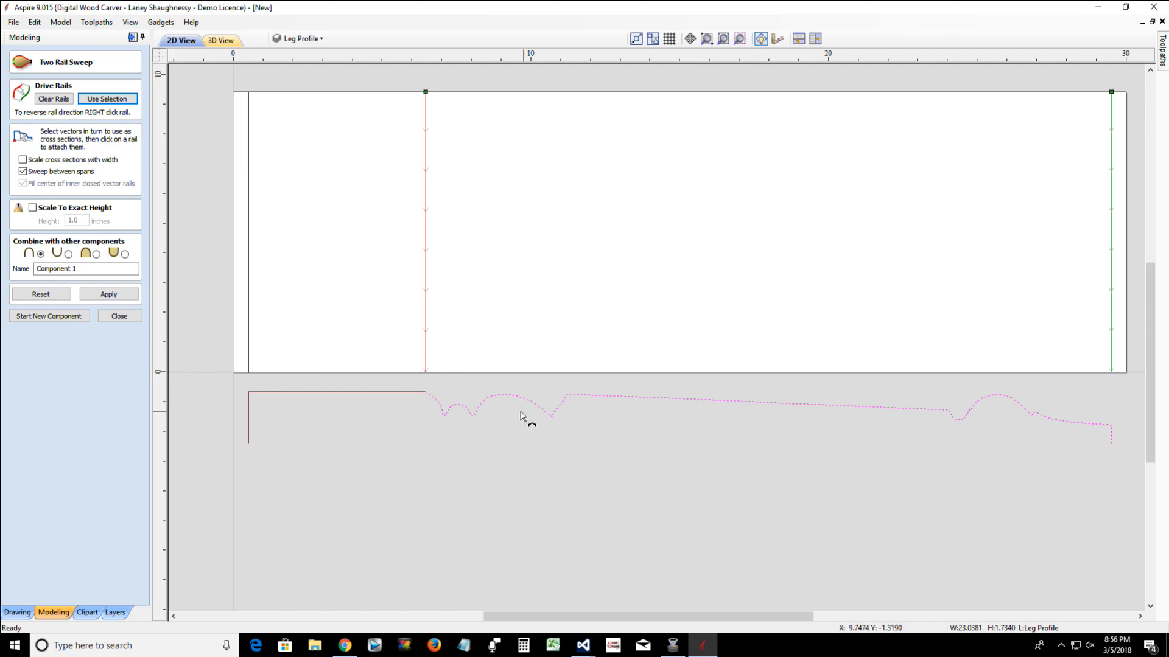
{"action": "left_click", "coordinate": [107, 296]}
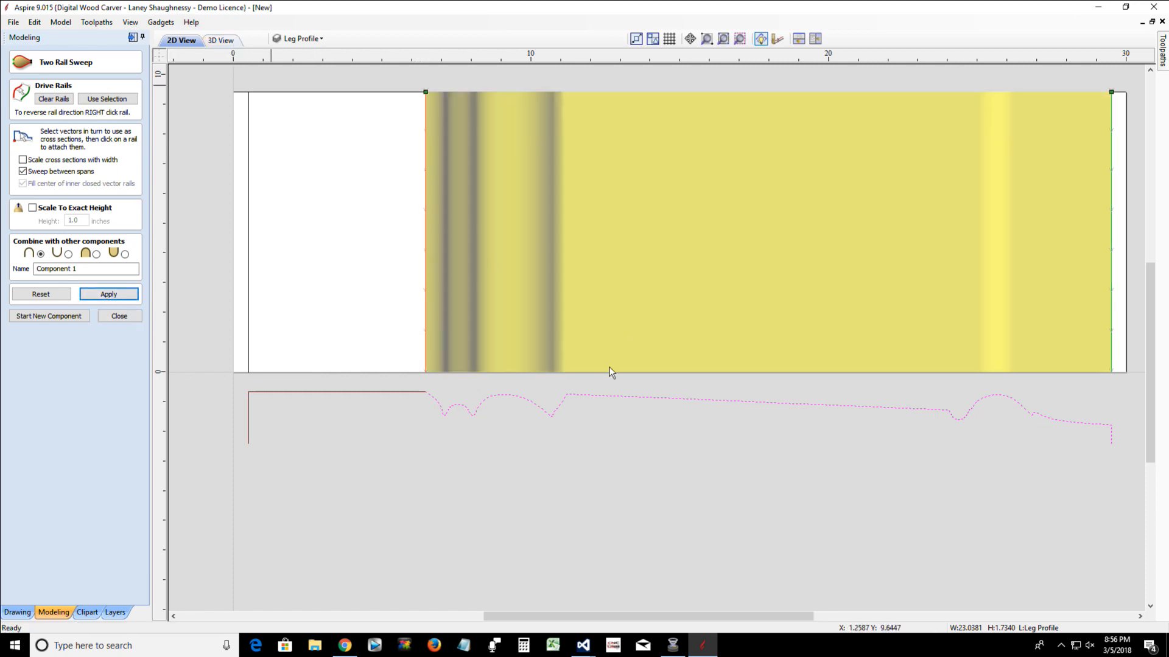
{"action": "key", "text": "F3"}
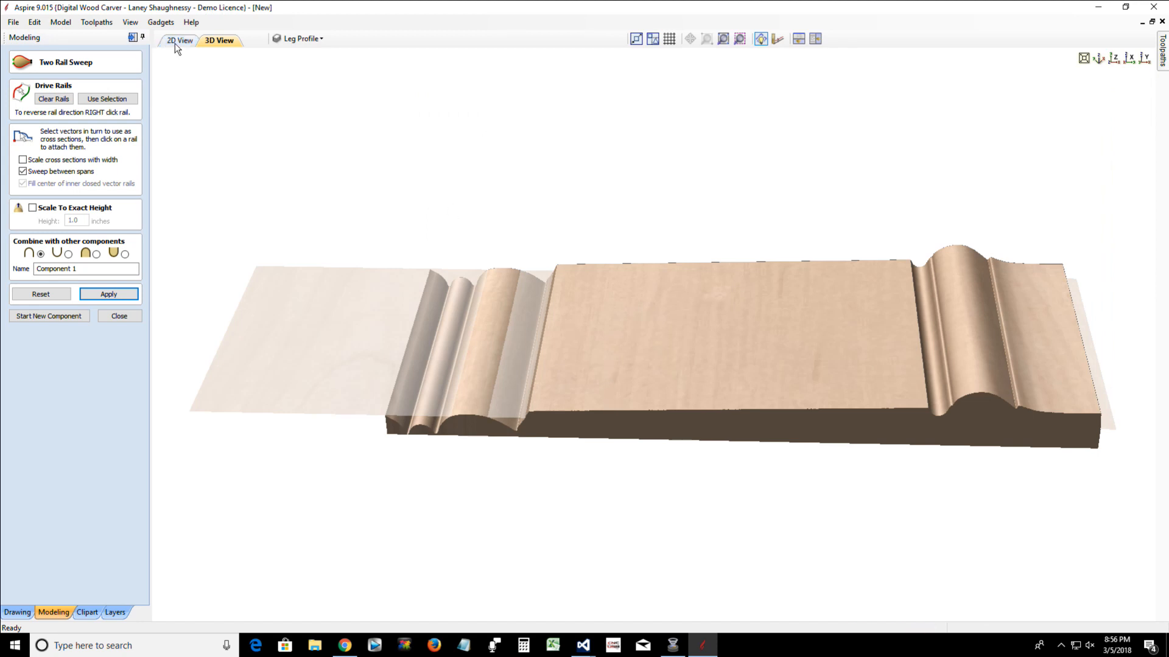
{"action": "left_click_drag", "start_coordinate": [655, 419], "coordinate": [680, 503]}
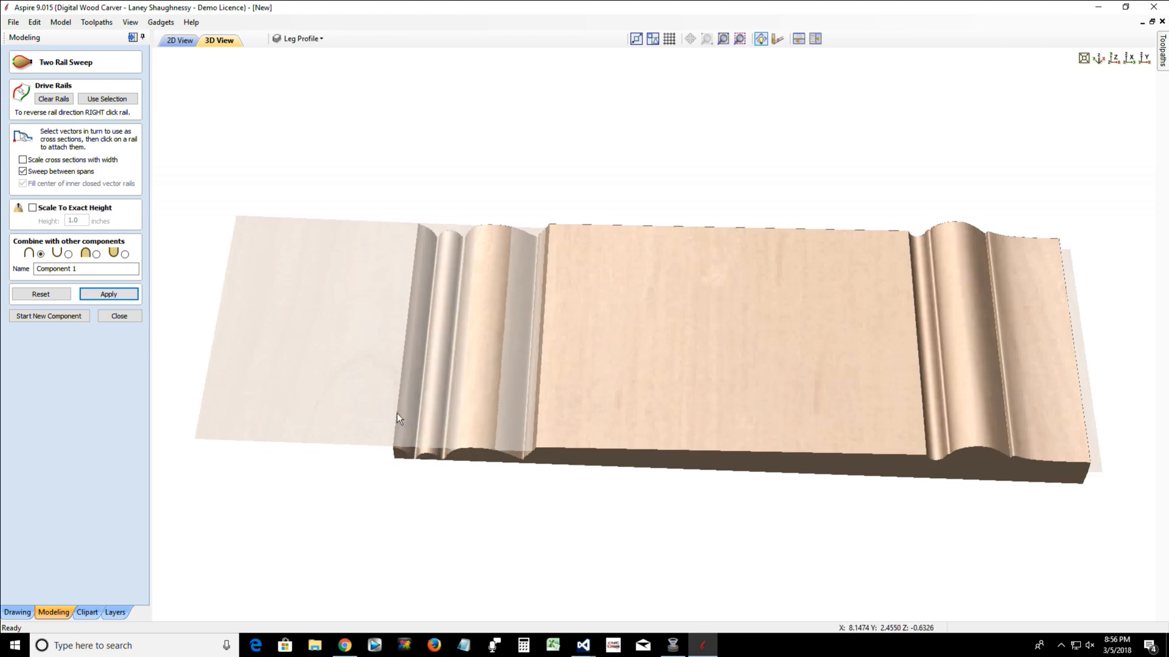
{"action": "scroll", "coordinate": [400, 436], "scroll_direction": "up", "scroll_amount": 2}
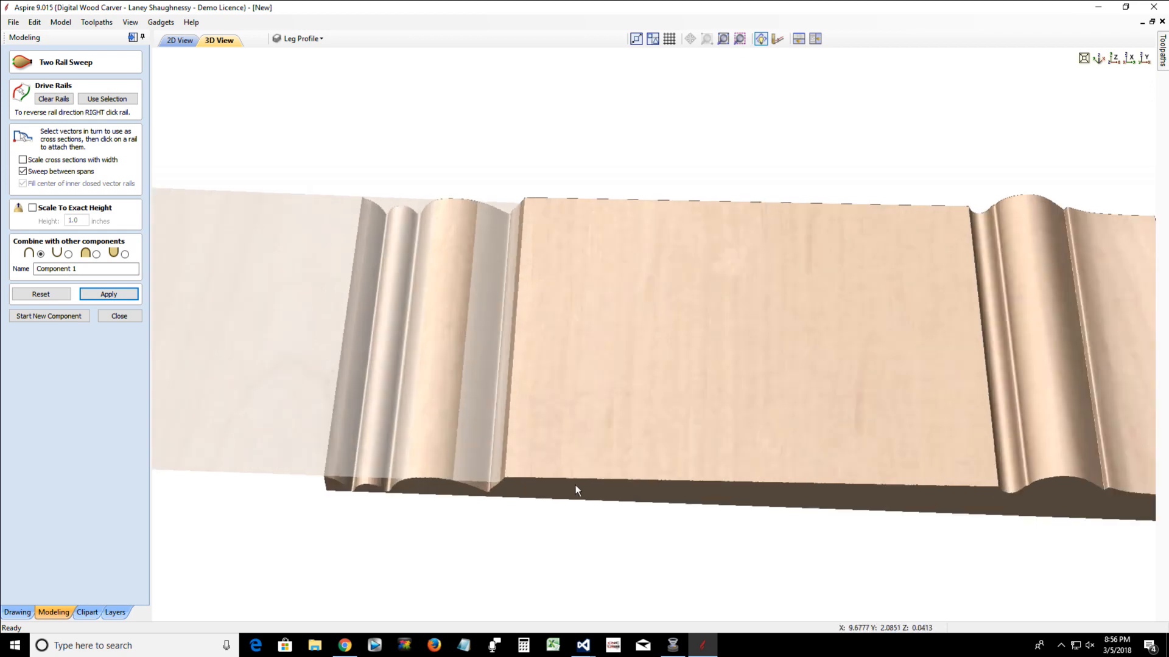
Return to the 2D drawing, close the Two Rail Sweep, and delete the swept component from Level 1
{"action": "scroll", "coordinate": [598, 492], "scroll_direction": "up", "scroll_amount": 2}
{"action": "left_click_drag", "start_coordinate": [598, 492], "coordinate": [601, 363]}
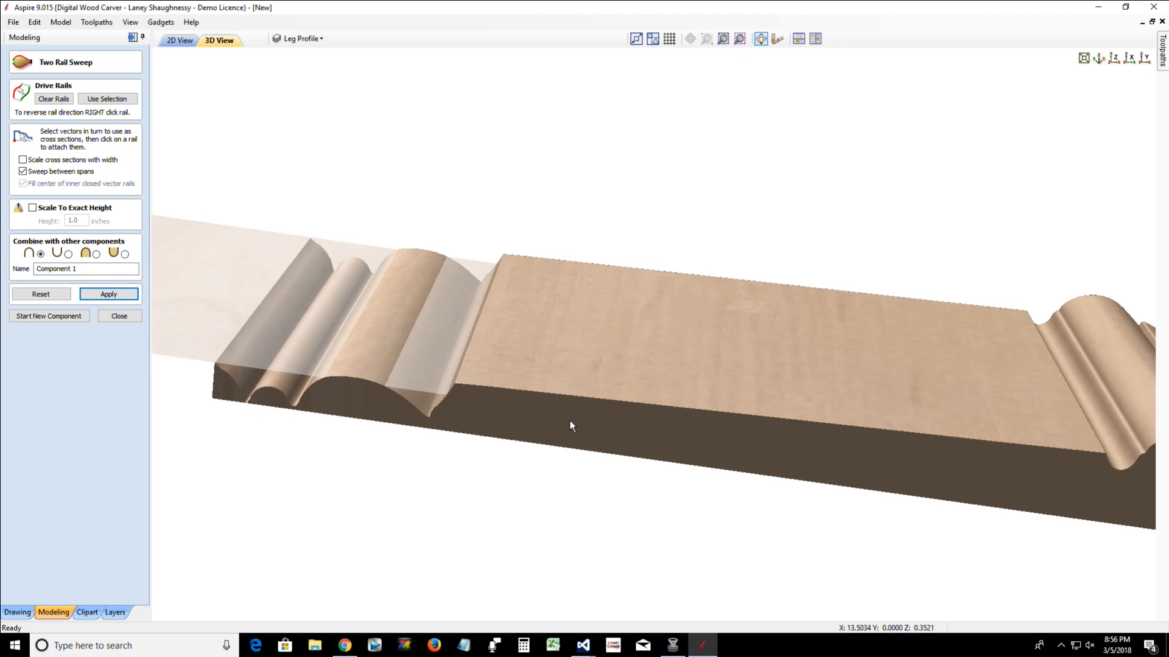
{"action": "scroll", "coordinate": [186, 56], "scroll_direction": "down", "scroll_amount": 2}
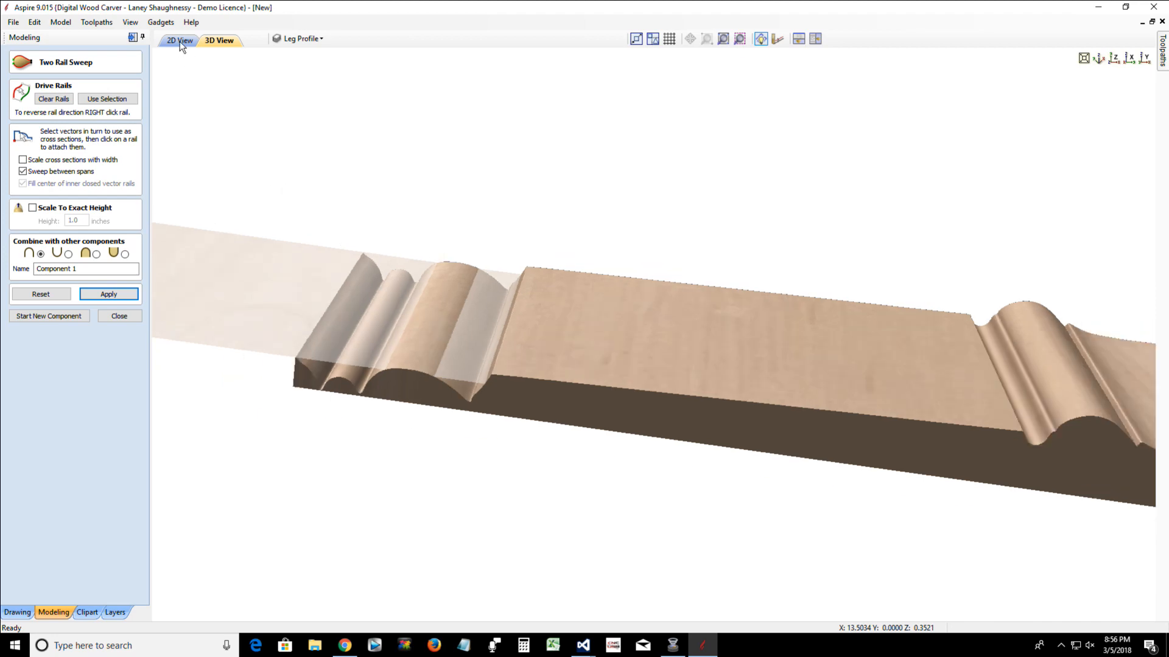
{"action": "left_click", "coordinate": [180, 41]}
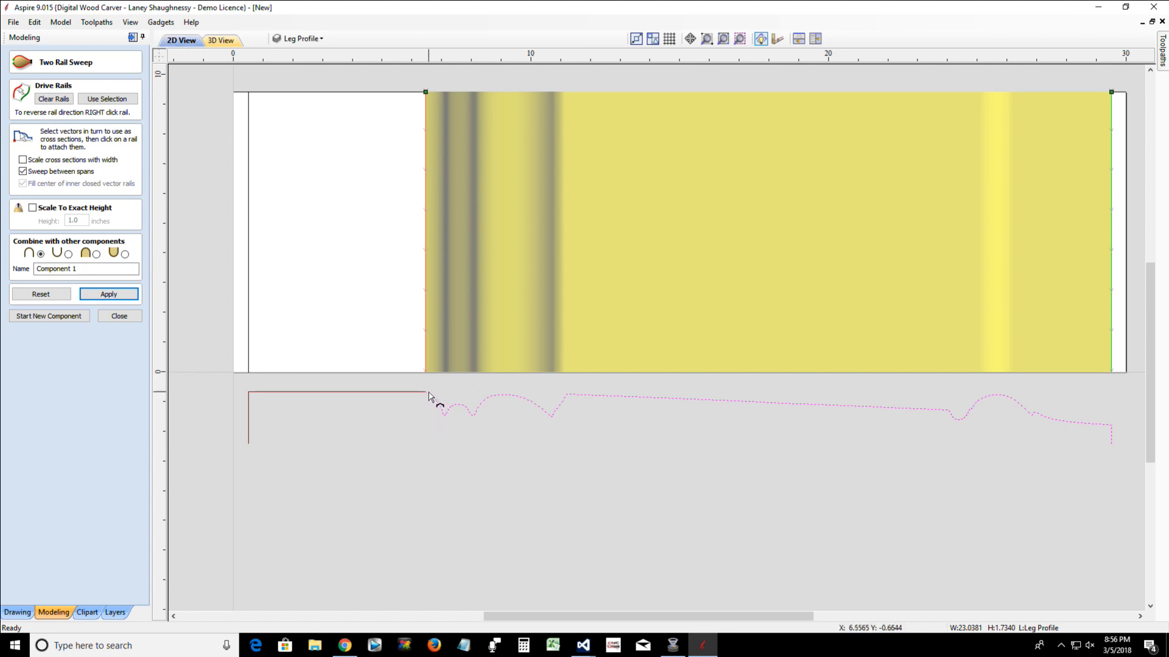
{"action": "left_click", "coordinate": [117, 318]}
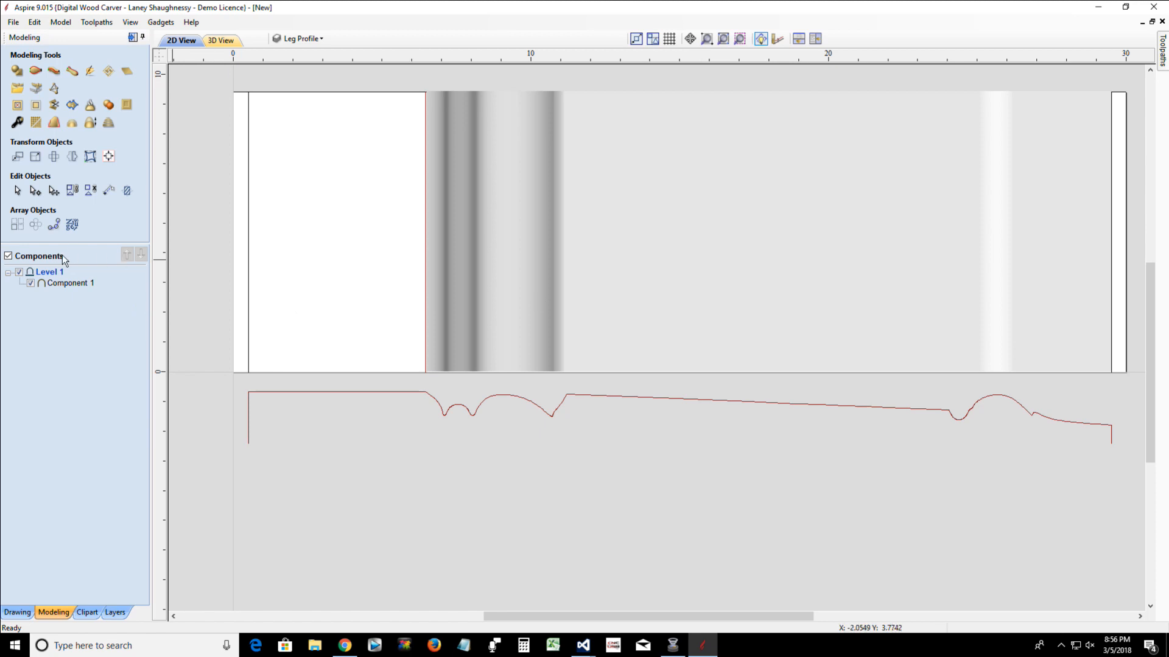
{"action": "left_click", "coordinate": [57, 283]}
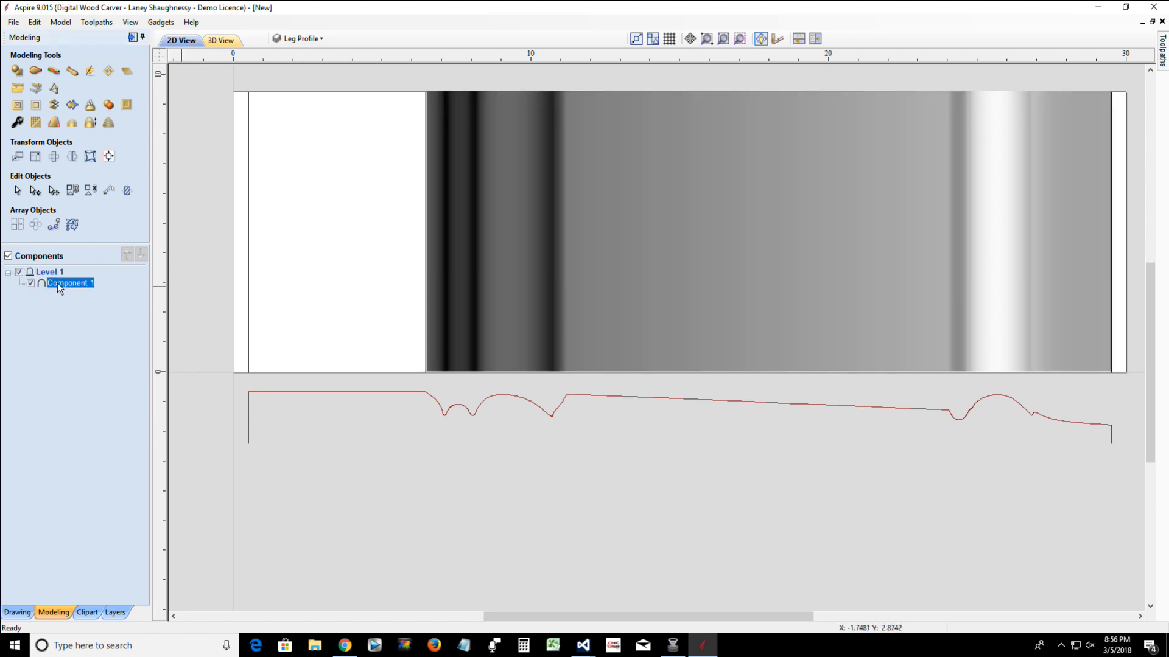
{"action": "right_click", "coordinate": [57, 283]}
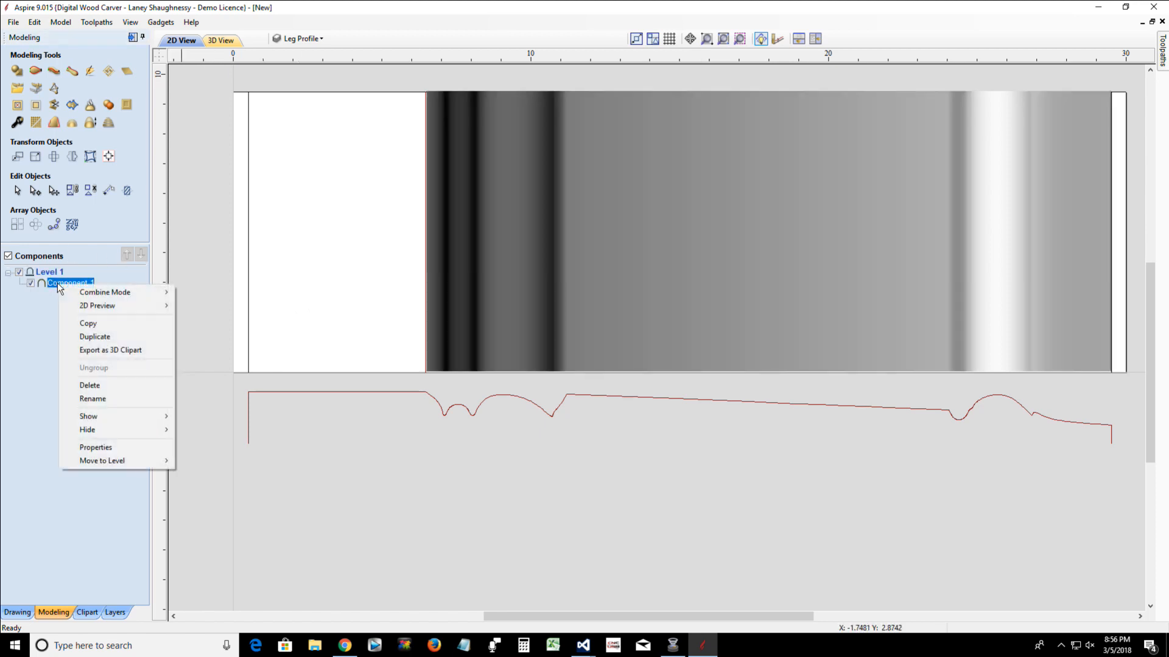
{"action": "left_click", "coordinate": [90, 385]}
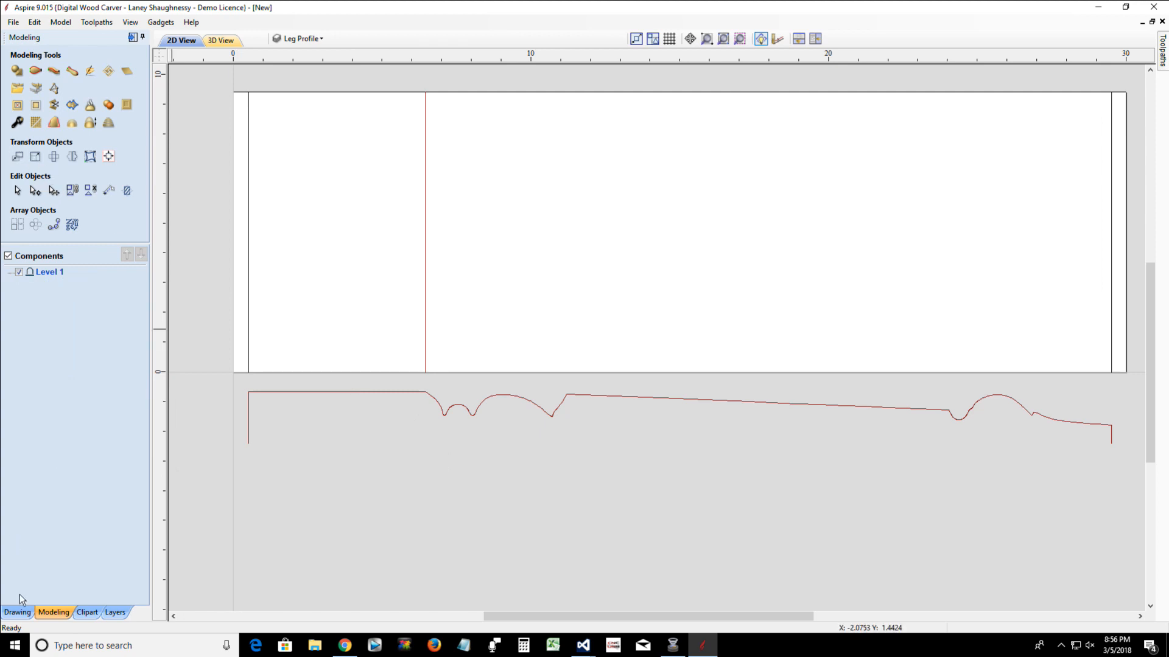
Draw a vertical line 1.75 inches long downward from the split point at the start of the curved profile piece
{"action": "left_click", "coordinate": [17, 612]}
{"action": "left_click", "coordinate": [16, 156]}
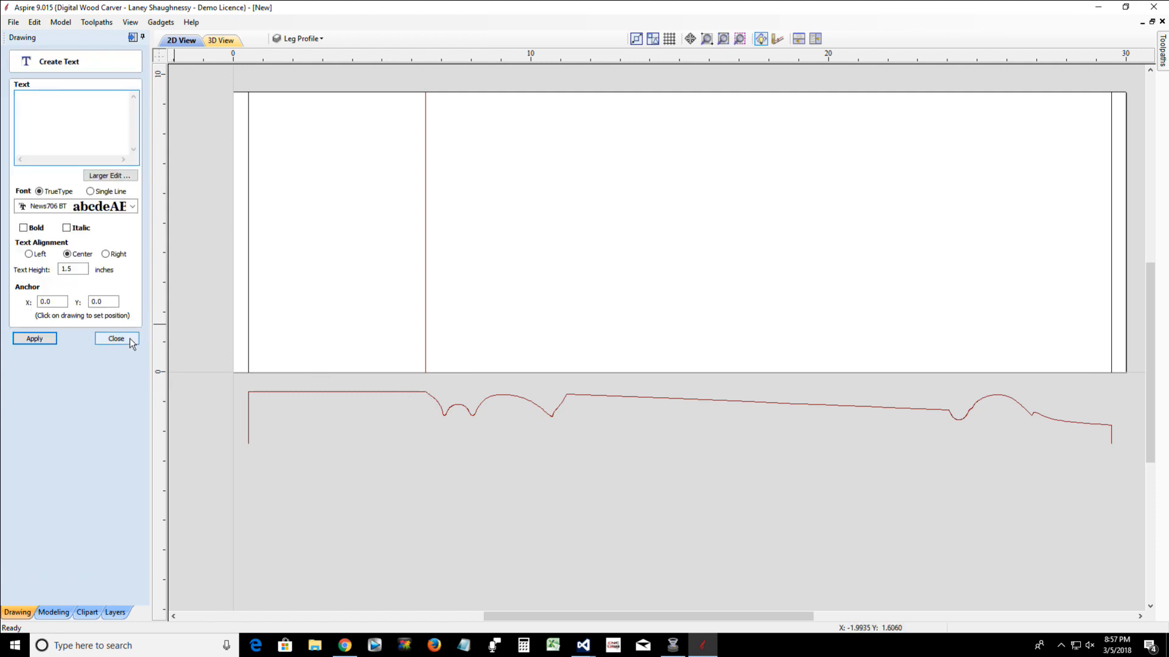
{"action": "left_click", "coordinate": [116, 340]}
{"action": "left_click", "coordinate": [16, 139]}
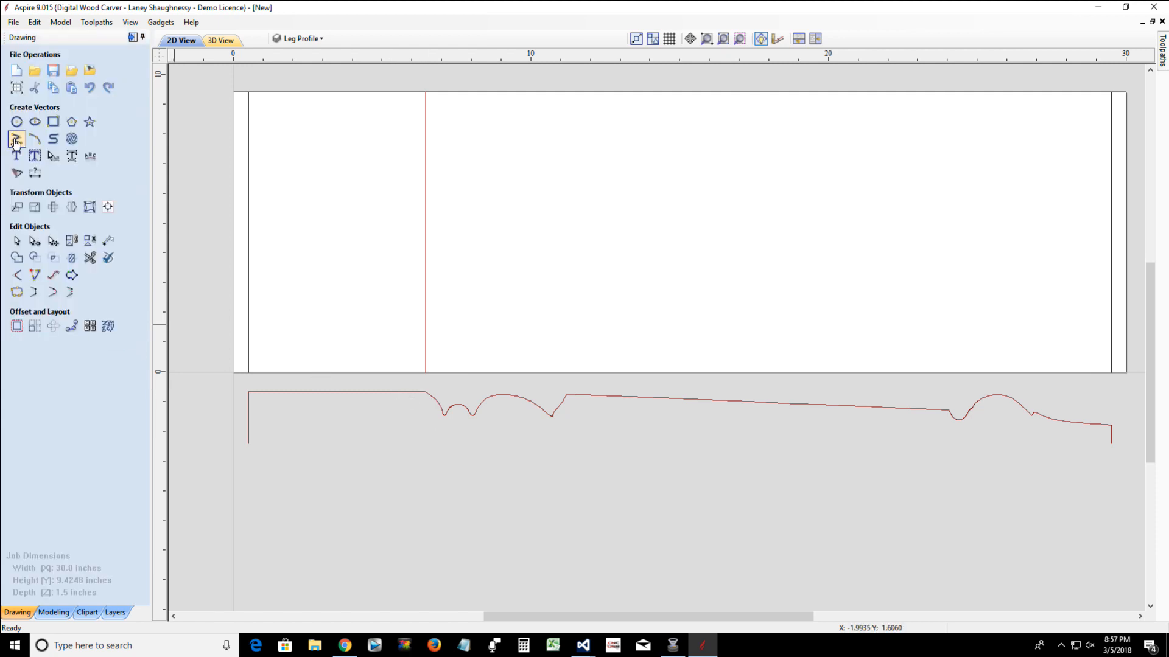
{"action": "left_click", "coordinate": [426, 391]}
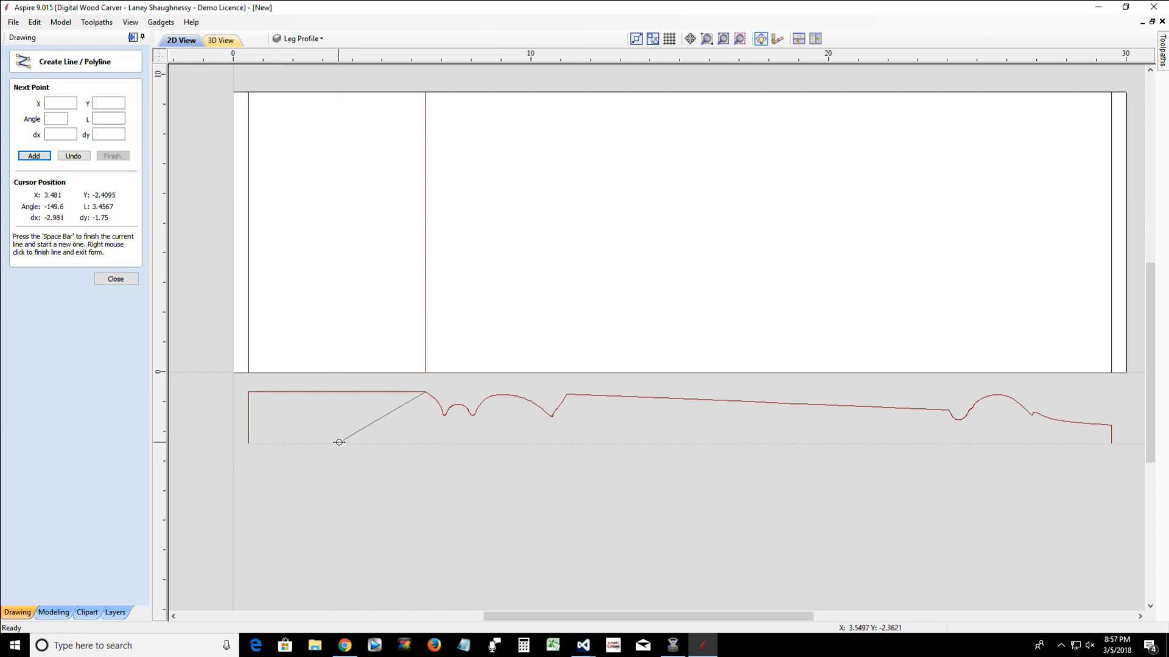
{"action": "left_click", "coordinate": [424, 442]}
{"action": "key", "text": "space"}
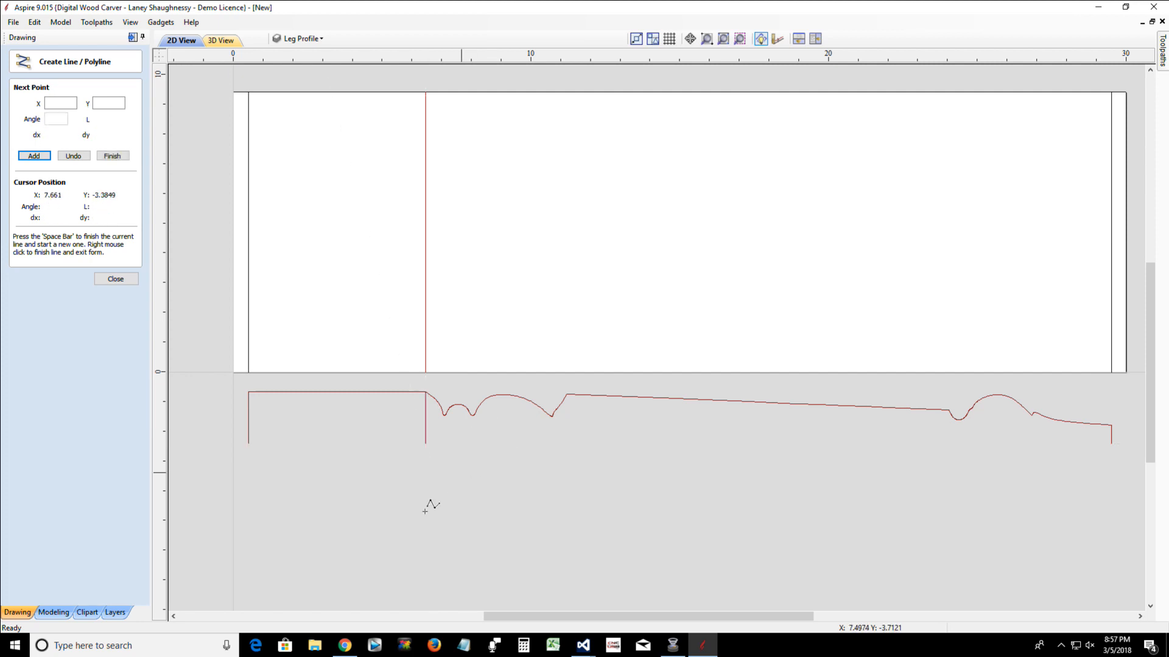
{"action": "left_click", "coordinate": [115, 279]}
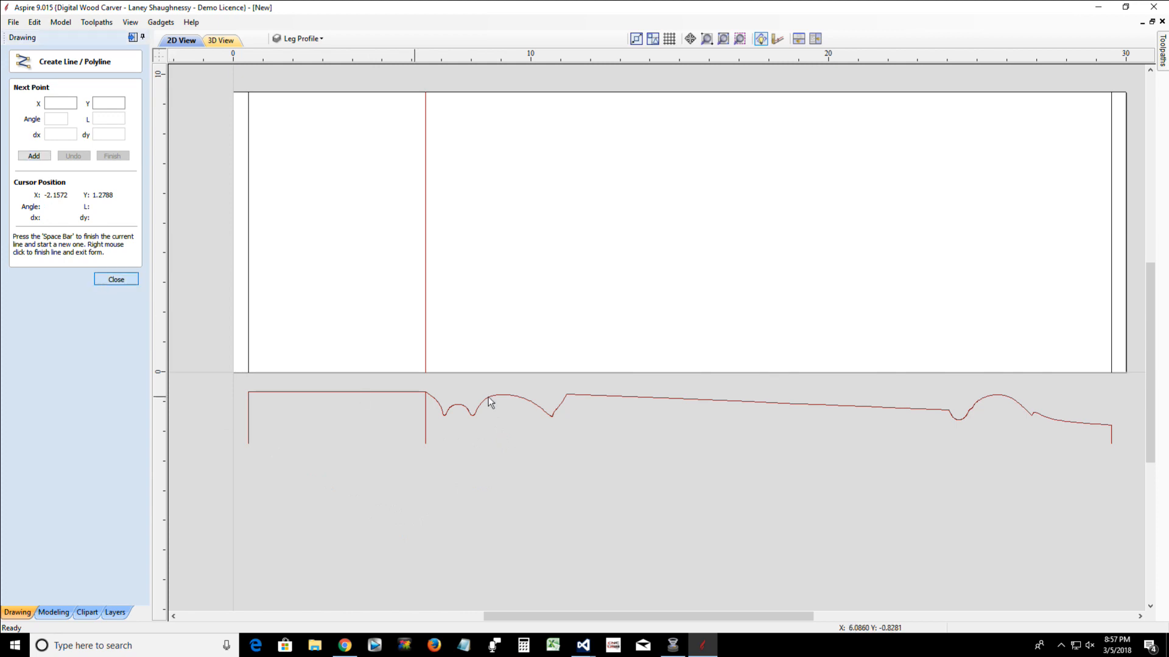
Join the new vertical line and the longer curved profile piece into one open vector
{"action": "left_click", "coordinate": [487, 399]}
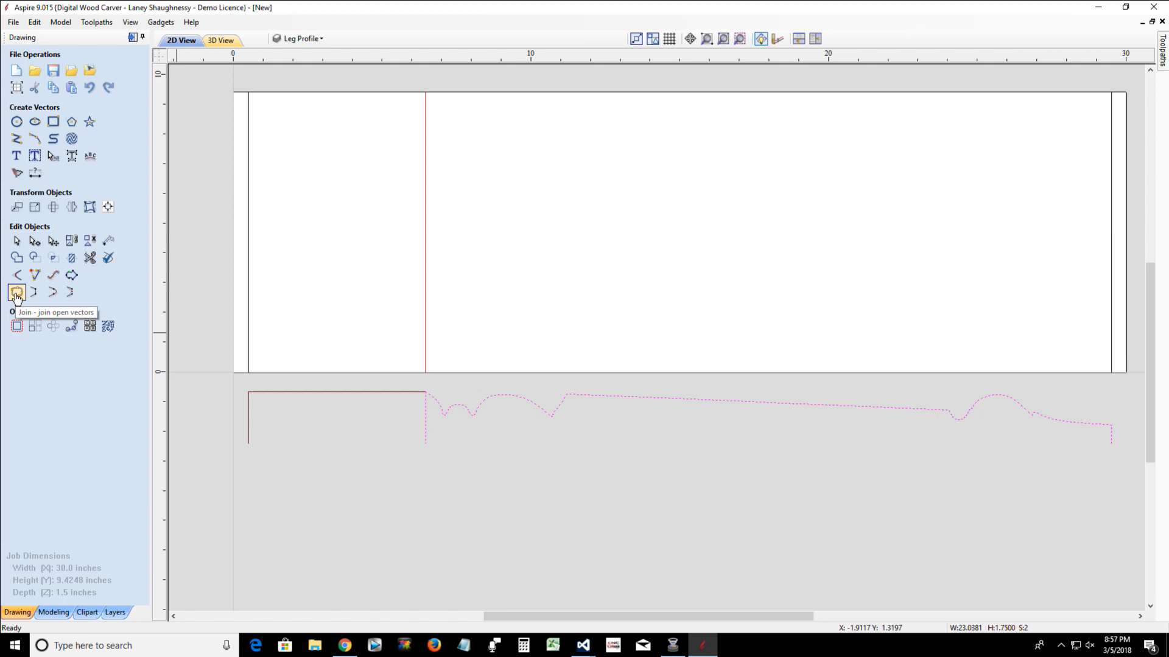
{"action": "left_click", "coordinate": [16, 293]}
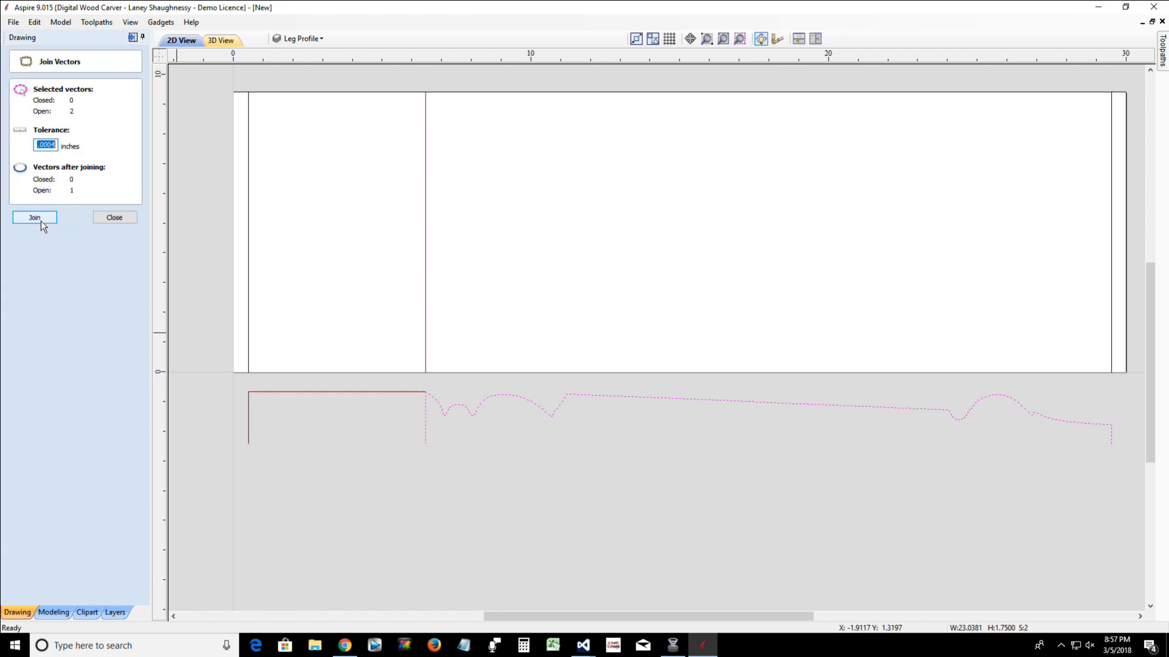
{"action": "left_click", "coordinate": [37, 218]}
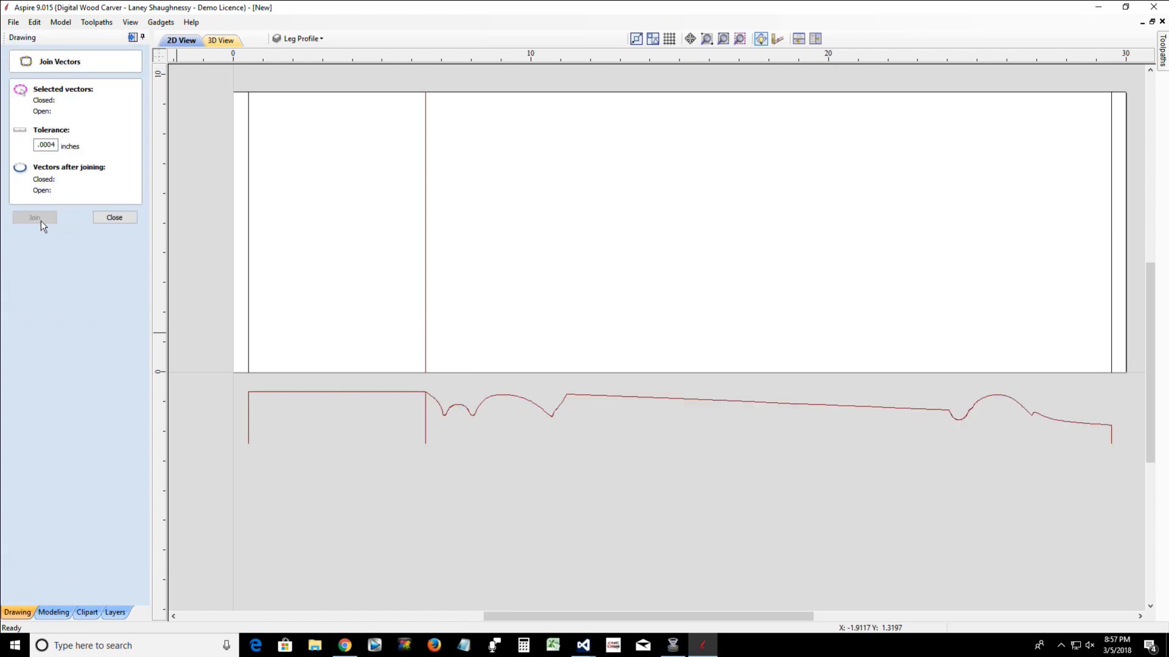
Set the vertical lines at the split point and at the leg's narrow end as drive rails for a Two Rail Sweep
{"action": "left_click", "coordinate": [425, 353]}
{"action": "left_click", "coordinate": [115, 218]}
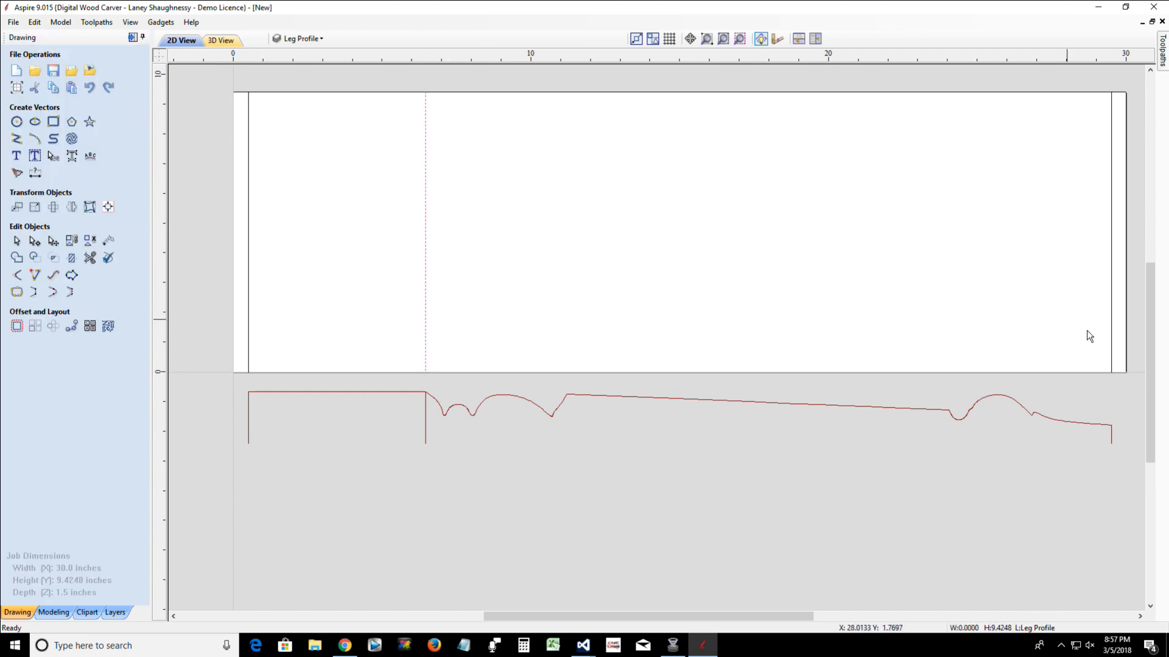
{"action": "left_click", "coordinate": [1111, 342], "text": "shift"}
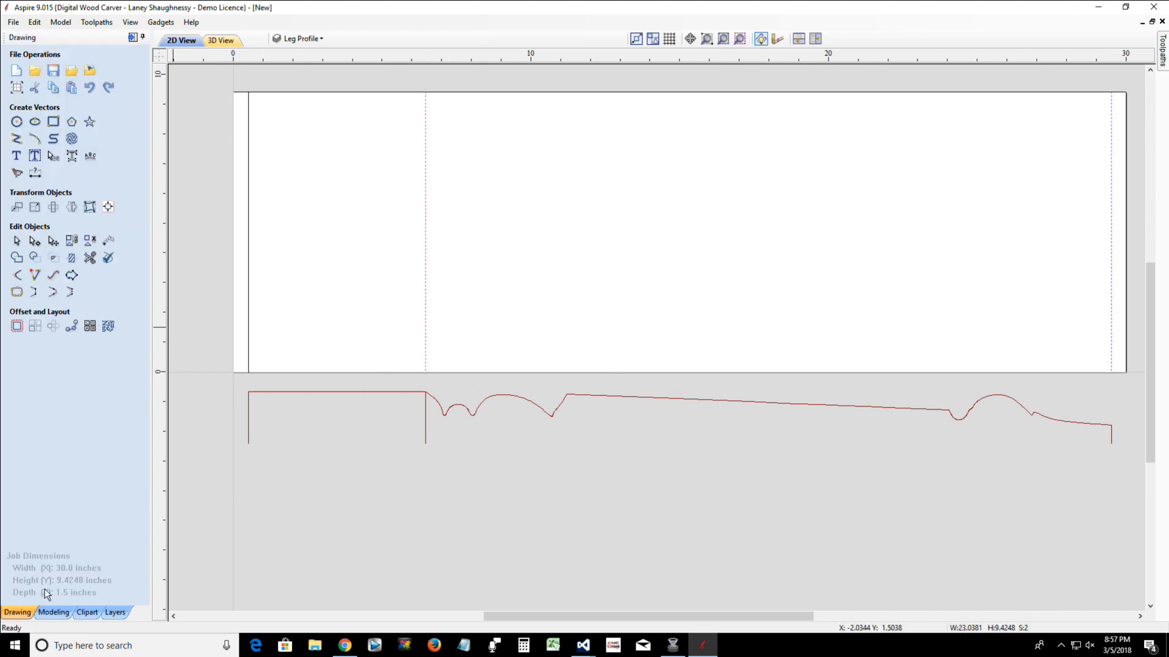
{"action": "left_click", "coordinate": [54, 612]}
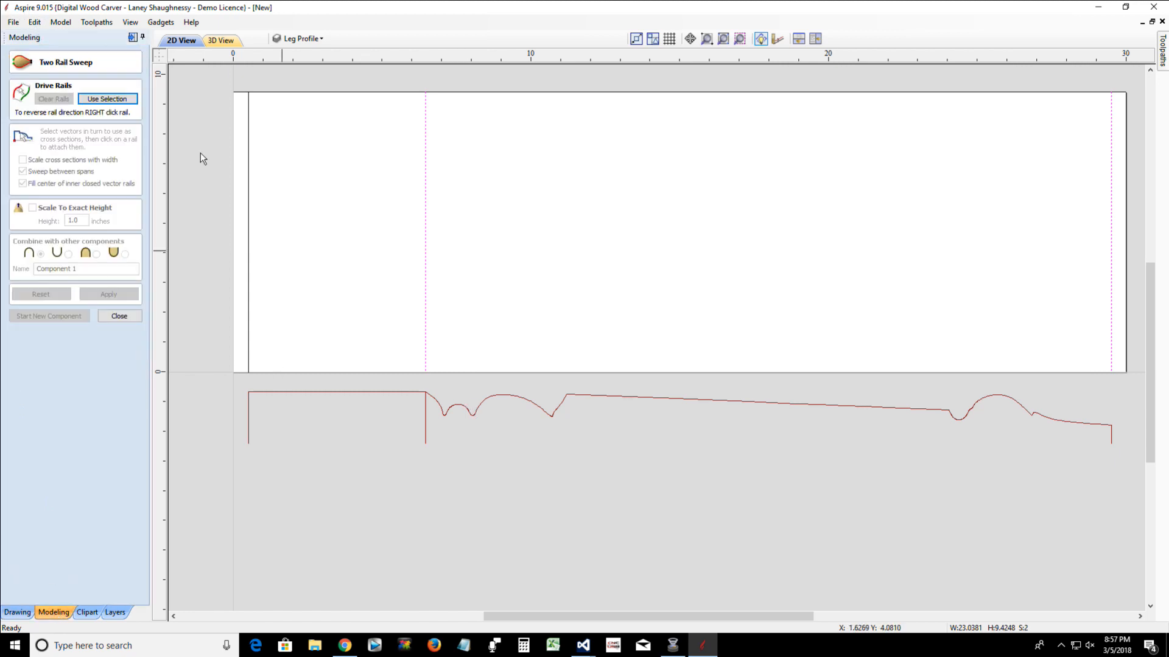
{"action": "left_click", "coordinate": [103, 98]}
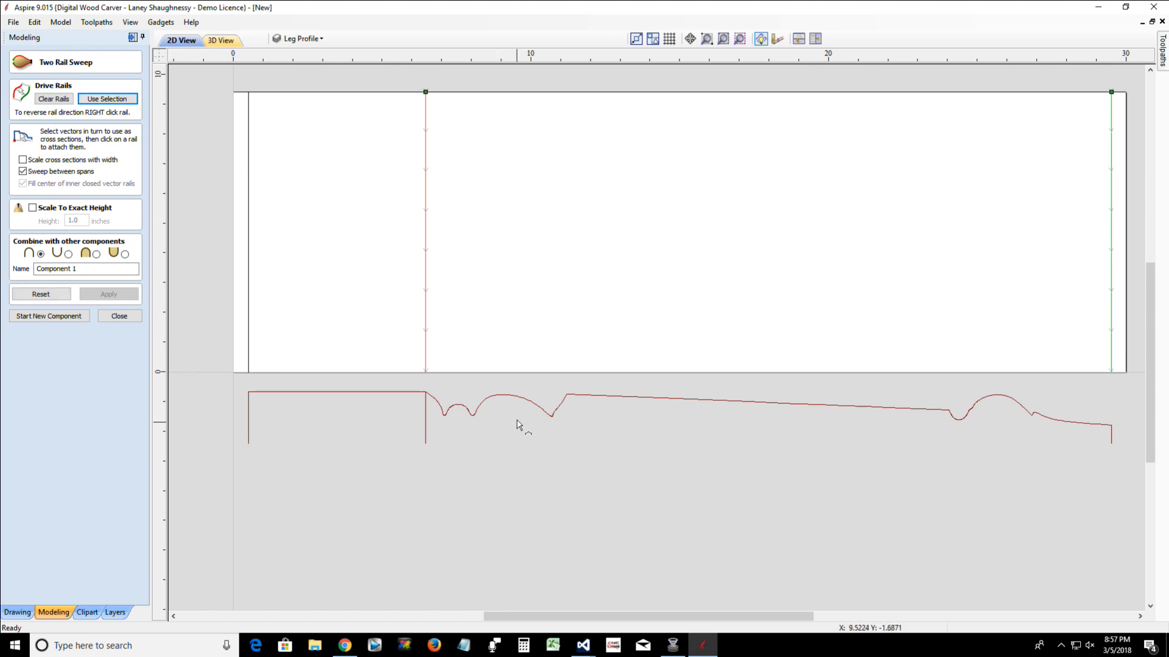
Sweep the joined curved profile as the cross section between the rails and inspect the component in 3D
{"action": "left_click", "coordinate": [516, 397]}
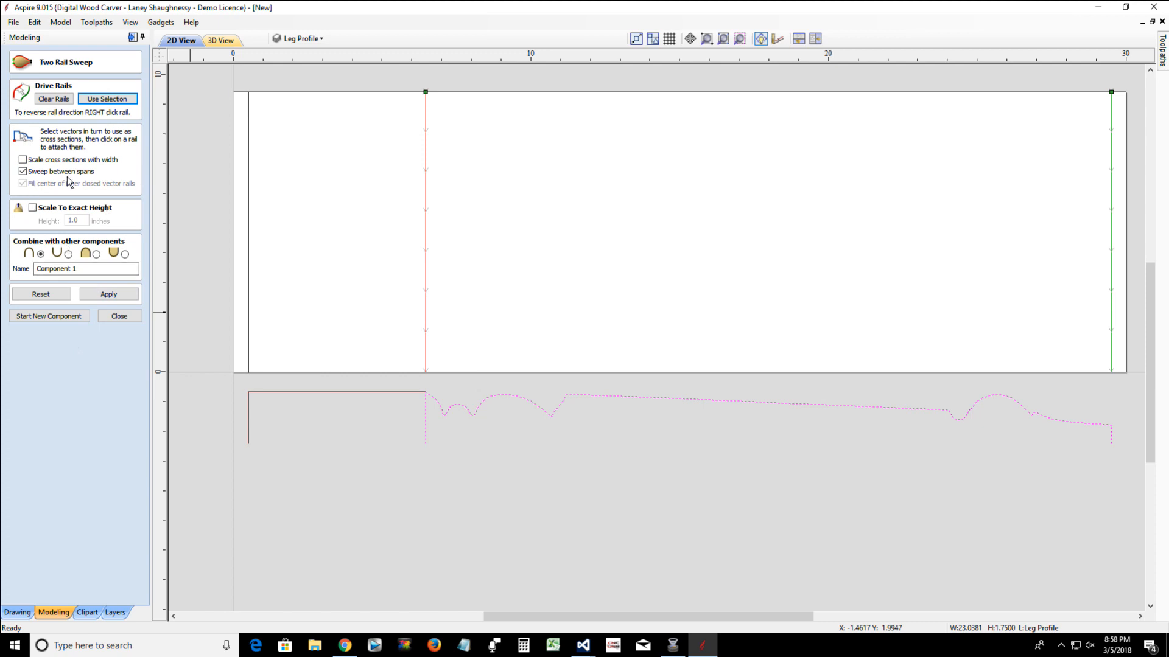
{"action": "left_click", "coordinate": [112, 294]}
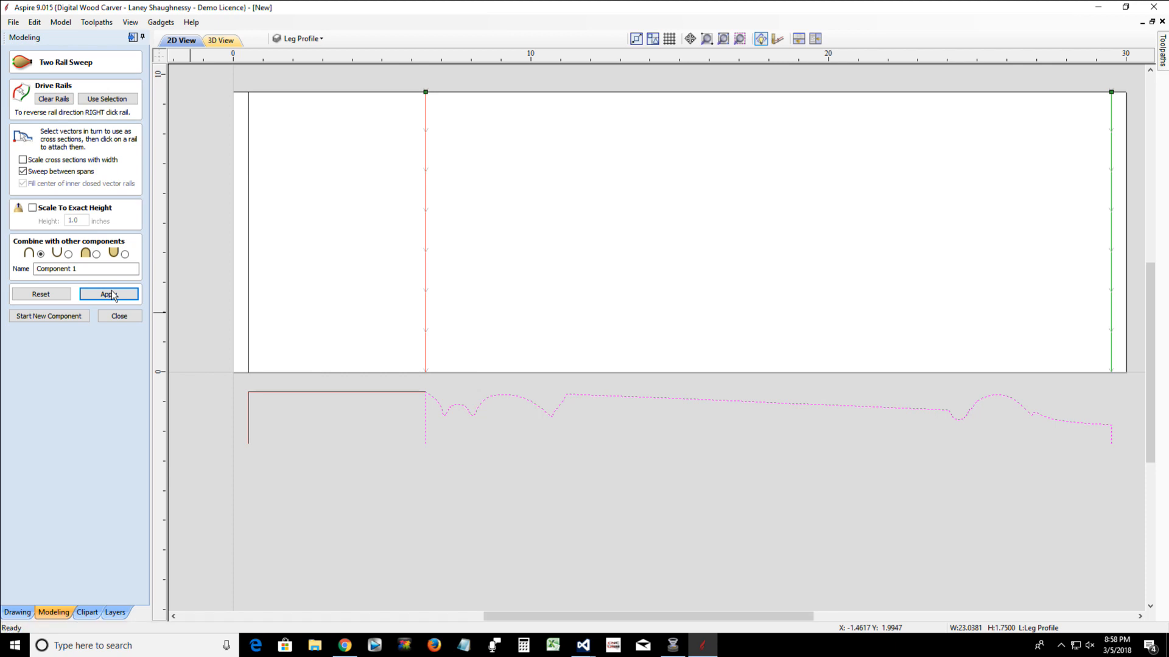
{"action": "left_click", "coordinate": [220, 40]}
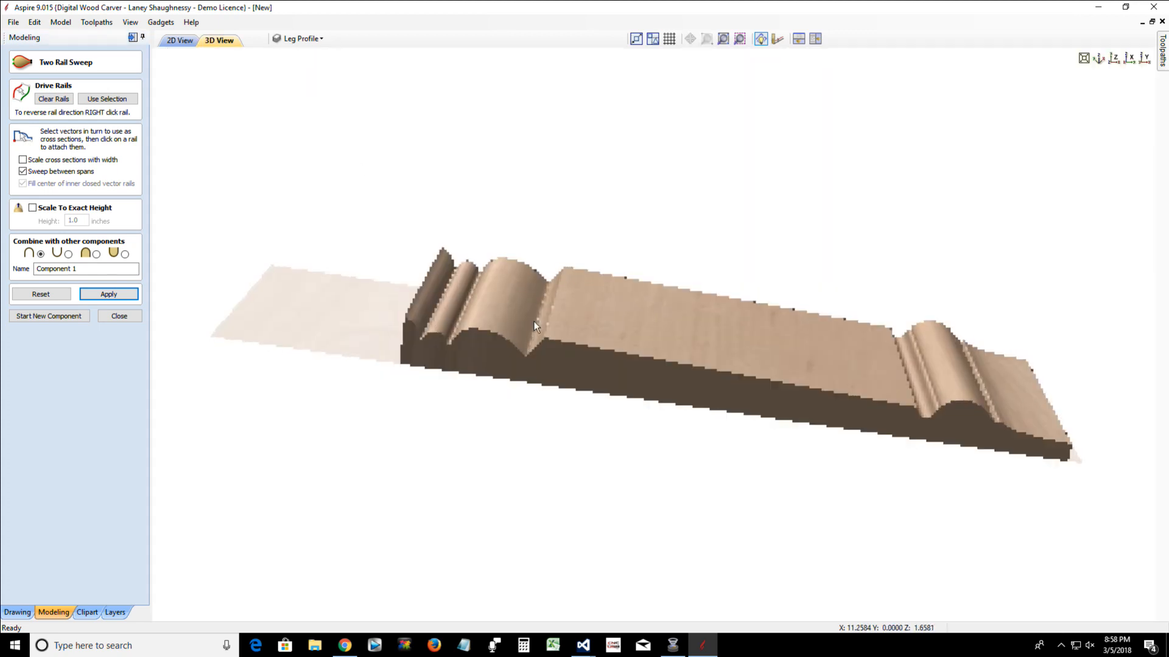
{"action": "left_click_drag", "start_coordinate": [535, 321], "coordinate": [539, 382]}
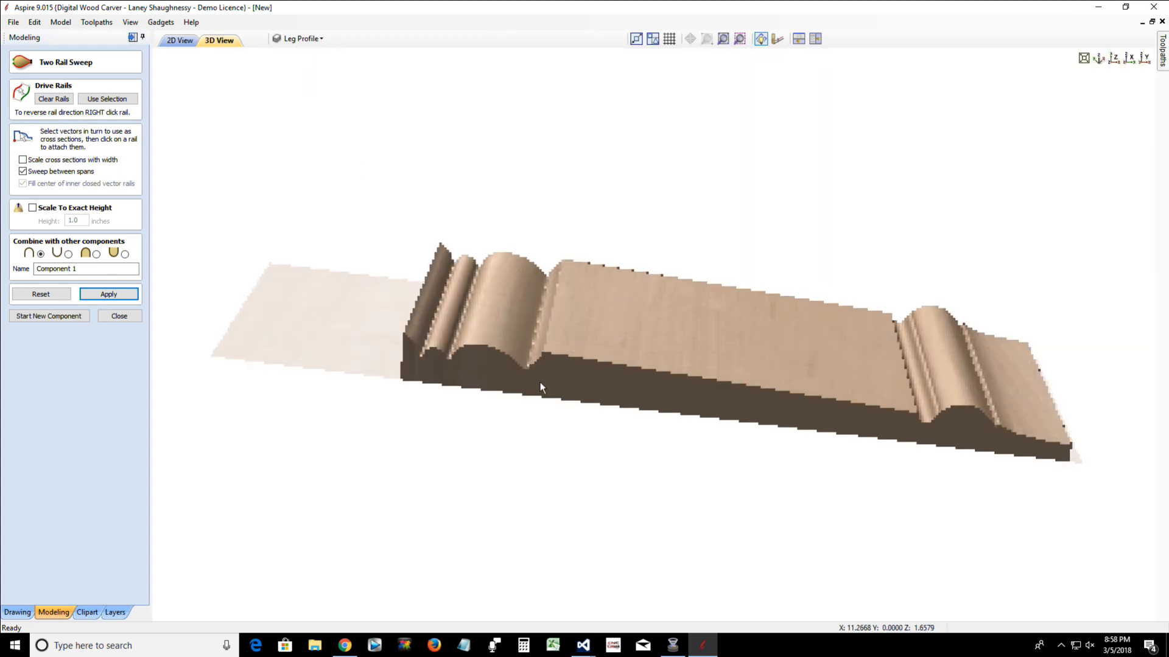
Display the model wrapped with Y values around the X axis
{"action": "left_click", "coordinate": [101, 24]}
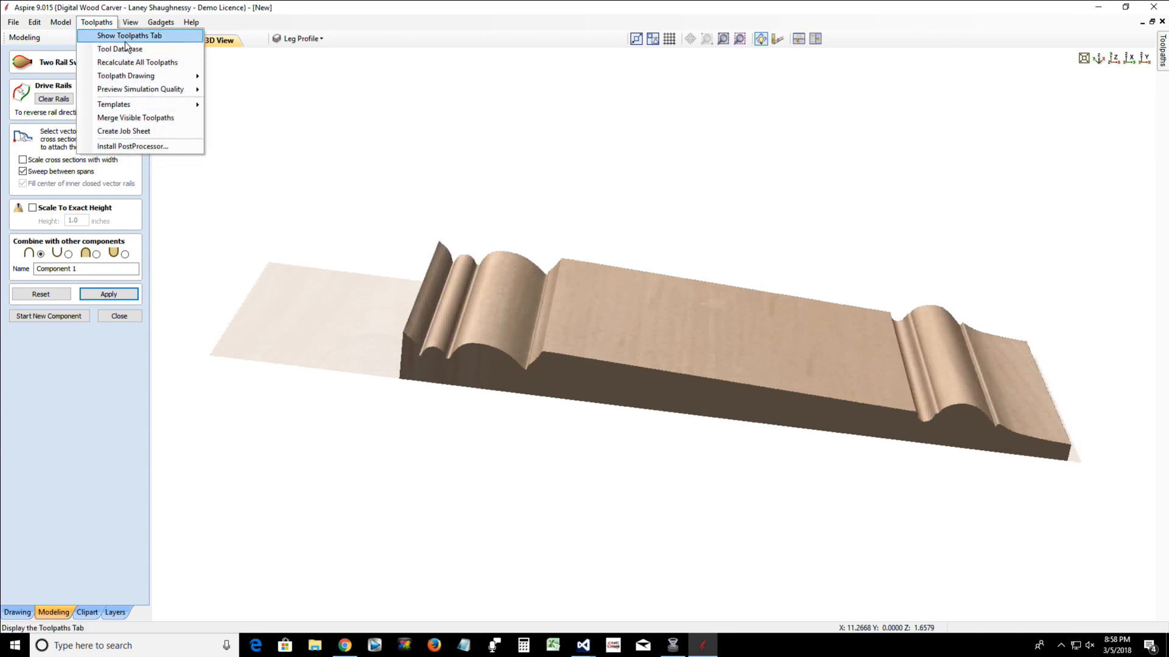
{"action": "mouse_move", "coordinate": [134, 82]}
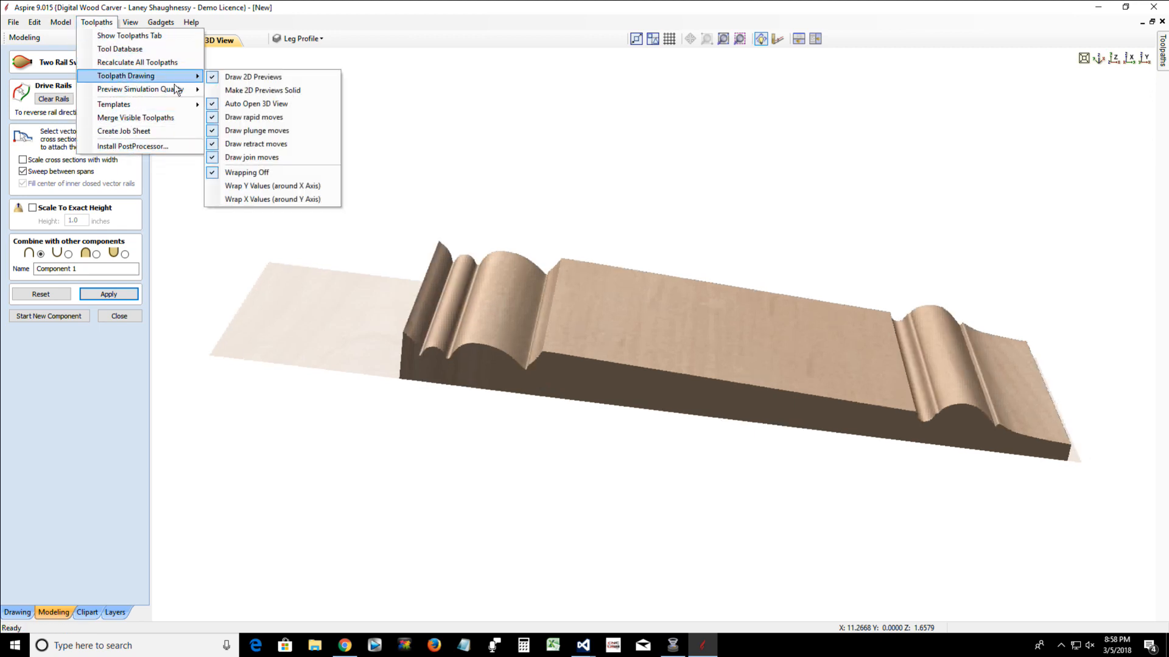
{"action": "left_click", "coordinate": [276, 187]}
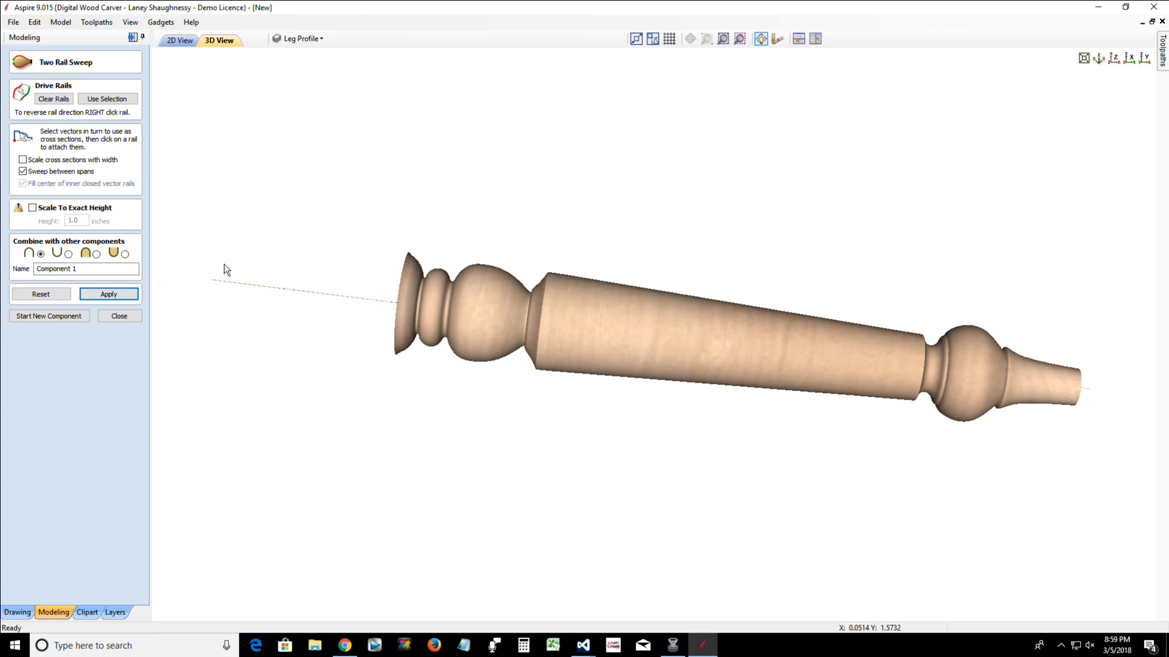
Return to the 2D drawing, select the short flat profile piece, and close the Two Rail Sweep
{"action": "left_click", "coordinate": [183, 42]}
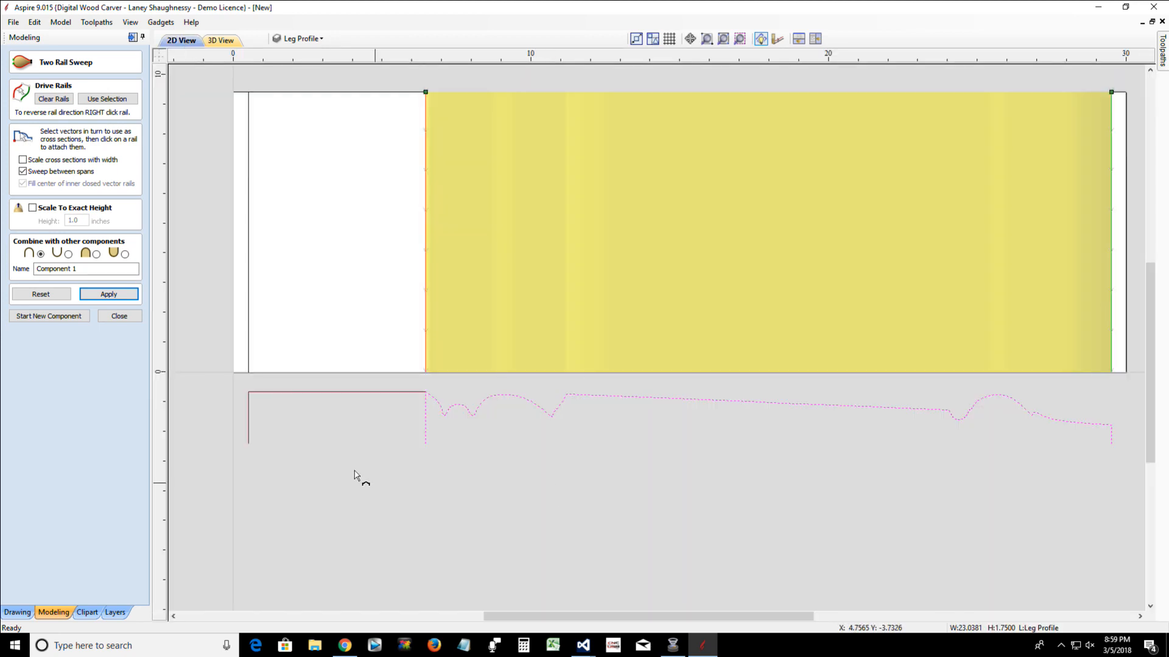
{"action": "left_click", "coordinate": [305, 394]}
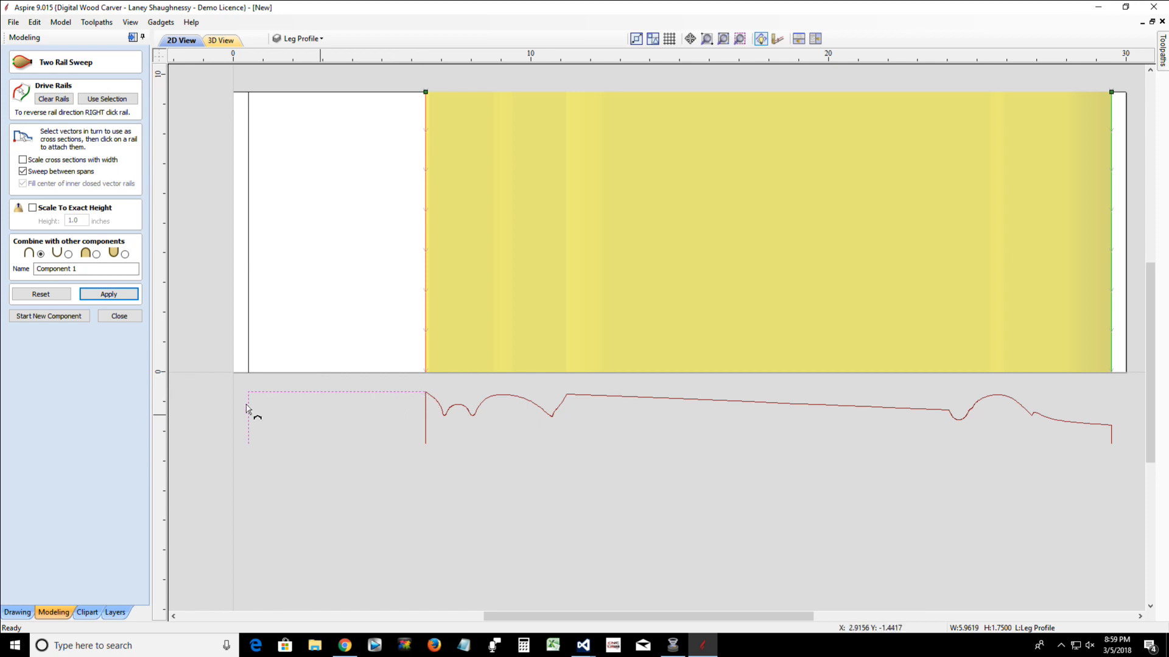
{"action": "left_click", "coordinate": [125, 317]}
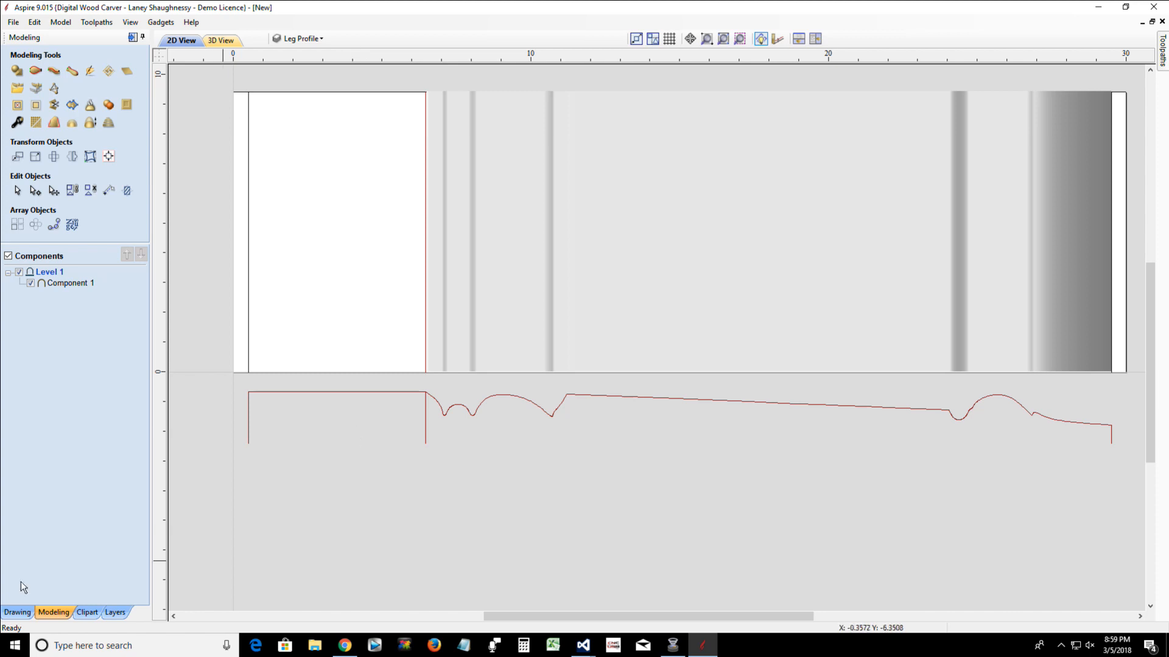
Switch to VCarve Pro and create a simple cylindrical wrapped job 24 inches long with the Wrapped Job Setup gadget
{"action": "left_click", "coordinate": [15, 646]}
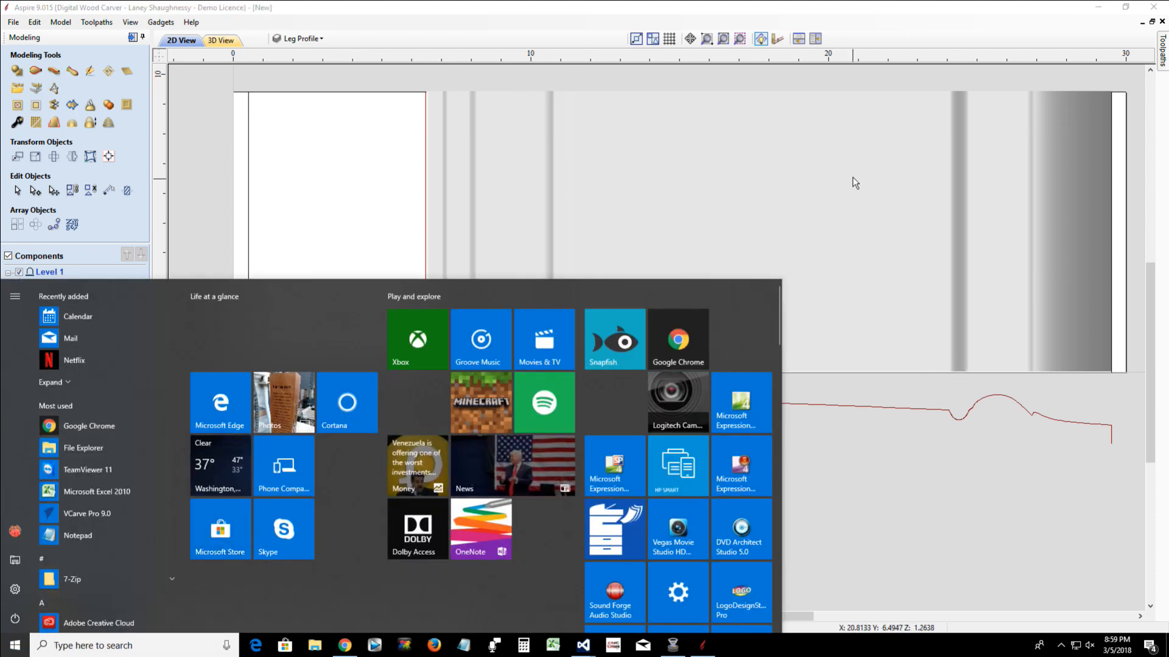
{"action": "left_click", "coordinate": [85, 513]}
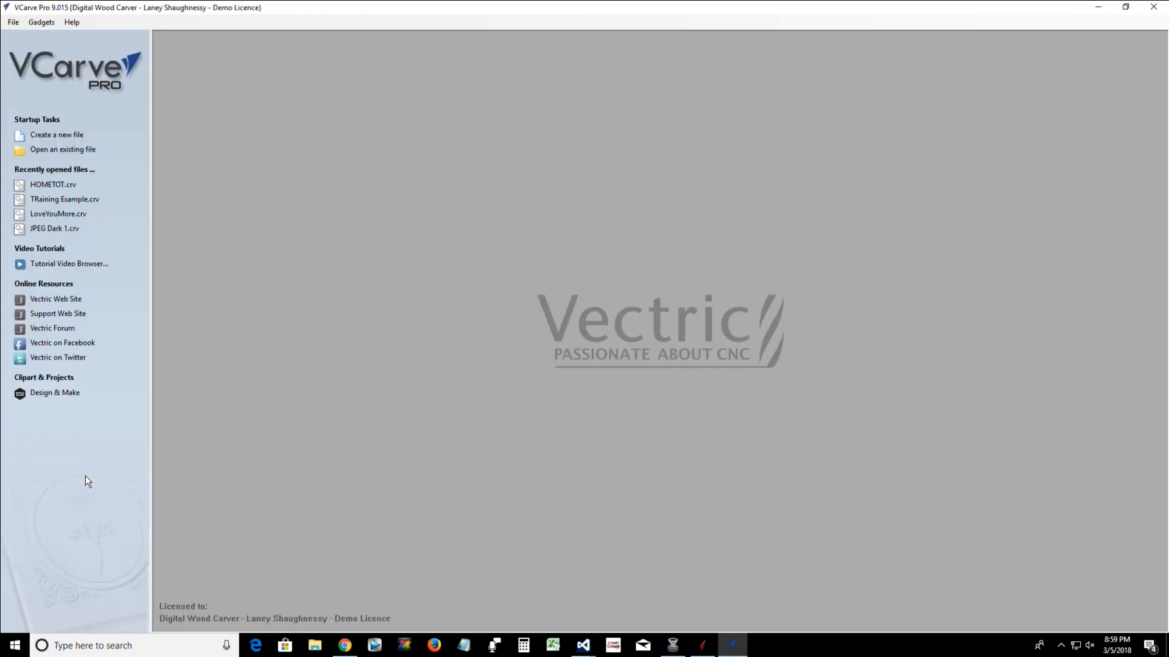
{"action": "left_click", "coordinate": [39, 28]}
{"action": "mouse_move", "coordinate": [72, 213]}
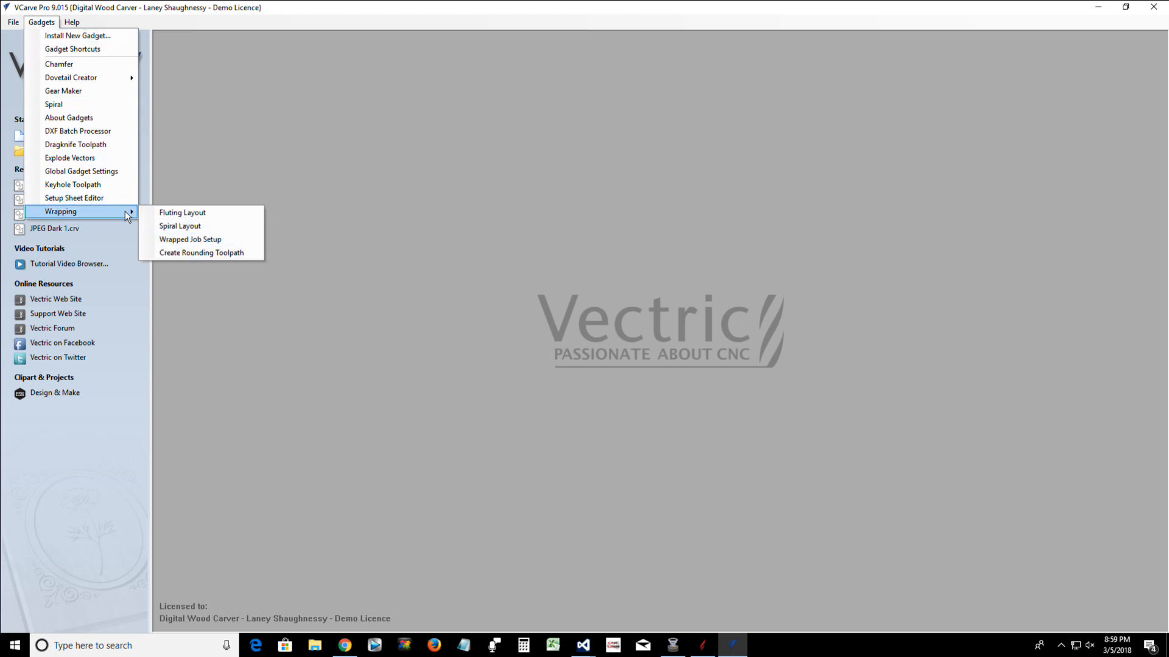
{"action": "left_click", "coordinate": [166, 241]}
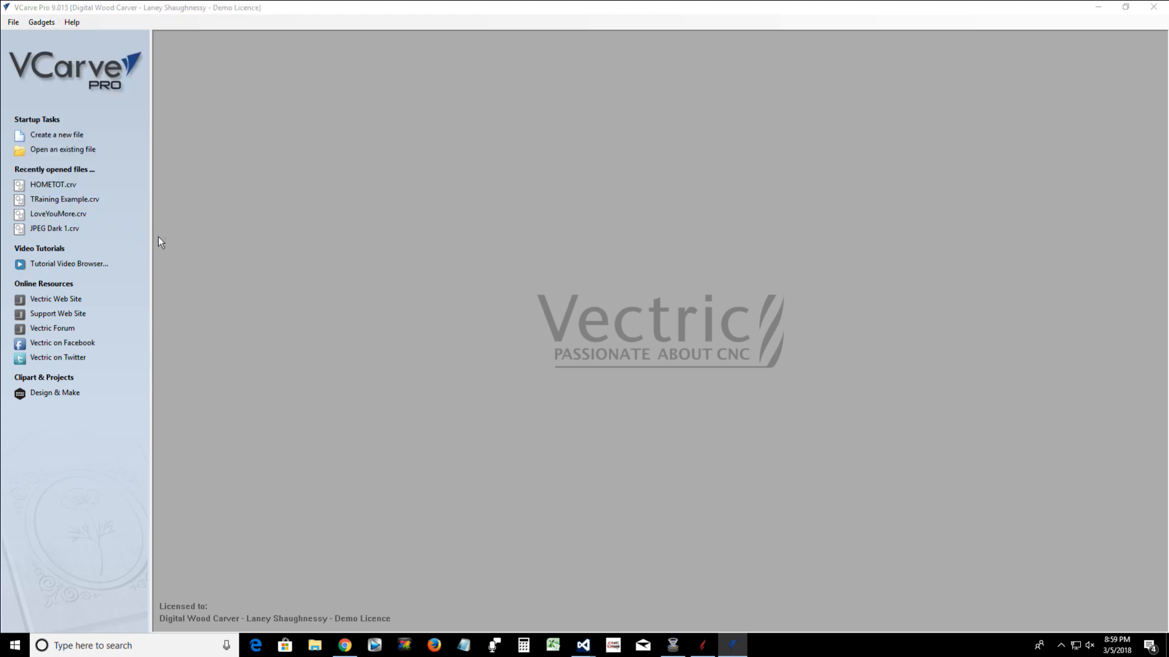
{"action": "left_click_drag", "start_coordinate": [580, 174], "coordinate": [519, 175]}
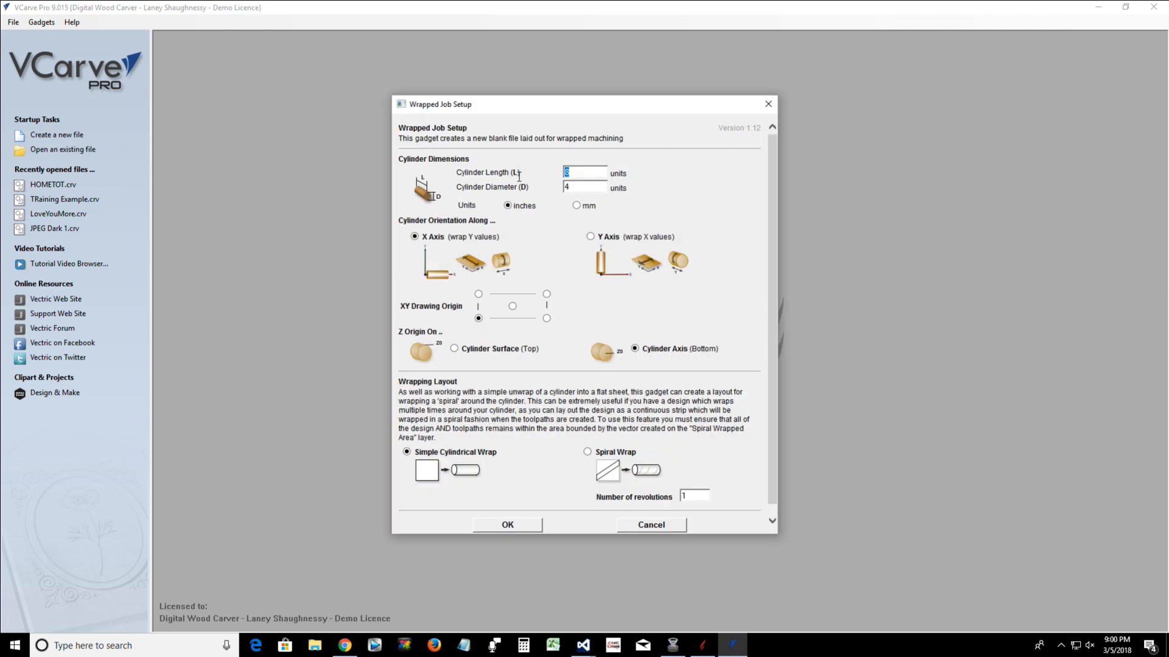
{"action": "type", "text": "24"}
{"action": "left_click", "coordinate": [491, 527]}
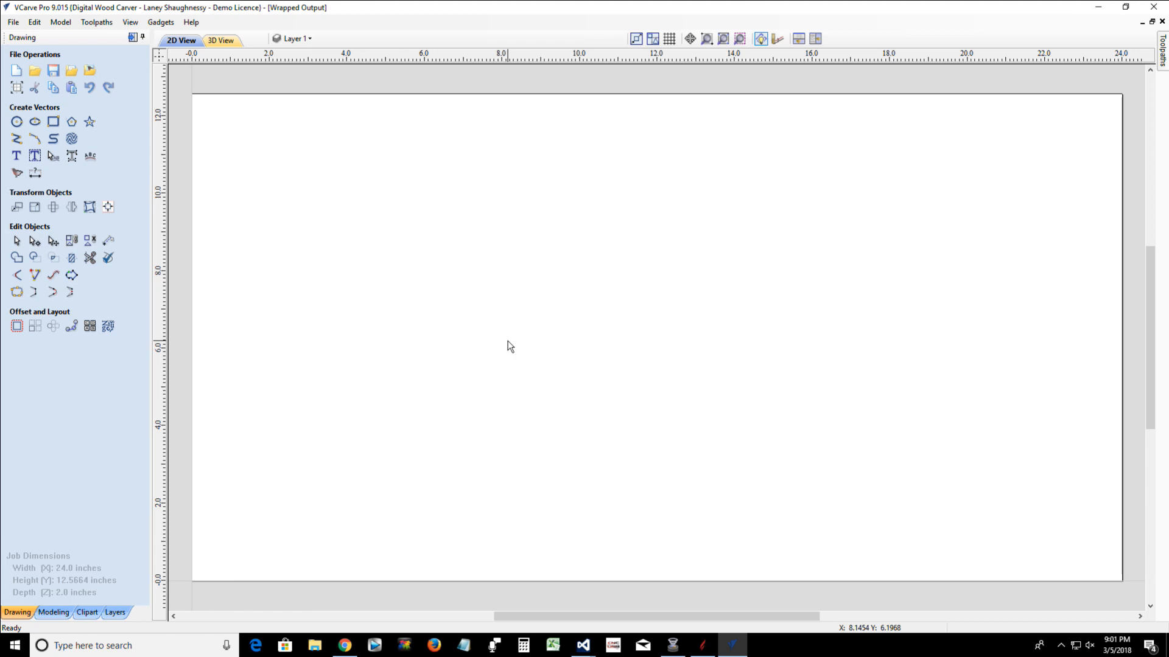
Draw an upright ellipse about 0.4 inches wide and 1.6 inches high, and center it in the material
{"action": "left_click", "coordinate": [35, 124]}
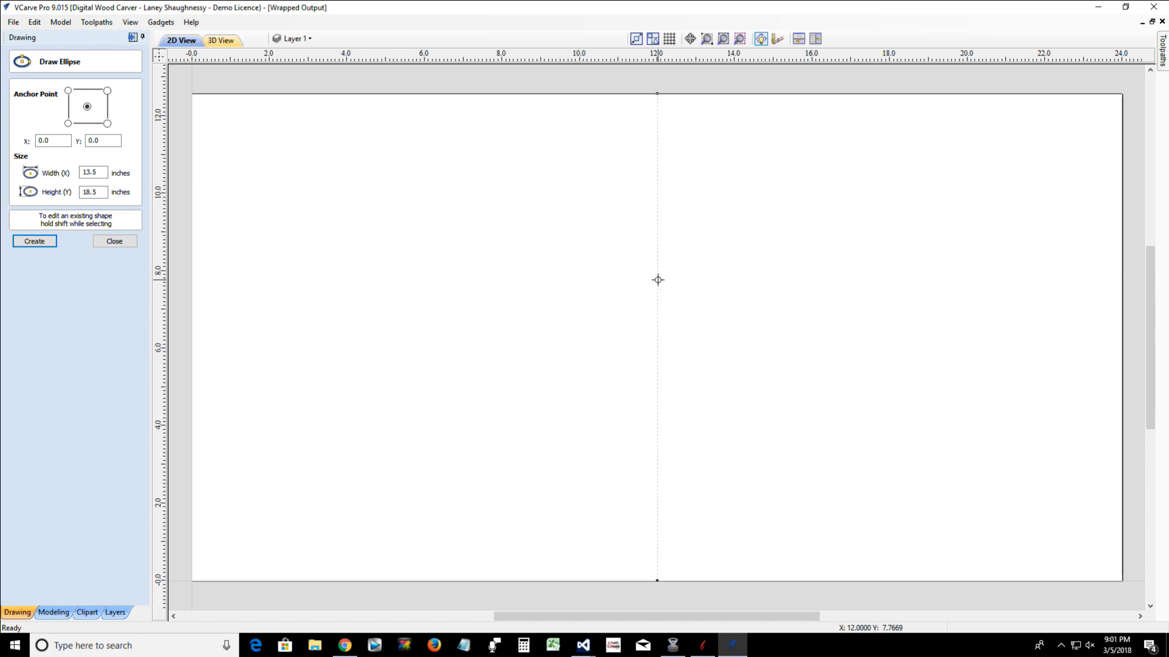
{"action": "left_click_drag", "start_coordinate": [657, 282], "coordinate": [664, 312]}
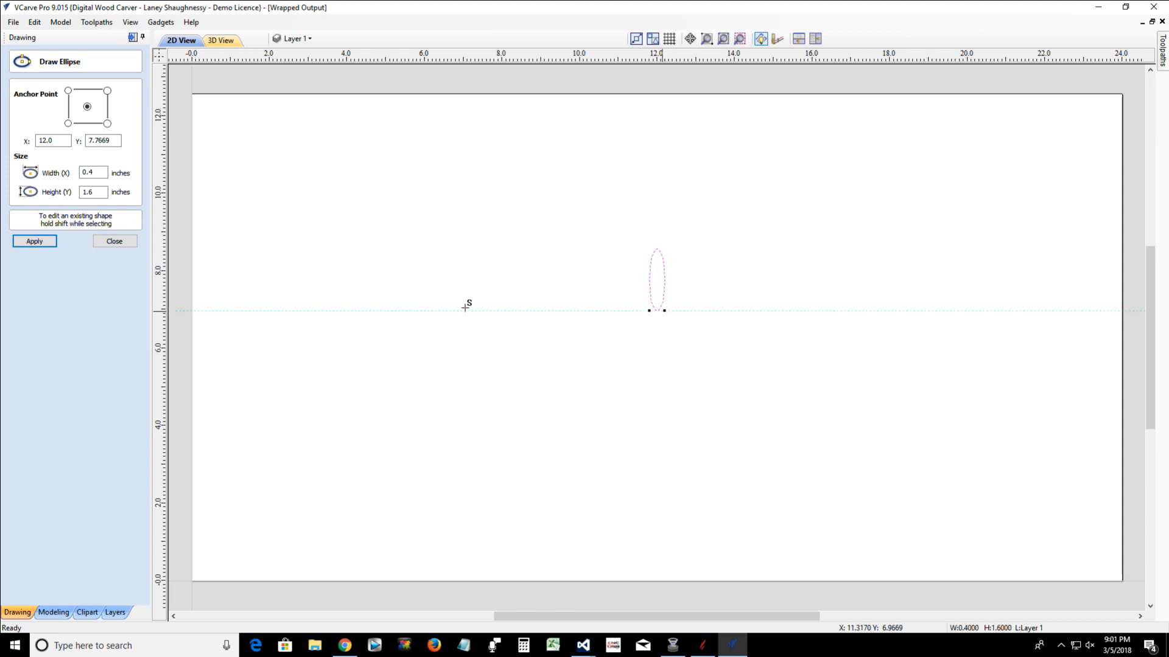
{"action": "left_click", "coordinate": [114, 242]}
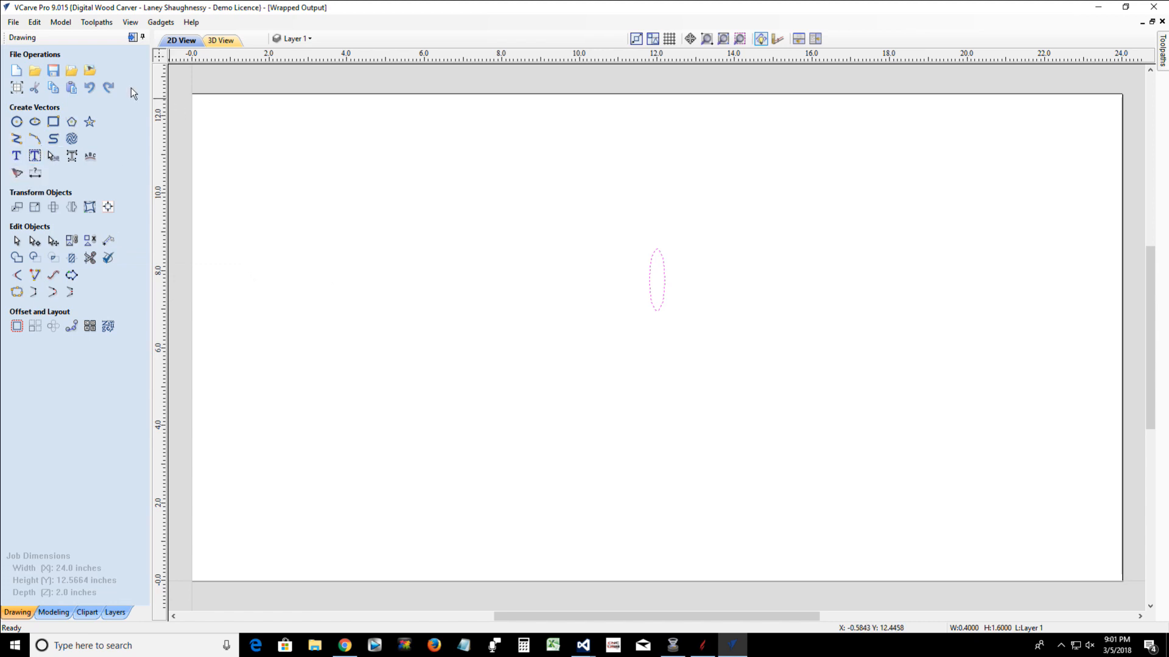
{"action": "left_click", "coordinate": [107, 206]}
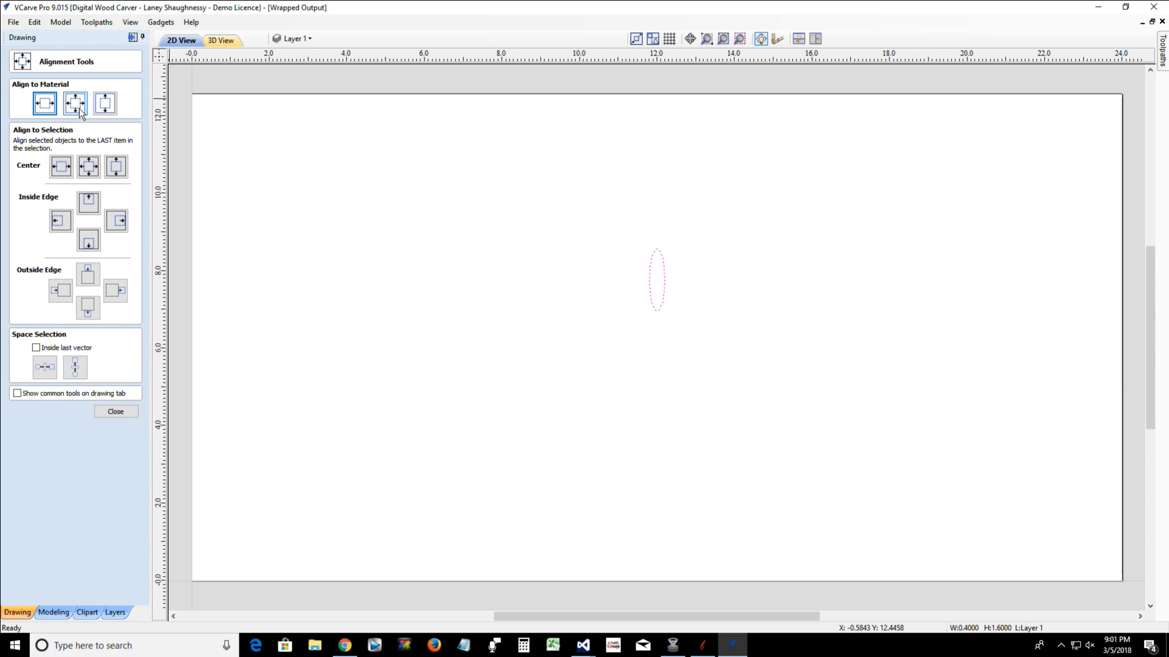
{"action": "left_click", "coordinate": [75, 103]}
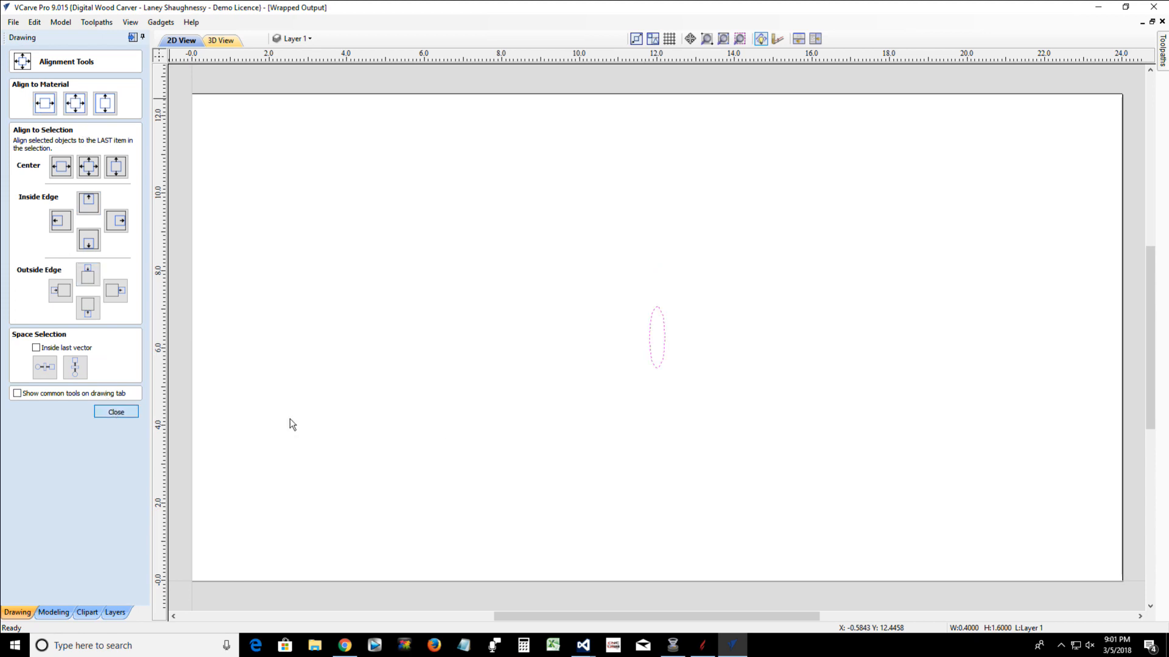
{"action": "key", "text": "Escape"}
Resize the ellipse proportionally to a height of 1.25 inches
{"action": "left_click", "coordinate": [649, 343]}
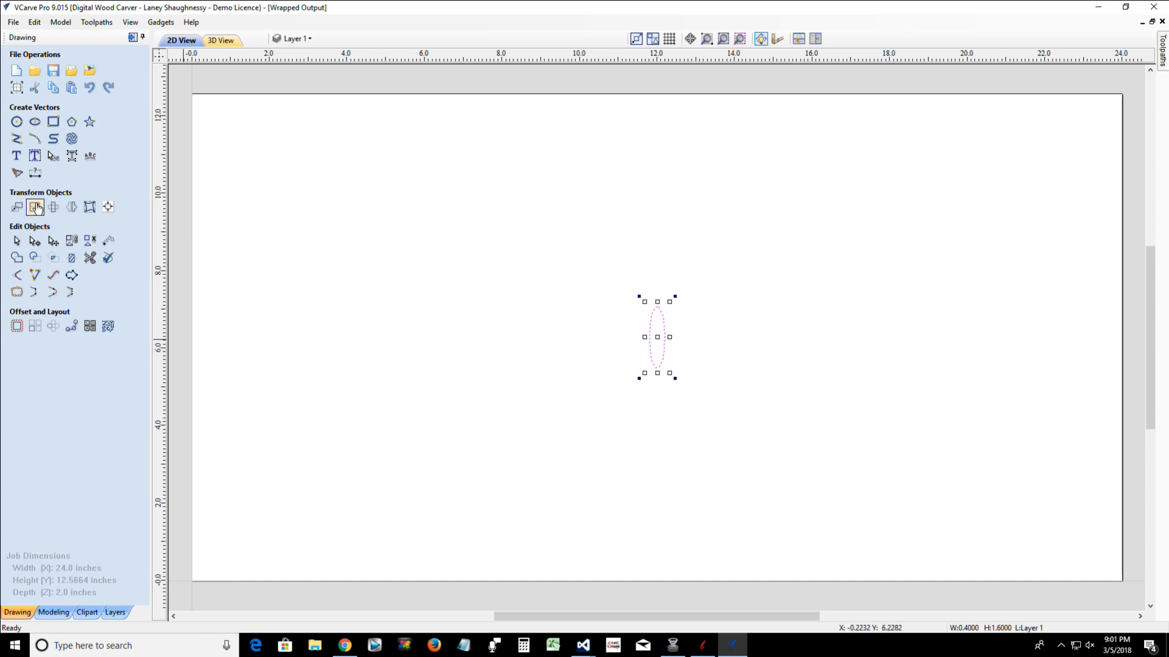
{"action": "left_click", "coordinate": [35, 207]}
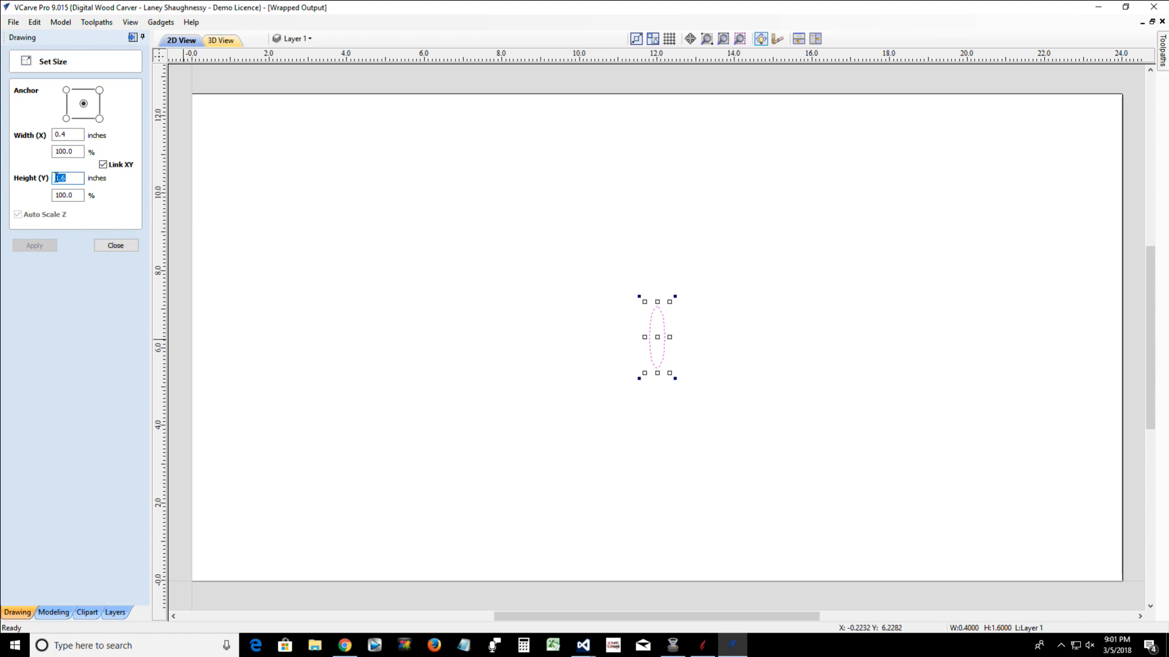
{"action": "type", "text": "1.2"}
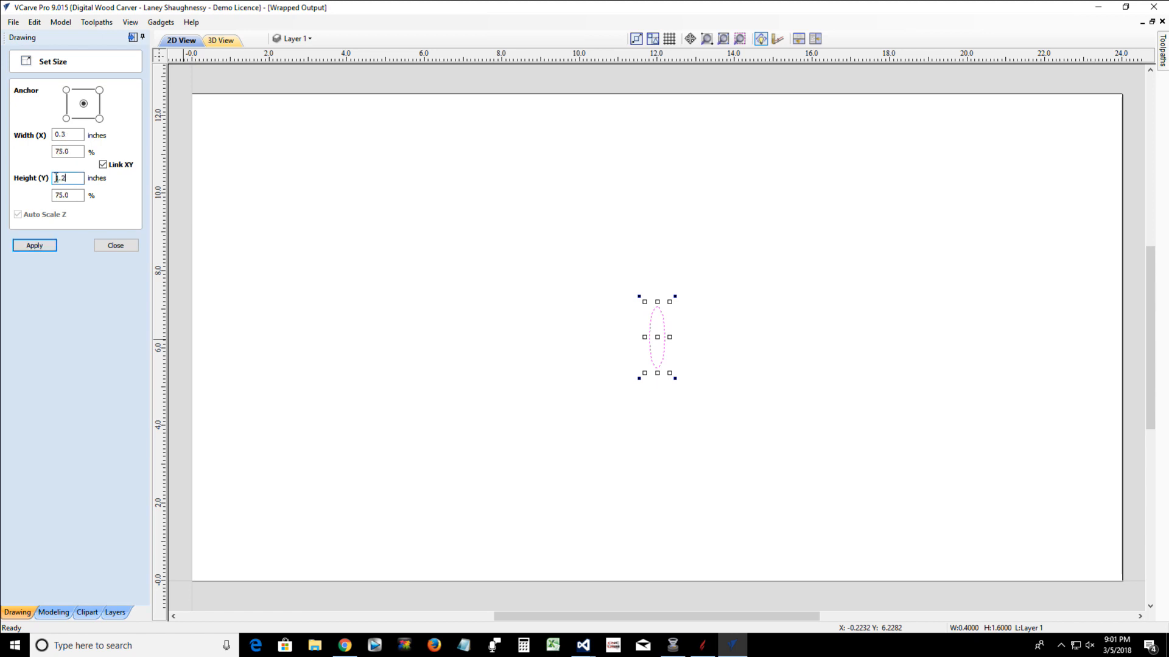
{"action": "type", "text": "5"}
{"action": "left_click", "coordinate": [28, 245]}
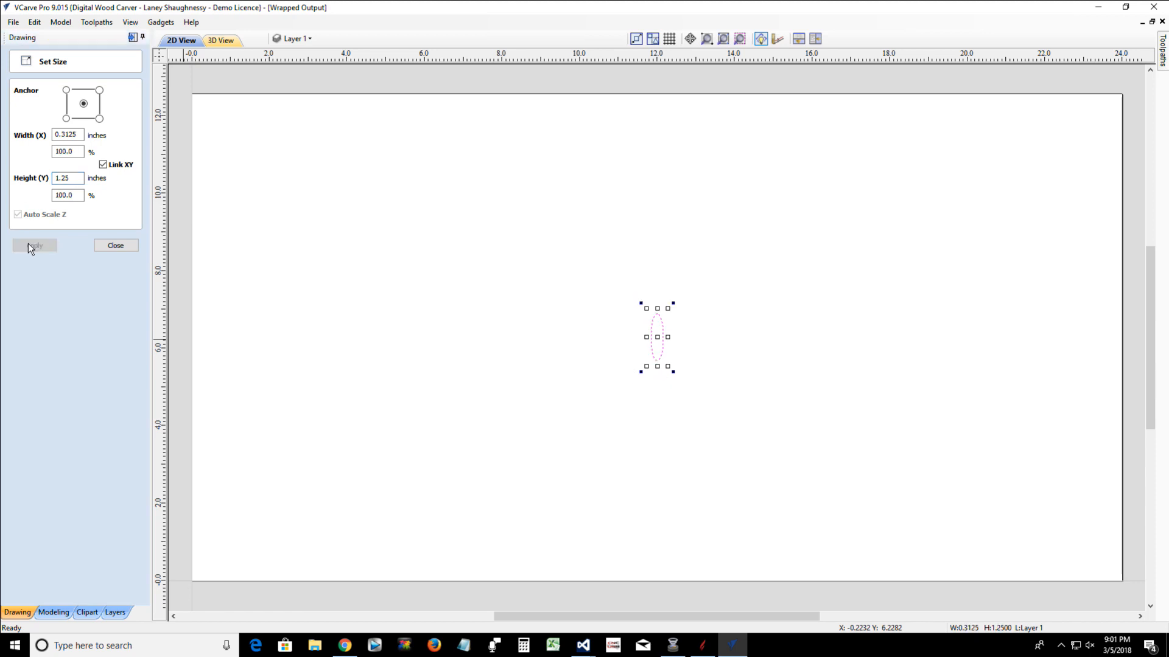
{"action": "left_click", "coordinate": [100, 247]}
{"action": "left_click", "coordinate": [108, 206]}
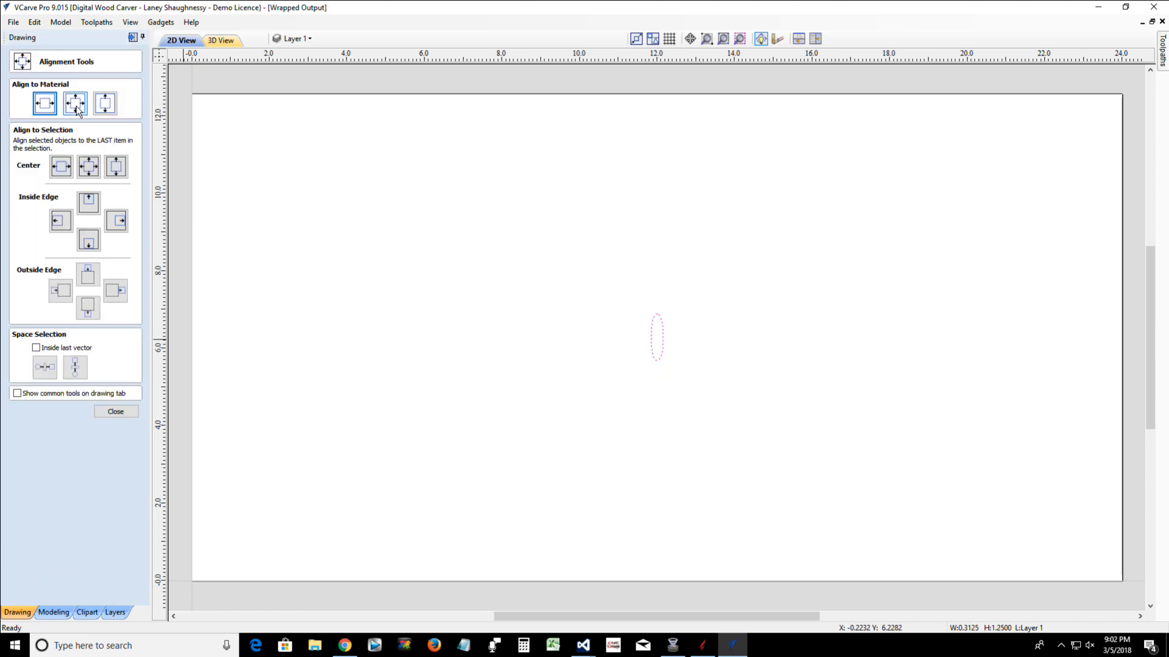
{"action": "left_click", "coordinate": [115, 412]}
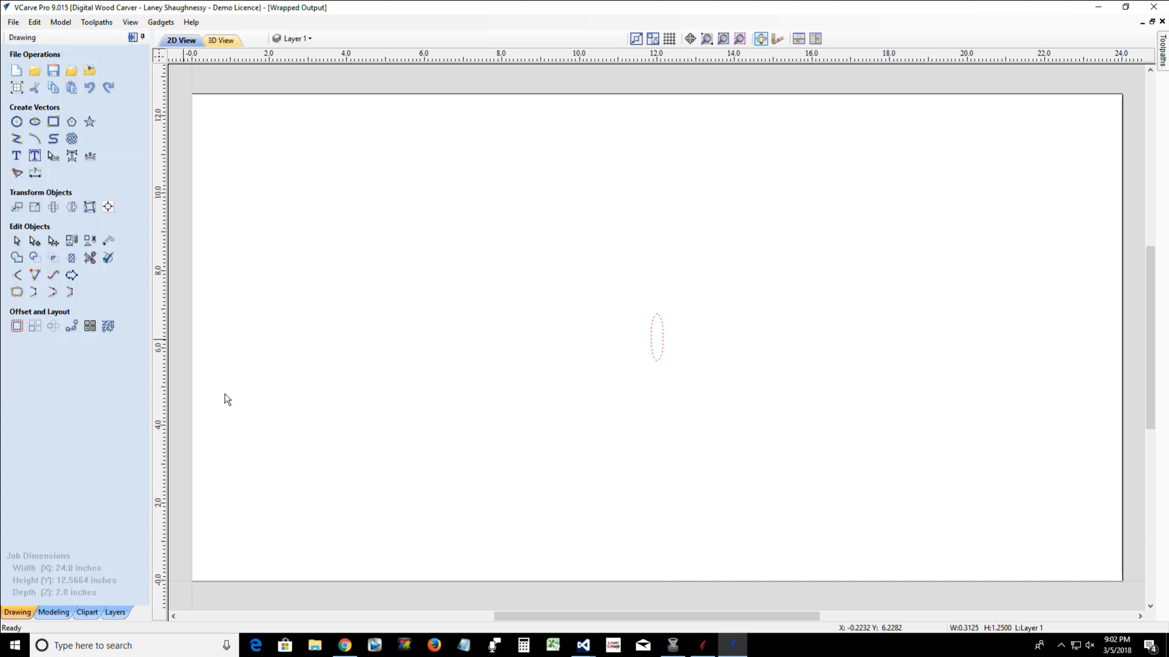
Move the ellipse by a relative offset of 0.0 inches in X and 0.625 inches in Y
{"action": "left_click", "coordinate": [664, 359]}
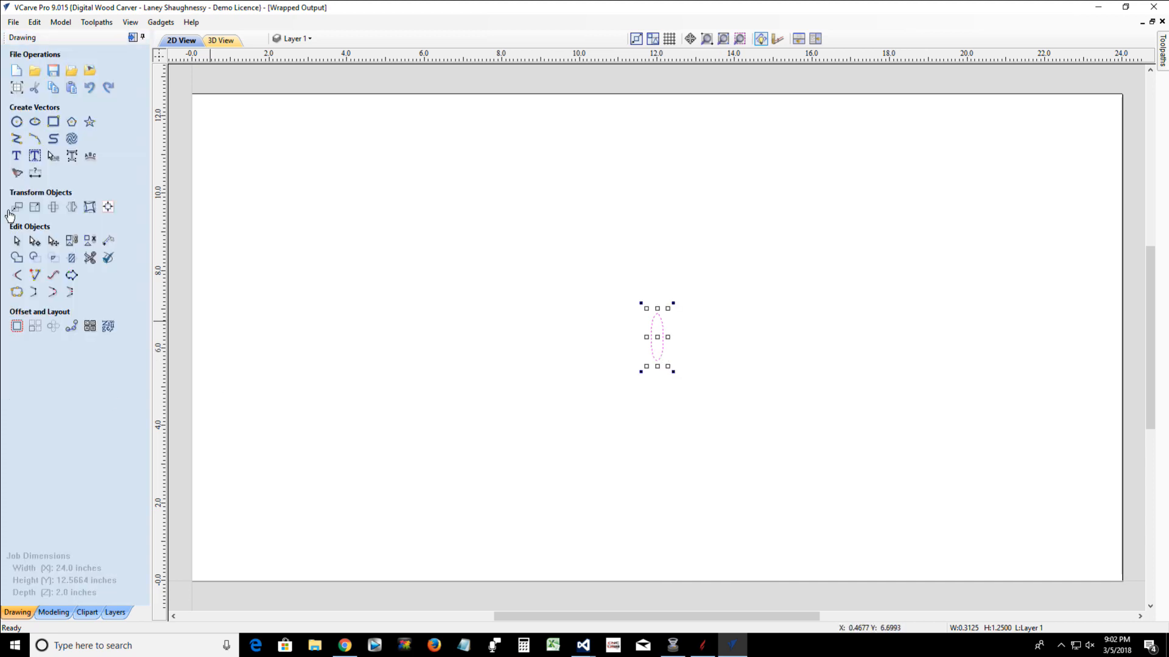
{"action": "left_click", "coordinate": [36, 207]}
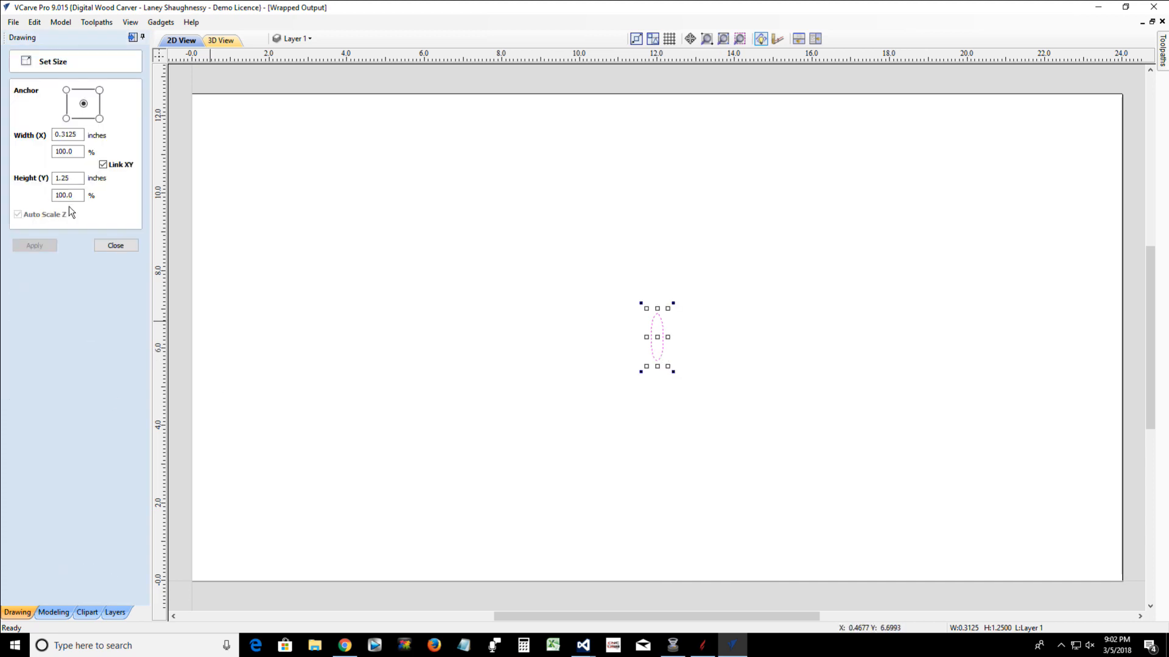
{"action": "left_click", "coordinate": [116, 246]}
{"action": "left_click", "coordinate": [17, 207]}
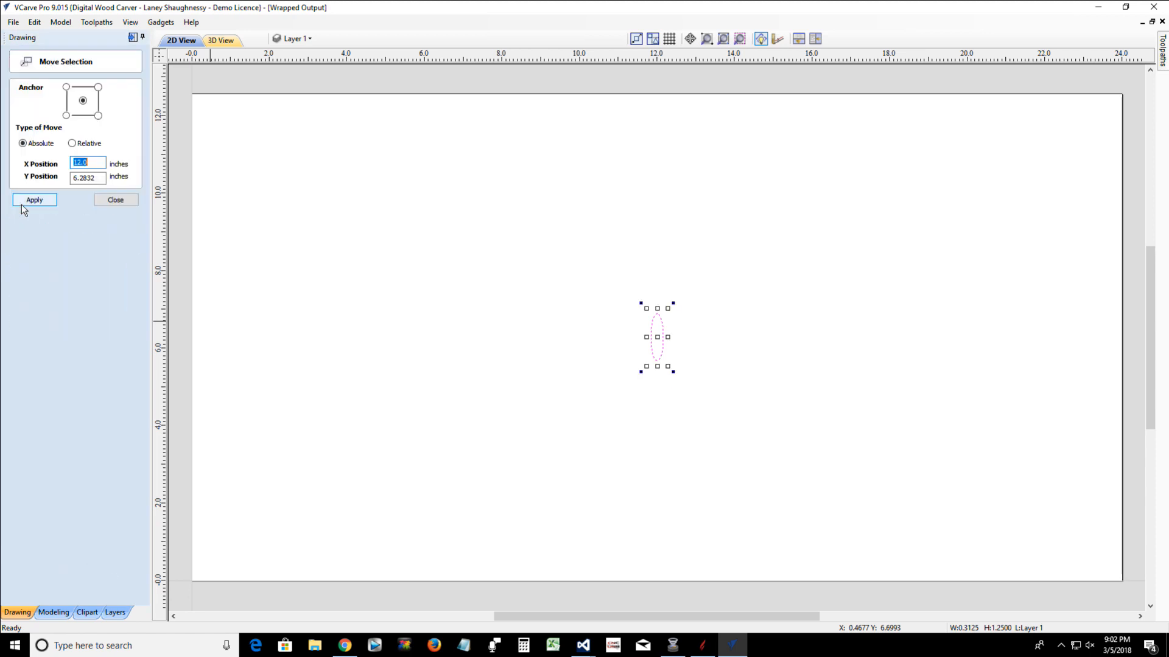
{"action": "left_click", "coordinate": [72, 144]}
{"action": "double_click", "coordinate": [78, 178]}
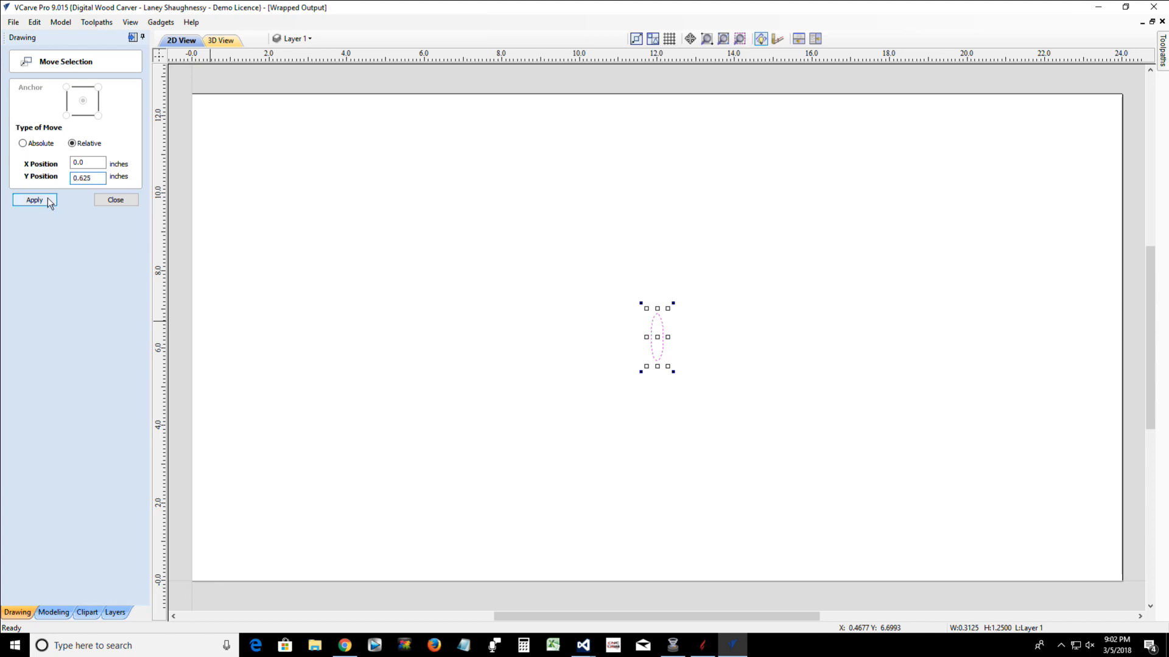
{"action": "left_click", "coordinate": [50, 201]}
{"action": "left_click", "coordinate": [100, 202]}
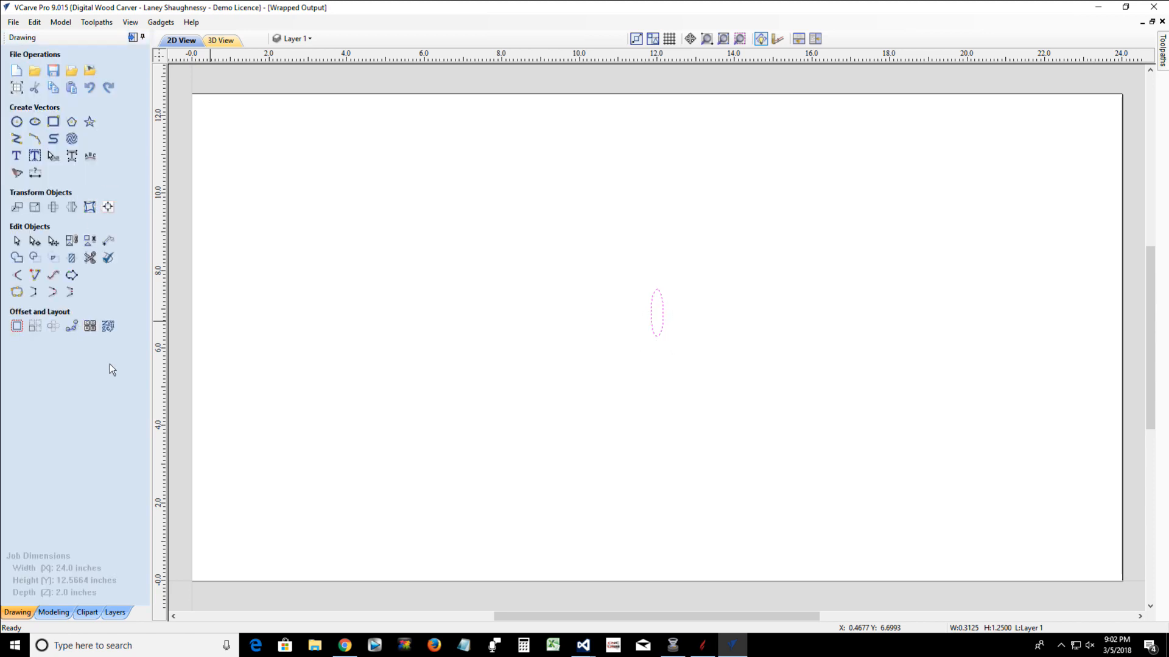
Circular-copy the ellipse into 4 rotated, grouped items over a total angle of 360 degrees around X 12.0, Y 6.2832
{"action": "left_click", "coordinate": [53, 327]}
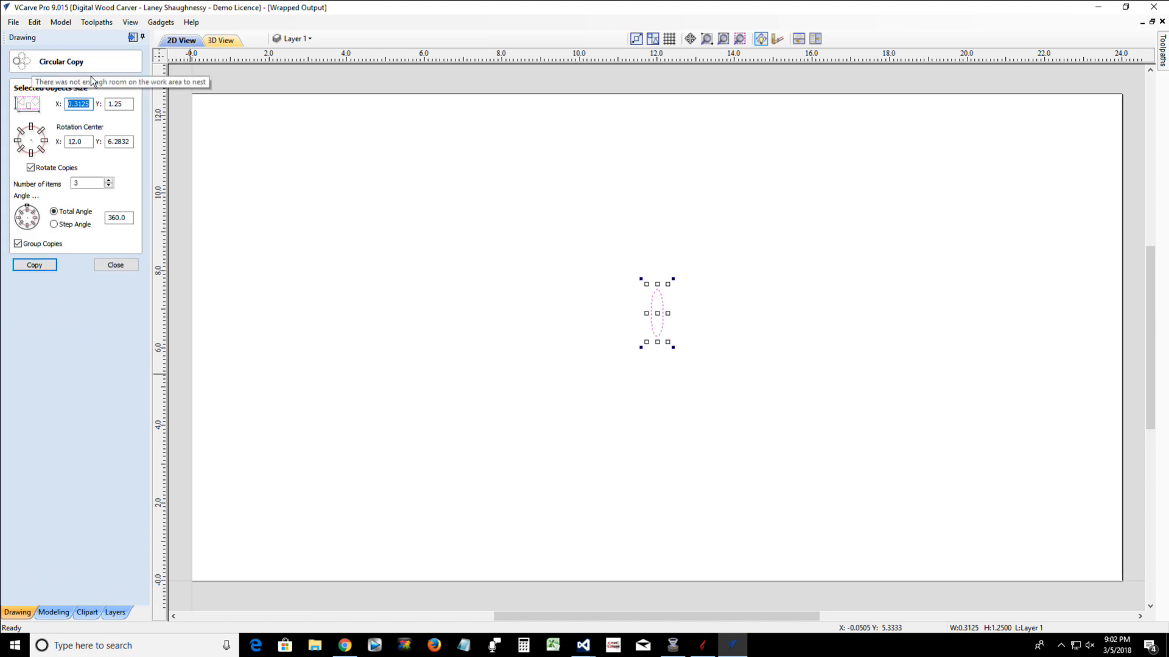
{"action": "left_click", "coordinate": [102, 271]}
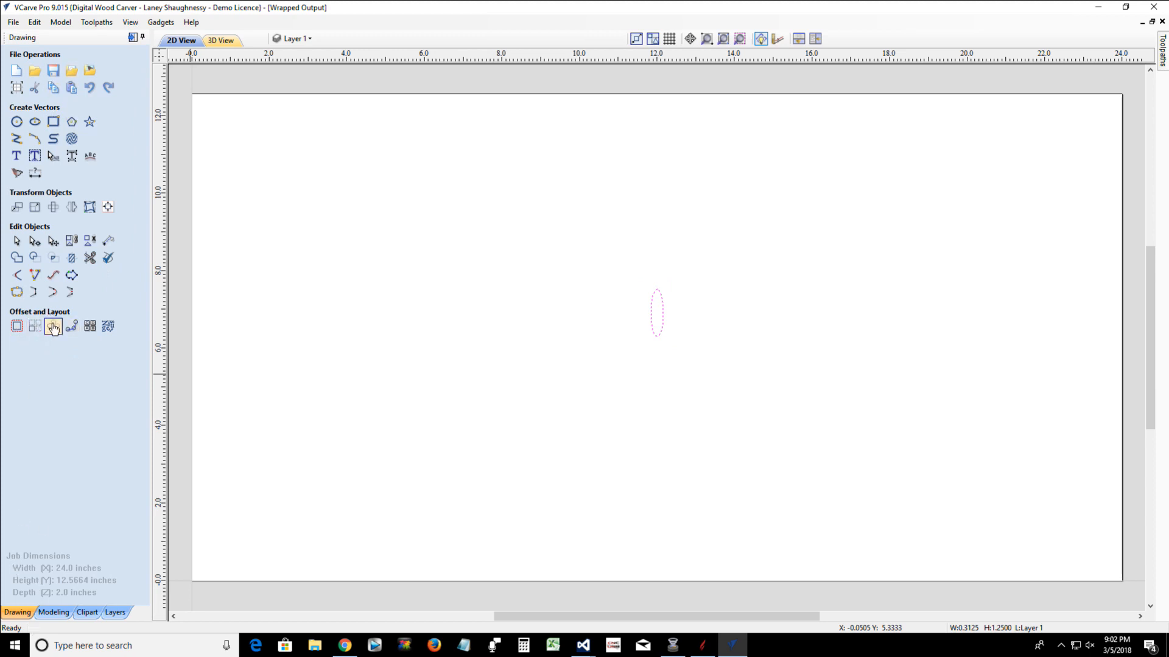
{"action": "left_click", "coordinate": [53, 326]}
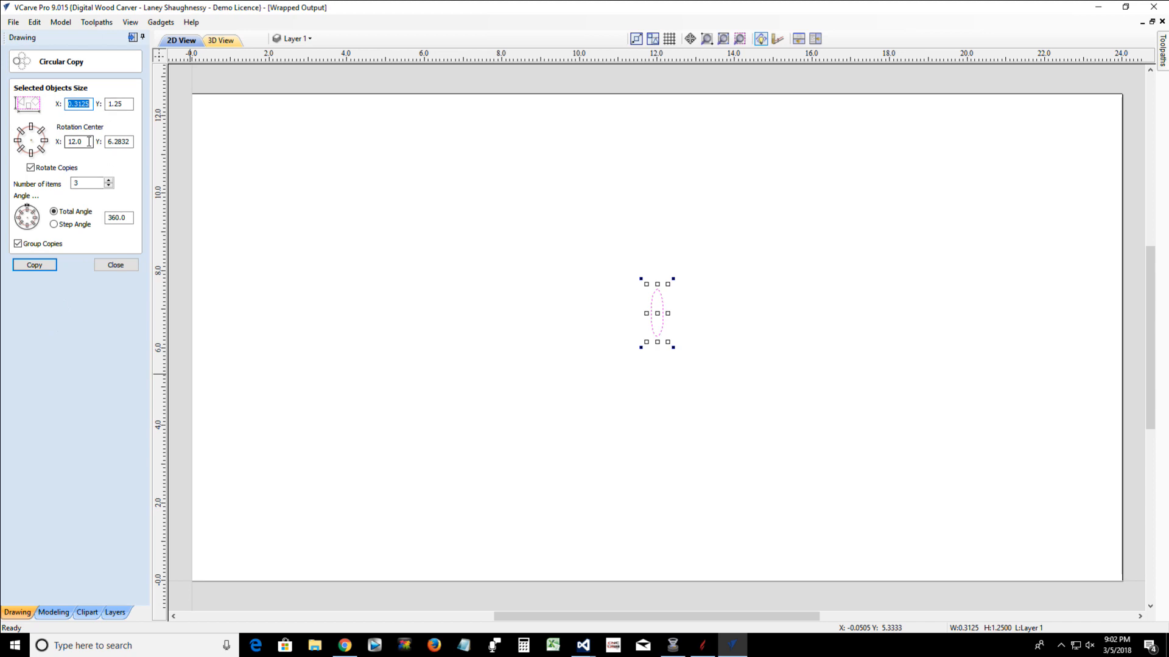
{"action": "left_click_drag", "start_coordinate": [89, 141], "coordinate": [63, 141]}
{"action": "left_click_drag", "start_coordinate": [130, 141], "coordinate": [100, 142]}
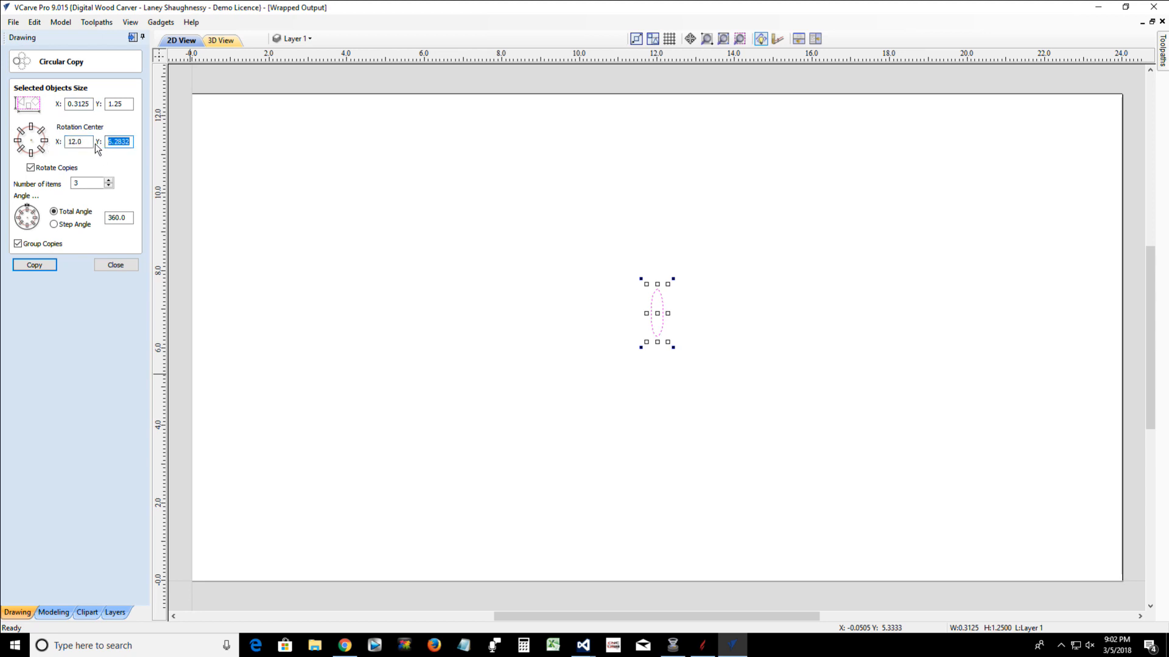
{"action": "left_click", "coordinate": [81, 185]}
{"action": "left_click_drag", "start_coordinate": [81, 185], "coordinate": [77, 185]}
{"action": "key", "text": "BackSpace"}
{"action": "type", "text": "4"}
{"action": "left_click", "coordinate": [35, 269]}
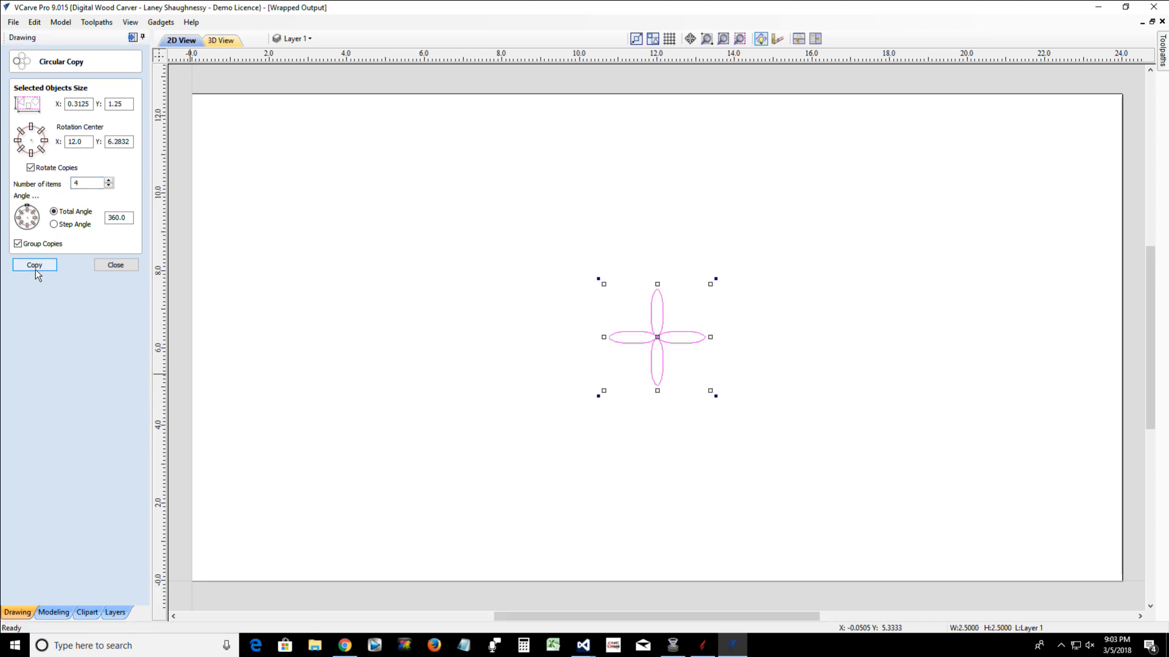
{"action": "left_click", "coordinate": [115, 265]}
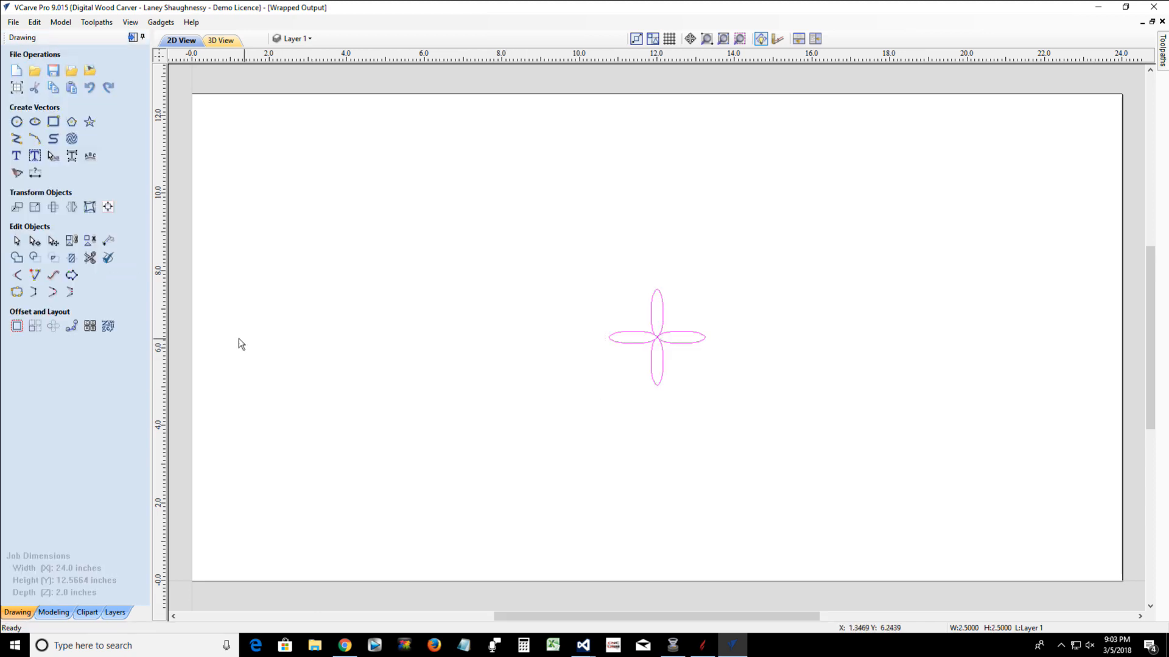
Draw a circle about 0.05 inches in diameter centered where the four ellipses meet at X 12.0, Y 6.2832
{"action": "scroll", "coordinate": [668, 337], "scroll_direction": "up", "scroll_amount": 5}
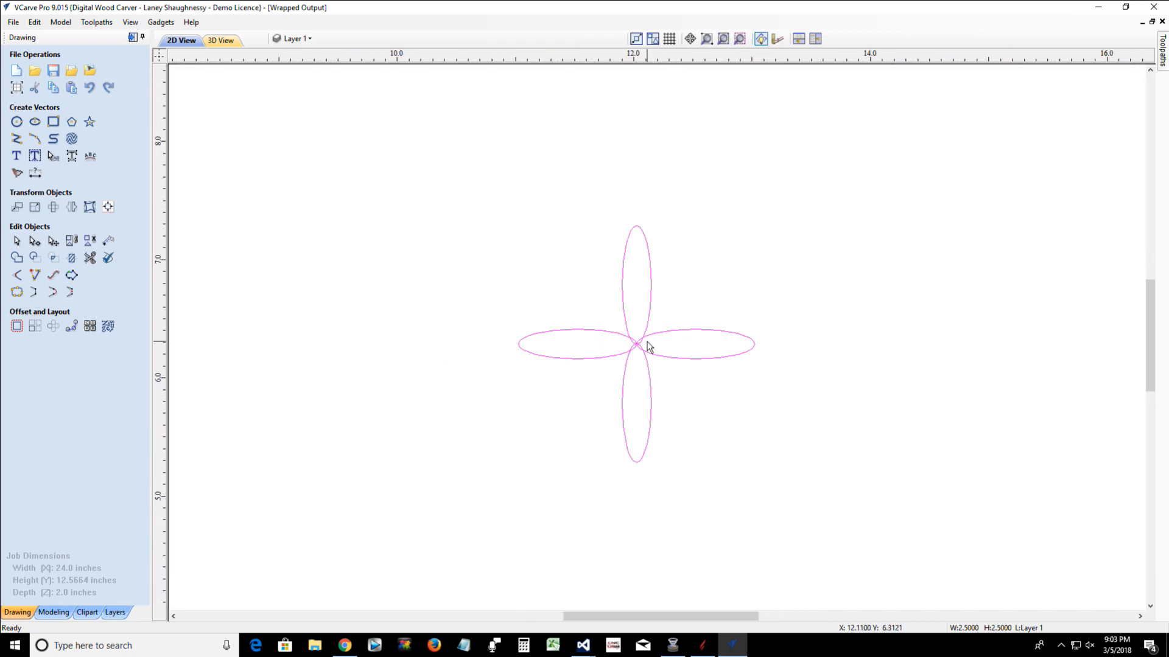
{"action": "scroll", "coordinate": [620, 352], "scroll_direction": "up", "scroll_amount": 3}
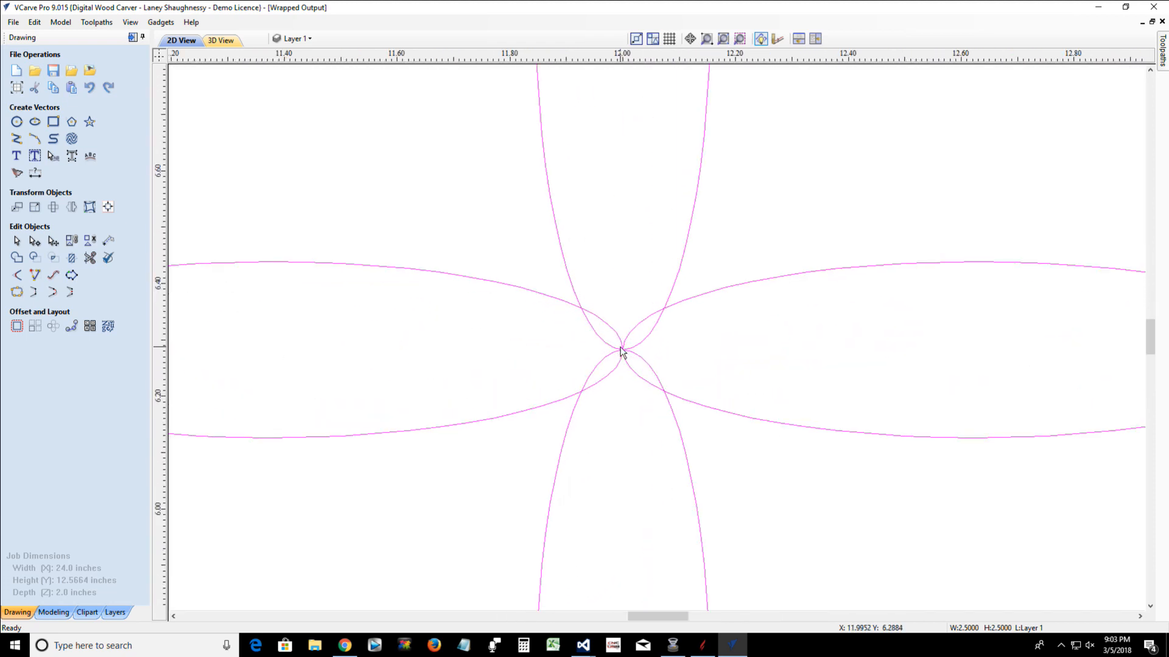
{"action": "scroll", "coordinate": [621, 351], "scroll_direction": "up", "scroll_amount": 1}
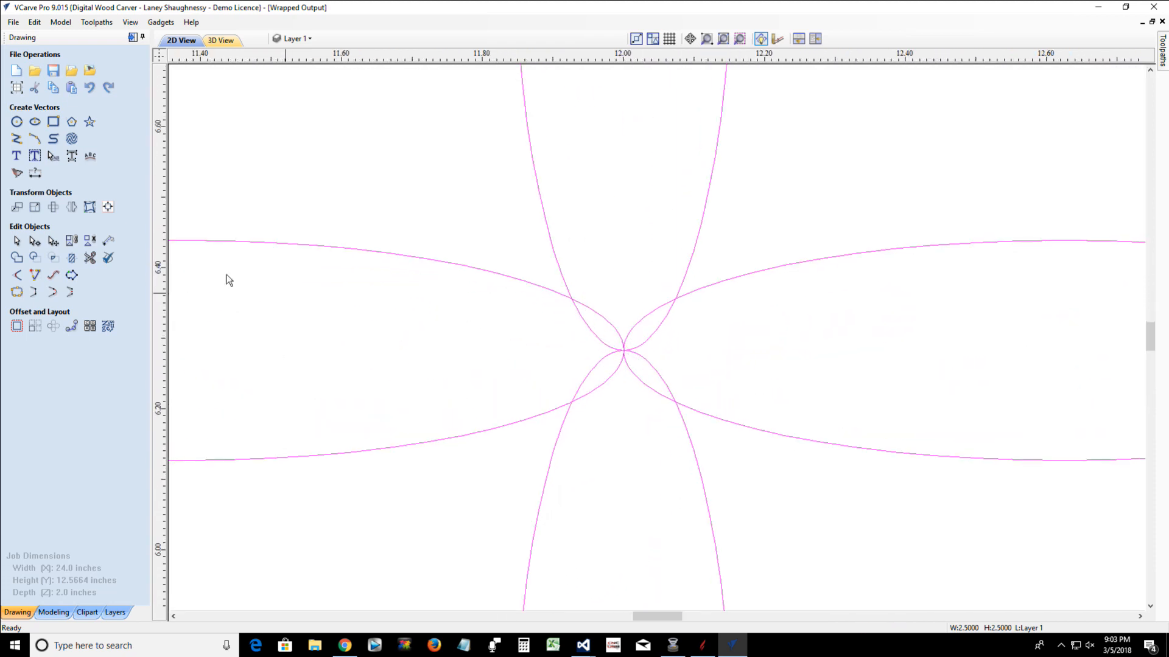
{"action": "left_click", "coordinate": [17, 123]}
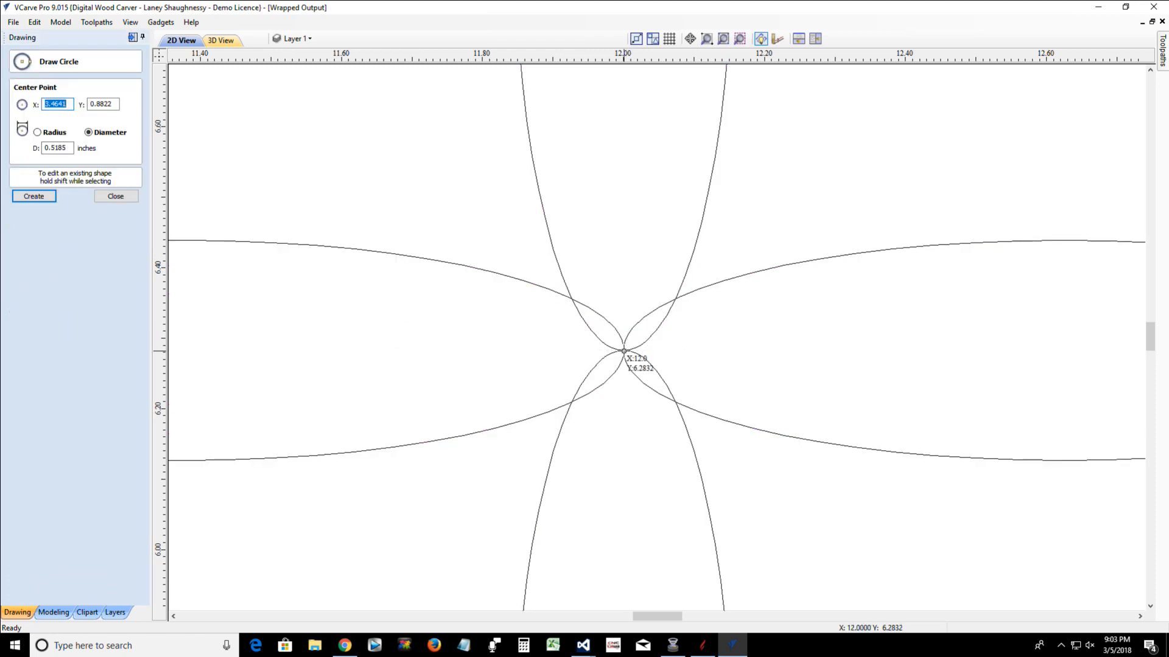
{"action": "left_click", "coordinate": [624, 351]}
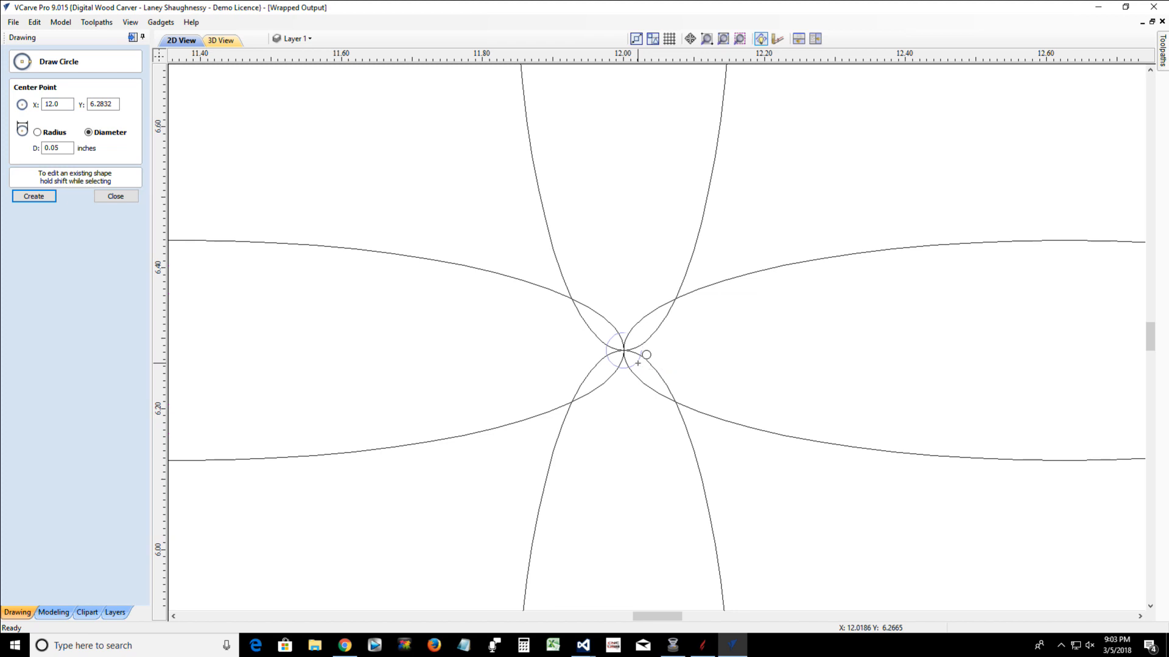
{"action": "left_click", "coordinate": [637, 363]}
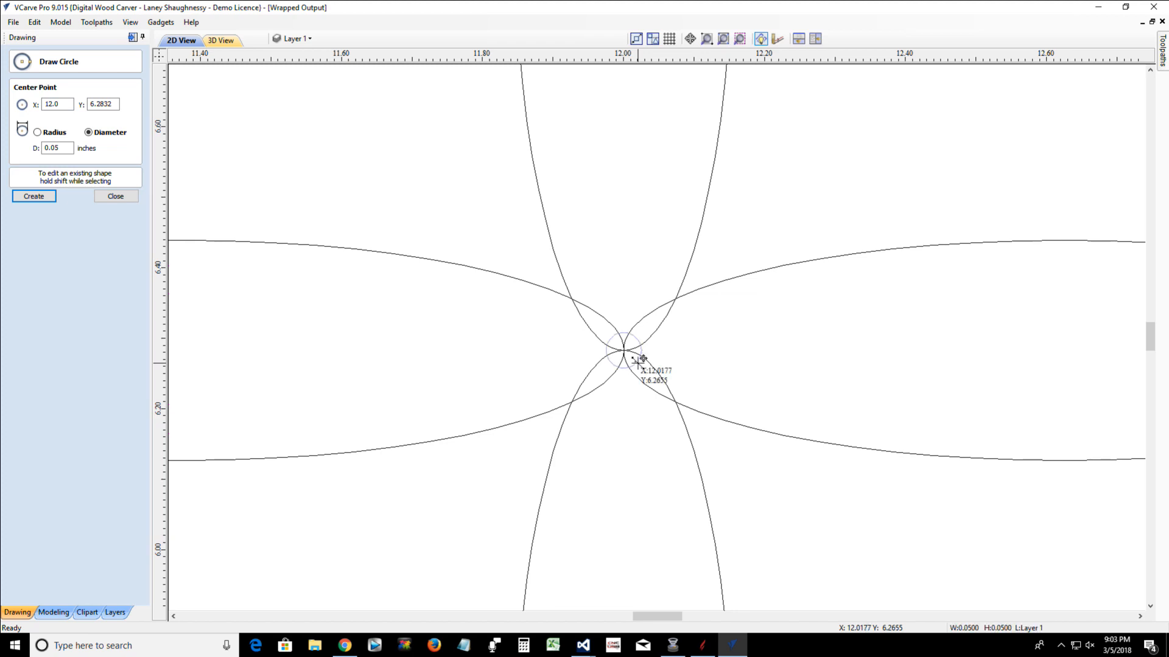
{"action": "left_click", "coordinate": [112, 197]}
{"action": "scroll", "coordinate": [675, 355], "scroll_direction": "down", "scroll_amount": 5}
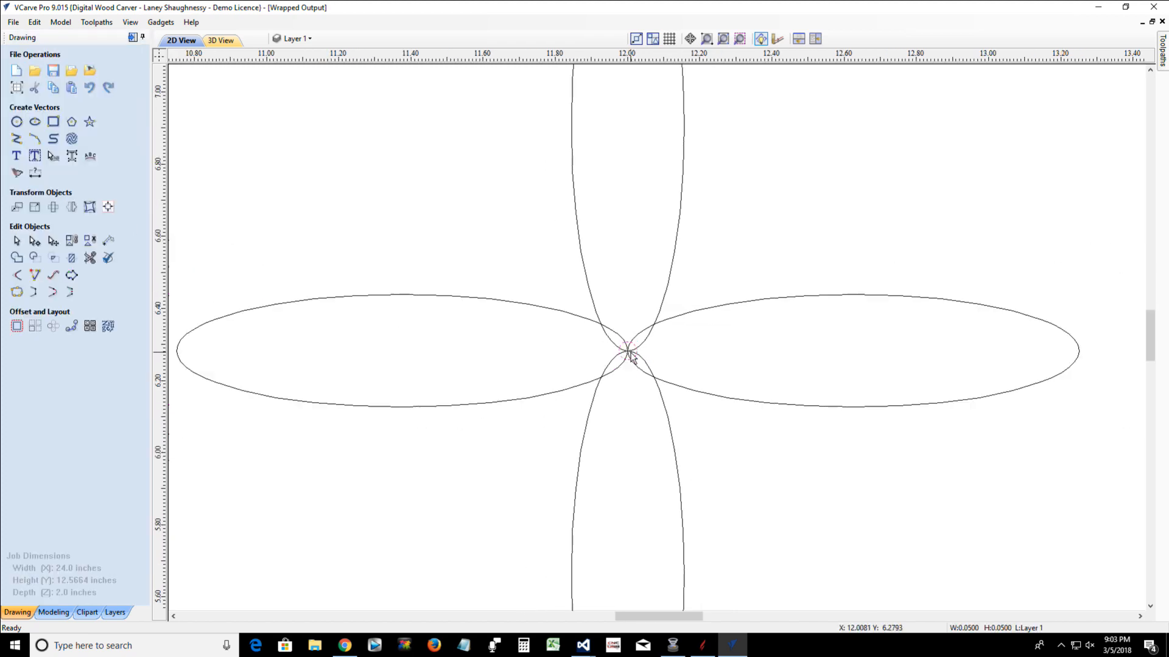
{"action": "scroll", "coordinate": [631, 357], "scroll_direction": "up", "scroll_amount": 5}
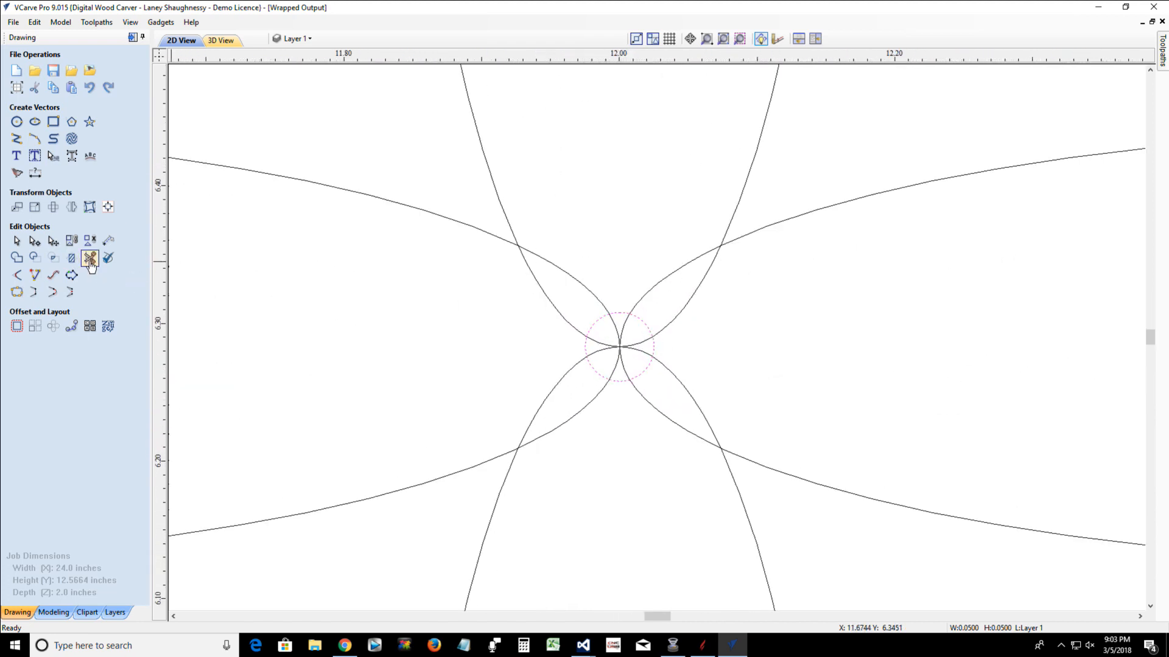
{"action": "left_click", "coordinate": [89, 258]}
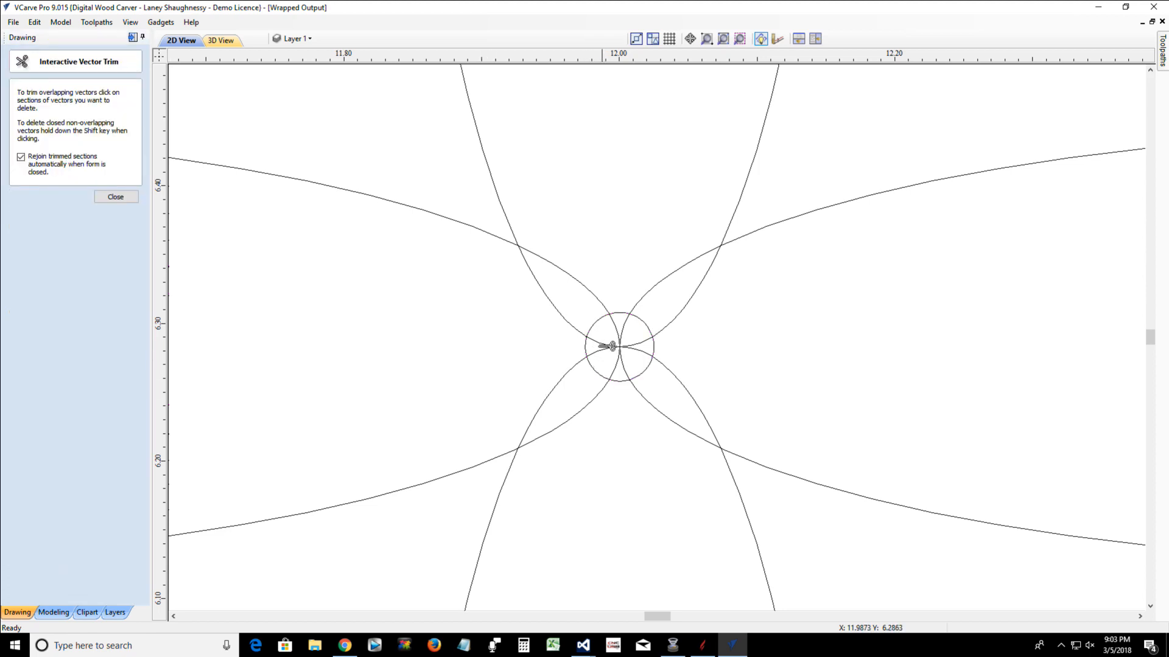
{"action": "scroll", "coordinate": [605, 350], "scroll_direction": "up", "scroll_amount": 4}
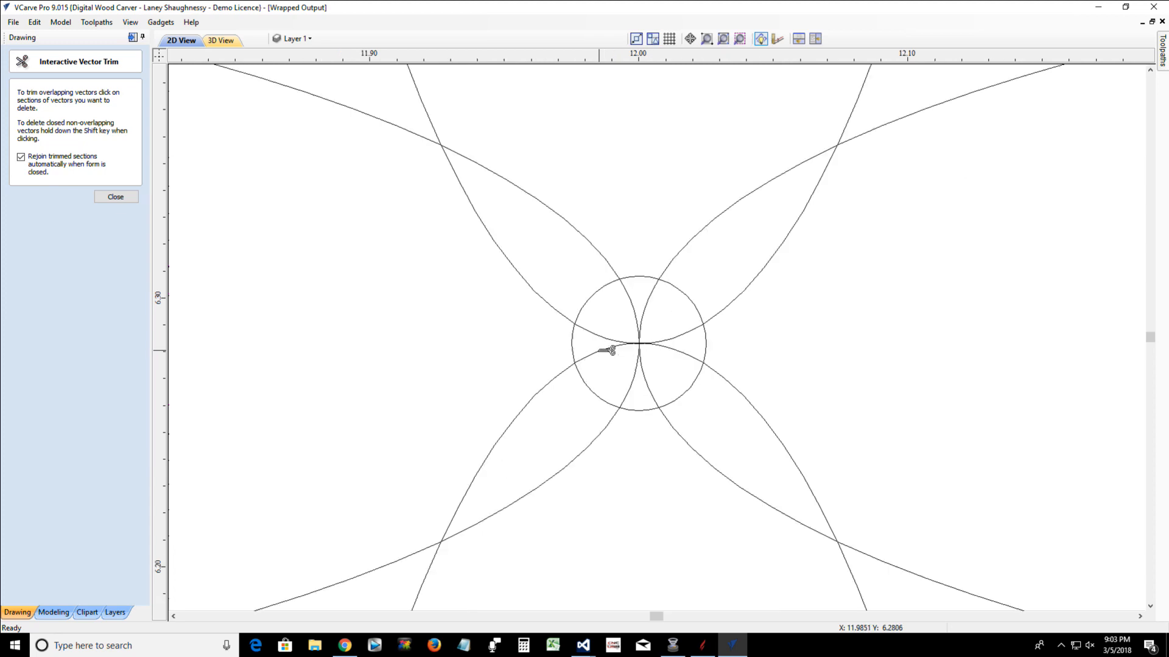
{"action": "left_click", "coordinate": [115, 195]}
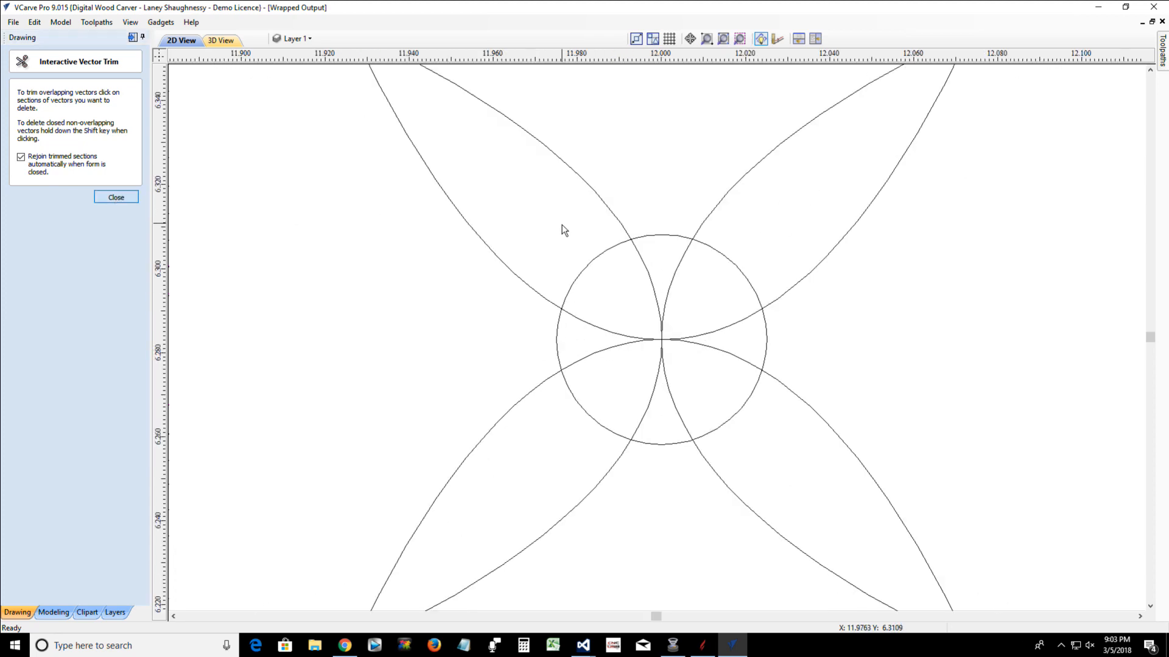
Trim away all ellipse segments inside the small center circle with the Interactive Vector Trim tool
{"action": "left_click", "coordinate": [599, 198]}
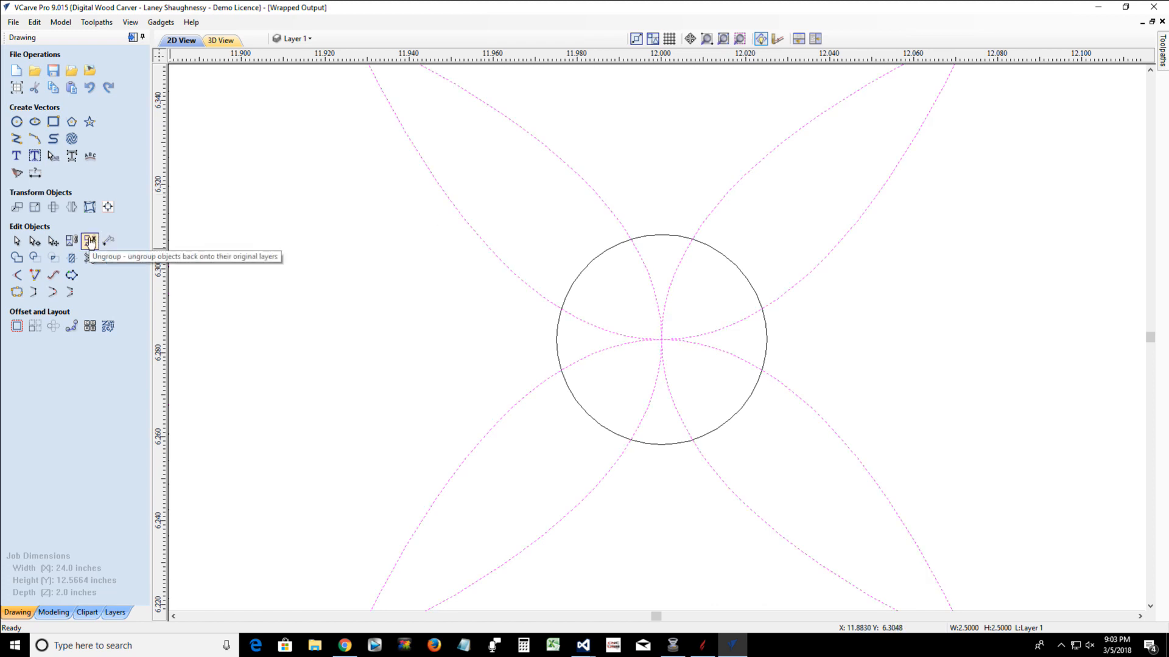
{"action": "left_click", "coordinate": [89, 257]}
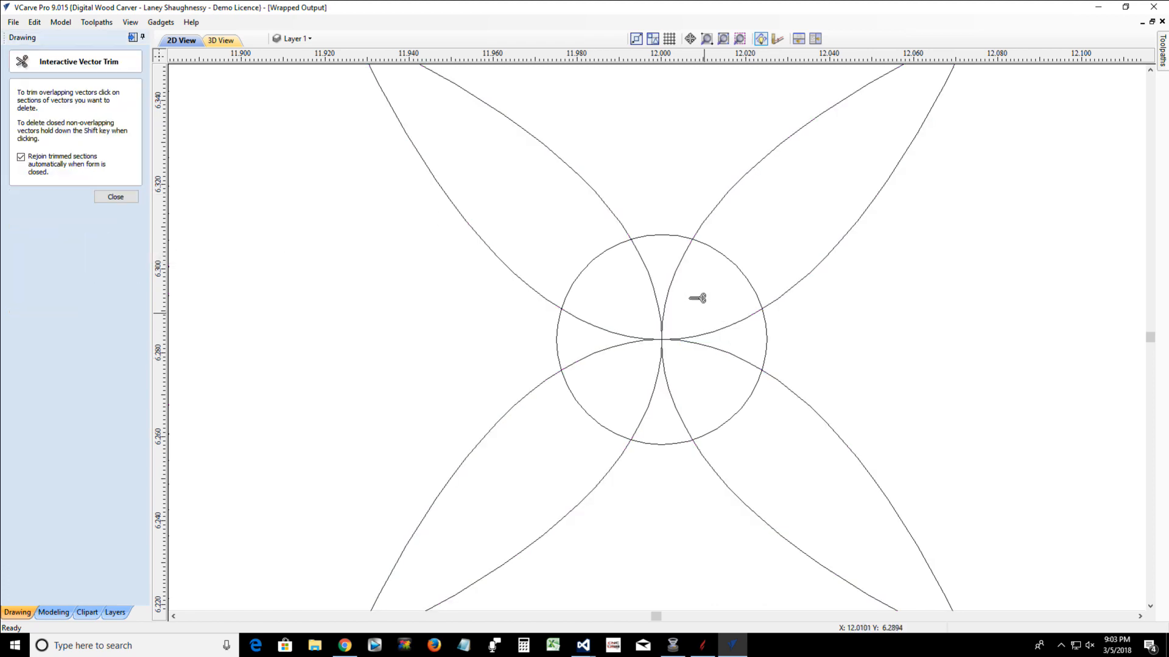
{"action": "left_click", "coordinate": [650, 273]}
{"action": "left_click", "coordinate": [622, 339]}
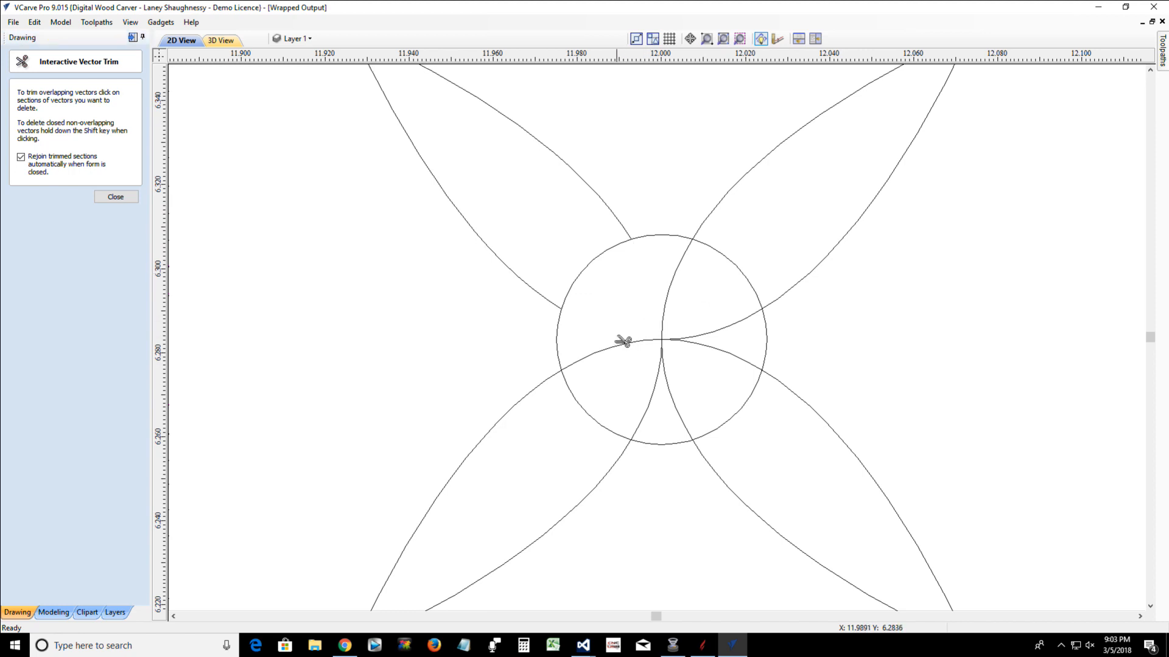
{"action": "left_click", "coordinate": [616, 346]}
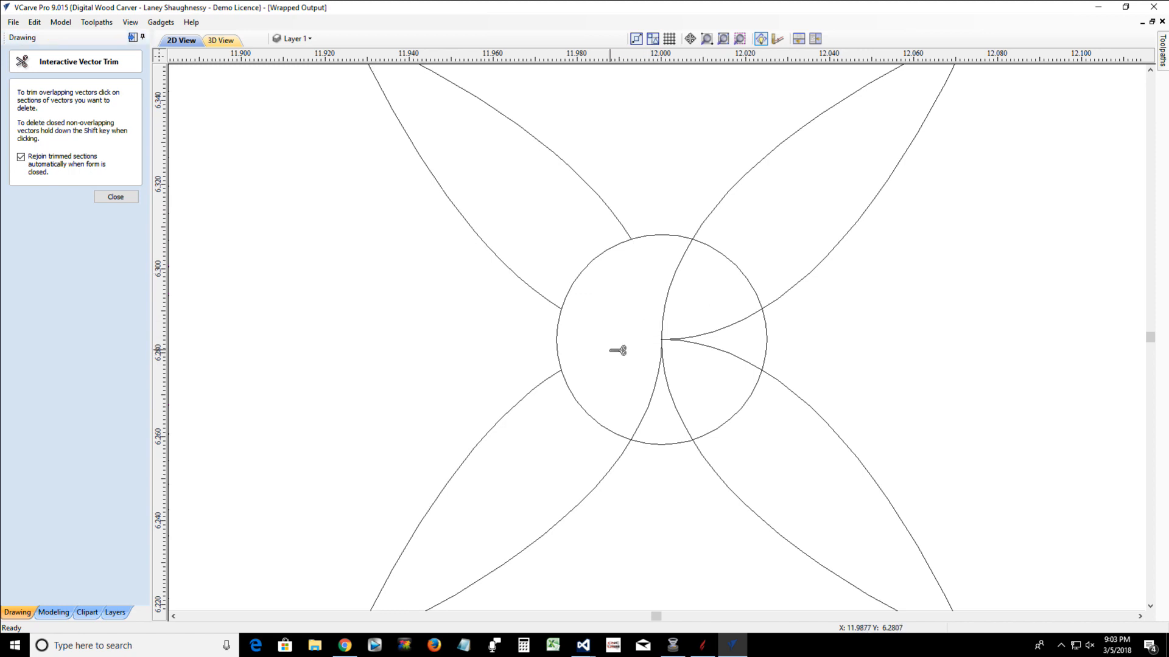
{"action": "left_click", "coordinate": [652, 402]}
{"action": "left_click", "coordinate": [680, 404]}
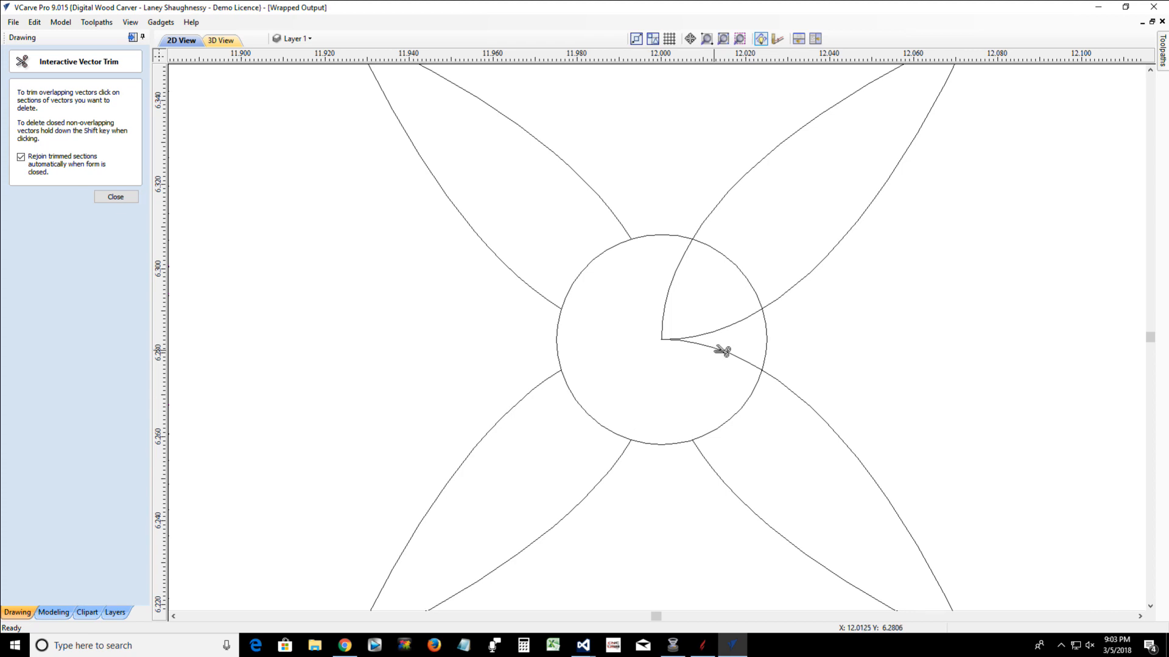
{"action": "left_click", "coordinate": [722, 351]}
{"action": "left_click", "coordinate": [716, 328]}
{"action": "left_click", "coordinate": [670, 291]}
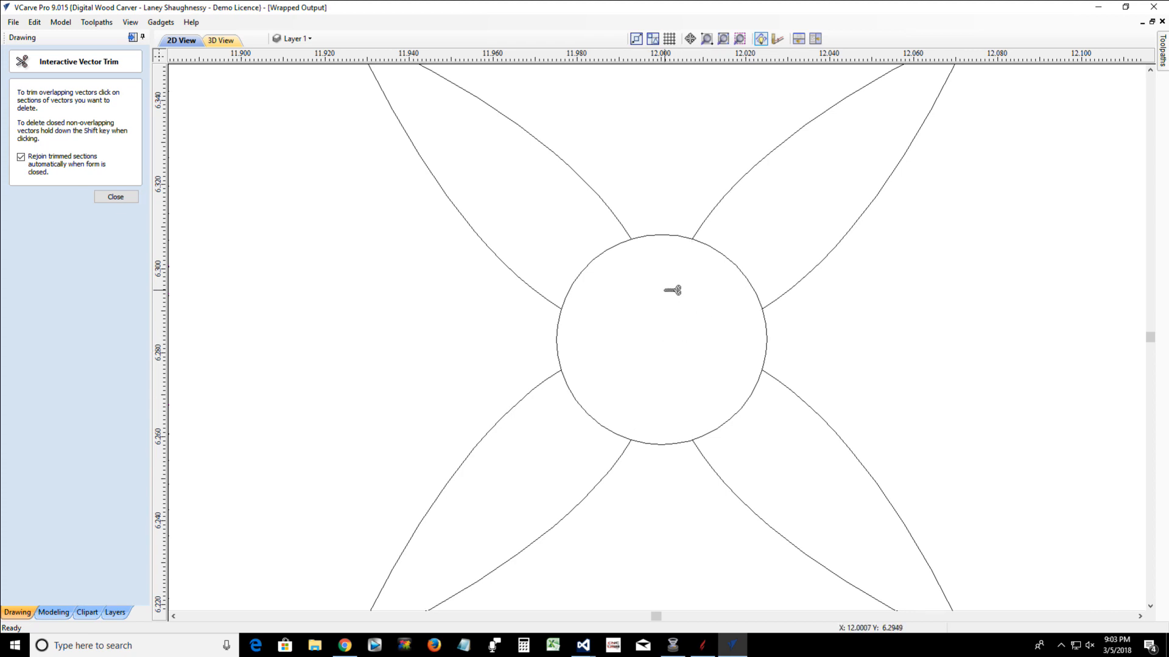
Trim one of the two overlapping petal ends at each of the four petal crossings just outside the center circle
{"action": "scroll", "coordinate": [672, 290], "scroll_direction": "down", "scroll_amount": 5}
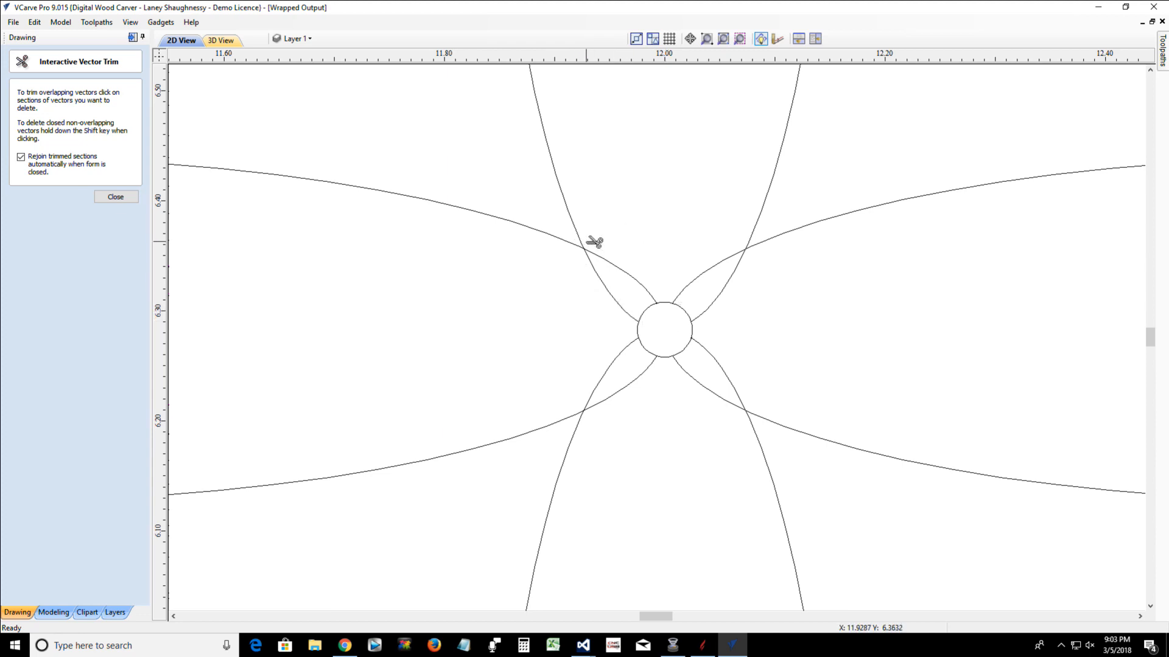
{"action": "left_click", "coordinate": [639, 283]}
{"action": "left_click", "coordinate": [699, 284]}
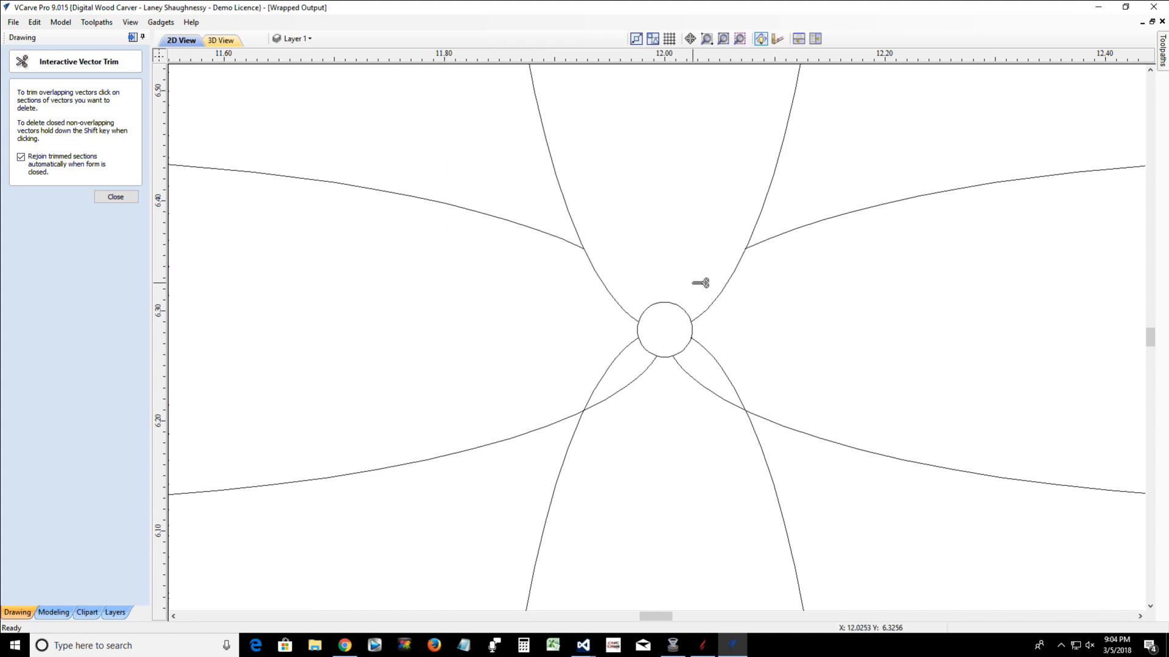
{"action": "left_click", "coordinate": [706, 352]}
{"action": "left_click", "coordinate": [618, 364]}
Trim the four remaining petal segments between the petal crossings and the center circle, and close the trim tool
{"action": "scroll", "coordinate": [618, 364], "scroll_direction": "down", "scroll_amount": 6}
{"action": "scroll", "coordinate": [619, 362], "scroll_direction": "down", "scroll_amount": 3}
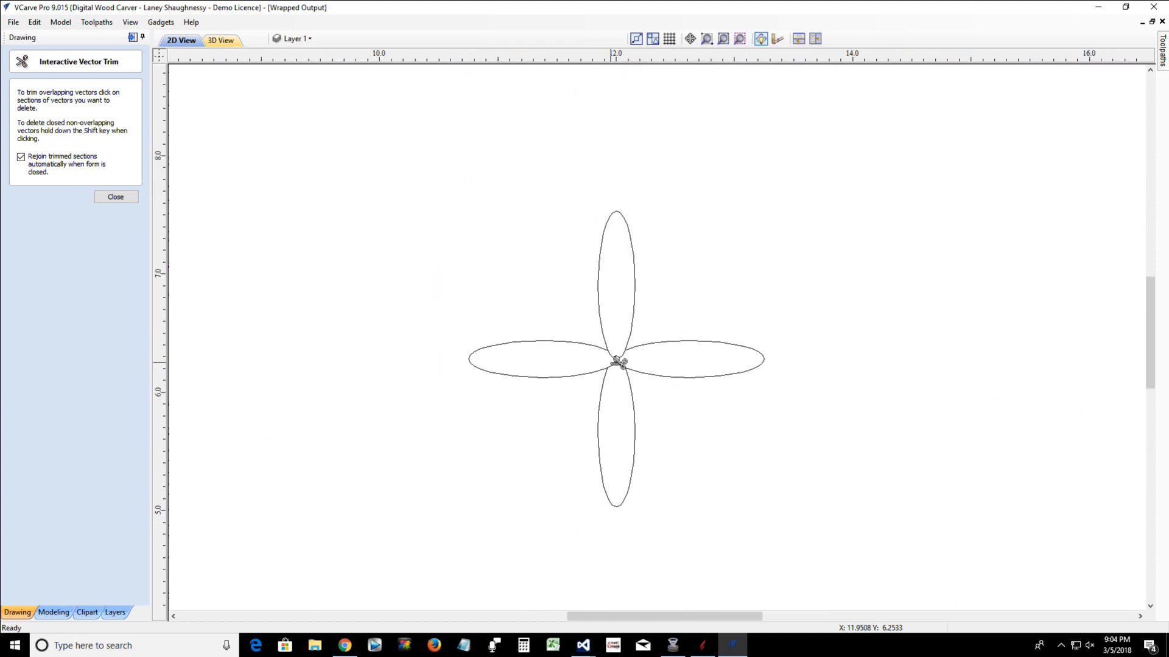
{"action": "scroll", "coordinate": [615, 364], "scroll_direction": "up", "scroll_amount": 8}
{"action": "scroll", "coordinate": [611, 364], "scroll_direction": "up", "scroll_amount": 8}
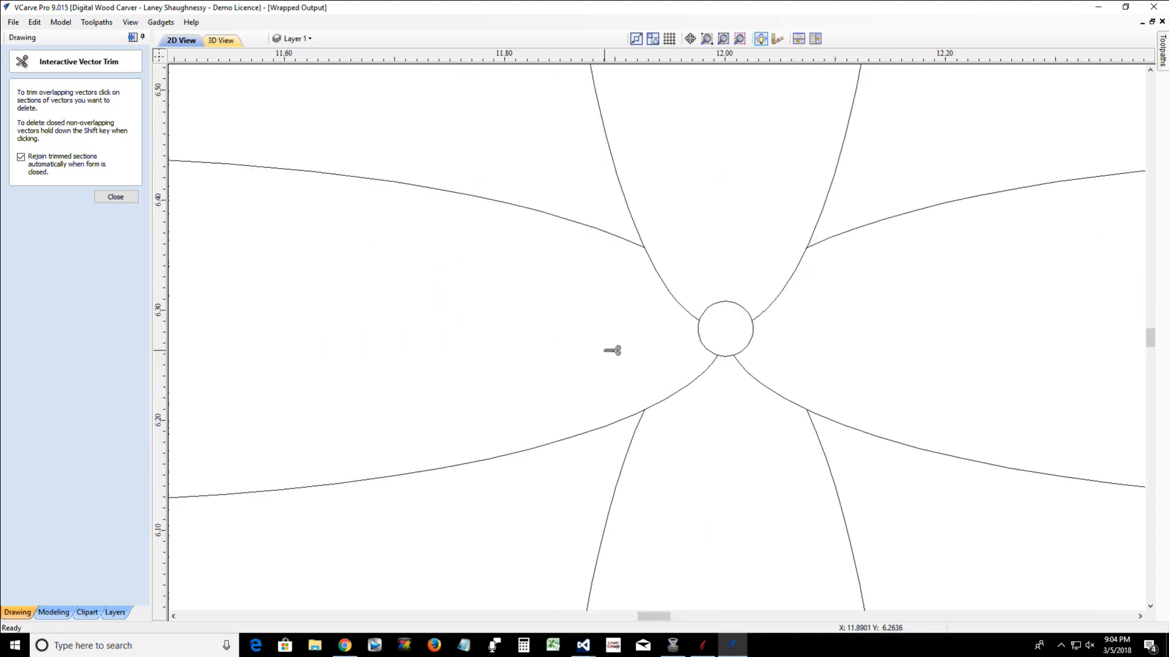
{"action": "scroll", "coordinate": [611, 350], "scroll_direction": "down", "scroll_amount": 5}
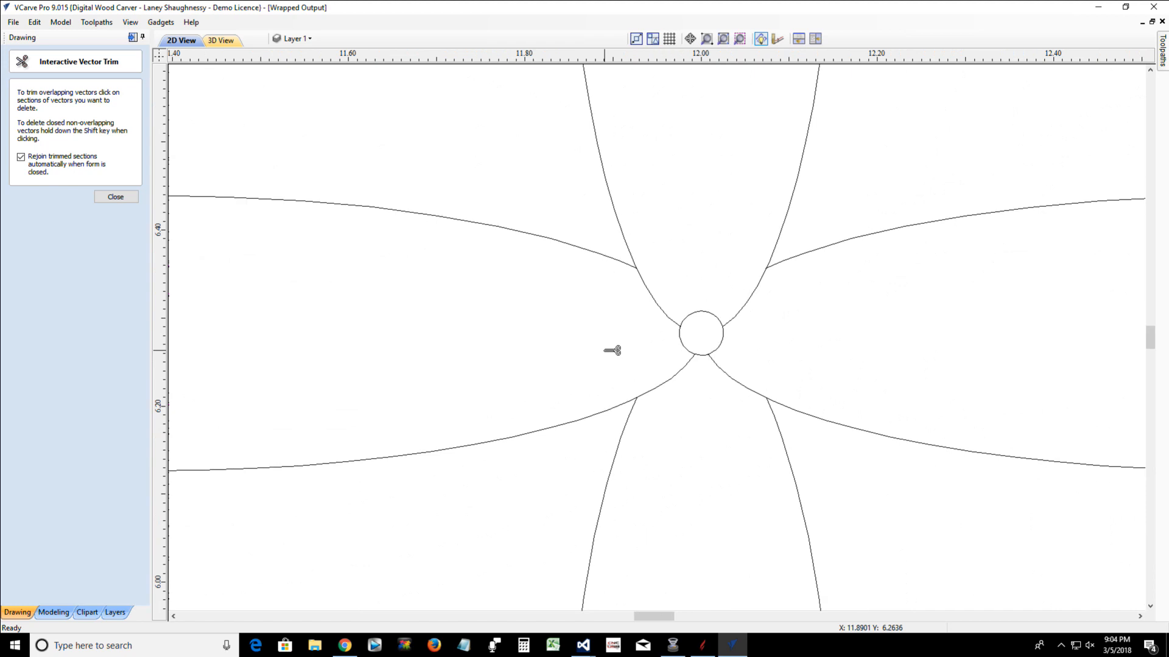
{"action": "left_click", "coordinate": [664, 305]}
{"action": "left_click", "coordinate": [744, 304]}
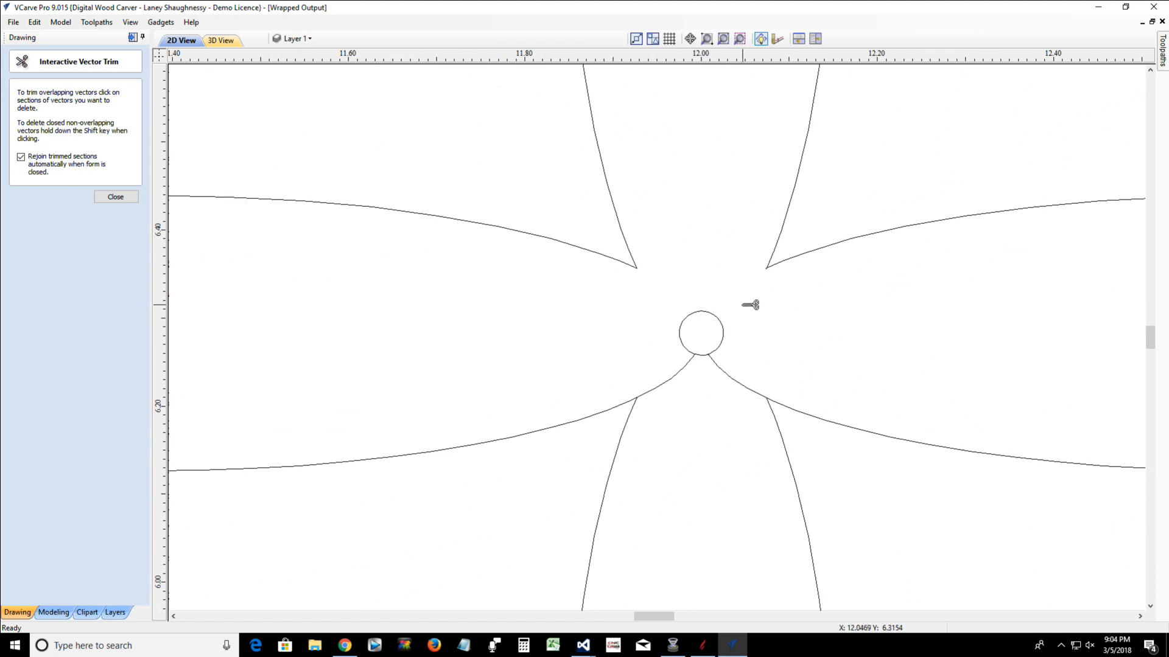
{"action": "left_click", "coordinate": [743, 388]}
{"action": "left_click", "coordinate": [656, 389]}
{"action": "scroll", "coordinate": [665, 392], "scroll_direction": "down", "scroll_amount": 8}
{"action": "scroll", "coordinate": [667, 400], "scroll_direction": "up", "scroll_amount": 3}
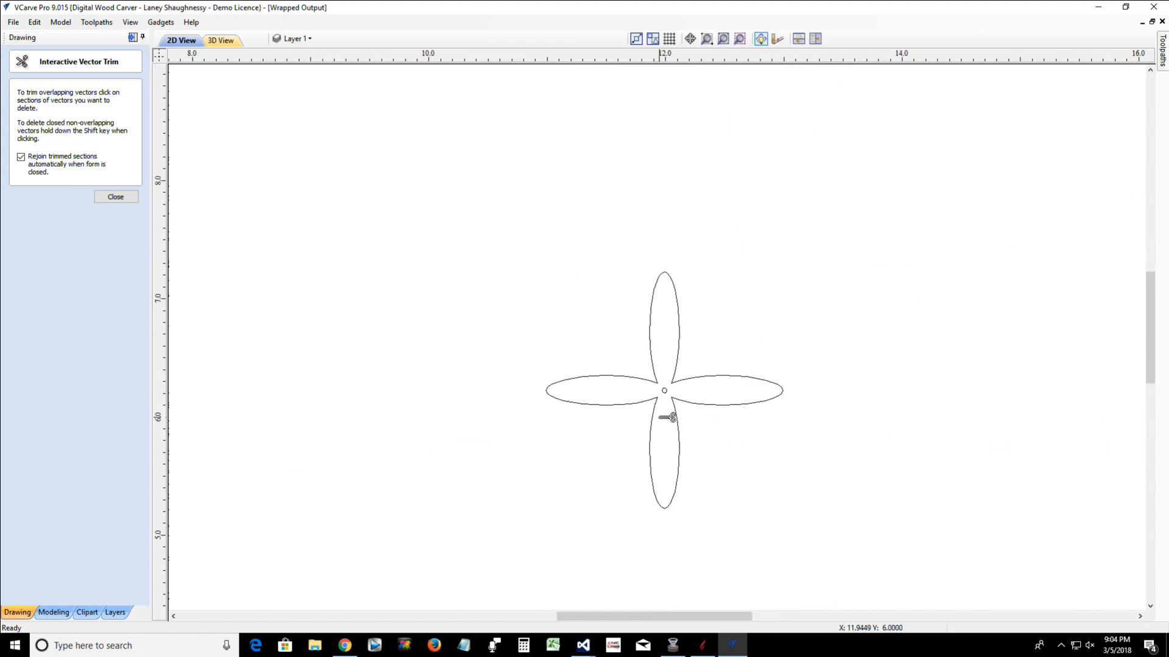
{"action": "scroll", "coordinate": [668, 412], "scroll_direction": "down", "scroll_amount": 6}
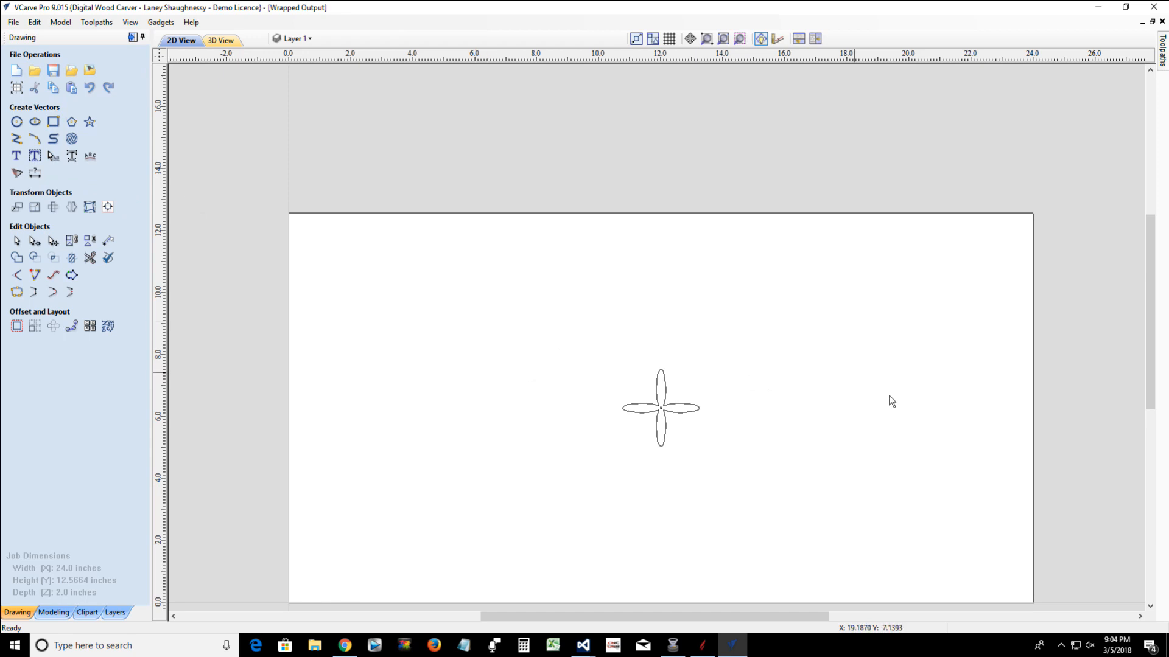
Copy the petal outline together with its center circle, and rotate the original by 45 degrees about its center
{"action": "left_click_drag", "start_coordinate": [495, 316], "coordinate": [804, 506]}
{"action": "scroll", "coordinate": [673, 428], "scroll_direction": "up", "scroll_amount": 2}
{"action": "scroll", "coordinate": [673, 428], "scroll_direction": "up", "scroll_amount": 3}
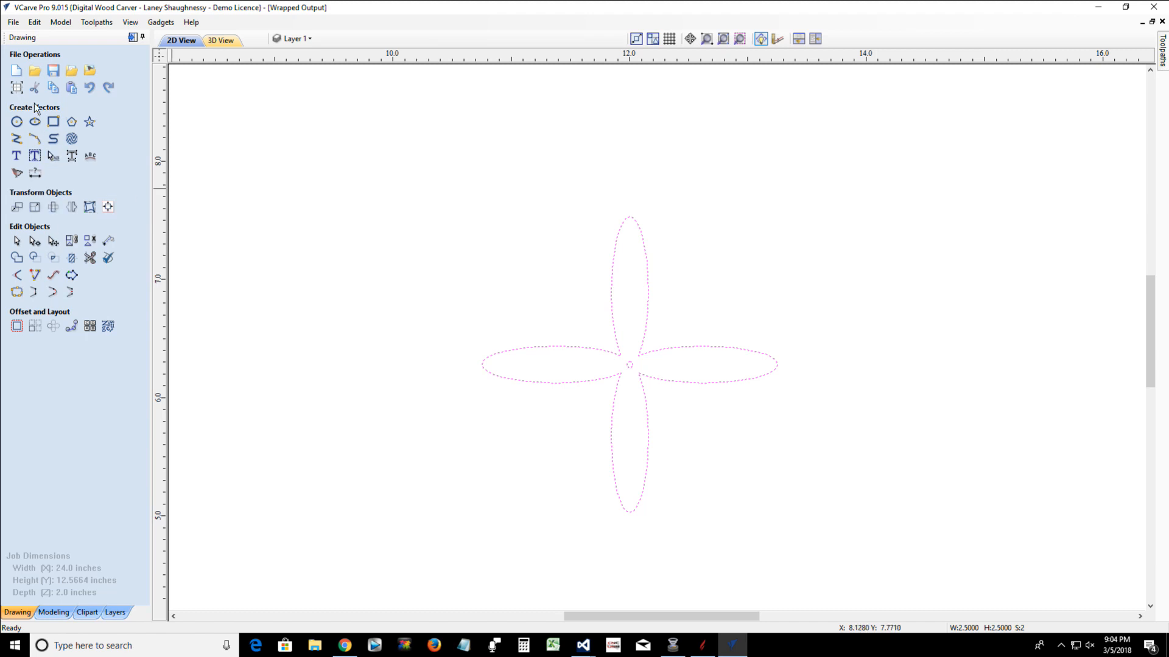
{"action": "left_click", "coordinate": [54, 209]}
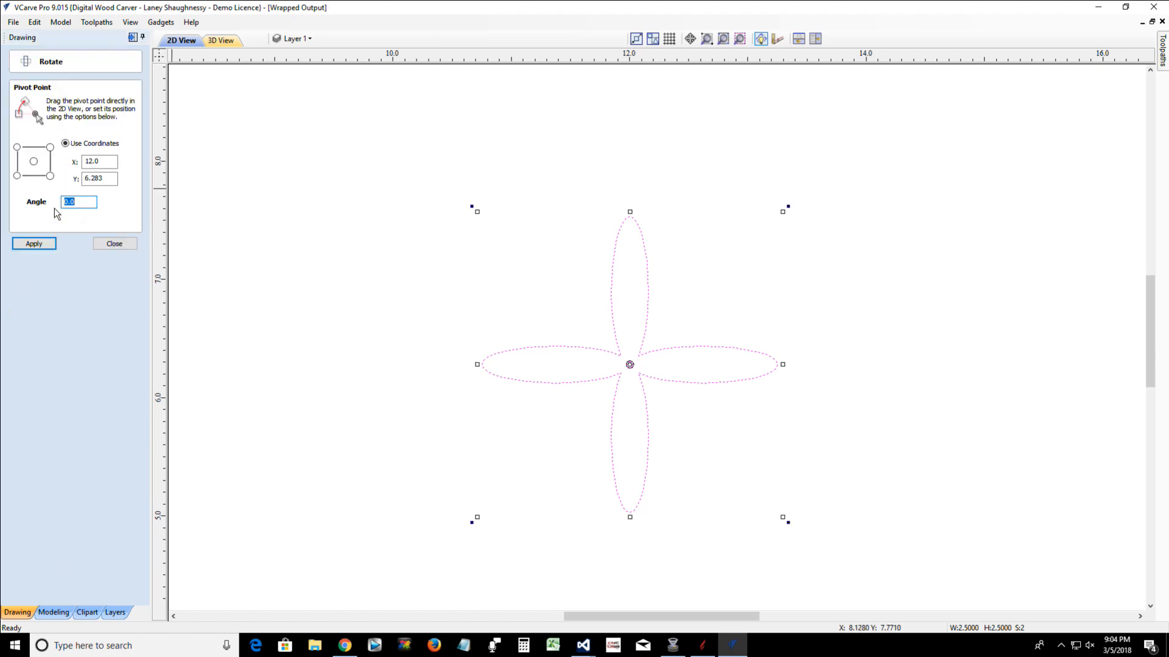
{"action": "left_click", "coordinate": [34, 163]}
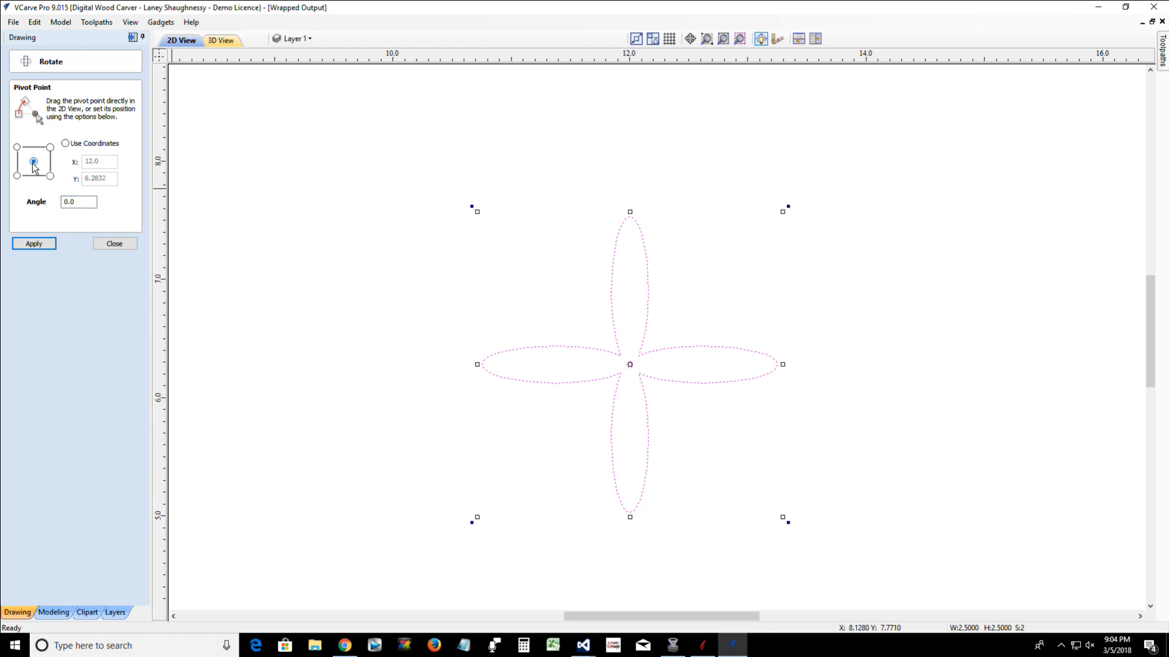
{"action": "left_click_drag", "start_coordinate": [91, 202], "coordinate": [60, 207]}
{"action": "left_click", "coordinate": [35, 245]}
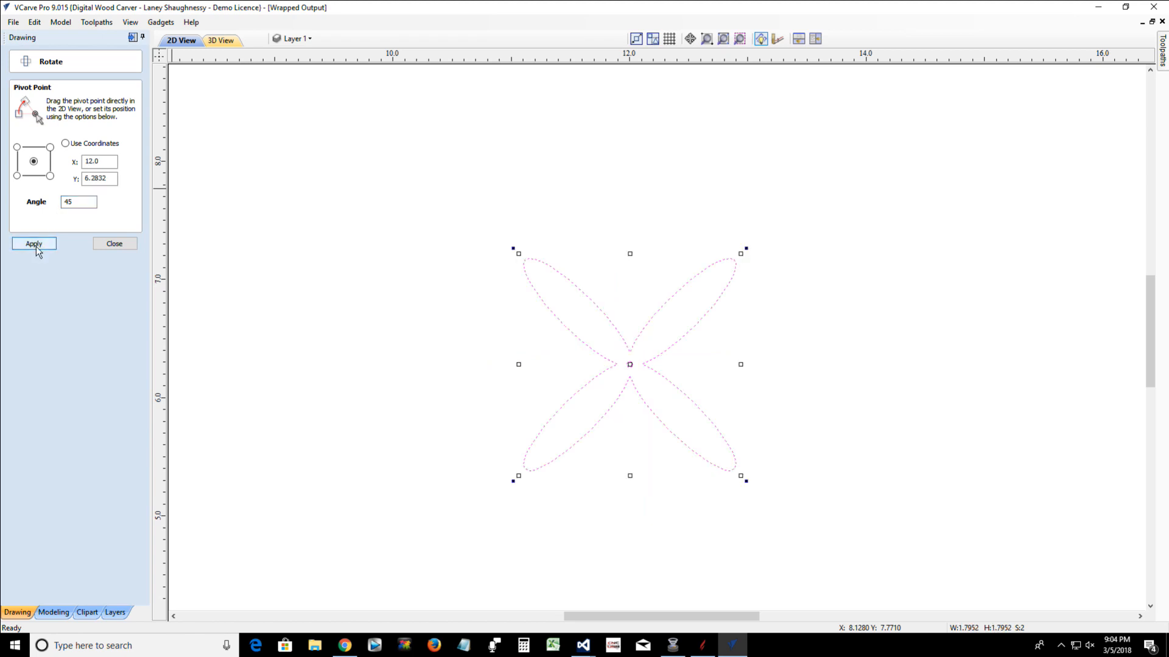
{"action": "left_click", "coordinate": [114, 244]}
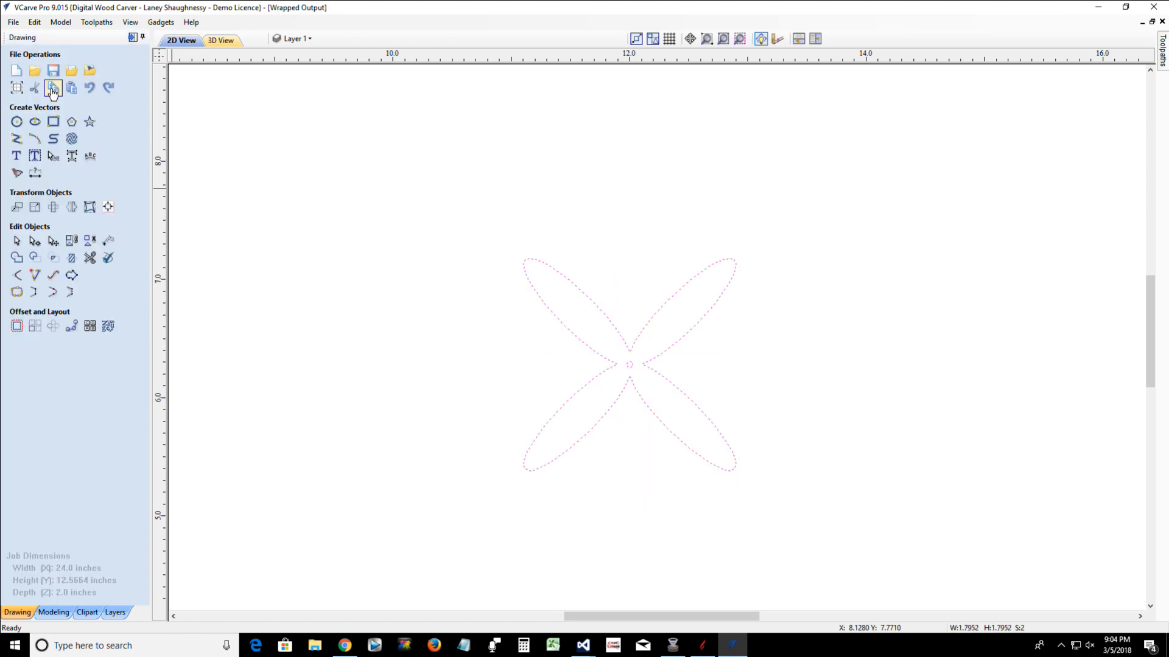
Paste the unrotated copy over the rotated petals to form an eight-petal flower, and clear the selection
{"action": "left_click", "coordinate": [72, 87]}
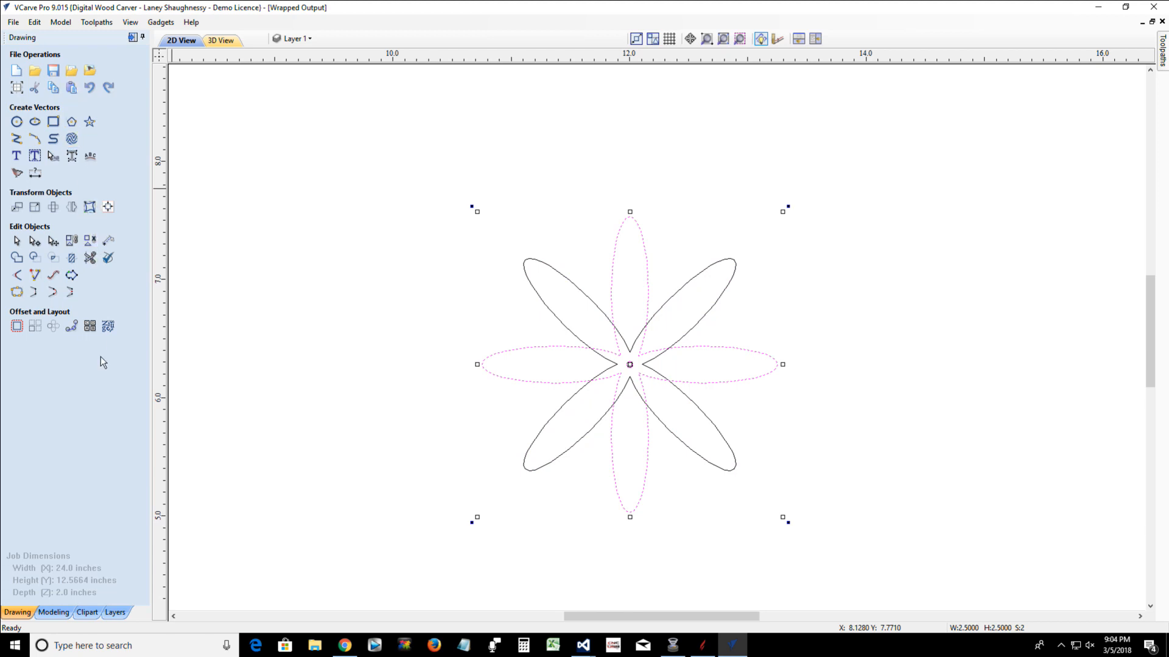
{"action": "scroll", "coordinate": [513, 371], "scroll_direction": "up", "scroll_amount": 1}
{"action": "left_click", "coordinate": [402, 294]}
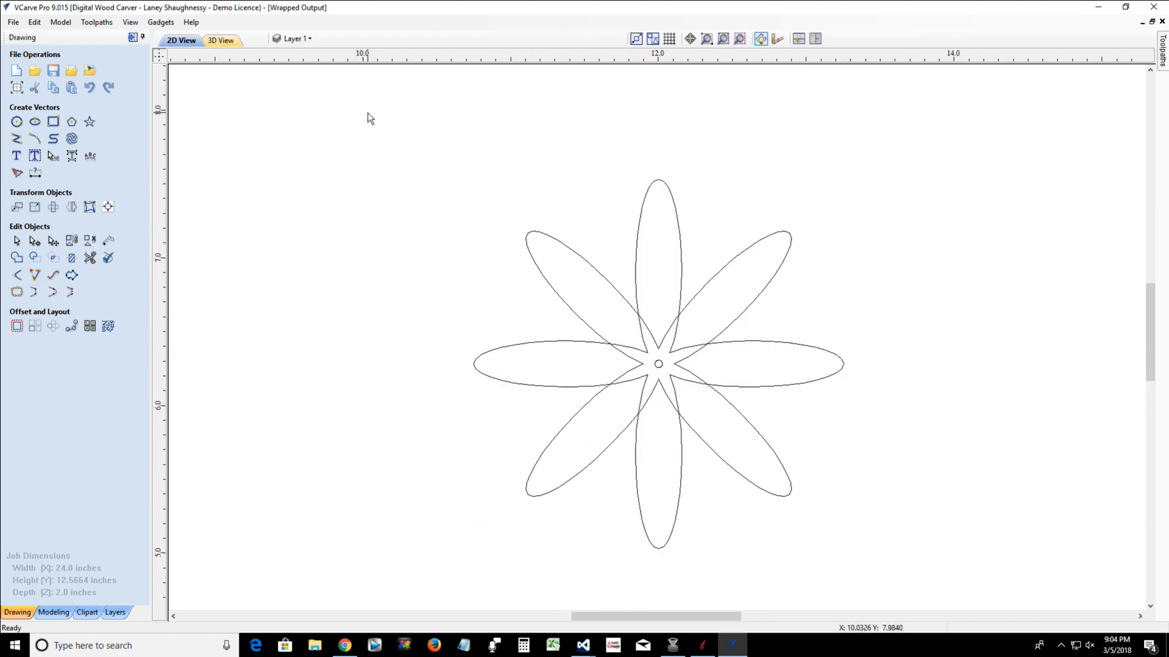
Try welding the two overlapping petal outlines without the center circle, and undo the weld
{"action": "left_click_drag", "start_coordinate": [368, 112], "coordinate": [911, 584]}
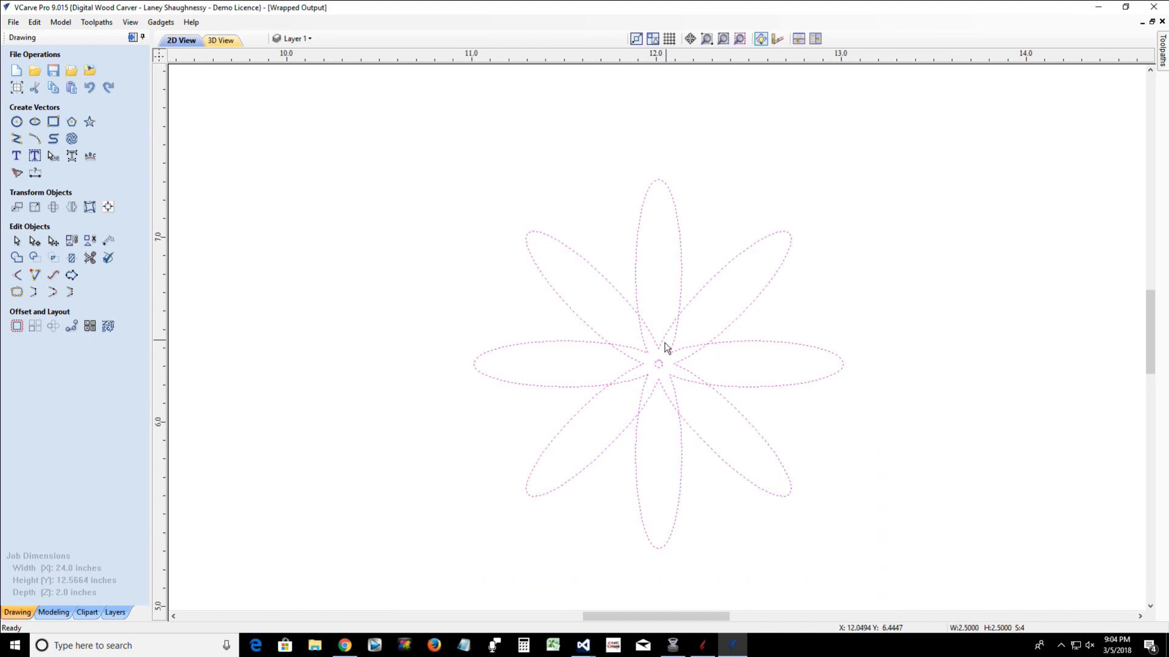
{"action": "scroll", "coordinate": [665, 347], "scroll_direction": "up", "scroll_amount": 3}
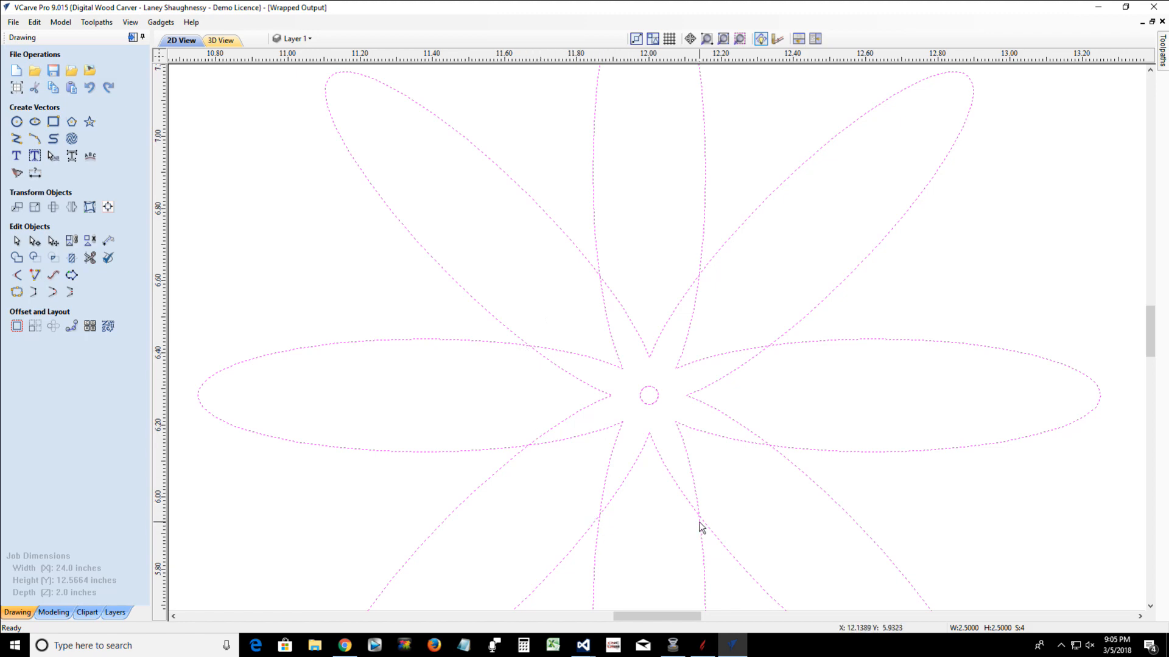
{"action": "scroll", "coordinate": [700, 527], "scroll_direction": "up", "scroll_amount": 8}
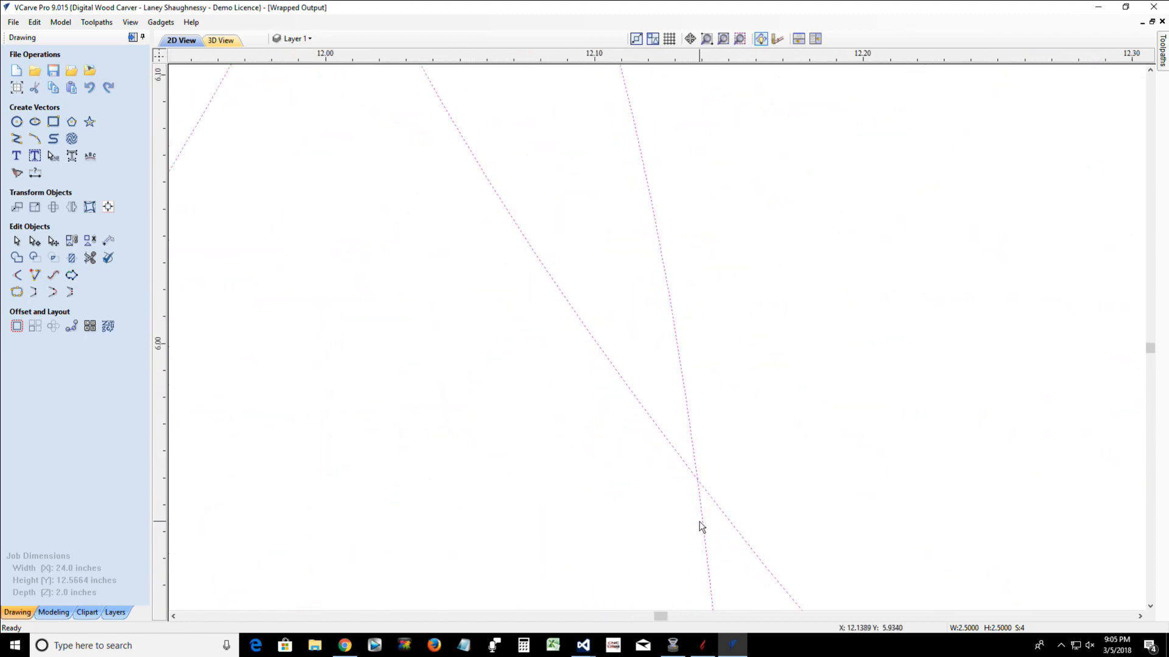
{"action": "scroll", "coordinate": [701, 527], "scroll_direction": "down", "scroll_amount": 11}
{"action": "scroll", "coordinate": [699, 523], "scroll_direction": "up", "scroll_amount": 4}
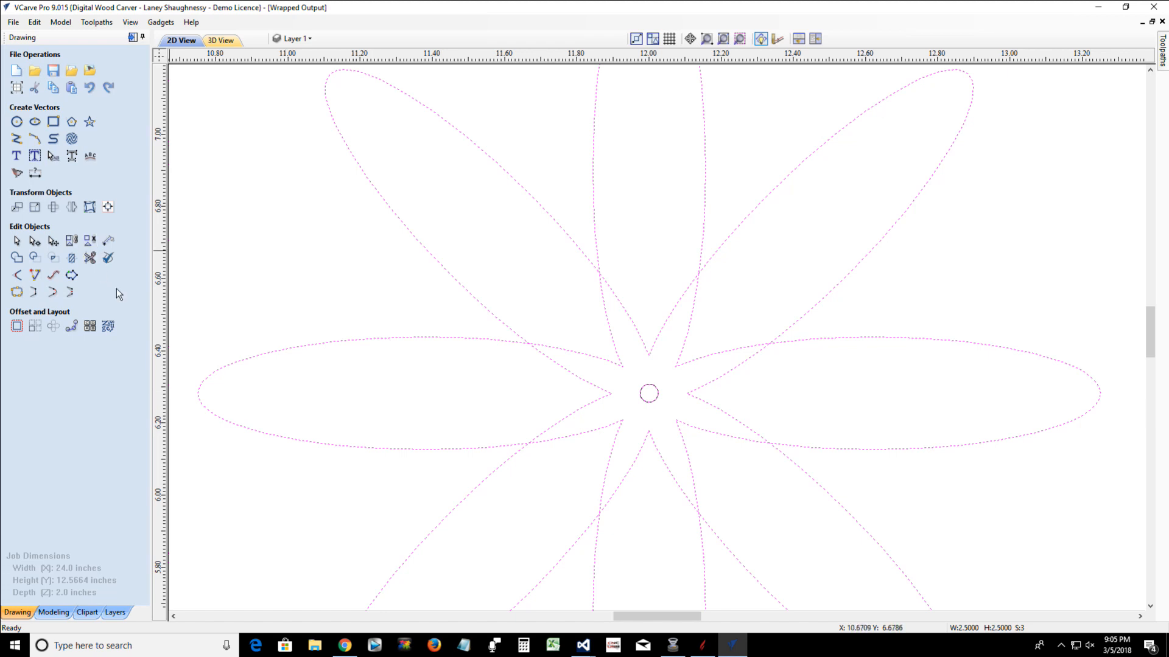
{"action": "left_click", "coordinate": [20, 256]}
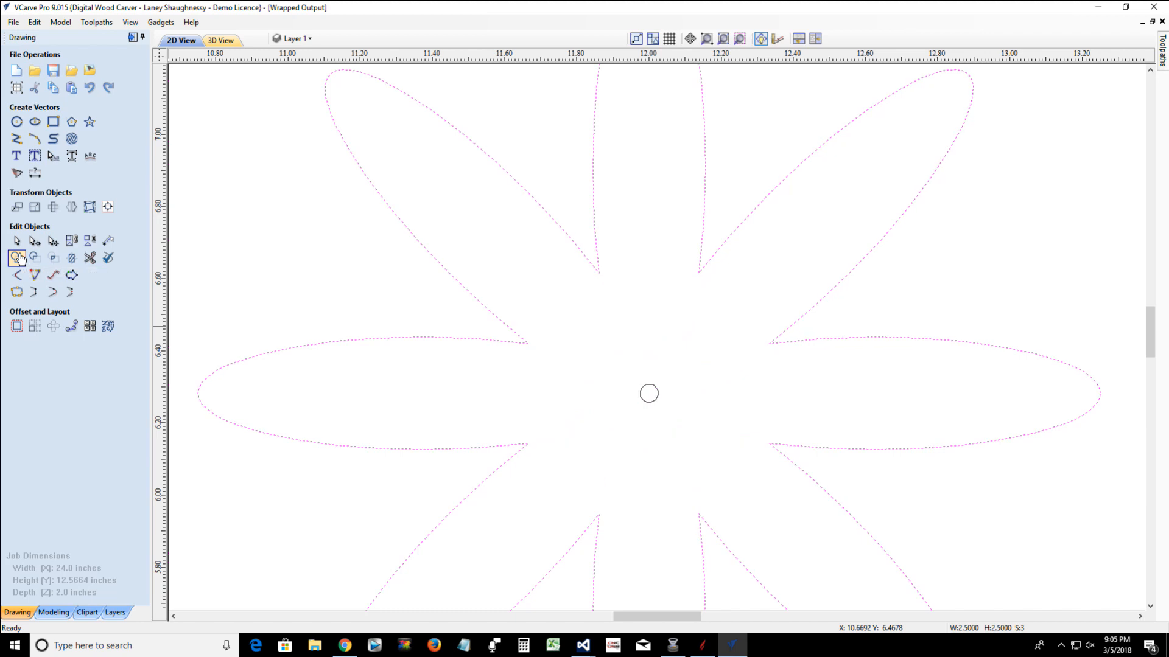
{"action": "key", "text": "ctrl+z"}
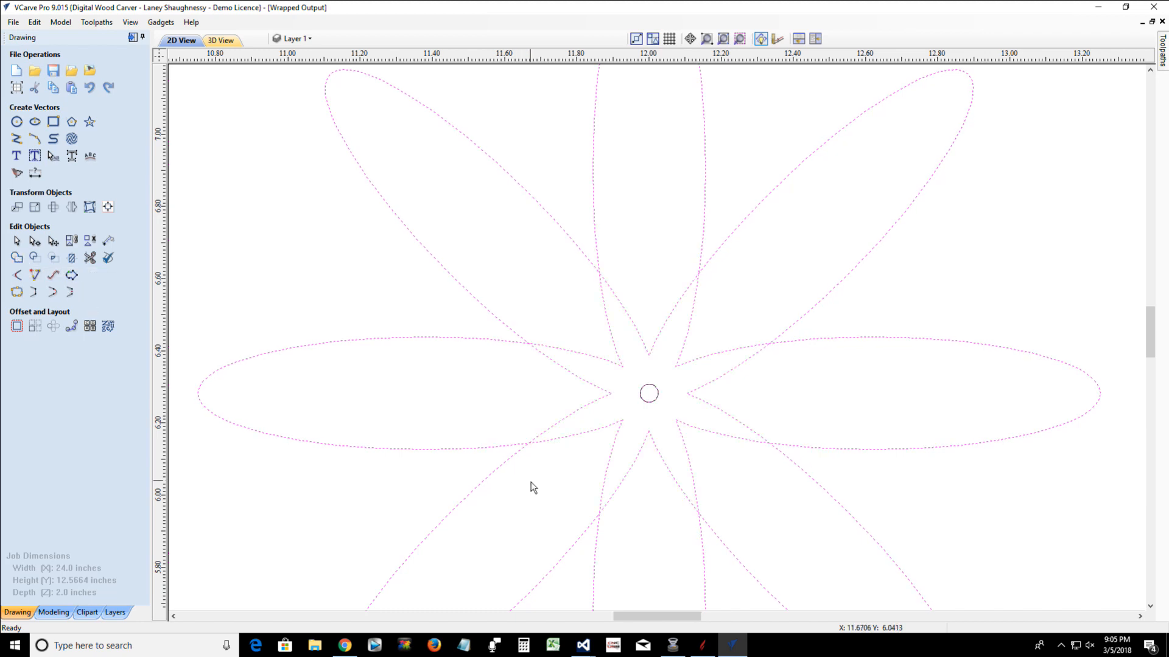
Cut the unrotated petal outline in node editing where the left petal's lower edge crosses the lower-left diagonal petal
{"action": "left_click", "coordinate": [38, 240]}
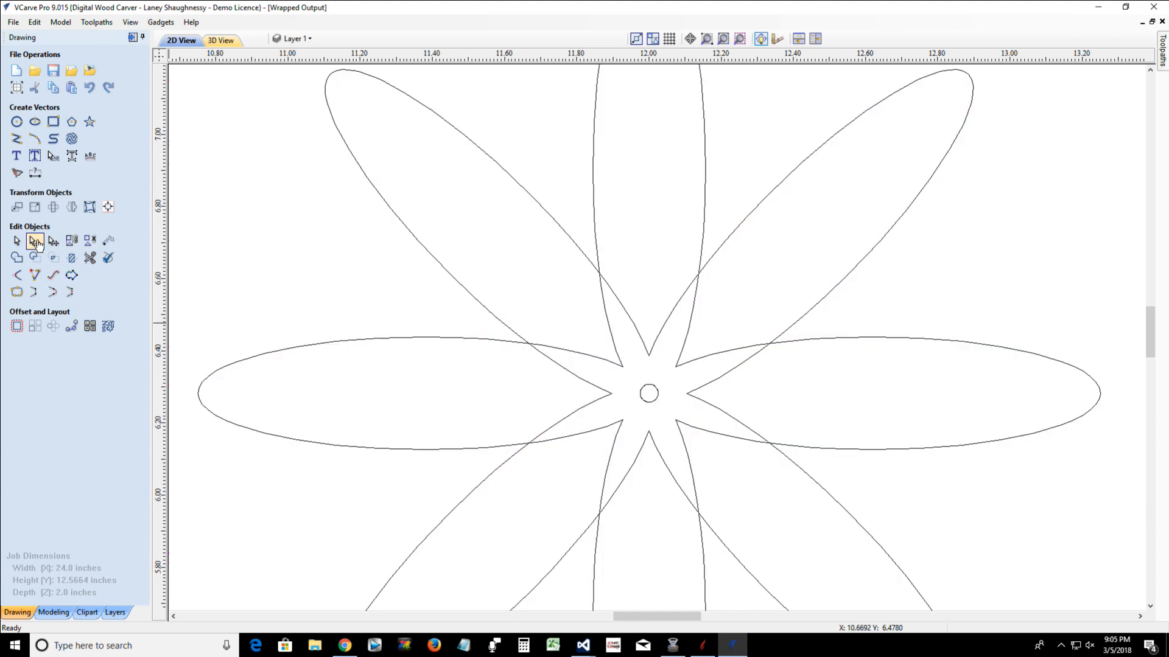
{"action": "left_click", "coordinate": [532, 444]}
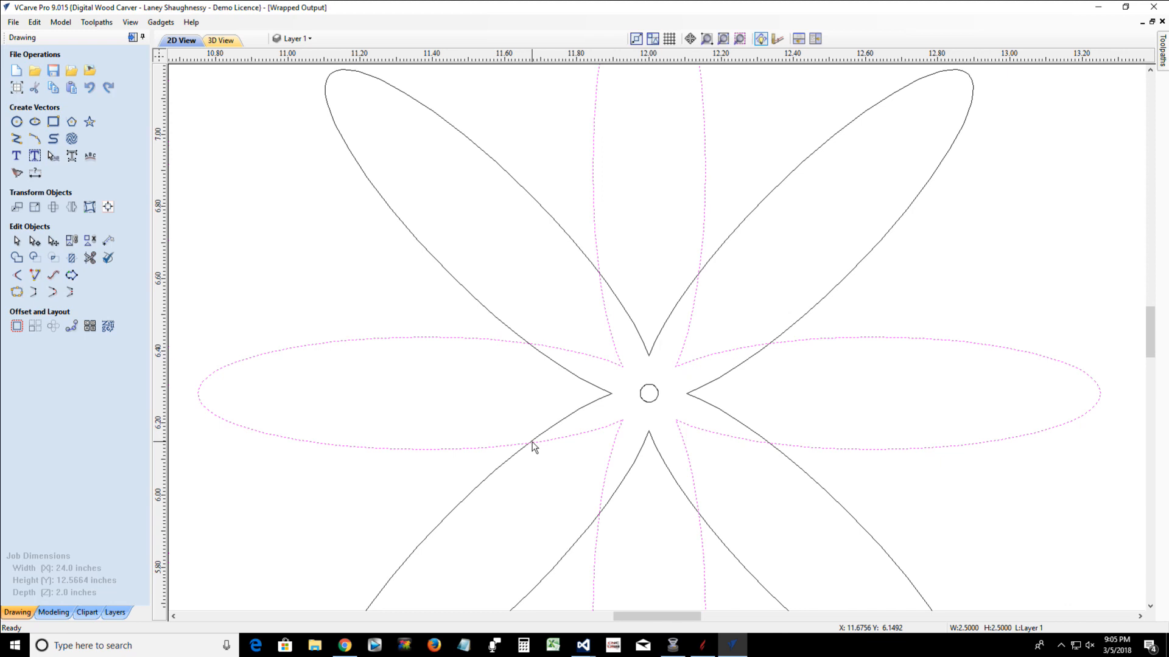
{"action": "double_click", "coordinate": [533, 445]}
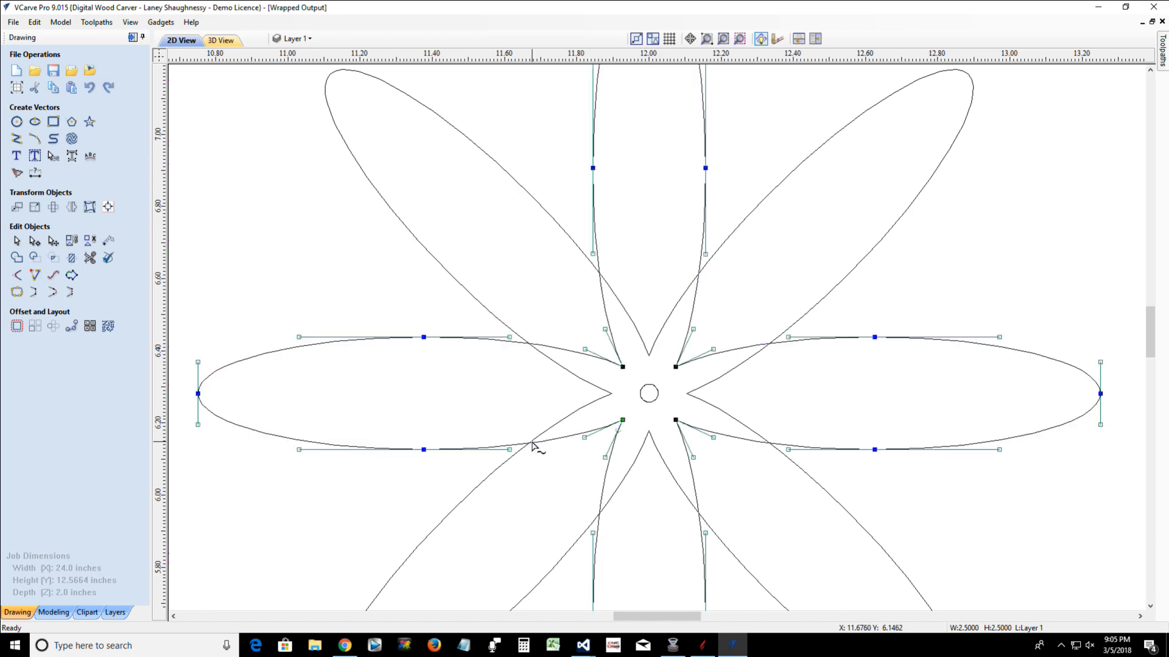
{"action": "scroll", "coordinate": [535, 443], "scroll_direction": "up", "scroll_amount": 10}
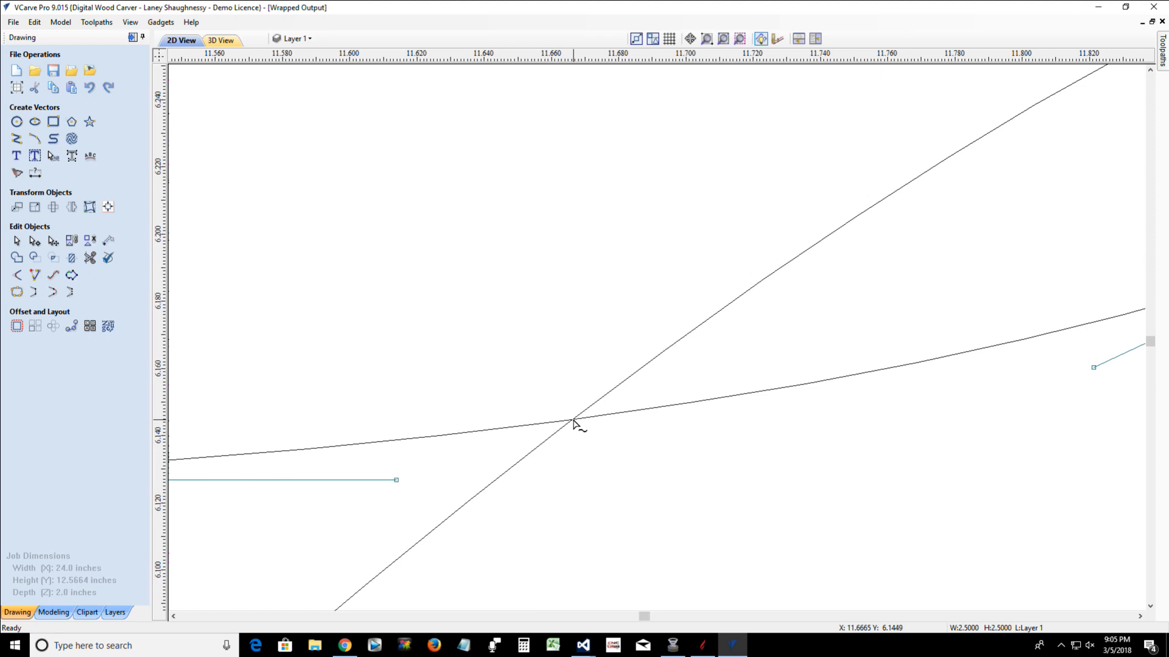
{"action": "right_click", "coordinate": [574, 421]}
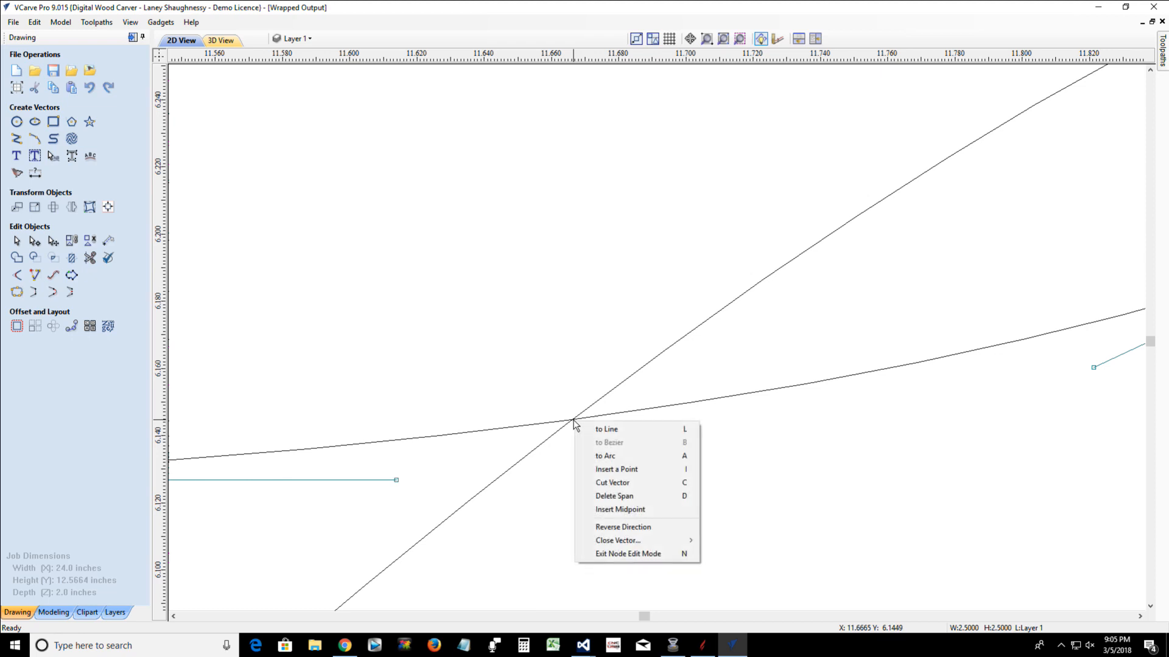
{"action": "left_click", "coordinate": [608, 482]}
Cut the unrotated petal outline where the left petal's upper edge and the top petal's left edge cross the upper-left diagonal petal
{"action": "scroll", "coordinate": [573, 426], "scroll_direction": "down", "scroll_amount": 5}
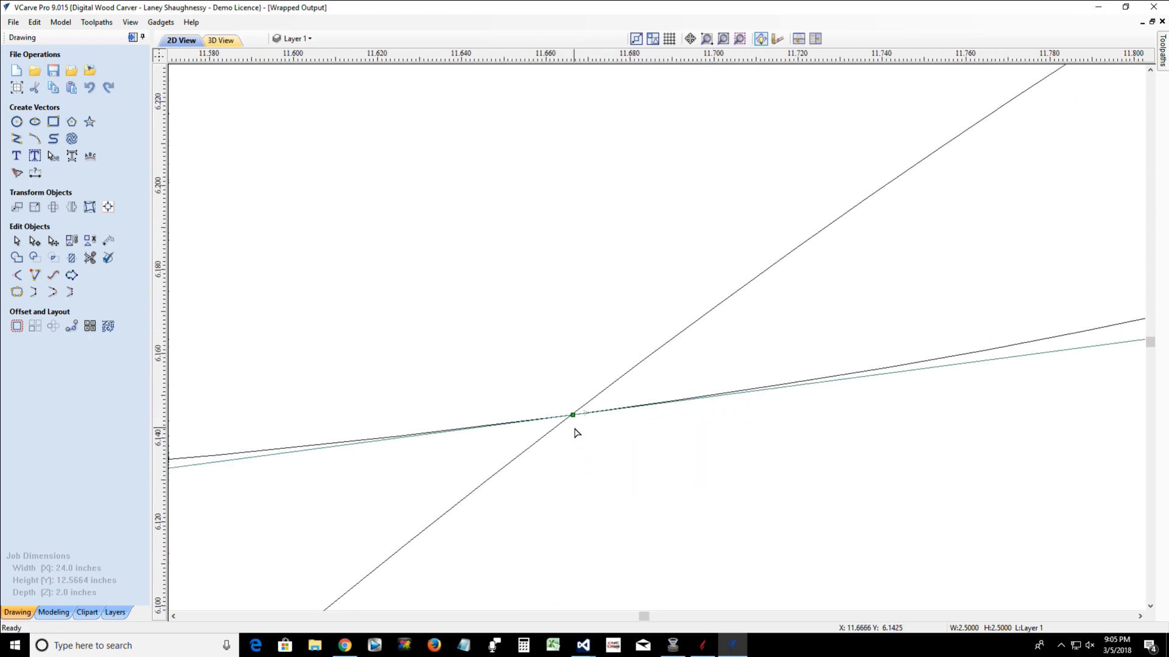
{"action": "scroll", "coordinate": [573, 427], "scroll_direction": "down", "scroll_amount": 2}
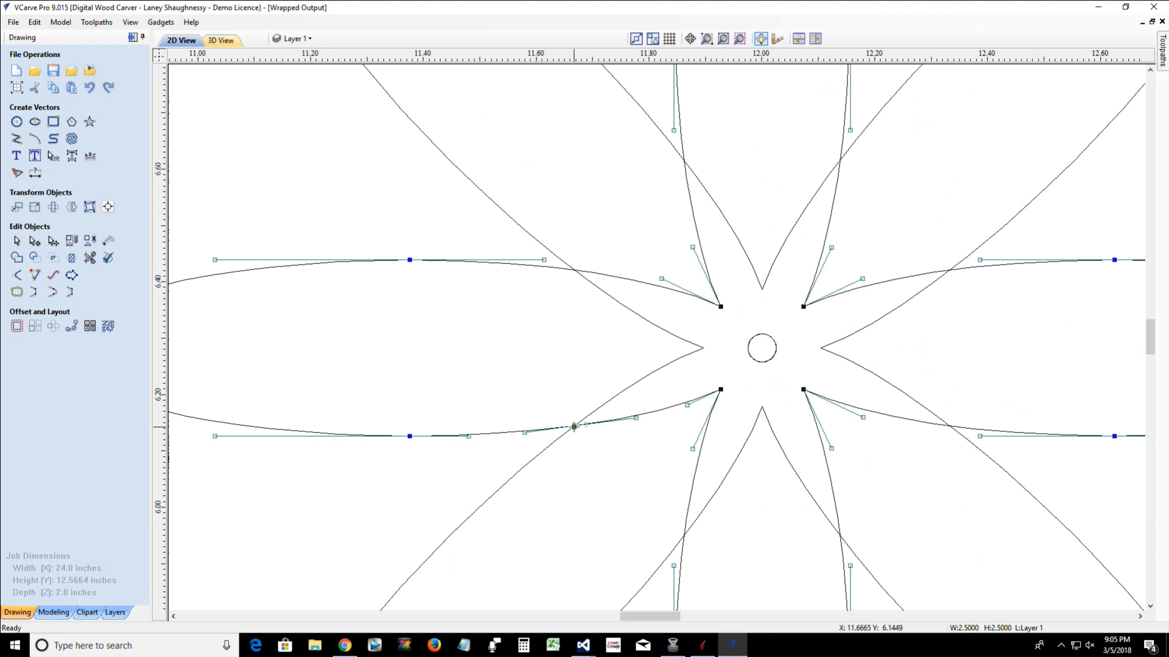
{"action": "right_click", "coordinate": [575, 274]}
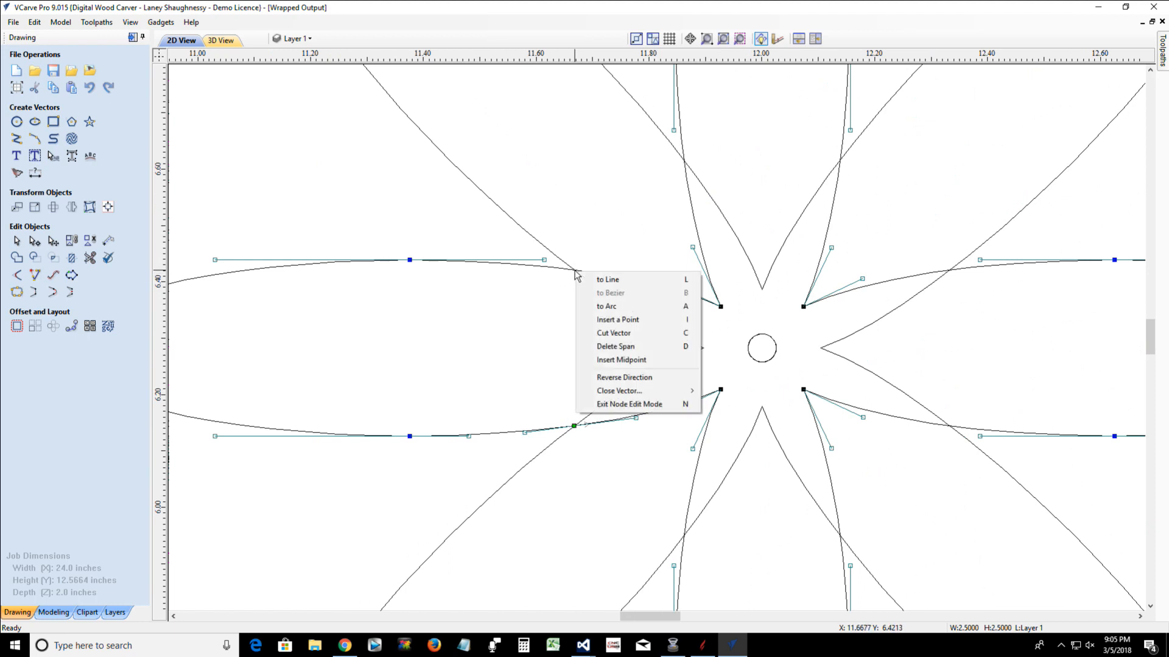
{"action": "left_click", "coordinate": [596, 334]}
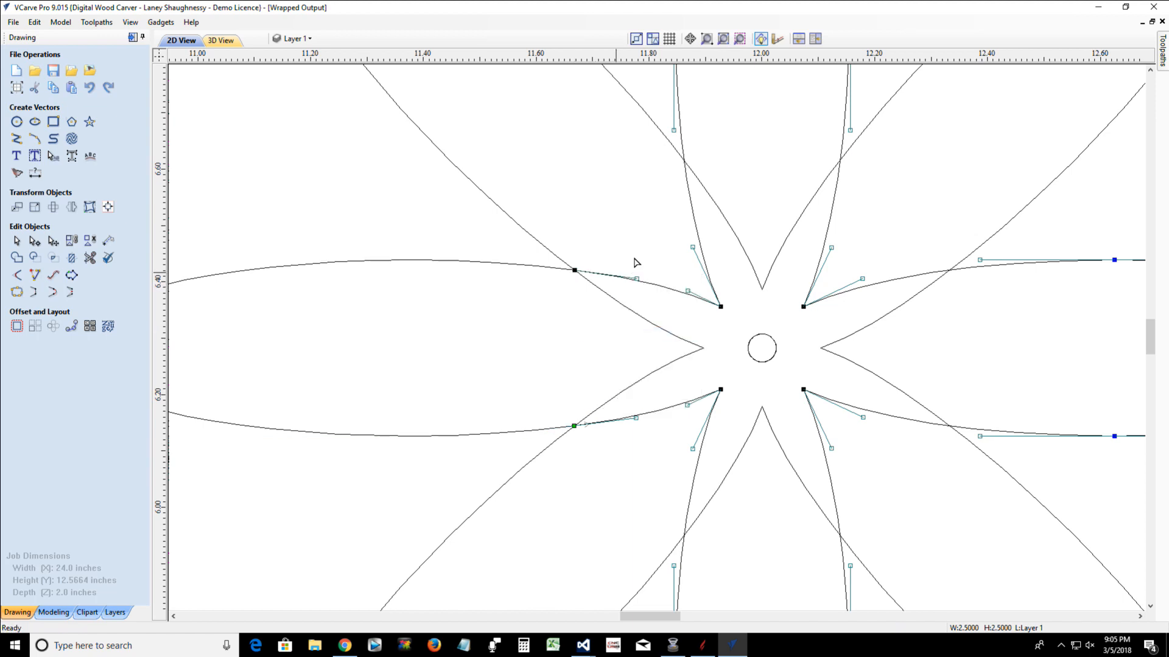
{"action": "right_click", "coordinate": [686, 165]}
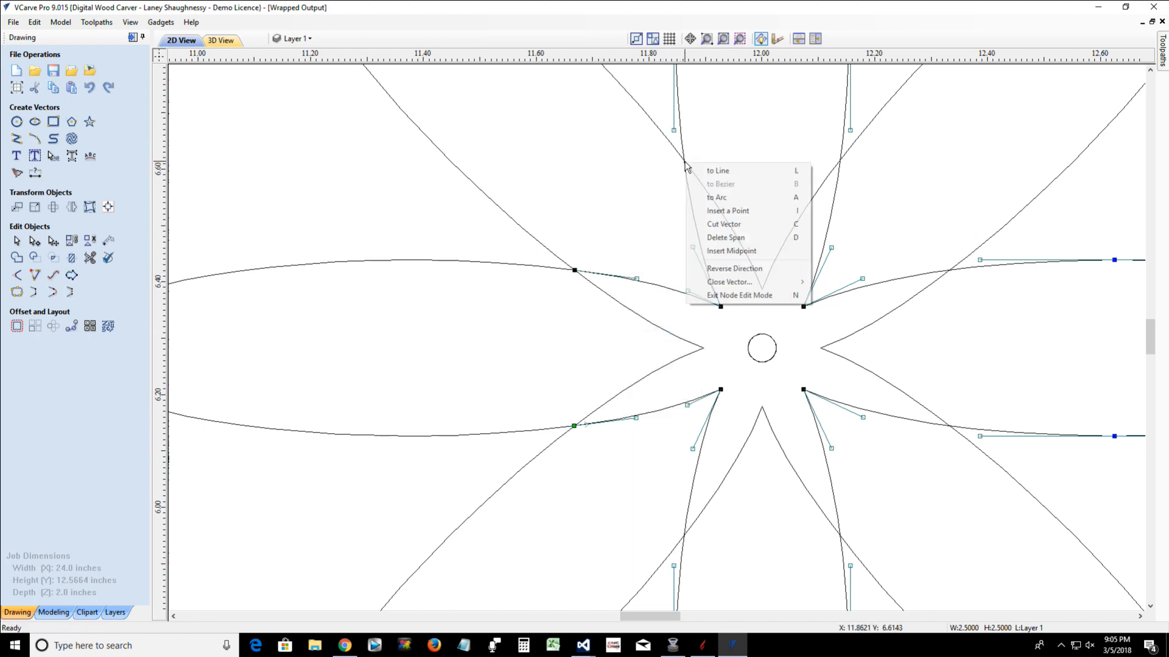
{"action": "left_click", "coordinate": [727, 223]}
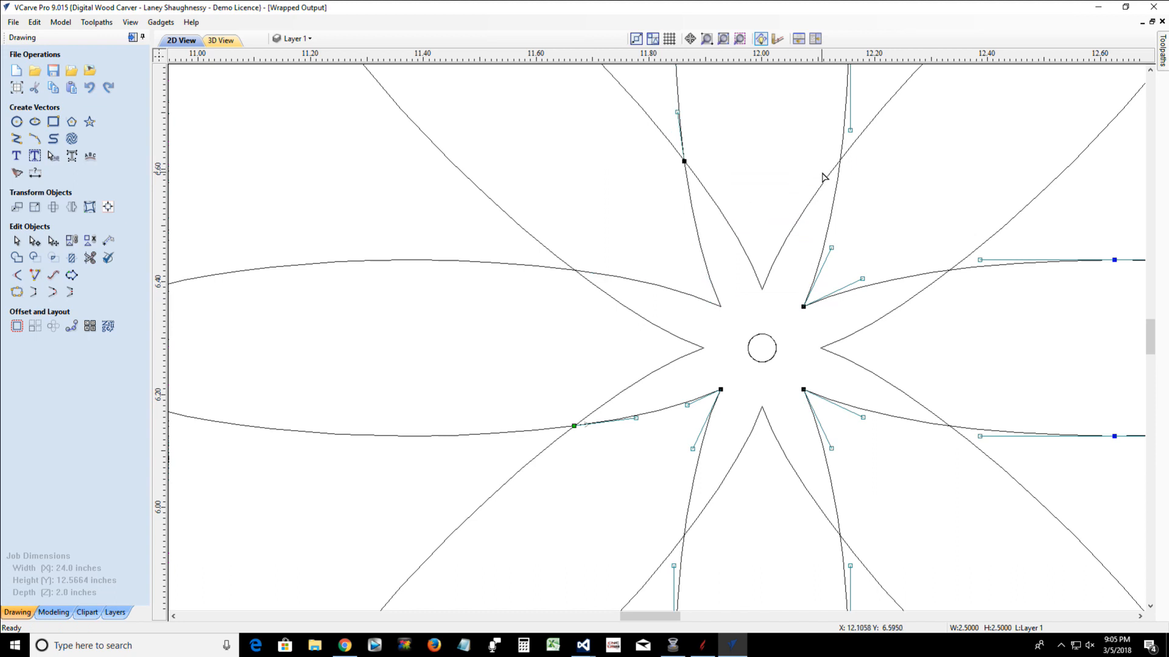
Cut the unrotated outline where the top petal's right edge and the right petal's upper edge cross the upper-right diagonal petal
{"action": "right_click", "coordinate": [841, 163]}
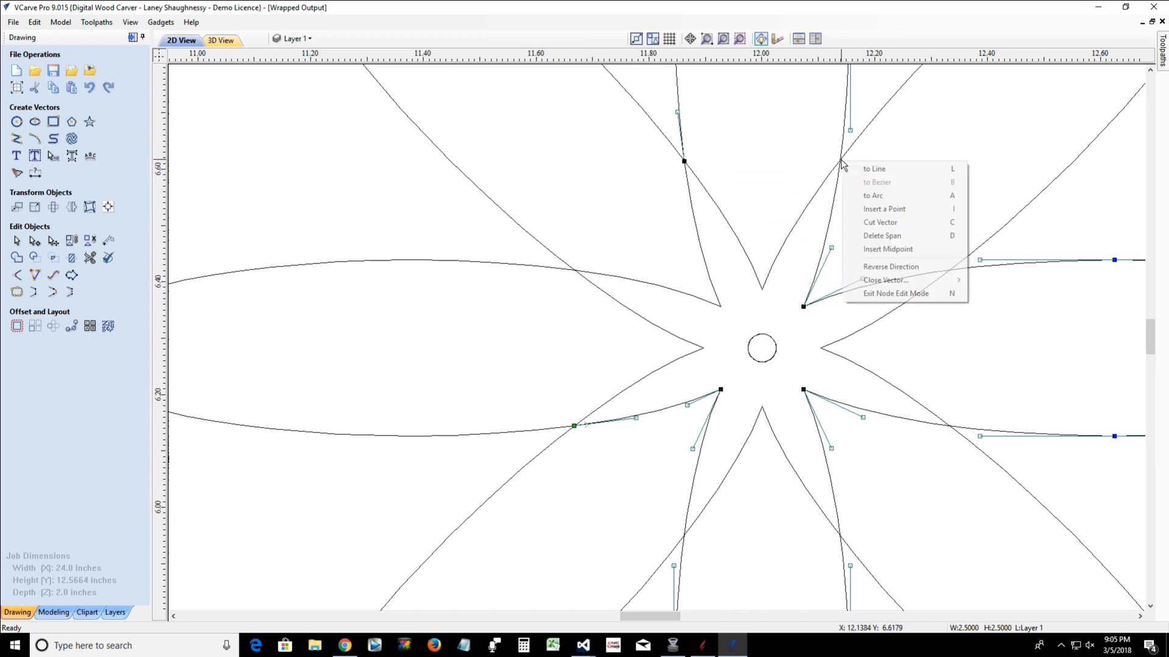
{"action": "left_click", "coordinate": [855, 221]}
{"action": "right_click", "coordinate": [951, 271]}
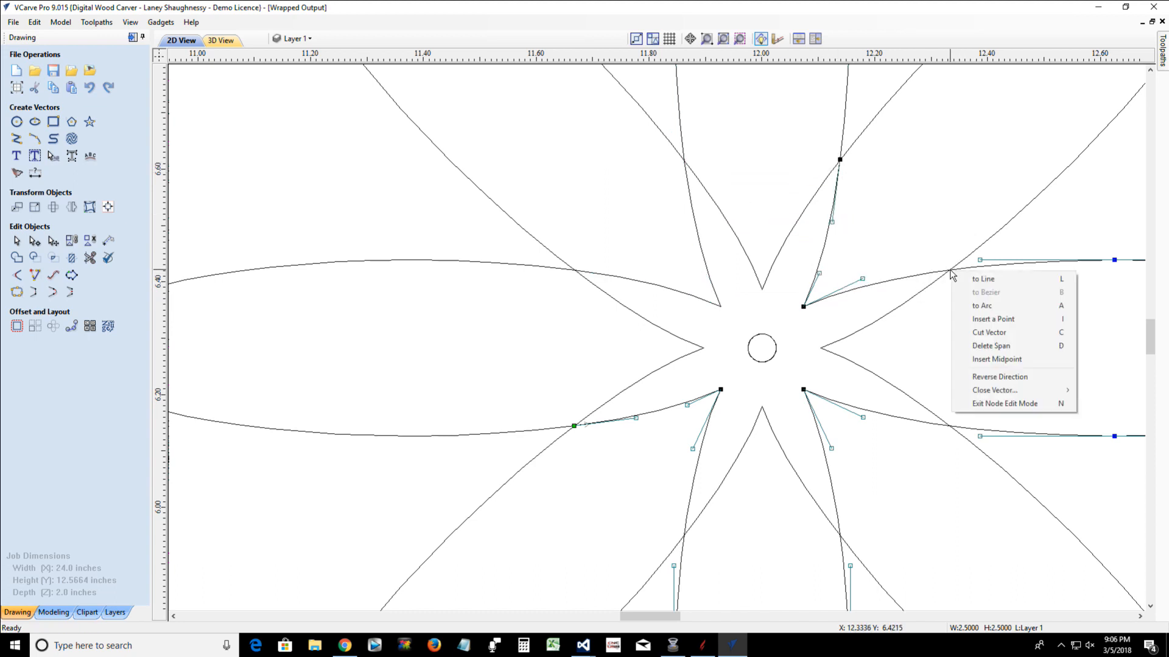
{"action": "left_click", "coordinate": [961, 333]}
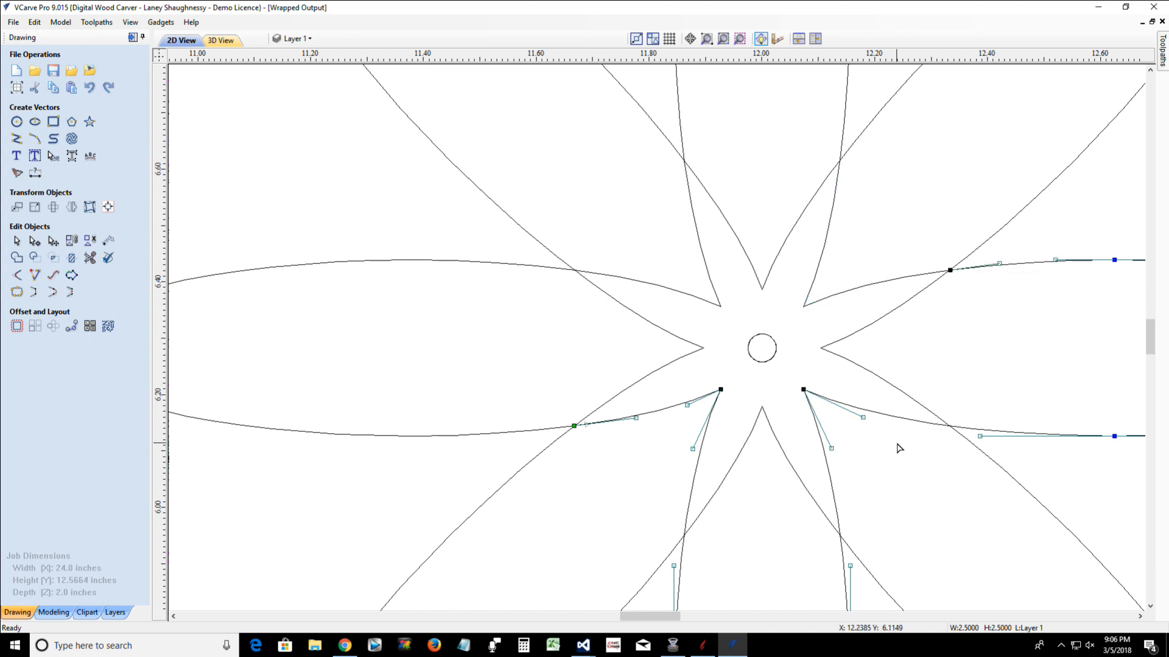
Cut the unrotated outline where the right petal's lower edge and the bottom petal's right edge cross the lower-right diagonal petal
{"action": "right_click", "coordinate": [951, 427]}
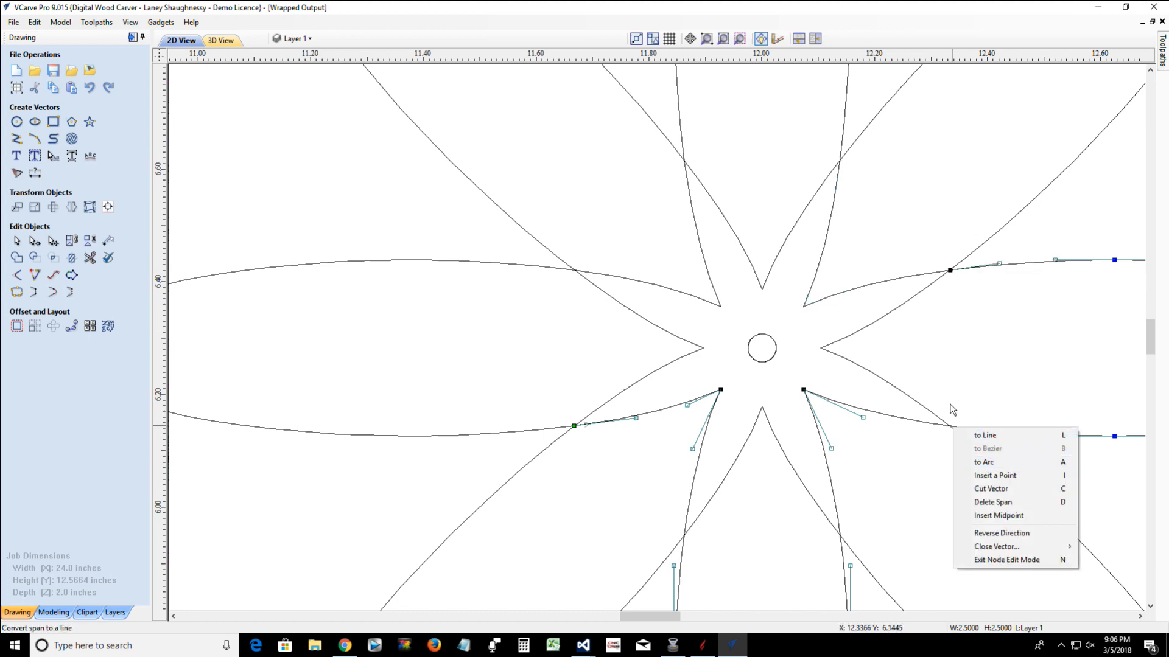
{"action": "left_click", "coordinate": [942, 426]}
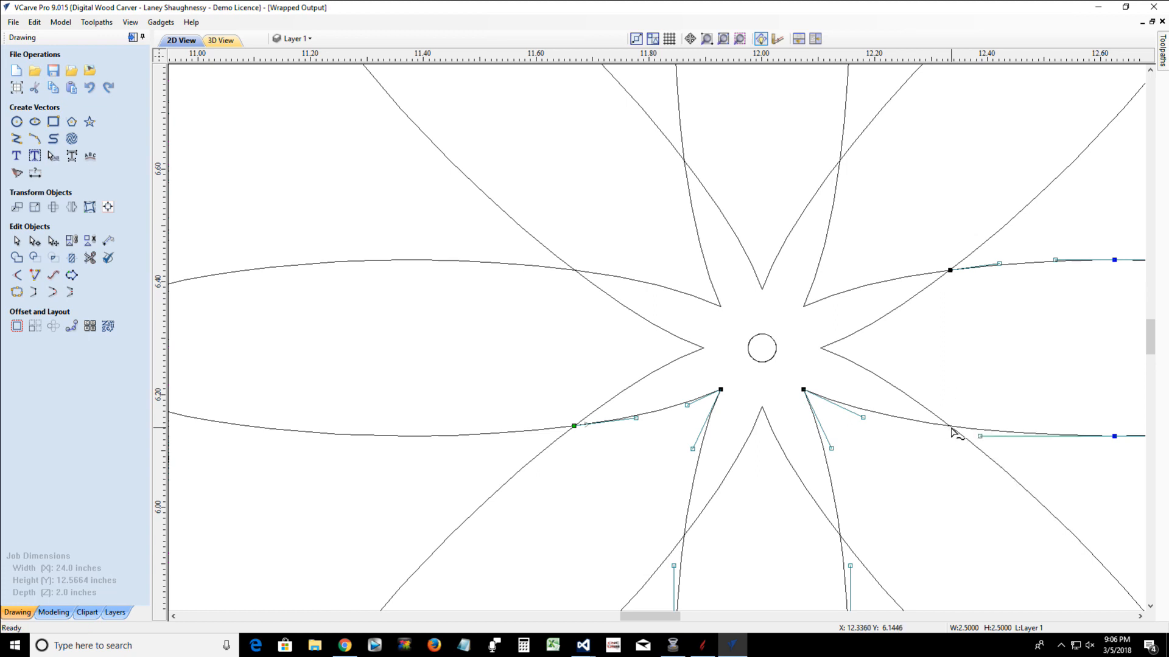
{"action": "right_click", "coordinate": [948, 427]}
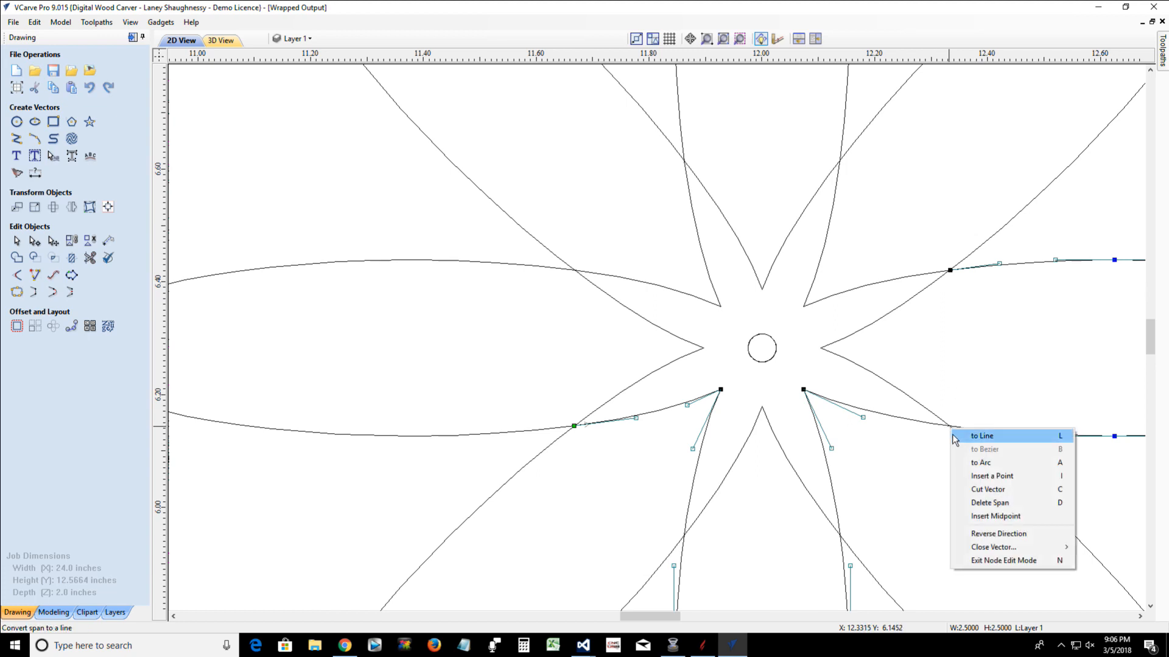
{"action": "left_click", "coordinate": [970, 490]}
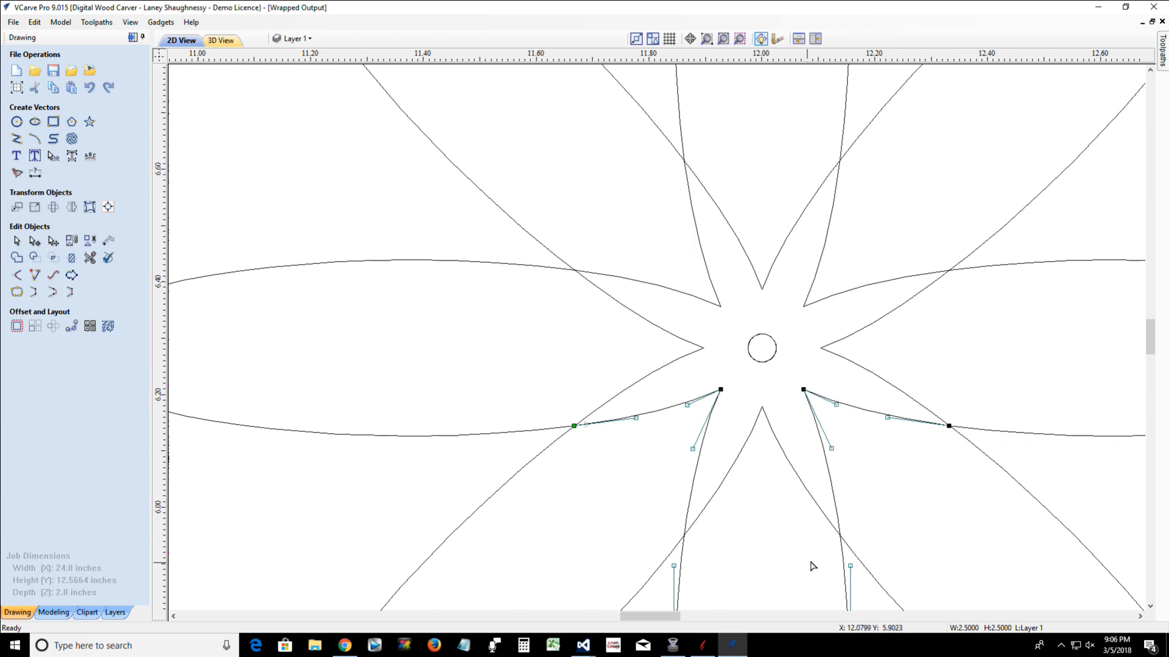
{"action": "right_click", "coordinate": [842, 544]}
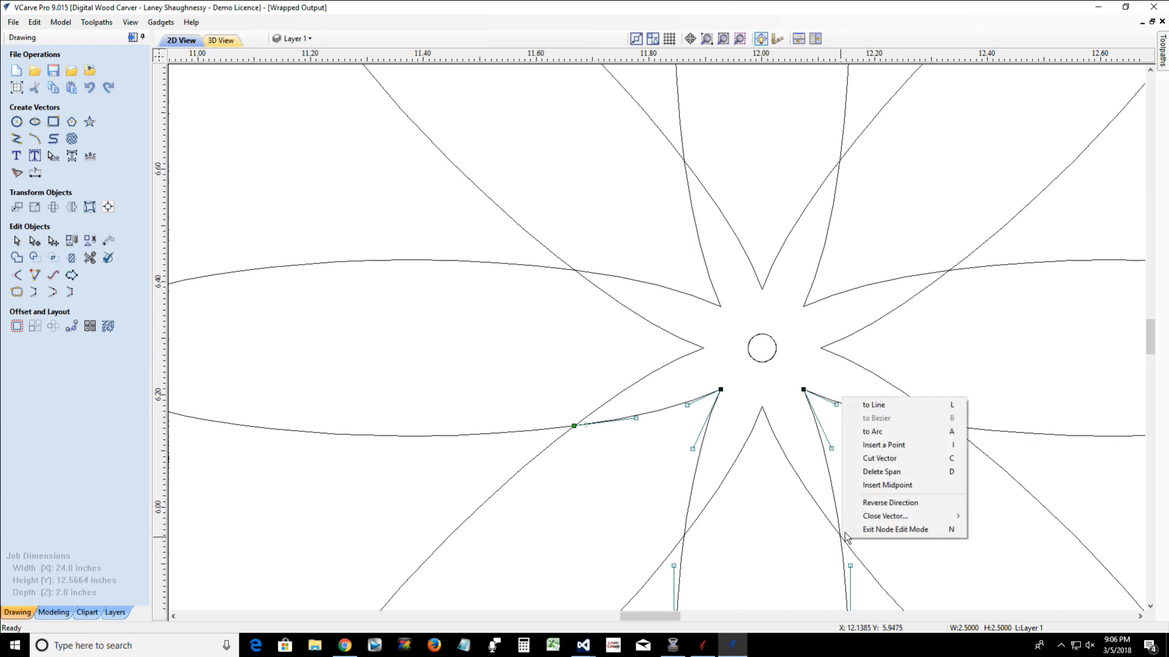
{"action": "left_click", "coordinate": [868, 463]}
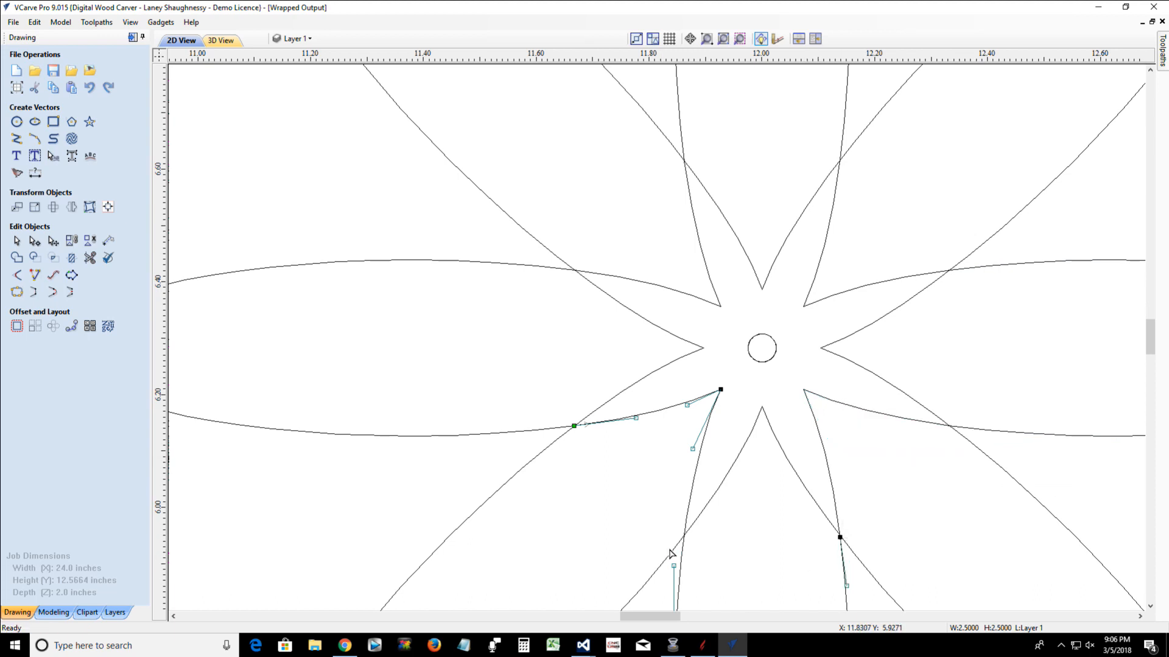
Cut the unrotated outline where the bottom petal's left edge crosses the lower-left diagonal petal, and leave node editing
{"action": "right_click", "coordinate": [684, 538]}
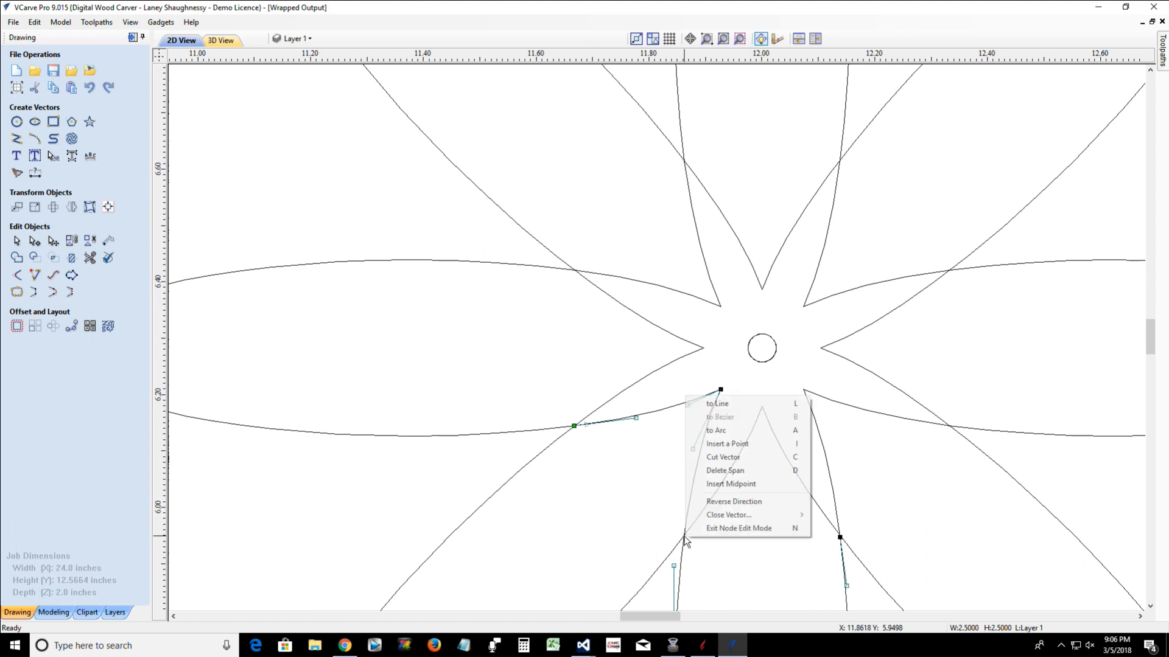
{"action": "left_click", "coordinate": [716, 464]}
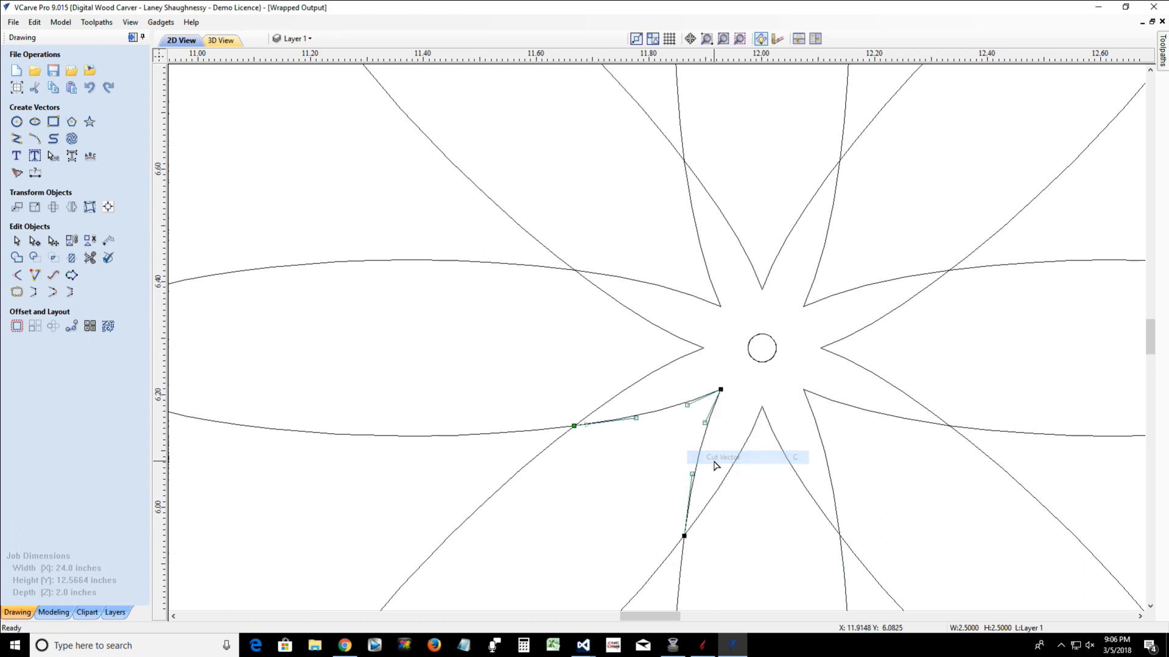
{"action": "scroll", "coordinate": [608, 487], "scroll_direction": "down", "scroll_amount": 3}
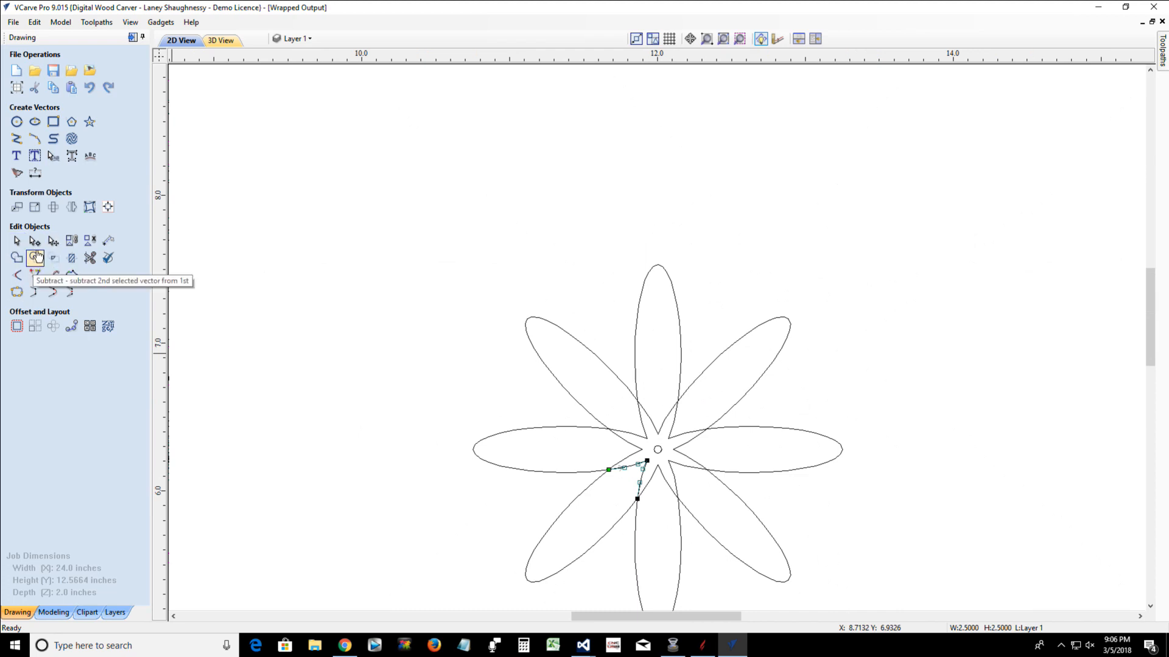
{"action": "left_click", "coordinate": [16, 242]}
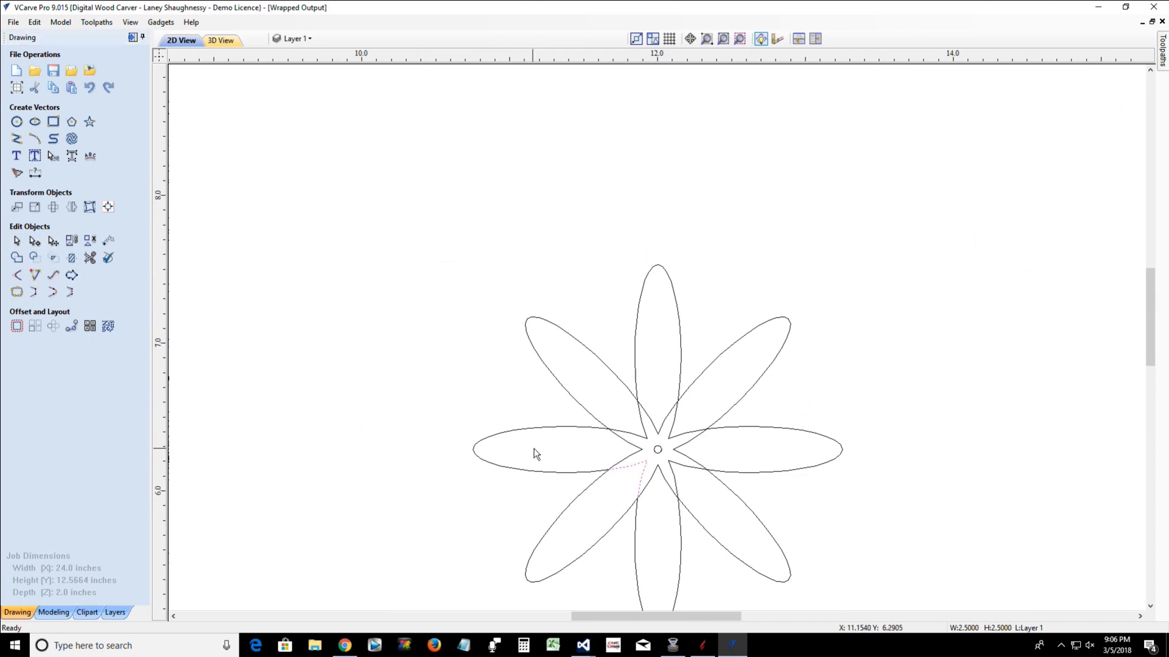
Node-edit the rotated outline and cut its lower-left petal at the crossings with the left petal's lower edge and the bottom petal's left edge
{"action": "left_click", "coordinate": [560, 478]}
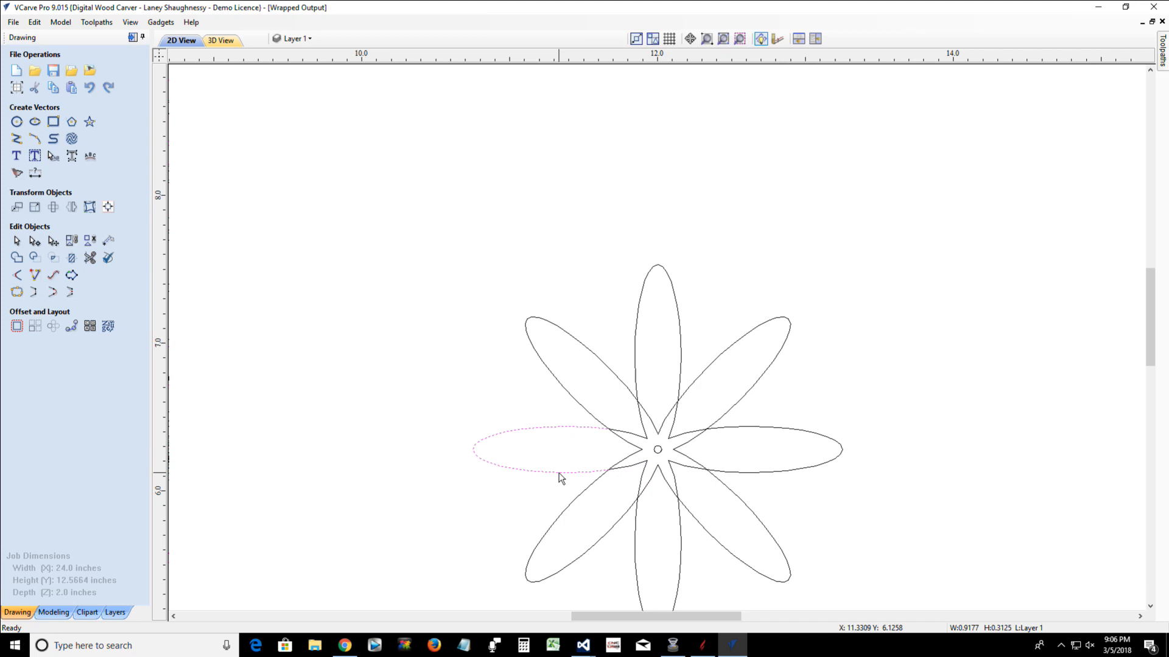
{"action": "left_click", "coordinate": [575, 500]}
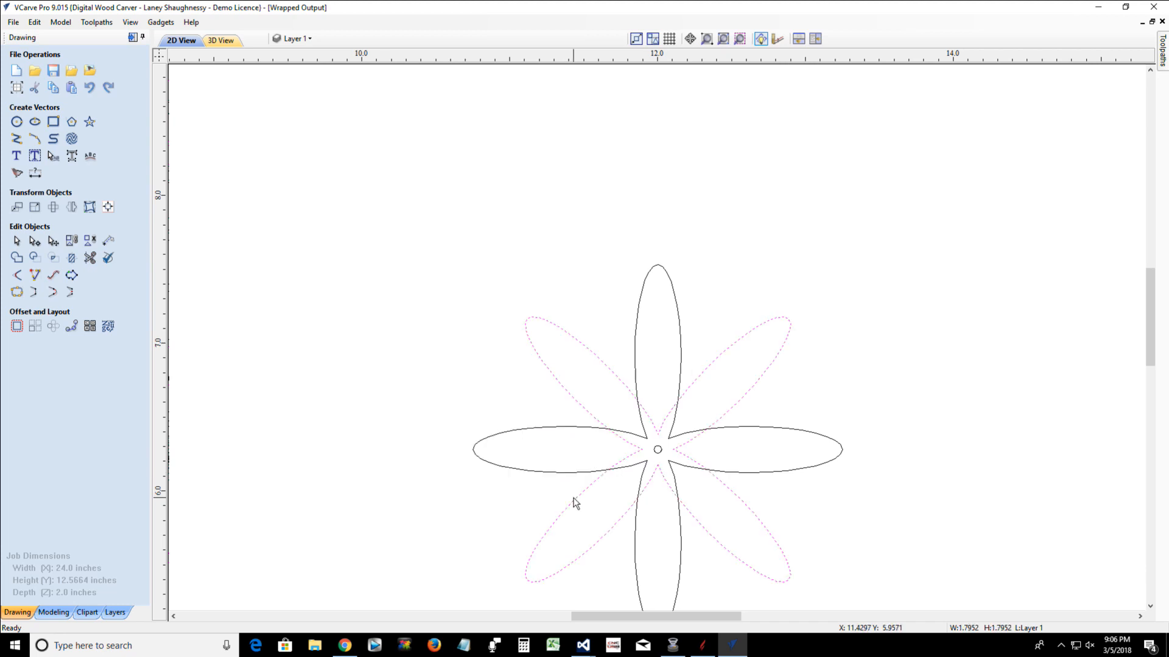
{"action": "scroll", "coordinate": [579, 488], "scroll_direction": "up", "scroll_amount": 5}
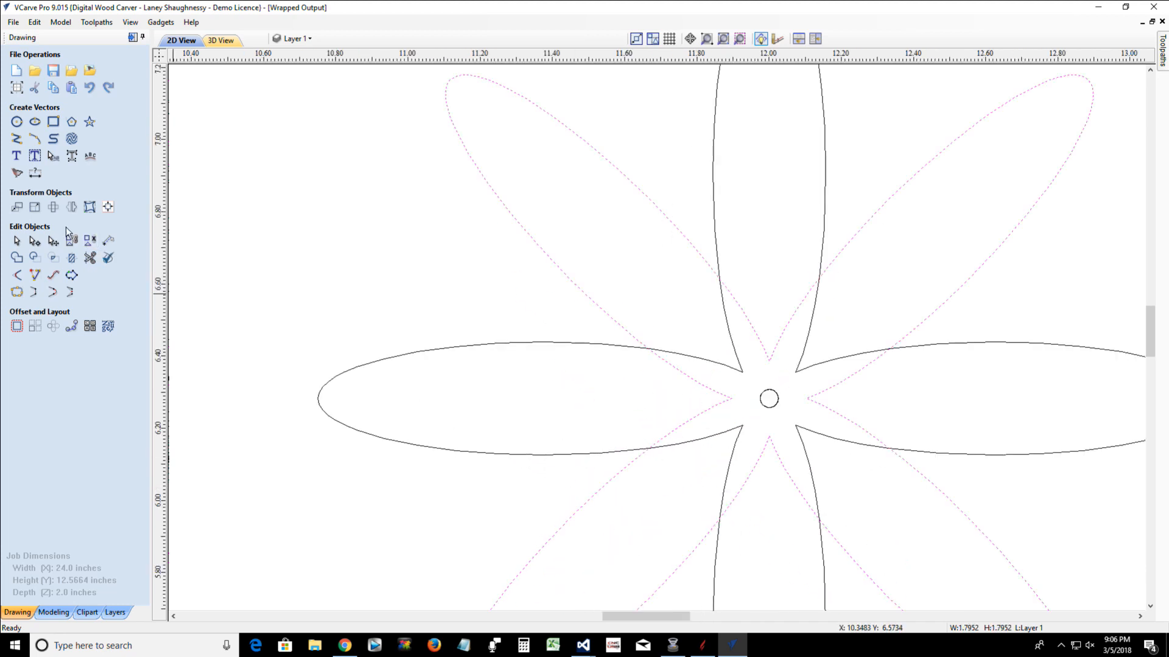
{"action": "left_click", "coordinate": [35, 240]}
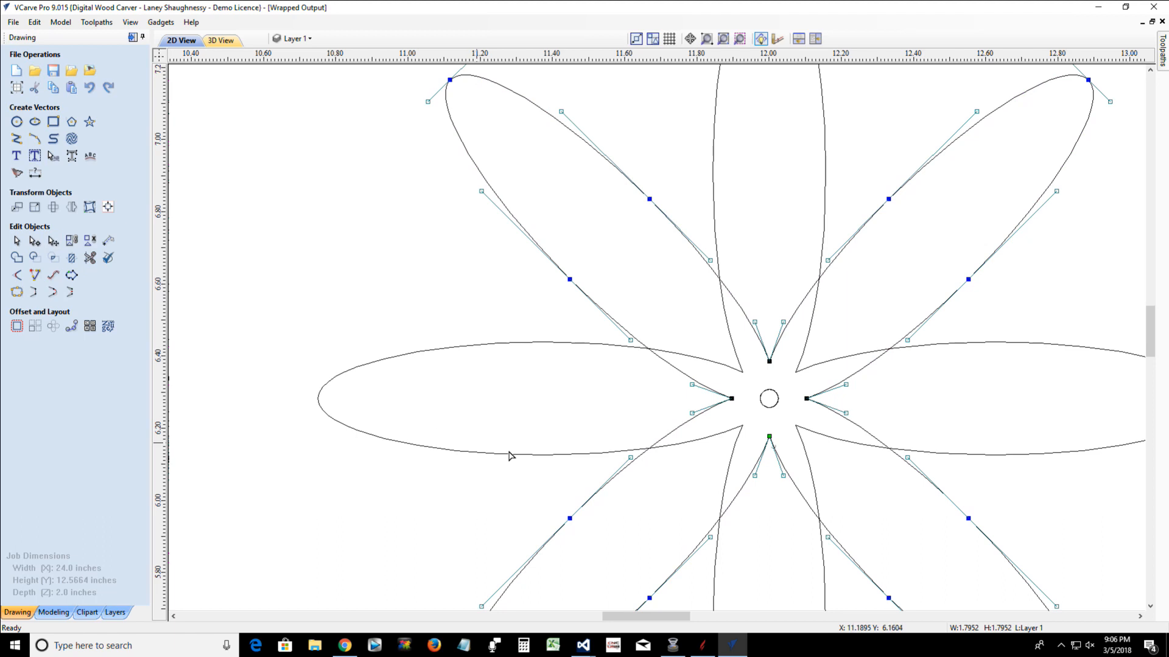
{"action": "right_click", "coordinate": [650, 452]}
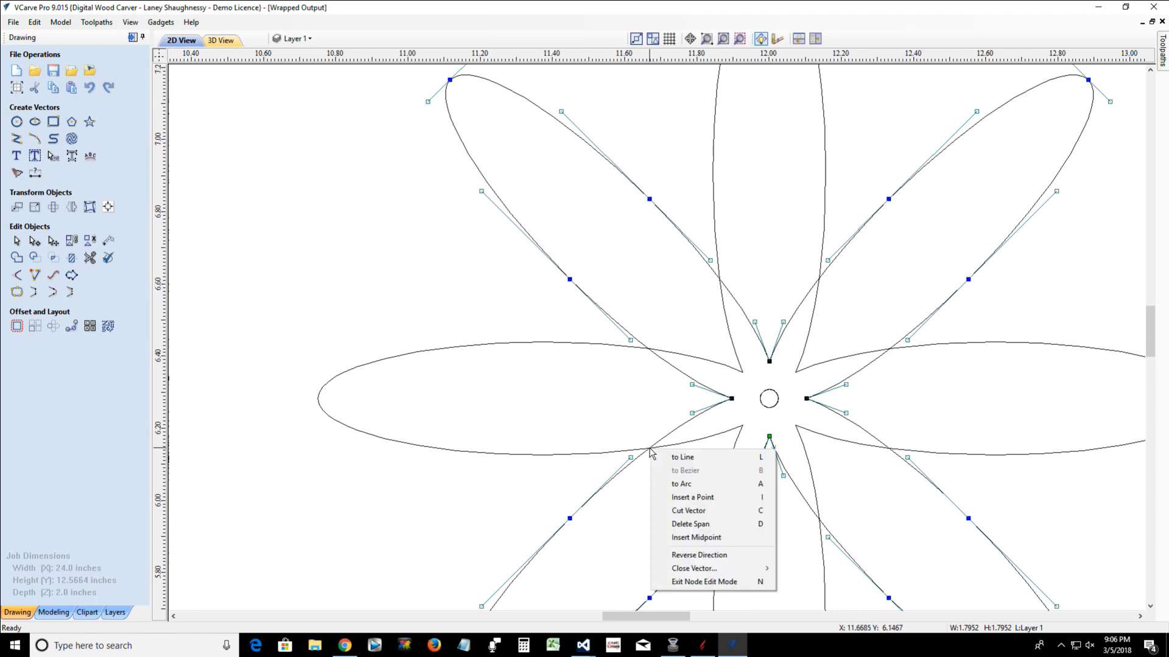
{"action": "left_click", "coordinate": [672, 511]}
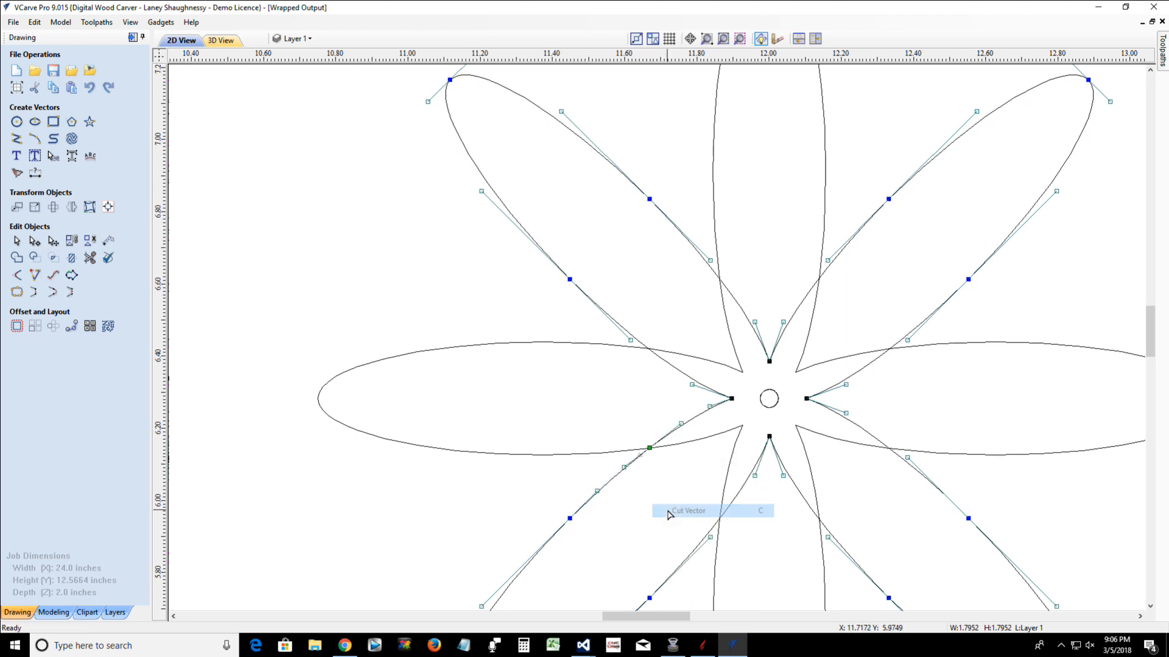
{"action": "right_click", "coordinate": [719, 521]}
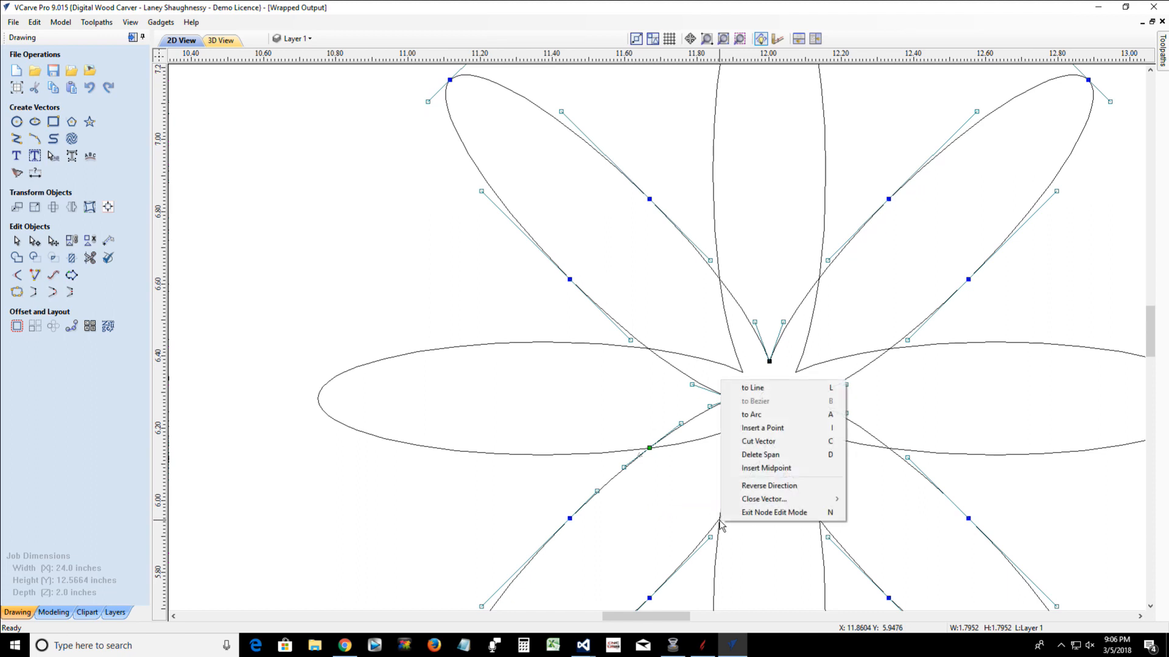
{"action": "left_click", "coordinate": [740, 444]}
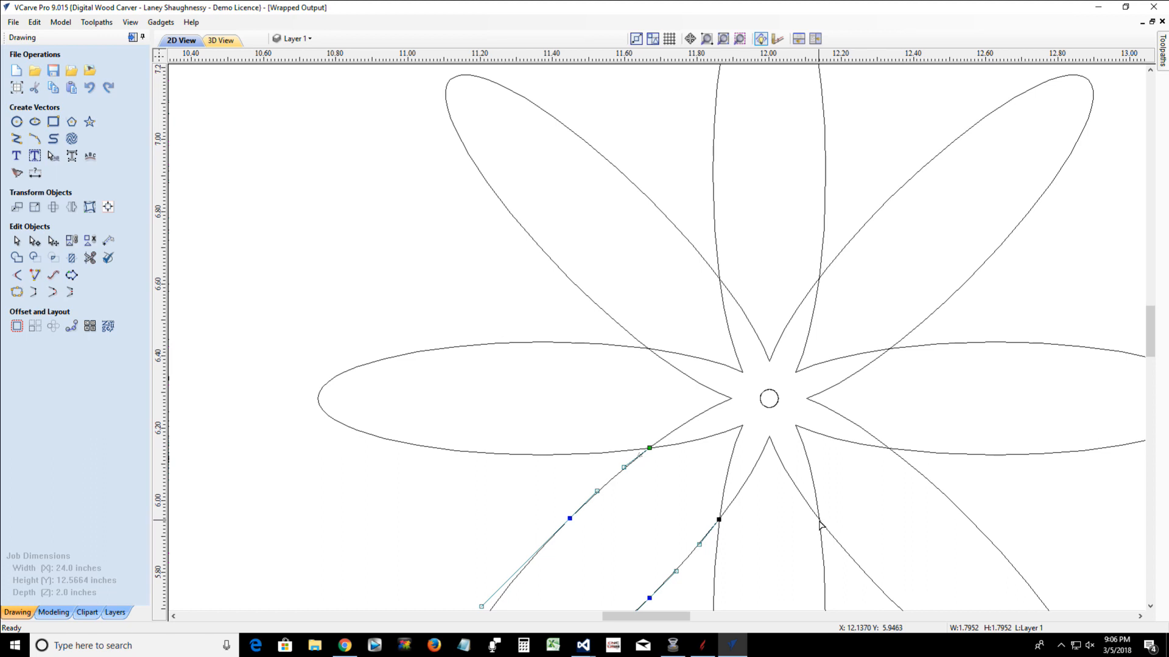
Cut the lower-right diagonal petal where it crosses the bottom petal's right edge and the right petal's lower edge
{"action": "left_click", "coordinate": [821, 525]}
{"action": "right_click", "coordinate": [820, 522]}
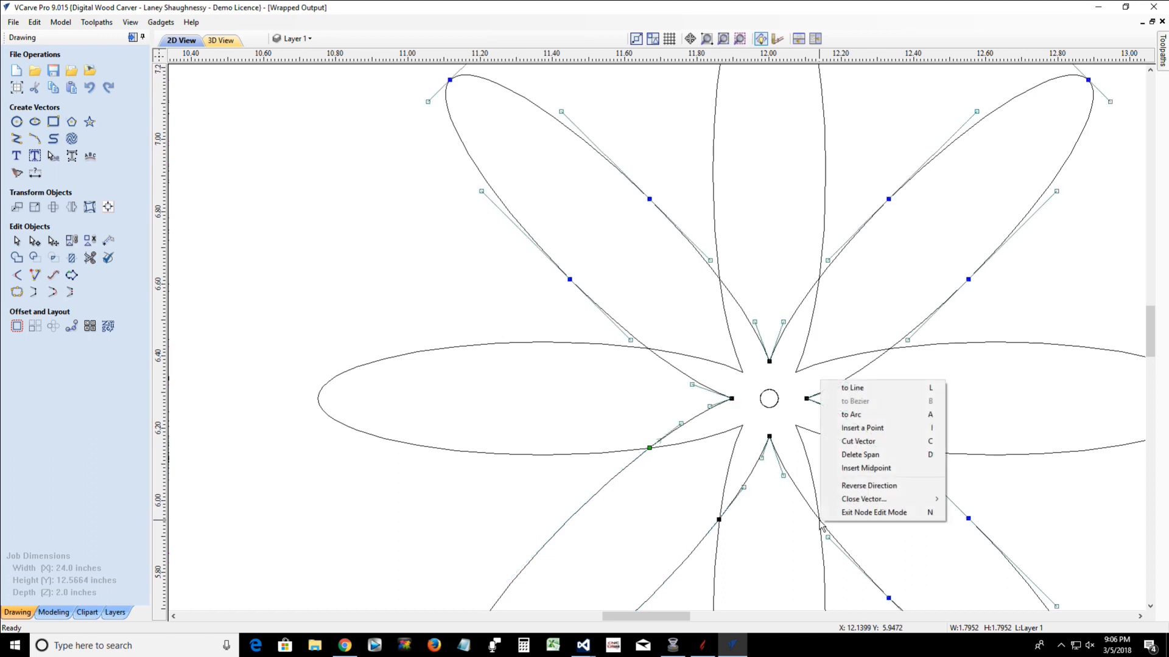
{"action": "left_click", "coordinate": [837, 445]}
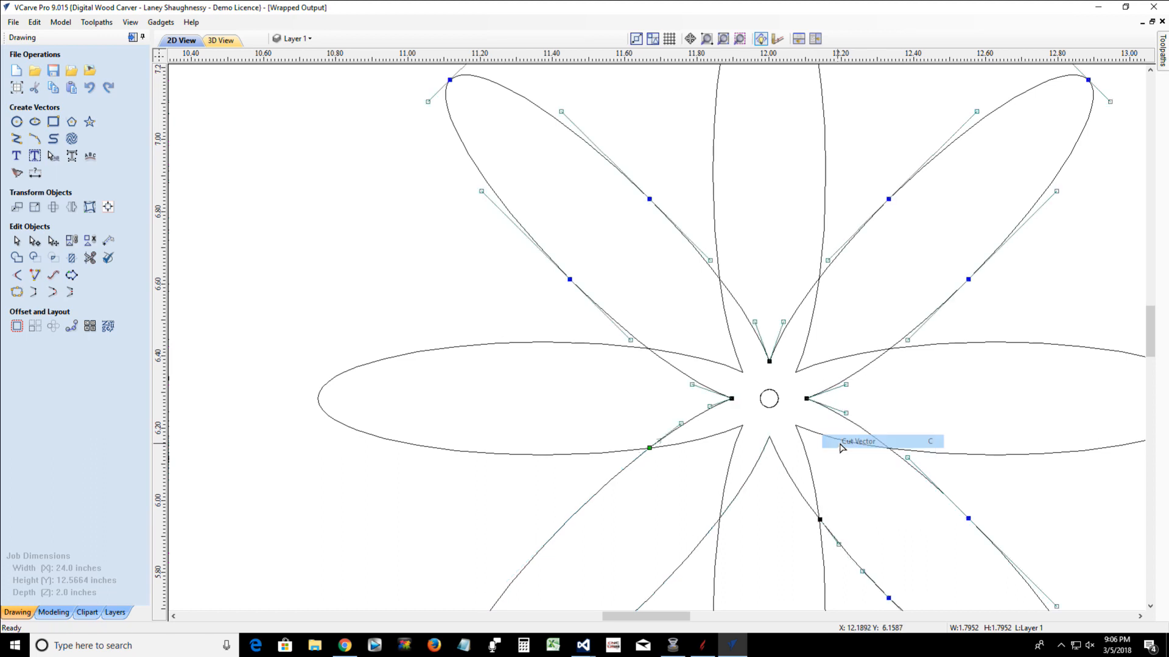
{"action": "right_click", "coordinate": [889, 449]}
{"action": "left_click", "coordinate": [906, 511]}
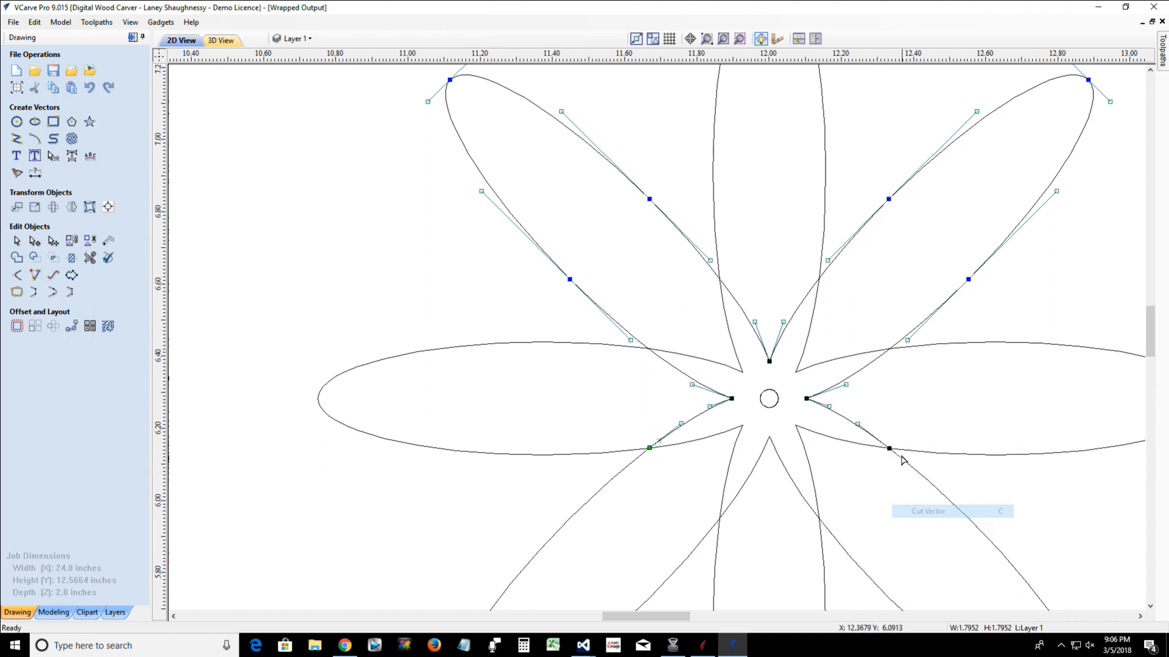
Cut the upper-right diagonal petal where it crosses the right petal's upper edge and the top petal's right edge
{"action": "right_click", "coordinate": [889, 350]}
{"action": "left_click", "coordinate": [906, 412]}
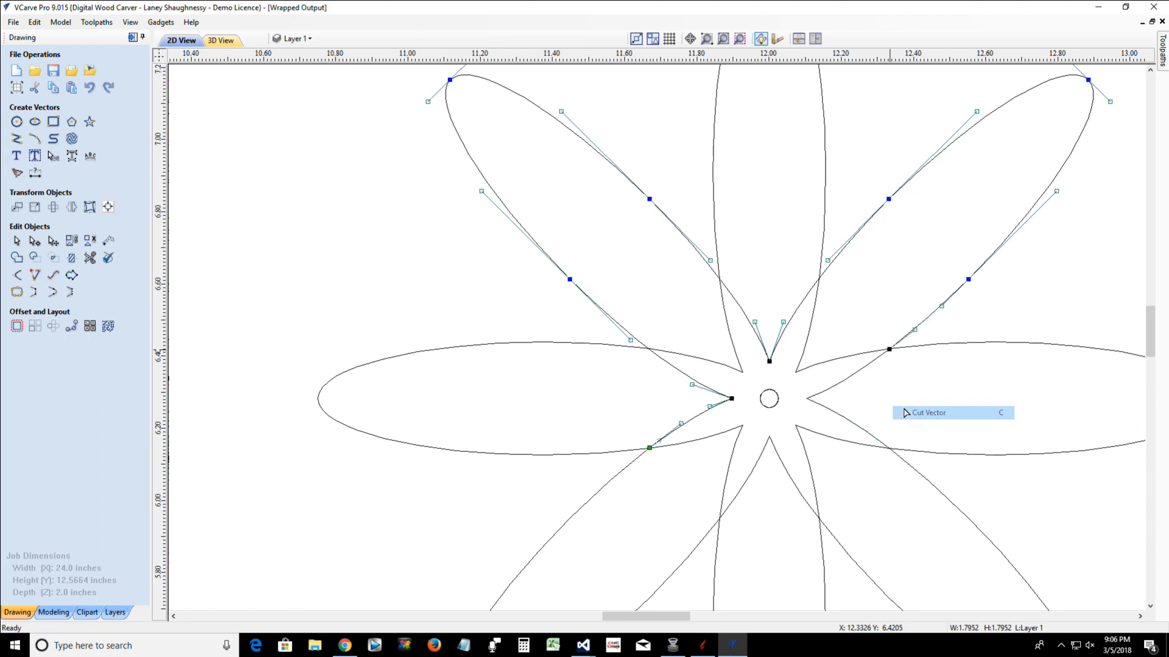
{"action": "right_click", "coordinate": [820, 282]}
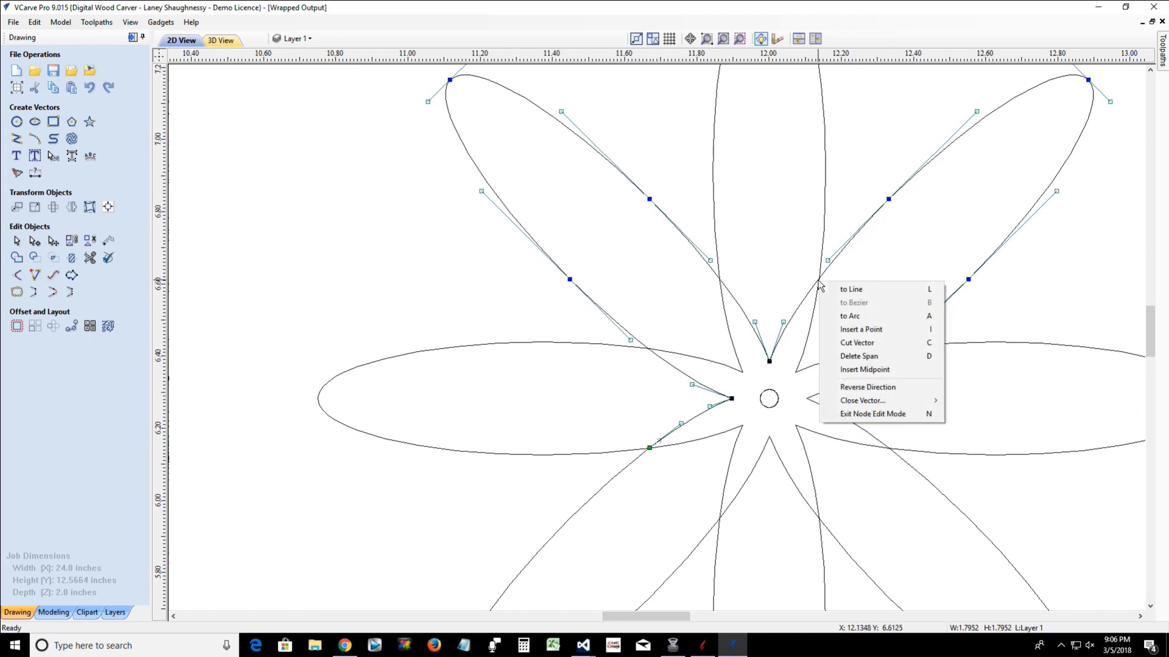
{"action": "left_click", "coordinate": [844, 342]}
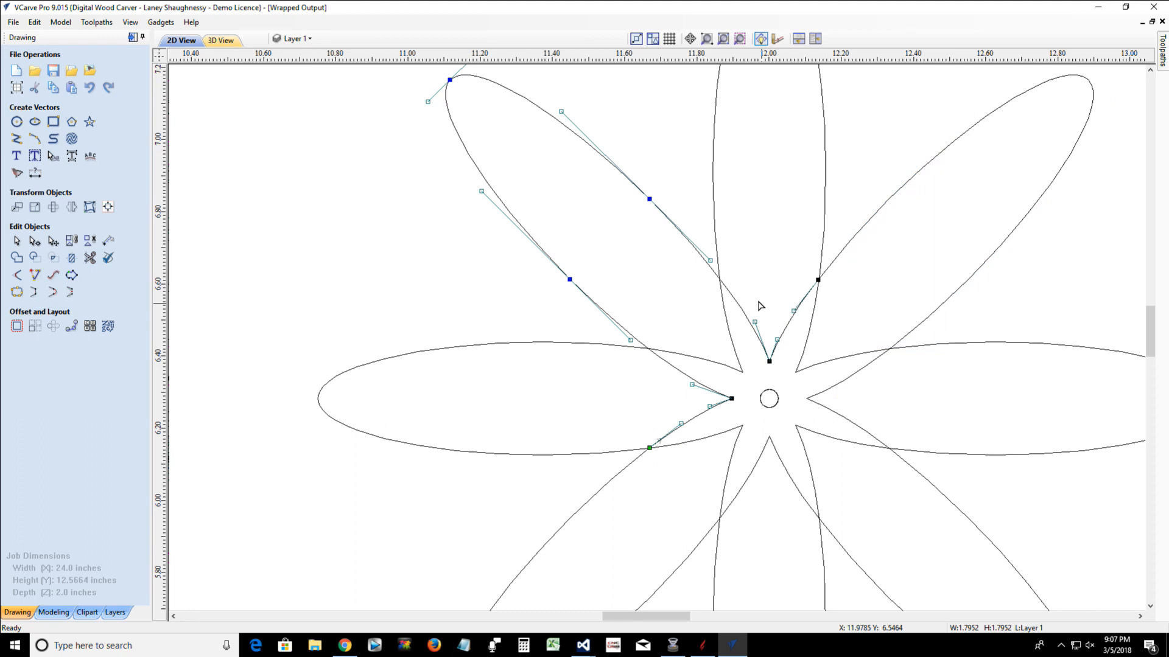
Cut the upper-left diagonal petal where it crosses the top petal's left edge and the left petal's upper edge, and leave node editing
{"action": "right_click", "coordinate": [720, 281]}
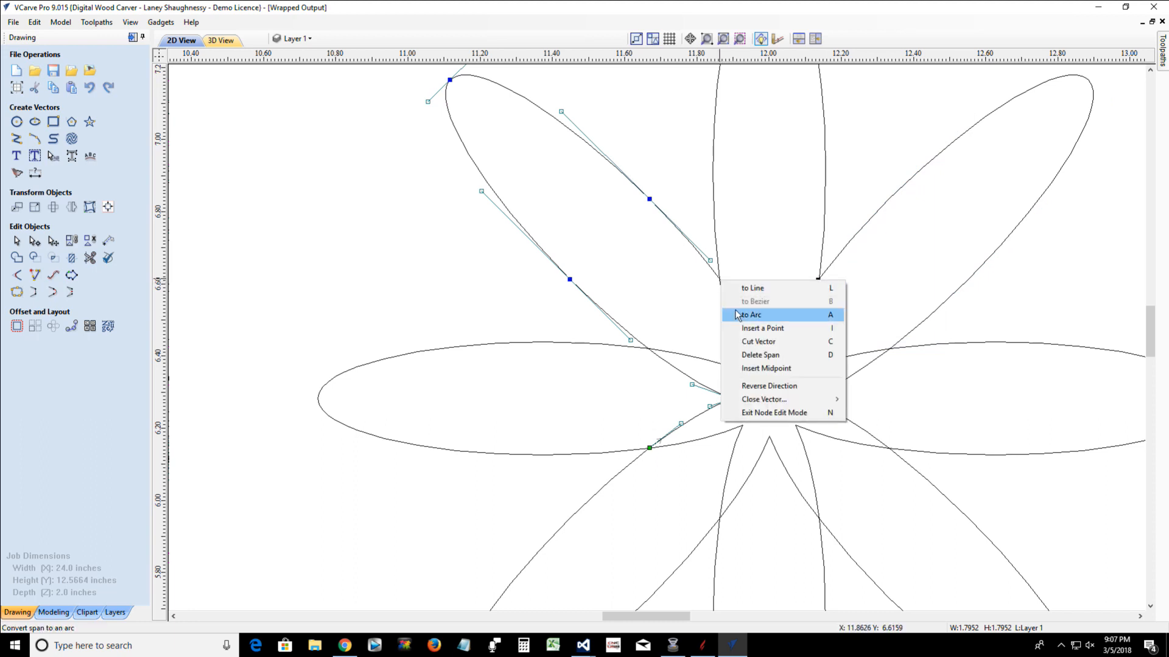
{"action": "left_click", "coordinate": [742, 341]}
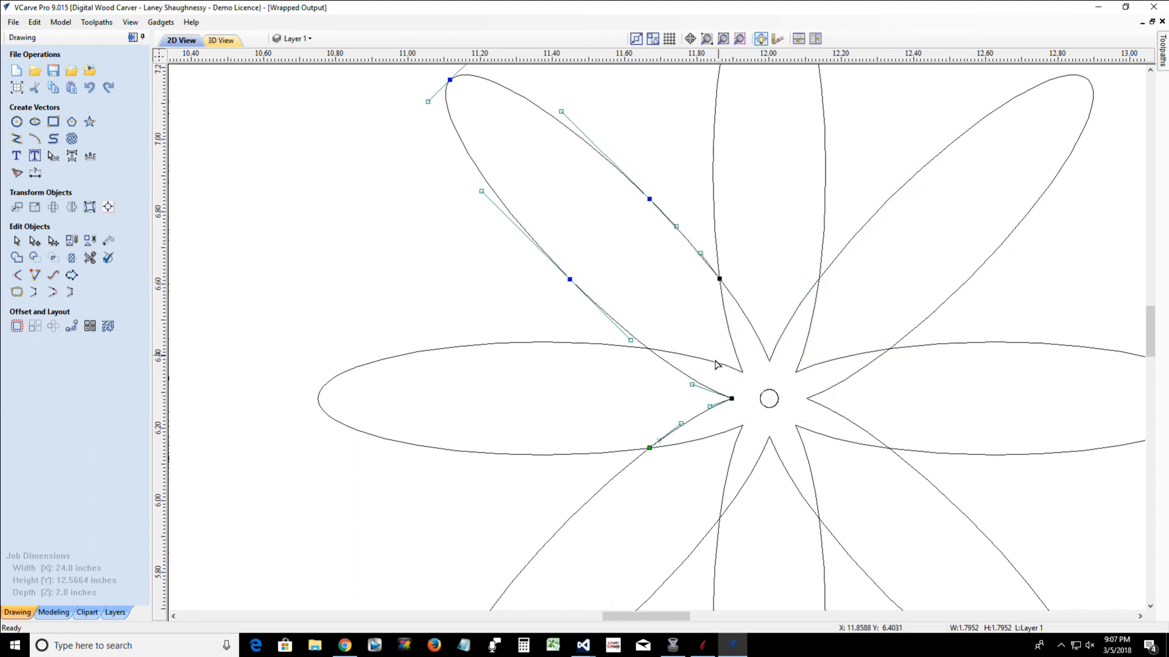
{"action": "right_click", "coordinate": [648, 351]}
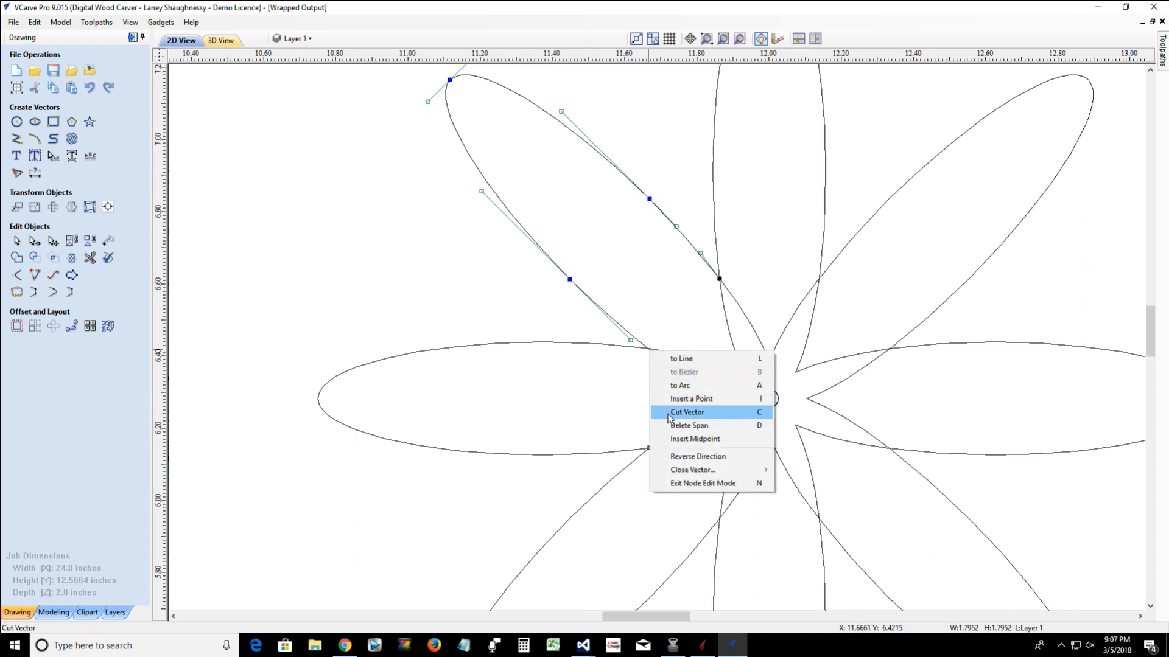
{"action": "left_click", "coordinate": [670, 417]}
{"action": "left_click", "coordinate": [16, 240]}
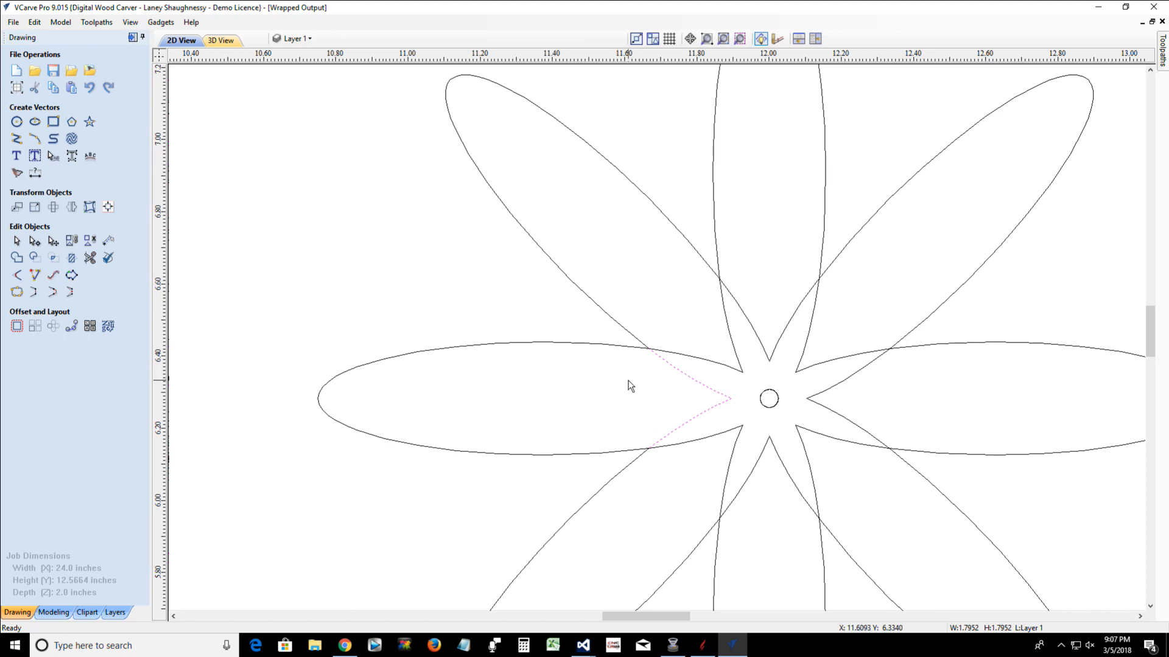
Try to join the eight V-shaped inner segments around the centre circle with Join Vectors
{"action": "left_click", "coordinate": [687, 358], "text": "shift"}
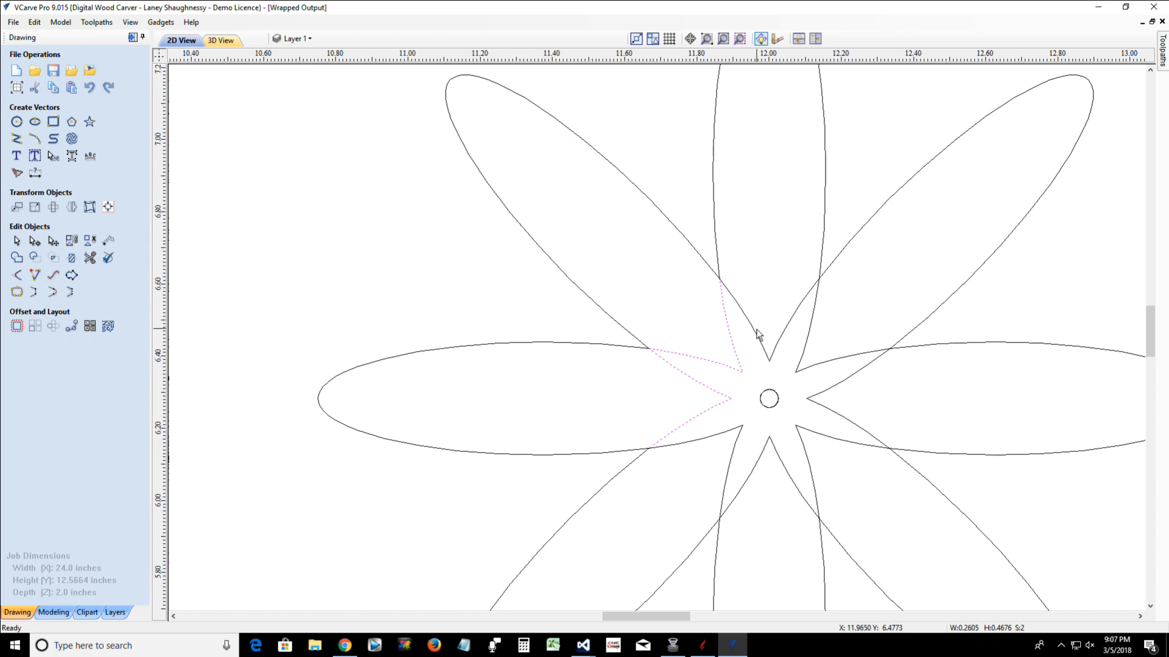
{"action": "left_click", "coordinate": [776, 356], "text": "shift"}
{"action": "left_click", "coordinate": [801, 357], "text": "shift"}
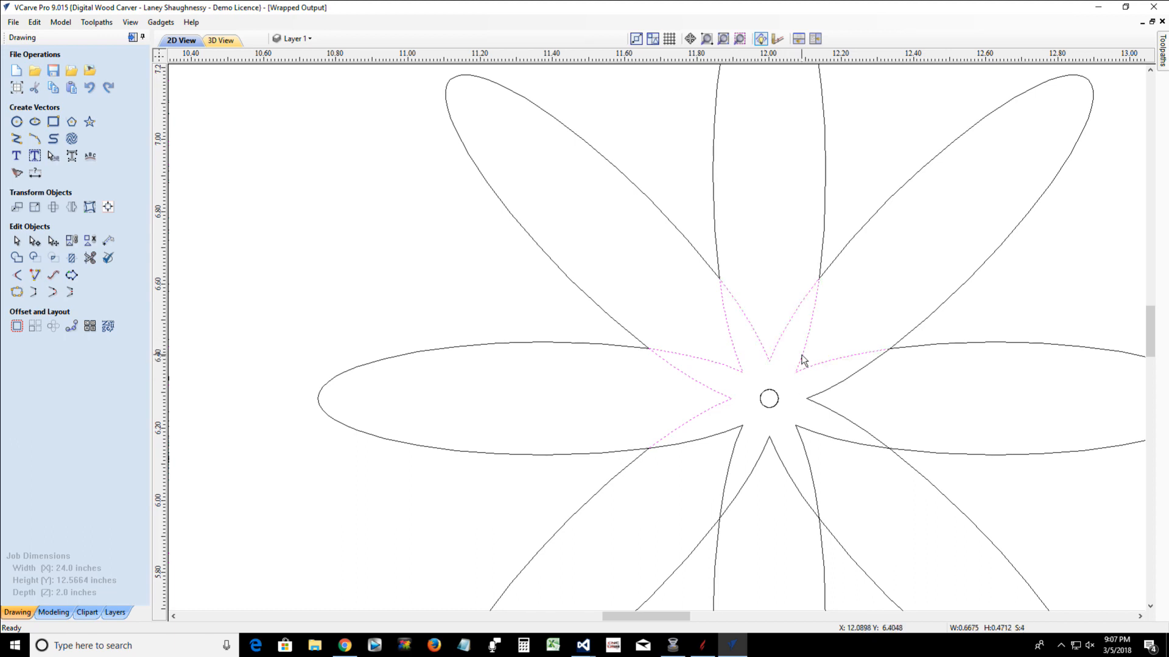
{"action": "left_click", "coordinate": [814, 404], "text": "shift"}
{"action": "left_click", "coordinate": [799, 434], "text": "shift"}
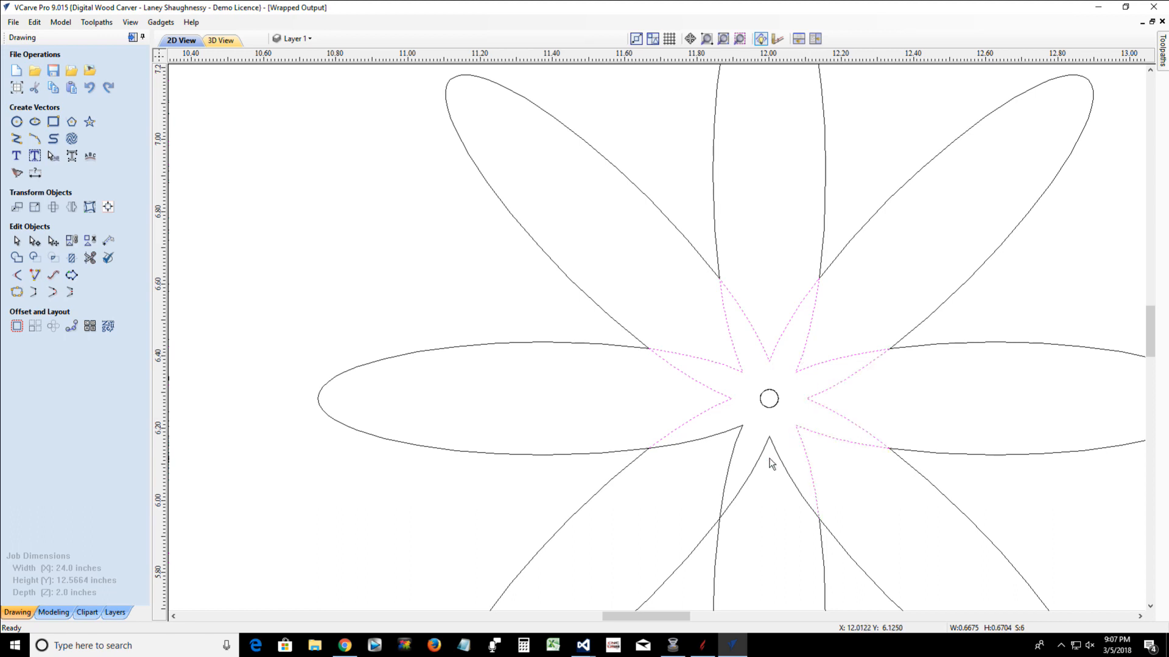
{"action": "left_click", "coordinate": [760, 461], "text": "shift"}
{"action": "left_click", "coordinate": [736, 441], "text": "shift"}
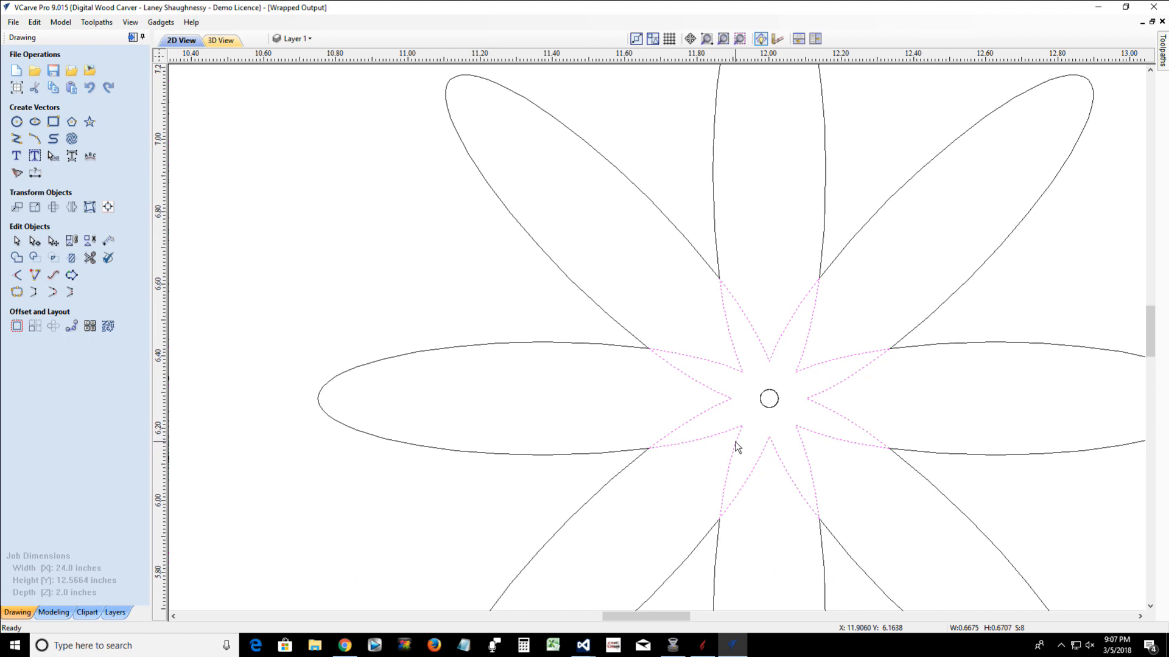
{"action": "left_click", "coordinate": [16, 292]}
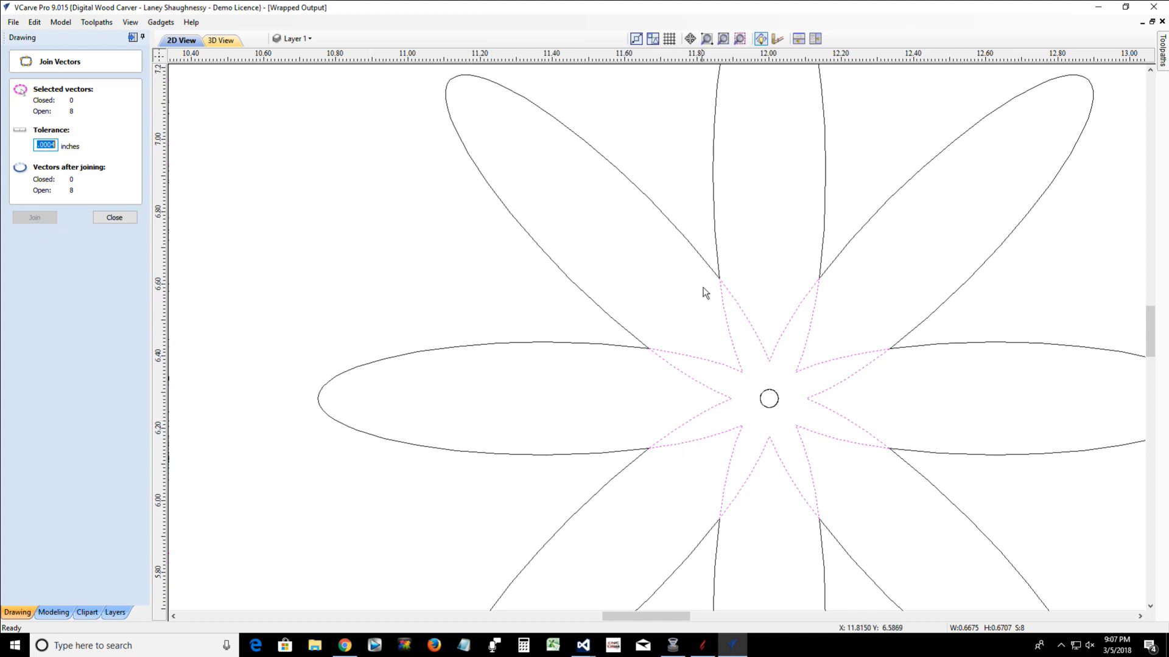
{"action": "scroll", "coordinate": [722, 283], "scroll_direction": "up", "scroll_amount": 8}
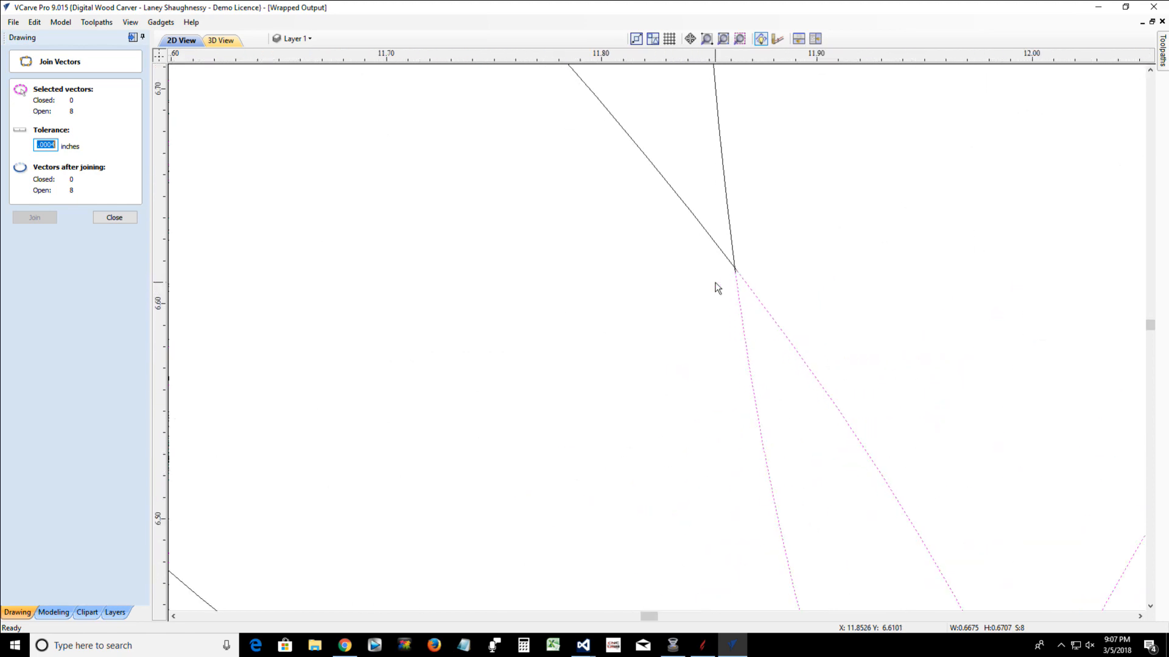
{"action": "scroll", "coordinate": [735, 277], "scroll_direction": "down", "scroll_amount": 4}
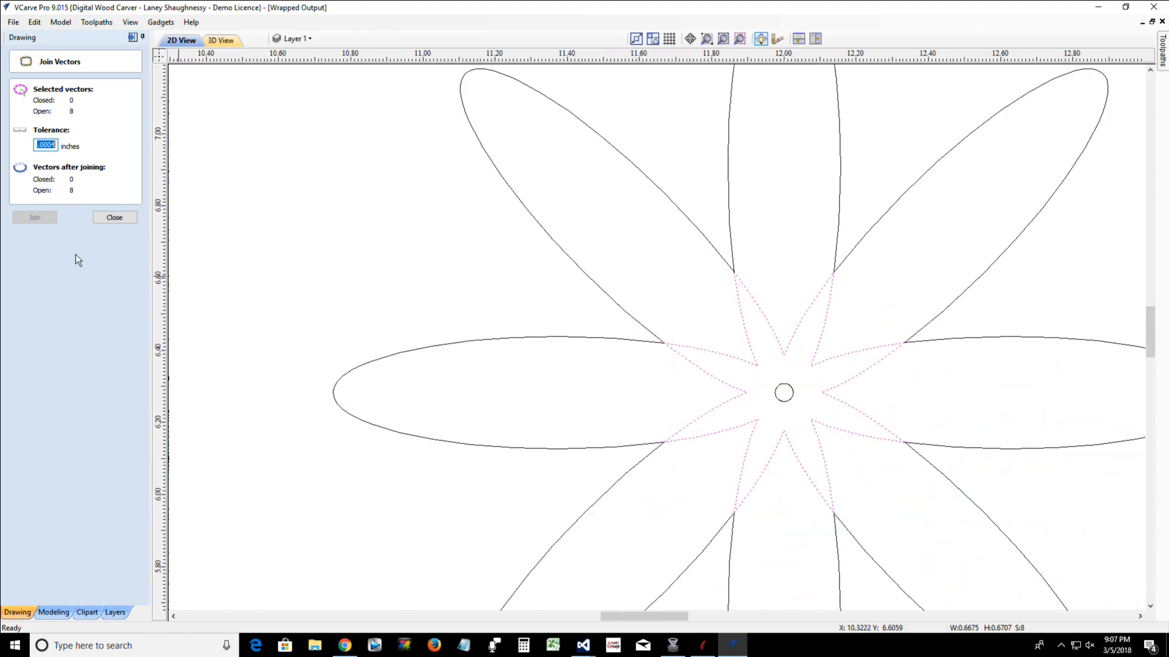
{"action": "left_click", "coordinate": [114, 217]}
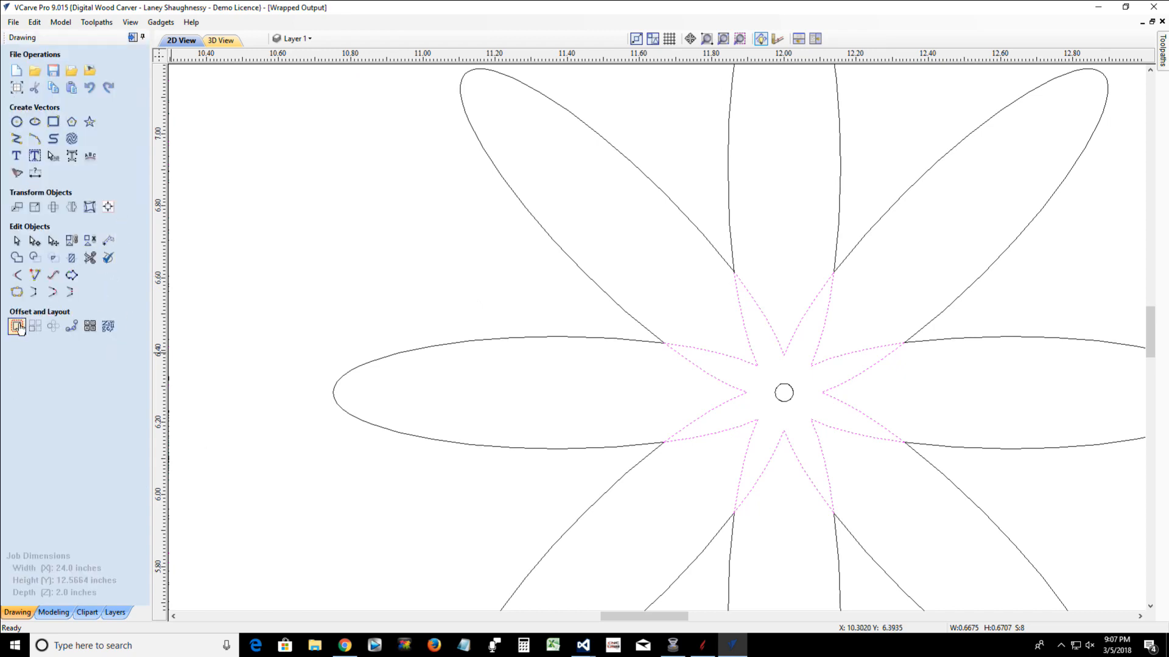
Try offsetting the eight inner segments by 0.02 inches with sharp corners, first inwards and once more outwards, undoing each offset
{"action": "left_click", "coordinate": [17, 327]}
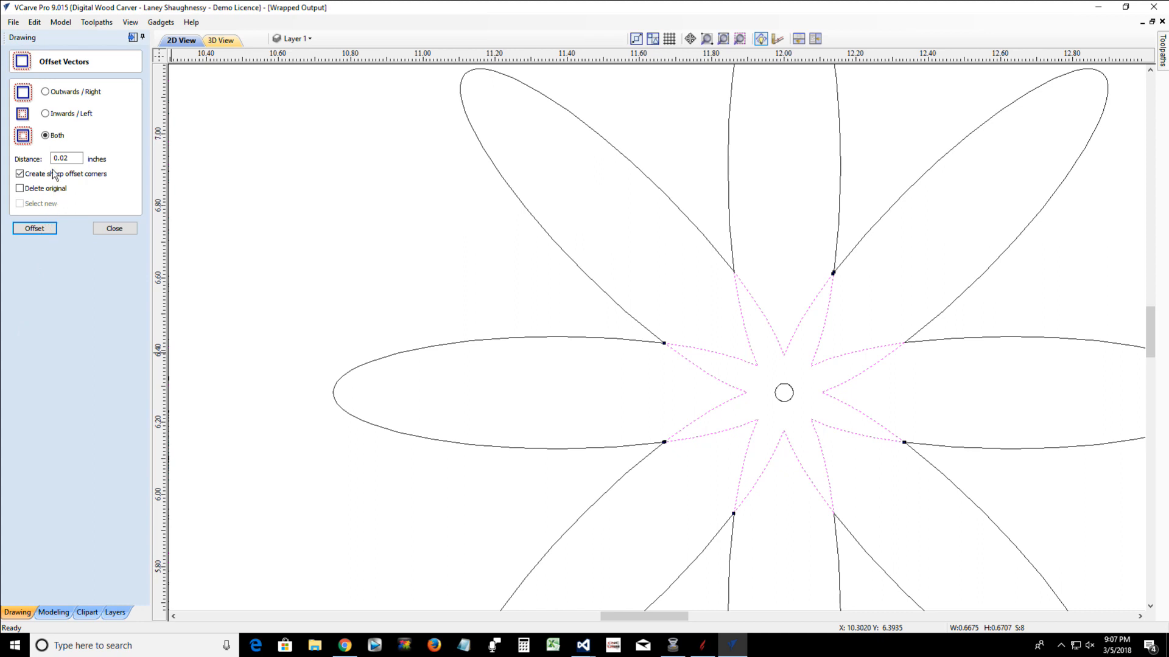
{"action": "left_click", "coordinate": [34, 228]}
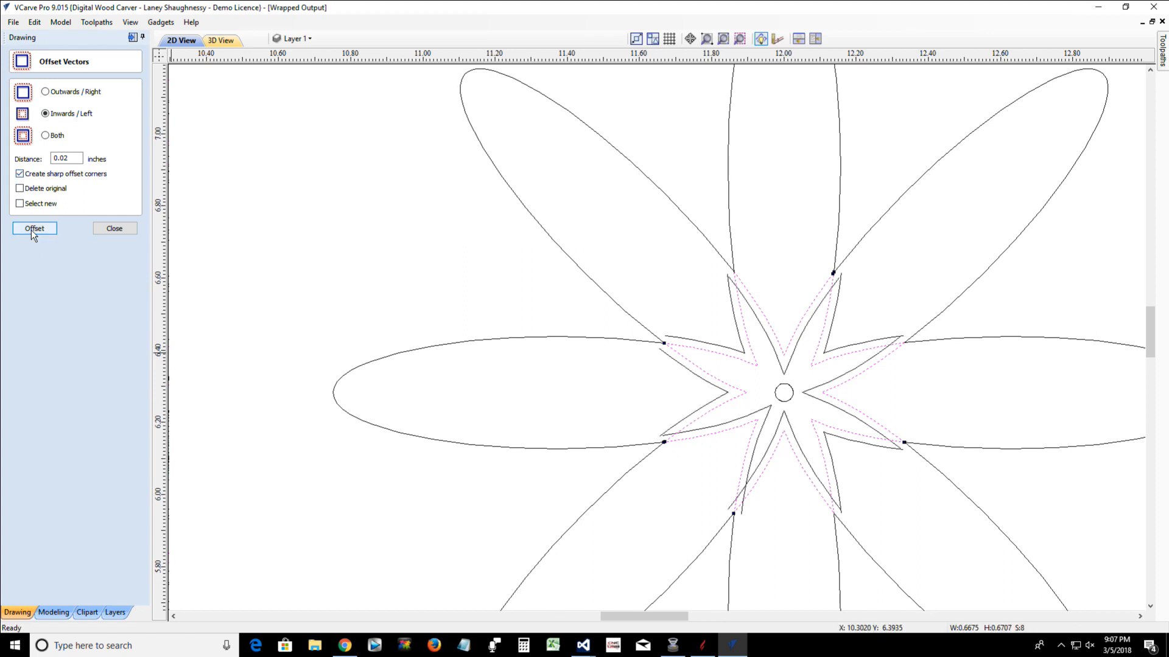
{"action": "key", "text": "ctrl+z"}
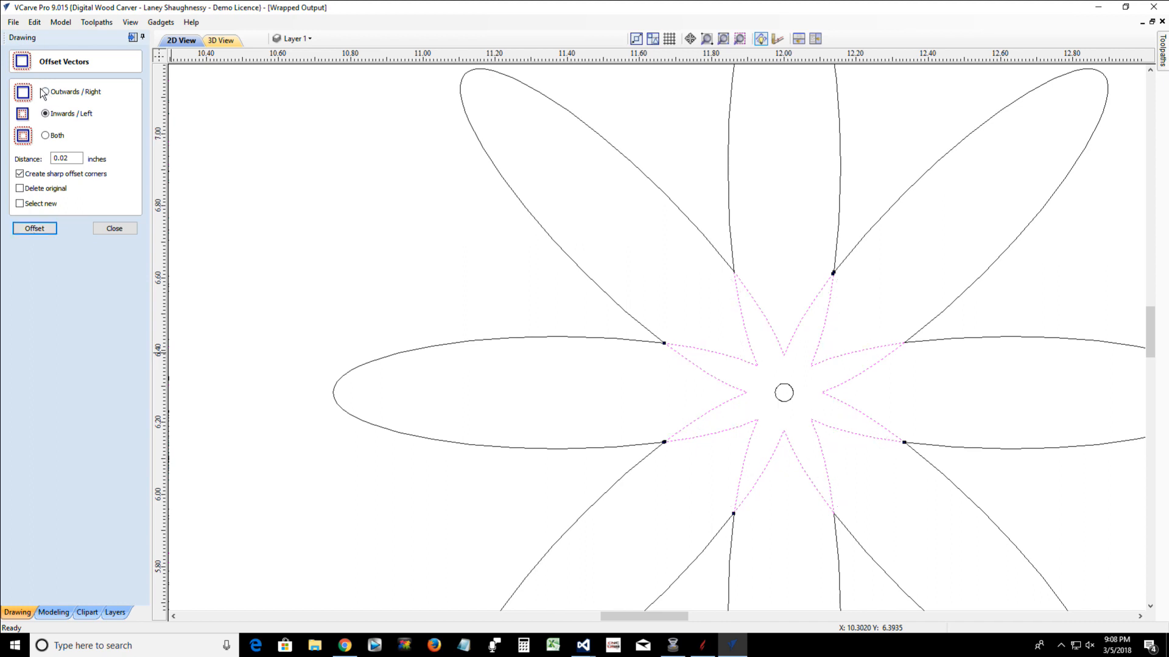
{"action": "left_click", "coordinate": [35, 229]}
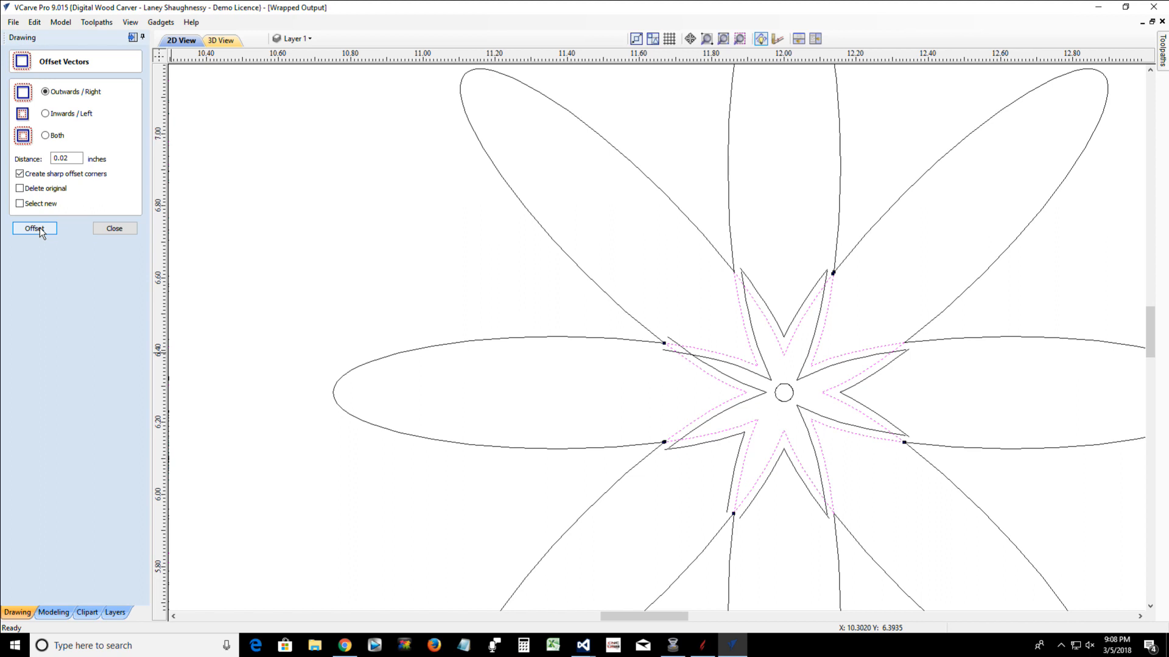
{"action": "key", "text": "ctrl+z"}
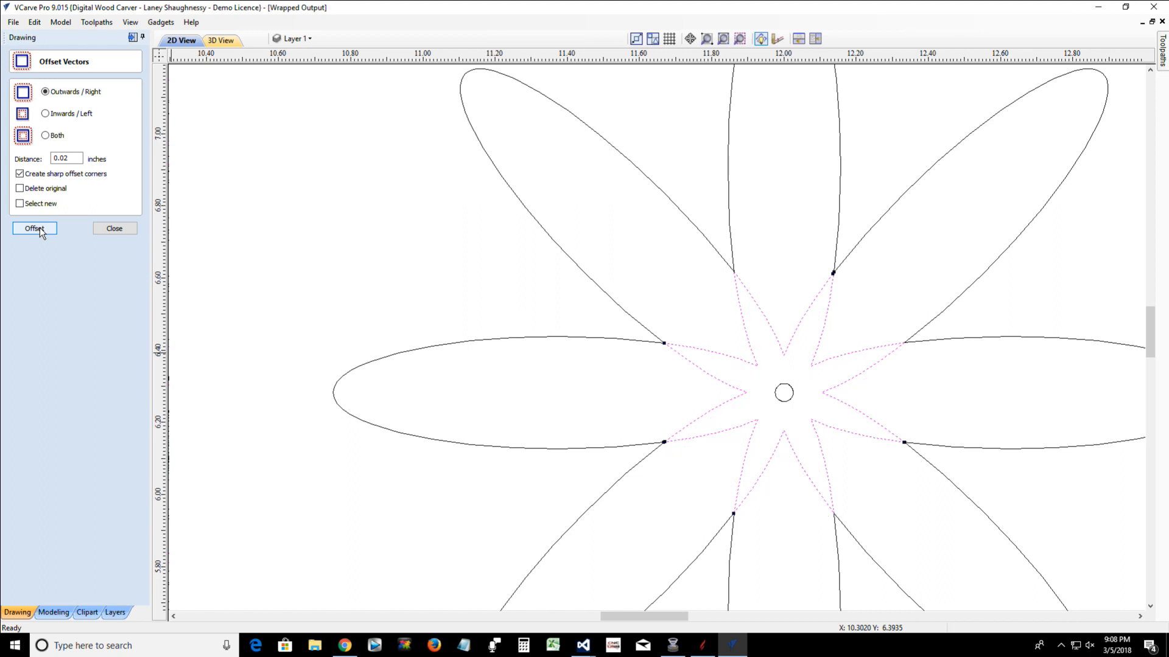
{"action": "left_click", "coordinate": [114, 229]}
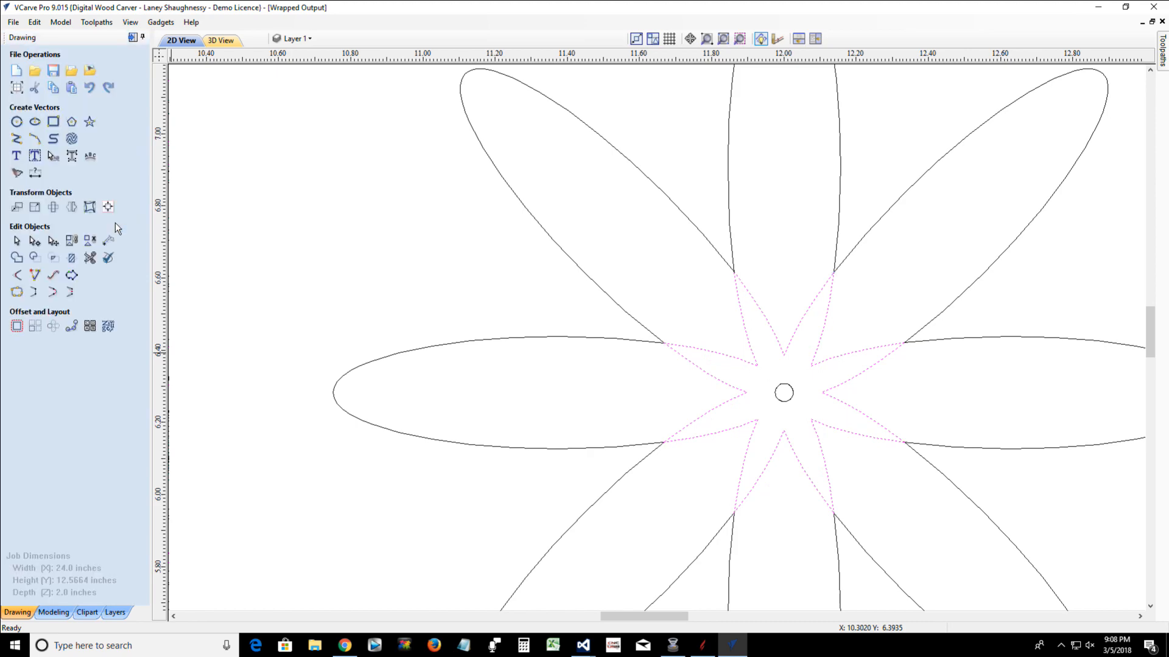
Join the outer outlines of the left and upper-left diagonal petals by moving their end points to a common point, and inspect the junction
{"action": "scroll", "coordinate": [665, 339], "scroll_direction": "up", "scroll_amount": 10}
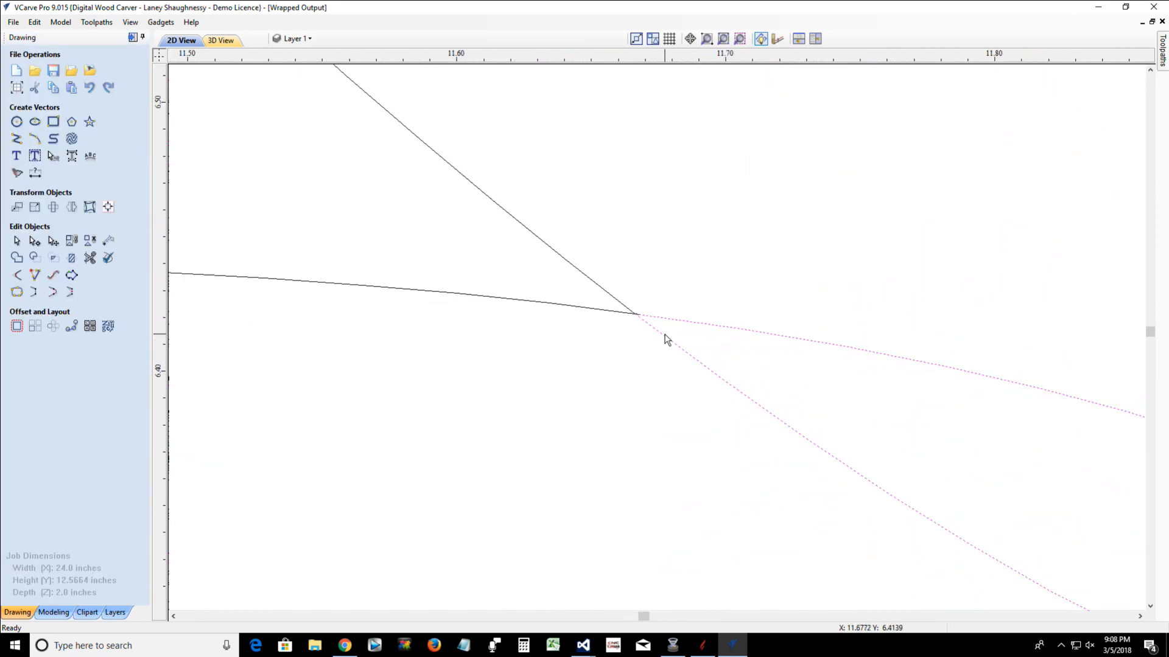
{"action": "scroll", "coordinate": [665, 340], "scroll_direction": "down", "scroll_amount": 10}
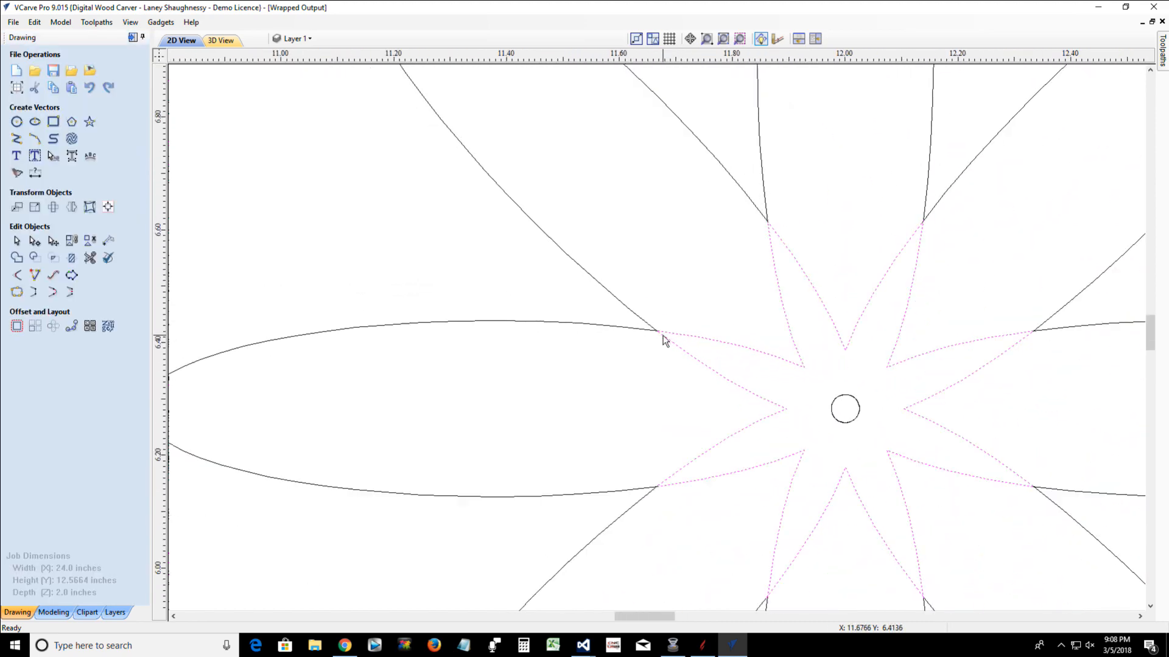
{"action": "left_click", "coordinate": [646, 332]}
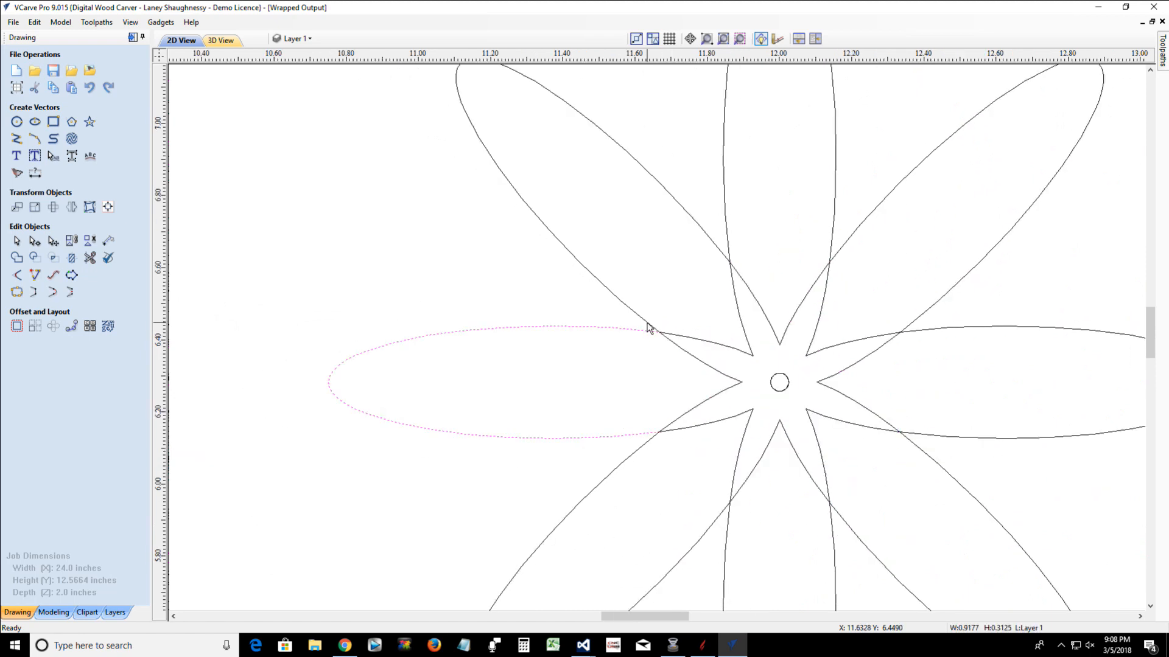
{"action": "left_click", "coordinate": [649, 325], "text": "shift"}
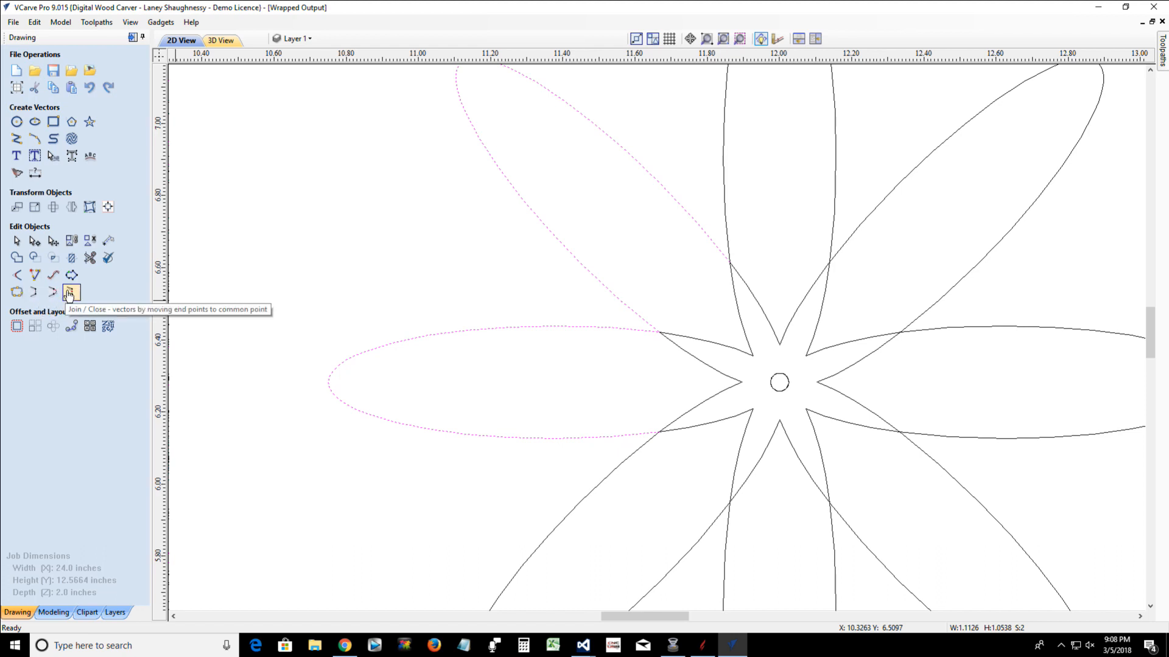
{"action": "scroll", "coordinate": [660, 334], "scroll_direction": "up", "scroll_amount": 10}
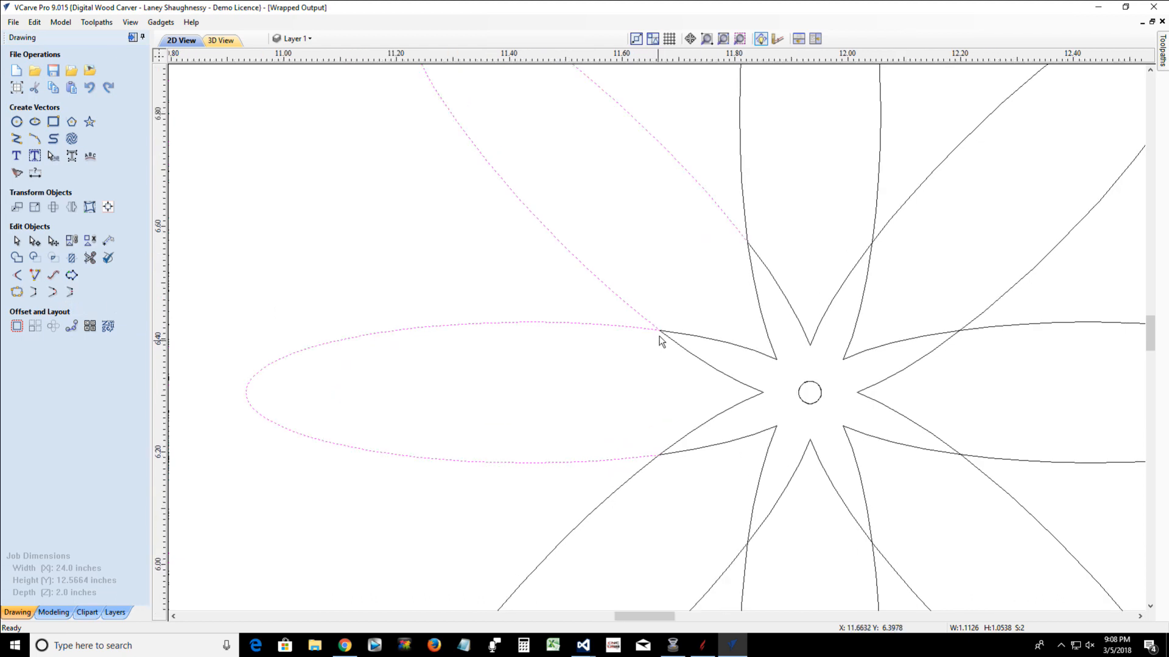
{"action": "scroll", "coordinate": [672, 321], "scroll_direction": "up", "scroll_amount": 7}
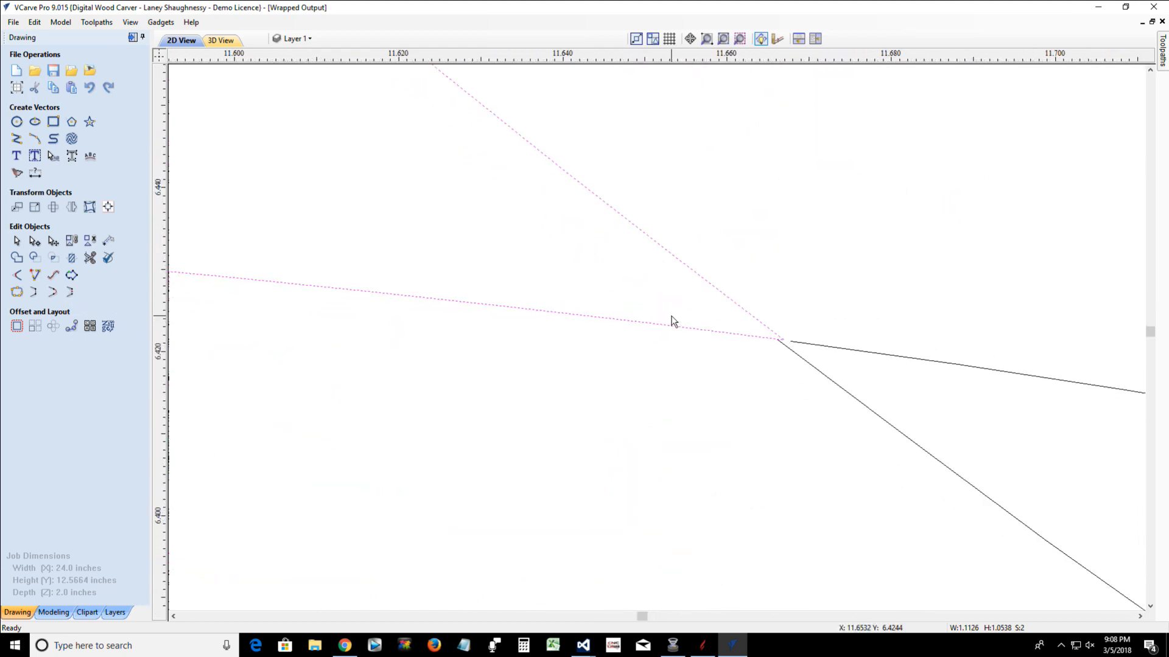
{"action": "scroll", "coordinate": [810, 358], "scroll_direction": "up", "scroll_amount": 2}
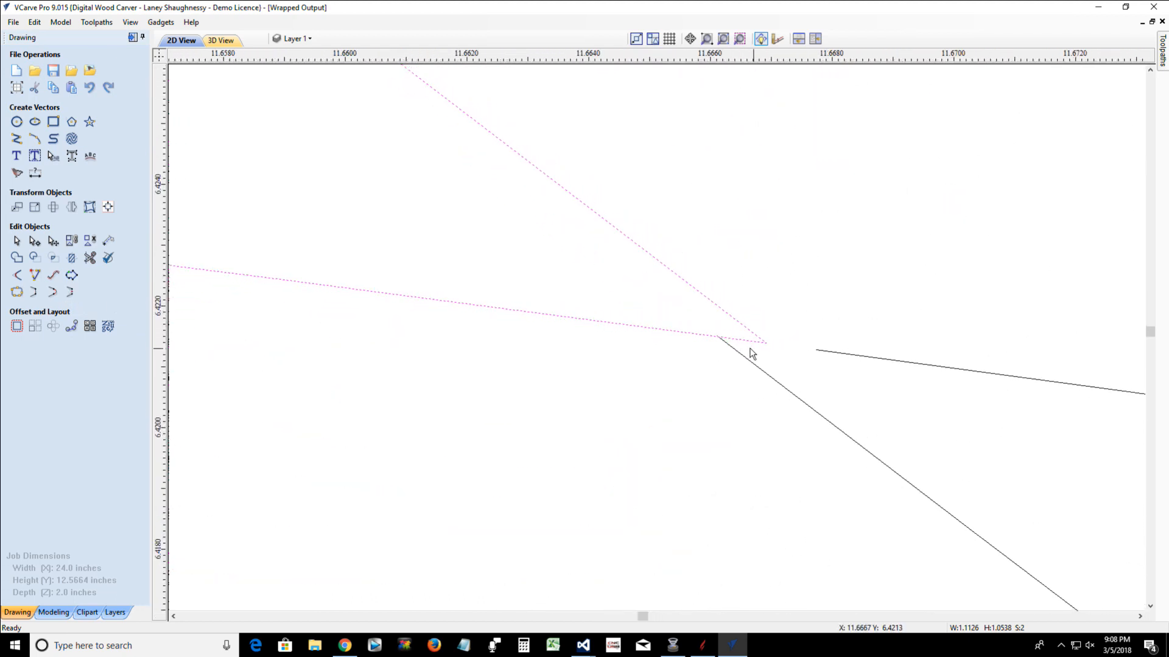
{"action": "scroll", "coordinate": [767, 344], "scroll_direction": "down", "scroll_amount": 15}
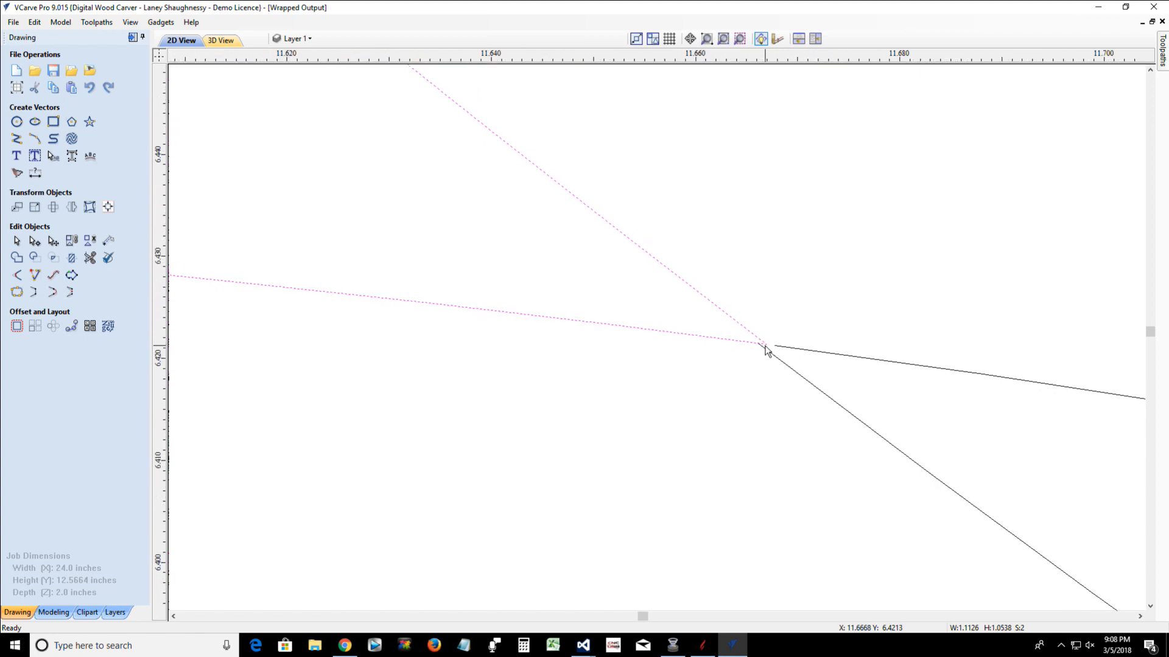
{"action": "scroll", "coordinate": [762, 350], "scroll_direction": "down", "scroll_amount": 4}
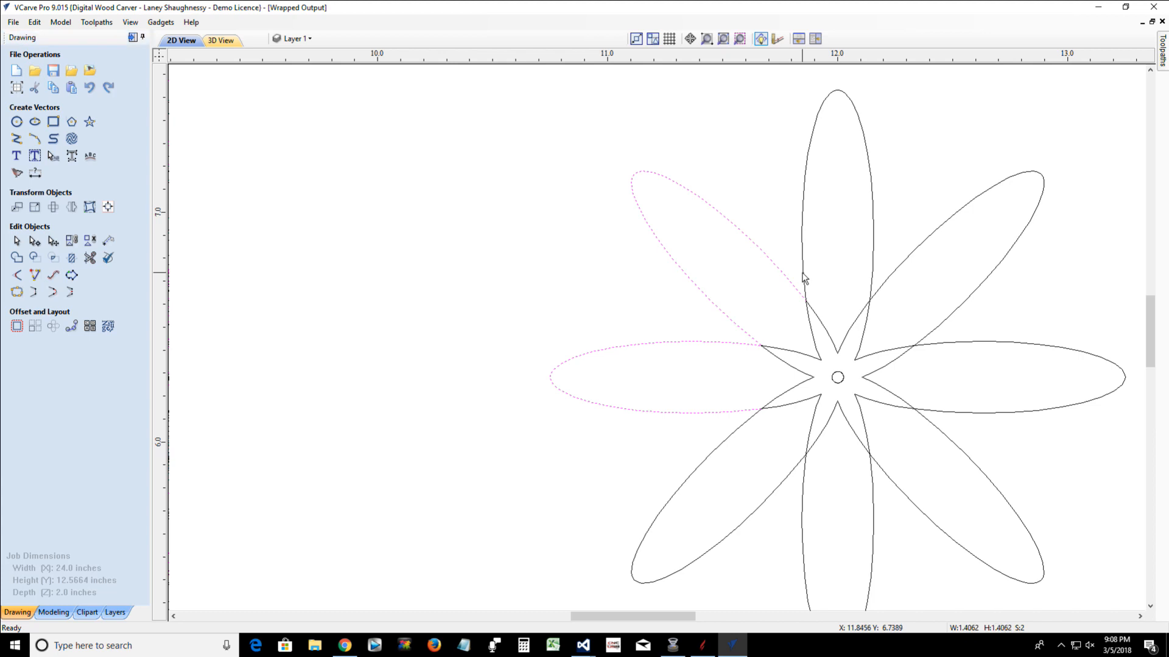
Join the outer outlines of the top and upper-right diagonal petals to the chain, one at a time, by moving end points to a common point
{"action": "left_click", "coordinate": [804, 280], "text": "shift"}
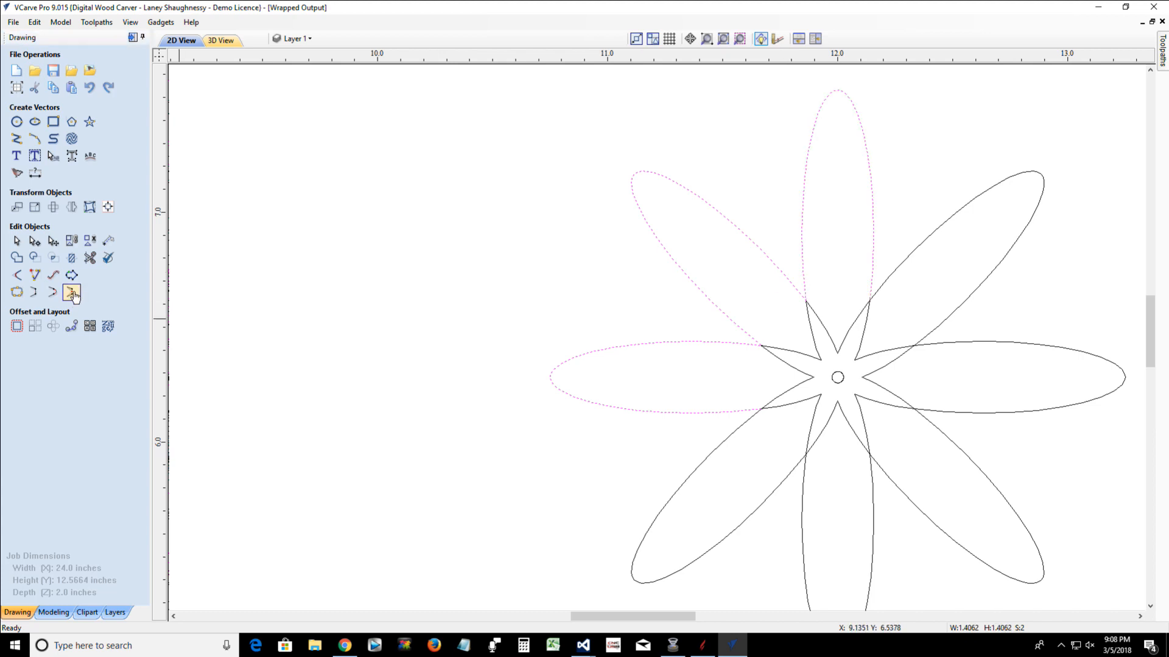
{"action": "scroll", "coordinate": [827, 279], "scroll_direction": "up", "scroll_amount": 10}
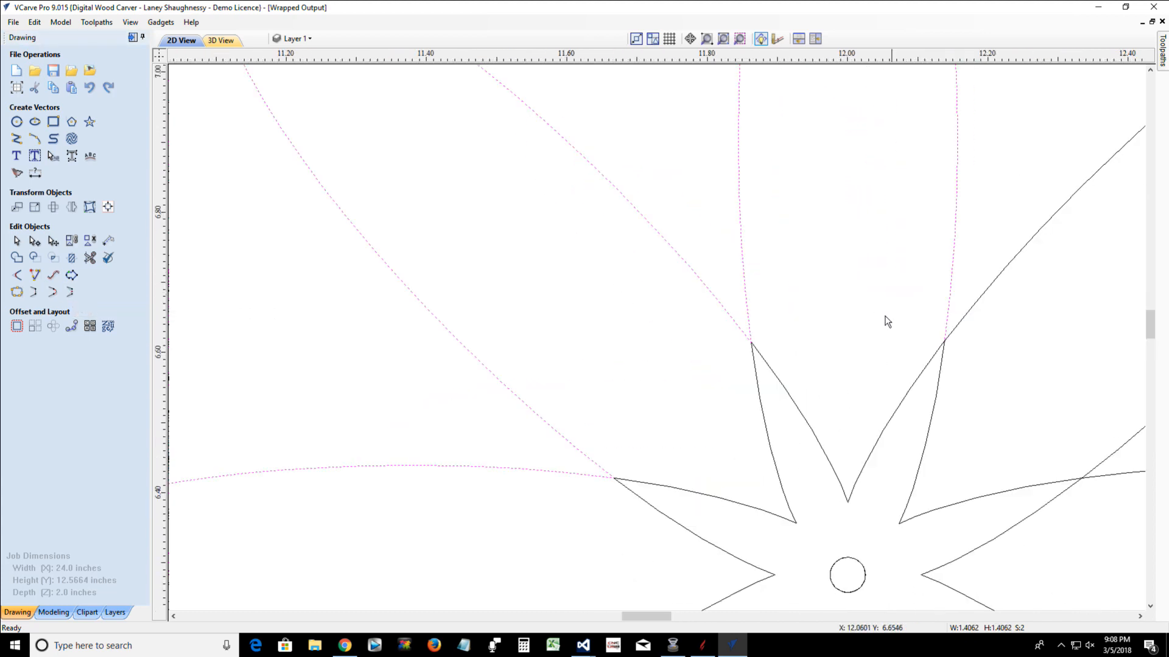
{"action": "scroll", "coordinate": [682, 329], "scroll_direction": "up", "scroll_amount": 5}
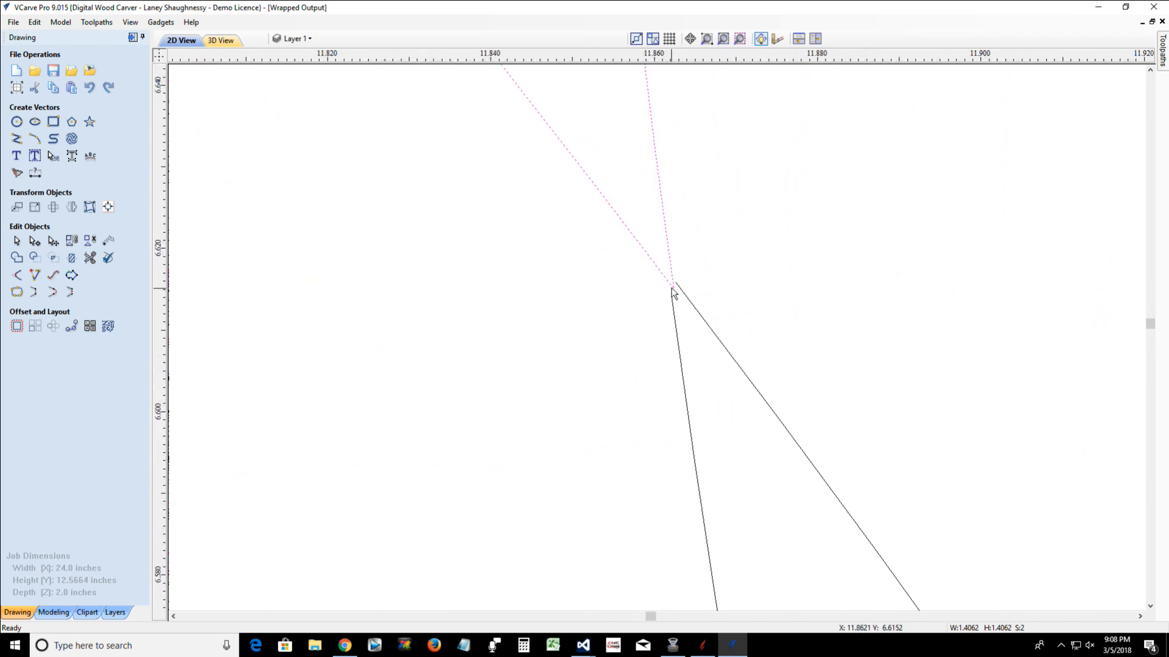
{"action": "scroll", "coordinate": [680, 300], "scroll_direction": "up", "scroll_amount": 1}
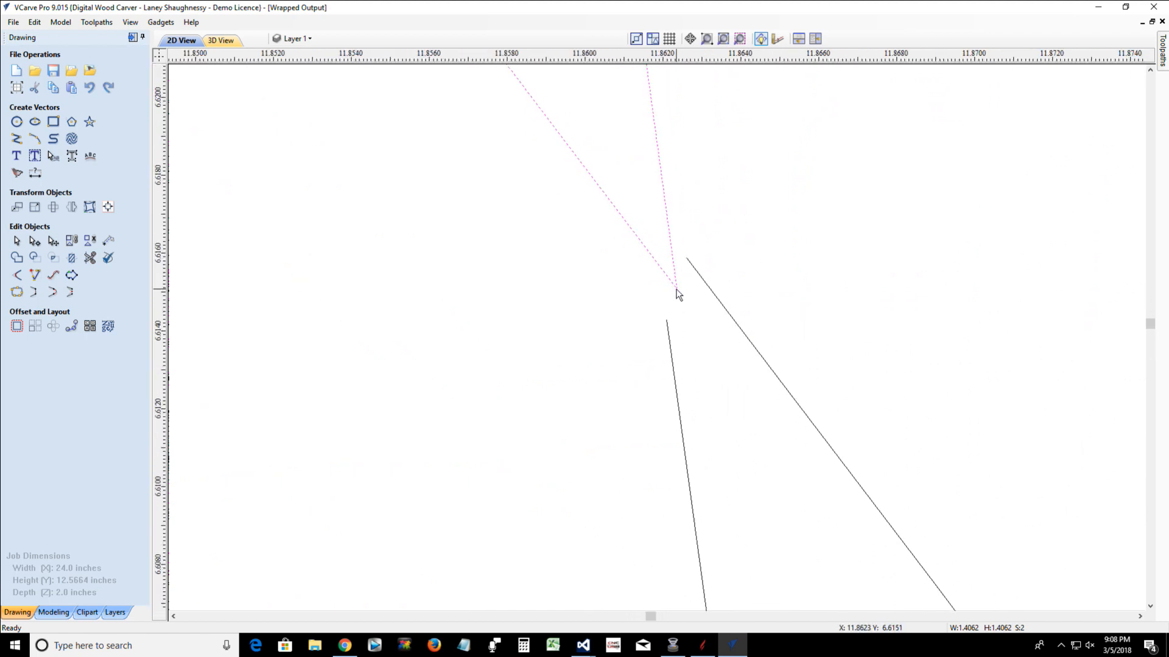
{"action": "scroll", "coordinate": [677, 291], "scroll_direction": "down", "scroll_amount": 10}
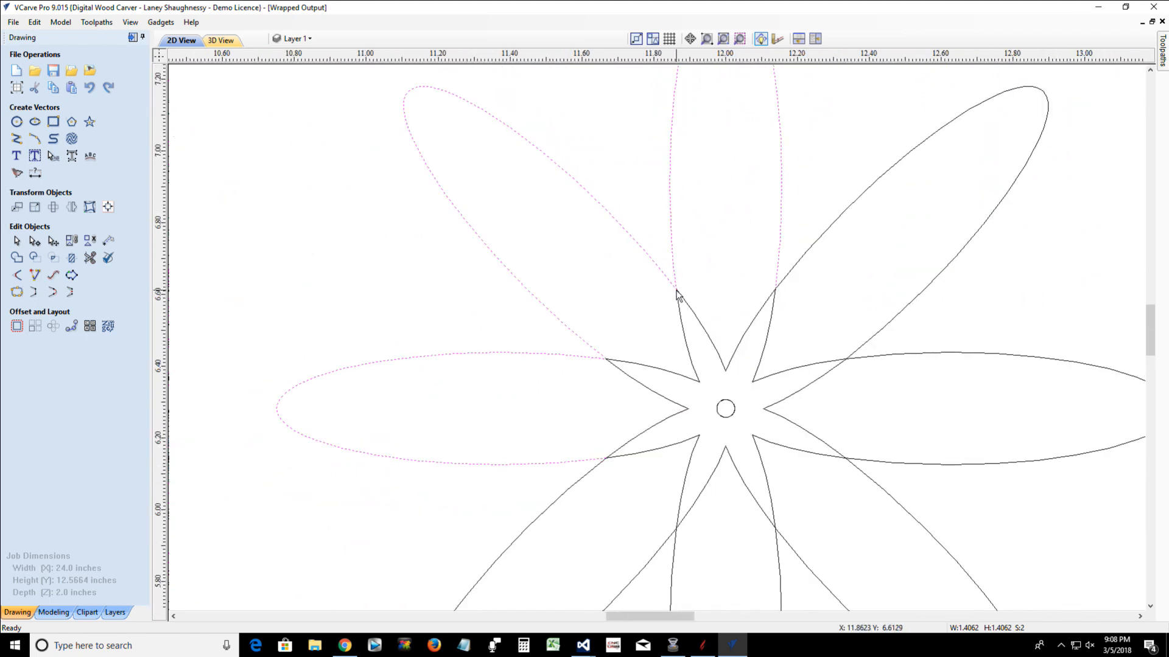
{"action": "scroll", "coordinate": [679, 295], "scroll_direction": "down", "scroll_amount": 1}
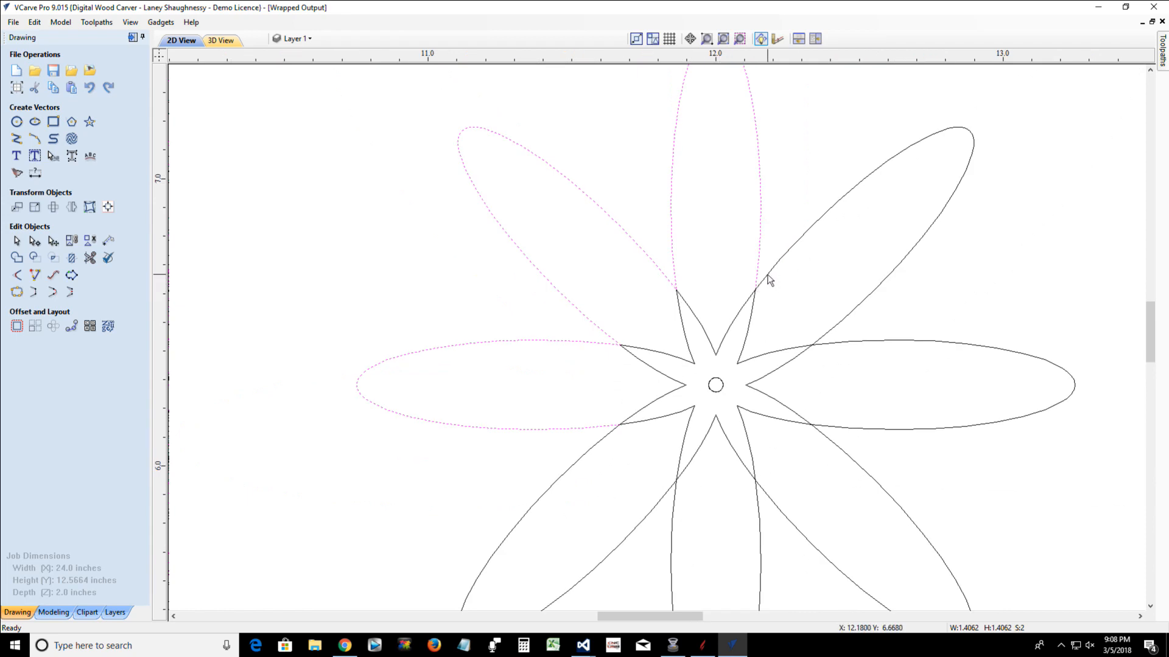
{"action": "left_click", "coordinate": [768, 278], "text": "shift"}
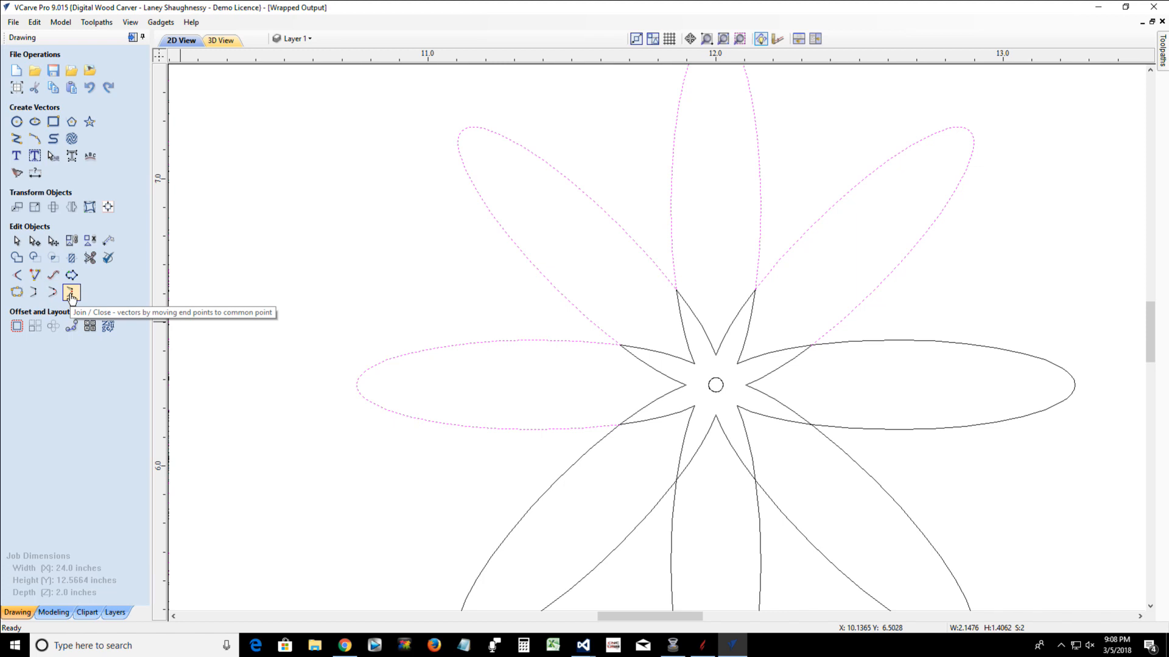
{"action": "left_click", "coordinate": [71, 295]}
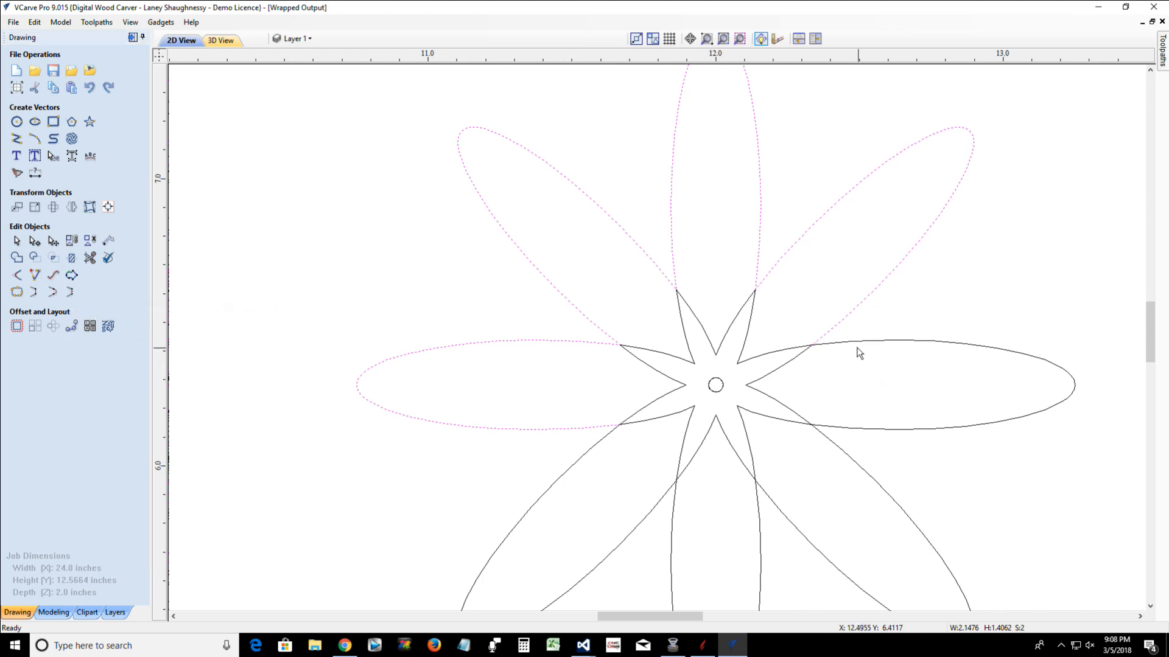
Join the outer outlines of the right, lower-right, bottom and lower-left petals to the chain by moving end points, closing the flower outline
{"action": "left_click", "coordinate": [845, 341], "text": "shift"}
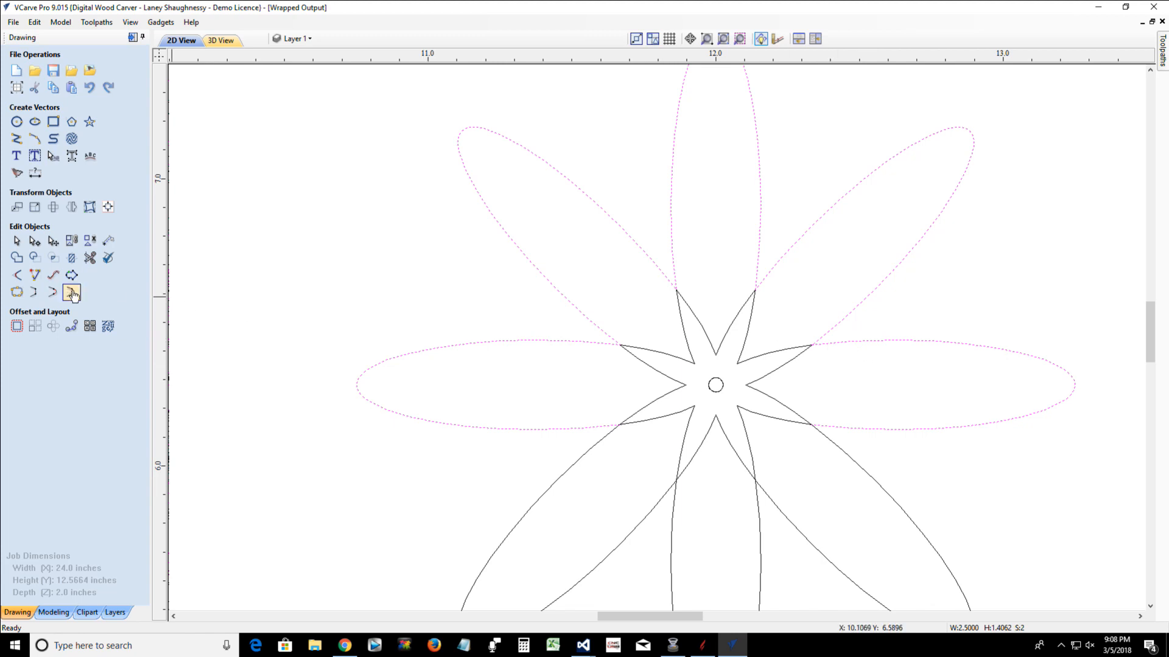
{"action": "left_click", "coordinate": [70, 292]}
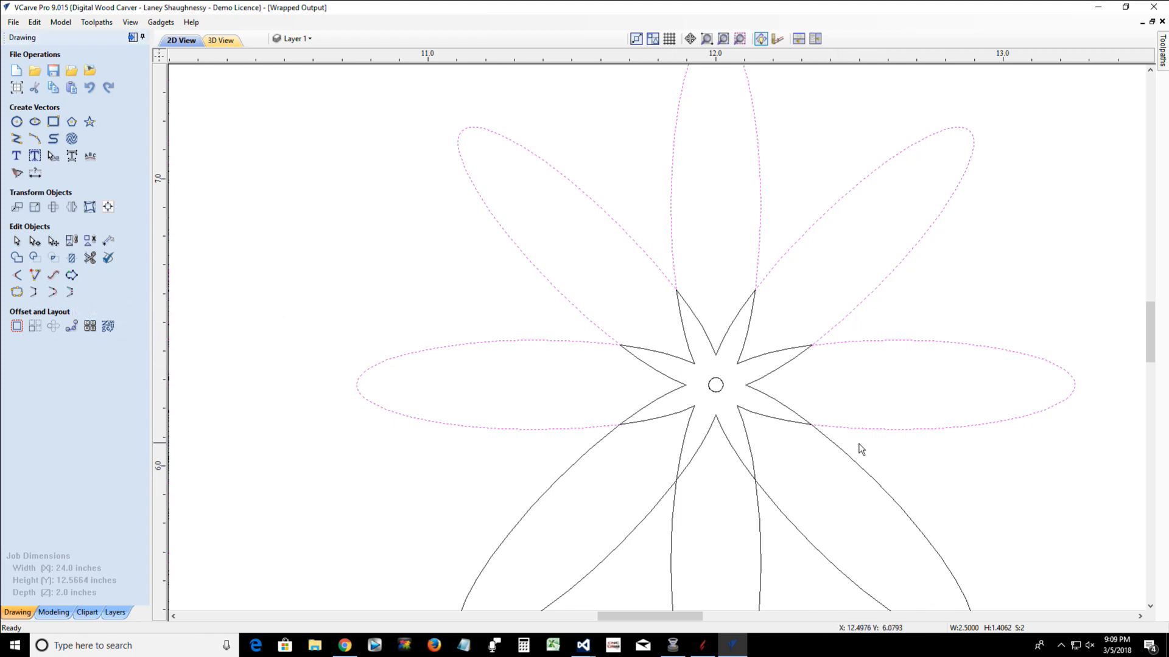
{"action": "left_click", "coordinate": [838, 451], "text": "shift"}
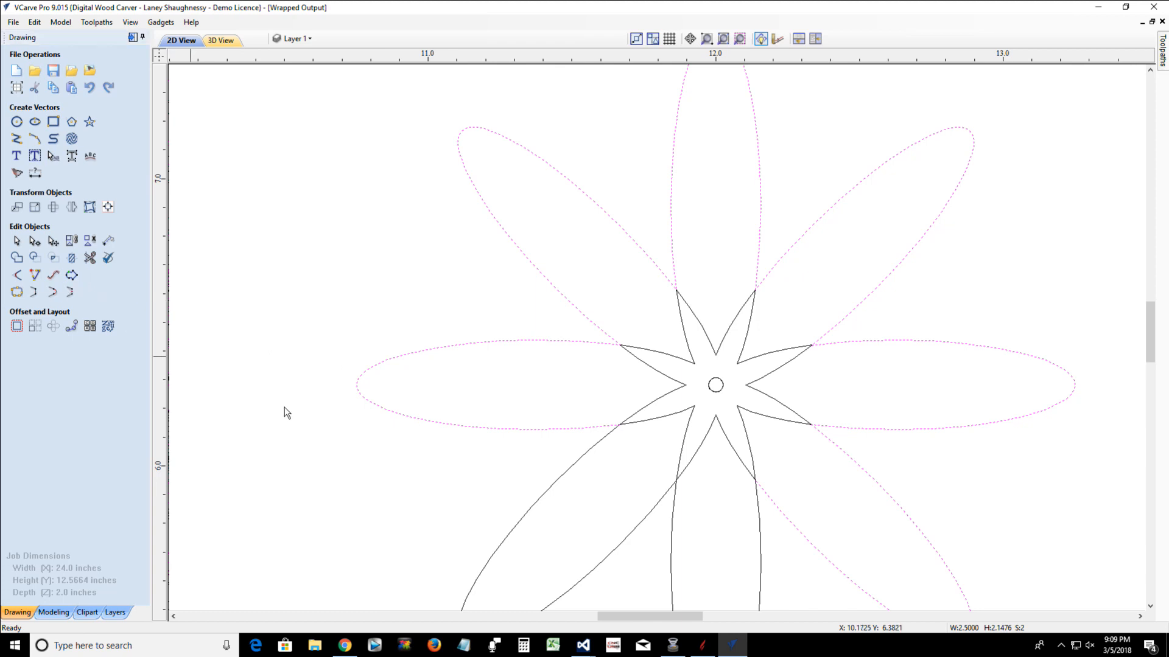
{"action": "left_click", "coordinate": [760, 514], "text": "shift"}
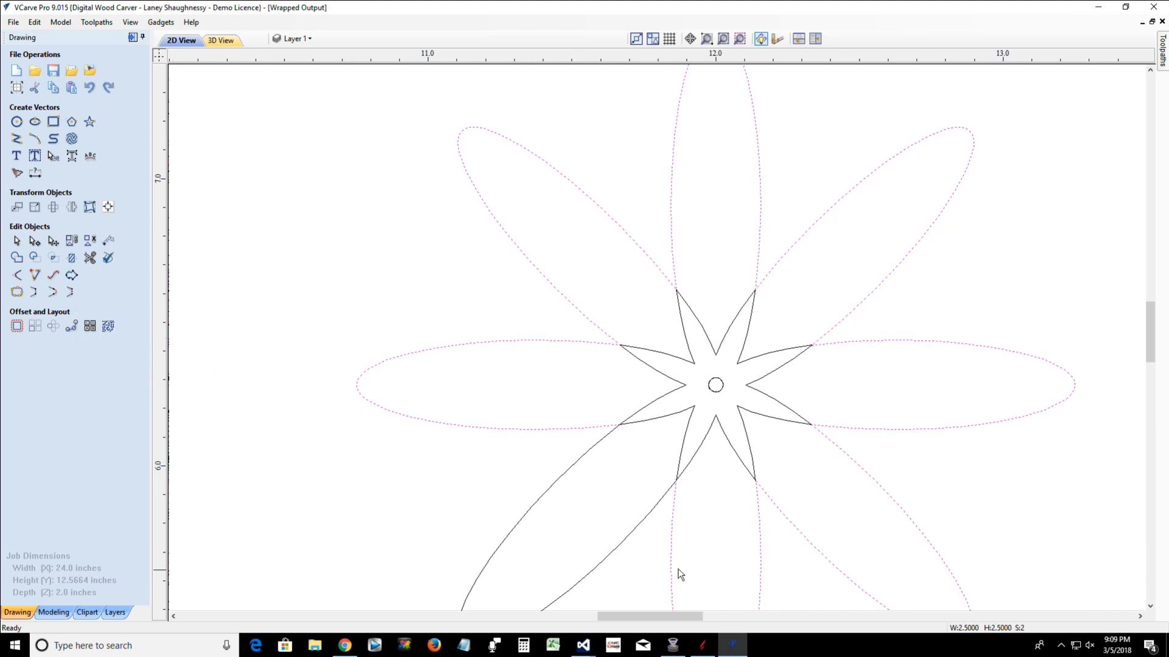
{"action": "left_click", "coordinate": [633, 519], "text": "shift"}
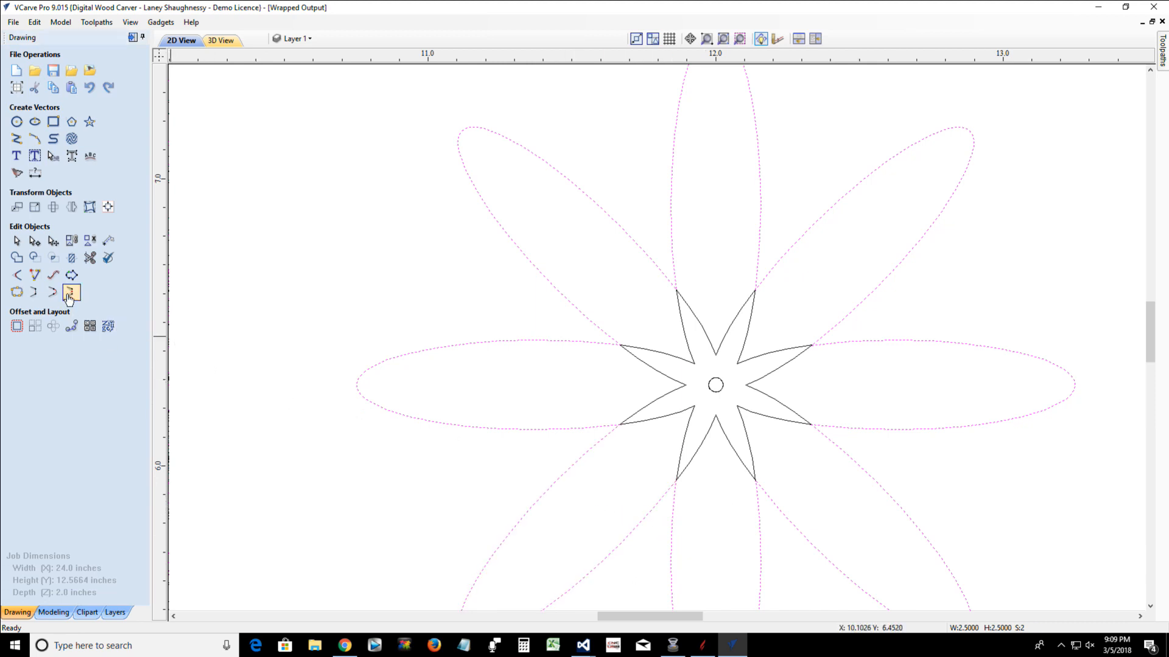
{"action": "left_click", "coordinate": [69, 296]}
{"action": "left_click", "coordinate": [428, 454]}
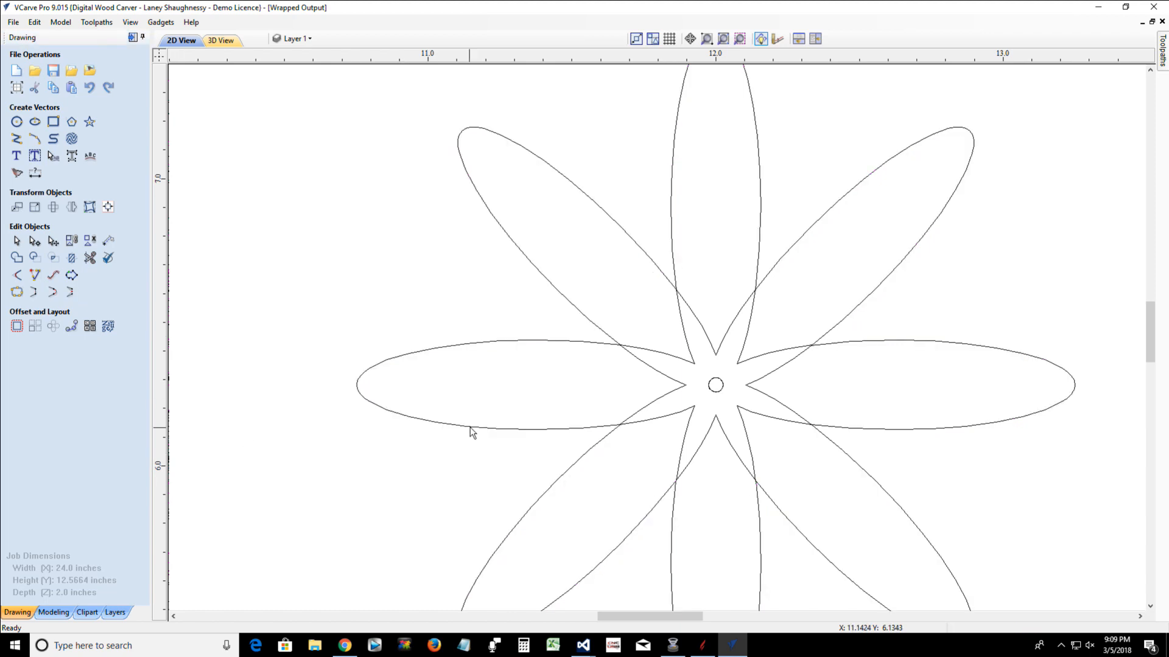
{"action": "left_click", "coordinate": [469, 425]}
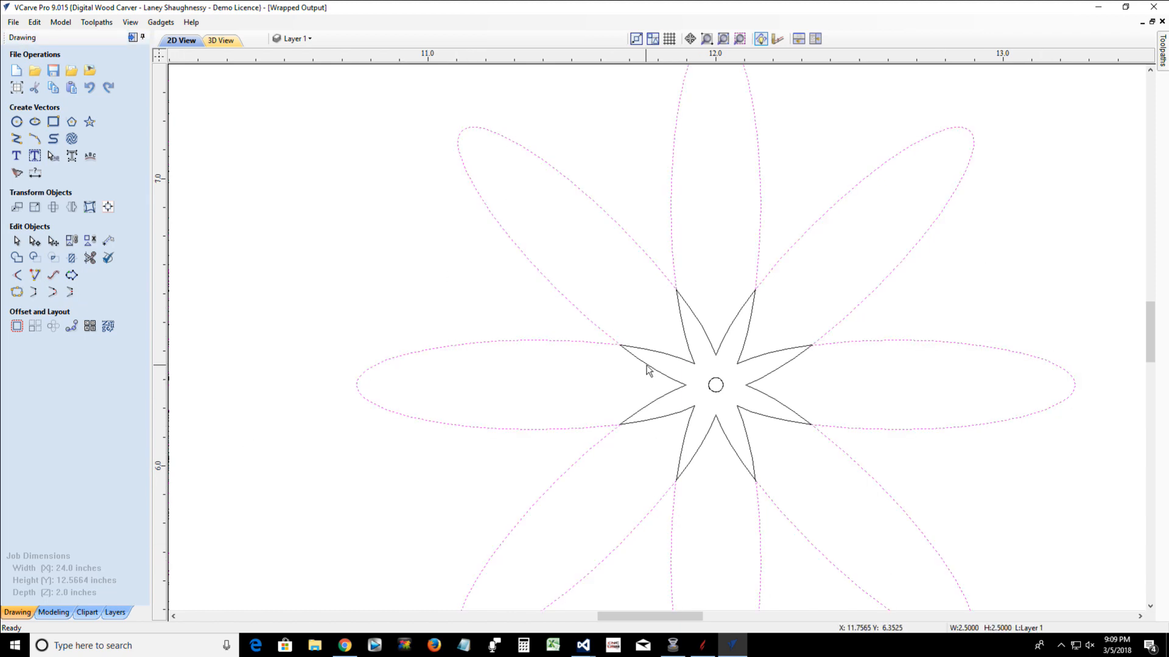
Join the eight V-shaped inner segments around the centre circle one after another into a closed star by moving their end points
{"action": "left_click", "coordinate": [647, 368]}
{"action": "left_click", "coordinate": [656, 355], "text": "shift"}
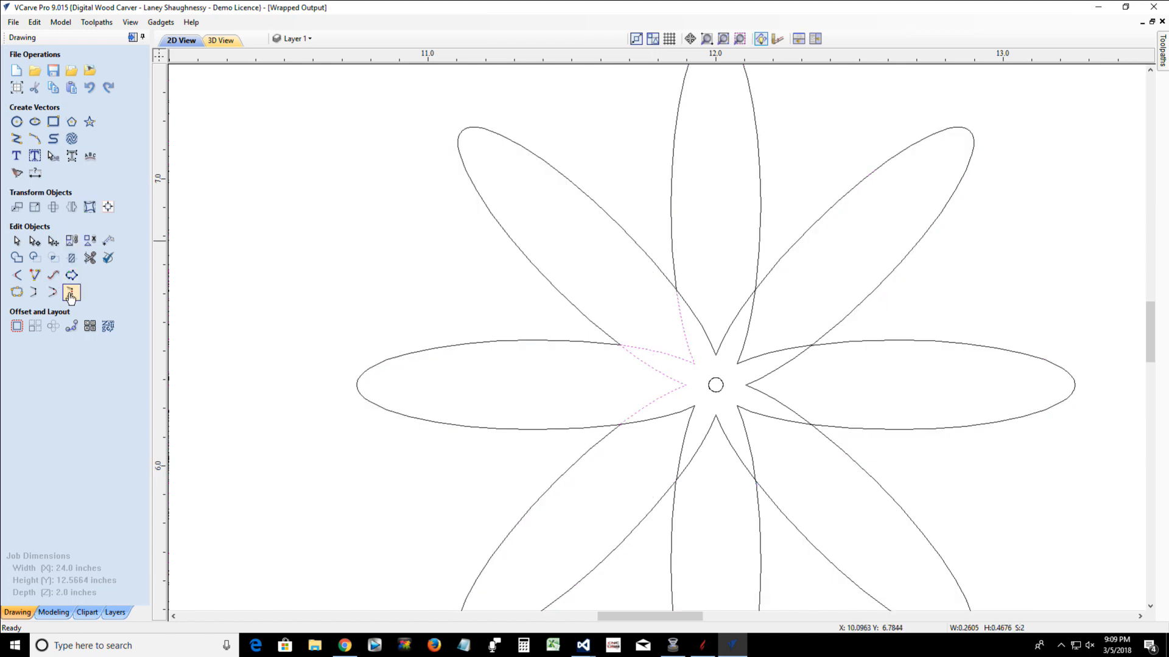
{"action": "left_click", "coordinate": [70, 293]}
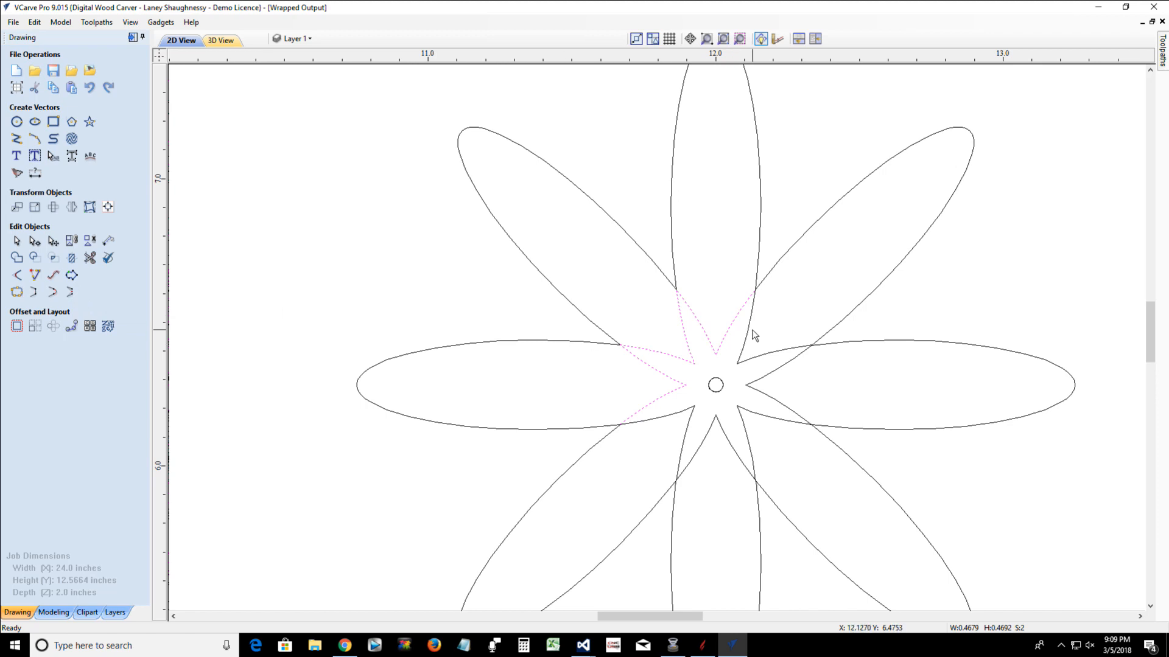
{"action": "left_click", "coordinate": [748, 329], "text": "shift"}
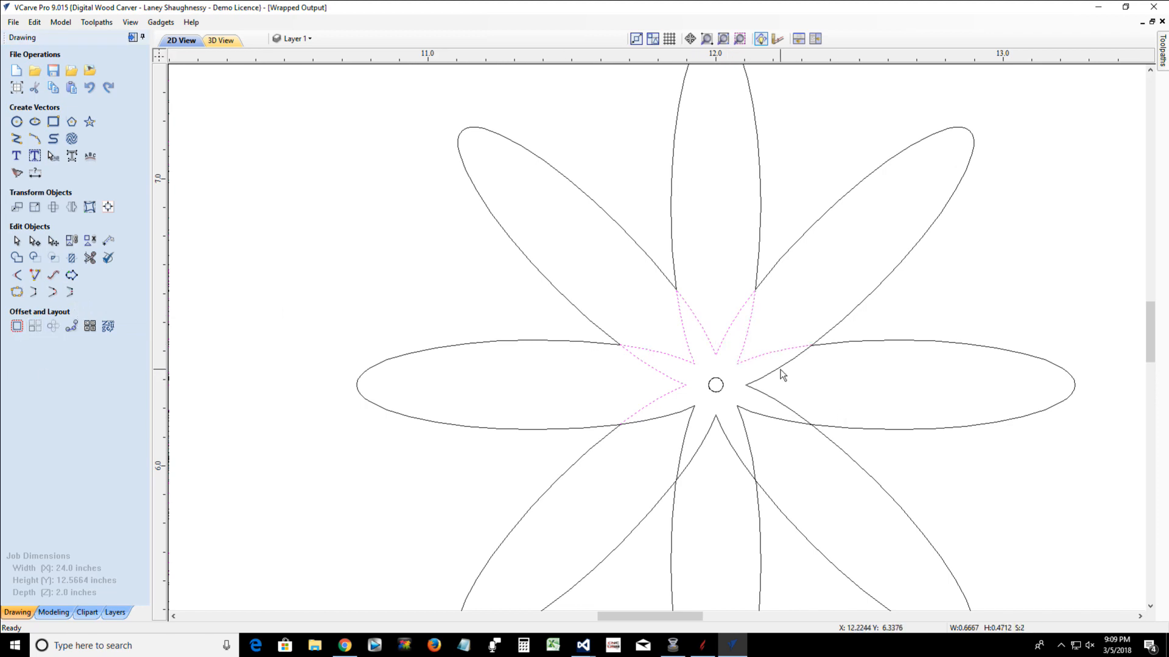
{"action": "left_click", "coordinate": [782, 374], "text": "shift"}
{"action": "left_click", "coordinate": [755, 416], "text": "shift"}
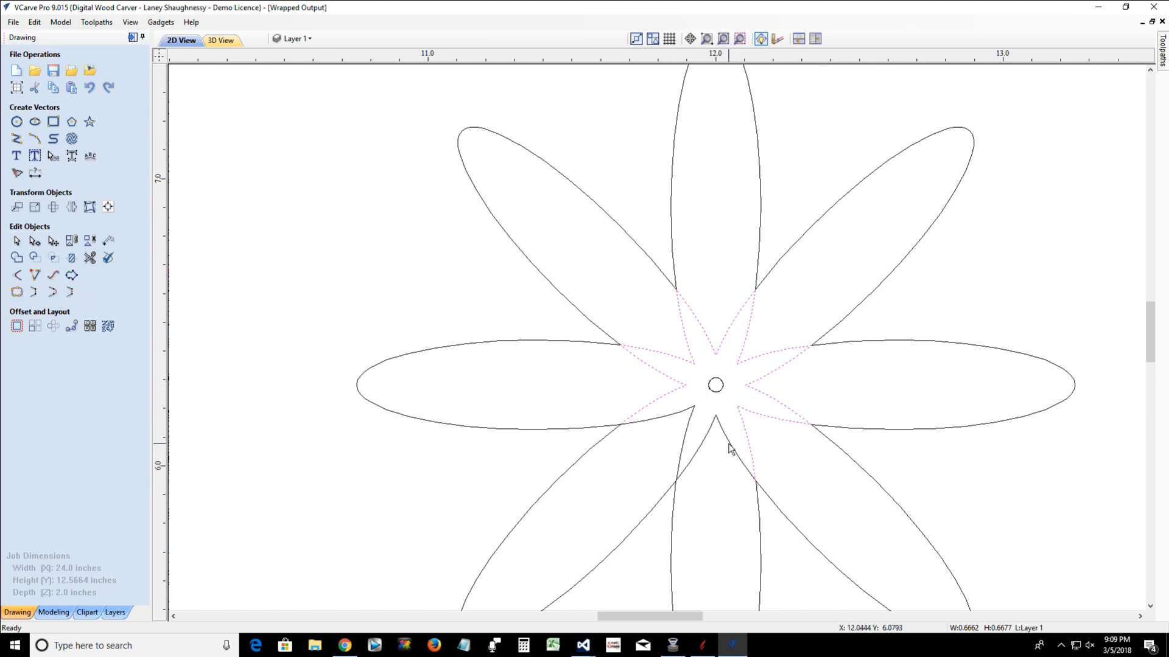
{"action": "left_click", "coordinate": [730, 449], "text": "shift"}
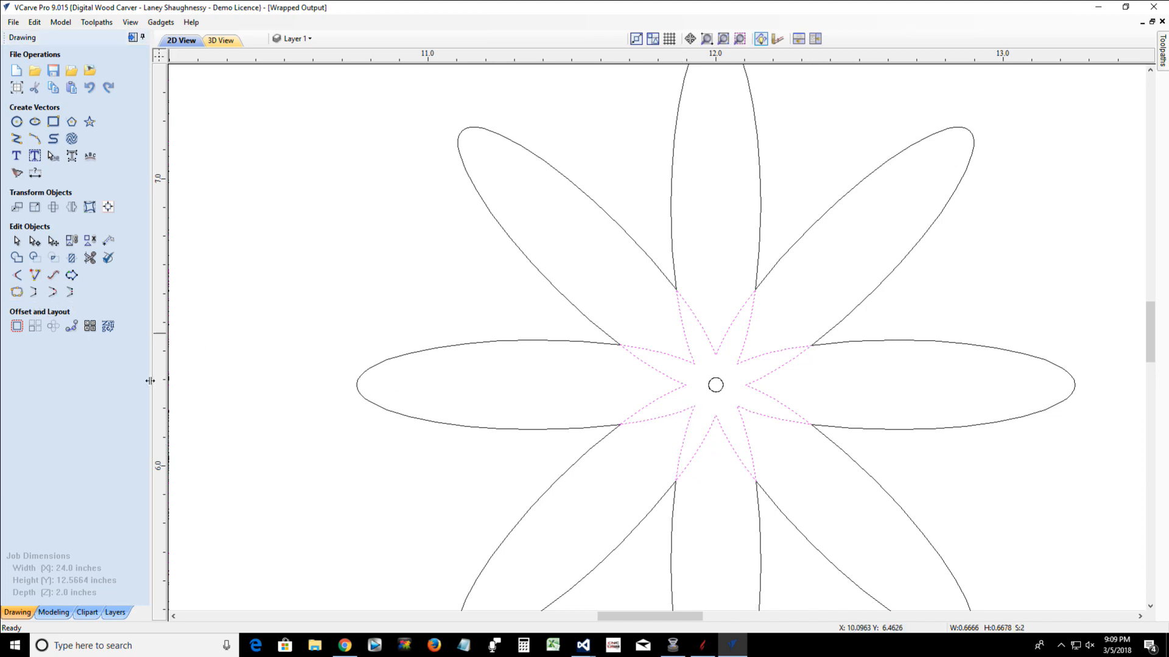
Offset the outer flower outline outwards by 0.02 inches with sharp corners, deleting the original outline
{"action": "scroll", "coordinate": [625, 503], "scroll_direction": "down", "scroll_amount": 2}
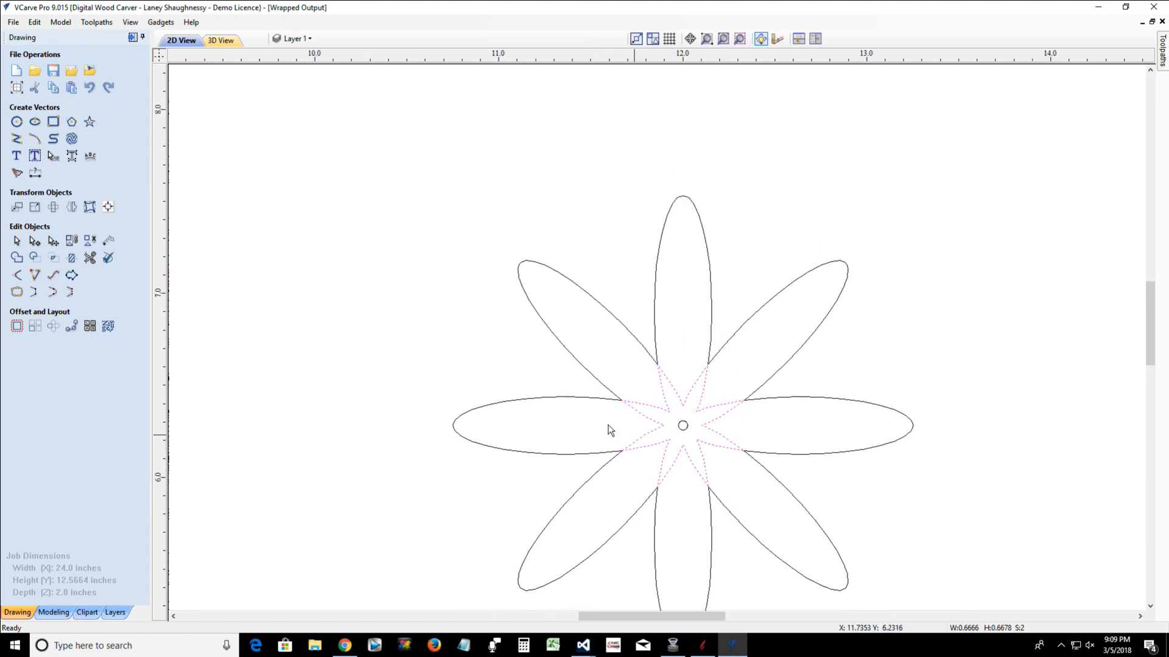
{"action": "left_click", "coordinate": [597, 402]}
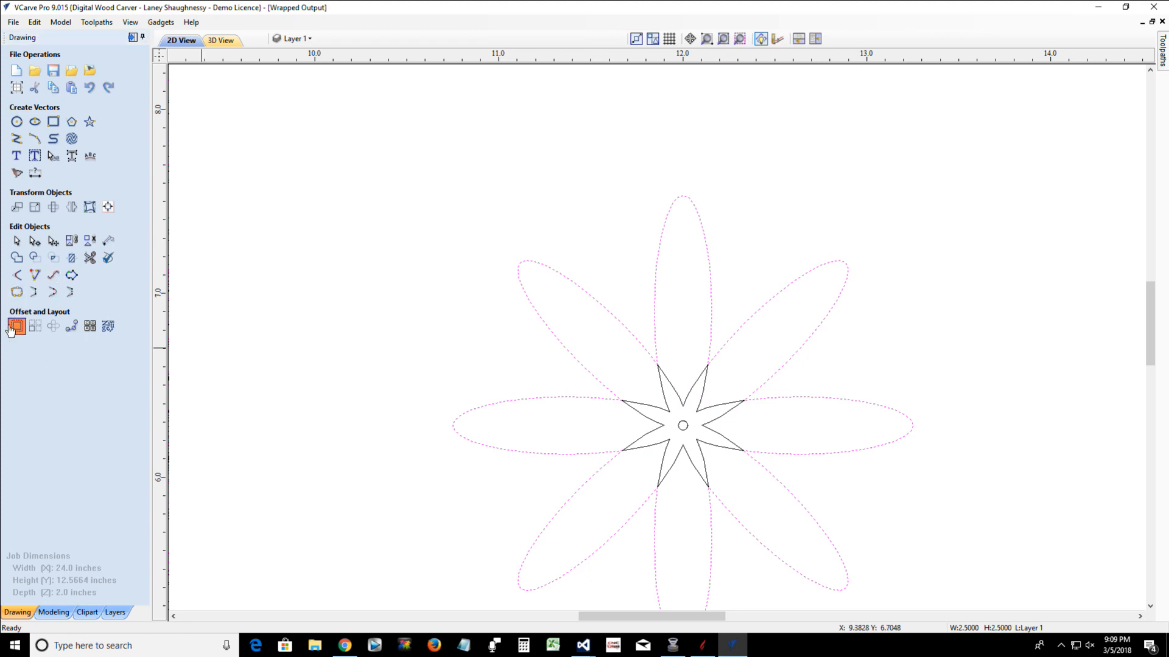
{"action": "left_click", "coordinate": [17, 326]}
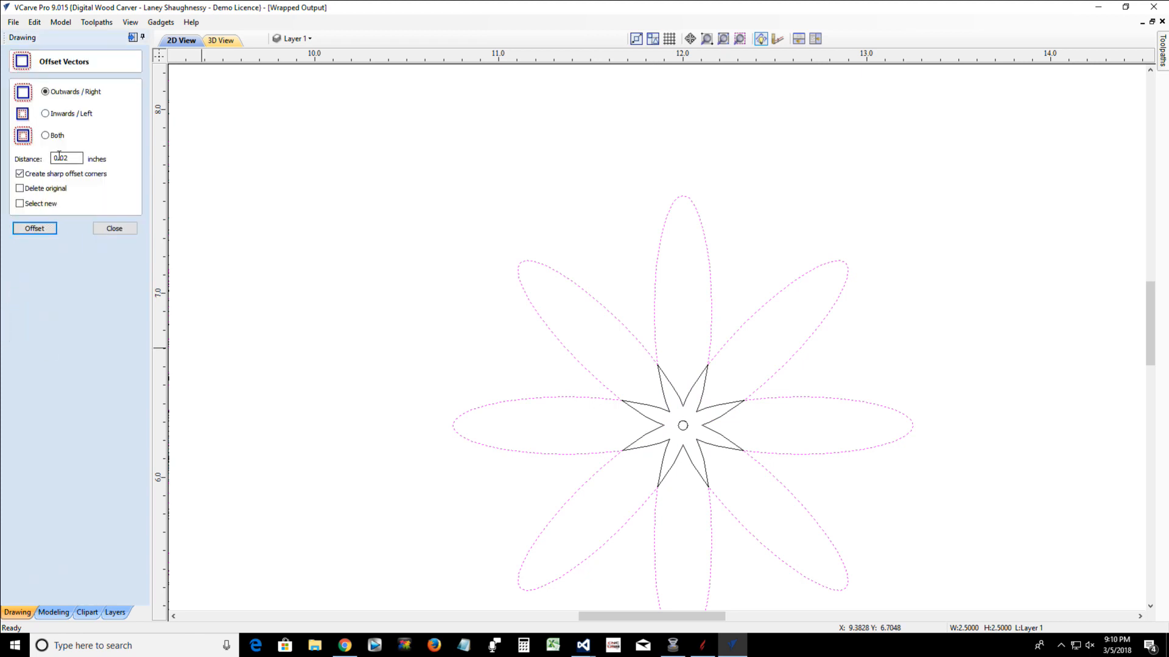
{"action": "left_click", "coordinate": [34, 229]}
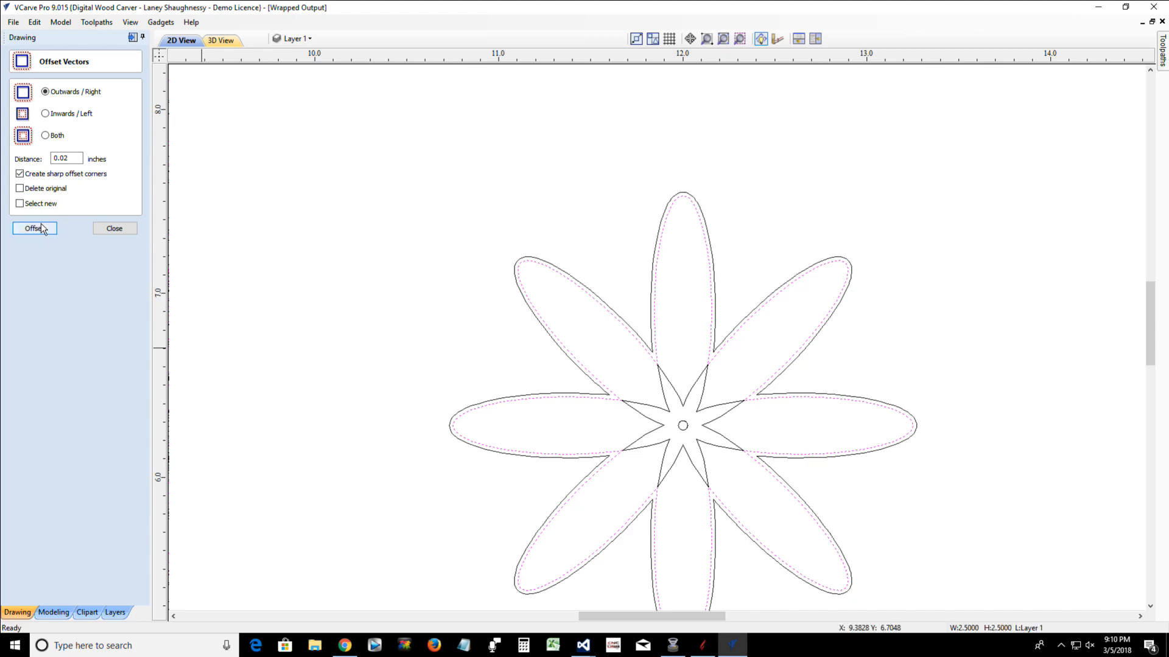
{"action": "key", "text": "ctrl+z"}
{"action": "left_click", "coordinate": [19, 188]}
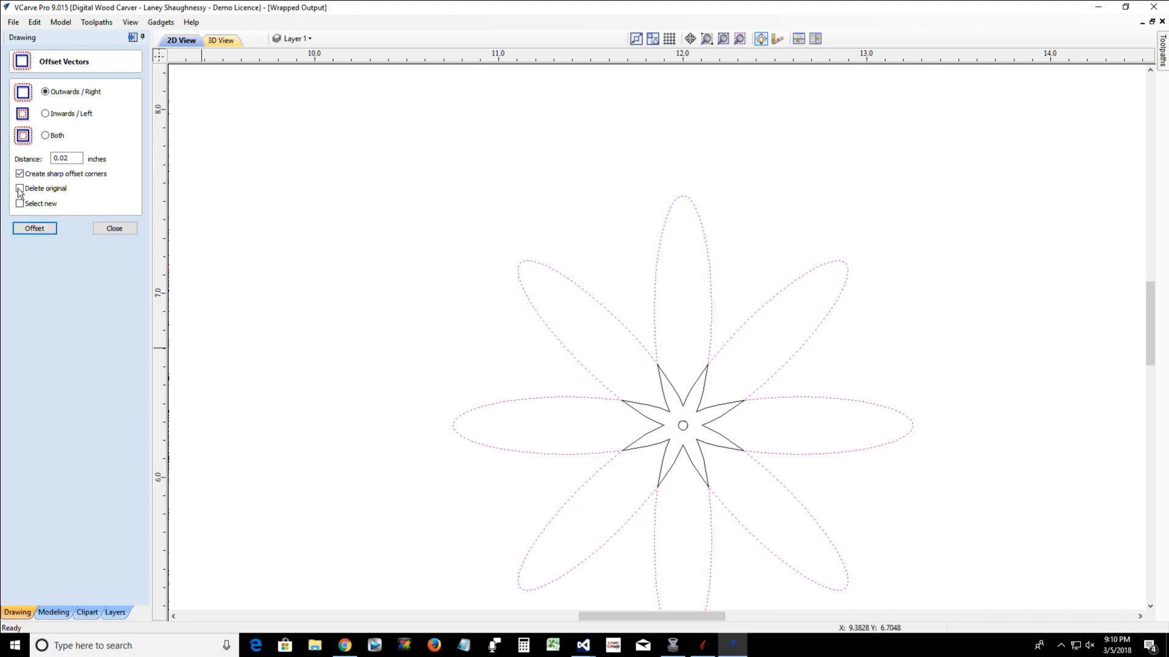
{"action": "left_click", "coordinate": [19, 232]}
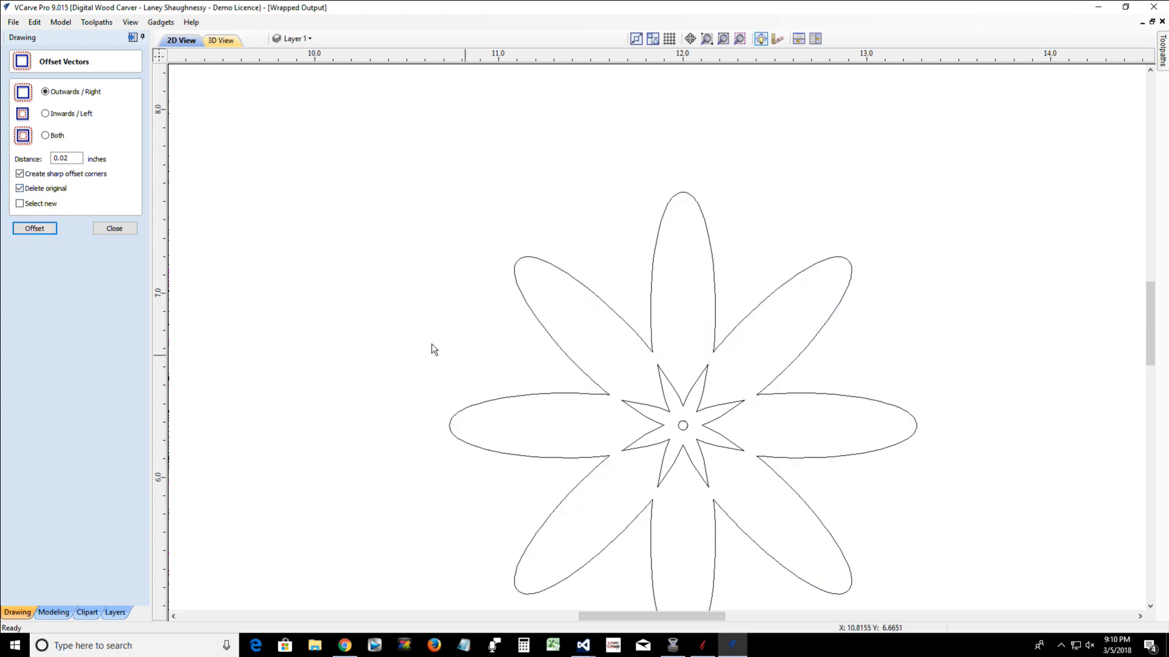
Select the flower outline, inner star and centre circle together and move them into the upper-left corner of the job area
{"action": "scroll", "coordinate": [463, 388], "scroll_direction": "down", "scroll_amount": 2}
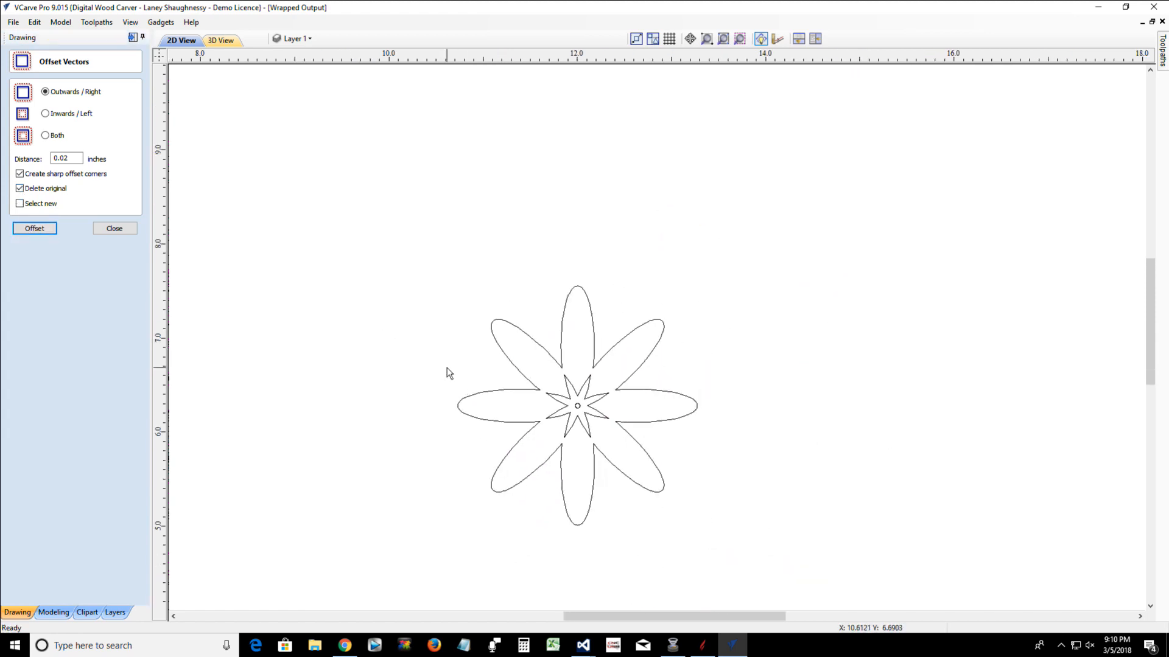
{"action": "scroll", "coordinate": [467, 382], "scroll_direction": "down", "scroll_amount": 2}
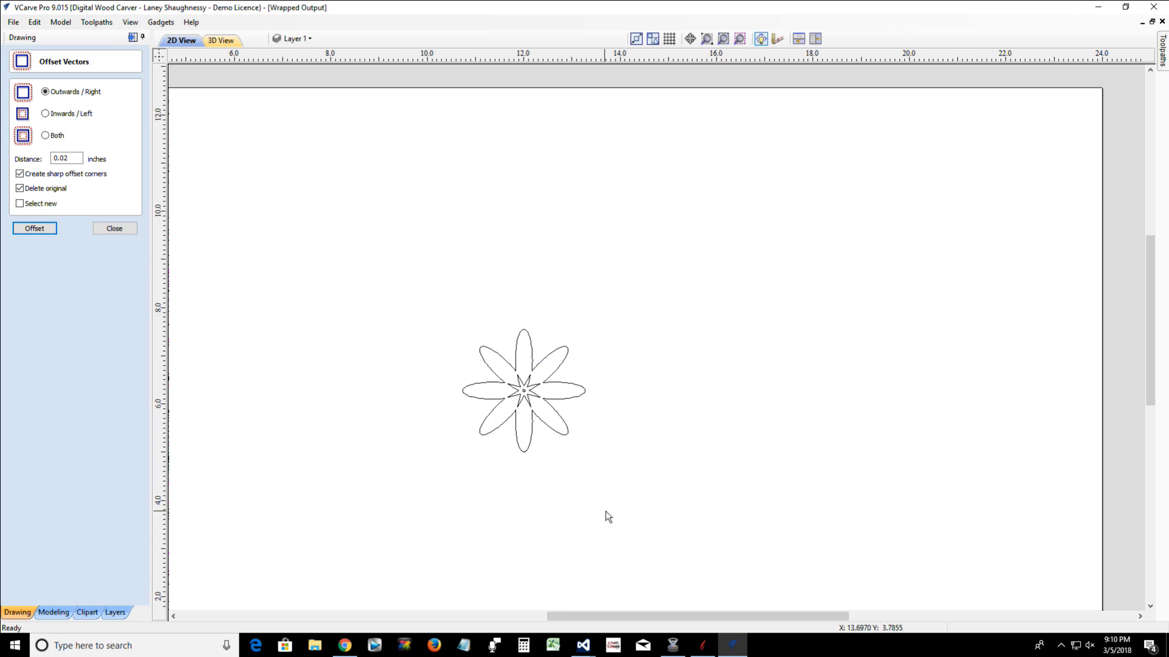
{"action": "left_click_drag", "start_coordinate": [398, 296], "coordinate": [652, 494]}
{"action": "scroll", "coordinate": [508, 401], "scroll_direction": "up", "scroll_amount": 2}
{"action": "scroll", "coordinate": [508, 400], "scroll_direction": "up", "scroll_amount": 2}
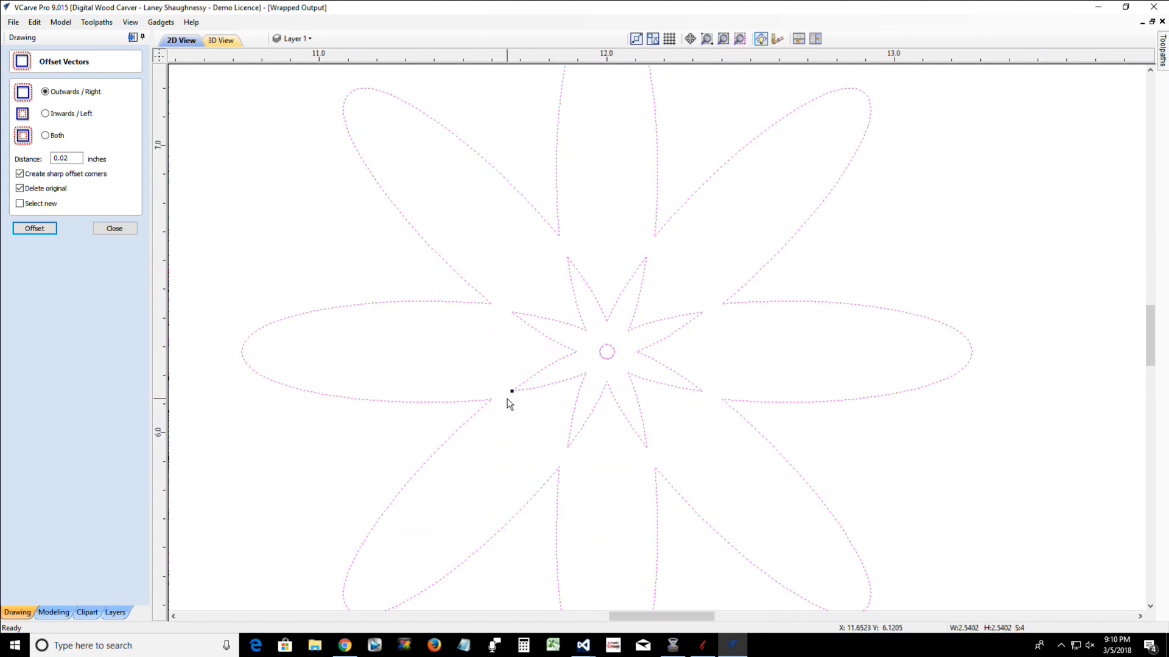
{"action": "scroll", "coordinate": [509, 401], "scroll_direction": "down", "scroll_amount": 8}
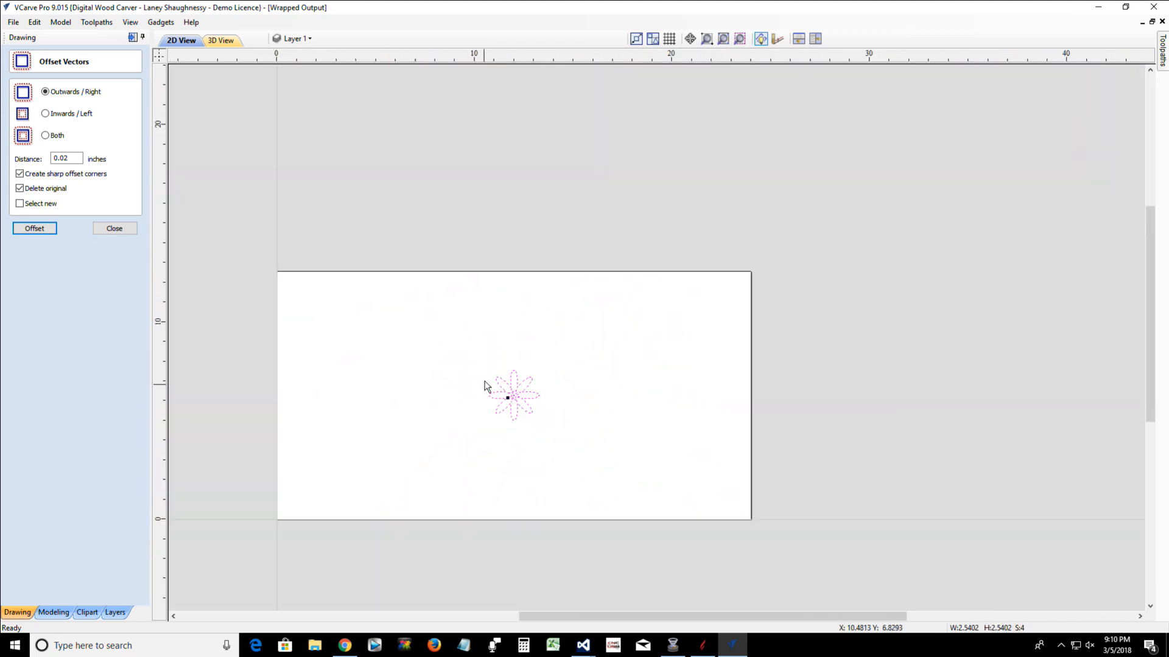
{"action": "left_click_drag", "start_coordinate": [580, 405], "coordinate": [587, 461]}
{"action": "left_click_drag", "start_coordinate": [514, 400], "coordinate": [305, 305]}
{"action": "scroll", "coordinate": [307, 307], "scroll_direction": "up", "scroll_amount": 4}
{"action": "scroll", "coordinate": [307, 304], "scroll_direction": "up", "scroll_amount": 2}
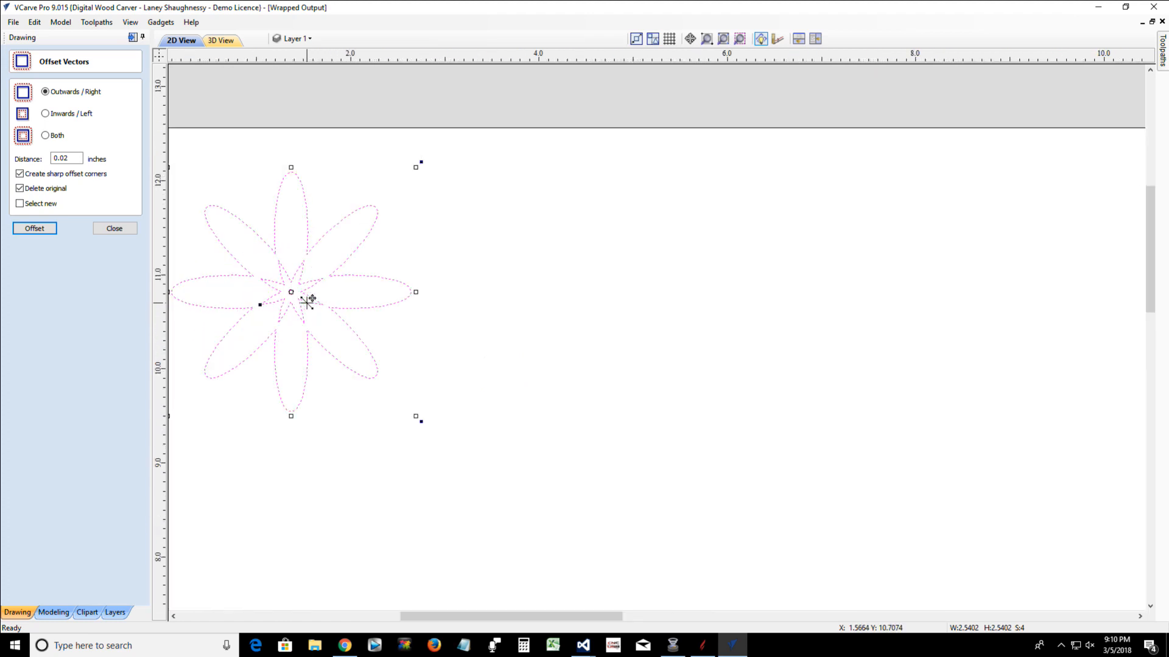
{"action": "scroll", "coordinate": [300, 185], "scroll_direction": "down", "scroll_amount": 3}
{"action": "scroll", "coordinate": [291, 181], "scroll_direction": "up", "scroll_amount": 2}
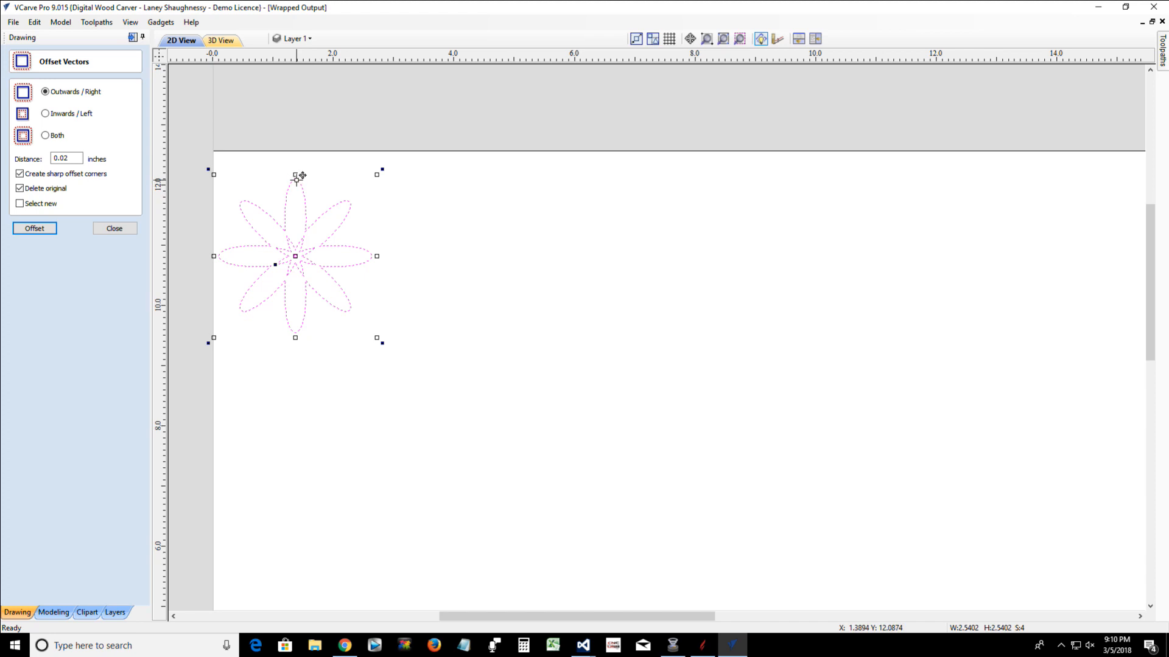
Move the flower so its top petal meets the job's upper edge and its left petal tip meets the left edge
{"action": "mouse_move", "coordinate": [297, 177]}
{"action": "left_mouse_down"}
{"action": "mouse_move", "coordinate": [294, 155]}
{"action": "mouse_move", "coordinate": [296, 167]}
{"action": "left_mouse_up"}
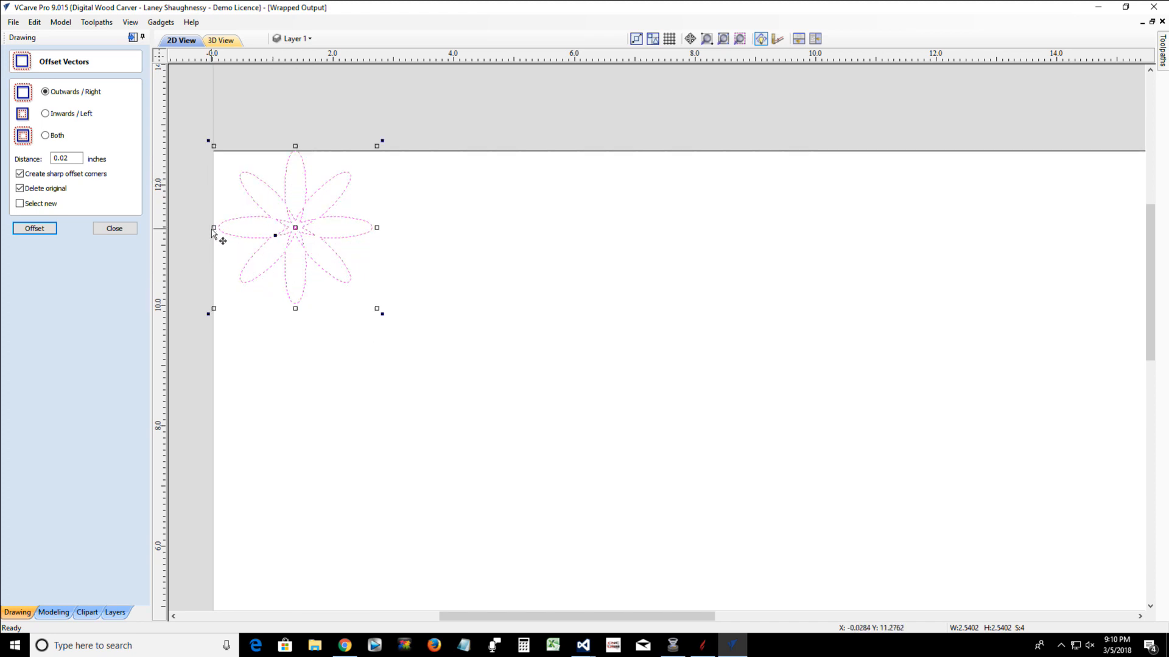
{"action": "scroll", "coordinate": [213, 233], "scroll_direction": "up", "scroll_amount": 4}
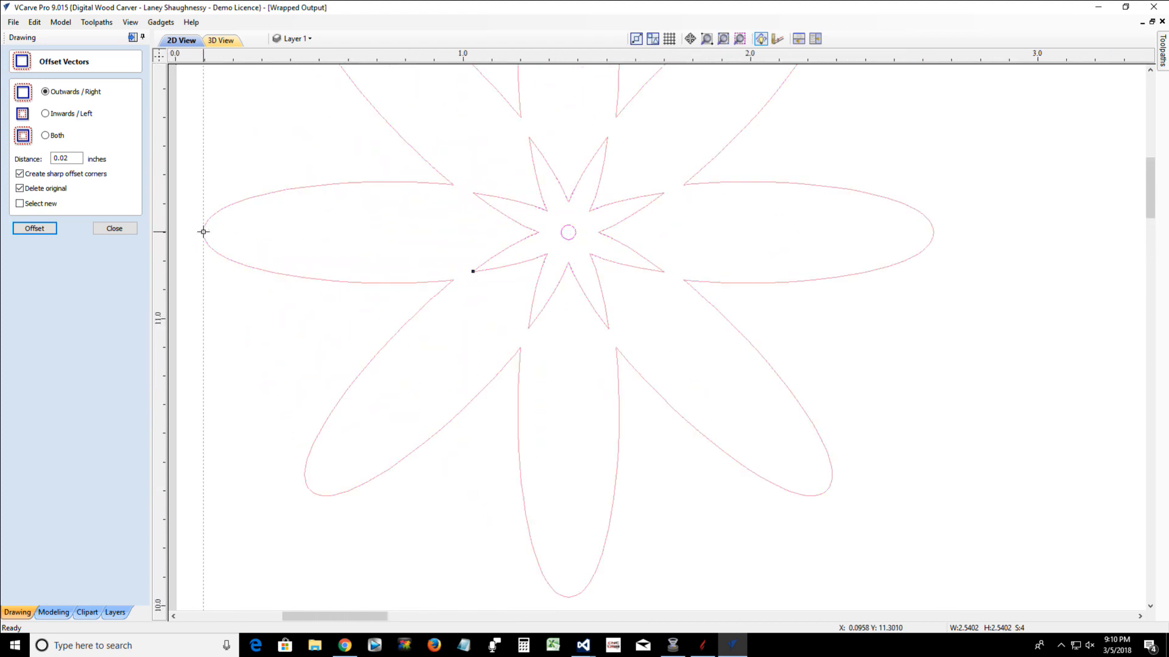
{"action": "left_click_drag", "start_coordinate": [204, 231], "coordinate": [177, 231]}
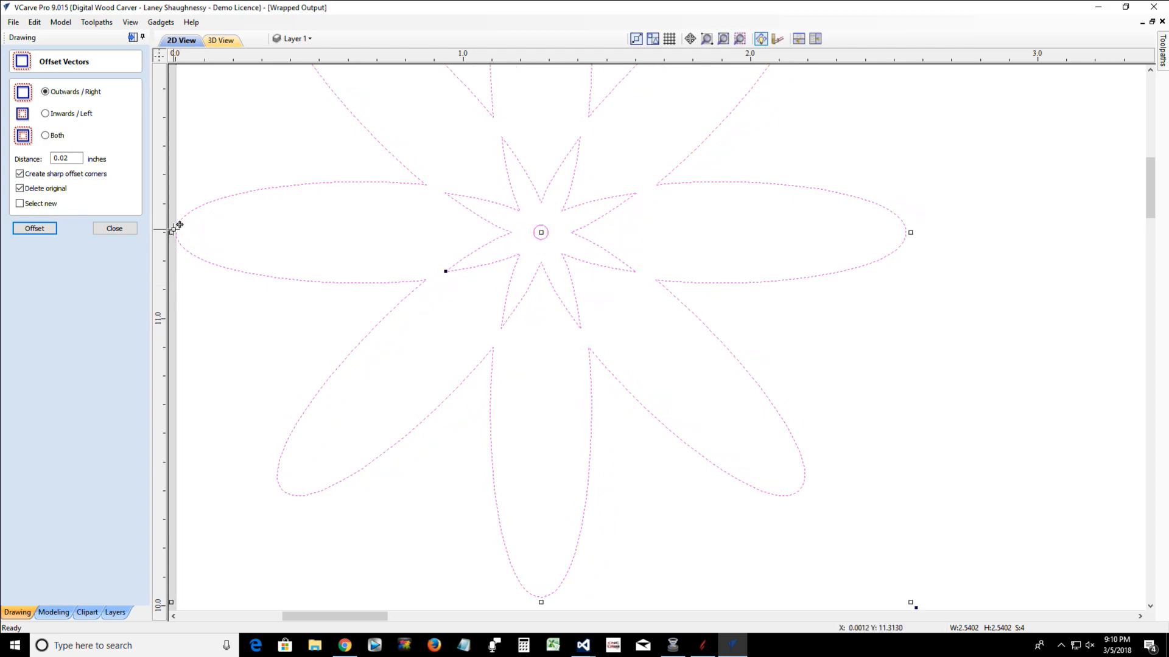
{"action": "scroll", "coordinate": [182, 236], "scroll_direction": "up", "scroll_amount": 3}
{"action": "scroll", "coordinate": [183, 244], "scroll_direction": "down", "scroll_amount": 2}
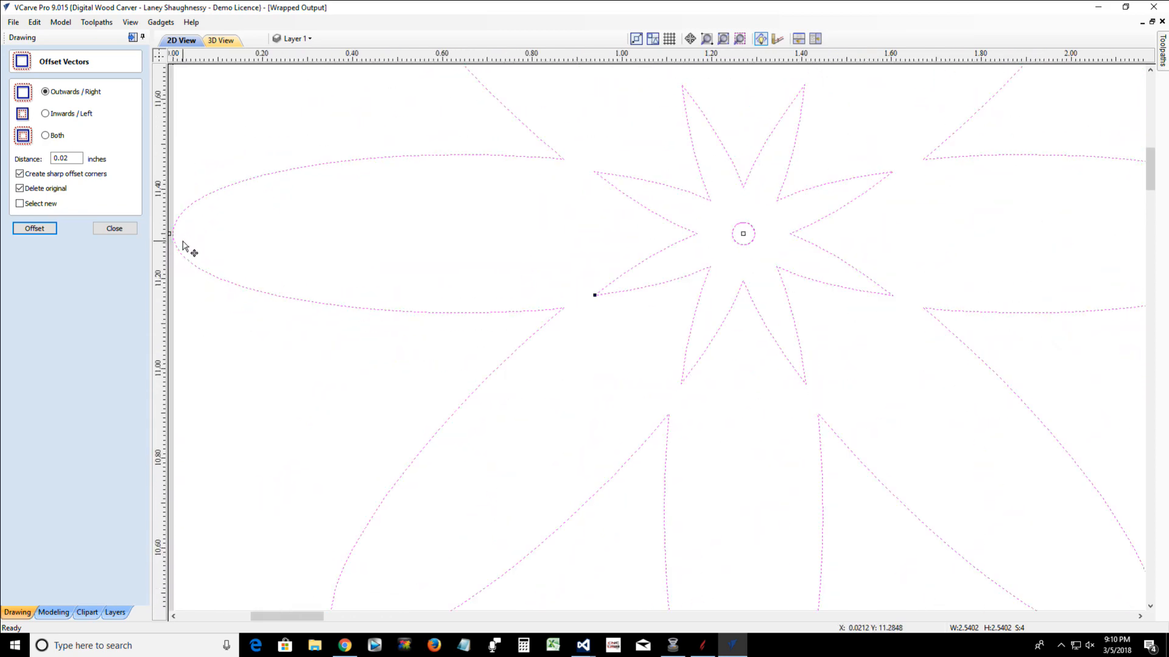
{"action": "scroll", "coordinate": [186, 245], "scroll_direction": "down", "scroll_amount": 6}
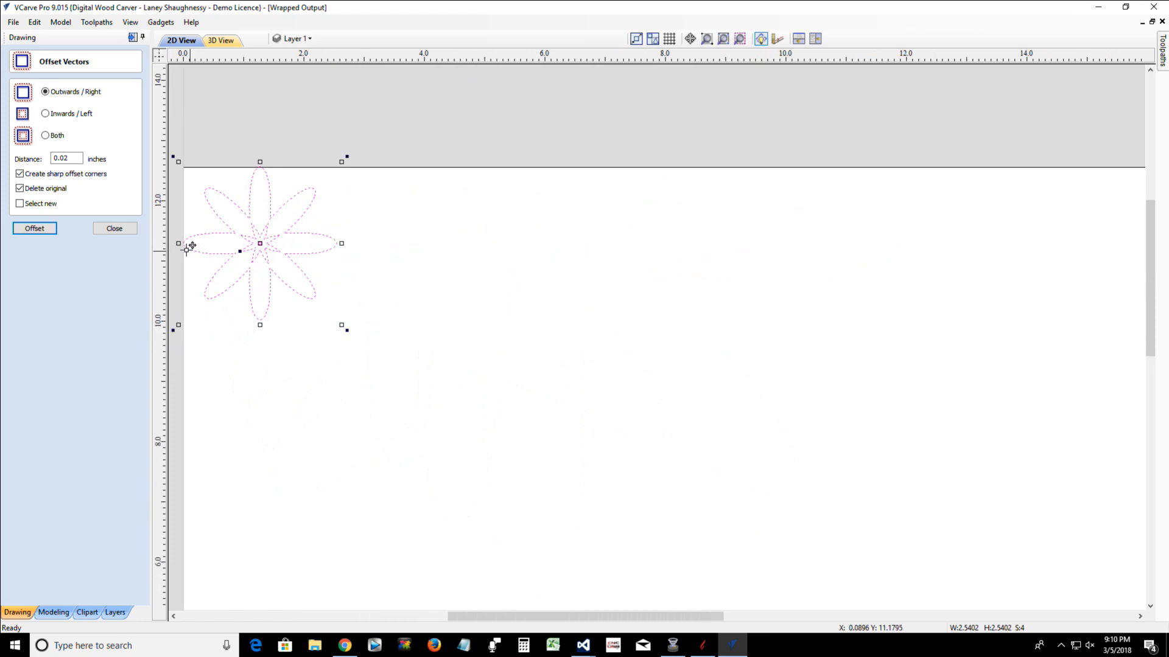
Check the left petal tip at X 0 and fine-tune the flower's position so the top petal tip touches the upper edge
{"action": "scroll", "coordinate": [185, 247], "scroll_direction": "up", "scroll_amount": 6}
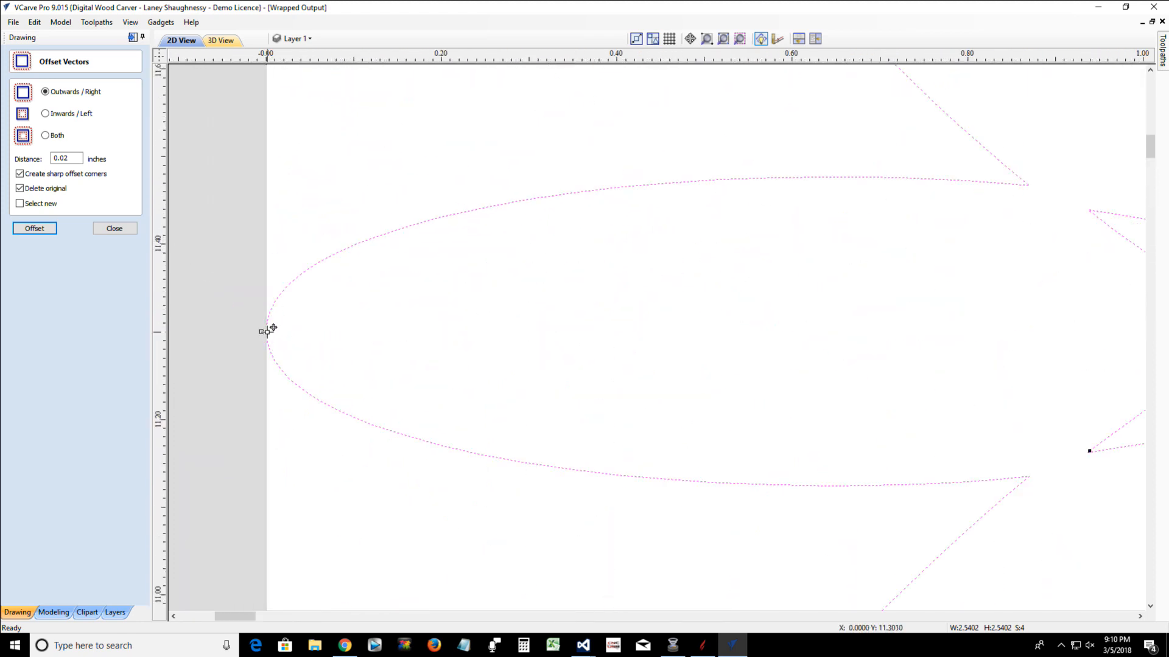
{"action": "scroll", "coordinate": [328, 365], "scroll_direction": "down", "scroll_amount": 4}
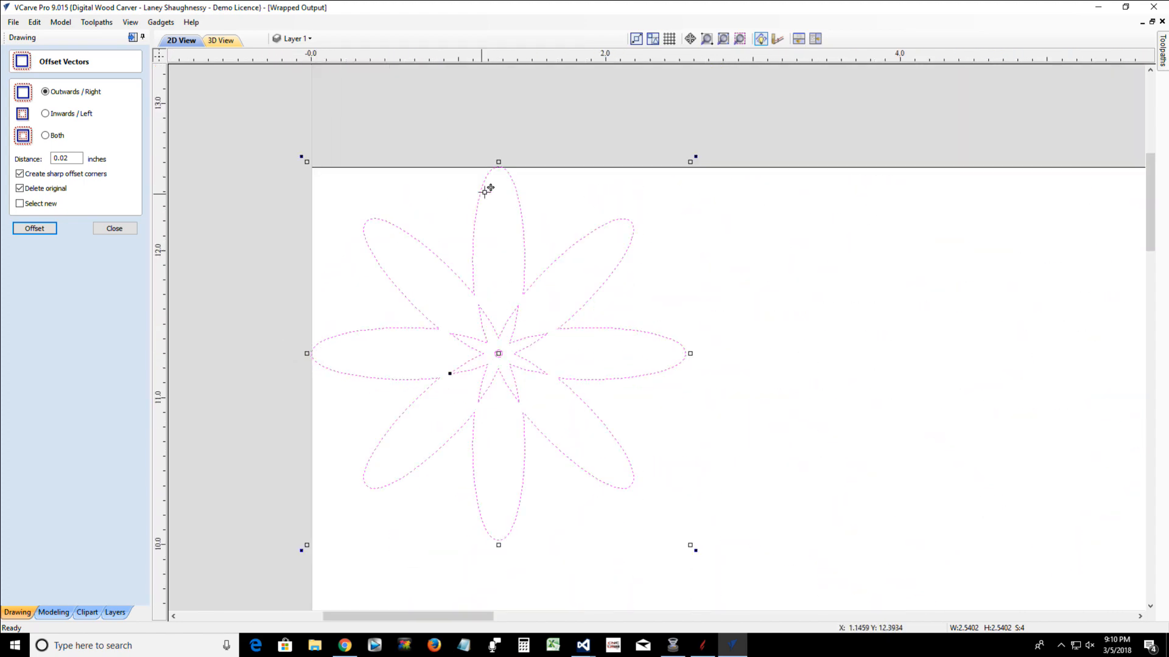
{"action": "scroll", "coordinate": [485, 188], "scroll_direction": "up", "scroll_amount": 5}
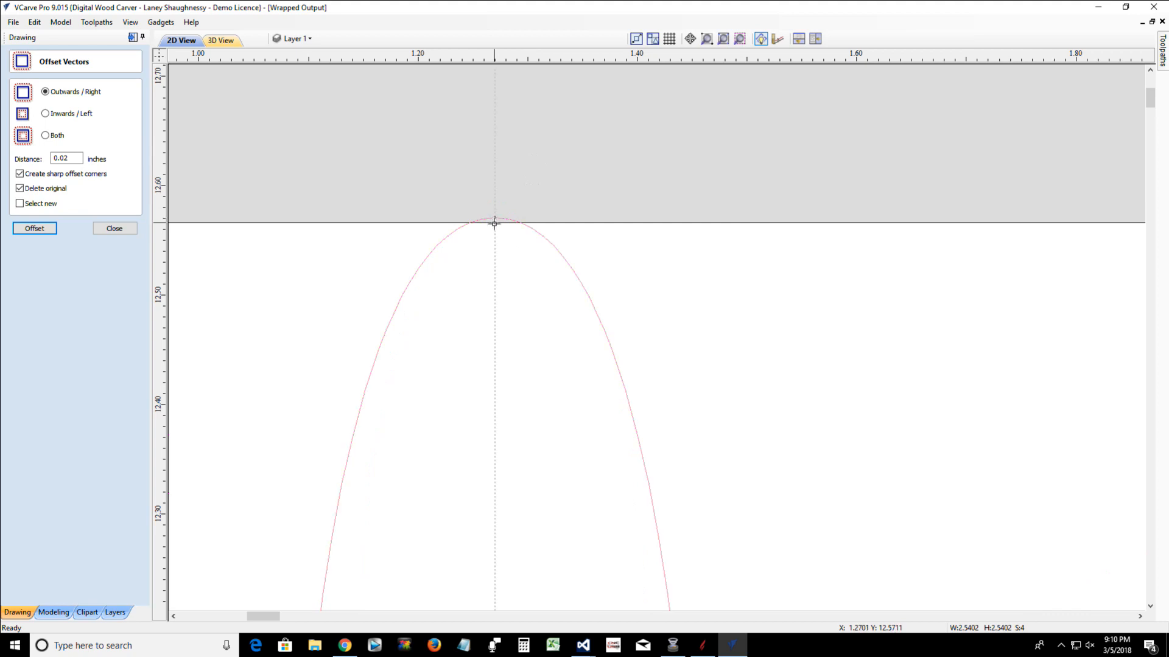
{"action": "scroll", "coordinate": [503, 341], "scroll_direction": "down", "scroll_amount": 5}
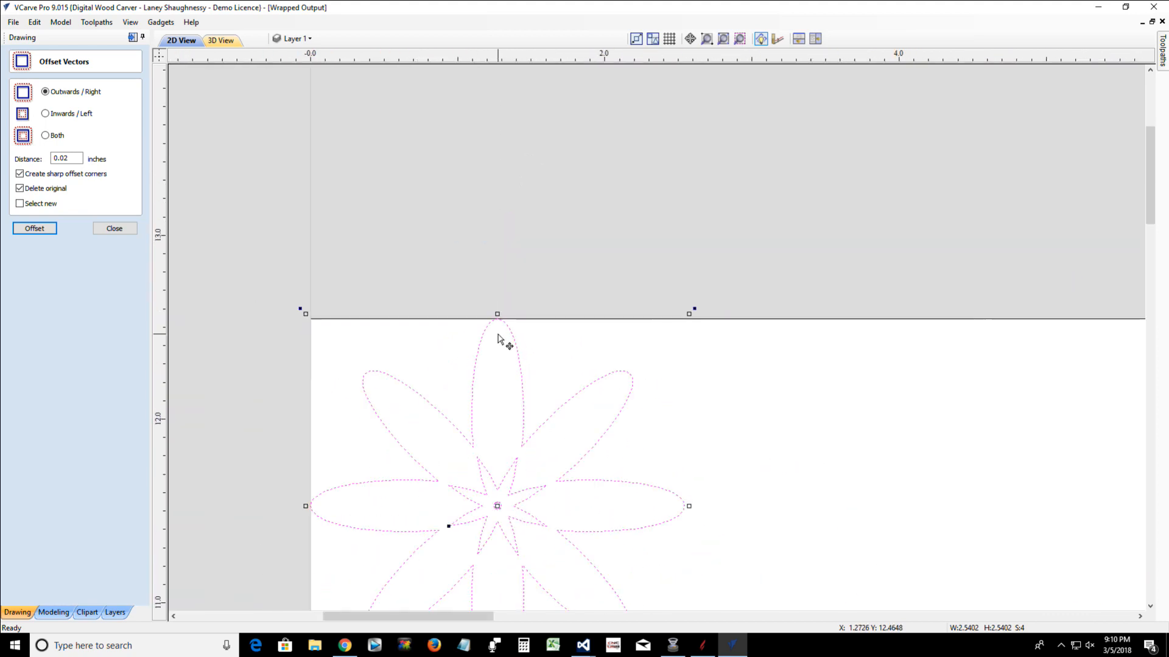
{"action": "scroll", "coordinate": [500, 341], "scroll_direction": "down", "scroll_amount": 3}
Close the offset settings and move the selected flower by a relative 0.25 inches in X and -0.25 inches in Y
{"action": "left_click", "coordinate": [114, 229]}
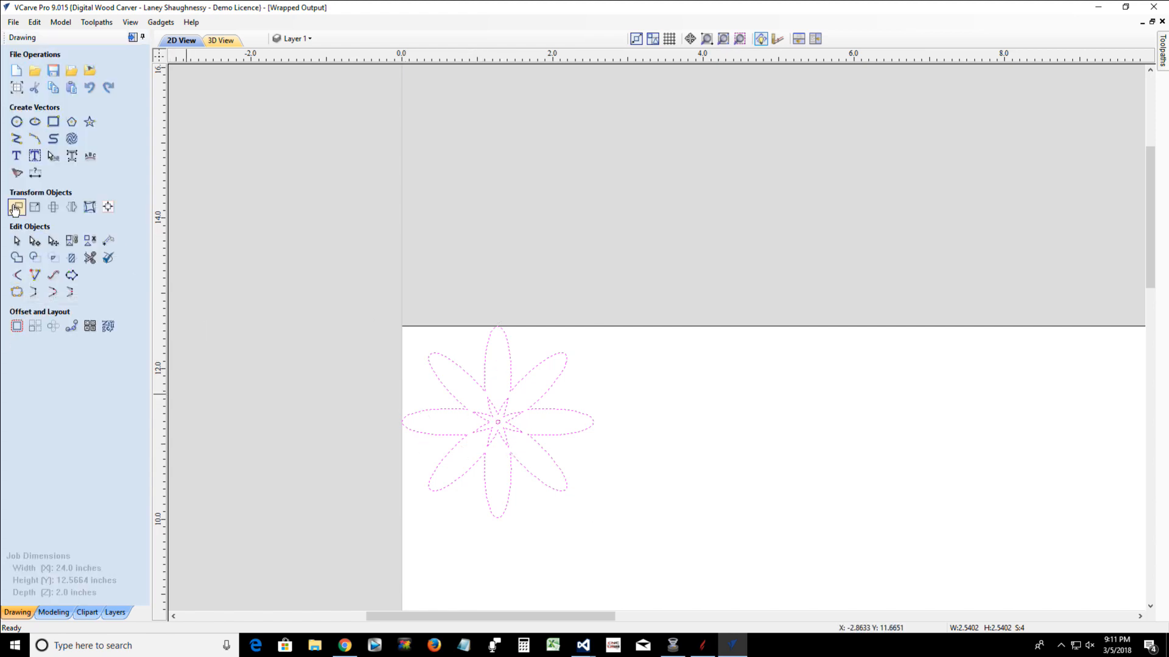
{"action": "left_click", "coordinate": [16, 209]}
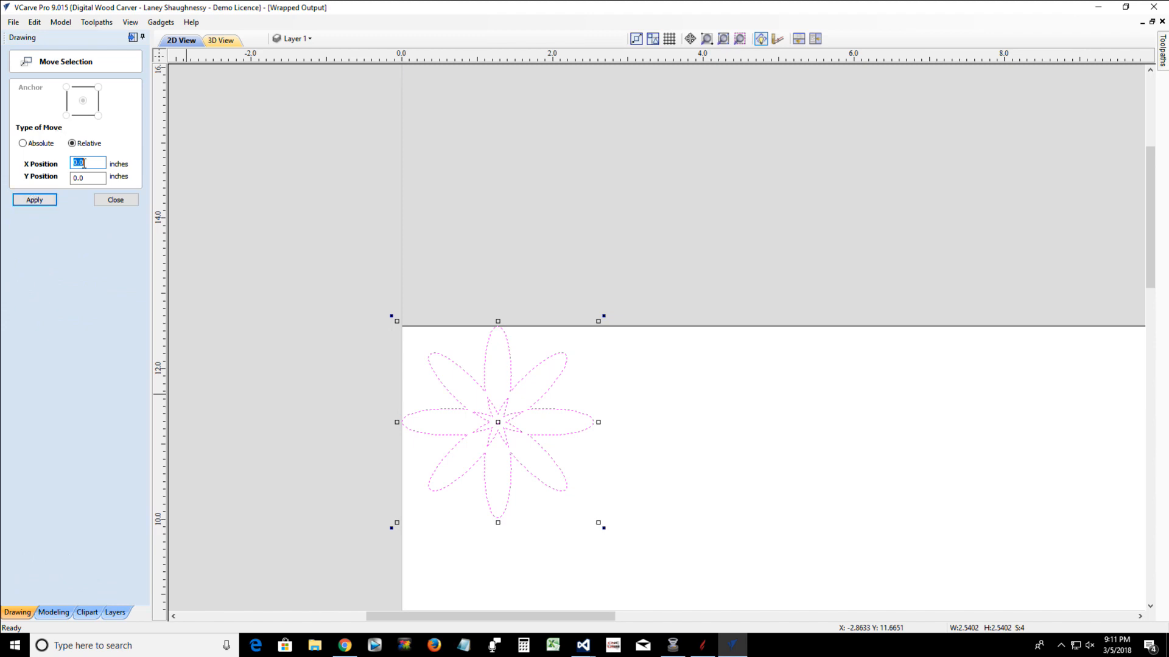
{"action": "type", "text": "-.25"}
{"action": "left_click_drag", "start_coordinate": [88, 181], "coordinate": [71, 178]}
{"action": "type", "text": "-.25"}
{"action": "left_click", "coordinate": [34, 205]}
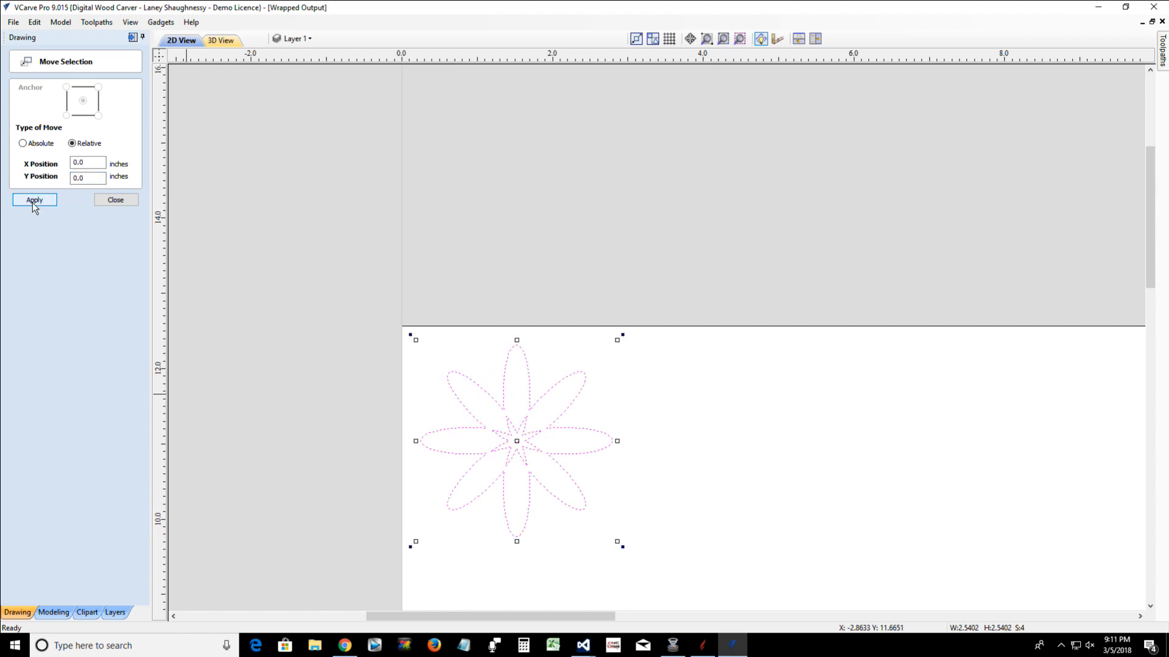
{"action": "left_click", "coordinate": [122, 203]}
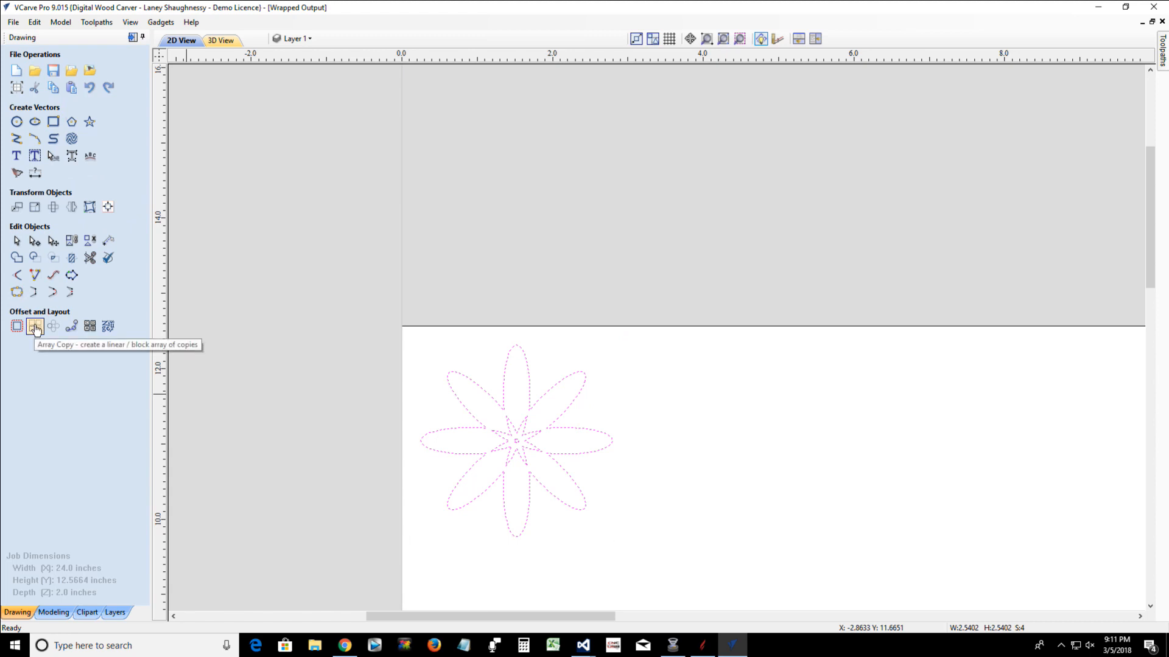
Start an array copy of the selected flower and set the number of columns to 7
{"action": "left_click", "coordinate": [35, 328]}
{"action": "scroll", "coordinate": [312, 481], "scroll_direction": "down", "scroll_amount": 1}
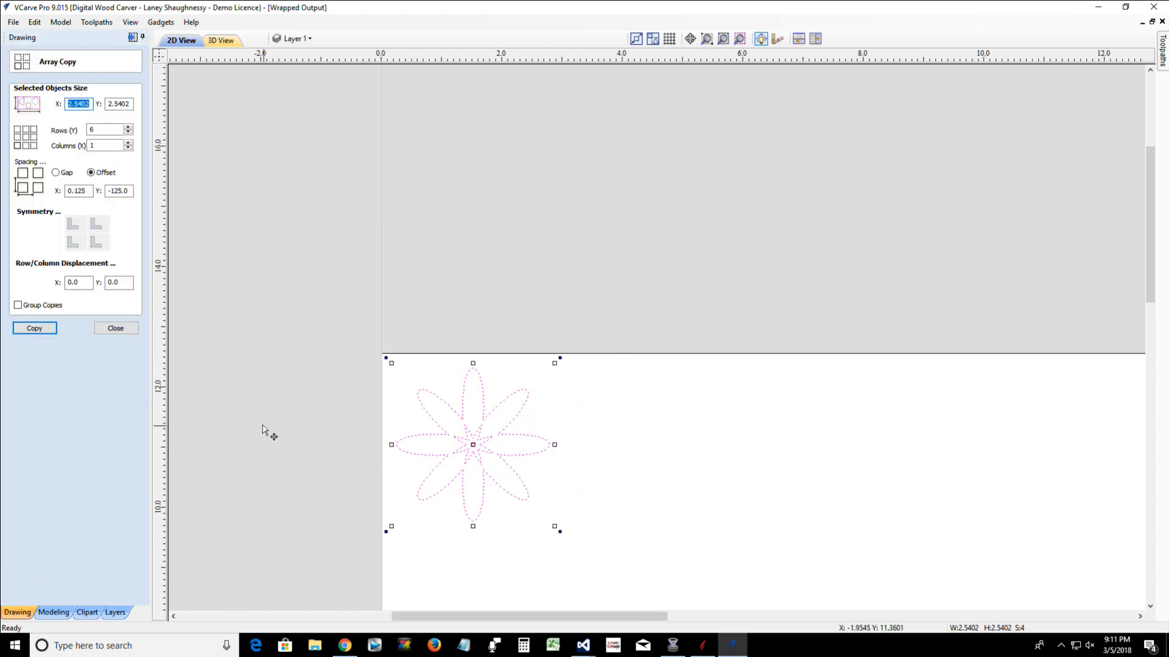
{"action": "scroll", "coordinate": [264, 430], "scroll_direction": "down", "scroll_amount": 2}
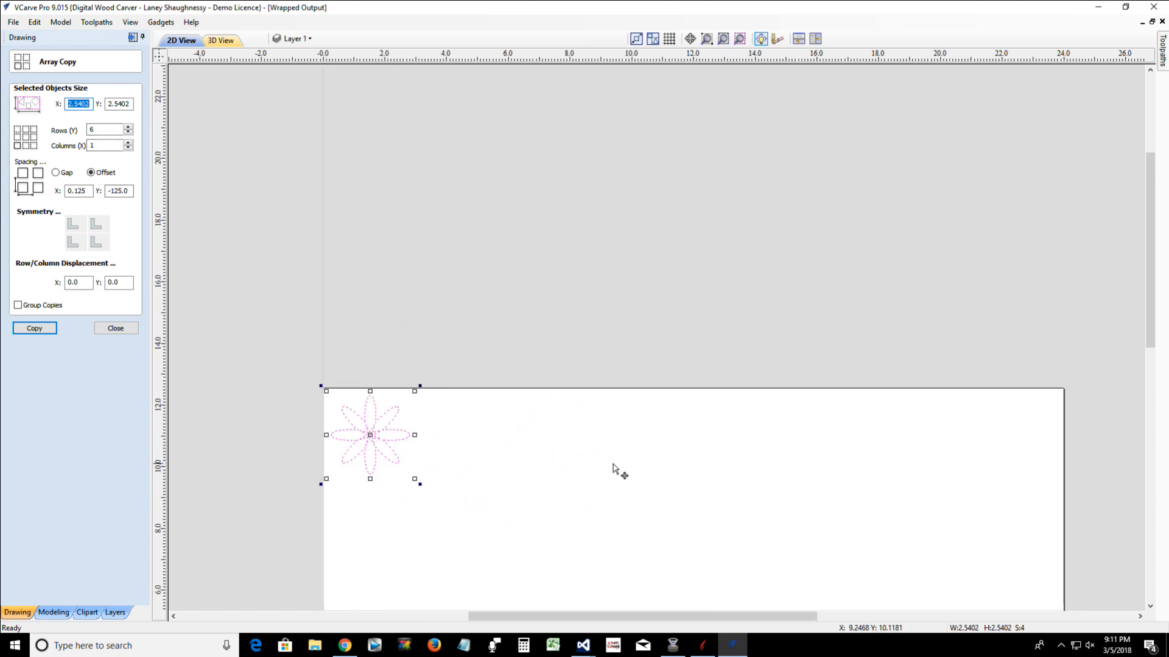
{"action": "double_click", "coordinate": [105, 144]}
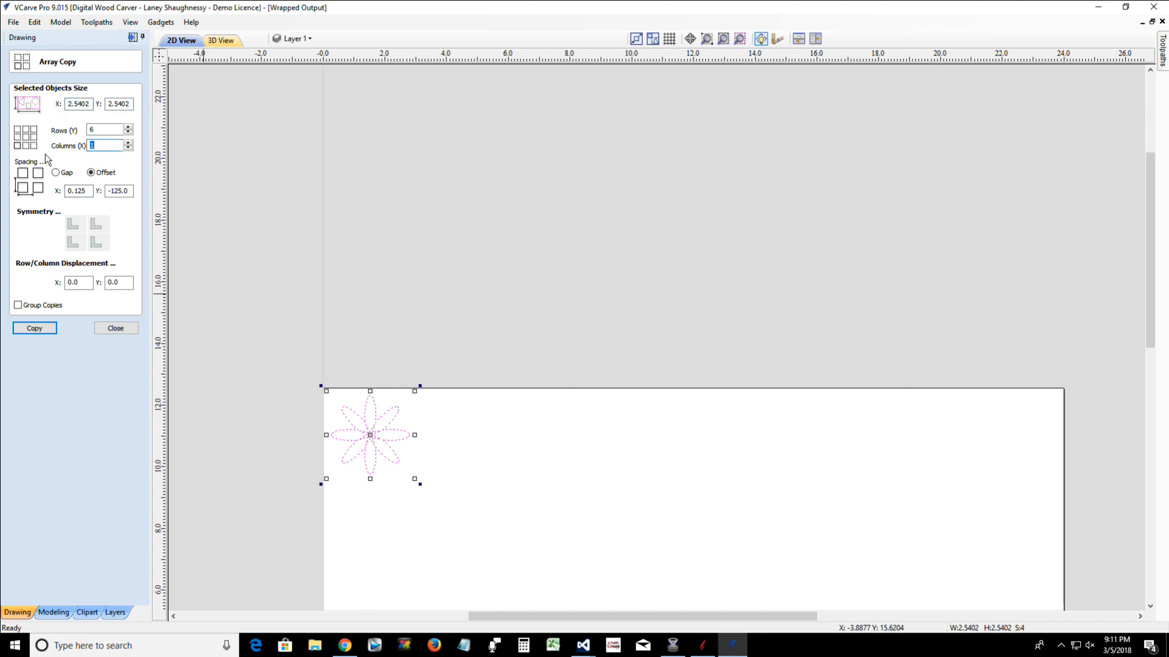
{"action": "type", "text": "7"}
Switch the array spacing from offset to gap and set the X gap to 0.25 inches
{"action": "scroll", "coordinate": [389, 531], "scroll_direction": "down", "scroll_amount": 3}
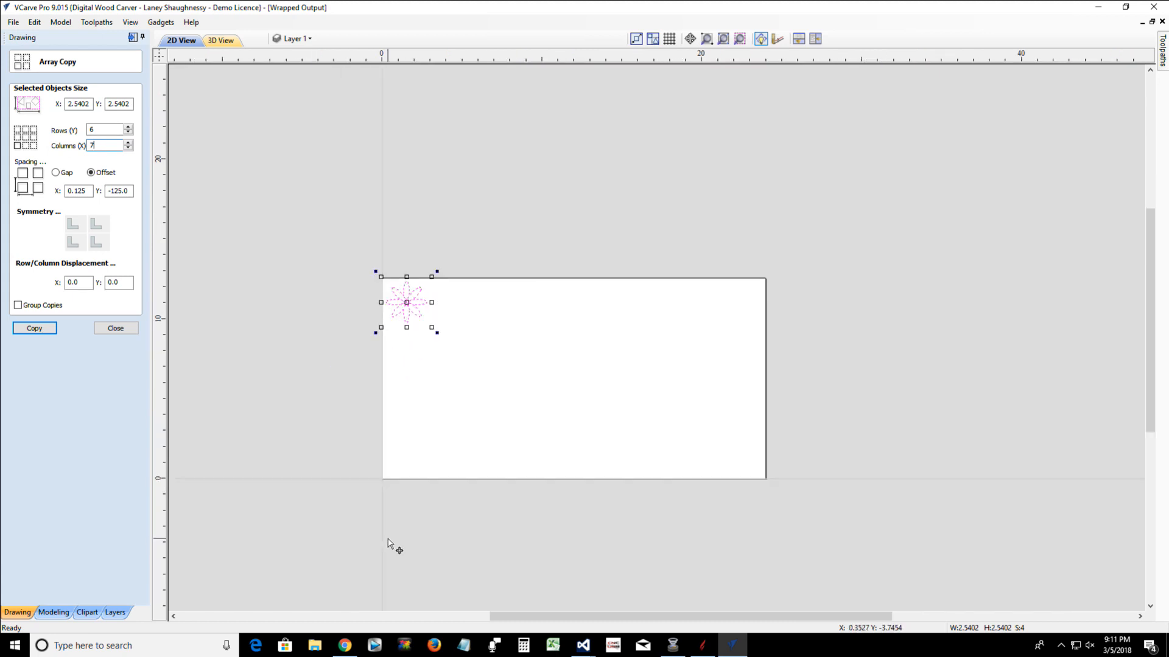
{"action": "scroll", "coordinate": [388, 541], "scroll_direction": "up", "scroll_amount": 2}
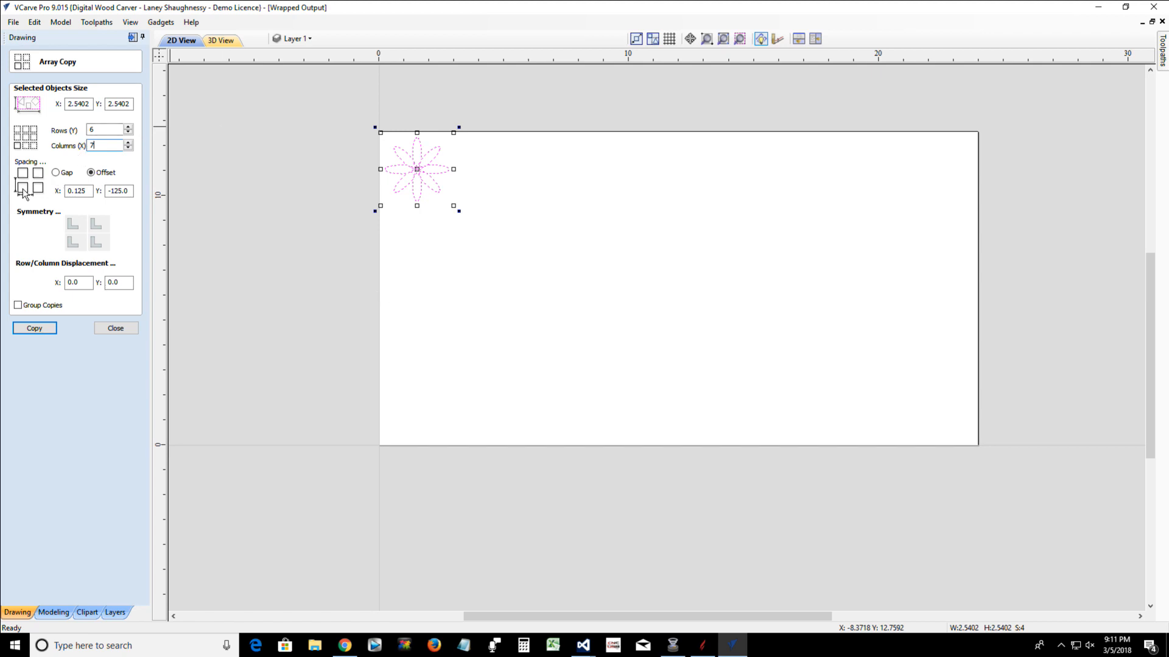
{"action": "left_click", "coordinate": [54, 173]}
{"action": "left_click_drag", "start_coordinate": [89, 191], "coordinate": [69, 192]}
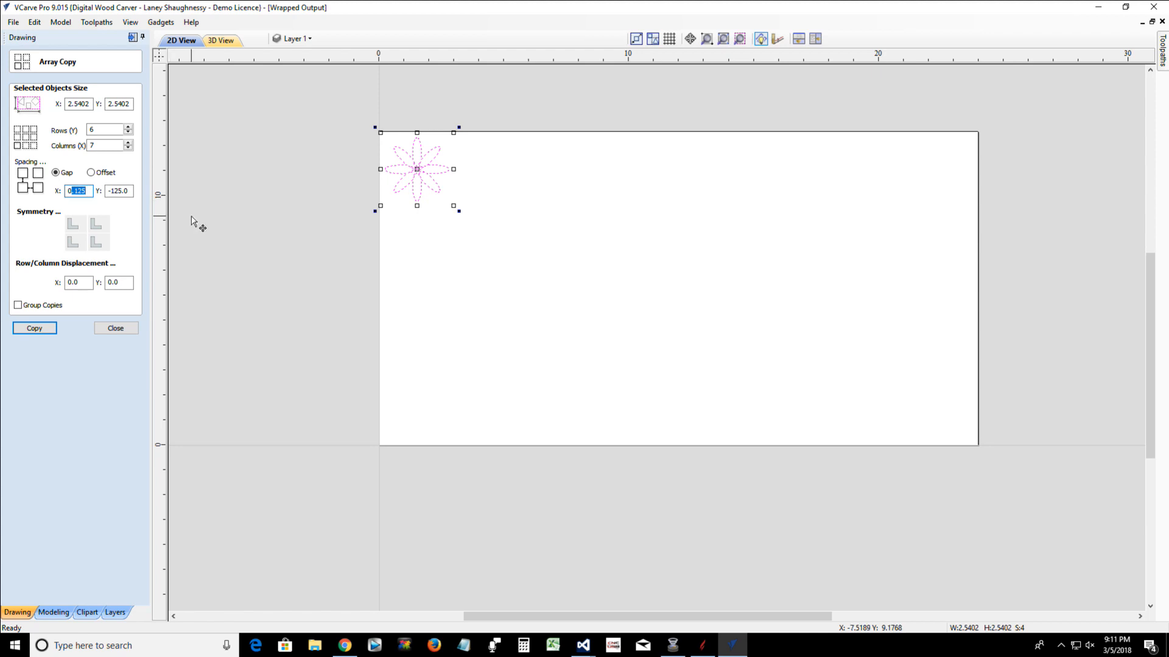
{"action": "type", "text": ".25"}
{"action": "left_click_drag", "start_coordinate": [126, 193], "coordinate": [102, 194]}
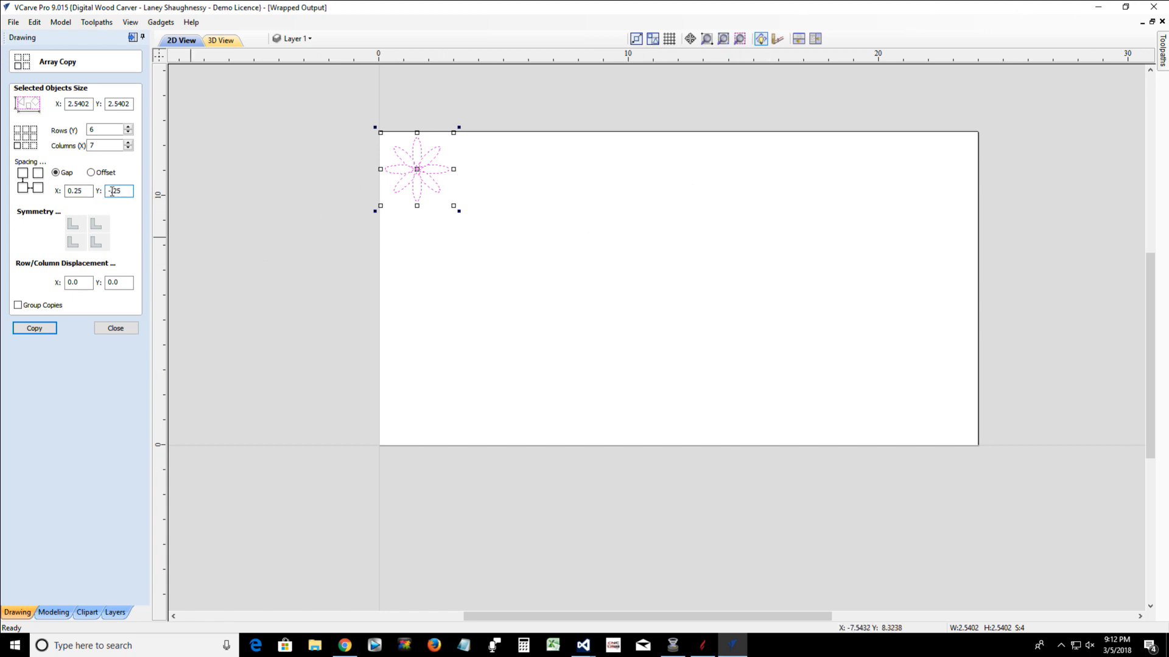
With the Y gap at -.25, set the array's row/column displacement to .125 in both X and Y
{"action": "left_click_drag", "start_coordinate": [112, 192], "coordinate": [107, 192]}
{"action": "left_click", "coordinate": [84, 282]}
{"action": "double_click", "coordinate": [85, 281]}
{"action": "type", "text": ".125"}
{"action": "double_click", "coordinate": [124, 283]}
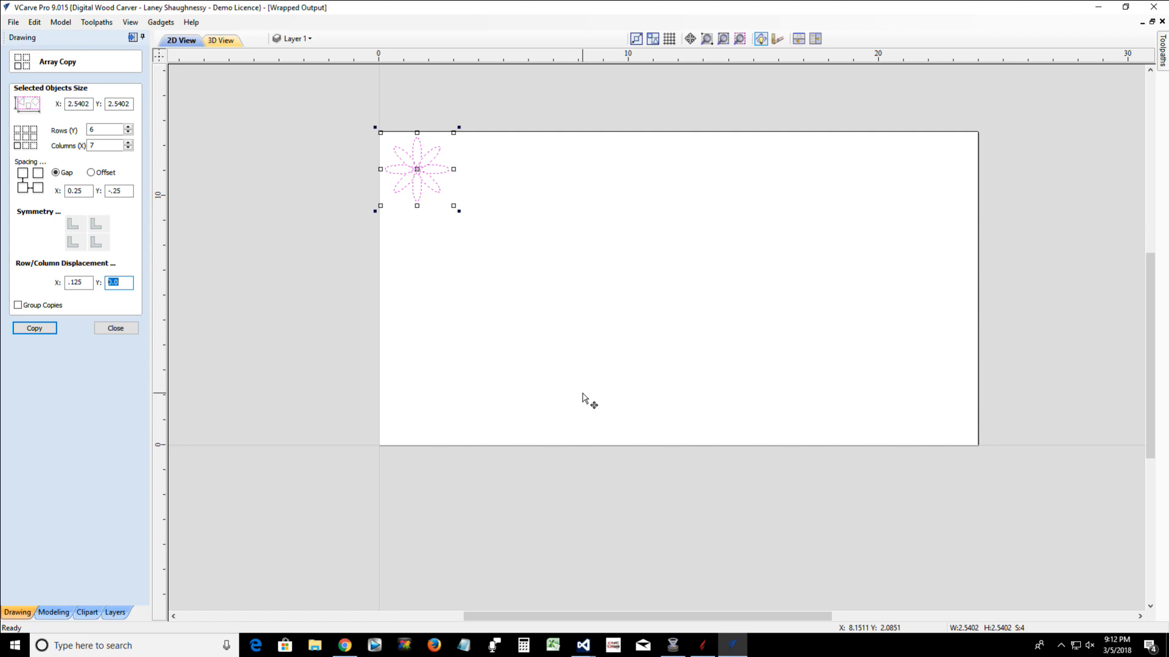
{"action": "type", "text": ".125"}
Try the array copy of the flower with 6 rows, 7 columns and .125 displacement, and undo it
{"action": "left_click", "coordinate": [27, 335]}
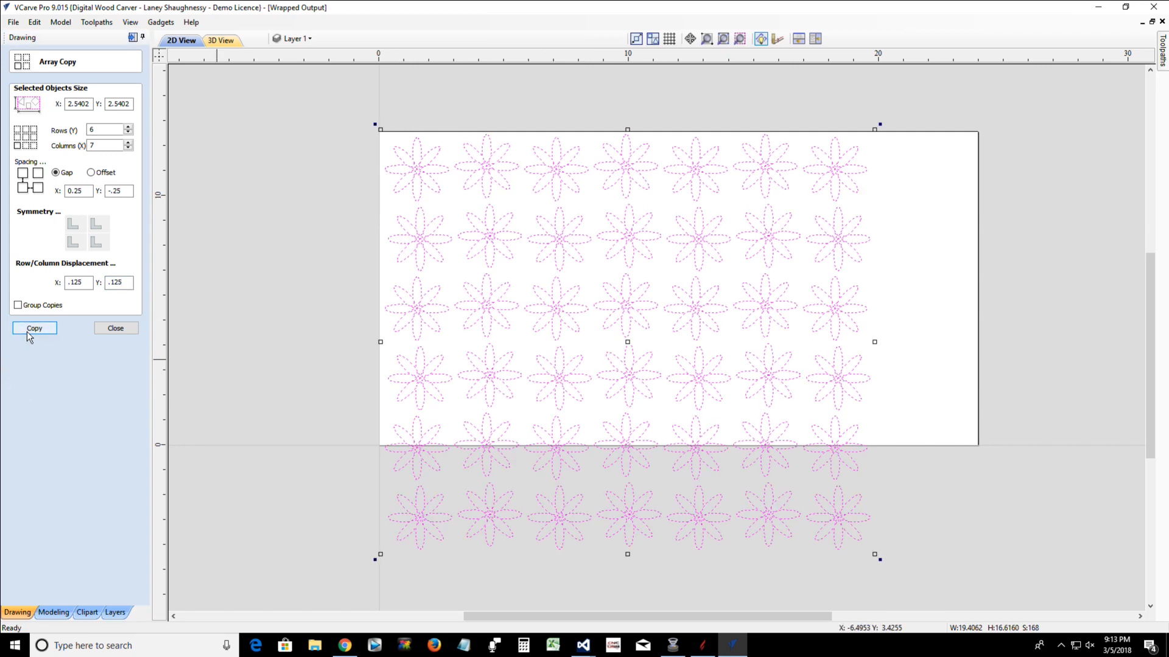
{"action": "scroll", "coordinate": [609, 279], "scroll_direction": "up", "scroll_amount": 2}
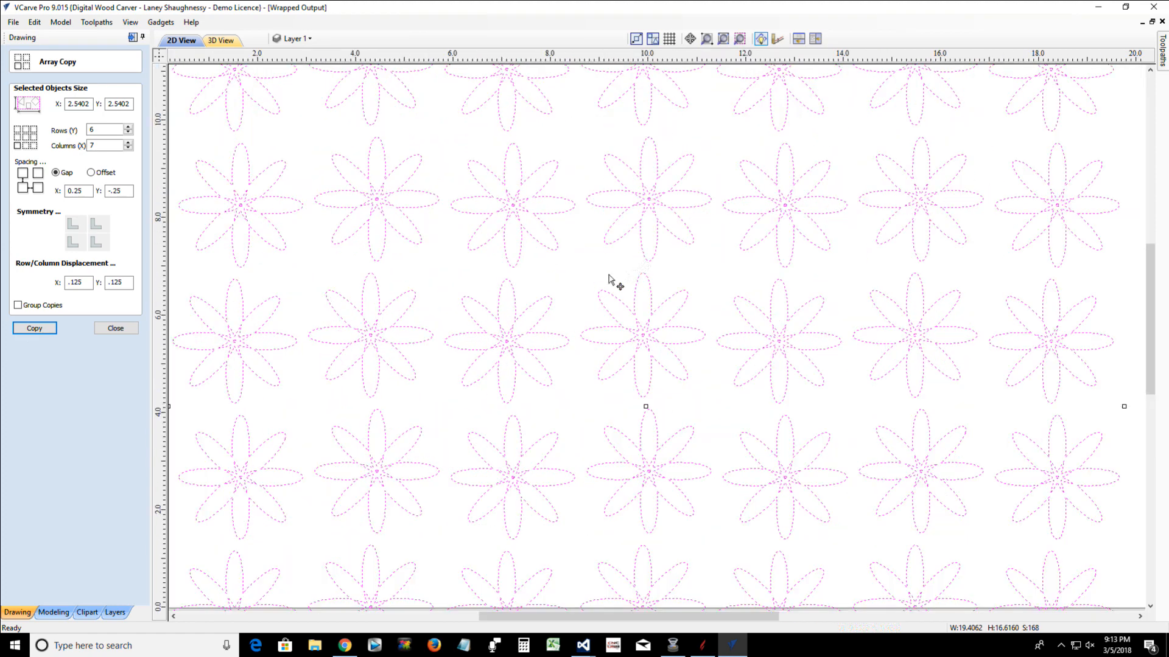
{"action": "scroll", "coordinate": [595, 286], "scroll_direction": "down", "scroll_amount": 2}
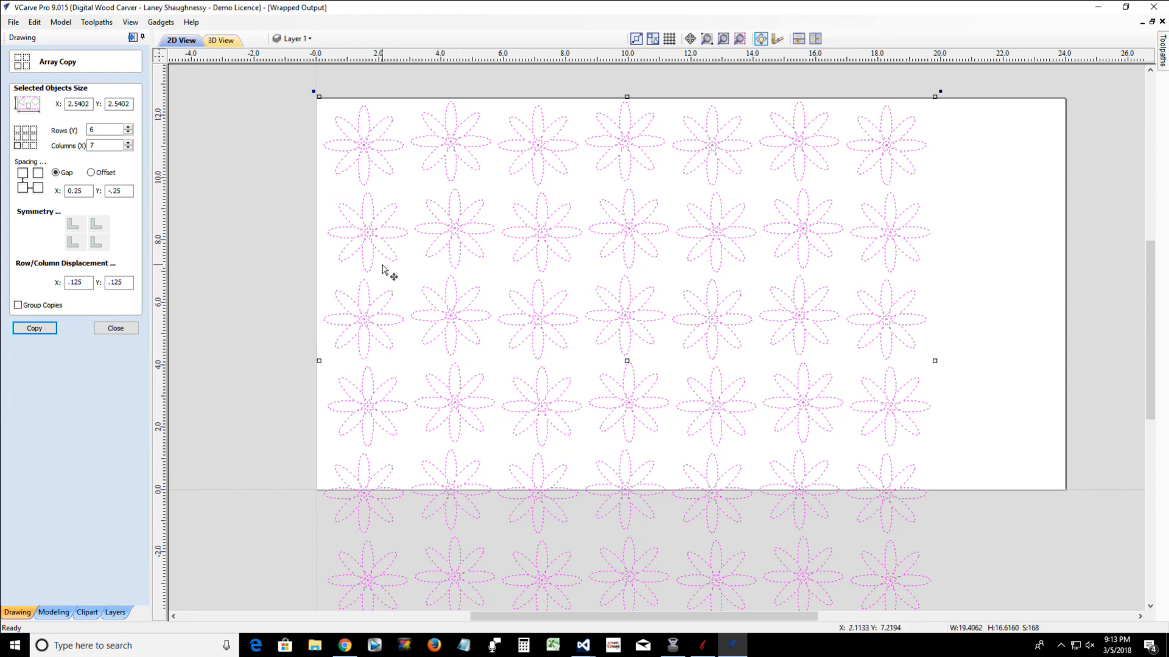
{"action": "key", "text": "ctrl+z"}
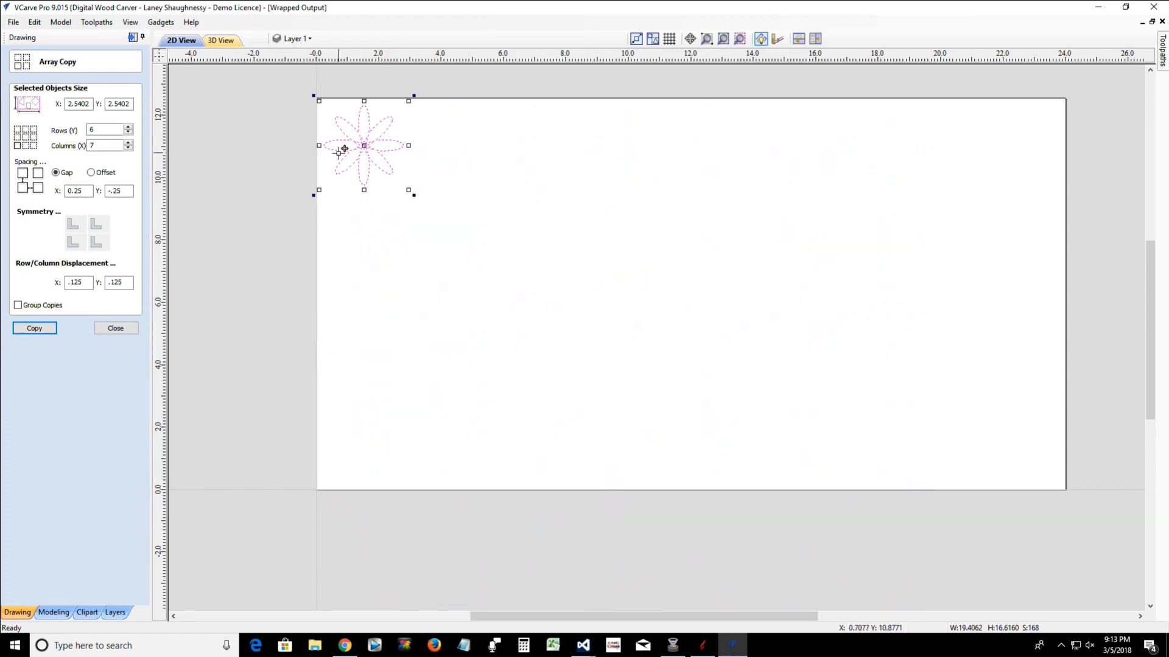
Copy the selected flower's X size value into the X row/column displacement
{"action": "double_click", "coordinate": [82, 108]}
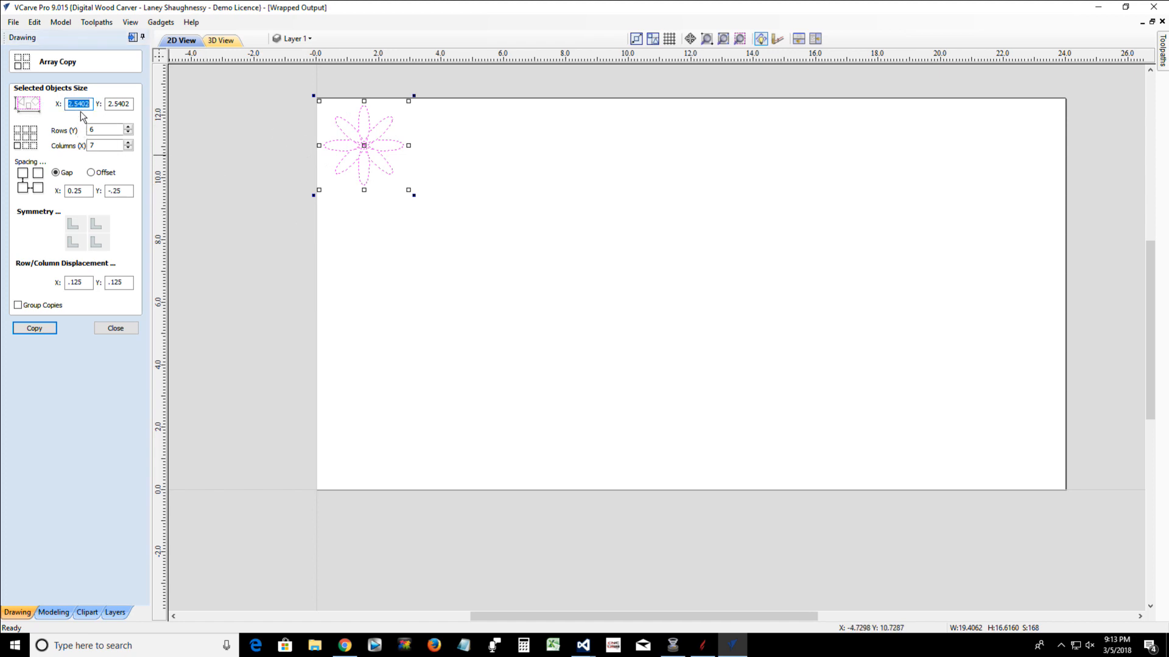
{"action": "right_click", "coordinate": [82, 107]}
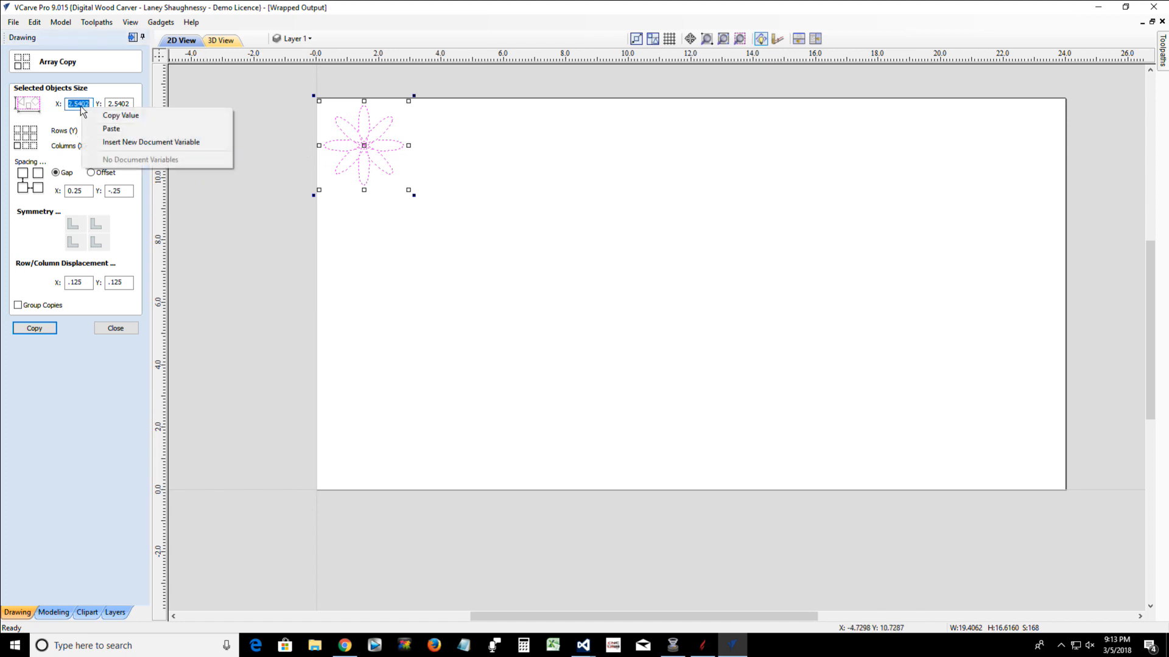
{"action": "left_click", "coordinate": [96, 117]}
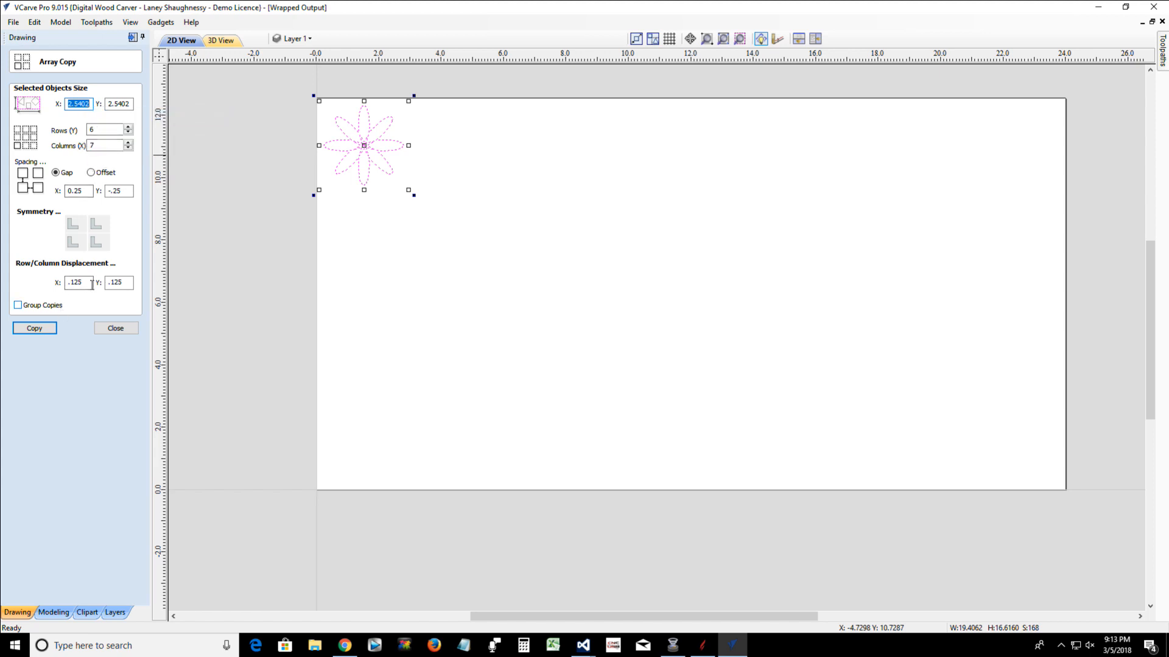
{"action": "left_click_drag", "start_coordinate": [91, 284], "coordinate": [46, 288]}
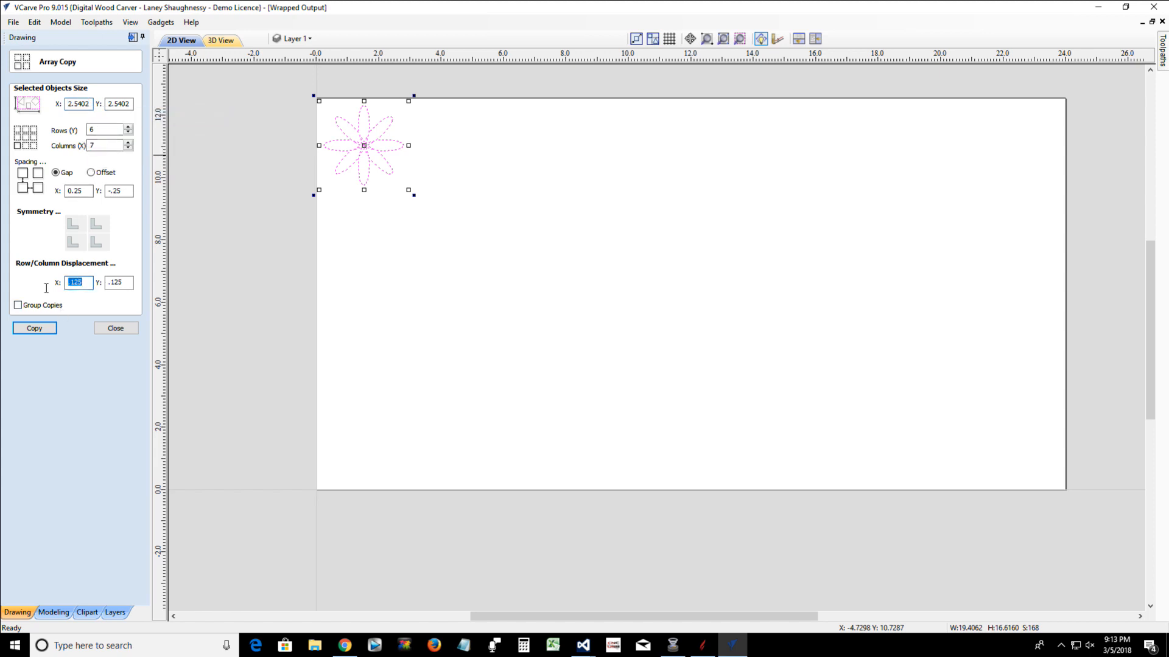
{"action": "right_click", "coordinate": [86, 282]}
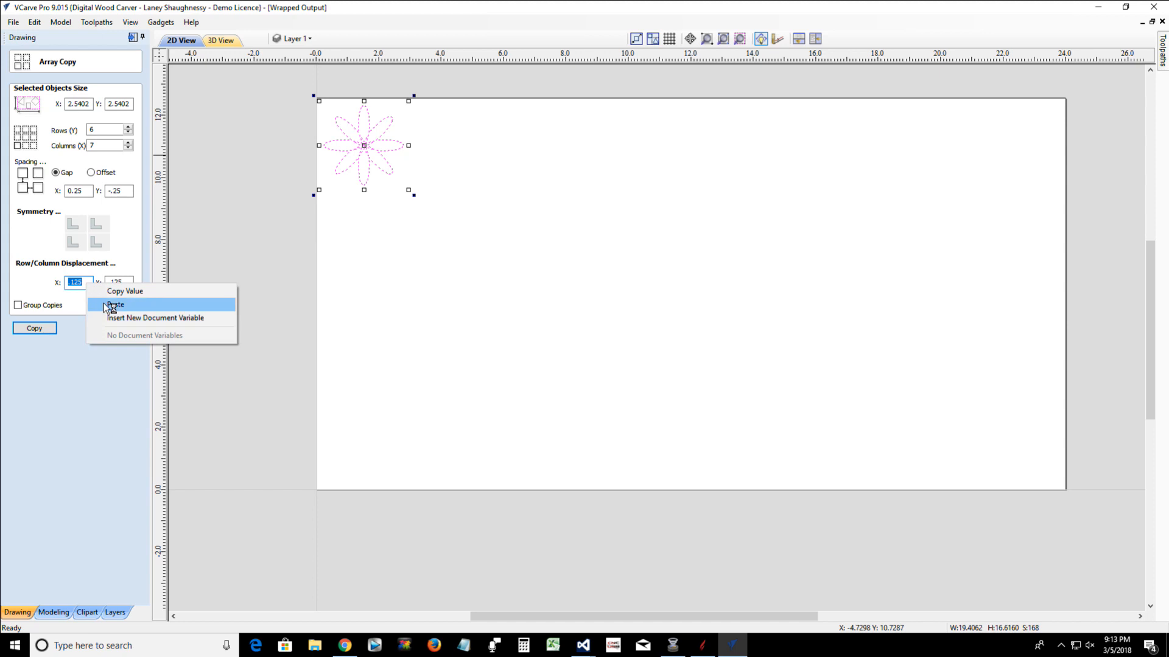
{"action": "left_click", "coordinate": [110, 305]}
Halve the X row/column displacement by dividing the entered value by 2, giving 1.2701
{"action": "type", "text": "-2"}
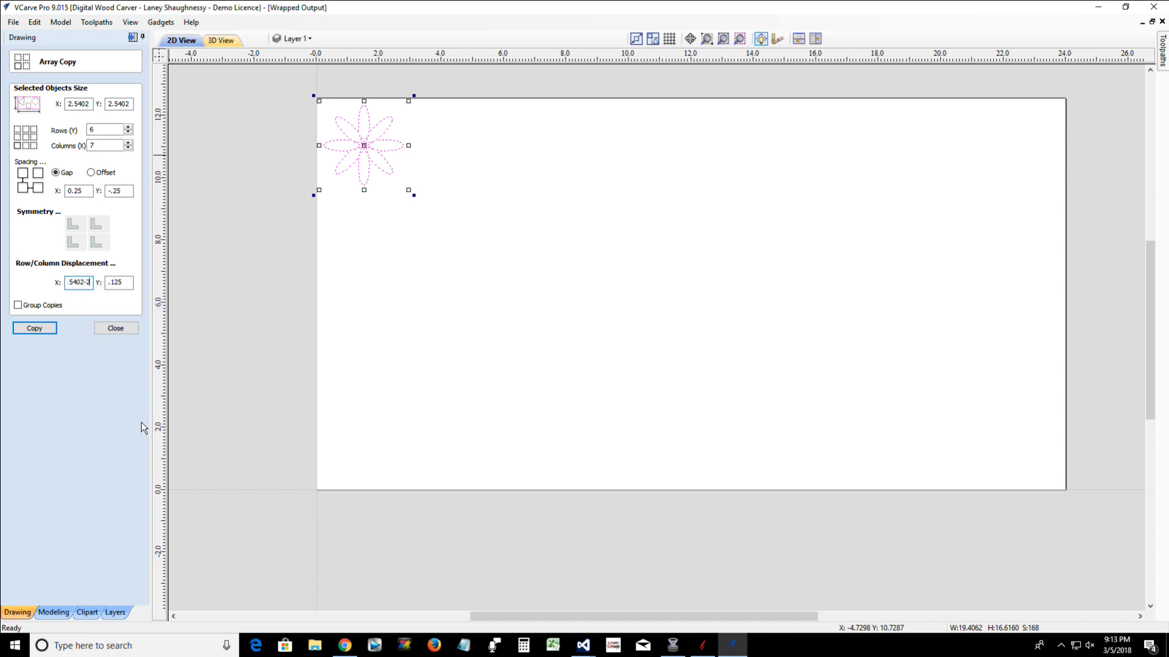
{"action": "key", "text": "BackSpace"}
{"action": "key", "text": "BackSpace"}
{"action": "type", "text": "/2"}
{"action": "key", "text": "equal"}
Try the flower array copy with a Y row/column displacement of 1.2701, and undo it
{"action": "key", "text": "Tab"}
{"action": "type", "text": "1.27"}
{"action": "left_click", "coordinate": [33, 329]}
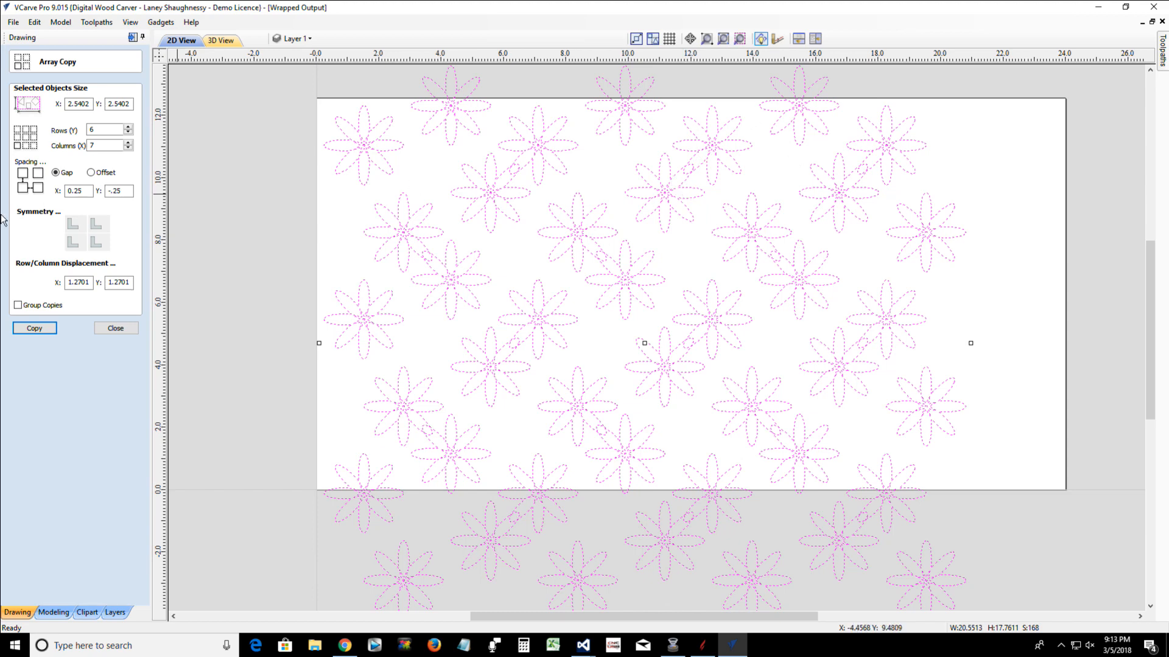
{"action": "double_click", "coordinate": [109, 281]}
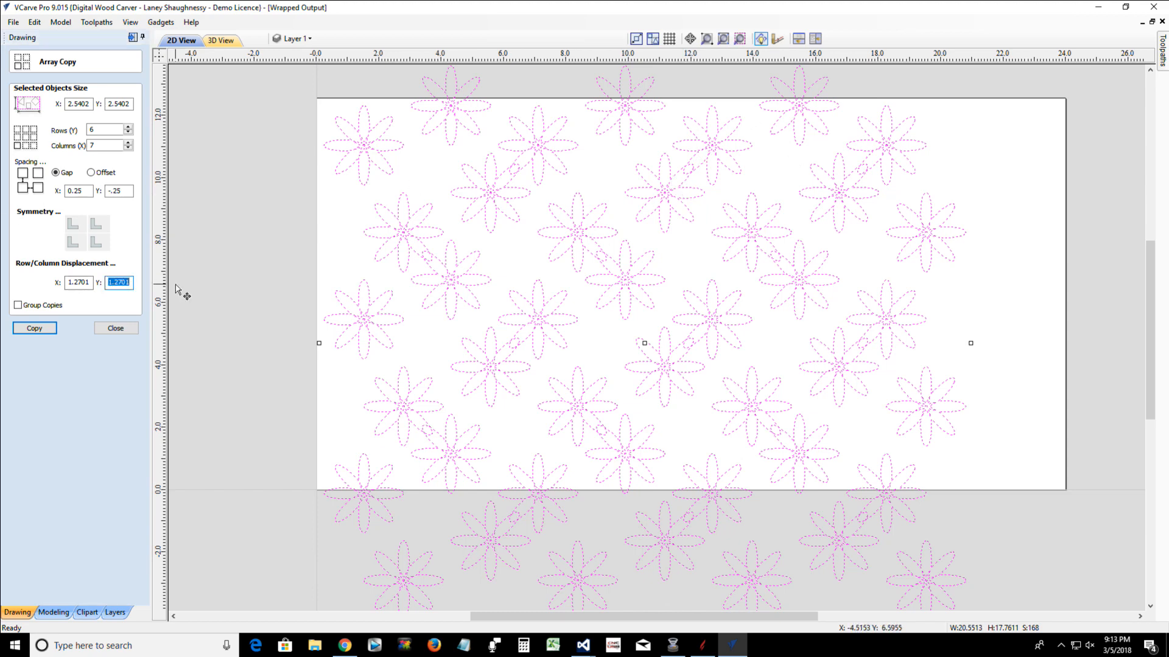
{"action": "key", "text": "ctrl+z"}
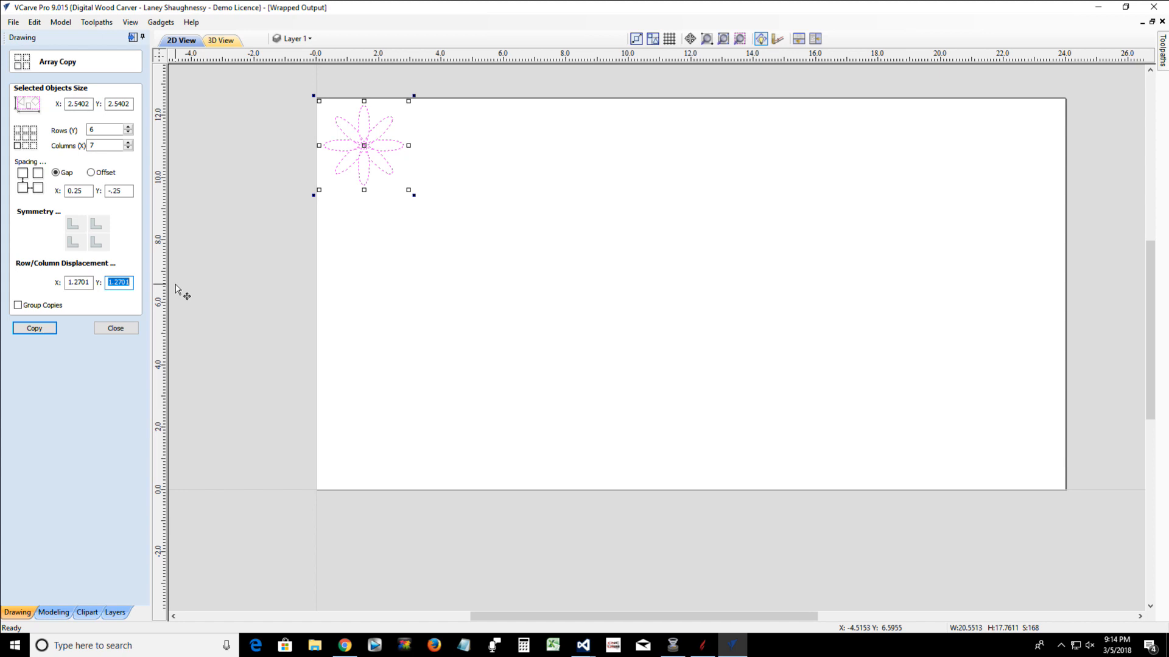
Set the Y row/column displacement to .5 and array-copy the flower in 6 rows and 7 columns
{"action": "type", "text": ".5"}
{"action": "left_click", "coordinate": [36, 329]}
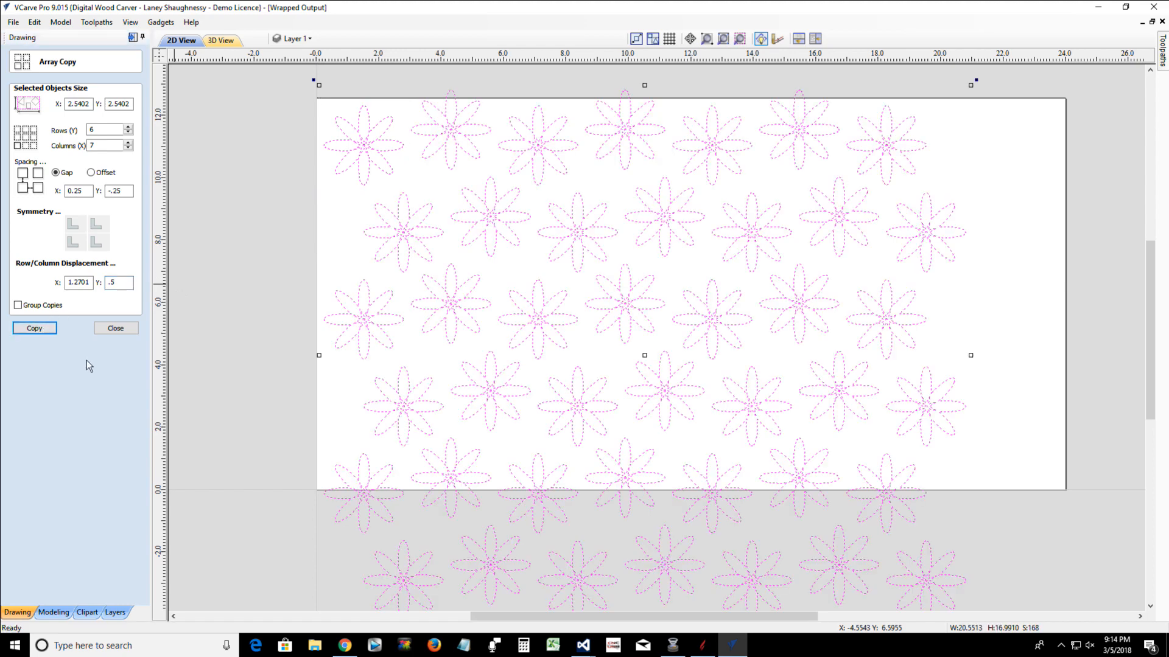
{"action": "scroll", "coordinate": [570, 245], "scroll_direction": "down", "scroll_amount": 2}
{"action": "scroll", "coordinate": [570, 246], "scroll_direction": "down", "scroll_amount": 1}
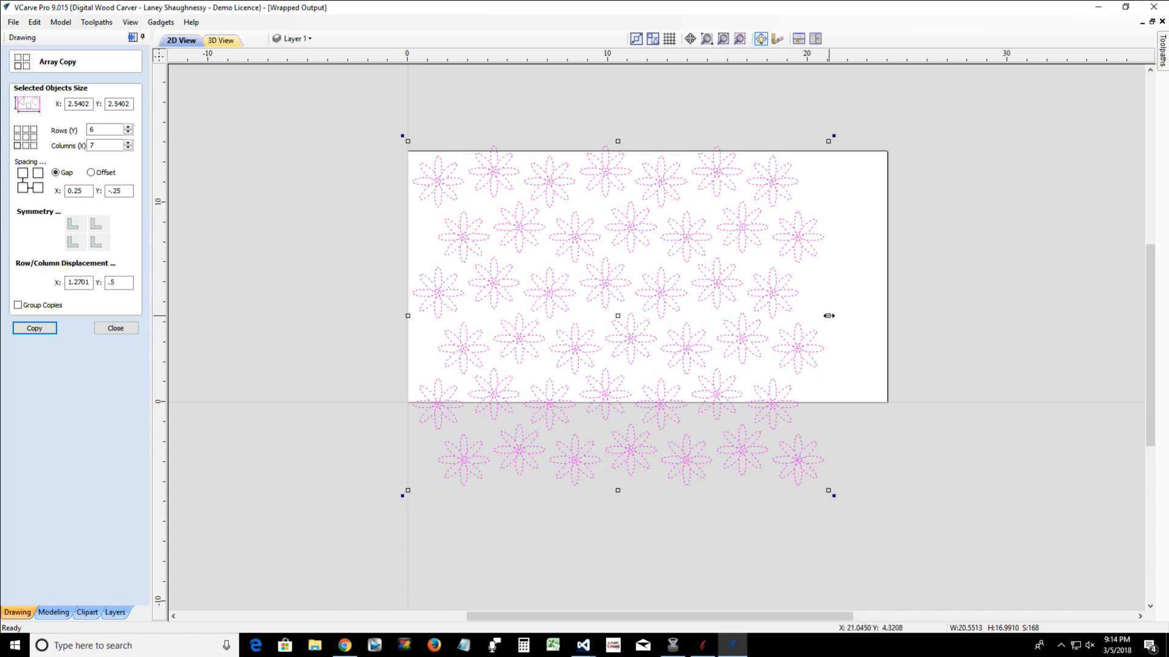
Stretch the flower array to about 21.69 inches wide and center it in the material both horizontally and vertically
{"action": "left_click_drag", "start_coordinate": [830, 314], "coordinate": [845, 317]}
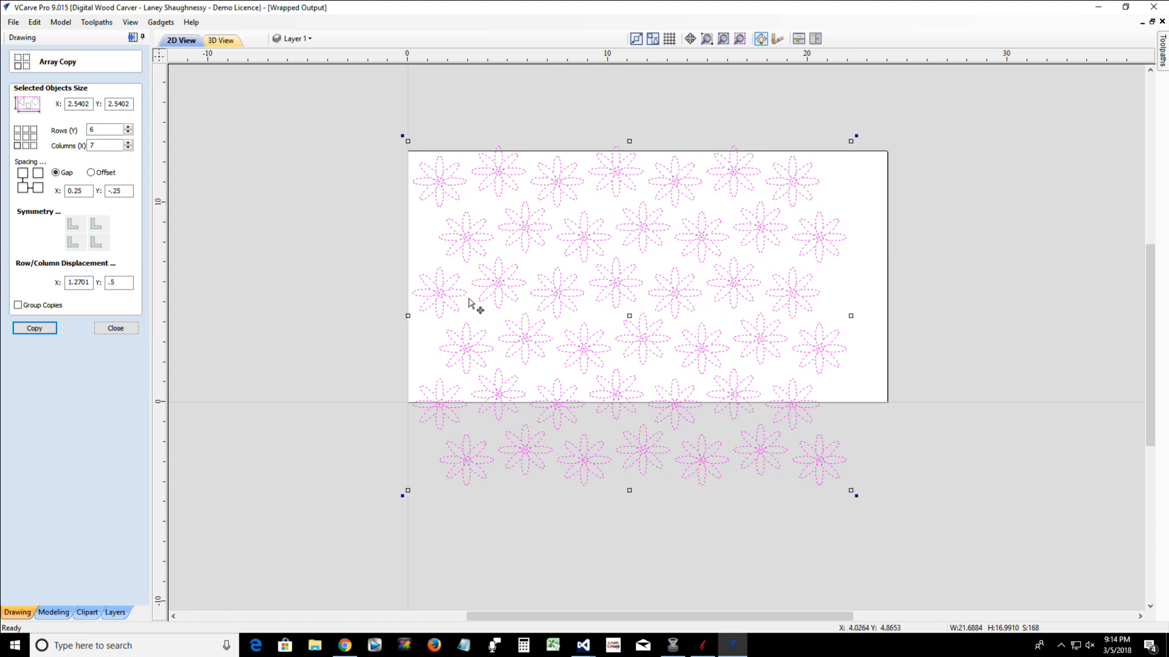
{"action": "left_click", "coordinate": [115, 329]}
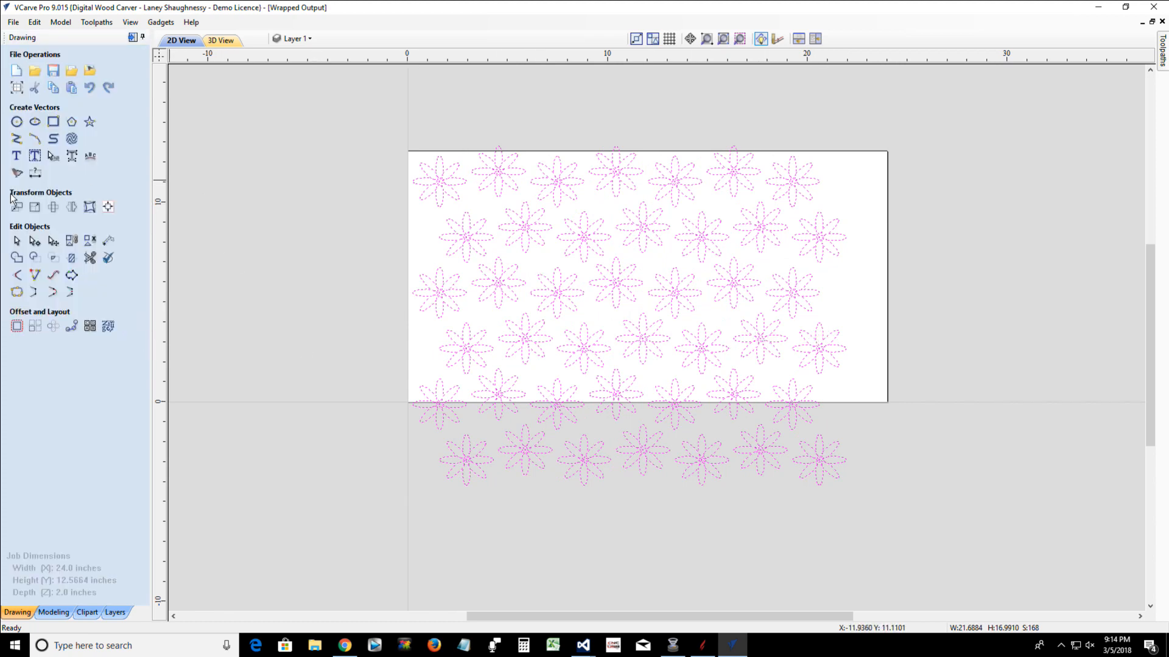
{"action": "left_click", "coordinate": [91, 207]}
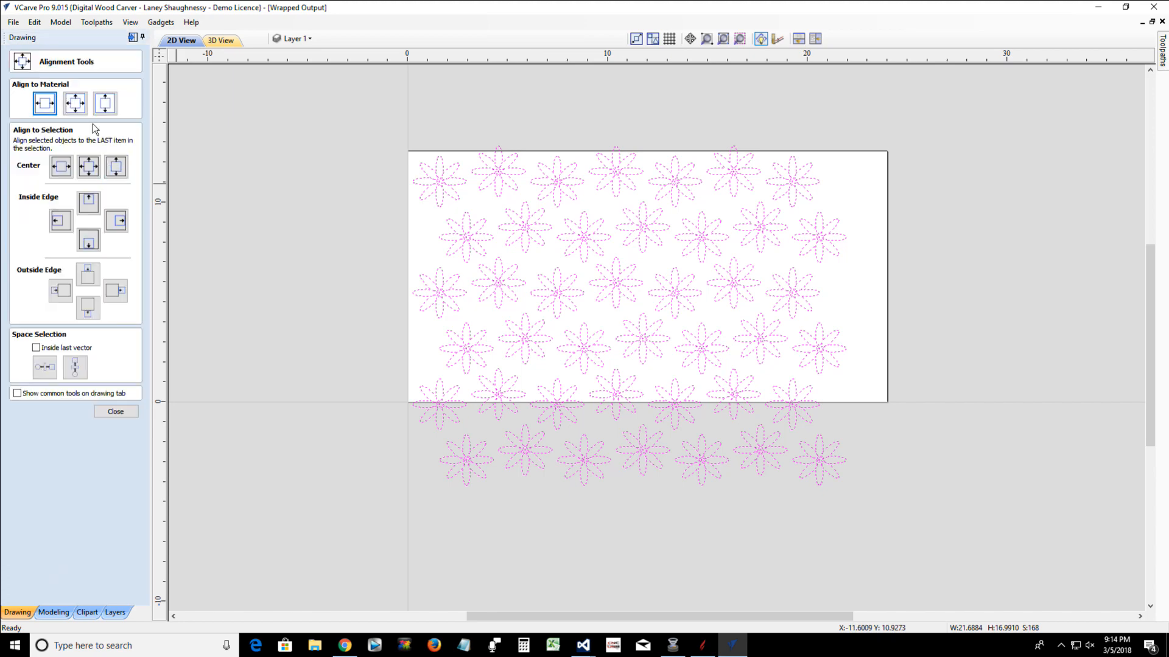
{"action": "left_click", "coordinate": [74, 103]}
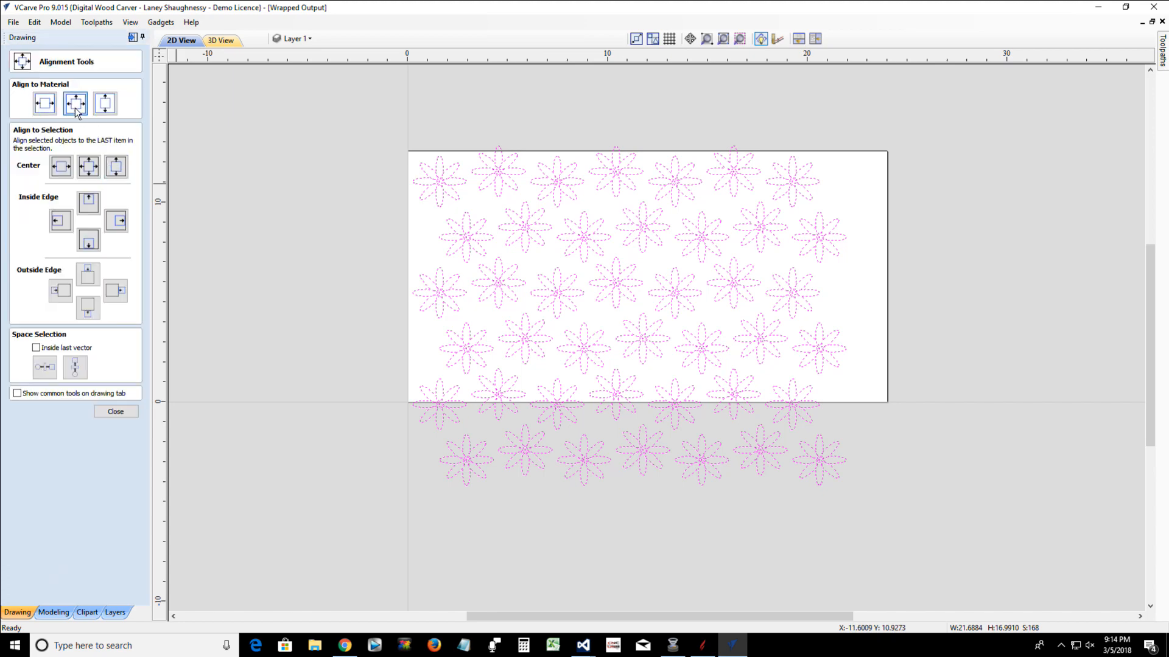
{"action": "left_click", "coordinate": [116, 411]}
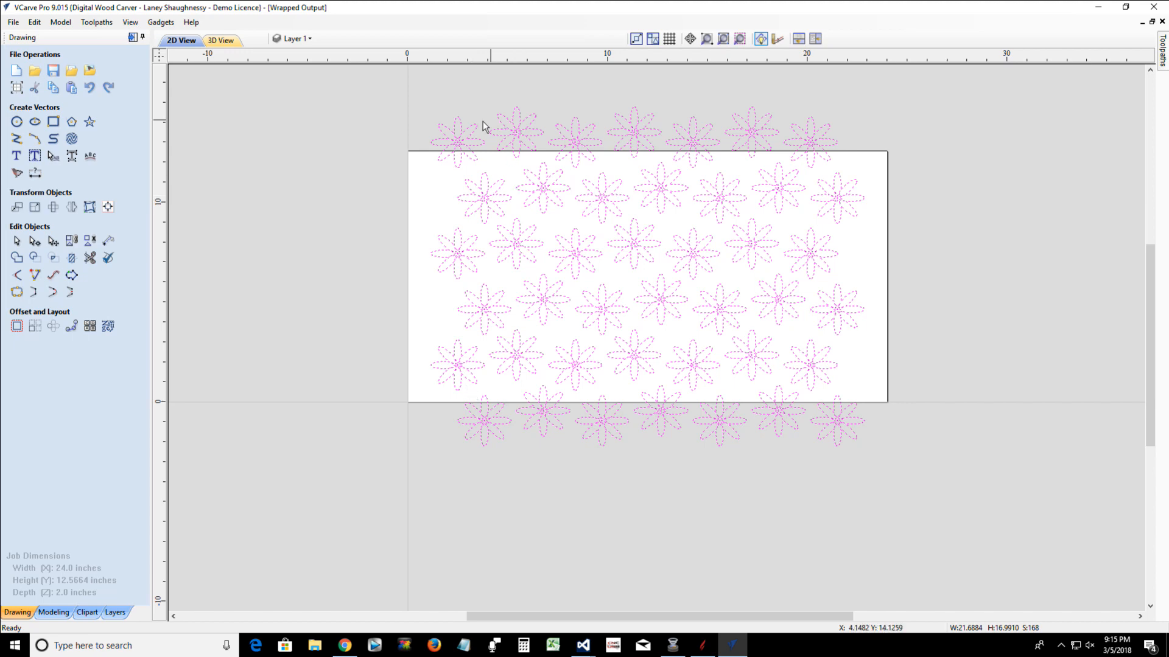
Delete the lowest row of seven flowers that overhangs the material's bottom edge
{"action": "scroll", "coordinate": [468, 166], "scroll_direction": "up", "scroll_amount": 3}
{"action": "scroll", "coordinate": [467, 164], "scroll_direction": "down", "scroll_amount": 2}
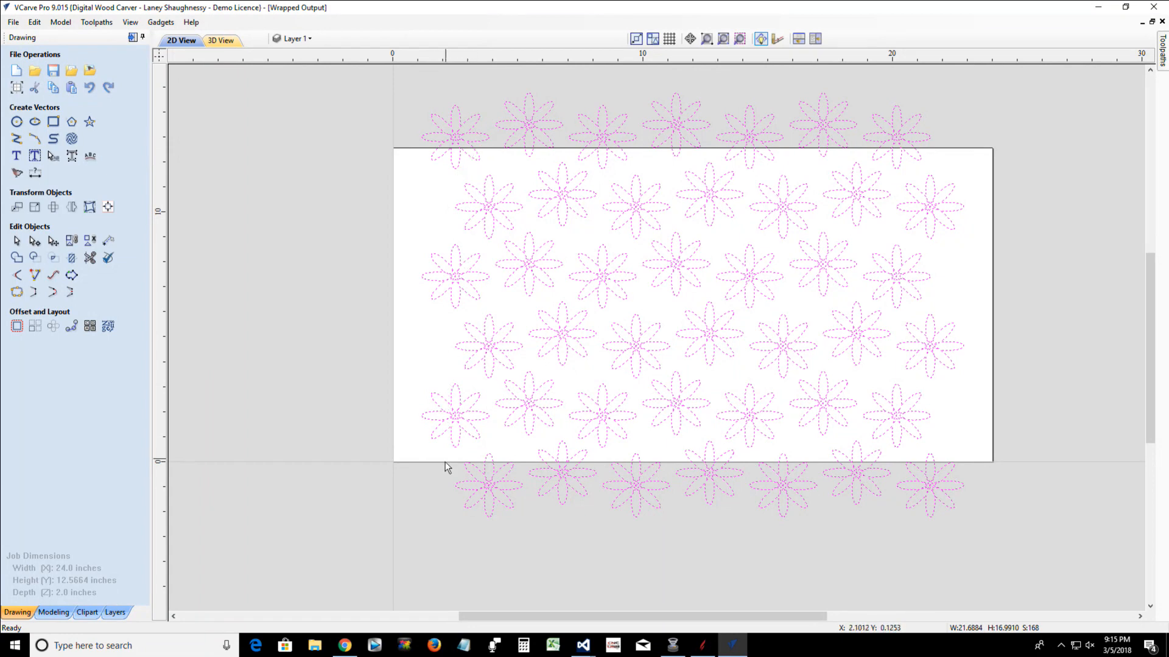
{"action": "left_click", "coordinate": [432, 453]}
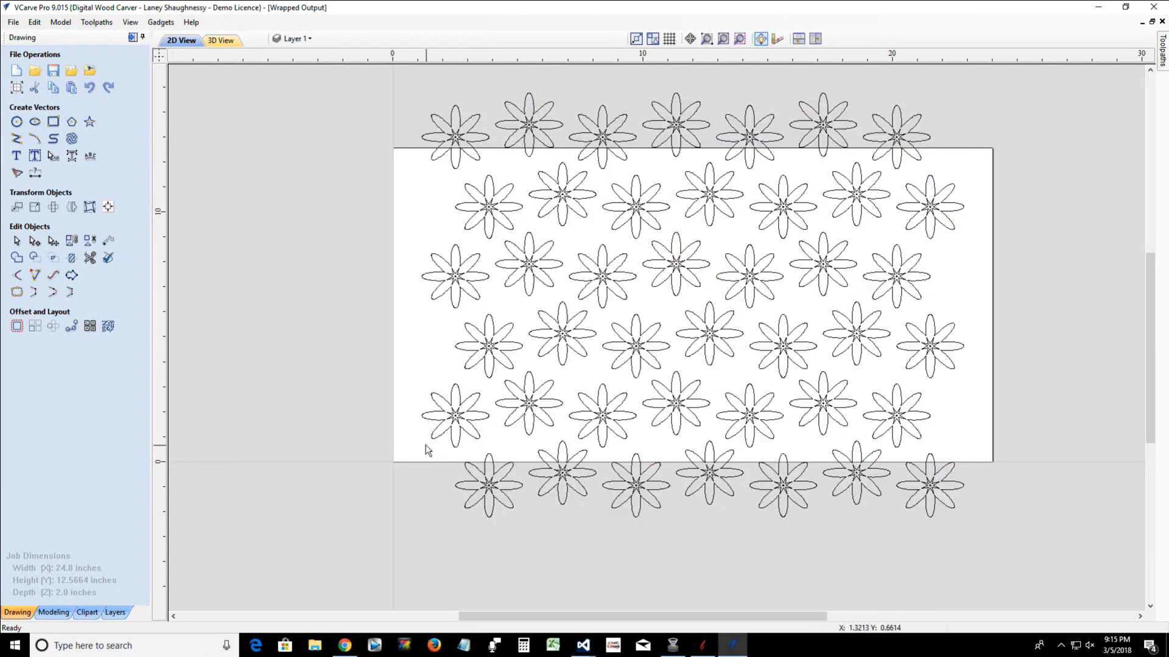
{"action": "left_click_drag", "start_coordinate": [420, 439], "coordinate": [1041, 538]}
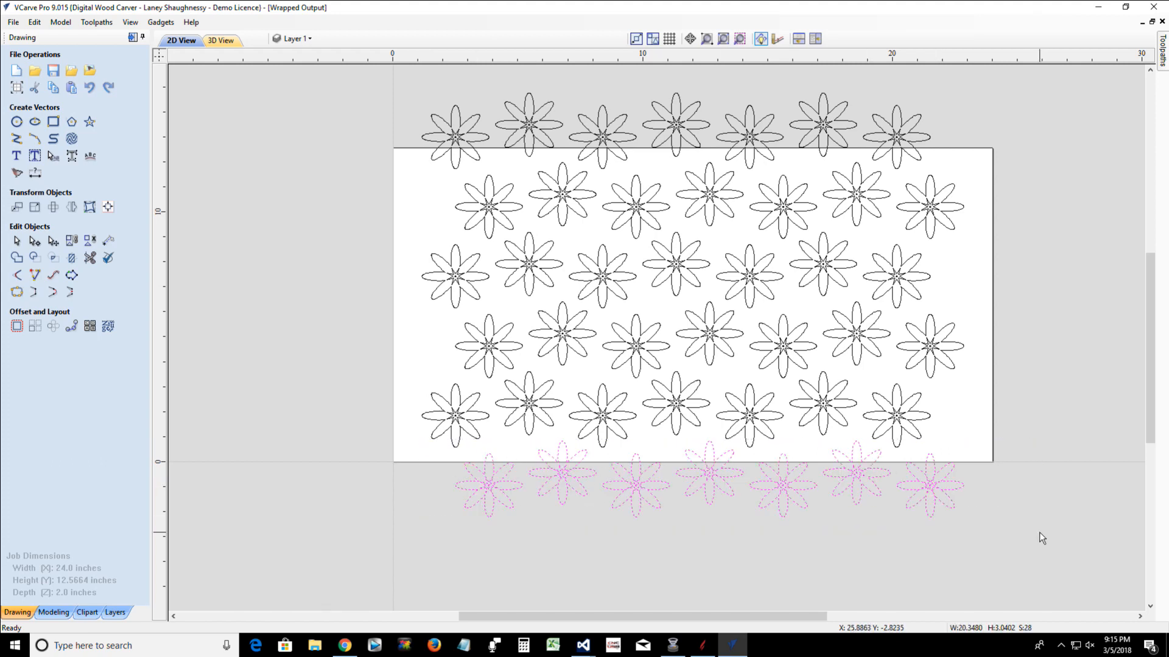
{"action": "key", "text": "Delete"}
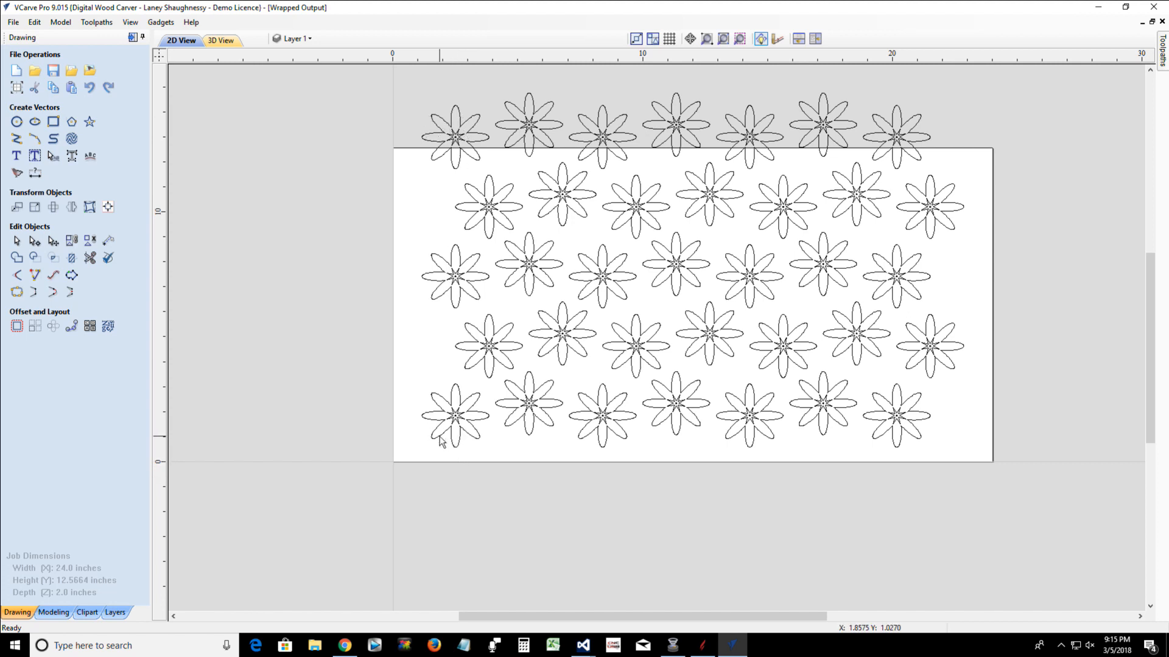
Compress all remaining flowers vertically about their center to a total height of about 12.01 inches, and deselect them
{"action": "left_click", "coordinate": [481, 145]}
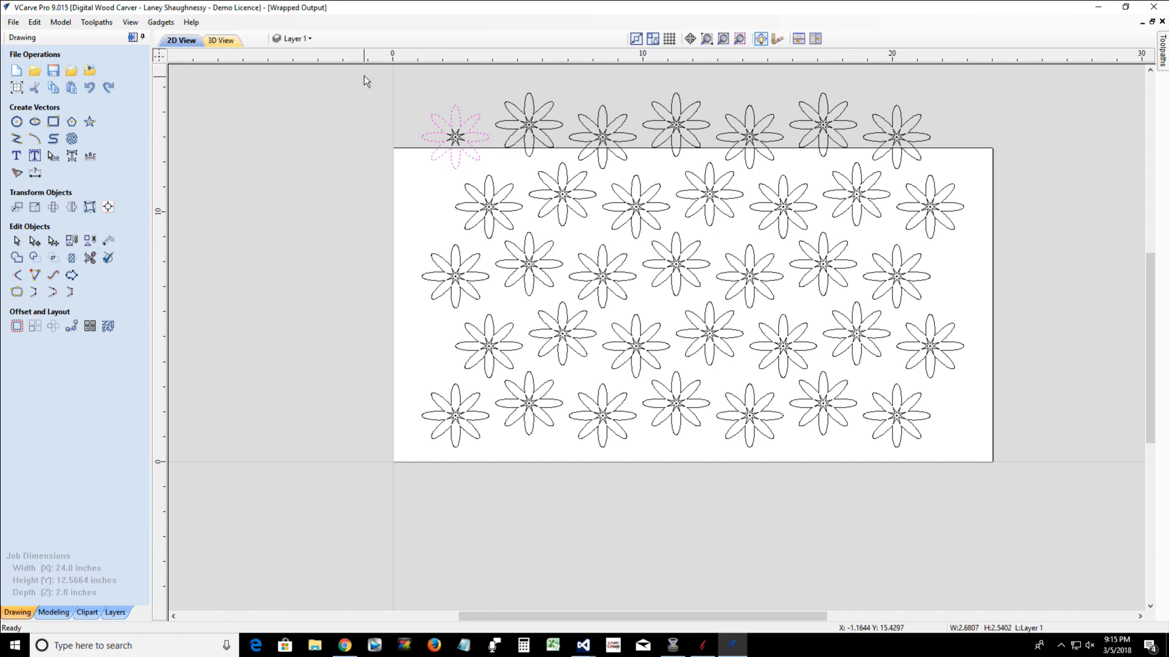
{"action": "left_click_drag", "start_coordinate": [363, 73], "coordinate": [1060, 496]}
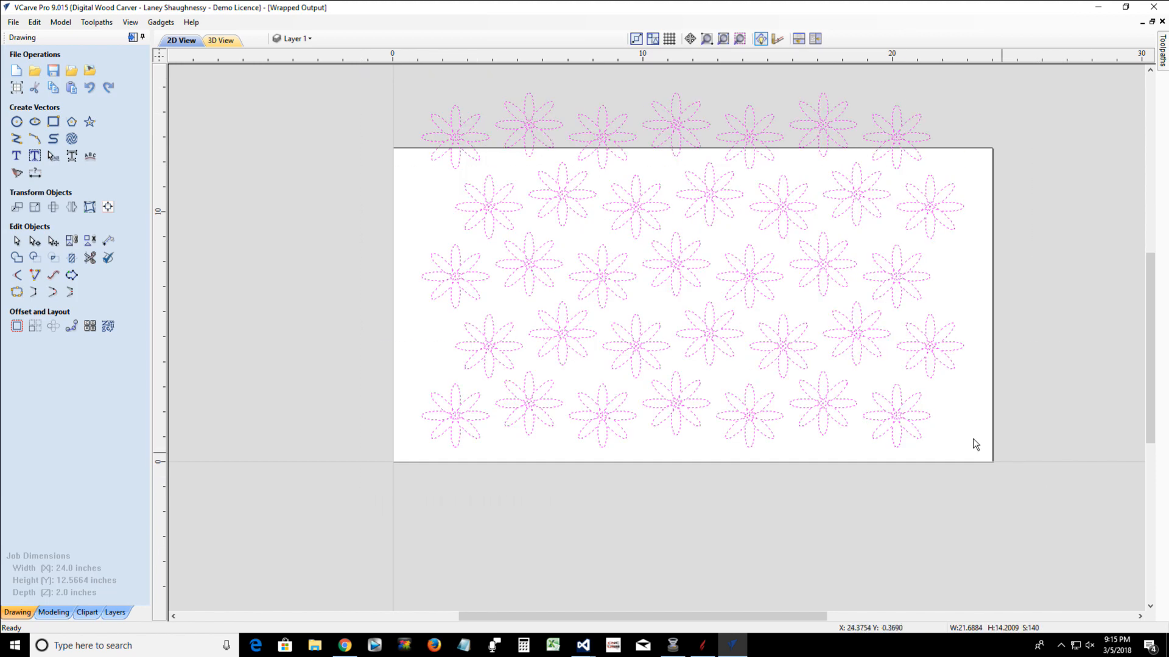
{"action": "left_click", "coordinate": [453, 159]}
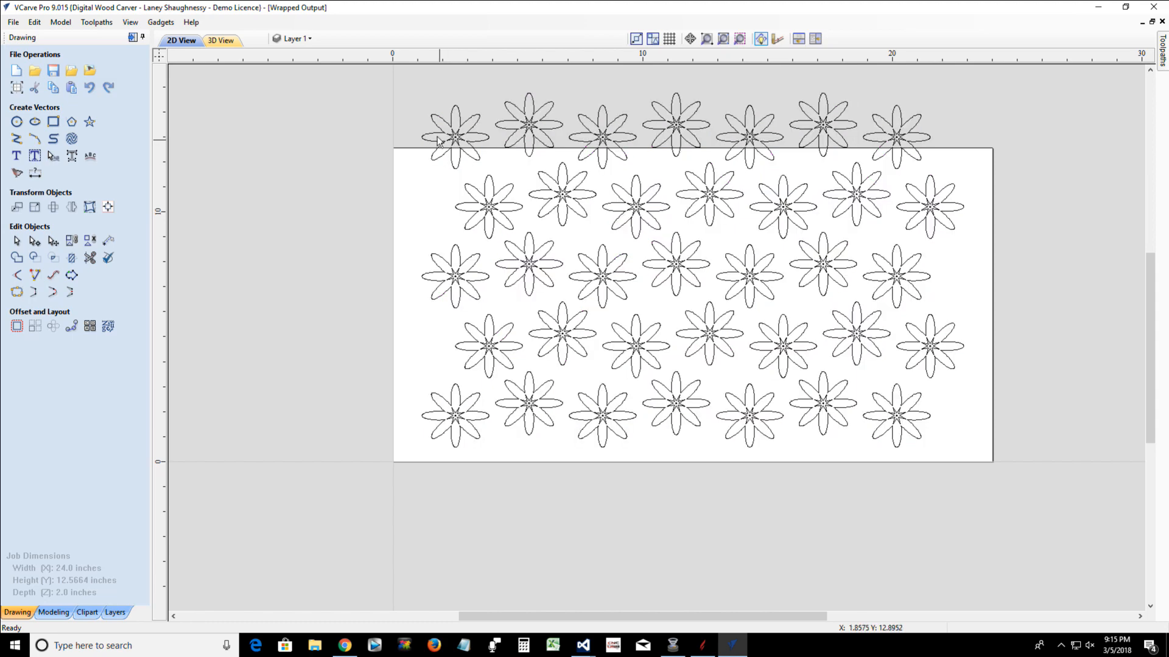
{"action": "left_click_drag", "start_coordinate": [367, 94], "coordinate": [1086, 459]}
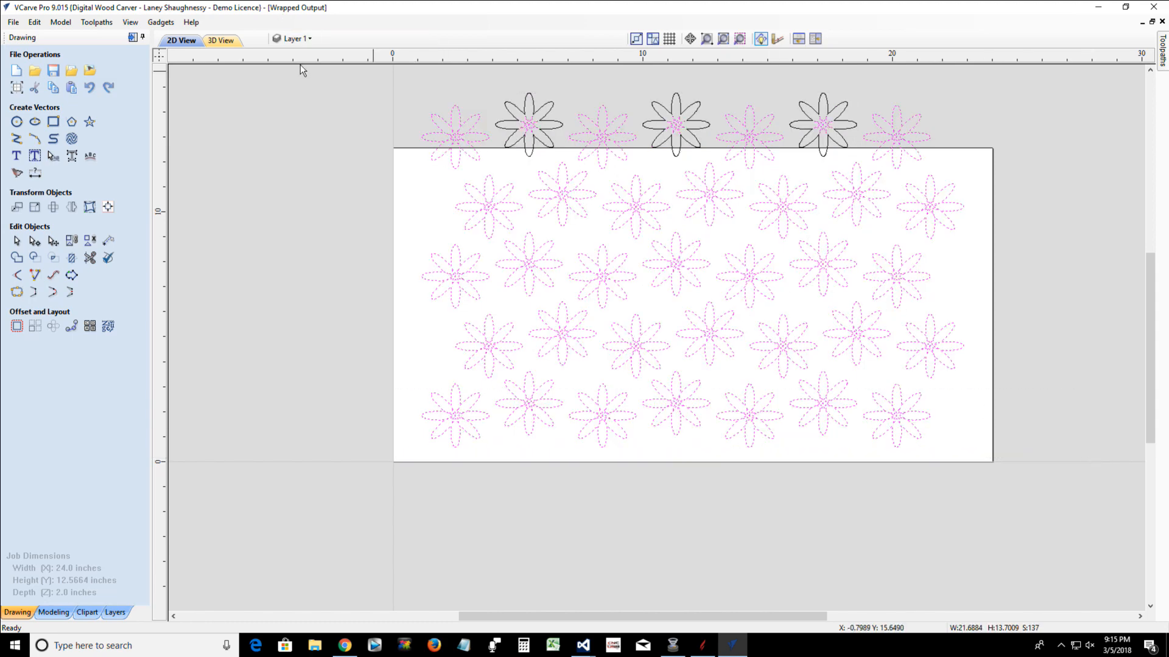
{"action": "key", "text": "ctrl+a"}
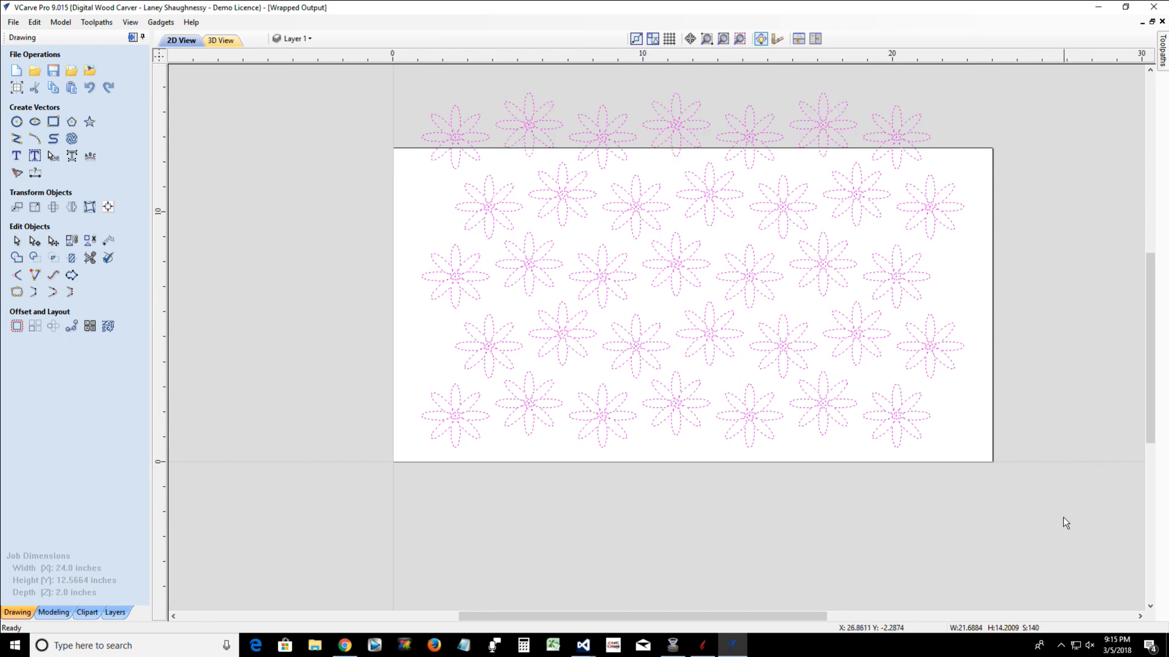
{"action": "left_click", "coordinate": [511, 120], "text": "shift"}
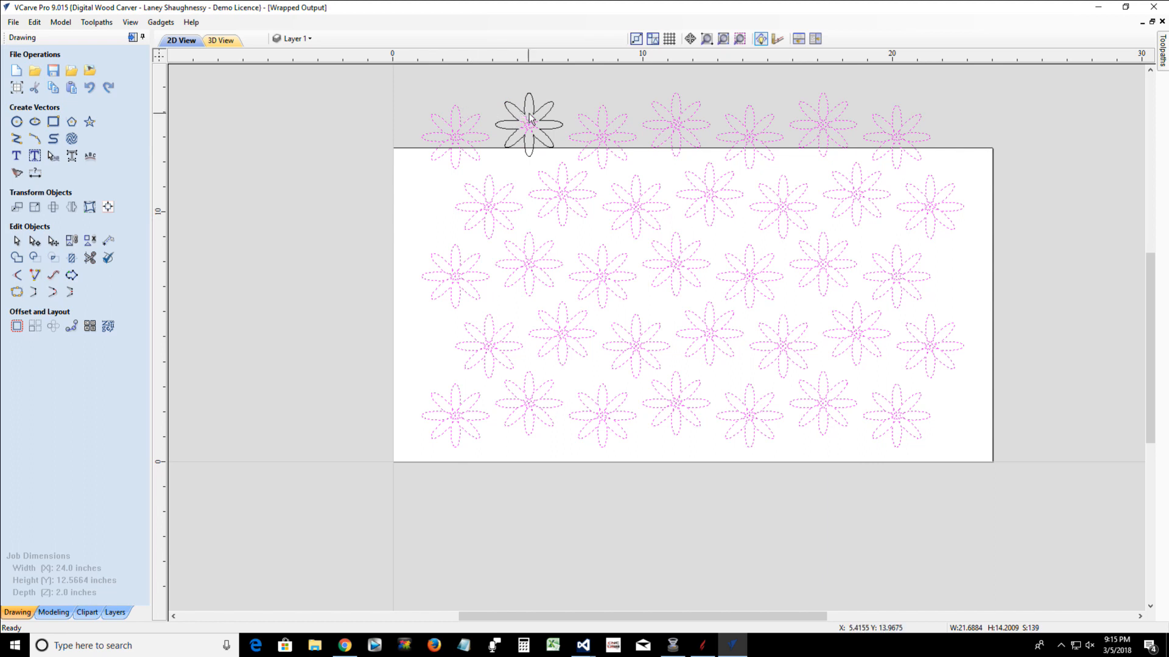
{"action": "left_click", "coordinate": [512, 120], "text": "shift"}
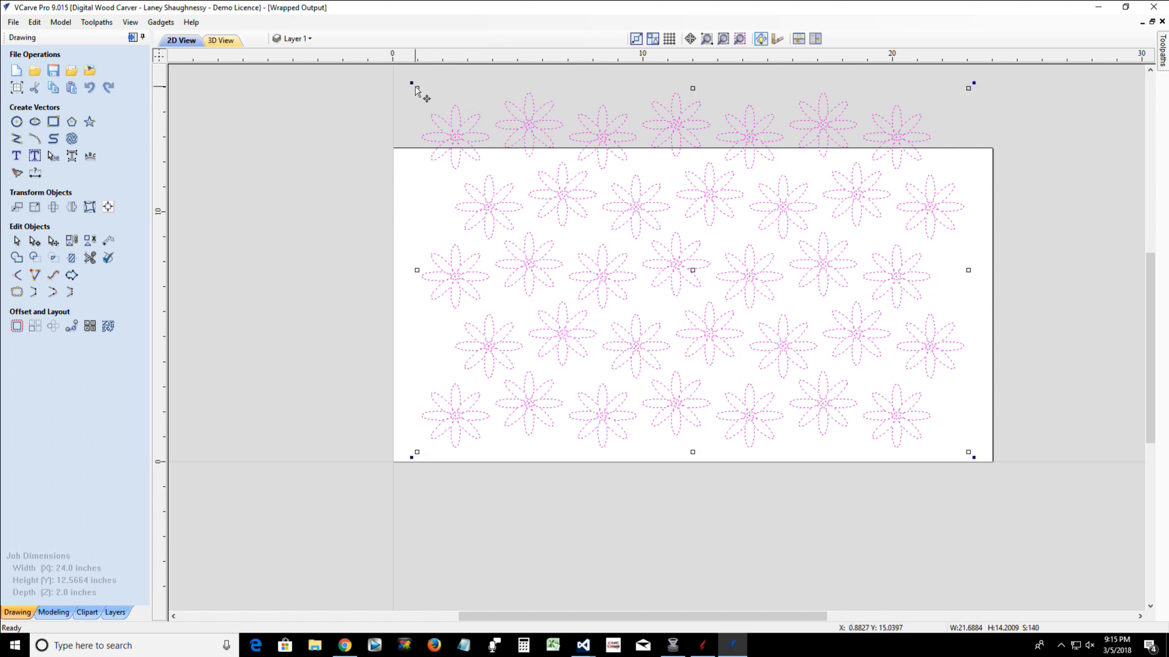
{"action": "left_click_drag", "start_coordinate": [693, 88], "coordinate": [693, 135]}
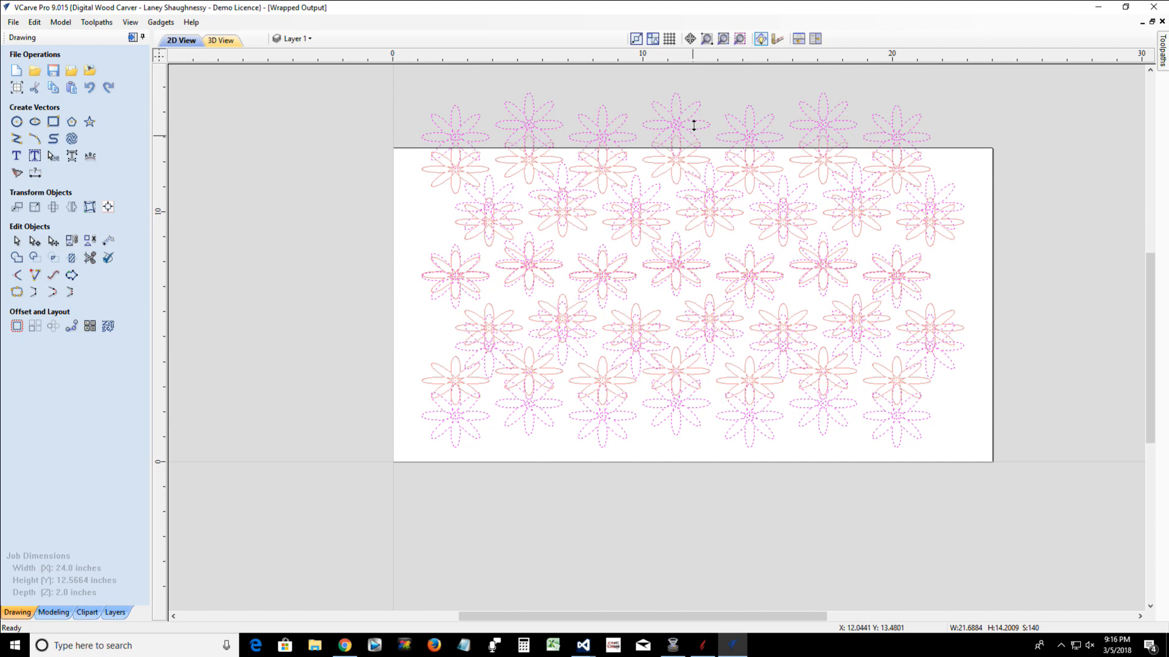
{"action": "left_click_drag", "start_coordinate": [693, 125], "coordinate": [694, 123]}
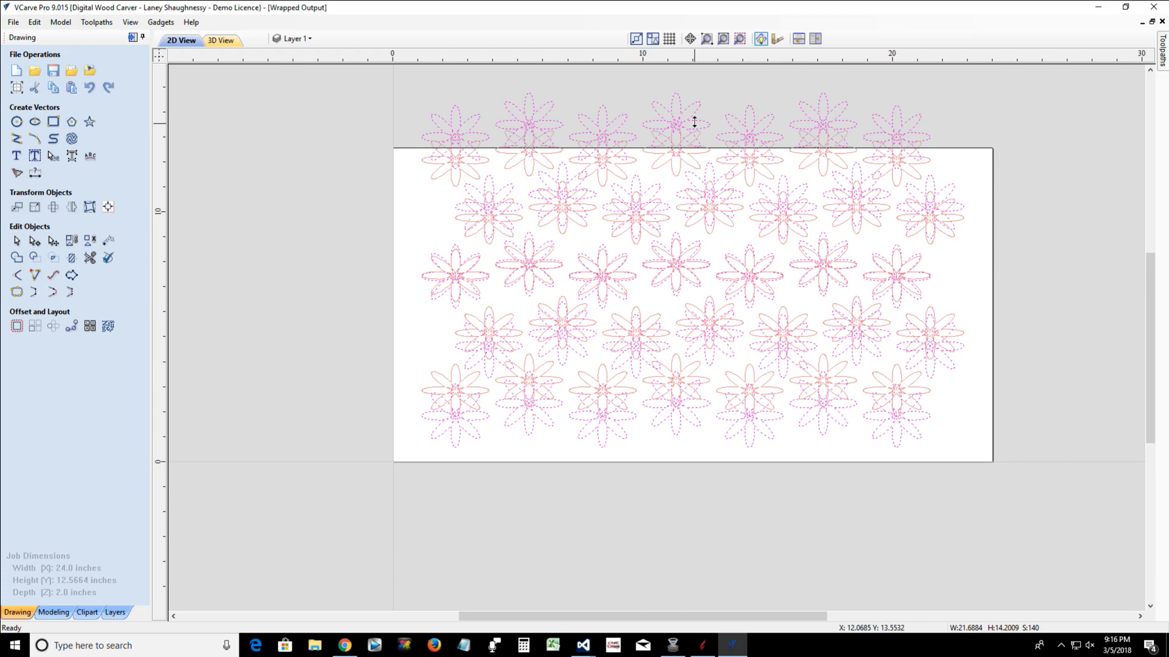
{"action": "left_click_drag", "start_coordinate": [694, 120], "coordinate": [695, 121]}
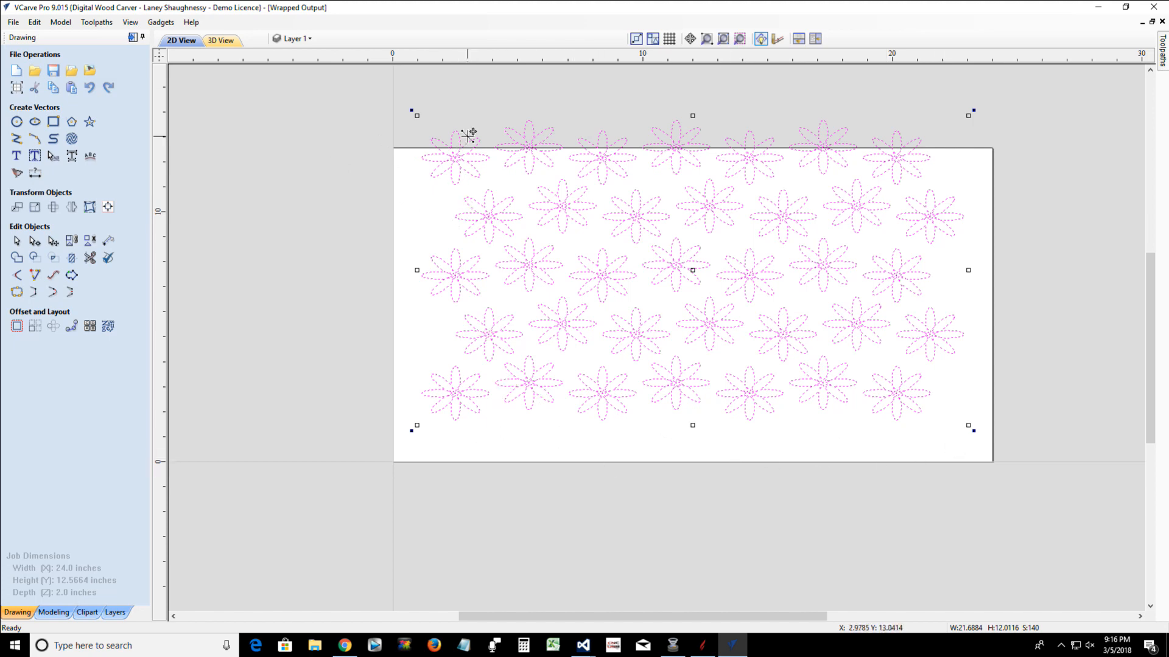
{"action": "left_click", "coordinate": [312, 119]}
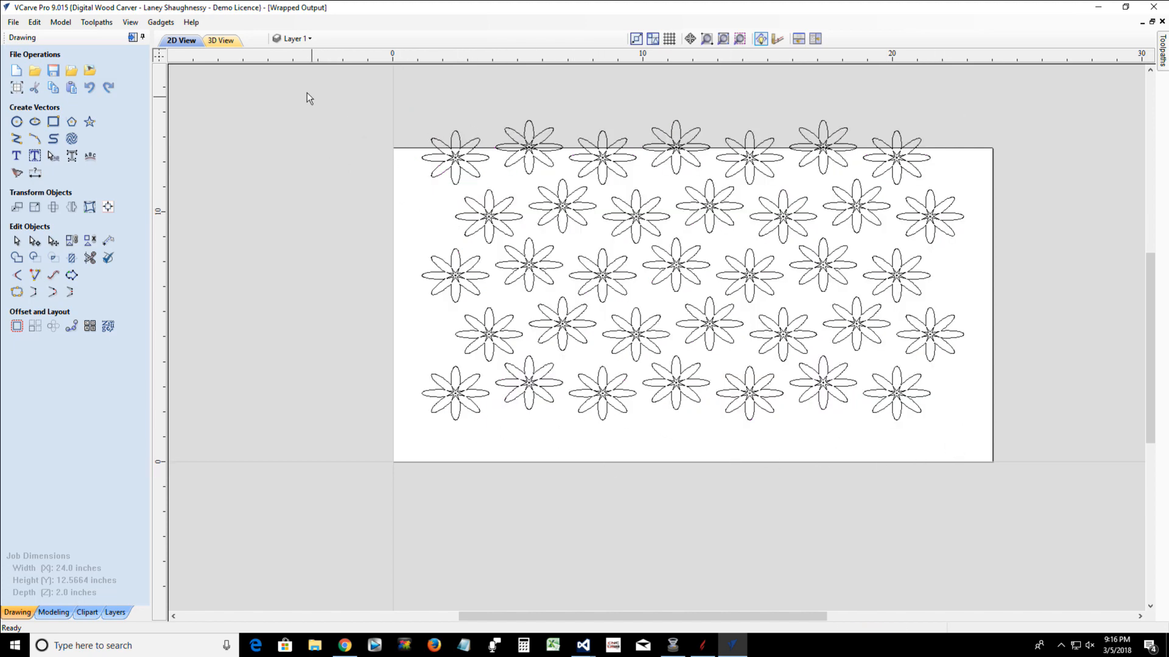
Select the entire flower array and set up a V-Carve / Engraving toolpath with a flat depth of 0.125 inches
{"action": "left_click_drag", "start_coordinate": [287, 92], "coordinate": [1024, 470]}
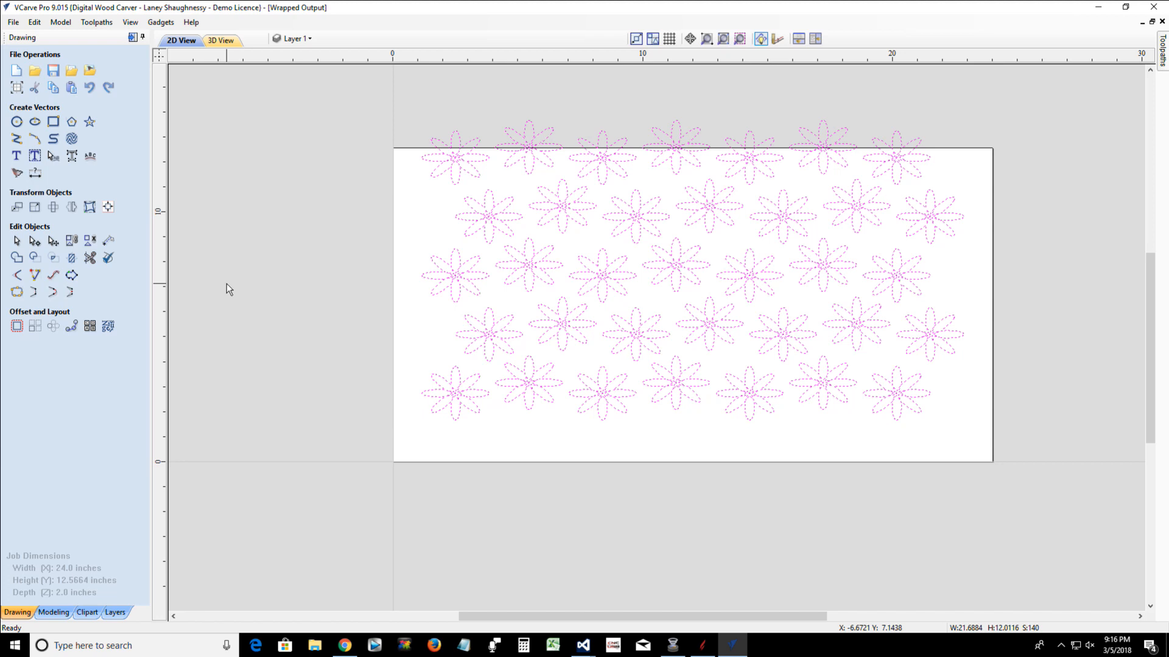
{"action": "left_click", "coordinate": [131, 38]}
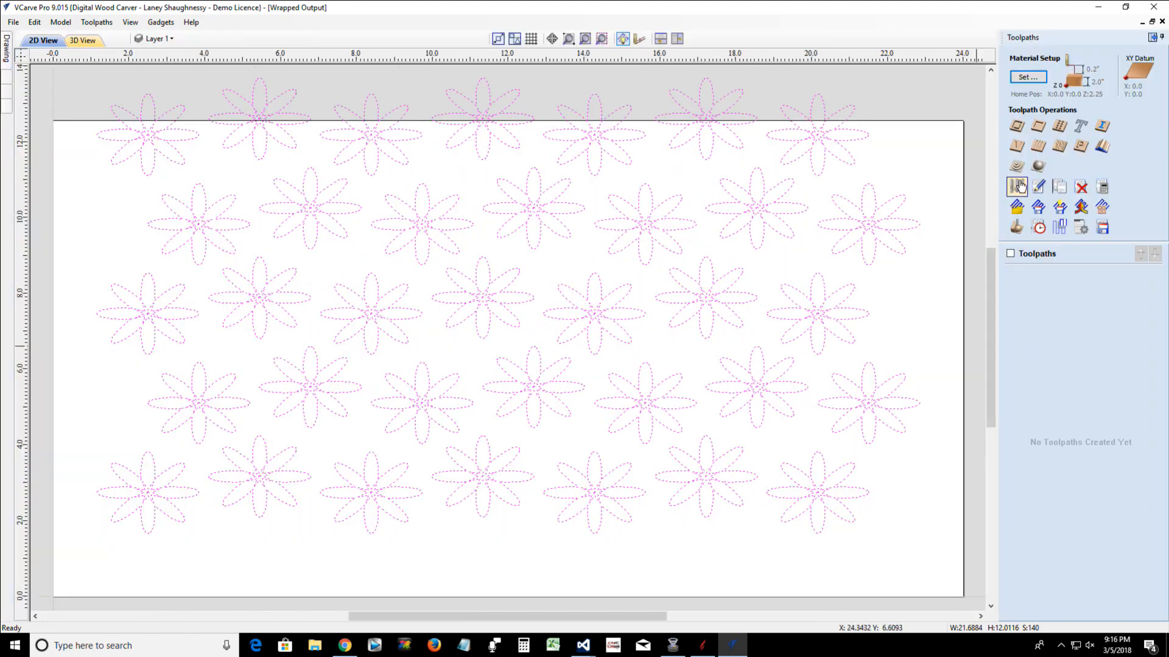
{"action": "left_click", "coordinate": [1017, 187]}
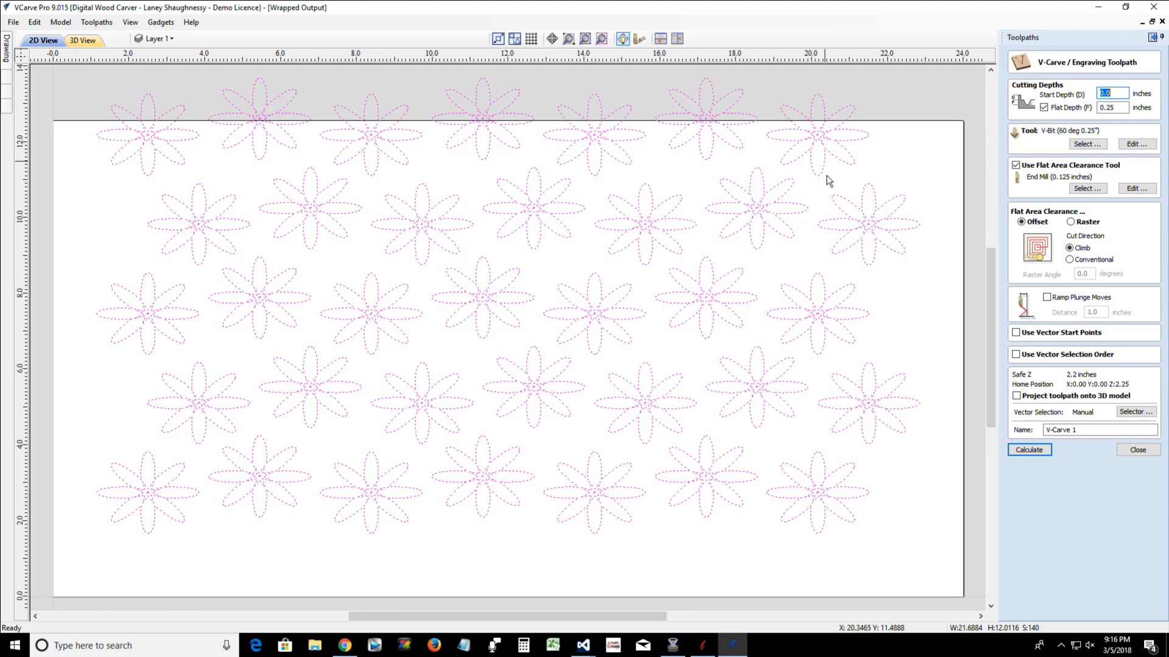
{"action": "scroll", "coordinate": [829, 204], "scroll_direction": "down", "scroll_amount": 2}
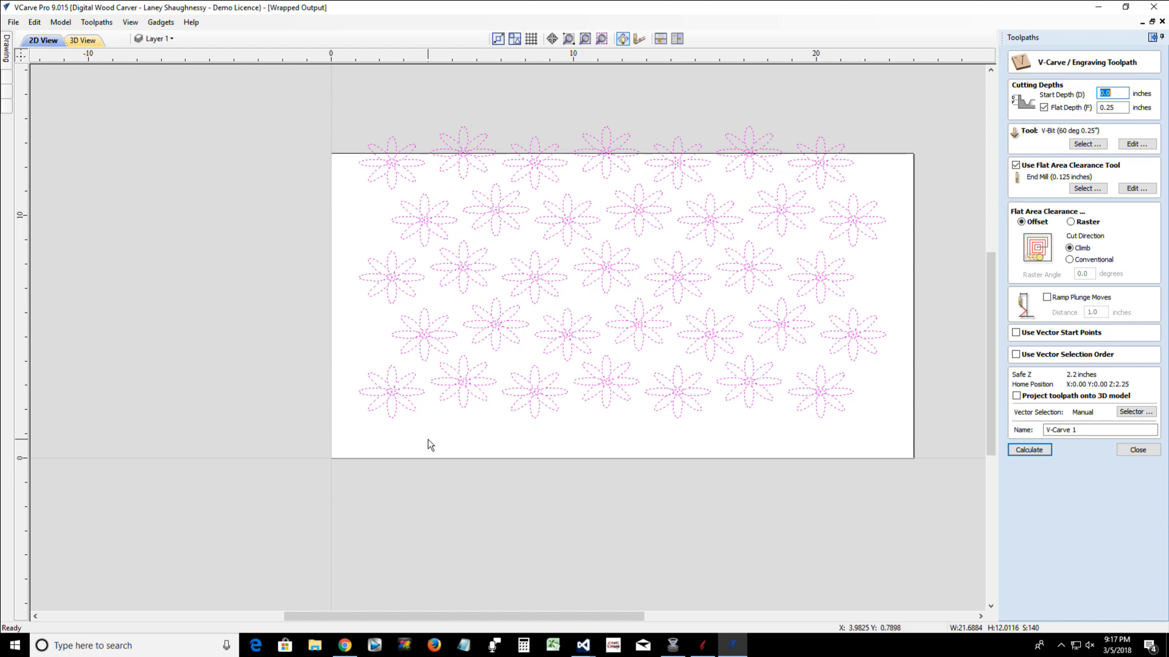
{"action": "left_click_drag", "start_coordinate": [298, 112], "coordinate": [944, 468]}
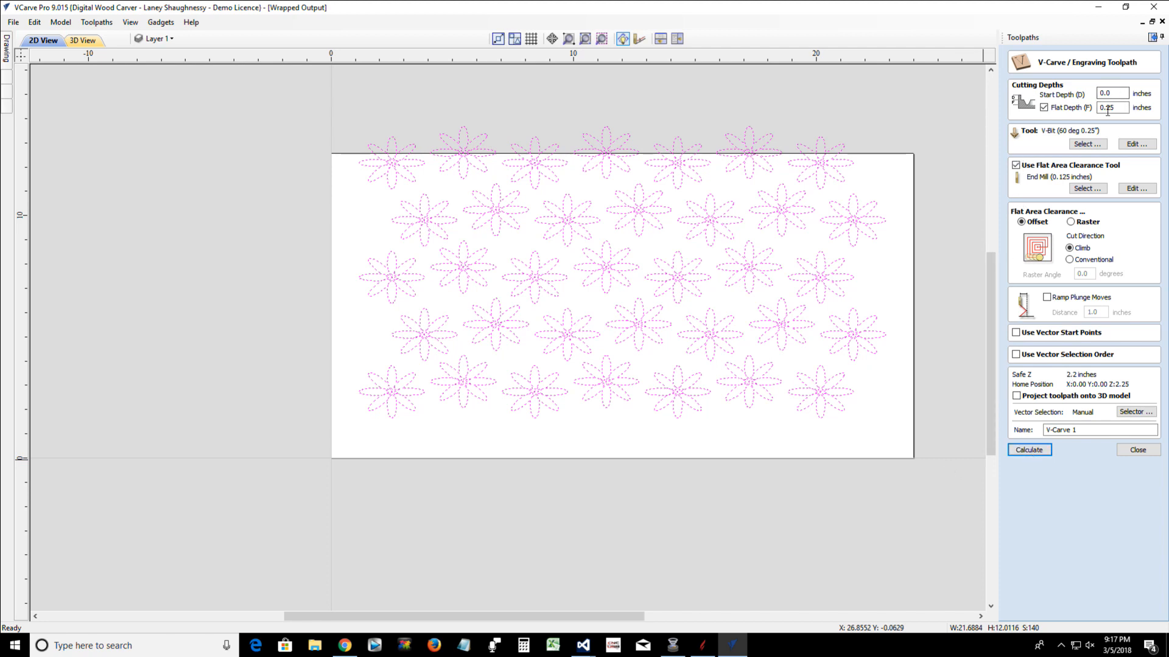
{"action": "left_click_drag", "start_coordinate": [1107, 108], "coordinate": [1150, 121]}
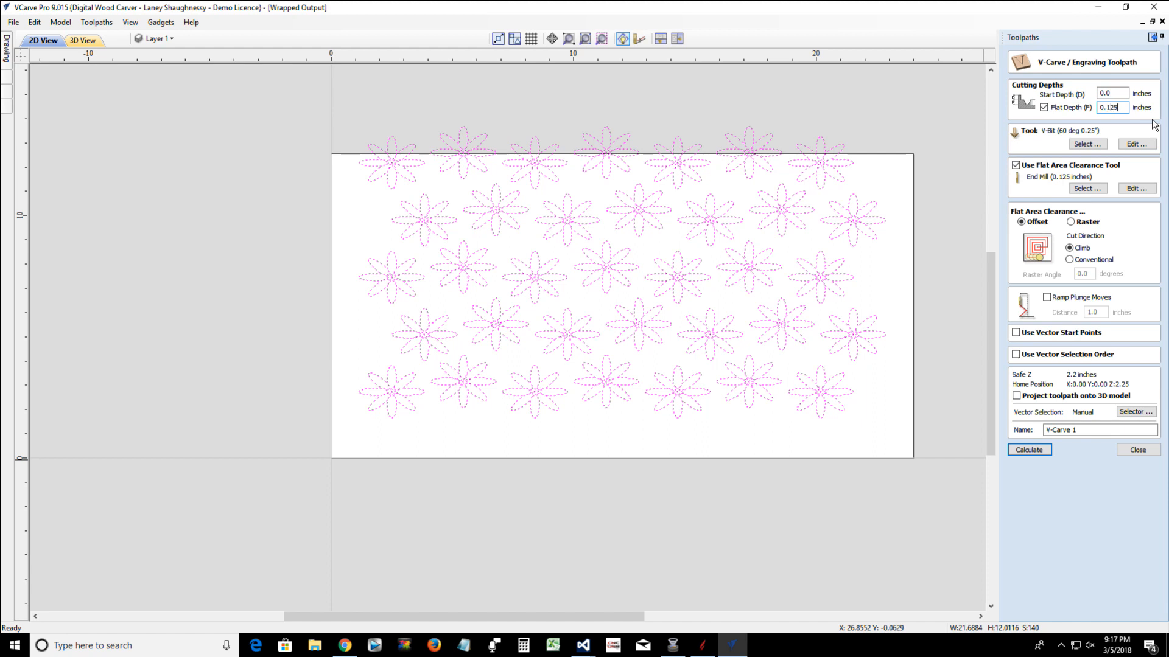
Try to calculate the V-Carve toolpath for the selected flowers, and clear the selection after cancelling
{"action": "left_click", "coordinate": [1015, 450]}
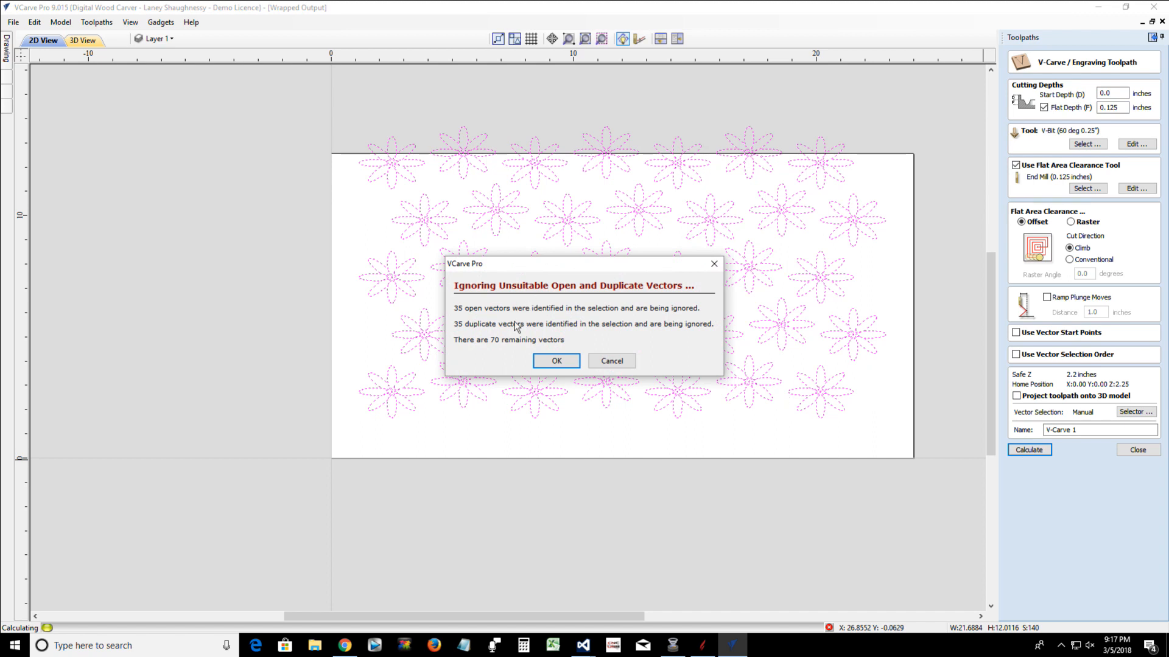
{"action": "left_click", "coordinate": [610, 361]}
{"action": "left_click", "coordinate": [566, 373]}
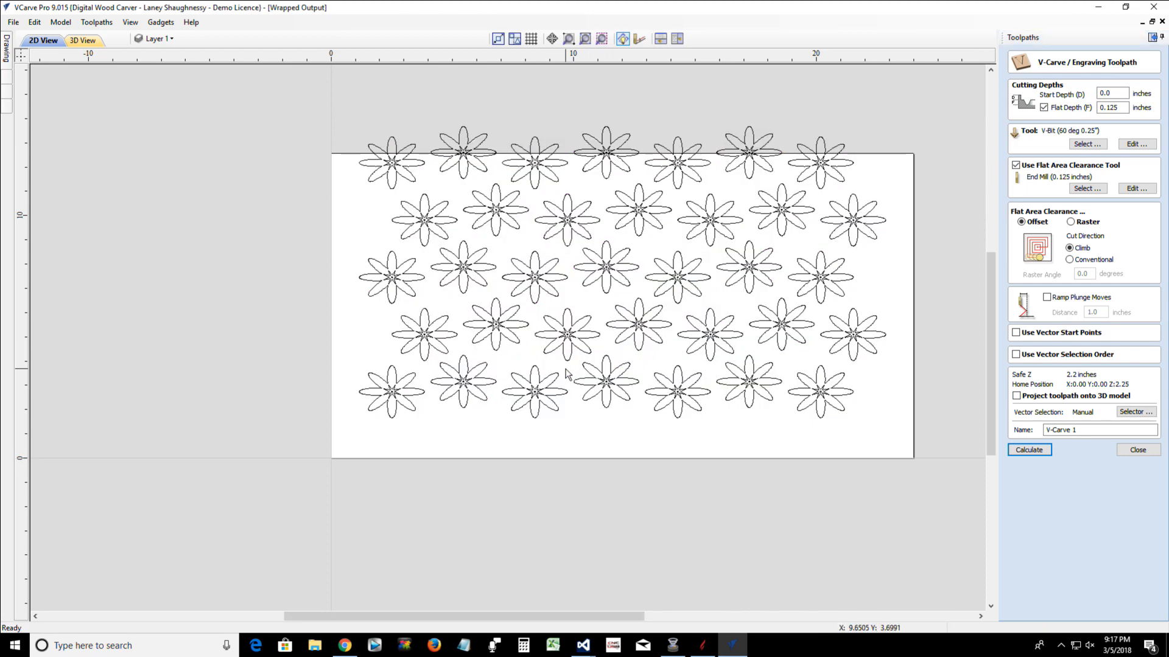
Select all duplicate vectors in the design and delete them from the flower centers
{"action": "right_click", "coordinate": [587, 299]}
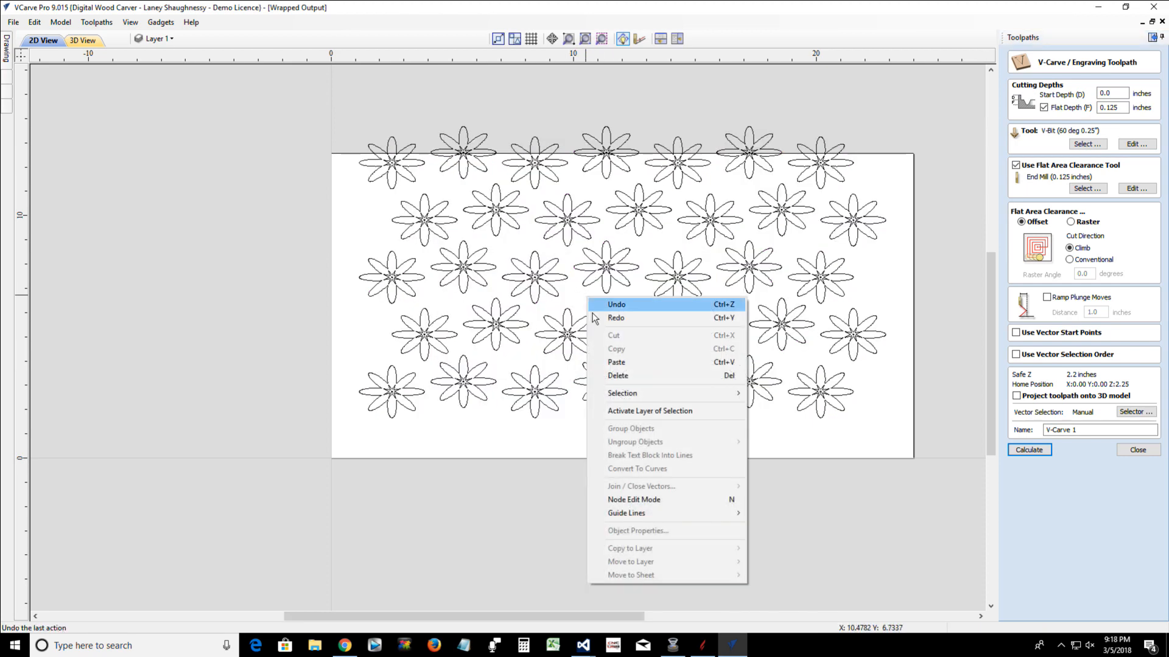
{"action": "left_click", "coordinate": [573, 294]}
{"action": "right_click", "coordinate": [574, 293]}
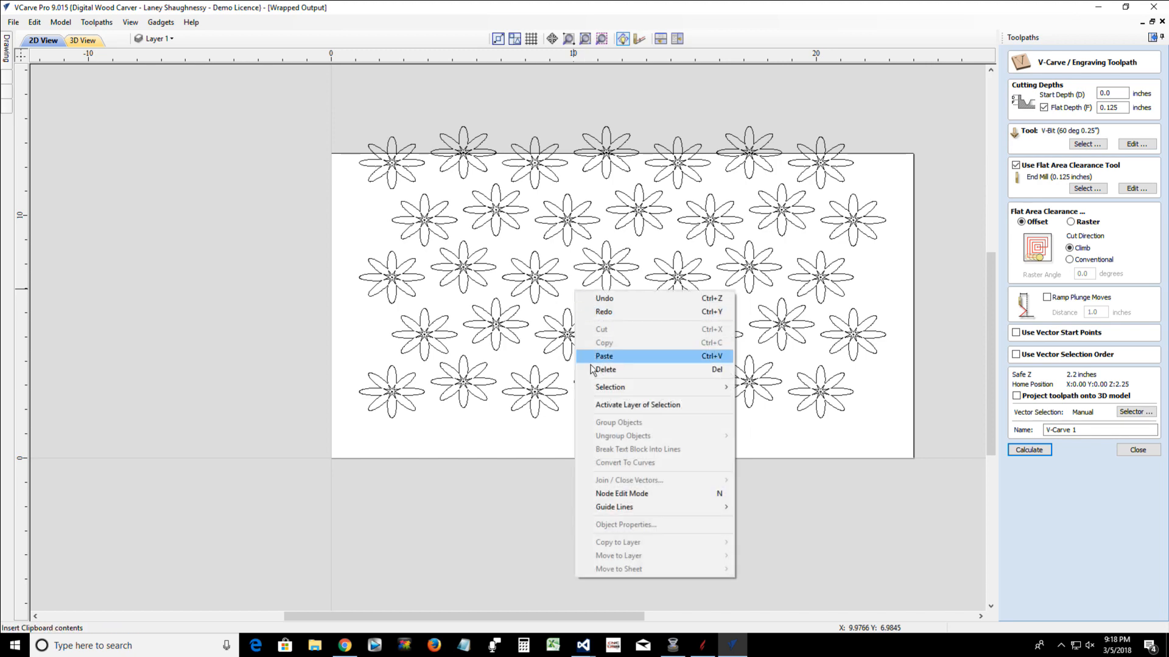
{"action": "mouse_move", "coordinate": [606, 392]}
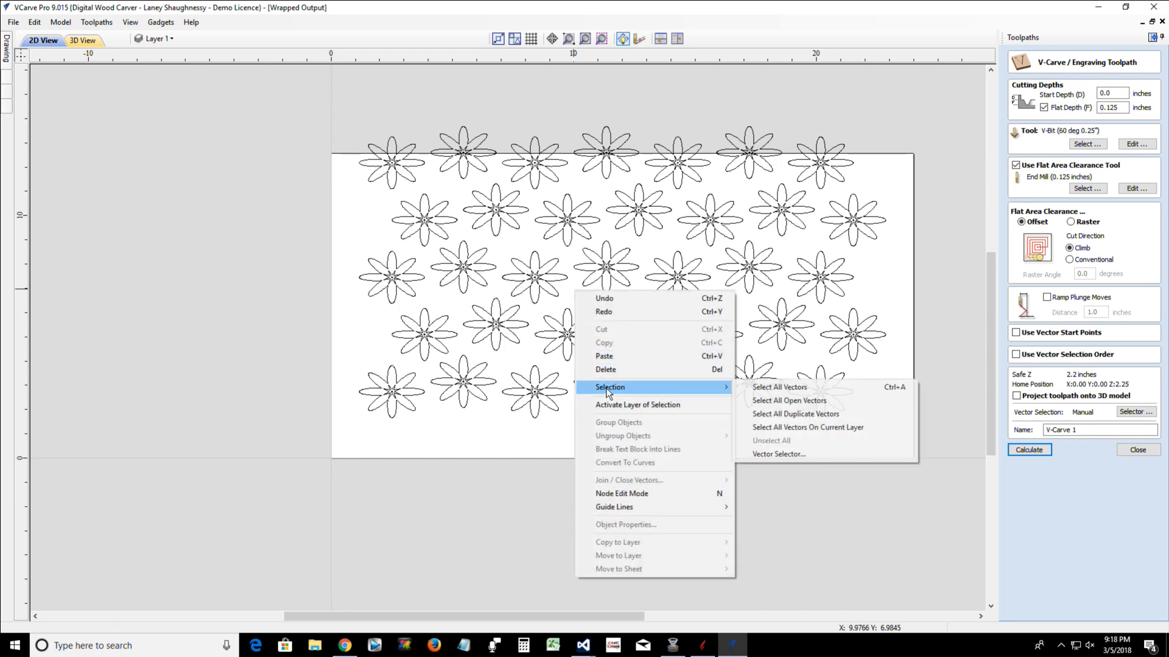
{"action": "left_click", "coordinate": [785, 414]}
{"action": "scroll", "coordinate": [597, 277], "scroll_direction": "up", "scroll_amount": 8}
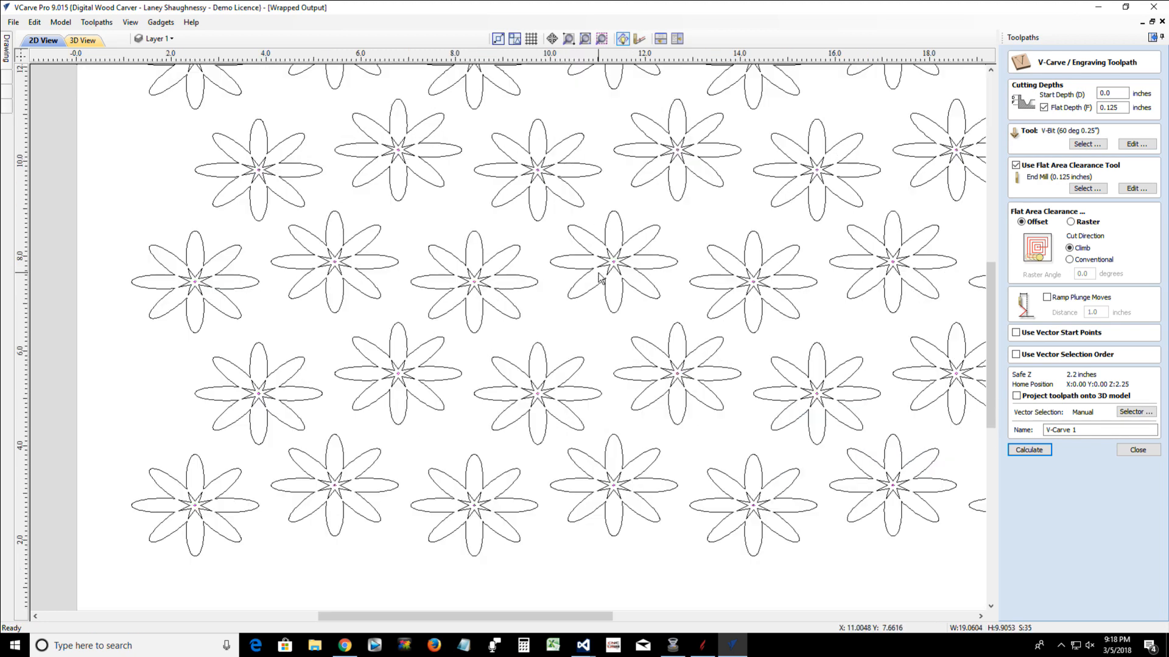
{"action": "scroll", "coordinate": [601, 278], "scroll_direction": "down", "scroll_amount": 5}
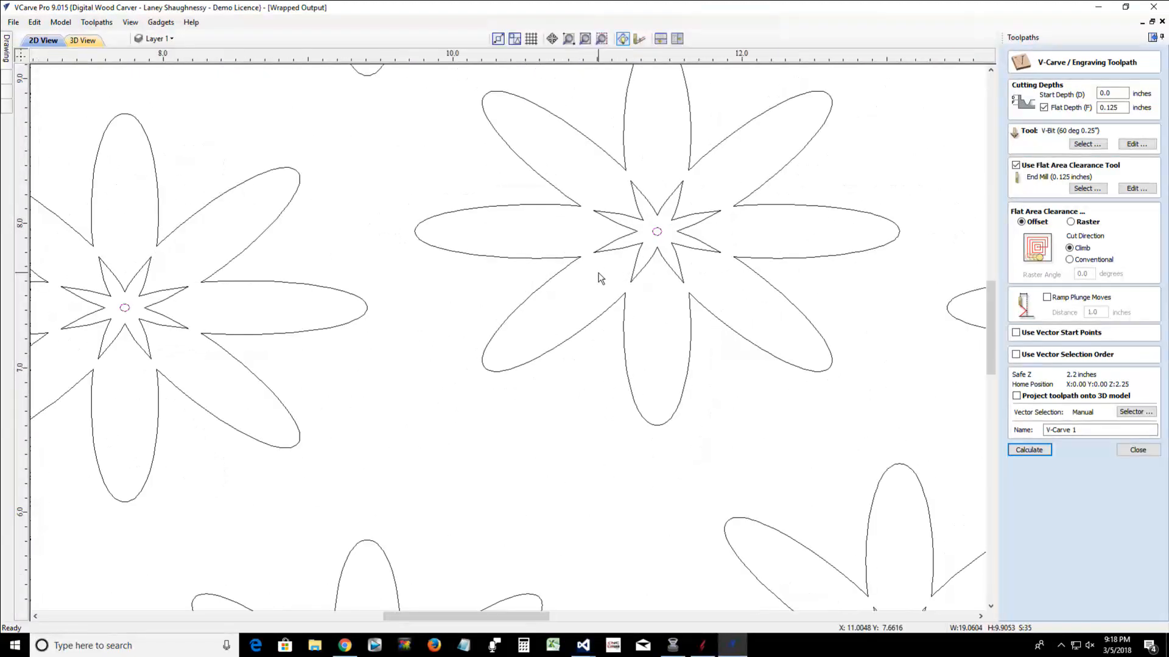
{"action": "key", "text": "Delete"}
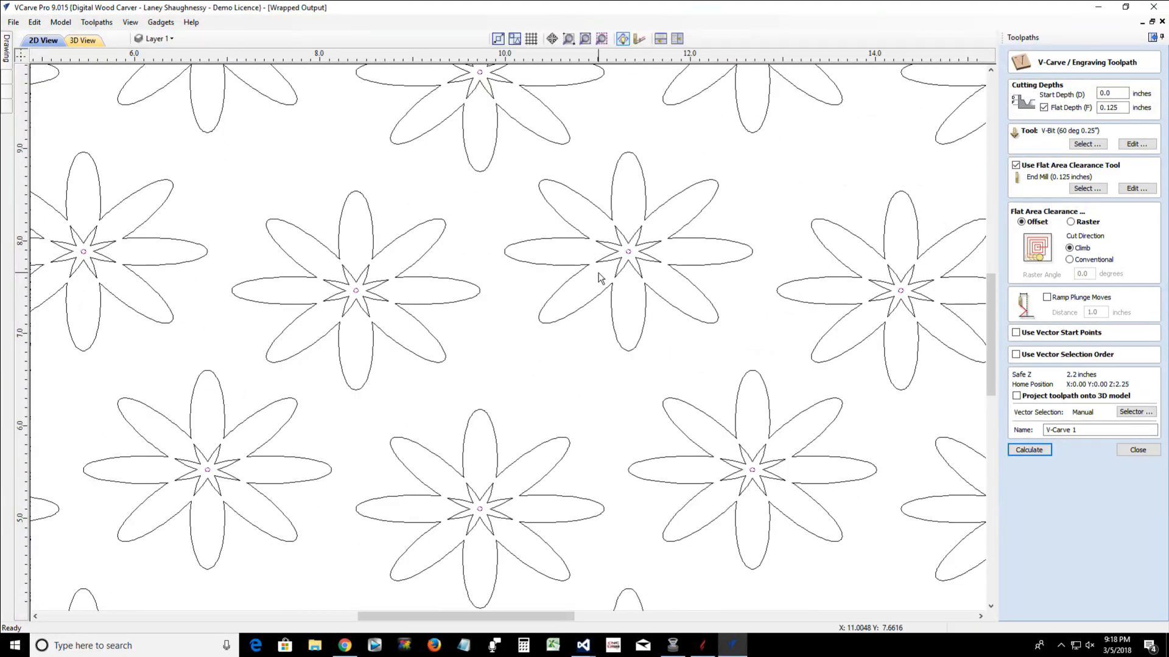
Check the design again for any remaining duplicate vectors
{"action": "right_click", "coordinate": [490, 224]}
{"action": "mouse_move", "coordinate": [510, 319]}
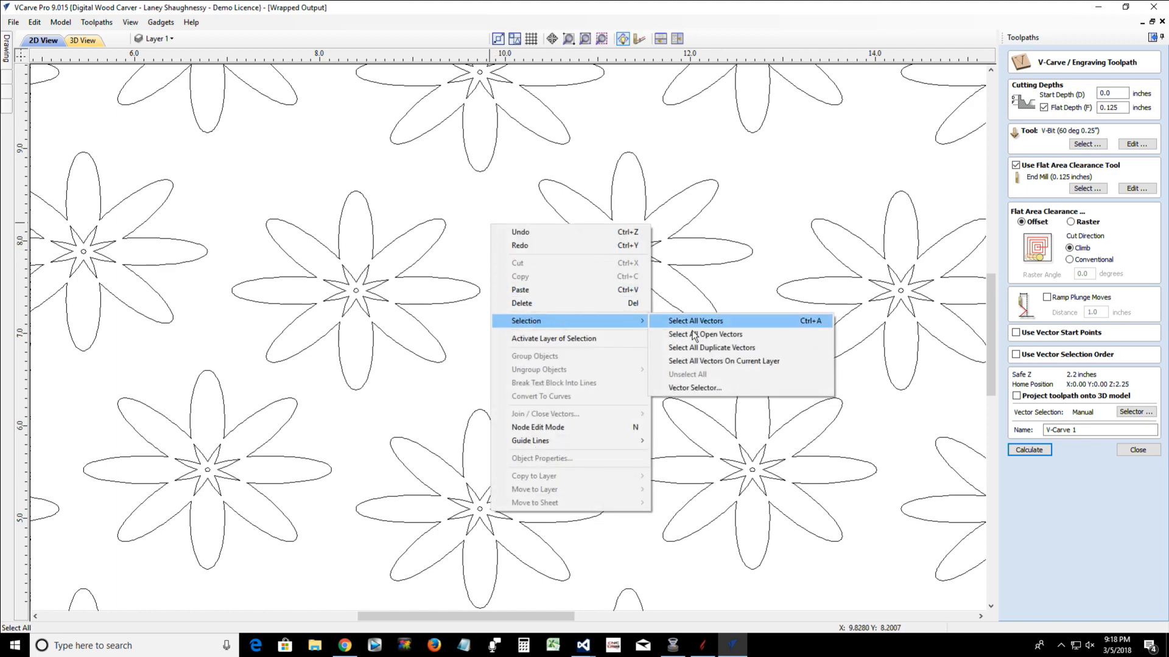
{"action": "left_click", "coordinate": [700, 350]}
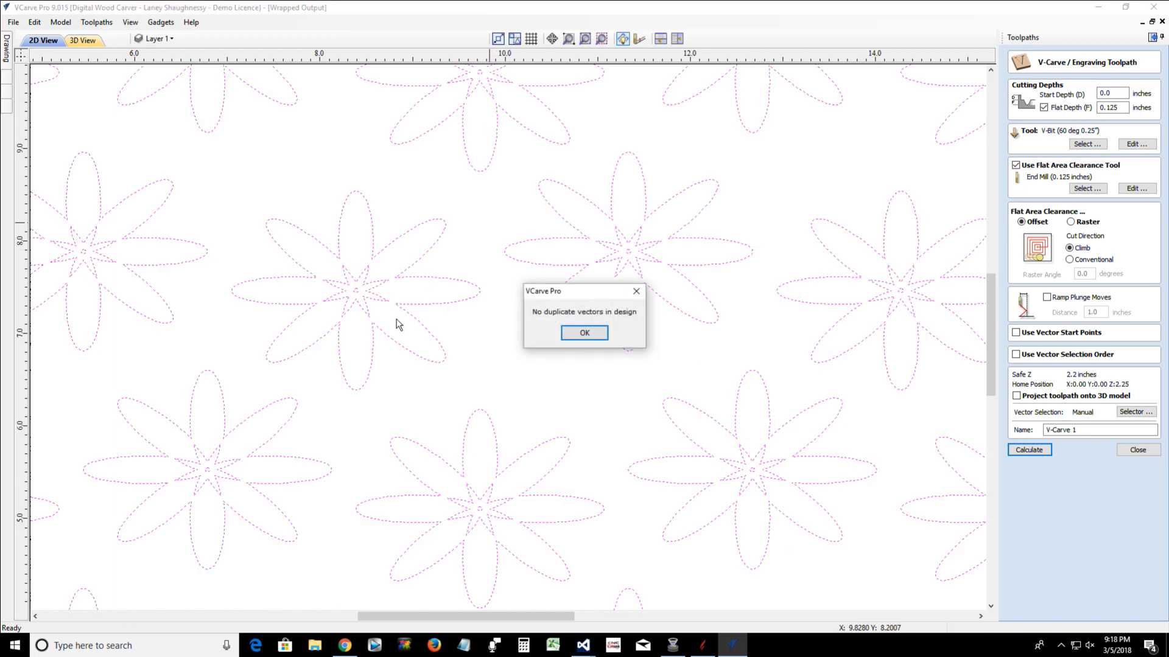
{"action": "left_click", "coordinate": [585, 334]}
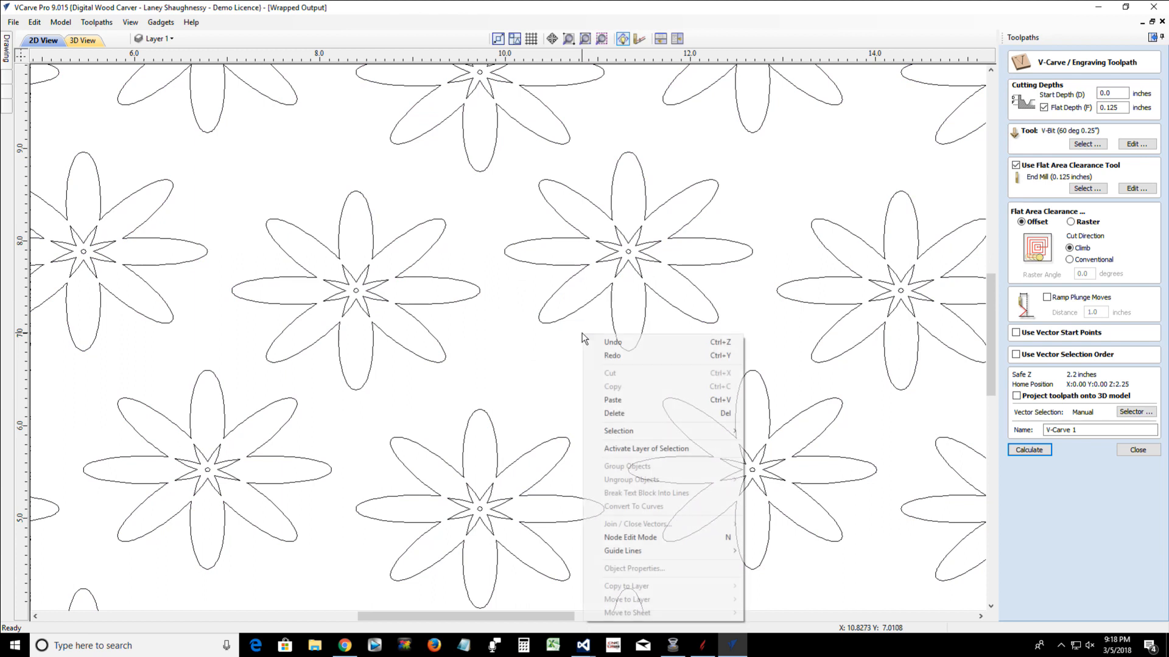
Select all open vectors in the flower array
{"action": "right_click", "coordinate": [583, 334]}
{"action": "mouse_move", "coordinate": [672, 431]}
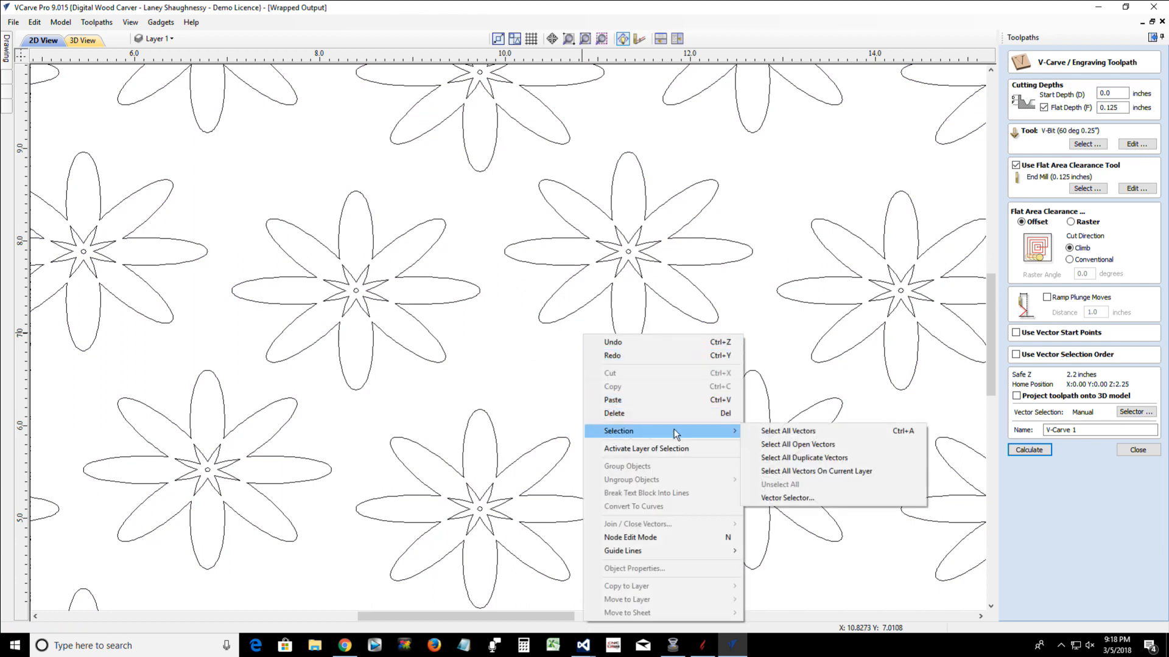
{"action": "left_click", "coordinate": [796, 444]}
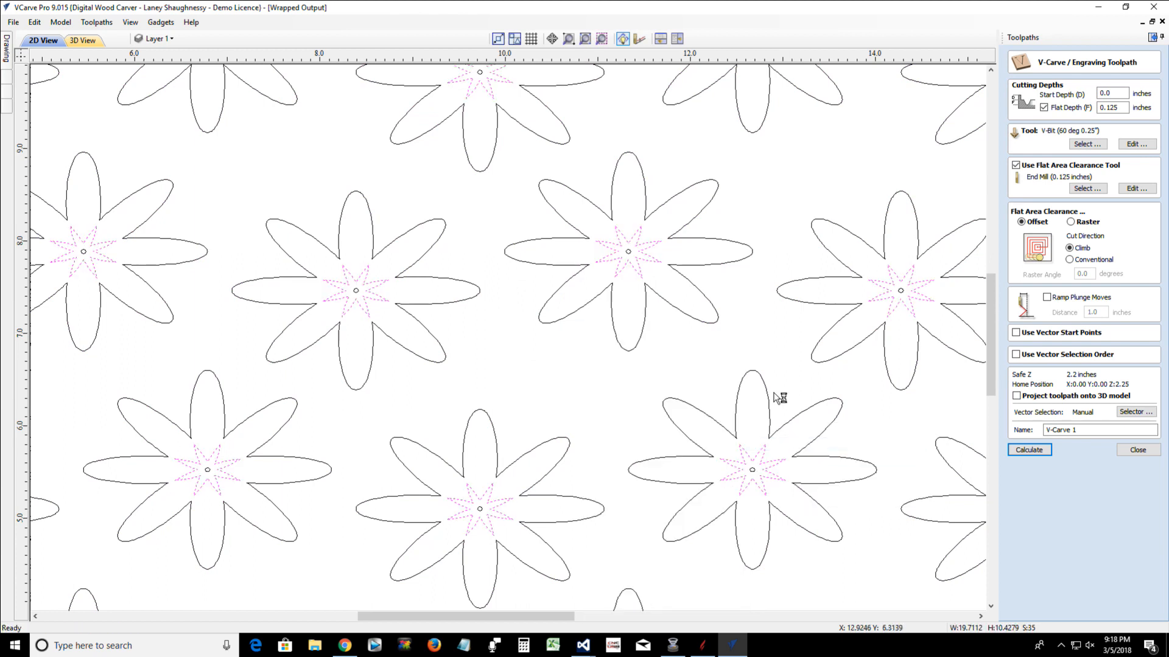
{"action": "scroll", "coordinate": [612, 443], "scroll_direction": "down", "scroll_amount": 3}
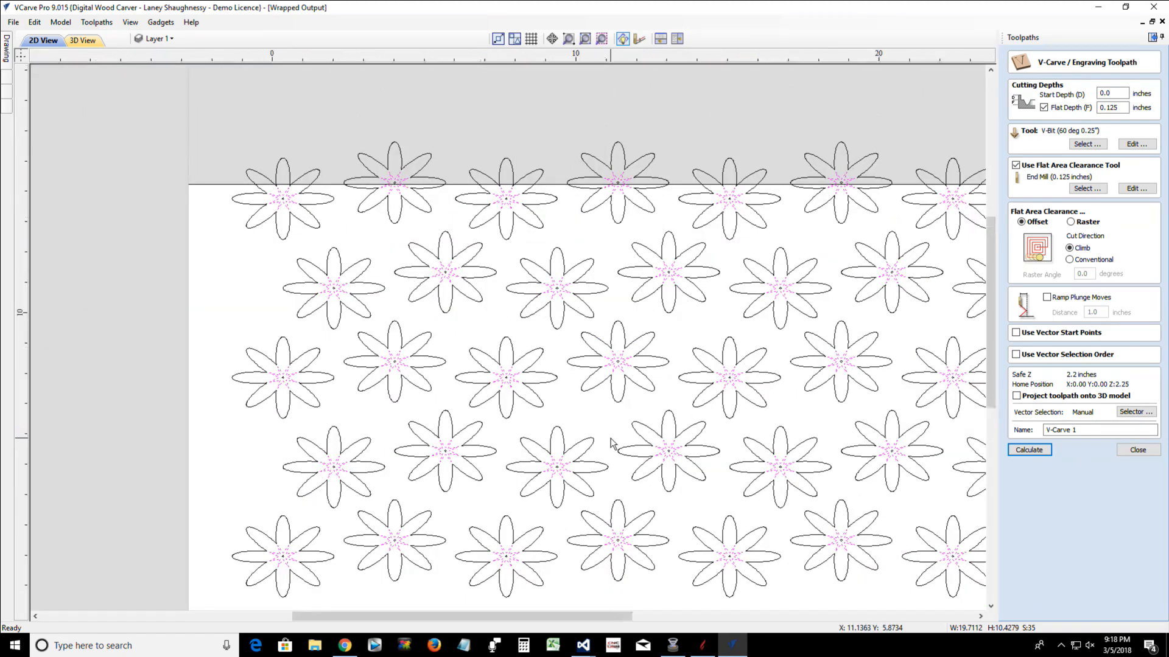
{"action": "scroll", "coordinate": [611, 443], "scroll_direction": "down", "scroll_amount": 2}
{"action": "scroll", "coordinate": [110, 377], "scroll_direction": "up", "scroll_amount": 1}
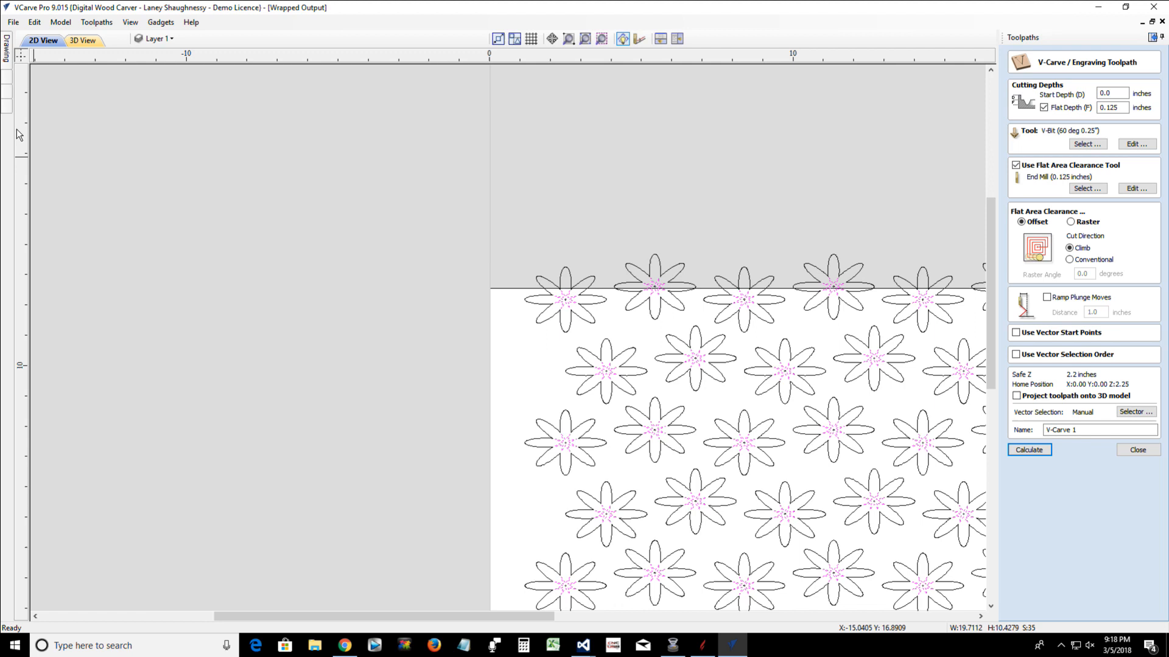
Try to close the selected open vectors with Join Vectors
{"action": "left_click", "coordinate": [8, 54]}
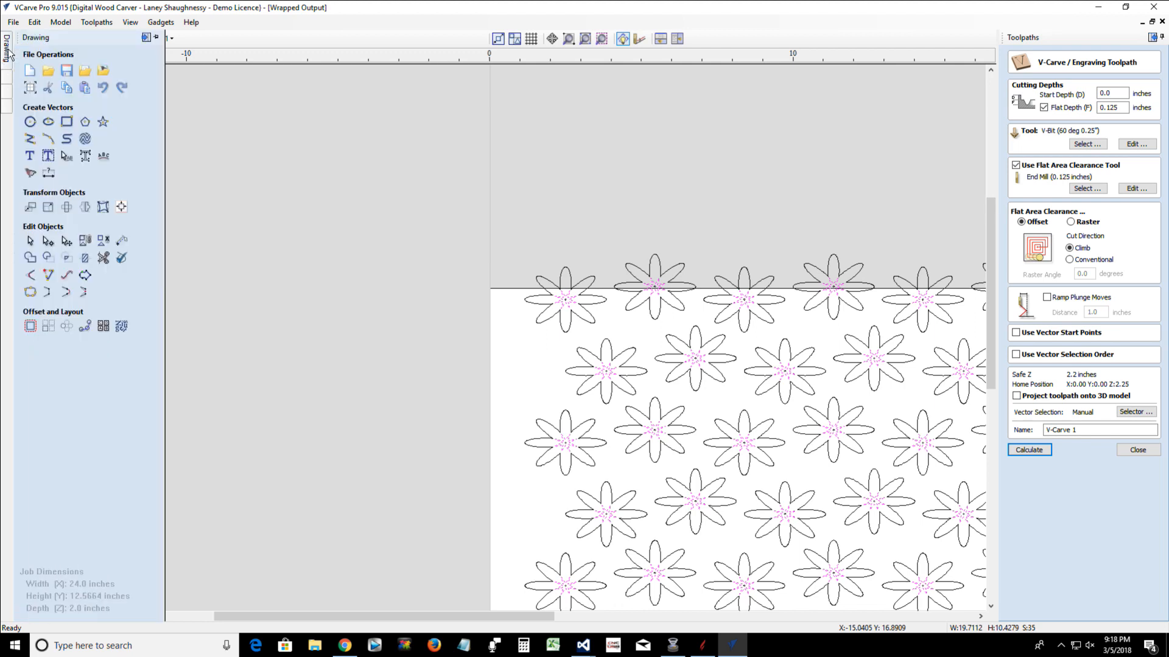
{"action": "left_click", "coordinate": [30, 293]}
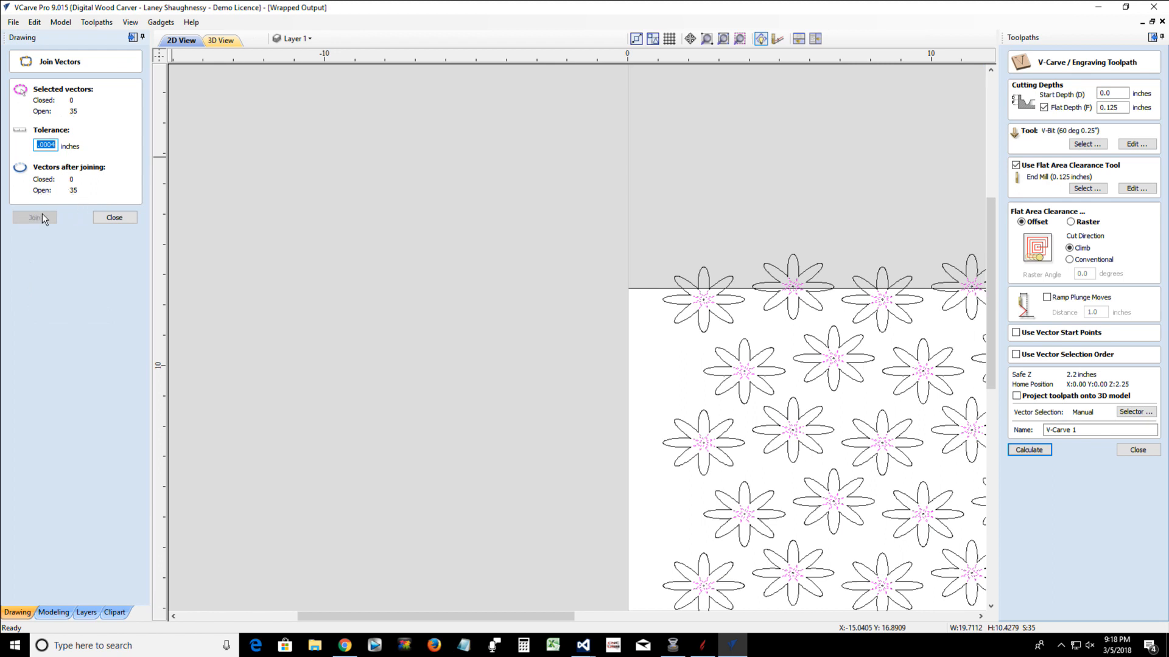
{"action": "left_click", "coordinate": [104, 220]}
Examine the star outline at the first flower's center for gaps at its upper-left petal tips
{"action": "scroll", "coordinate": [698, 298], "scroll_direction": "up", "scroll_amount": 10}
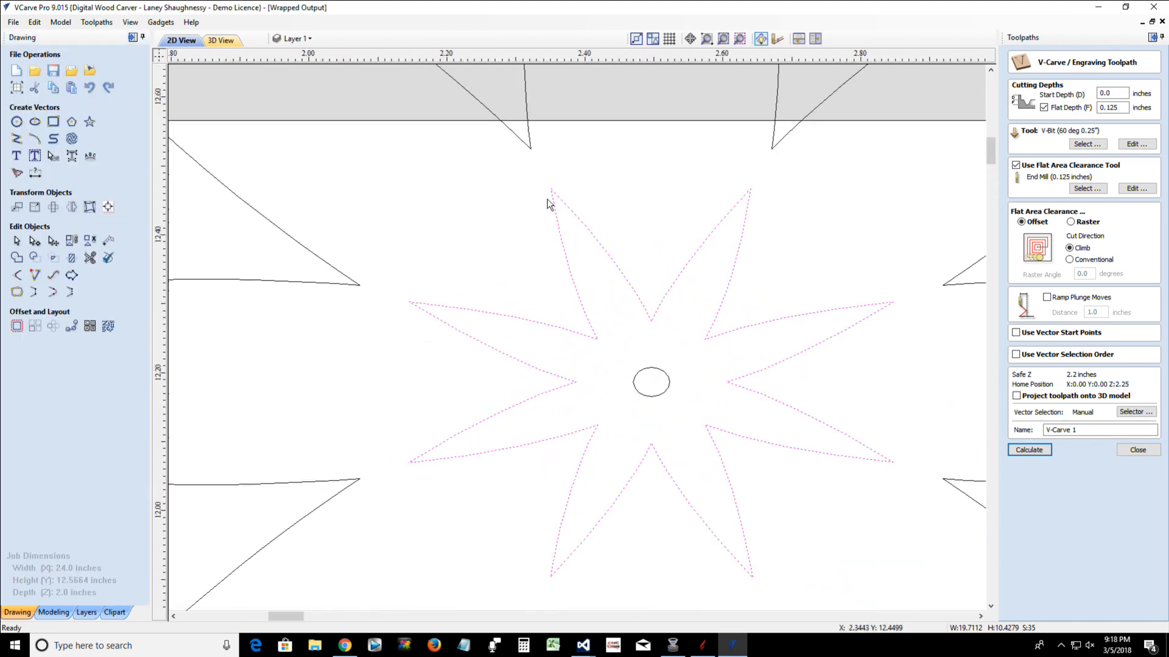
{"action": "scroll", "coordinate": [551, 204], "scroll_direction": "up", "scroll_amount": 6}
{"action": "scroll", "coordinate": [551, 207], "scroll_direction": "up", "scroll_amount": 5}
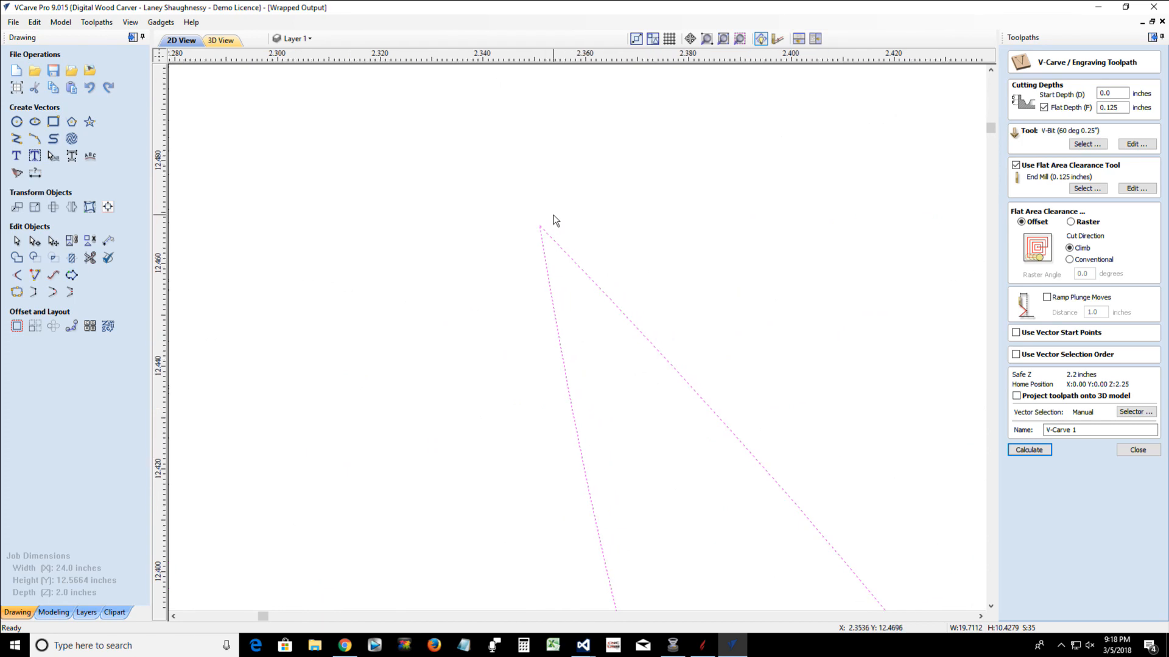
{"action": "scroll", "coordinate": [546, 237], "scroll_direction": "up", "scroll_amount": 1}
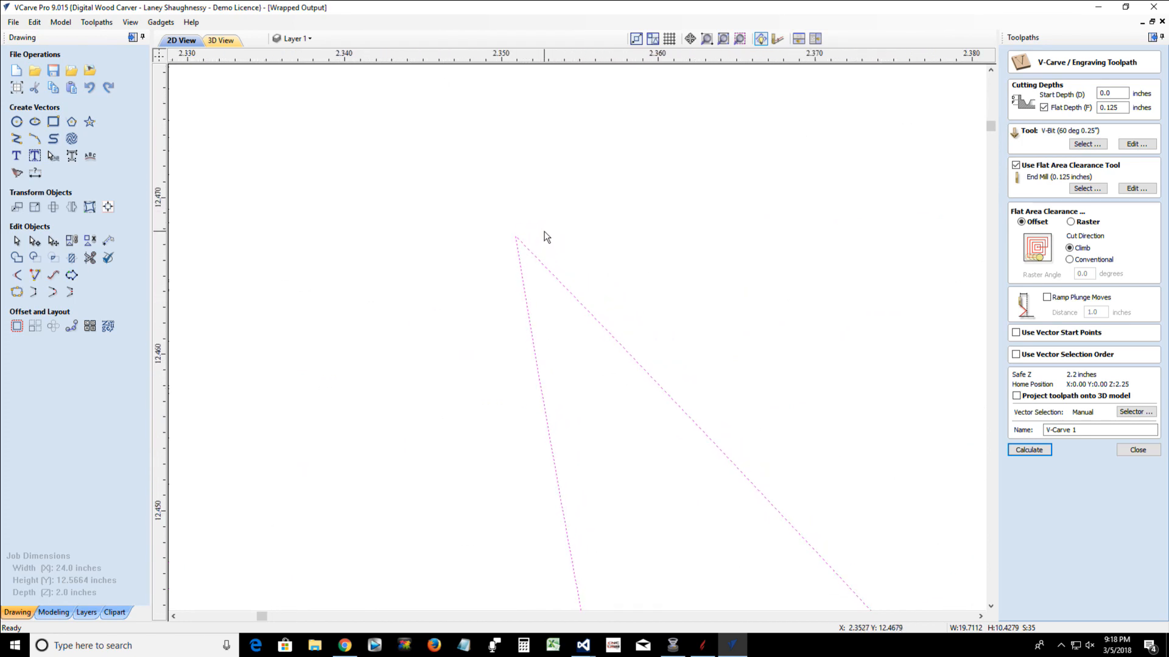
{"action": "scroll", "coordinate": [545, 236], "scroll_direction": "down", "scroll_amount": 7}
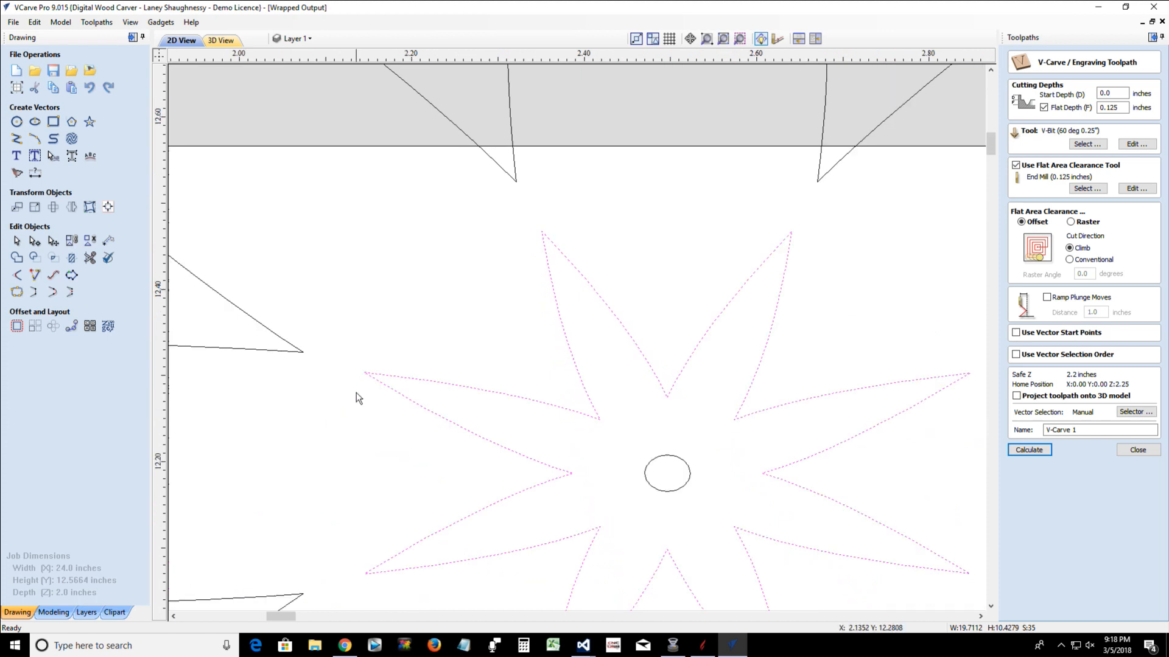
{"action": "scroll", "coordinate": [360, 378], "scroll_direction": "up", "scroll_amount": 1}
{"action": "scroll", "coordinate": [359, 383], "scroll_direction": "up", "scroll_amount": 5}
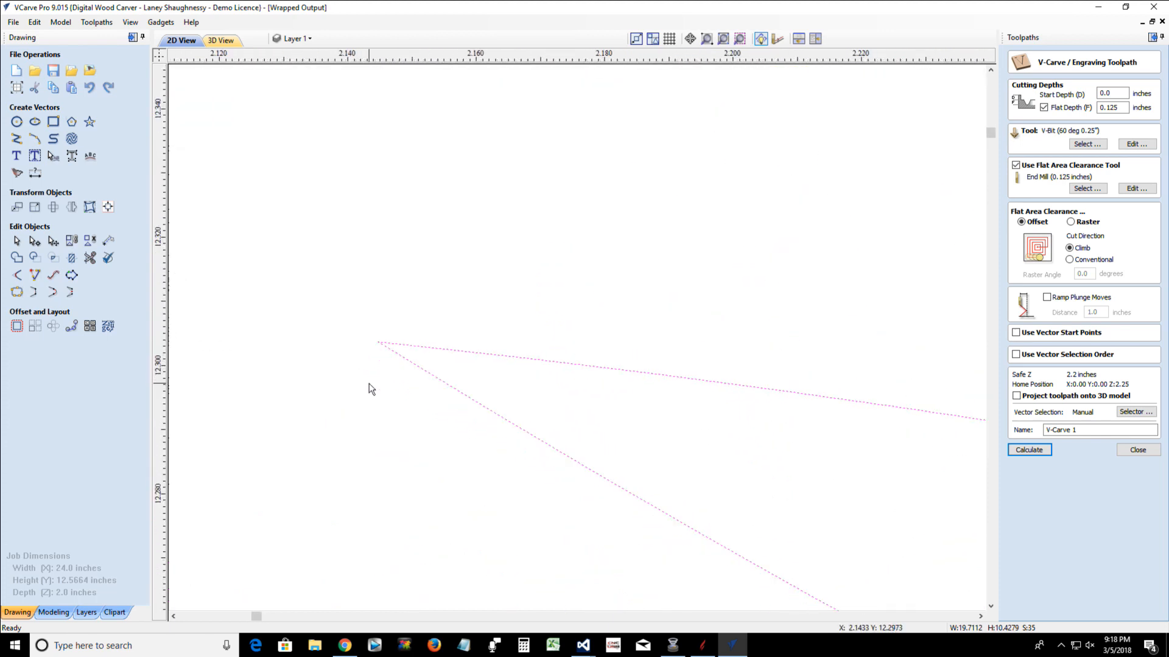
{"action": "scroll", "coordinate": [399, 339], "scroll_direction": "up", "scroll_amount": 3}
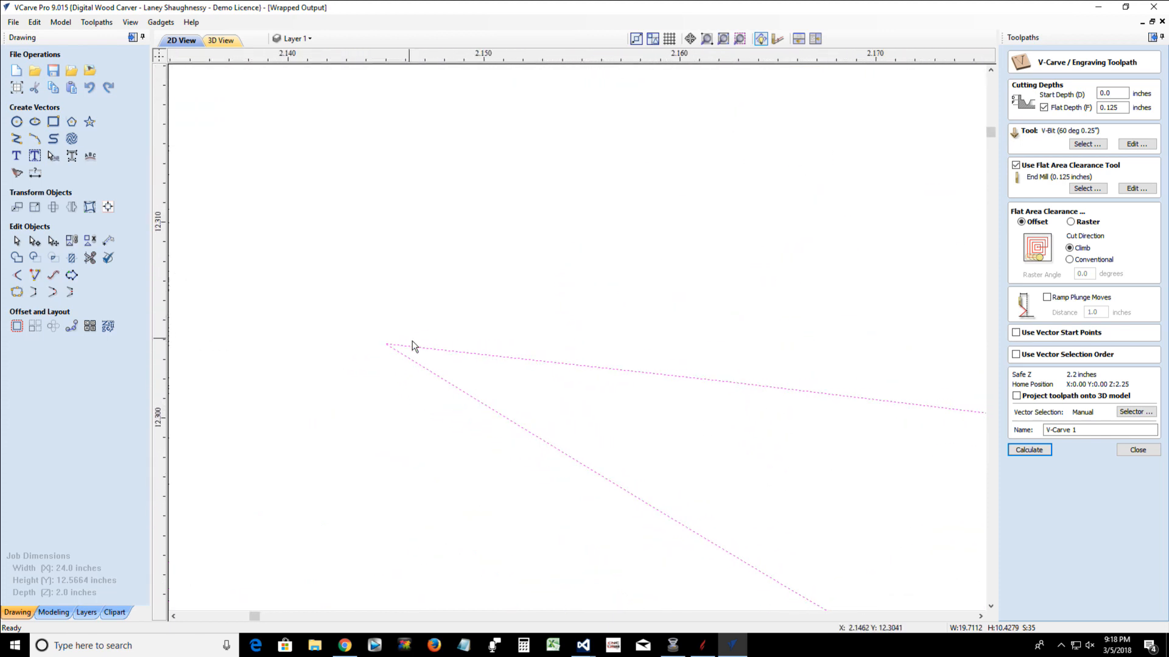
{"action": "scroll", "coordinate": [377, 358], "scroll_direction": "down", "scroll_amount": 1}
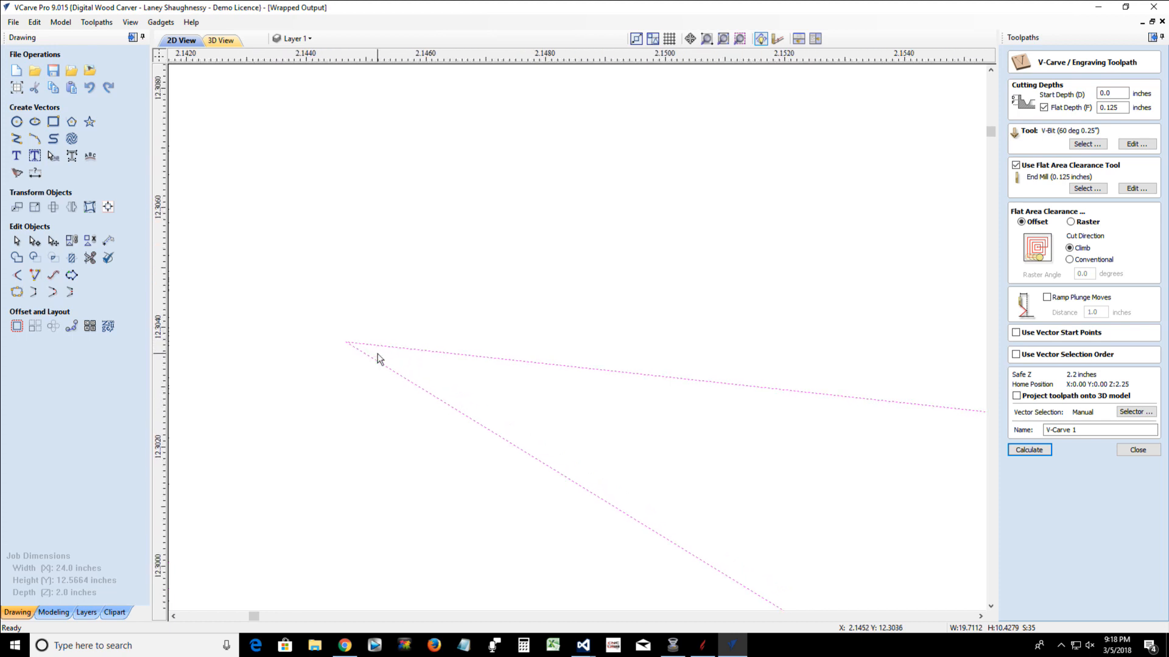
{"action": "scroll", "coordinate": [377, 358], "scroll_direction": "down", "scroll_amount": 5}
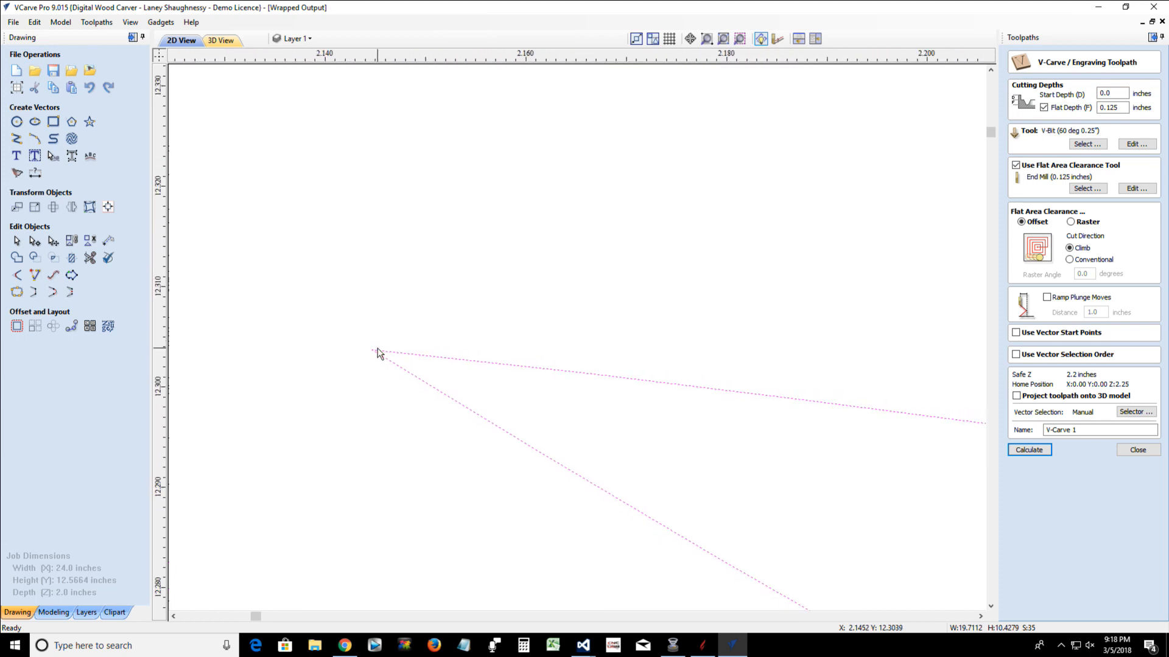
{"action": "scroll", "coordinate": [378, 353], "scroll_direction": "down", "scroll_amount": 3}
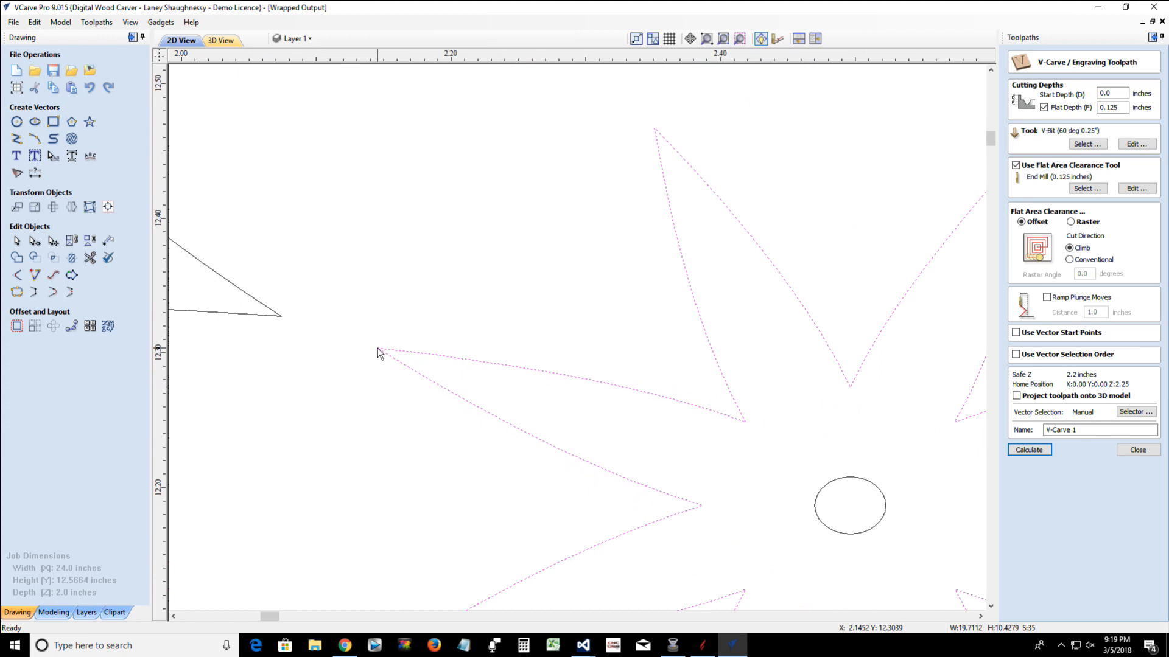
{"action": "scroll", "coordinate": [685, 502], "scroll_direction": "down", "scroll_amount": 2}
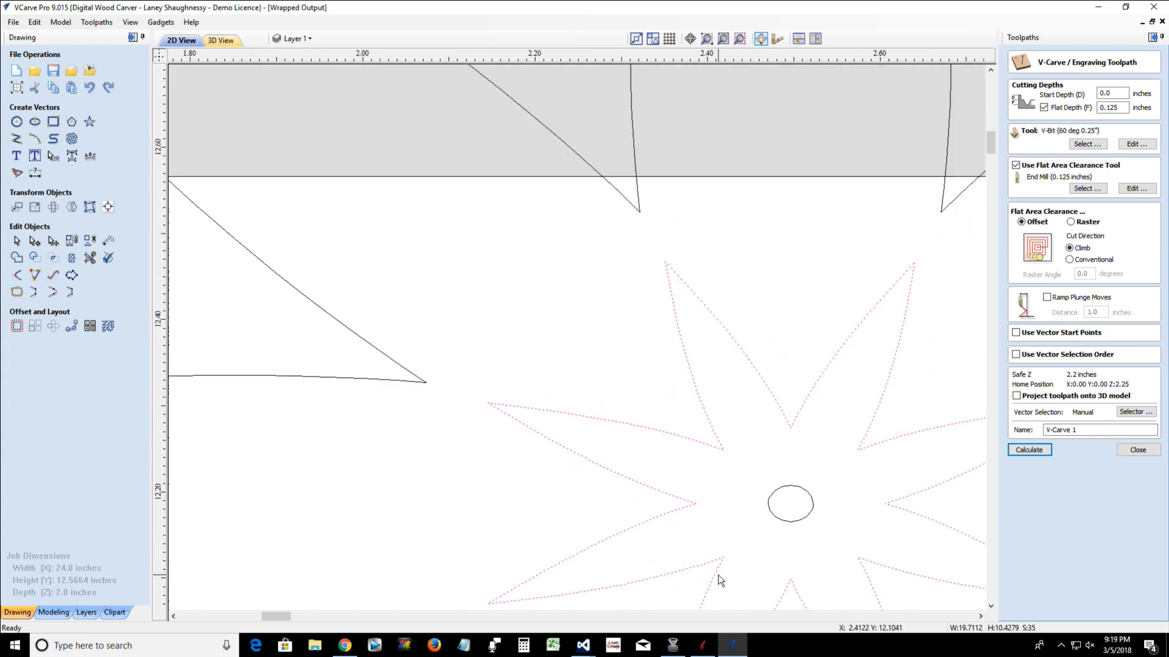
Examine a lower-left inner corner and the lower-right outer tip of the star outline for gaps
{"action": "scroll", "coordinate": [720, 578], "scroll_direction": "up", "scroll_amount": 5}
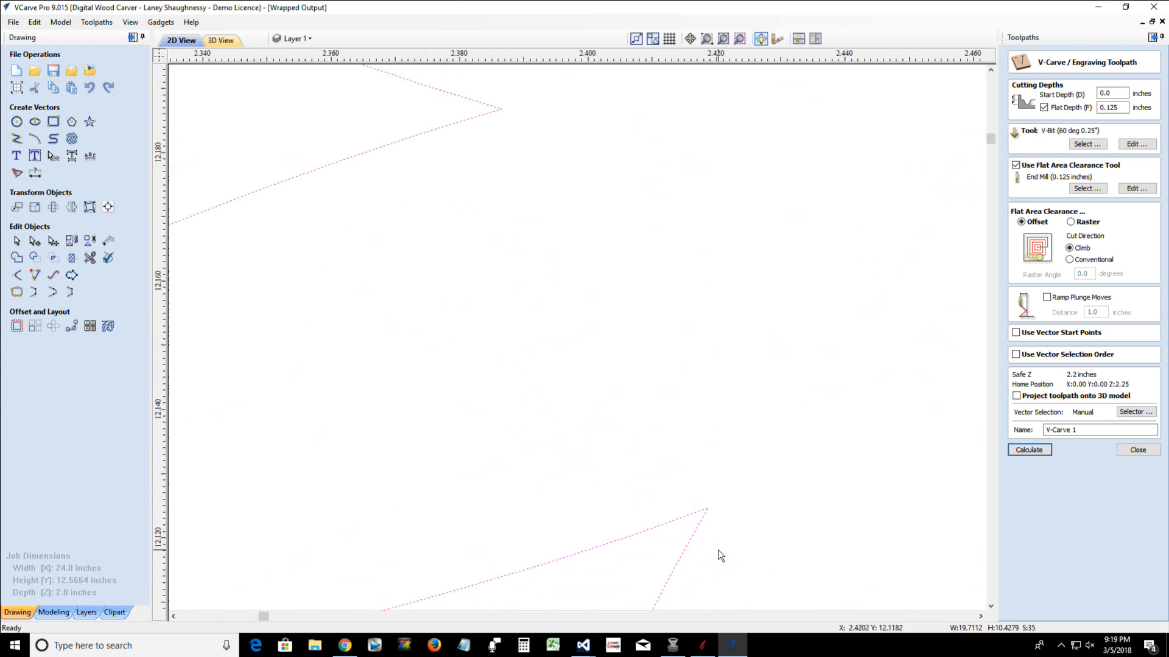
{"action": "scroll", "coordinate": [720, 556], "scroll_direction": "up", "scroll_amount": 1}
{"action": "scroll", "coordinate": [720, 555], "scroll_direction": "down", "scroll_amount": 5}
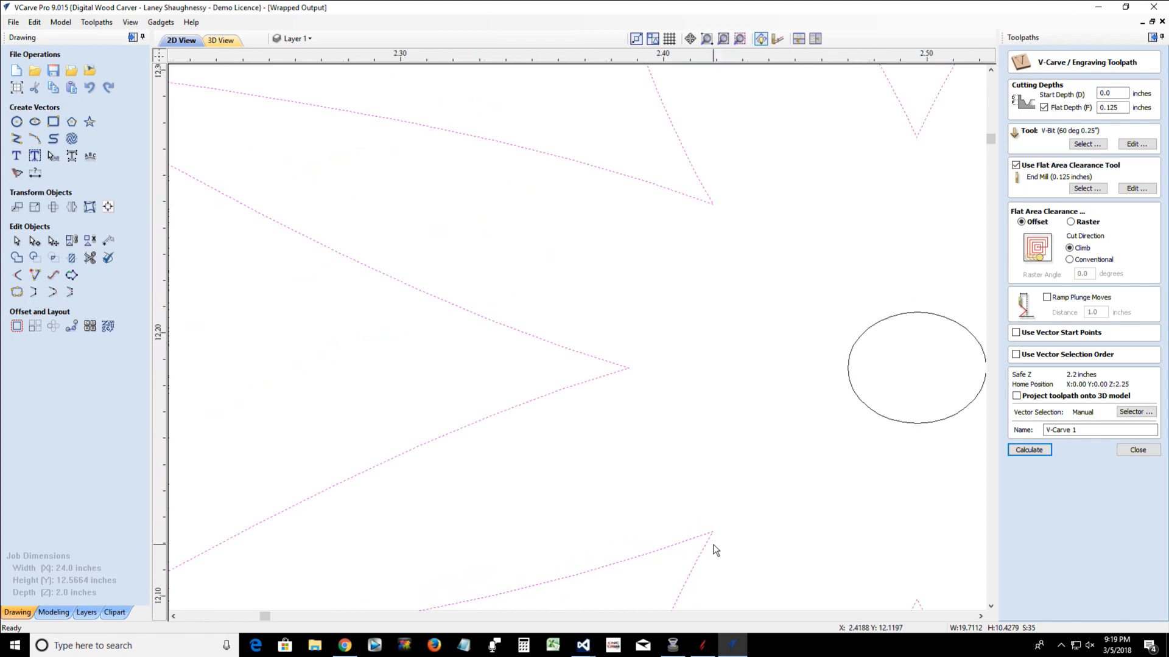
{"action": "scroll", "coordinate": [715, 550], "scroll_direction": "down", "scroll_amount": 4}
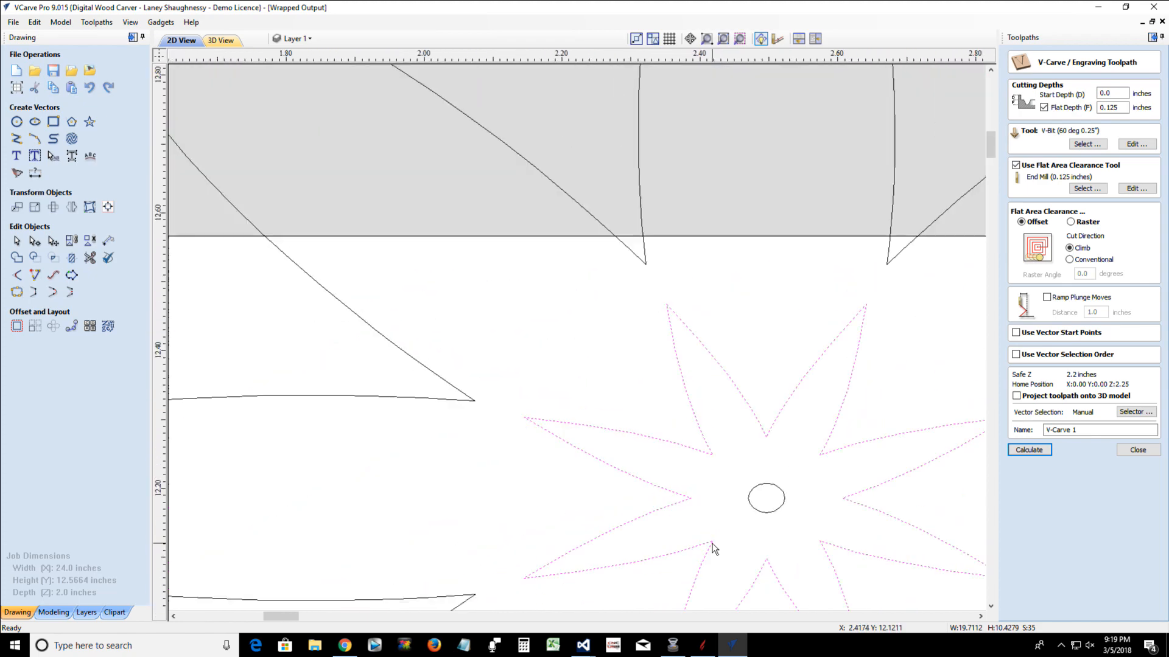
{"action": "scroll", "coordinate": [852, 566], "scroll_direction": "up", "scroll_amount": 4}
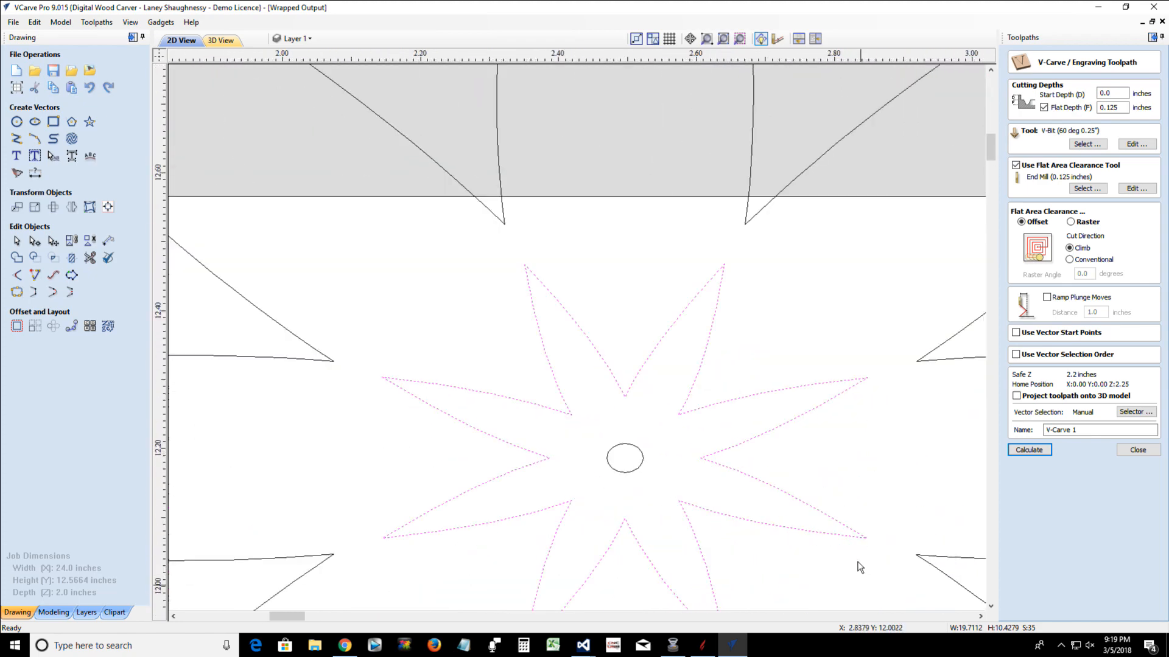
{"action": "scroll", "coordinate": [876, 537], "scroll_direction": "up", "scroll_amount": 5}
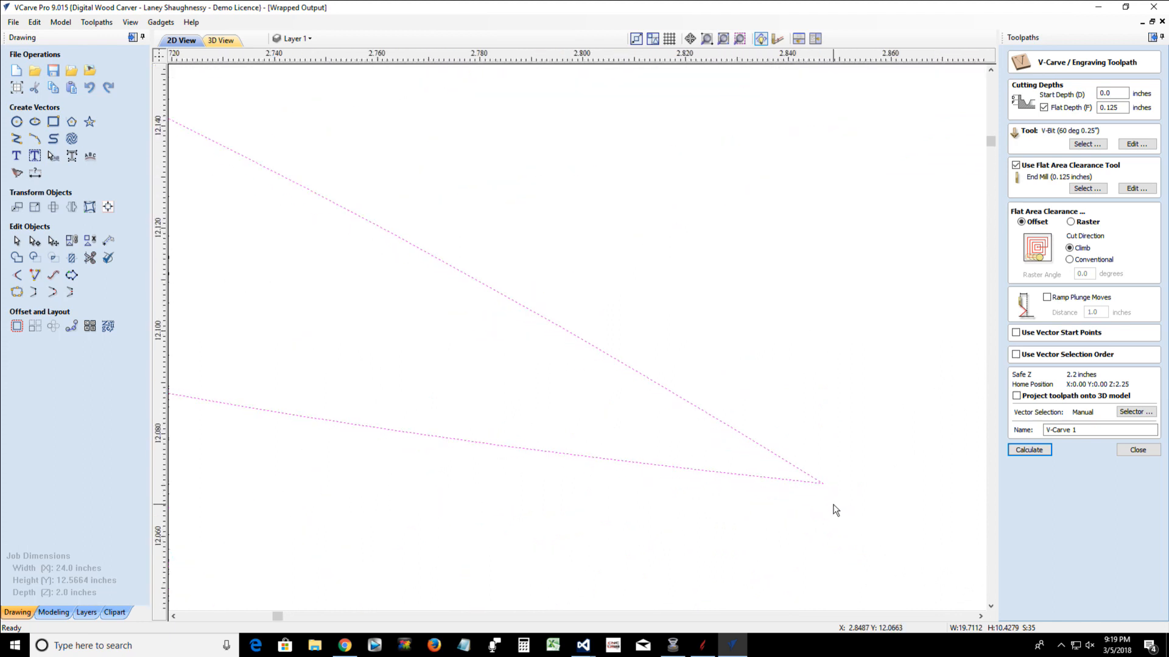
{"action": "scroll", "coordinate": [819, 487], "scroll_direction": "up", "scroll_amount": 3}
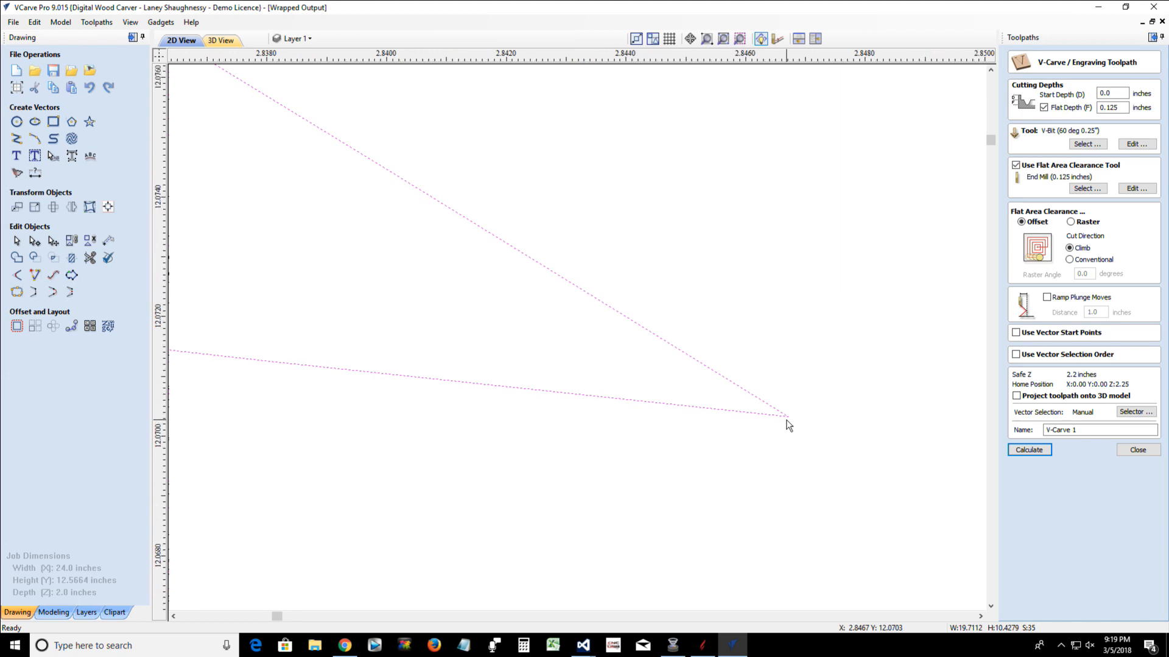
{"action": "scroll", "coordinate": [787, 420], "scroll_direction": "up", "scroll_amount": 1}
{"action": "scroll", "coordinate": [788, 424], "scroll_direction": "down", "scroll_amount": 6}
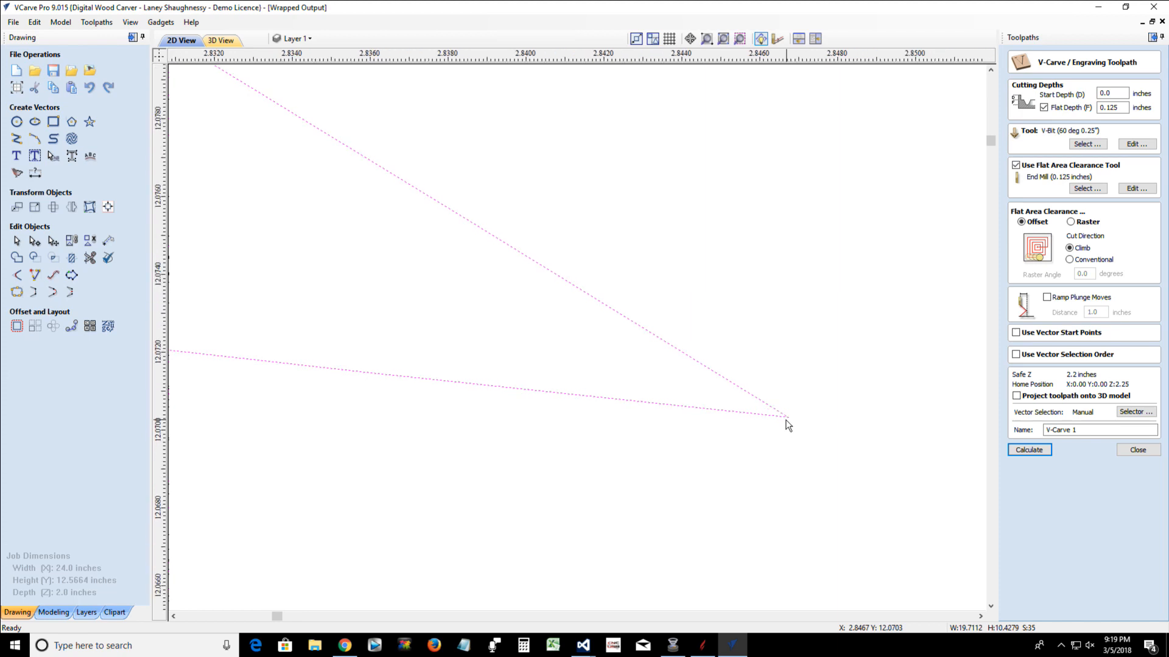
{"action": "scroll", "coordinate": [761, 417], "scroll_direction": "down", "scroll_amount": 6}
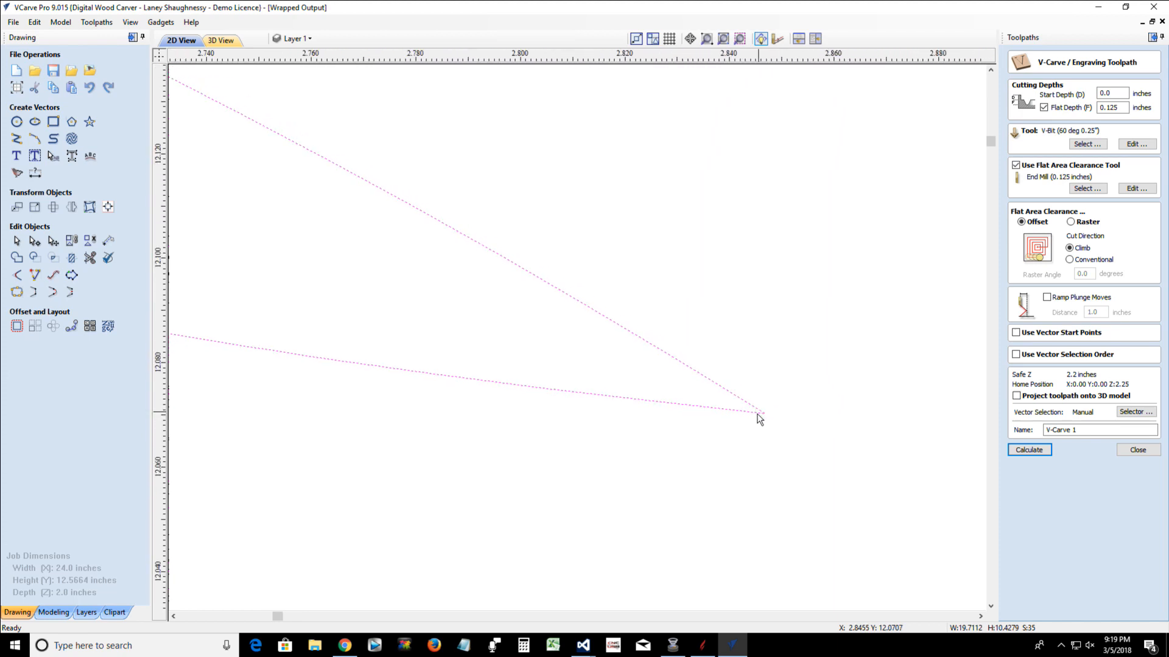
{"action": "scroll", "coordinate": [754, 431], "scroll_direction": "down", "scroll_amount": 3}
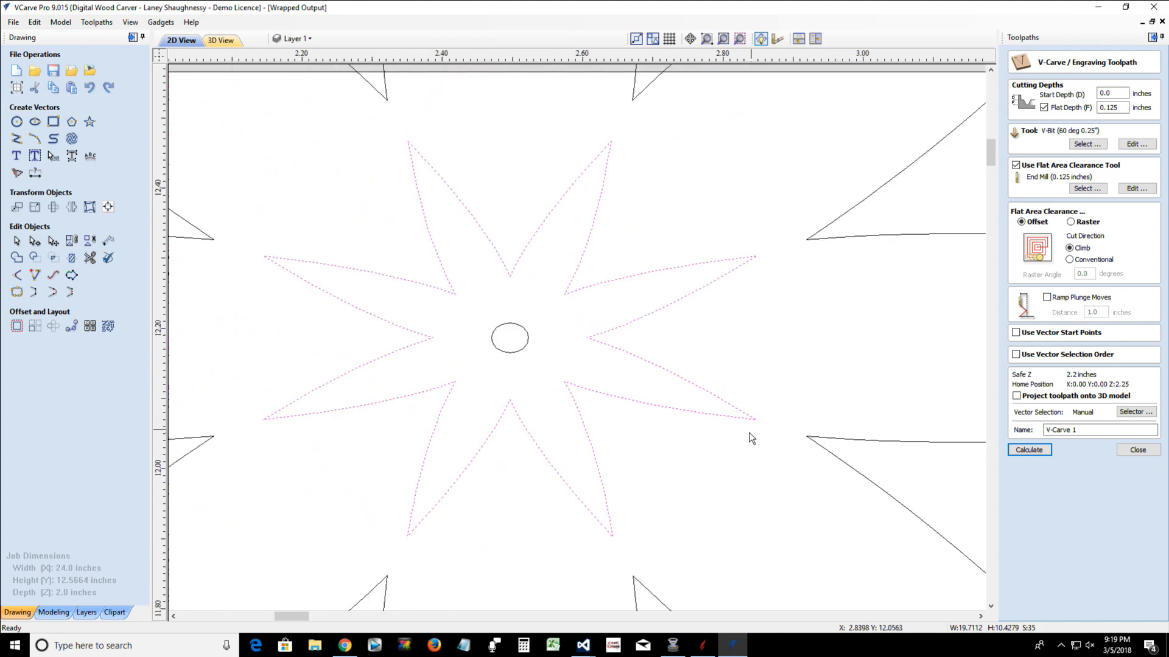
Examine the two bottom tips and the upper-right tip of the star outline for gaps
{"action": "scroll", "coordinate": [665, 511], "scroll_direction": "up", "scroll_amount": 2}
{"action": "scroll", "coordinate": [666, 499], "scroll_direction": "up", "scroll_amount": 6}
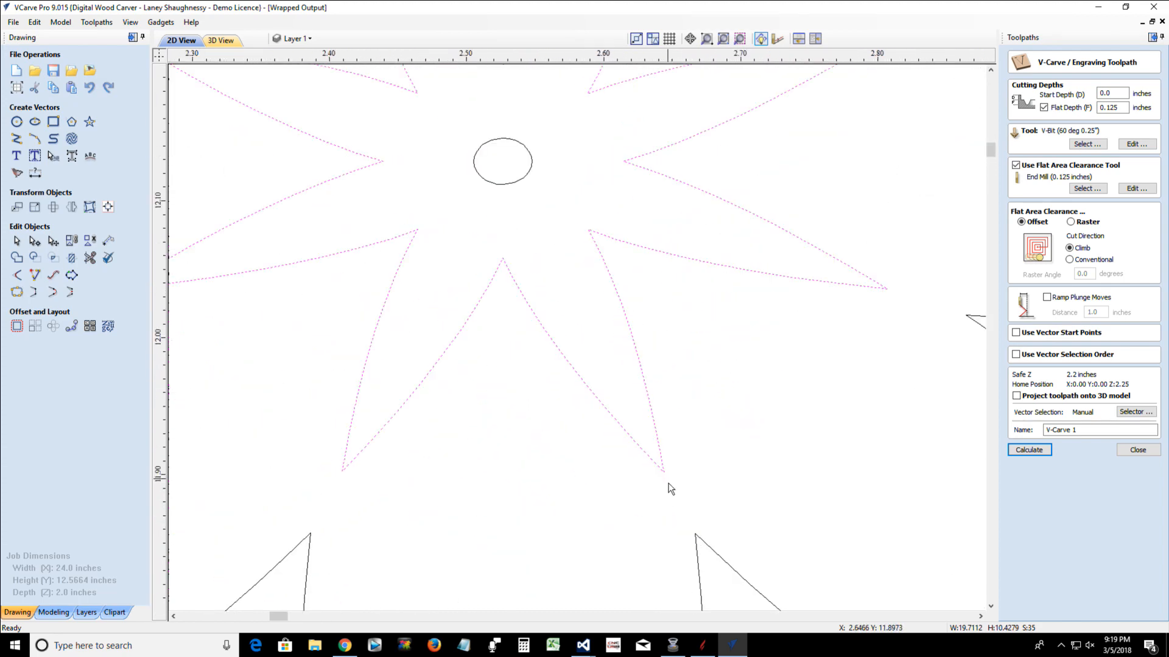
{"action": "scroll", "coordinate": [670, 489], "scroll_direction": "up", "scroll_amount": 2}
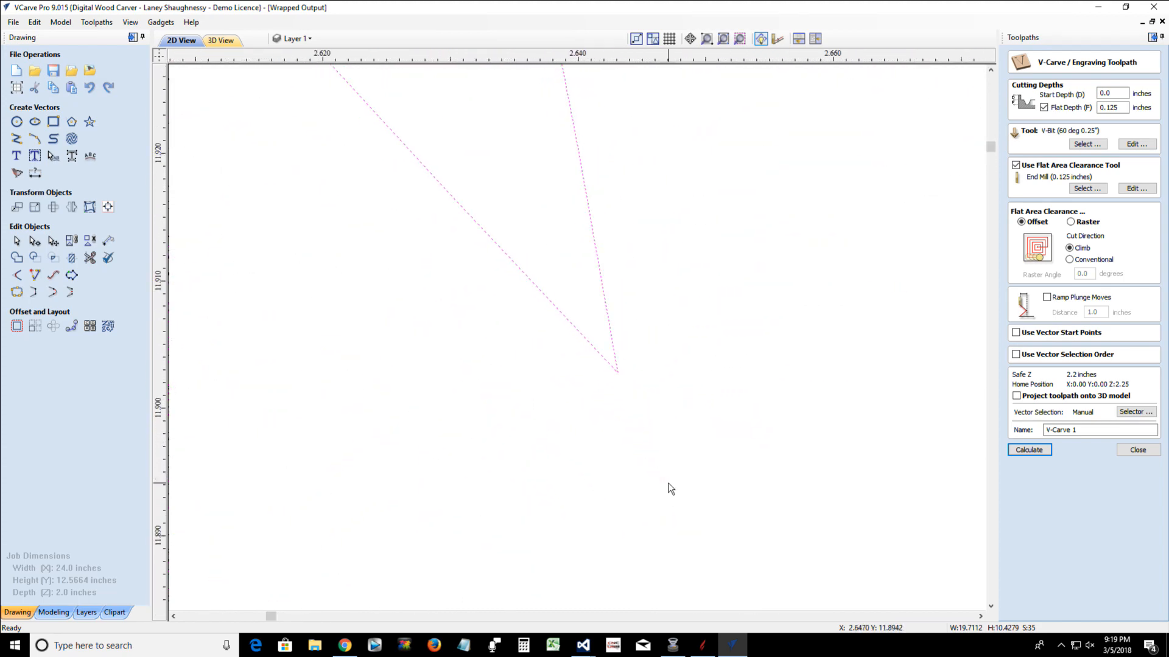
{"action": "scroll", "coordinate": [670, 489], "scroll_direction": "down", "scroll_amount": 6}
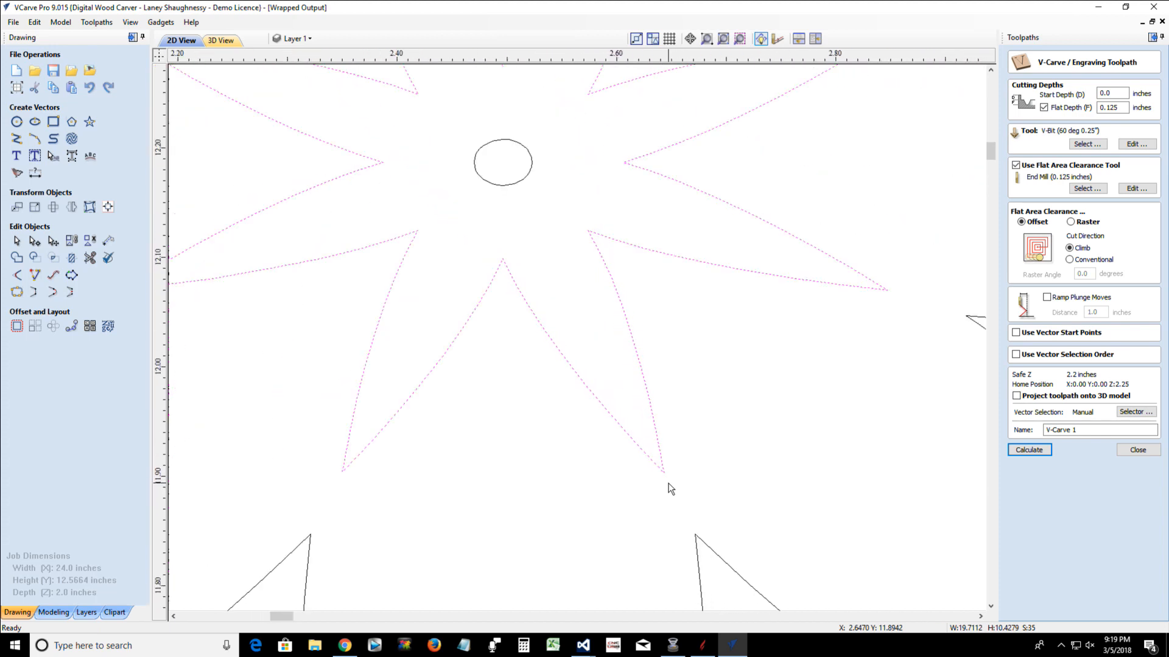
{"action": "scroll", "coordinate": [327, 476], "scroll_direction": "up", "scroll_amount": 2}
{"action": "scroll", "coordinate": [347, 467], "scroll_direction": "up", "scroll_amount": 3}
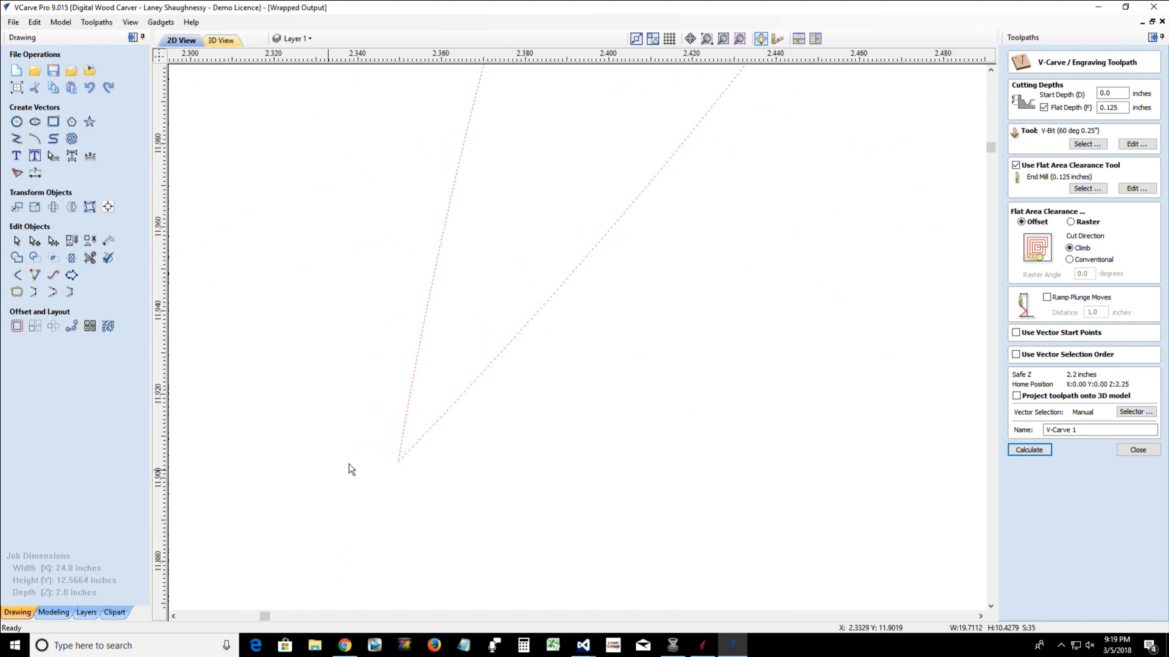
{"action": "scroll", "coordinate": [565, 474], "scroll_direction": "up", "scroll_amount": 2}
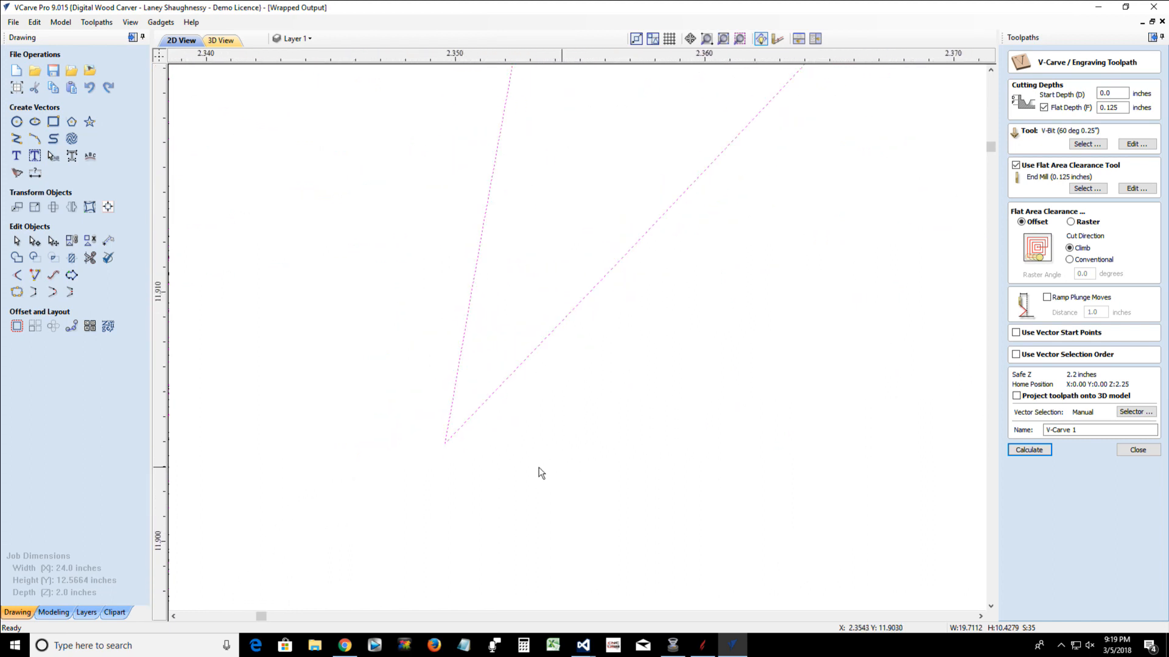
{"action": "scroll", "coordinate": [453, 452], "scroll_direction": "up", "scroll_amount": 3}
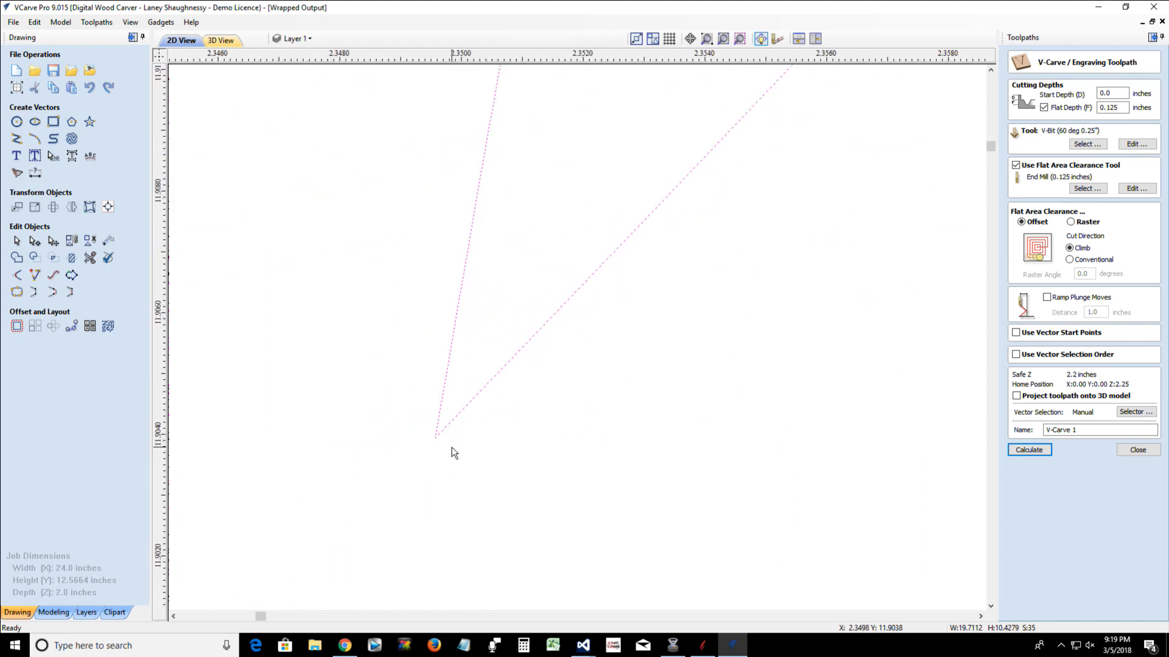
{"action": "scroll", "coordinate": [454, 452], "scroll_direction": "down", "scroll_amount": 4}
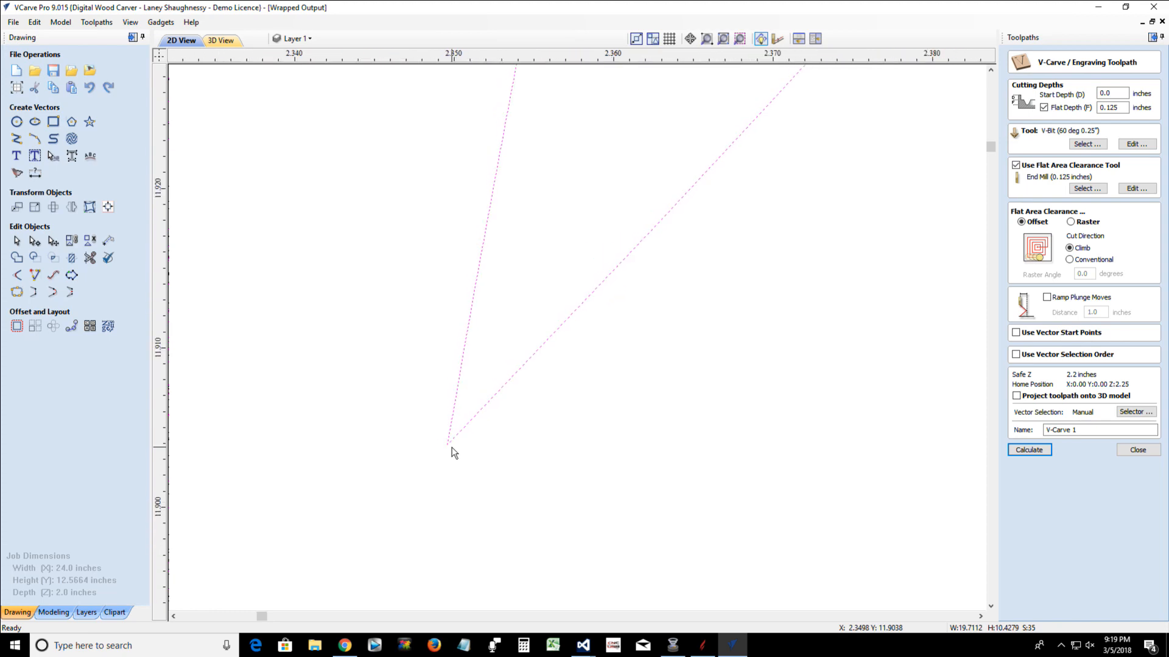
{"action": "scroll", "coordinate": [454, 453], "scroll_direction": "down", "scroll_amount": 6}
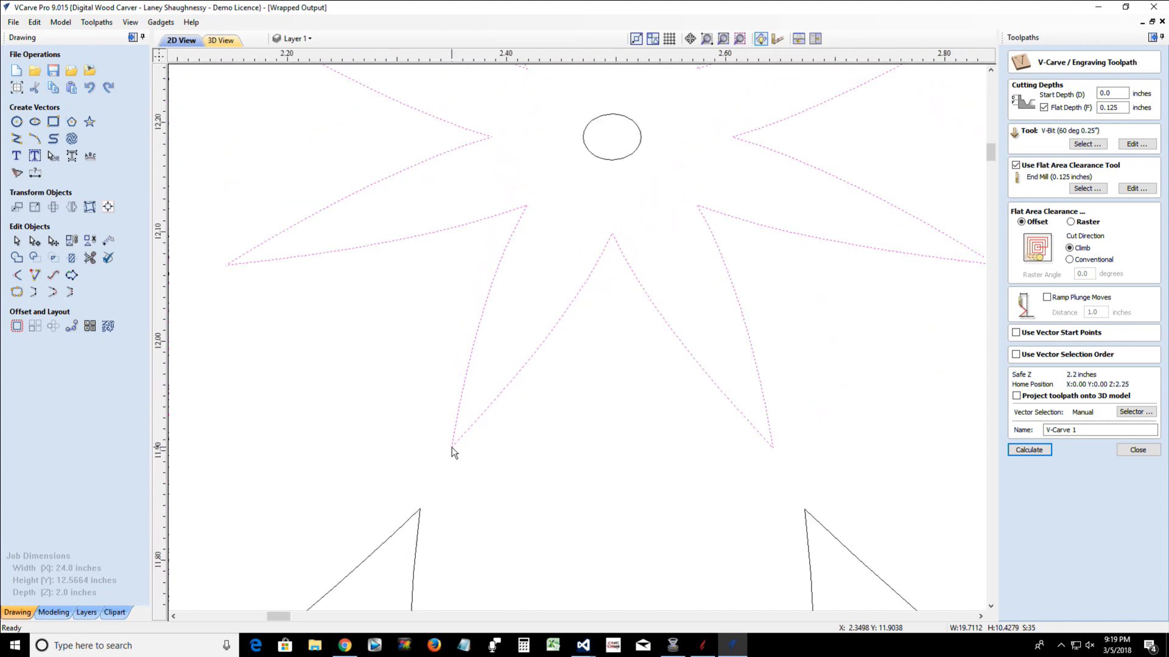
{"action": "scroll", "coordinate": [453, 453], "scroll_direction": "down", "scroll_amount": 1}
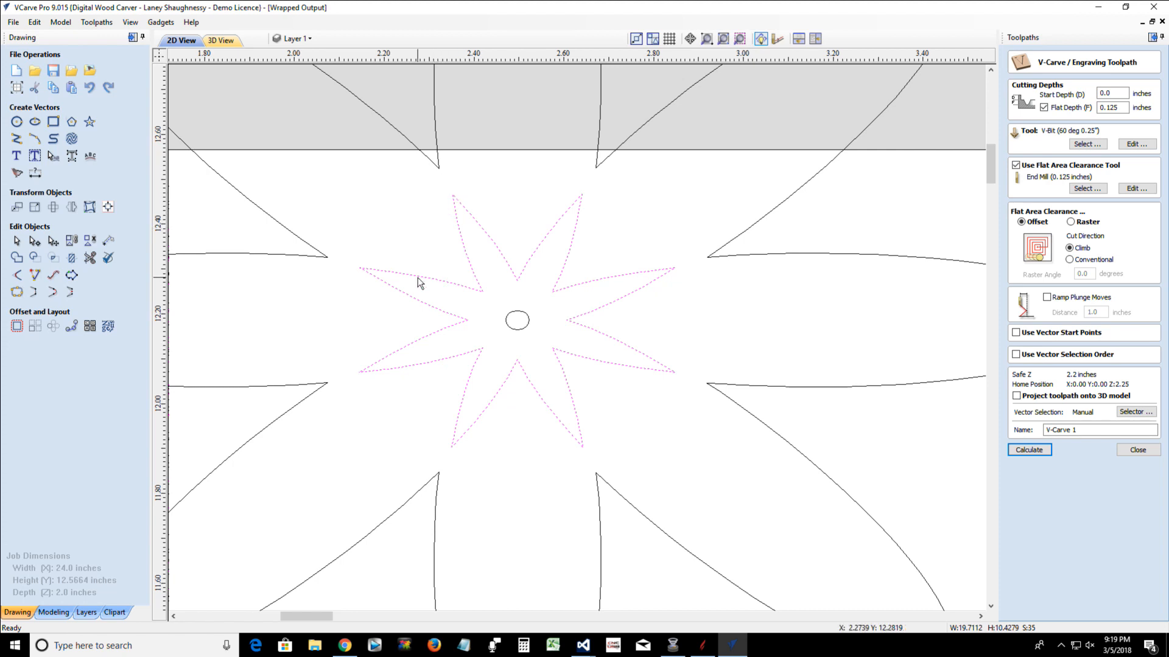
{"action": "scroll", "coordinate": [571, 212], "scroll_direction": "up", "scroll_amount": 6}
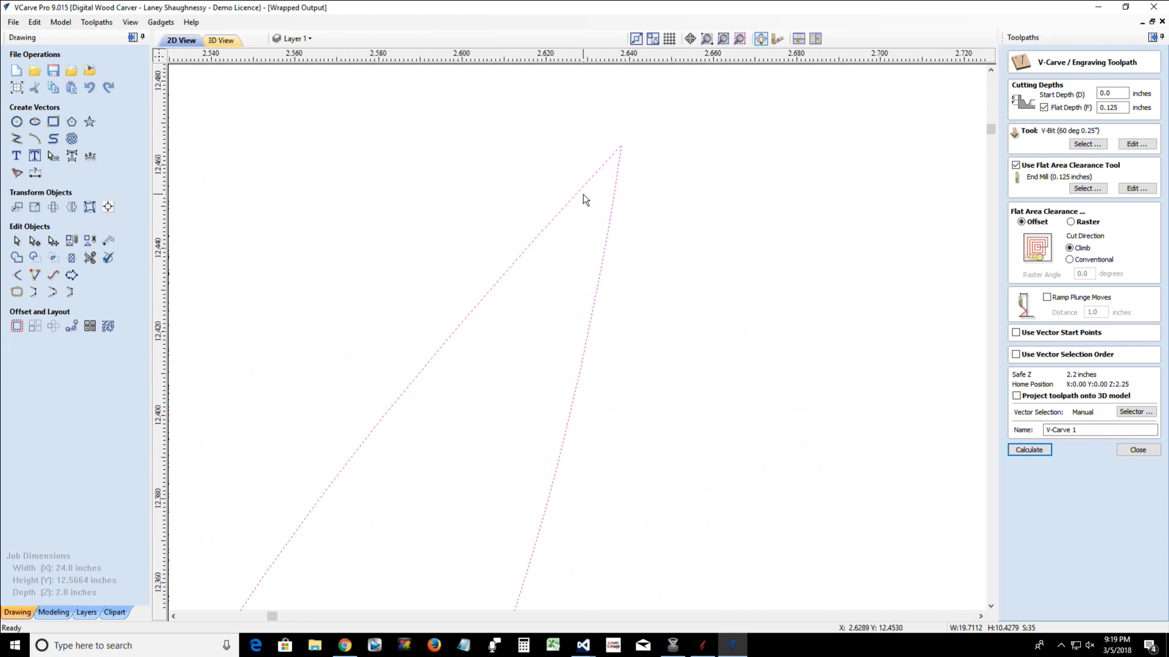
{"action": "scroll", "coordinate": [583, 194], "scroll_direction": "up", "scroll_amount": 3}
{"action": "scroll", "coordinate": [583, 194], "scroll_direction": "down", "scroll_amount": 3}
{"action": "scroll", "coordinate": [517, 182], "scroll_direction": "down", "scroll_amount": 4}
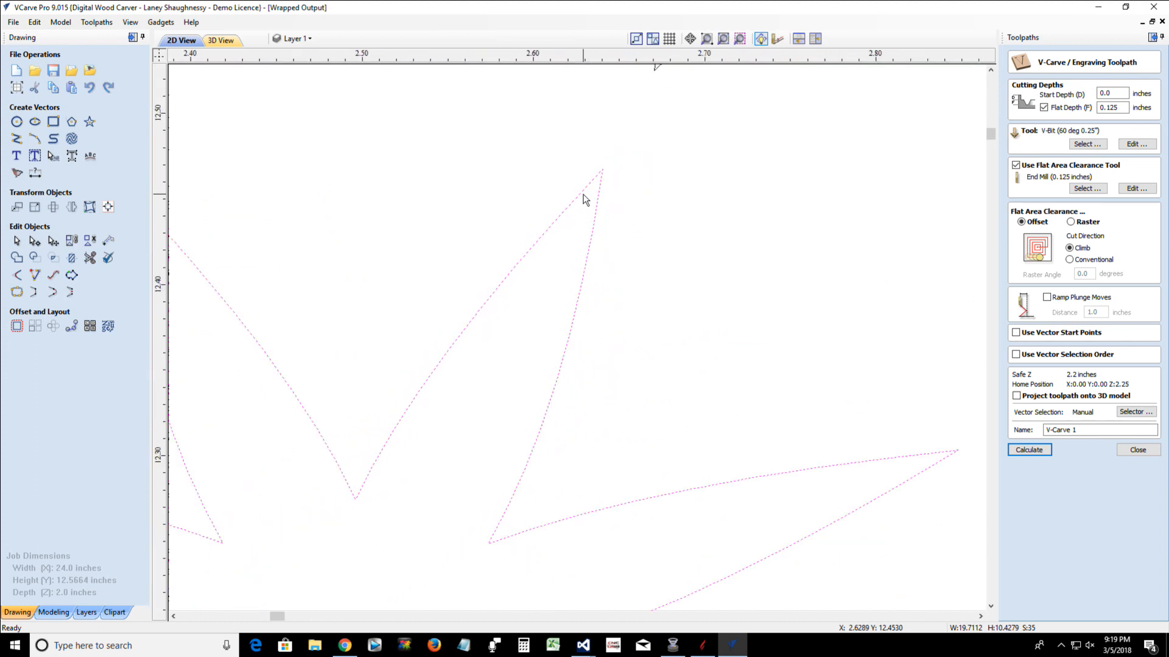
Join the open star outline at the first flower's center using Join Vectors with a tolerance of .005 inches
{"action": "left_click", "coordinate": [515, 271]}
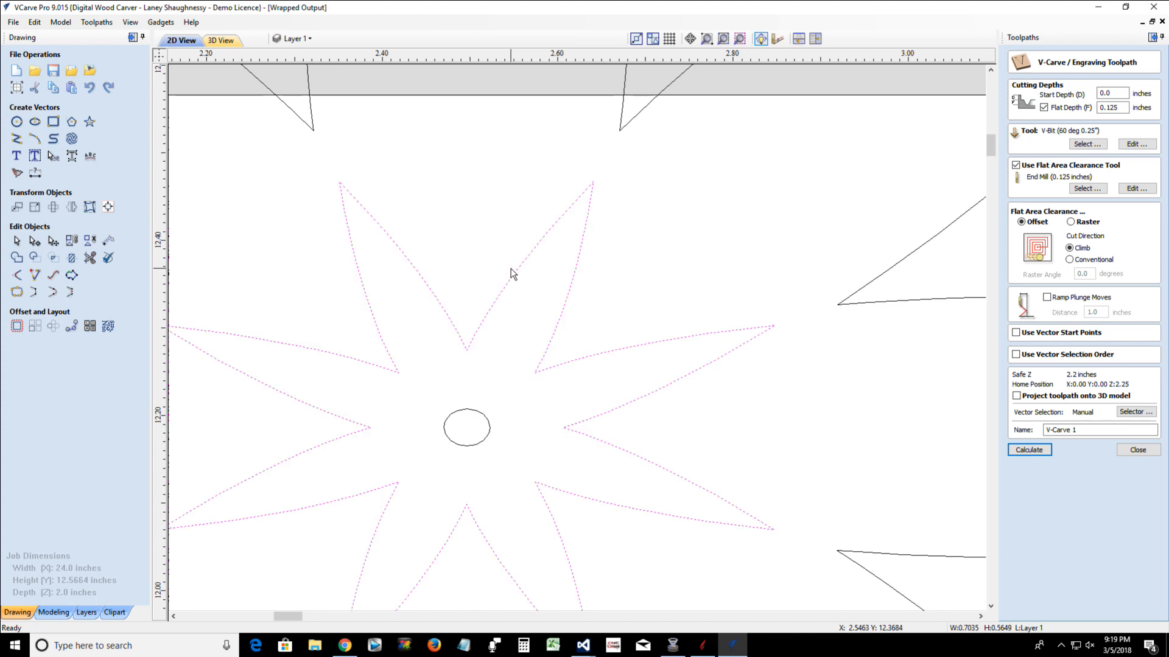
{"action": "left_click", "coordinate": [16, 293]}
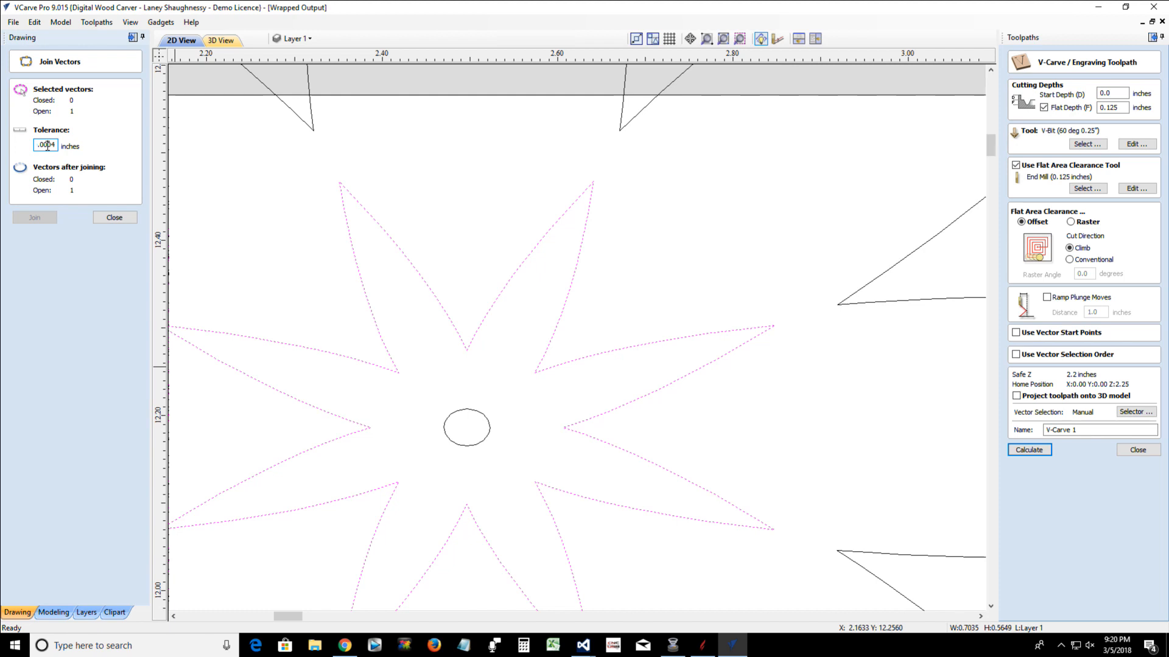
{"action": "type", "text": "5"}
{"action": "left_click", "coordinate": [44, 214]}
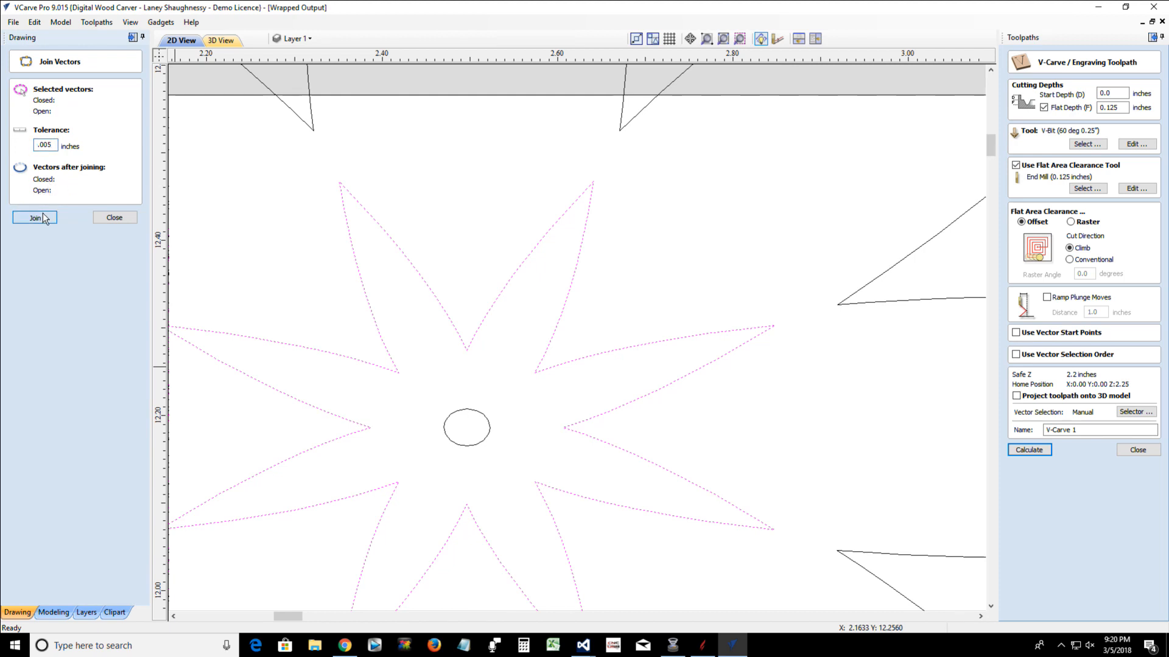
{"action": "left_click", "coordinate": [107, 218]}
Select all remaining open vectors in the flower array and join them with a tolerance of 0.005 inches
{"action": "scroll", "coordinate": [255, 282], "scroll_direction": "down", "scroll_amount": 8}
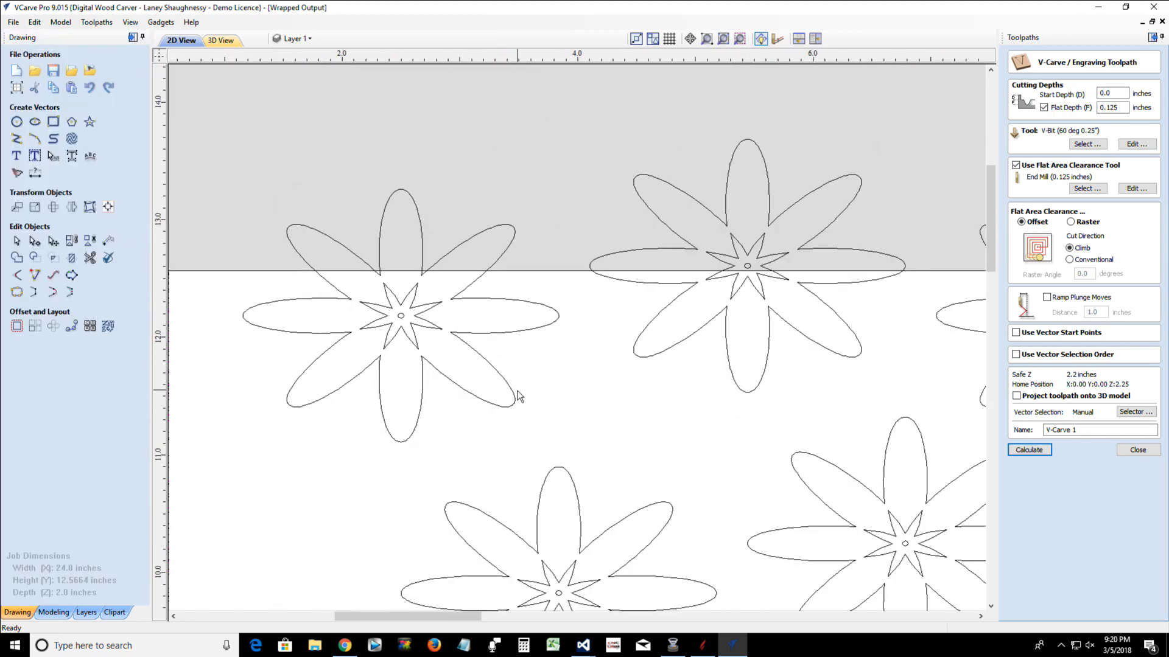
{"action": "right_click", "coordinate": [546, 399]}
{"action": "mouse_move", "coordinate": [572, 208]}
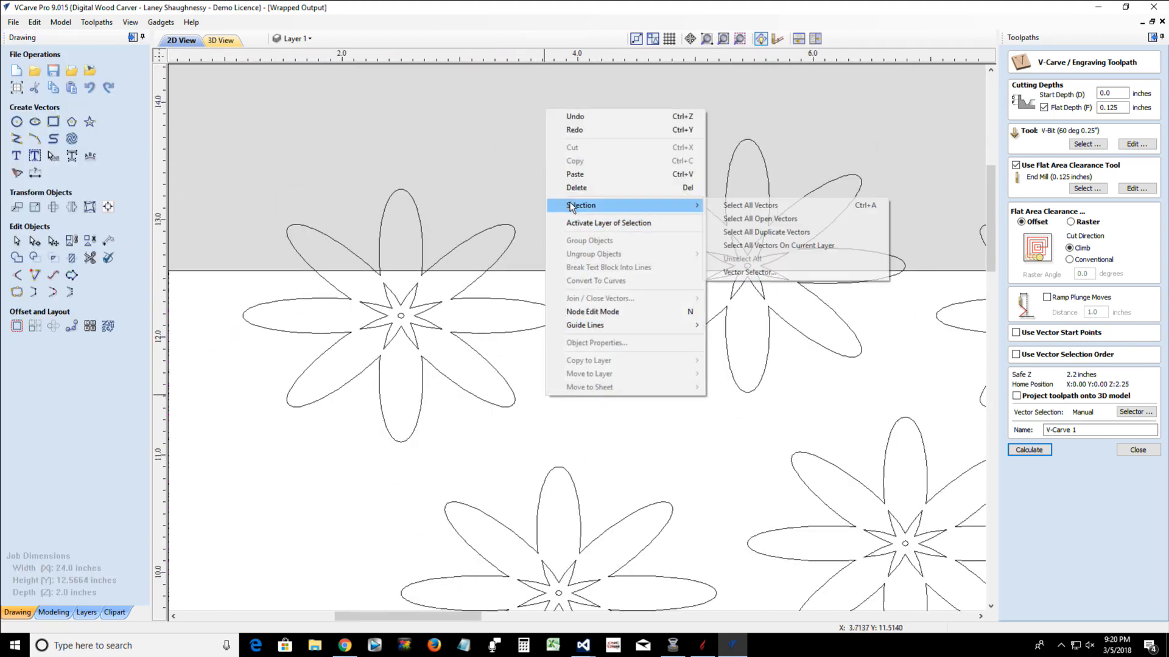
{"action": "left_click", "coordinate": [752, 220]}
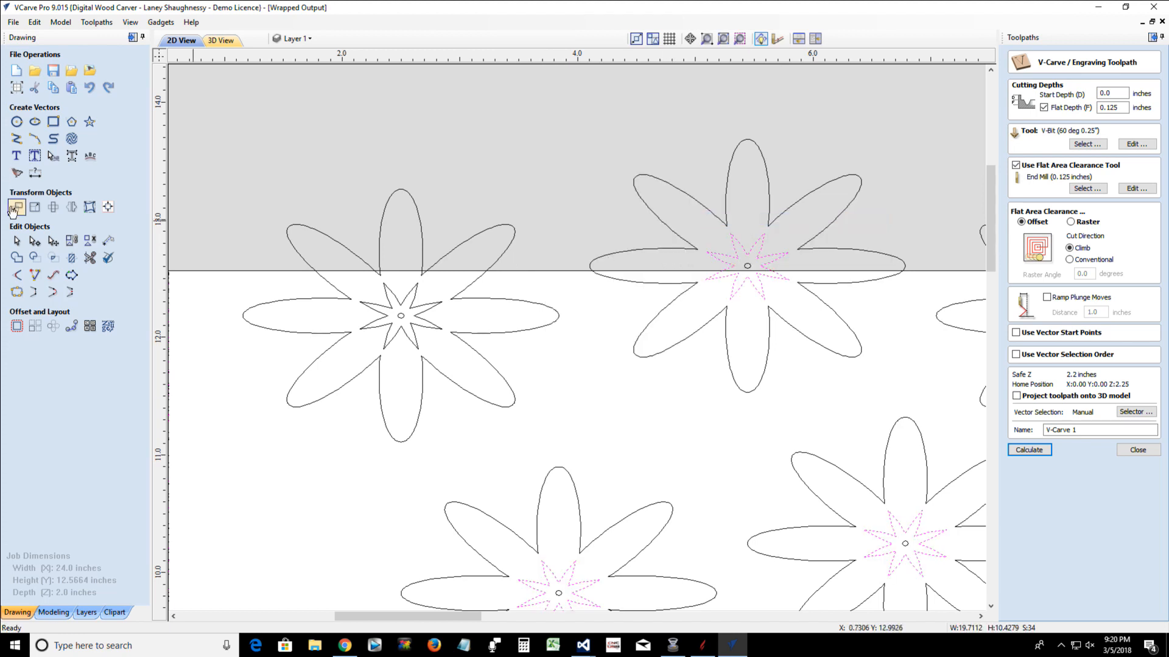
{"action": "left_click", "coordinate": [17, 292]}
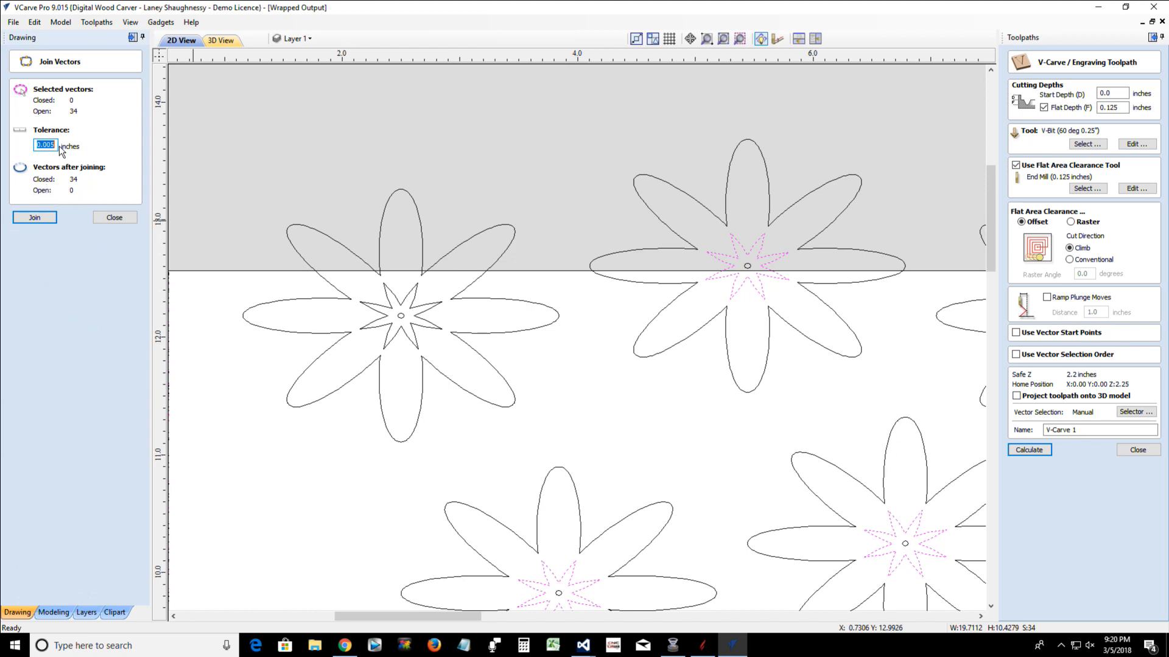
{"action": "left_click", "coordinate": [35, 219]}
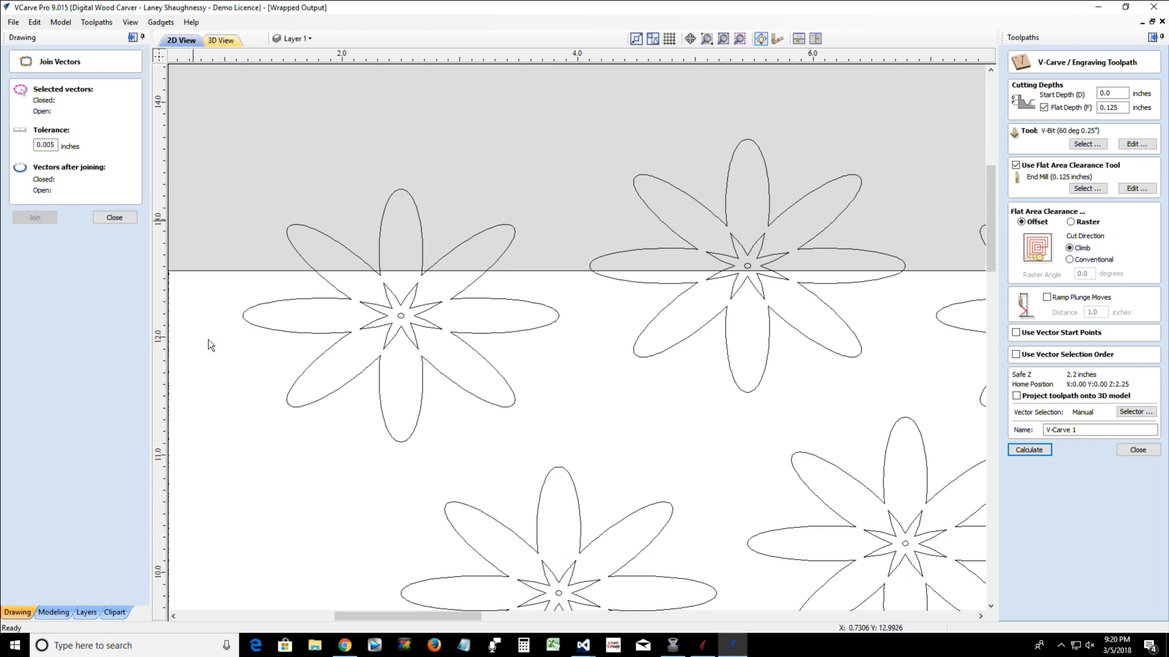
{"action": "scroll", "coordinate": [590, 393], "scroll_direction": "down", "scroll_amount": 4}
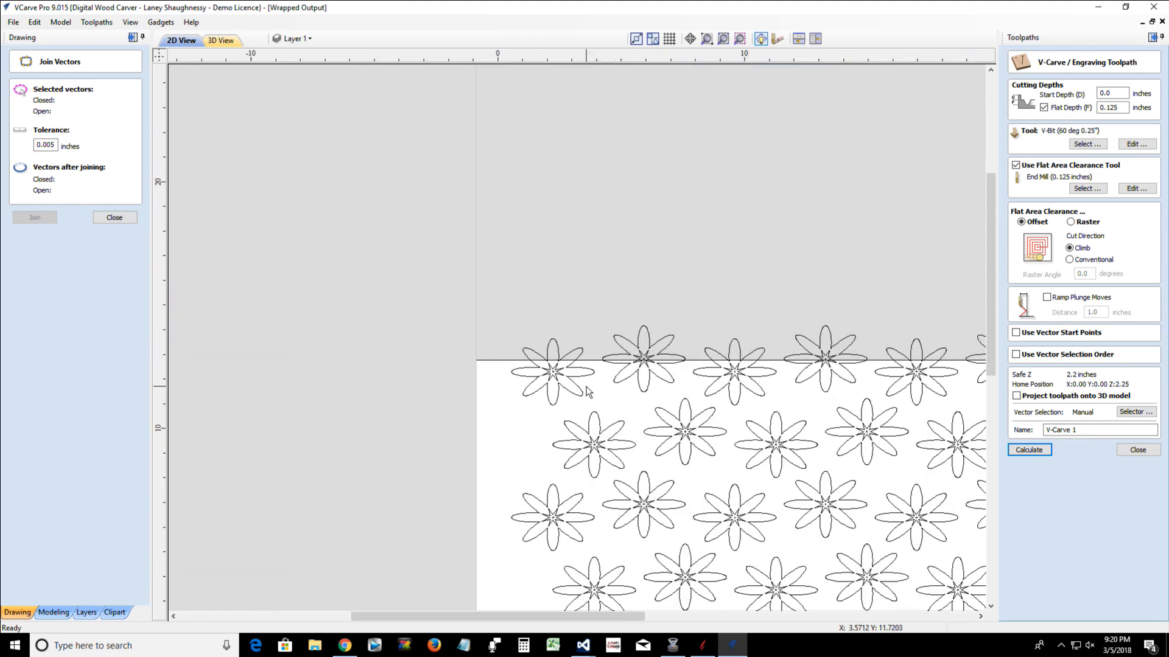
{"action": "scroll", "coordinate": [588, 391], "scroll_direction": "down", "scroll_amount": 3}
{"action": "scroll", "coordinate": [585, 392], "scroll_direction": "up", "scroll_amount": 1}
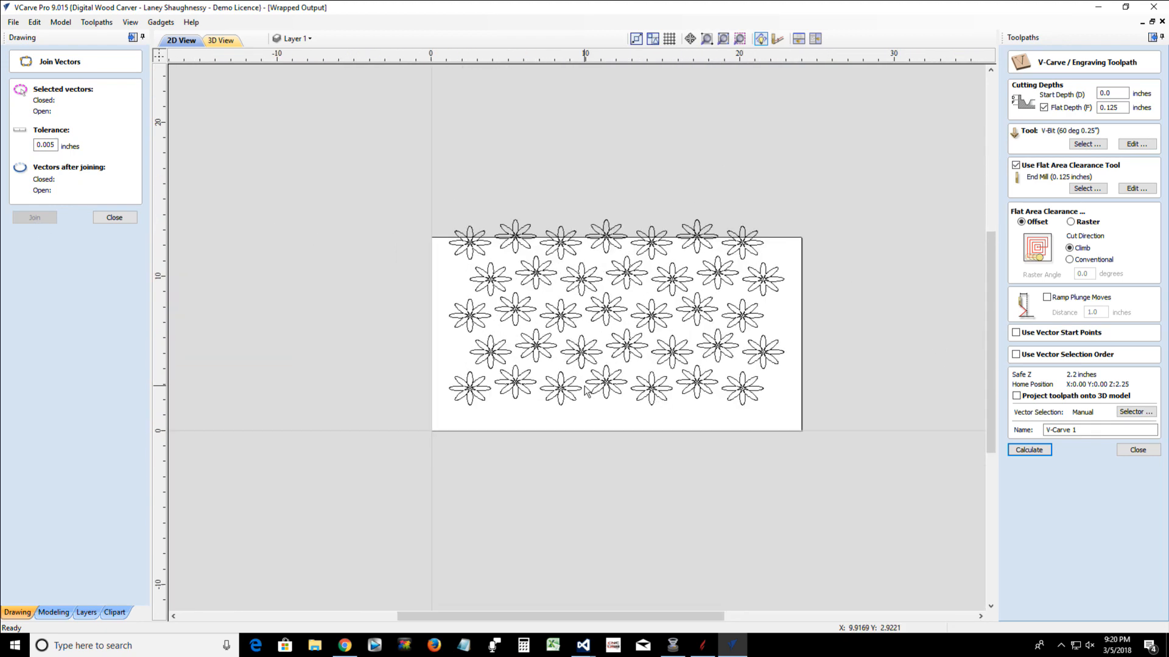
{"action": "left_click", "coordinate": [102, 216]}
Calculate the V-Carve 1 toolpath for all the flower vectors and preview the carving on the material
{"action": "mouse_move", "coordinate": [402, 182]}
{"action": "left_mouse_down"}
{"action": "mouse_move", "coordinate": [467, 195]}
{"action": "mouse_move", "coordinate": [817, 433]}
{"action": "mouse_move", "coordinate": [814, 419]}
{"action": "left_mouse_up"}
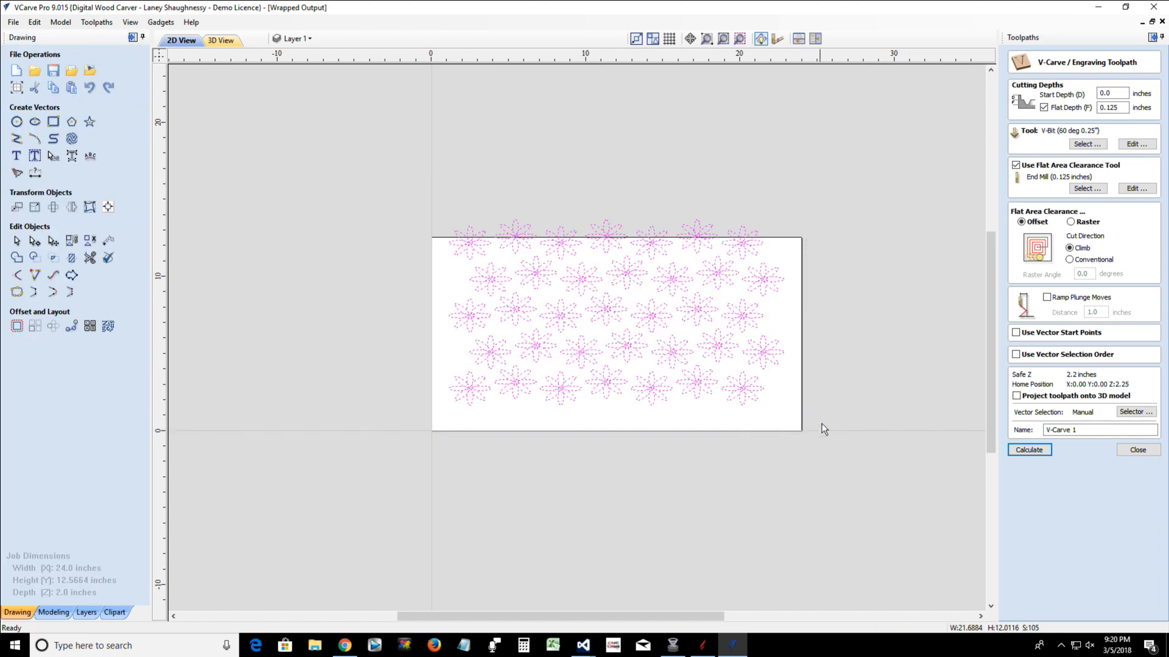
{"action": "left_click", "coordinate": [1011, 451]}
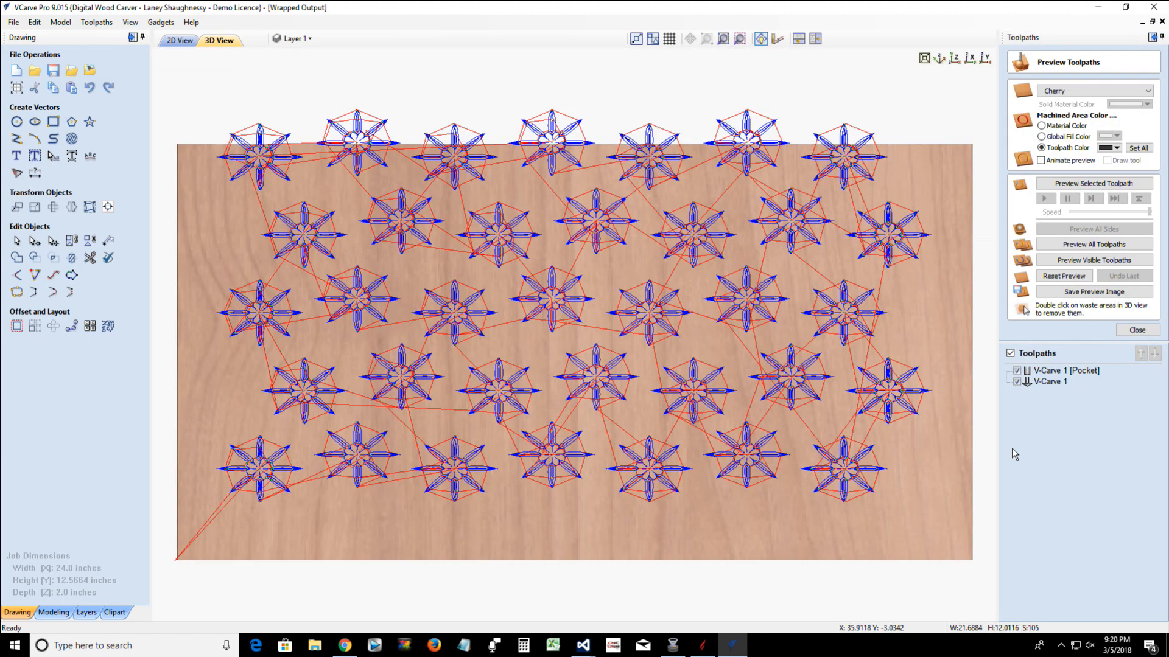
{"action": "left_click", "coordinate": [1066, 183]}
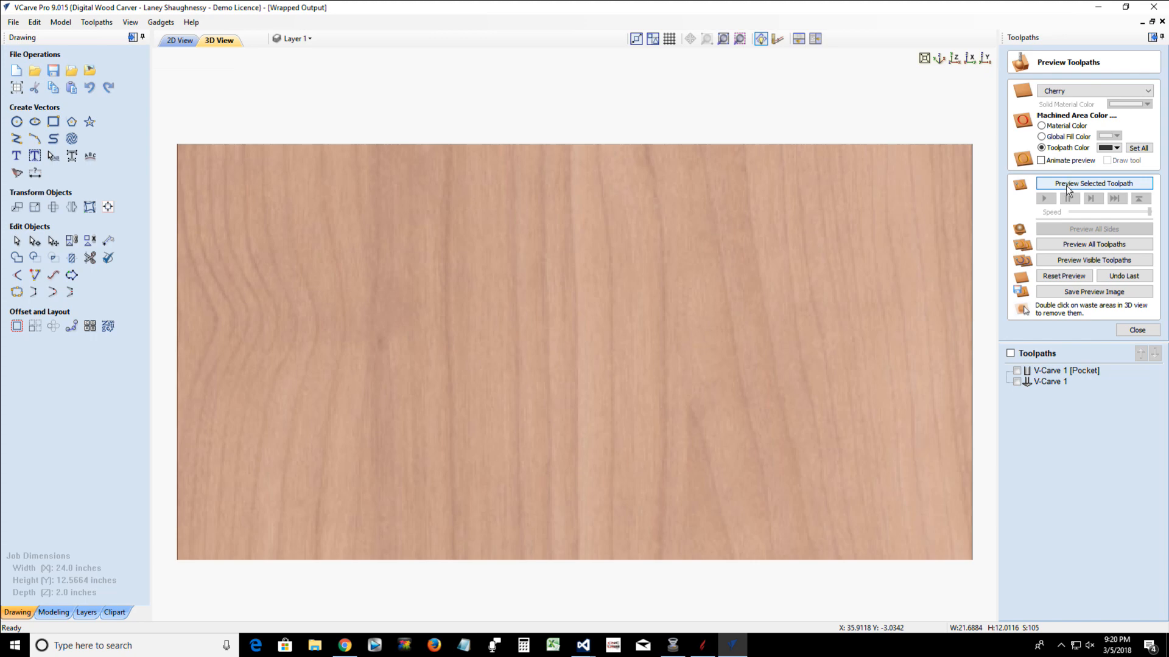
{"action": "left_click", "coordinate": [1064, 245]}
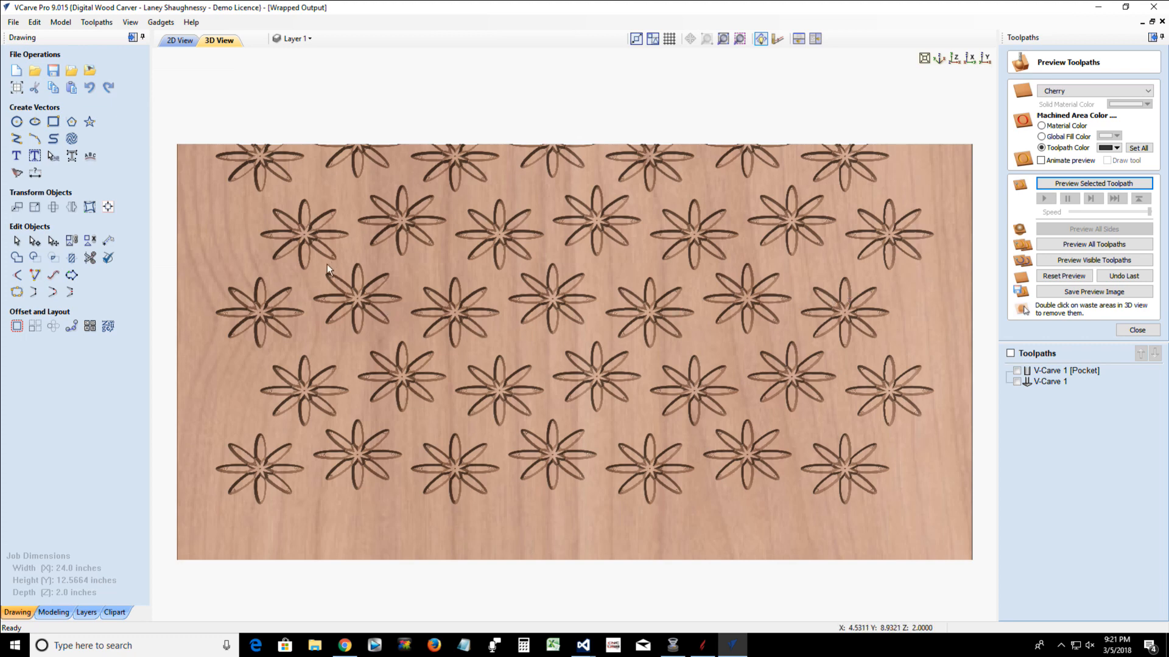
Try wrapping the toolpath drawing's Y values around the X axis, and switch the wrapping off again
{"action": "scroll", "coordinate": [316, 268], "scroll_direction": "down", "scroll_amount": 1}
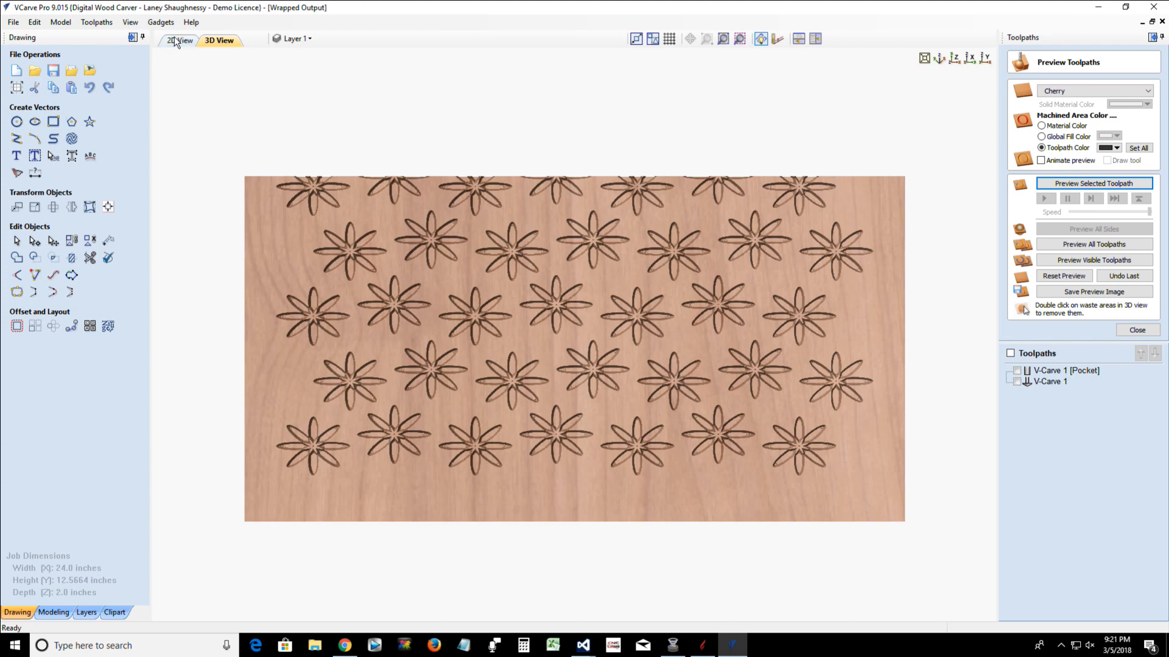
{"action": "left_click", "coordinate": [103, 24]}
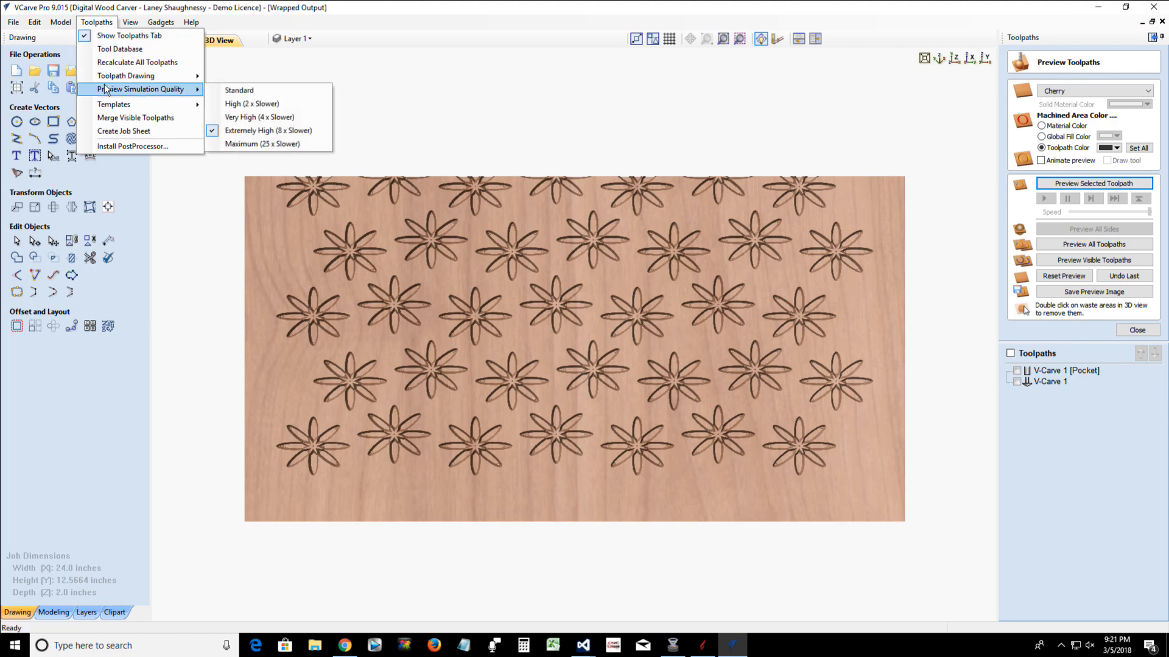
{"action": "mouse_move", "coordinate": [106, 79]}
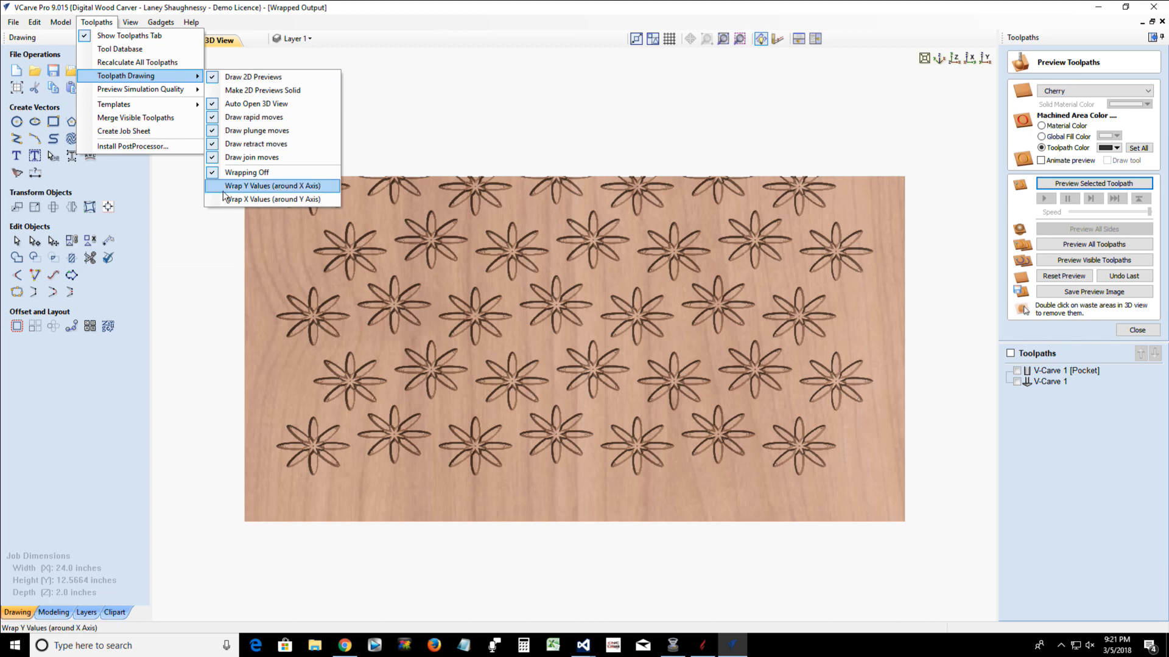
{"action": "left_click", "coordinate": [227, 187]}
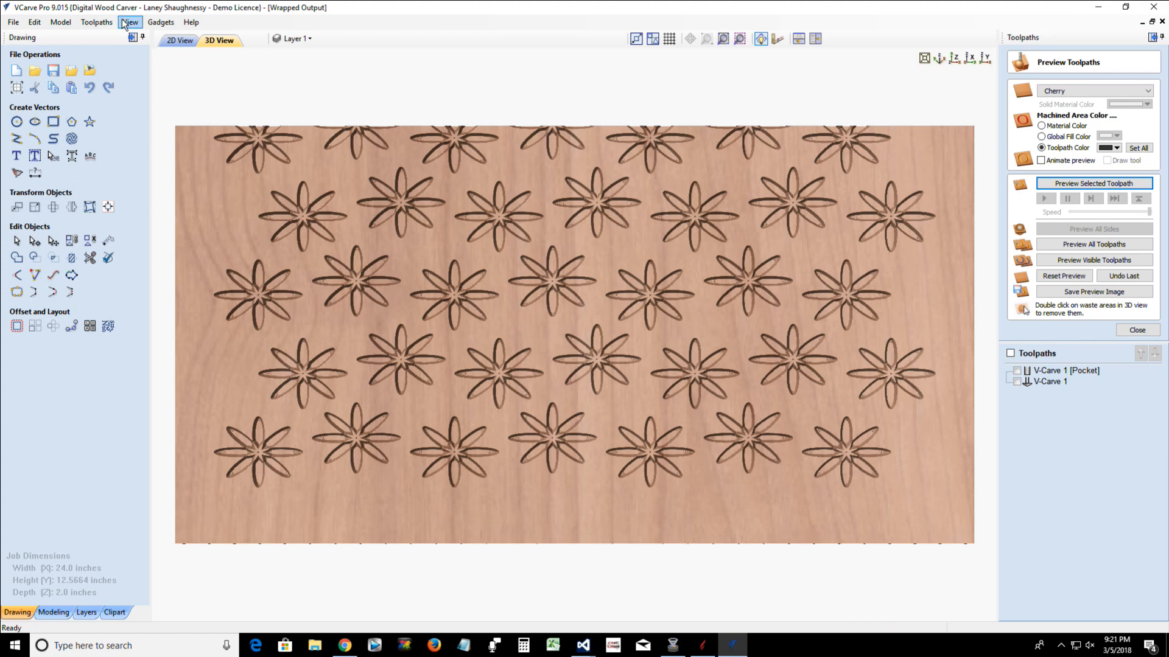
{"action": "left_click", "coordinate": [96, 23]}
{"action": "mouse_move", "coordinate": [140, 76]}
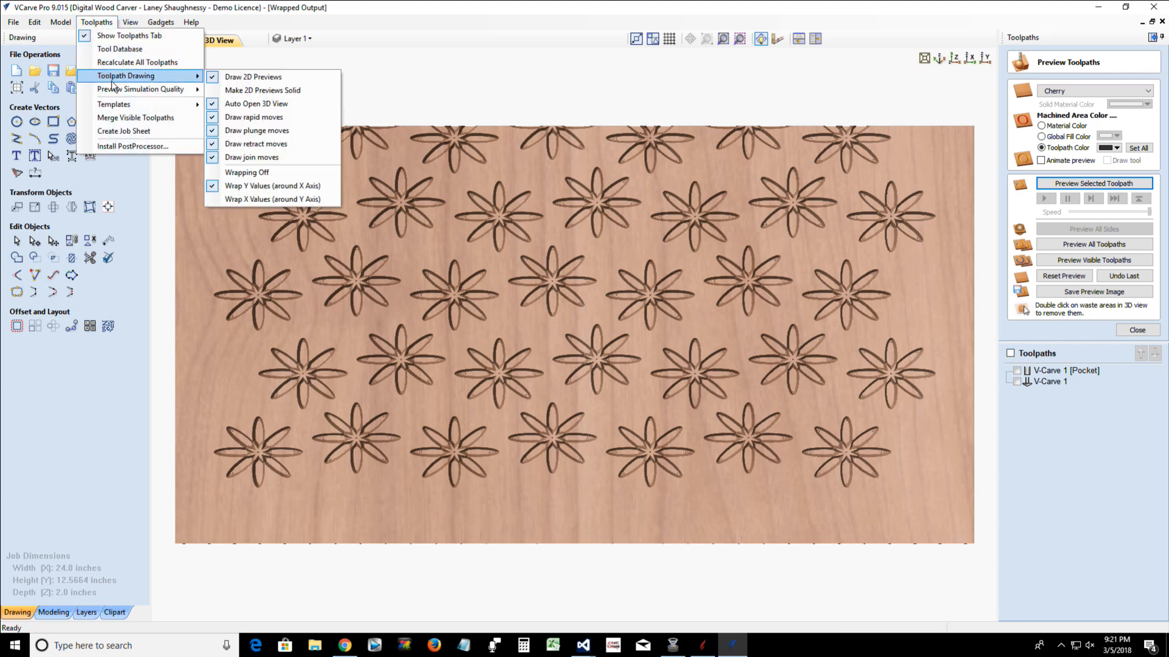
{"action": "left_click", "coordinate": [234, 175]}
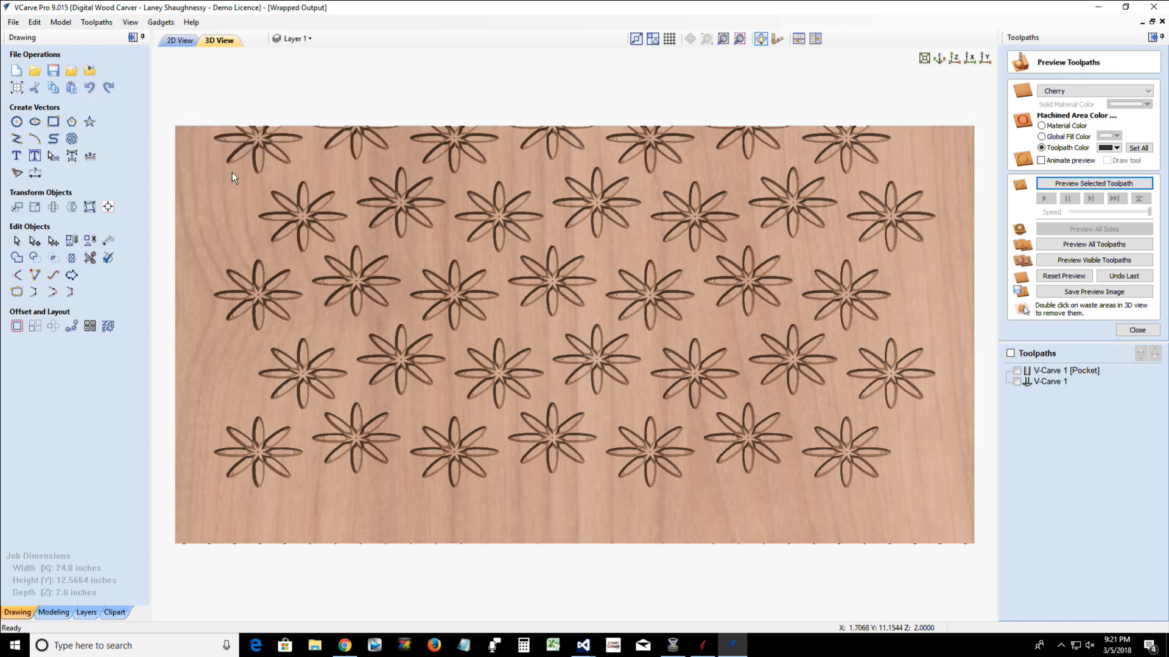
Wrap the toolpath drawing's Y values around the X axis and show the V-Carve 1 [Pocket] and V-Carve 1 toolpaths
{"action": "left_click", "coordinate": [100, 23]}
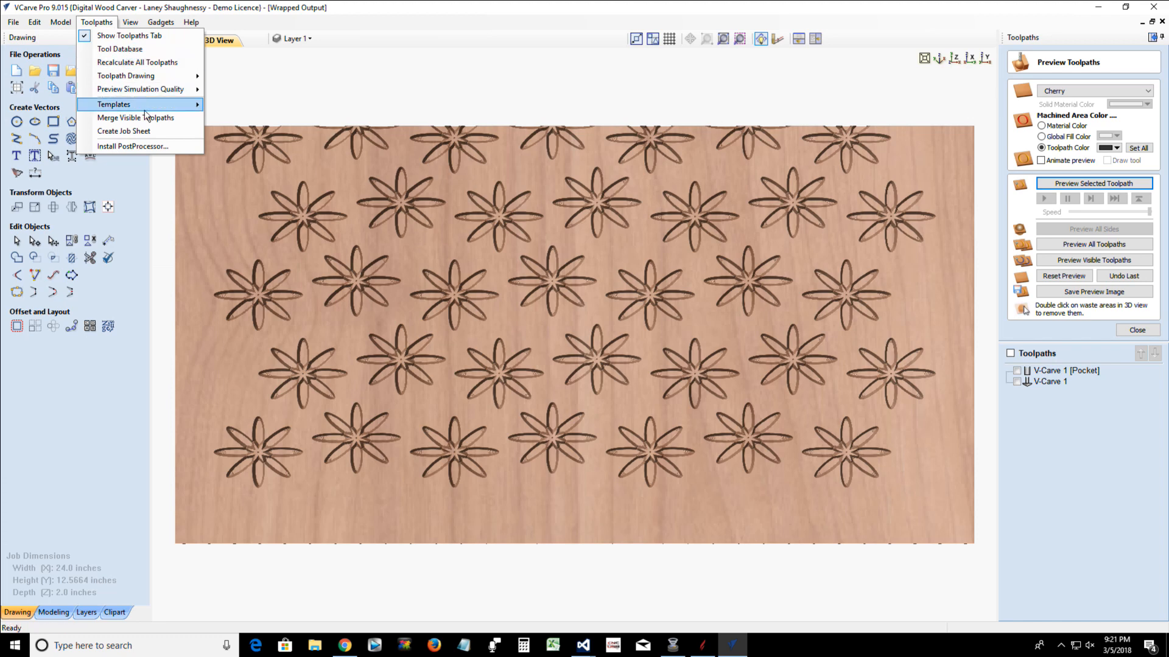
{"action": "mouse_move", "coordinate": [144, 78]}
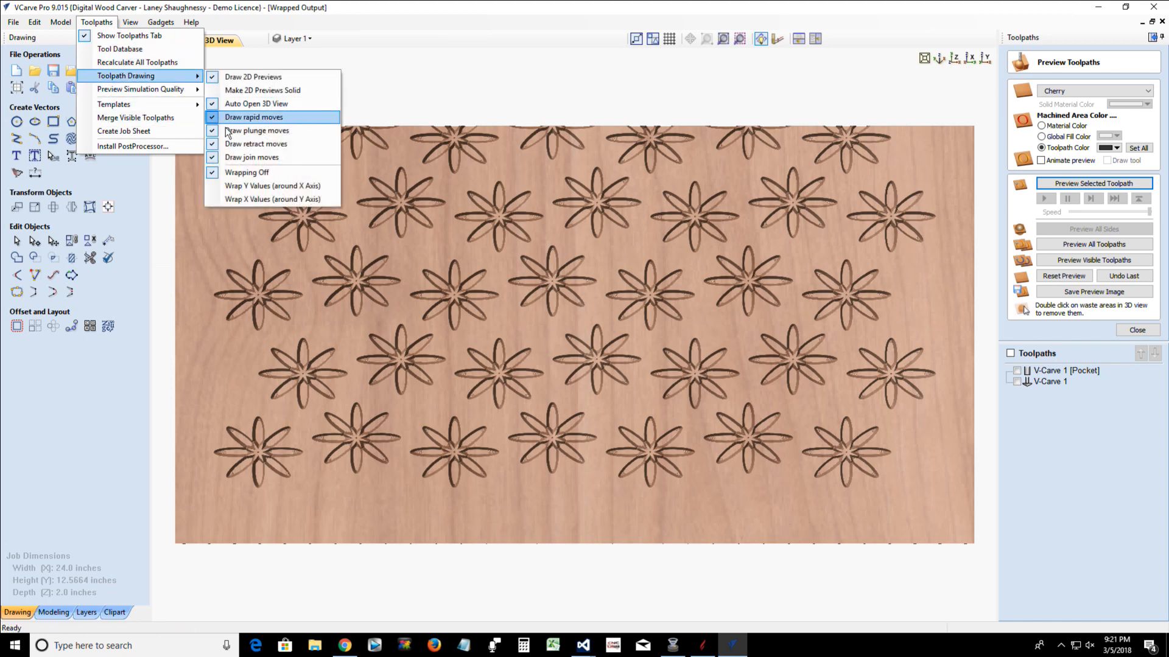
{"action": "left_click", "coordinate": [231, 186]}
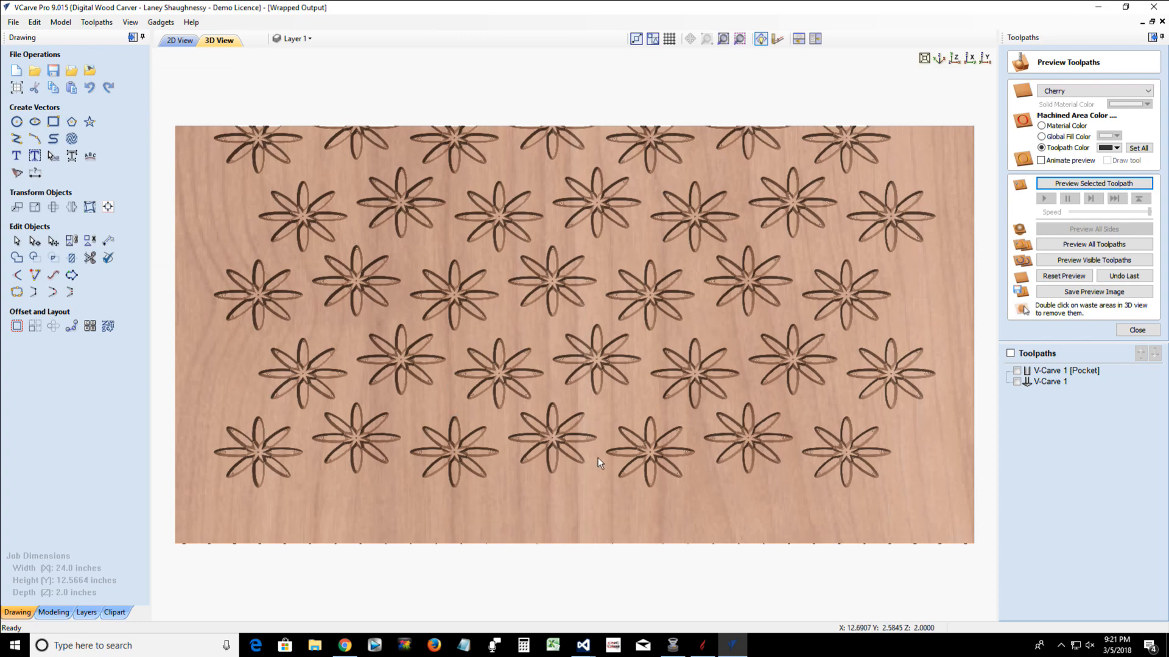
{"action": "left_click", "coordinate": [1017, 371]}
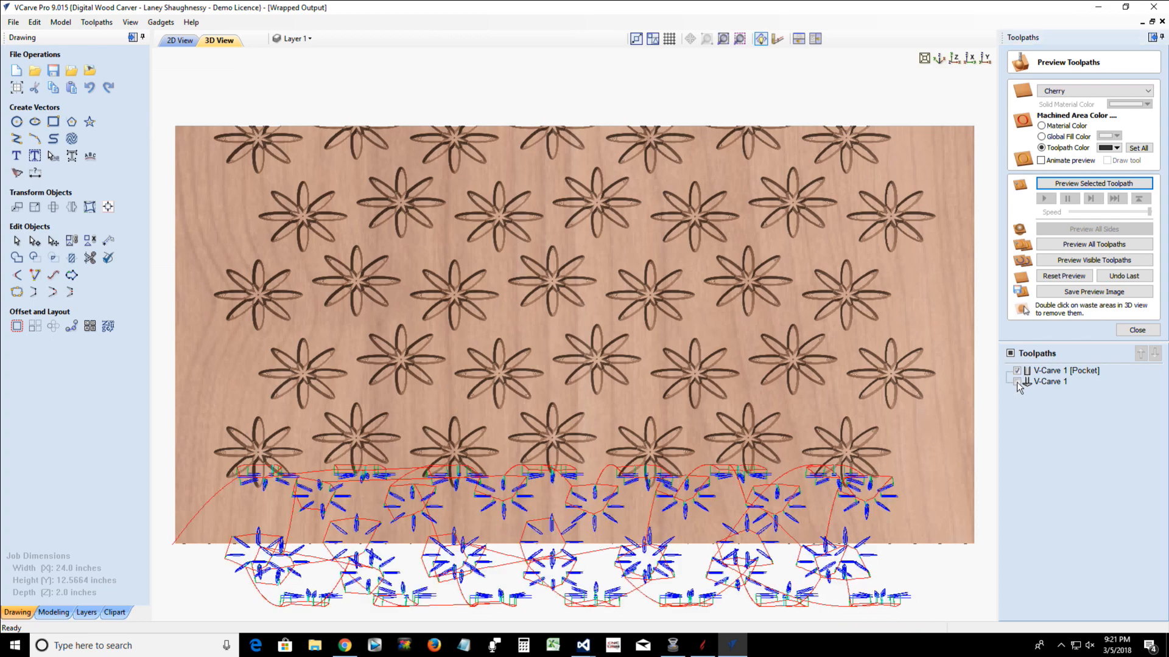
{"action": "left_click", "coordinate": [1016, 382]}
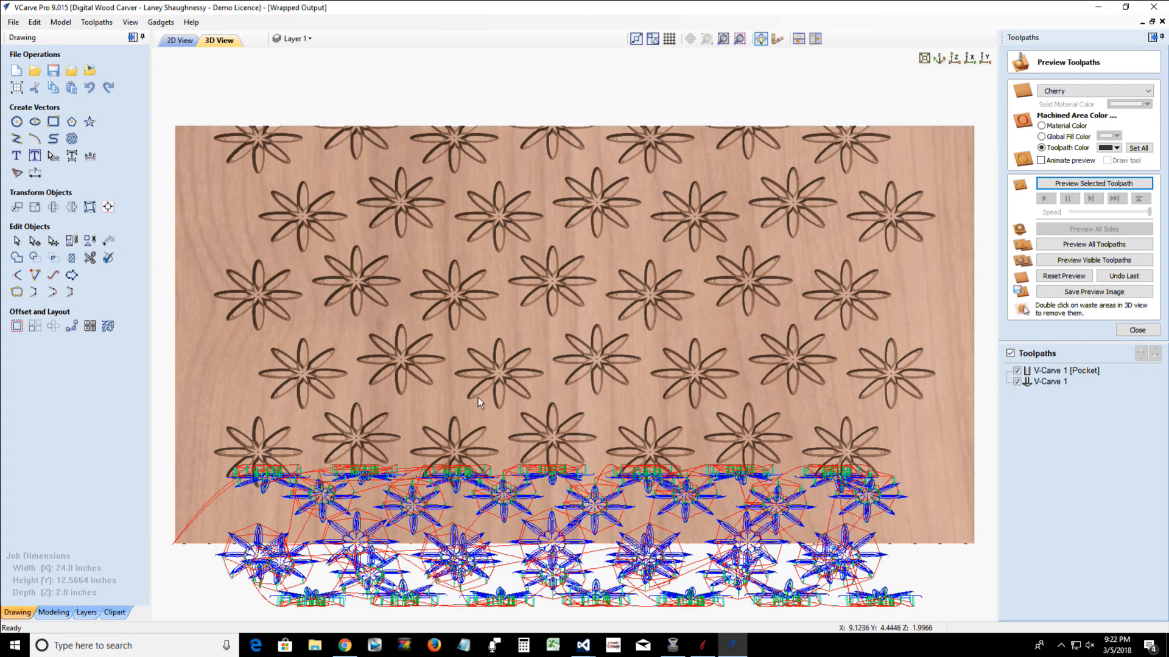
{"action": "scroll", "coordinate": [477, 398], "scroll_direction": "down", "scroll_amount": 1}
{"action": "scroll", "coordinate": [484, 418], "scroll_direction": "down", "scroll_amount": 1}
{"action": "scroll", "coordinate": [564, 575], "scroll_direction": "up", "scroll_amount": 3}
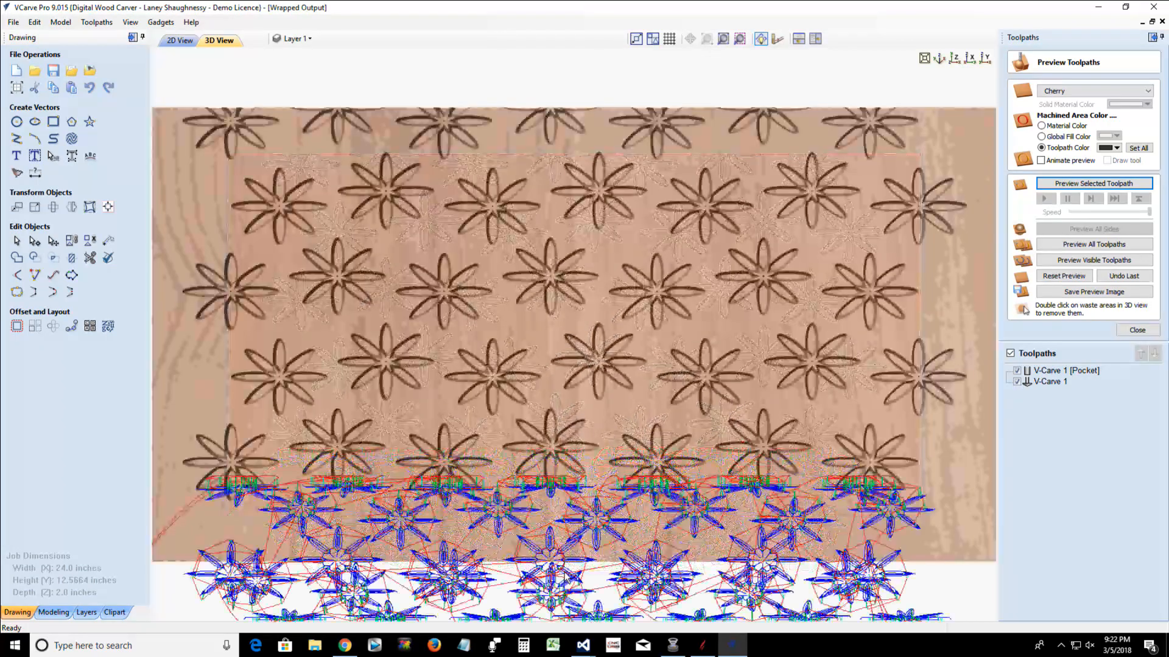
Switch off toolpath wrapping and turn off the color shaded view of the material
{"action": "left_click", "coordinate": [97, 22]}
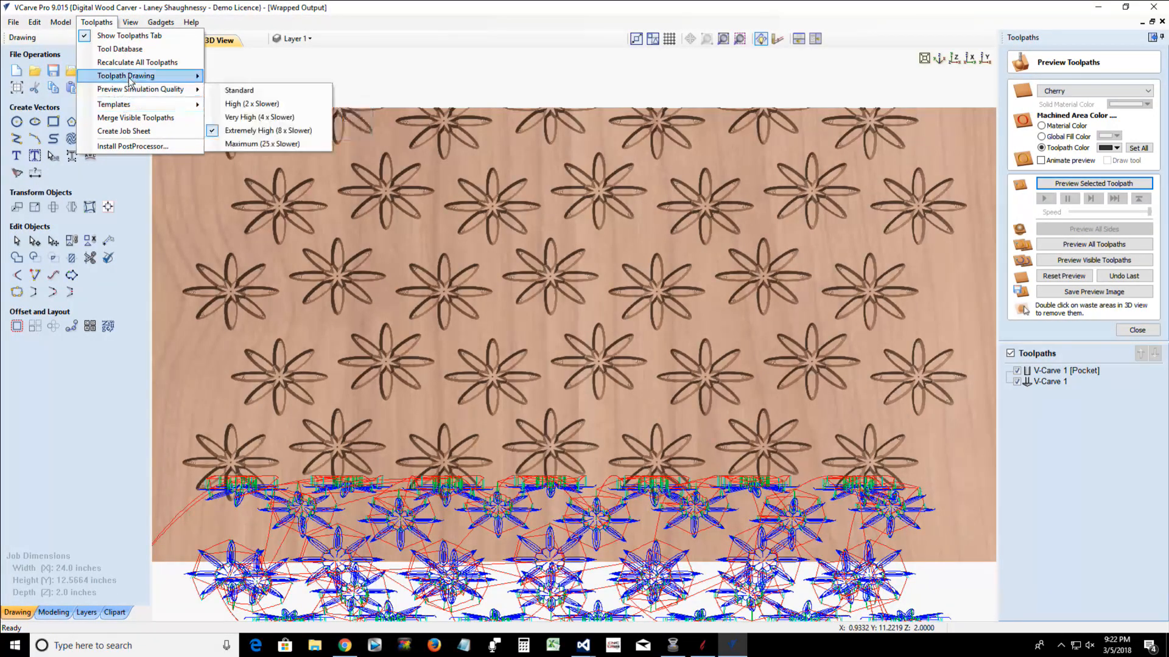
{"action": "mouse_move", "coordinate": [134, 76]}
{"action": "left_click", "coordinate": [239, 173]}
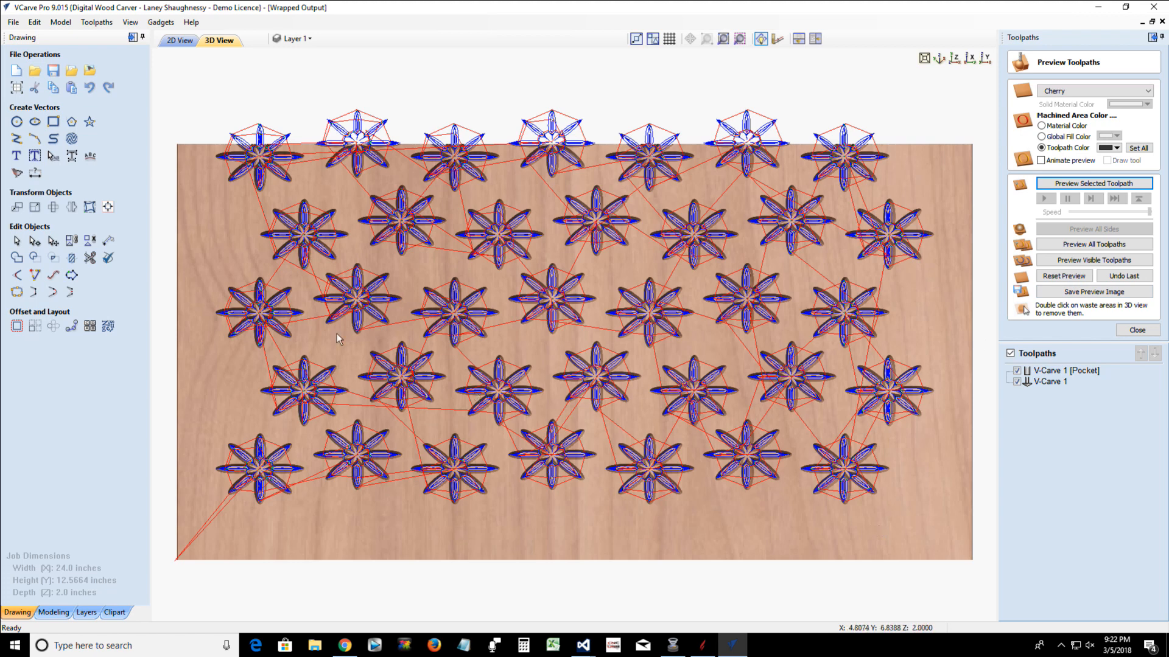
{"action": "left_click", "coordinate": [130, 23]}
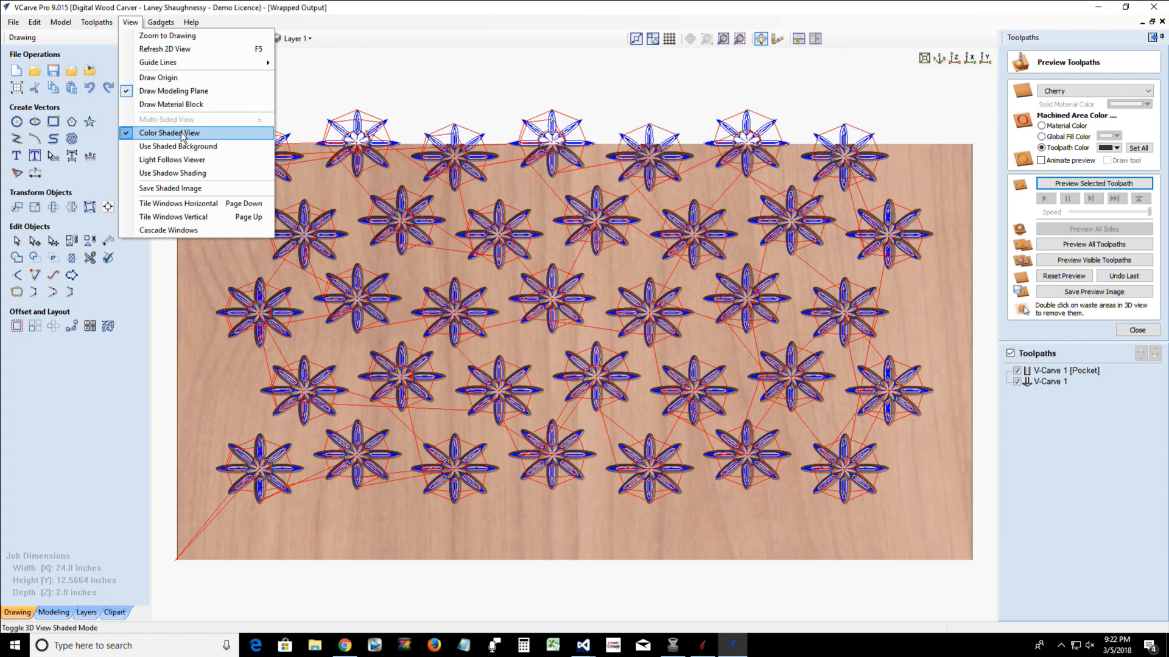
{"action": "left_click", "coordinate": [133, 134]}
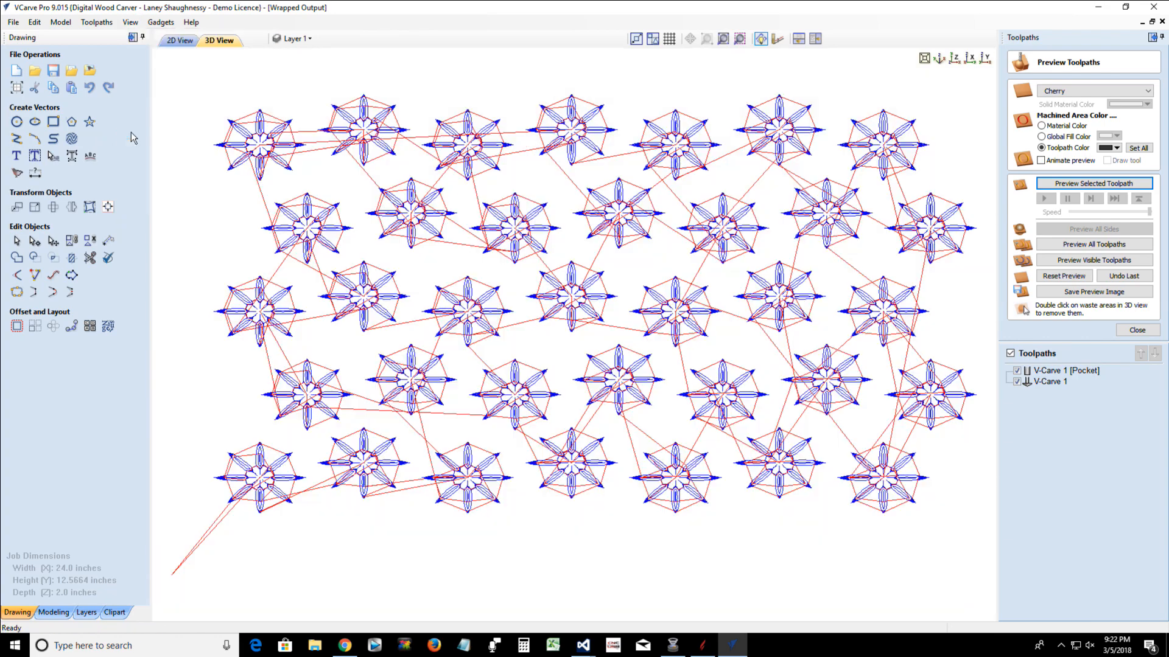
{"action": "left_click_drag", "start_coordinate": [399, 575], "coordinate": [365, 531]}
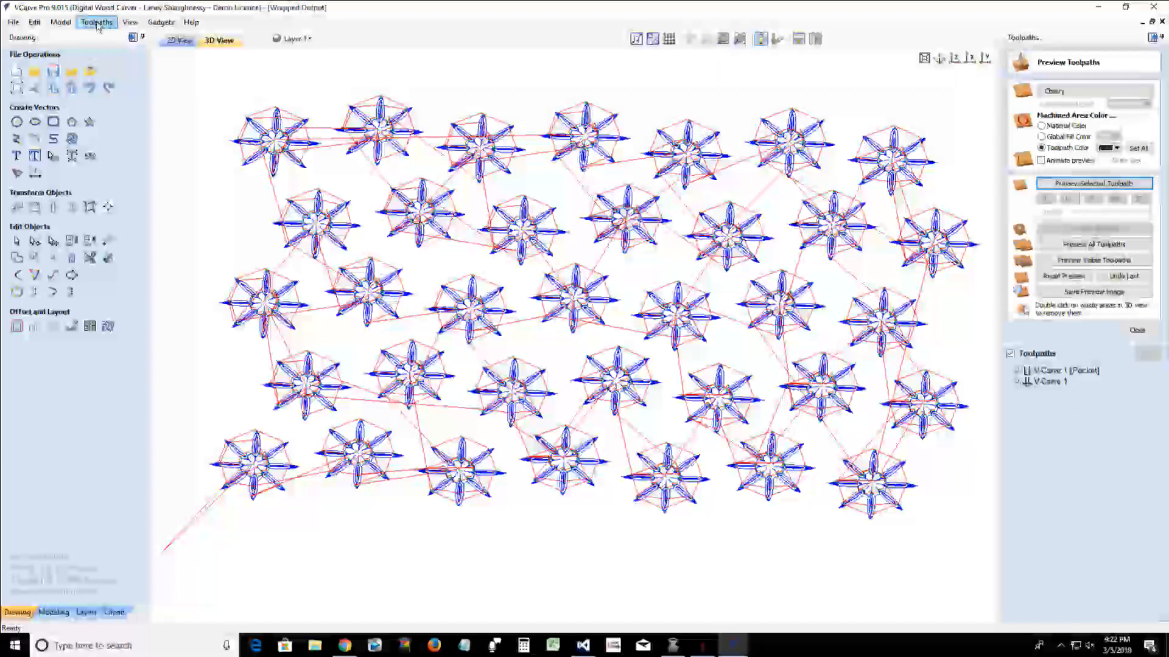
Wrap the displayed toolpaths' Y values around the X axis and inspect the resulting cylinder from several angles
{"action": "left_click", "coordinate": [96, 22]}
{"action": "mouse_move", "coordinate": [118, 77]}
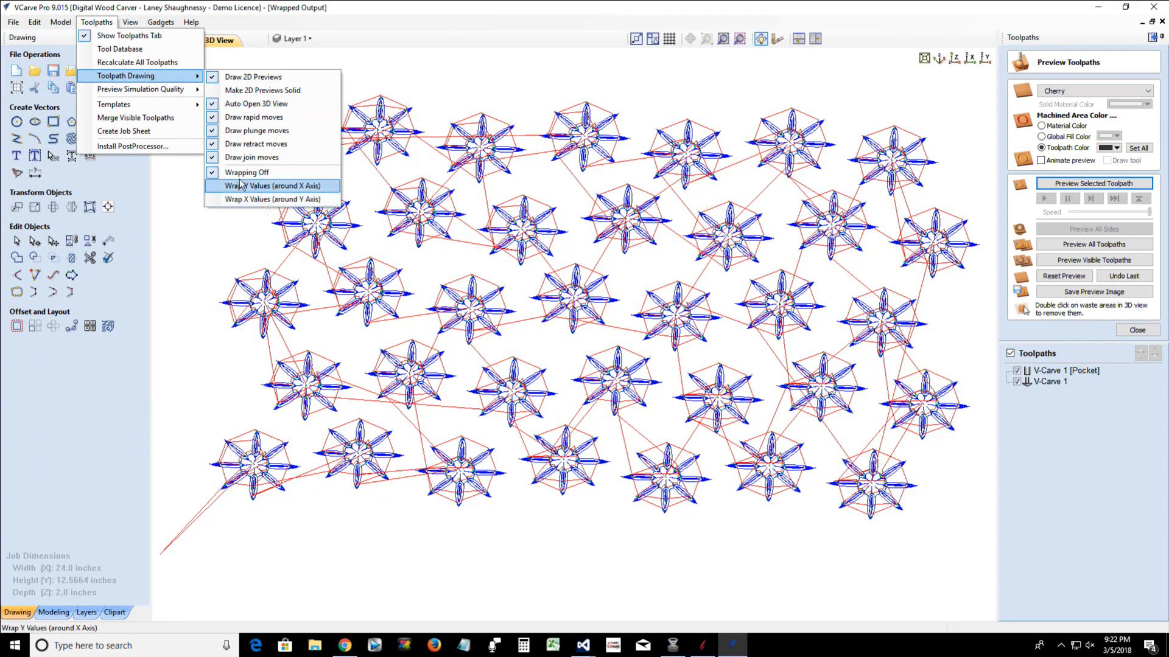
{"action": "left_click", "coordinate": [265, 186]}
{"action": "left_click_drag", "start_coordinate": [285, 480], "coordinate": [423, 230]}
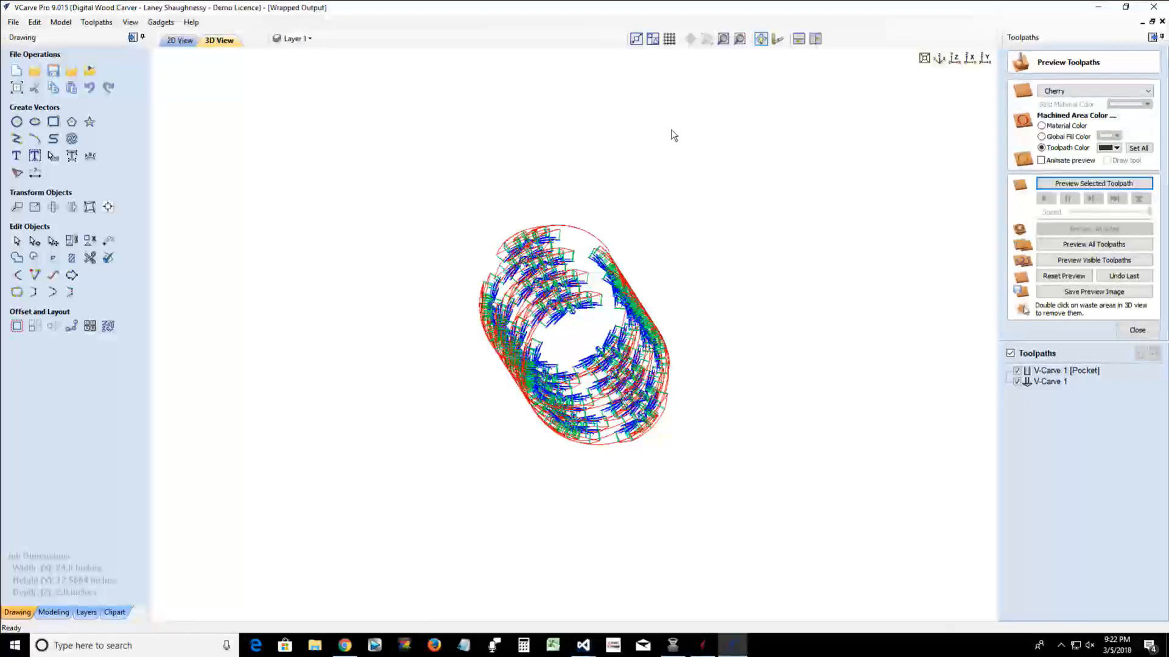
{"action": "left_click_drag", "start_coordinate": [698, 233], "coordinate": [738, 268]}
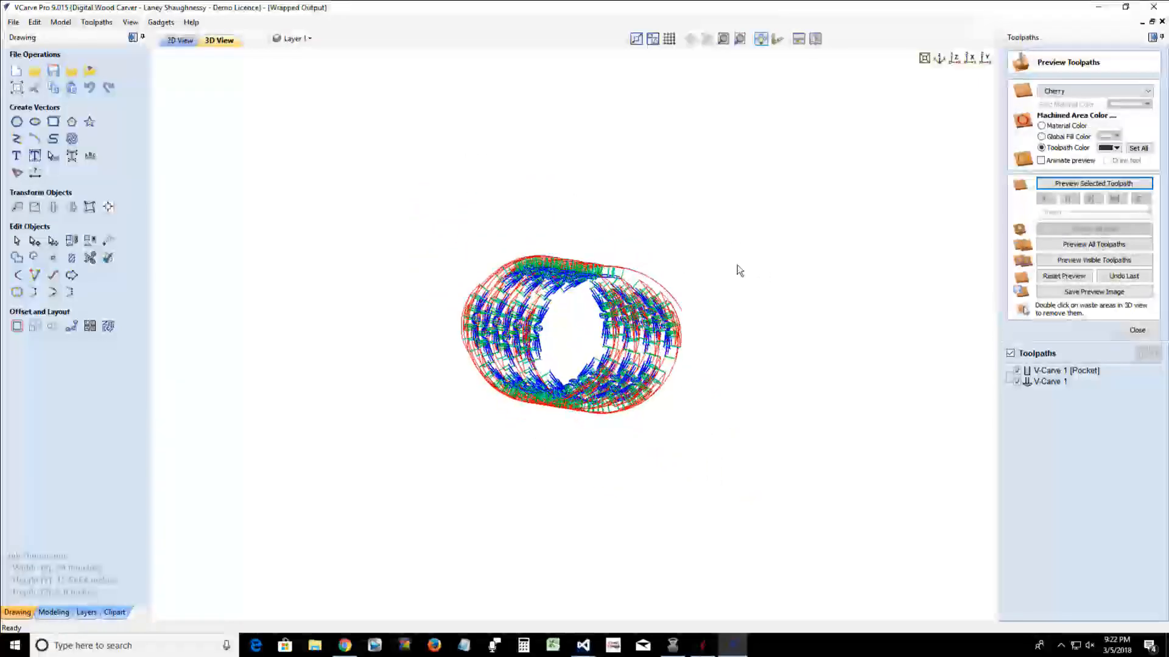
{"action": "left_click_drag", "start_coordinate": [359, 358], "coordinate": [672, 257]}
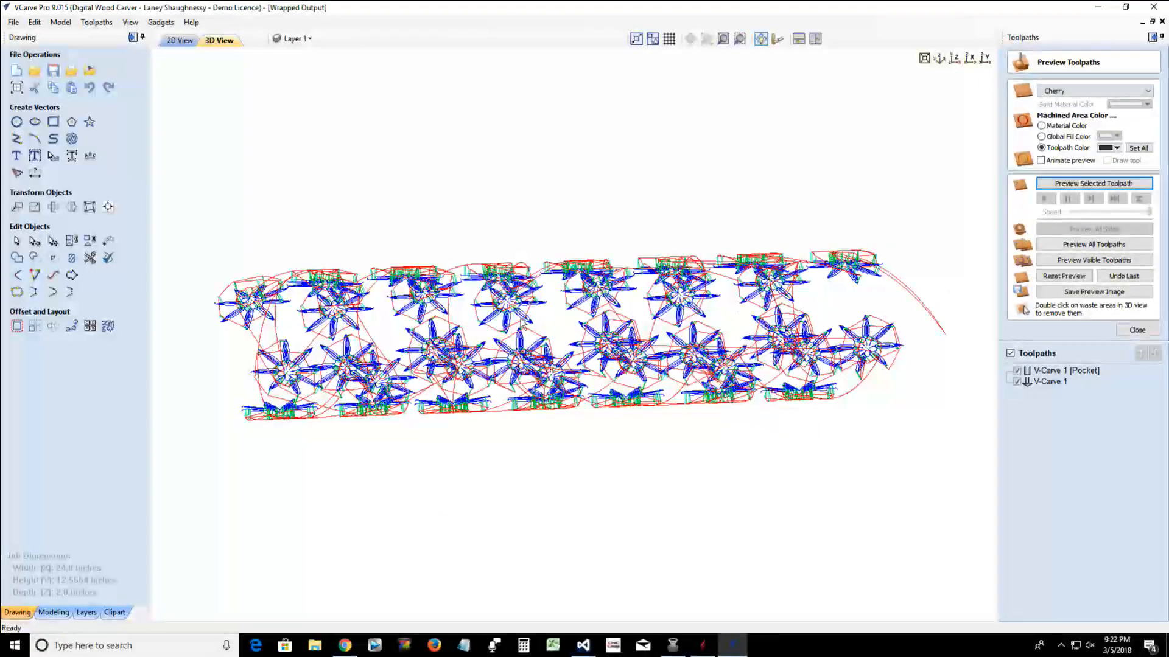
{"action": "left_click_drag", "start_coordinate": [215, 455], "coordinate": [877, 300]}
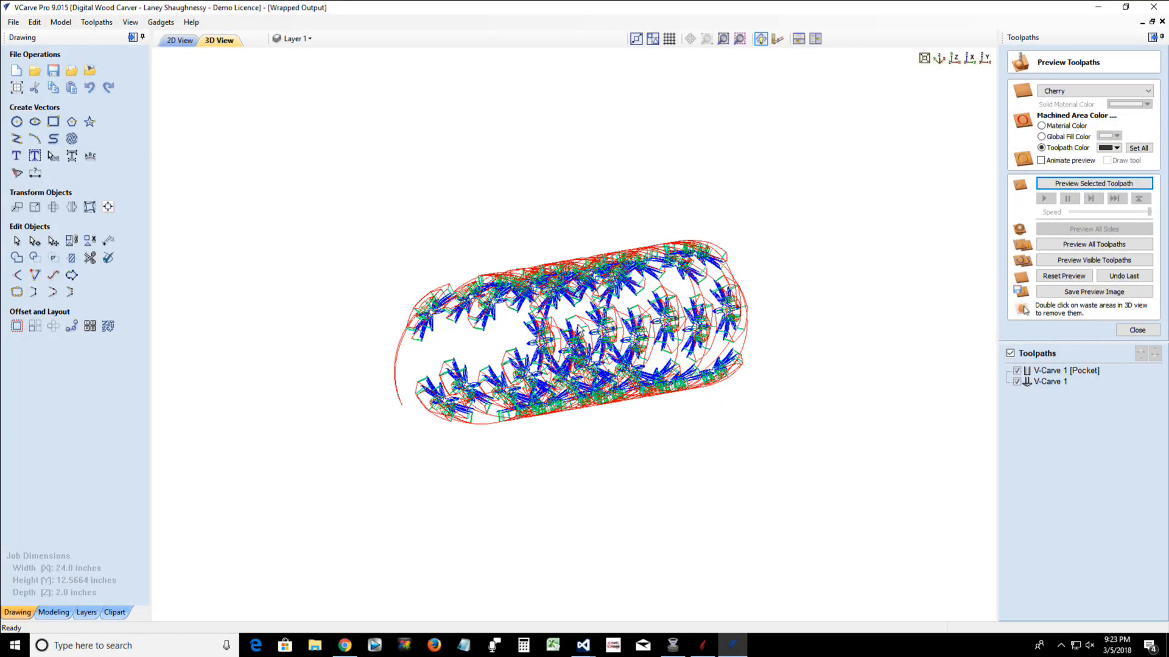
Center the selected flower vectors on the material in both directions in the 2D layout
{"action": "left_click", "coordinate": [179, 42]}
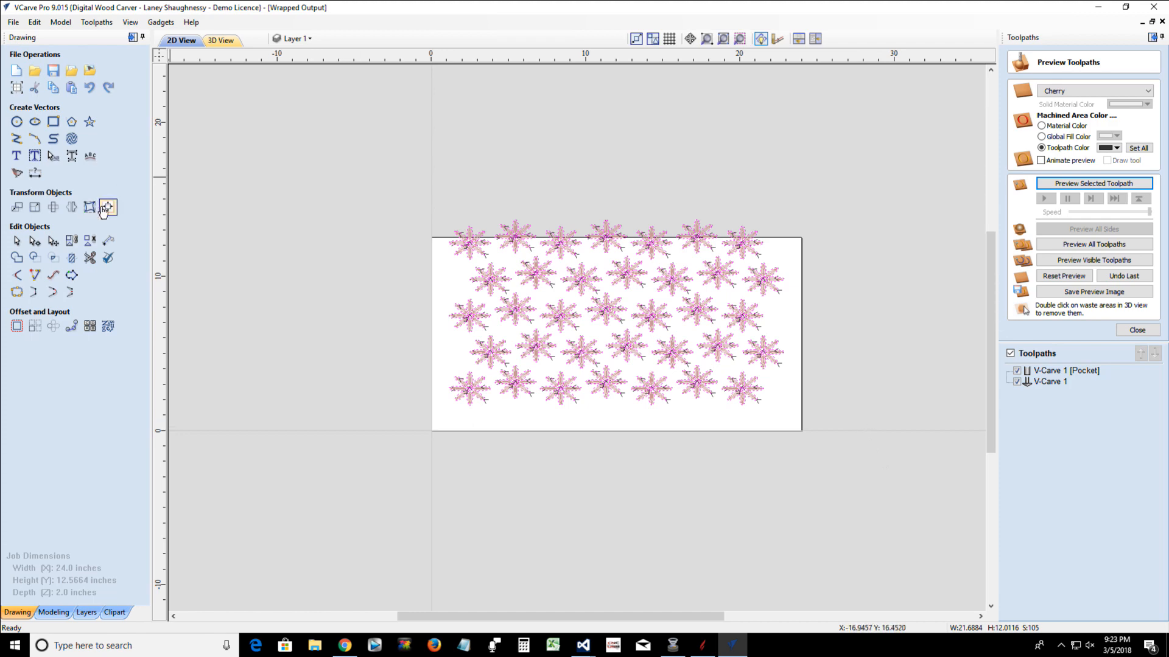
{"action": "left_click", "coordinate": [107, 206]}
{"action": "left_click", "coordinate": [76, 104]}
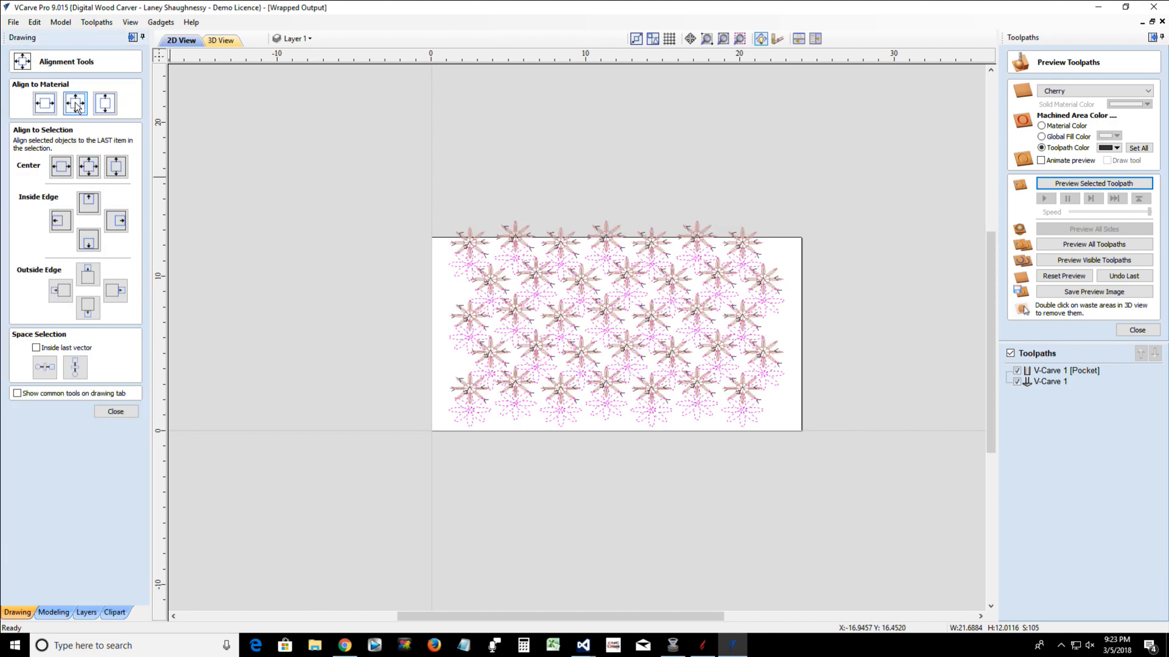
Recalculate all toolpaths for the centered flower vectors, allowing the wrapped toolpath drawing to be switched off
{"action": "left_click", "coordinate": [1124, 329]}
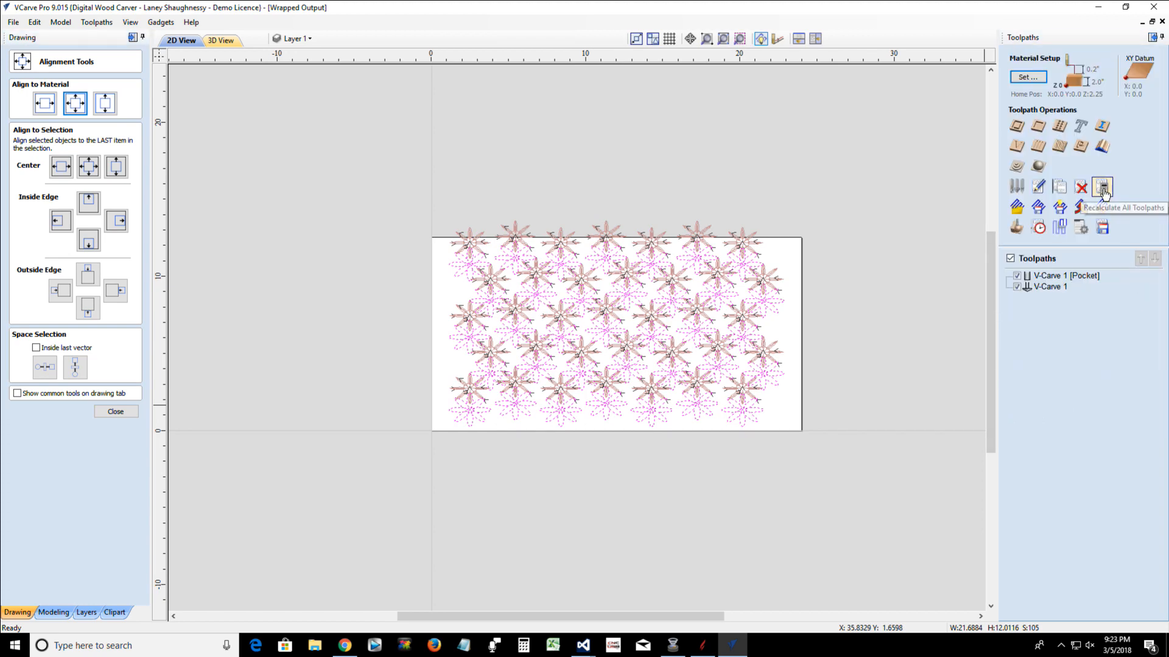
{"action": "left_click", "coordinate": [1103, 189]}
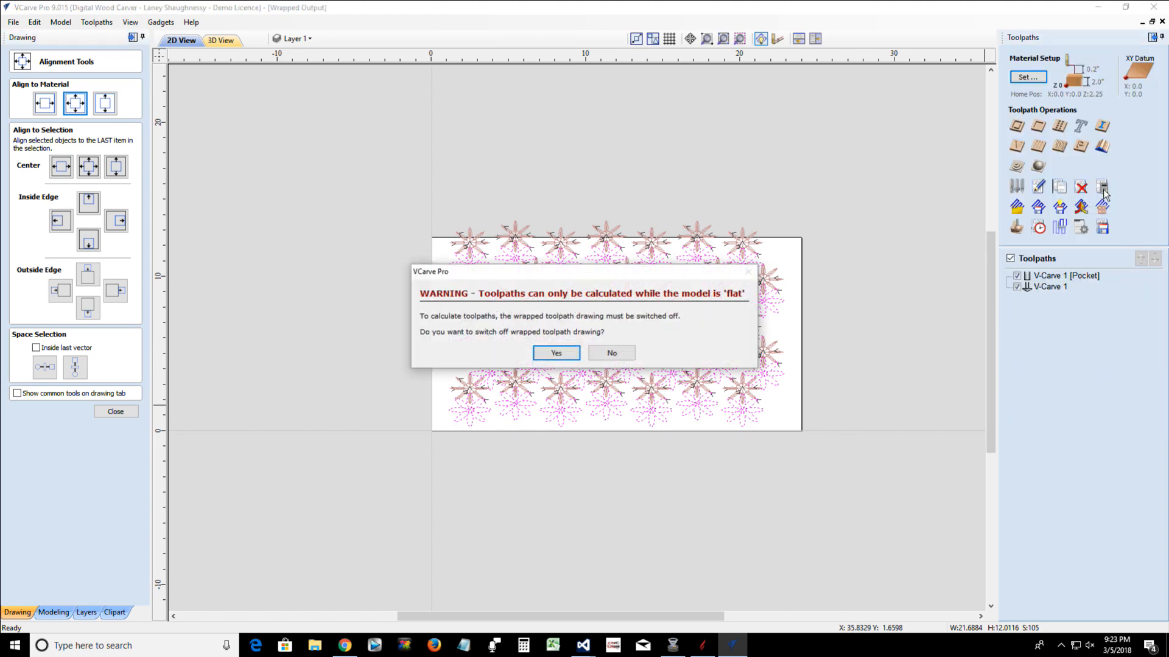
{"action": "left_click", "coordinate": [555, 353]}
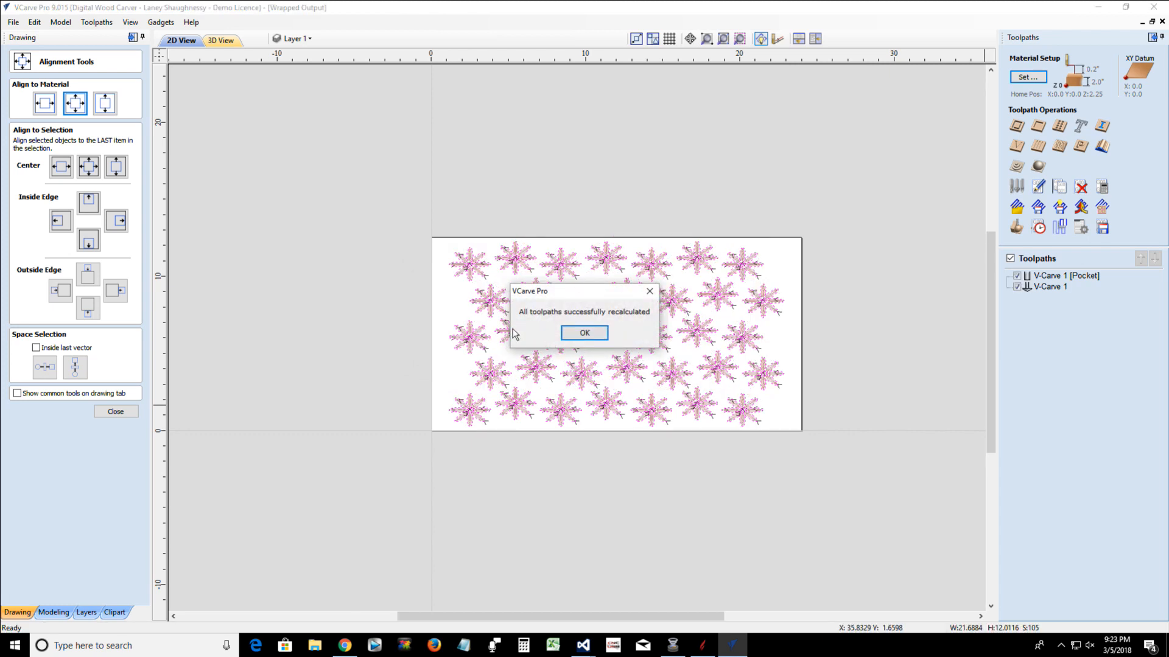
{"action": "left_click", "coordinate": [585, 334]}
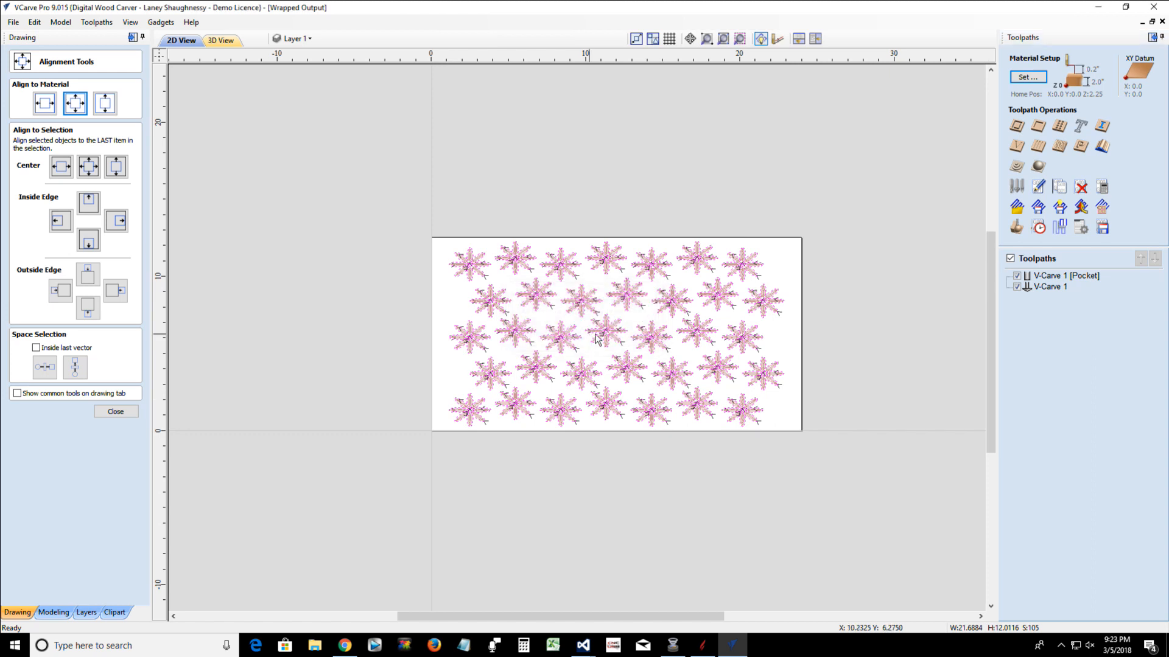
Wrap the recalculated toolpaths' Y values around the X axis in the toolpath preview and inspect the cylinder's seam from its end
{"action": "left_click", "coordinate": [1012, 230]}
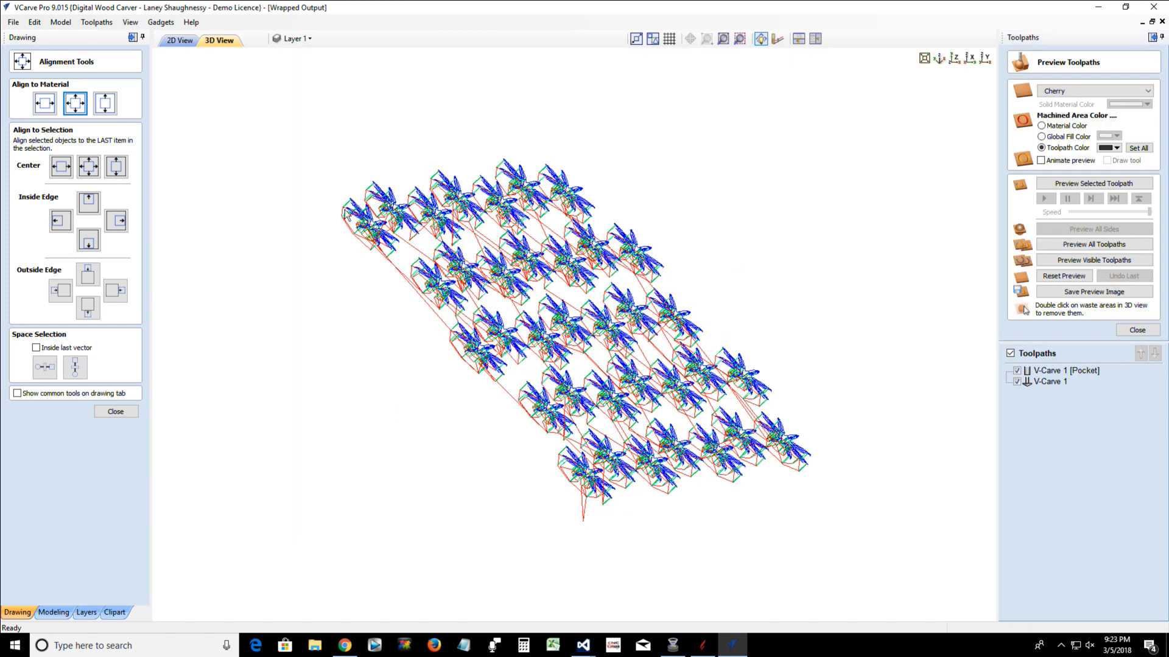
{"action": "left_click", "coordinate": [96, 22]}
{"action": "mouse_move", "coordinate": [169, 75]}
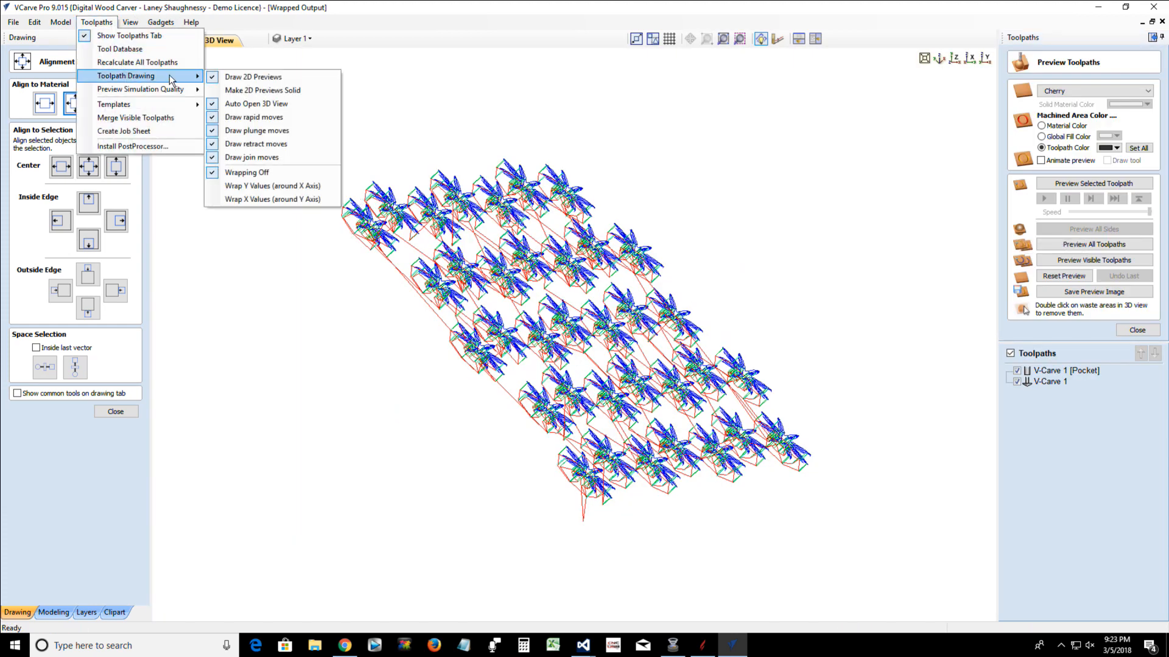
{"action": "left_click", "coordinate": [272, 186]}
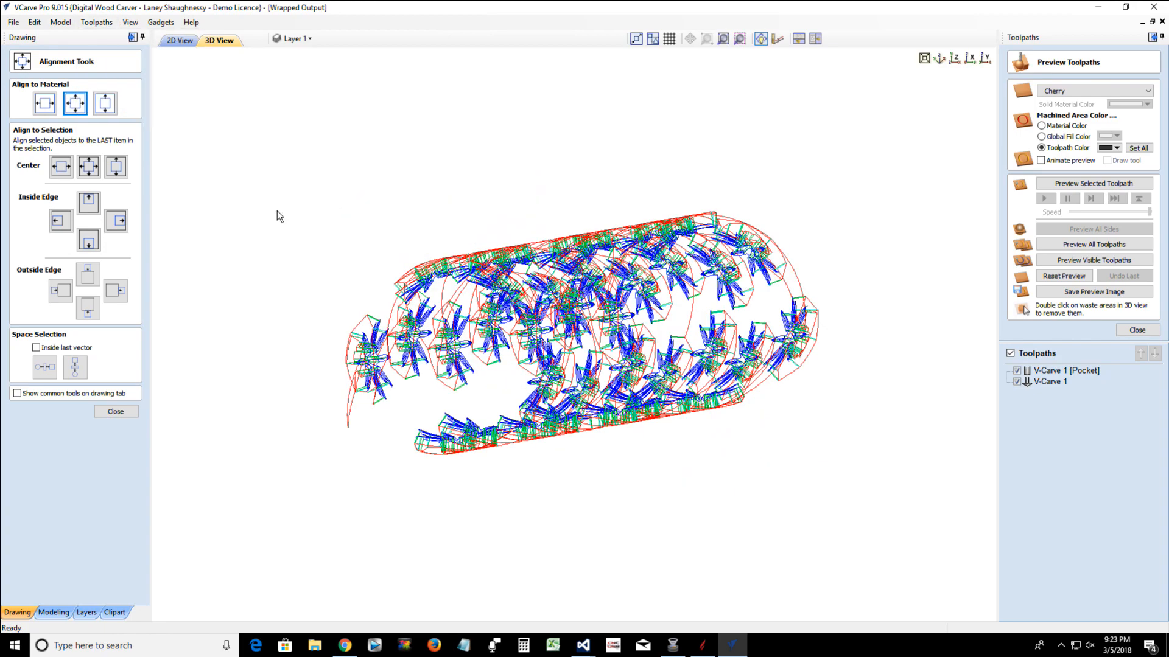
{"action": "left_click_drag", "start_coordinate": [320, 373], "coordinate": [204, 393]}
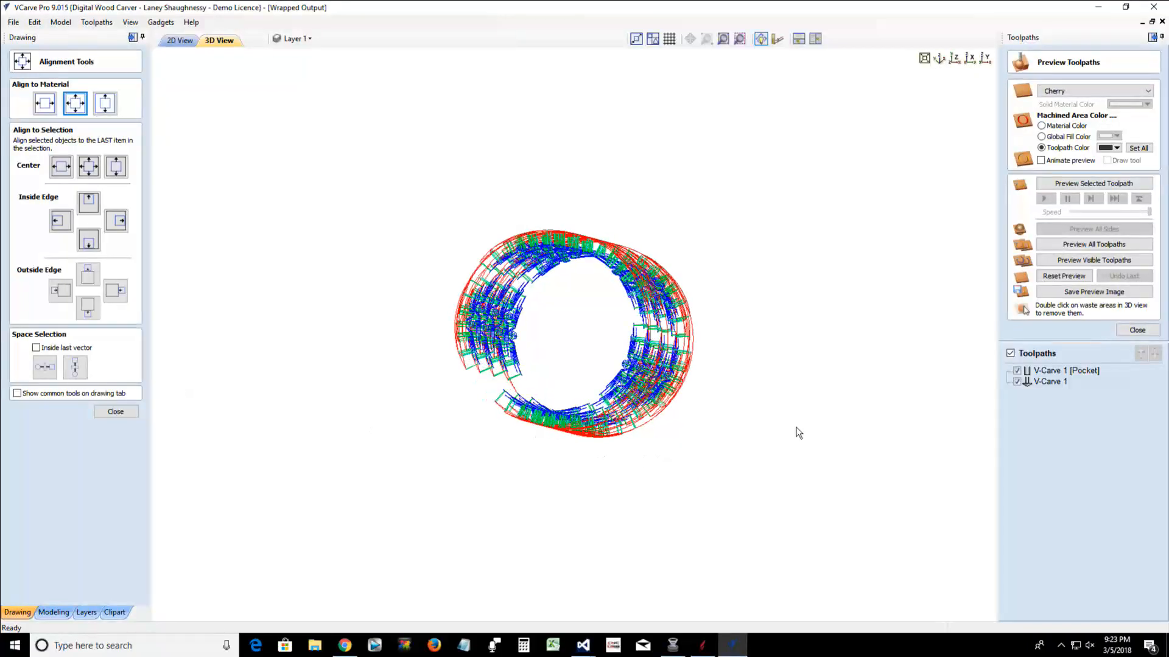
{"action": "left_click_drag", "start_coordinate": [700, 393], "coordinate": [536, 372]}
{"action": "left_click_drag", "start_coordinate": [673, 496], "coordinate": [626, 535]}
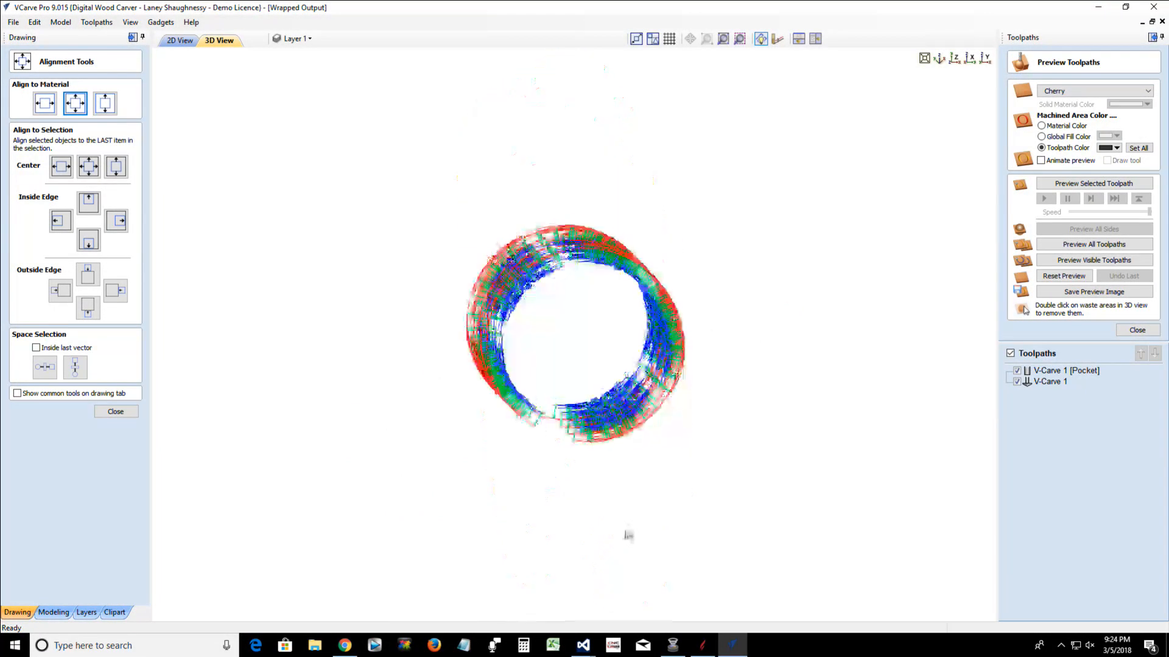
Turn on the color shaded view to compare the material block with the wrapped toolpaths, and turn the shading off again
{"action": "left_click", "coordinate": [131, 22]}
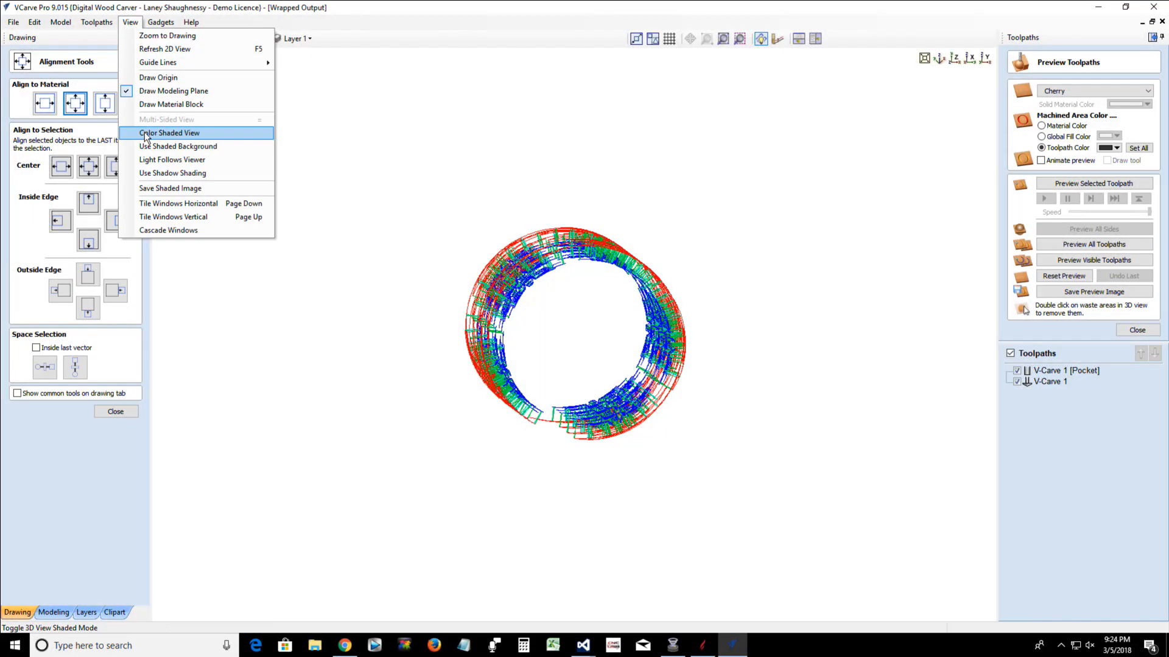
{"action": "left_click", "coordinate": [438, 368]}
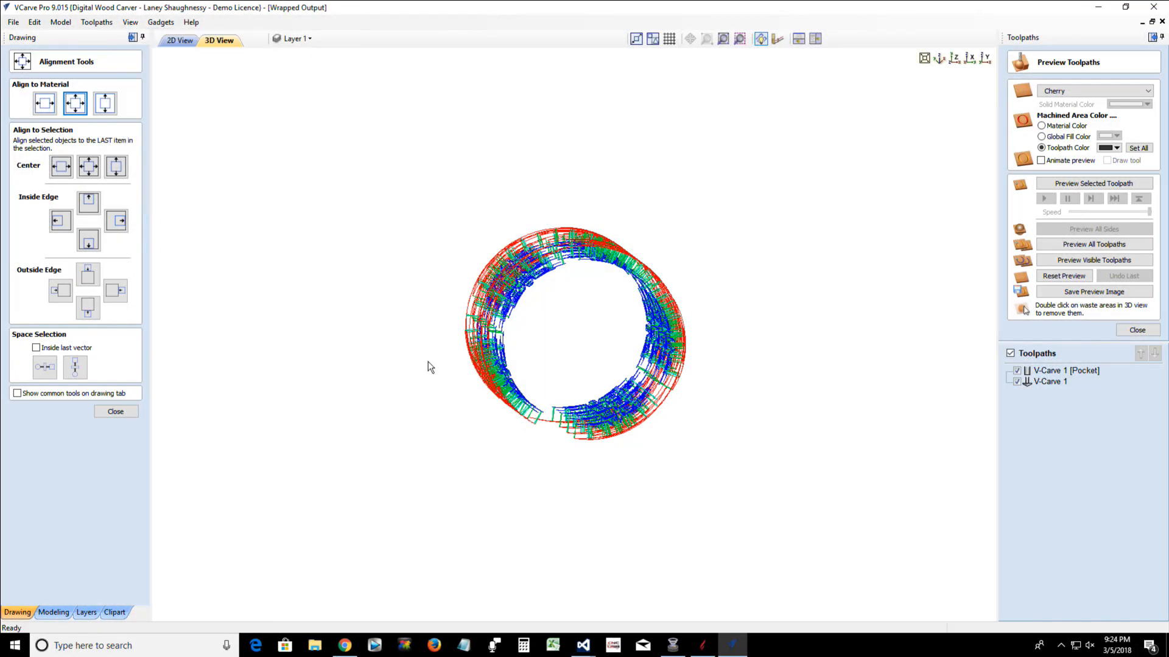
{"action": "left_click_drag", "start_coordinate": [428, 362], "coordinate": [448, 307]}
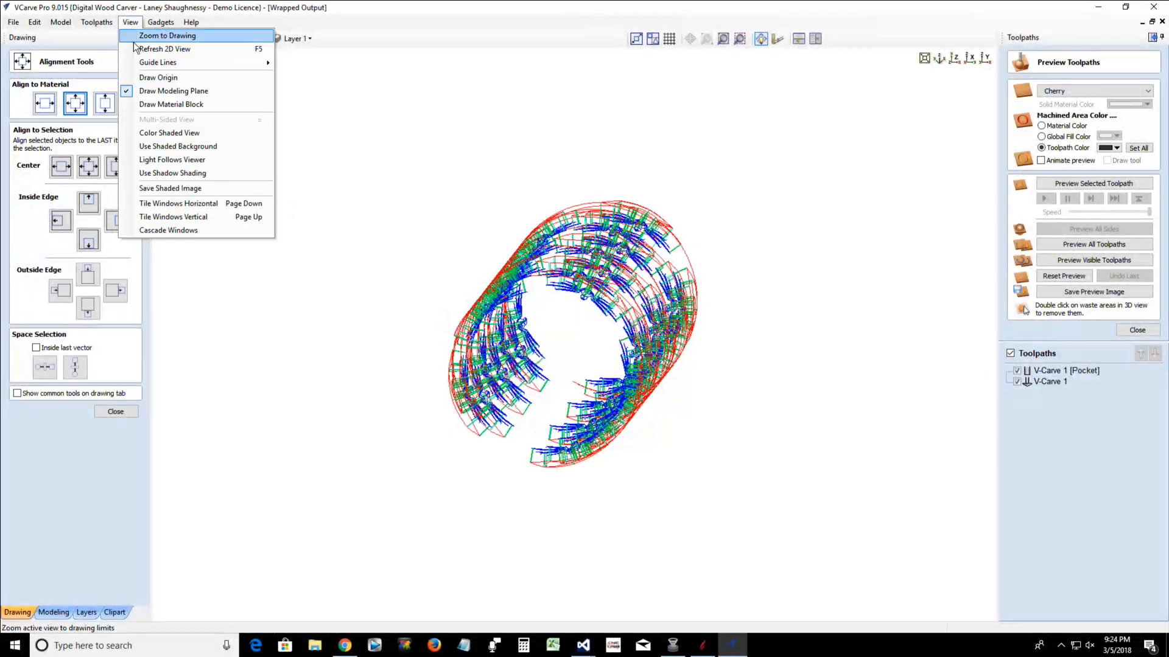
{"action": "left_click", "coordinate": [154, 134]}
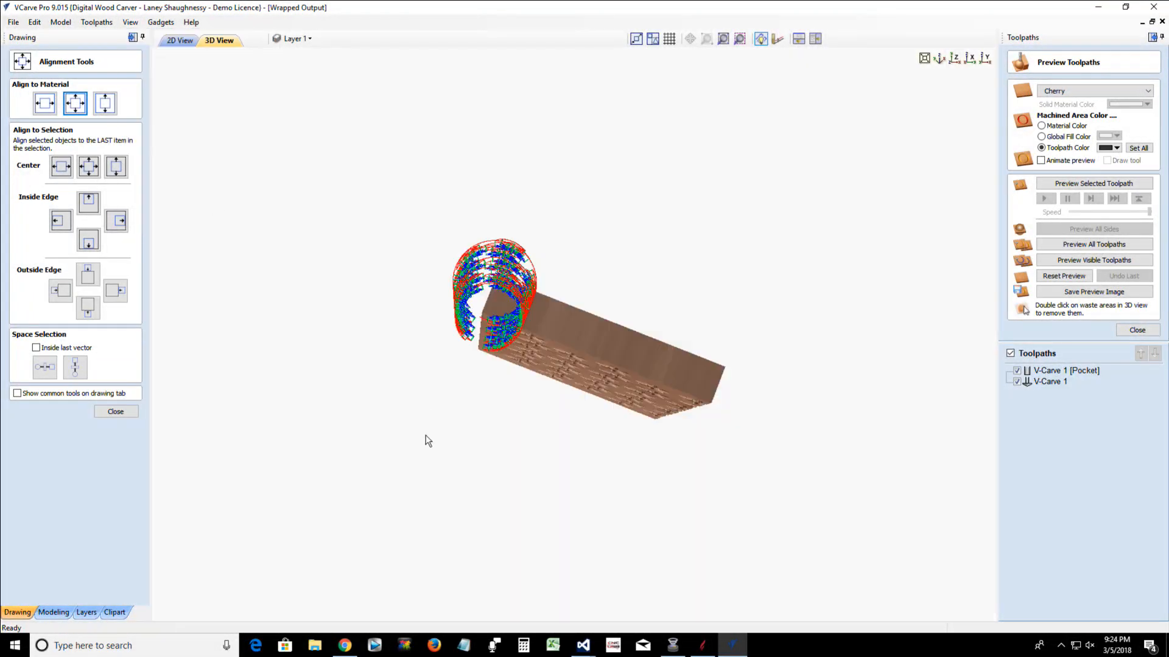
{"action": "mouse_move", "coordinate": [425, 436]}
{"action": "left_mouse_down"}
{"action": "mouse_move", "coordinate": [490, 229]}
{"action": "mouse_move", "coordinate": [682, 190]}
{"action": "mouse_move", "coordinate": [711, 214]}
{"action": "mouse_move", "coordinate": [863, 189]}
{"action": "mouse_move", "coordinate": [782, 139]}
{"action": "left_mouse_up"}
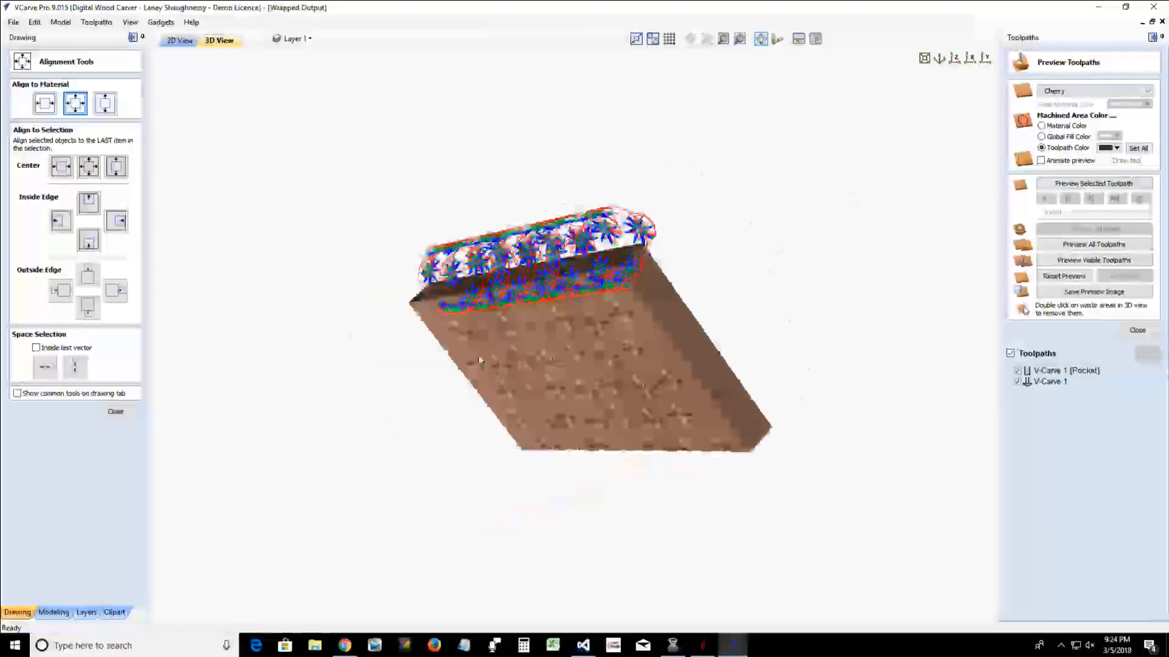
{"action": "left_click", "coordinate": [130, 22]}
{"action": "left_click", "coordinate": [152, 133]}
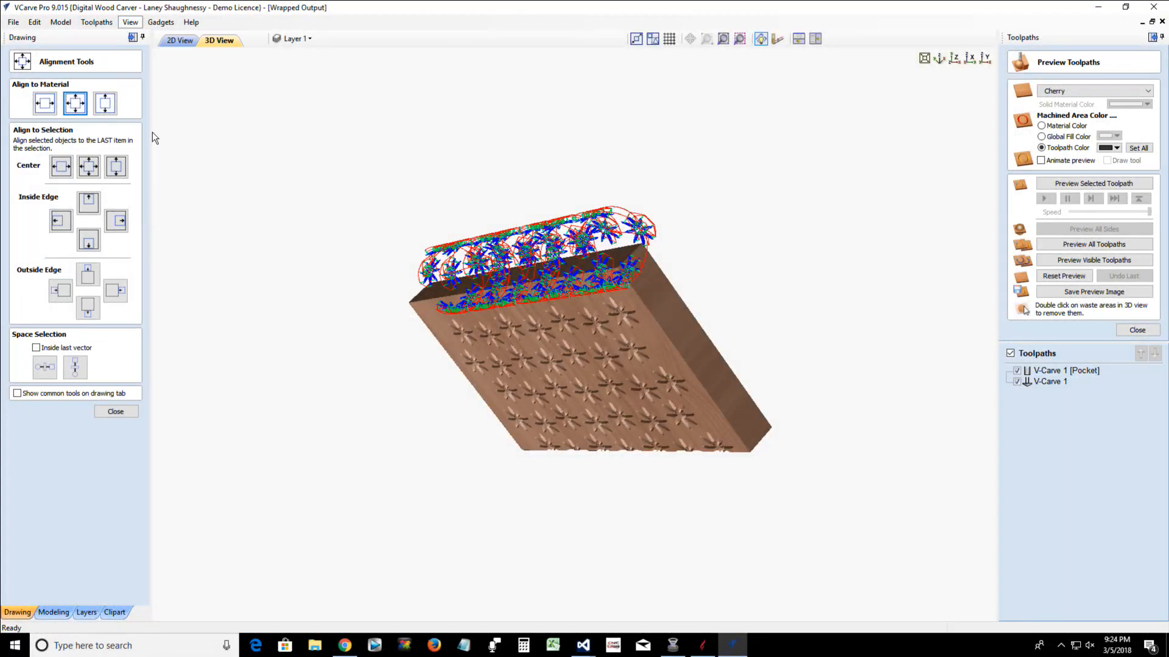
Switch off toolpath wrapping, look over the flat toolpaths, and return to the 2D layout
{"action": "left_click", "coordinate": [96, 22]}
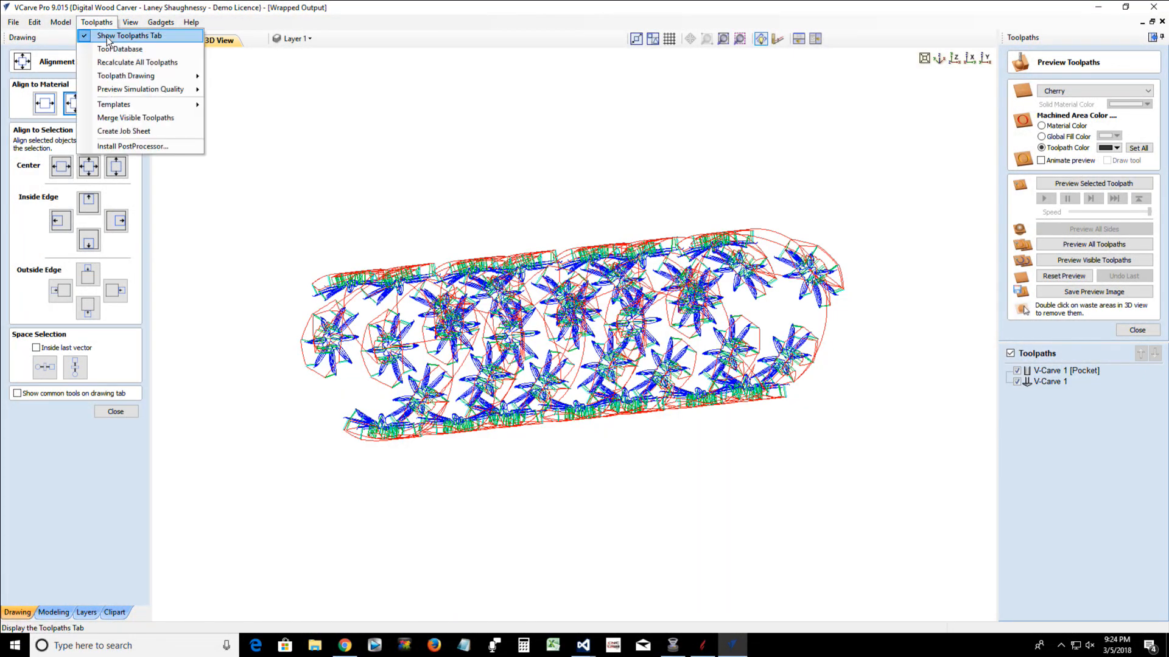
{"action": "mouse_move", "coordinate": [127, 75]}
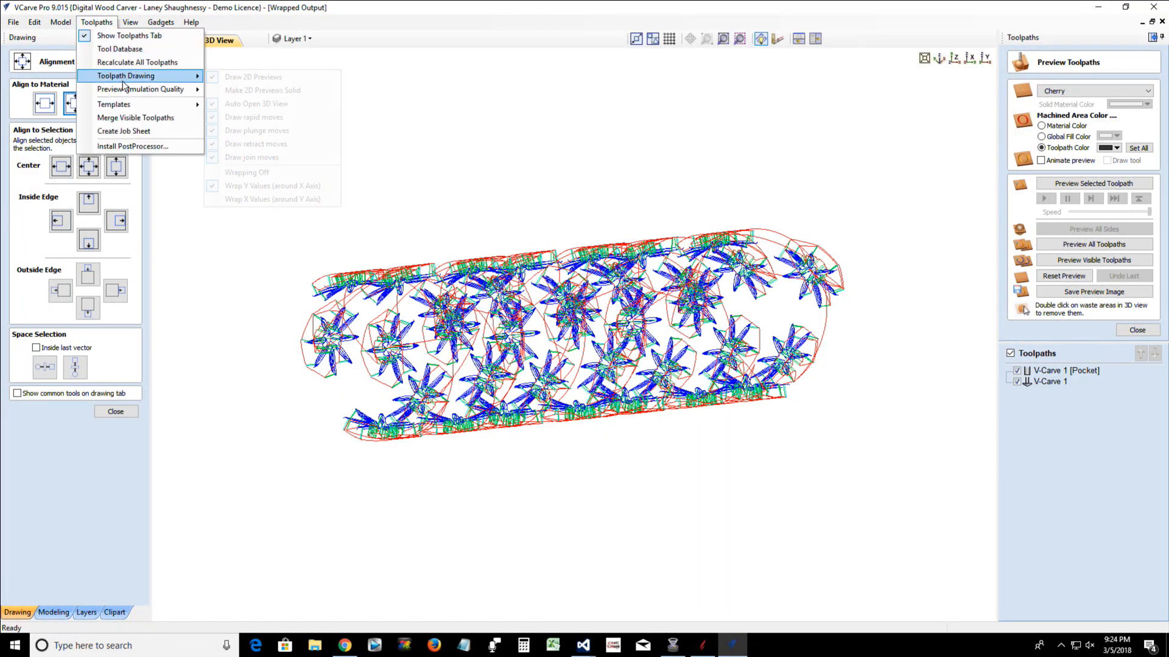
{"action": "left_click", "coordinate": [246, 173]}
{"action": "scroll", "coordinate": [585, 273], "scroll_direction": "up", "scroll_amount": 5}
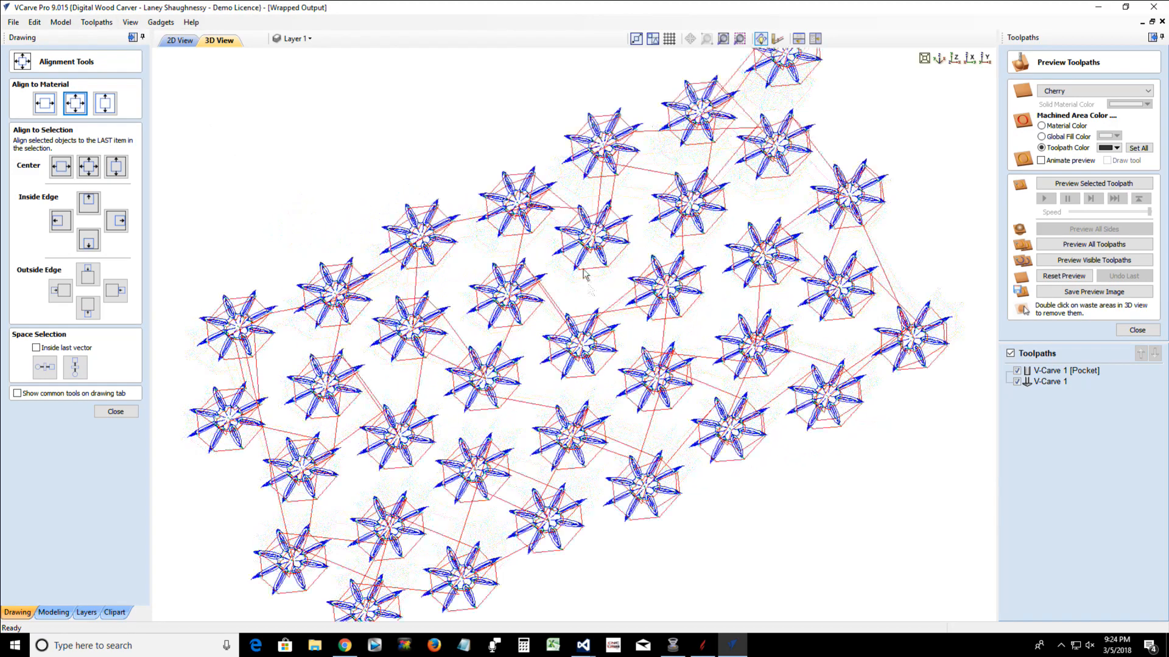
{"action": "left_click_drag", "start_coordinate": [582, 270], "coordinate": [608, 255]}
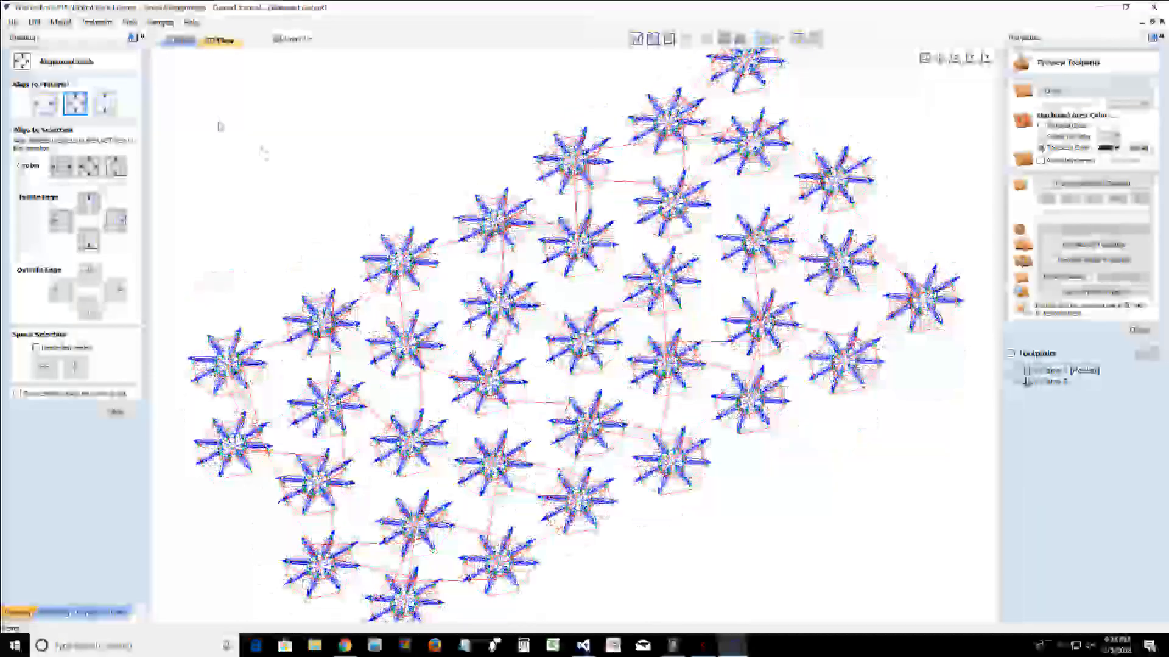
{"action": "left_click", "coordinate": [178, 42]}
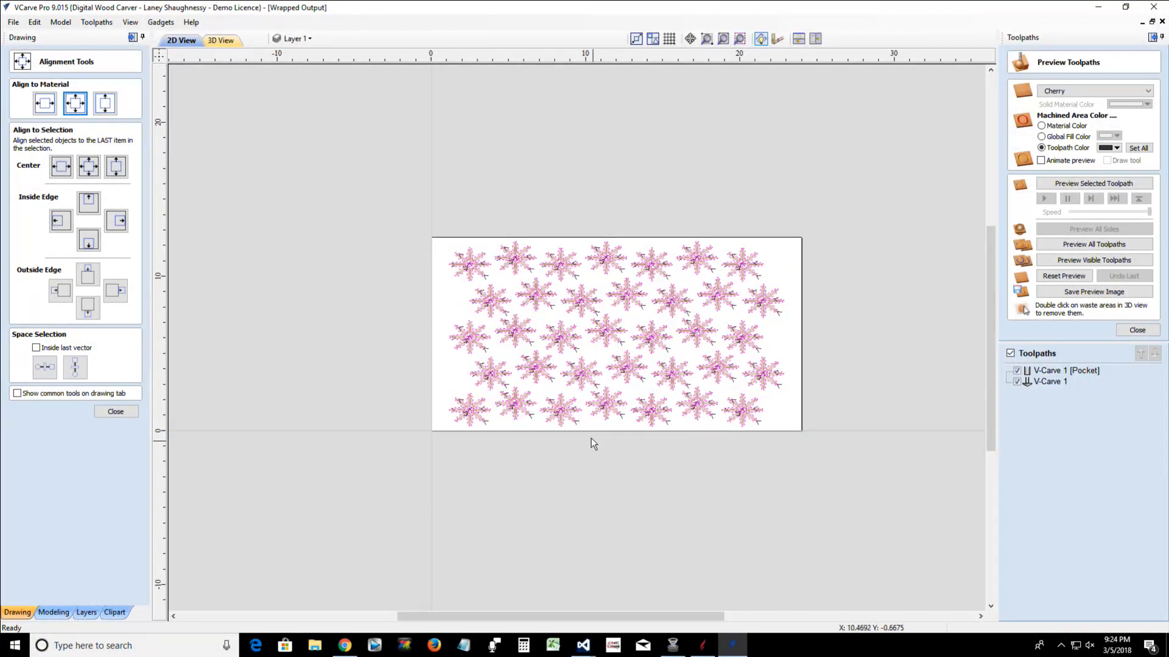
Select all the flower vectors and stretch them vertically about their center to a height of about 13.43 inches, keeping their width
{"action": "scroll", "coordinate": [593, 437], "scroll_direction": "up", "scroll_amount": 2}
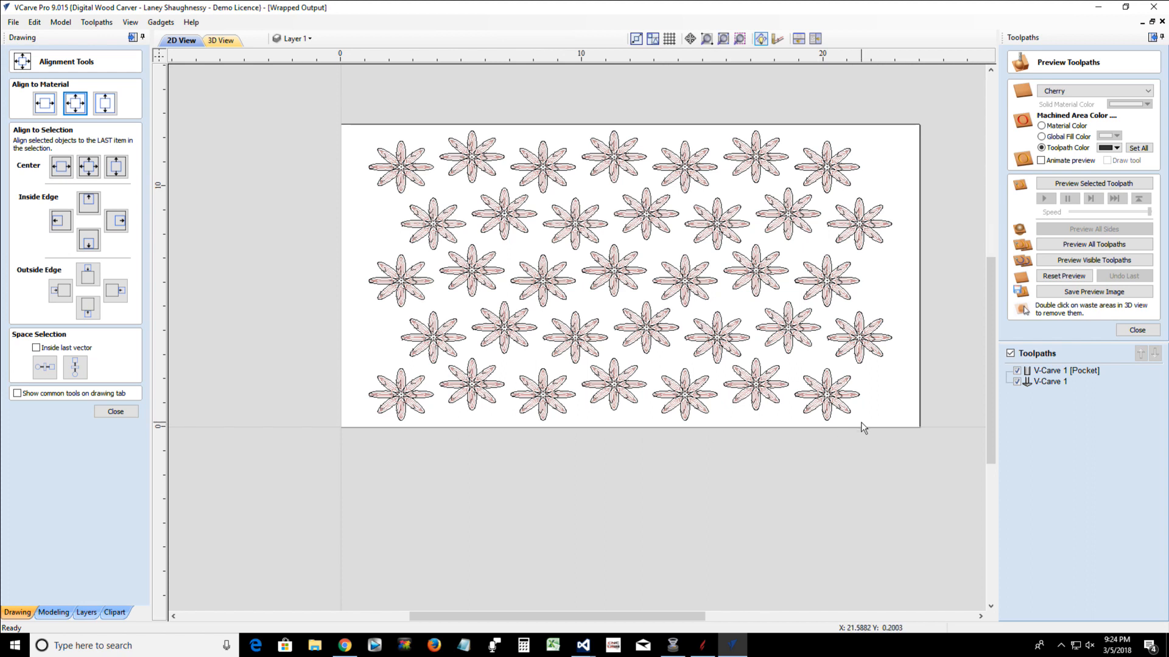
{"action": "left_click", "coordinate": [617, 407]}
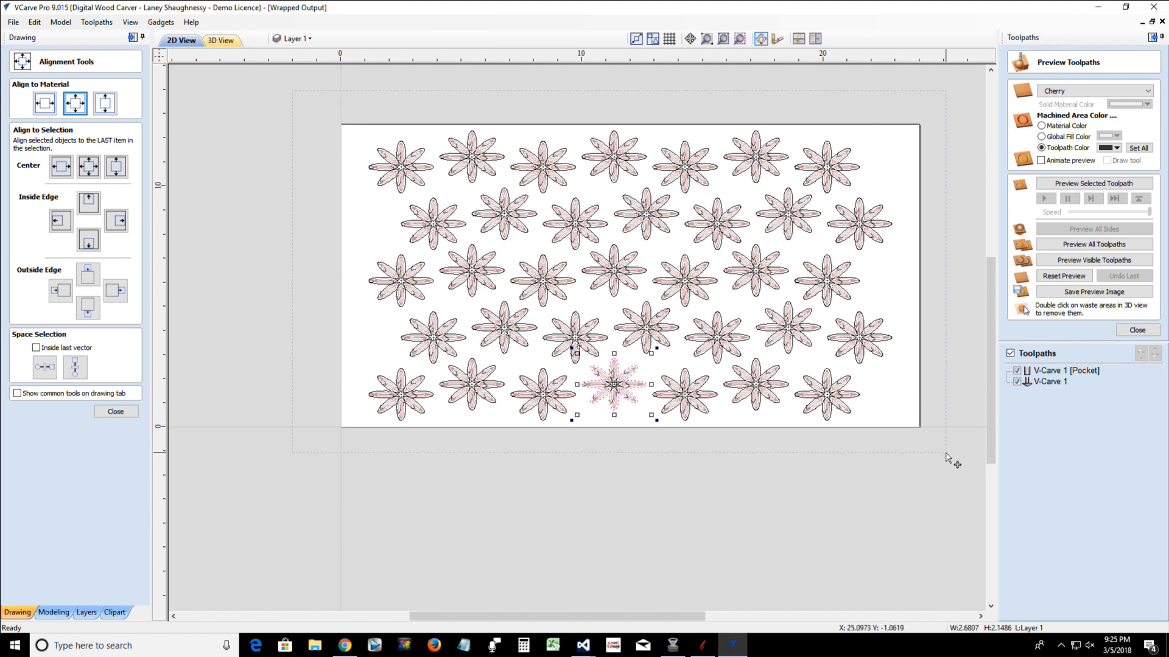
{"action": "key", "text": "ctrl+a"}
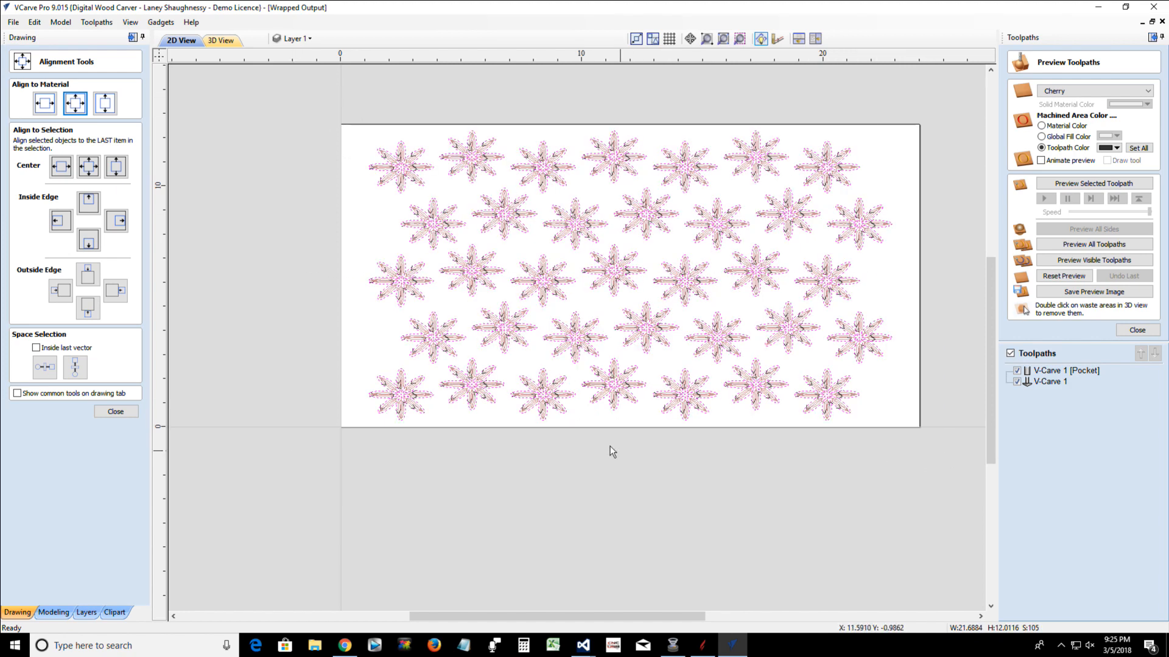
{"action": "left_click", "coordinate": [560, 387]}
{"action": "mouse_move", "coordinate": [629, 424]}
{"action": "left_mouse_down"}
{"action": "mouse_move", "coordinate": [630, 454]}
{"action": "mouse_move", "coordinate": [630, 436]}
{"action": "left_mouse_up"}
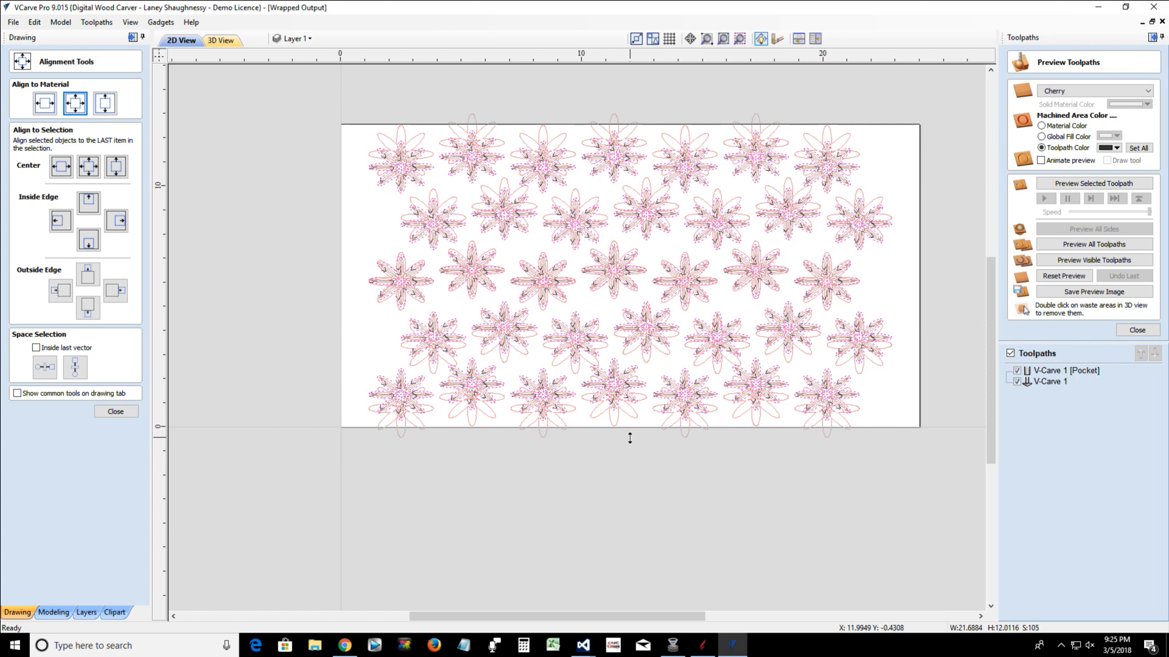
{"action": "left_click_drag", "start_coordinate": [630, 438], "coordinate": [630, 443]}
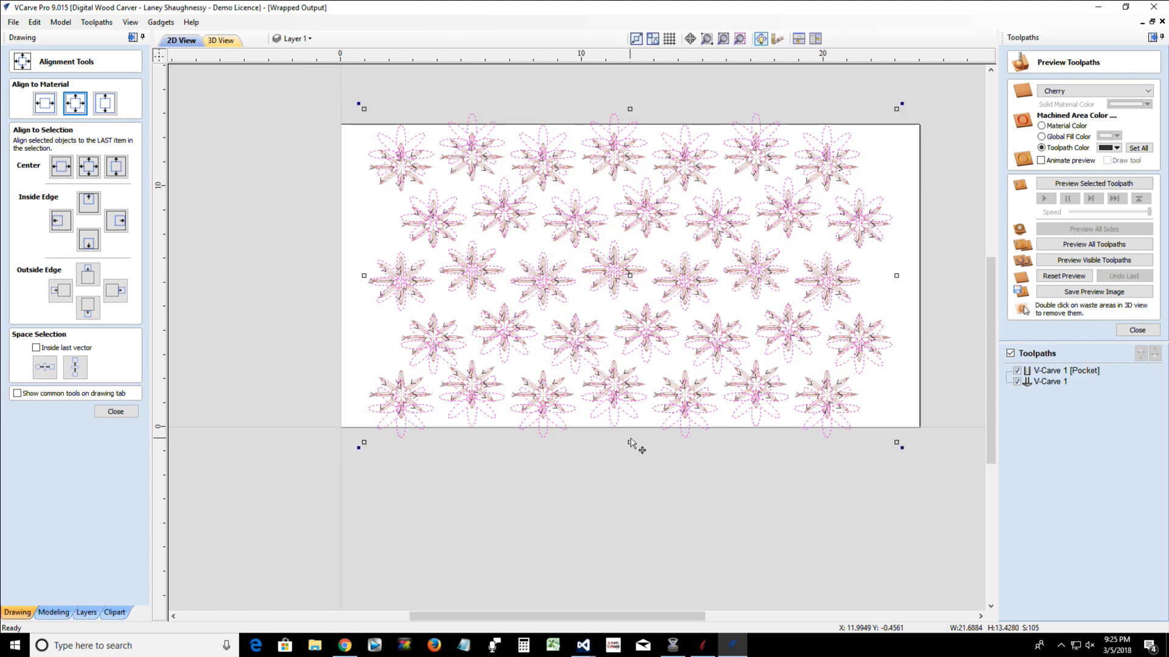
Recalculate all toolpaths to match the vertically stretched flower vectors
{"action": "left_click", "coordinate": [1136, 330]}
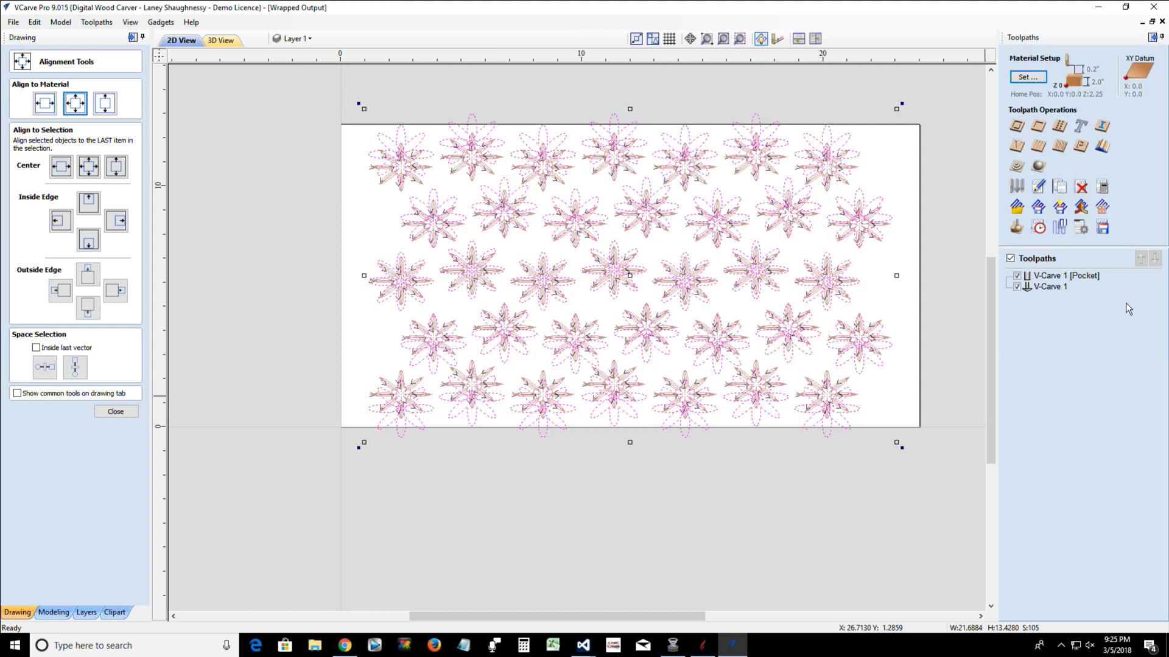
{"action": "left_click", "coordinate": [1102, 188]}
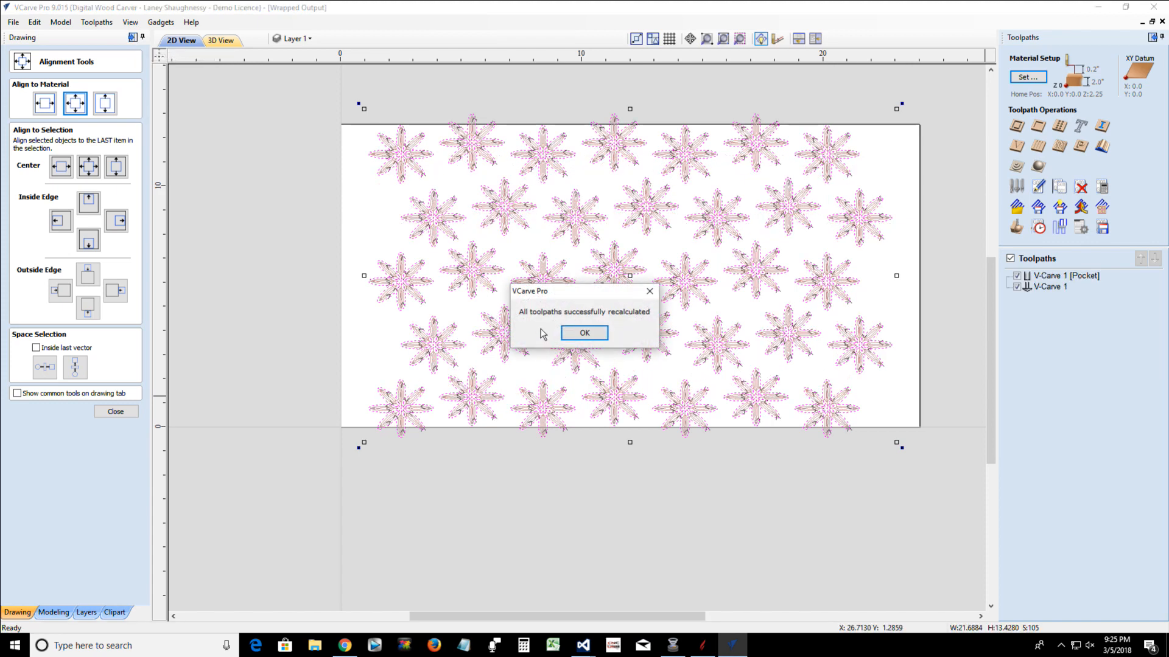
{"action": "left_click", "coordinate": [575, 331]}
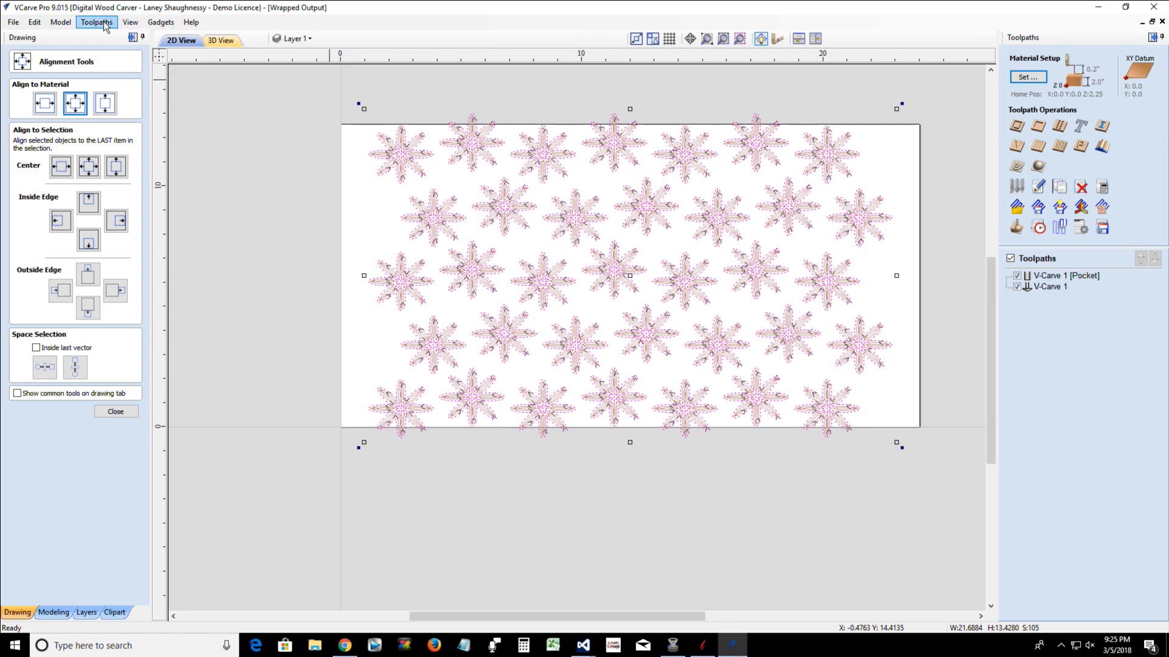
Wrap the stretched flowers' toolpaths by Y values around the X axis in 3D and inspect the cylinder from several angles
{"action": "left_click", "coordinate": [221, 41]}
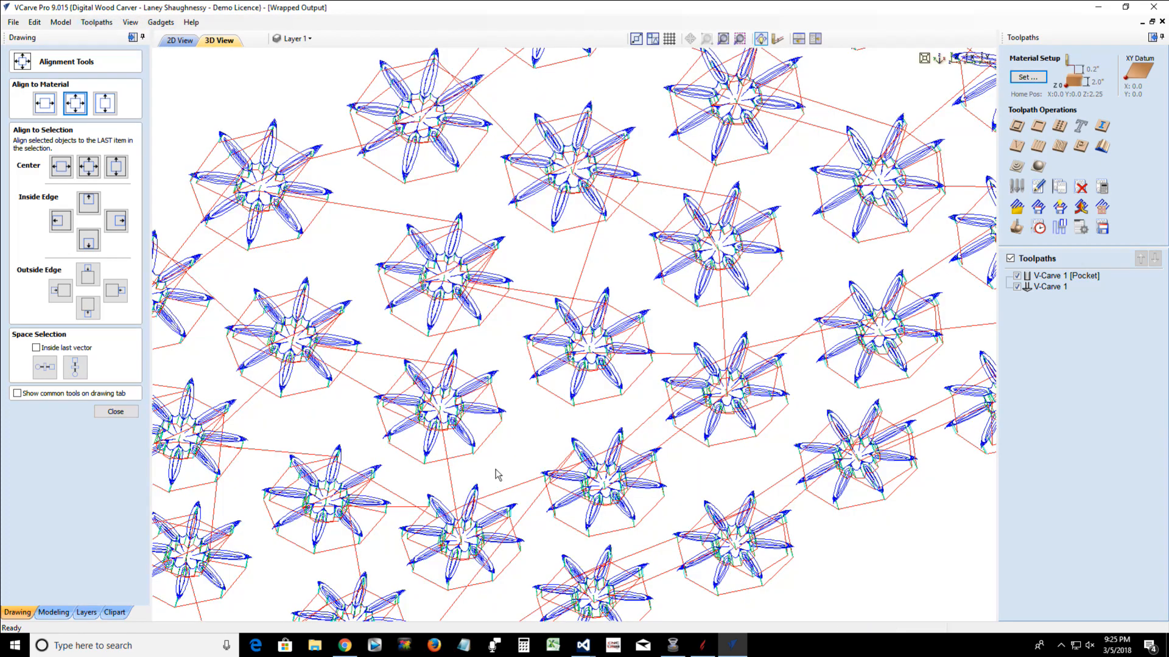
{"action": "scroll", "coordinate": [490, 468], "scroll_direction": "down", "scroll_amount": 5}
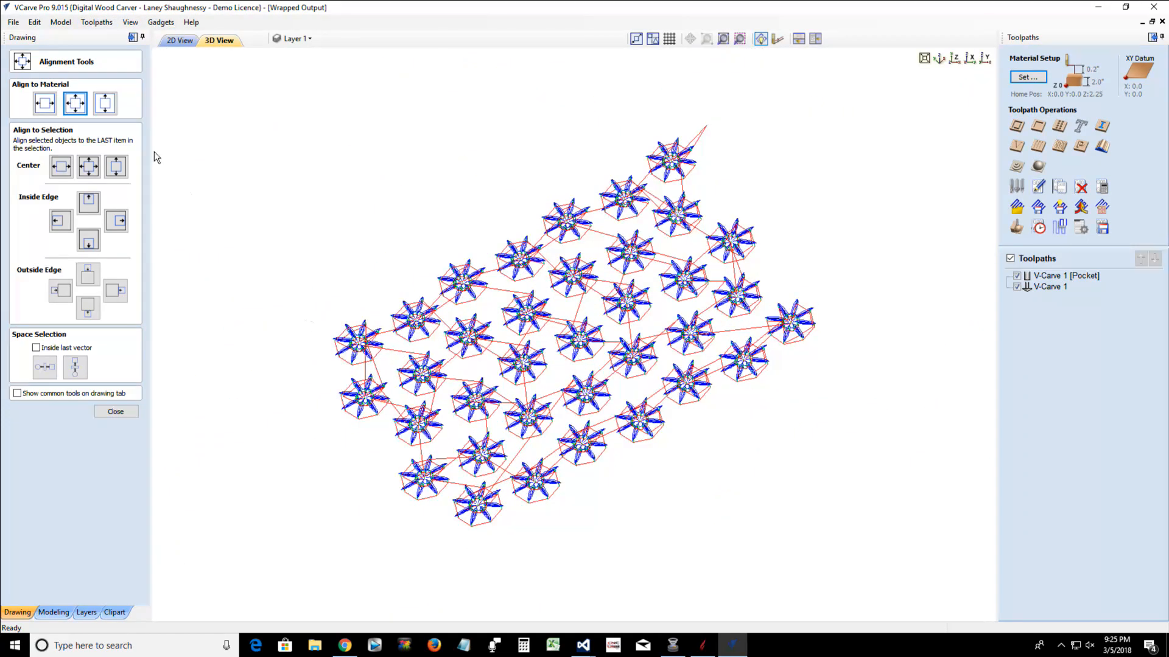
{"action": "left_click", "coordinate": [112, 25]}
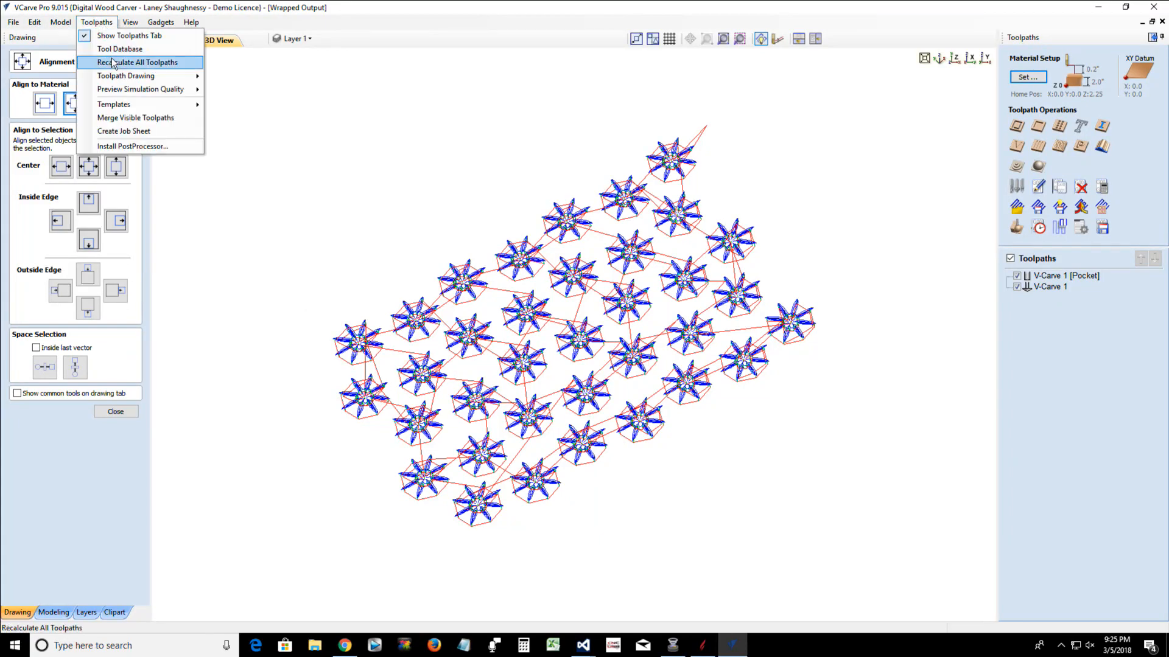
{"action": "mouse_move", "coordinate": [170, 76]}
{"action": "left_click", "coordinate": [274, 200]}
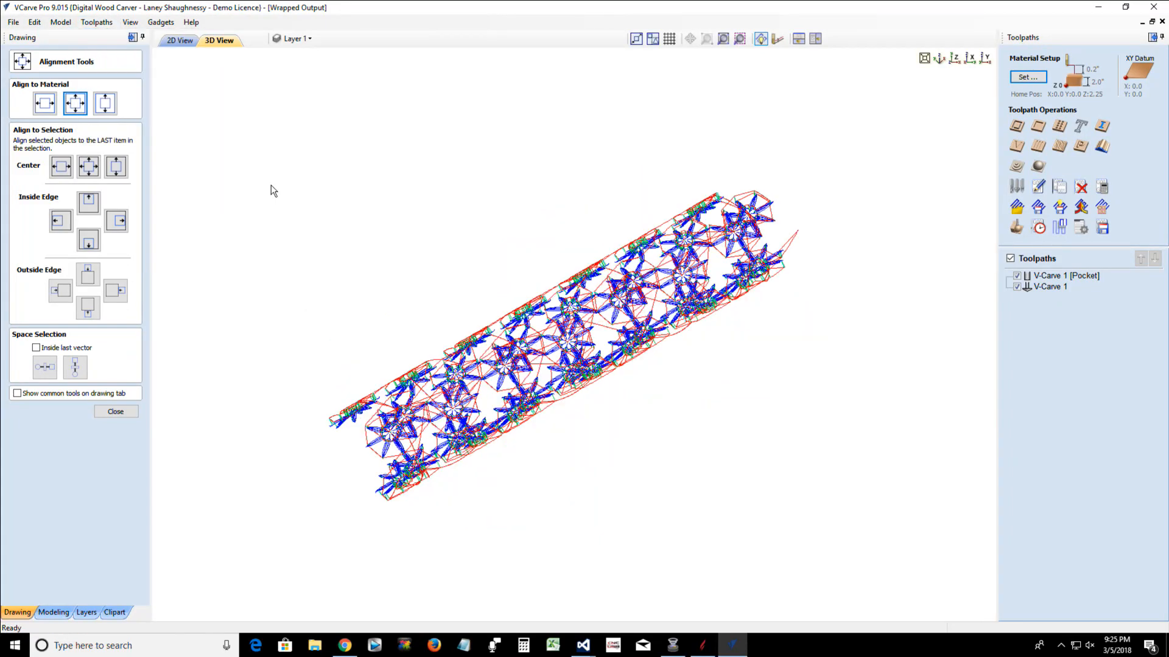
{"action": "left_click_drag", "start_coordinate": [315, 443], "coordinate": [707, 266]}
{"action": "left_click_drag", "start_coordinate": [797, 272], "coordinate": [746, 352]}
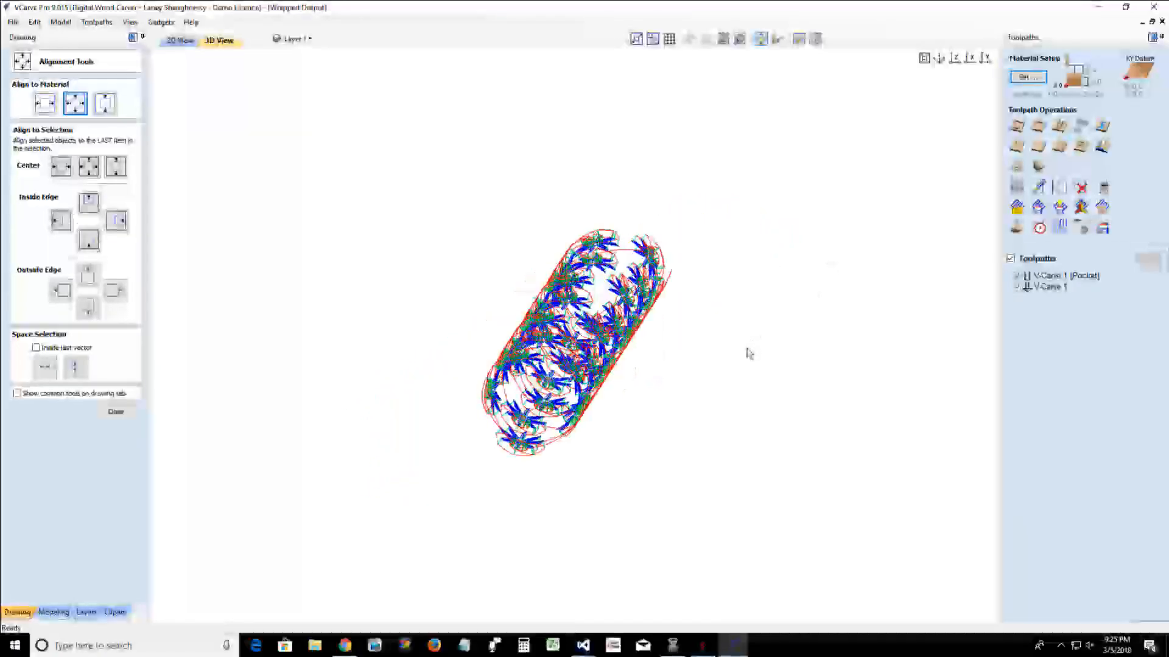
{"action": "left_click_drag", "start_coordinate": [703, 403], "coordinate": [64, 349]}
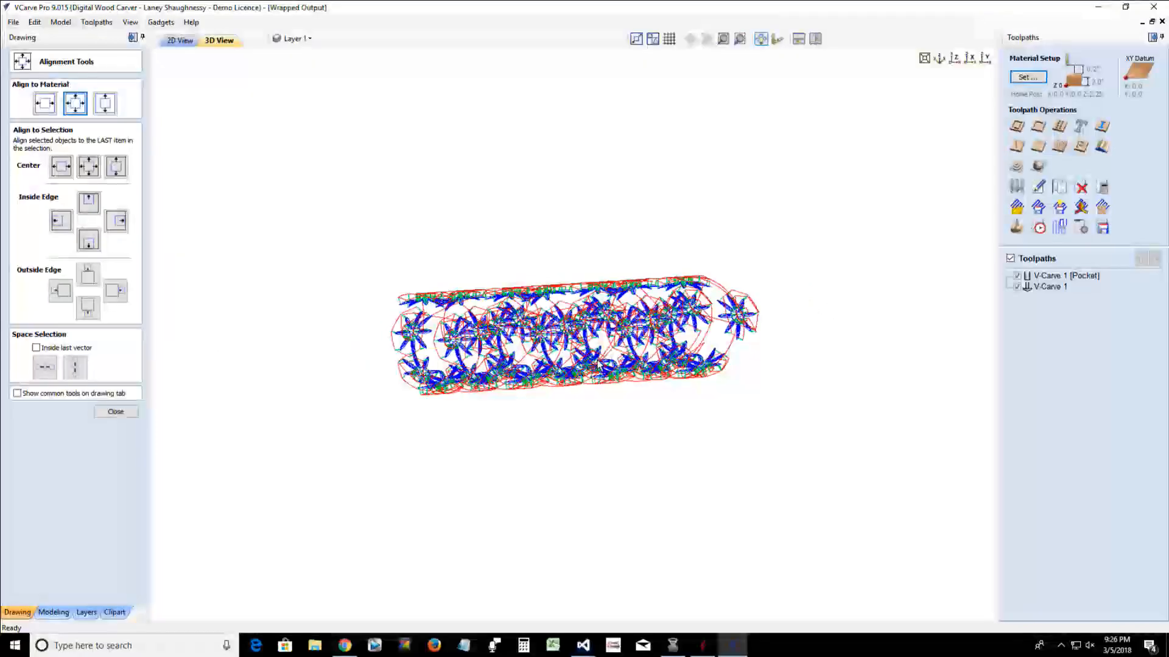
Examine the wrapped flower toolpaths end-on and from the side in 3D, and return to the 2D layout
{"action": "left_click_drag", "start_coordinate": [639, 392], "coordinate": [122, 224]}
{"action": "left_click_drag", "start_coordinate": [532, 452], "coordinate": [670, 392]}
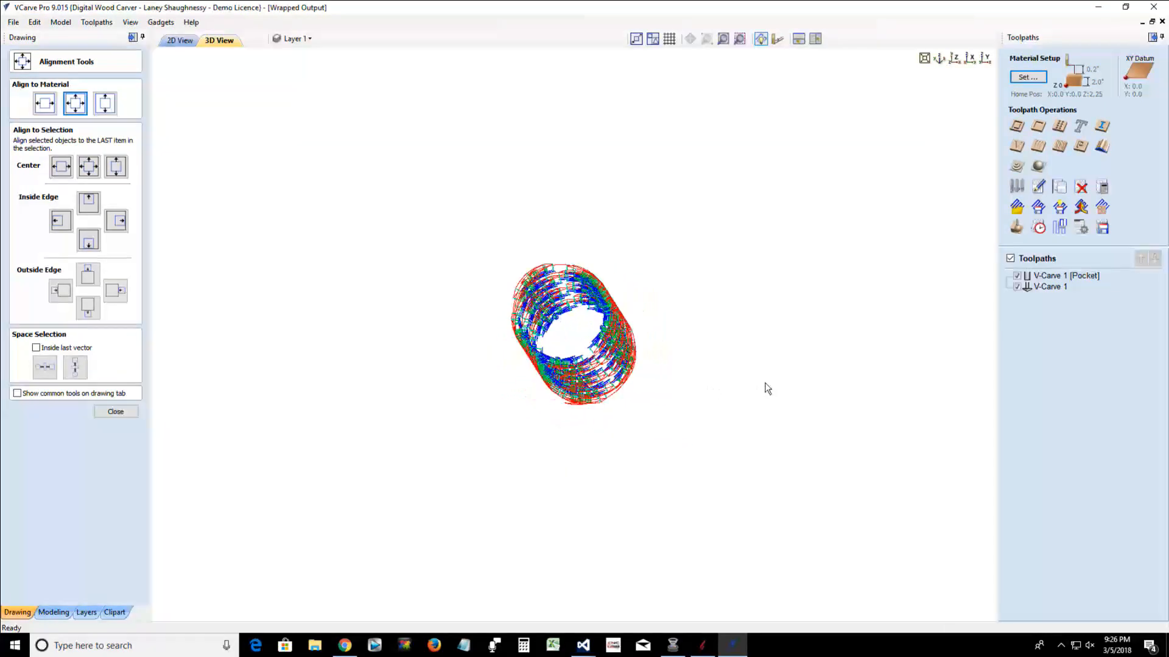
{"action": "left_click_drag", "start_coordinate": [767, 389], "coordinate": [908, 372]}
{"action": "left_click_drag", "start_coordinate": [577, 391], "coordinate": [488, 434]}
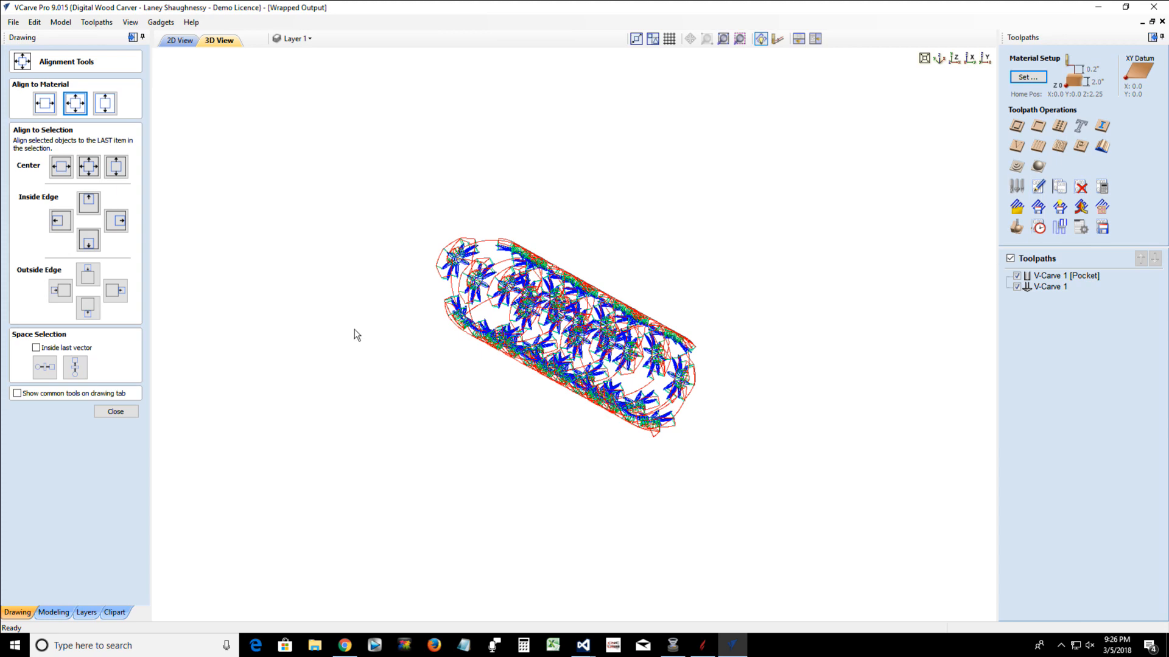
{"action": "left_click", "coordinate": [178, 40]}
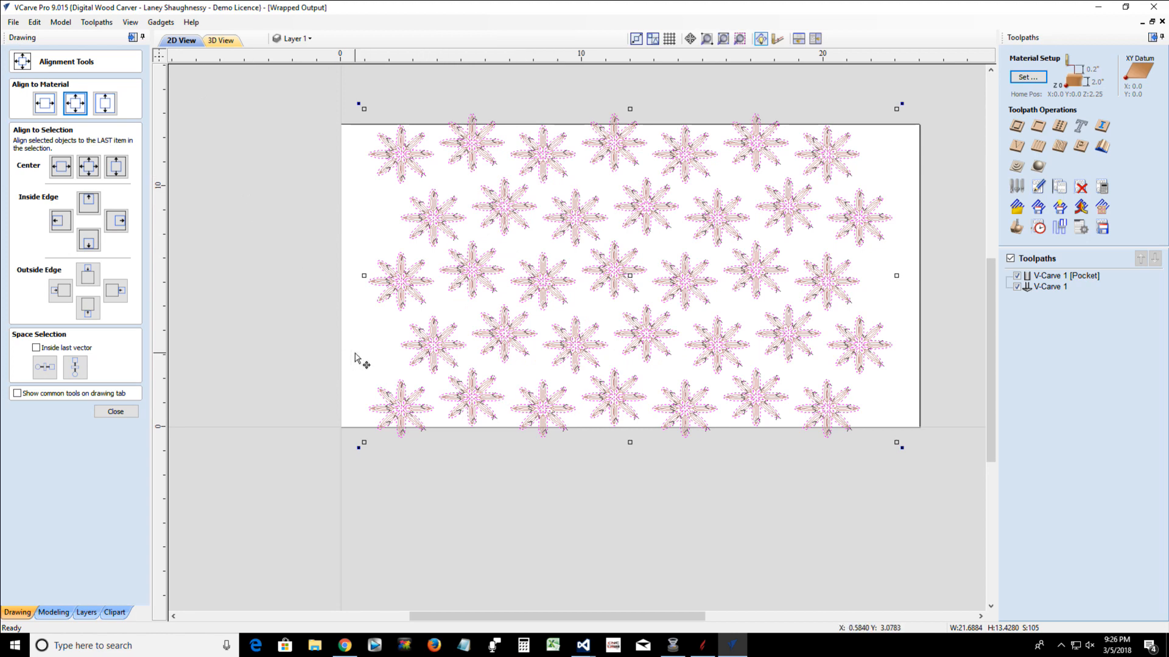
Deselect the flower vectors and open the Clipart folder in the clipart library
{"action": "left_click", "coordinate": [392, 347]}
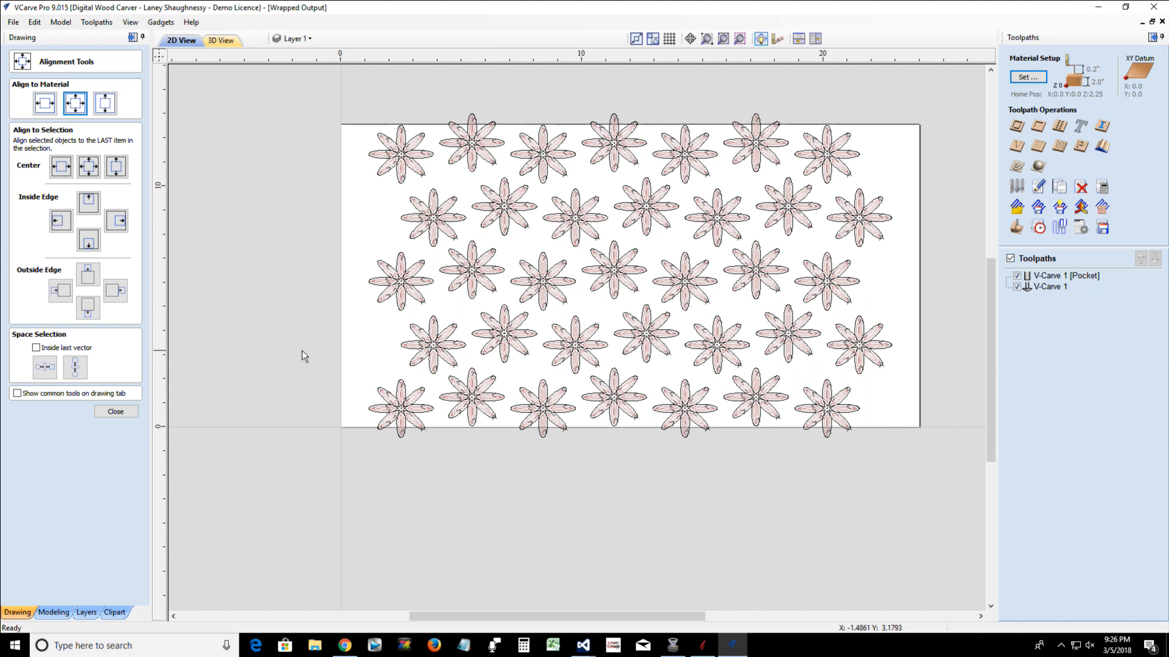
{"action": "left_click", "coordinate": [114, 614]}
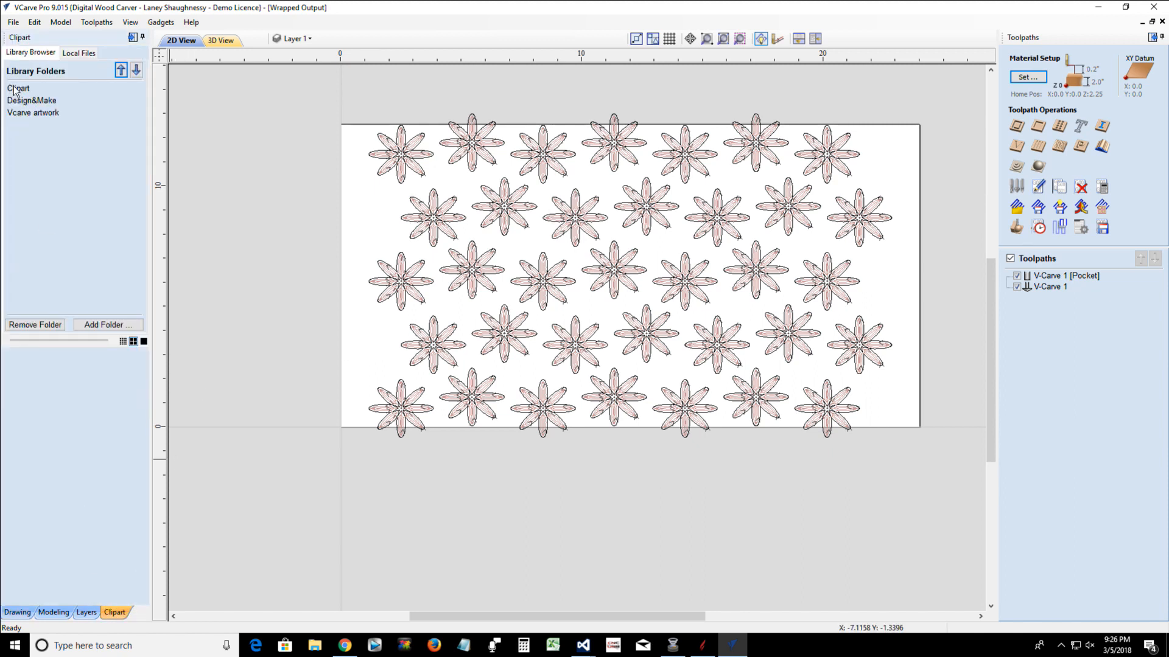
{"action": "left_click", "coordinate": [17, 88]}
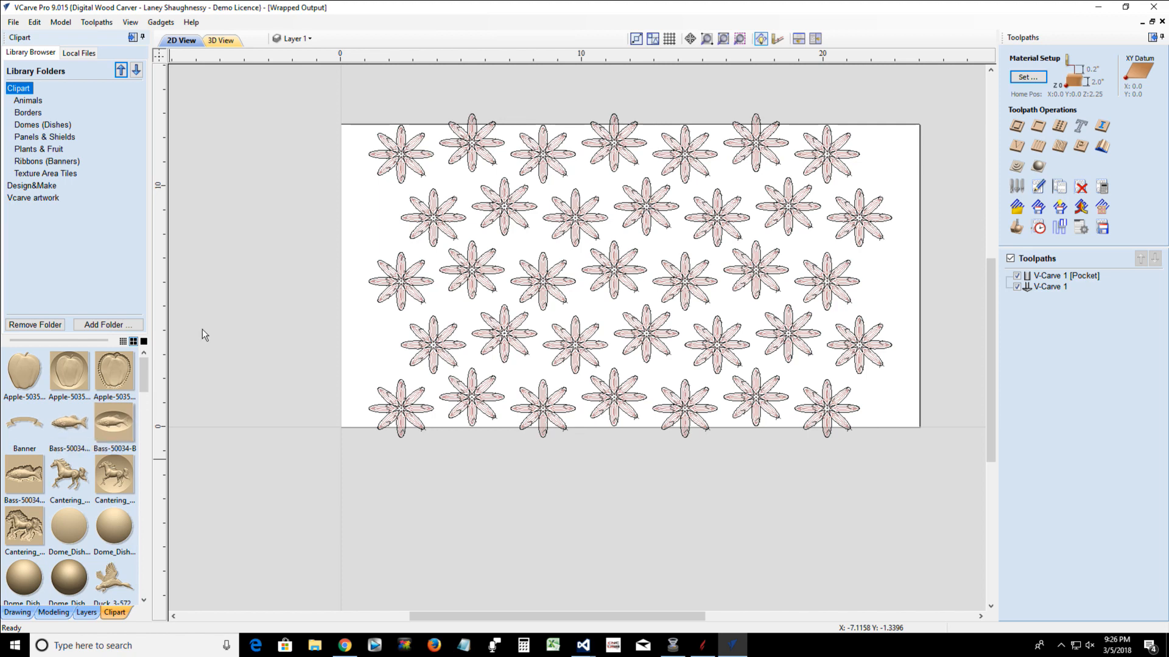
Delete all the flower vectors from the layout and hide every toolpath
{"action": "left_click_drag", "start_coordinate": [354, 96], "coordinate": [952, 480]}
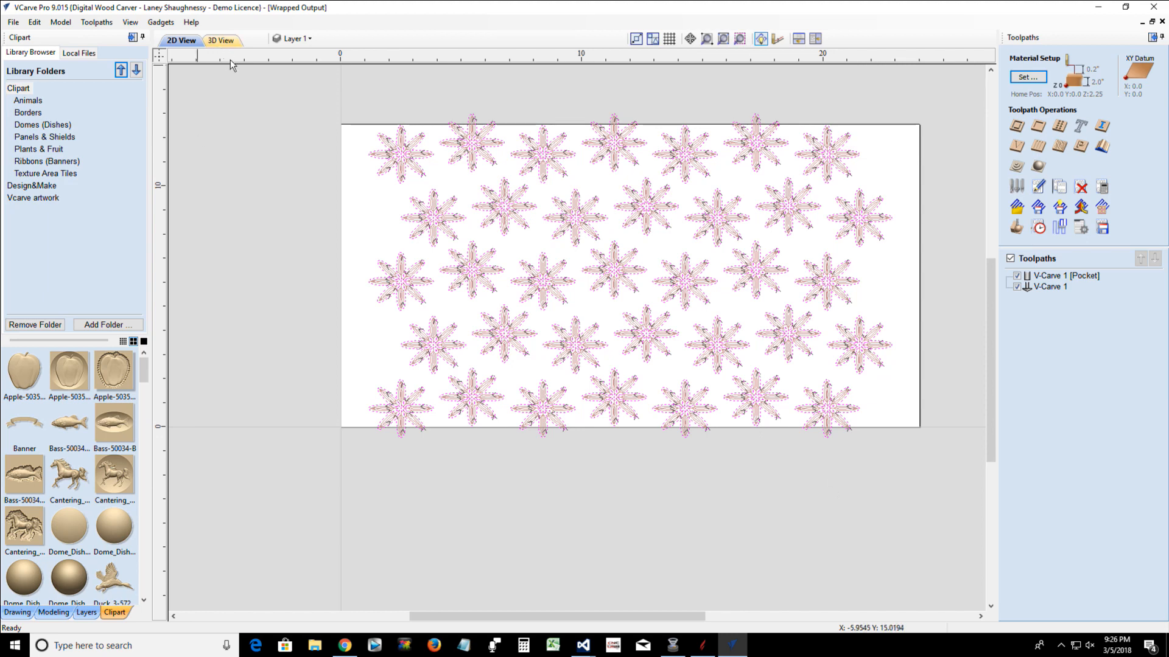
{"action": "left_click", "coordinate": [316, 85]}
{"action": "left_click", "coordinate": [1010, 259]}
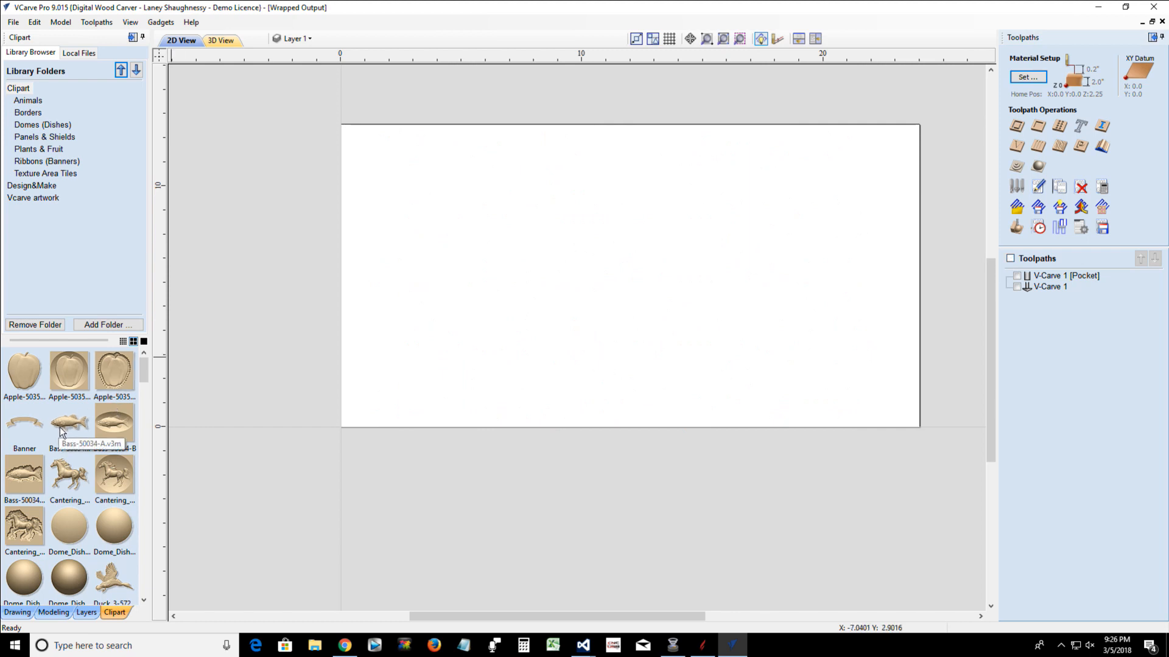
Place the Bass-50034-A clipart on the material and scatter copies of it until seven fish fill the layout
{"action": "left_click_drag", "start_coordinate": [61, 430], "coordinate": [476, 195]}
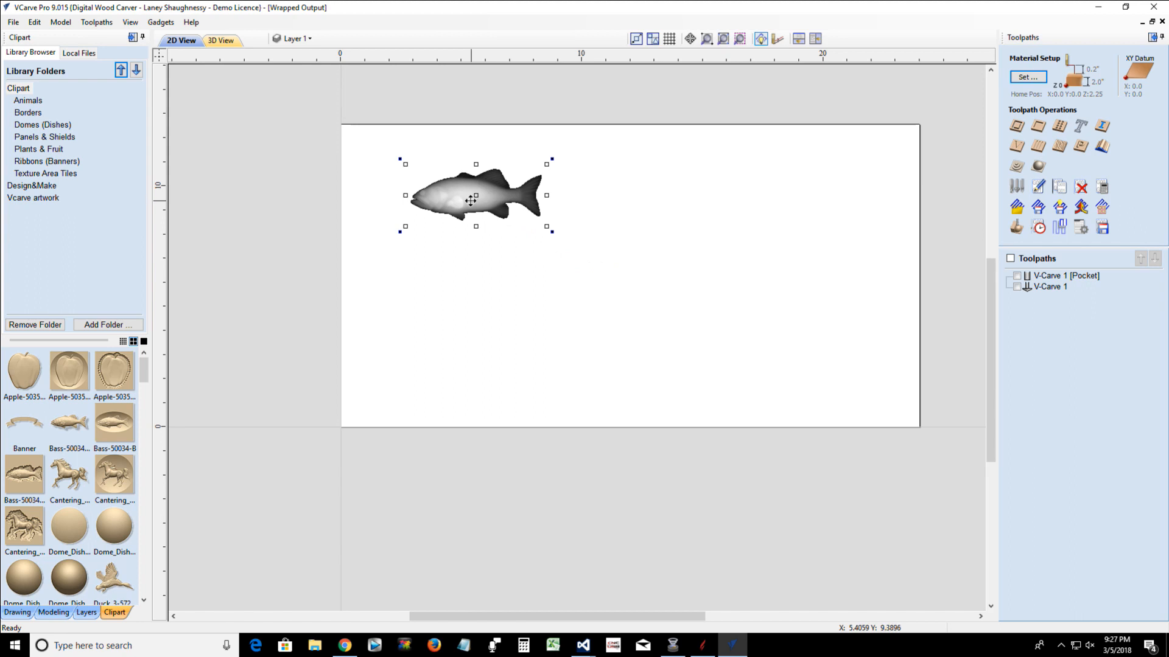
{"action": "left_click_drag", "start_coordinate": [475, 198], "coordinate": [704, 202]}
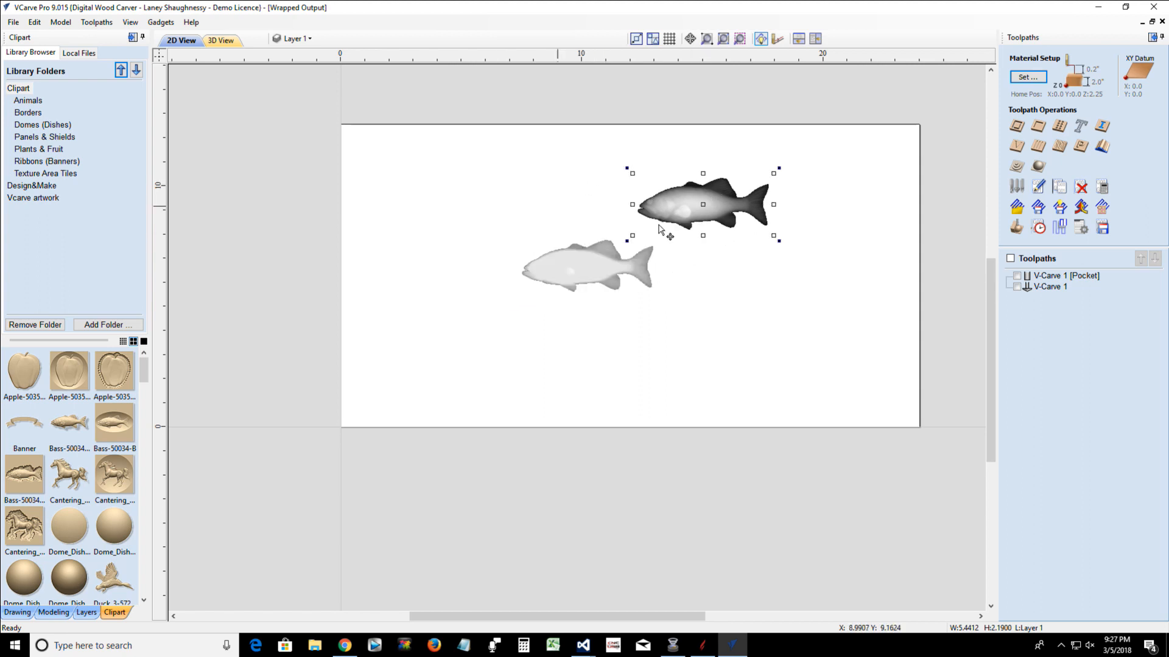
{"action": "left_click", "coordinate": [588, 186]}
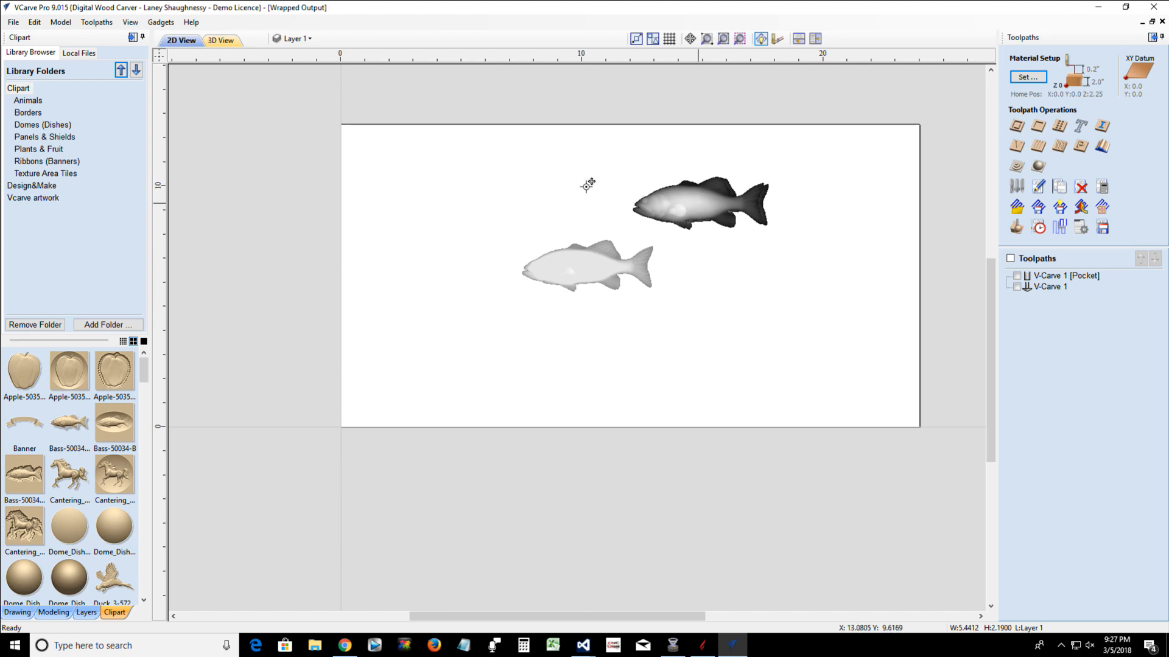
{"action": "left_click_drag", "start_coordinate": [701, 201], "coordinate": [443, 177], "text": "ctrl"}
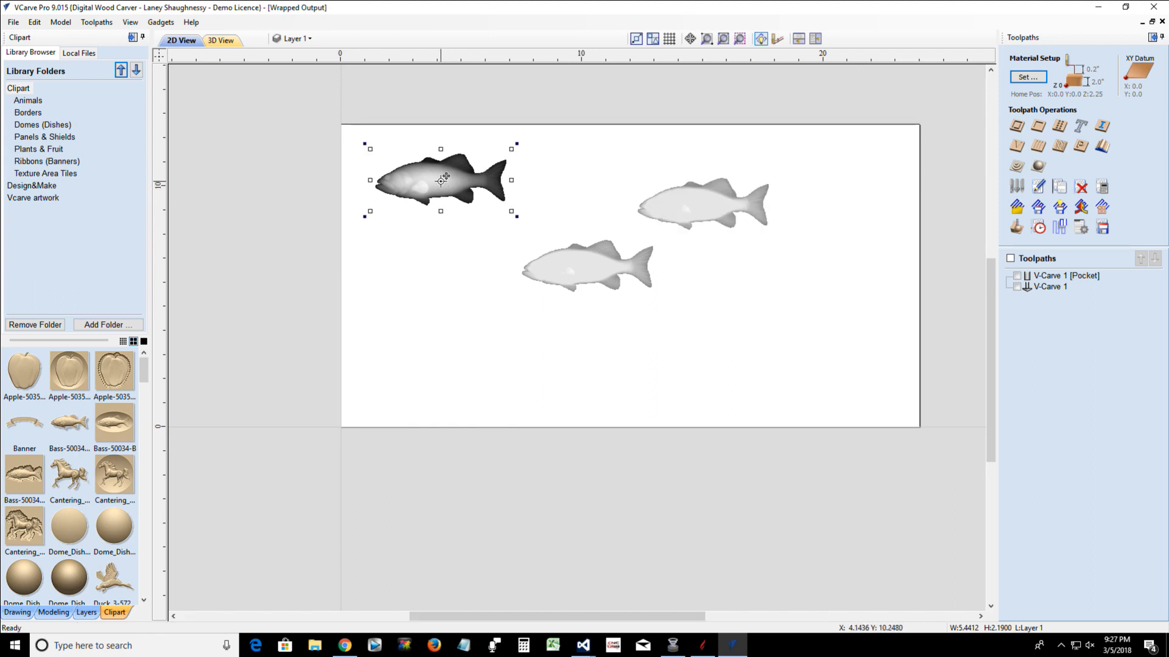
{"action": "left_click_drag", "start_coordinate": [445, 176], "coordinate": [588, 165], "text": "ctrl"}
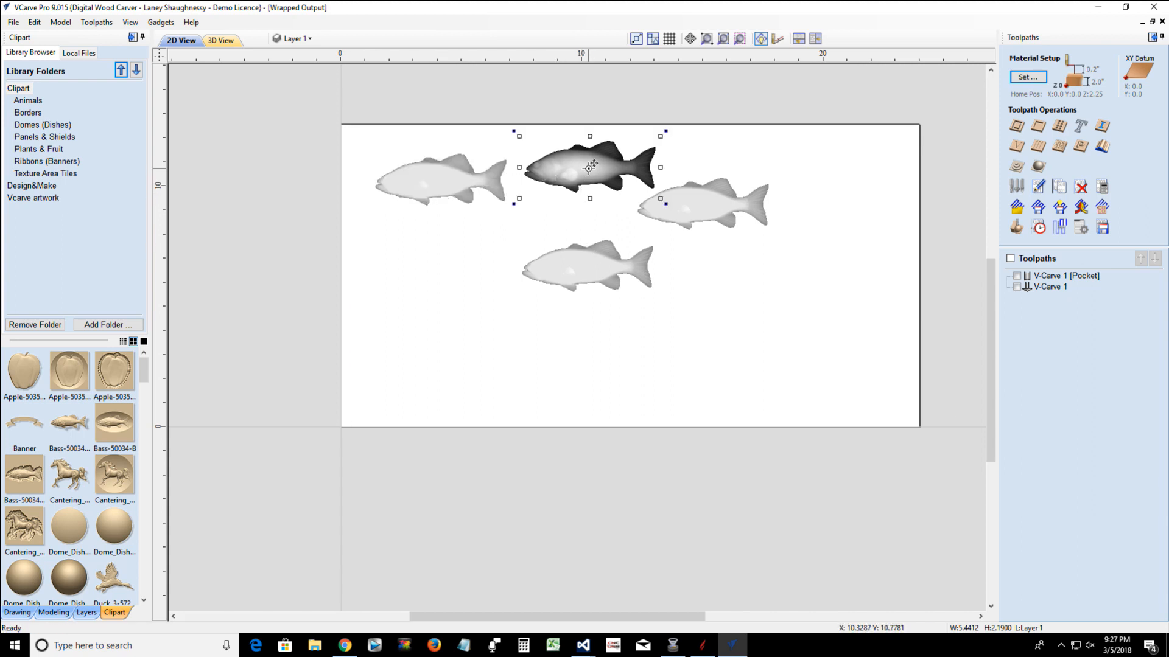
{"action": "left_click_drag", "start_coordinate": [590, 168], "coordinate": [699, 365]}
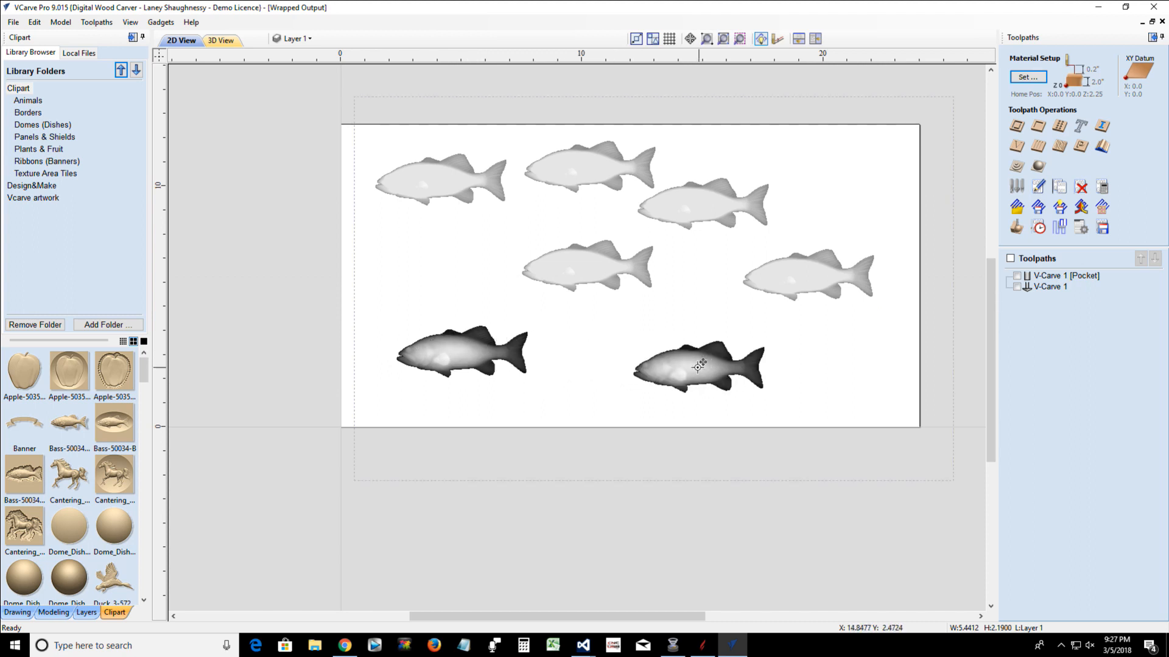
{"action": "left_click", "coordinate": [699, 366]}
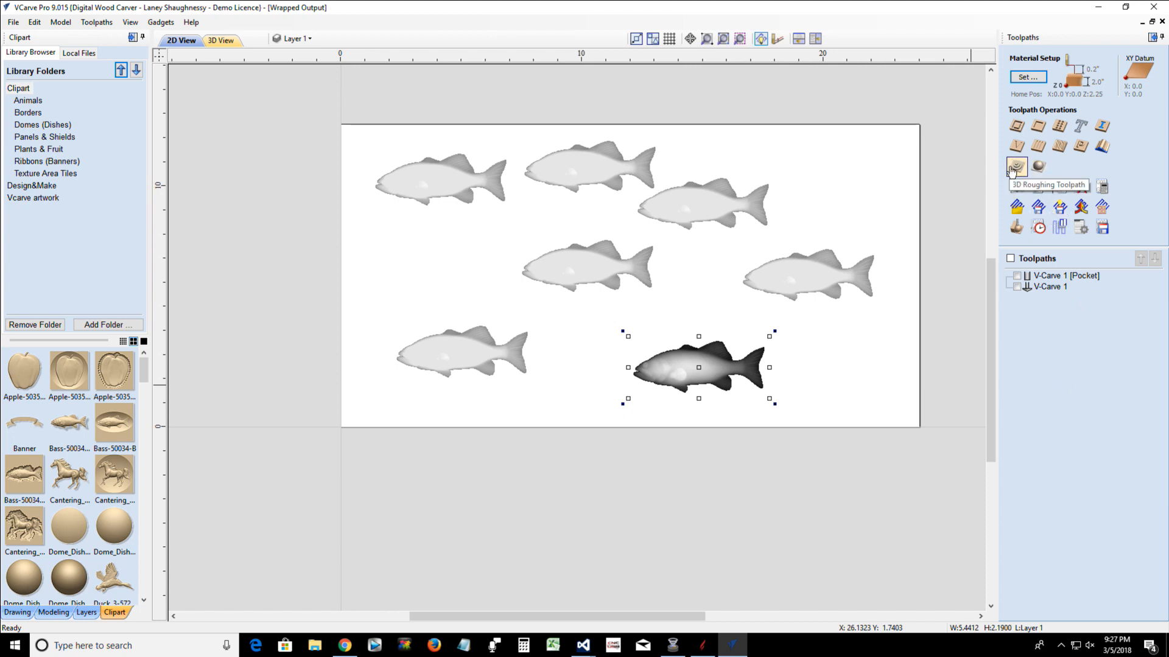
With wrapped drawing switched off, calculate a 3D finishing toolpath using the 7.2-degree, 0.0625-inch-radius tapered ball nose, limited to the material boundary
{"action": "left_click", "coordinate": [1041, 172]}
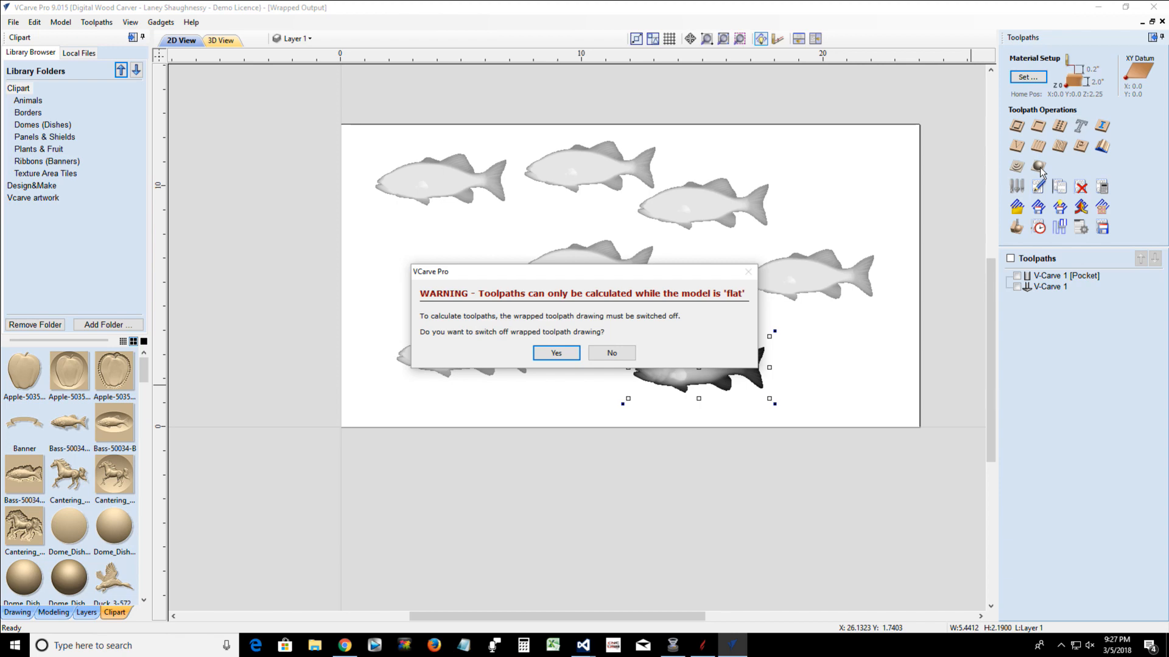
{"action": "left_click", "coordinate": [554, 354]}
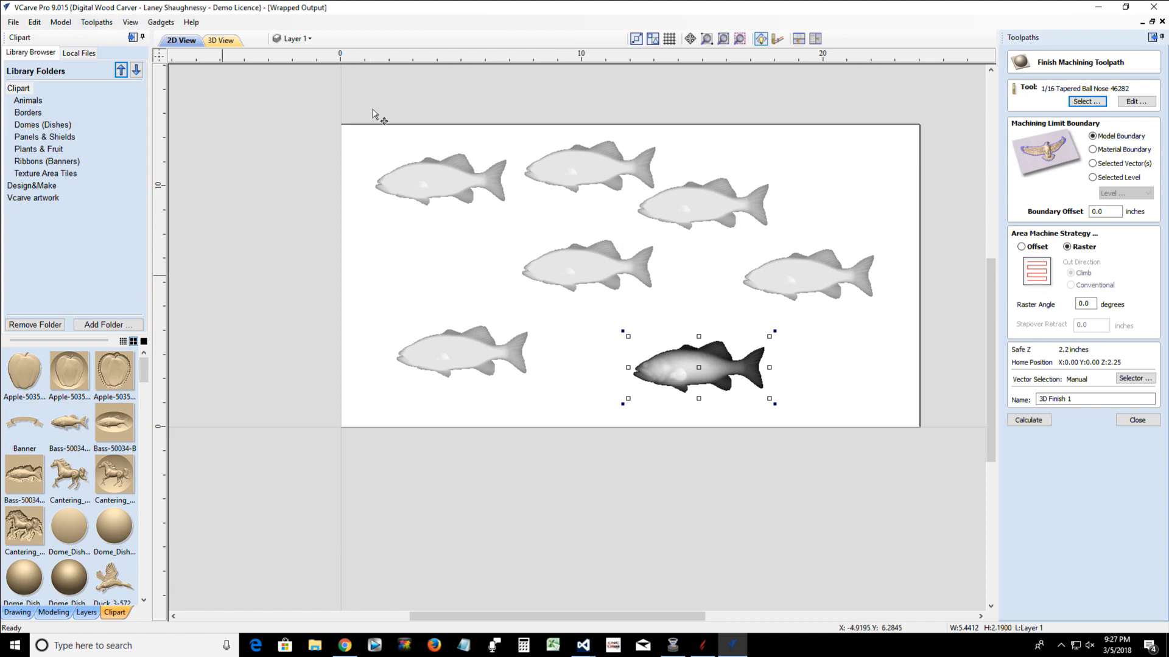
{"action": "left_click", "coordinate": [1085, 103]}
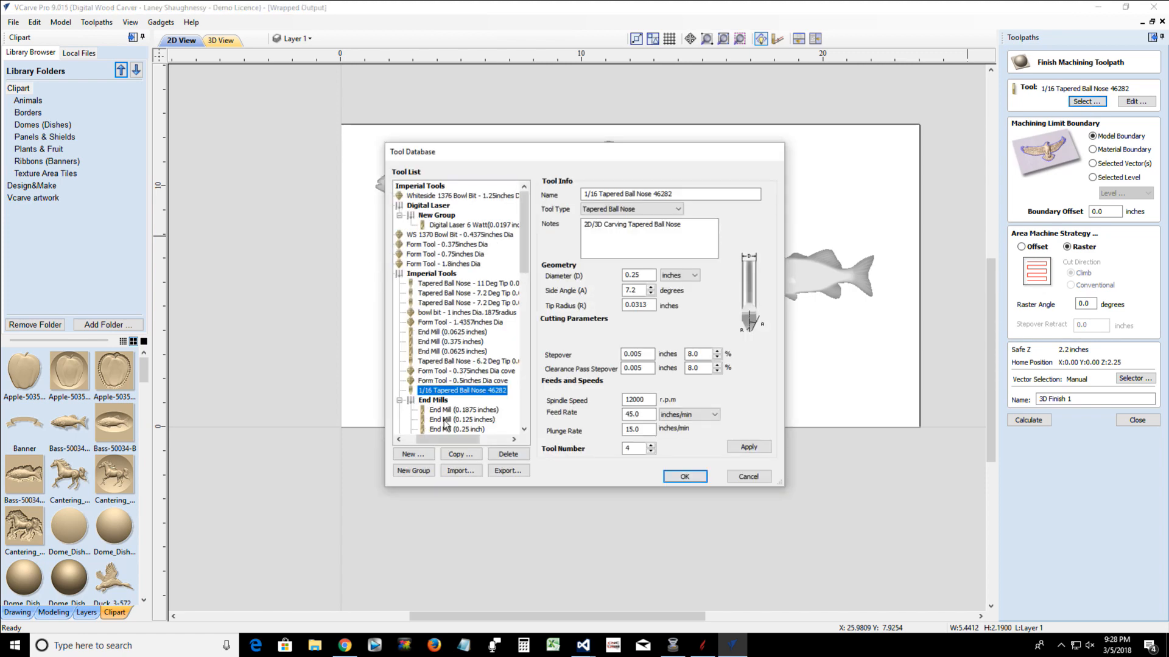
{"action": "left_click", "coordinate": [493, 294]}
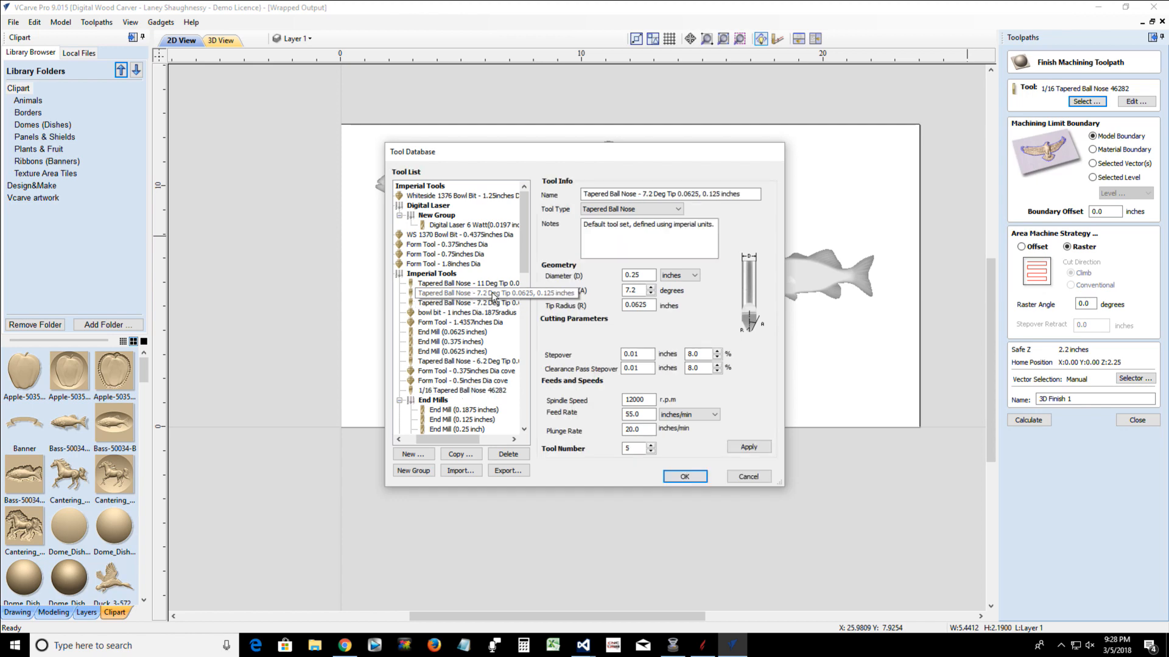
{"action": "left_click", "coordinate": [683, 477]}
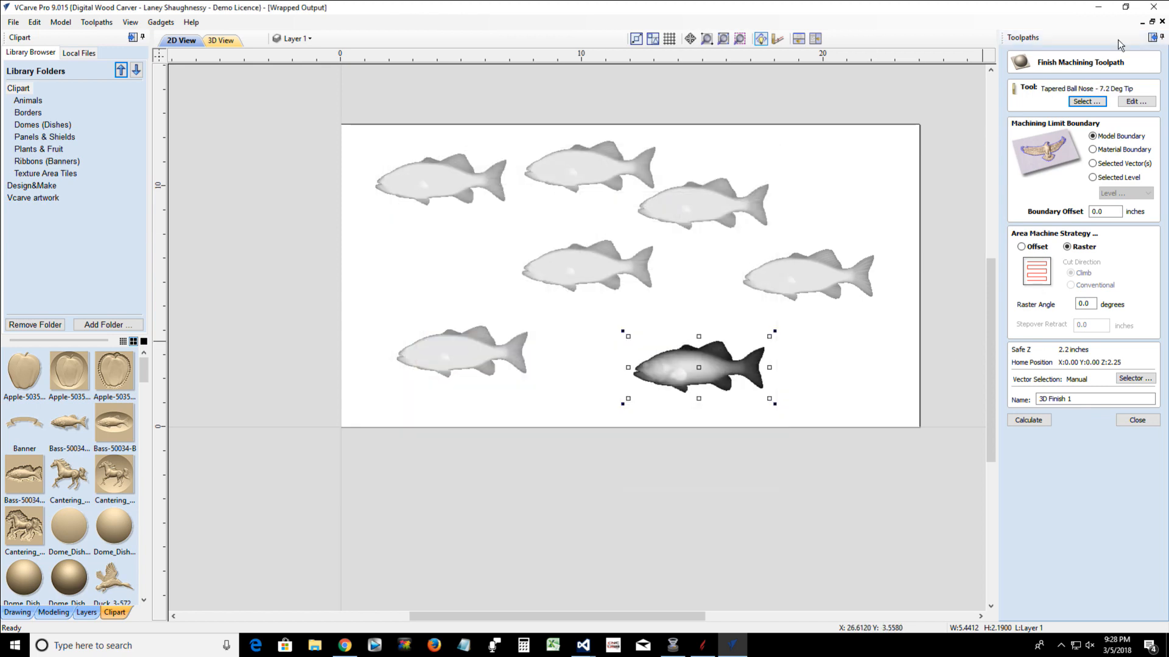
{"action": "left_click", "coordinate": [1093, 150]}
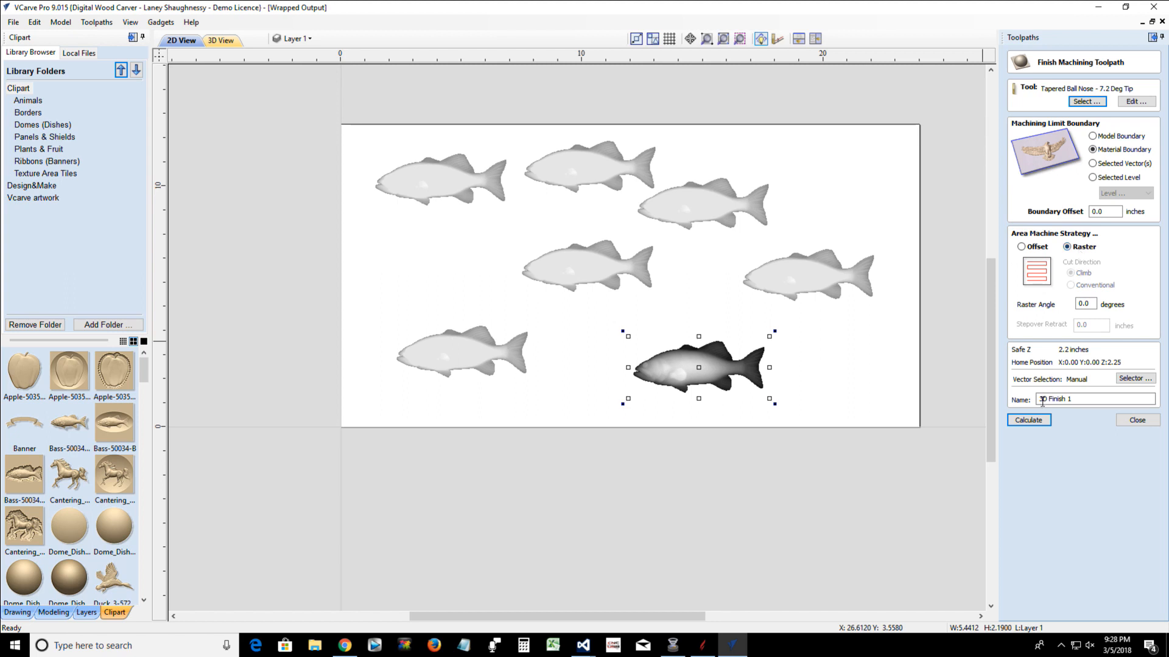
{"action": "left_click", "coordinate": [1030, 423]}
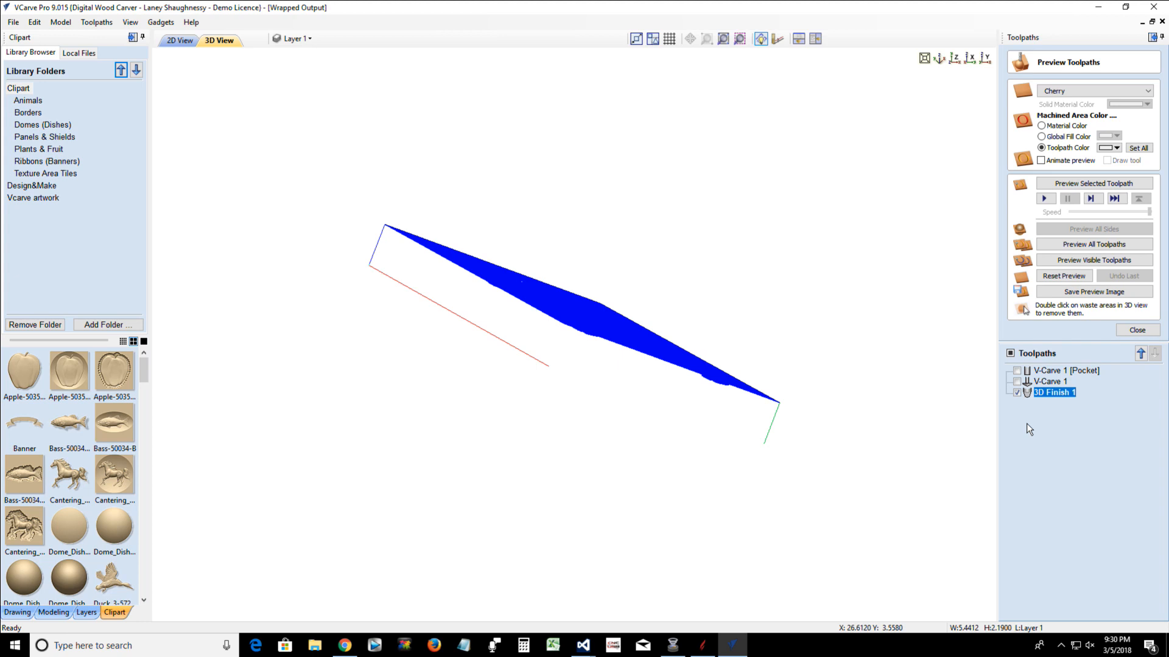
Turn on the color shaded view, reset the preview, and simulate the 3D Finish 1 toolpath on the cherry material
{"action": "left_click", "coordinate": [109, 25]}
{"action": "mouse_move", "coordinate": [130, 23]}
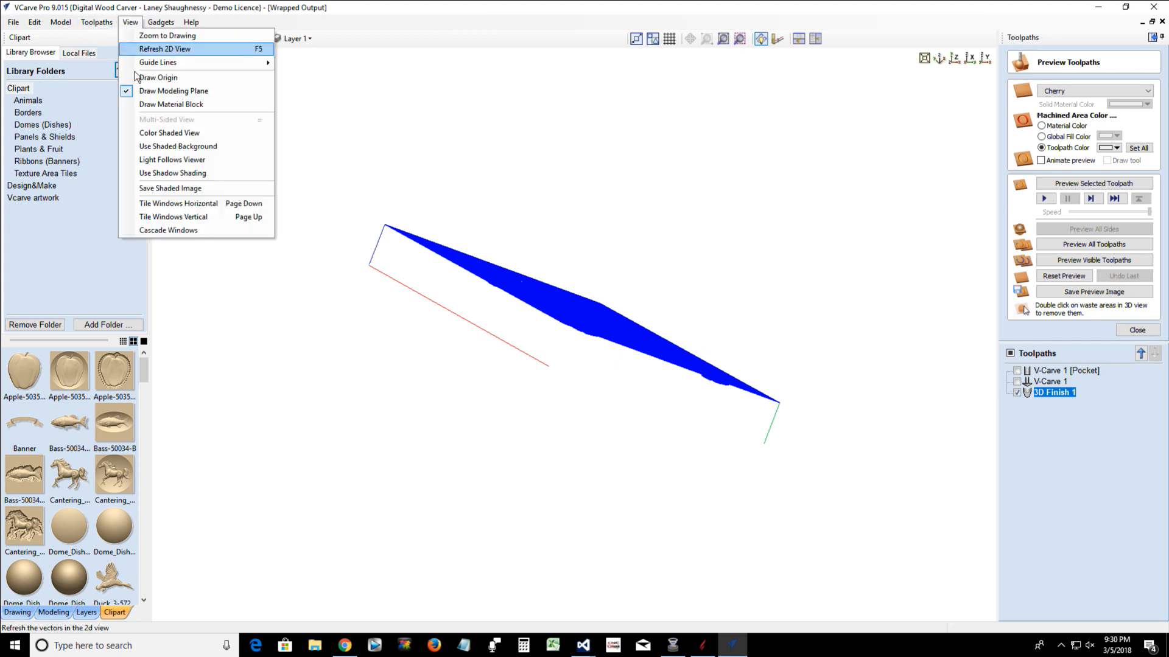
{"action": "left_click", "coordinate": [148, 133]}
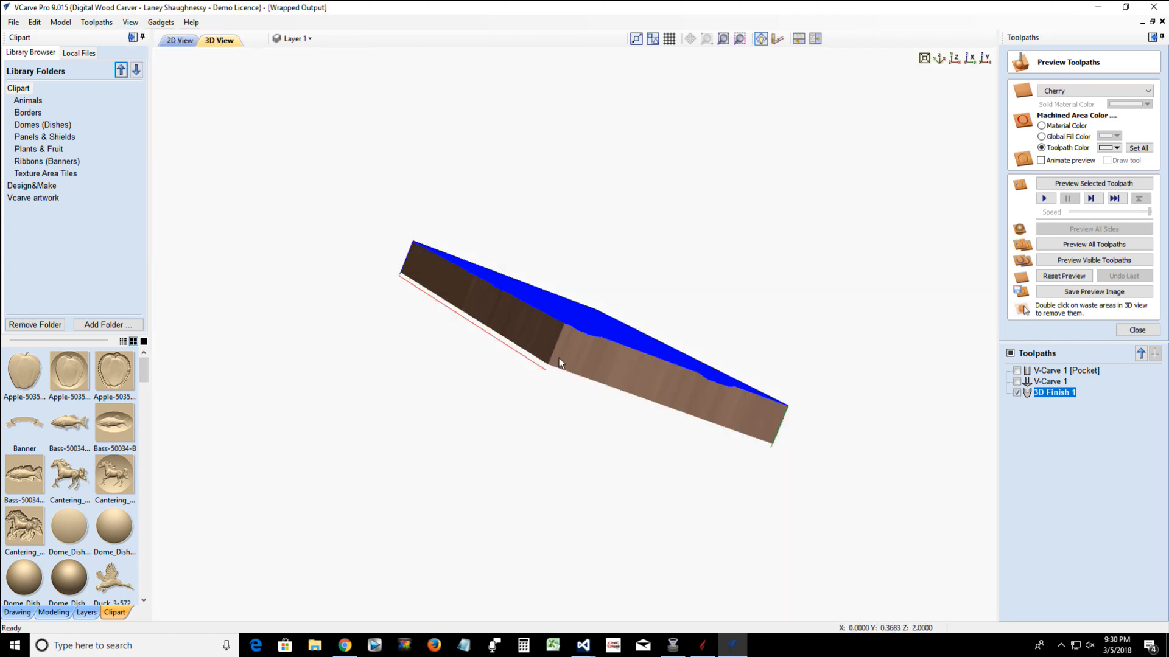
{"action": "mouse_move", "coordinate": [559, 359]}
{"action": "left_mouse_down"}
{"action": "mouse_move", "coordinate": [415, 515]}
{"action": "mouse_move", "coordinate": [268, 429]}
{"action": "left_mouse_up"}
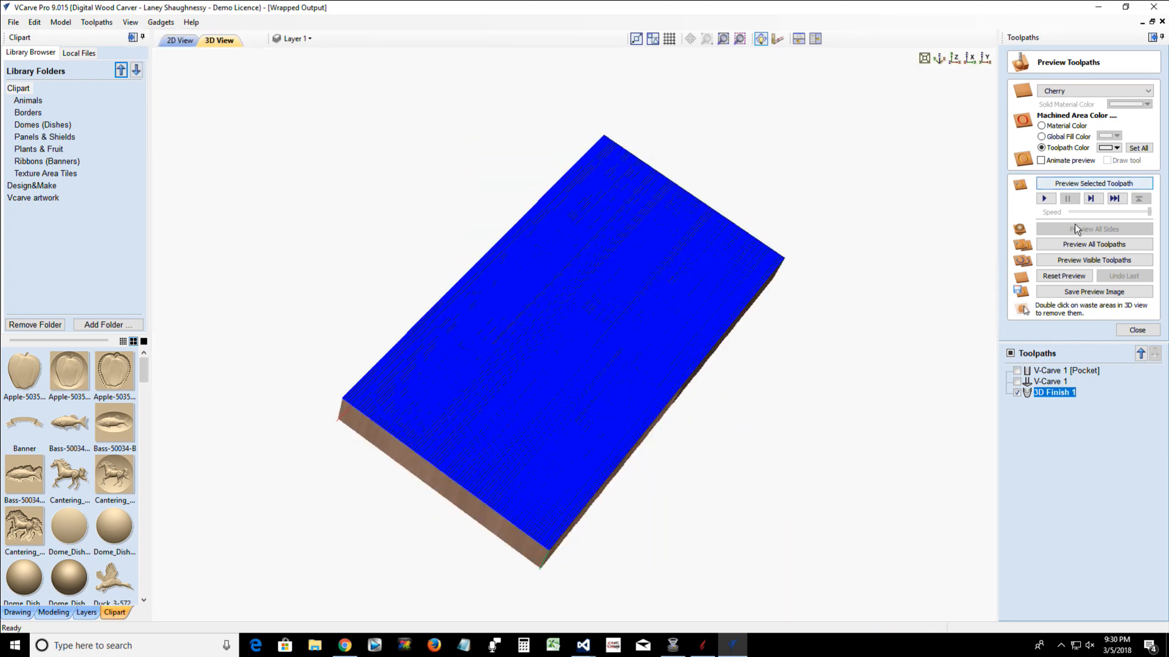
{"action": "left_click", "coordinate": [1064, 278]}
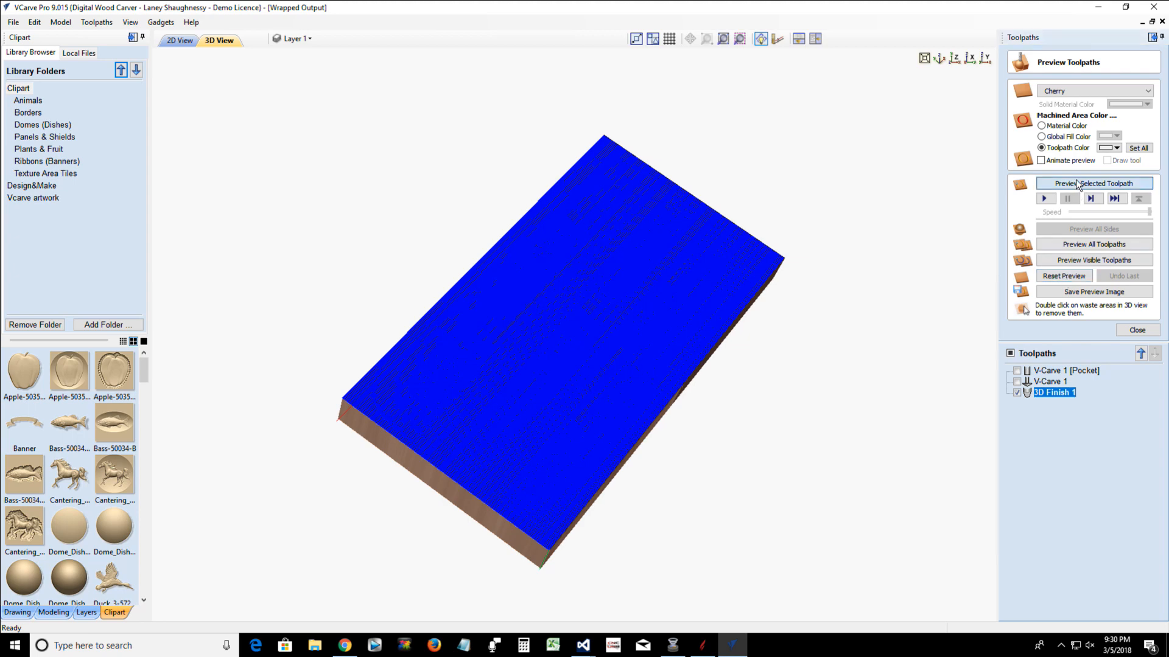
{"action": "left_click", "coordinate": [1076, 182]}
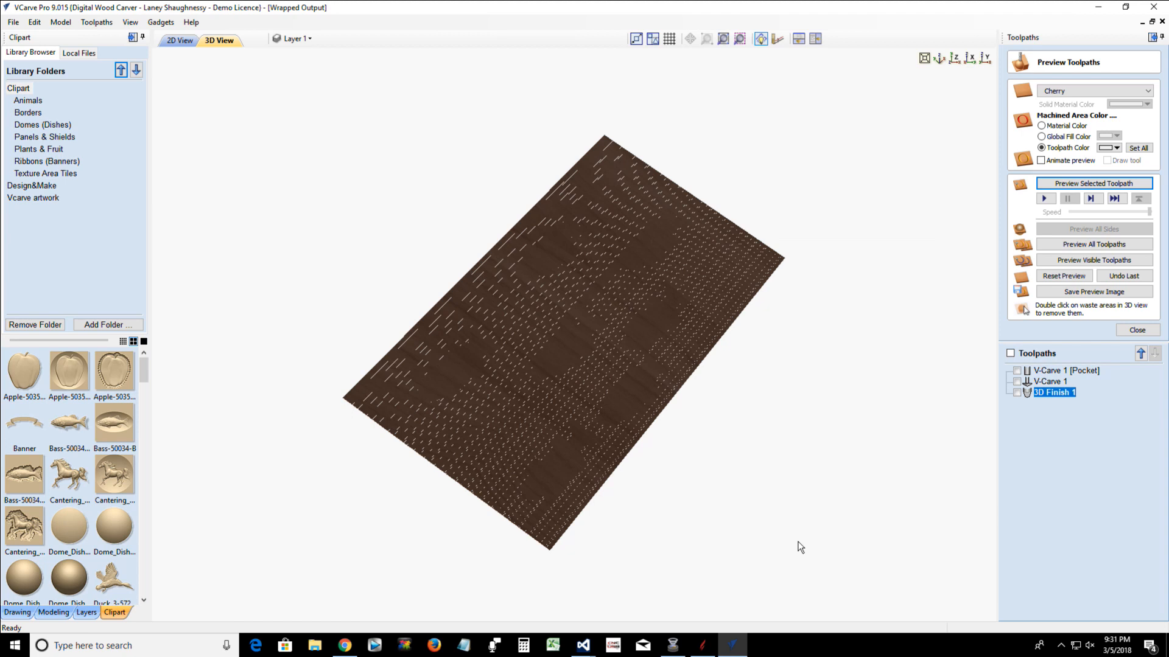
Inspect the simulated fish carving from several angles, including straight from above and at a tilt
{"action": "left_click_drag", "start_coordinate": [535, 404], "coordinate": [521, 279]}
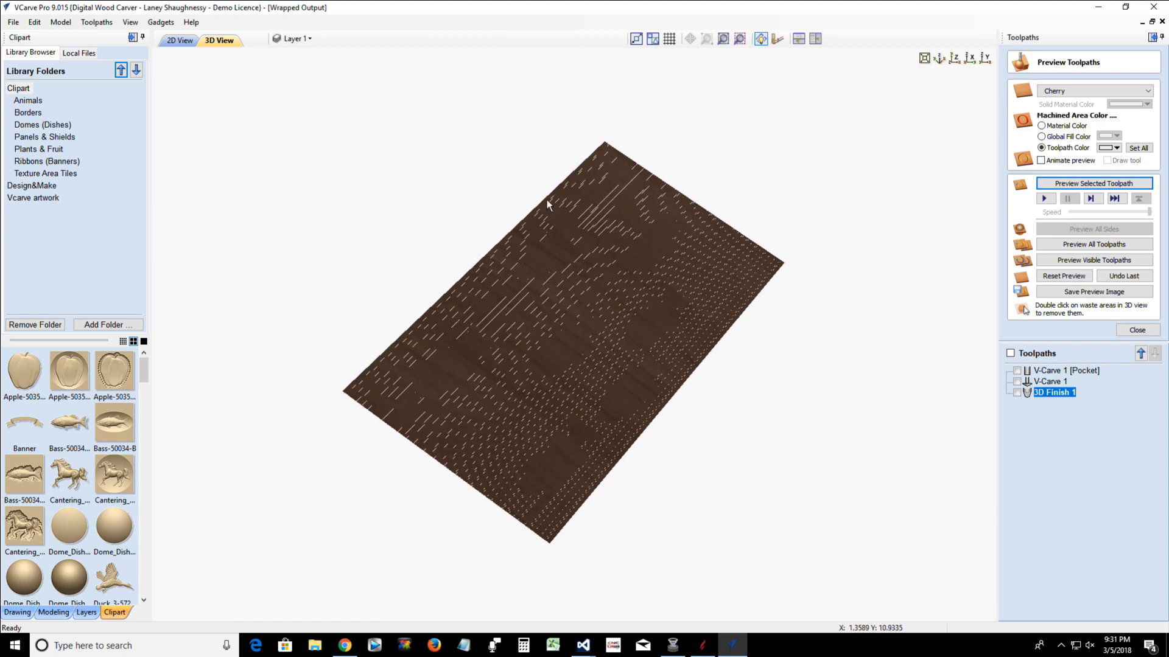
{"action": "left_click_drag", "start_coordinate": [546, 200], "coordinate": [821, 198]}
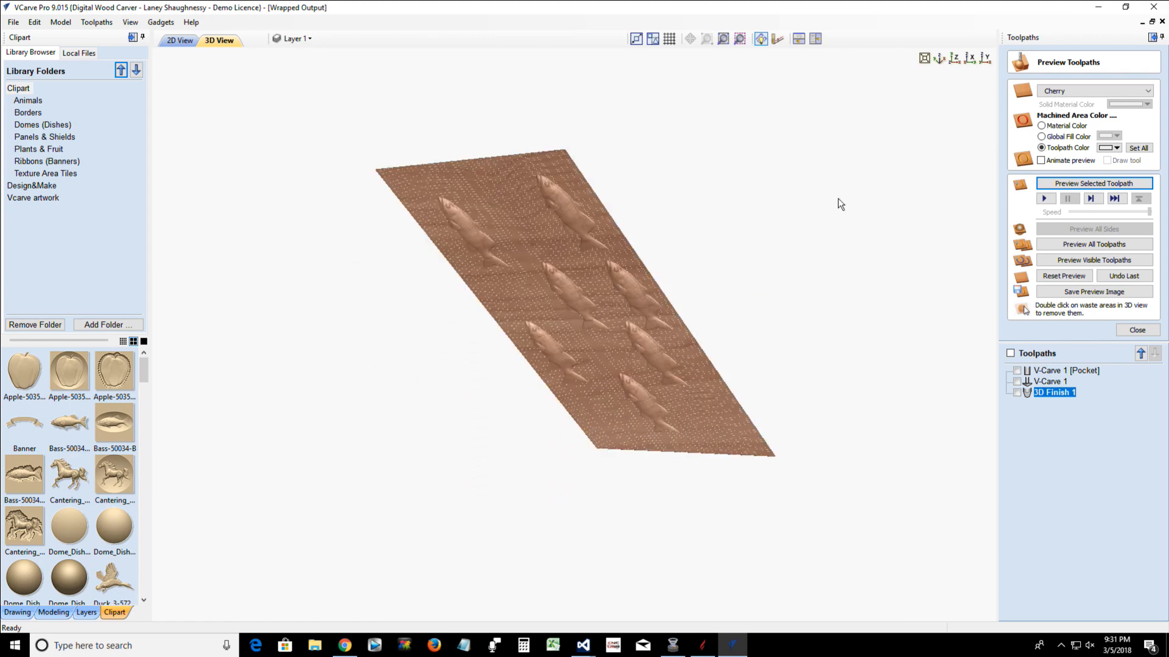
{"action": "left_click_drag", "start_coordinate": [939, 274], "coordinate": [675, 392]}
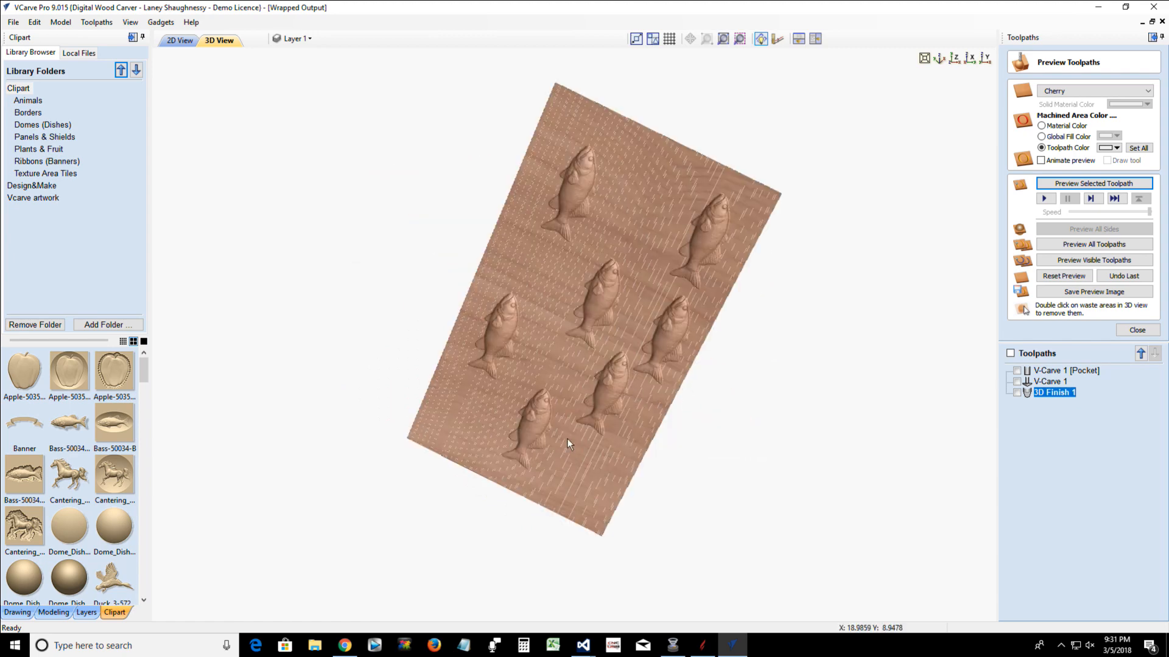
{"action": "left_click_drag", "start_coordinate": [567, 439], "coordinate": [594, 466]}
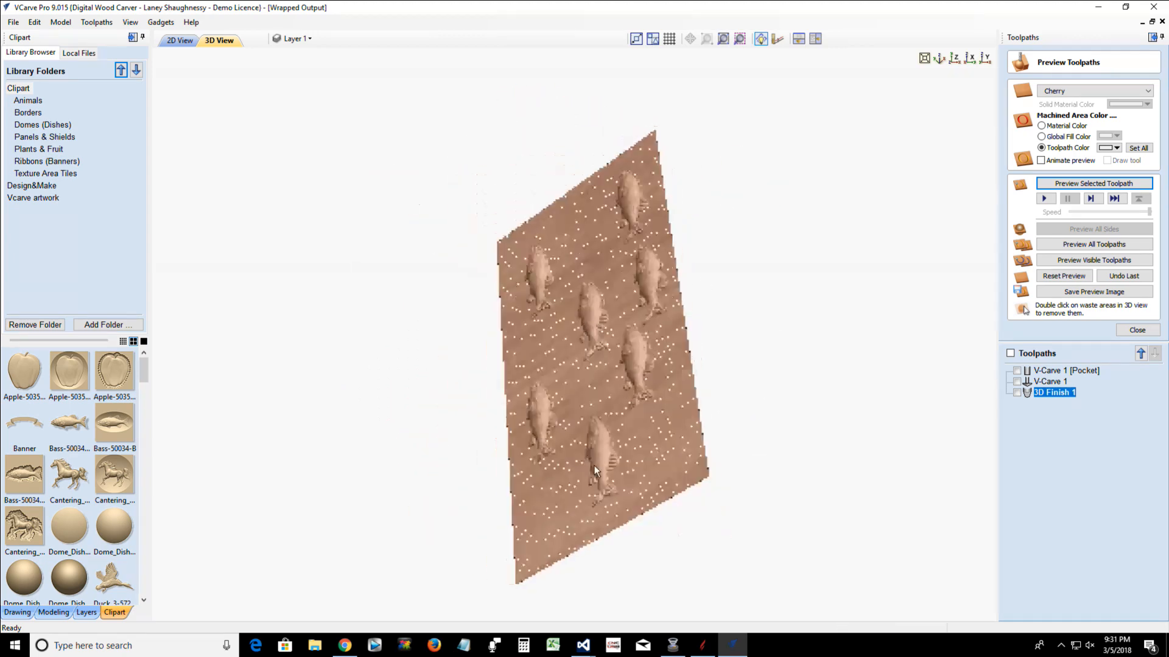
{"action": "left_click", "coordinate": [954, 62]}
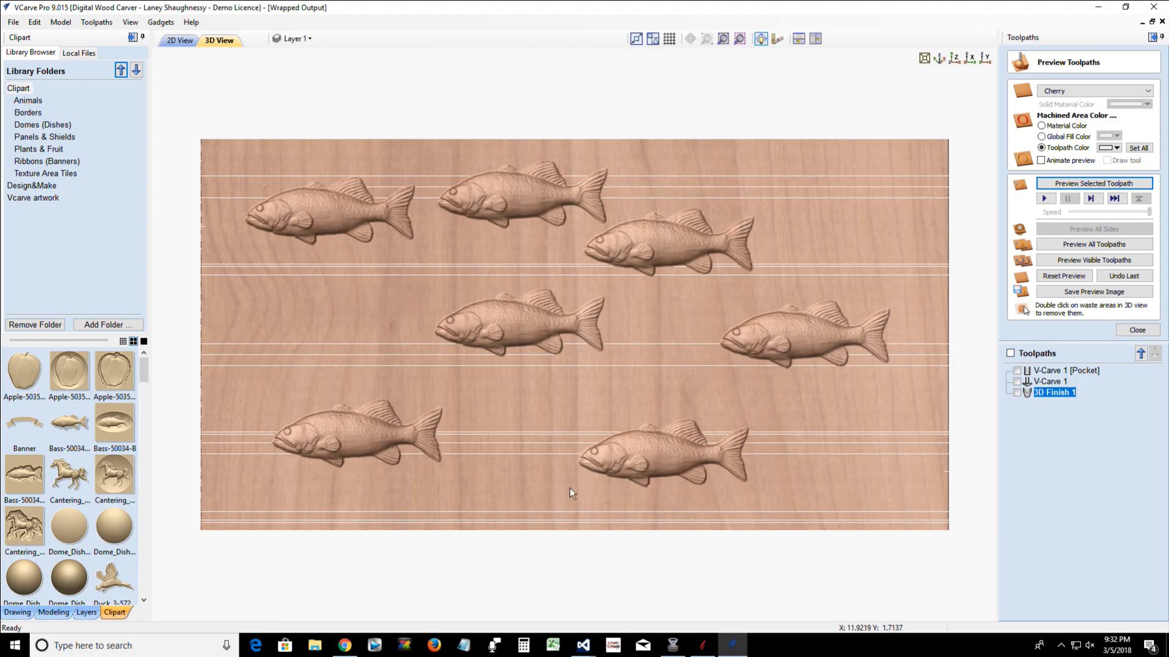
{"action": "left_click_drag", "start_coordinate": [612, 510], "coordinate": [634, 404]}
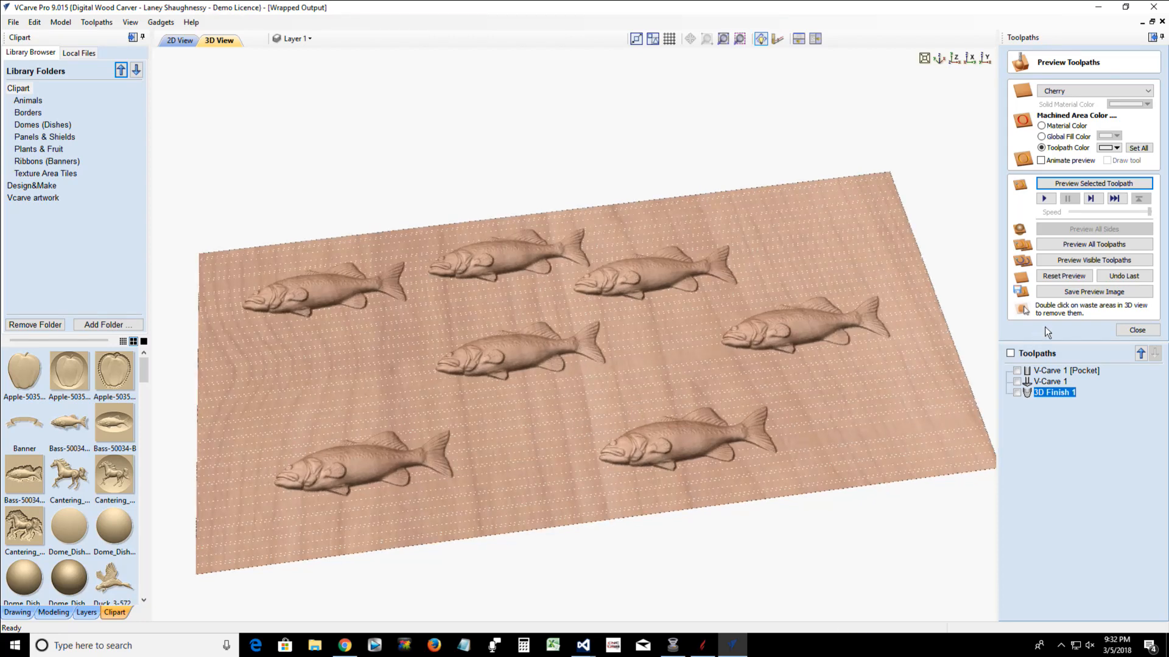
Close the toolpath preview and reposition the model in the 2-inch-thick material with a 0.02-inch gap above it
{"action": "left_click", "coordinate": [1127, 332]}
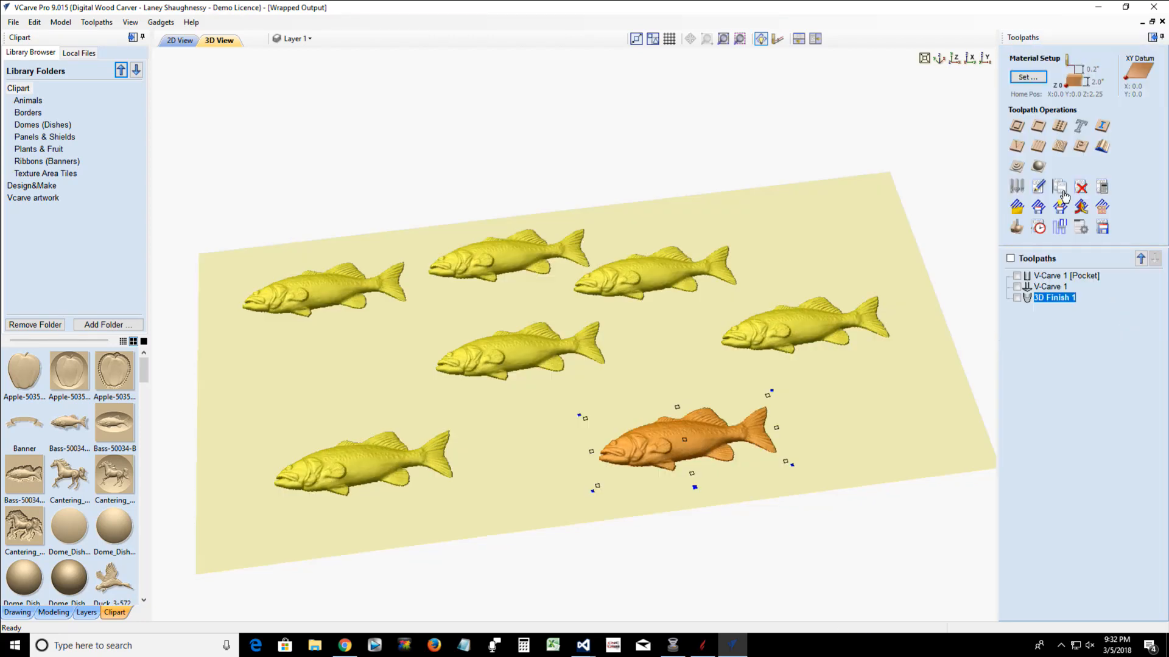
{"action": "left_click", "coordinate": [1027, 78]}
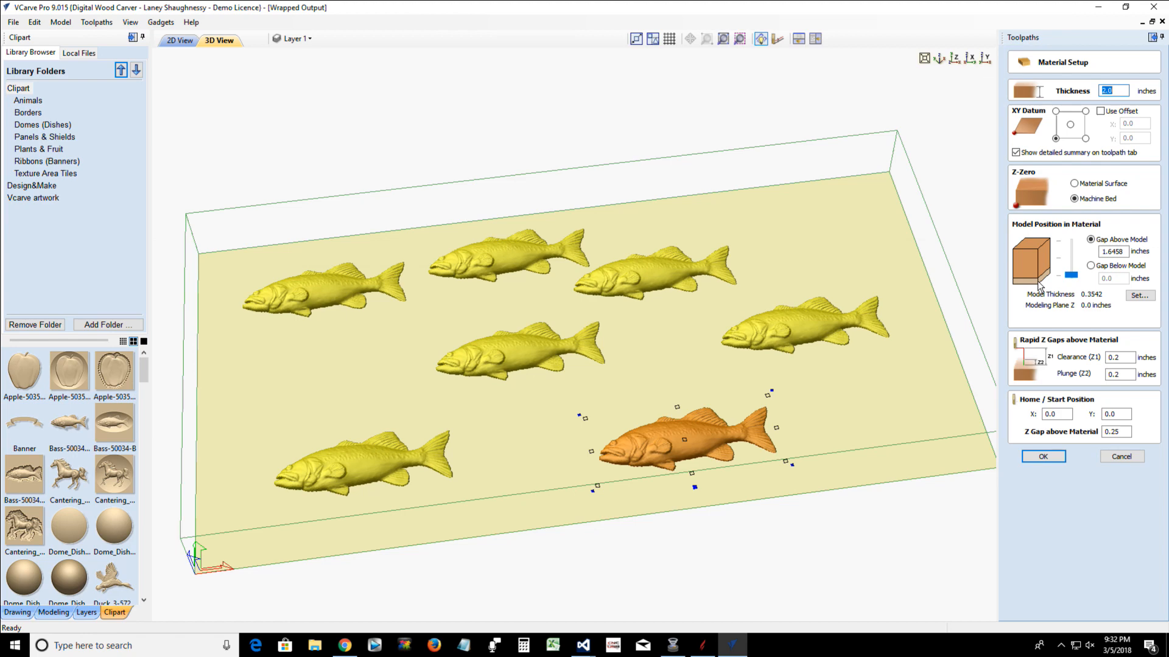
{"action": "left_click", "coordinate": [1071, 276]}
{"action": "left_click_drag", "start_coordinate": [1072, 278], "coordinate": [1069, 243]}
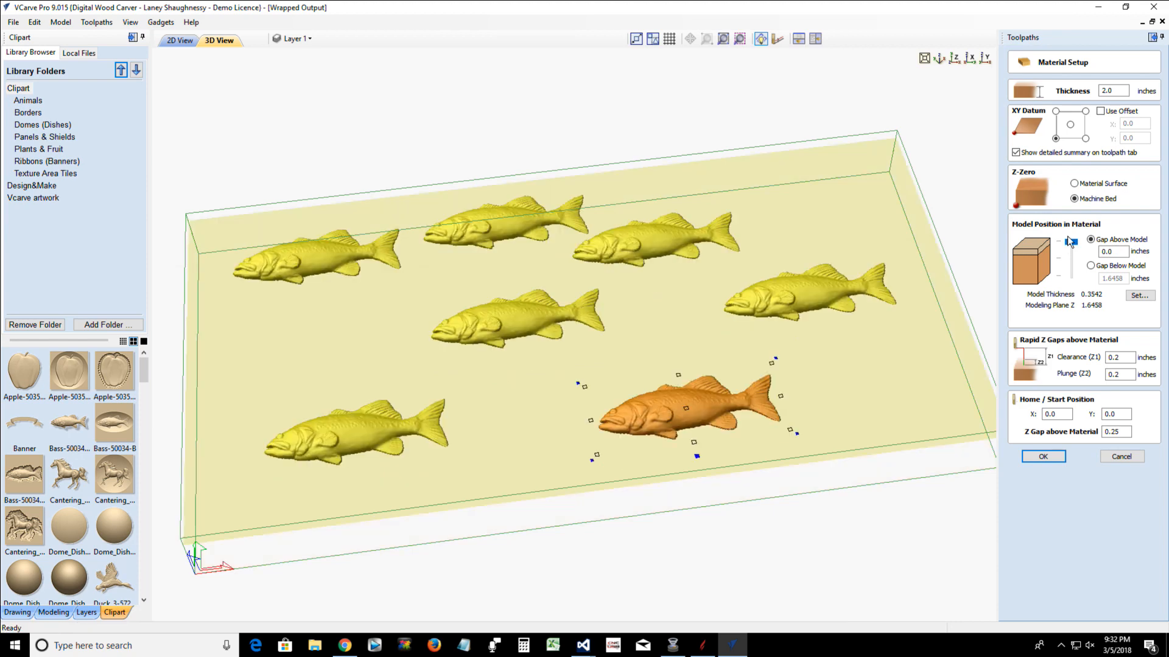
{"action": "left_click", "coordinate": [1109, 251]}
{"action": "left_click_drag", "start_coordinate": [1109, 251], "coordinate": [1124, 253]}
{"action": "type", "text": "02"}
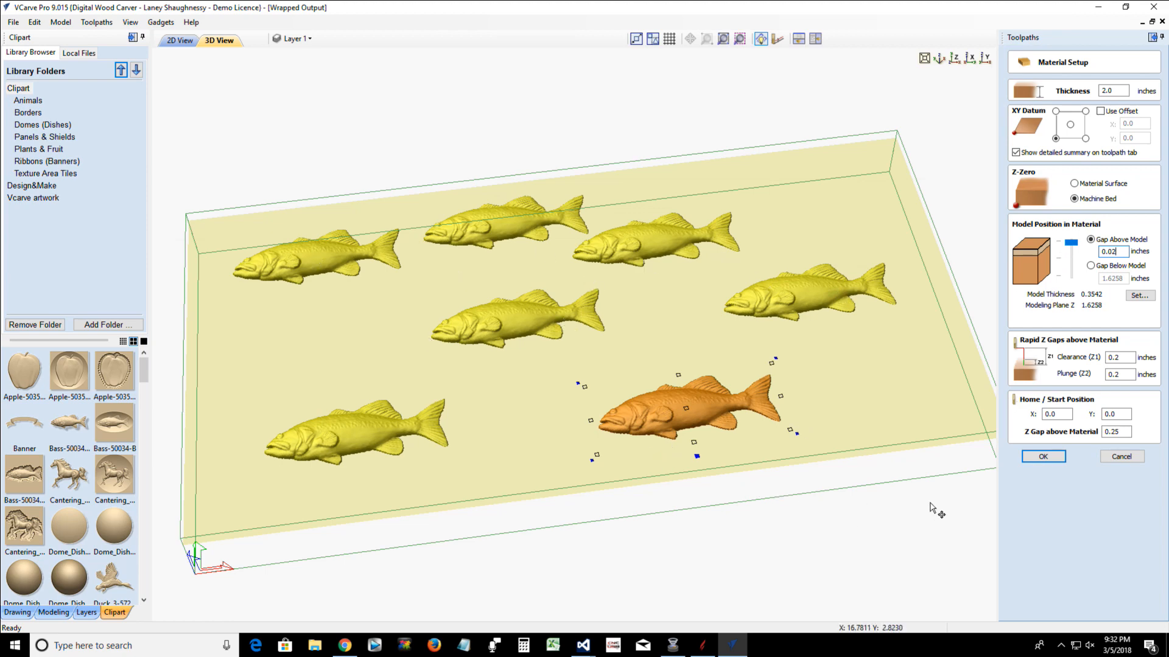
{"action": "left_click", "coordinate": [1041, 460]}
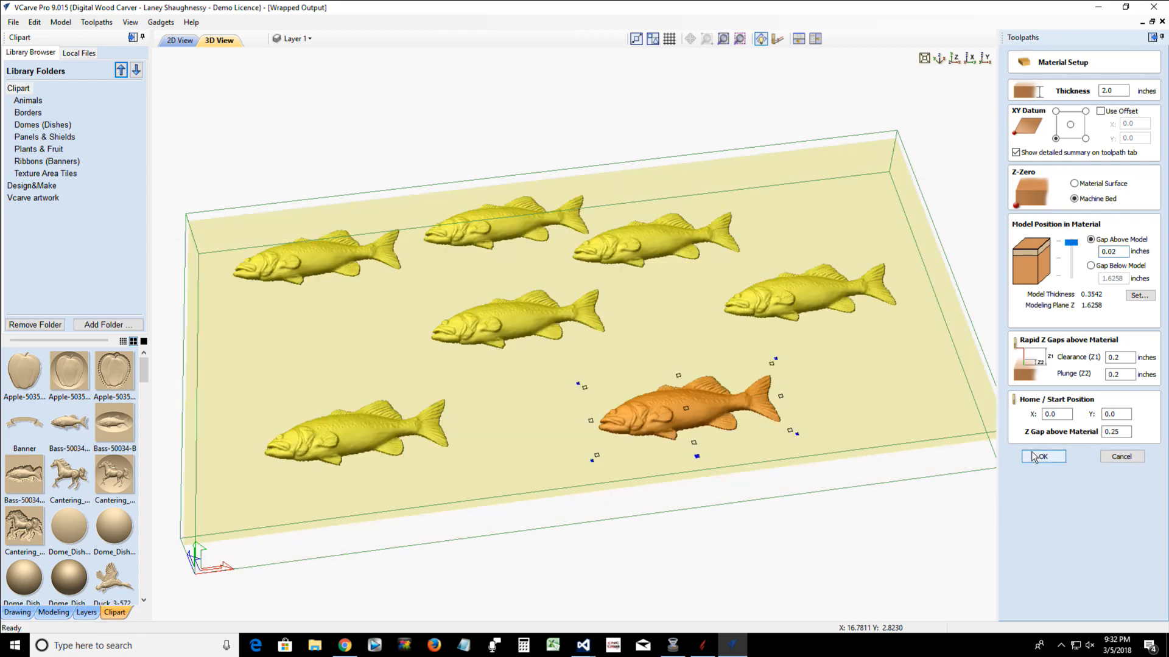
{"action": "left_click", "coordinate": [1040, 458]}
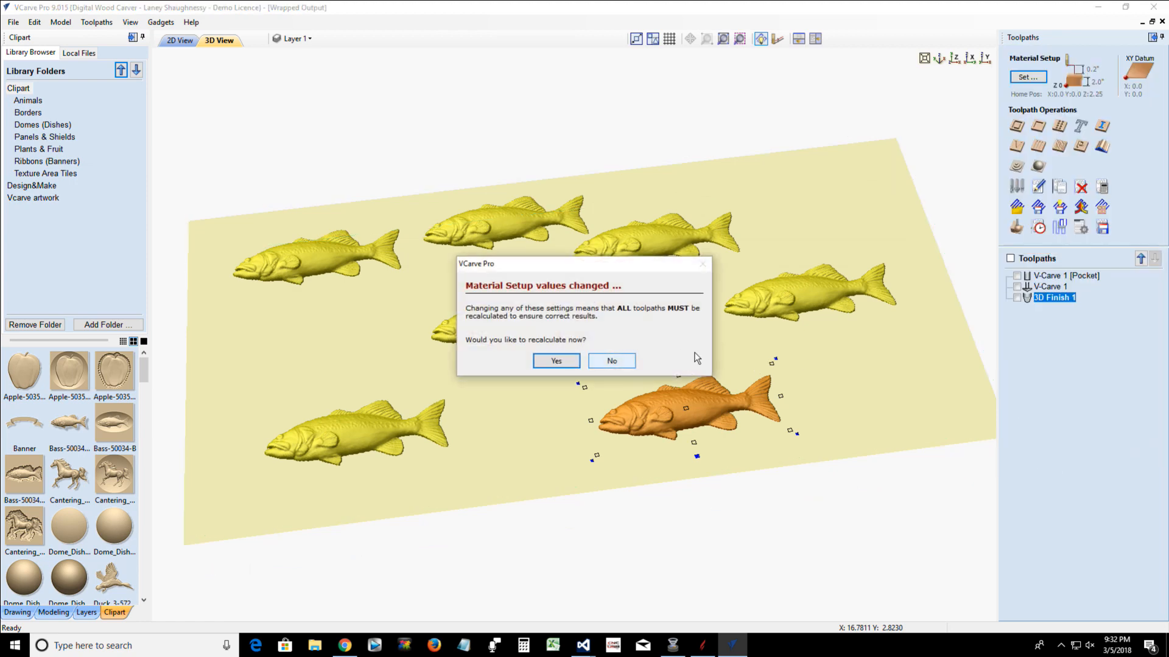
Decline recalculating all toolpaths and recalculate only the 3D Finish 1 toolpath with its existing tool, material boundary and raster settings
{"action": "left_click", "coordinate": [618, 362]}
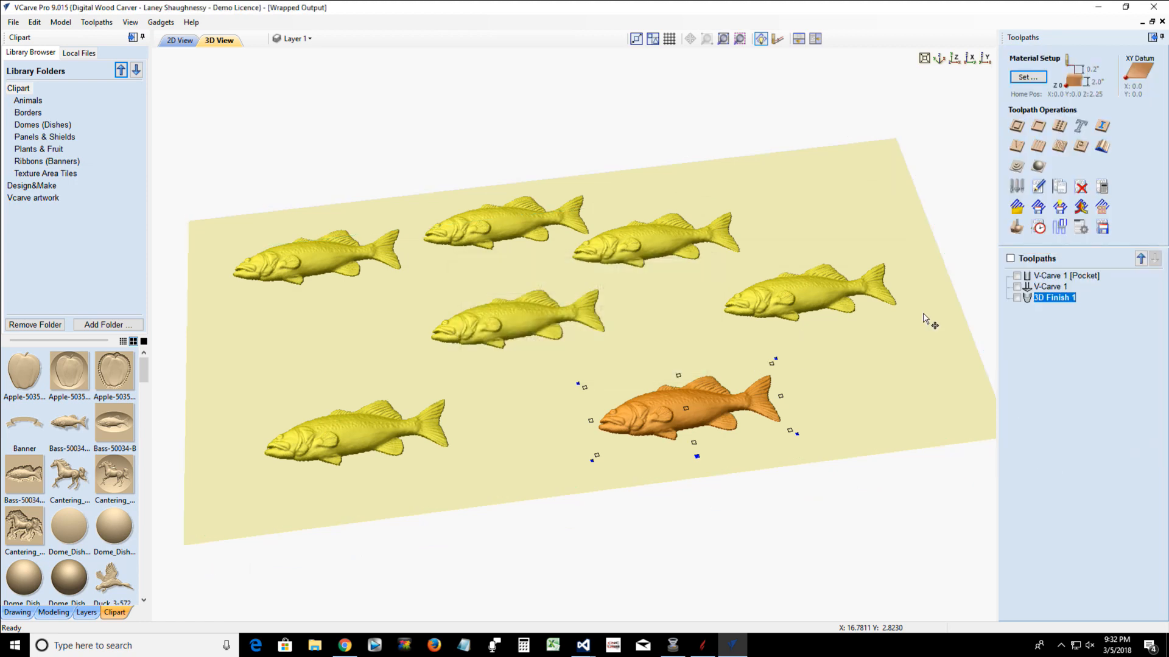
{"action": "double_click", "coordinate": [1057, 298]}
{"action": "left_click", "coordinate": [1029, 421]}
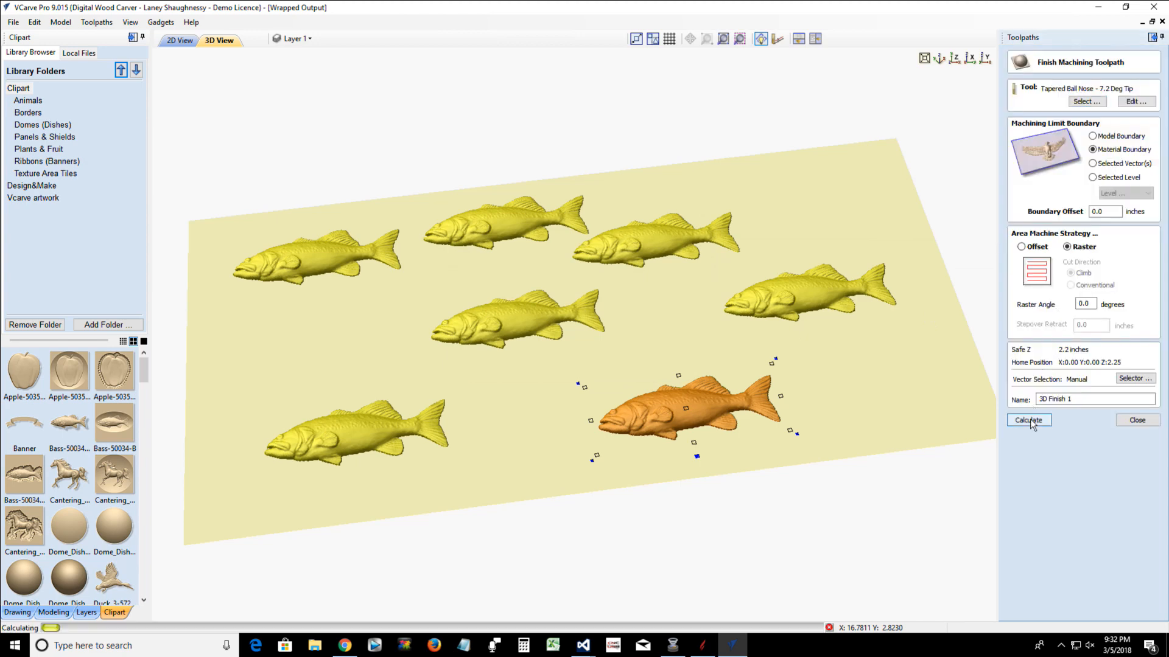
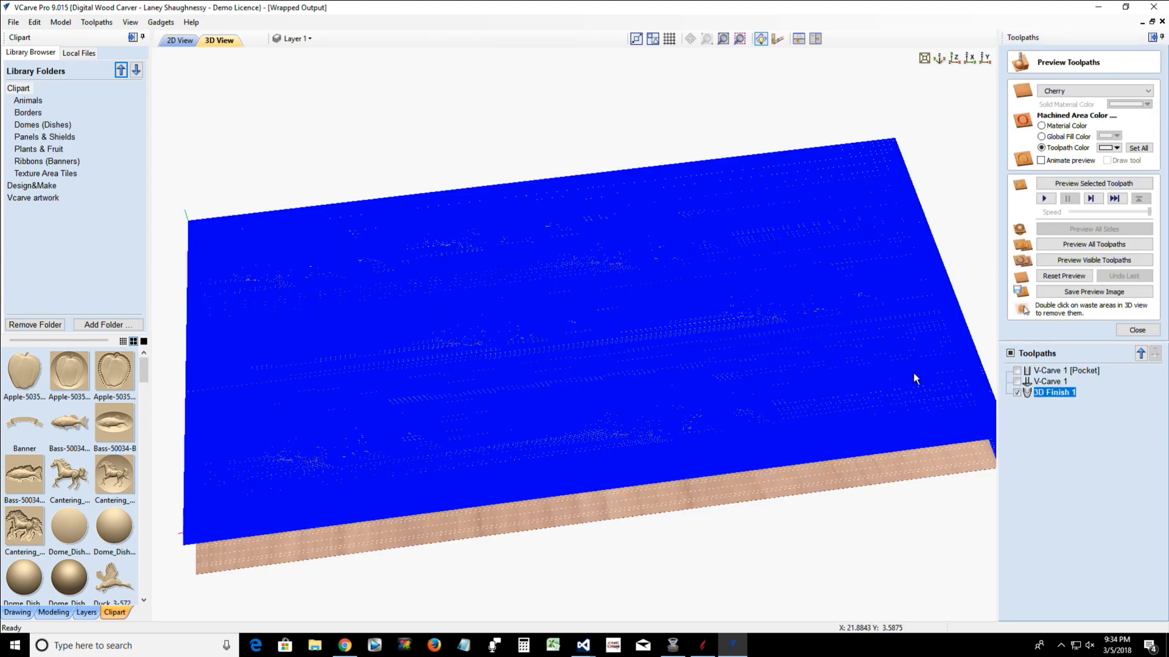
Reset the preview, simulate the recalculated 3D Finish 1 toolpath in the cherry material, and inspect the carved fish at different tilts
{"action": "left_click", "coordinate": [1068, 277]}
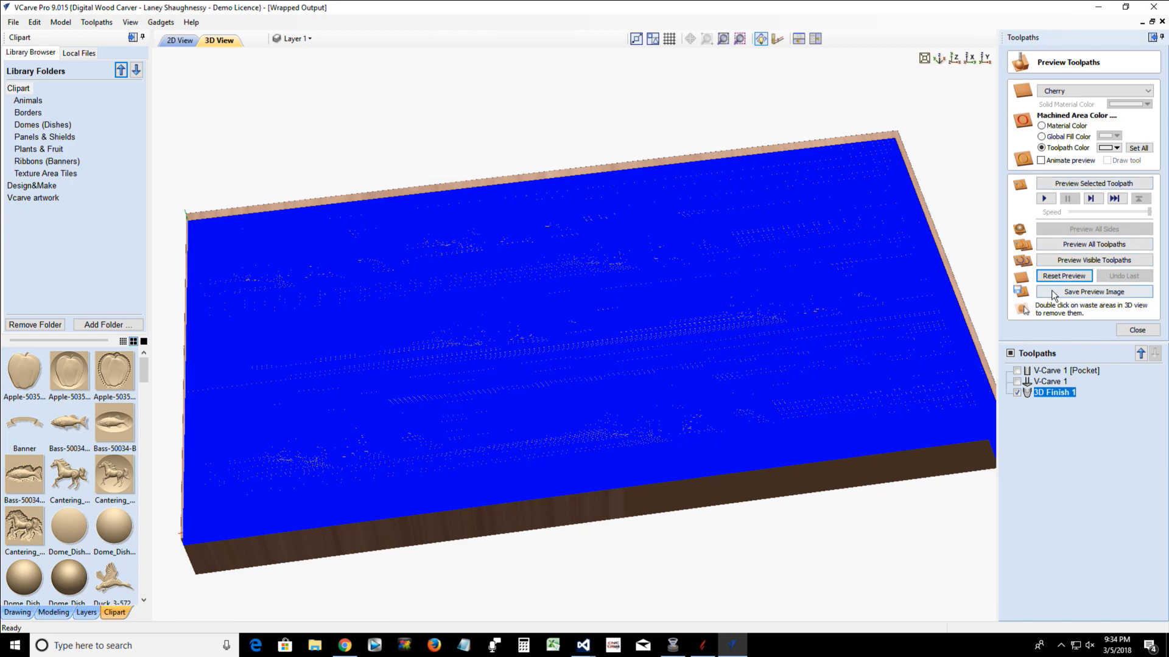
{"action": "left_click", "coordinate": [1086, 186]}
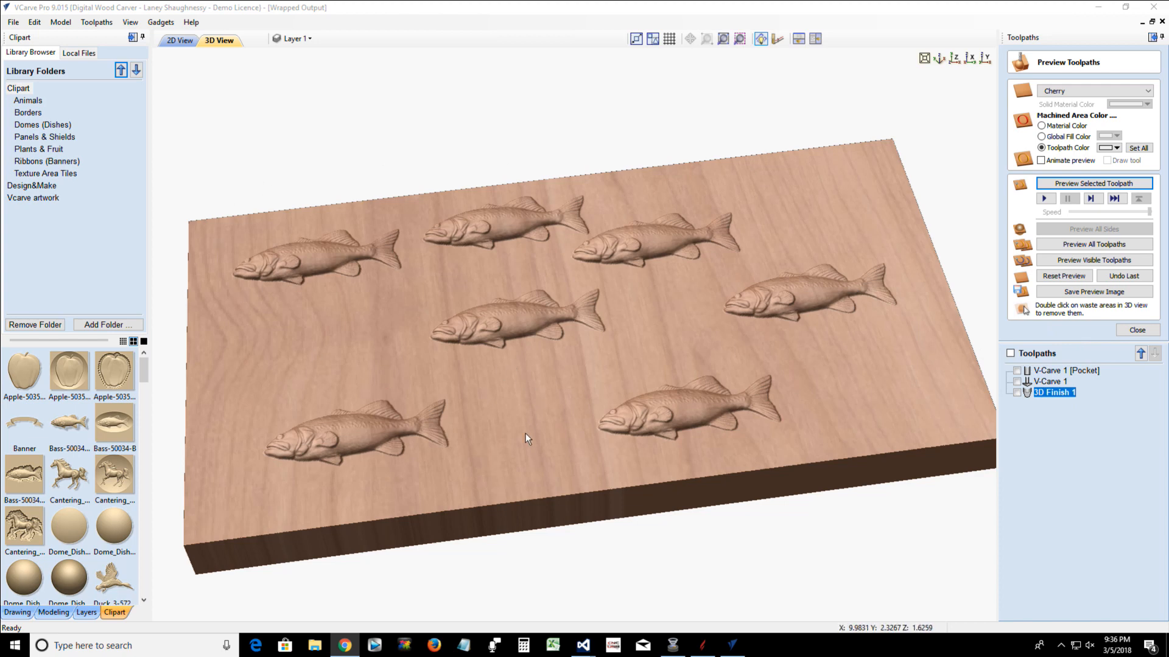
{"action": "left_click_drag", "start_coordinate": [717, 440], "coordinate": [686, 495]}
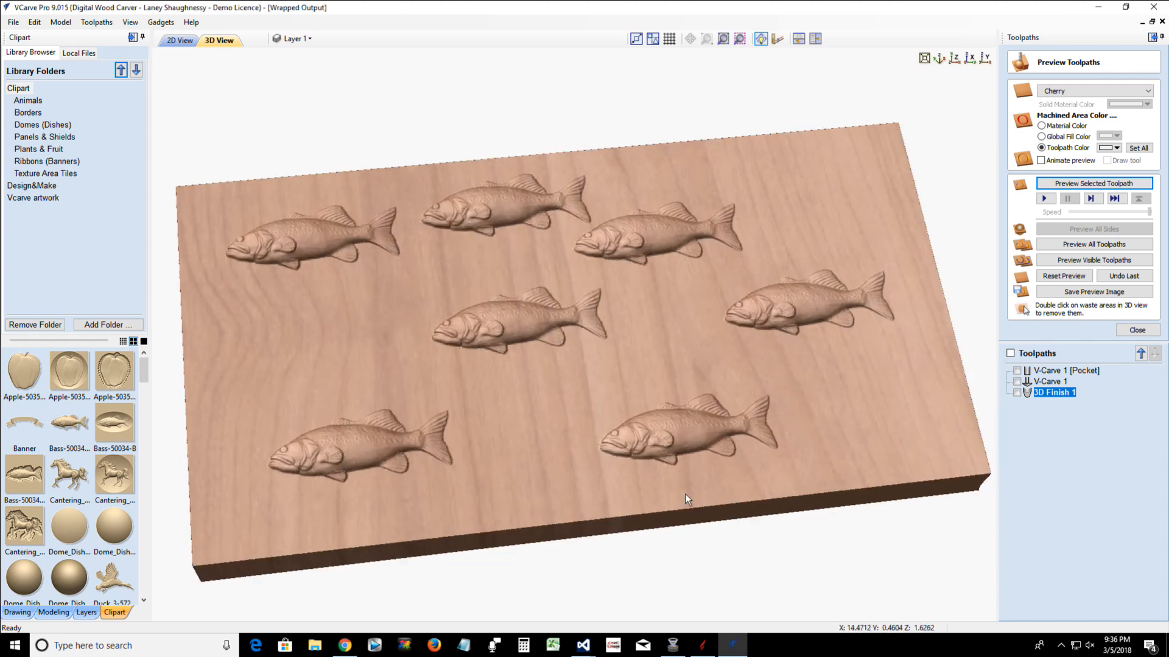
{"action": "left_click_drag", "start_coordinate": [636, 439], "coordinate": [576, 465]}
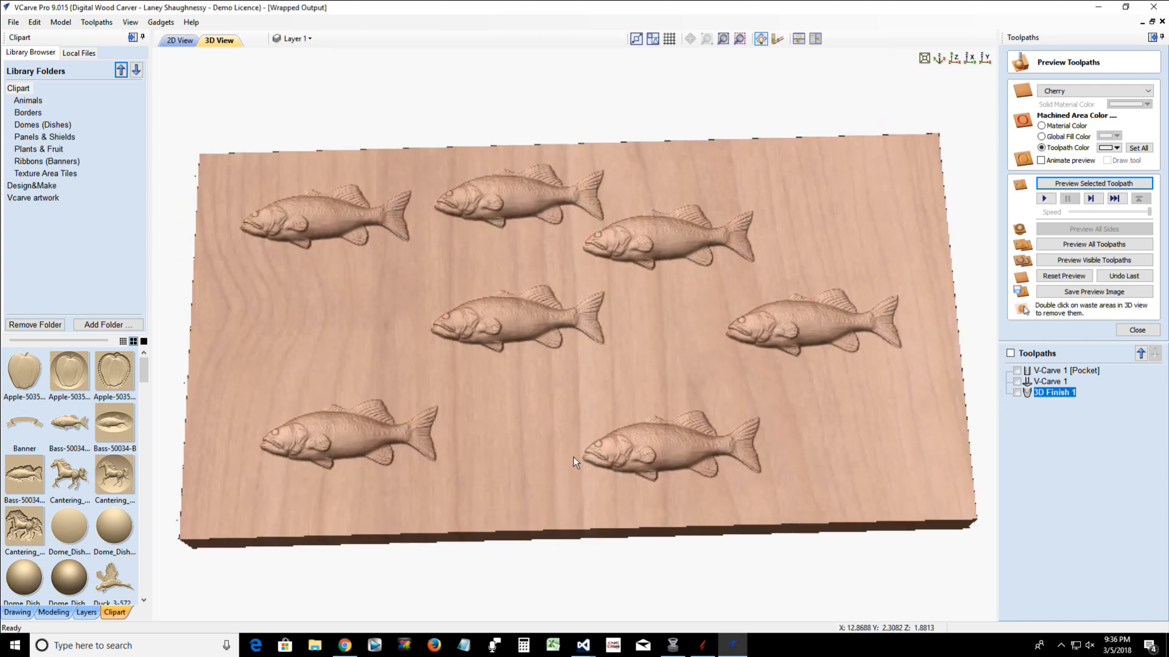
{"action": "left_click_drag", "start_coordinate": [547, 406], "coordinate": [542, 418]}
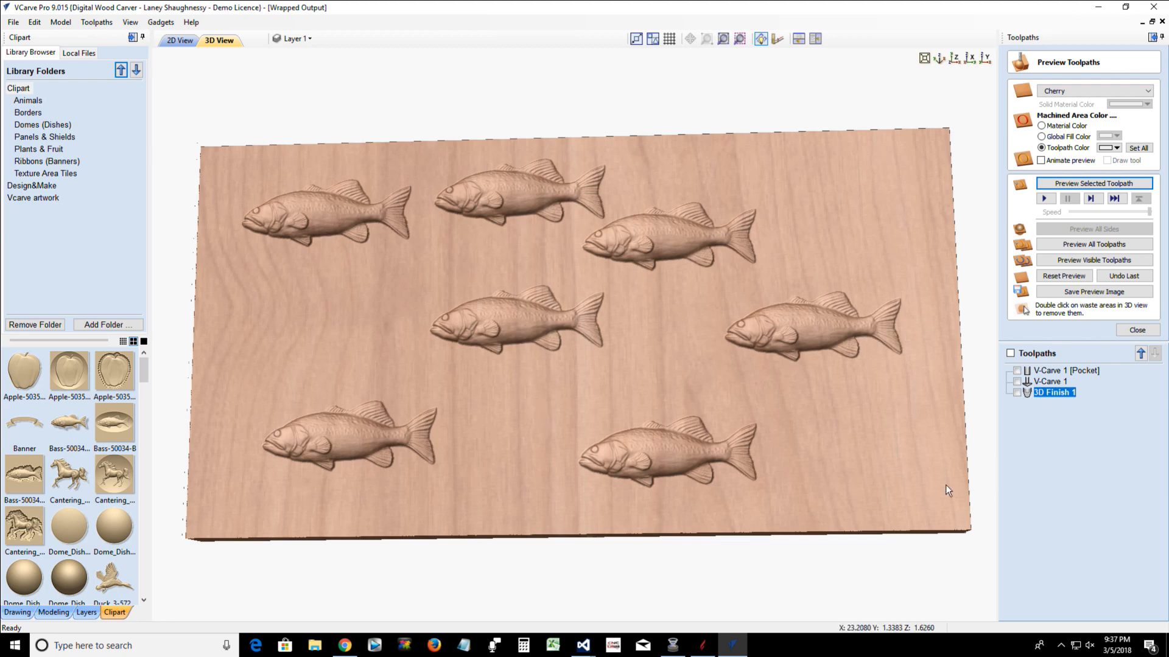
Display the 3D Finish 1 toolpath in the 3D view and turn off the color shaded view
{"action": "left_click", "coordinate": [180, 41]}
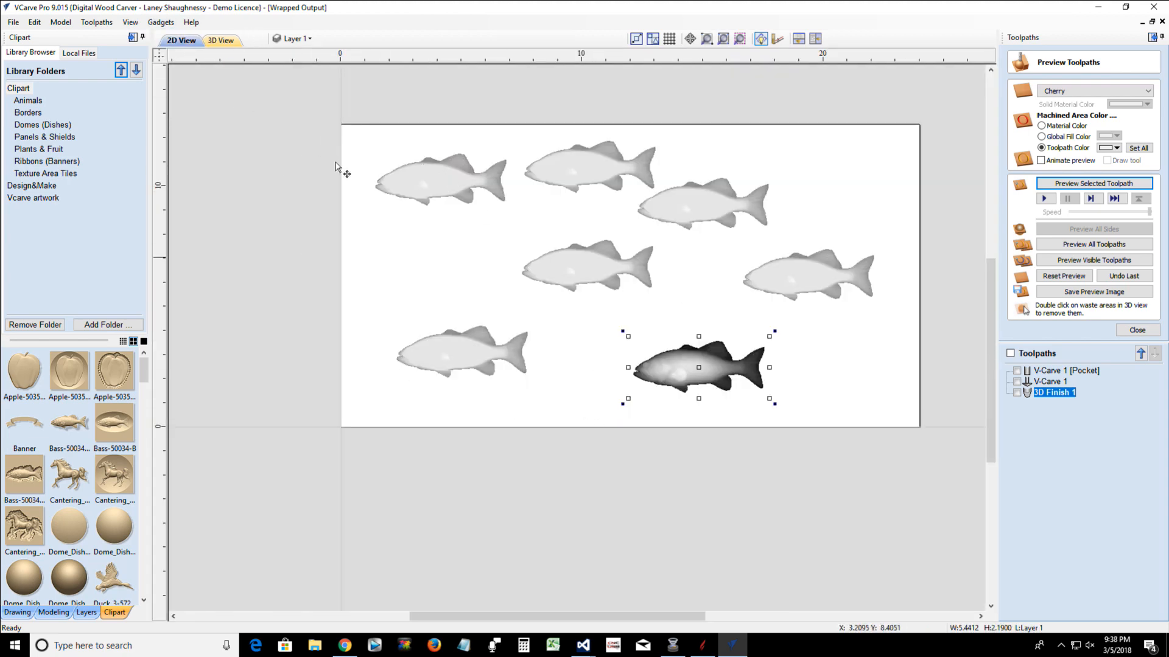
{"action": "left_click", "coordinate": [220, 40]}
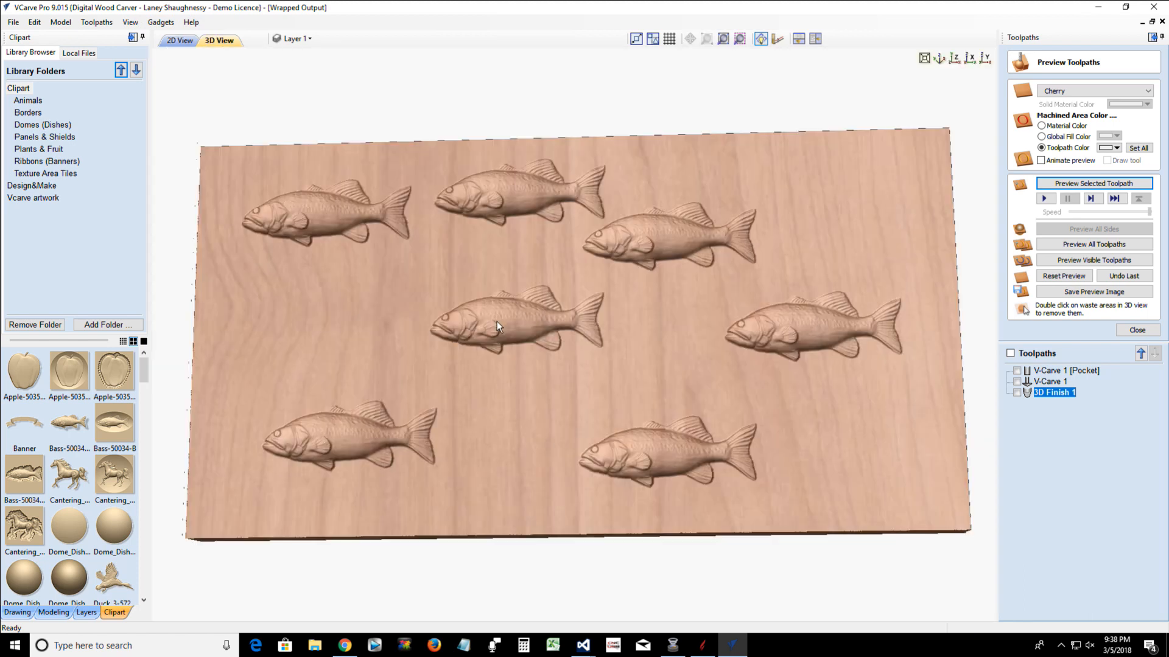
{"action": "left_click", "coordinate": [130, 25]}
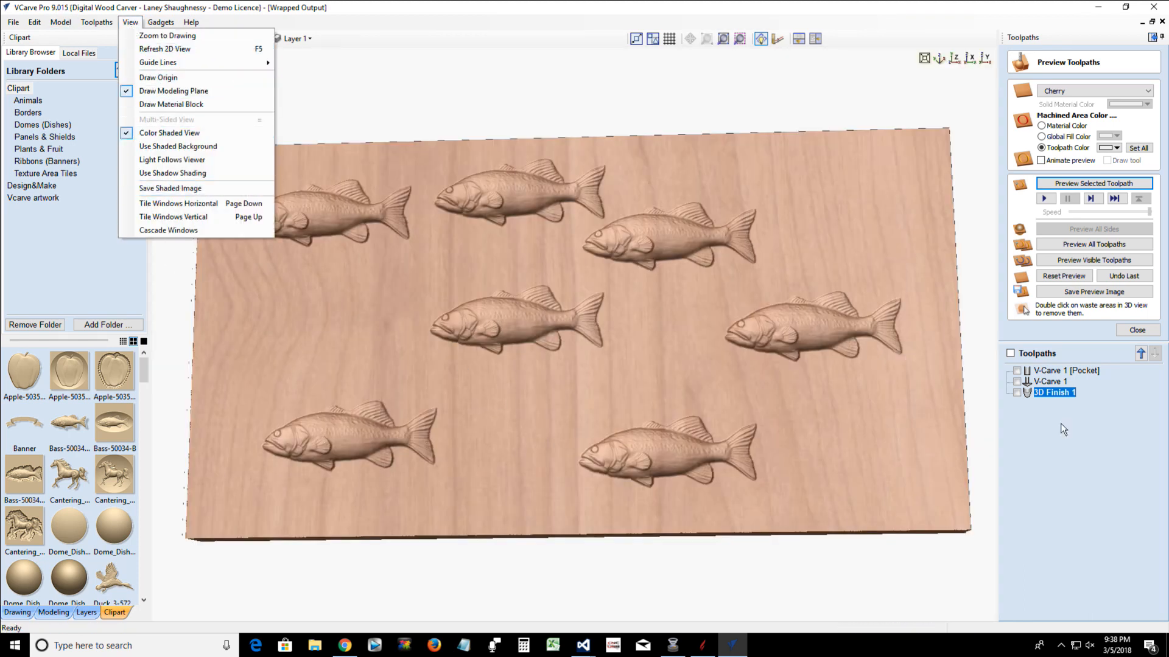
{"action": "left_click", "coordinate": [1017, 394]}
{"action": "left_click", "coordinate": [1017, 393]}
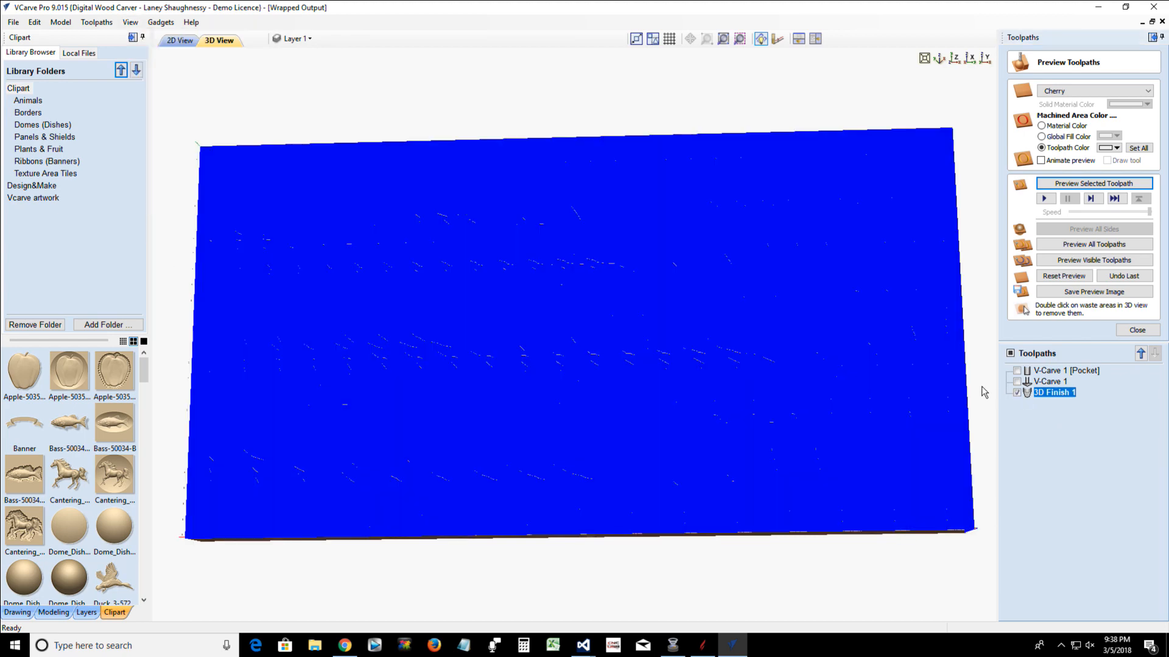
{"action": "left_click", "coordinate": [133, 24]}
{"action": "left_click", "coordinate": [151, 133]}
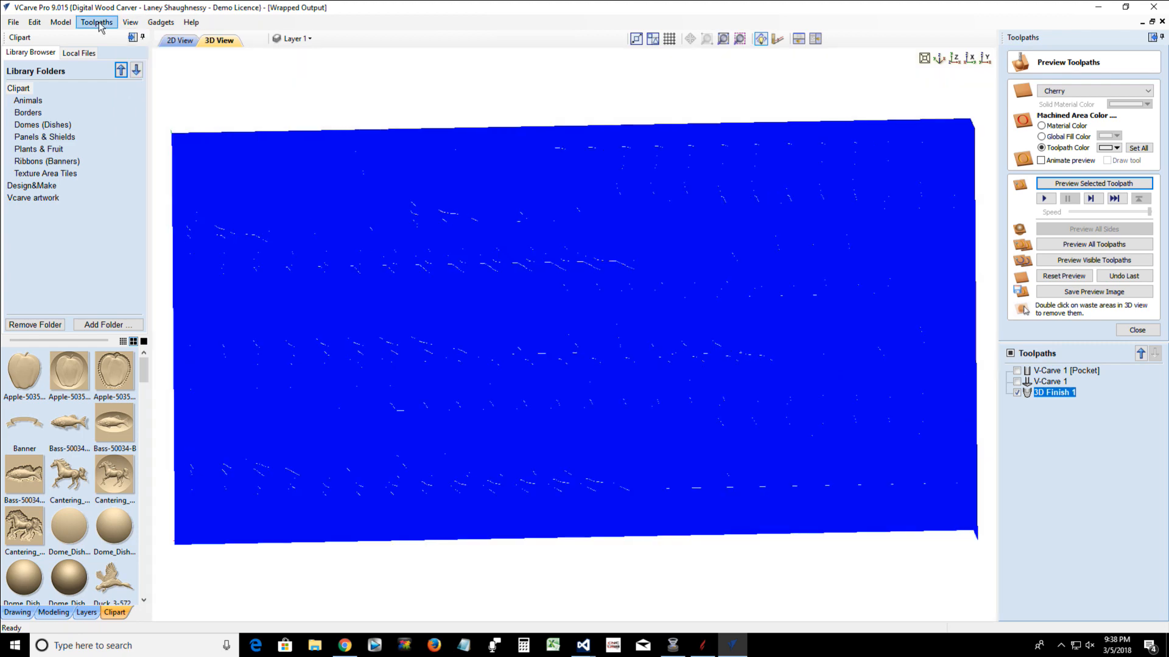
Set the toolpath drawing to wrap Y values around the X axis
{"action": "left_click", "coordinate": [96, 23]}
{"action": "mouse_move", "coordinate": [152, 76]}
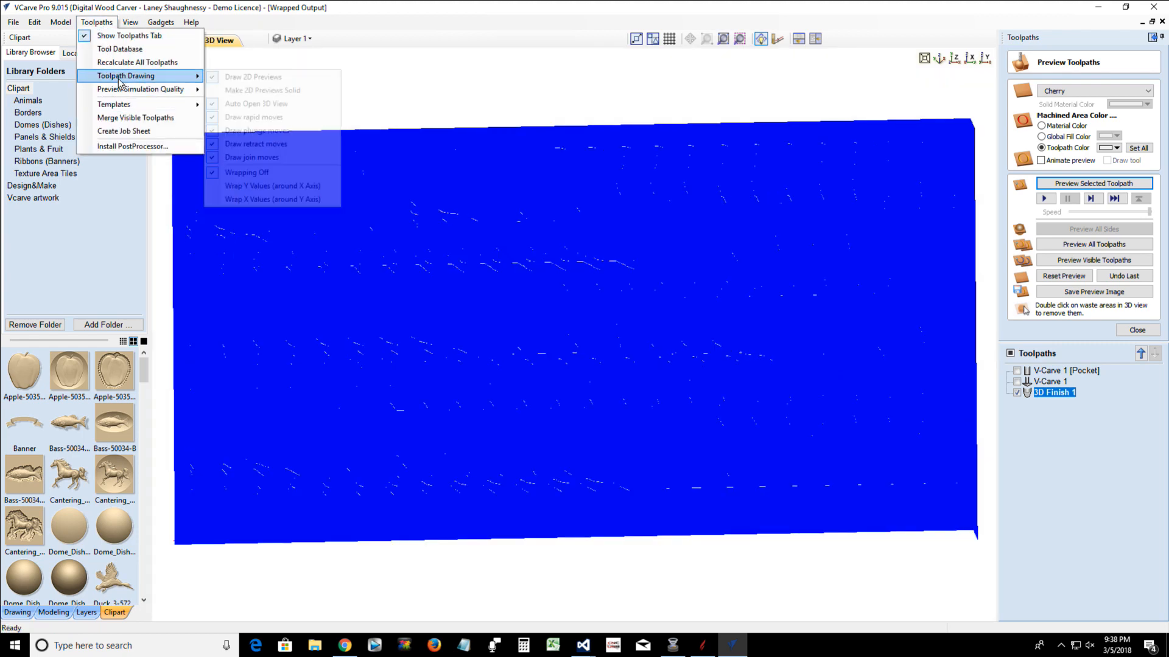
{"action": "left_click", "coordinate": [244, 173]}
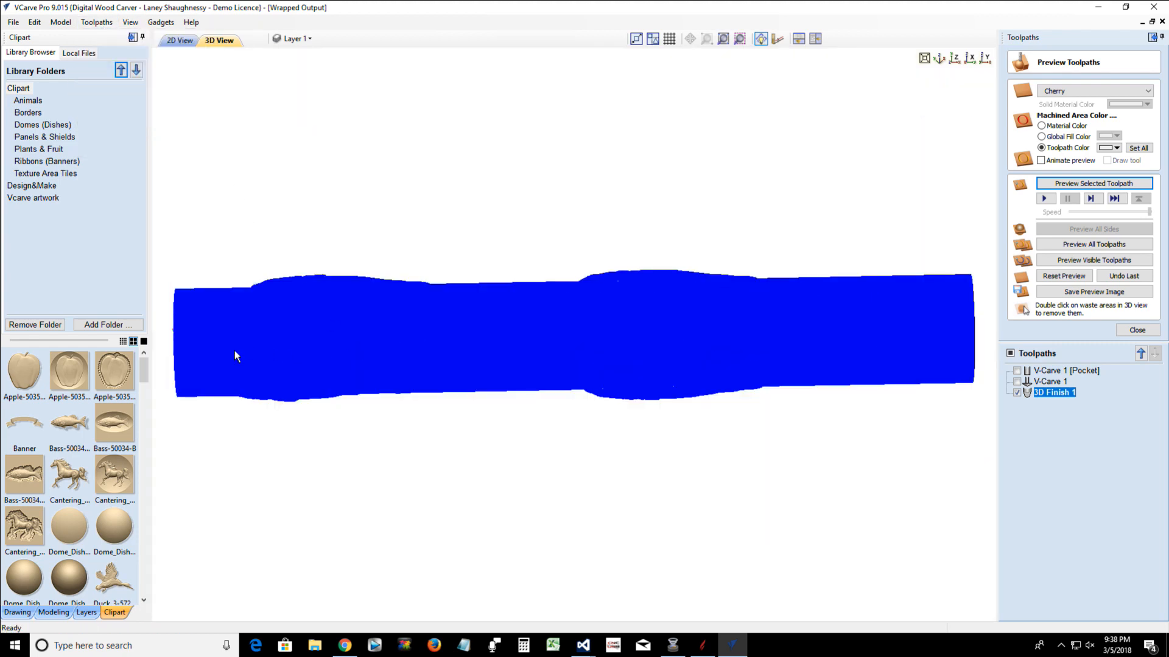
Examine the wrapped 3D Finish 1 toolpath around the cylinder, including close-ups of the fish detail from several angles
{"action": "left_click_drag", "start_coordinate": [235, 353], "coordinate": [525, 384]}
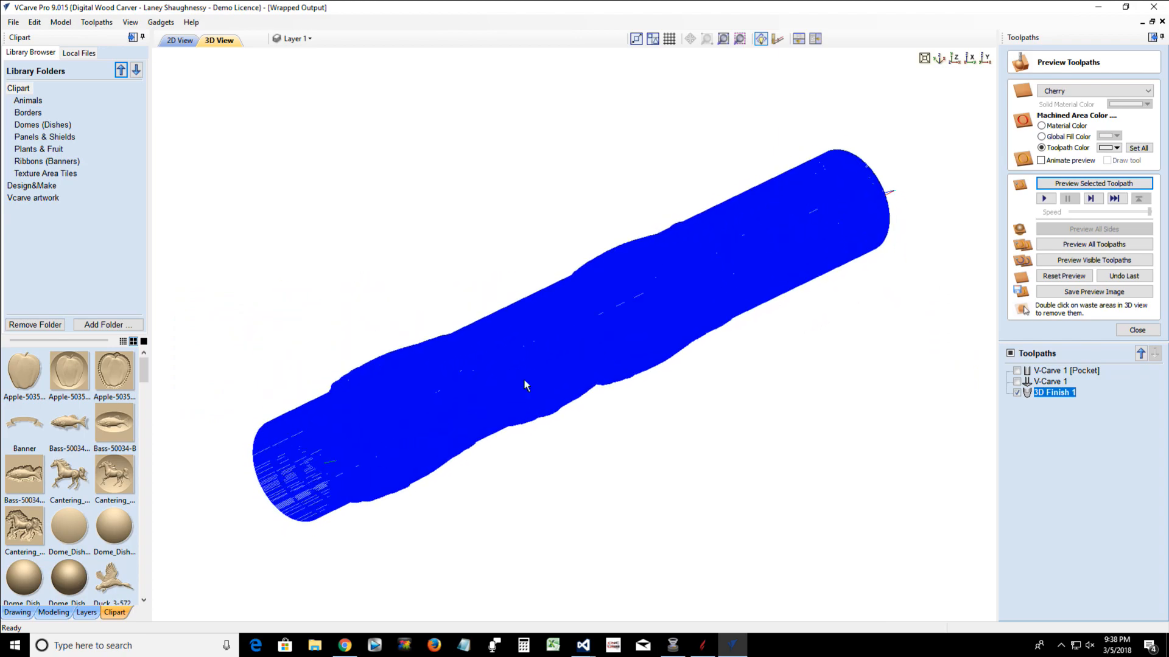
{"action": "scroll", "coordinate": [579, 360], "scroll_direction": "up", "scroll_amount": 8}
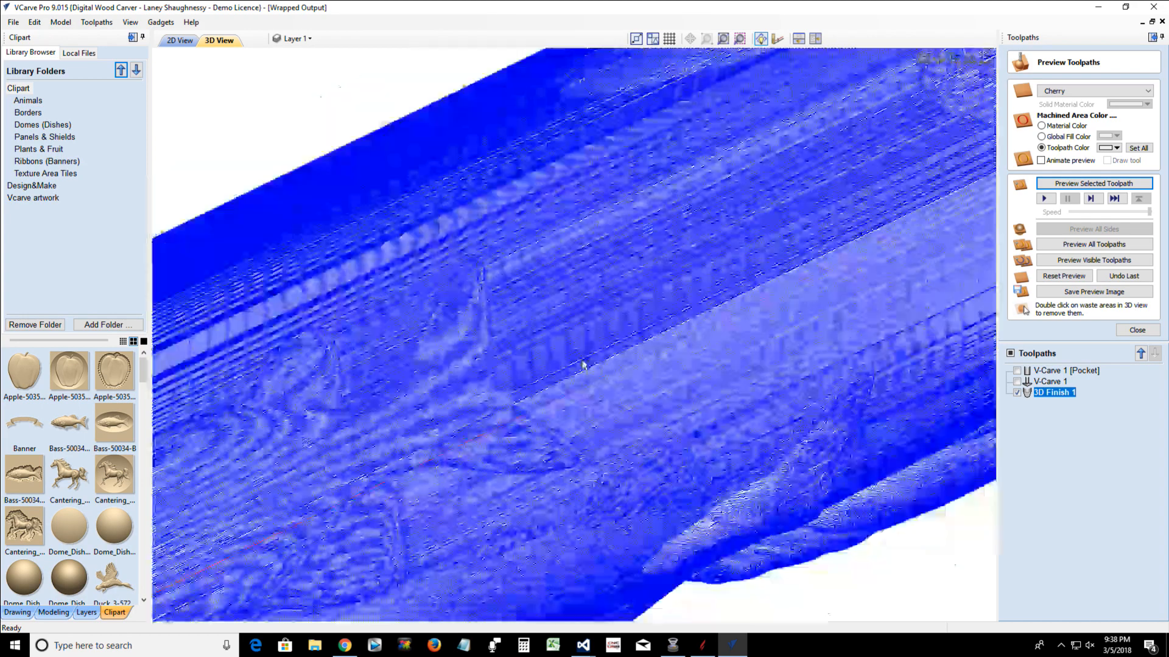
{"action": "scroll", "coordinate": [582, 364], "scroll_direction": "up", "scroll_amount": 2}
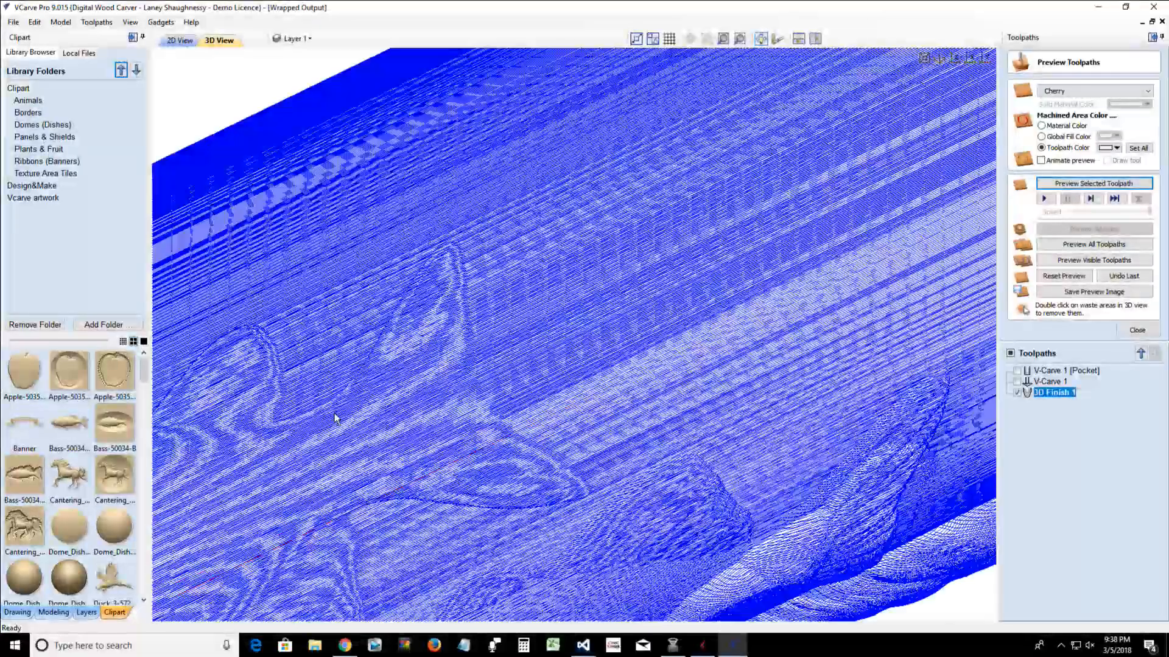
{"action": "scroll", "coordinate": [338, 420], "scroll_direction": "up", "scroll_amount": 4}
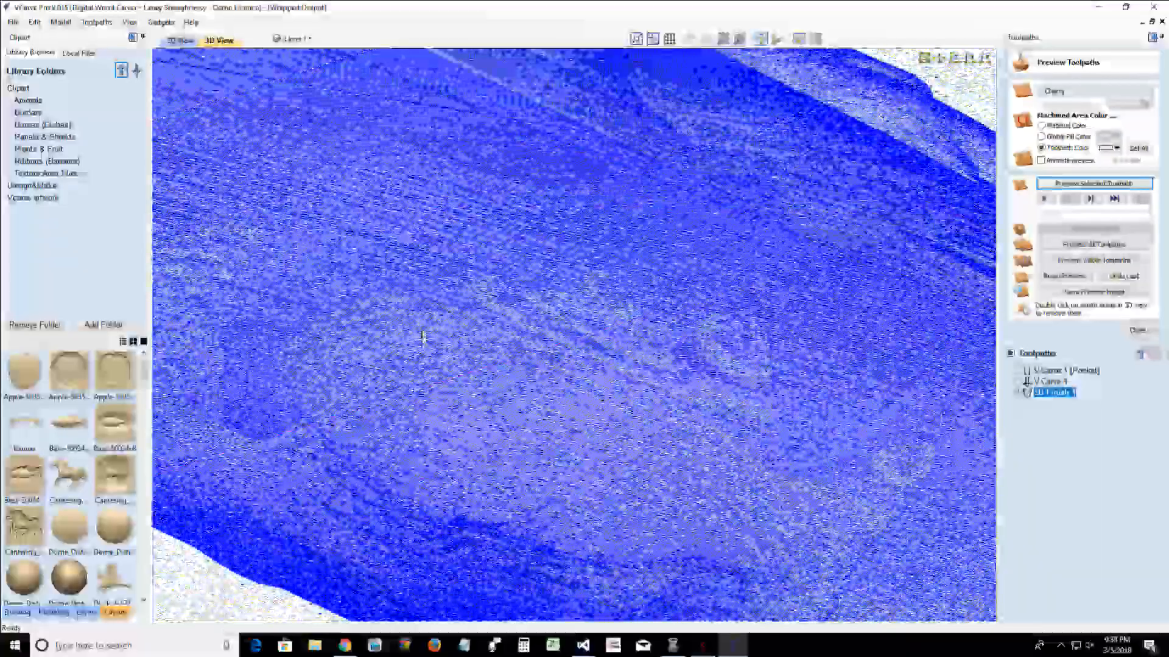
{"action": "scroll", "coordinate": [423, 336], "scroll_direction": "down", "scroll_amount": 3}
{"action": "scroll", "coordinate": [393, 438], "scroll_direction": "up", "scroll_amount": 3}
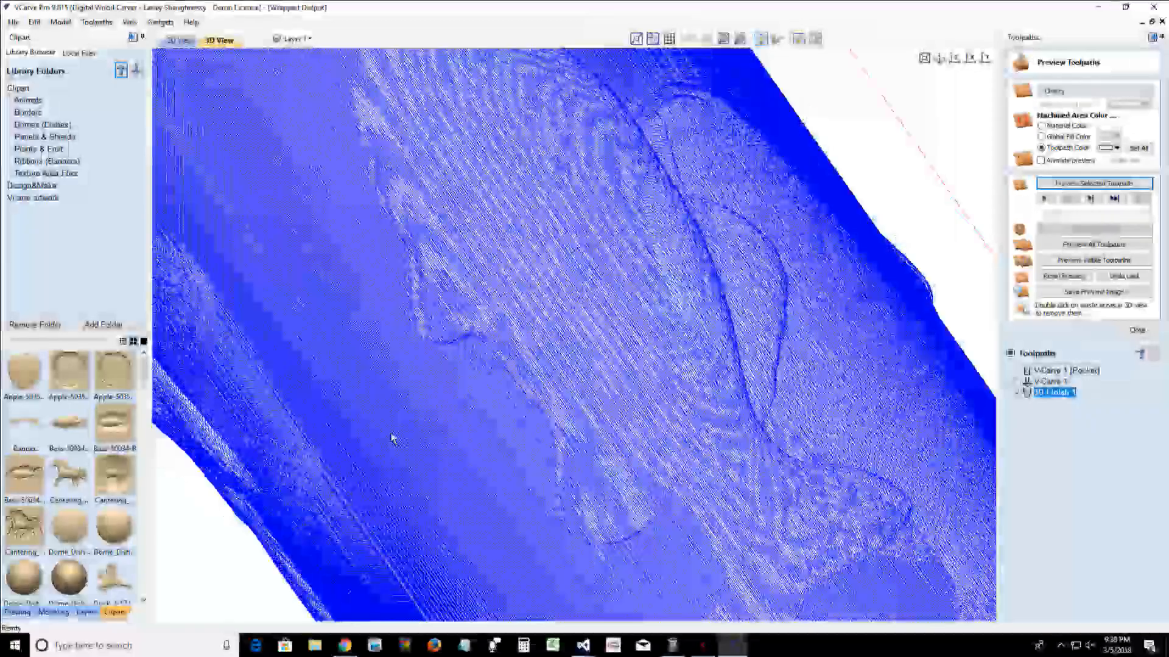
{"action": "left_click_drag", "start_coordinate": [392, 439], "coordinate": [731, 530]}
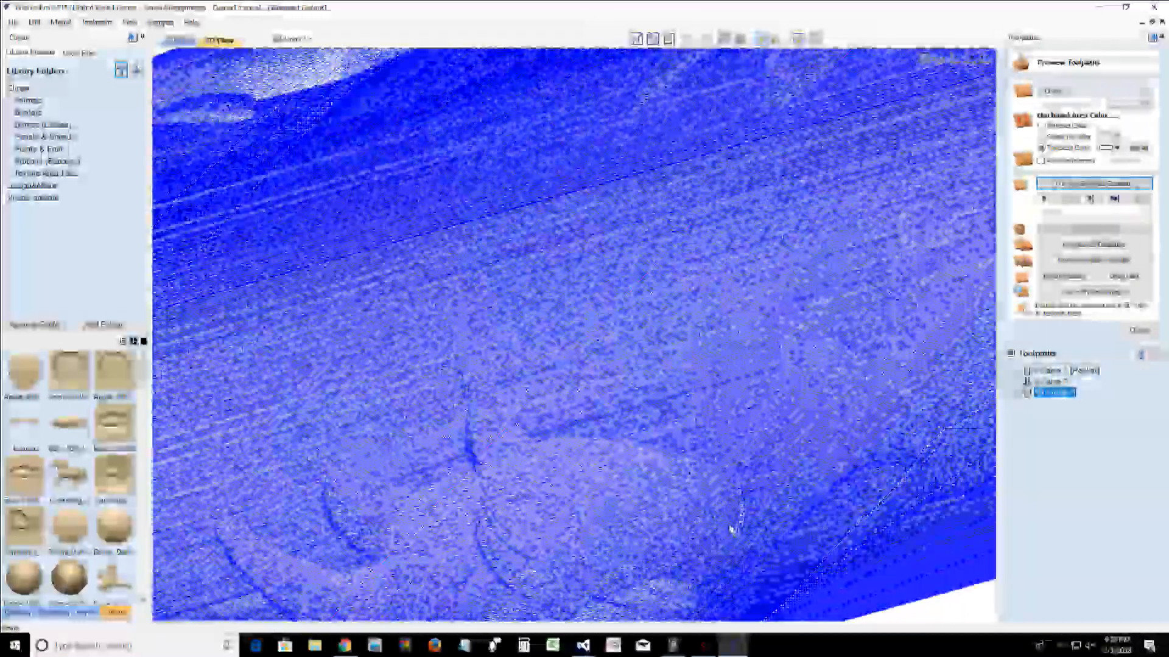
{"action": "scroll", "coordinate": [627, 478], "scroll_direction": "down", "scroll_amount": 6}
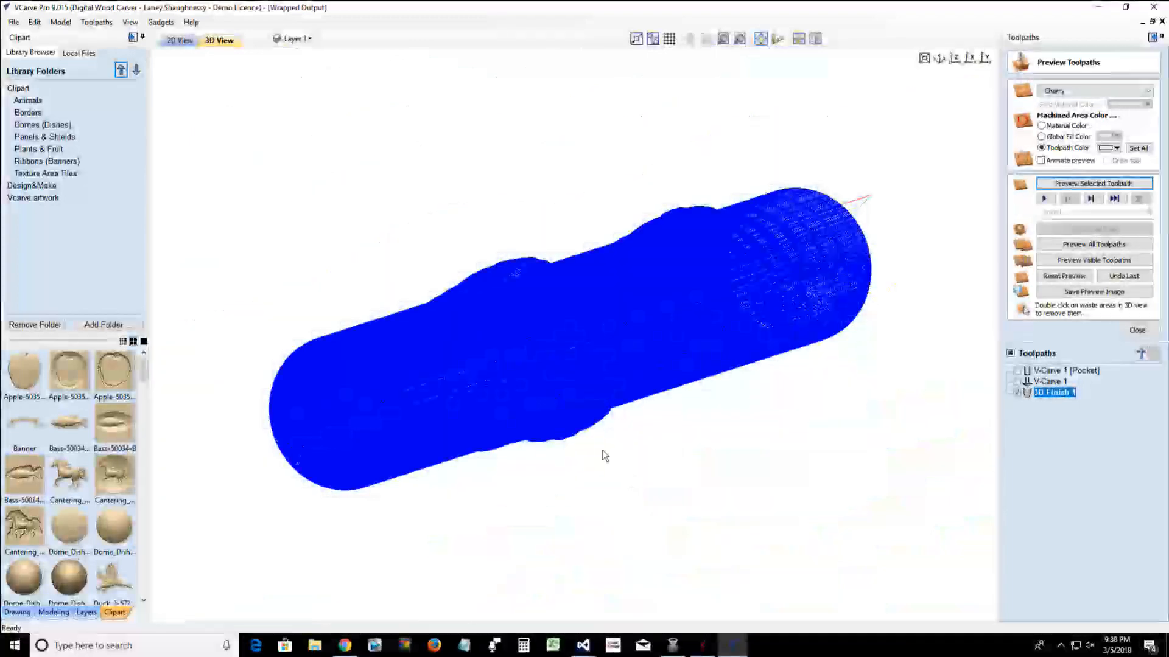
Switch the toolpath drawing to Wrapping Off
{"action": "left_click", "coordinate": [102, 22]}
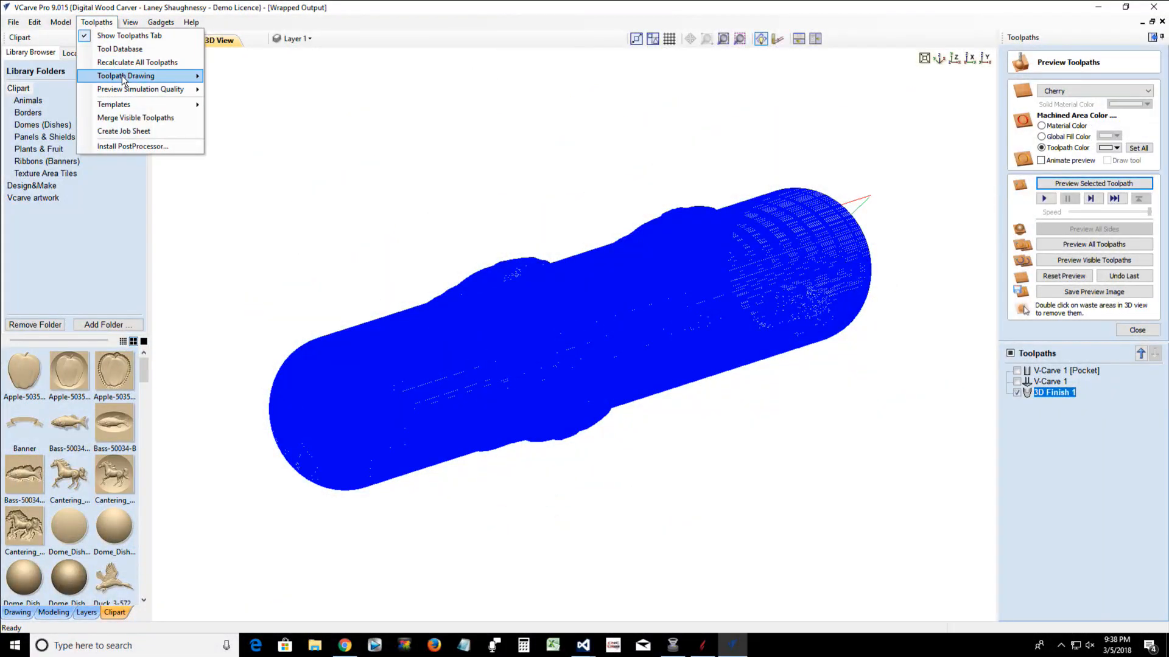
{"action": "mouse_move", "coordinate": [124, 80]}
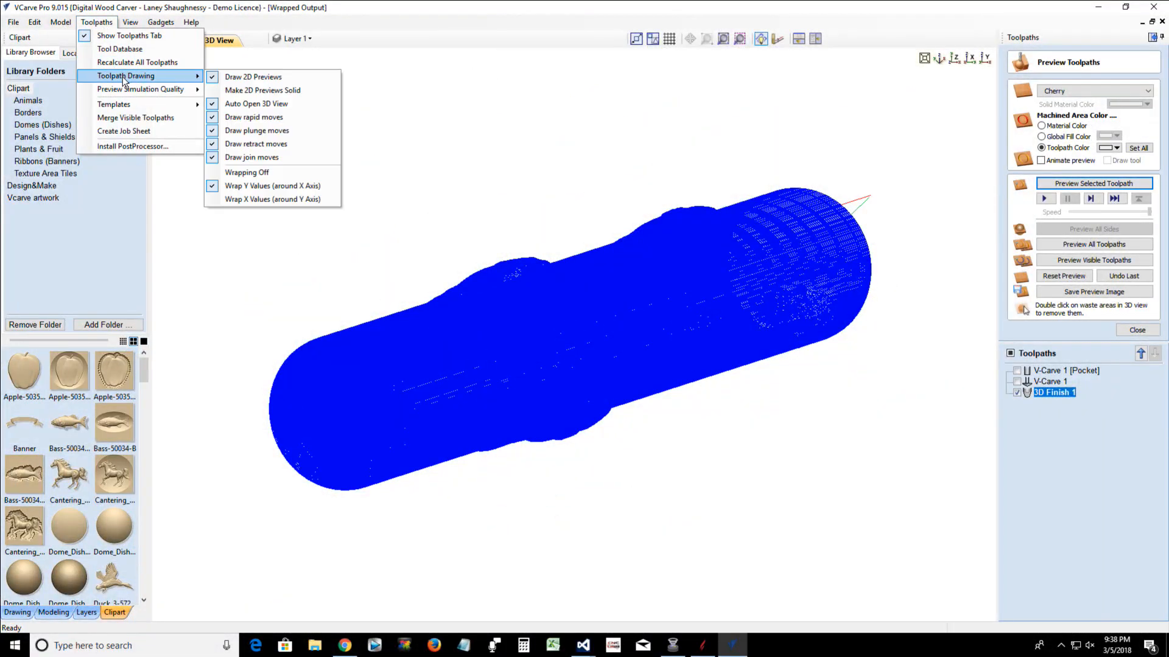
{"action": "left_click", "coordinate": [230, 172]}
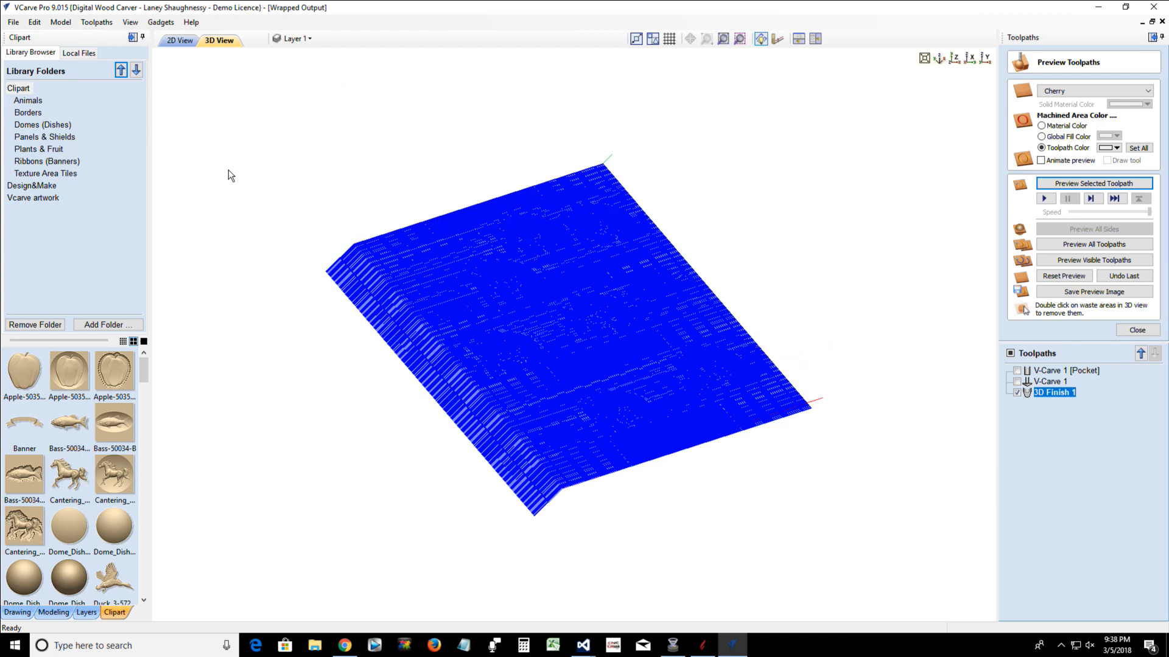
Turn the color shaded view back on and hide the 3D Finish 1 toolpath
{"action": "left_click", "coordinate": [130, 27]}
{"action": "left_click", "coordinate": [173, 138]}
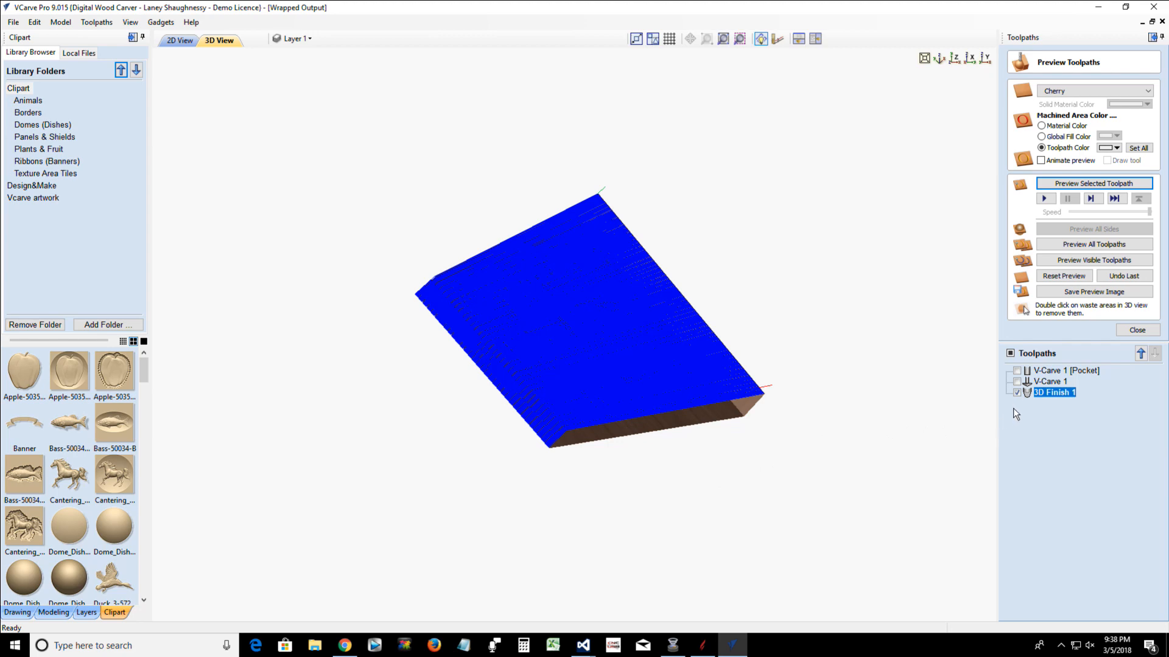
{"action": "left_click", "coordinate": [1017, 392]}
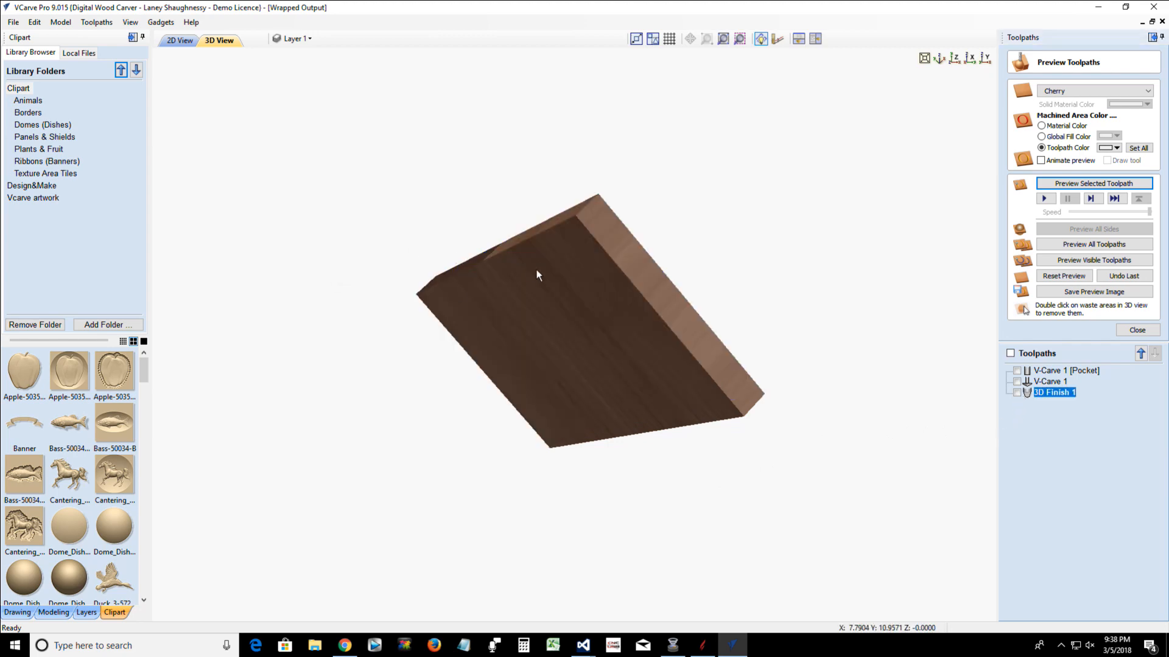
{"action": "left_click_drag", "start_coordinate": [536, 268], "coordinate": [29, 68]}
Select all seven fish components in the 2D view and delete them
{"action": "left_click", "coordinate": [179, 40]}
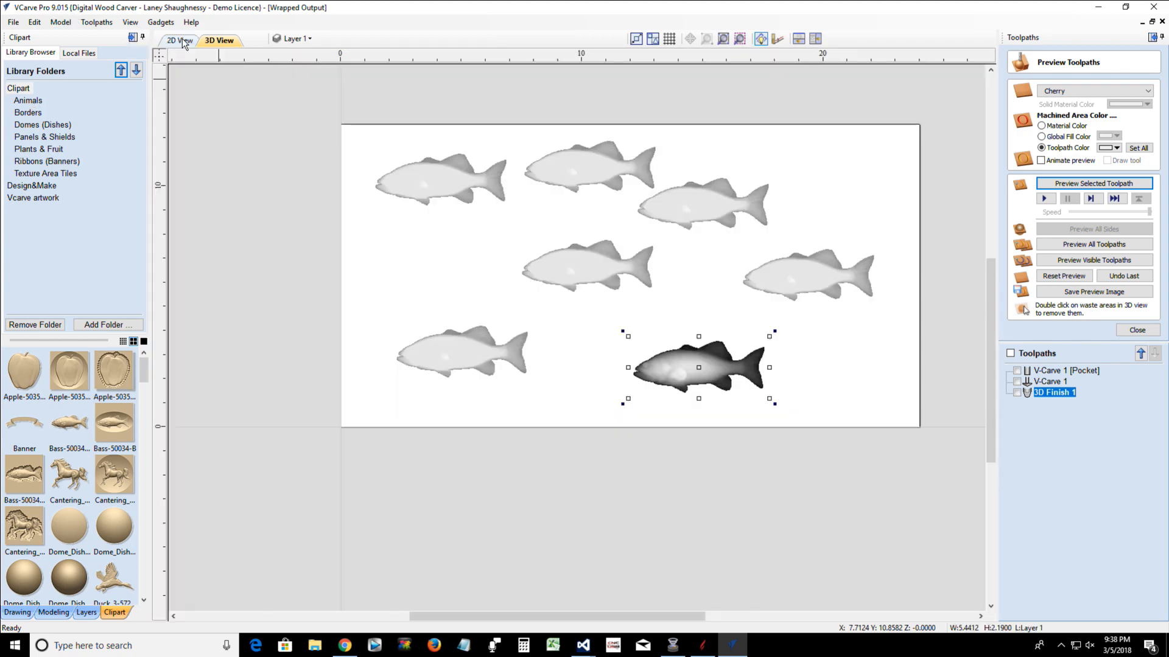
{"action": "left_click_drag", "start_coordinate": [890, 504], "coordinate": [895, 516]}
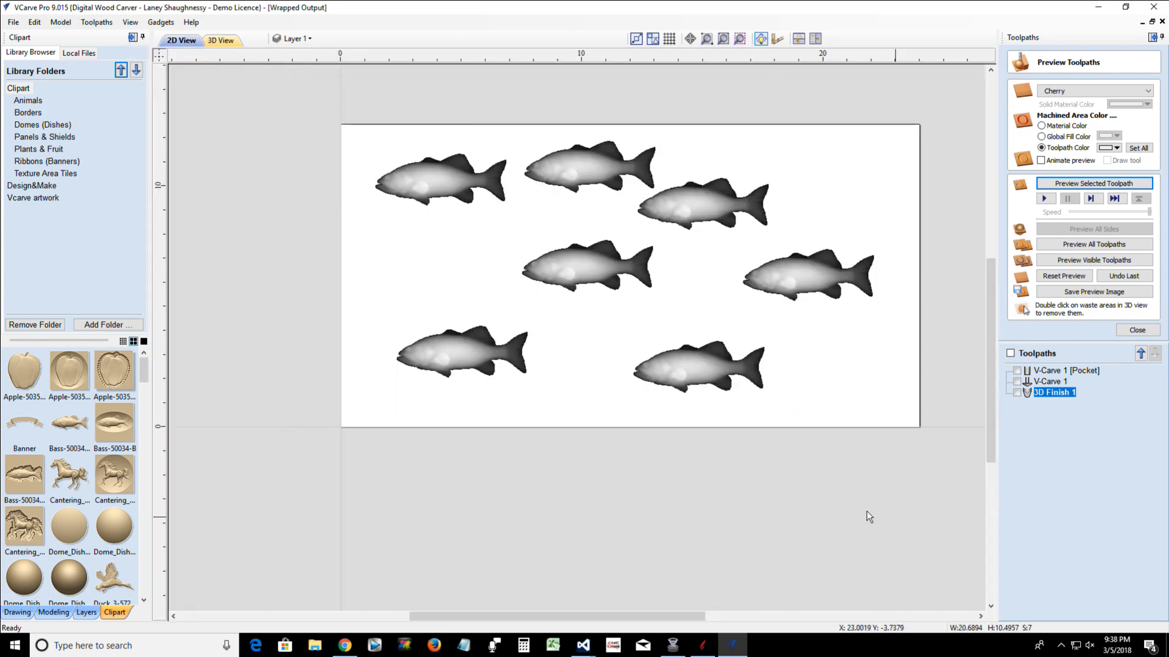
{"action": "key", "text": "Delete"}
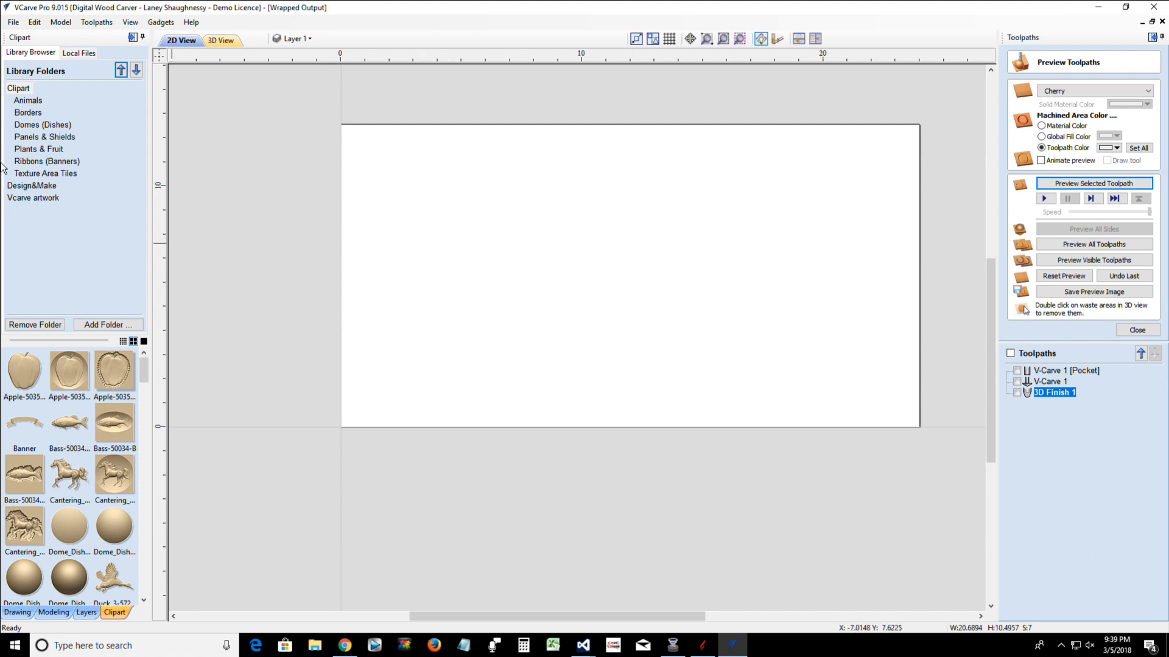
Close the alignment tools and draw a 24.0 x 12.5664 inch square-cornered rectangle along the material boundary
{"action": "left_click", "coordinate": [17, 612]}
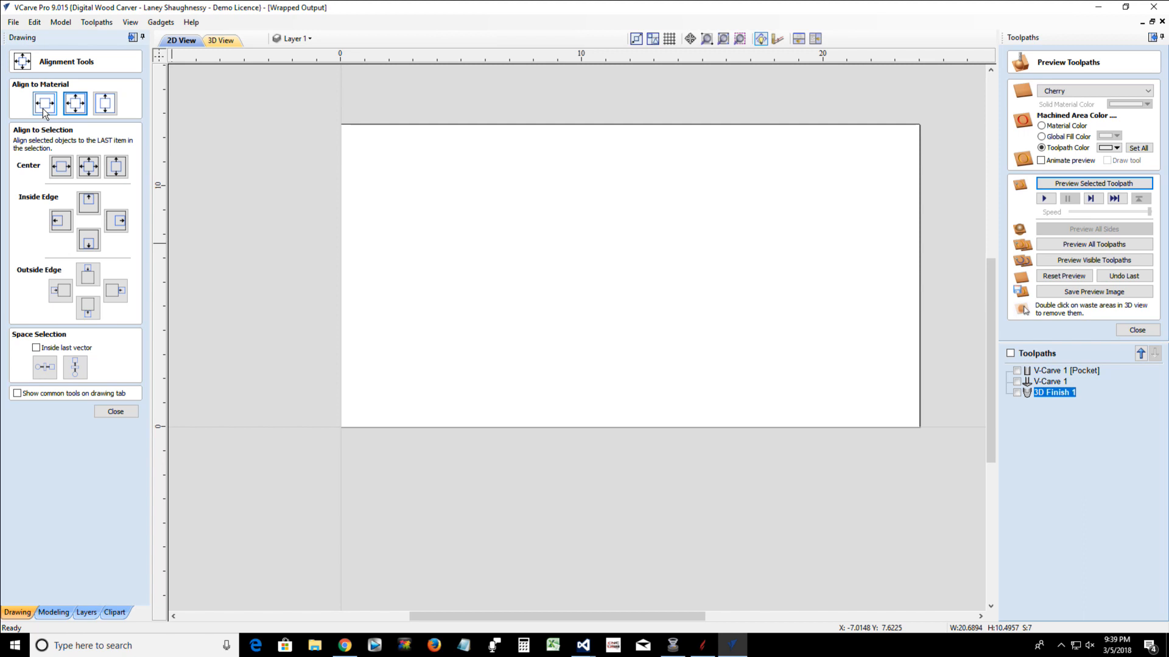
{"action": "left_click", "coordinate": [116, 413]}
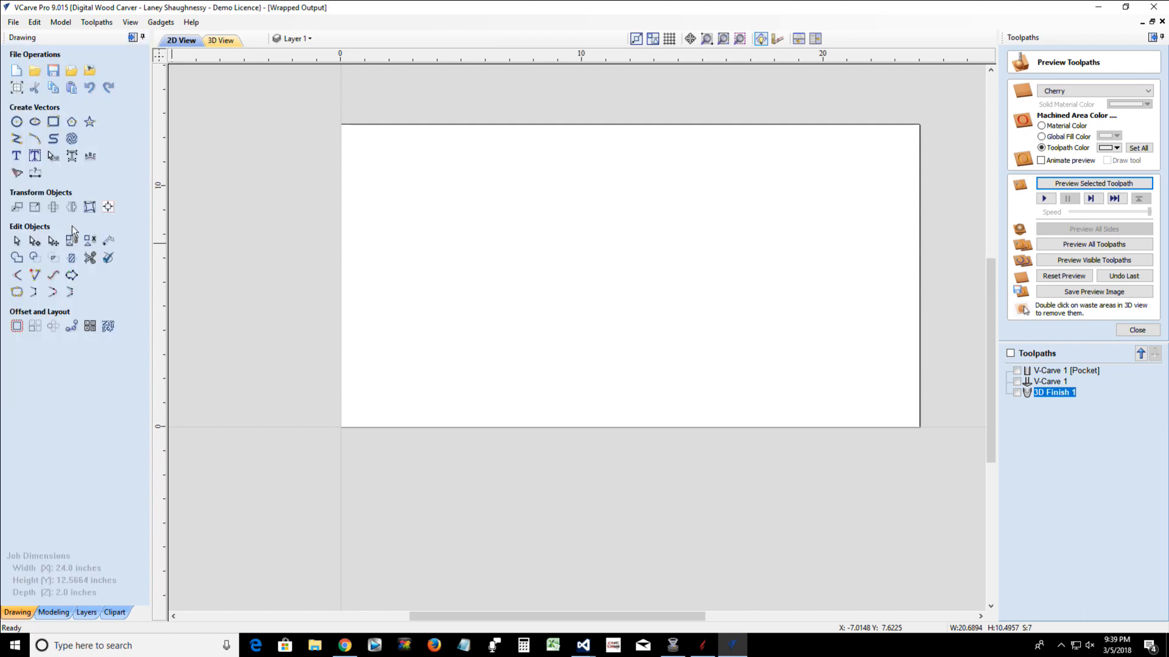
{"action": "left_click", "coordinate": [53, 122]}
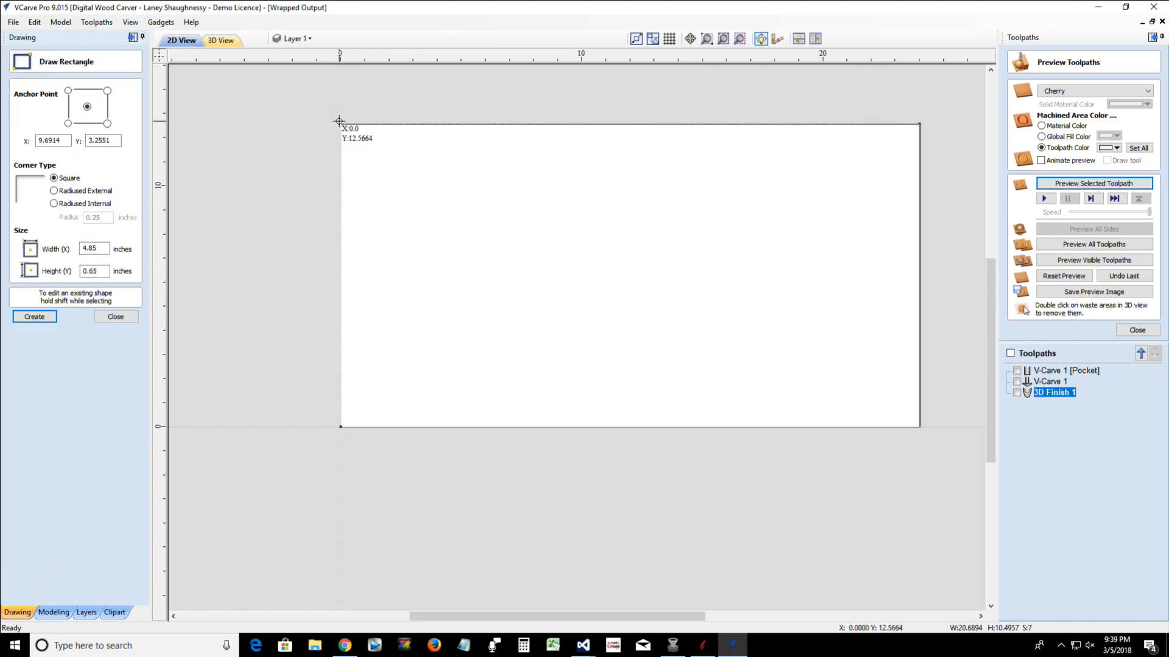
{"action": "mouse_move", "coordinate": [339, 122]}
{"action": "left_mouse_down"}
{"action": "mouse_move", "coordinate": [803, 274]}
{"action": "mouse_move", "coordinate": [894, 323]}
{"action": "mouse_move", "coordinate": [922, 427]}
{"action": "left_mouse_up"}
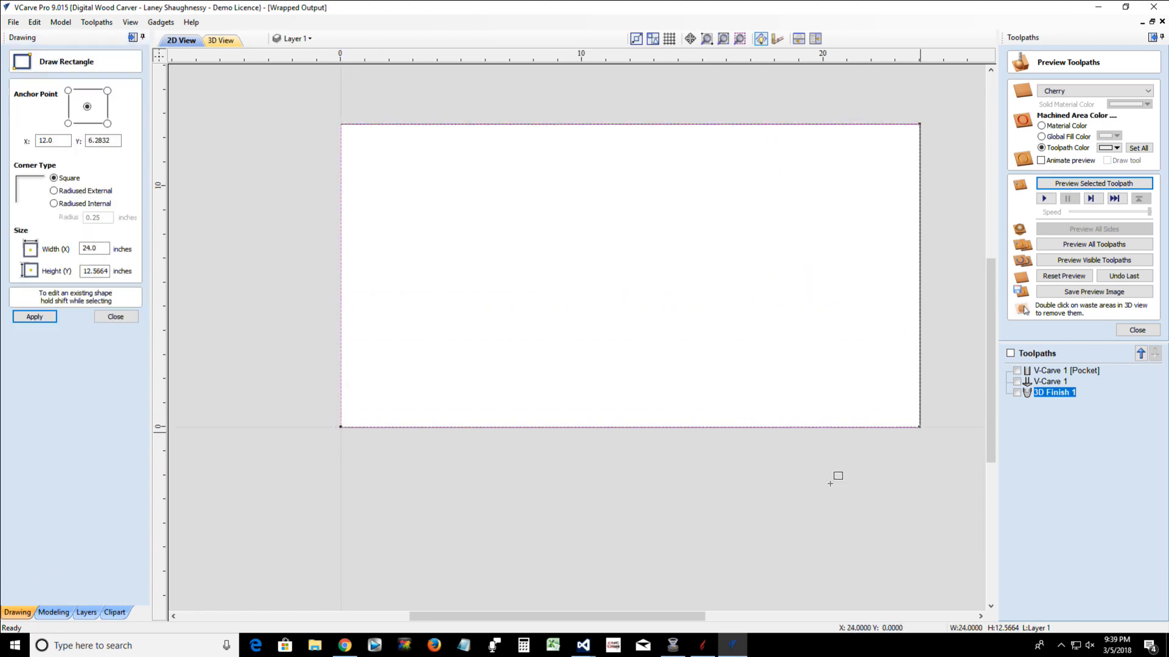
{"action": "left_click", "coordinate": [131, 317]}
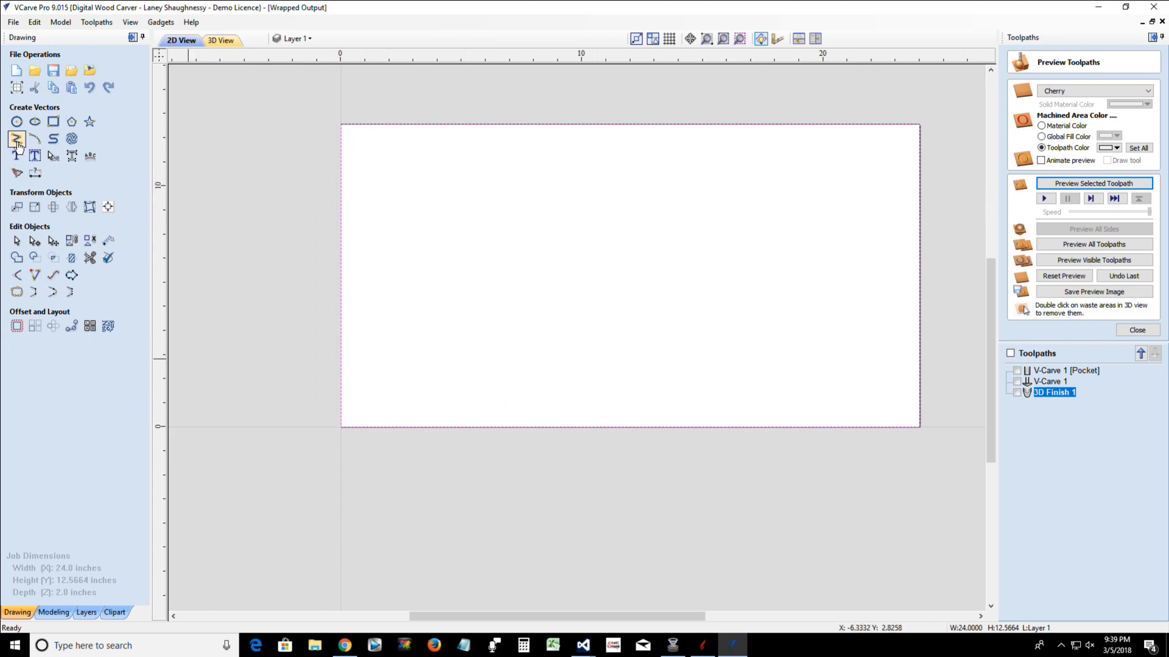
Draw a 24.0 inch horizontal line across the rectangle near its upper edge, at Y 11.788
{"action": "left_click", "coordinate": [16, 138]}
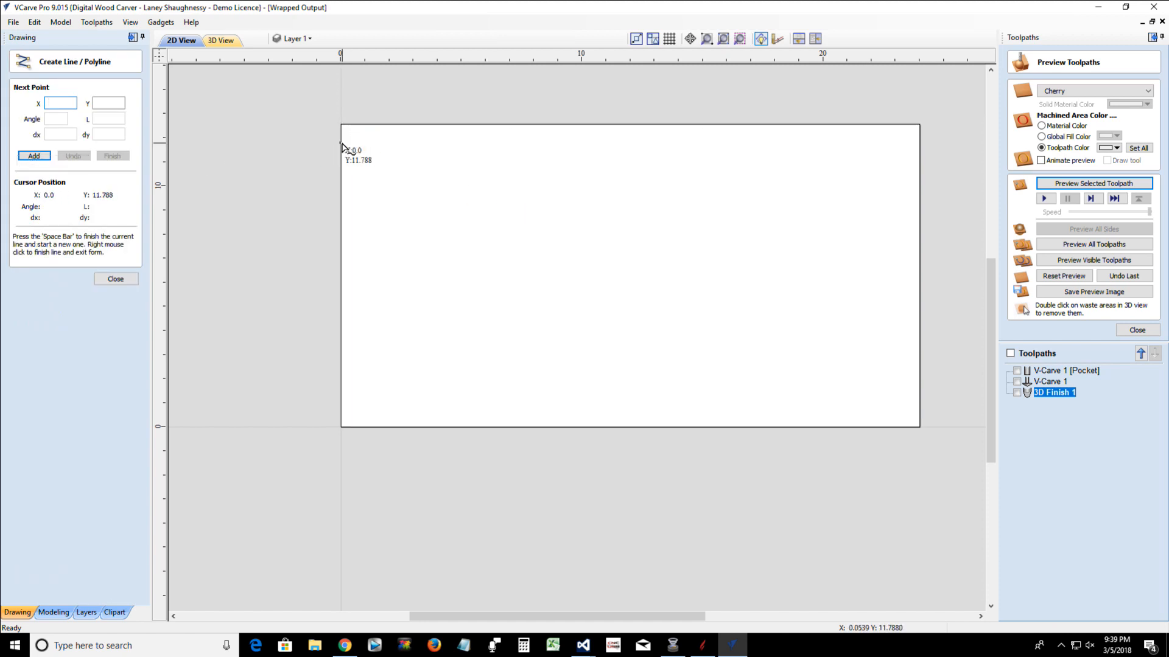
{"action": "left_click", "coordinate": [341, 145]}
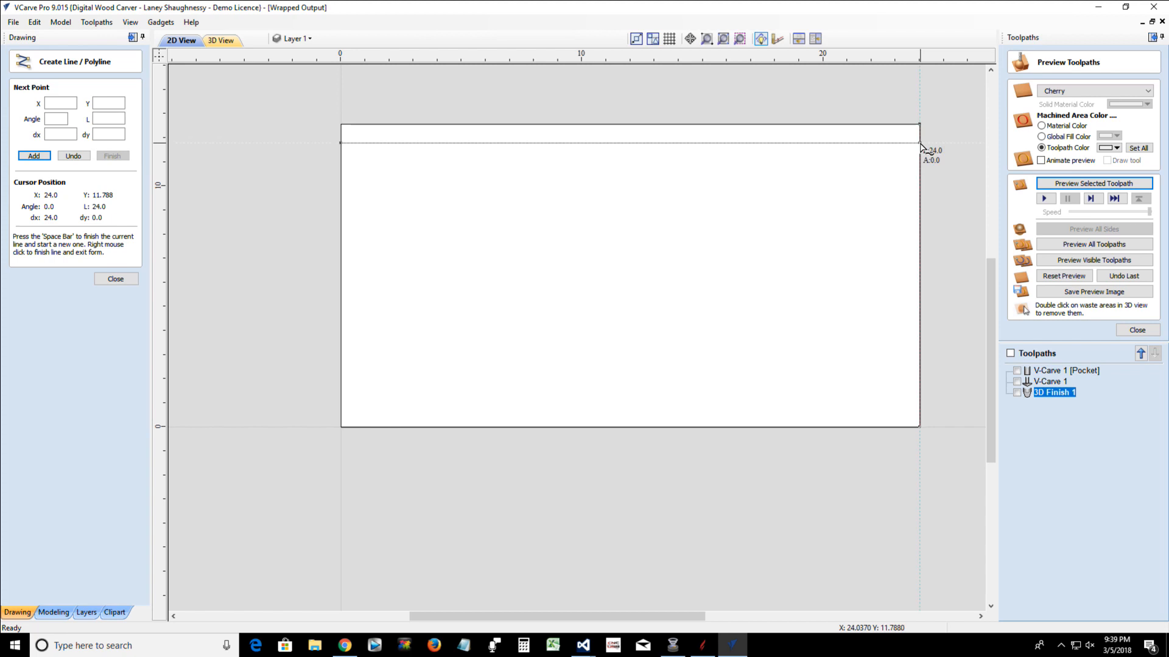
{"action": "left_click", "coordinate": [919, 145]}
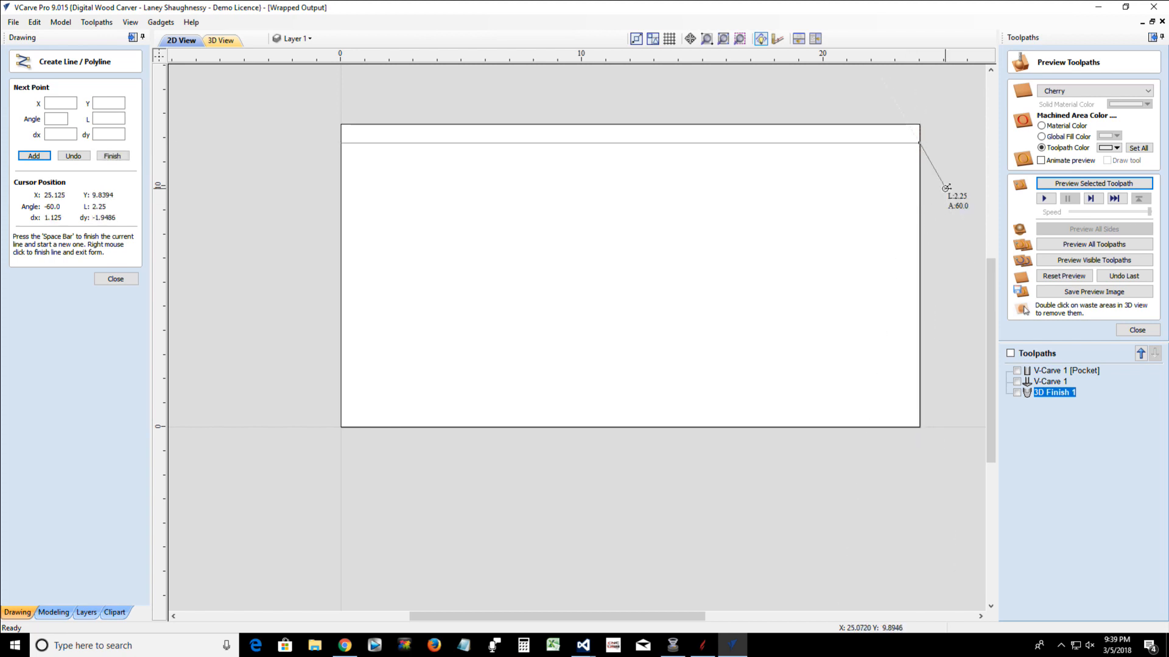
{"action": "key", "text": "space"}
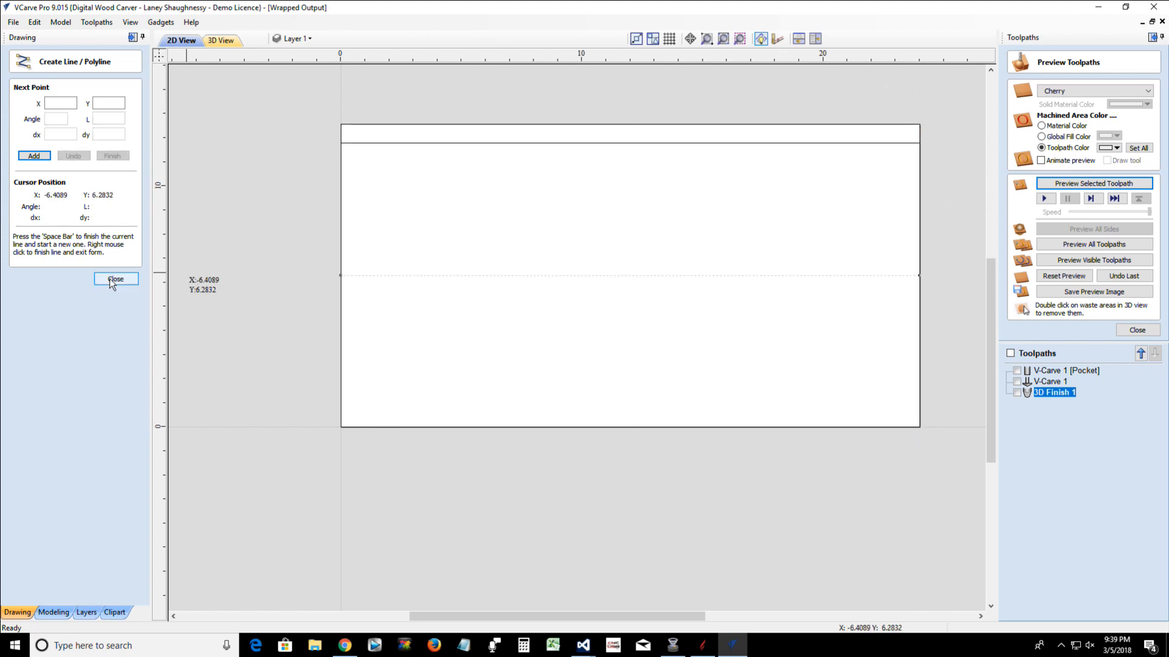
{"action": "right_click", "coordinate": [414, 184]}
Copy the horizontal line five times down the rectangle, at about Y 9.3, 7.2, 5.8, 3.1 and 1 inches
{"action": "left_click", "coordinate": [499, 144]}
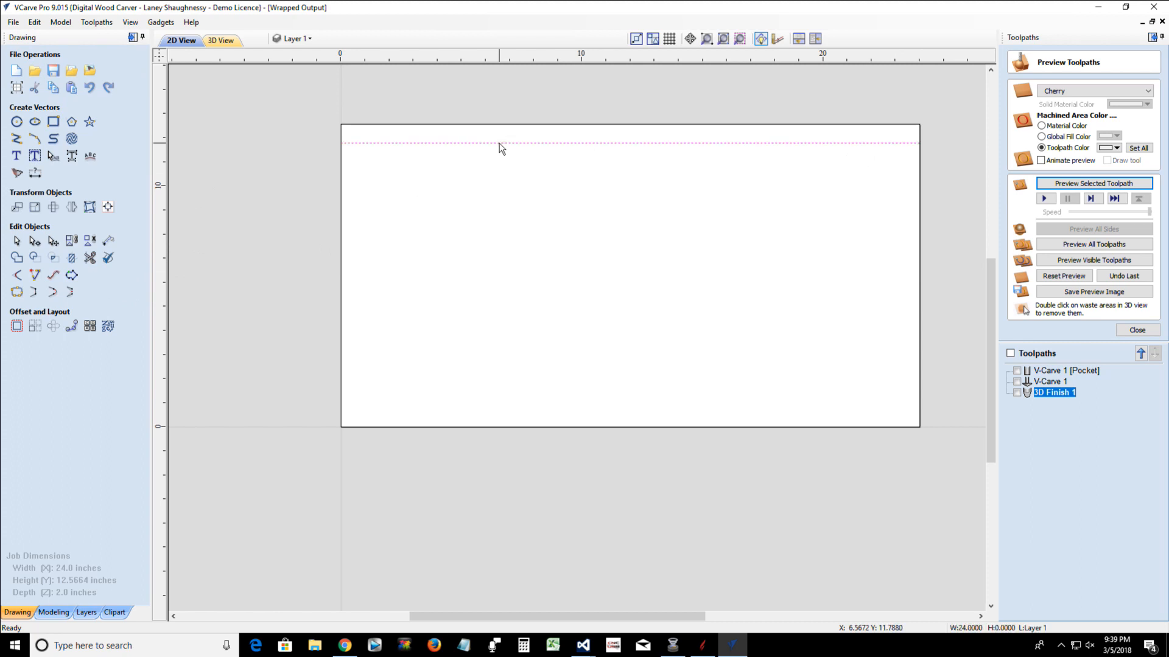
{"action": "left_click", "coordinate": [499, 145]}
{"action": "scroll", "coordinate": [631, 142], "scroll_direction": "up", "scroll_amount": 3}
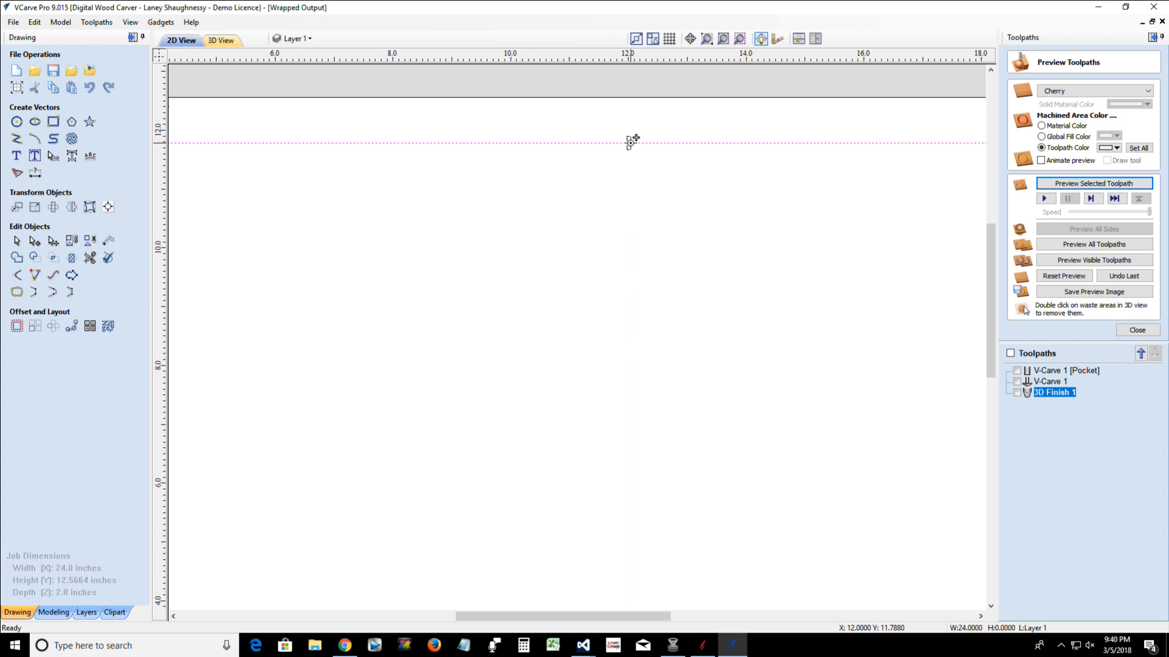
{"action": "left_click_drag", "start_coordinate": [632, 142], "coordinate": [626, 409]}
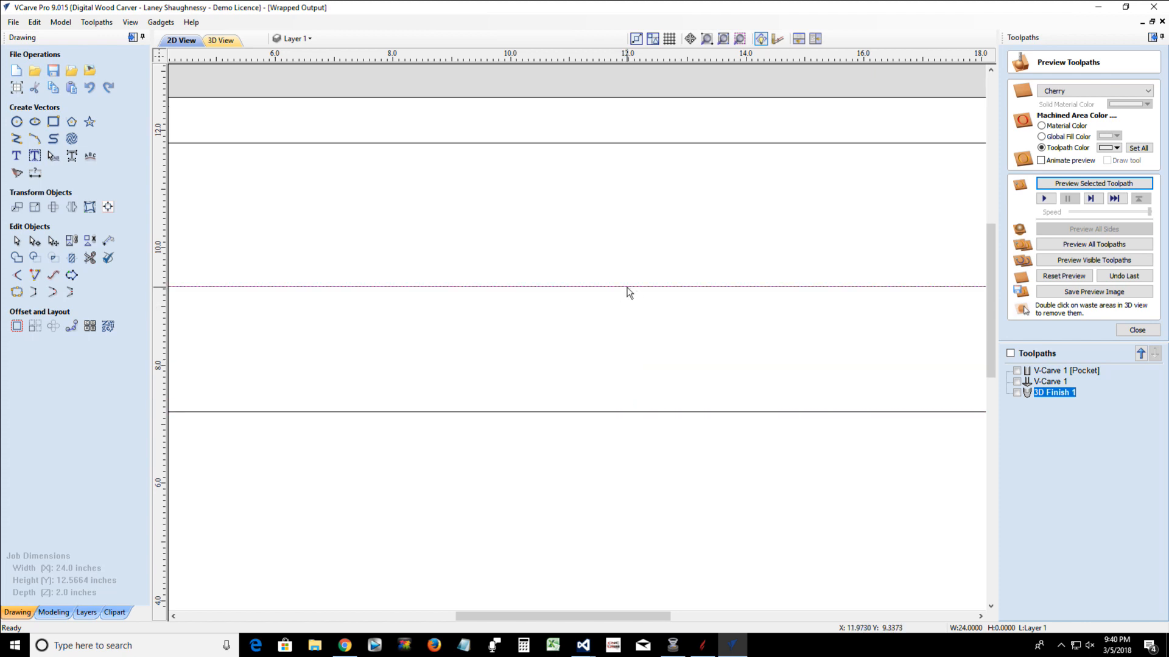
{"action": "left_click_drag", "start_coordinate": [629, 286], "coordinate": [646, 496]}
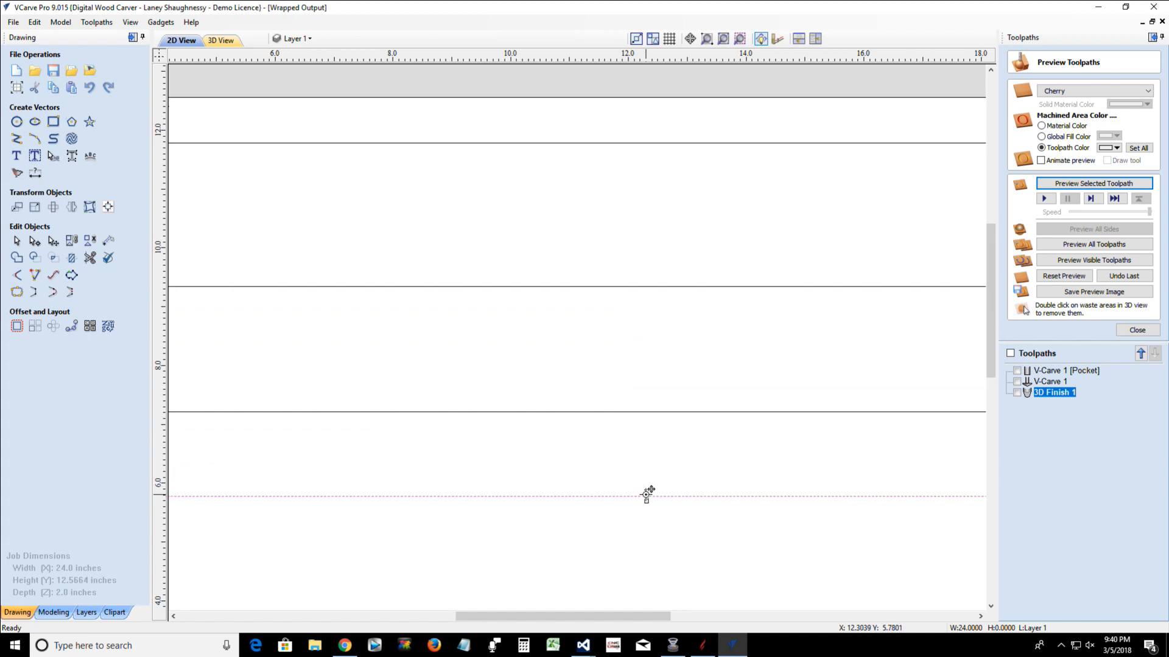
{"action": "scroll", "coordinate": [646, 494], "scroll_direction": "down", "scroll_amount": 5}
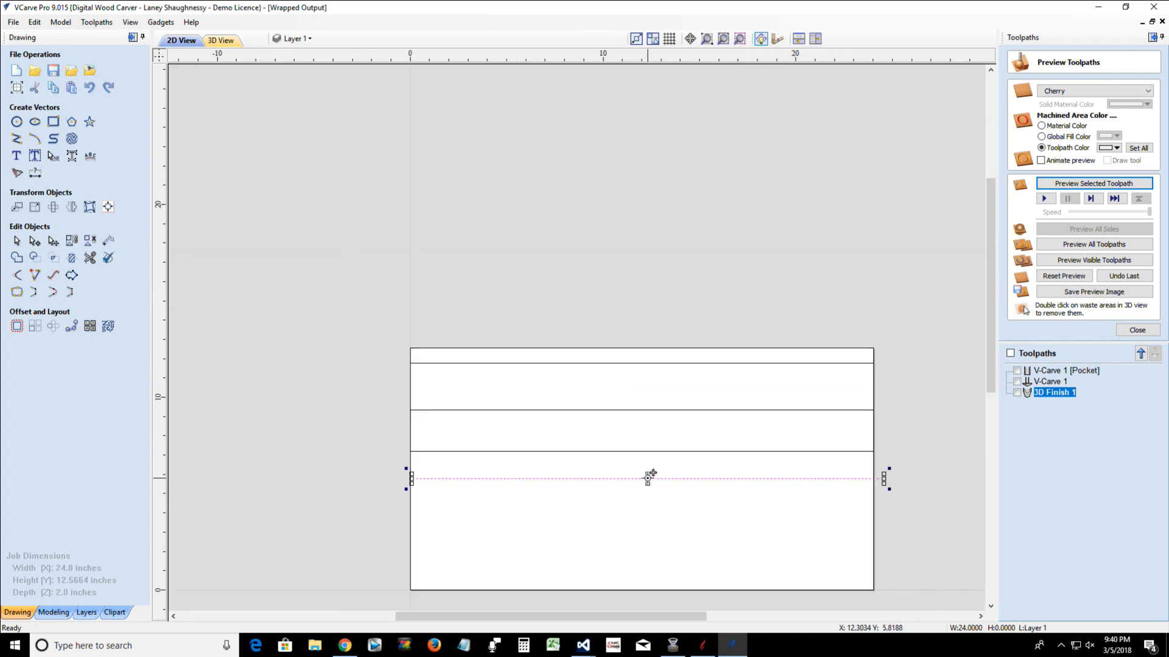
{"action": "left_click_drag", "start_coordinate": [648, 479], "coordinate": [649, 570], "text": "ctrl"}
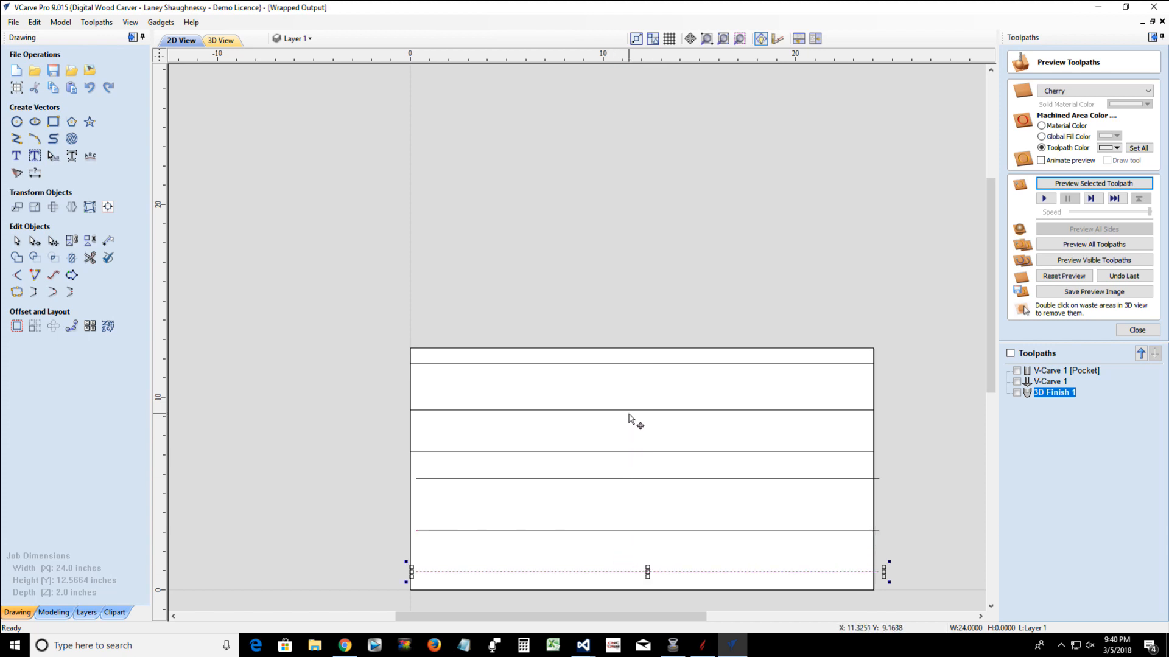
{"action": "left_click", "coordinate": [628, 350]}
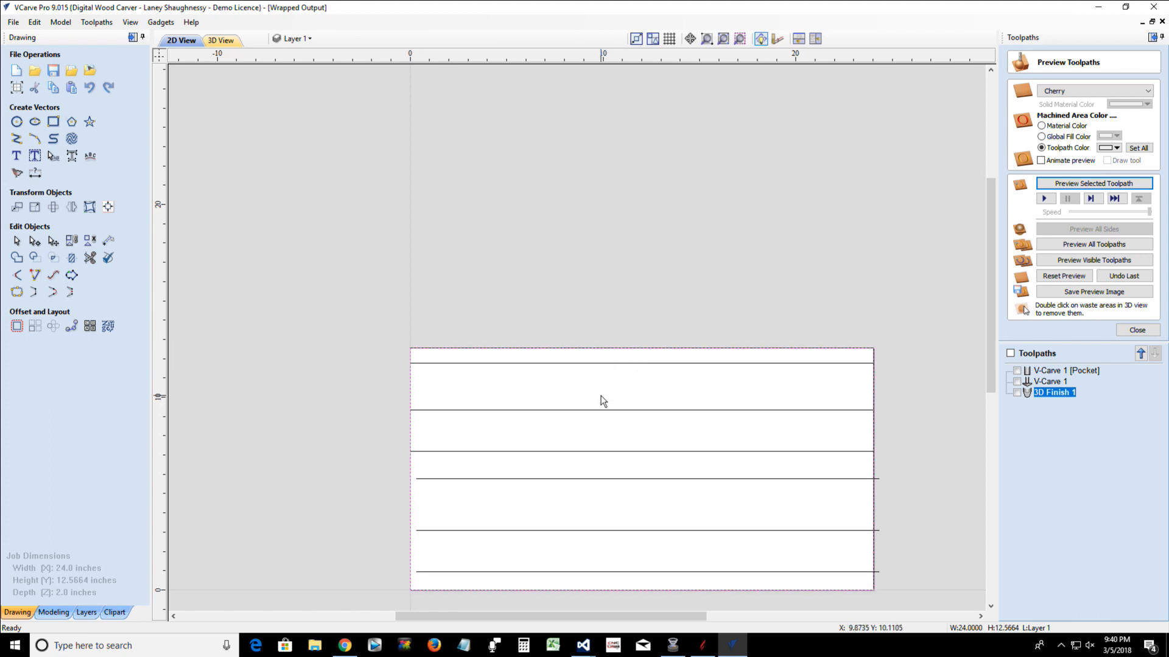
{"action": "scroll", "coordinate": [600, 400], "scroll_direction": "down", "scroll_amount": 2}
{"action": "scroll", "coordinate": [544, 426], "scroll_direction": "up", "scroll_amount": 2}
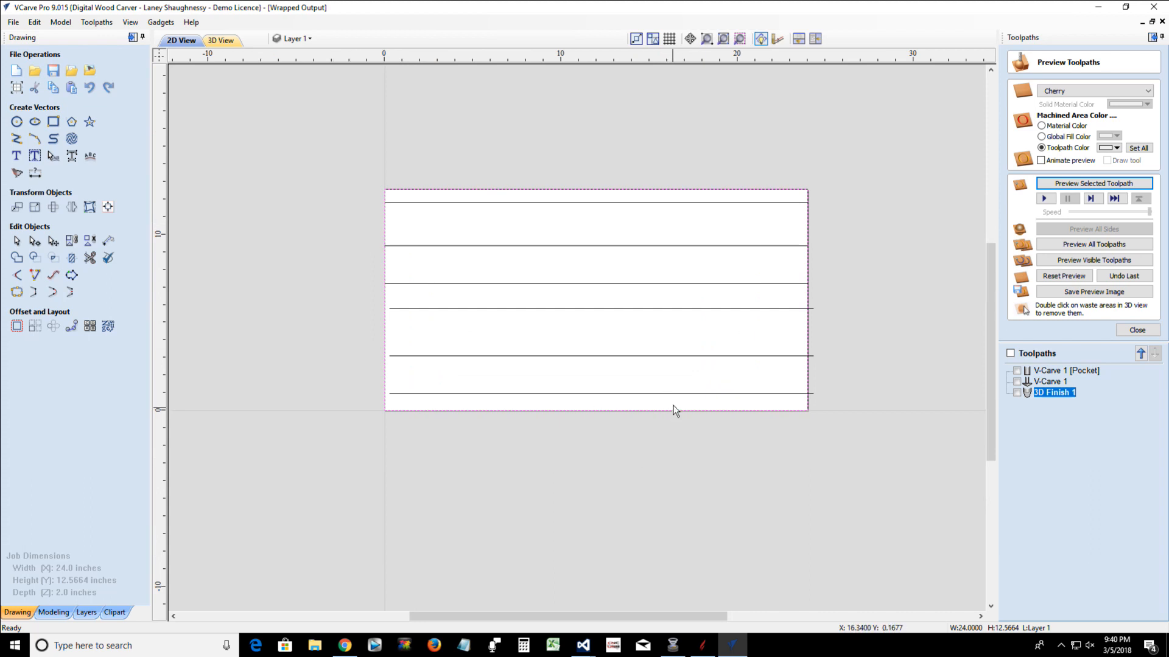
{"action": "left_click_drag", "start_coordinate": [673, 401], "coordinate": [492, 197]}
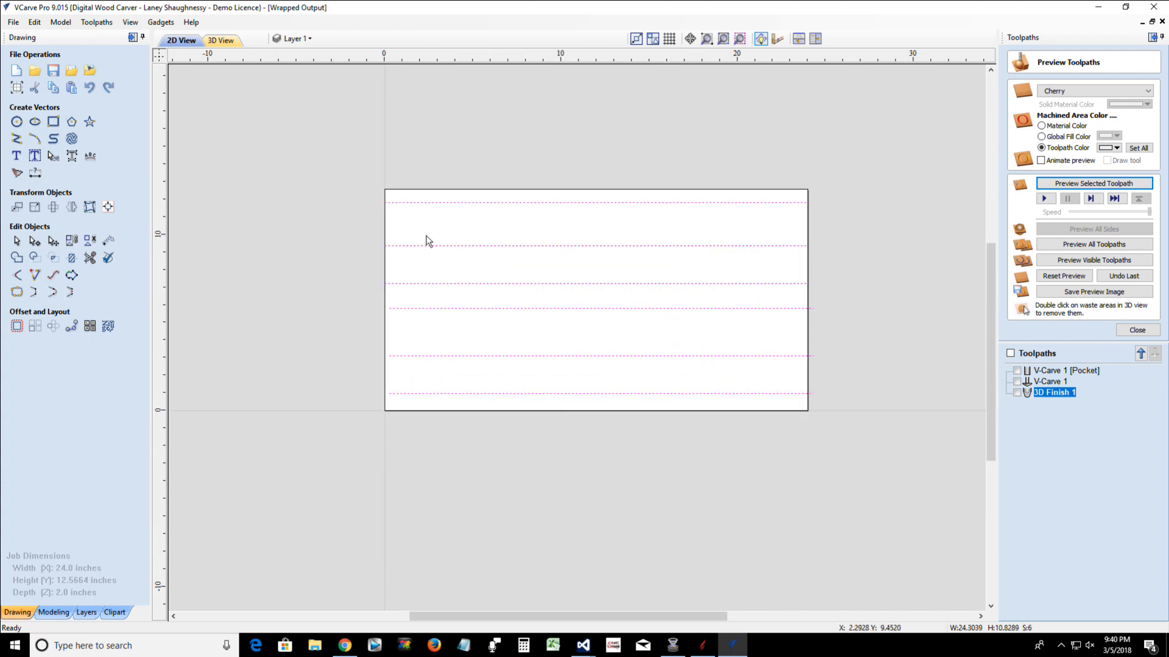
{"action": "left_click", "coordinate": [434, 190]}
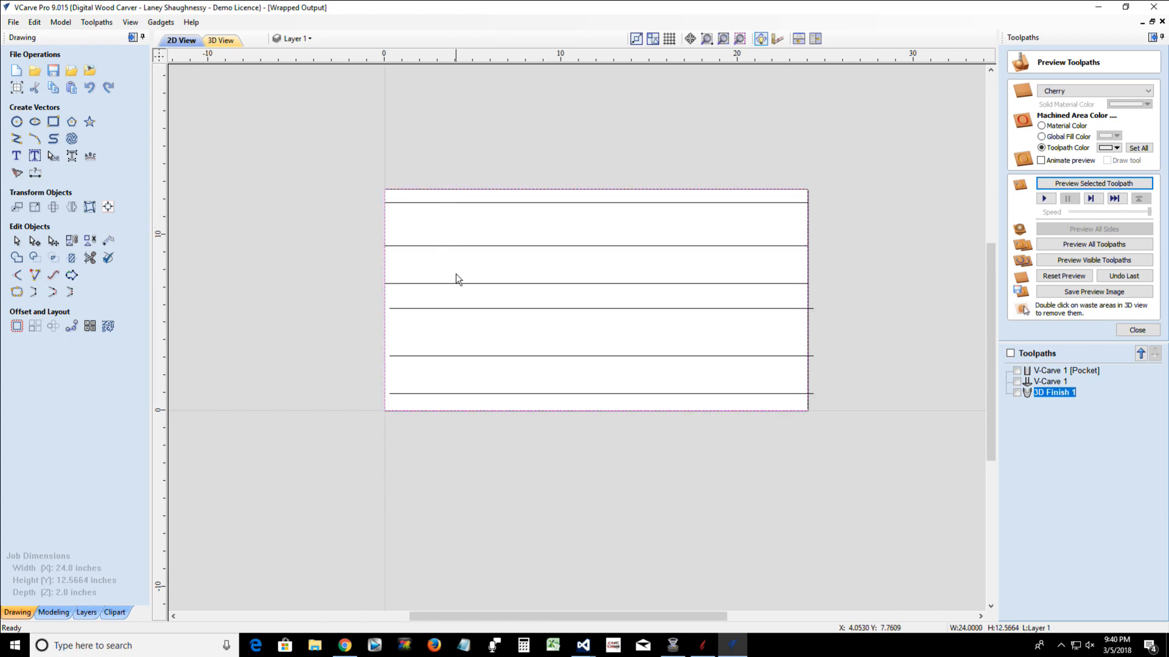
Select the six lines with the boundary rectangle last, and center the lines in the rectangle in both directions
{"action": "left_click_drag", "start_coordinate": [606, 406], "coordinate": [504, 202]}
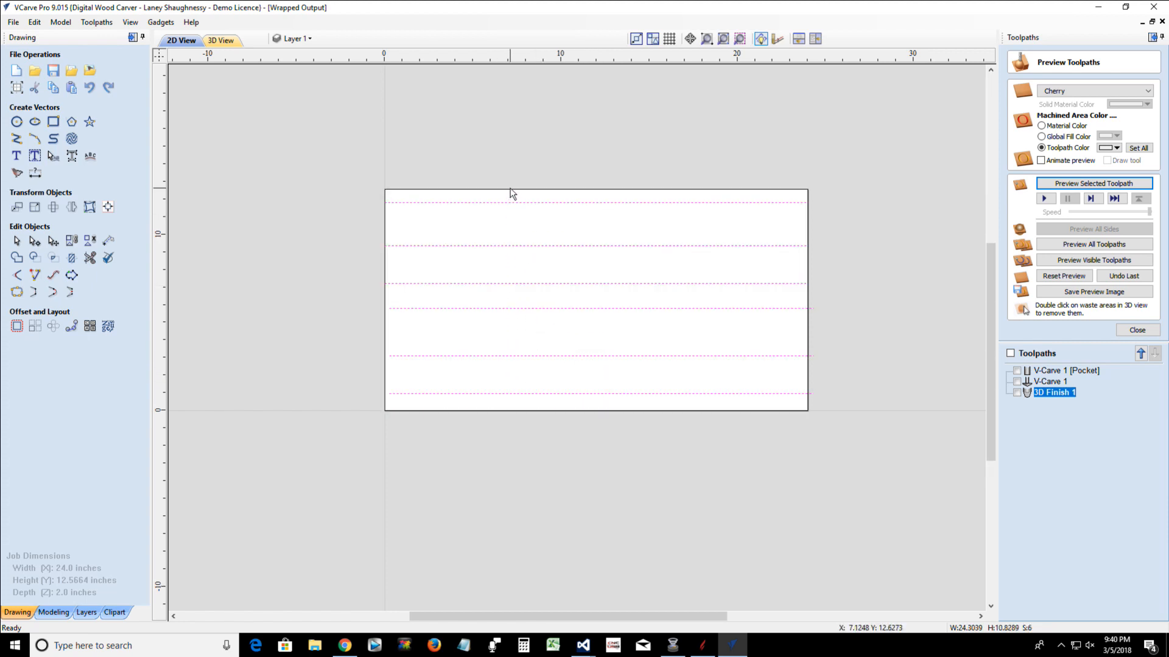
{"action": "left_click", "coordinate": [513, 190], "text": "shift"}
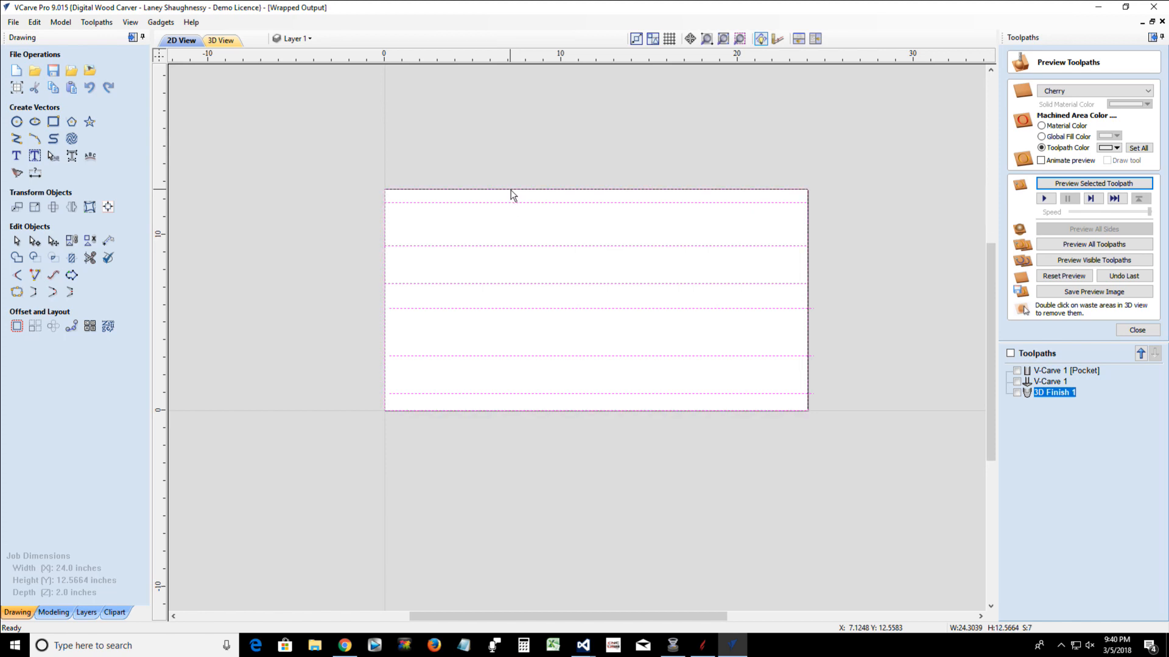
{"action": "left_click", "coordinate": [108, 208]}
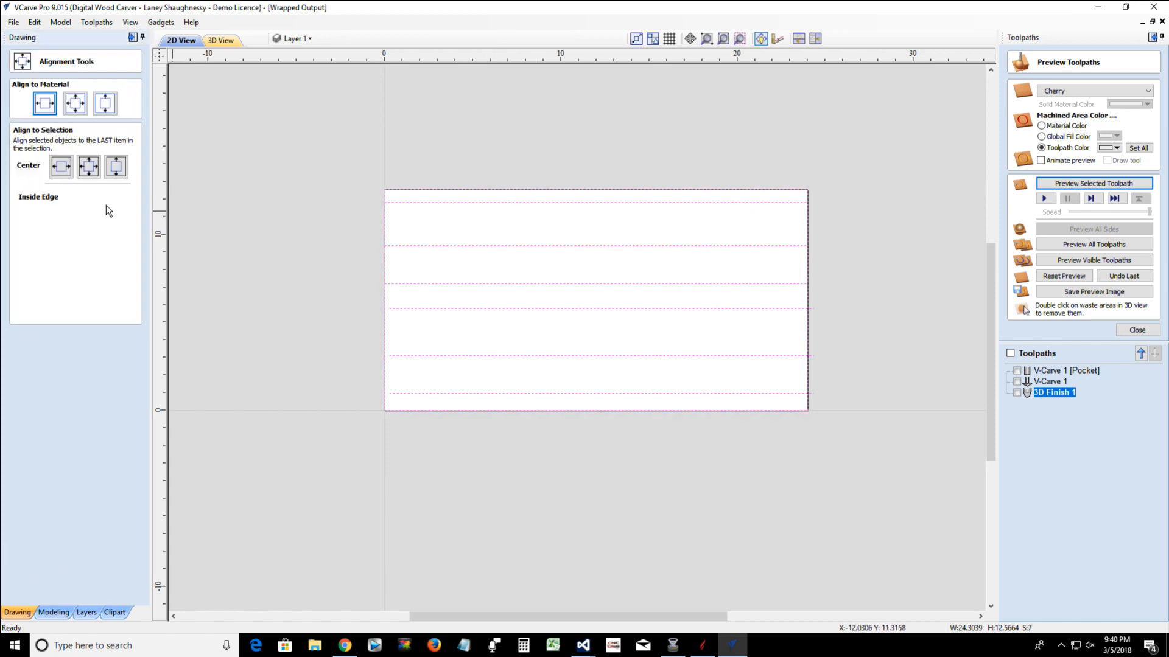
{"action": "left_click", "coordinate": [89, 168]}
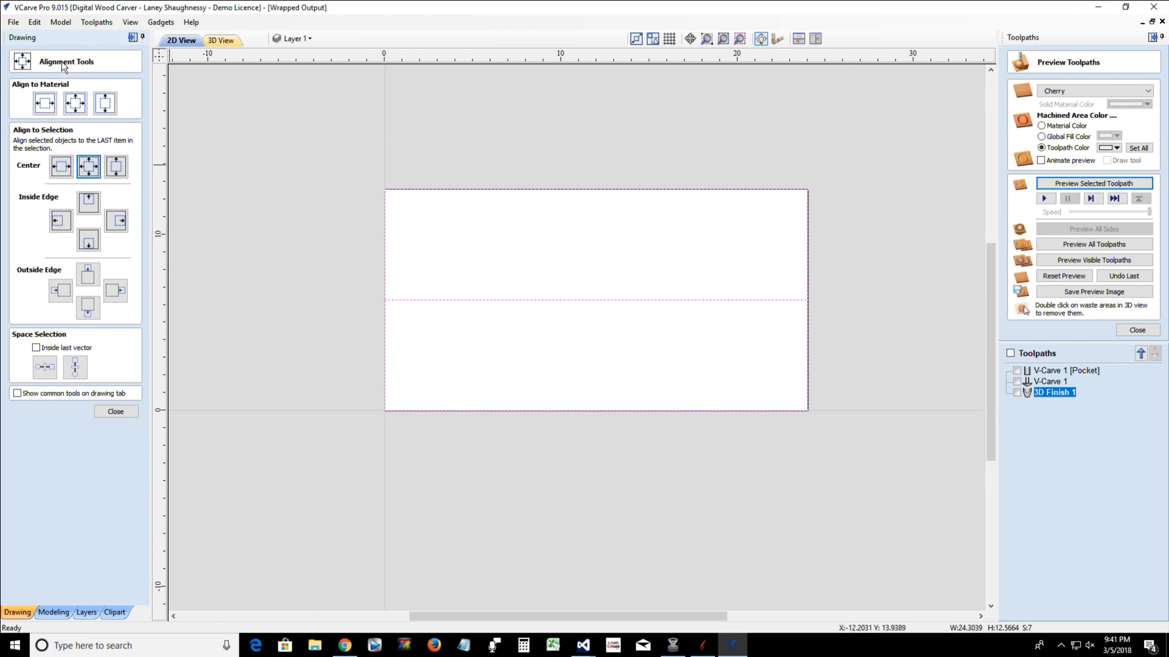
Space the six lines evenly in the vertical direction inside the last selected vector, then close the alignment tools and clear the selection
{"action": "left_click", "coordinate": [37, 348]}
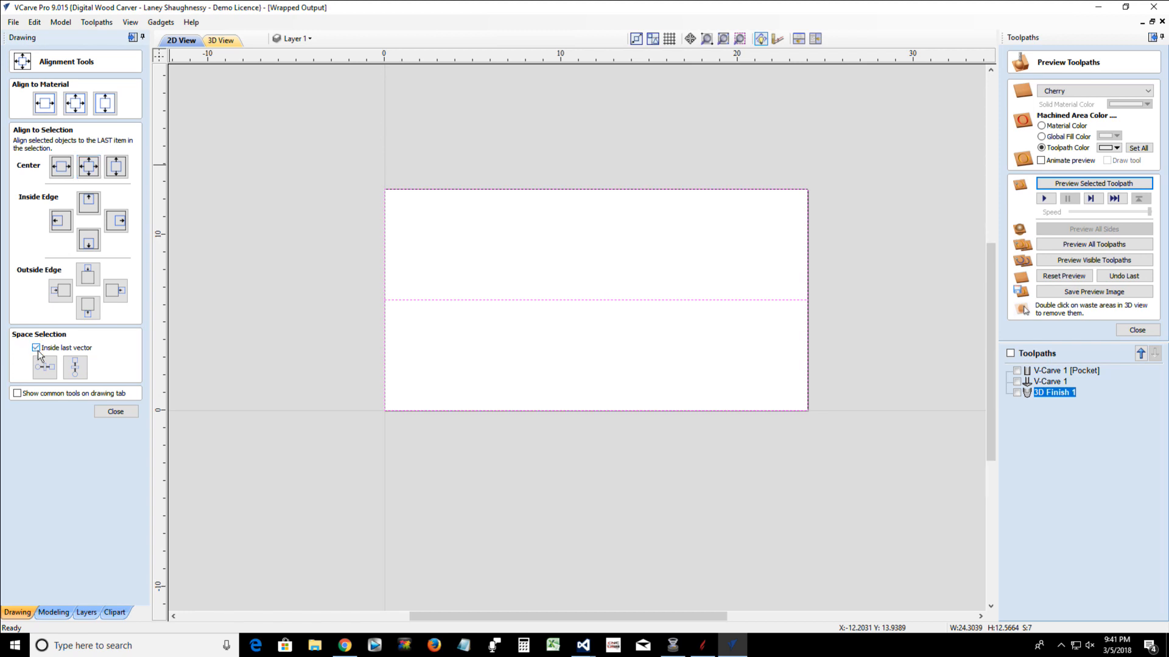
{"action": "left_click", "coordinate": [76, 369]}
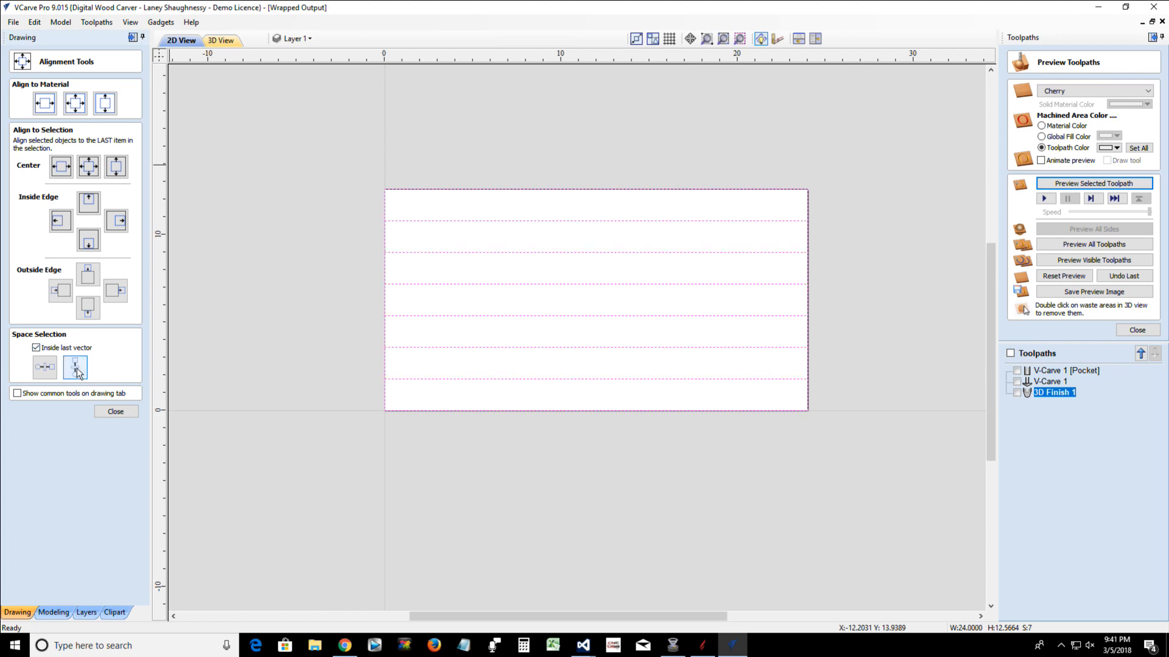
{"action": "left_click", "coordinate": [106, 412]}
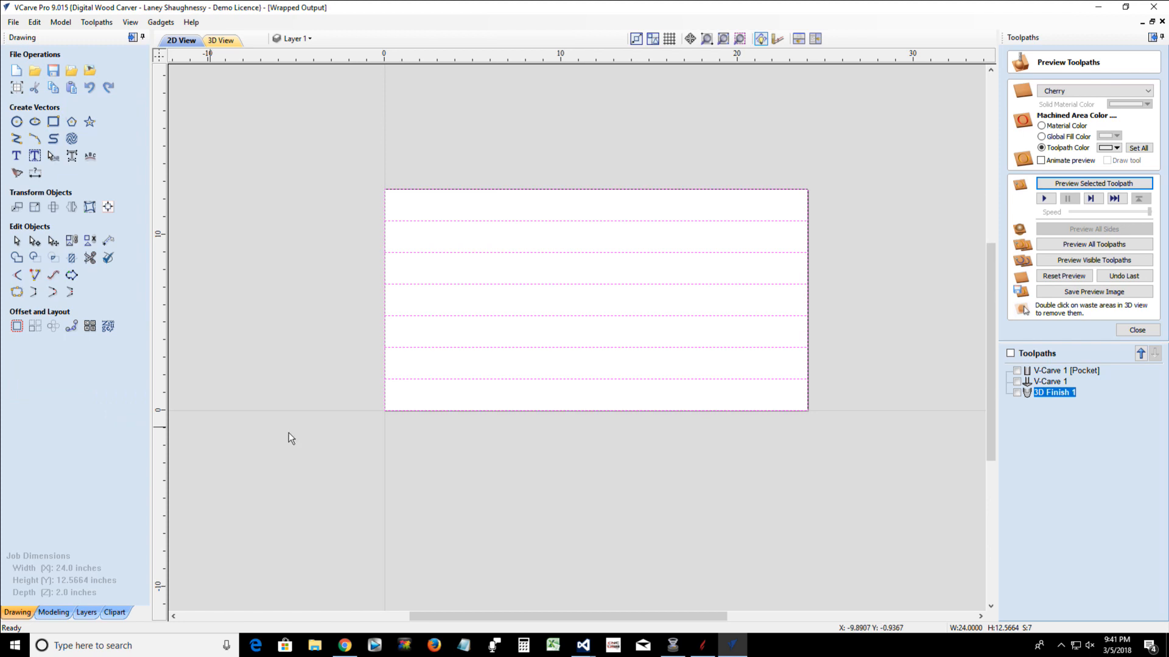
{"action": "left_click", "coordinate": [395, 437]}
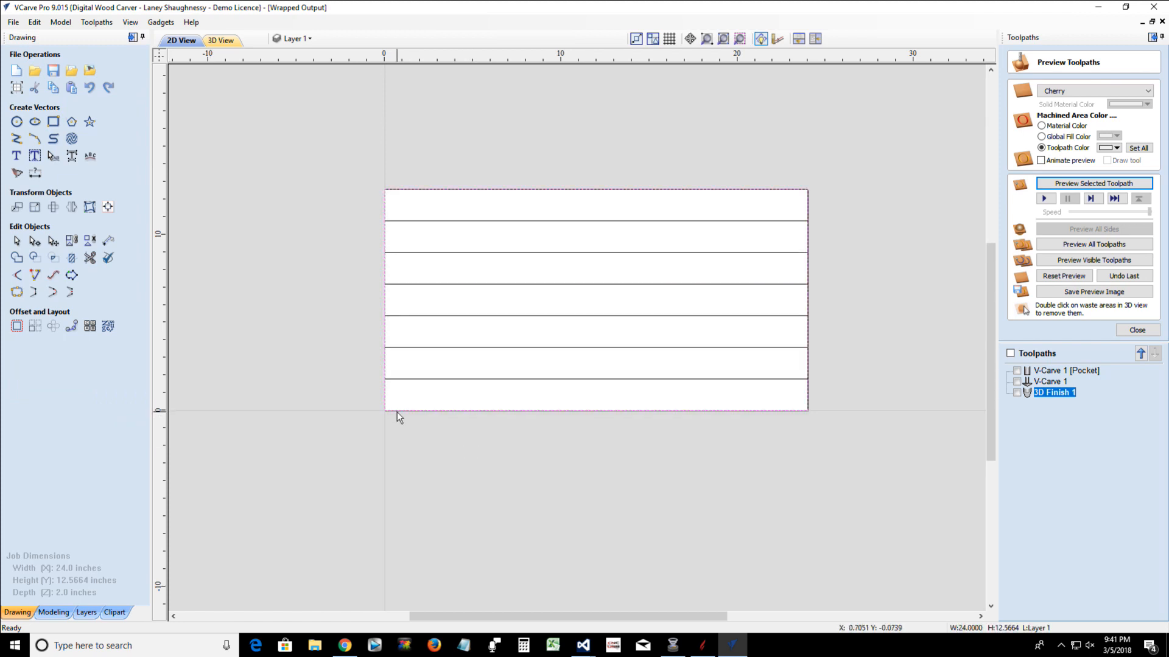
{"action": "key", "text": "Escape"}
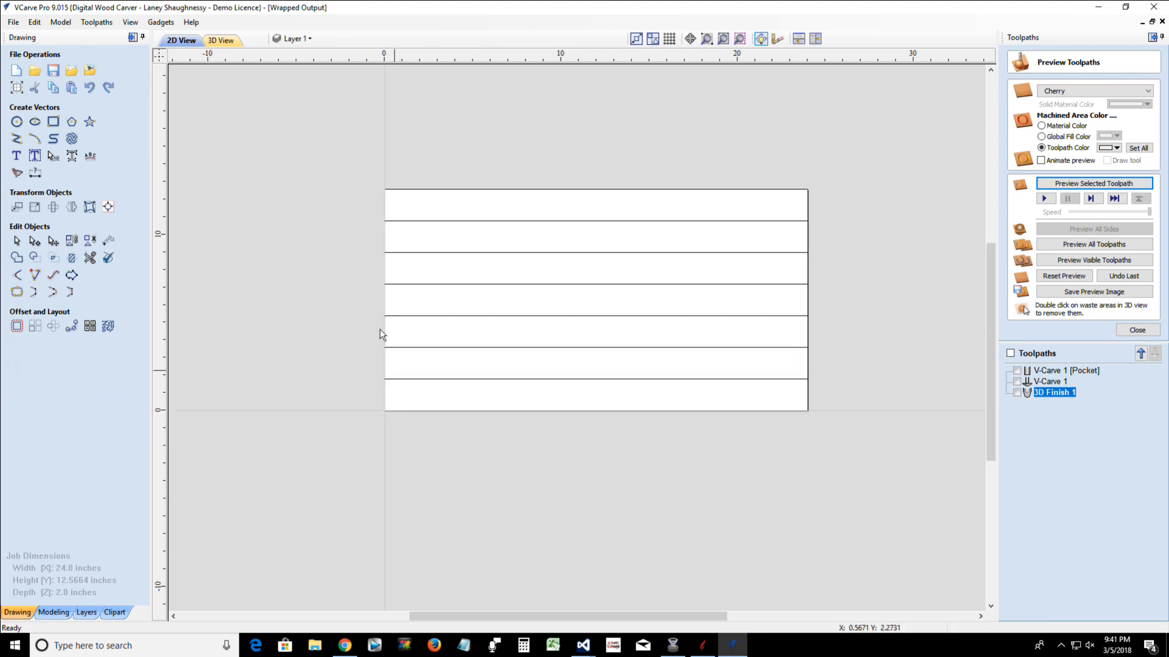
Start a Fluting toolpath, select the six horizontal lines to check their start points, and clear the selection
{"action": "left_click", "coordinate": [1126, 330]}
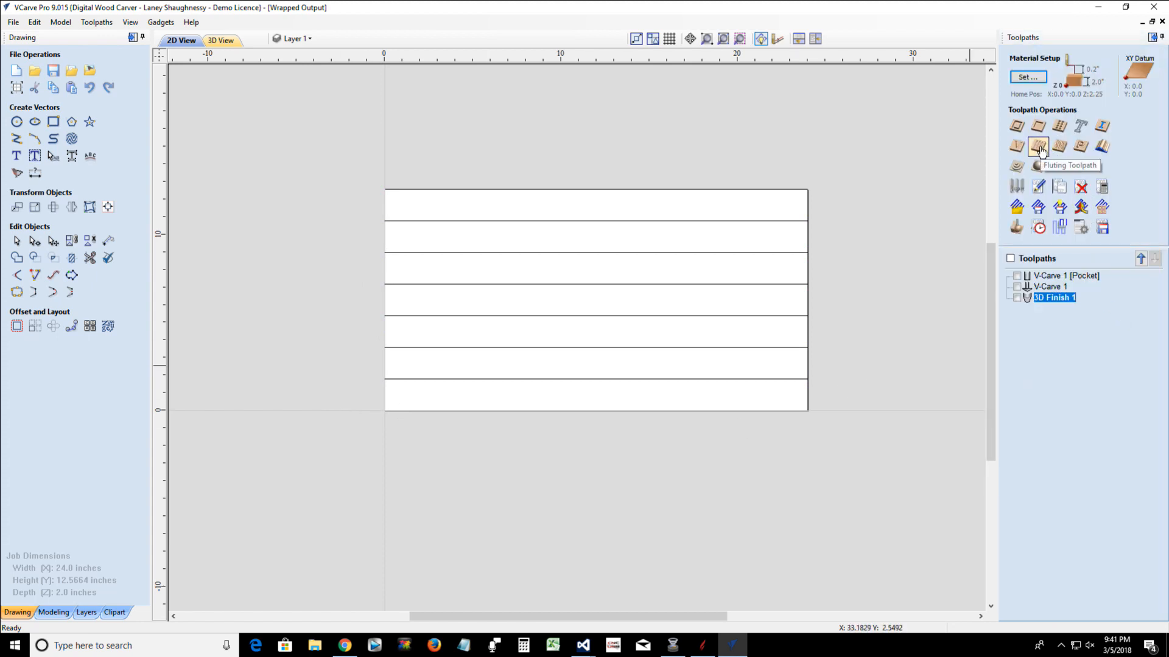
{"action": "left_click", "coordinate": [1038, 148]}
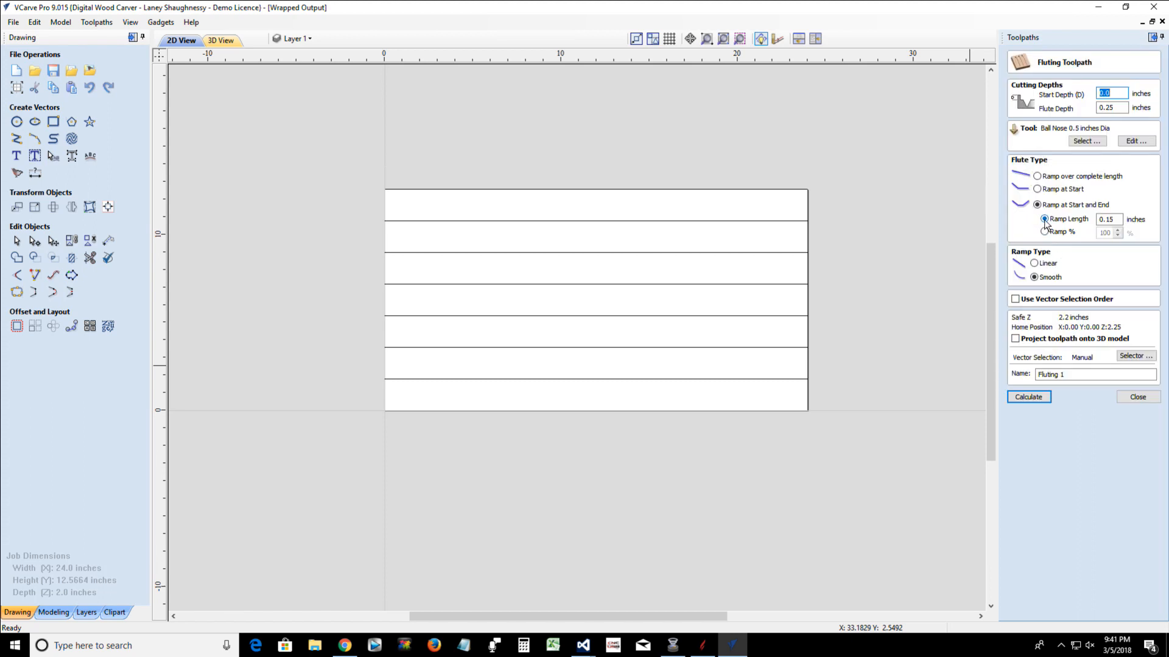
{"action": "left_click_drag", "start_coordinate": [769, 396], "coordinate": [577, 229]}
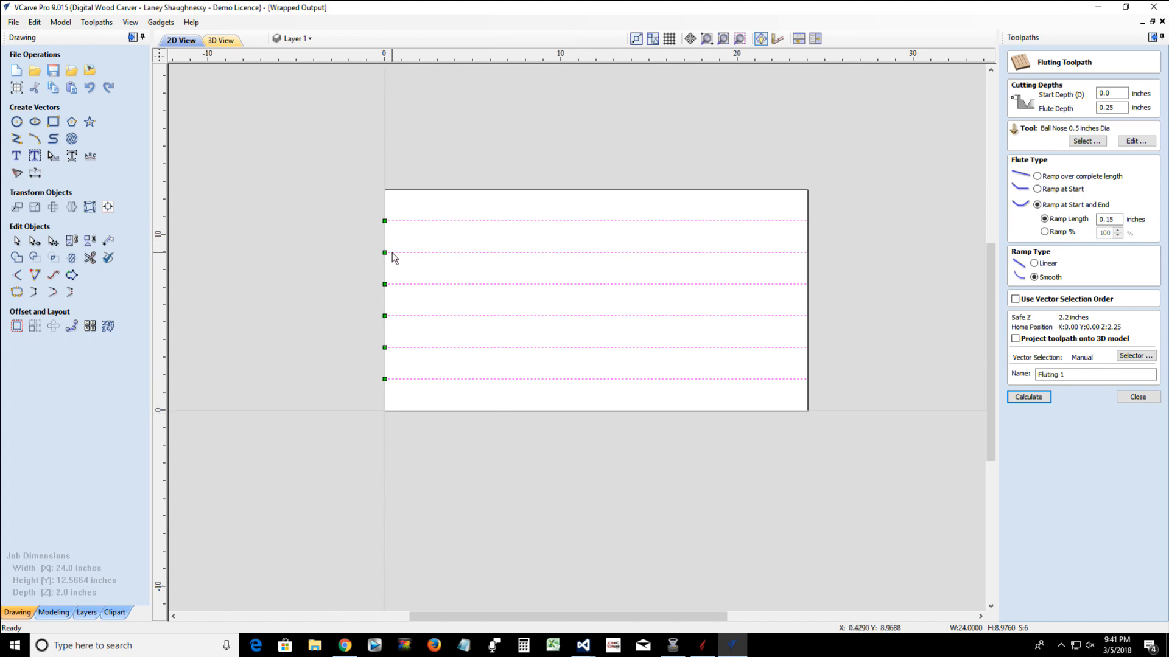
{"action": "left_click", "coordinate": [597, 252]}
{"action": "left_click", "coordinate": [37, 244]}
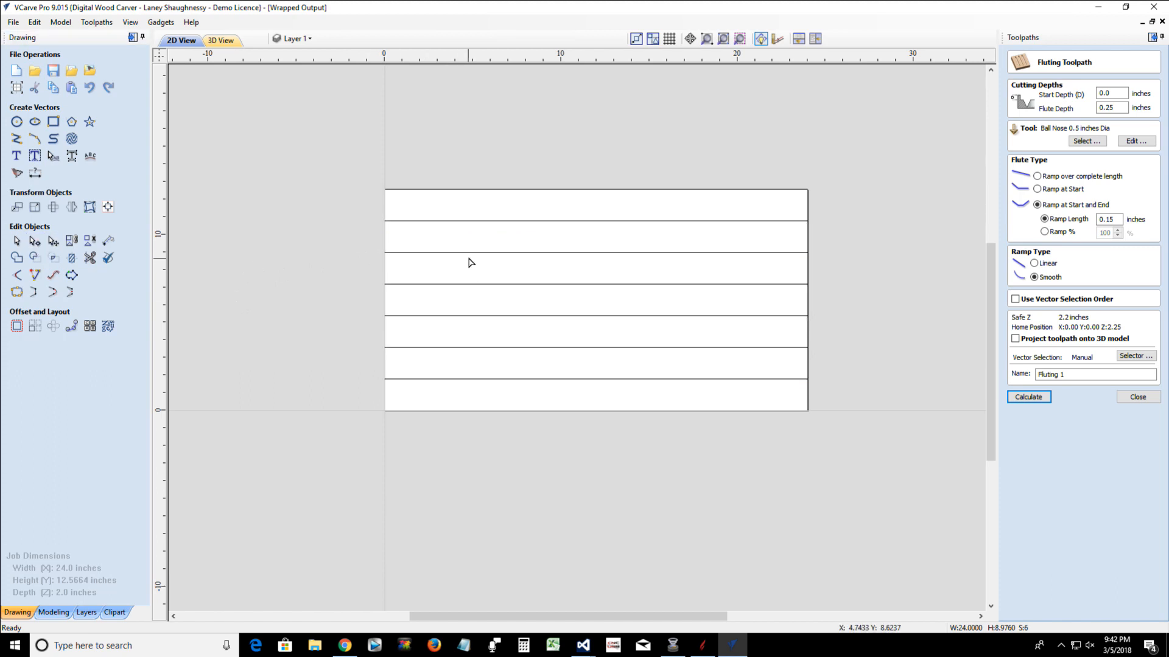
In node editing, make the right-hand endpoint (X 24.0) the start point of the second line from the top
{"action": "left_click", "coordinate": [565, 221]}
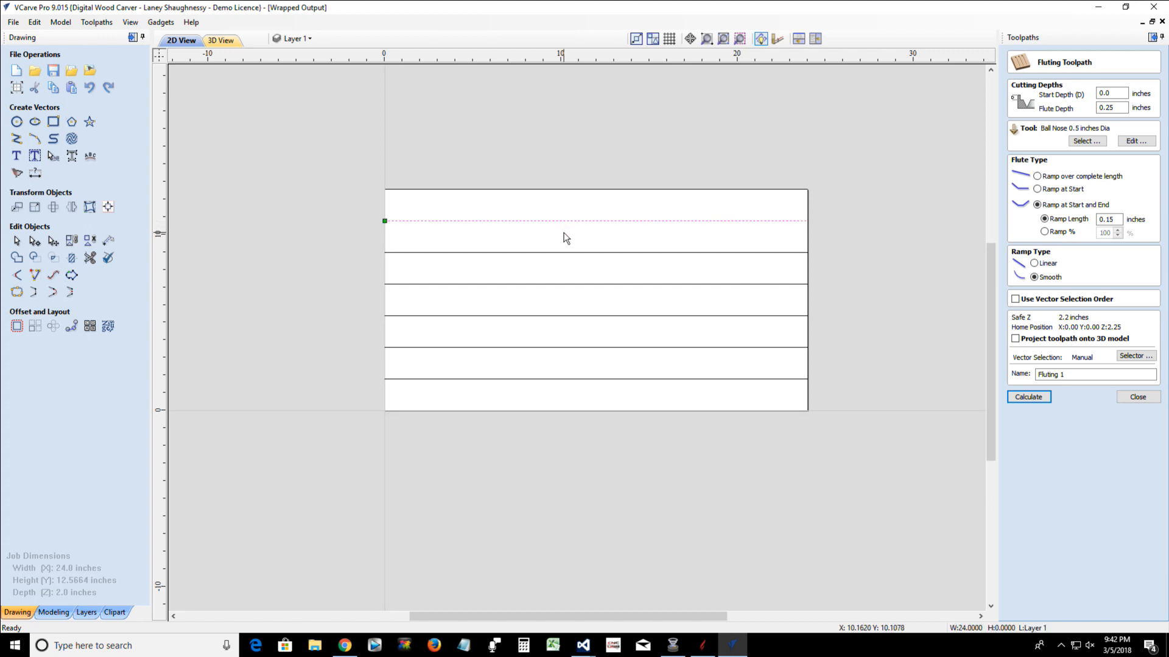
{"action": "left_click", "coordinate": [571, 253]}
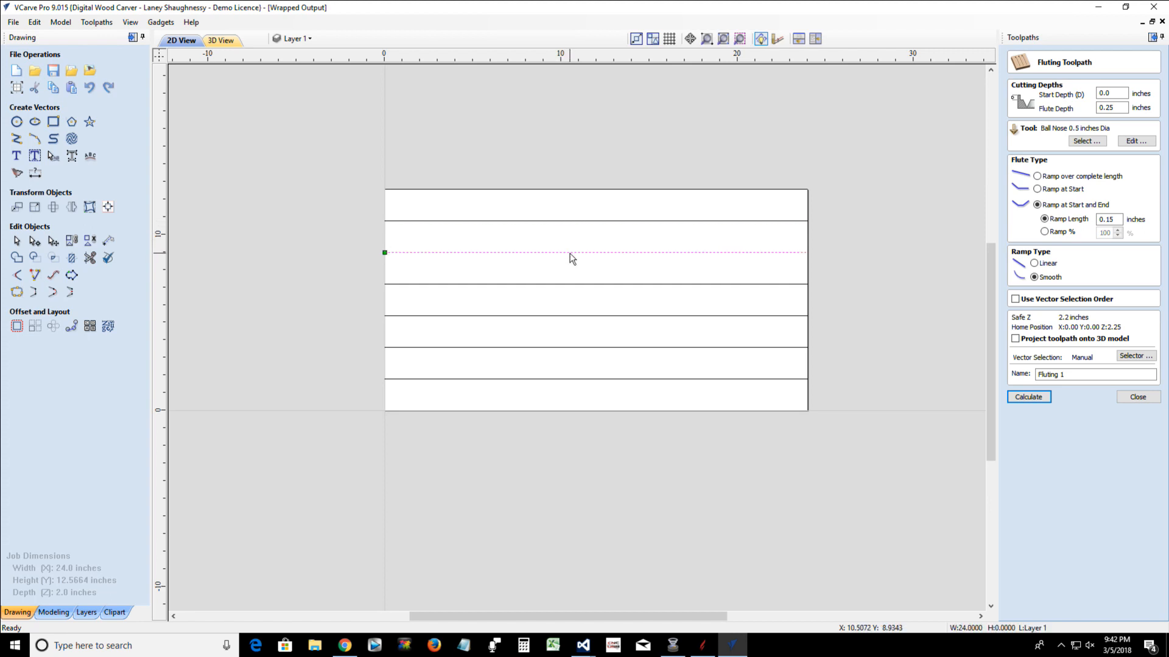
{"action": "key", "text": "n"}
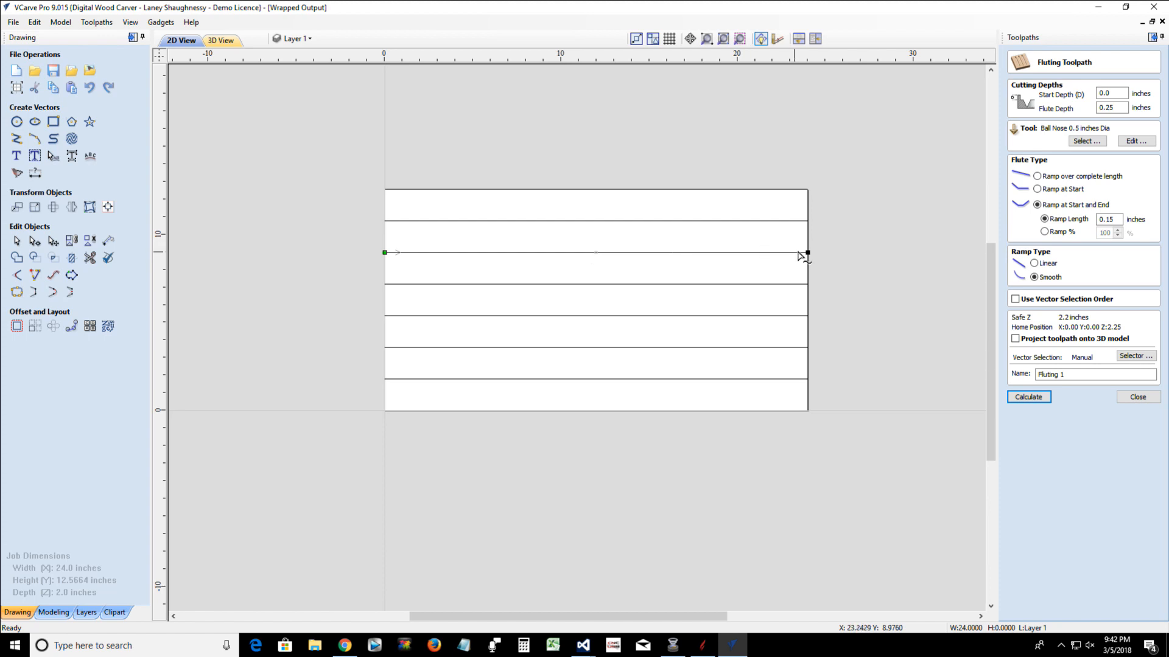
{"action": "right_click", "coordinate": [808, 252]}
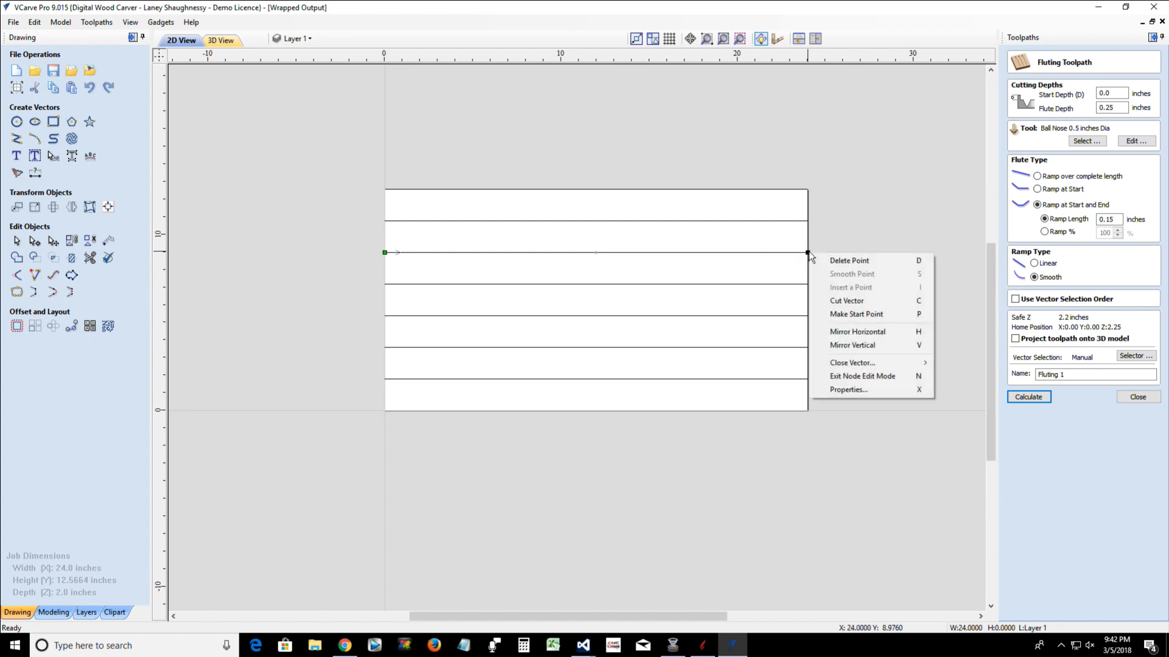
{"action": "left_click", "coordinate": [832, 317]}
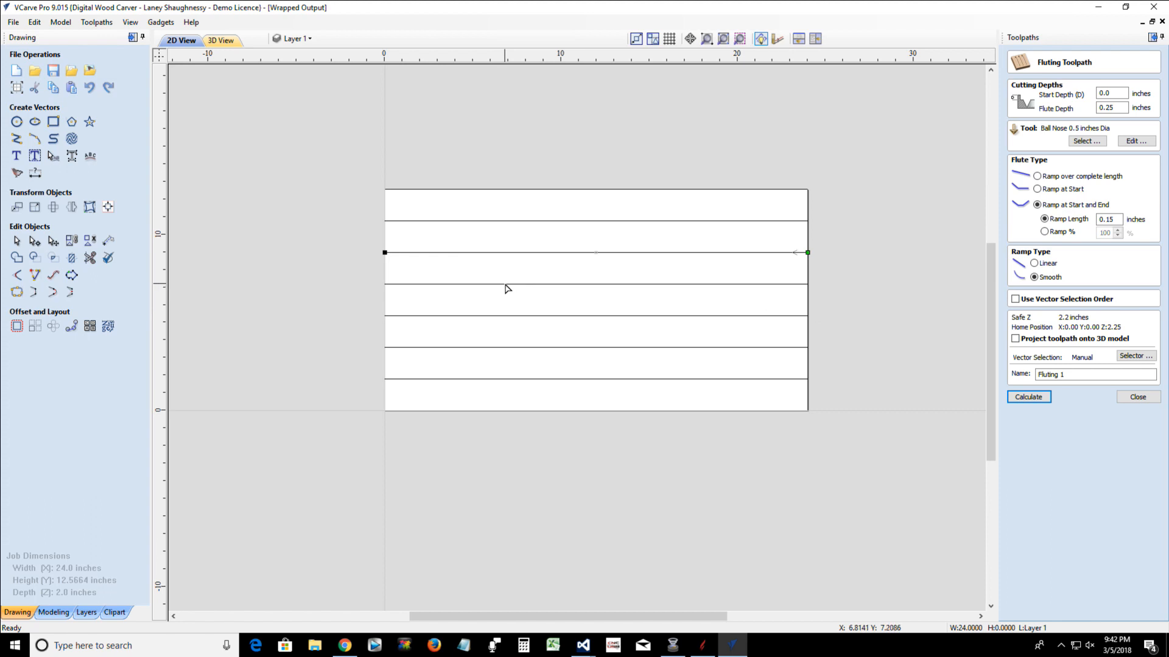
Make the right-hand endpoint the start point of the fourth and sixth lines from the top, then leave node editing
{"action": "left_click", "coordinate": [507, 316]}
{"action": "right_click", "coordinate": [807, 315]}
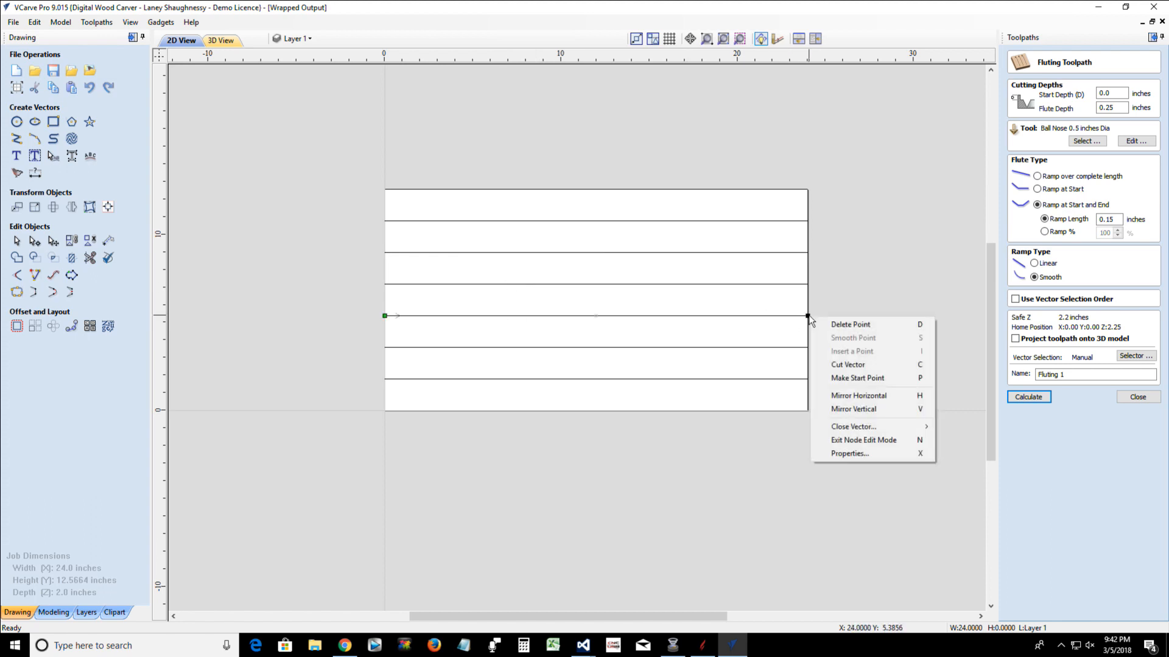
{"action": "left_click", "coordinate": [831, 378]}
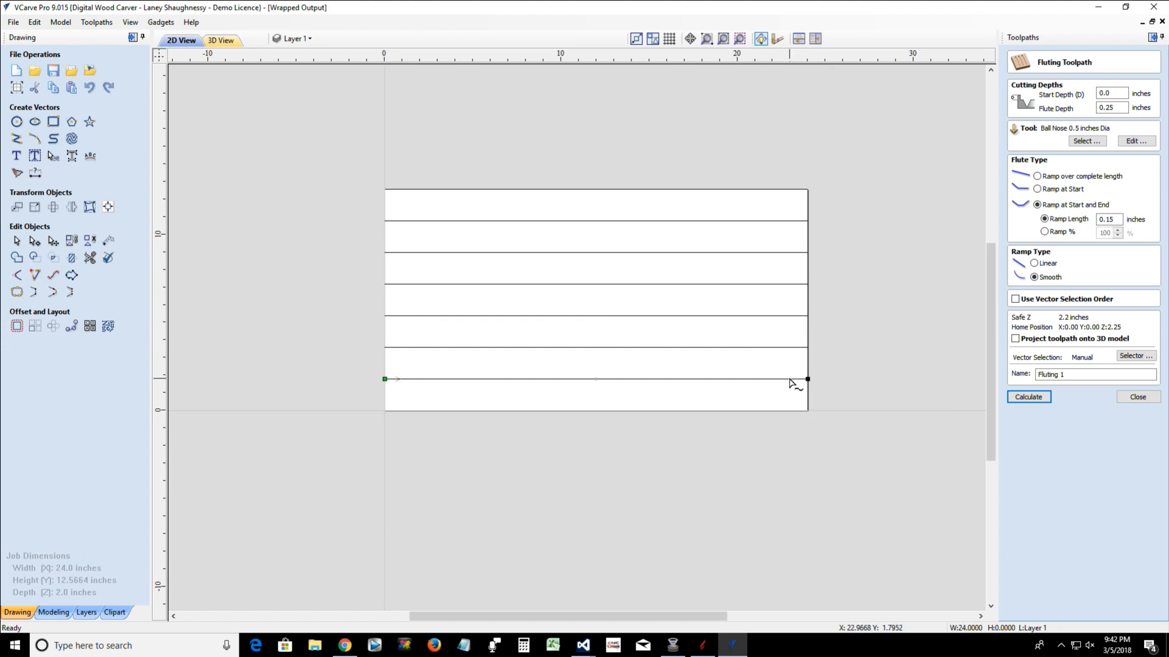
{"action": "right_click", "coordinate": [807, 379]}
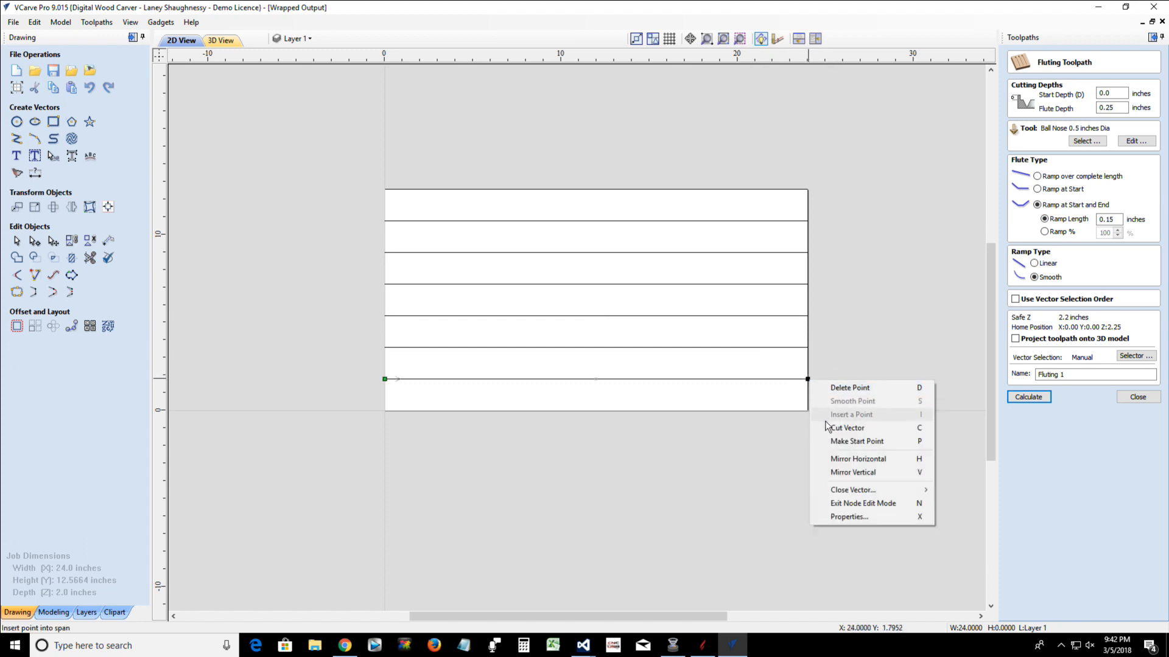
{"action": "left_click", "coordinate": [830, 443]}
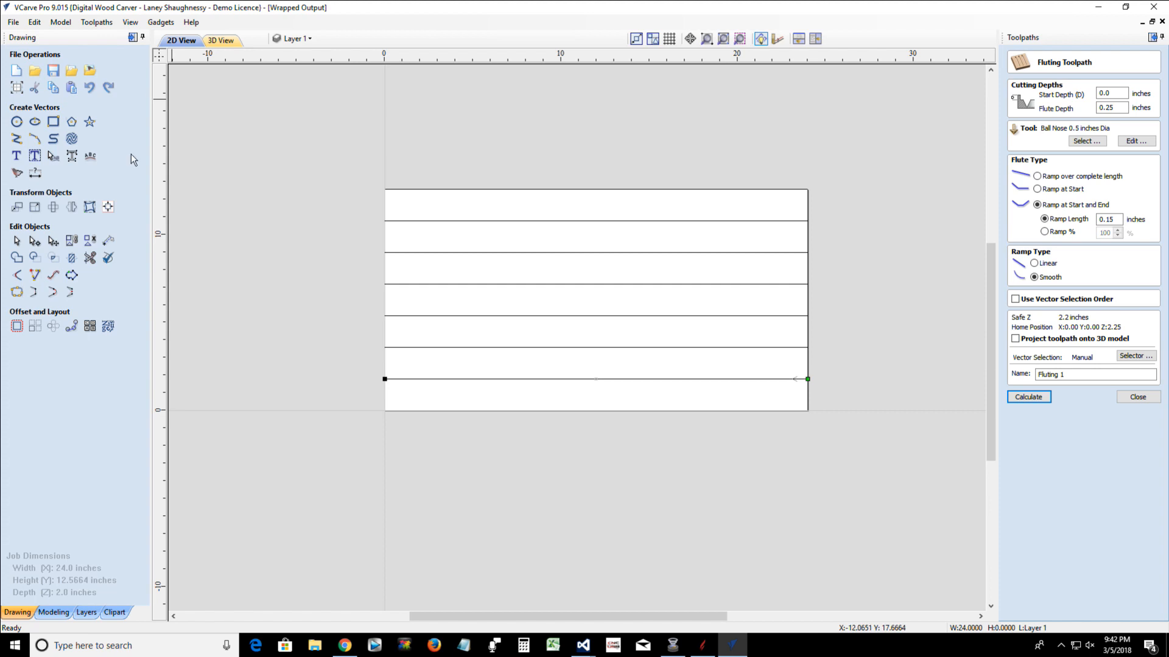
{"action": "left_click", "coordinate": [326, 271]}
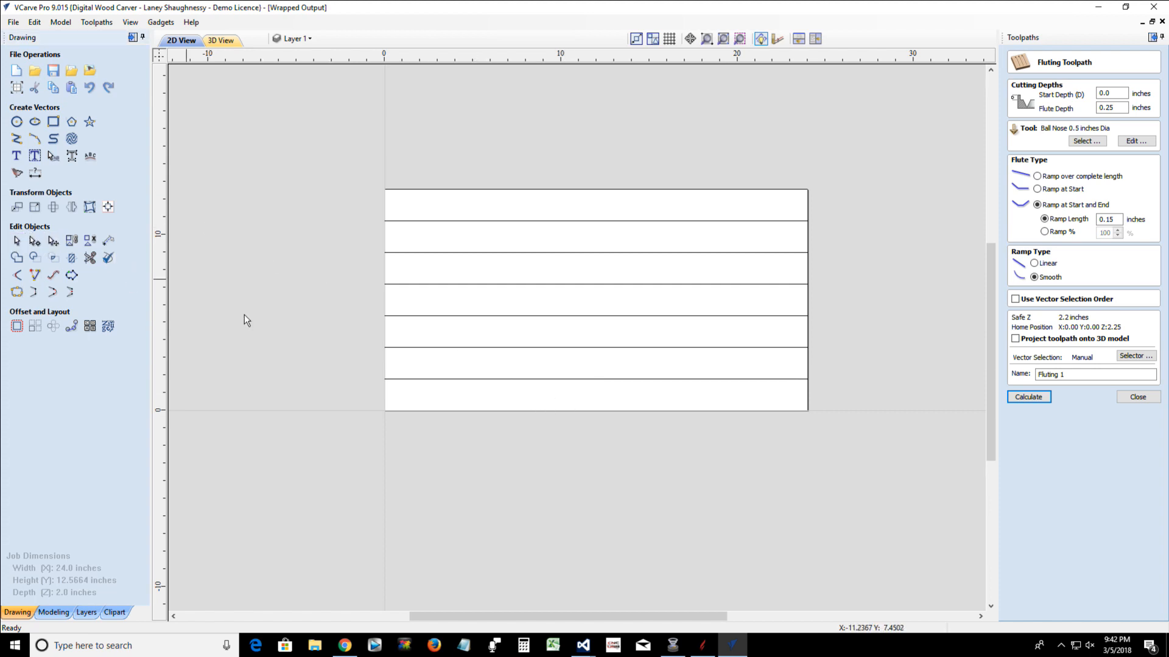
Select the six lines and calculate the Fluting 1 toolpath with a 0.25-inch flute depth and 0.15-inch ramp length
{"action": "left_click_drag", "start_coordinate": [632, 404], "coordinate": [523, 214]}
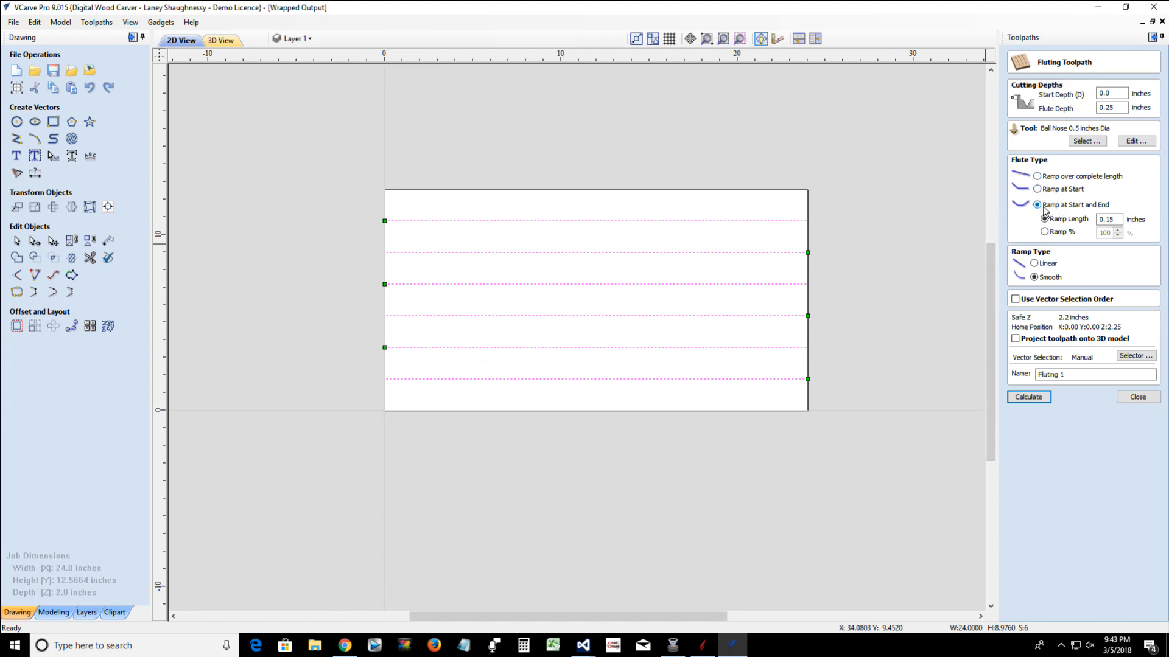
{"action": "double_click", "coordinate": [1107, 220]}
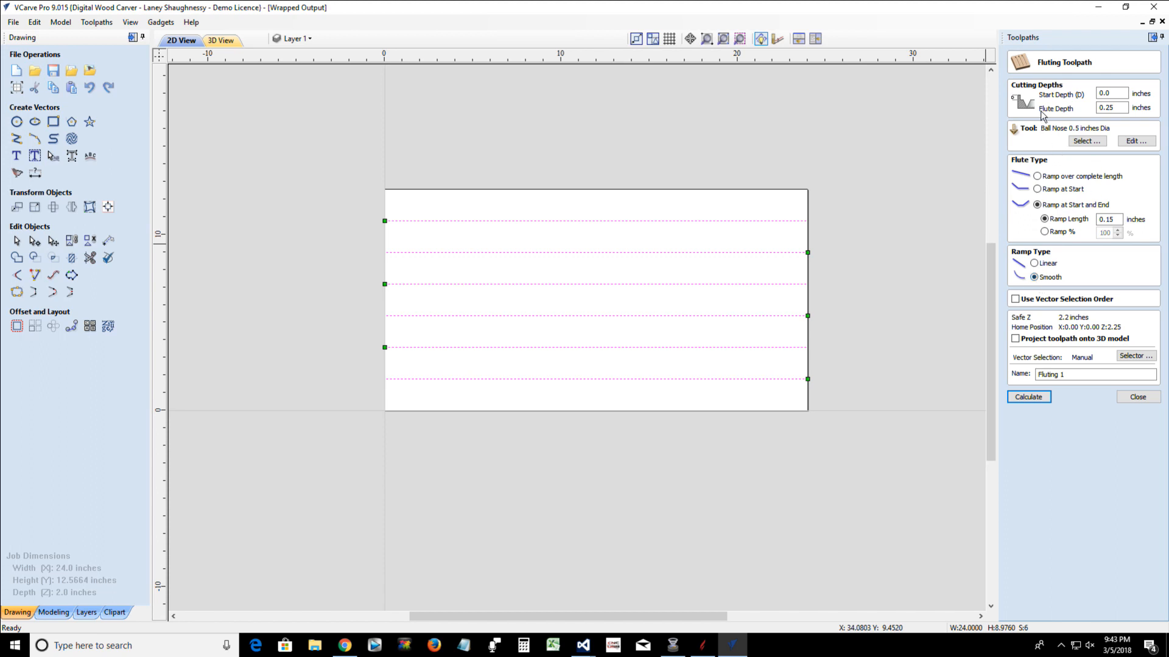
{"action": "left_click", "coordinate": [1106, 107]}
{"action": "double_click", "coordinate": [1106, 108]}
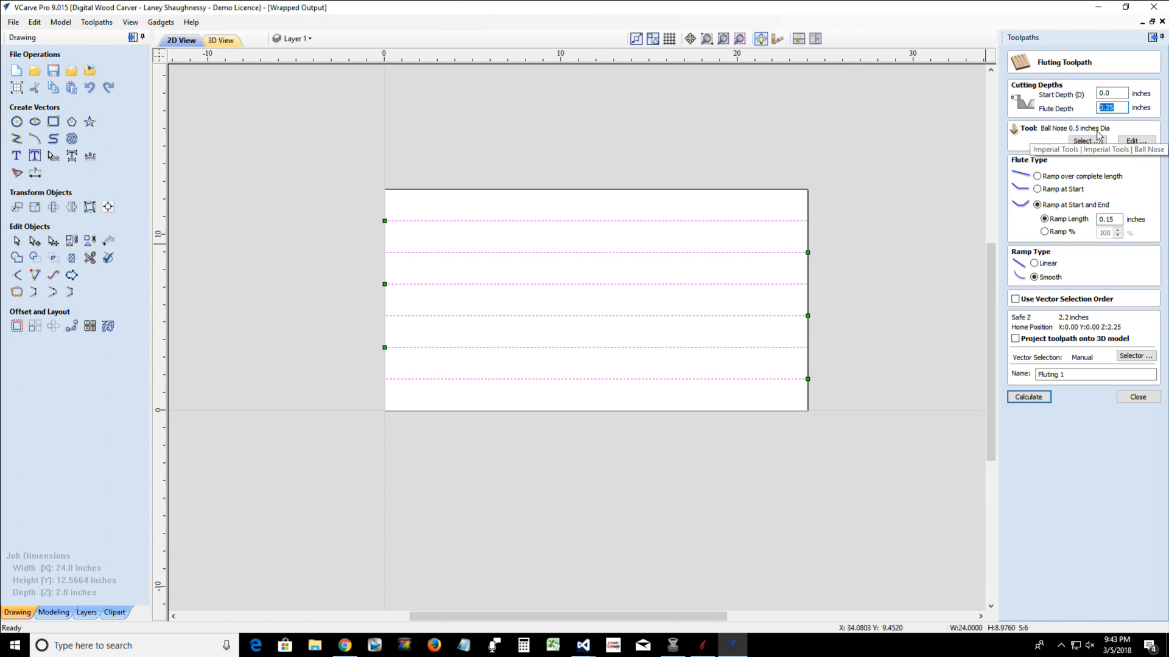
{"action": "left_click", "coordinate": [1028, 397]}
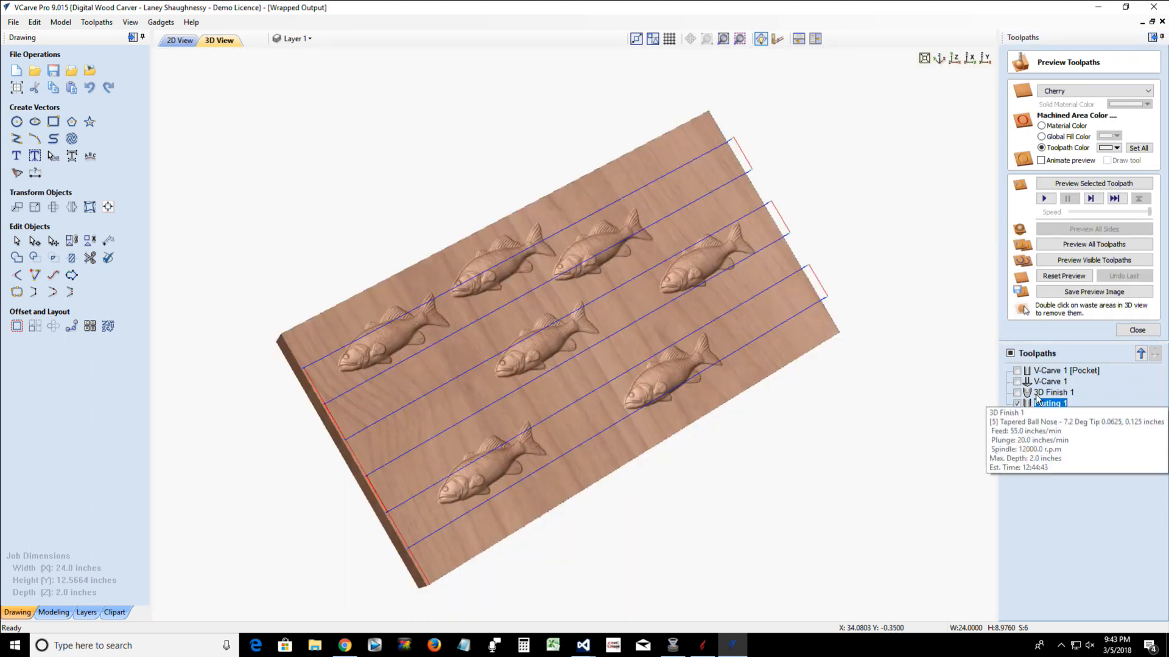
Reset the preview and turn off color shading to examine the fluting toolpath's ramps and rapid moves in 3D
{"action": "left_click", "coordinate": [1056, 278]}
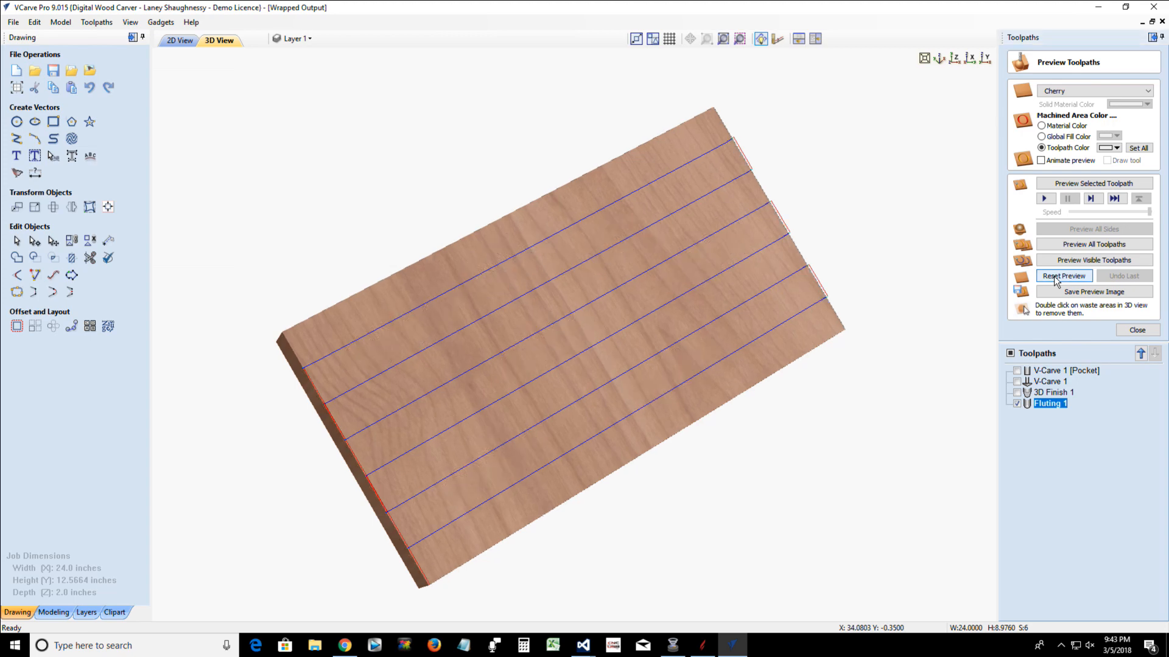
{"action": "left_click_drag", "start_coordinate": [538, 514], "coordinate": [600, 273]}
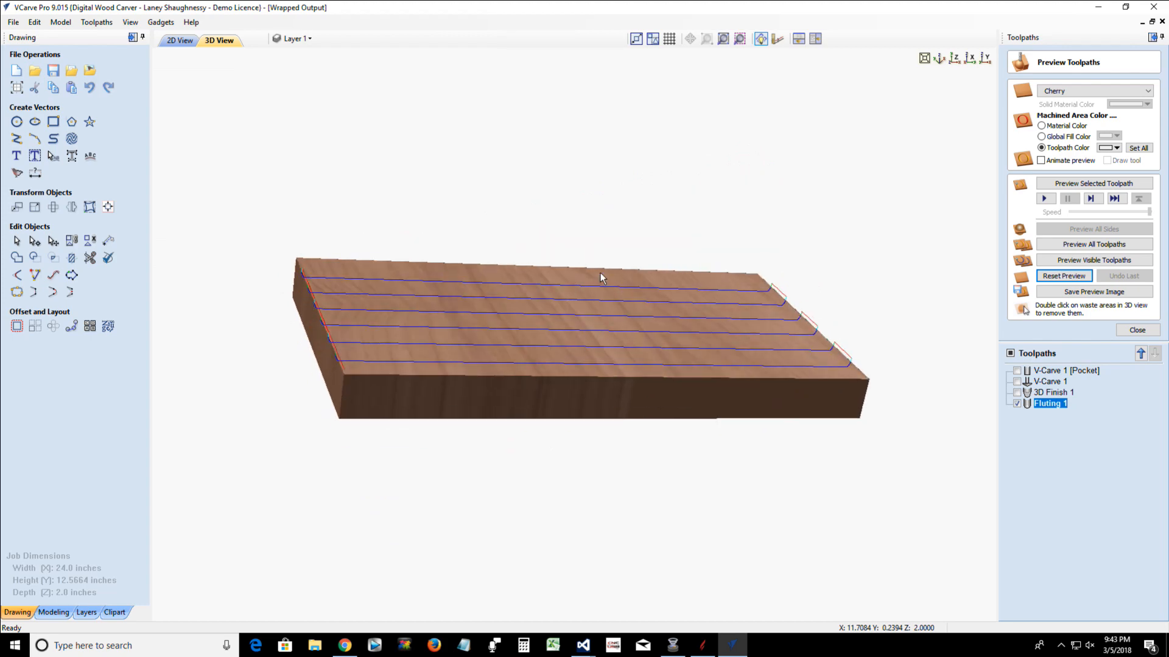
{"action": "left_click", "coordinate": [130, 25]}
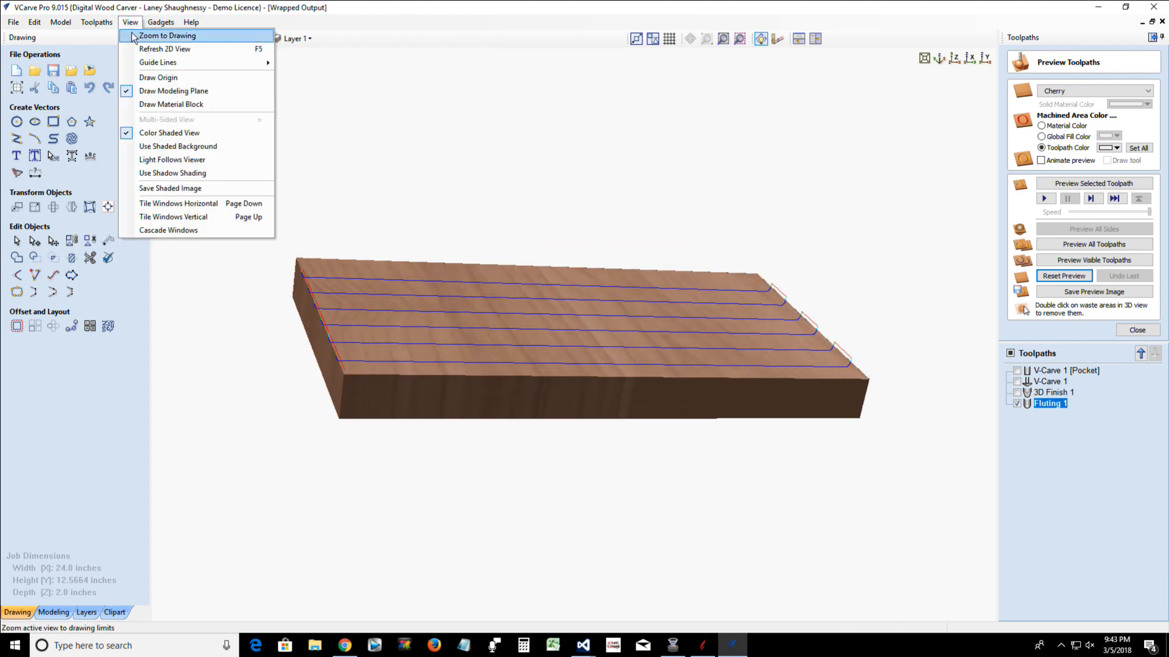
{"action": "left_click", "coordinate": [144, 133]}
{"action": "scroll", "coordinate": [433, 337], "scroll_direction": "down", "scroll_amount": 1}
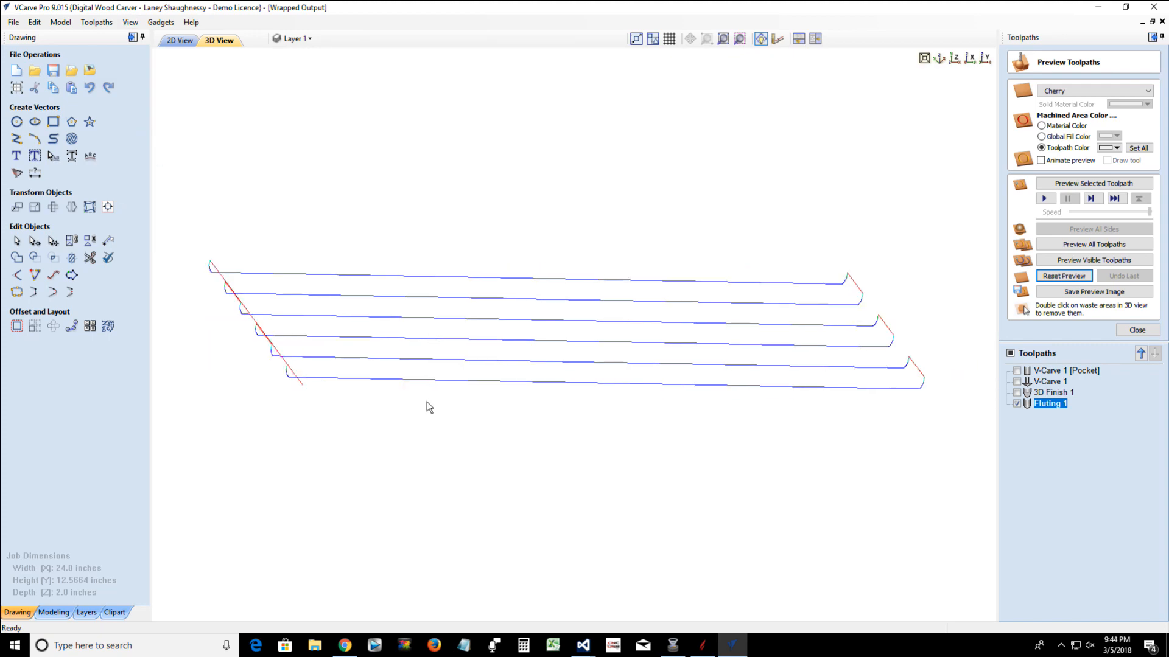
{"action": "left_click_drag", "start_coordinate": [429, 404], "coordinate": [303, 503]}
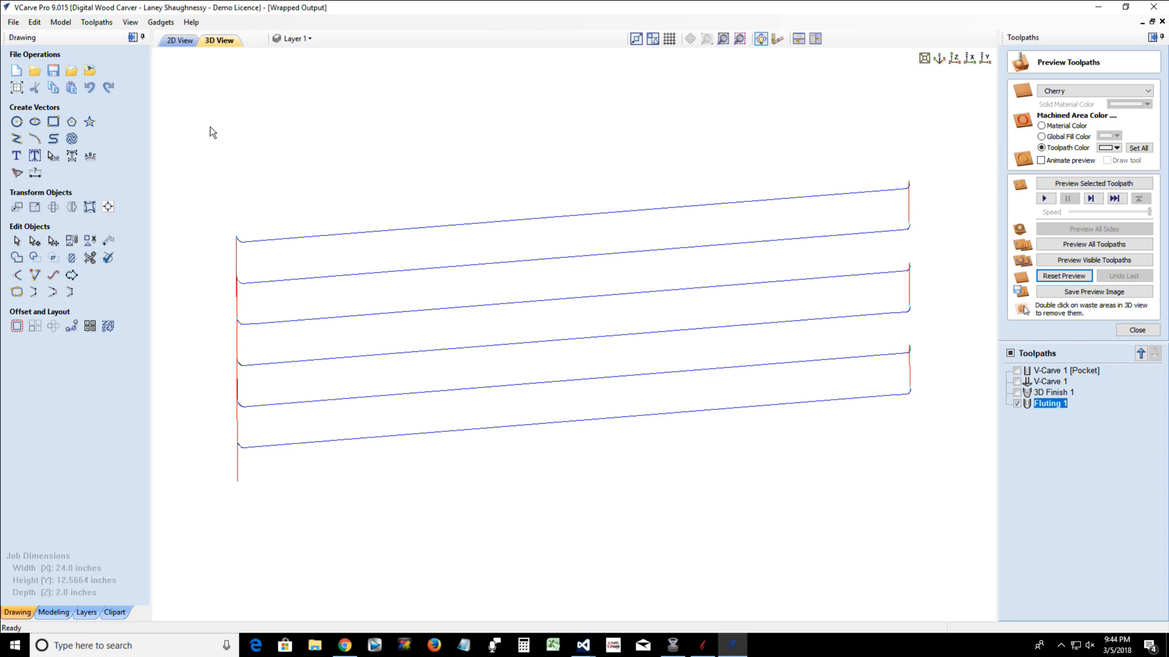
Check the cutting directions of the six lines in the 2D view, then restore color shading in the 3D view
{"action": "left_click", "coordinate": [168, 42]}
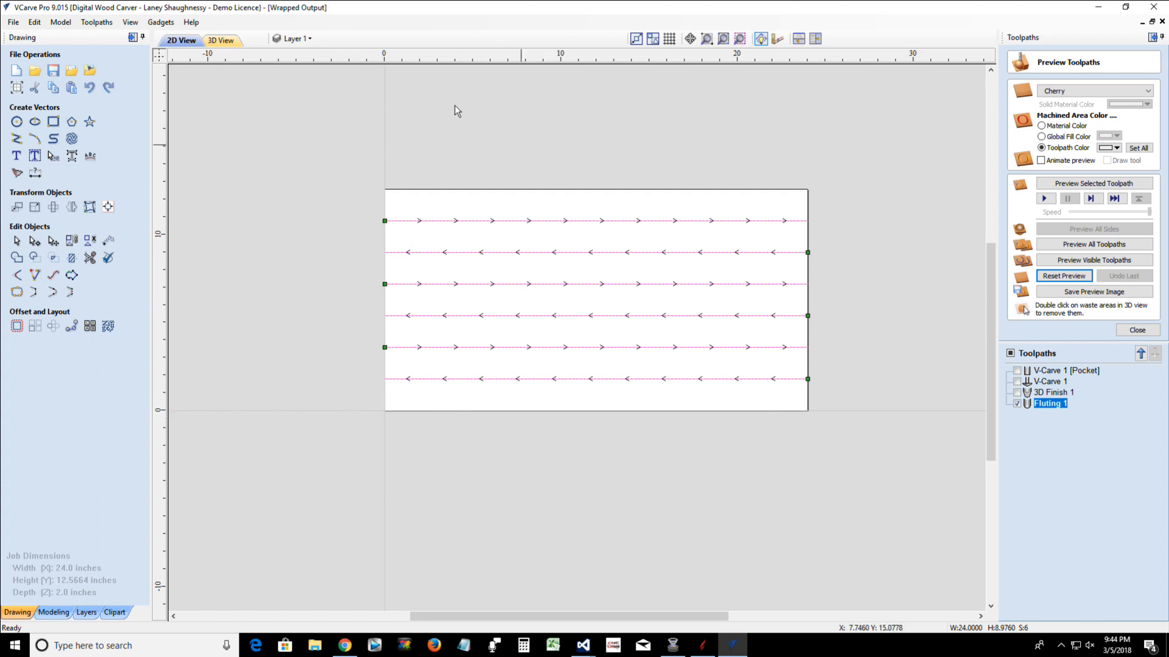
{"action": "left_click", "coordinate": [238, 47]}
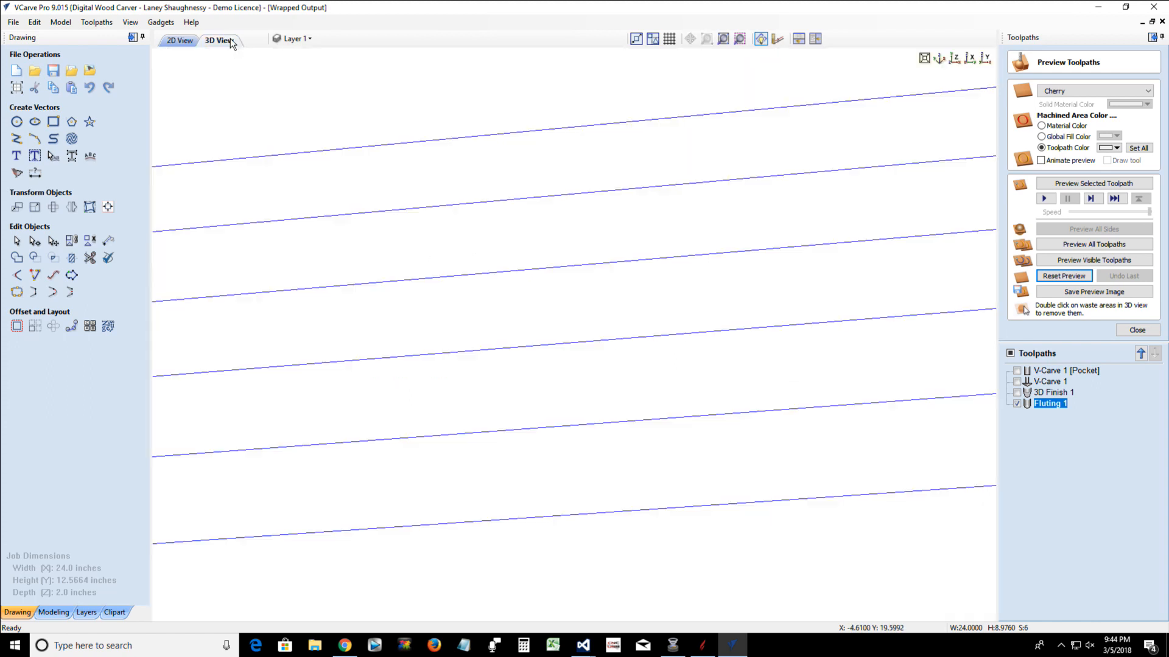
{"action": "left_click", "coordinate": [131, 22]}
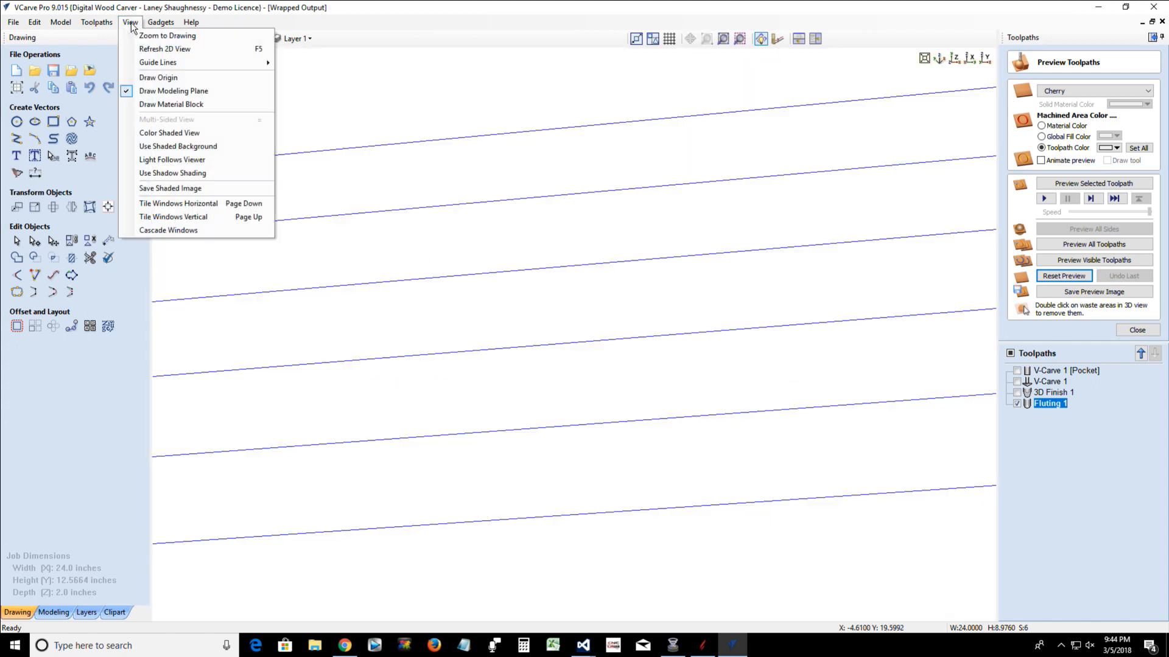
{"action": "left_click", "coordinate": [140, 134]}
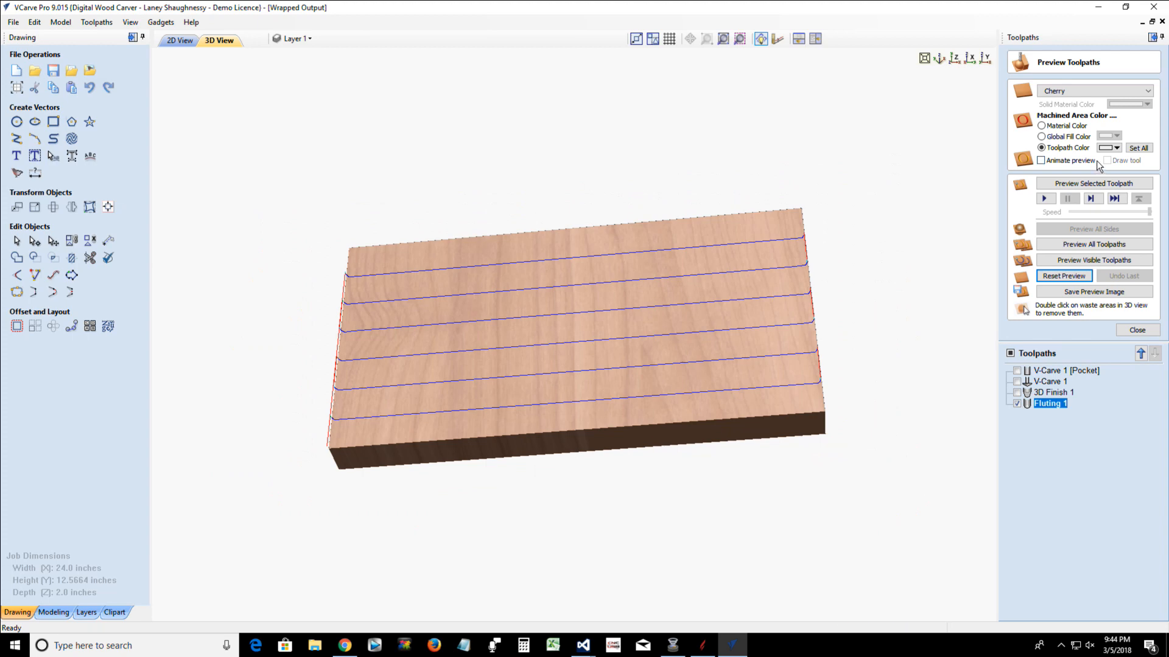
Preview the selected fluting toolpath and examine the full-length flutes on the block from several angles
{"action": "left_click", "coordinate": [1070, 184]}
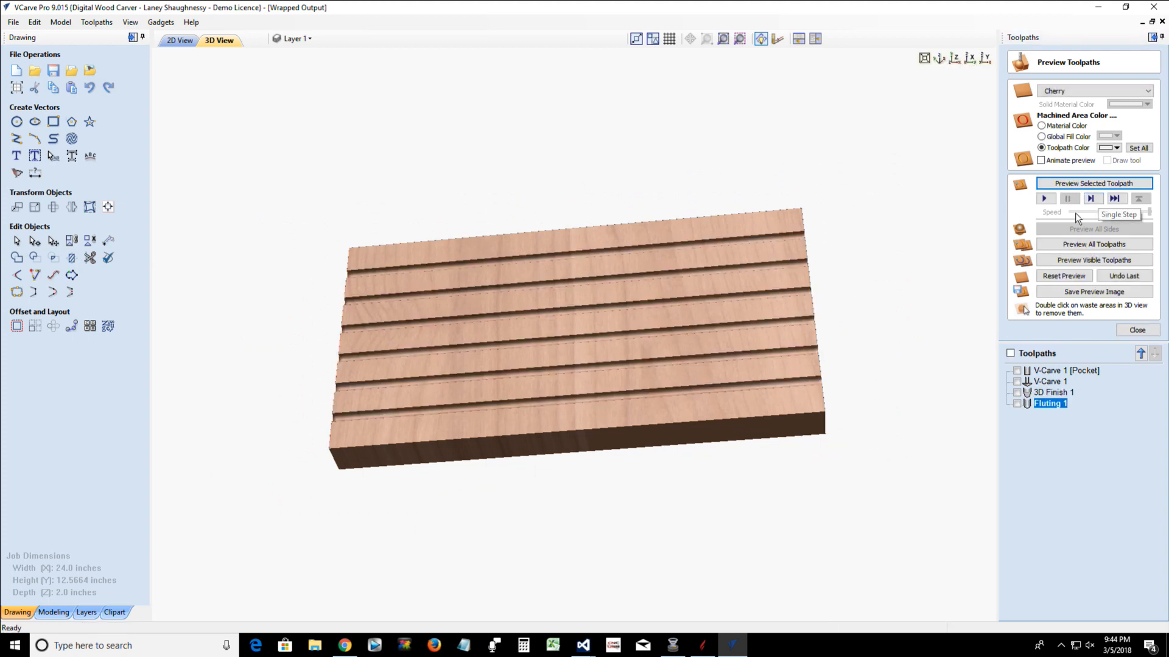
{"action": "left_click_drag", "start_coordinate": [541, 400], "coordinate": [535, 490]}
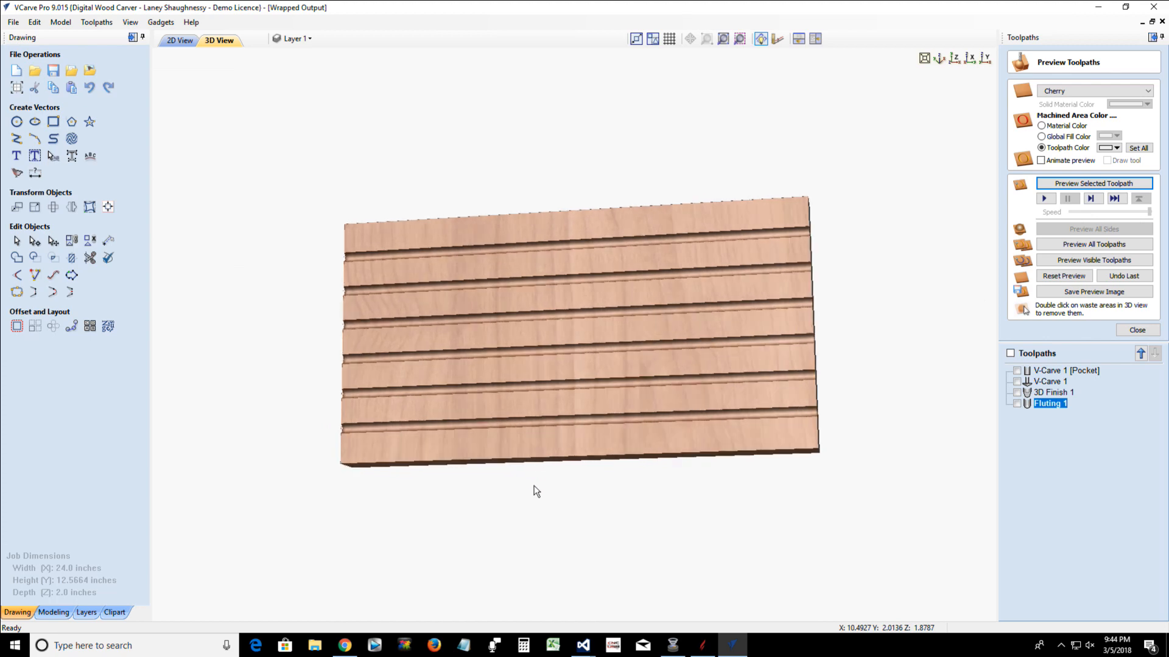
{"action": "scroll", "coordinate": [625, 345], "scroll_direction": "up", "scroll_amount": 3}
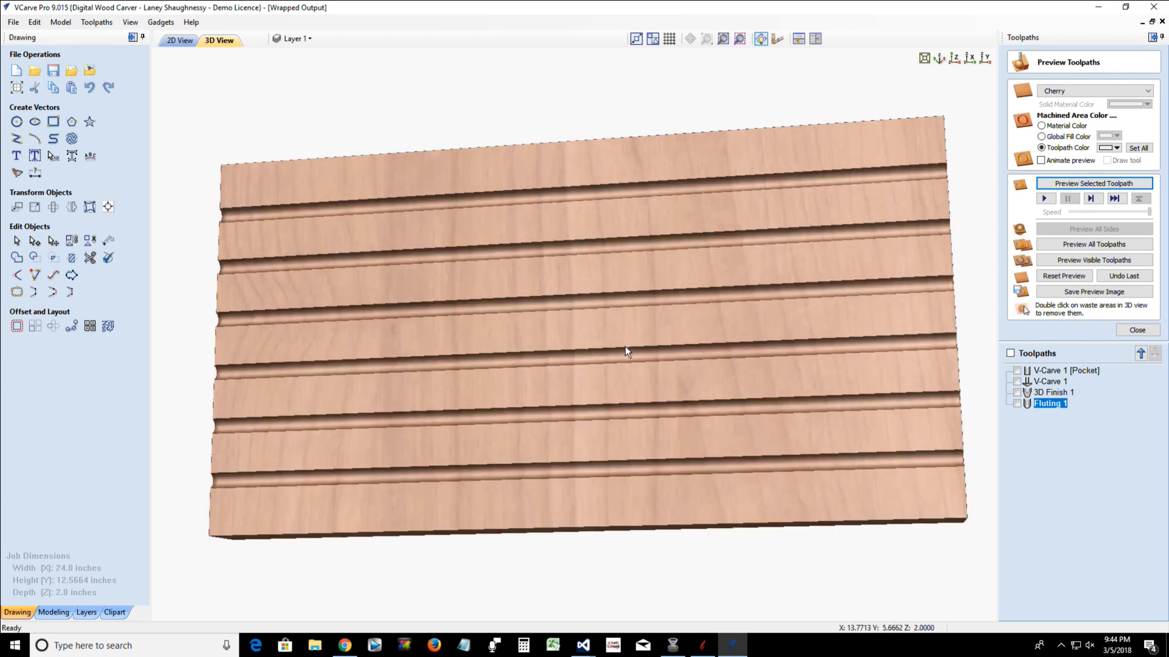
{"action": "scroll", "coordinate": [626, 345], "scroll_direction": "down", "scroll_amount": 2}
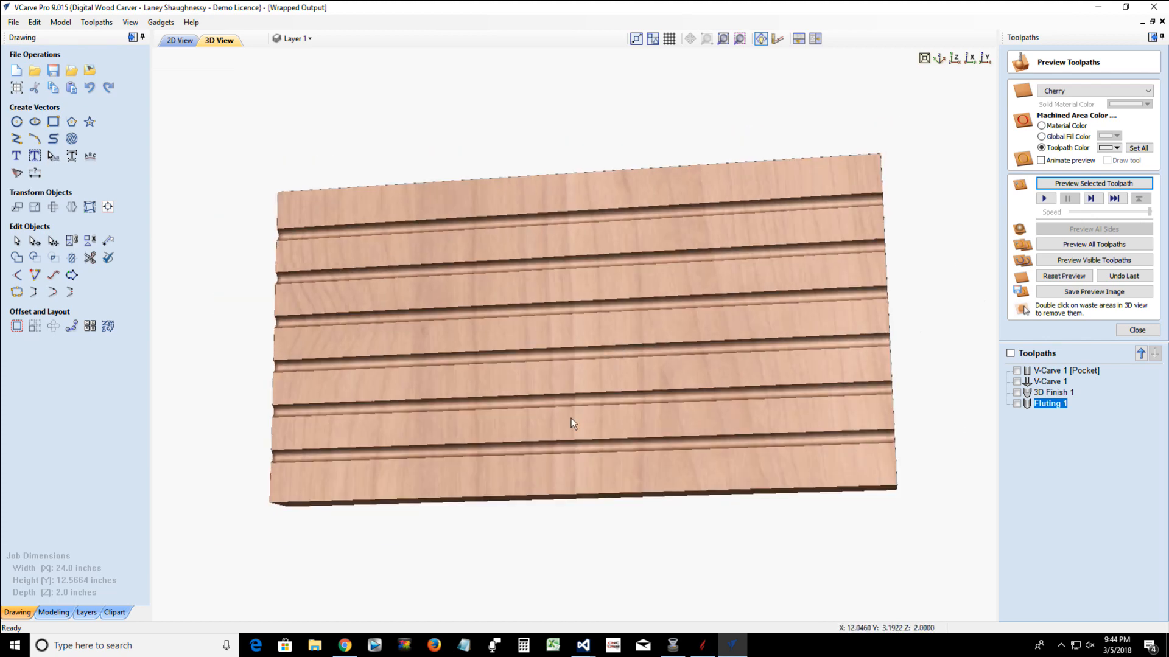
{"action": "left_click_drag", "start_coordinate": [561, 469], "coordinate": [537, 334]}
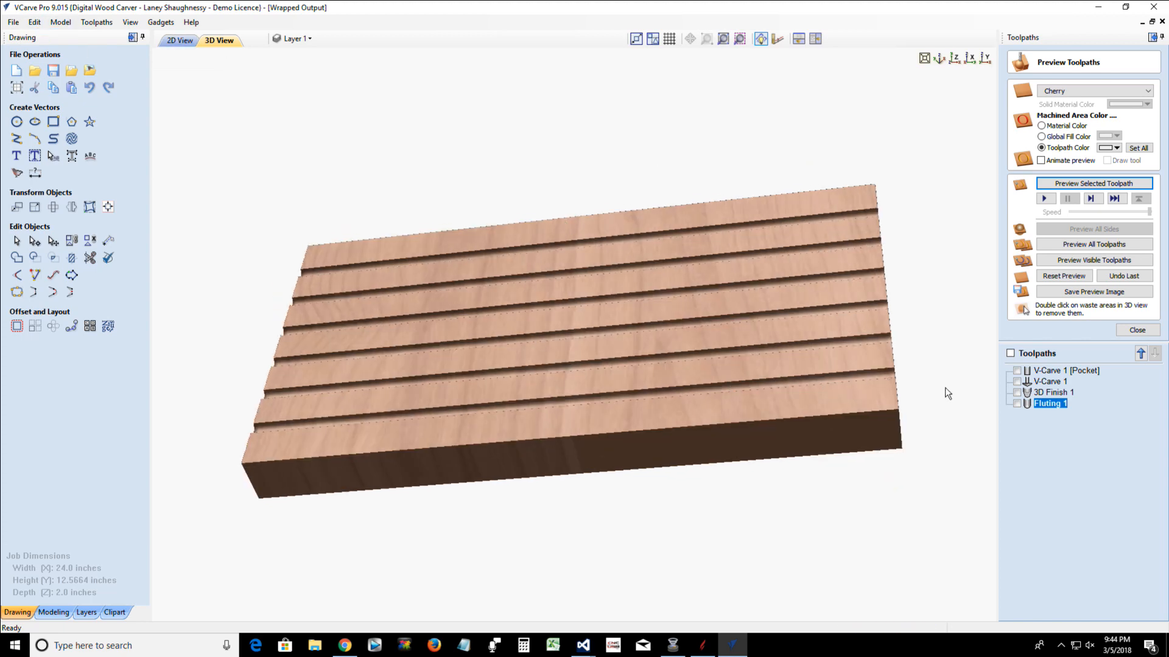
Reopen Fluting 1 for editing, shorten the six lines equally at both ends to about 22.66 inches, and clear the selection
{"action": "double_click", "coordinate": [1059, 403]}
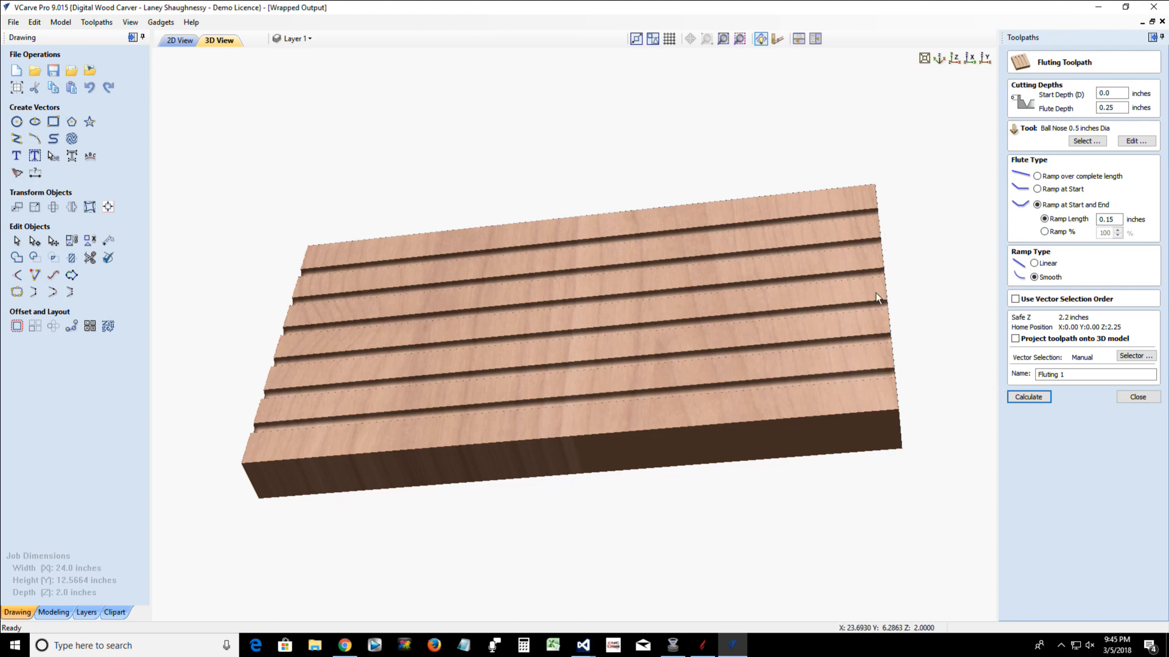
{"action": "left_click", "coordinate": [180, 40]}
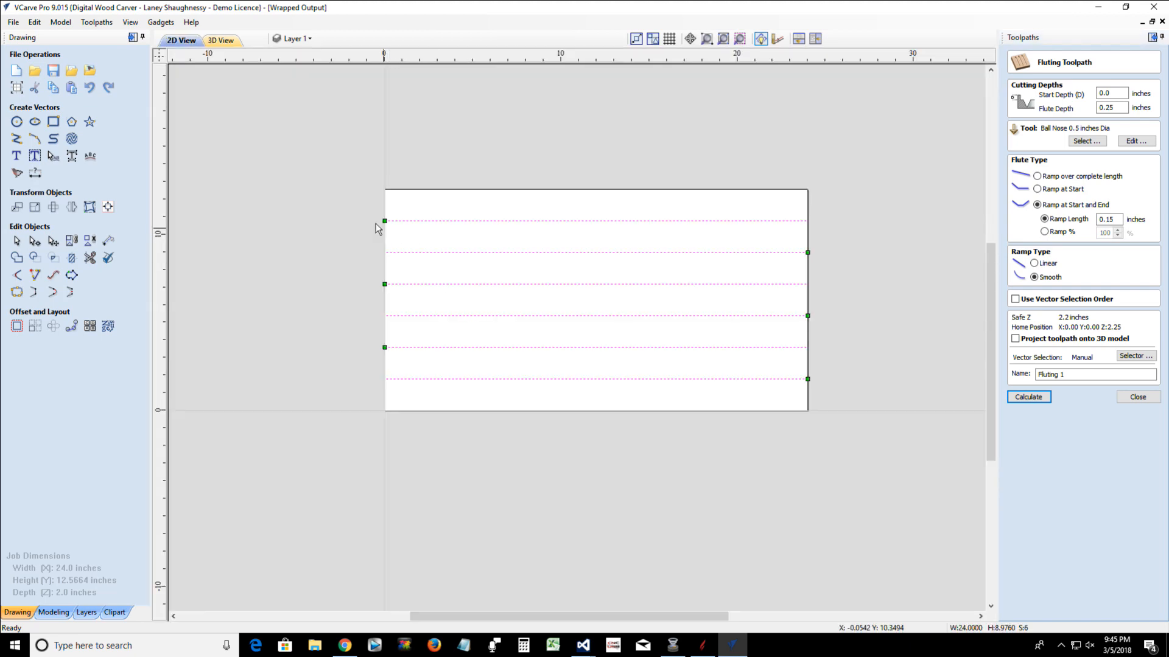
{"action": "left_click", "coordinate": [450, 221]}
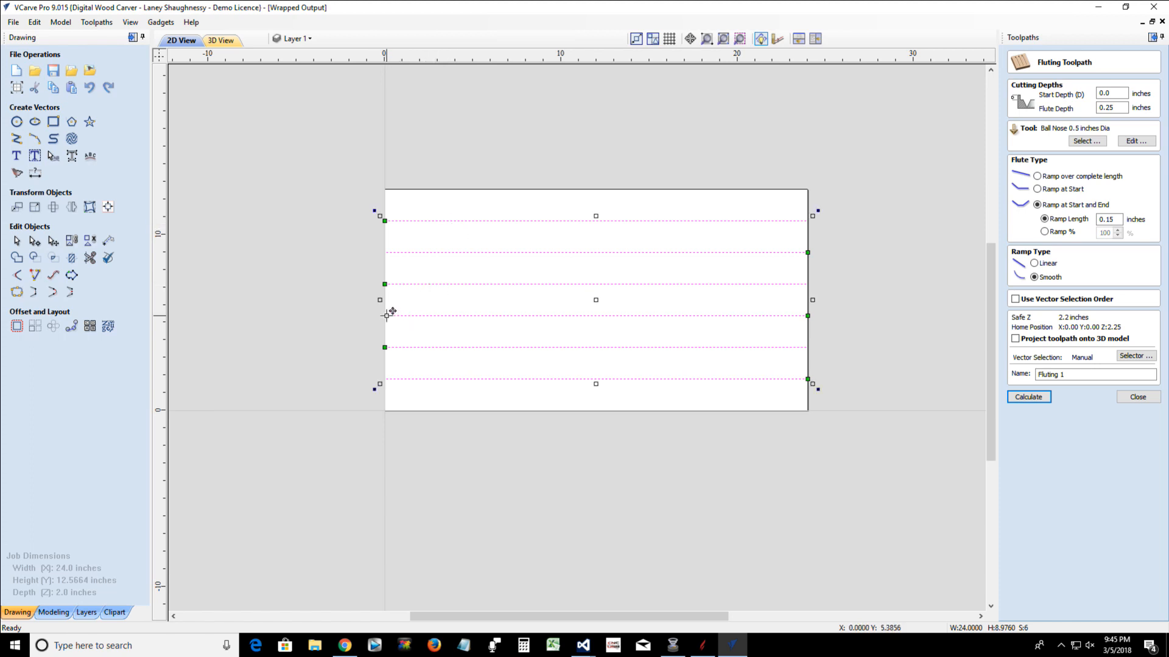
{"action": "left_click_drag", "start_coordinate": [380, 300], "coordinate": [395, 301]}
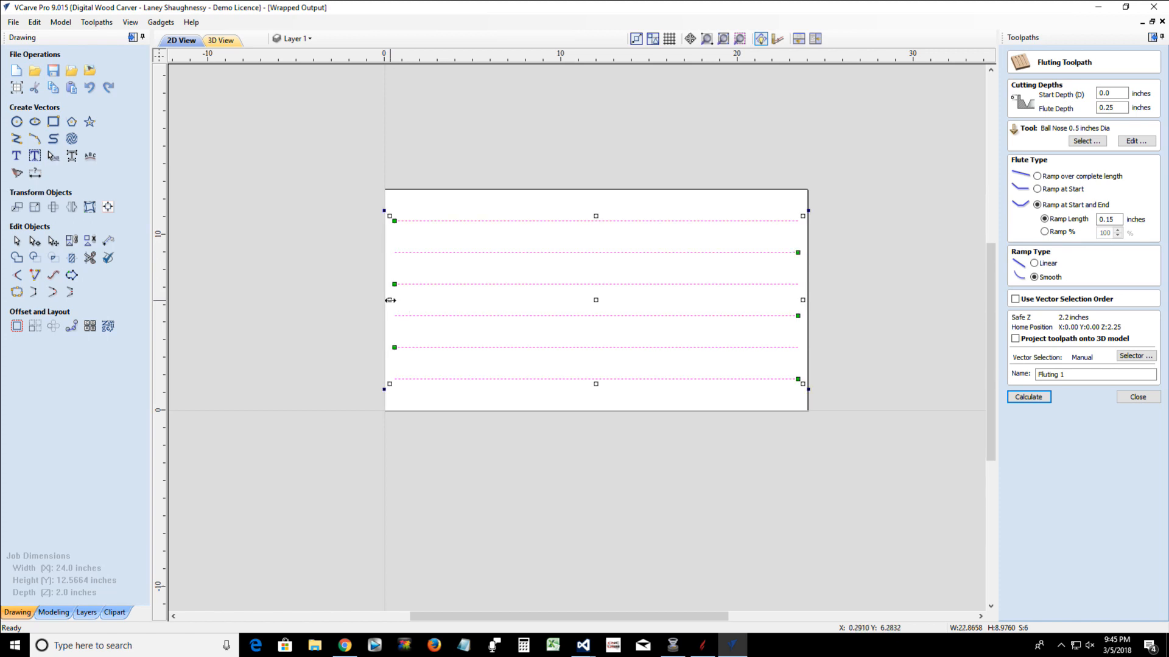
{"action": "left_click_drag", "start_coordinate": [390, 300], "coordinate": [396, 301]}
{"action": "left_click", "coordinate": [341, 347]}
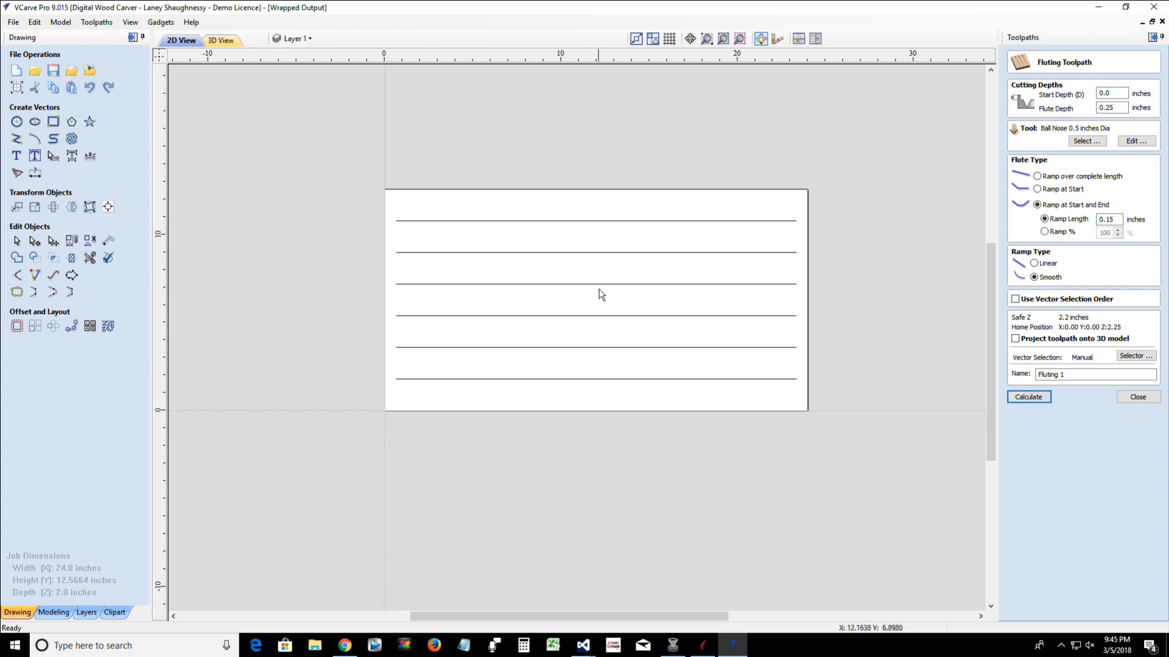
Recalculate the fluting toolpath for the six shortened lines and reset the preview
{"action": "left_click_drag", "start_coordinate": [633, 382], "coordinate": [563, 210]}
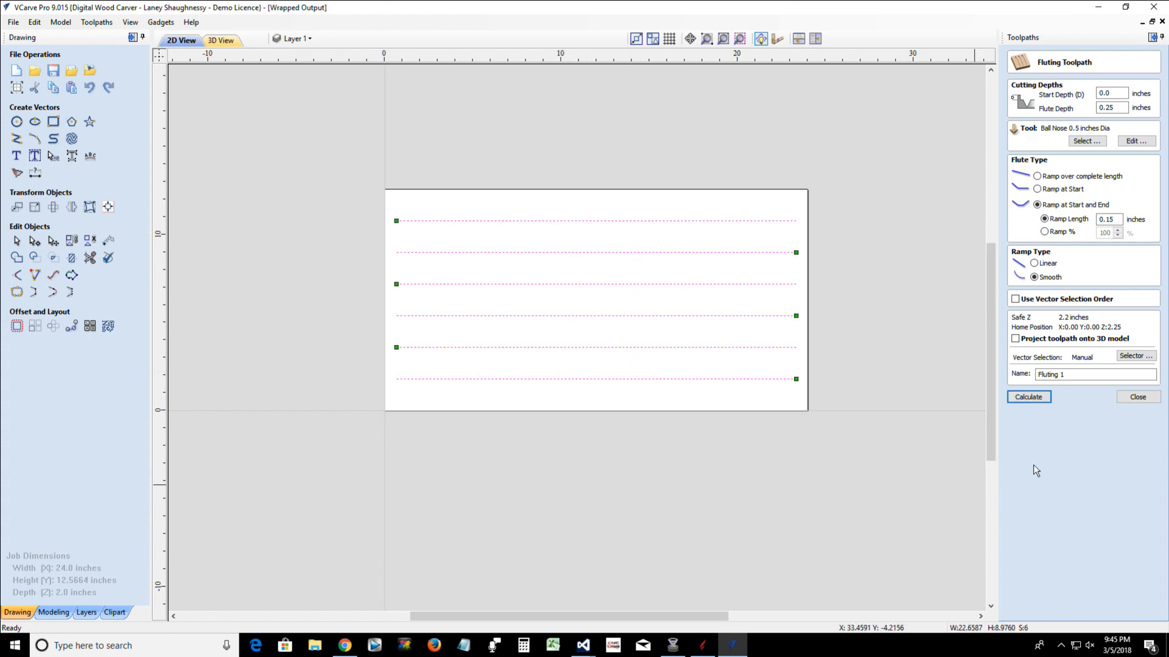
{"action": "left_click", "coordinate": [1028, 396]}
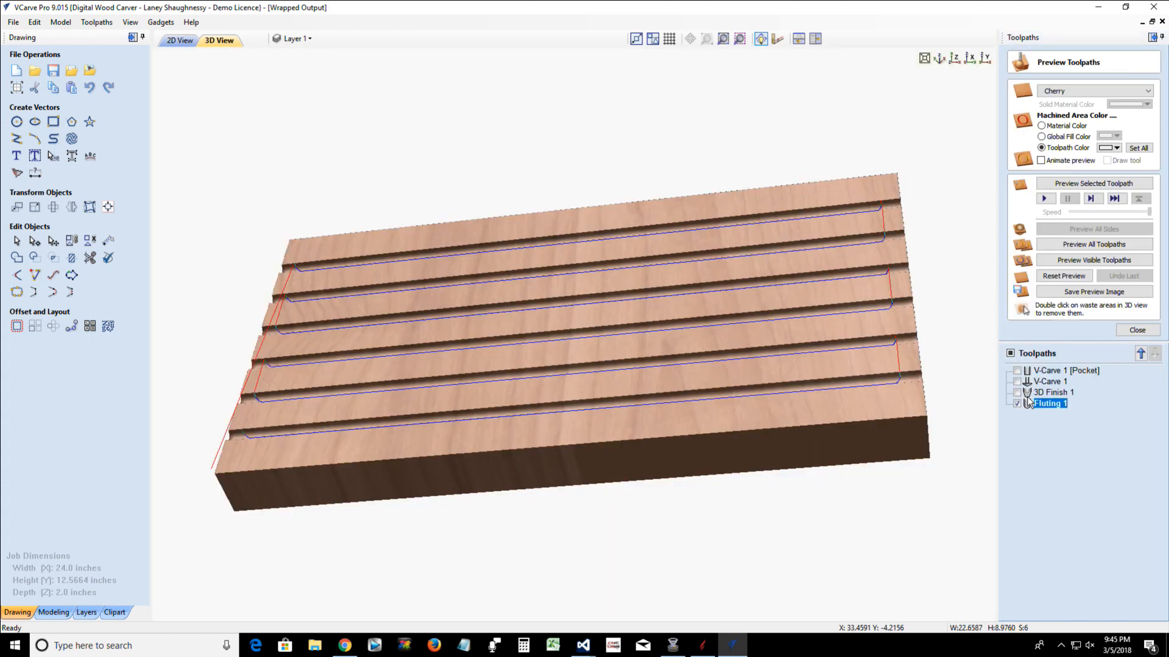
{"action": "left_click", "coordinate": [1053, 276]}
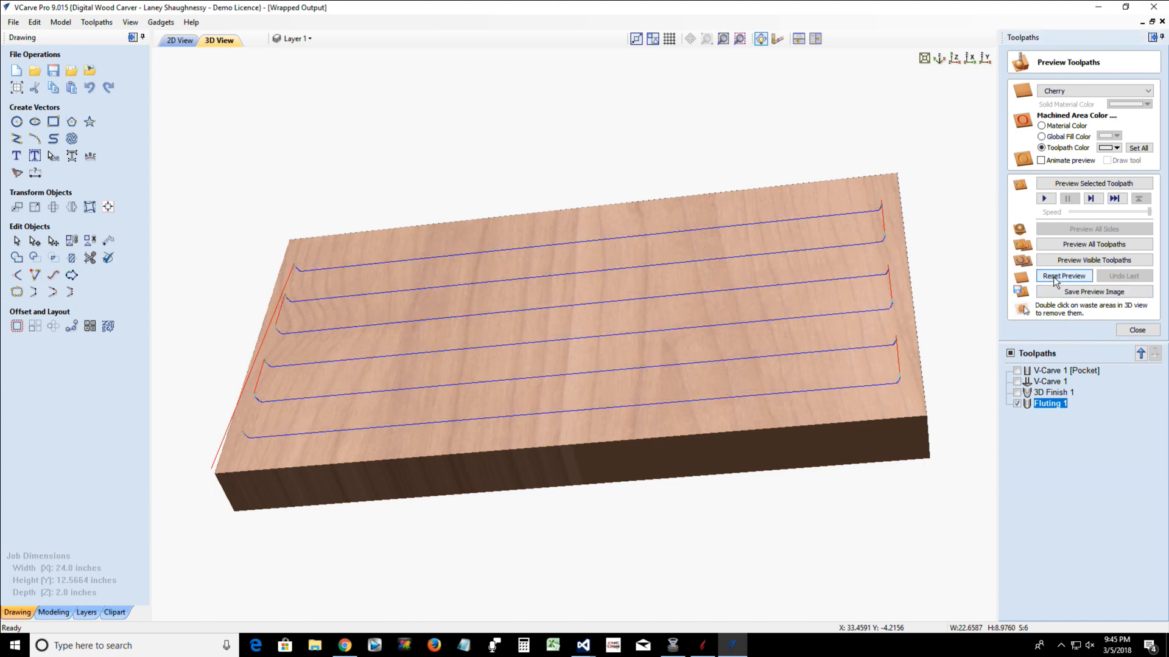
Preview the recalculated fluting toolpath and examine the flutes' ends inside the block's edges from several angles
{"action": "left_click", "coordinate": [1083, 185]}
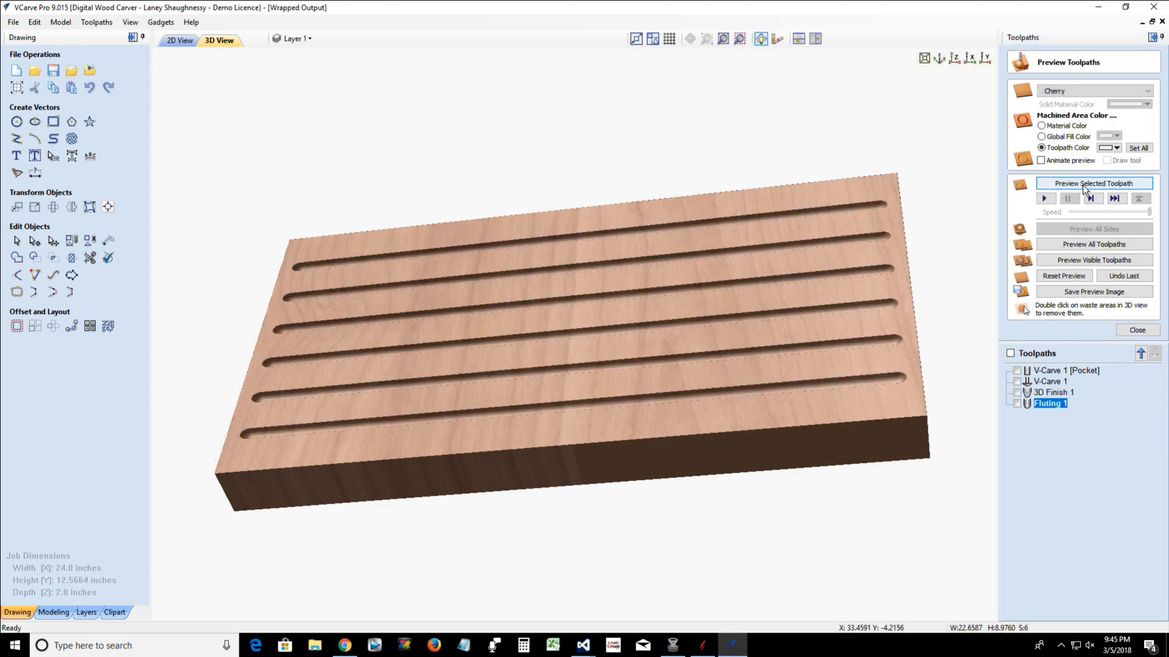
{"action": "left_click_drag", "start_coordinate": [574, 512], "coordinate": [573, 543]}
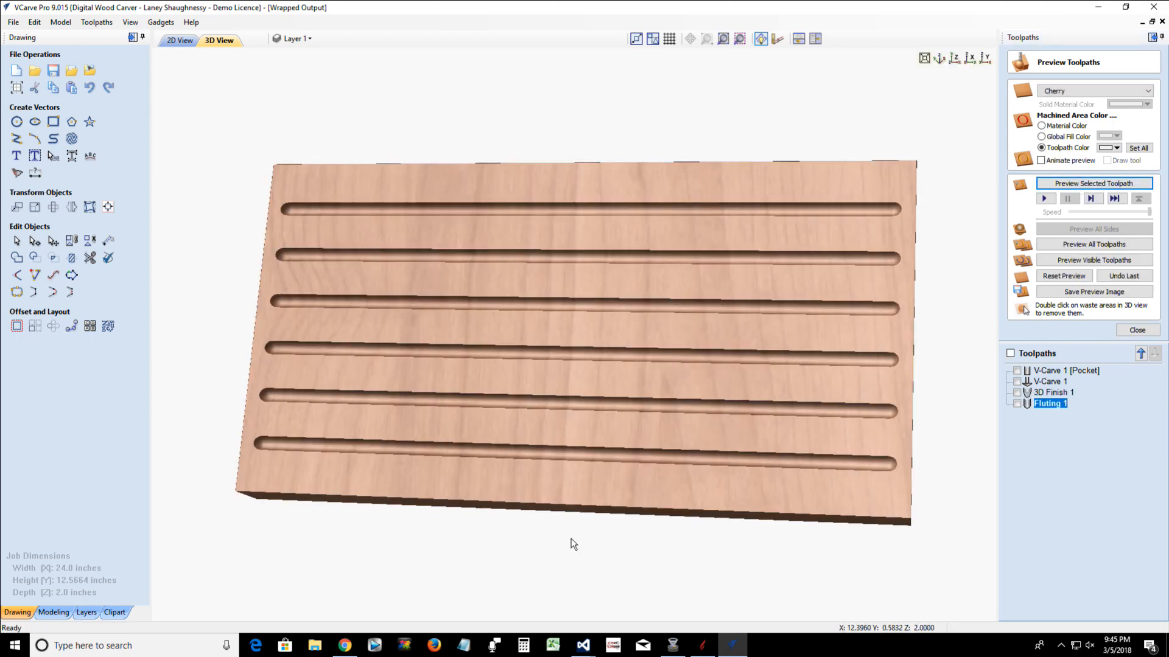
{"action": "left_click_drag", "start_coordinate": [467, 481], "coordinate": [741, 420]}
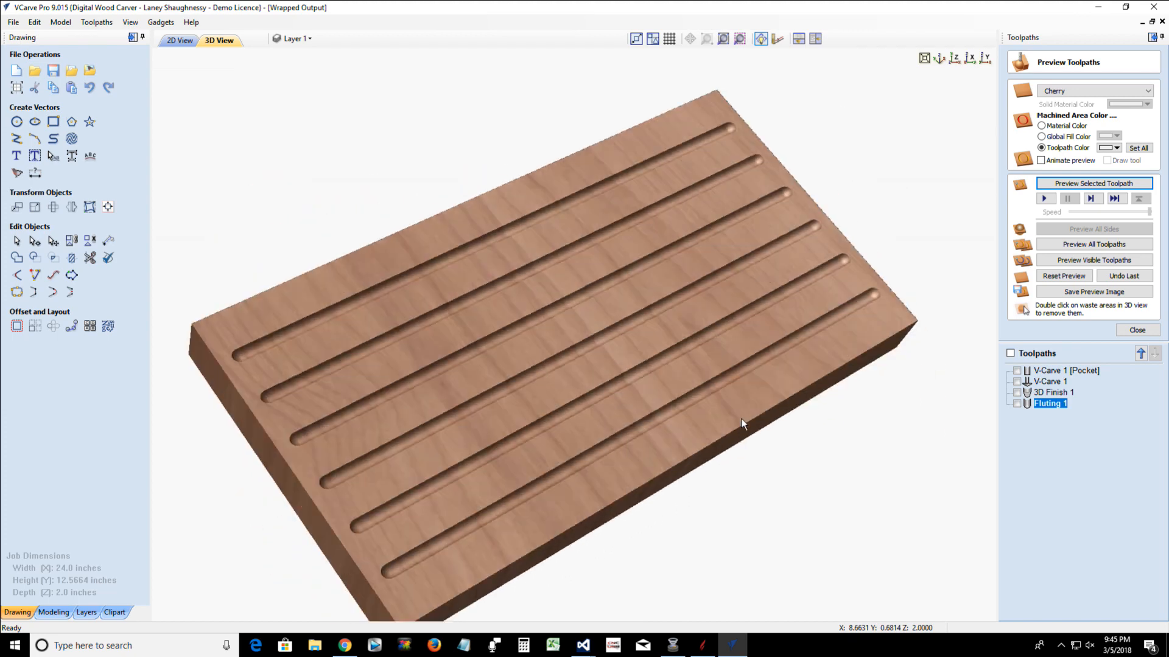
{"action": "left_click_drag", "start_coordinate": [612, 414], "coordinate": [611, 399]}
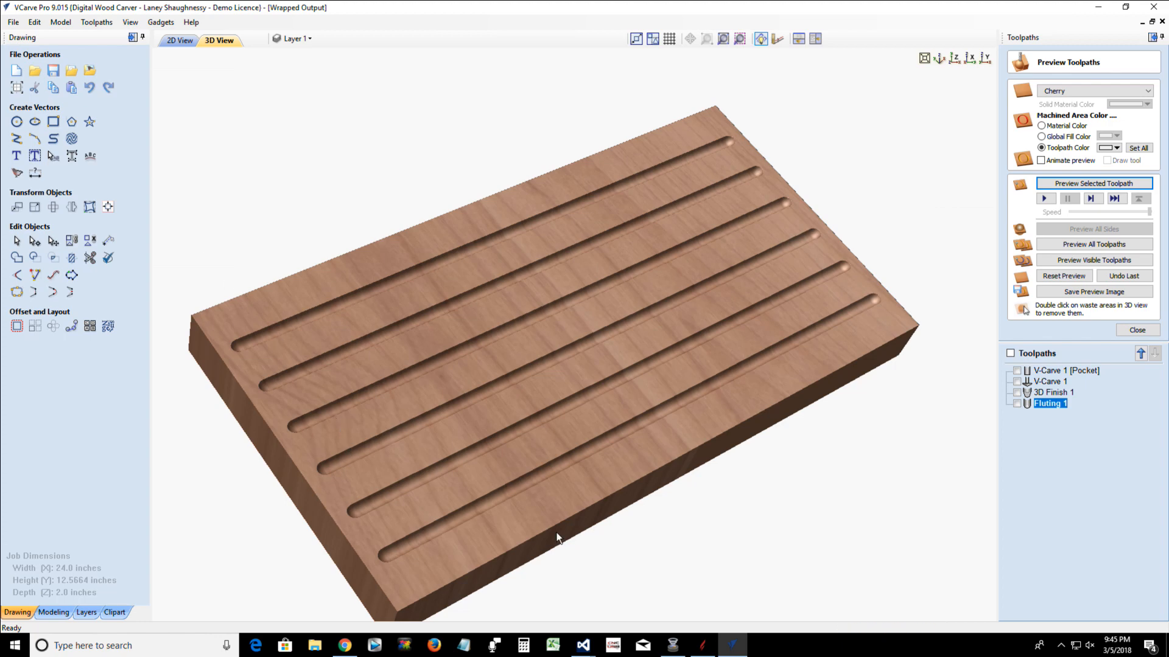
Switch to Aspire and create a new single-sided job of 30 x 9.4248 x 1.5 inches, discarding the changes to the current file
{"action": "left_click", "coordinate": [704, 646]}
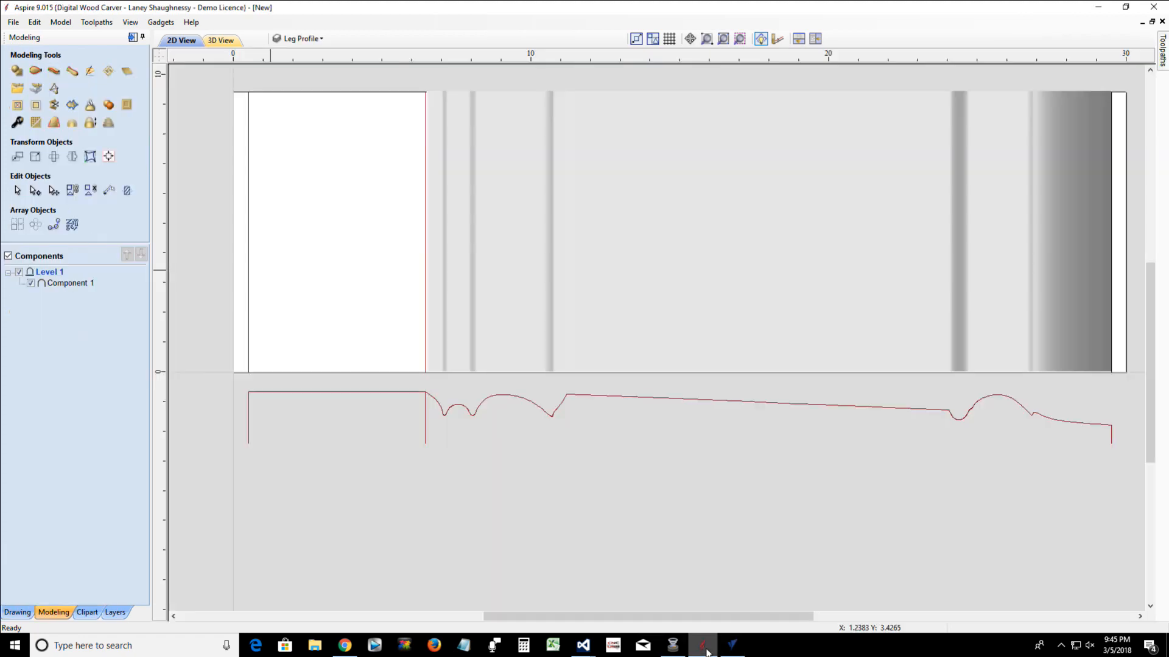
{"action": "left_click", "coordinate": [11, 24]}
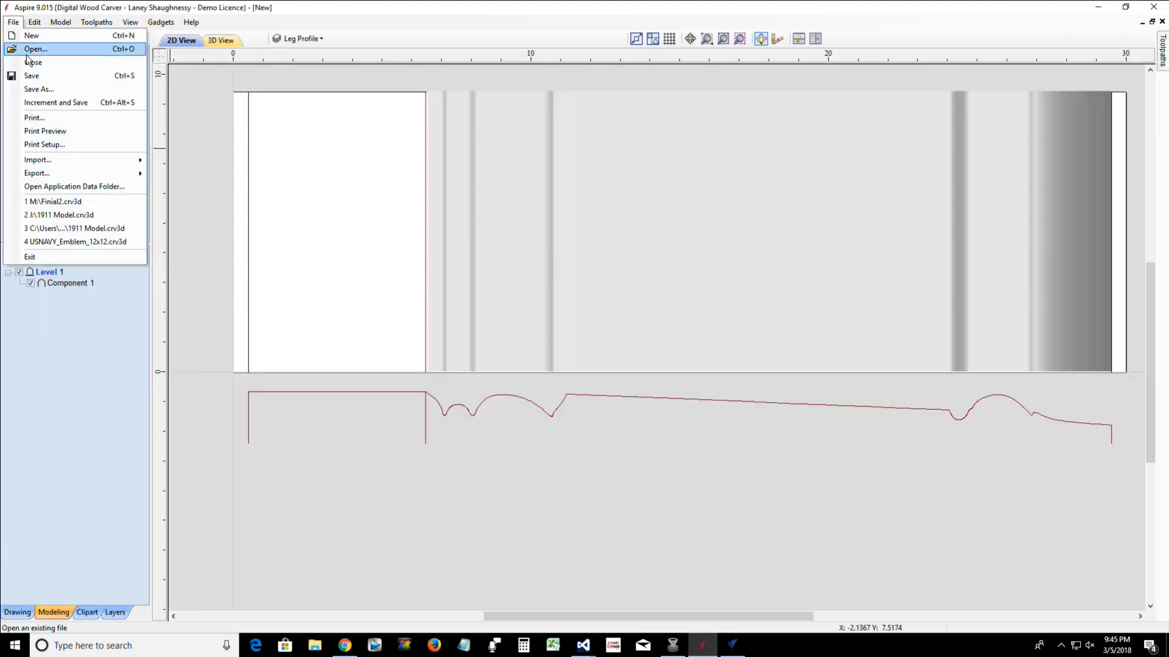
{"action": "left_click", "coordinate": [31, 37]}
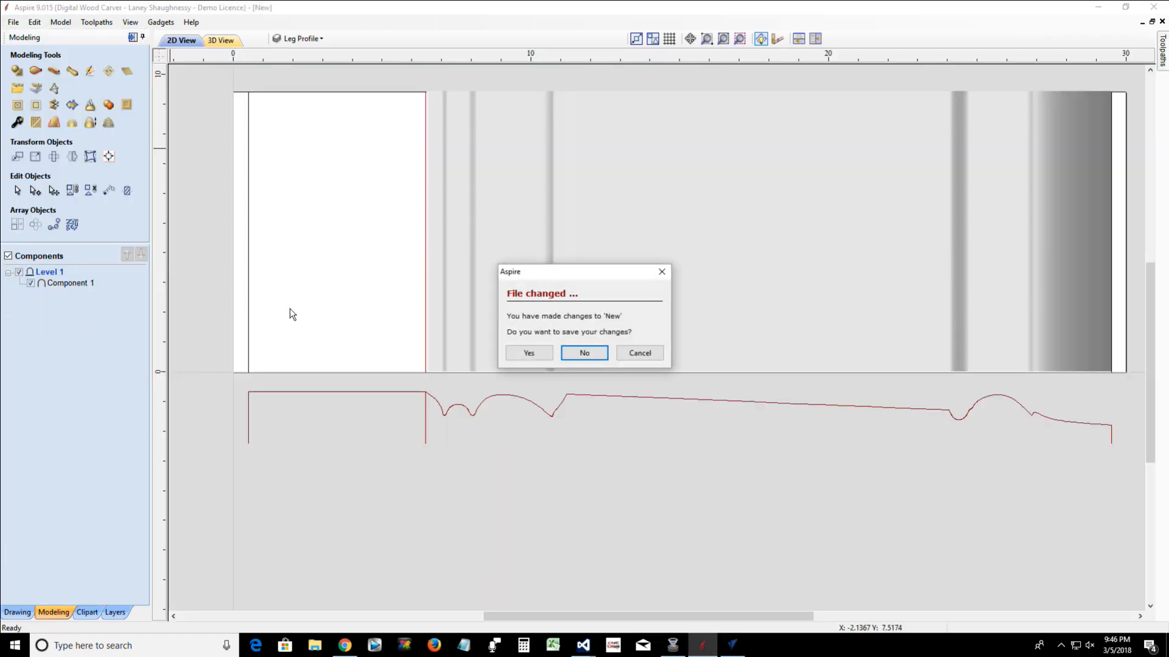
{"action": "left_click", "coordinate": [585, 352]}
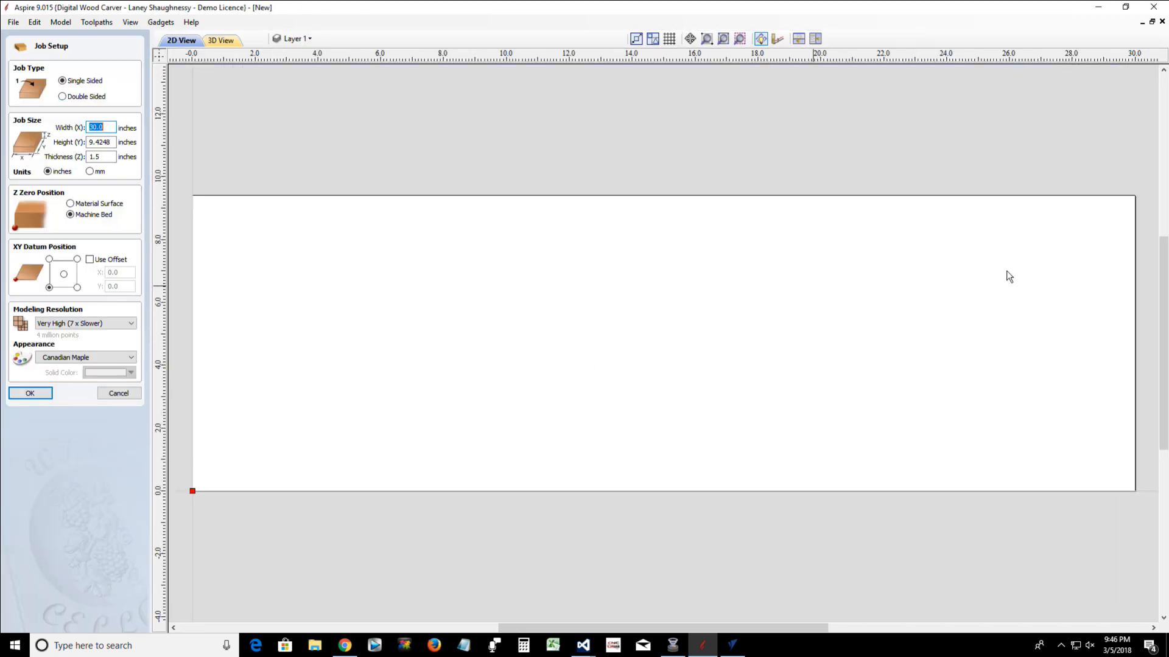
{"action": "left_click", "coordinate": [24, 395]}
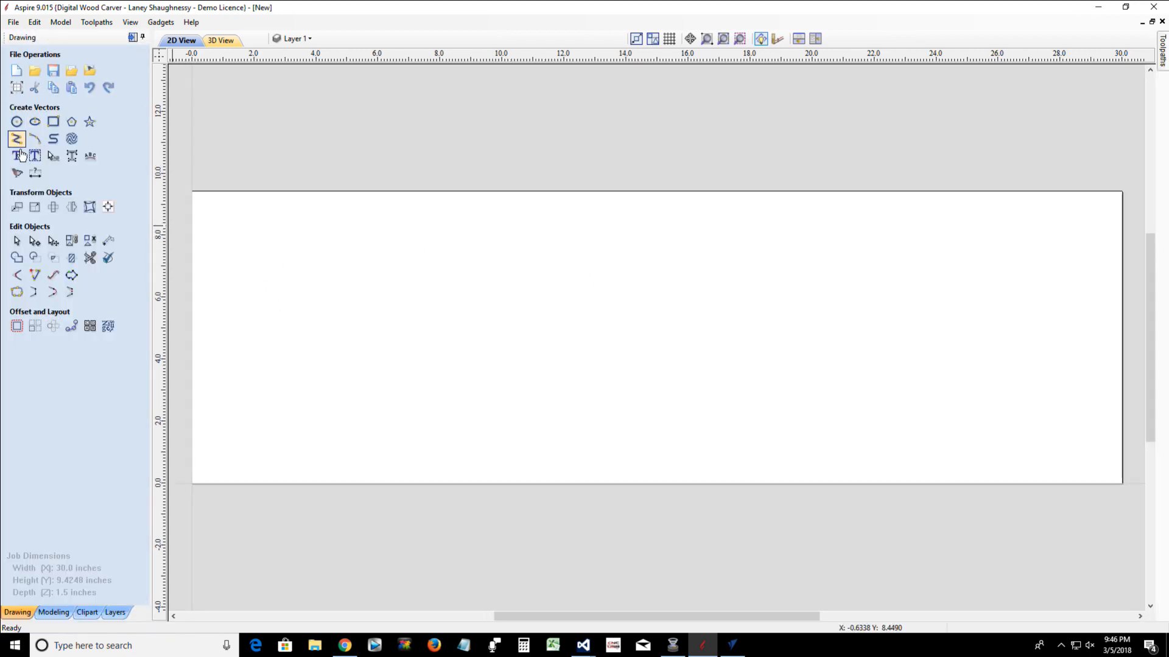
Draw a horizontal 30-inch line across the full job width near the upper edge, at about Y 8.7 inches
{"action": "left_click", "coordinate": [16, 139]}
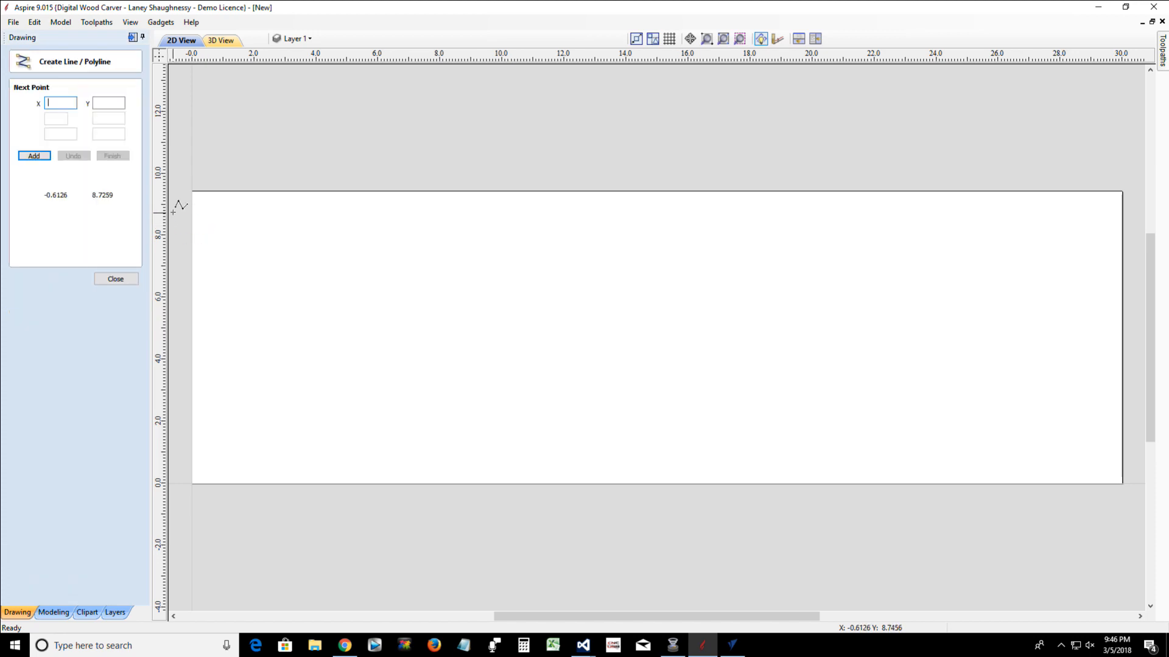
{"action": "left_click", "coordinate": [192, 213]}
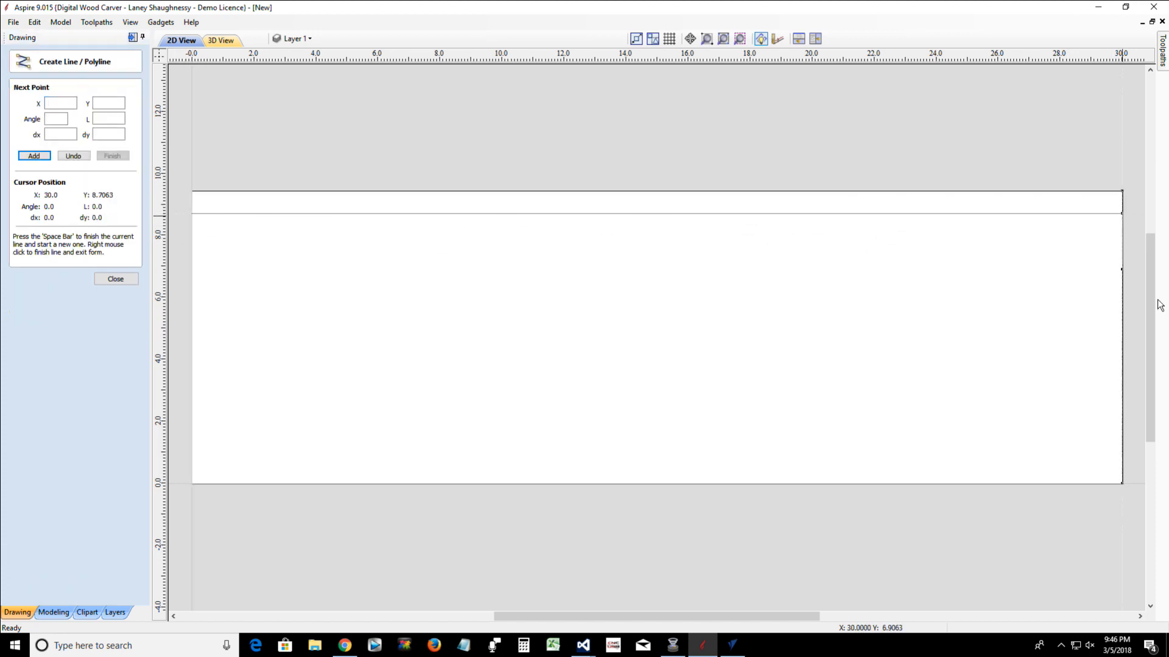
{"action": "left_click", "coordinate": [1122, 214]}
{"action": "key", "text": "space"}
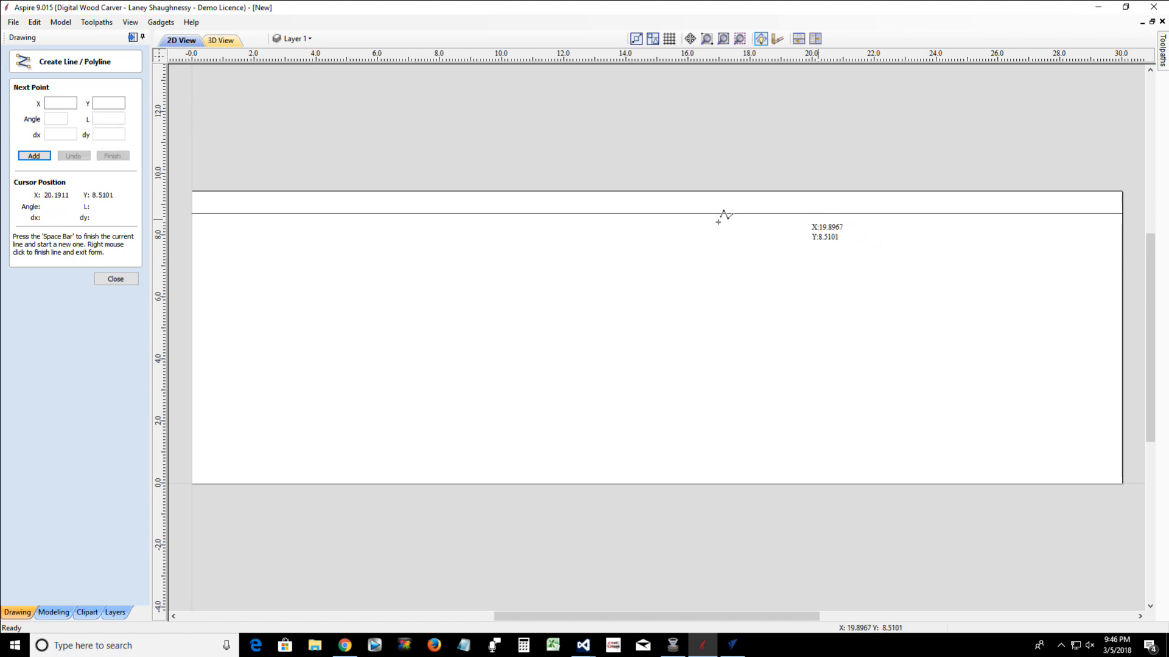
{"action": "left_click", "coordinate": [110, 283]}
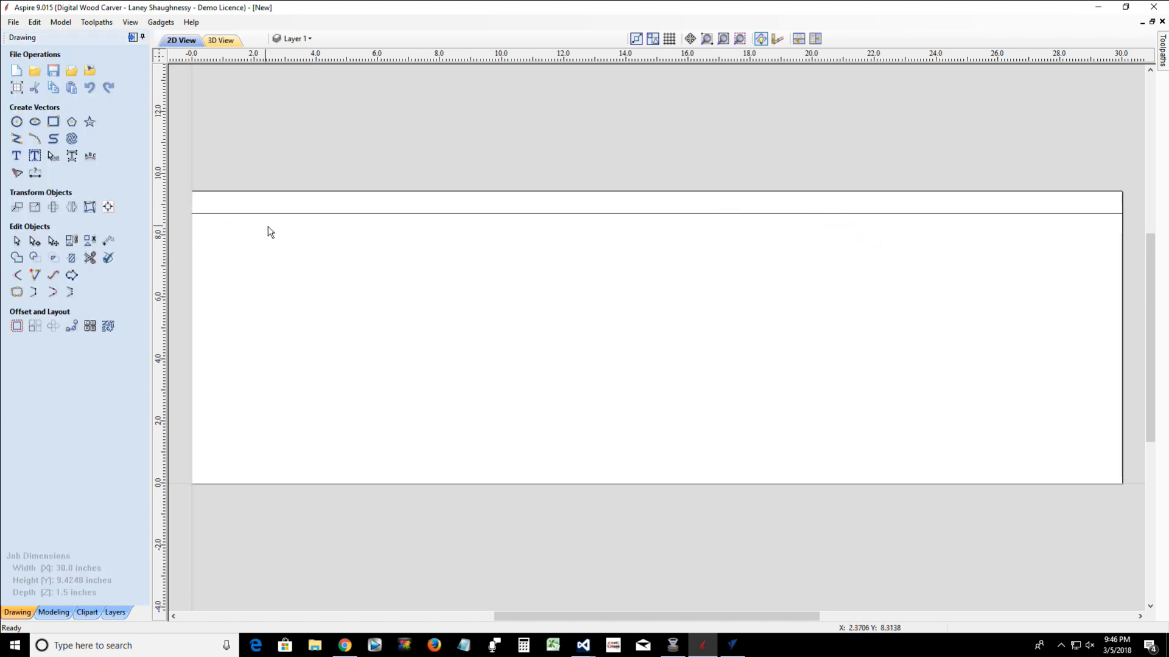
Place five copies of the horizontal line at rough intervals below it and select all six lines
{"action": "left_click", "coordinate": [323, 214]}
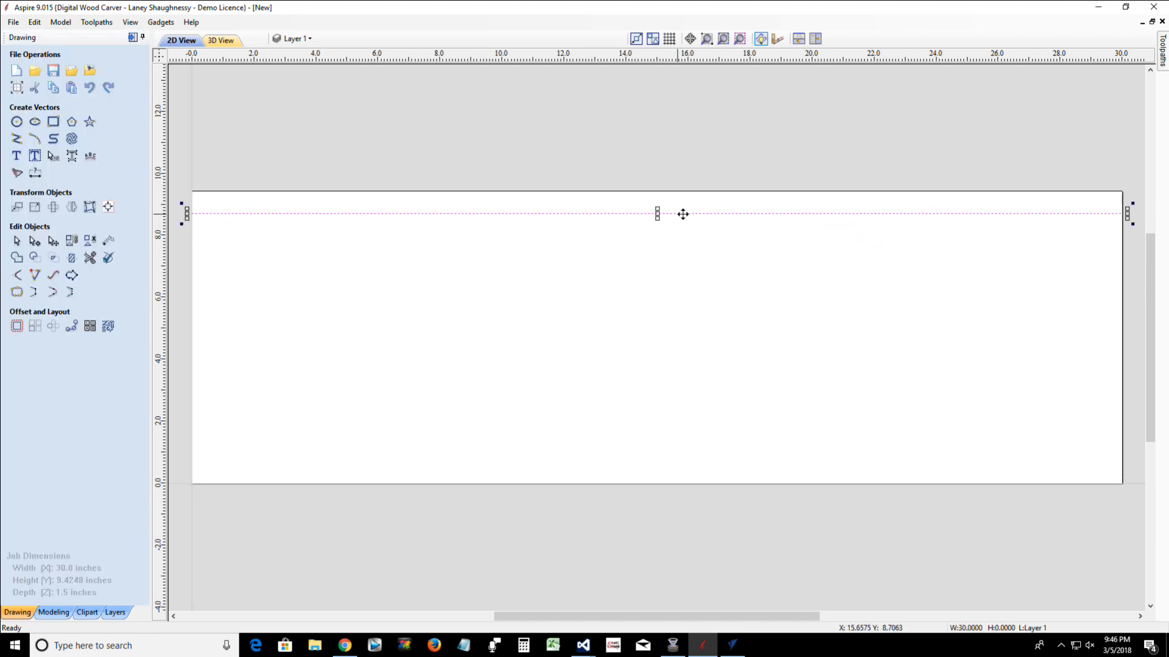
{"action": "left_click_drag", "start_coordinate": [657, 212], "coordinate": [666, 387]}
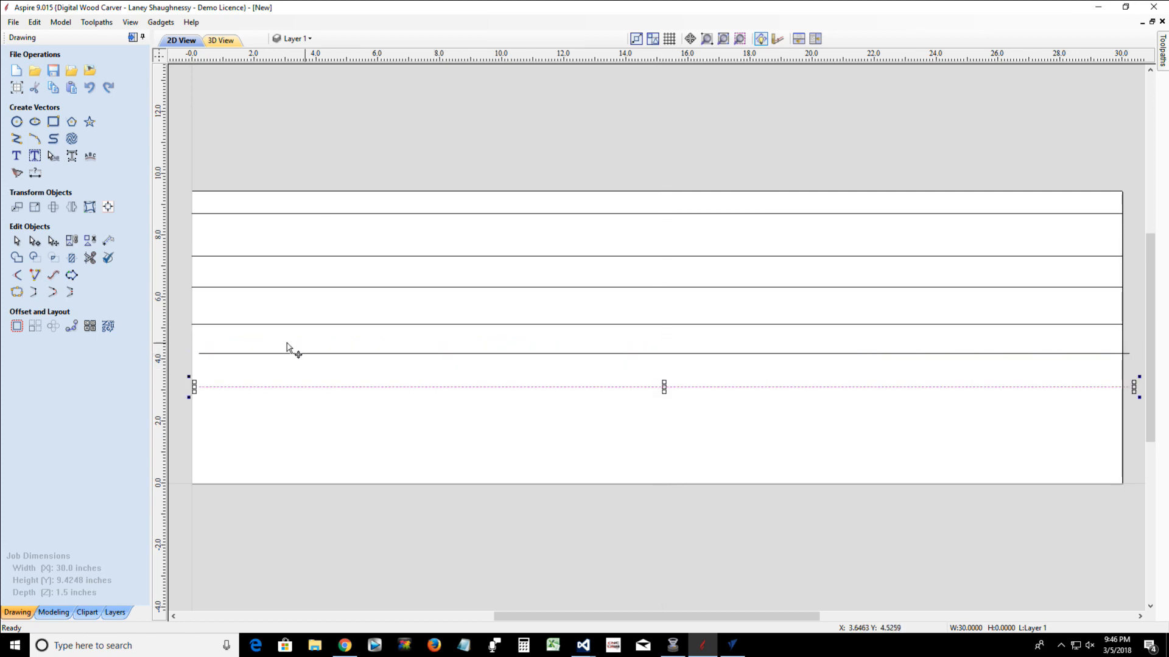
{"action": "left_click_drag", "start_coordinate": [633, 436], "coordinate": [515, 207]}
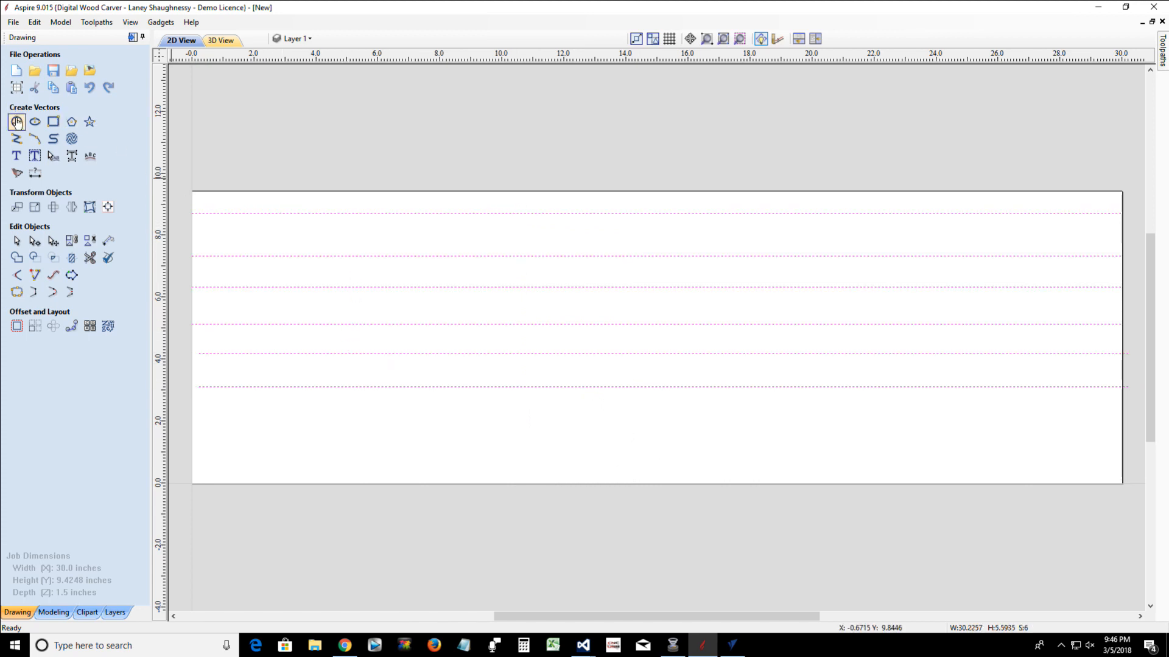
Draw a square-cornered rectangle of 30 x 9.4248 inches around the whole job area
{"action": "left_click", "coordinate": [53, 121]}
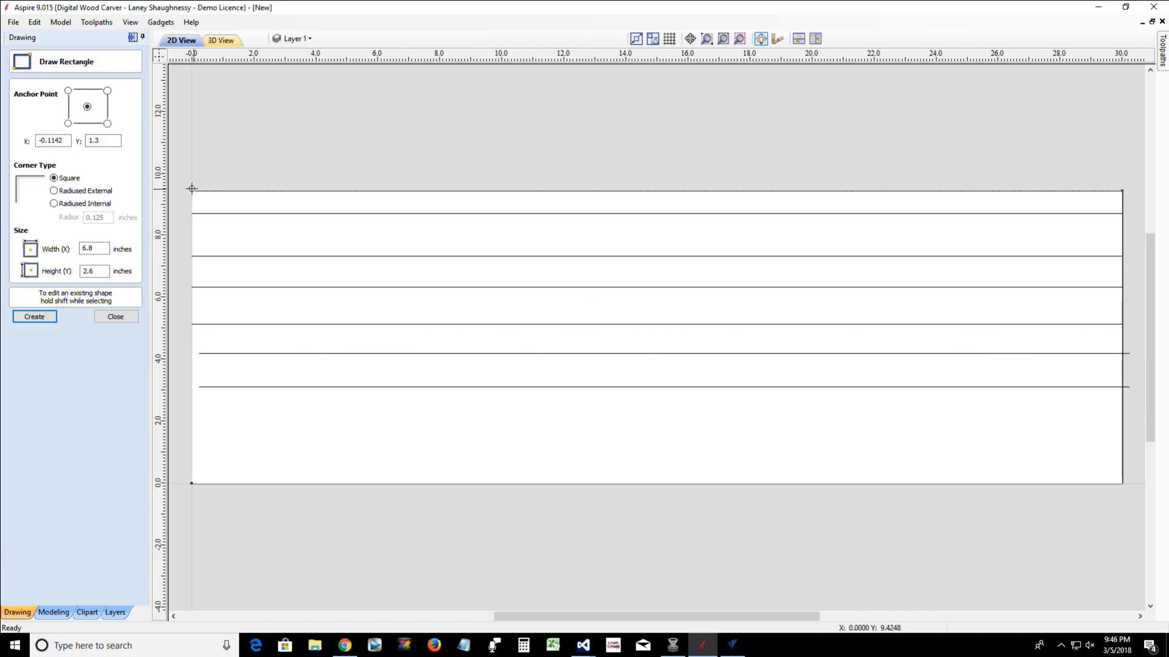
{"action": "left_click_drag", "start_coordinate": [228, 210], "coordinate": [1125, 483]}
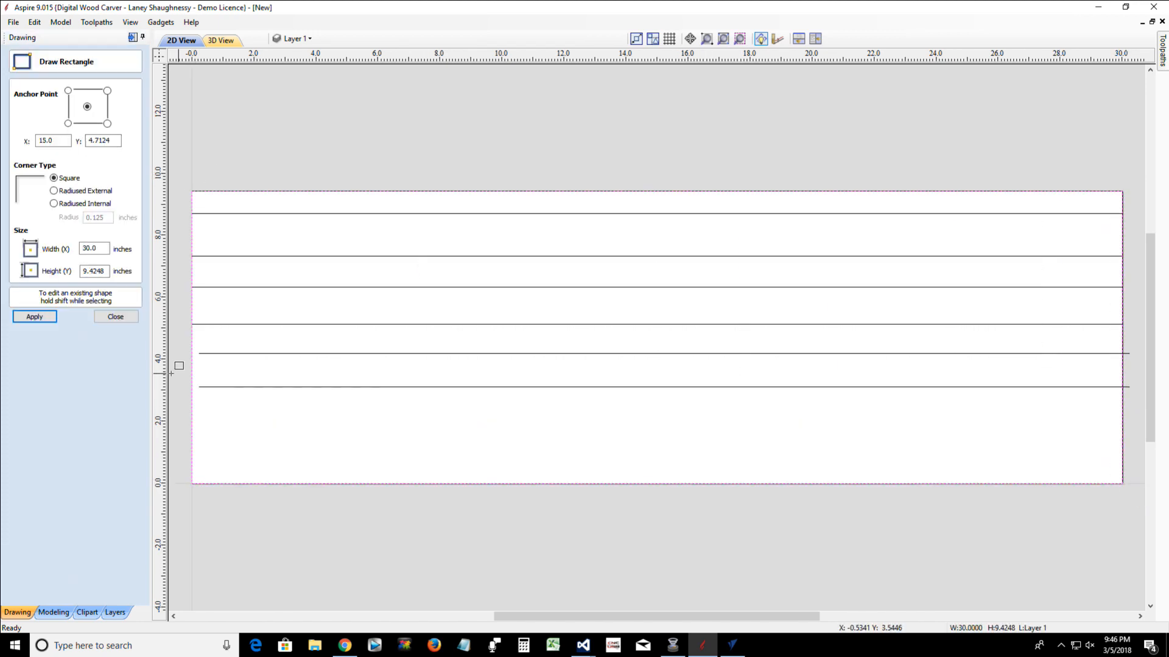
{"action": "left_click", "coordinate": [117, 318]}
Center the six lines on the rectangle, space them evenly in height inside it, and remove the rectangle from the selection
{"action": "left_click_drag", "start_coordinate": [481, 420], "coordinate": [368, 206]}
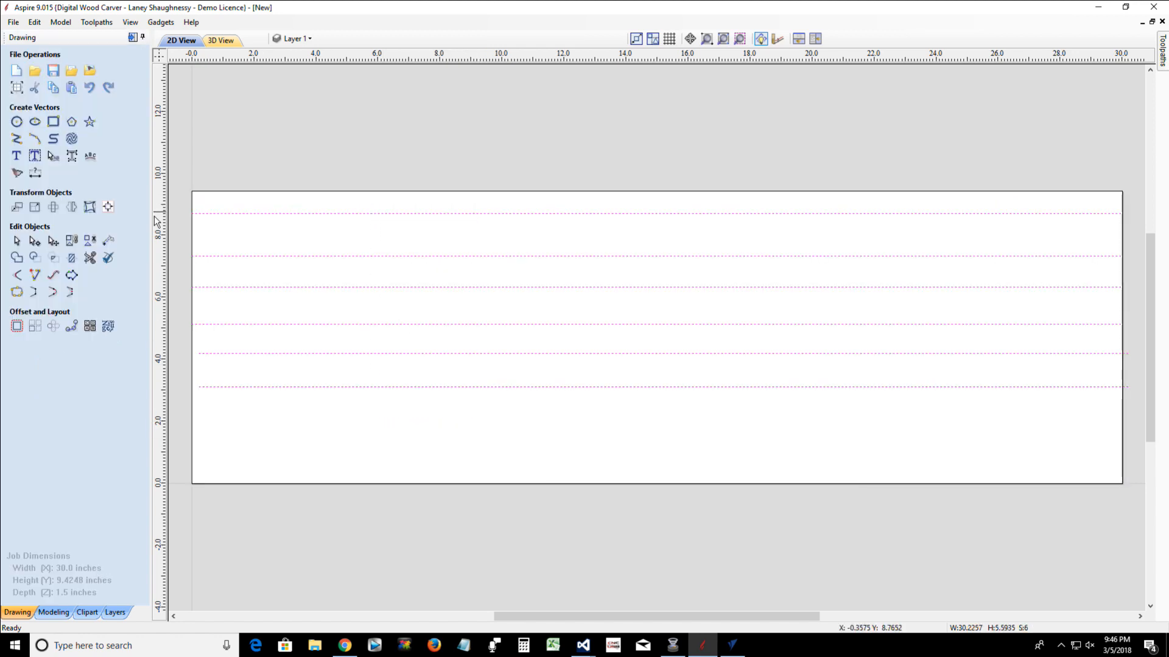
{"action": "left_click", "coordinate": [209, 192], "text": "shift"}
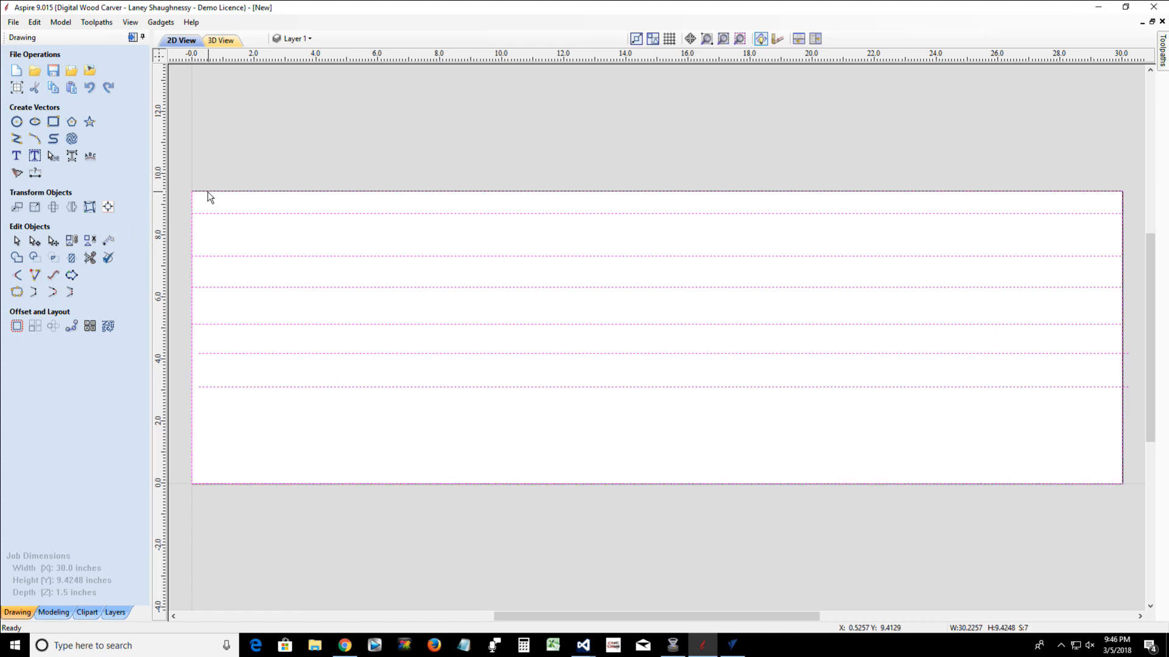
{"action": "left_click", "coordinate": [108, 208]}
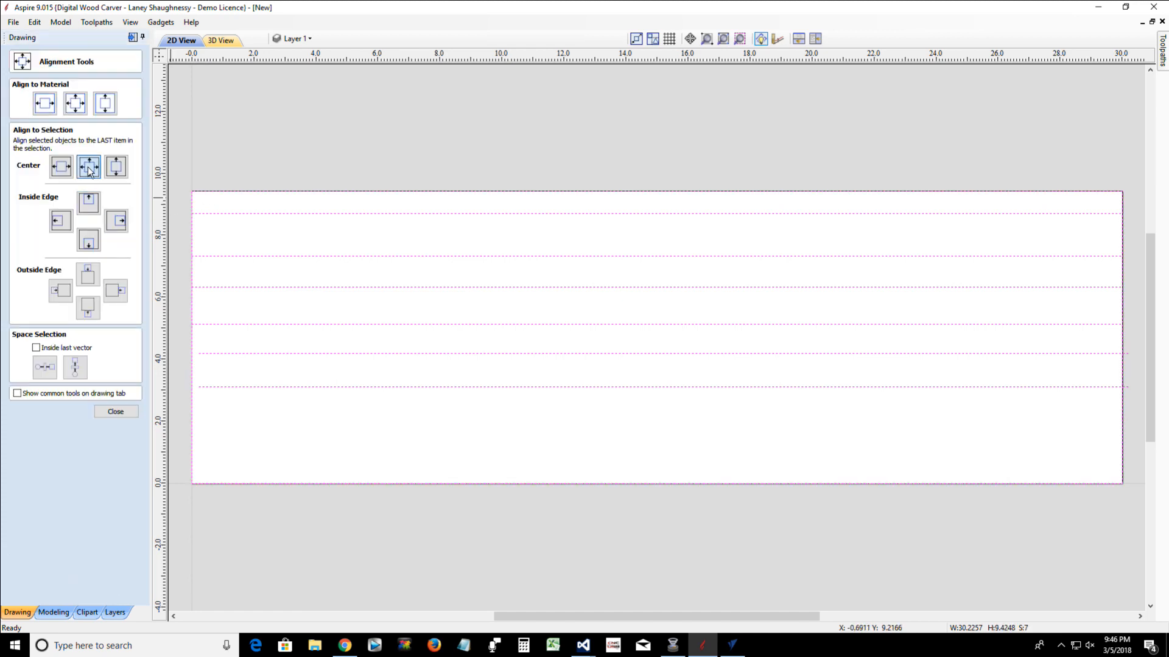
{"action": "left_click", "coordinate": [88, 166]}
{"action": "left_click", "coordinate": [35, 347]}
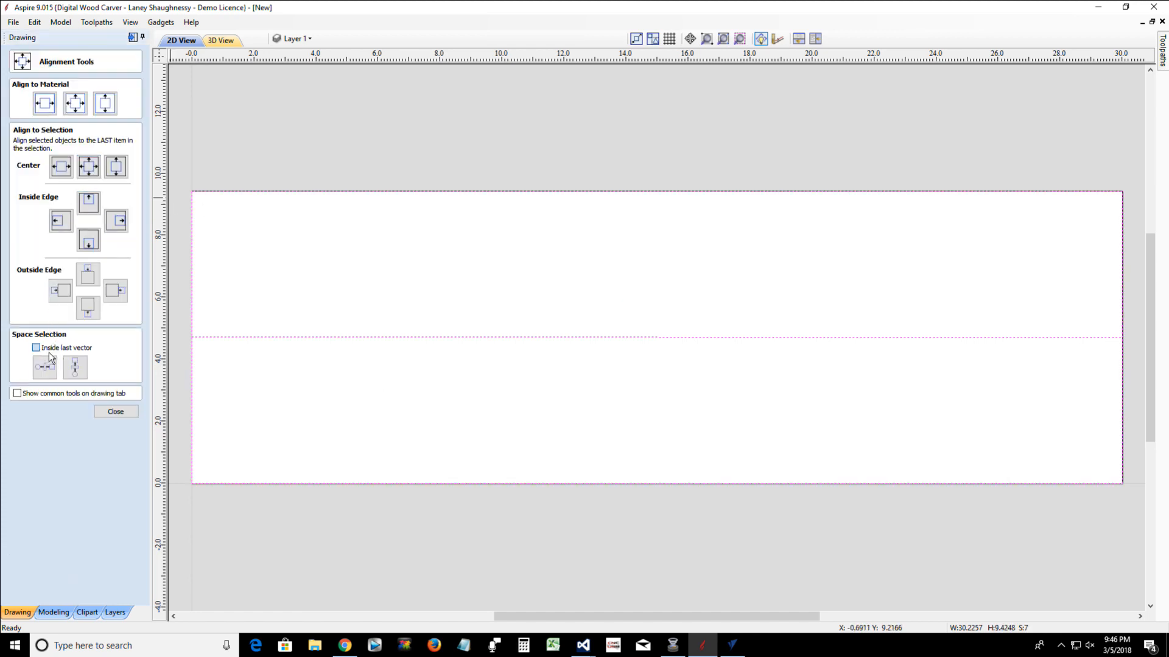
{"action": "left_click", "coordinate": [76, 367]}
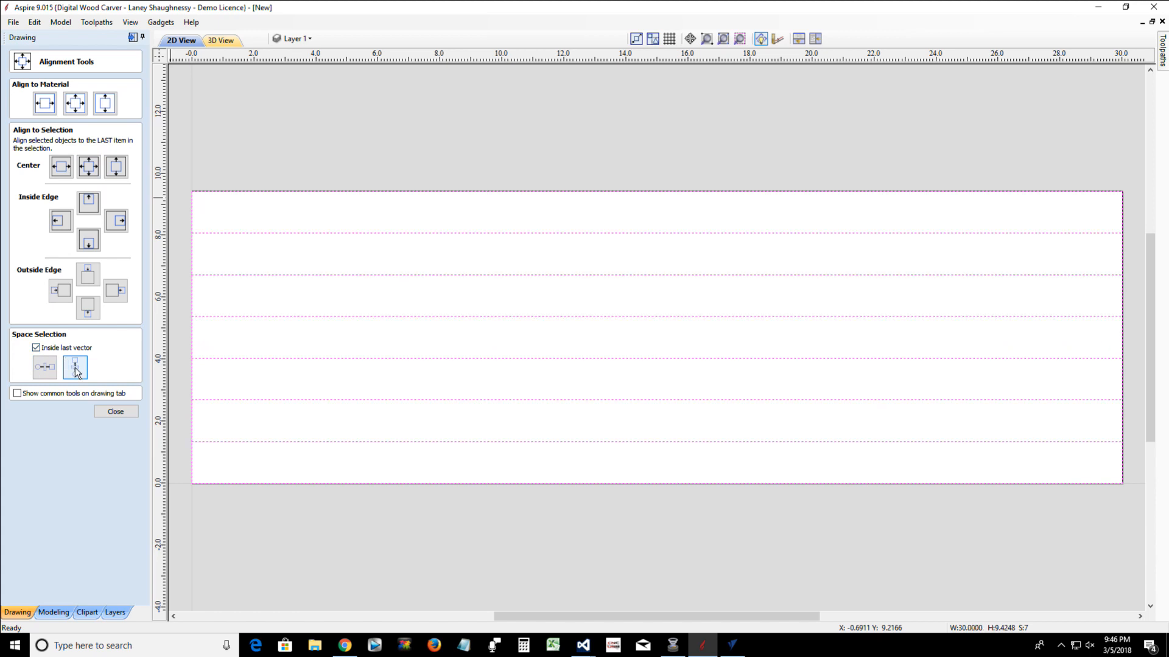
{"action": "left_click", "coordinate": [126, 412]}
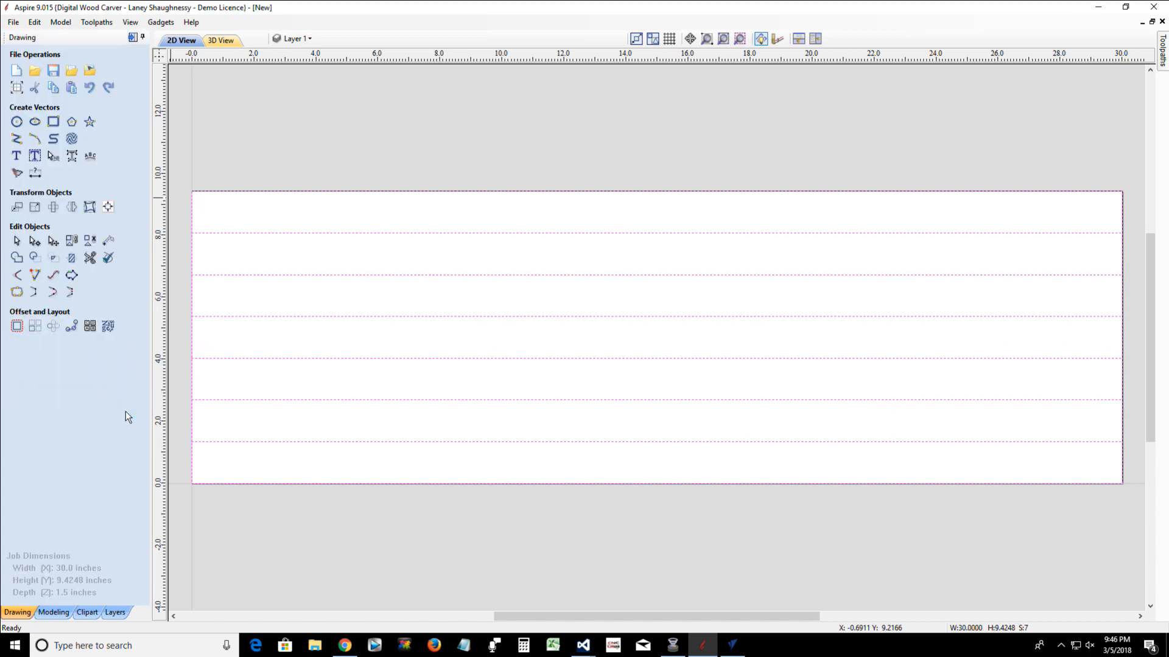
{"action": "left_click", "coordinate": [192, 209], "text": "shift"}
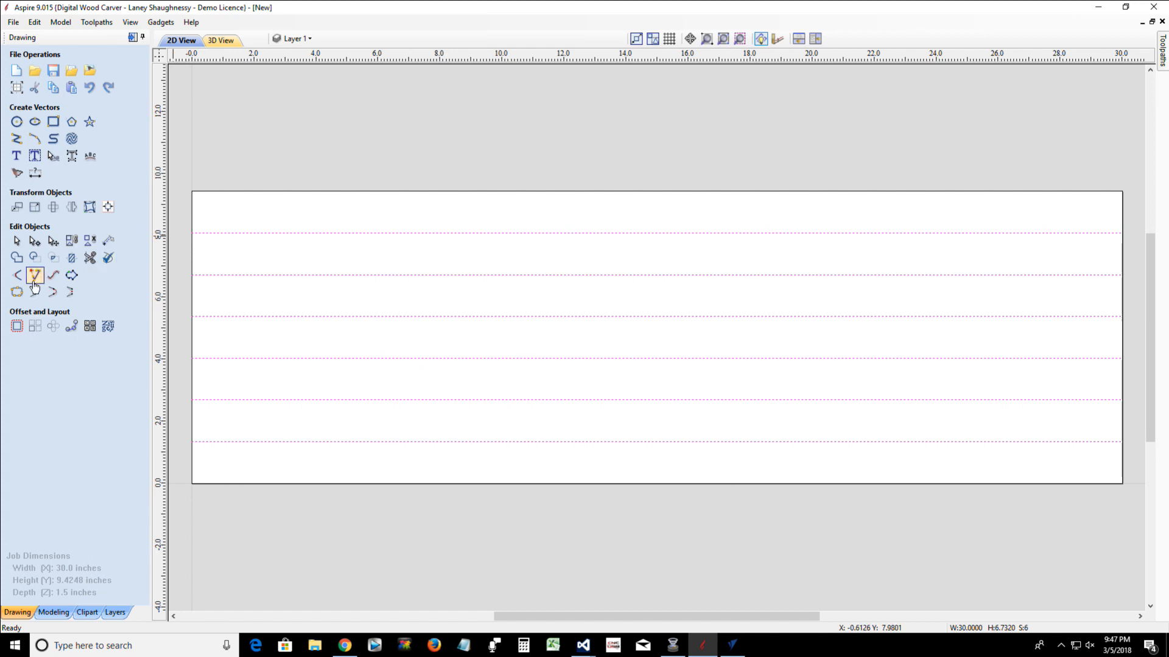
Make the right-hand node of the second line from the top its start point
{"action": "left_click", "coordinate": [35, 242]}
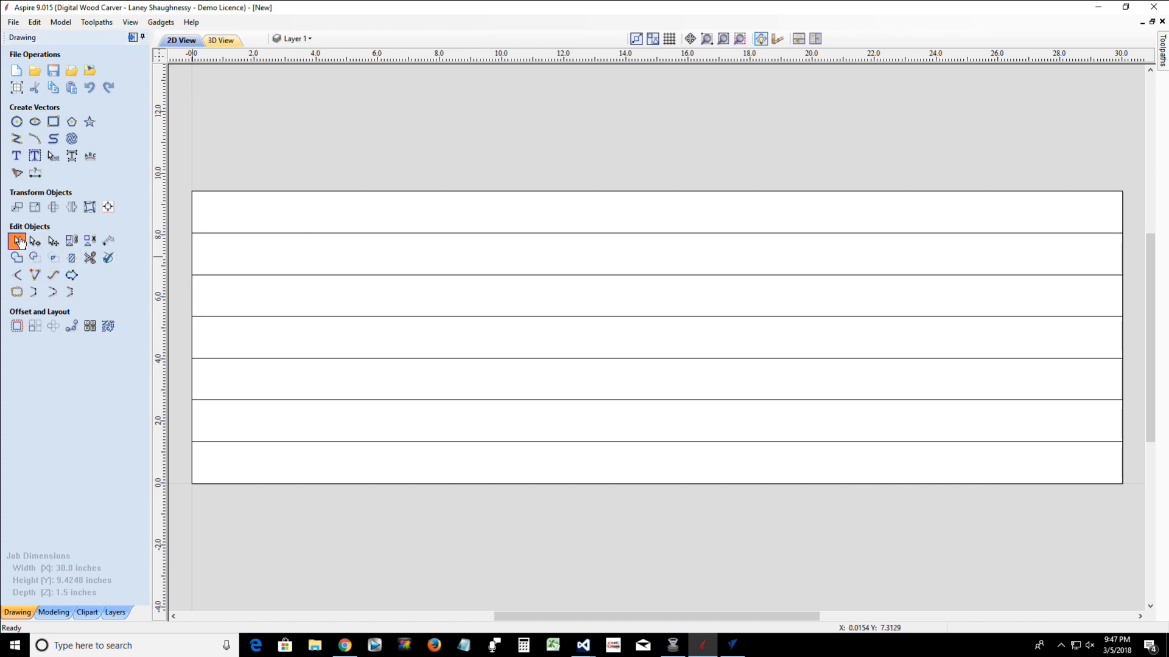
{"action": "left_click", "coordinate": [315, 234]}
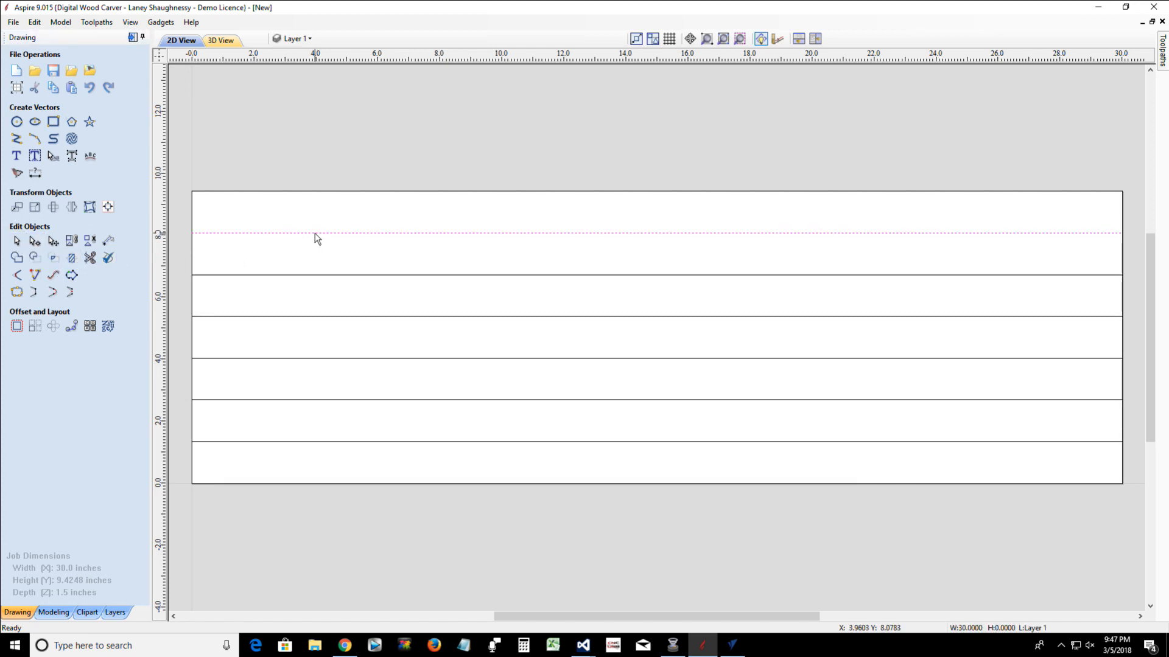
{"action": "key", "text": "n"}
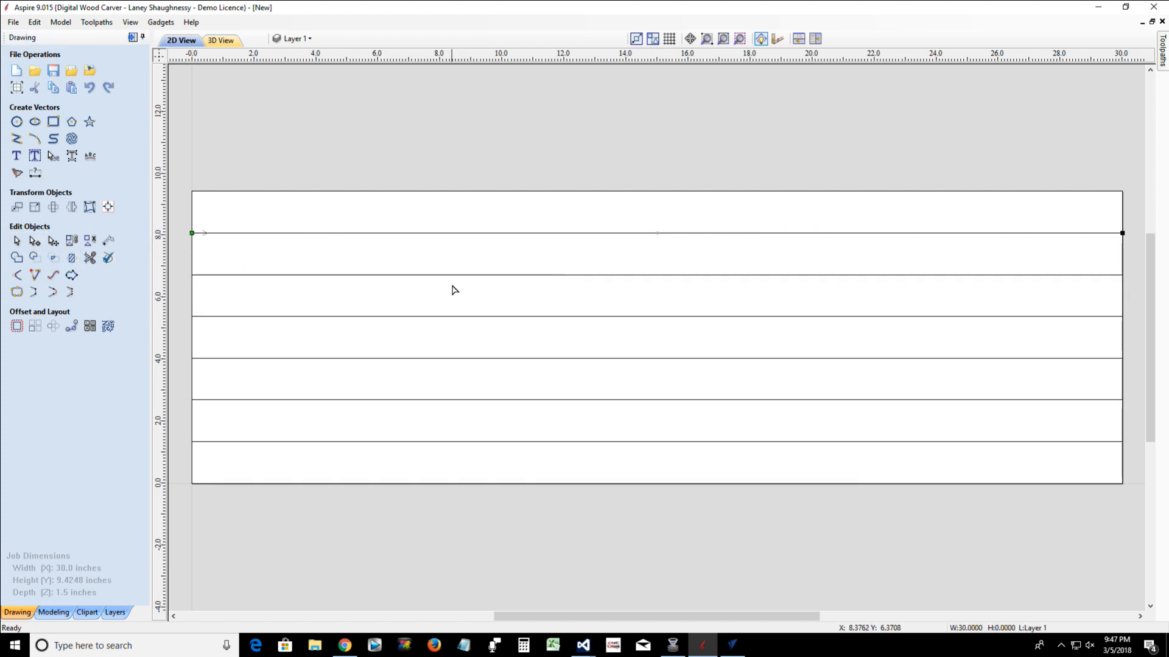
{"action": "left_click", "coordinate": [481, 276]}
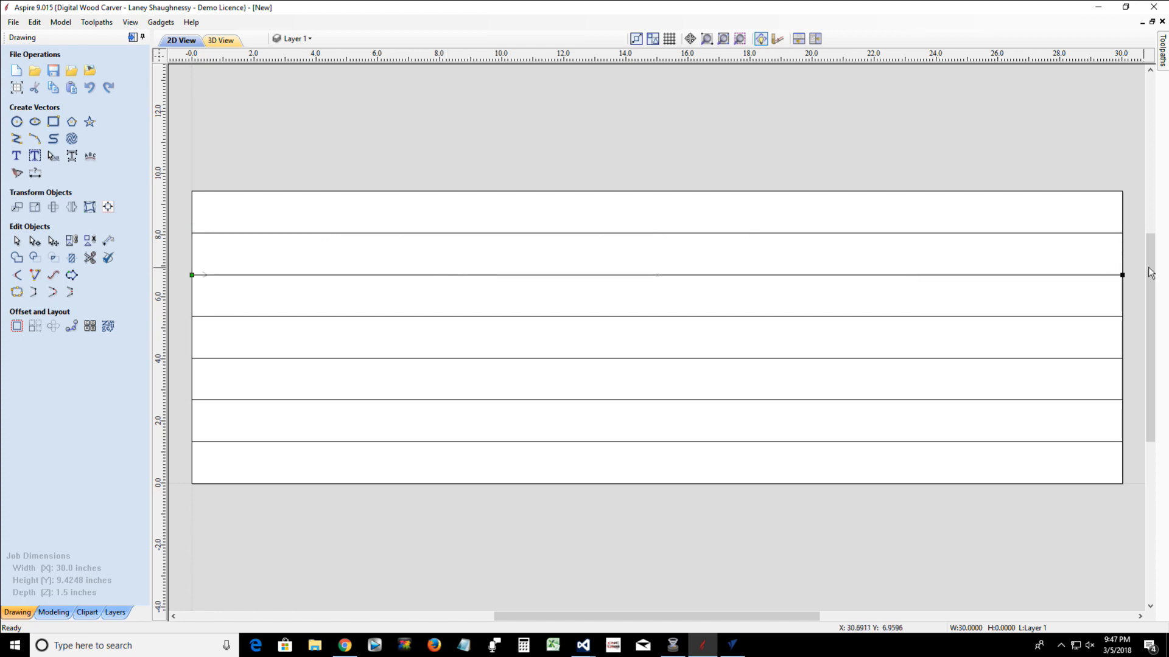
{"action": "right_click", "coordinate": [1122, 275]}
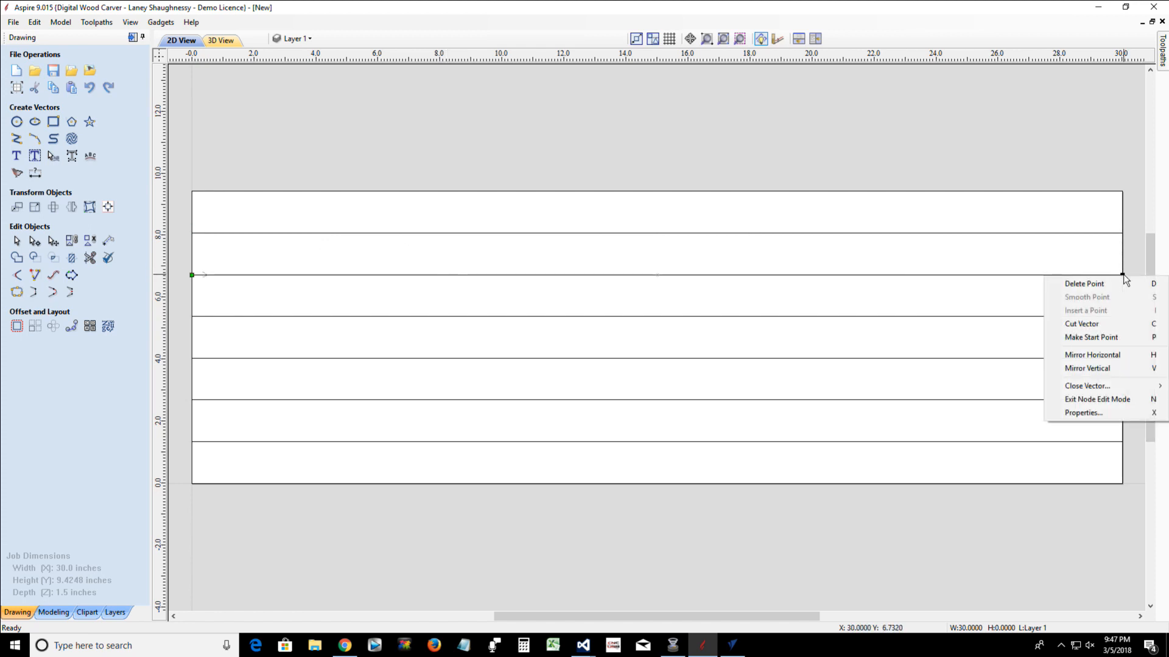
{"action": "left_click", "coordinate": [1092, 337]}
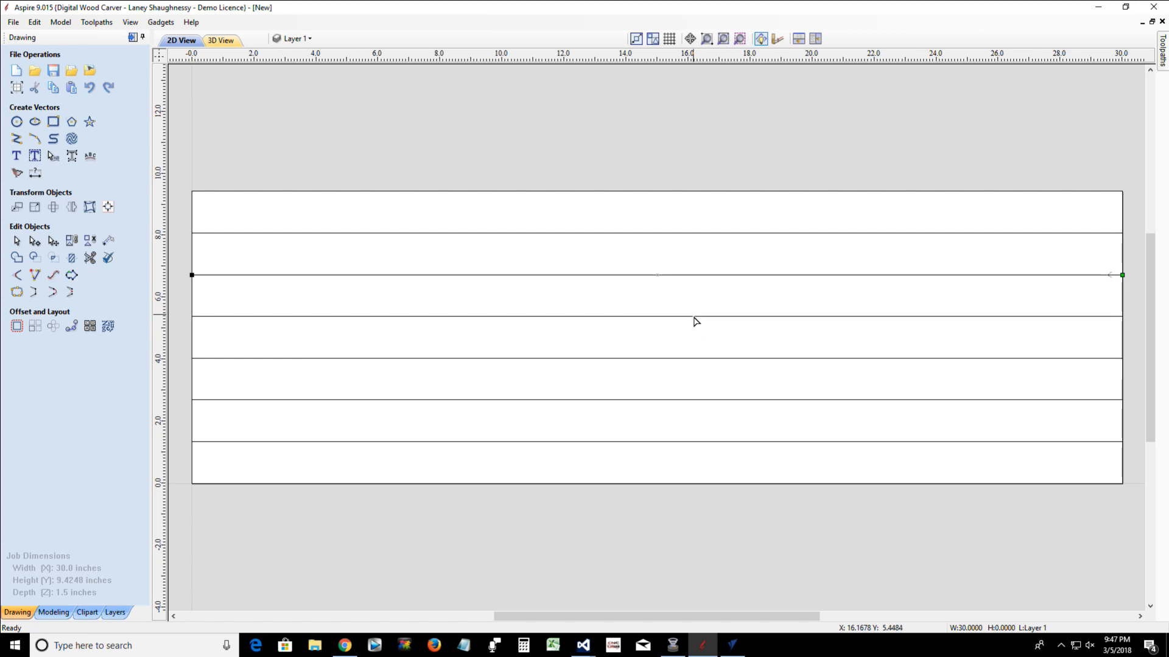
Make the right-hand nodes of the fourth and sixth lines from the top their start points
{"action": "left_click", "coordinate": [690, 358]}
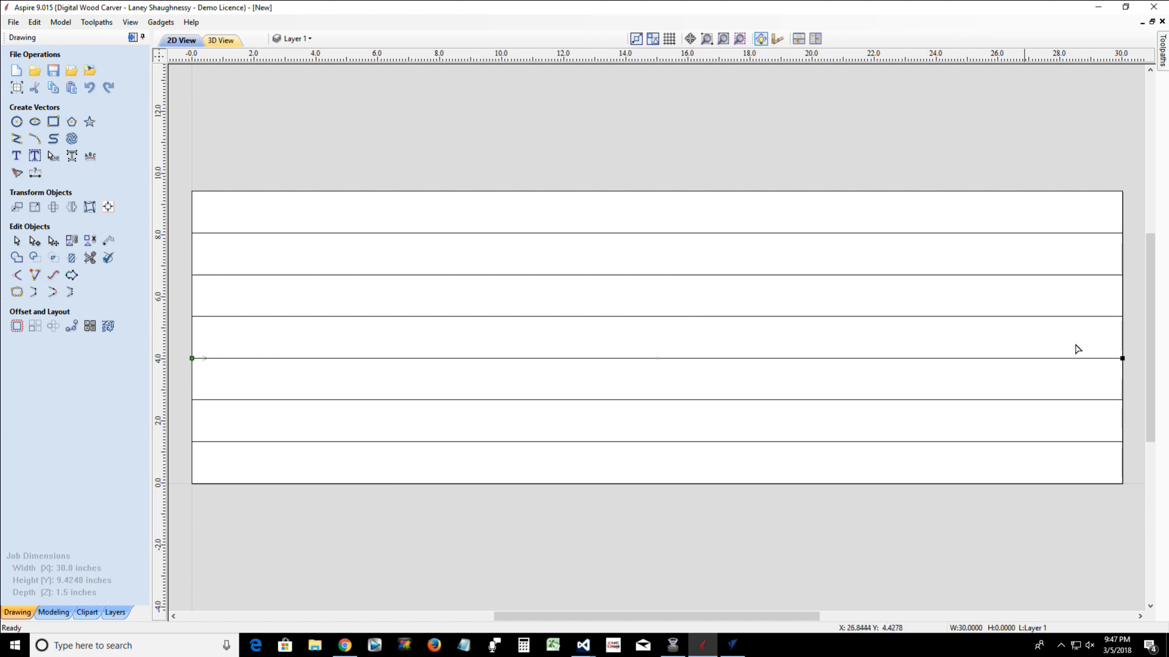
{"action": "right_click", "coordinate": [1122, 359]}
{"action": "left_click", "coordinate": [1095, 422]}
{"action": "left_click", "coordinate": [645, 442]}
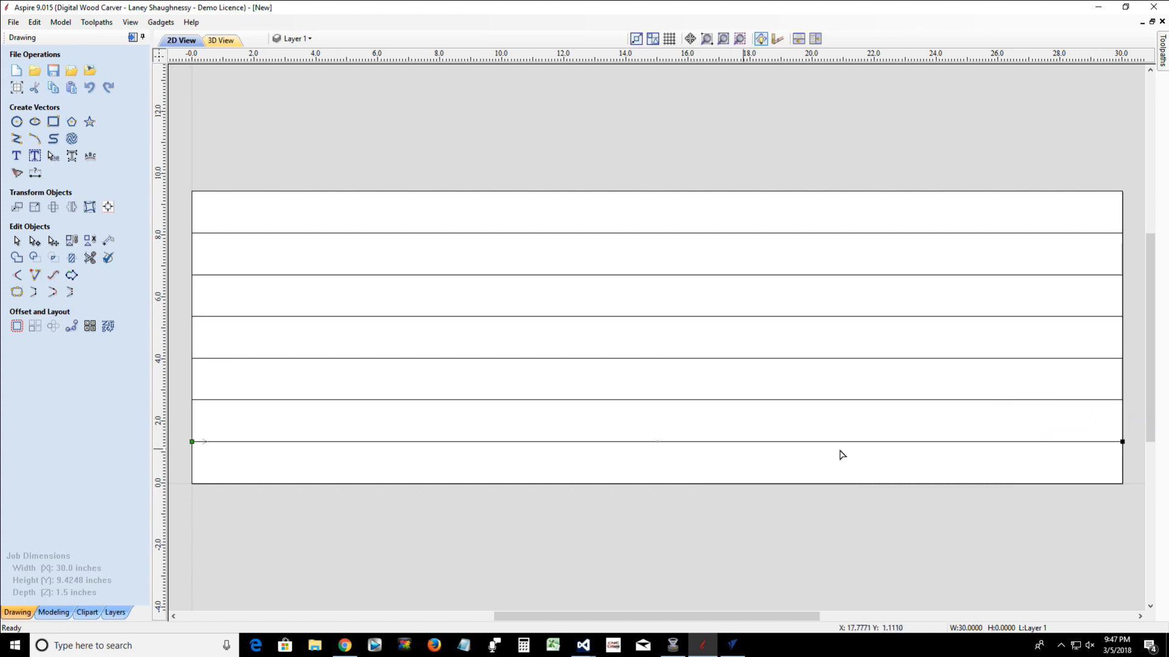
{"action": "right_click", "coordinate": [1122, 442]}
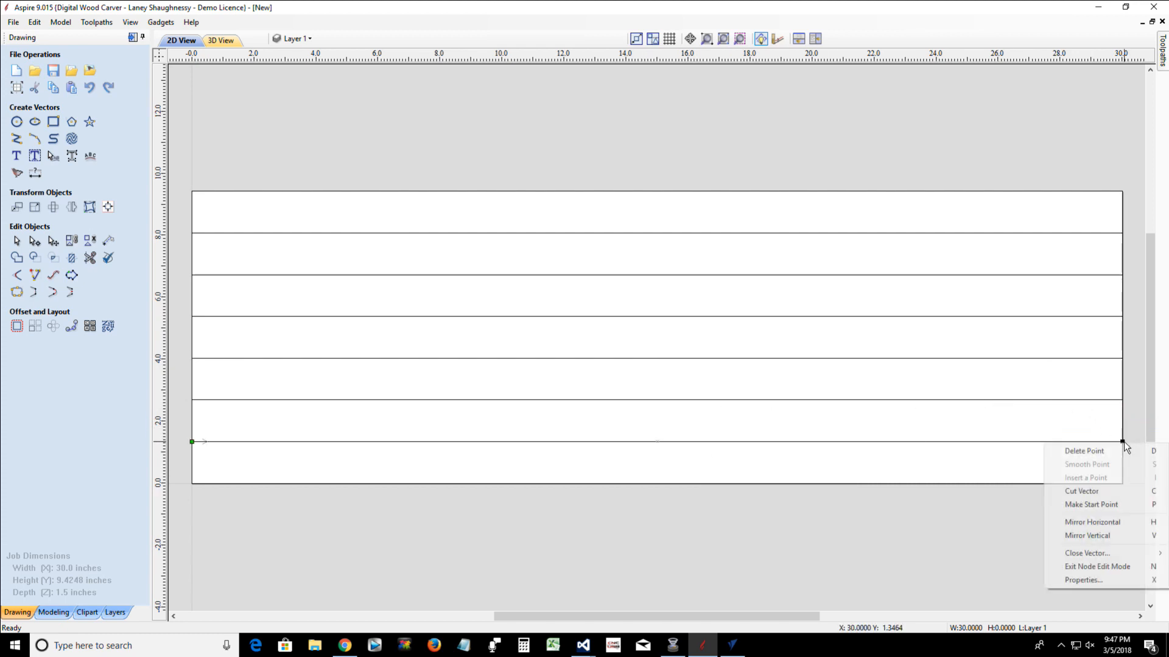
{"action": "left_click", "coordinate": [1109, 506]}
Bring up the toolpath operations and shorten the six lines equally at both ends to about 28.53 inches
{"action": "scroll", "coordinate": [495, 288], "scroll_direction": "down", "scroll_amount": 1}
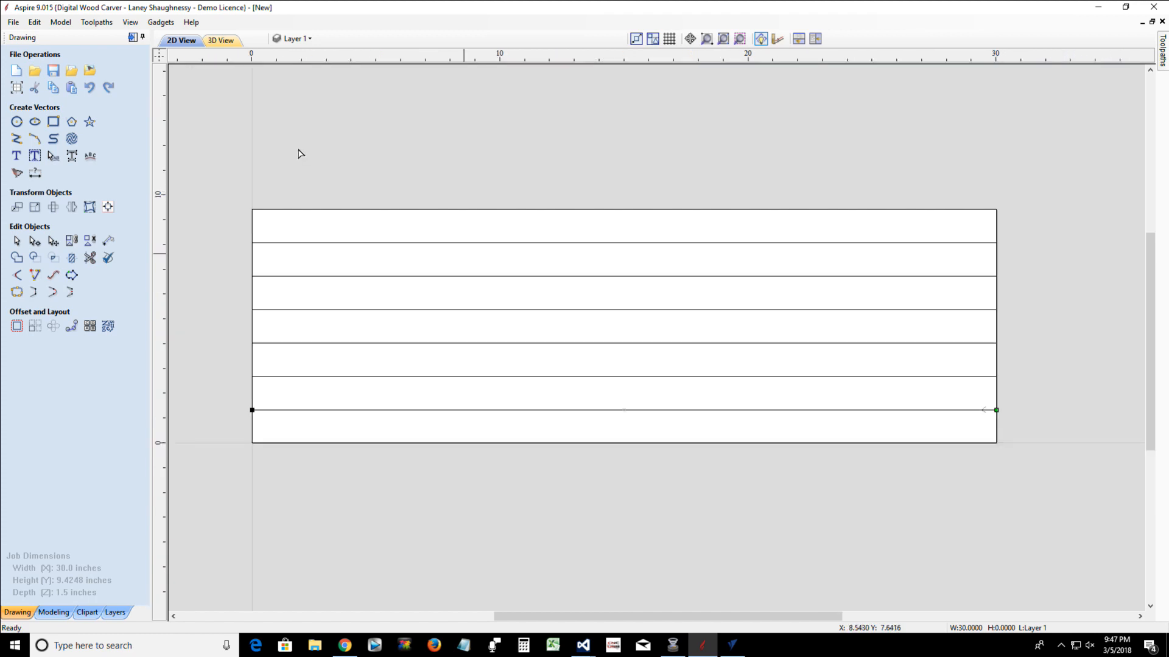
{"action": "left_click", "coordinate": [132, 37]}
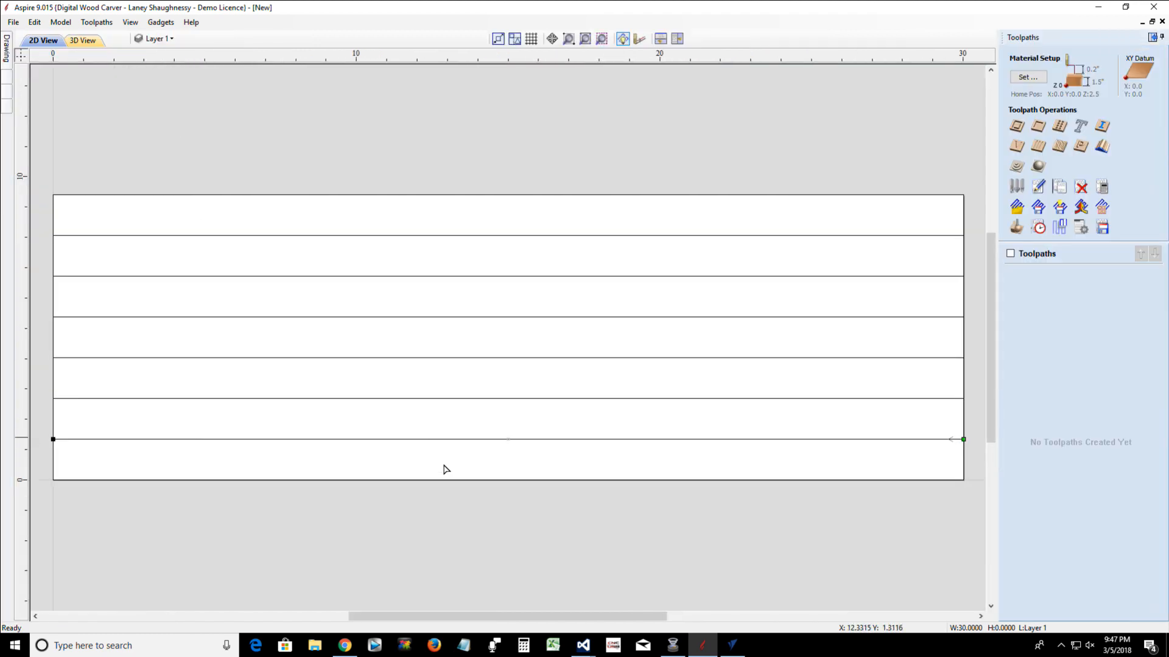
{"action": "left_click_drag", "start_coordinate": [455, 460], "coordinate": [333, 220]}
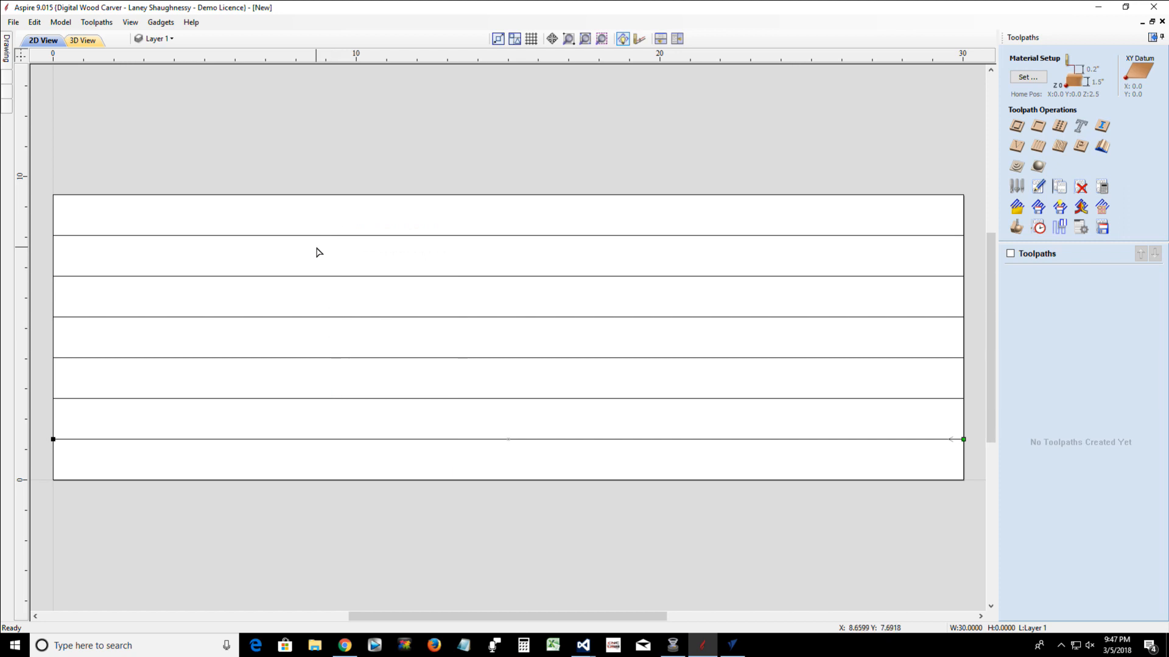
{"action": "left_click", "coordinate": [412, 372]}
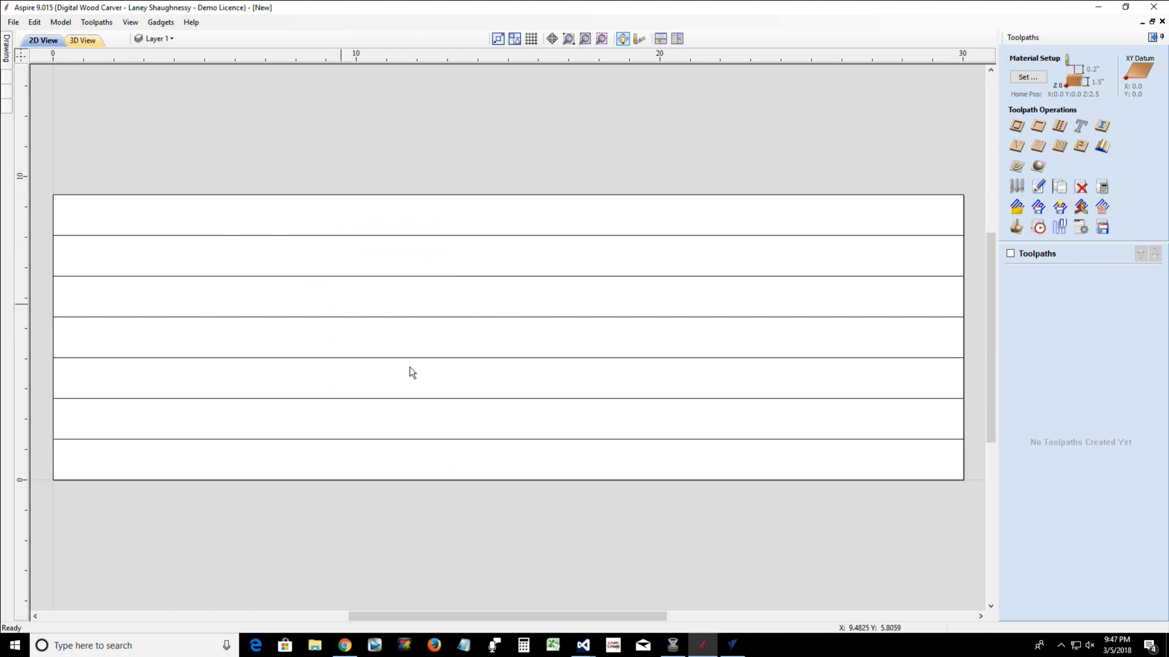
{"action": "left_click_drag", "start_coordinate": [496, 451], "coordinate": [338, 224]}
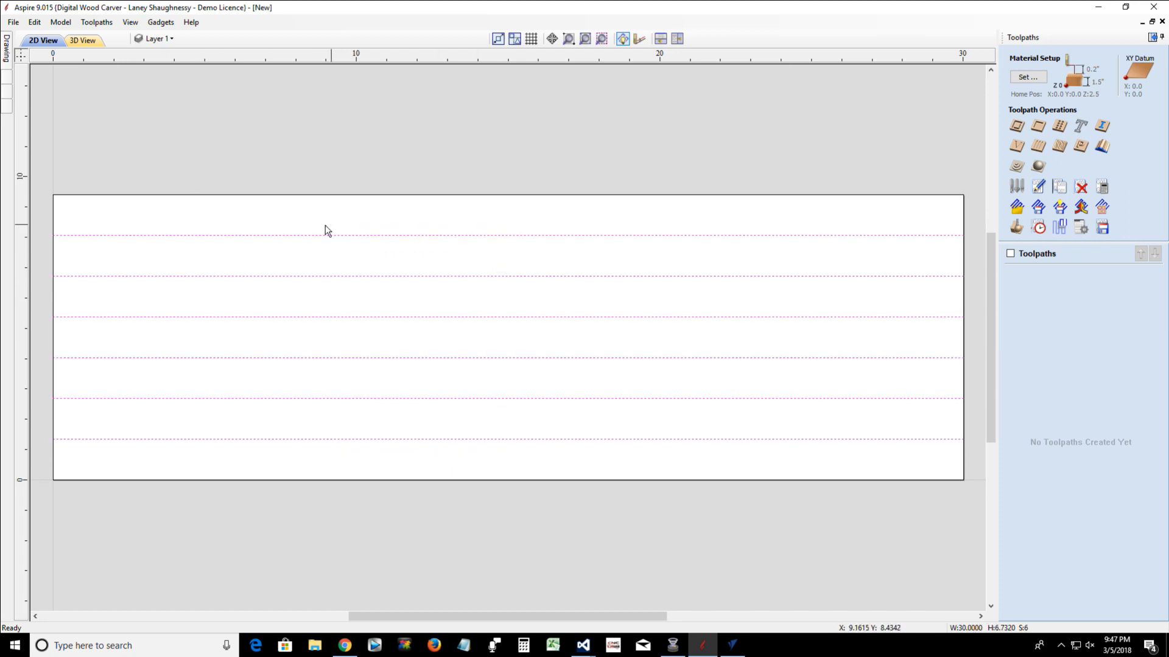
{"action": "left_click", "coordinate": [286, 235]}
{"action": "left_click_drag", "start_coordinate": [54, 338], "coordinate": [76, 338], "text": "alt"}
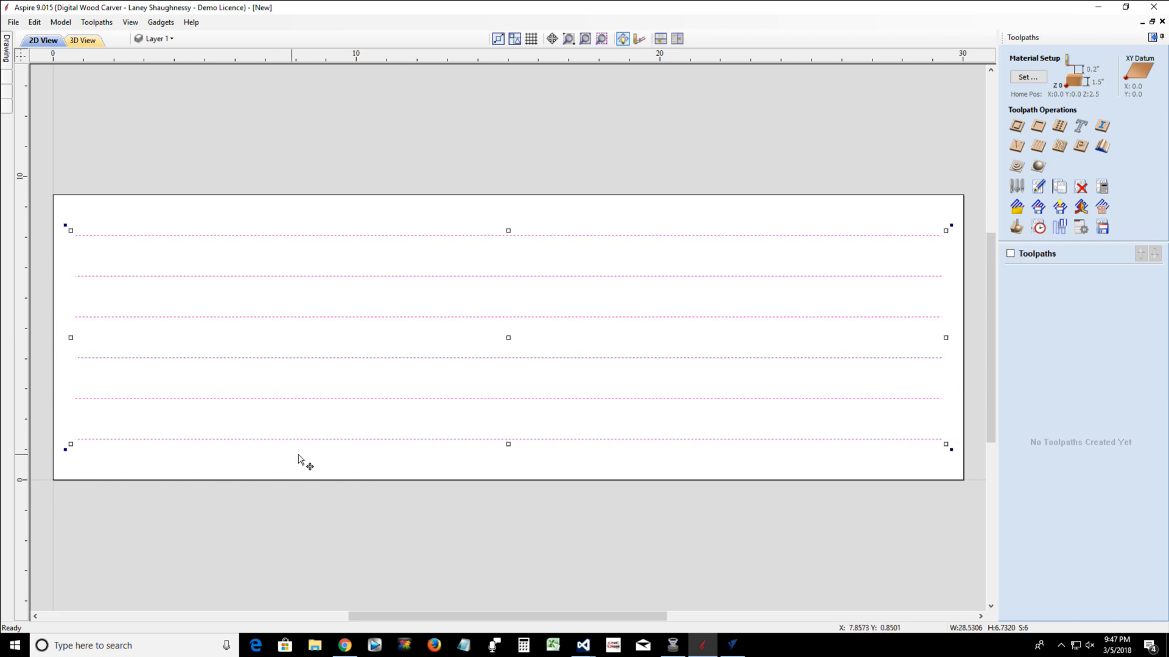
Start a fluting toolpath on the six lines that ramps at start and end with a ramp length of 0.15 inches
{"action": "left_click", "coordinate": [1042, 150]}
{"action": "left_click_drag", "start_coordinate": [845, 452], "coordinate": [699, 221]}
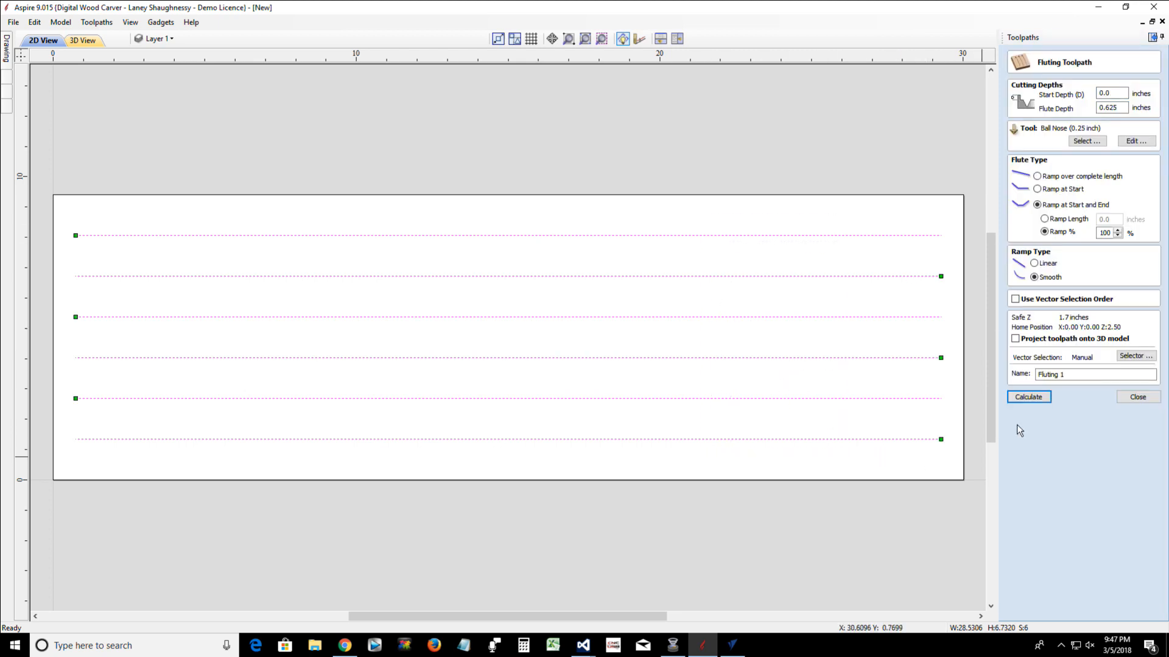
{"action": "left_click", "coordinate": [1044, 219]}
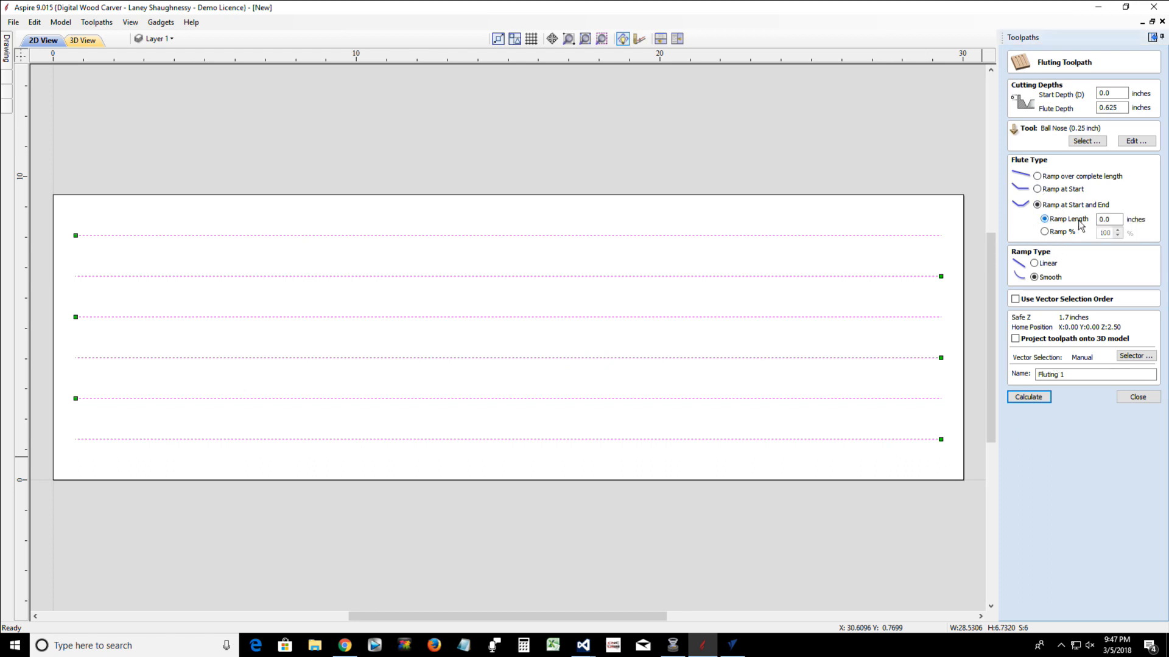
{"action": "left_click", "coordinate": [1110, 221]}
{"action": "left_click_drag", "start_coordinate": [1110, 220], "coordinate": [1089, 225]}
Assign the Ball Nose 0.5 inches Dia tool from the tool database to the fluting toolpath
{"action": "left_click", "coordinate": [1087, 141]}
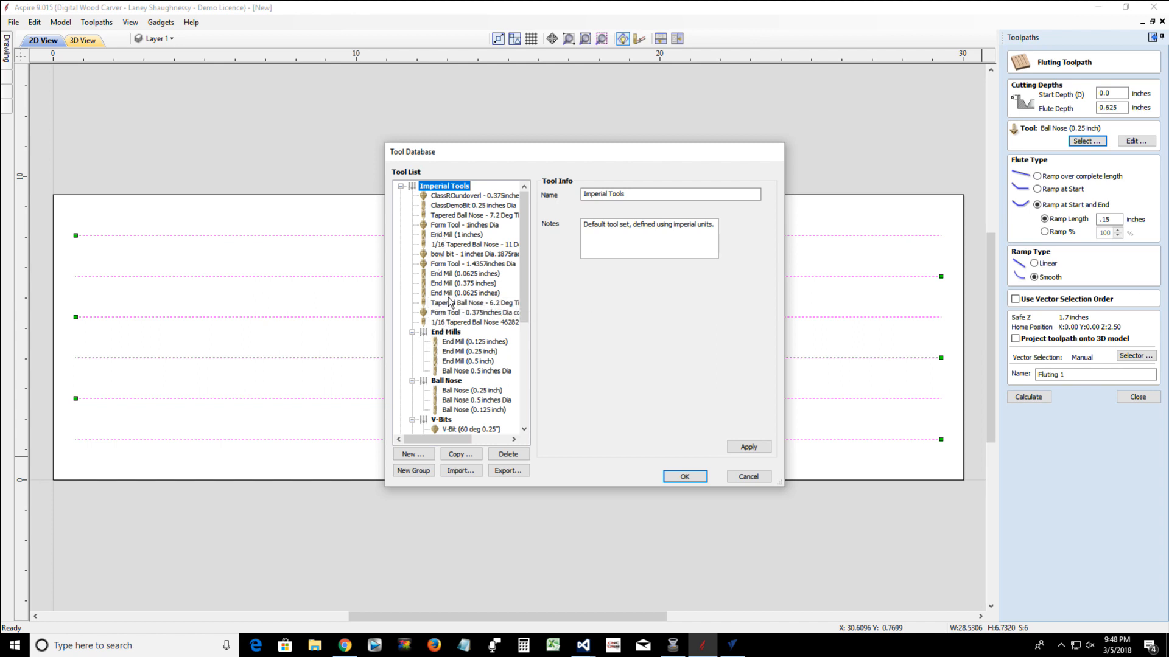
{"action": "left_click", "coordinate": [460, 361]}
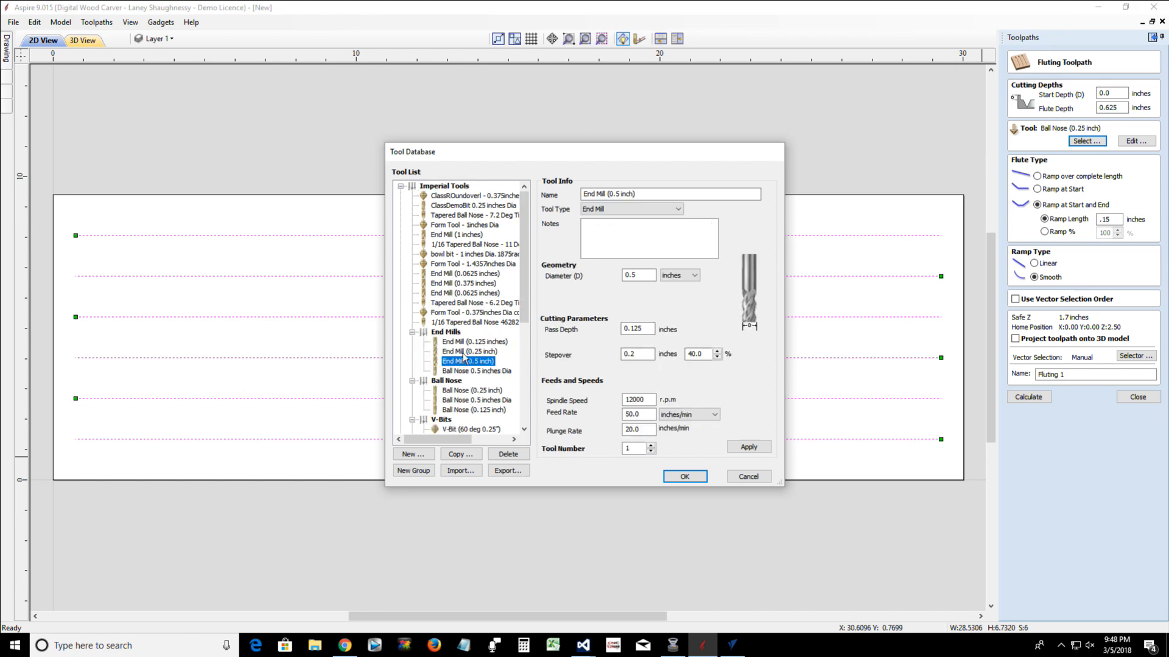
{"action": "left_click", "coordinate": [463, 401]}
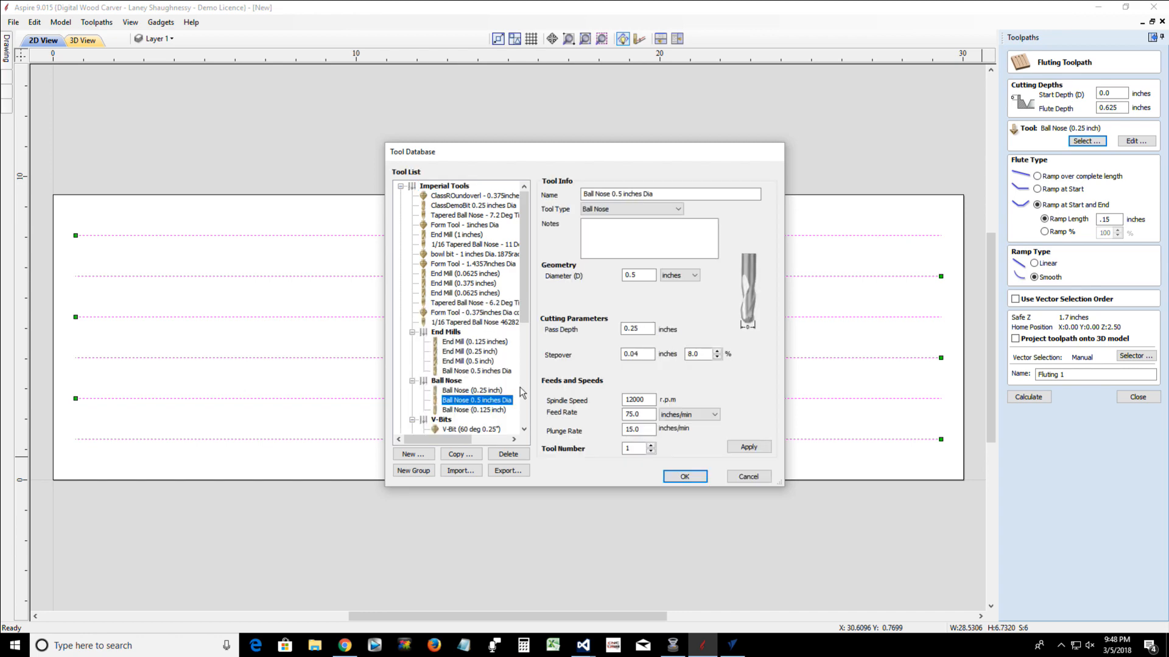
{"action": "left_click", "coordinate": [684, 477]}
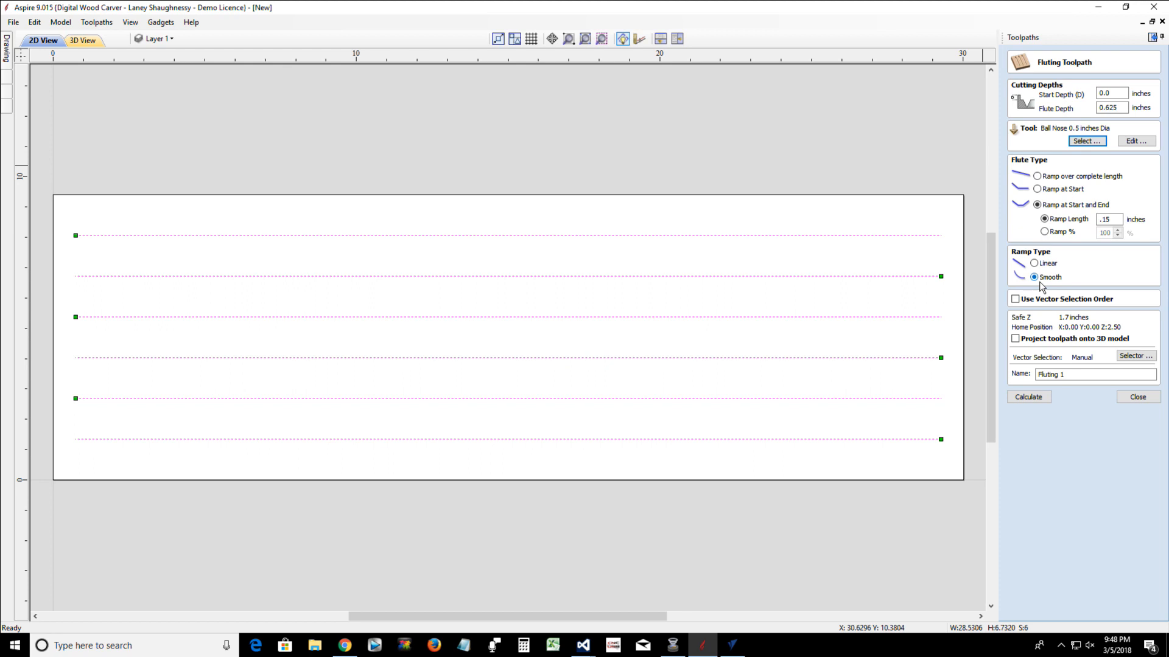
Calculate the fluting toolpath with a flute depth of 0.25 inches and preview its cut on the cherry block
{"action": "left_click_drag", "start_coordinate": [1122, 107], "coordinate": [1073, 106]}
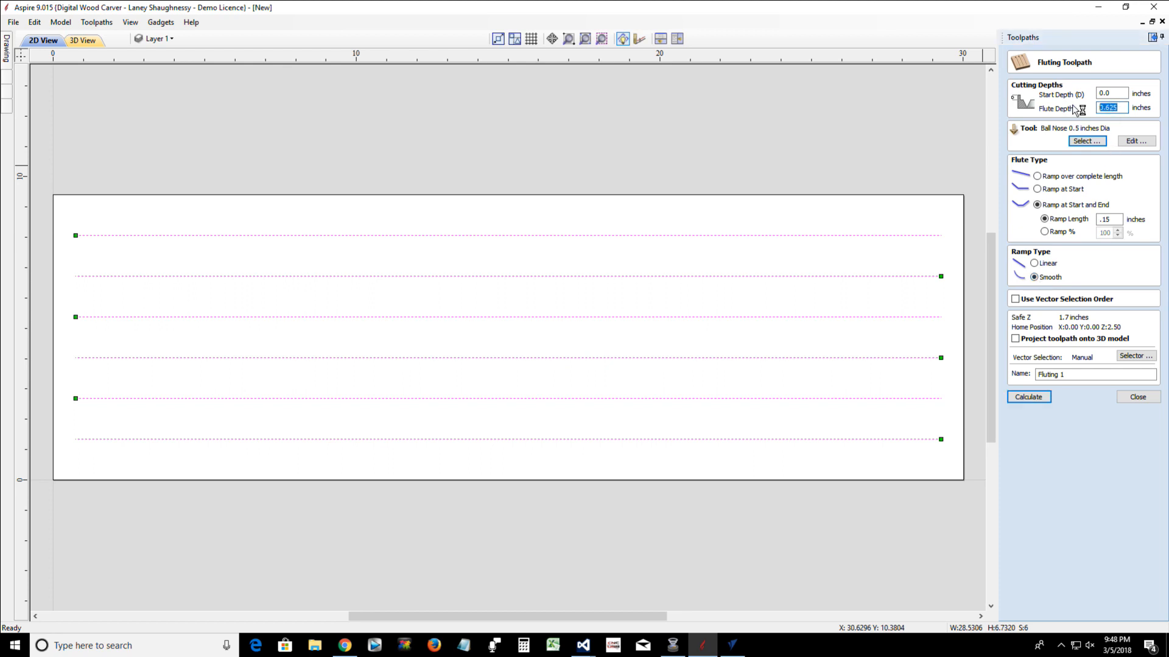
{"action": "type", "text": ".25"}
{"action": "left_click", "coordinate": [1027, 398]}
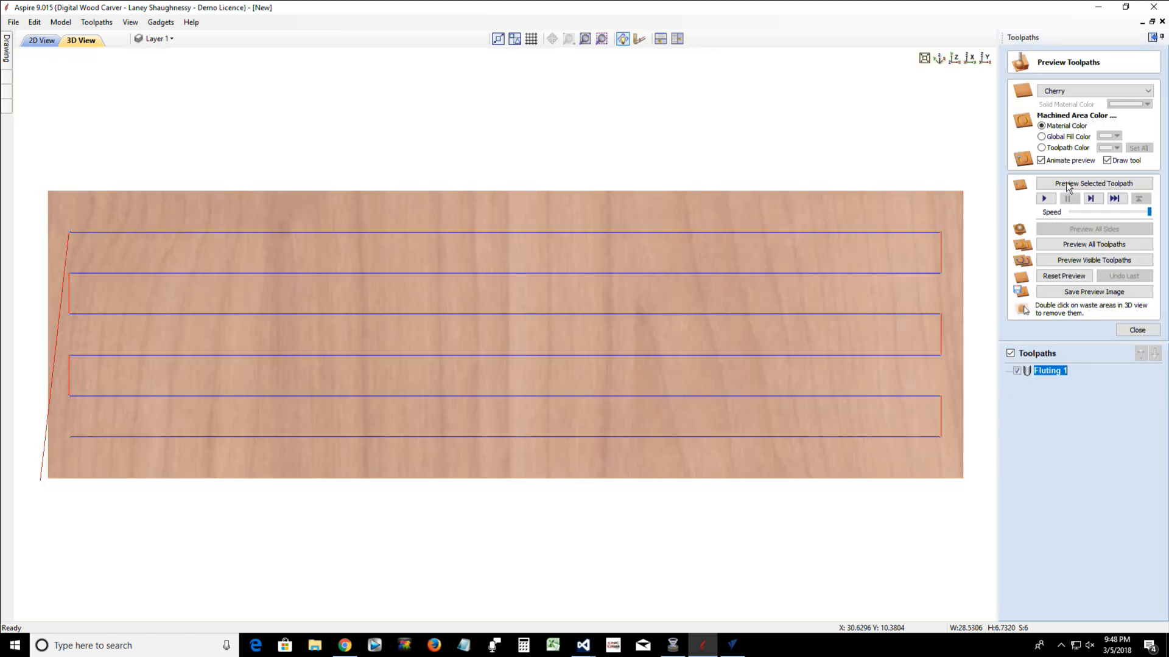
{"action": "left_click", "coordinate": [1067, 184]}
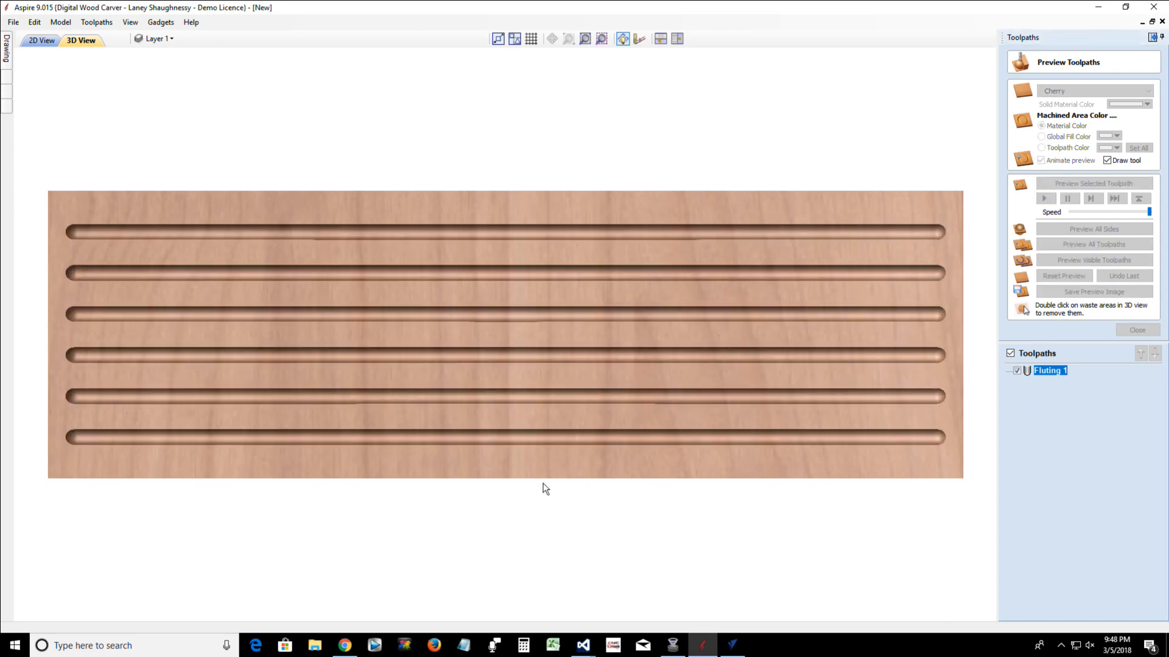
{"action": "left_click_drag", "start_coordinate": [516, 401], "coordinate": [520, 319]}
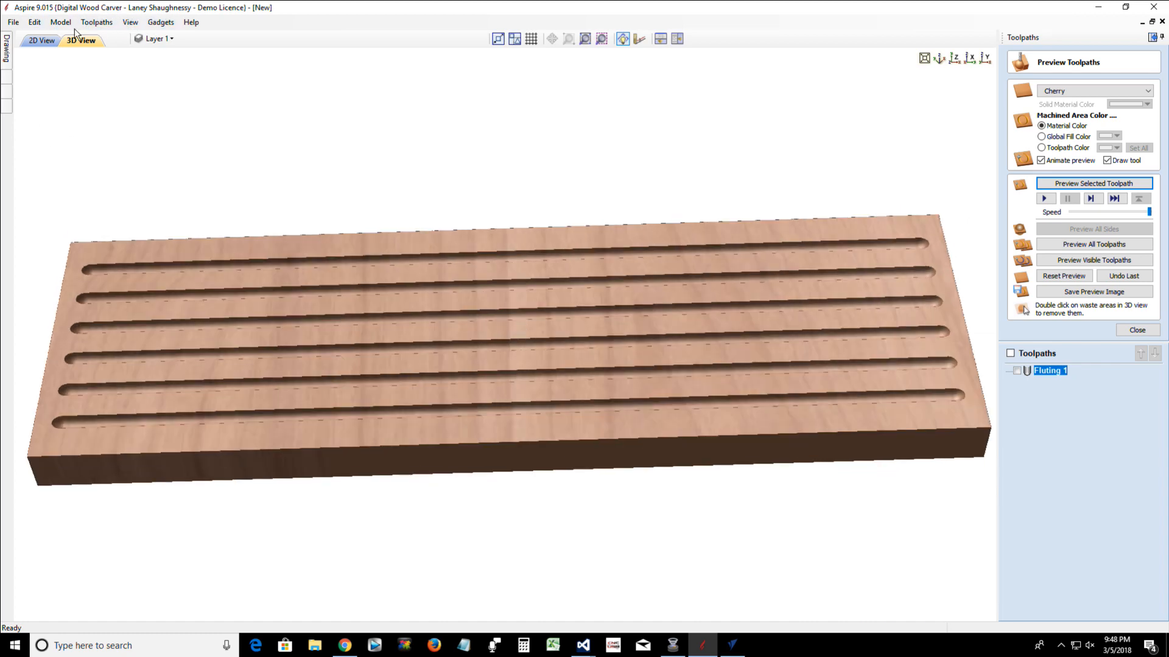
Display the fluted block wrapped, with Y values around the X axis, and examine the cylinder from different angles
{"action": "left_click", "coordinate": [104, 23]}
{"action": "mouse_move", "coordinate": [200, 77]}
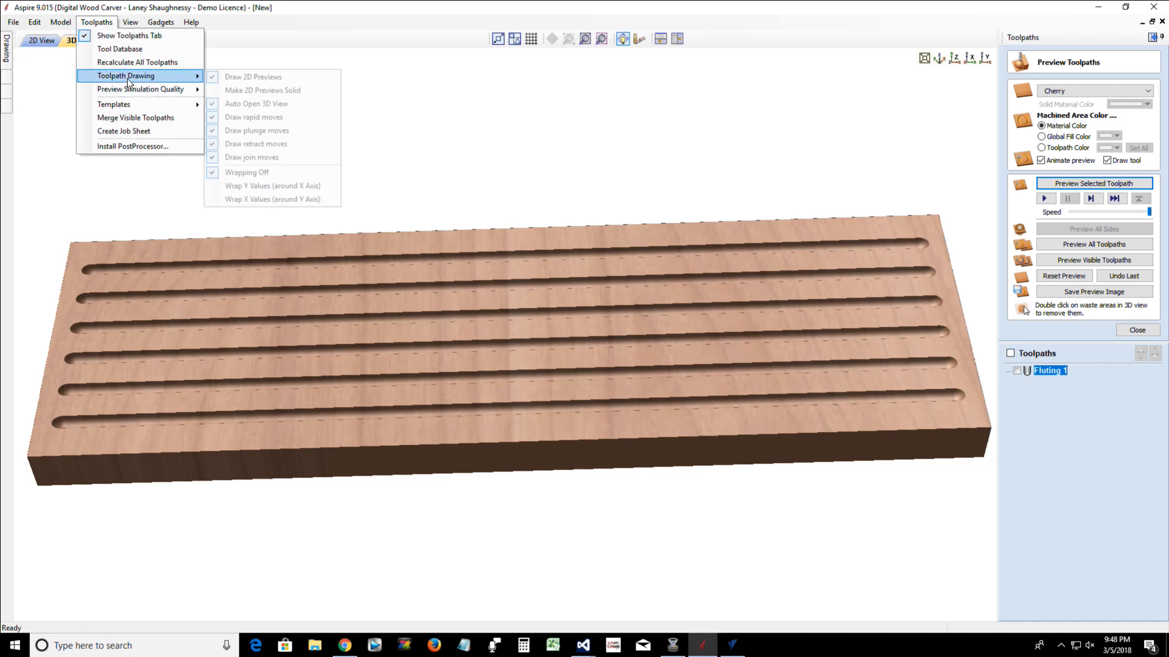
{"action": "left_click", "coordinate": [244, 186]}
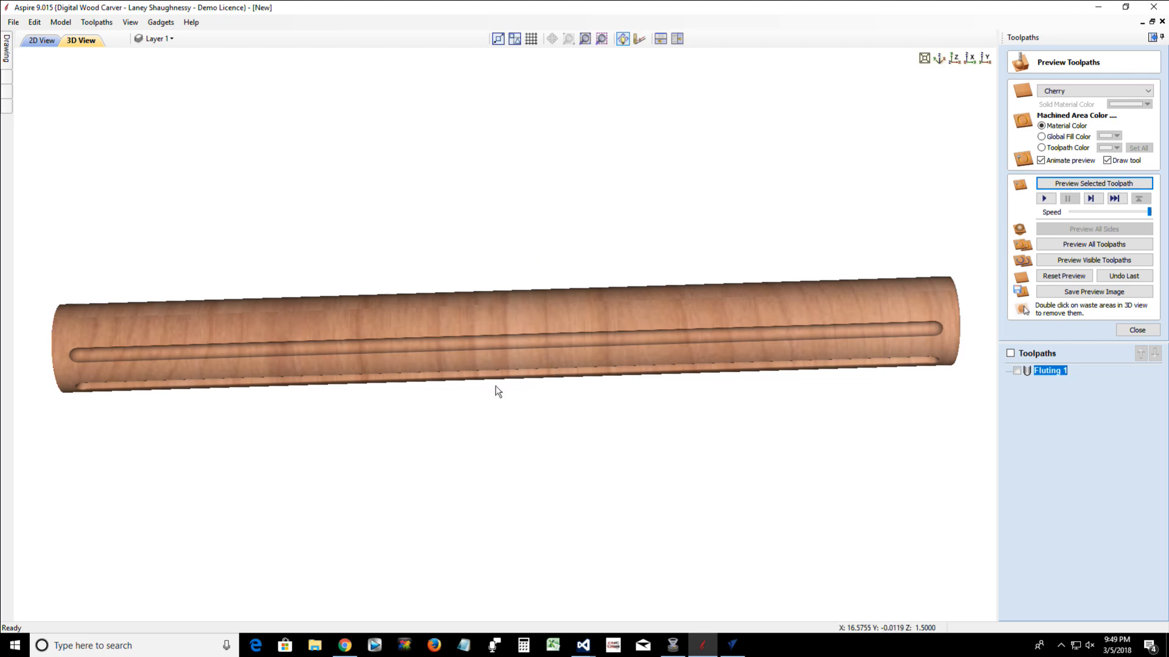
{"action": "left_click_drag", "start_coordinate": [493, 383], "coordinate": [486, 371]}
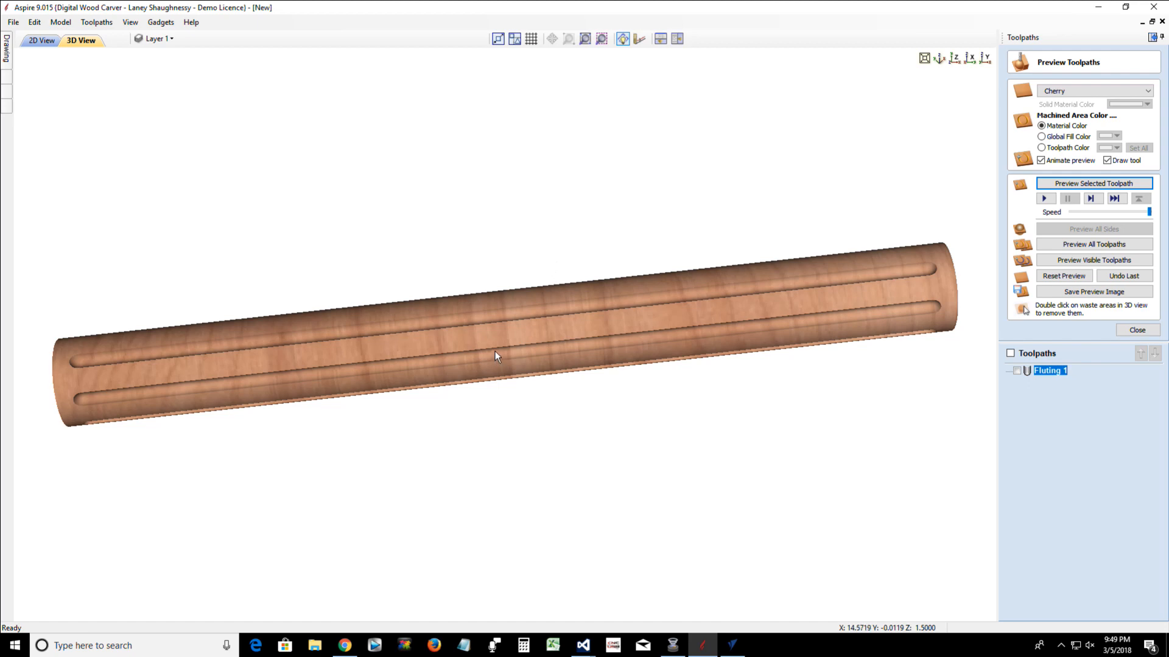
Rotate the six lines freehand about their common center to an angle of about 321.3 degrees
{"action": "left_click", "coordinate": [43, 45]}
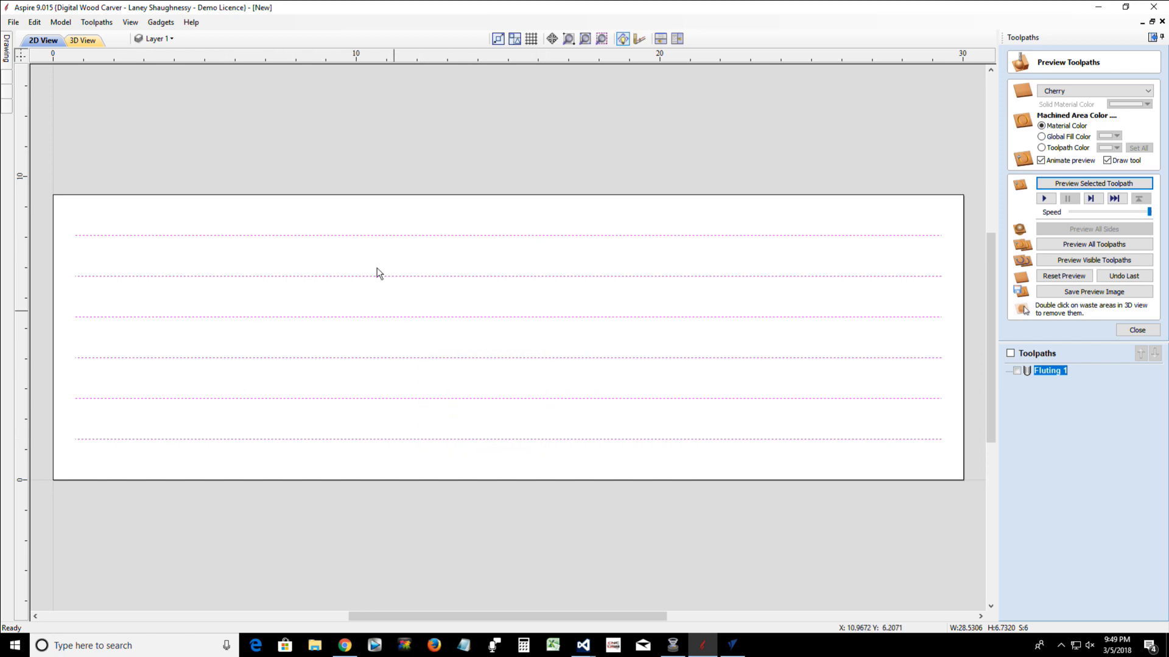
{"action": "right_click", "coordinate": [382, 237]}
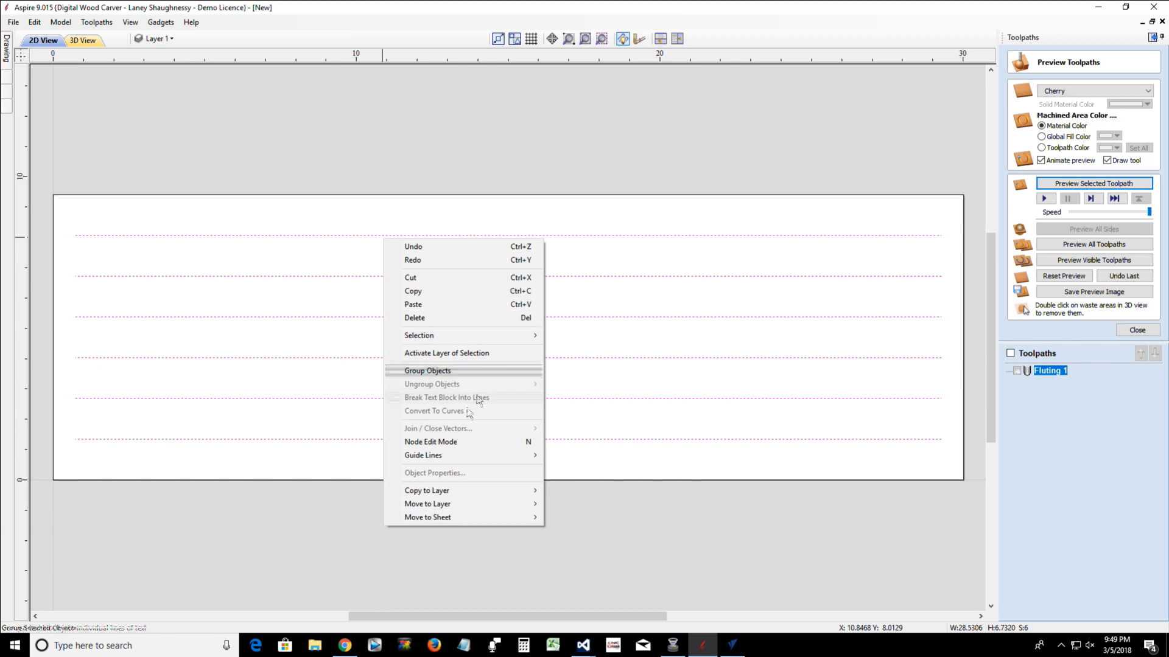
{"action": "left_click", "coordinate": [8, 60]}
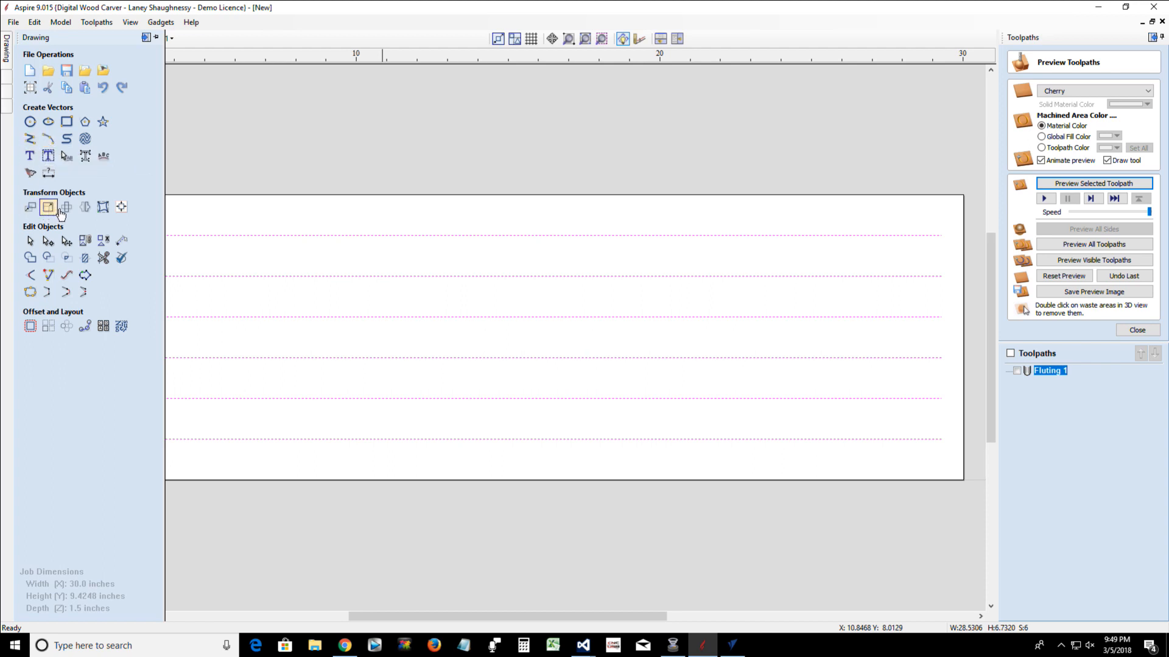
{"action": "left_click", "coordinate": [66, 207]}
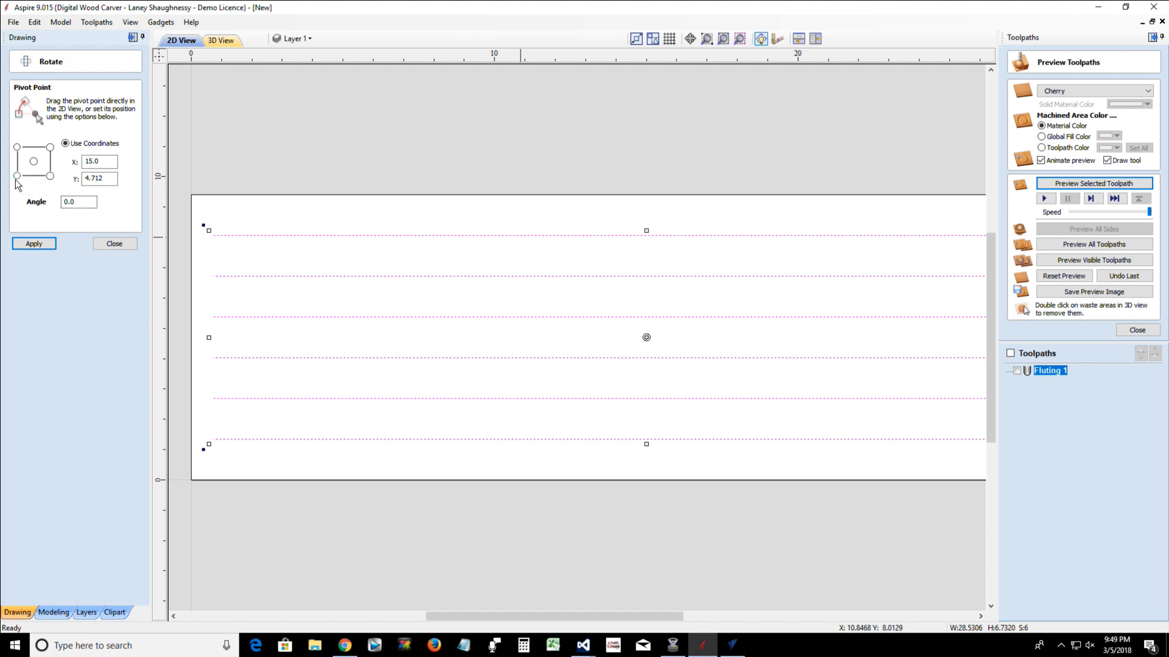
{"action": "scroll", "coordinate": [280, 400], "scroll_direction": "down", "scroll_amount": 2}
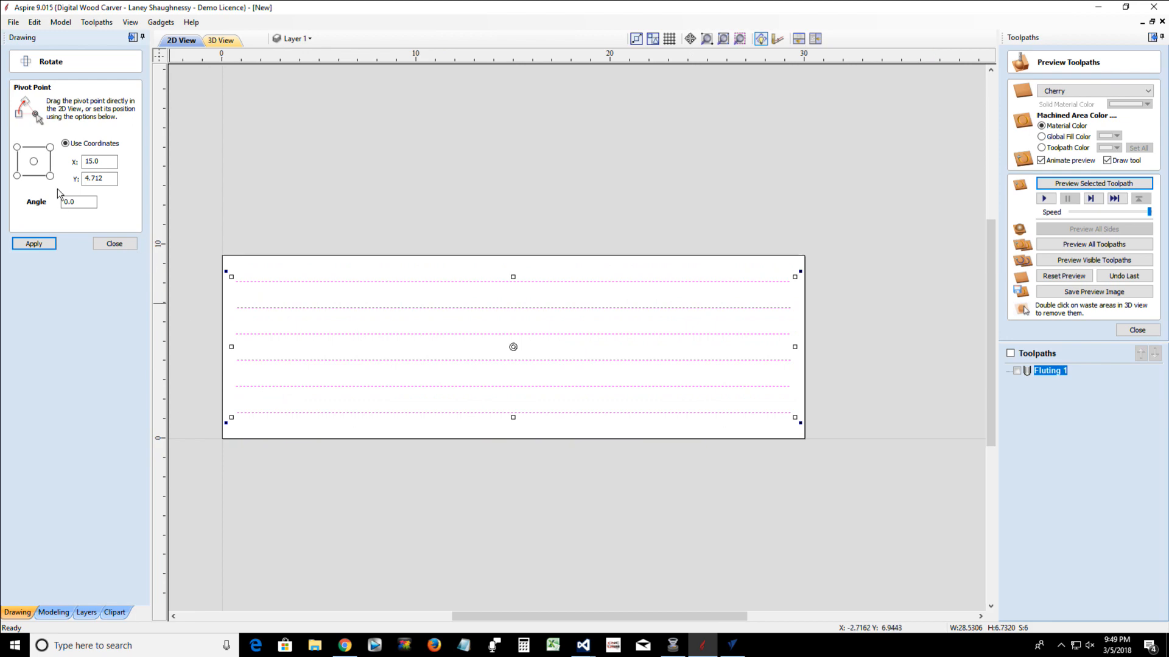
{"action": "left_click", "coordinate": [33, 162]}
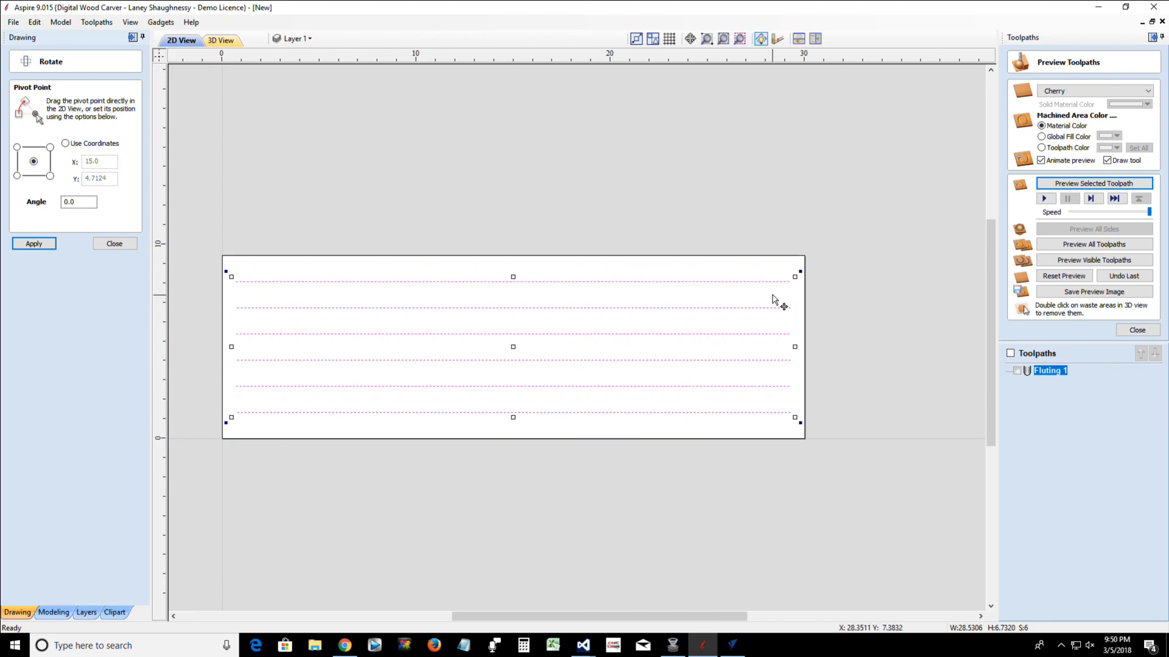
{"action": "left_click_drag", "start_coordinate": [800, 272], "coordinate": [746, 451]}
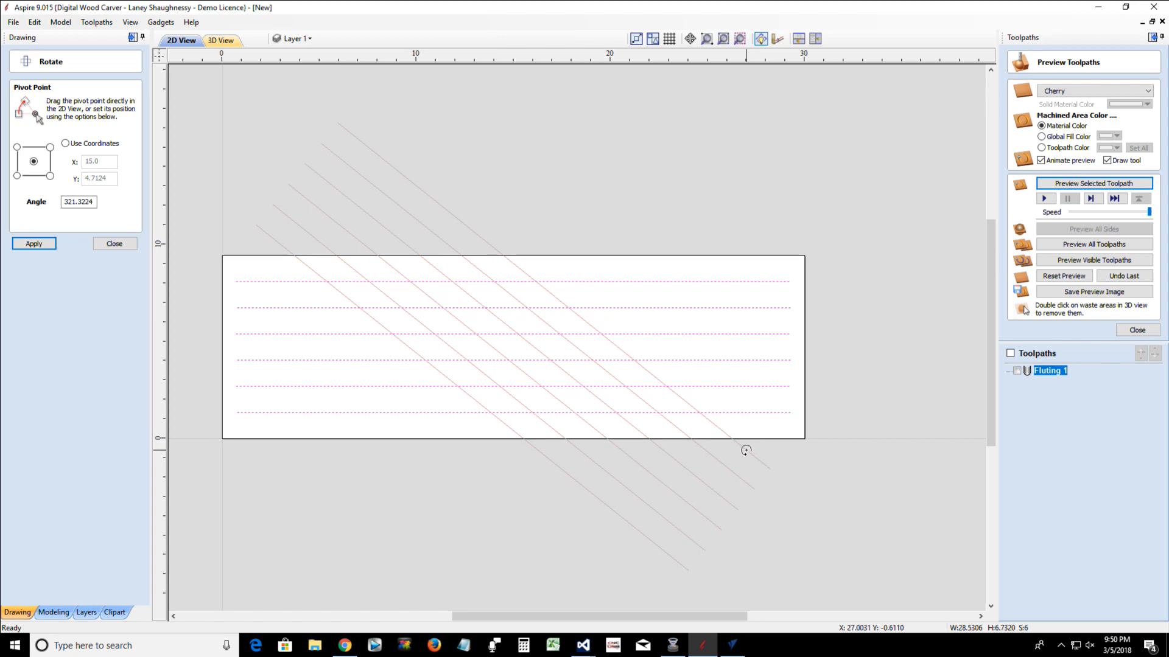
{"action": "left_click_drag", "start_coordinate": [745, 450], "coordinate": [743, 449]}
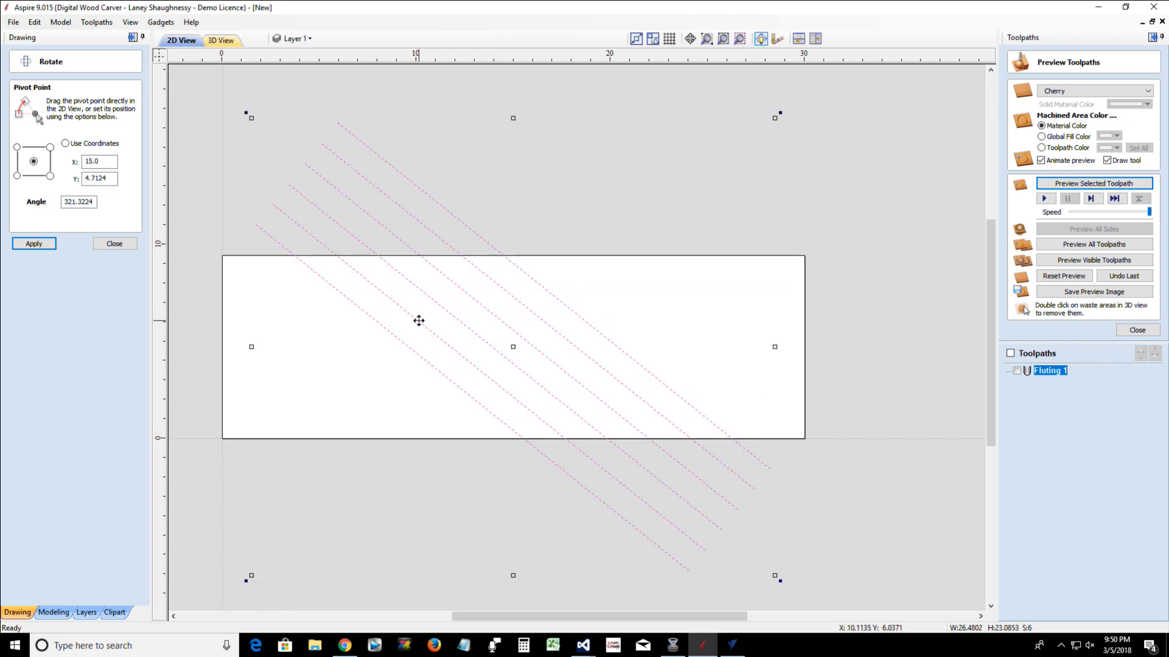
Move the slanted lines to below the job area, centered at about X 10.74, Y -10.28, and finish the rotation
{"action": "scroll", "coordinate": [417, 321], "scroll_direction": "down", "scroll_amount": 1}
{"action": "scroll", "coordinate": [418, 320], "scroll_direction": "down", "scroll_amount": 1}
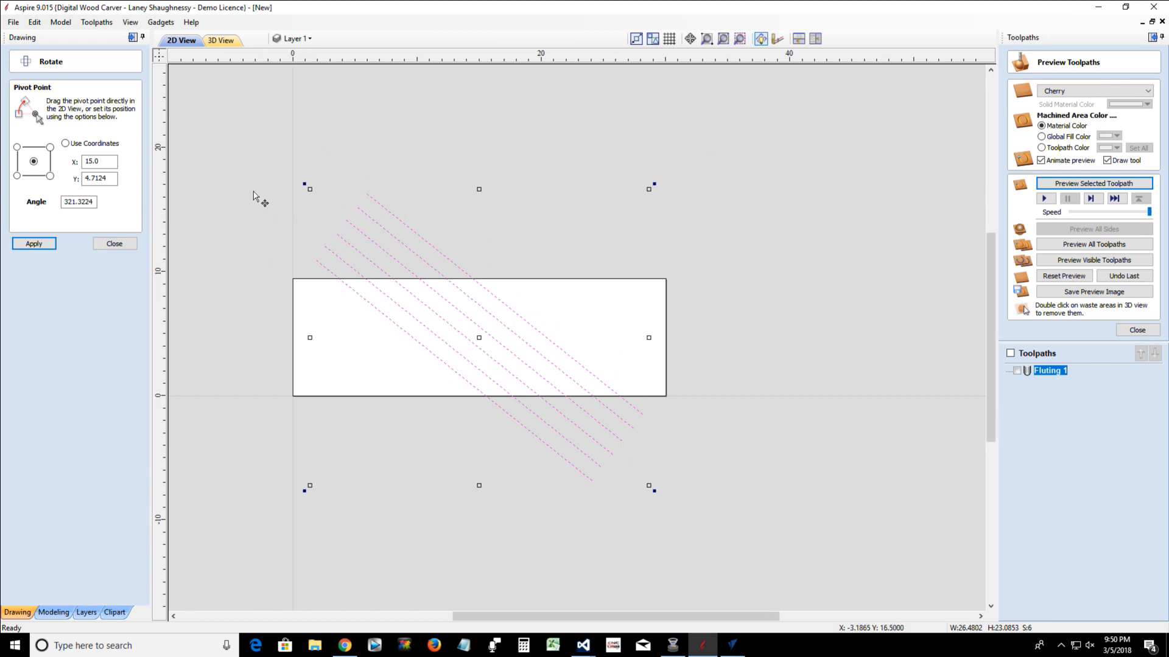
{"action": "scroll", "coordinate": [253, 194], "scroll_direction": "up", "scroll_amount": 1}
{"action": "scroll", "coordinate": [253, 195], "scroll_direction": "down", "scroll_amount": 1}
{"action": "left_click_drag", "start_coordinate": [366, 192], "coordinate": [314, 380]}
{"action": "scroll", "coordinate": [317, 379], "scroll_direction": "down", "scroll_amount": 2}
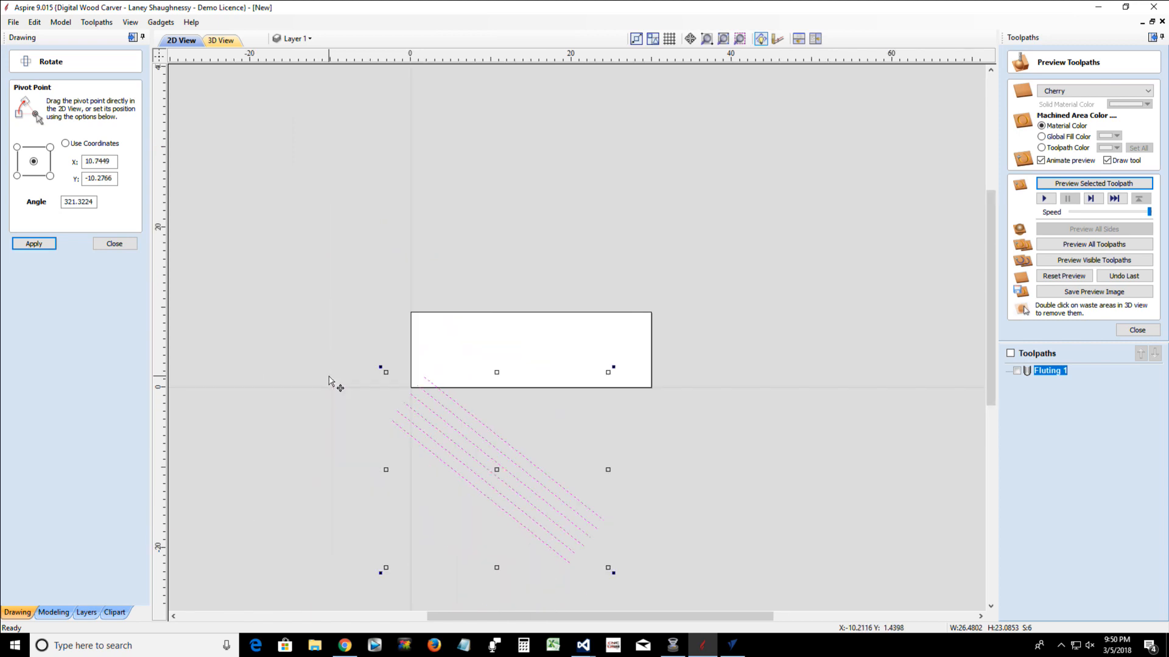
{"action": "scroll", "coordinate": [339, 381], "scroll_direction": "up", "scroll_amount": 1}
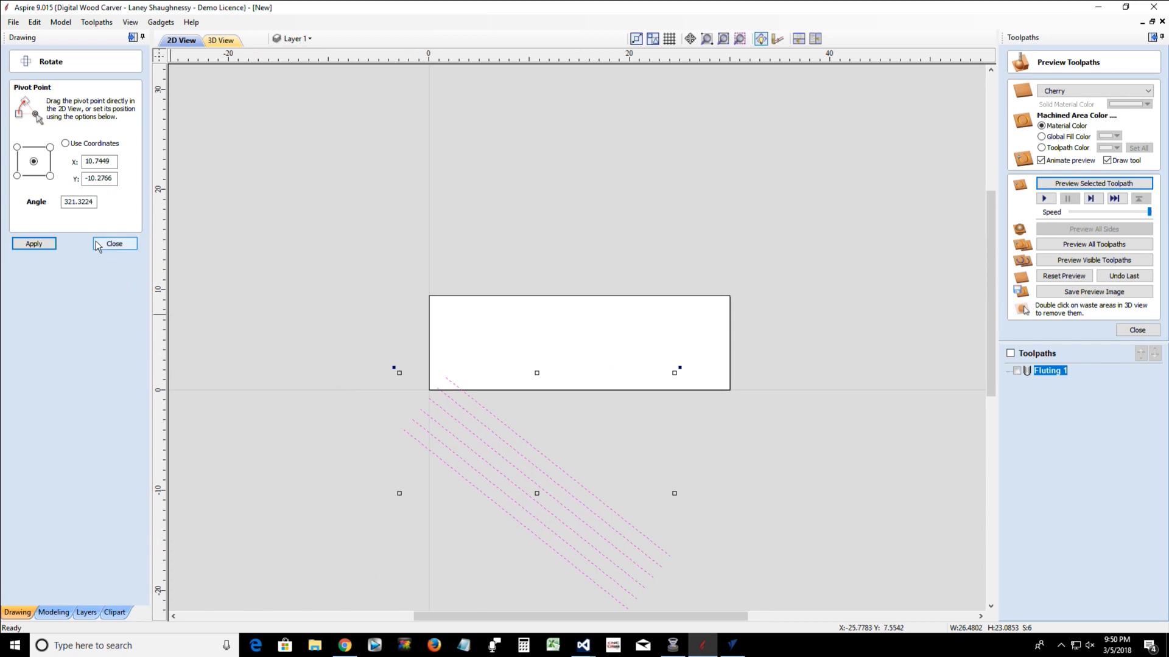
{"action": "left_click", "coordinate": [115, 244]}
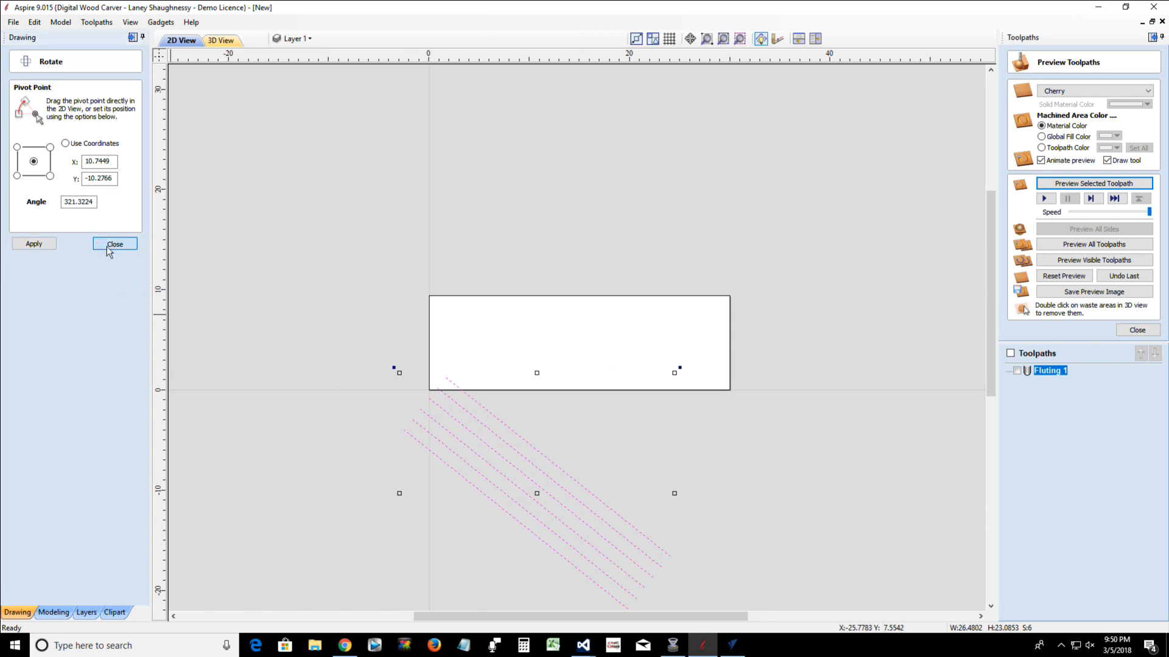
Switch off wrapped toolpath drawing and recalculate the Fluting 1 toolpath for the moved lines
{"action": "double_click", "coordinate": [1053, 369]}
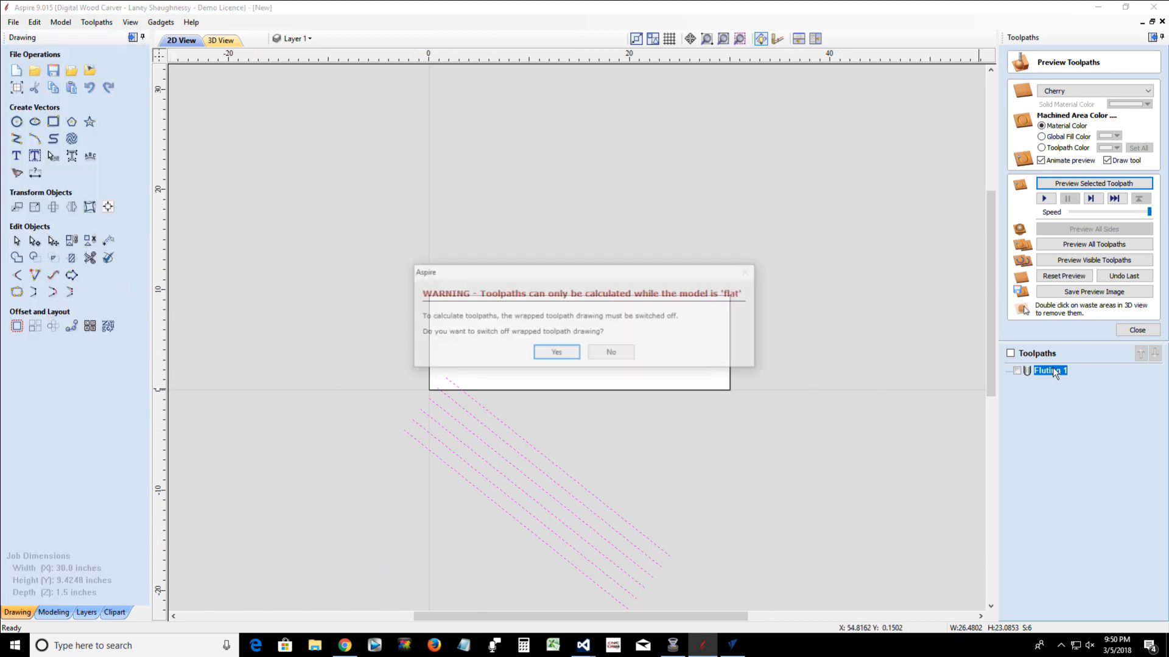
{"action": "left_click", "coordinate": [556, 353]}
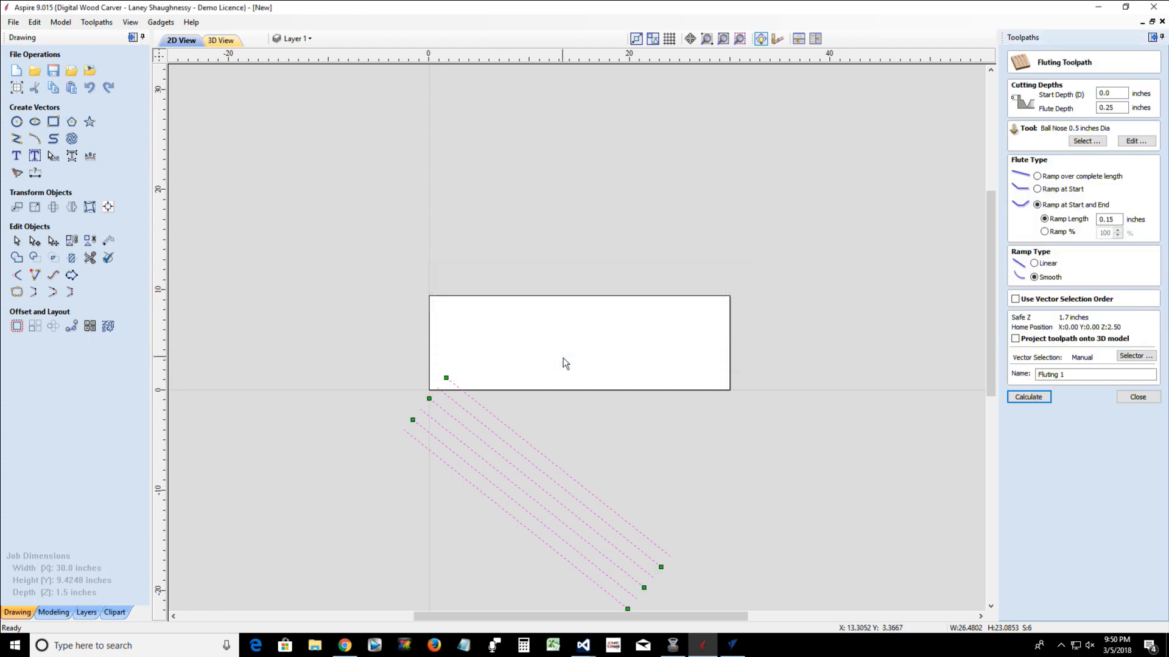
{"action": "left_click", "coordinate": [1028, 397]}
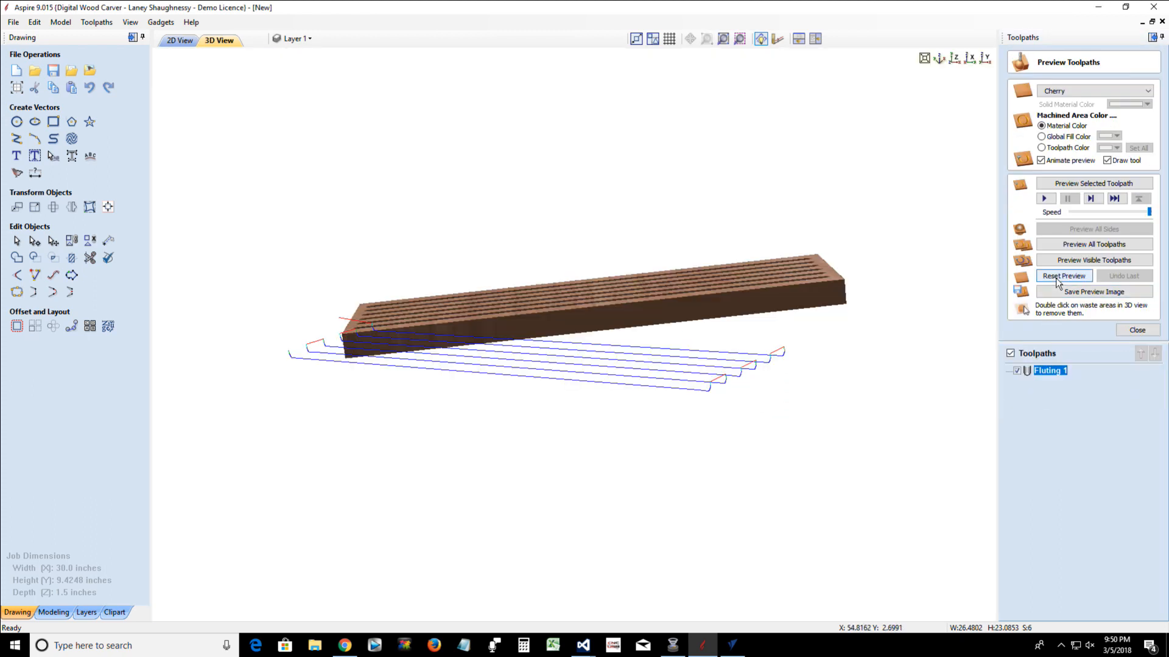
Reset the simulation to uncut stock, preview all toolpaths on it, and examine the block's top face
{"action": "left_click", "coordinate": [1057, 277]}
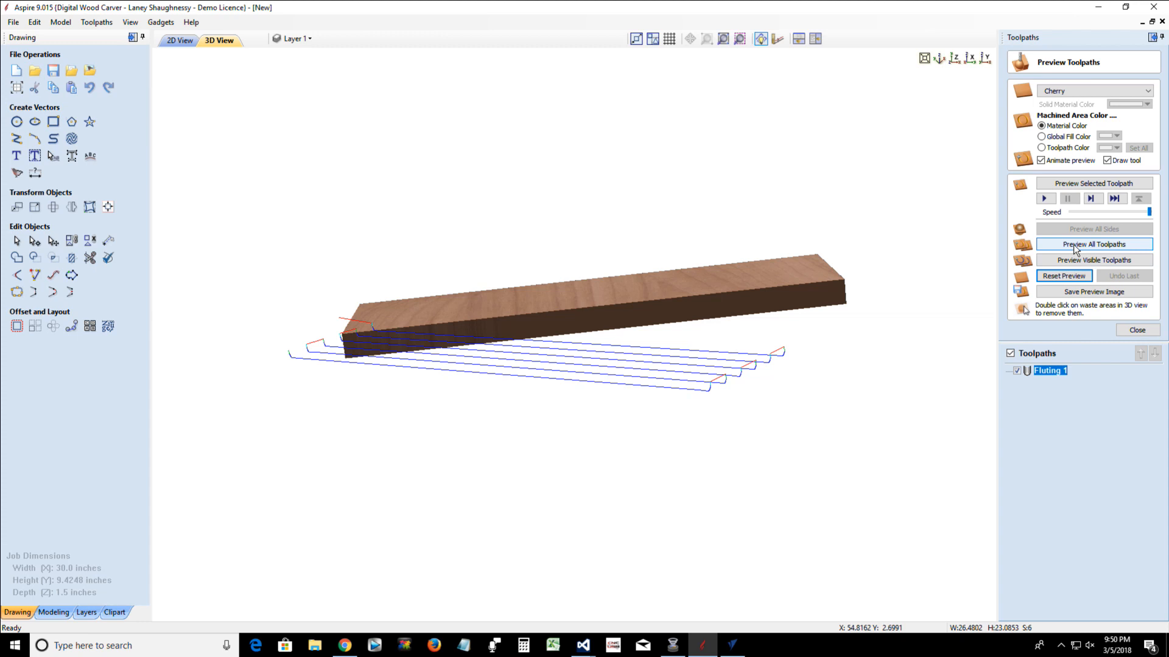
{"action": "left_click", "coordinate": [1074, 244]}
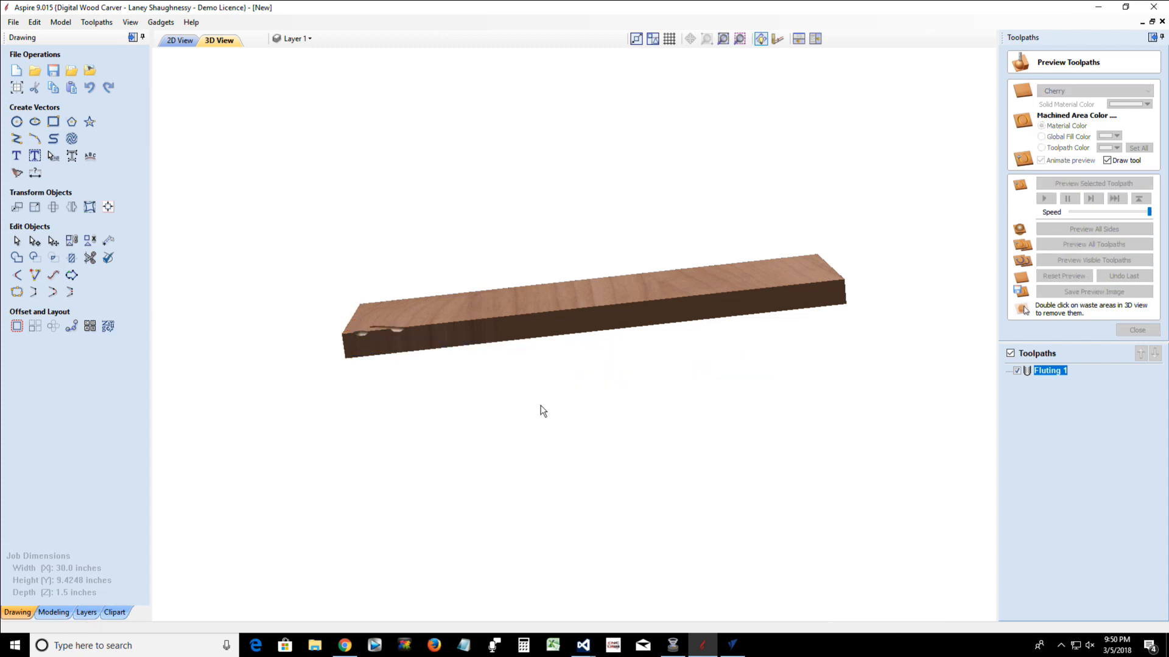
{"action": "left_click_drag", "start_coordinate": [567, 329], "coordinate": [552, 506]}
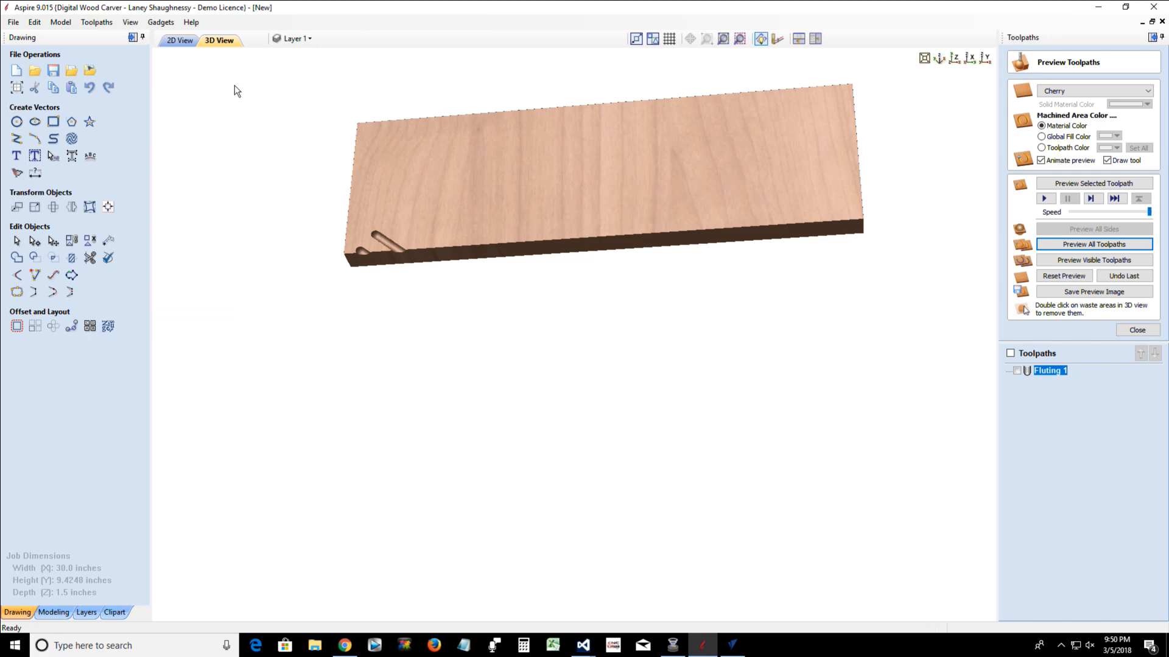
Close the fluting job without saving its changes
{"action": "left_click", "coordinate": [178, 41]}
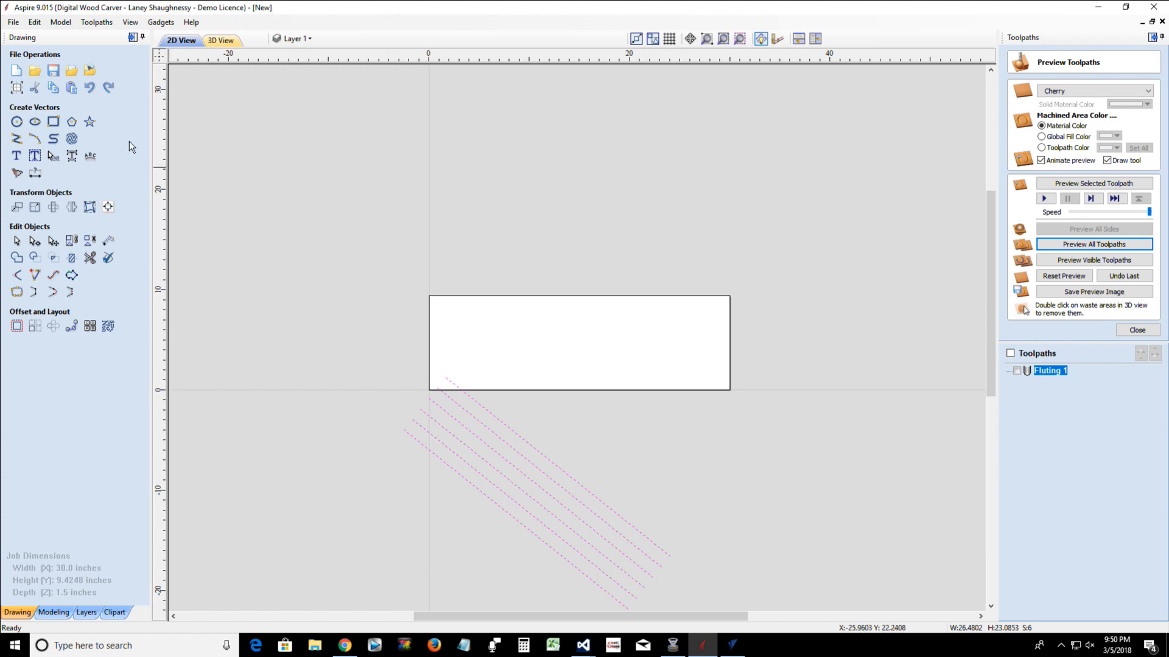
{"action": "left_click", "coordinate": [12, 21]}
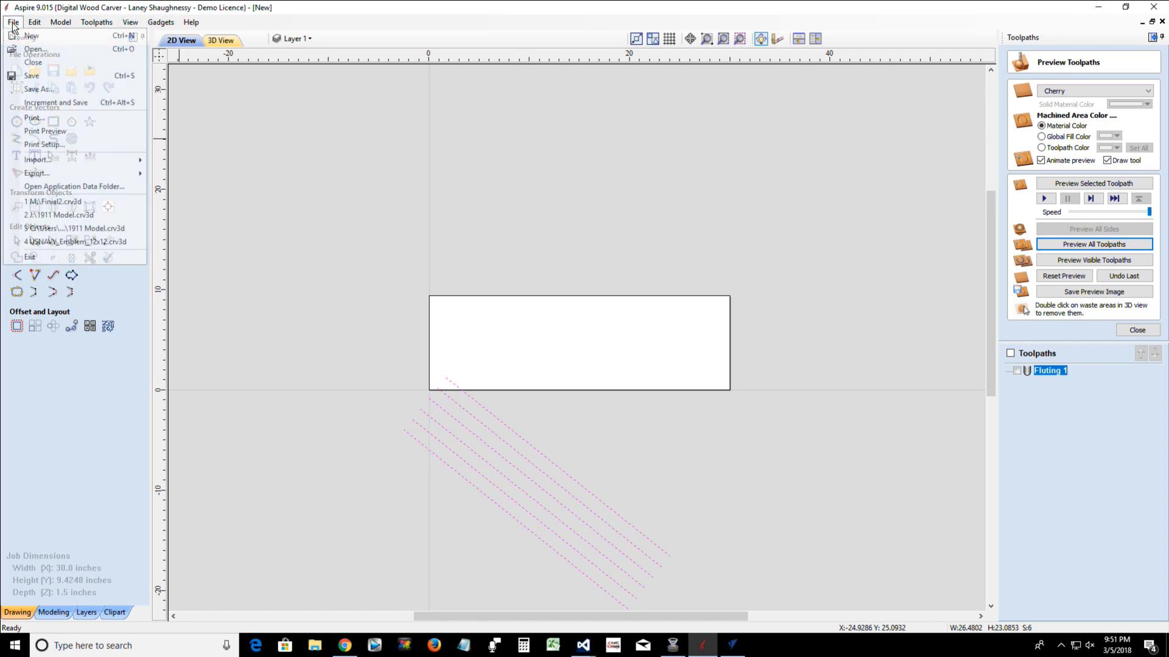
{"action": "right_click", "coordinate": [509, 465]}
{"action": "left_click", "coordinate": [538, 229]}
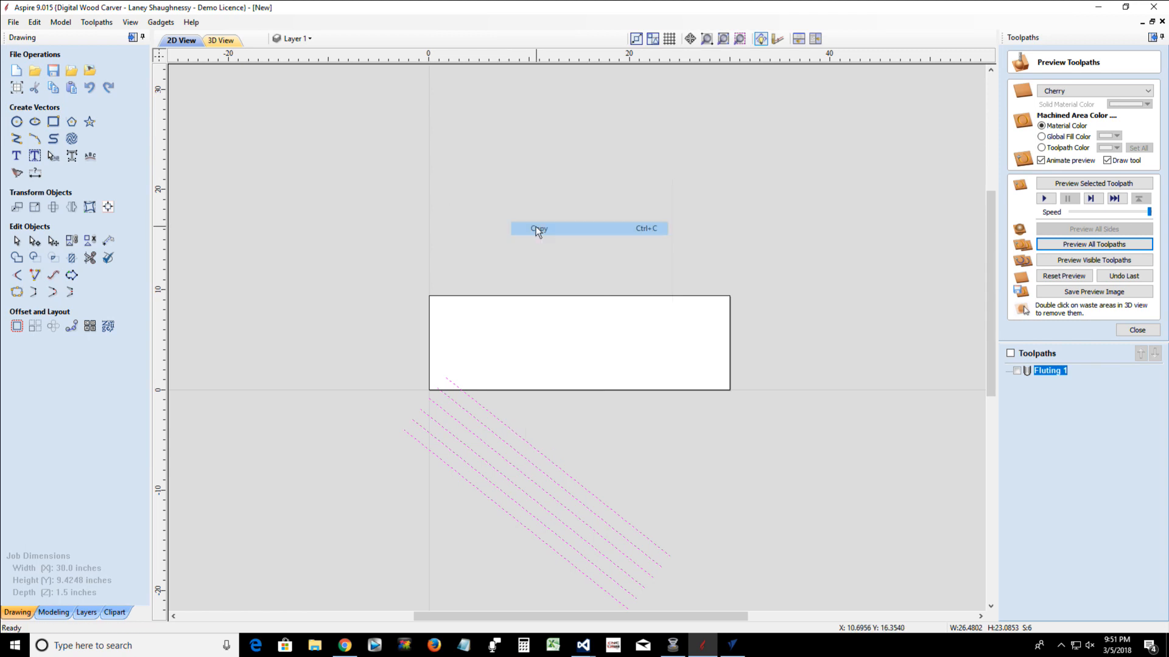
{"action": "left_click", "coordinate": [10, 23]}
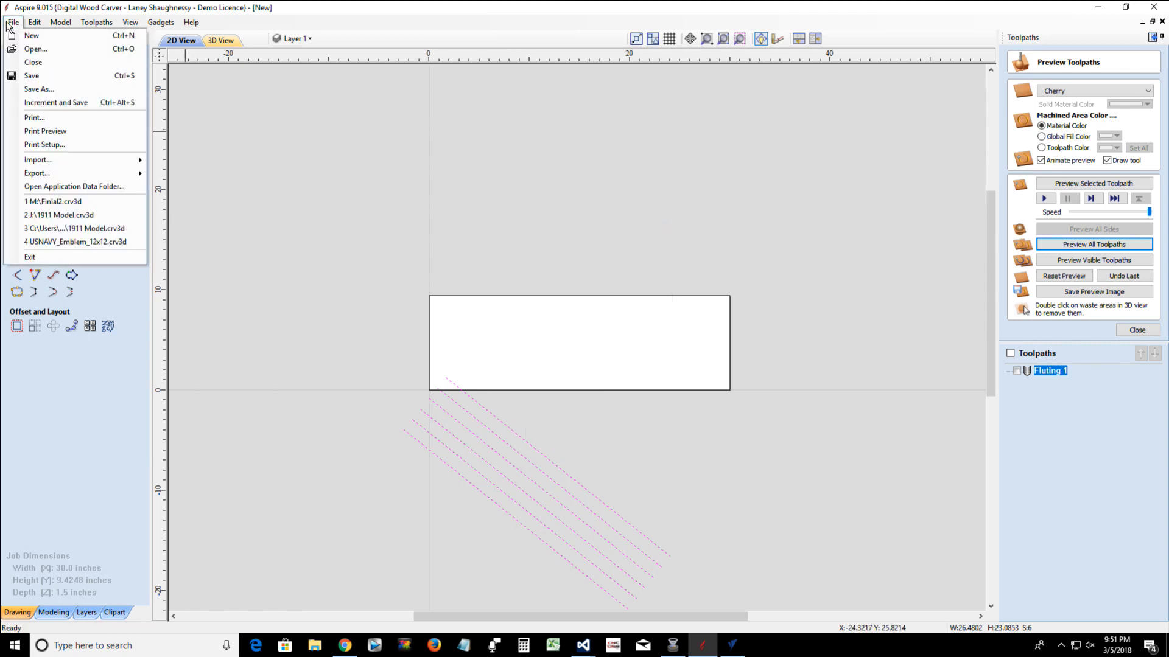
{"action": "left_click", "coordinate": [36, 62]}
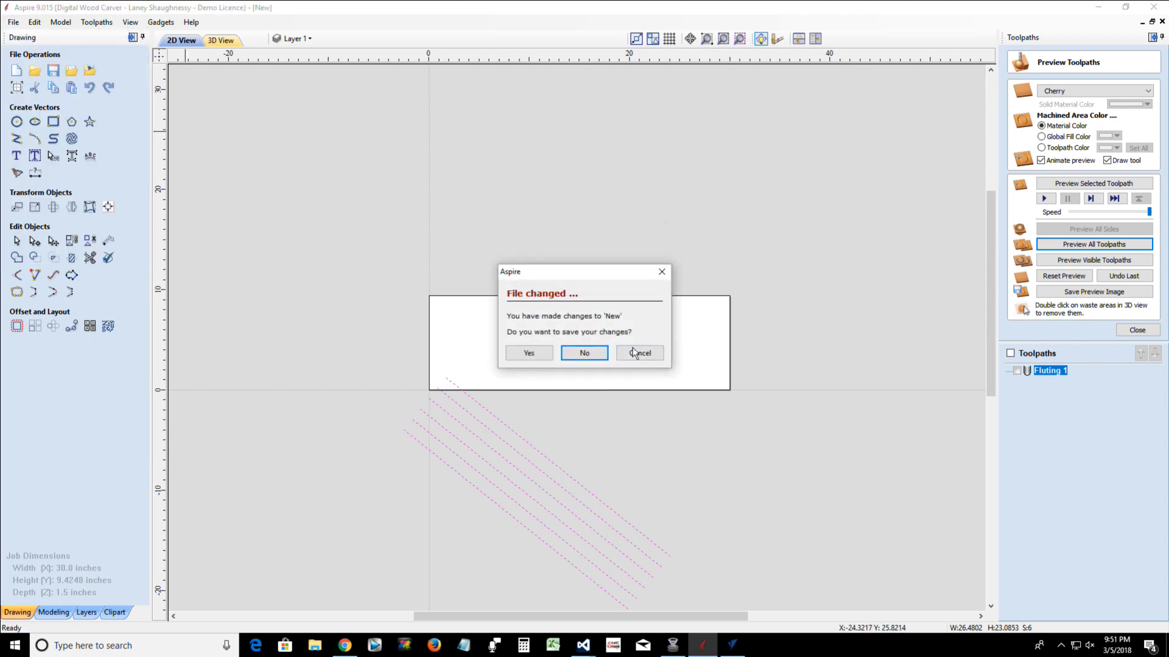
{"action": "left_click", "coordinate": [586, 352]}
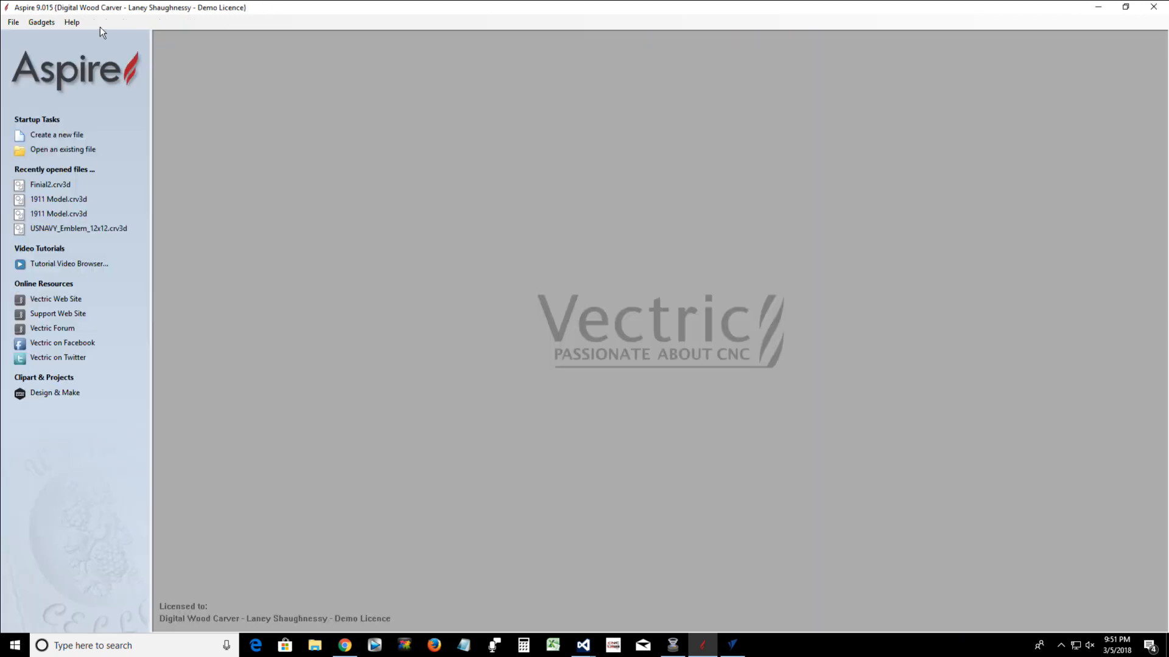
Create a wrapped job for a 24-inch long, 4-inch diameter cylinder along the X axis, with Z origin on the cylinder axis and simple wrap
{"action": "left_click", "coordinate": [43, 23]}
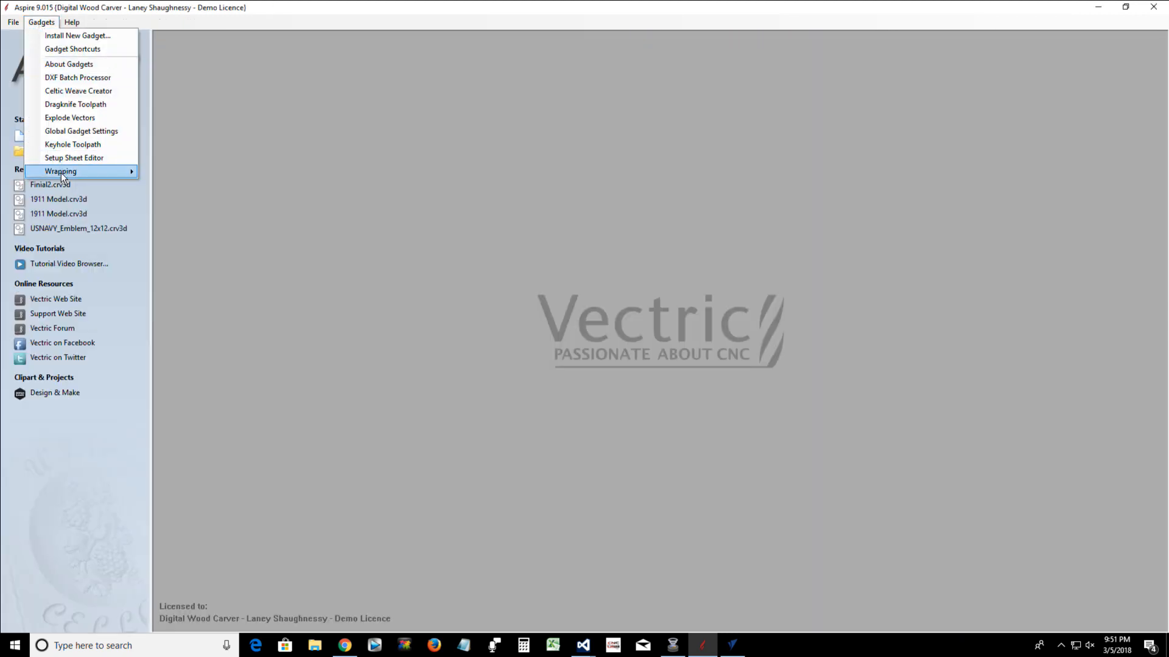
{"action": "mouse_move", "coordinate": [61, 172]}
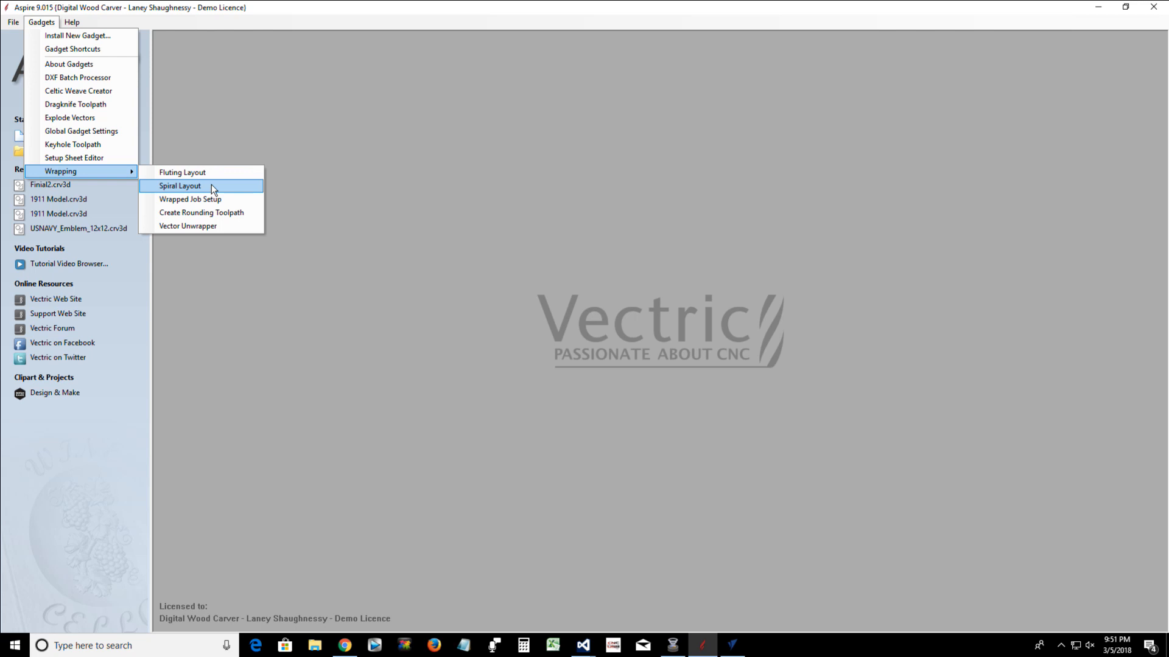
{"action": "left_click", "coordinate": [211, 203]}
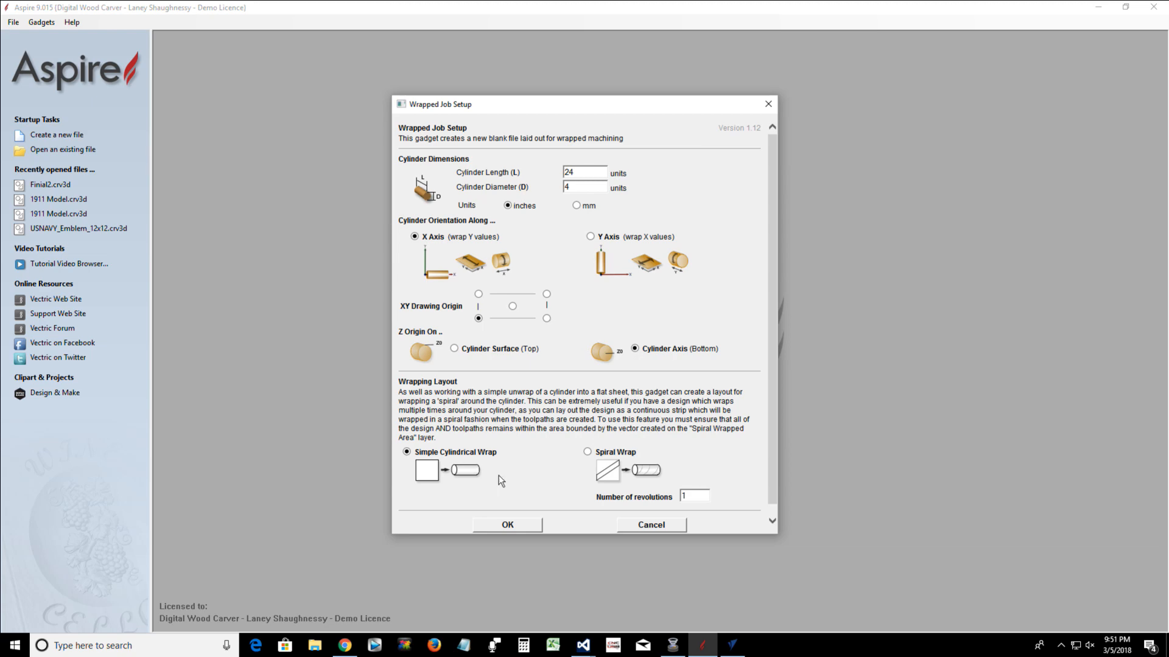
{"action": "left_click", "coordinate": [501, 527]}
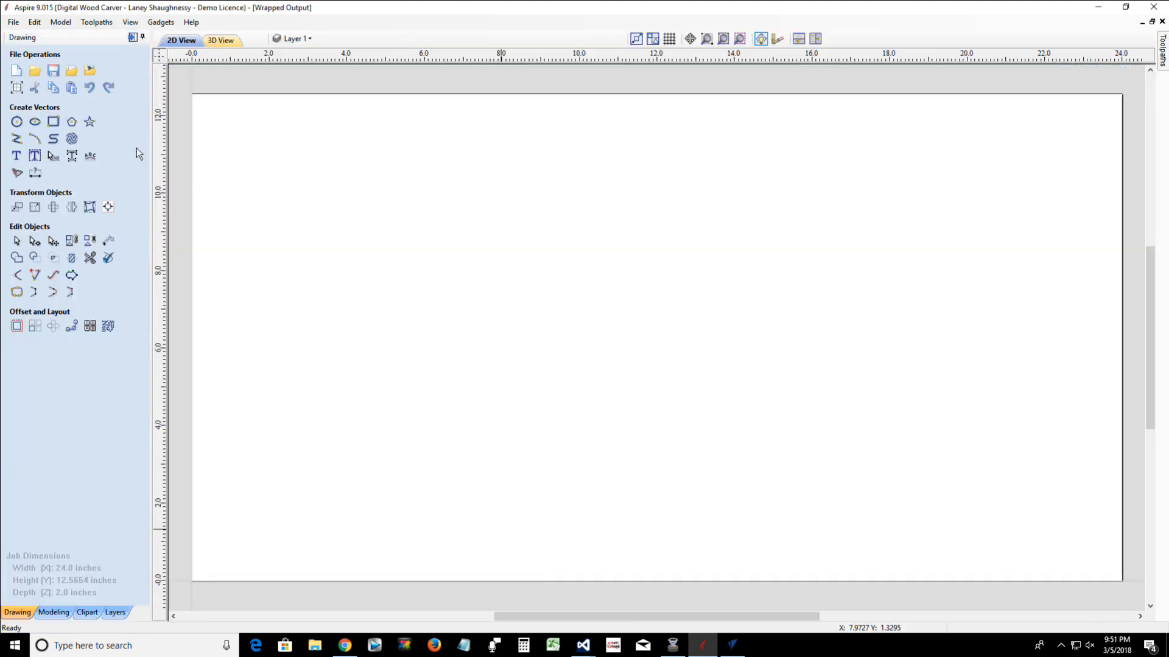
{"action": "scroll", "coordinate": [374, 299], "scroll_direction": "down", "scroll_amount": 2}
{"action": "scroll", "coordinate": [374, 299], "scroll_direction": "down", "scroll_amount": 1}
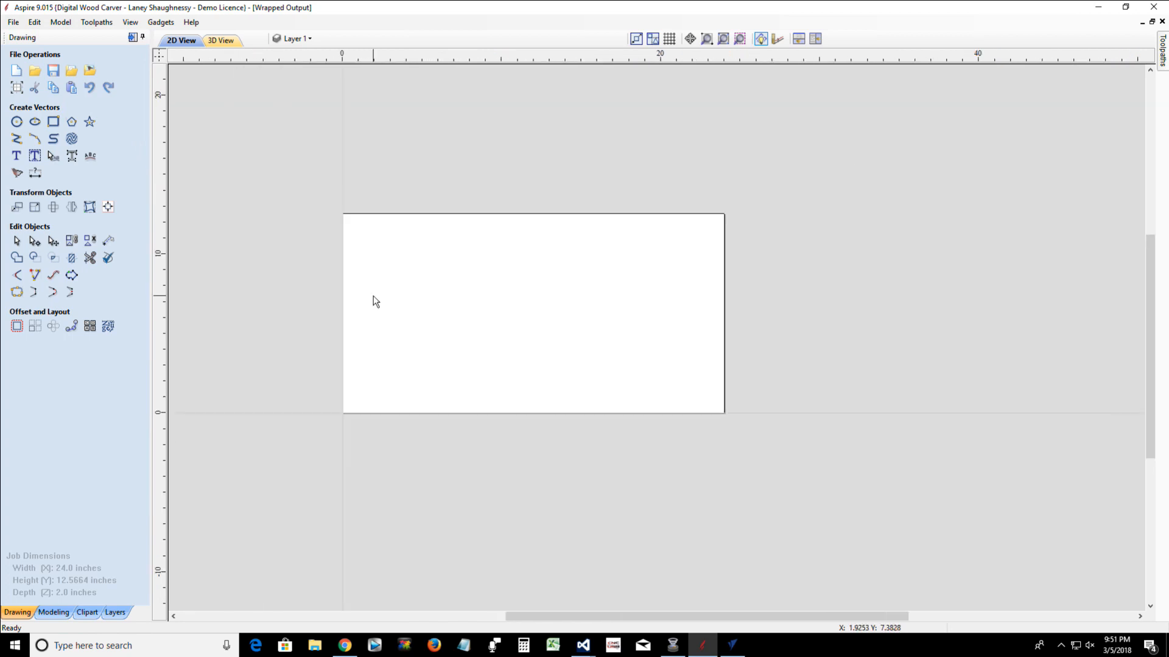
{"action": "left_click", "coordinate": [160, 23]}
{"action": "mouse_move", "coordinate": [202, 173]}
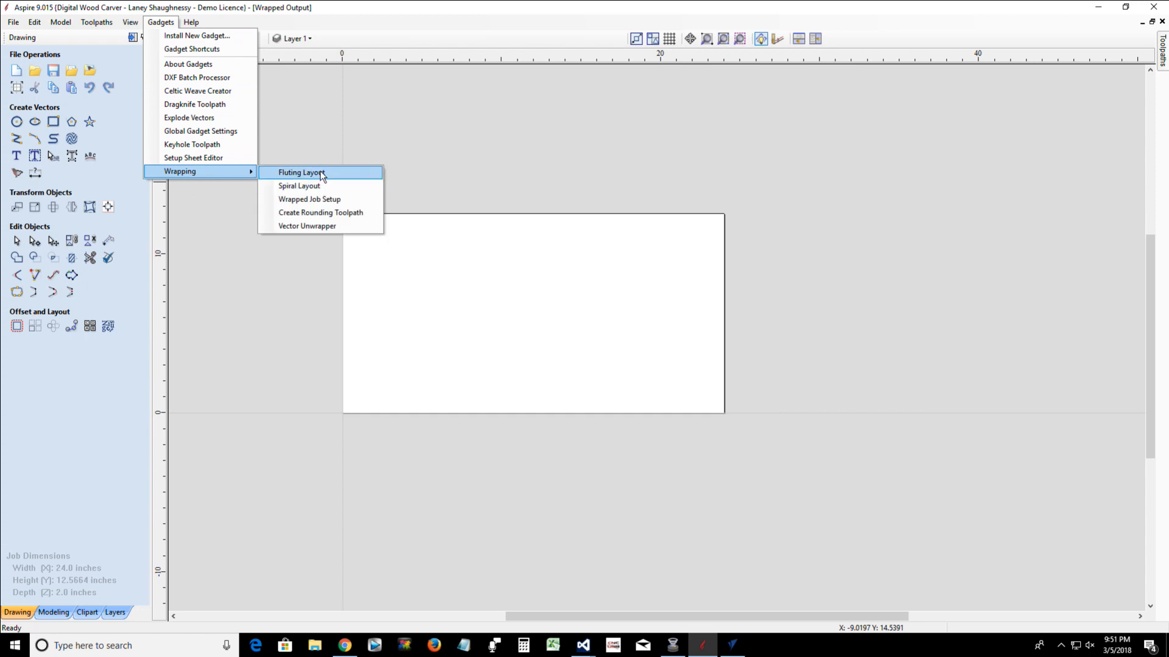
{"action": "left_click", "coordinate": [302, 173]}
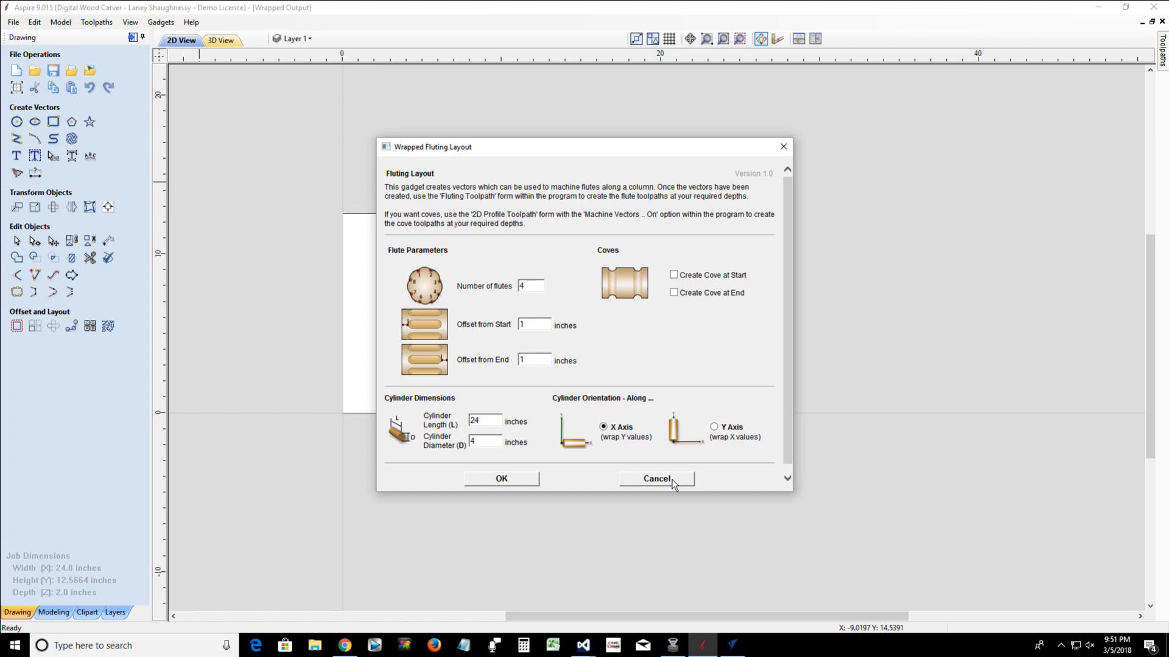
{"action": "left_click", "coordinate": [656, 479]}
Try to configure a wrapped spiral layout with 6 strands
{"action": "left_click", "coordinate": [168, 25]}
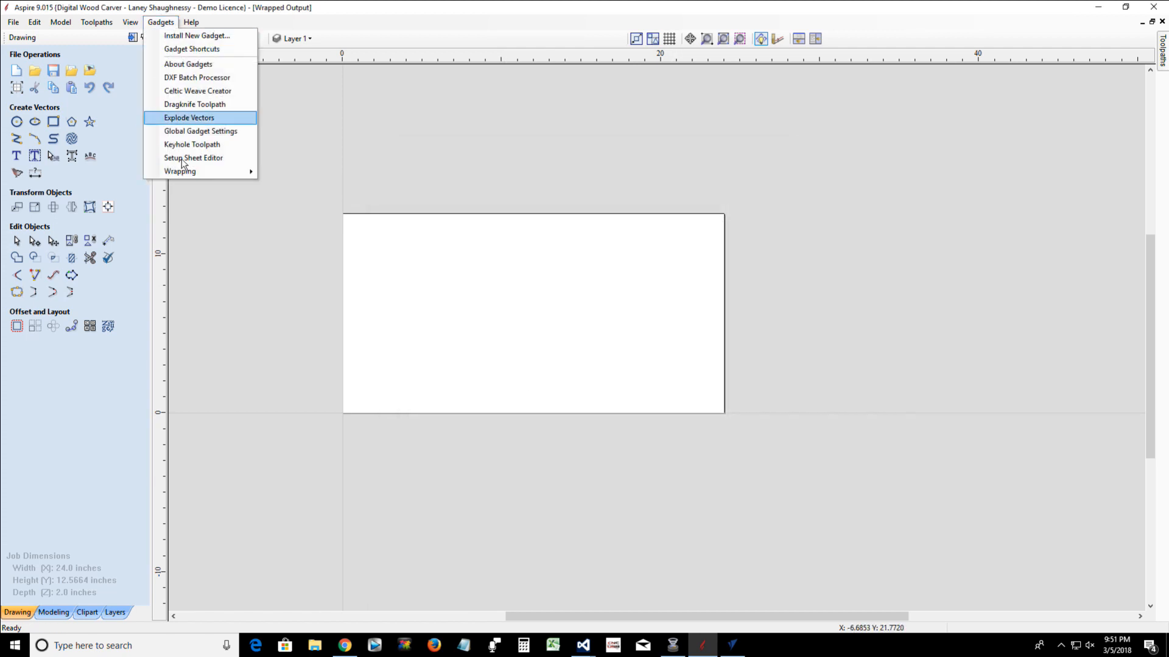
{"action": "mouse_move", "coordinate": [207, 172]}
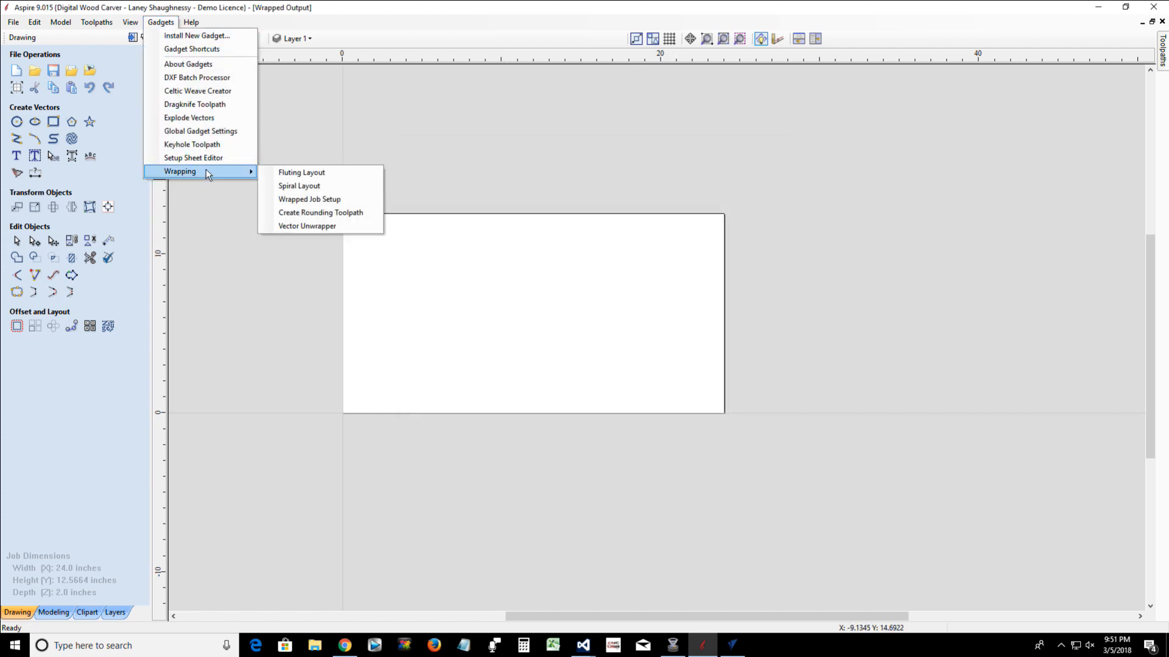
{"action": "left_click", "coordinate": [310, 189]}
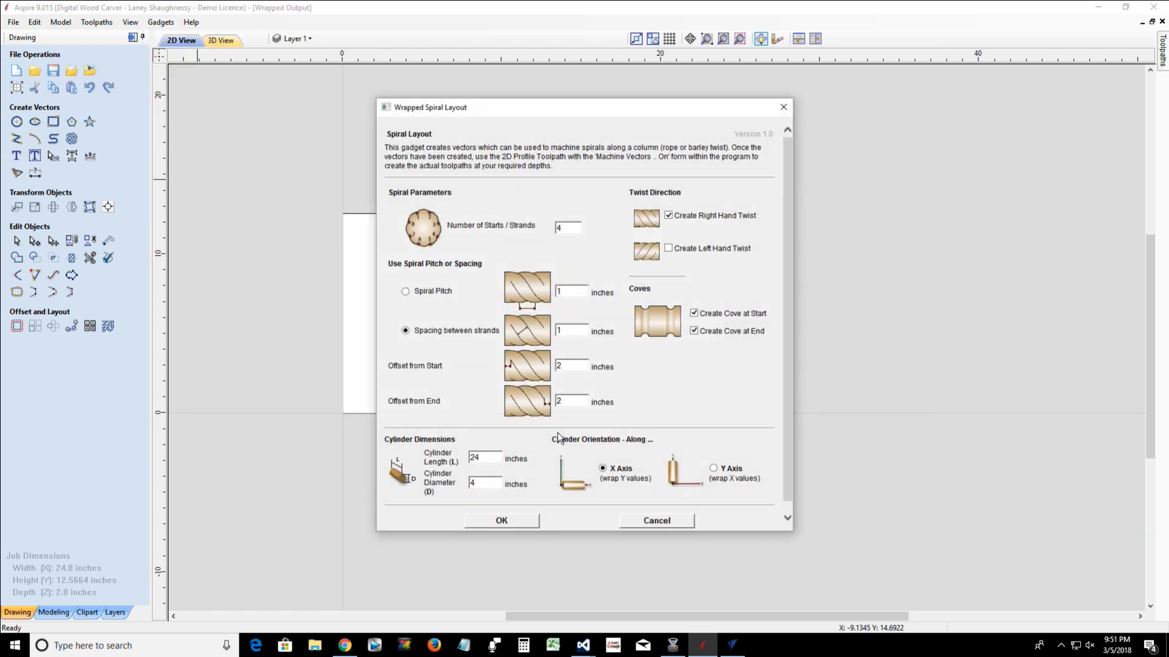
{"action": "double_click", "coordinate": [565, 228]}
{"action": "type", "text": "6"}
{"action": "double_click", "coordinate": [570, 332]}
{"action": "double_click", "coordinate": [562, 365]}
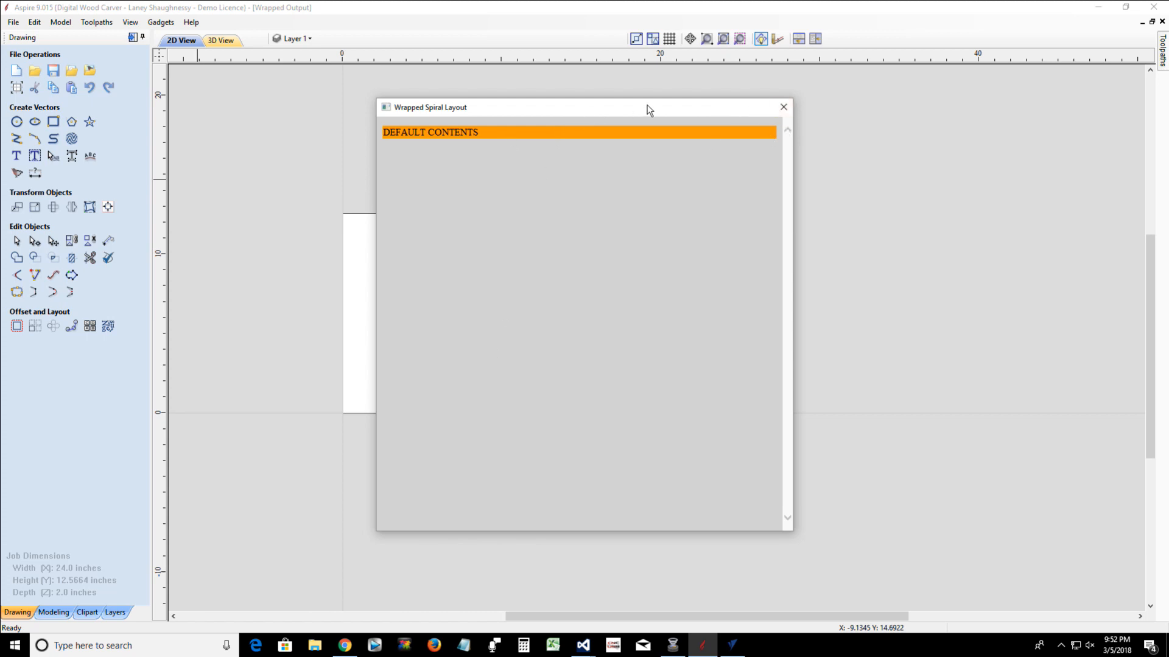
{"action": "left_click", "coordinate": [783, 107]}
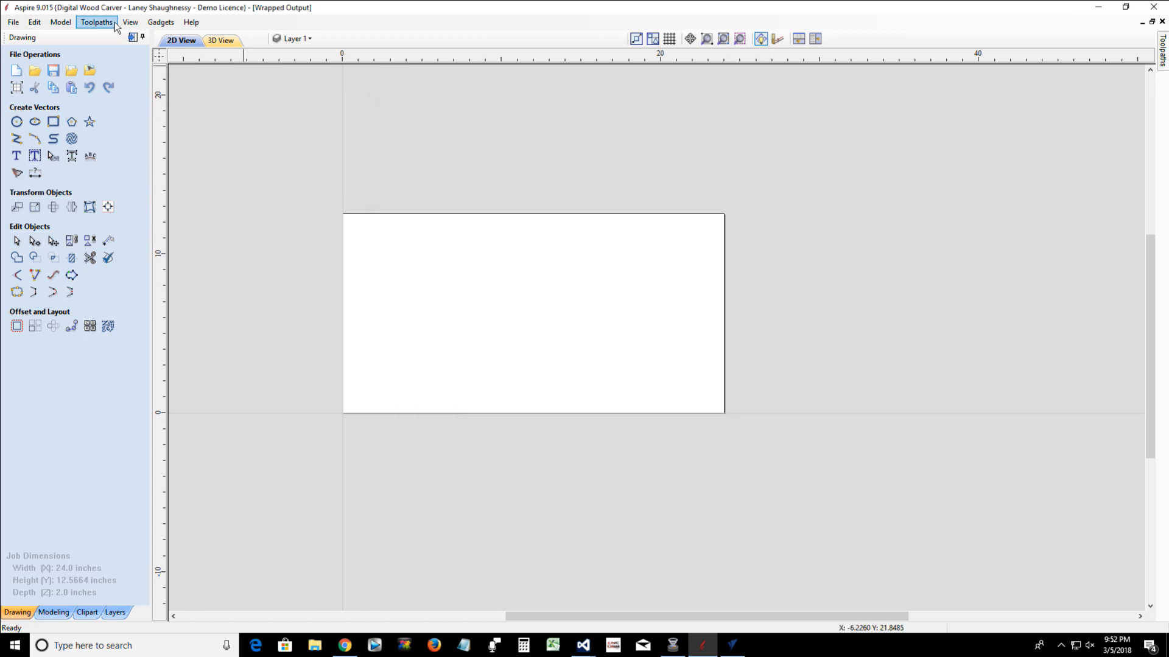
Lay out six right-hand wrapped spiral strands spaced 1 inch apart, with 1.5-inch start and end offsets and coves at both ends
{"action": "left_click", "coordinate": [161, 23]}
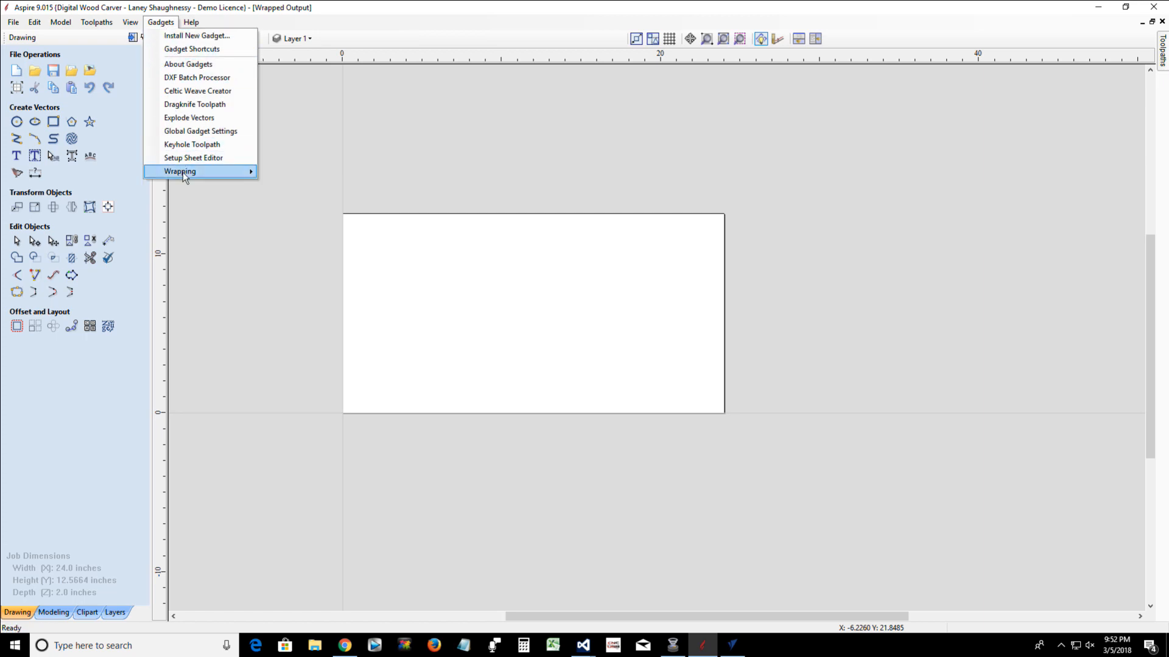
{"action": "mouse_move", "coordinate": [236, 176]}
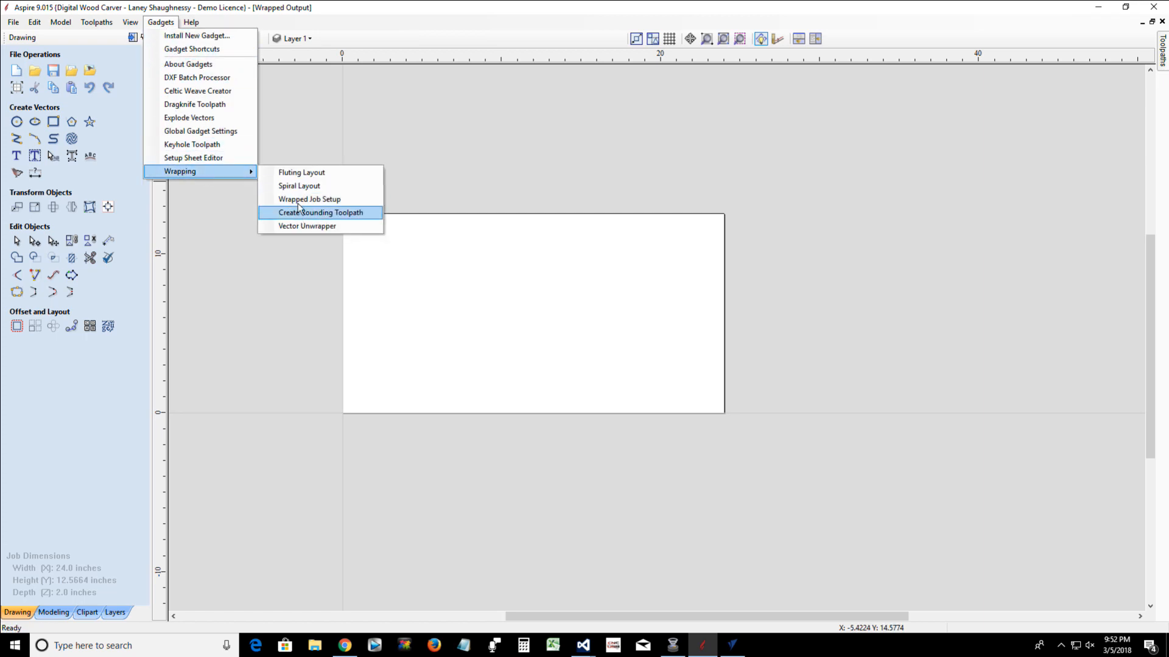
{"action": "left_click", "coordinate": [298, 186]}
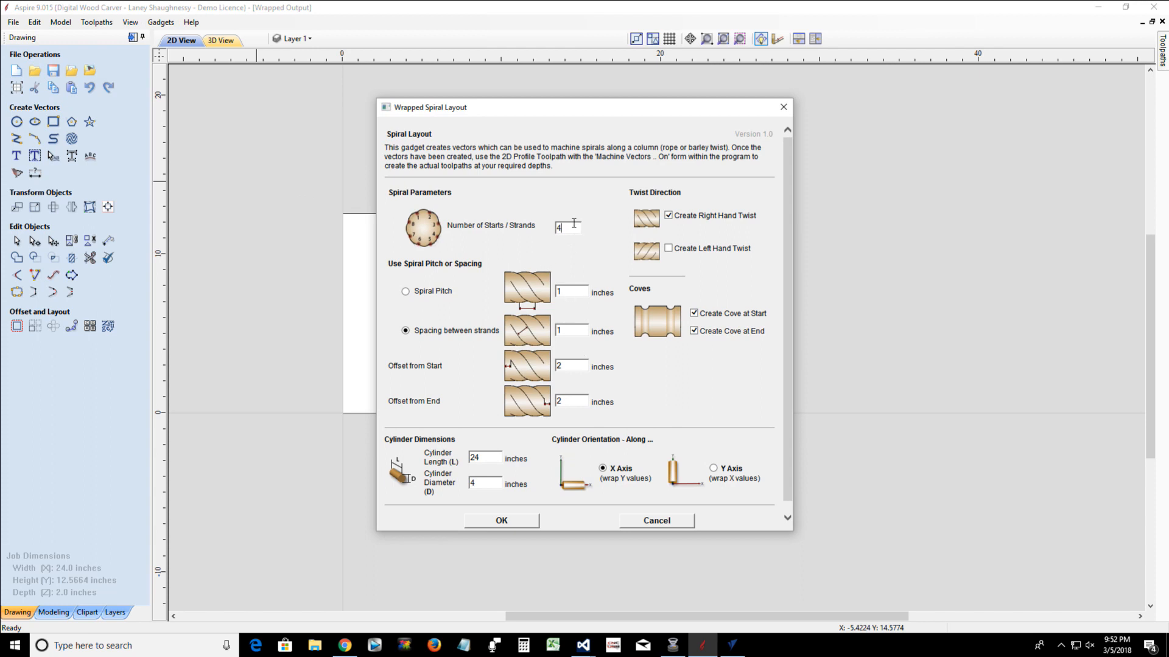
{"action": "double_click", "coordinate": [557, 230]}
{"action": "double_click", "coordinate": [566, 364]}
{"action": "type", "text": "1"}
{"action": "double_click", "coordinate": [558, 400]}
{"action": "type", "text": "1"}
{"action": "double_click", "coordinate": [564, 402]}
{"action": "type", "text": ".5"}
{"action": "double_click", "coordinate": [572, 367]}
{"action": "left_click", "coordinate": [501, 522]}
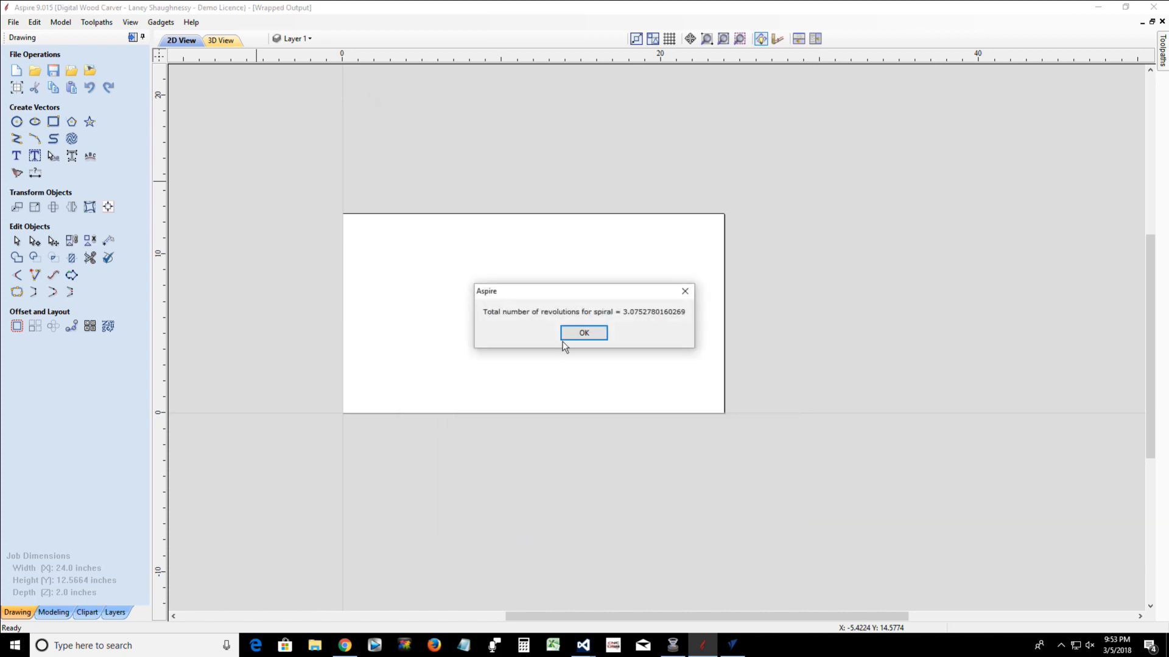
{"action": "left_click", "coordinate": [583, 335]}
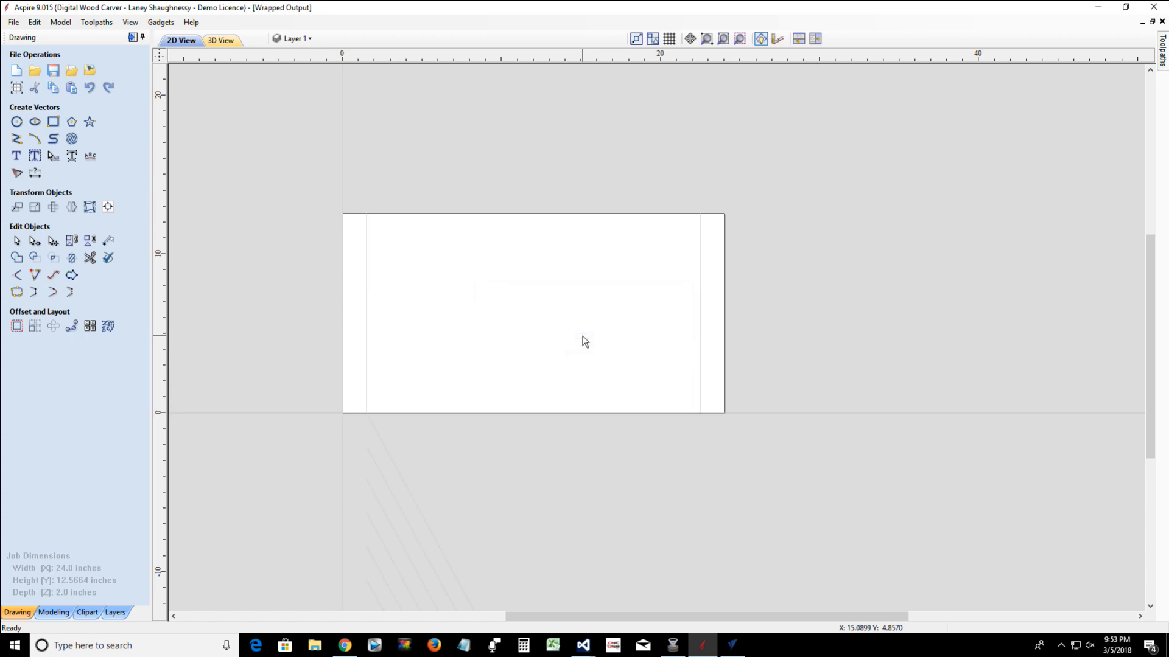
Examine the spiral strands below the job area and the uncut stock in 3D, with the toolpath operations shown
{"action": "scroll", "coordinate": [477, 562], "scroll_direction": "down", "scroll_amount": 3}
{"action": "scroll", "coordinate": [605, 569], "scroll_direction": "up", "scroll_amount": 2}
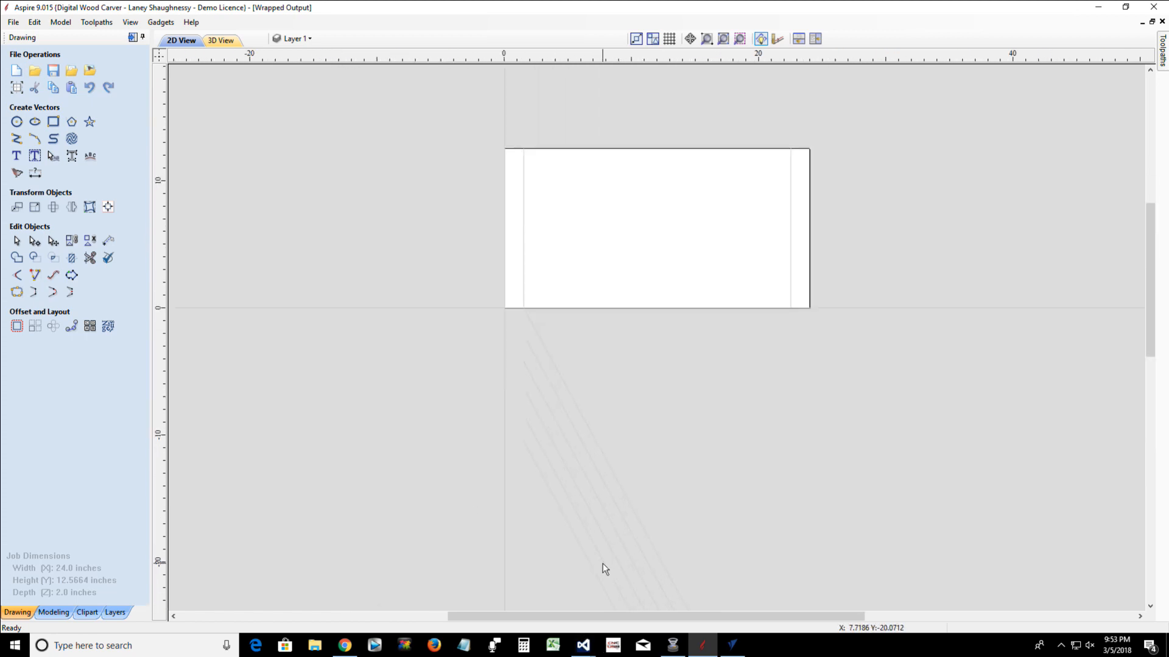
{"action": "scroll", "coordinate": [604, 569], "scroll_direction": "down", "scroll_amount": 3}
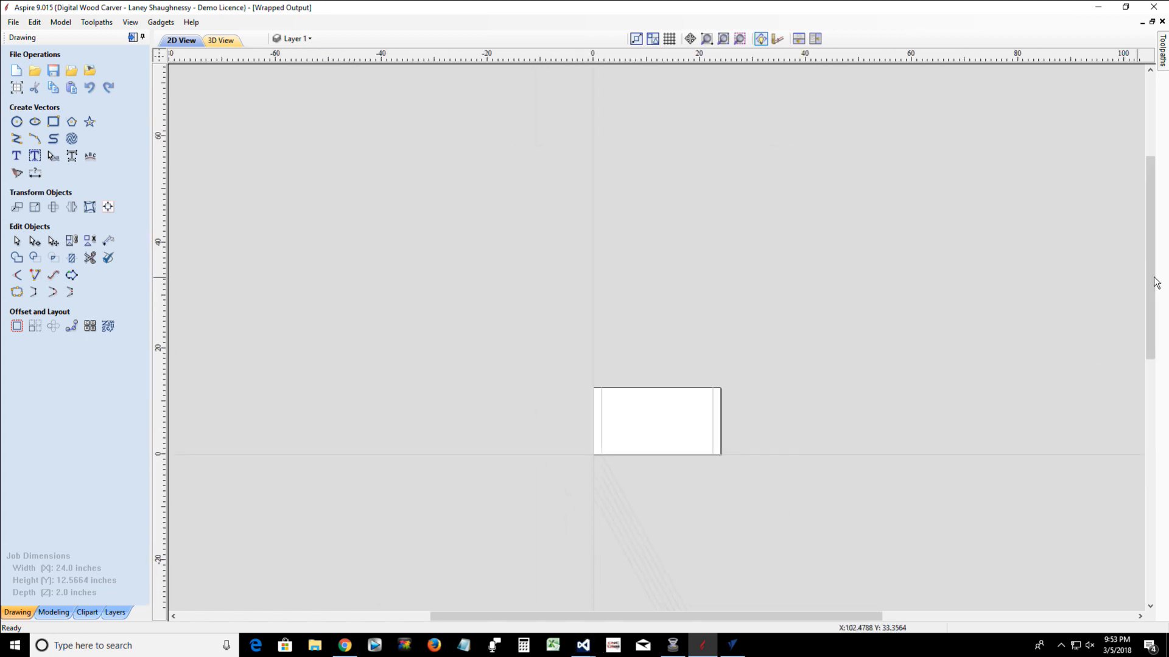
{"action": "left_click_drag", "start_coordinate": [1149, 272], "coordinate": [1064, 367]}
{"action": "scroll", "coordinate": [622, 418], "scroll_direction": "up", "scroll_amount": 2}
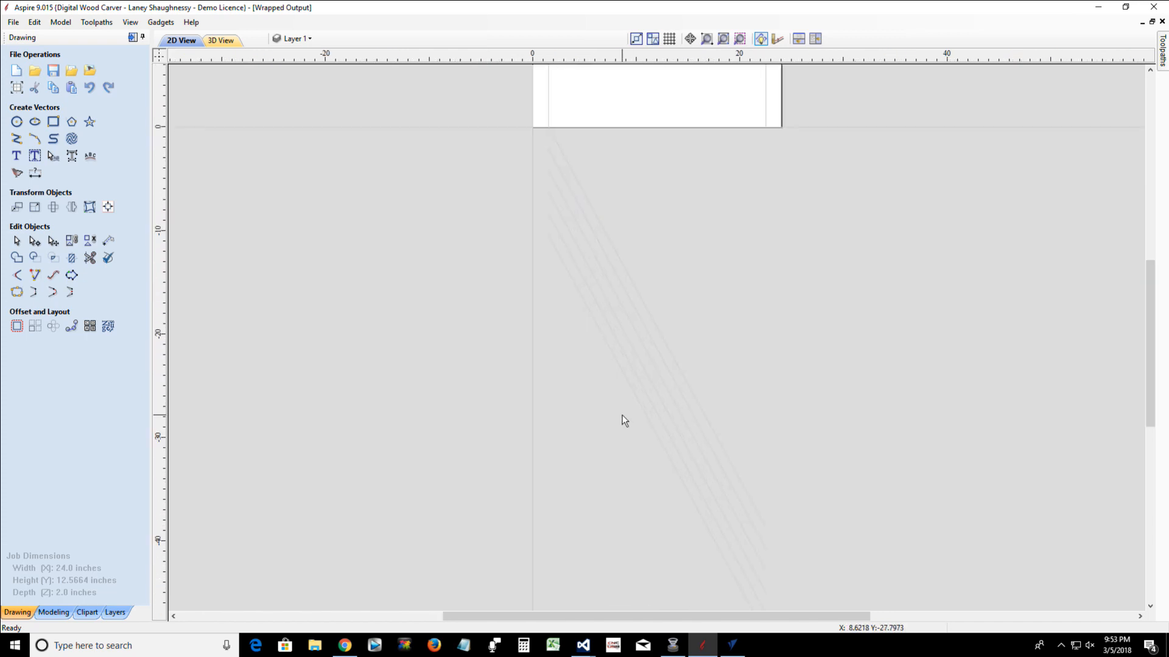
{"action": "scroll", "coordinate": [622, 415], "scroll_direction": "down", "scroll_amount": 2}
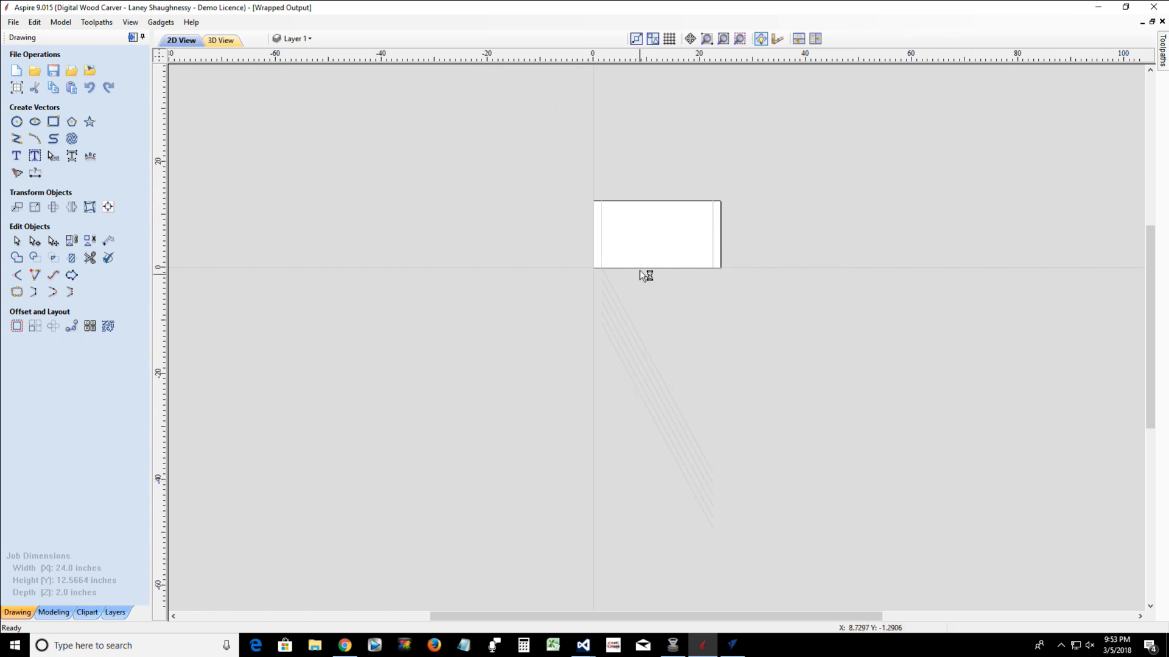
{"action": "left_click", "coordinate": [221, 40]}
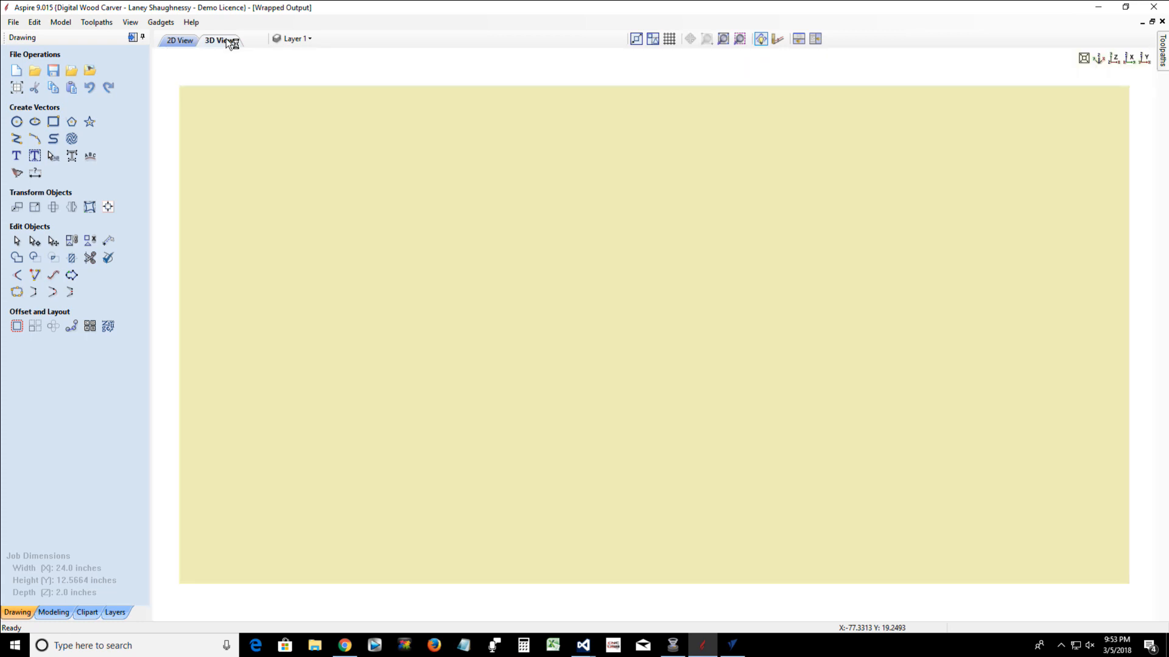
{"action": "left_click", "coordinate": [132, 37]}
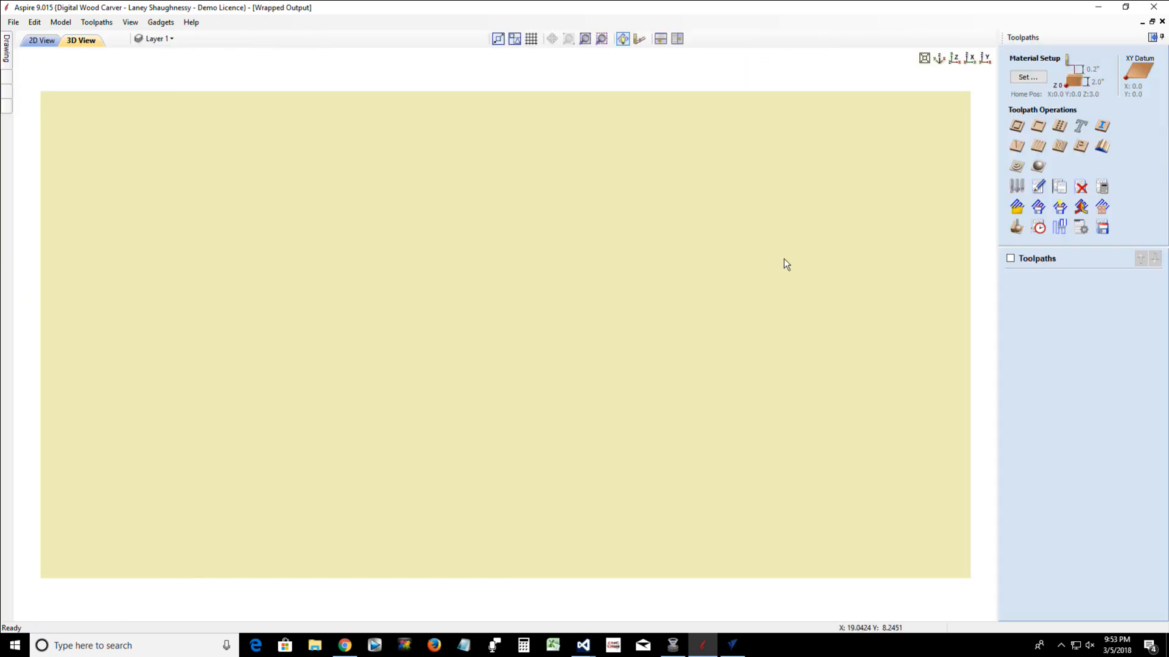
{"action": "left_click", "coordinate": [1017, 227]}
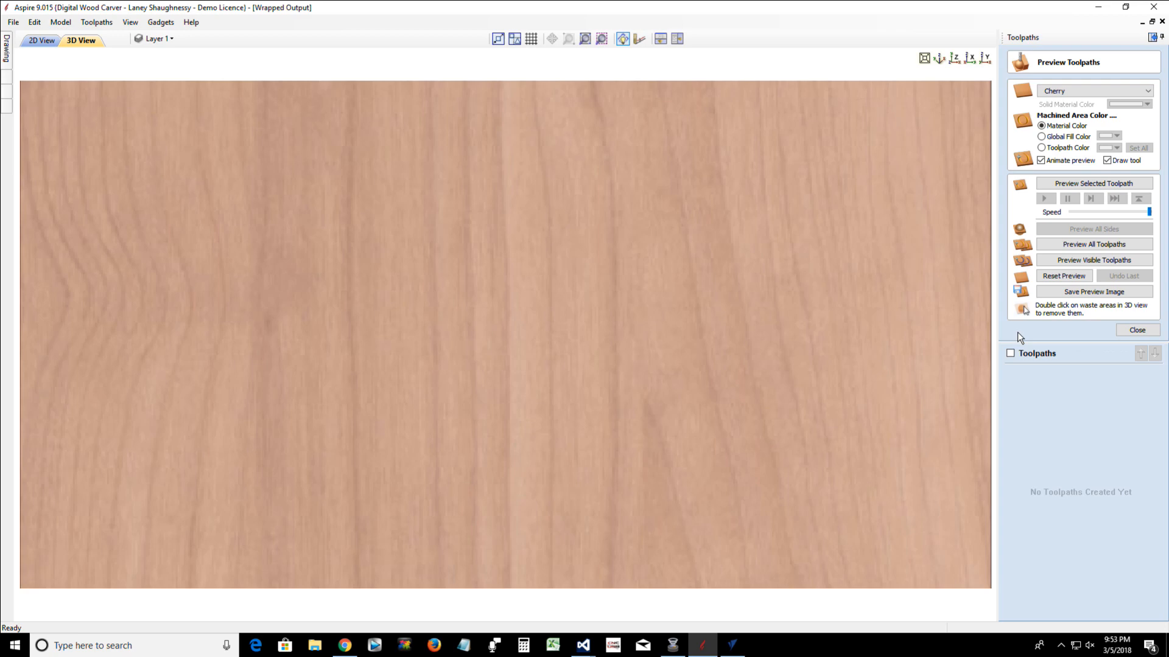
{"action": "left_click", "coordinate": [1137, 330]}
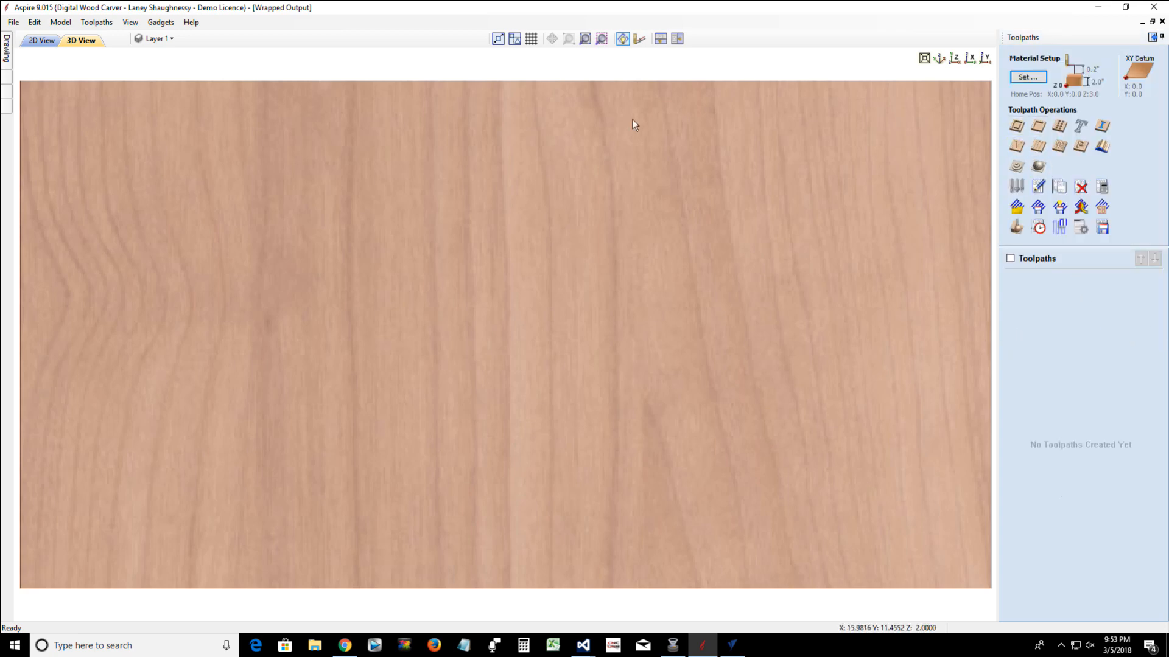
Start a 2D profile toolpath on the six spiral vectors with a cut depth of 0.25 inches
{"action": "left_click", "coordinate": [34, 45]}
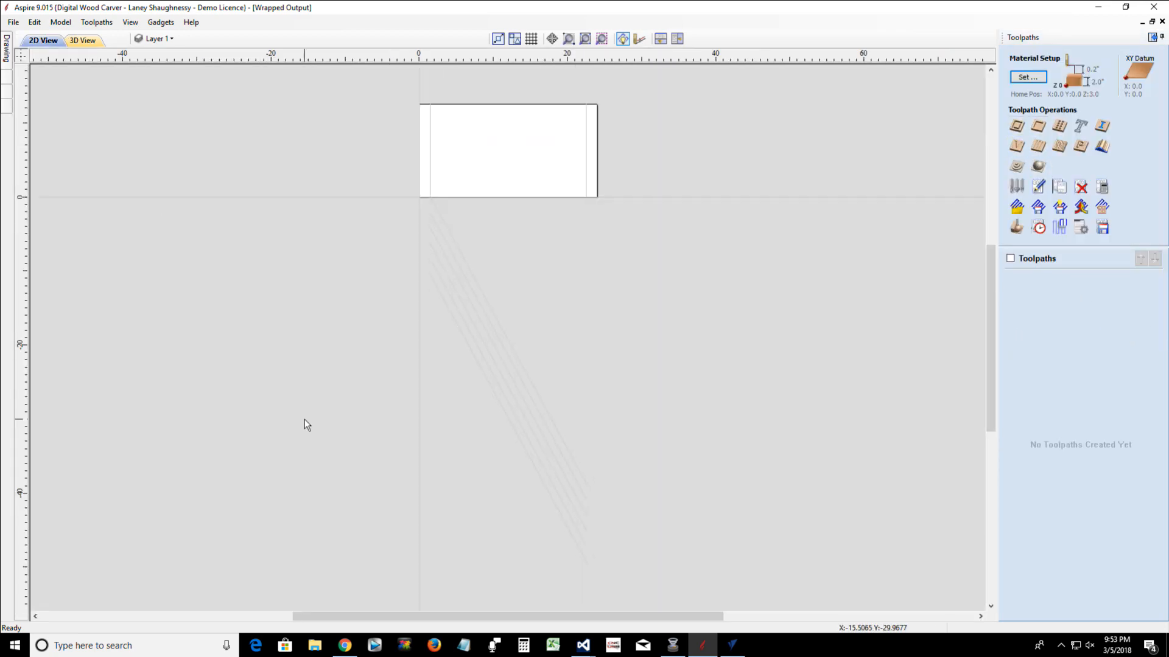
{"action": "left_click_drag", "start_coordinate": [458, 434], "coordinate": [432, 392]}
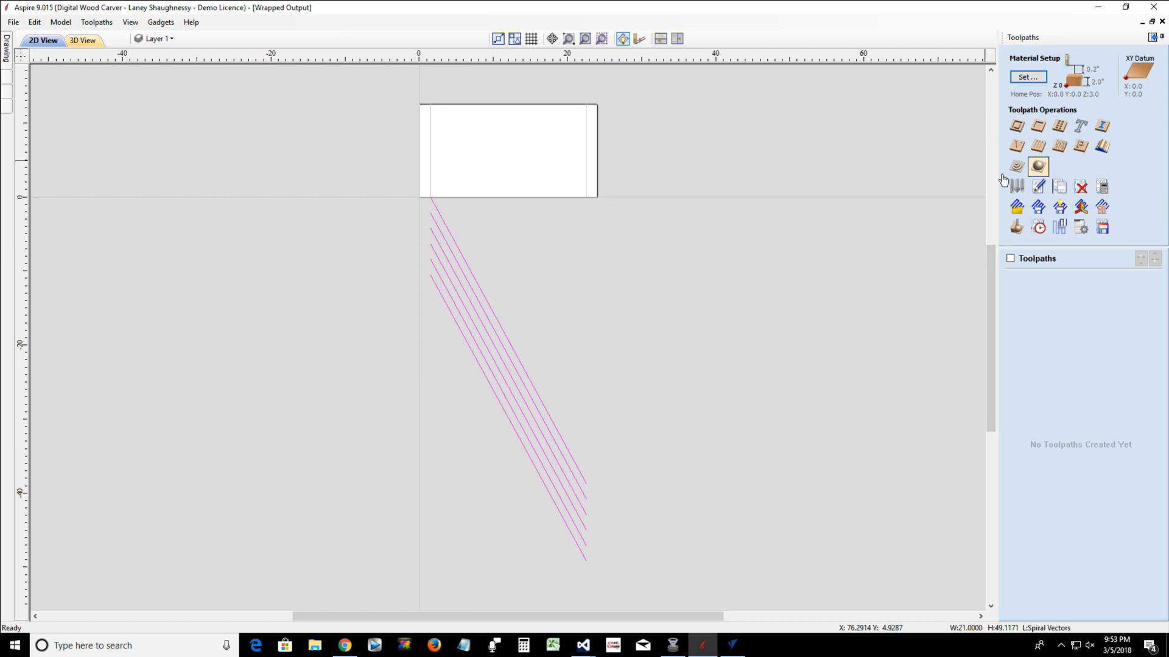
{"action": "left_click", "coordinate": [1011, 128]}
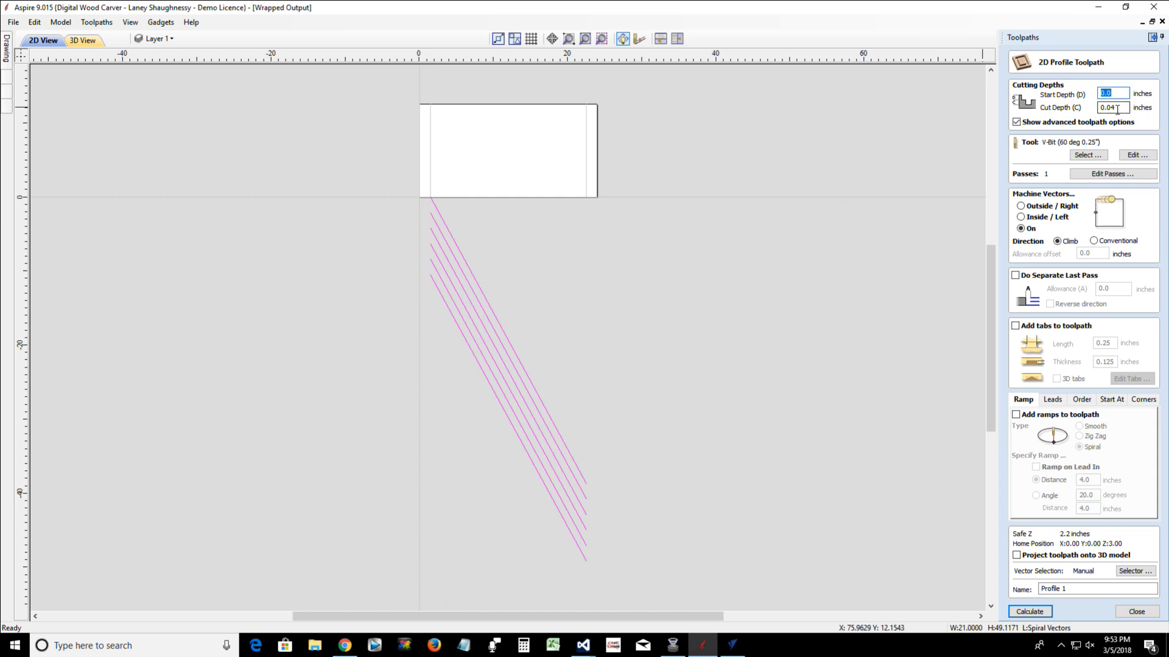
{"action": "left_click_drag", "start_coordinate": [1116, 109], "coordinate": [1098, 108]}
{"action": "type", "text": ".25"}
Compare the form tools and ball nose bits, assign the Ball Nose (0.25 inch) tool, and calculate the profile toolpath
{"action": "left_click", "coordinate": [1087, 155]}
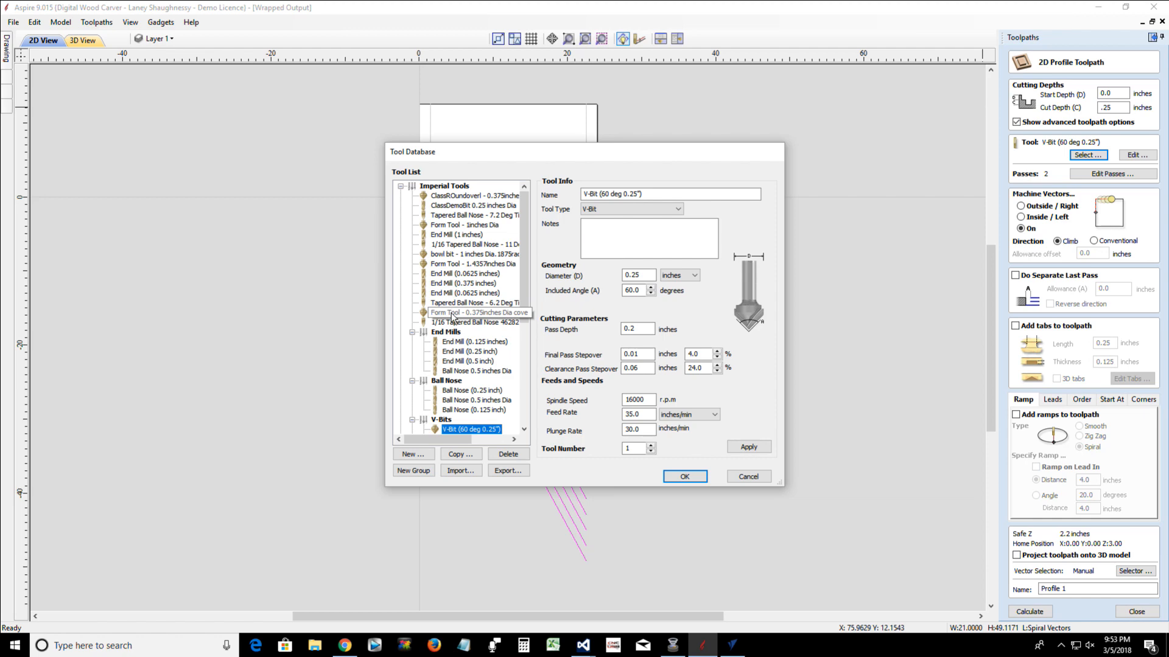
{"action": "left_click", "coordinate": [452, 315]}
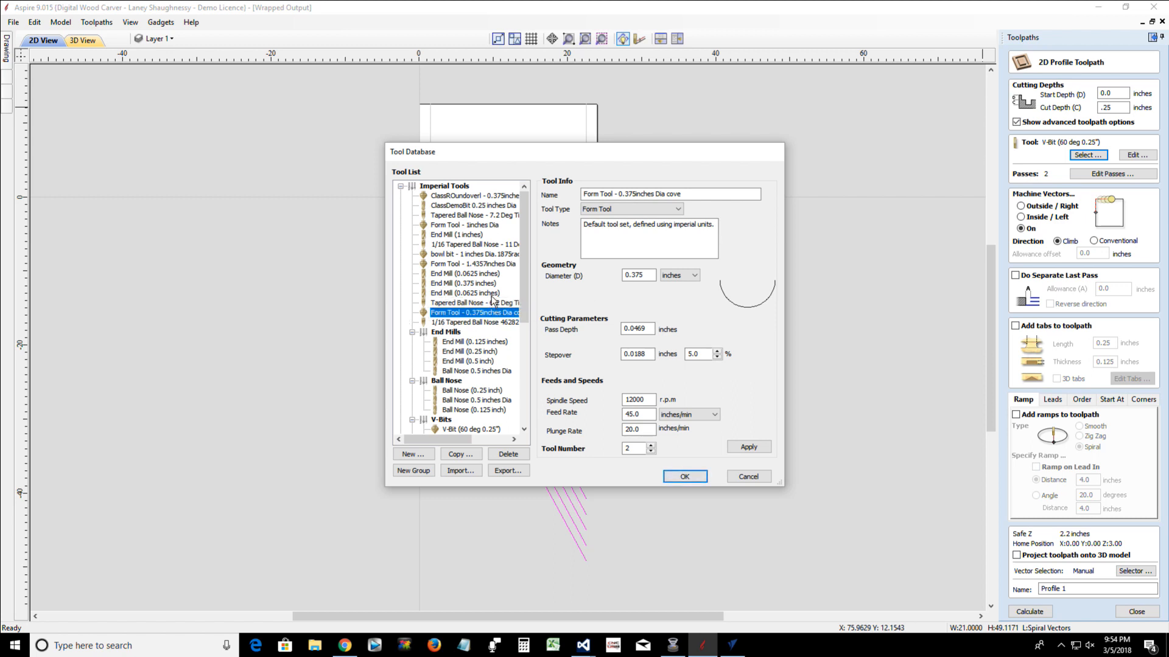
{"action": "left_click", "coordinate": [466, 264]}
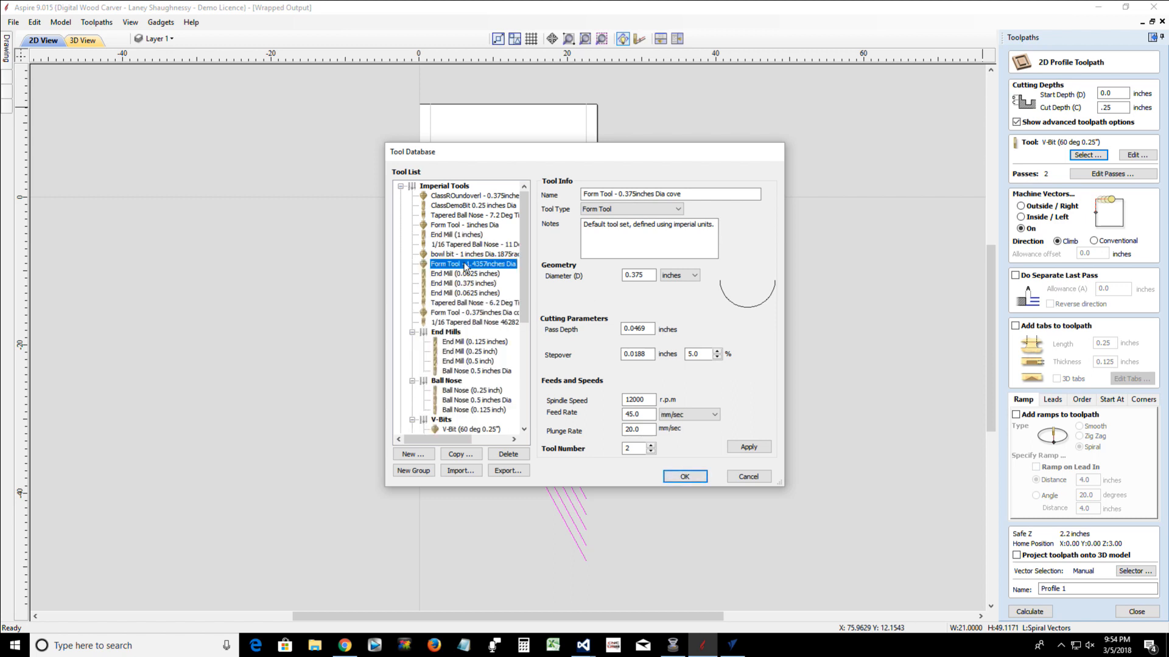
{"action": "left_click", "coordinate": [457, 197]}
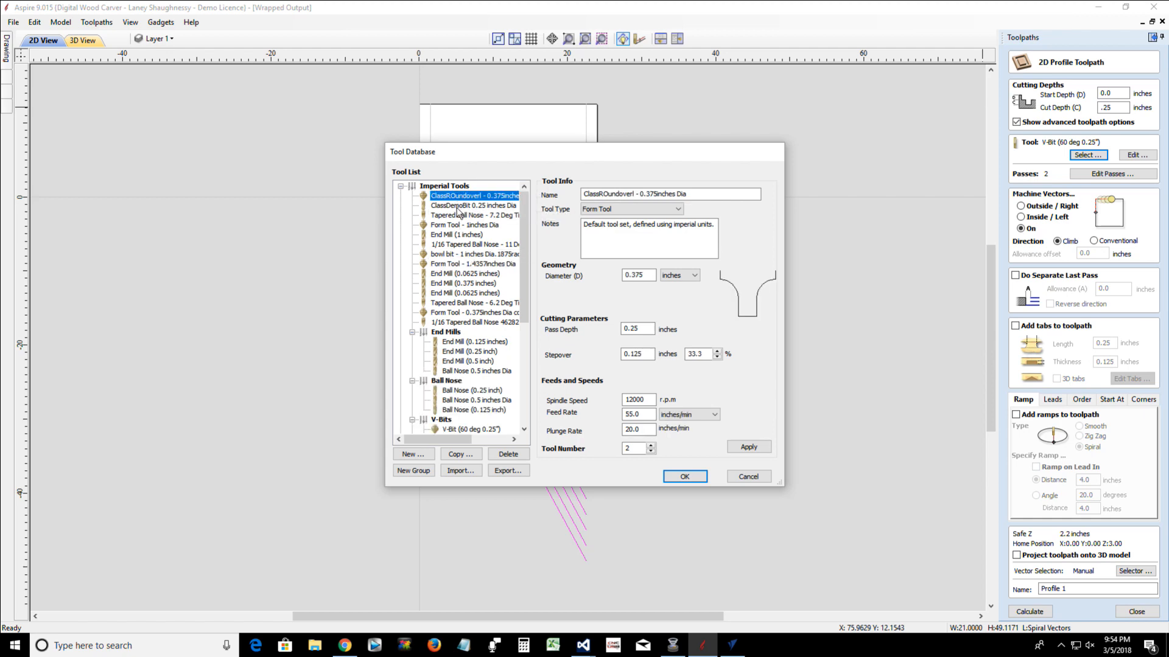
{"action": "left_click", "coordinate": [458, 205]}
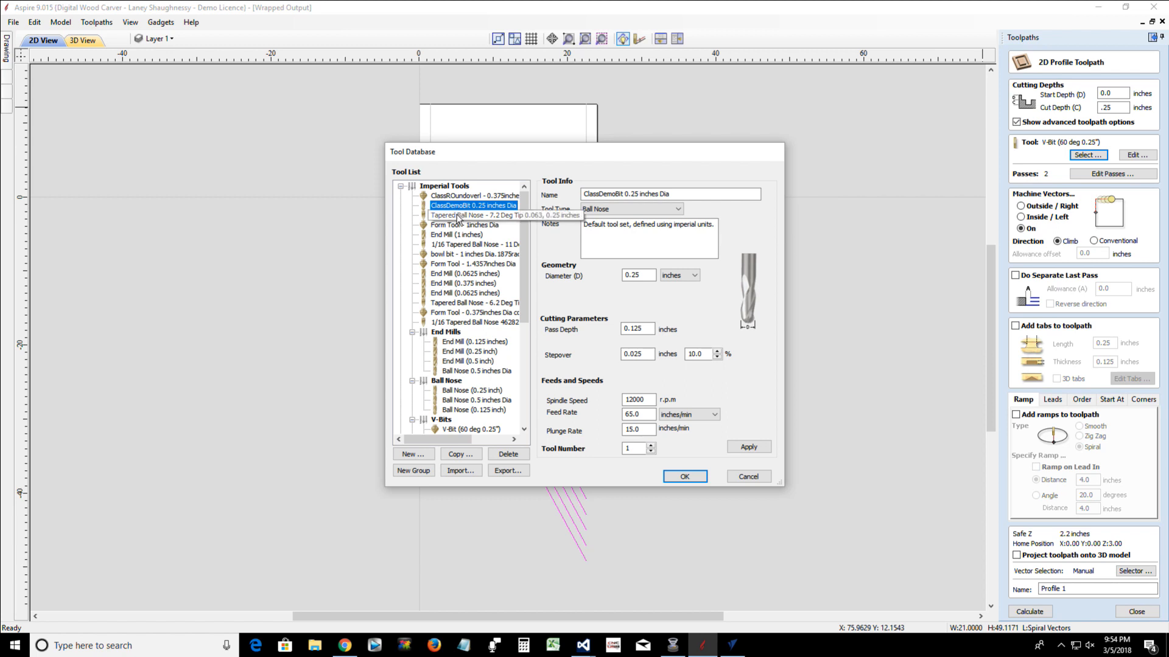
{"action": "left_click", "coordinate": [451, 392]}
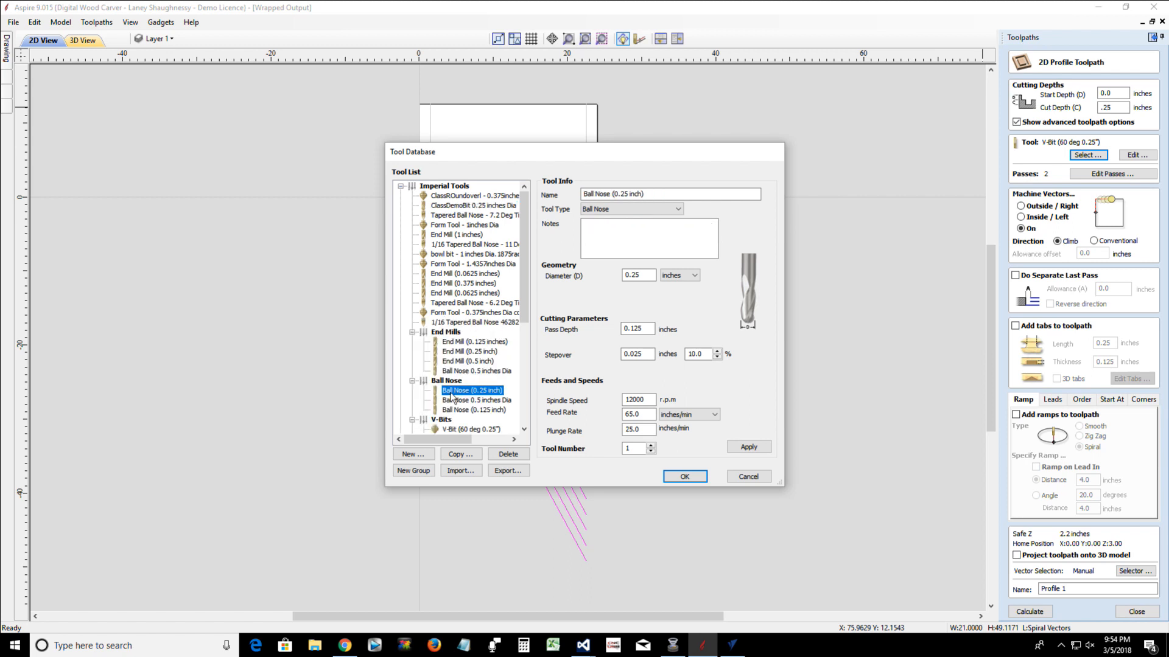
{"action": "scroll", "coordinate": [451, 394], "scroll_direction": "down", "scroll_amount": 5}
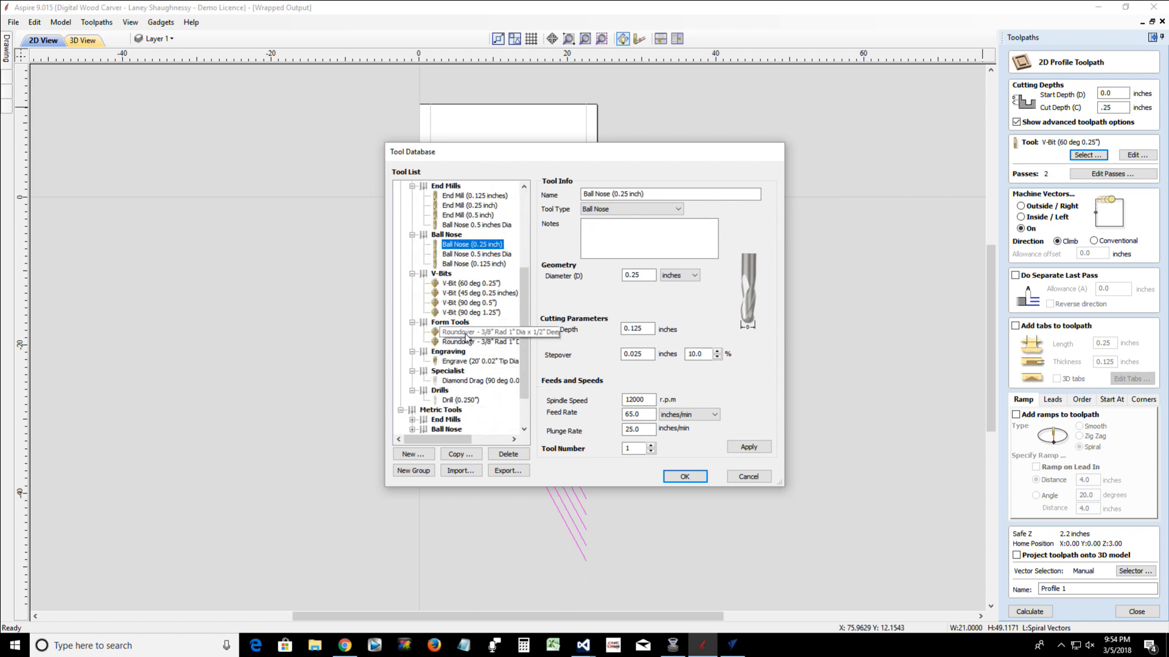
{"action": "left_click", "coordinate": [460, 334]}
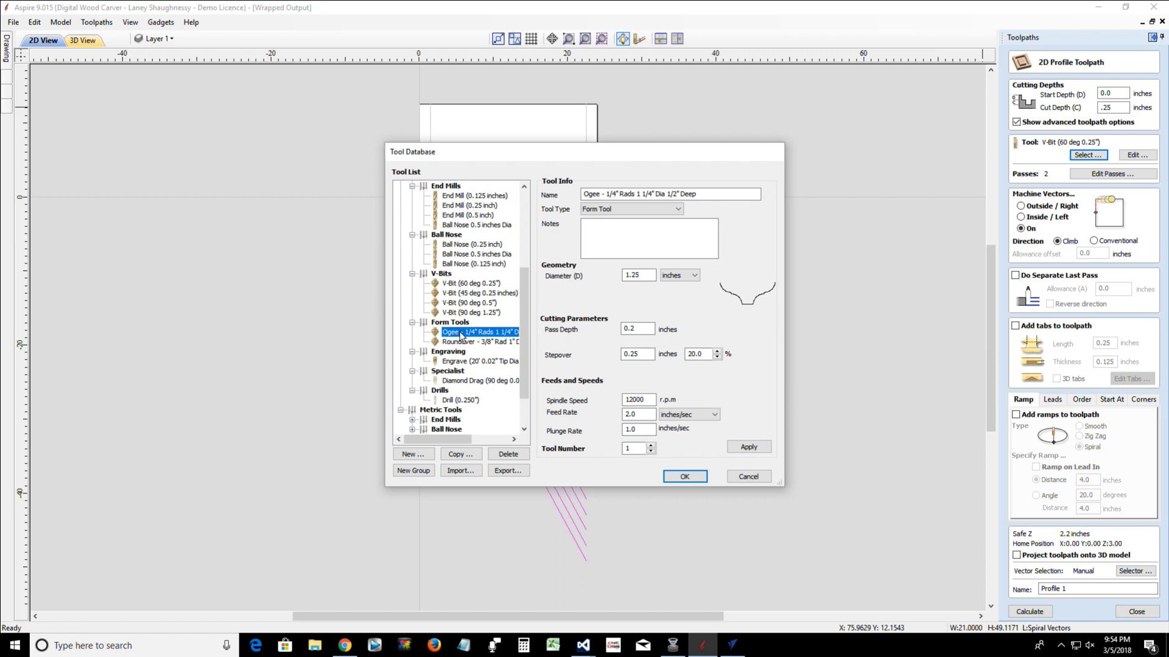
{"action": "left_click", "coordinate": [458, 342]}
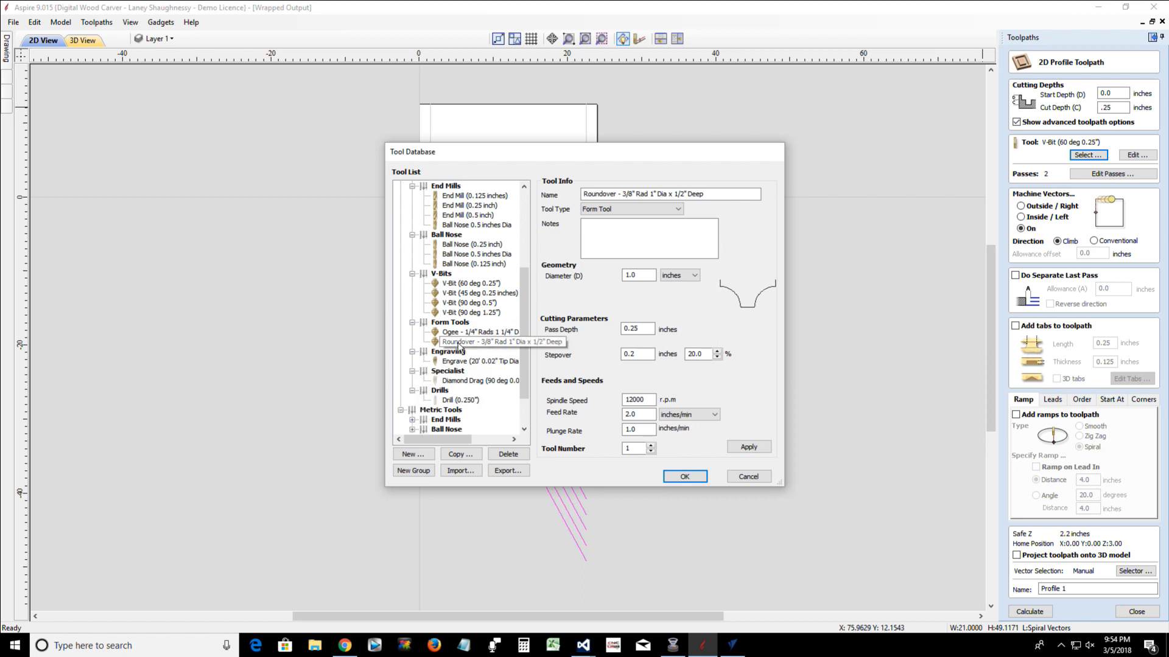
{"action": "left_click", "coordinate": [458, 245]}
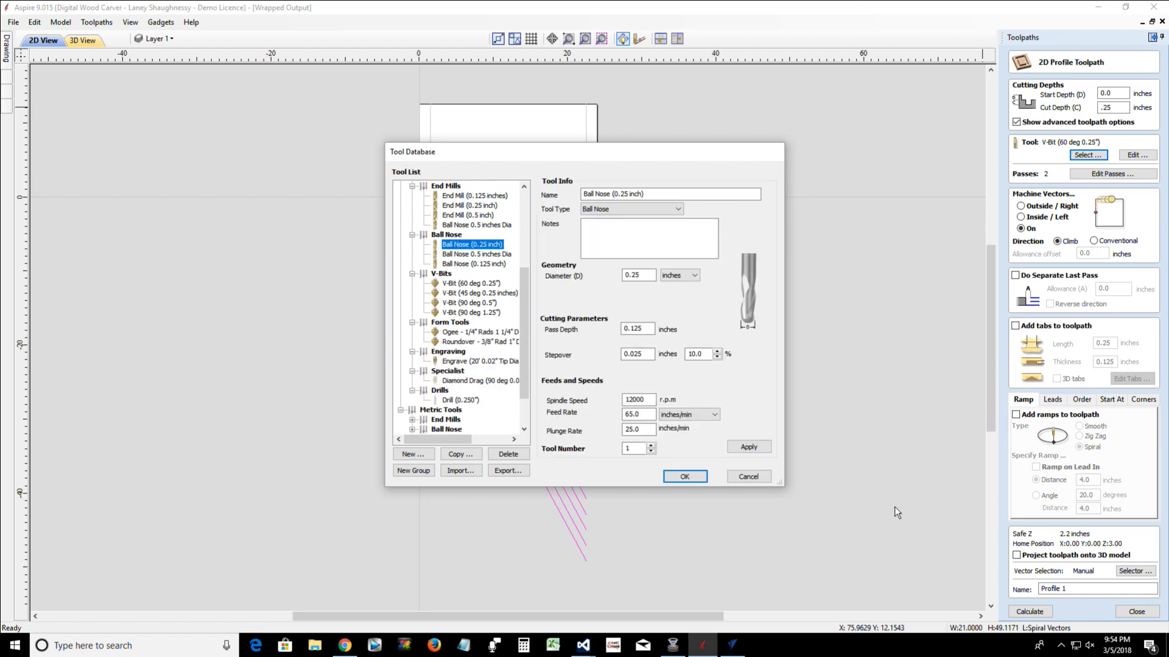
{"action": "left_click", "coordinate": [684, 477]}
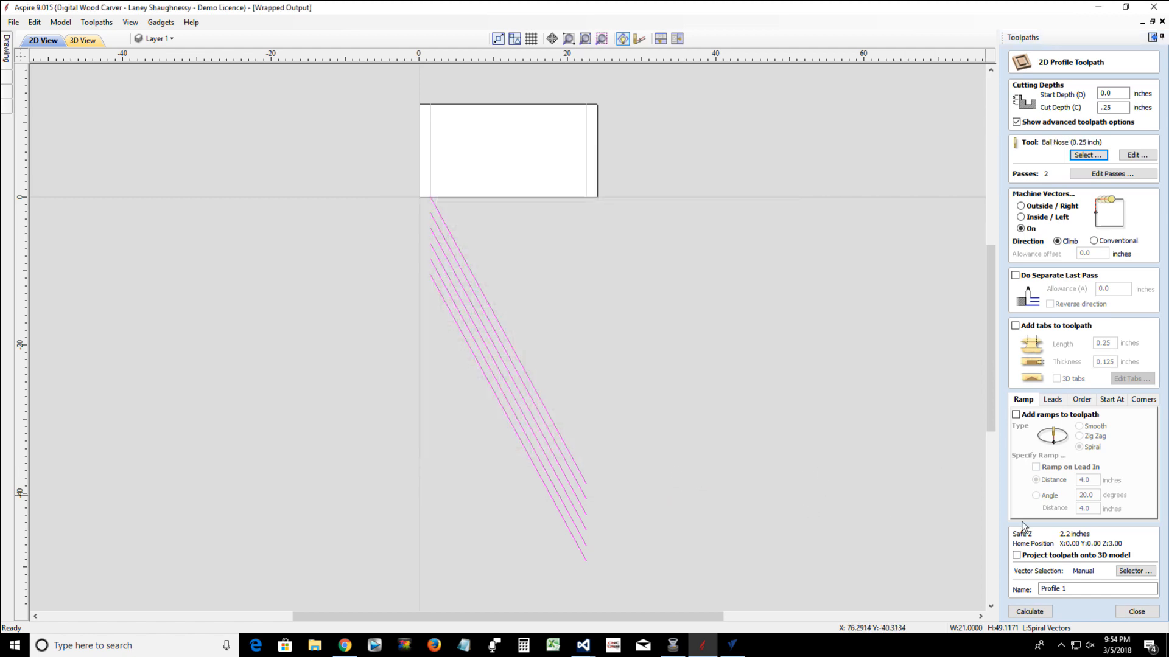
{"action": "left_click", "coordinate": [1029, 612]}
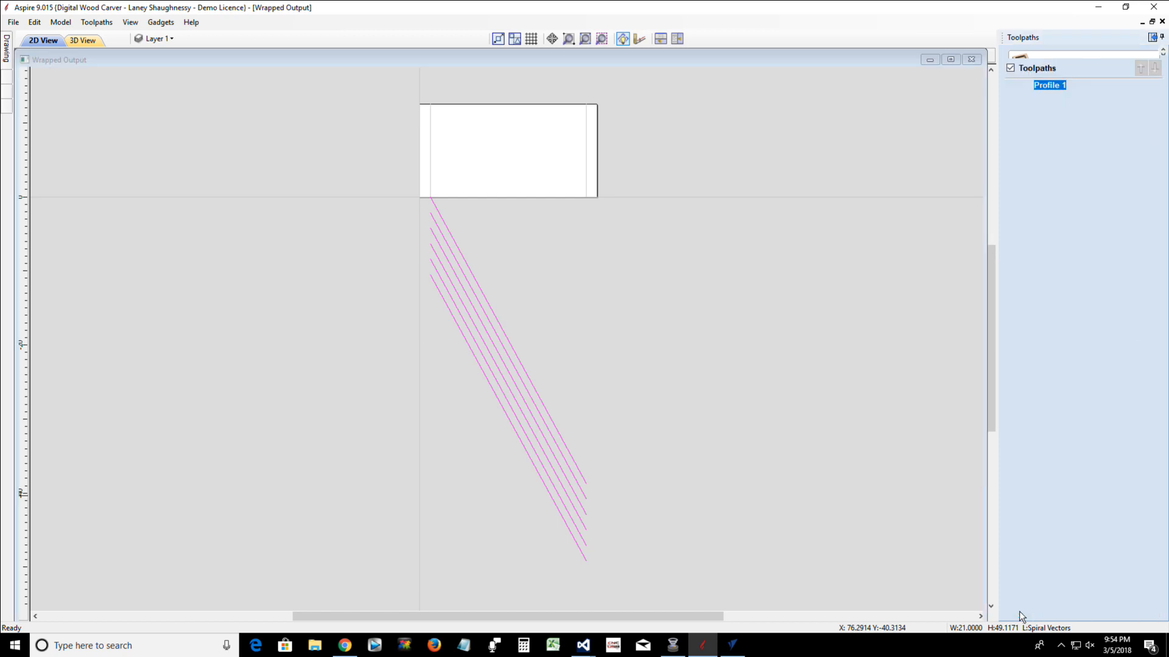
Preview the profile toolpath and inspect it in 3D with Y values wrapped around the X axis
{"action": "left_click", "coordinate": [1069, 184]}
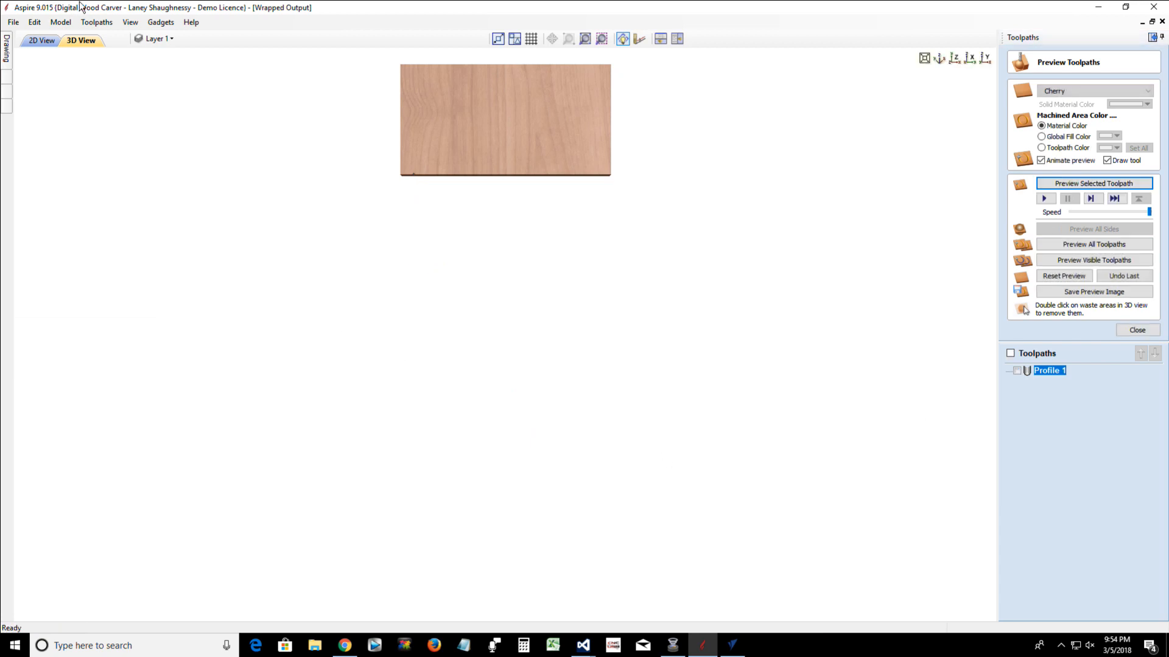
{"action": "left_click", "coordinate": [95, 23]}
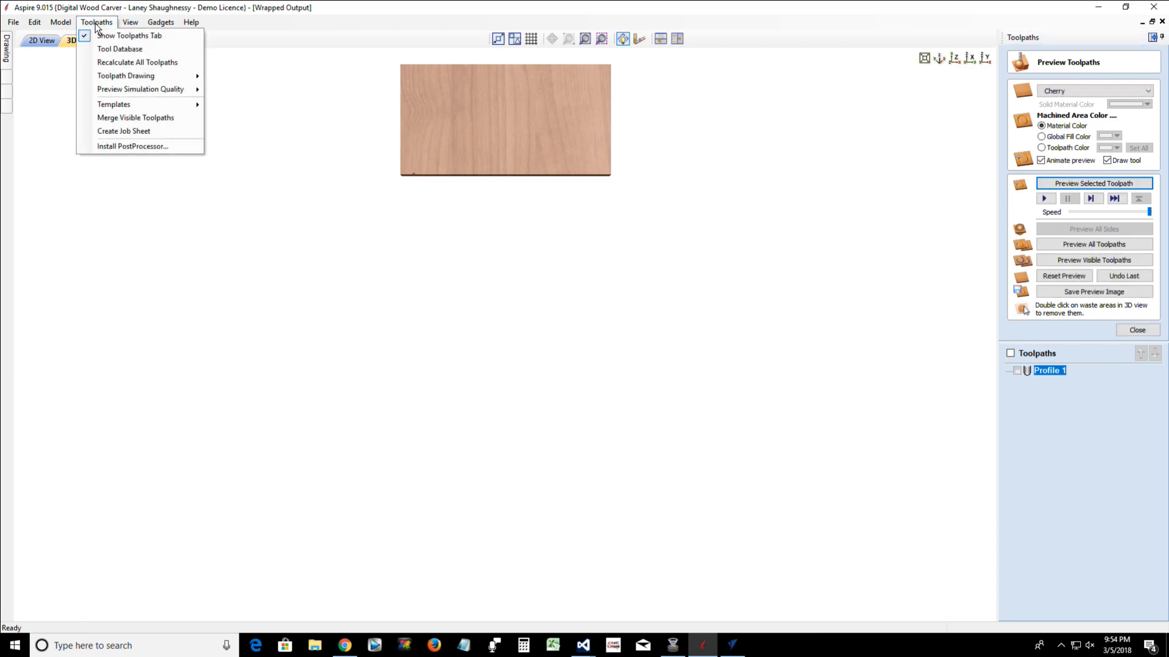
{"action": "mouse_move", "coordinate": [119, 76]}
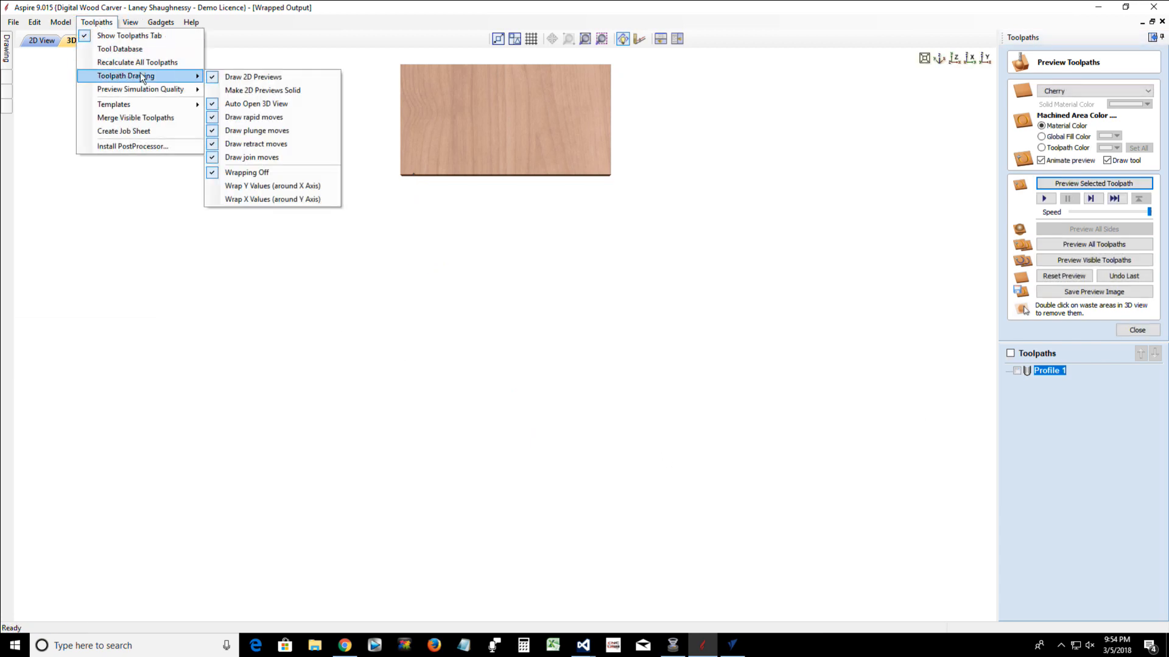
{"action": "left_click", "coordinate": [247, 185]}
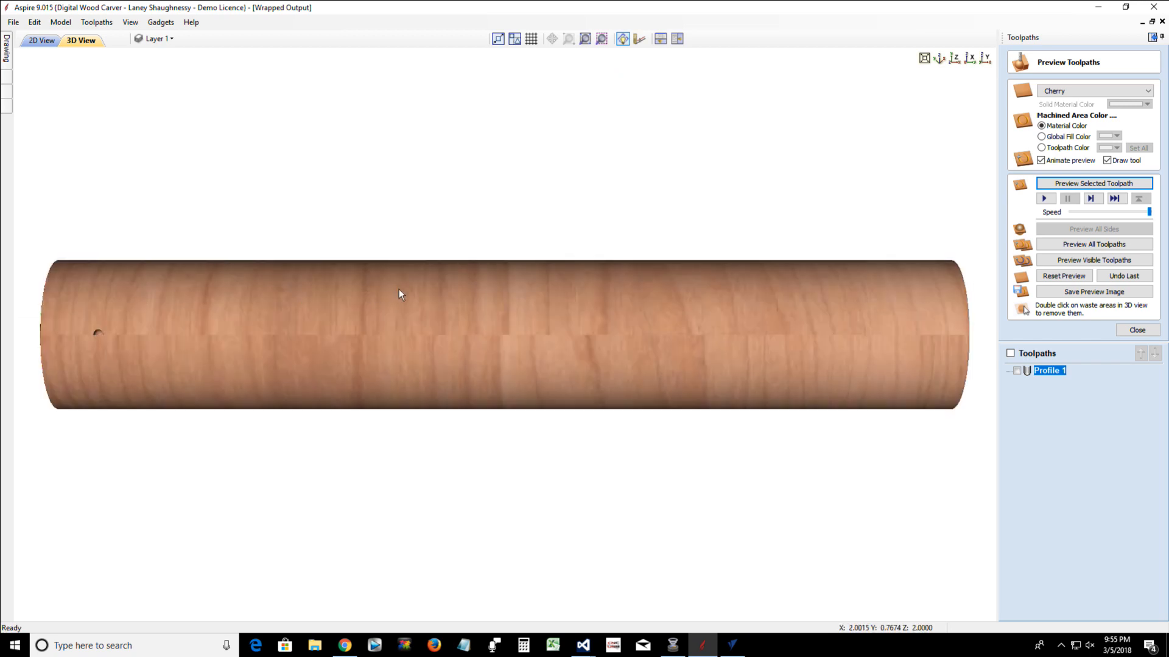
{"action": "left_click_drag", "start_coordinate": [400, 290], "coordinate": [371, 300]}
{"action": "left_click_drag", "start_coordinate": [149, 351], "coordinate": [326, 334]}
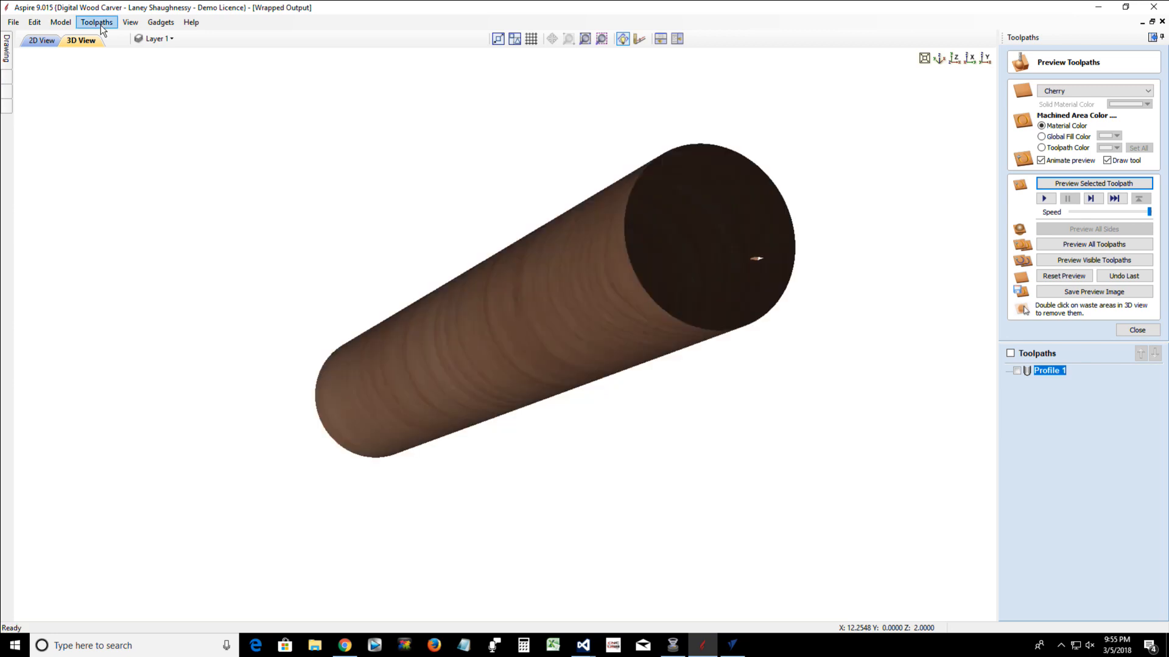
Turn toolpath wrapping off and examine the wrapping gadgets for the spiral vectors in 2D
{"action": "left_click", "coordinate": [100, 24]}
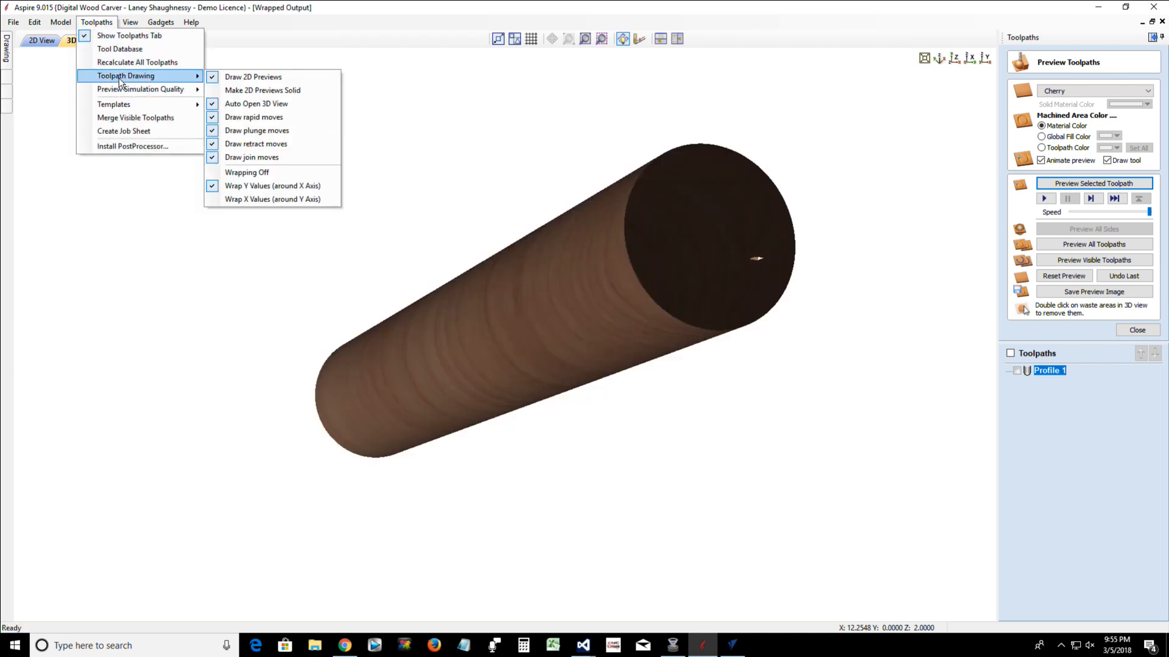
{"action": "left_click", "coordinate": [230, 174]}
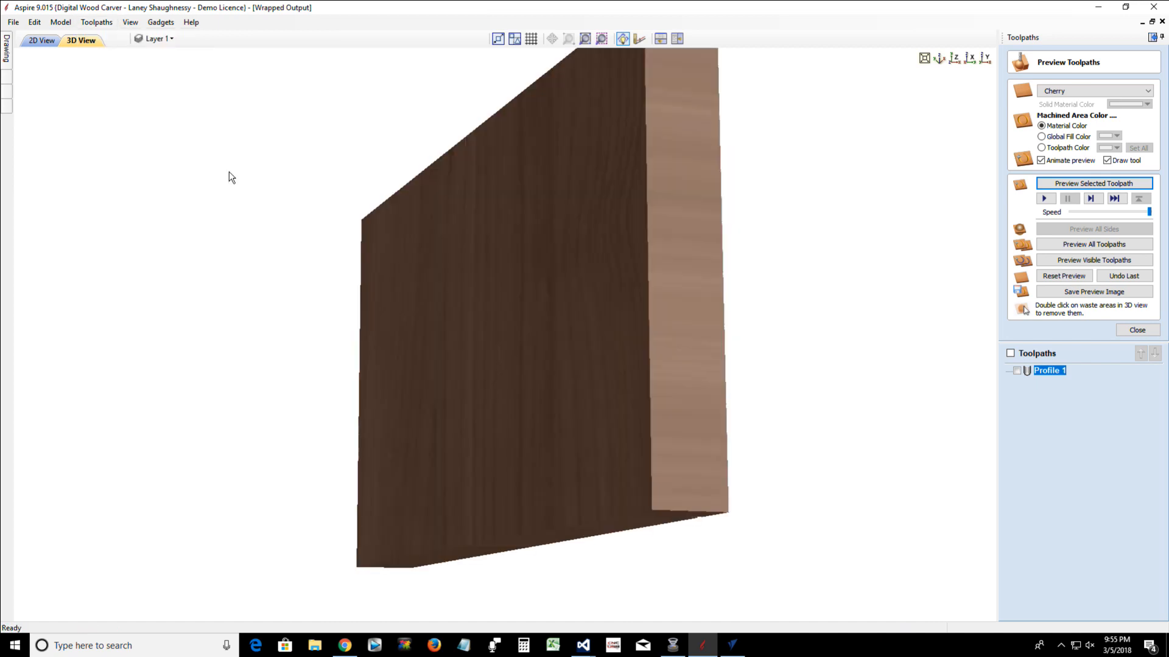
{"action": "left_click", "coordinate": [42, 40]}
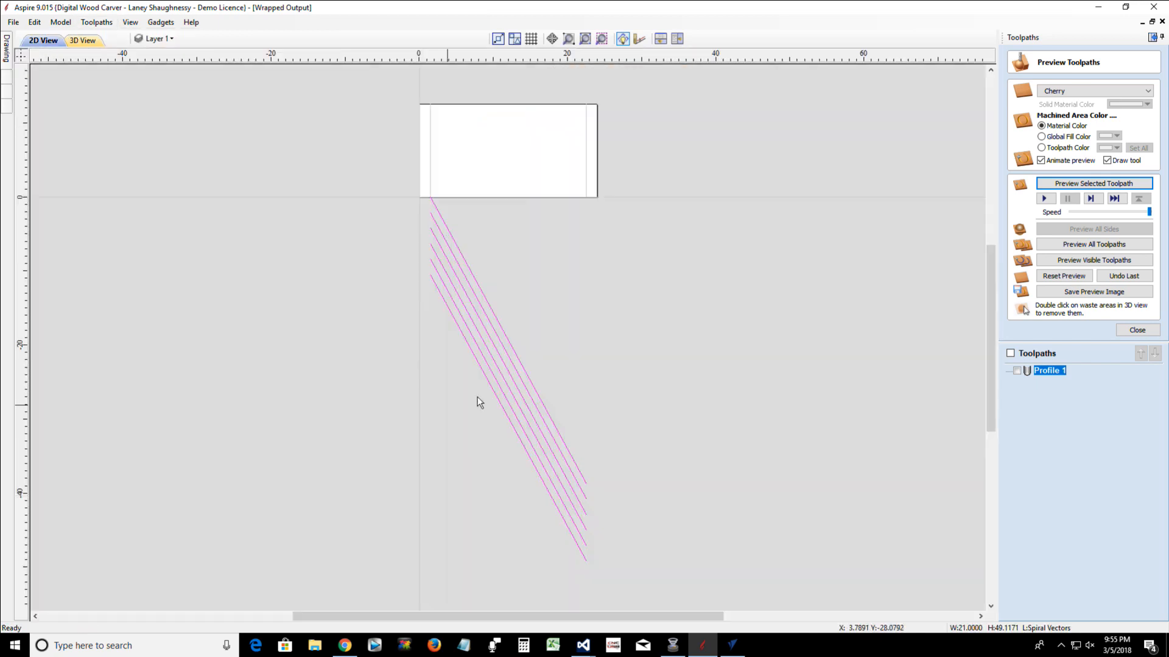
{"action": "scroll", "coordinate": [505, 379], "scroll_direction": "down", "scroll_amount": 2}
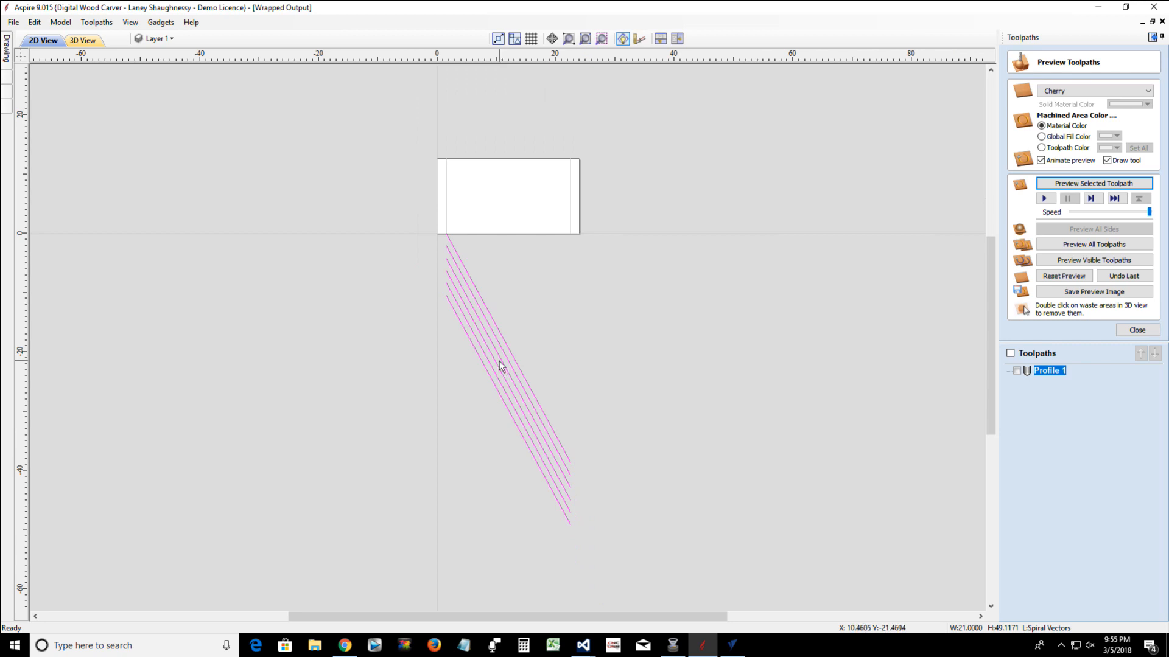
{"action": "left_click", "coordinate": [500, 337]}
{"action": "left_click", "coordinate": [162, 22]}
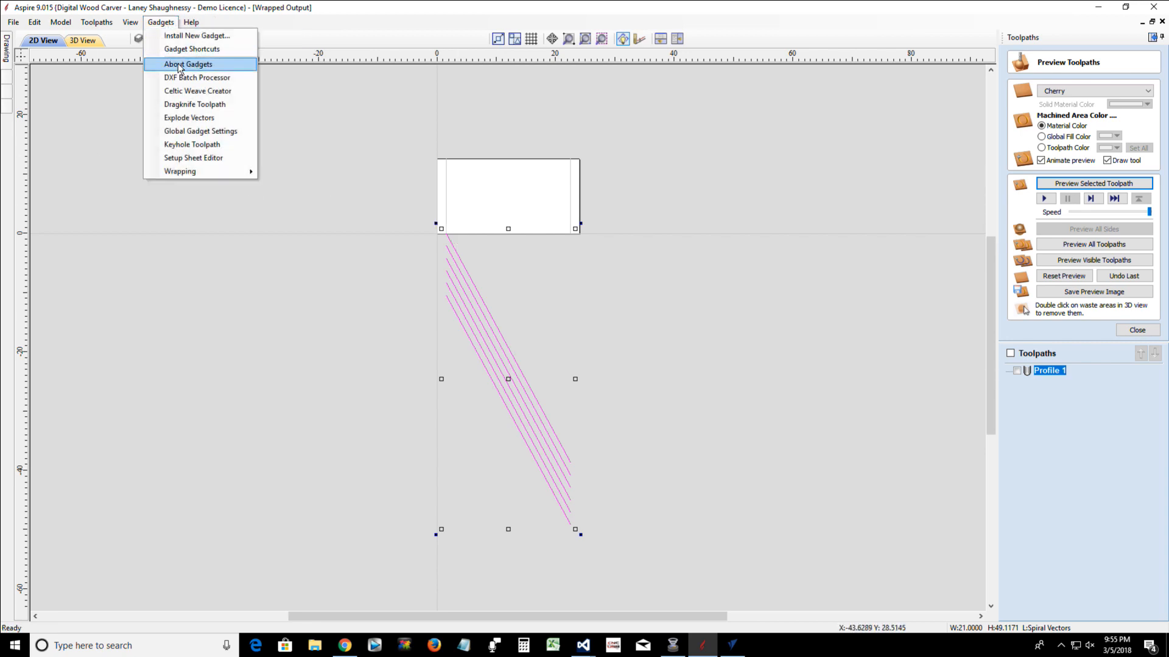
{"action": "mouse_move", "coordinate": [178, 174]}
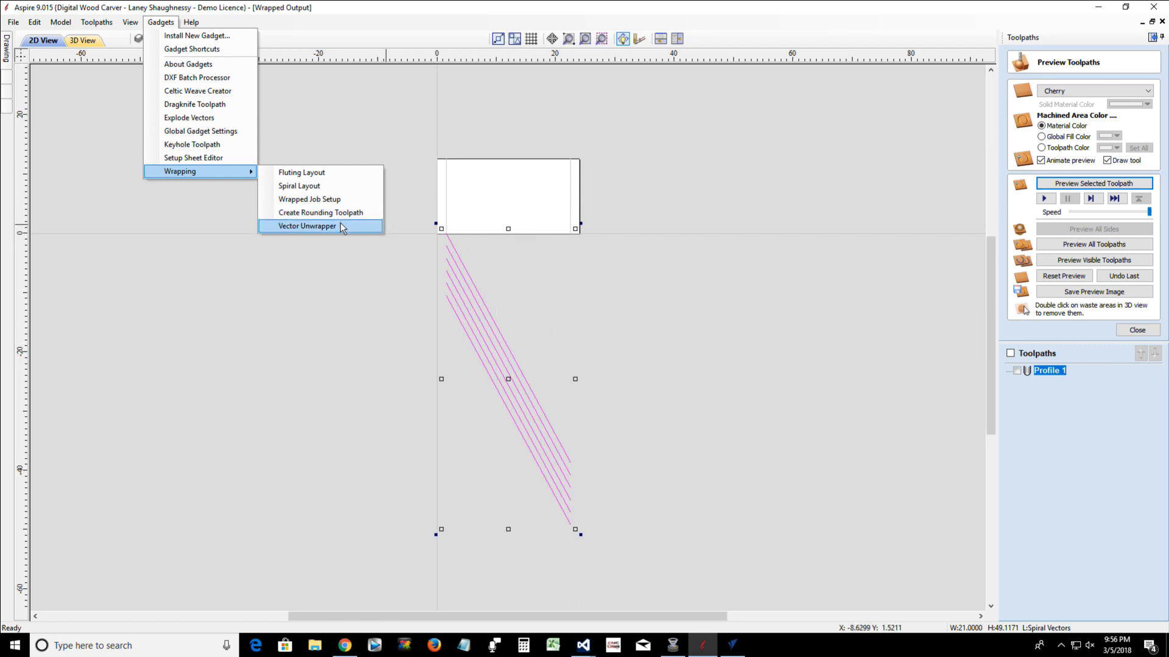
{"action": "left_click", "coordinate": [339, 308]}
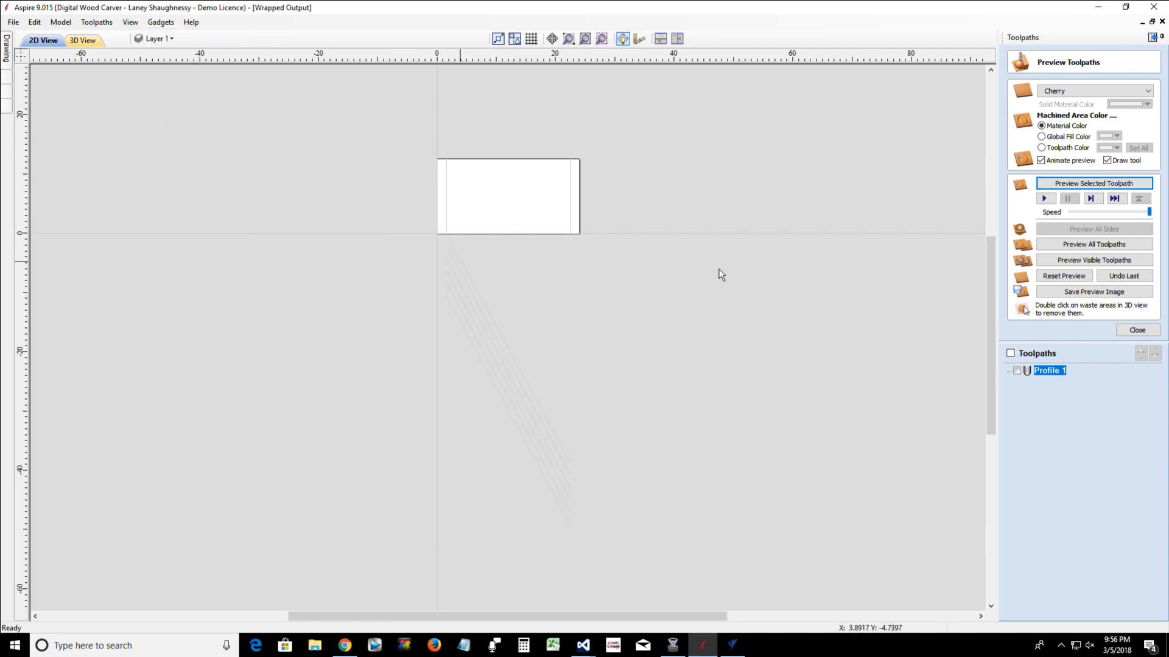
Show the Profile 1 toolpath, turn color shading off, and view the whole unwrapped toolpath in 3D
{"action": "left_click", "coordinate": [1017, 370]}
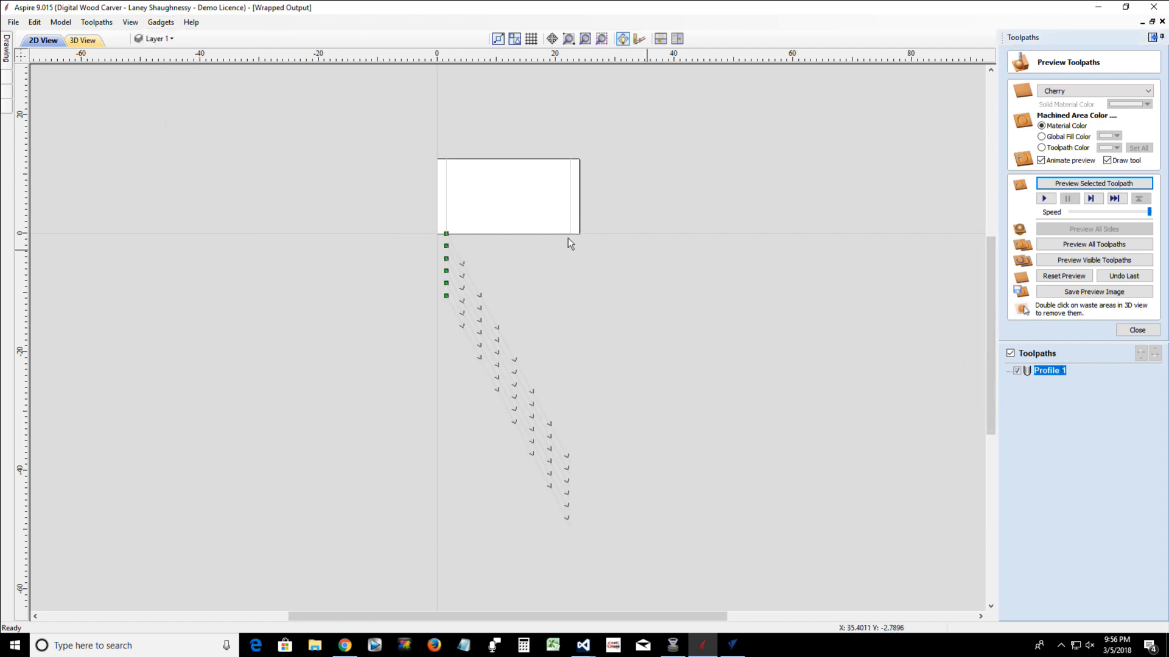
{"action": "left_click", "coordinate": [112, 26]}
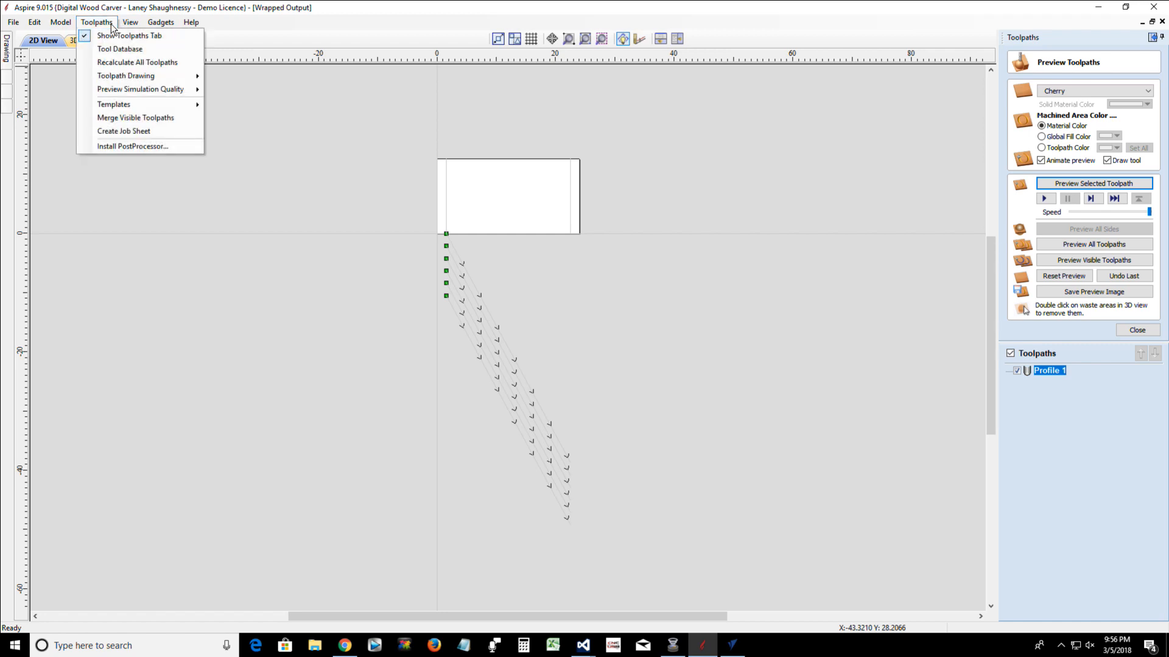
{"action": "mouse_move", "coordinate": [156, 92]}
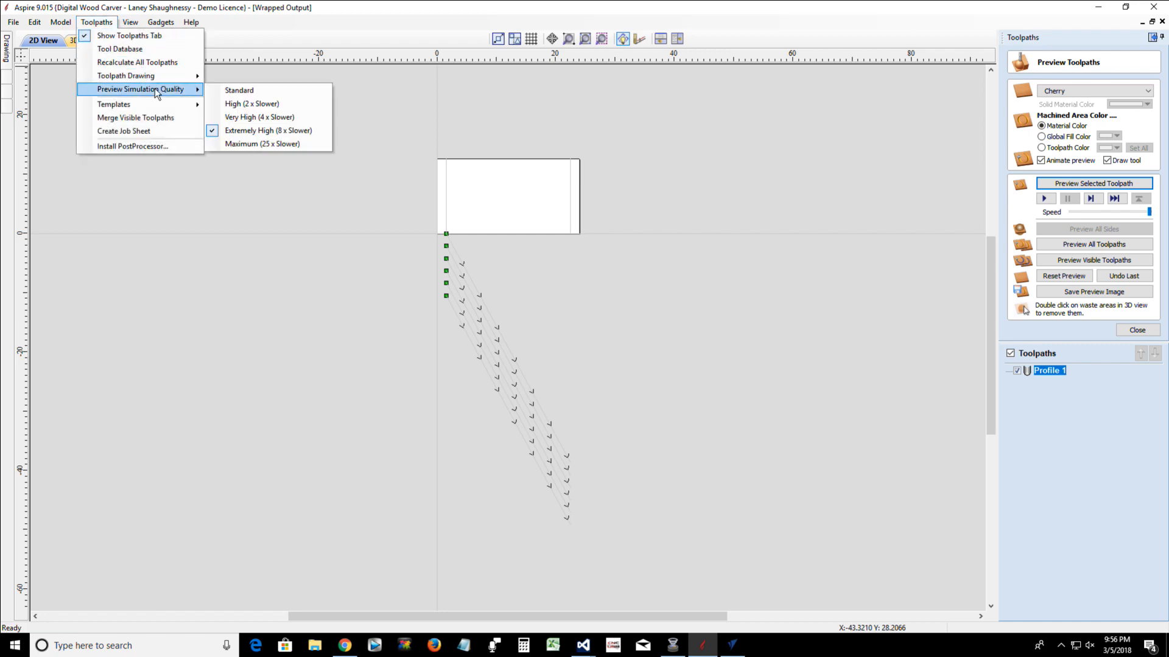
{"action": "mouse_move", "coordinate": [130, 22]}
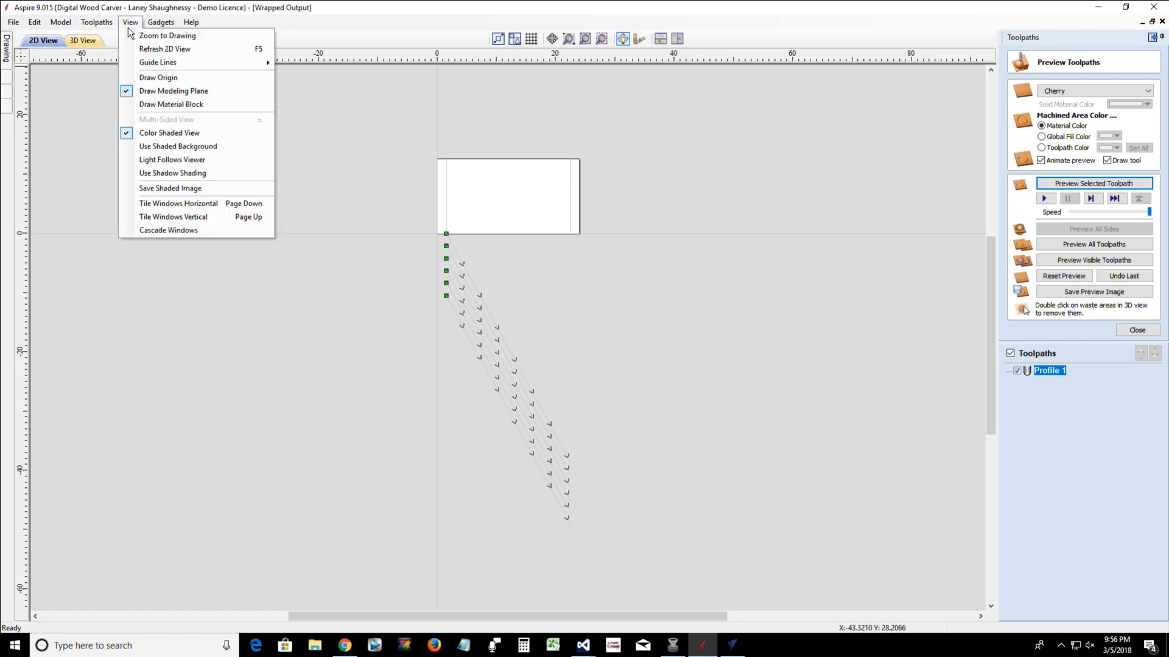
{"action": "left_click", "coordinate": [161, 135]}
{"action": "left_click", "coordinate": [94, 40]}
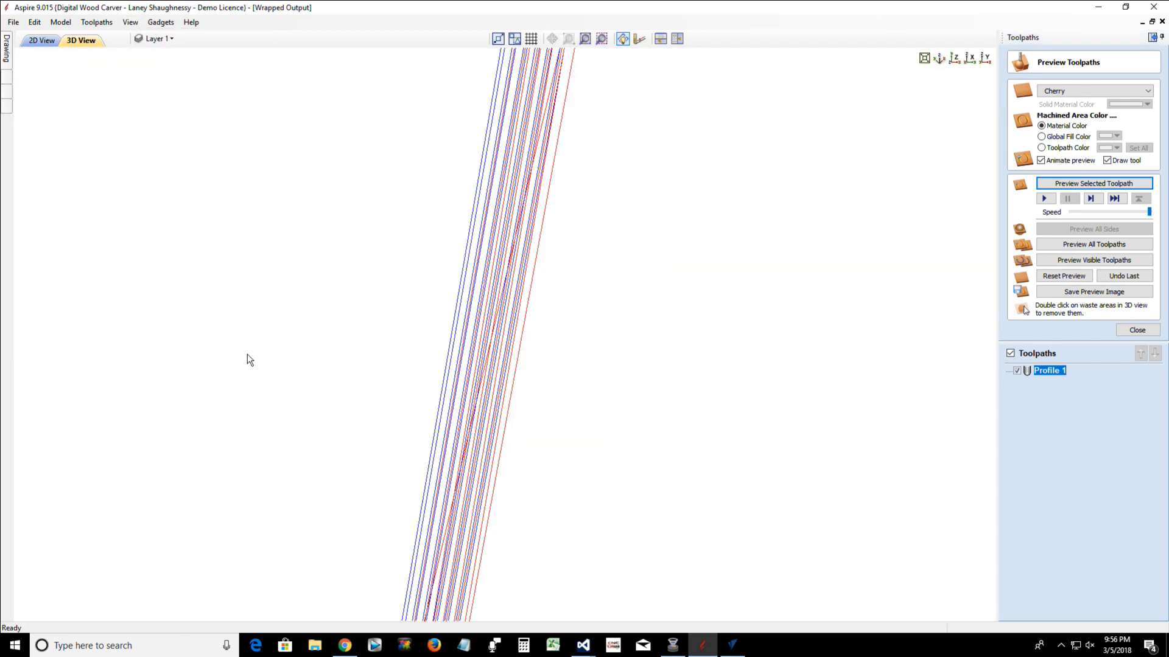
{"action": "scroll", "coordinate": [347, 499], "scroll_direction": "down", "scroll_amount": 7}
{"action": "scroll", "coordinate": [701, 266], "scroll_direction": "up", "scroll_amount": 1}
{"action": "scroll", "coordinate": [597, 225], "scroll_direction": "up", "scroll_amount": 4}
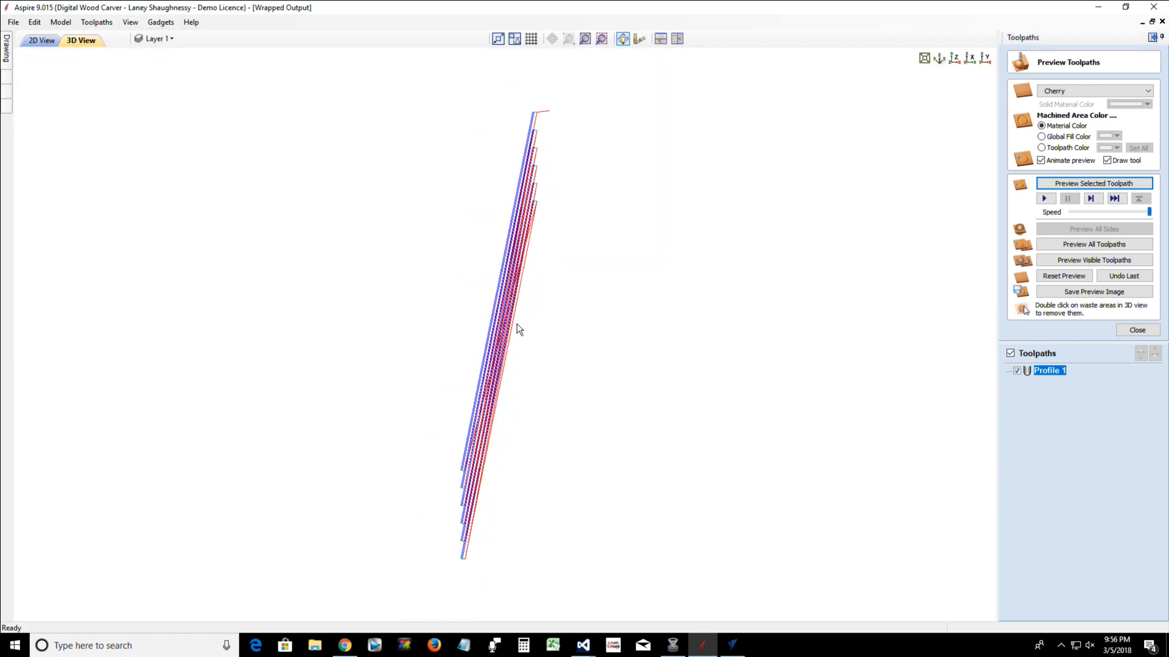
Wrap the toolpath drawing's Y values around the X axis and inspect the wrapped spiral in 3D from several angles
{"action": "left_click", "coordinate": [96, 23]}
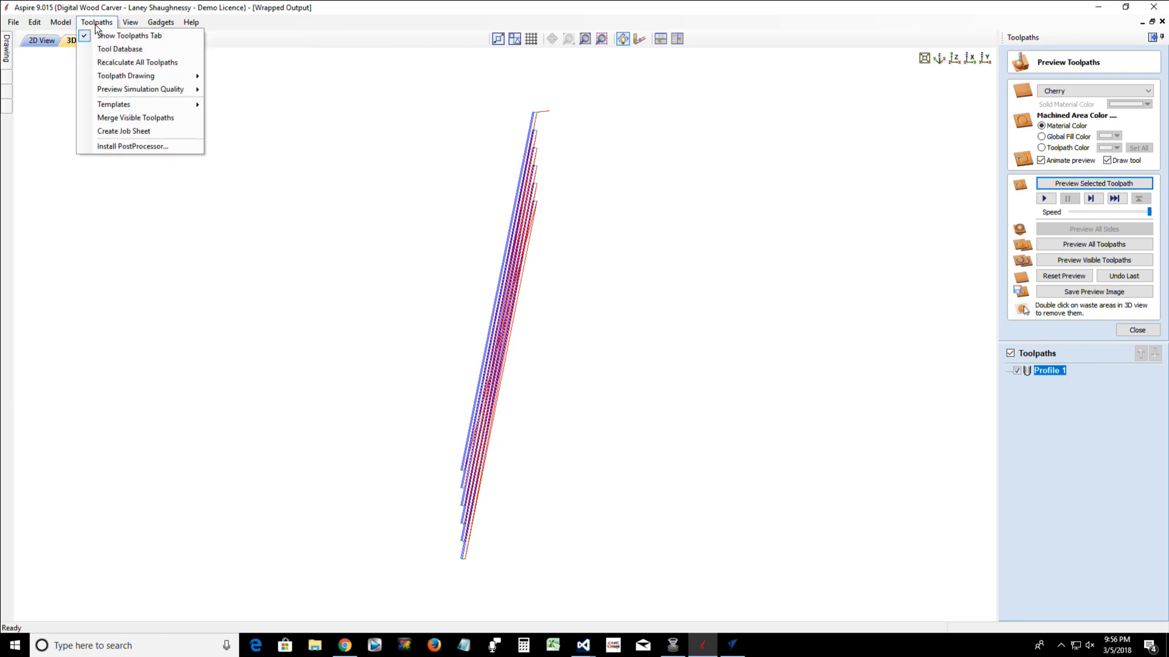
{"action": "mouse_move", "coordinate": [119, 76]}
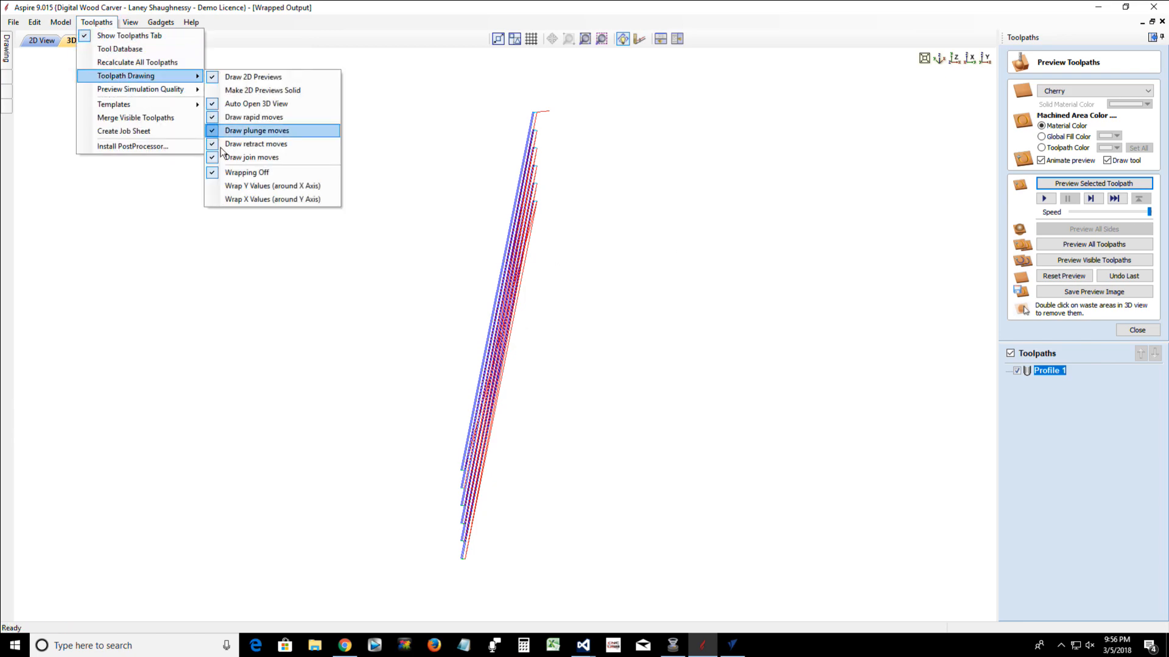
{"action": "left_click", "coordinate": [231, 186]}
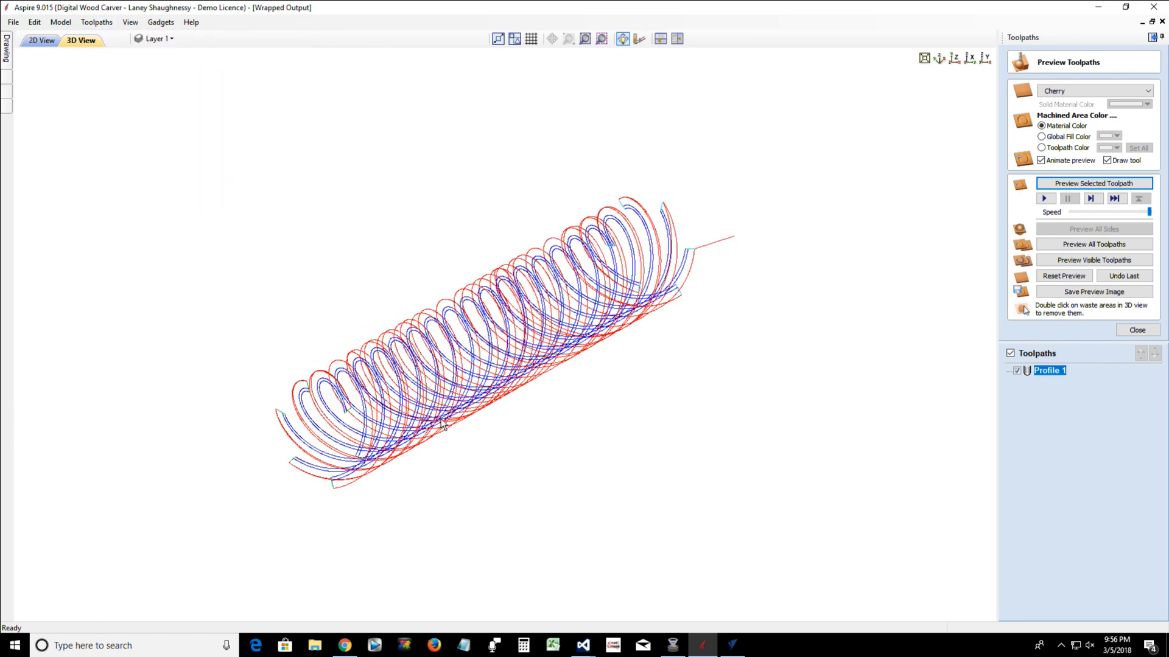
{"action": "left_click_drag", "start_coordinate": [442, 424], "coordinate": [891, 500]}
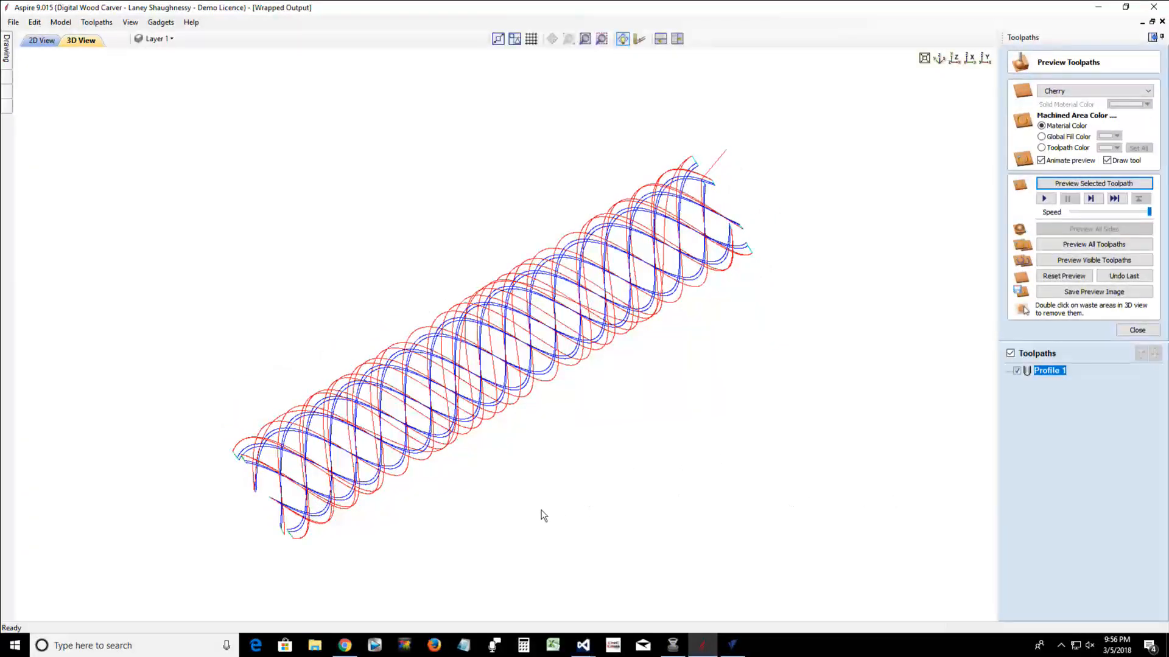
{"action": "left_click_drag", "start_coordinate": [544, 515], "coordinate": [323, 373]}
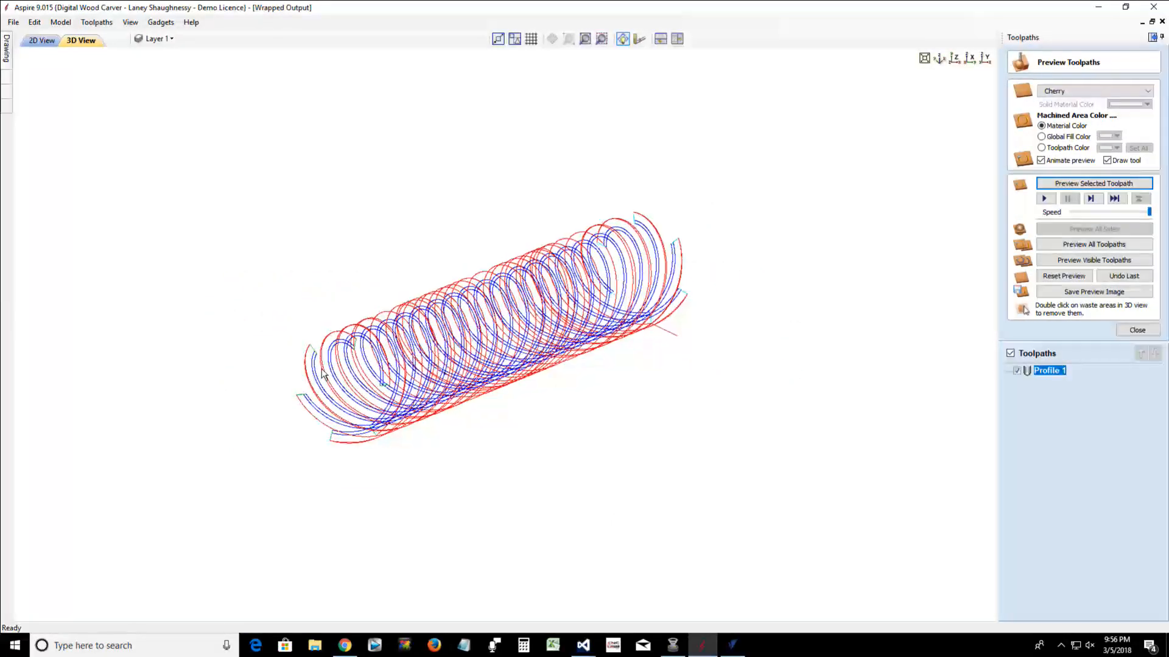
{"action": "left_click_drag", "start_coordinate": [435, 495], "coordinate": [385, 451]}
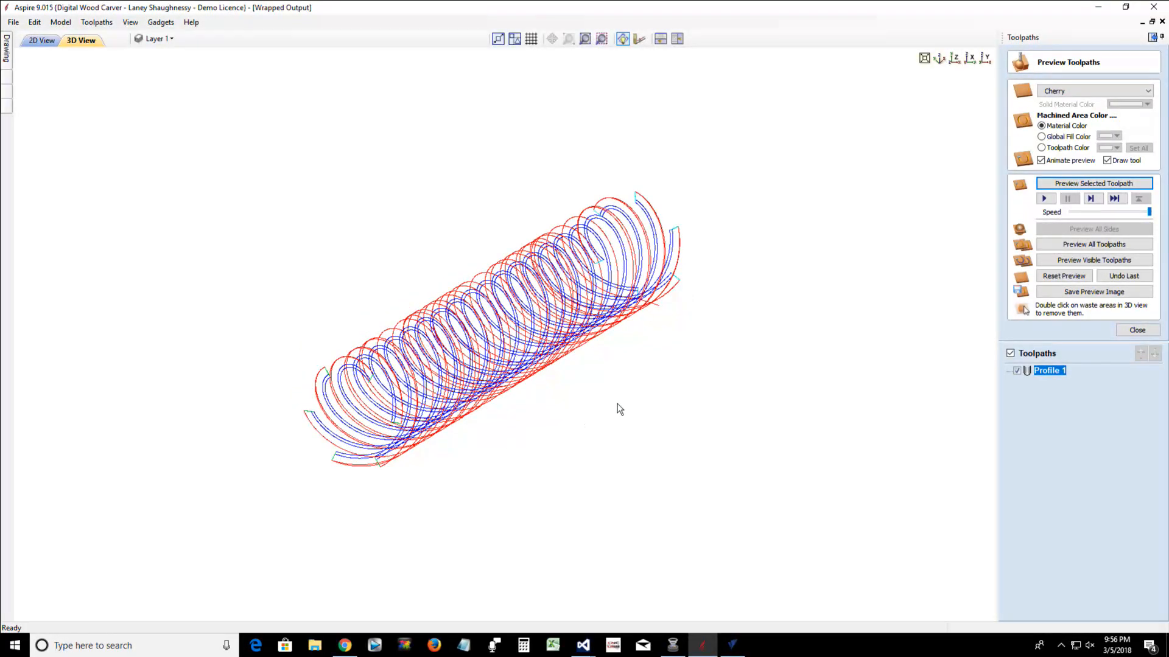
{"action": "left_click_drag", "start_coordinate": [619, 409], "coordinate": [418, 454]}
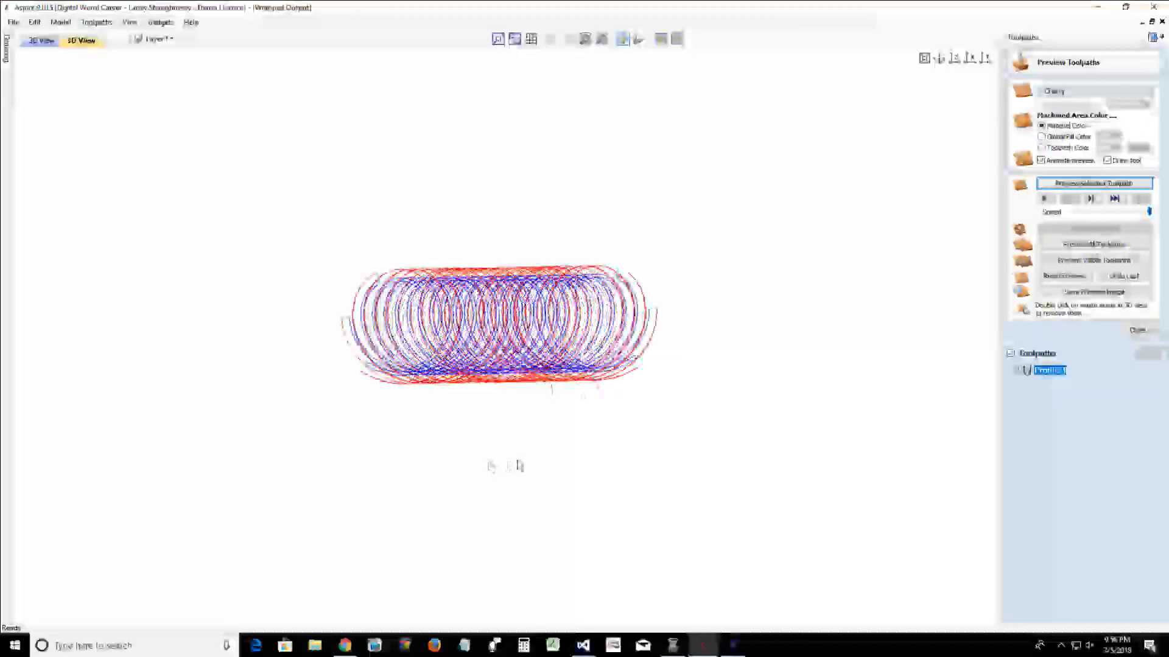
{"action": "left_click_drag", "start_coordinate": [519, 467], "coordinate": [911, 519]}
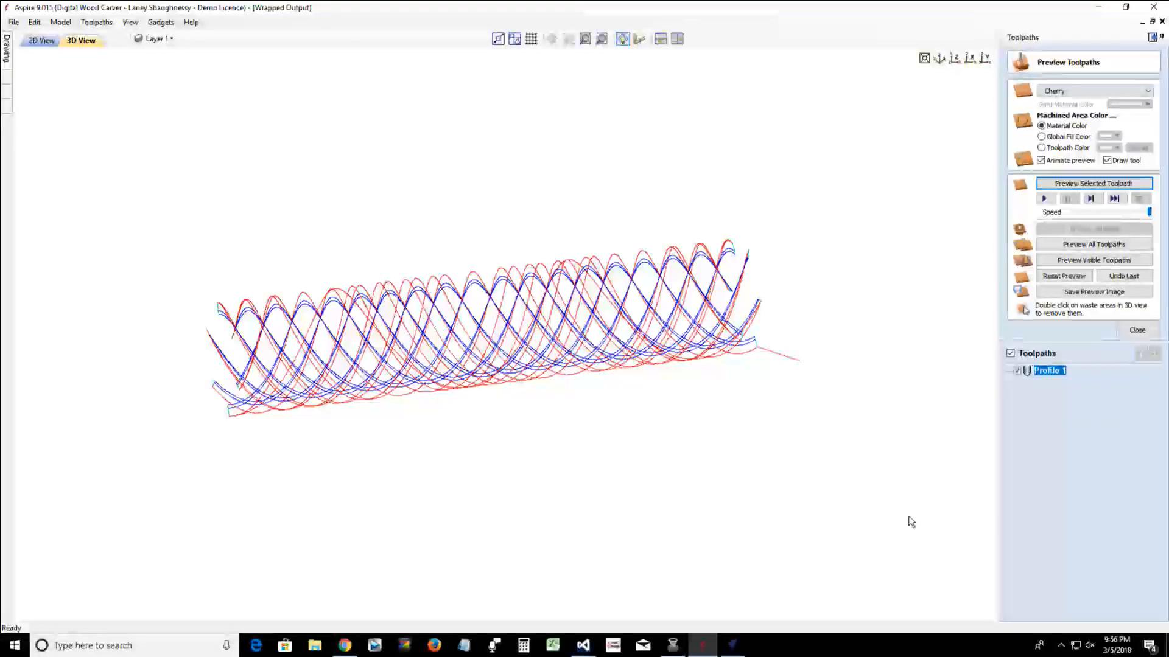
{"action": "left_click_drag", "start_coordinate": [552, 406], "coordinate": [740, 442]}
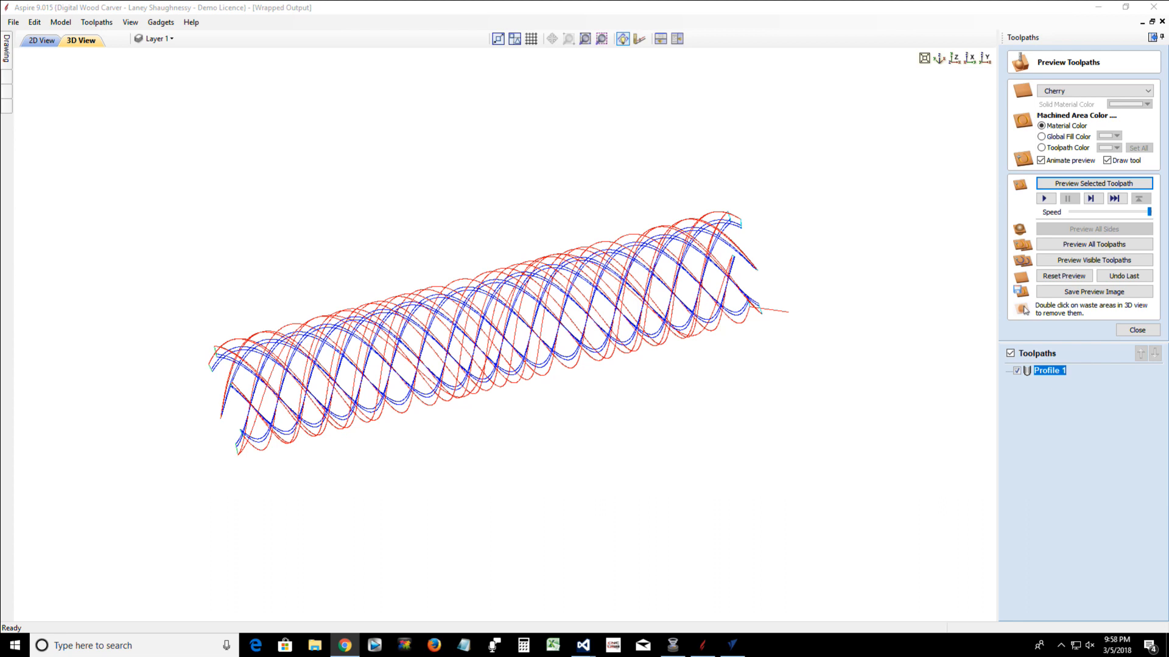
Save the Profile 1 toolpath as 6StrandSpiral in the Federal Table Leg folder using the Digital WoodCarver (inch)(*.tap) post processor
{"action": "left_click", "coordinate": [1154, 332]}
{"action": "left_click", "coordinate": [1103, 229]}
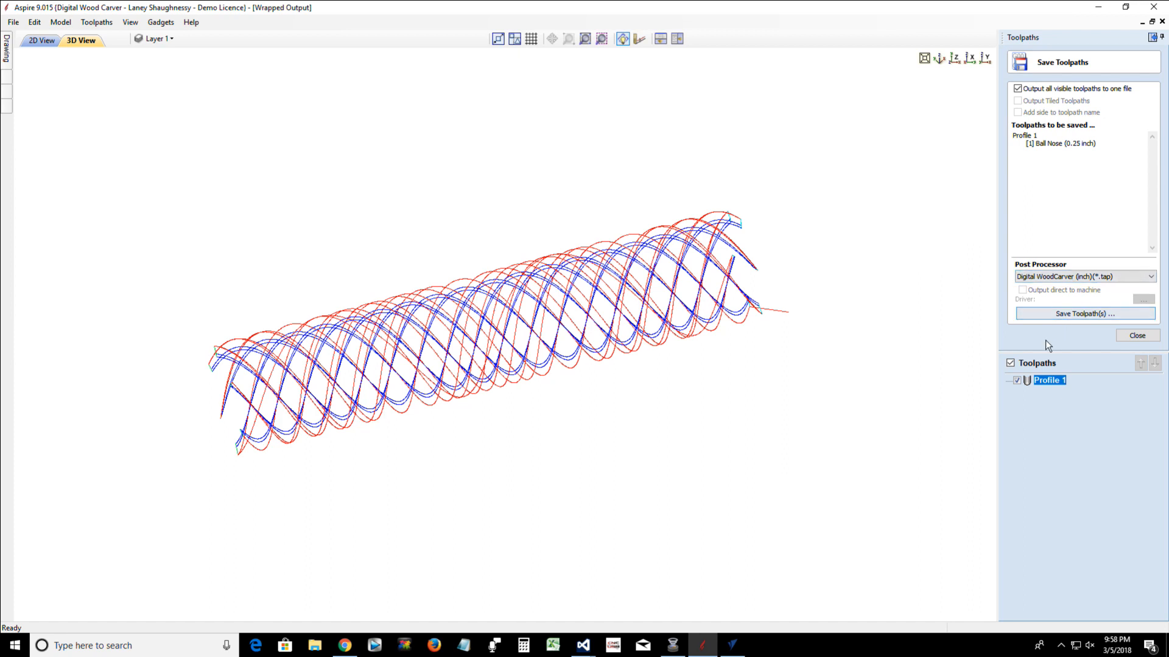
{"action": "left_click", "coordinate": [1057, 314]}
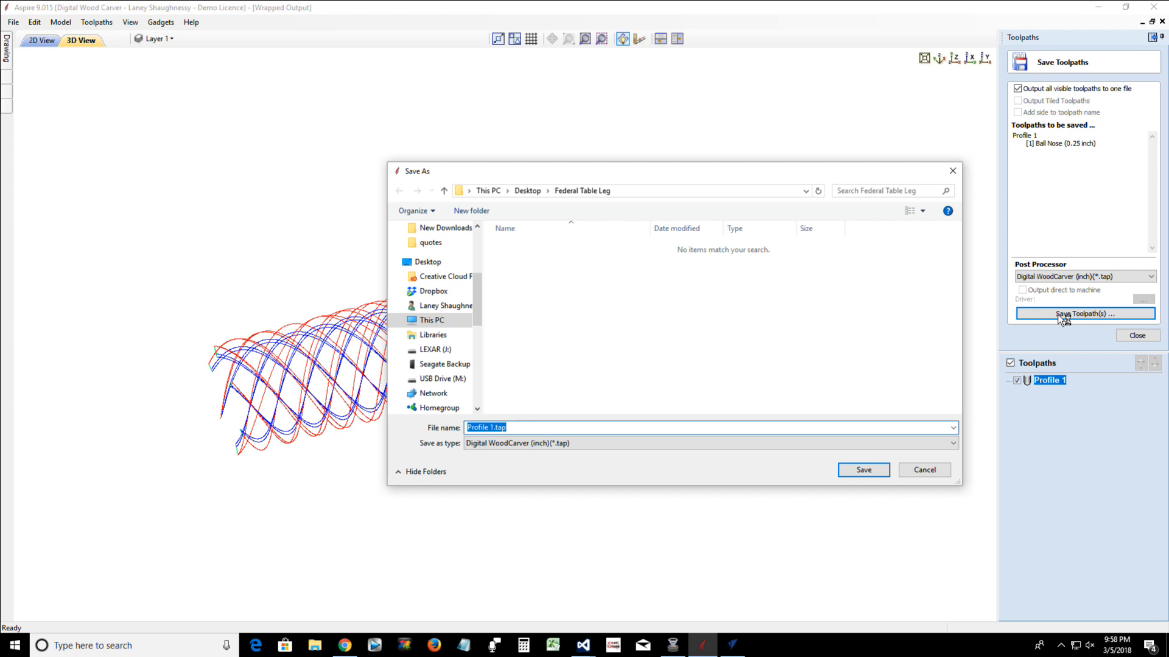
{"action": "type", "text": "6StrandSpiral"}
{"action": "left_click", "coordinate": [855, 472]}
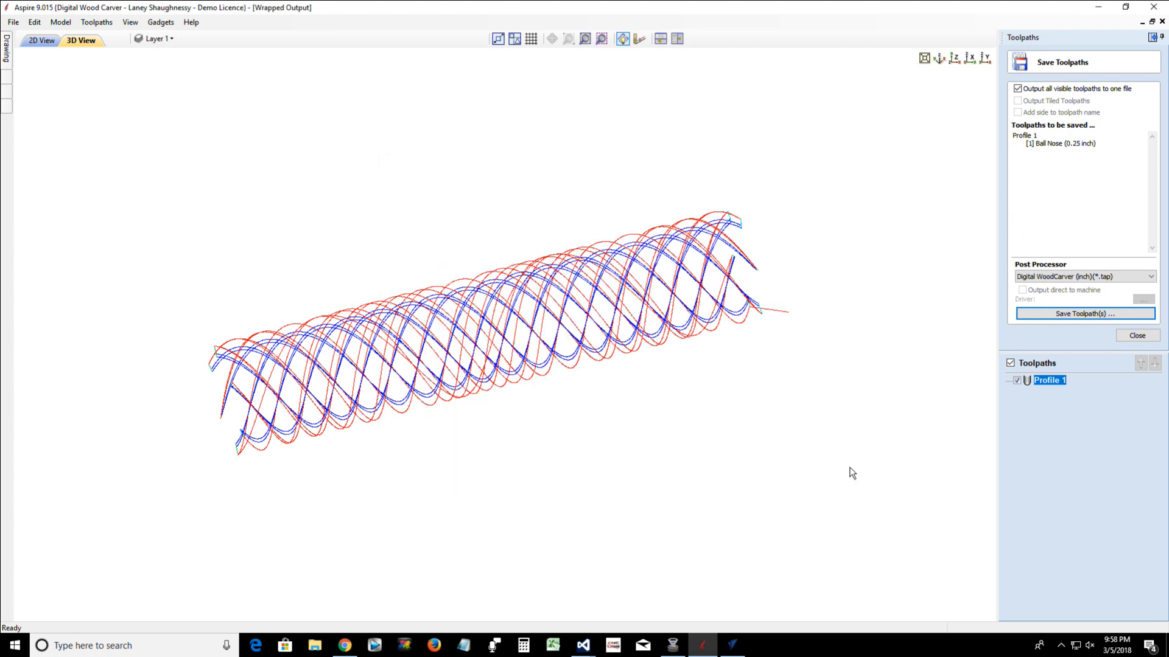
Switch to CNC USB Controller and import the rotary settings file DWC_4th_Axis_Wrap_617.setting
{"action": "left_click", "coordinate": [613, 646]}
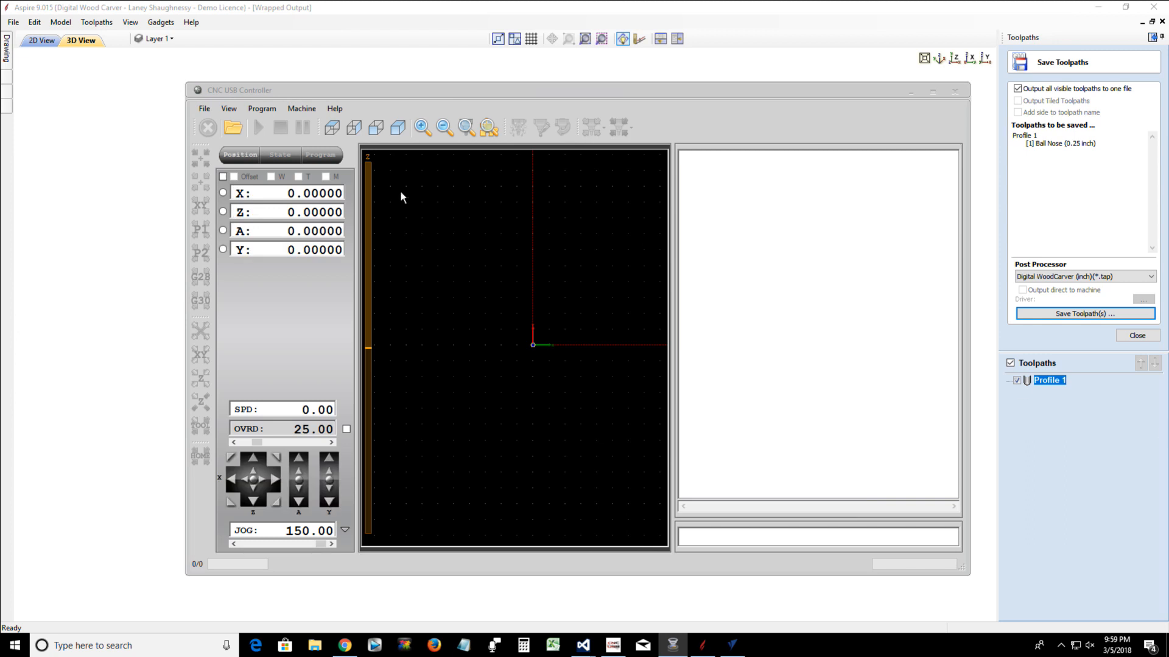
{"action": "left_click", "coordinate": [204, 110]}
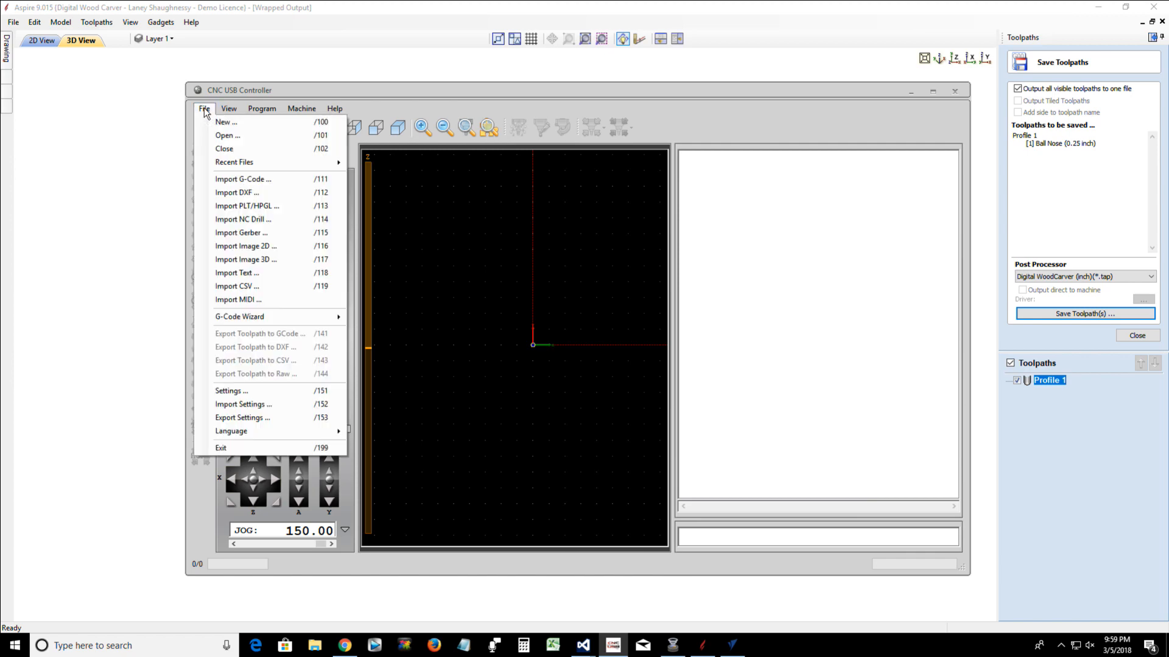
{"action": "left_click", "coordinate": [215, 405]}
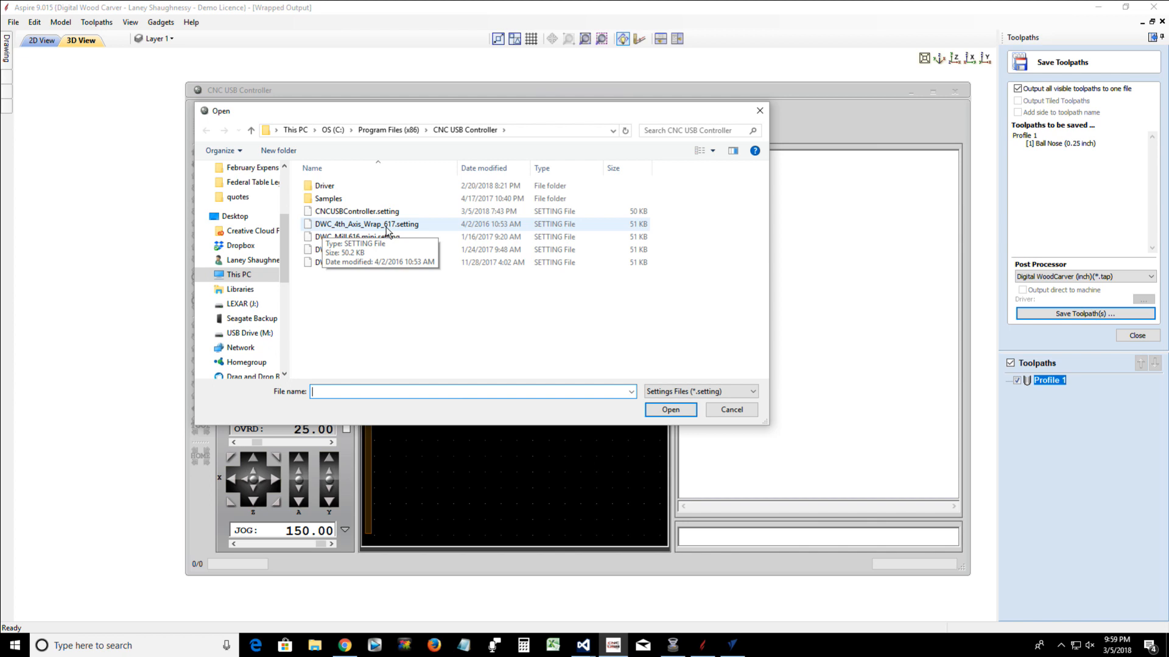
{"action": "left_click", "coordinate": [363, 229]}
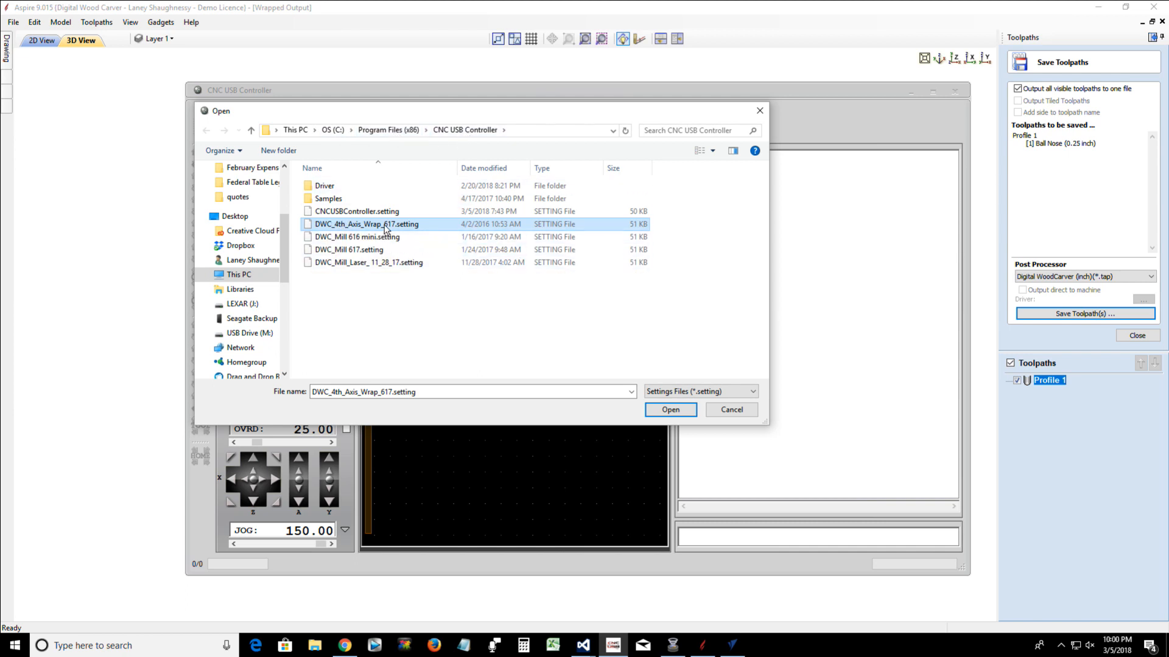
{"action": "left_click", "coordinate": [670, 410]}
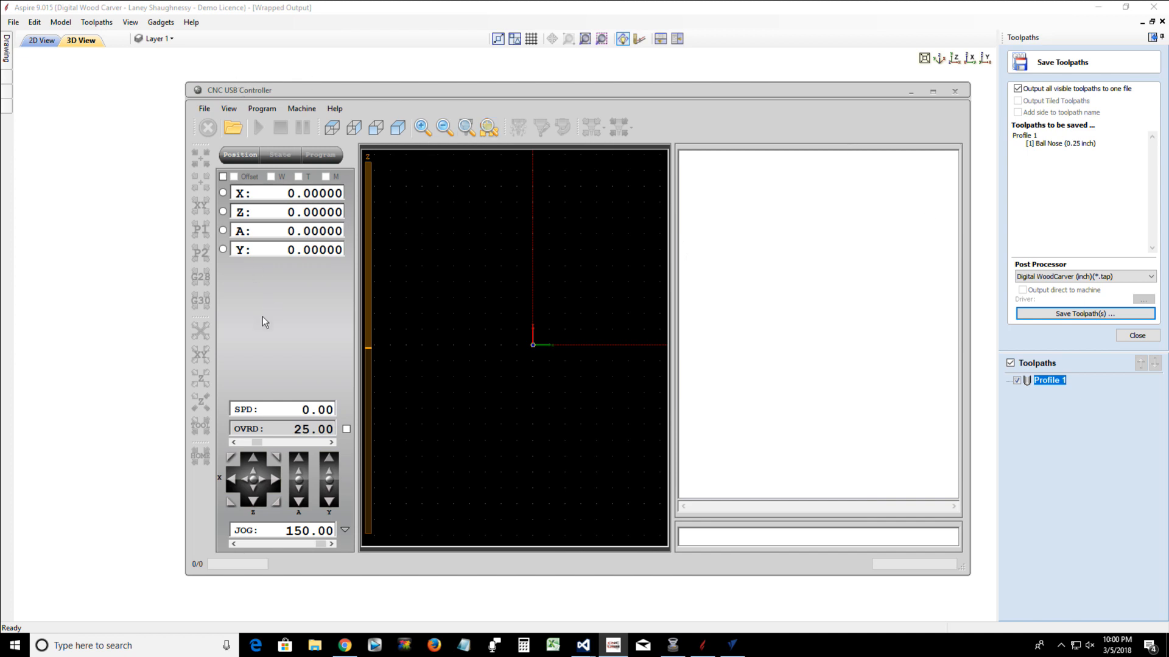
Import the mill settings file DWC_Mill 617.setting into the controller
{"action": "left_click", "coordinate": [204, 109]}
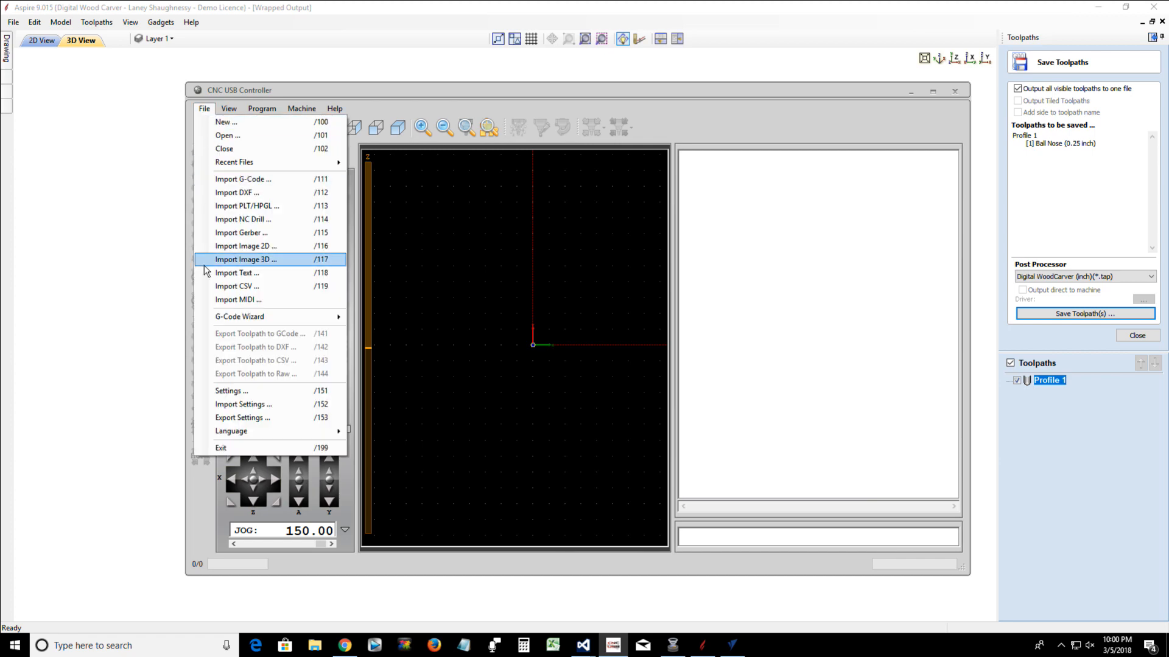
{"action": "left_click", "coordinate": [225, 405]}
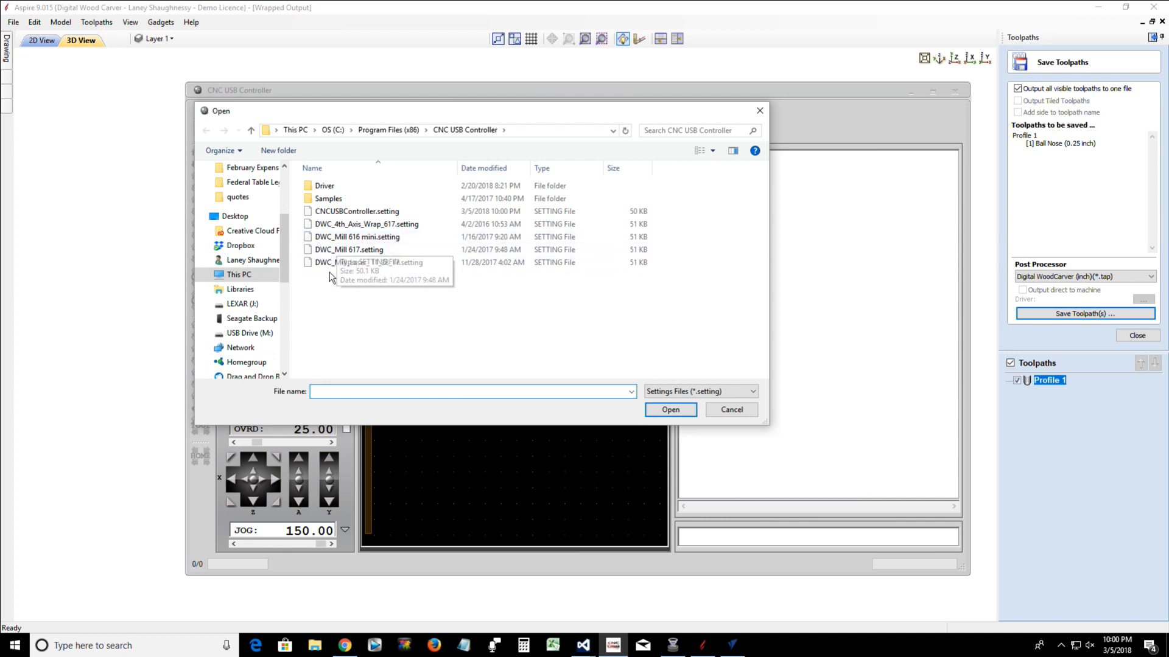
{"action": "left_click", "coordinate": [340, 250]}
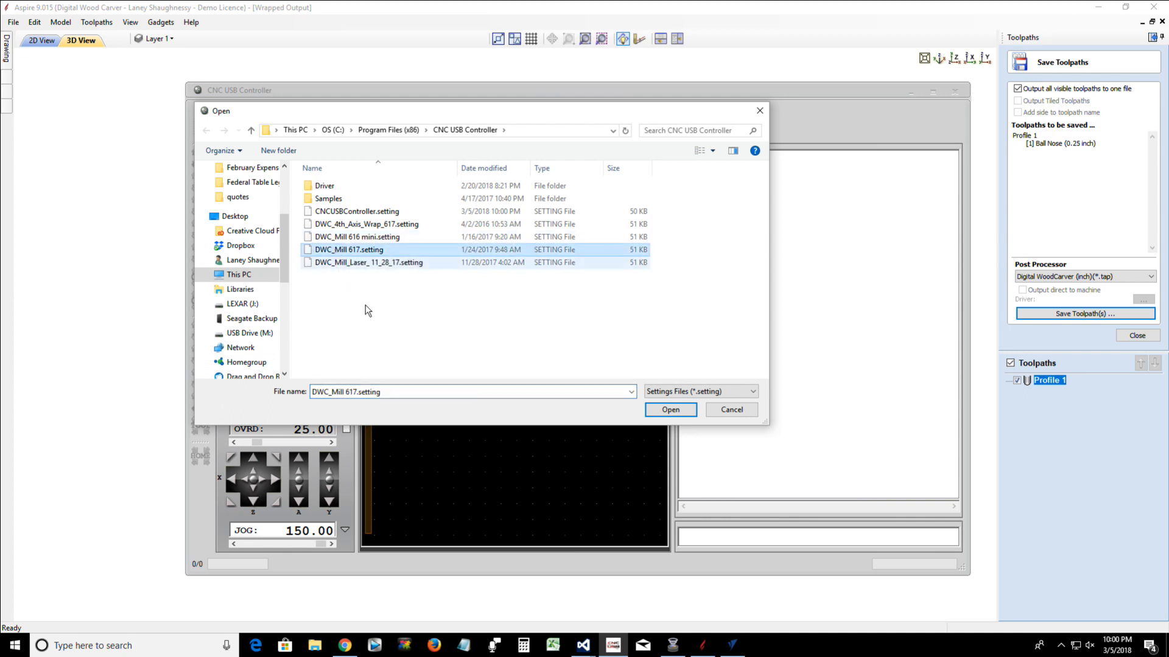
{"action": "left_click", "coordinate": [664, 413]}
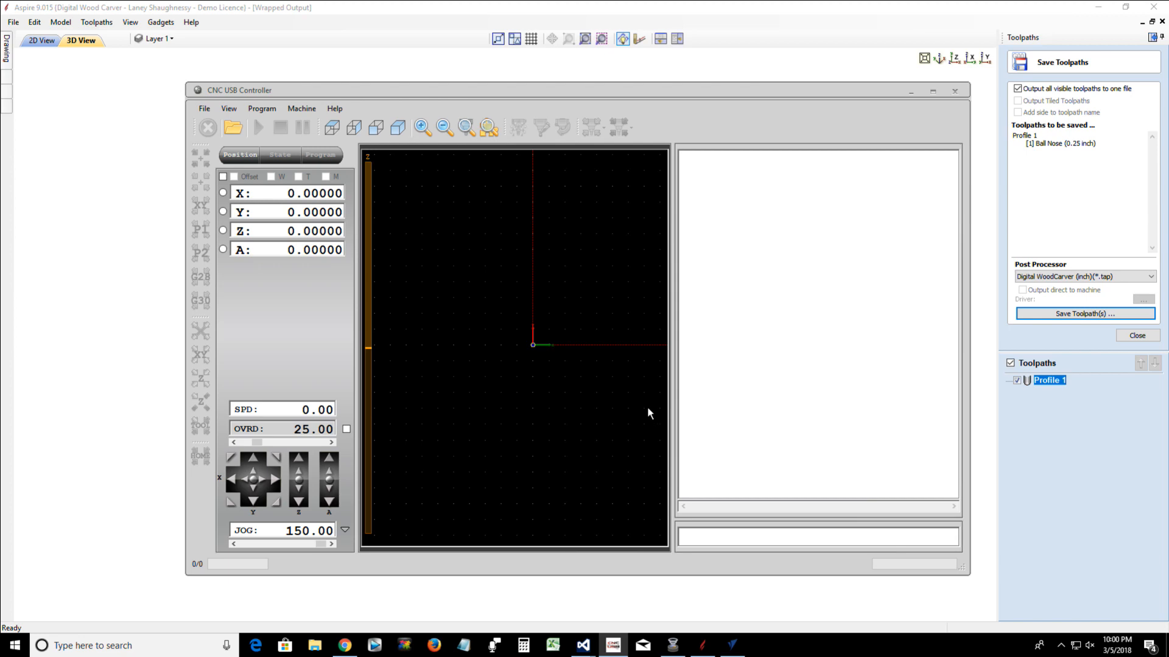
Exit CNC USB Controller, restart it to check the imported mill settings, and close it again
{"action": "left_click", "coordinate": [204, 108]}
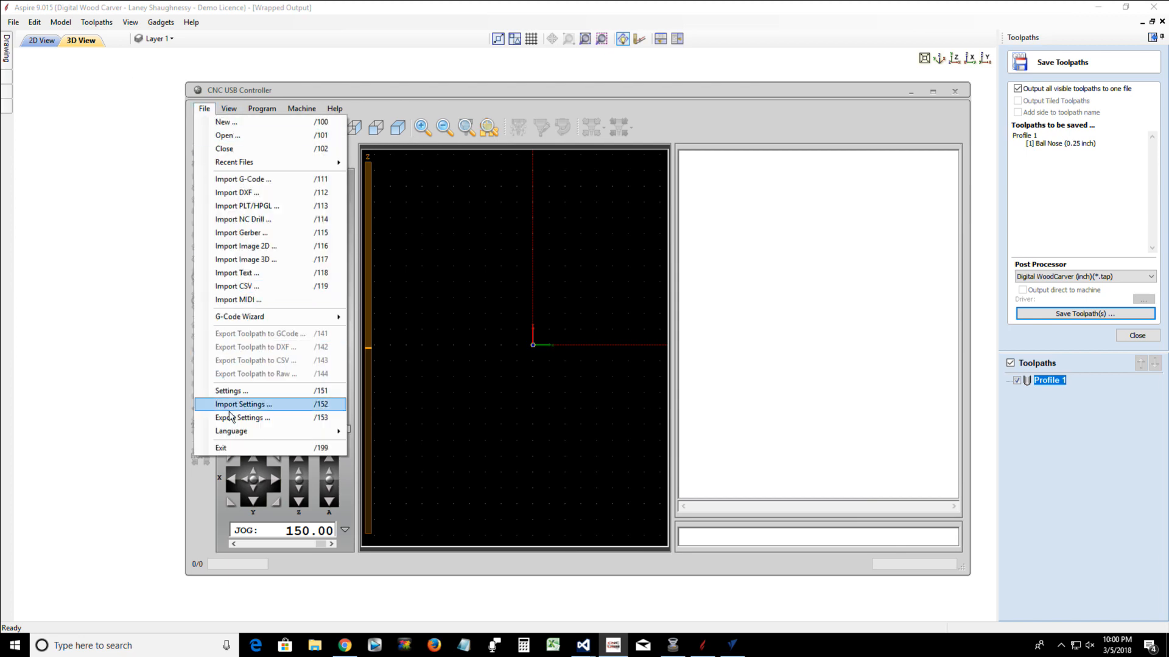
{"action": "left_click", "coordinate": [239, 447]}
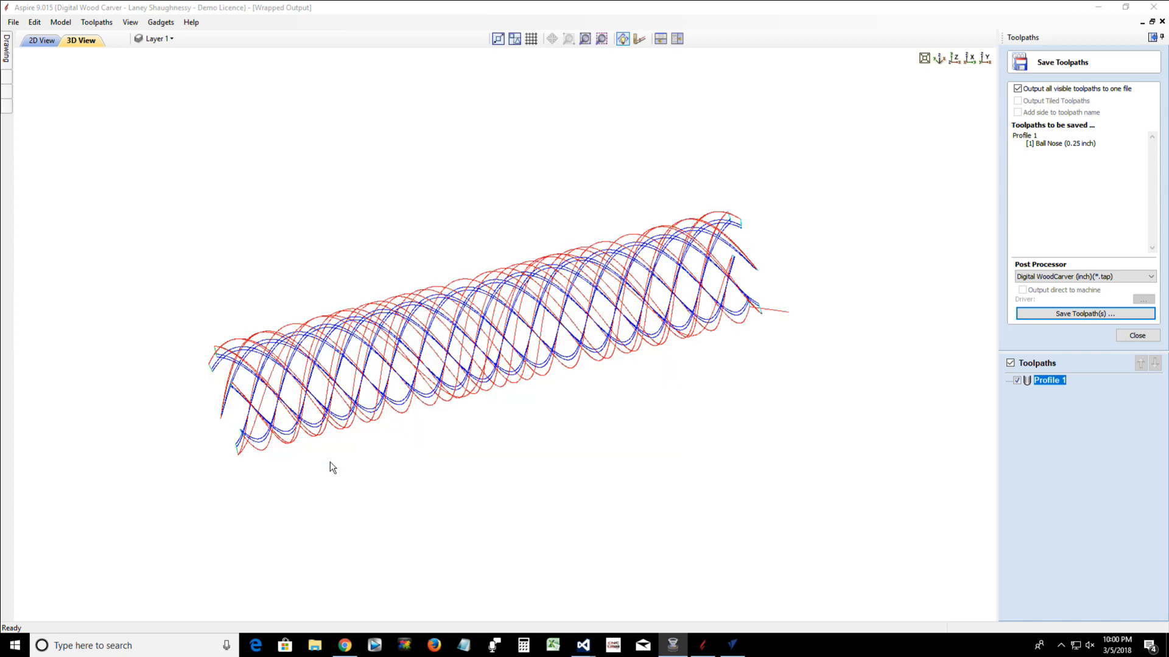
{"action": "left_click", "coordinate": [621, 649]}
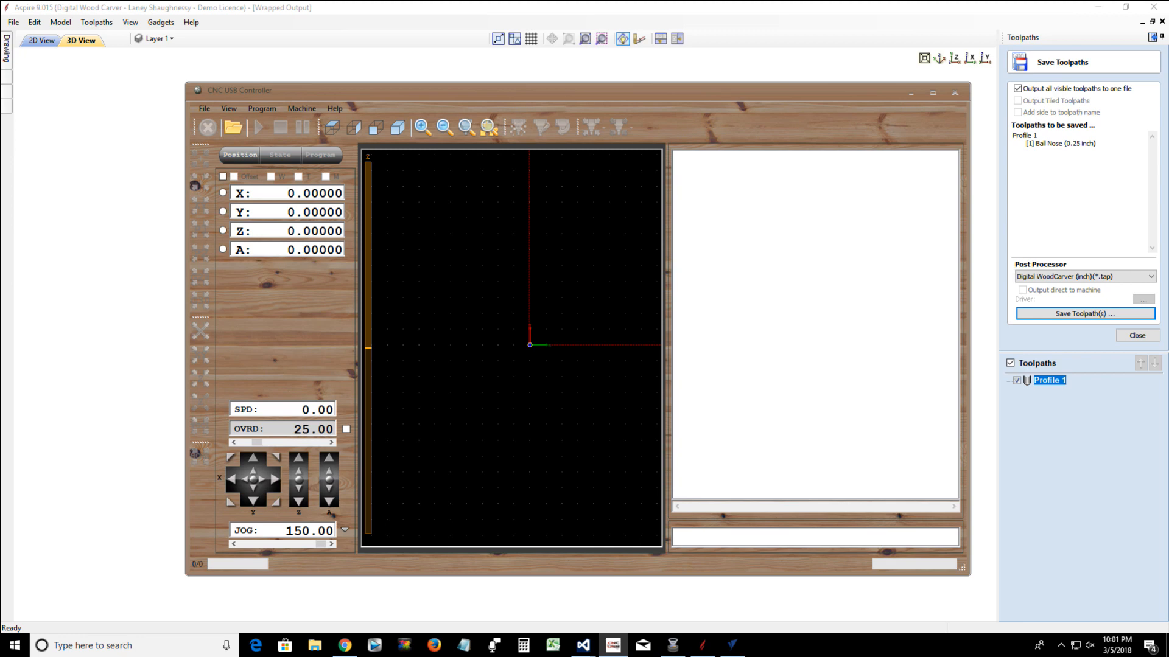
{"action": "left_click", "coordinate": [954, 92]}
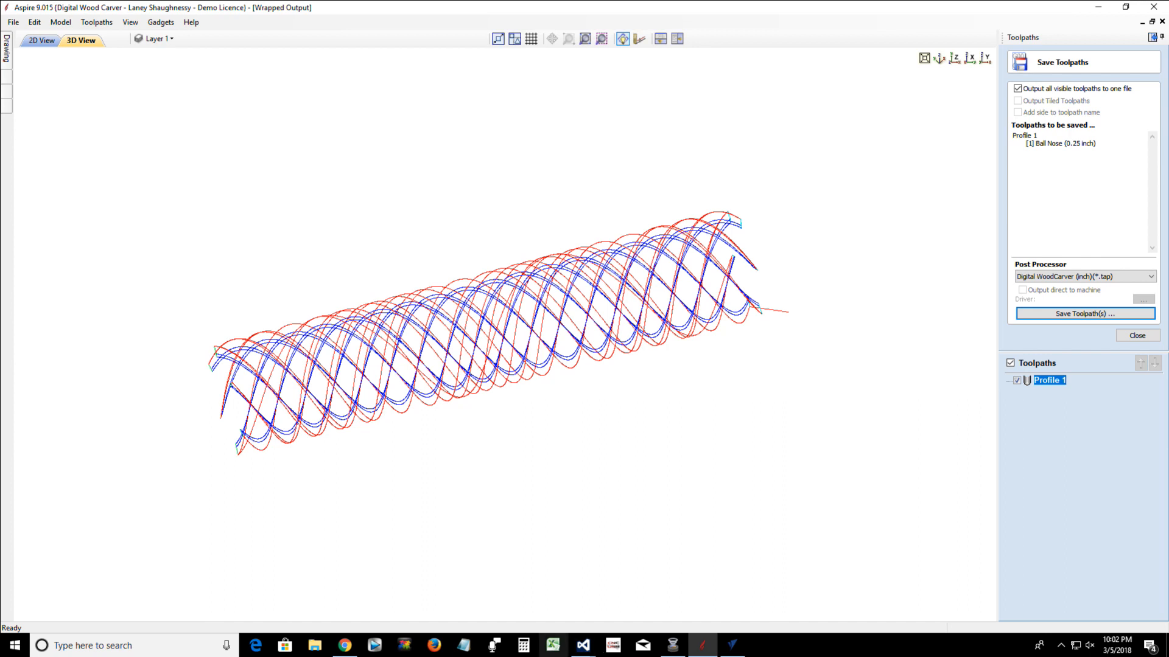
Start CNC USB Controller and open 6StrandSpiral.tap from the Federal Table Leg folder on the desktop
{"action": "left_click", "coordinate": [611, 646]}
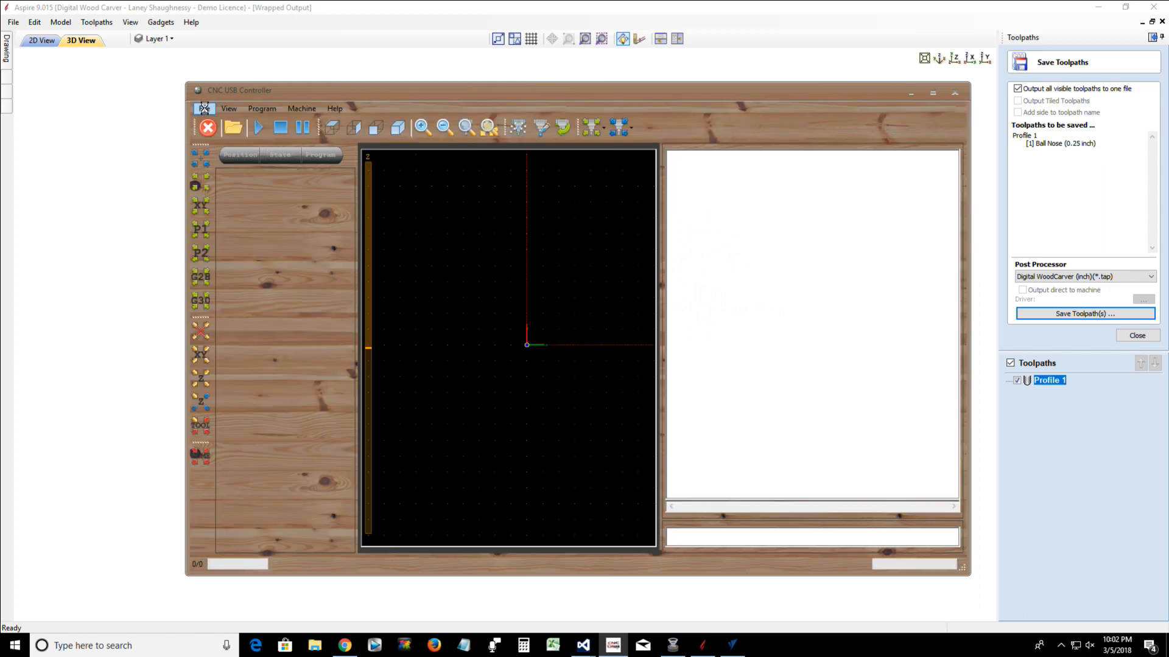
{"action": "left_click", "coordinate": [204, 109]}
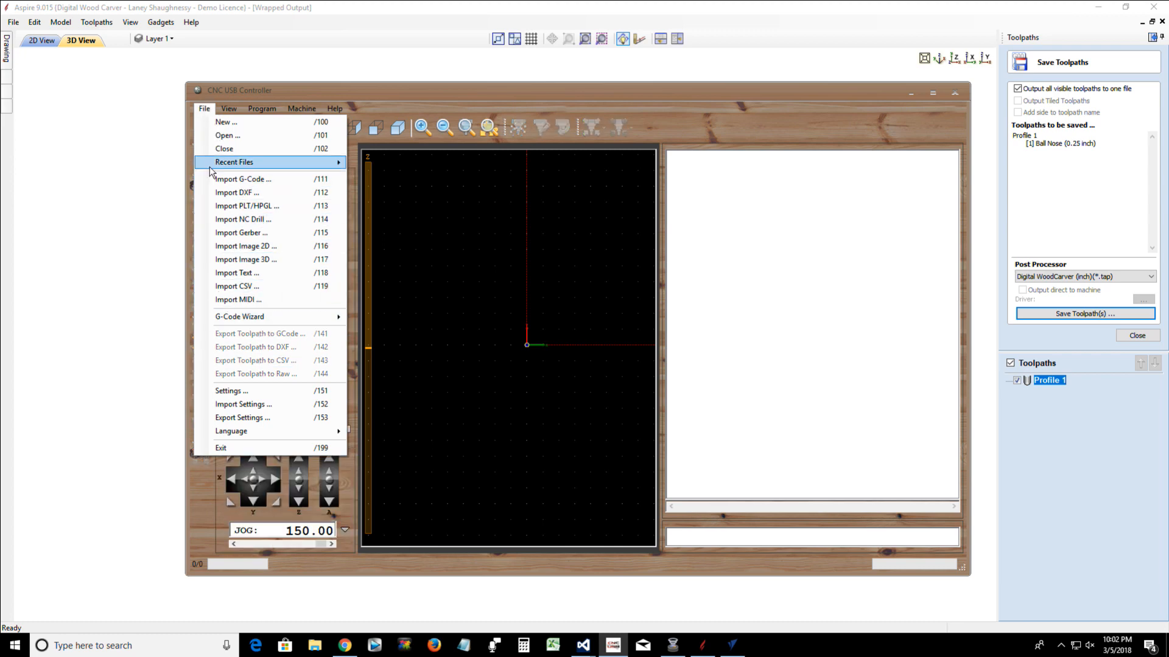
{"action": "left_click", "coordinate": [213, 135]}
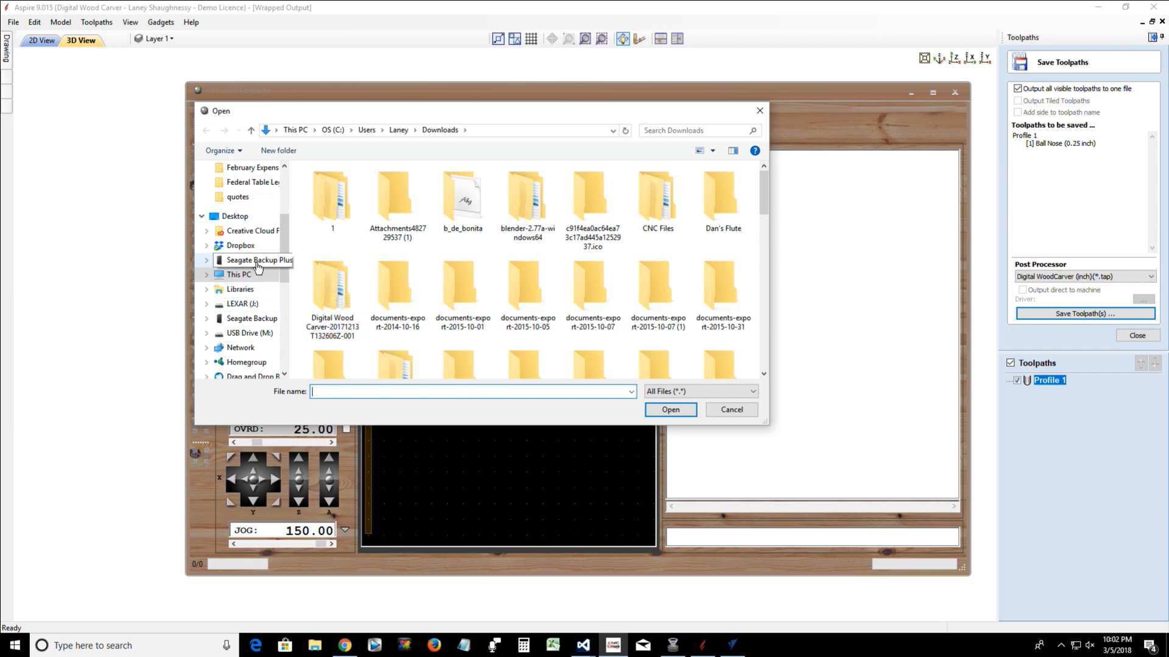
{"action": "left_click", "coordinate": [238, 218]}
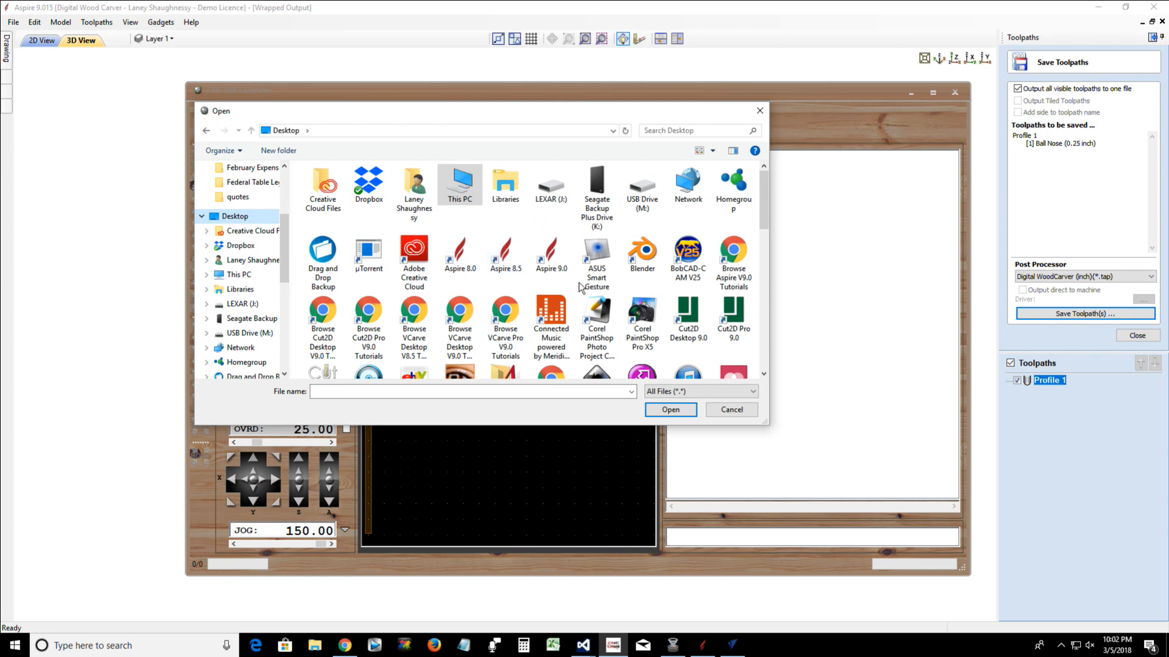
{"action": "left_click_drag", "start_coordinate": [765, 204], "coordinate": [774, 327]}
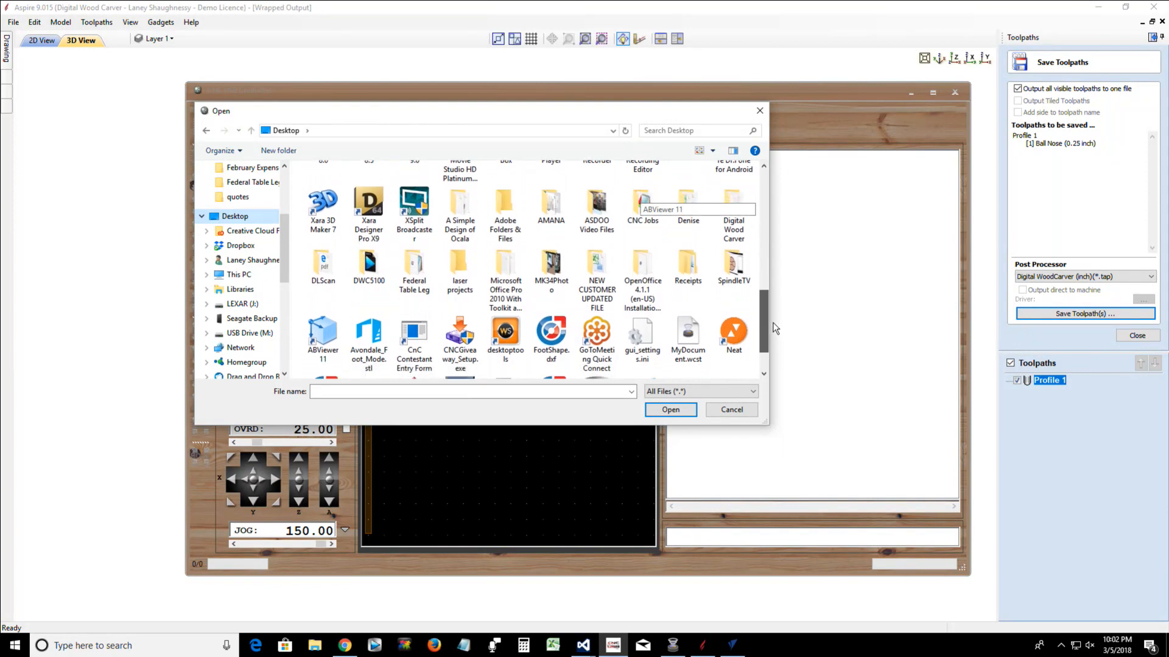
{"action": "double_click", "coordinate": [399, 271]}
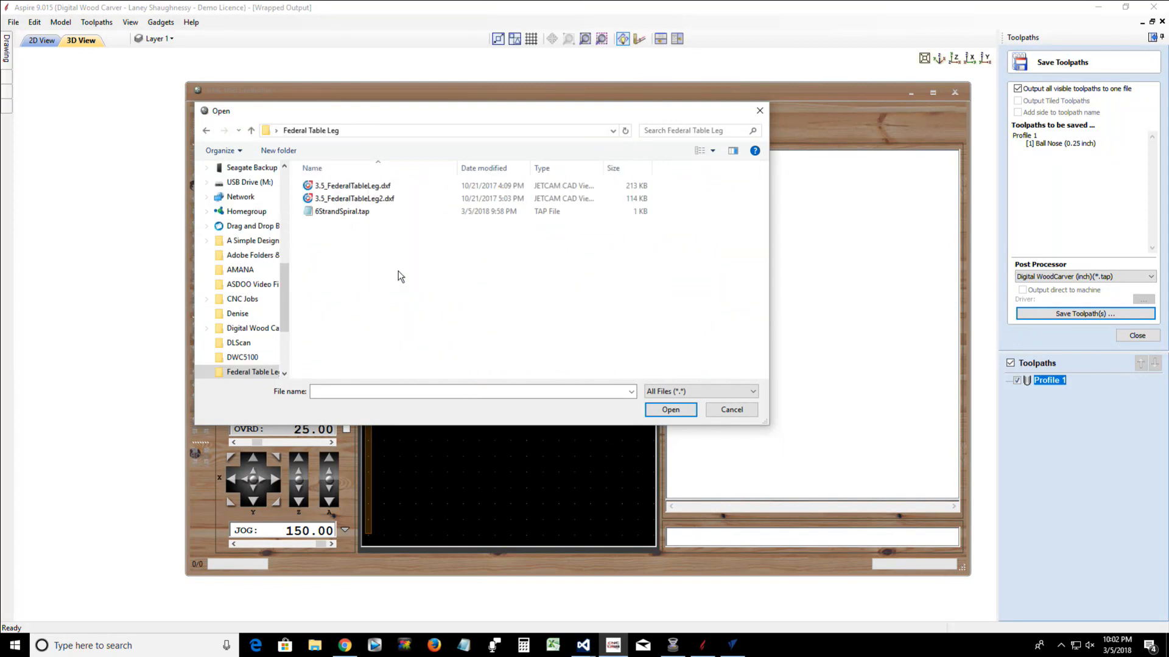
{"action": "double_click", "coordinate": [356, 211]}
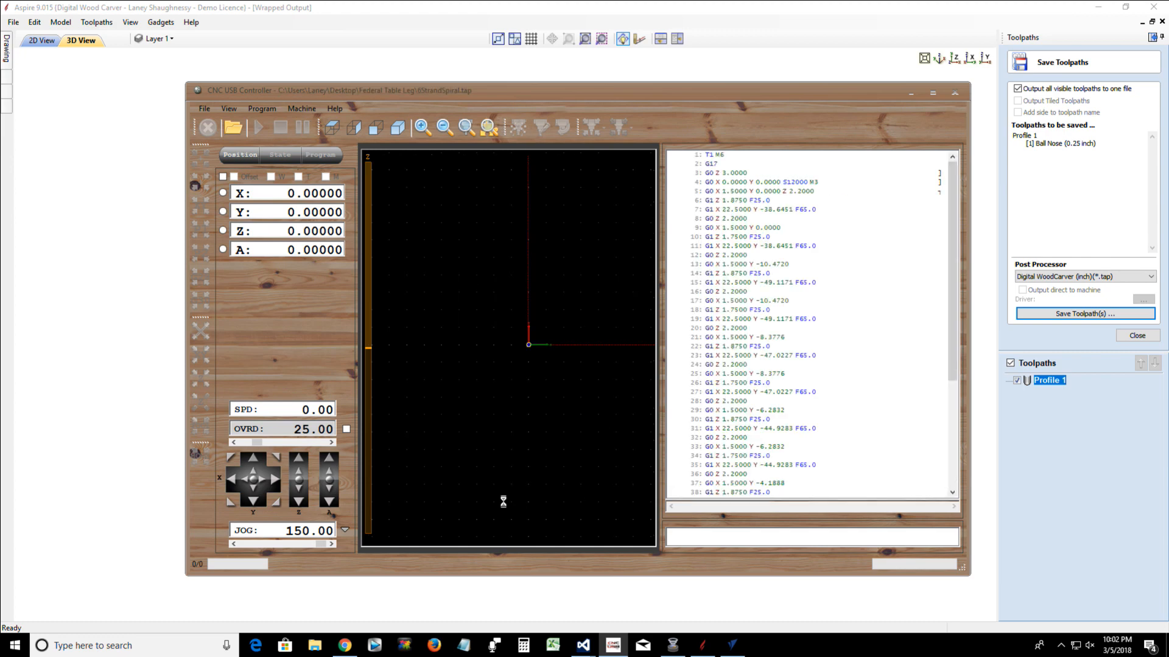
Examine the six spiral passes of the loaded toolpath in the controller's graphic view, and close the controller
{"action": "left_click_drag", "start_coordinate": [458, 480], "coordinate": [492, 496]}
{"action": "scroll", "coordinate": [476, 405], "scroll_direction": "down", "scroll_amount": 5}
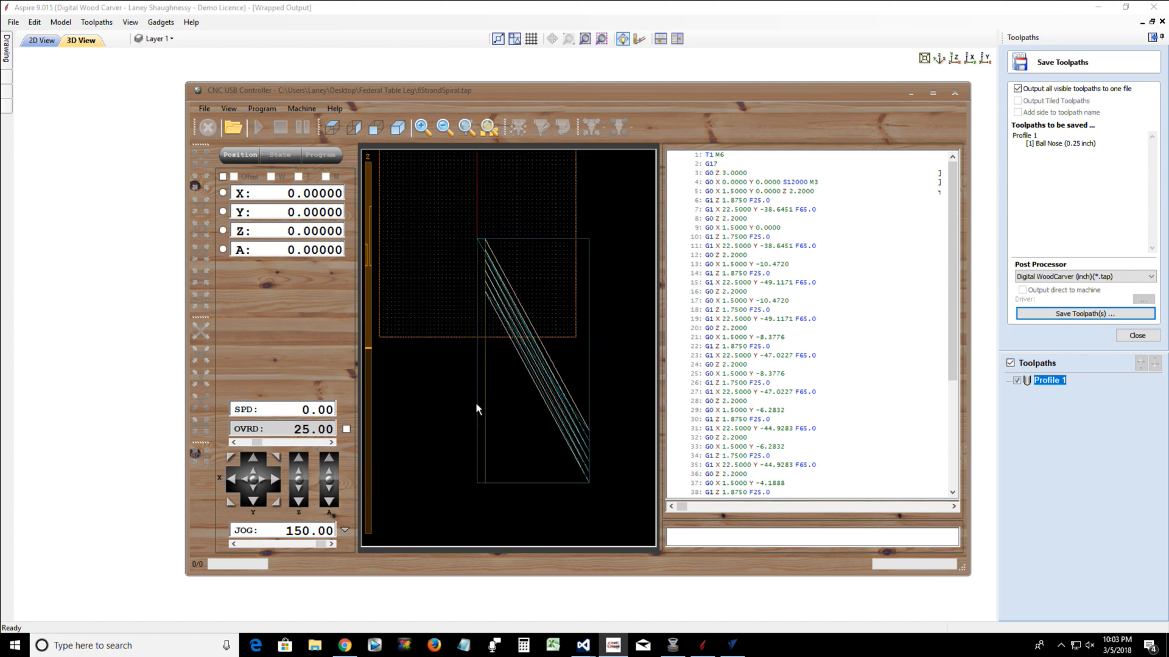
{"action": "scroll", "coordinate": [476, 408], "scroll_direction": "up", "scroll_amount": 1}
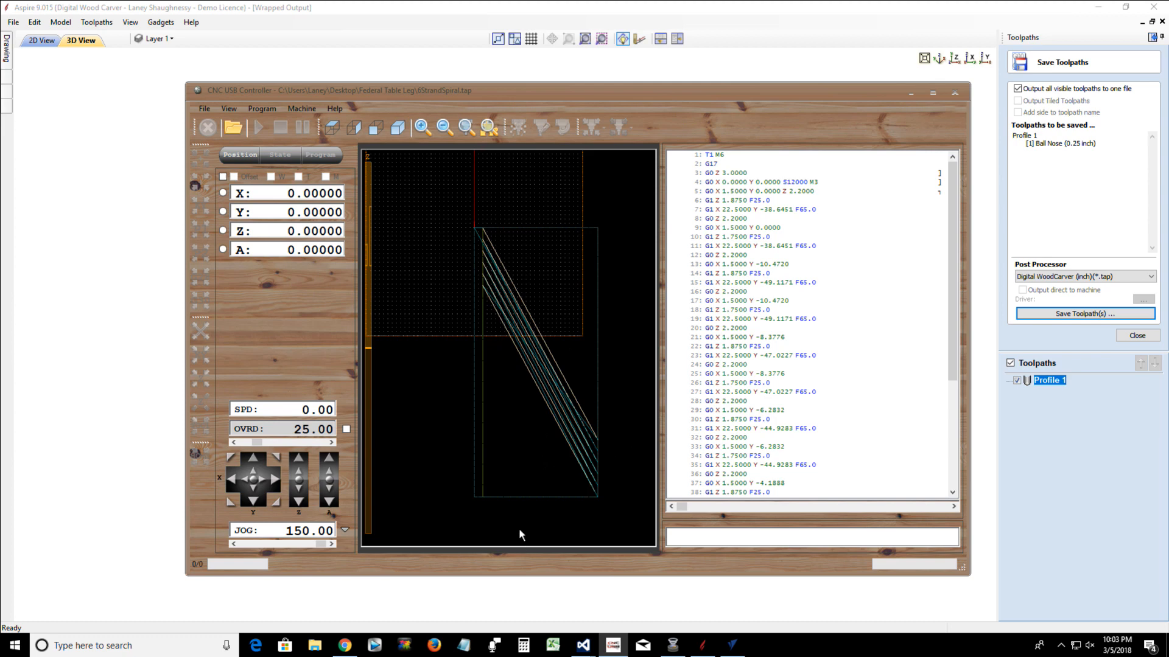
{"action": "left_click_drag", "start_coordinate": [518, 525], "coordinate": [530, 521]}
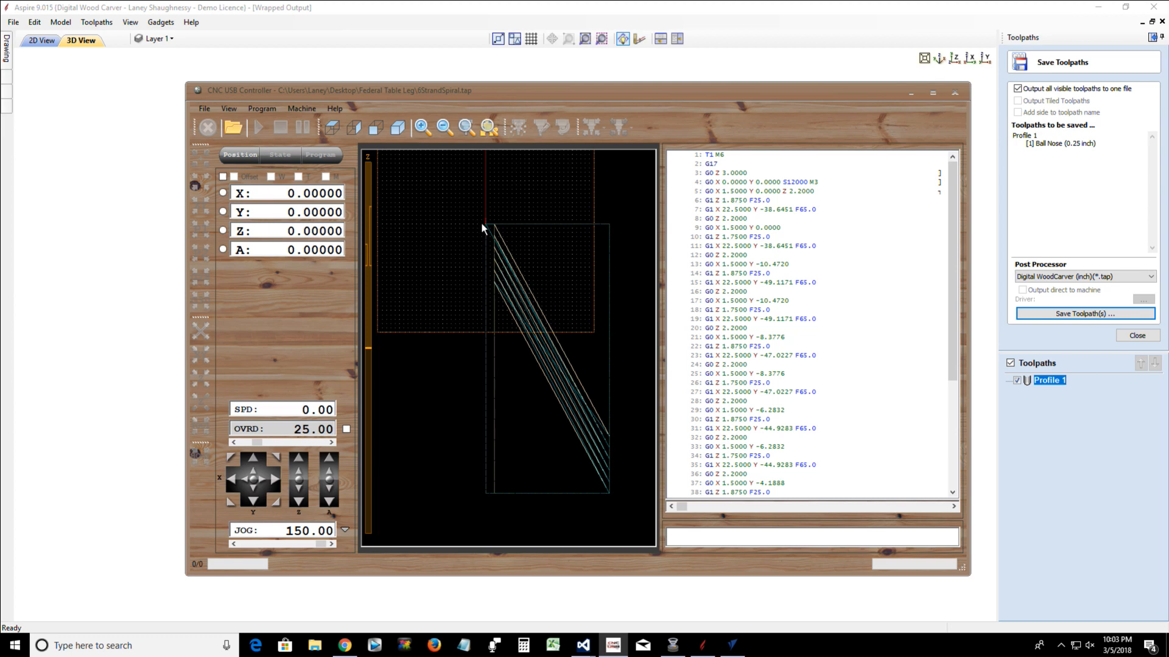
{"action": "scroll", "coordinate": [481, 222], "scroll_direction": "up", "scroll_amount": 6}
{"action": "scroll", "coordinate": [484, 224], "scroll_direction": "down", "scroll_amount": 5}
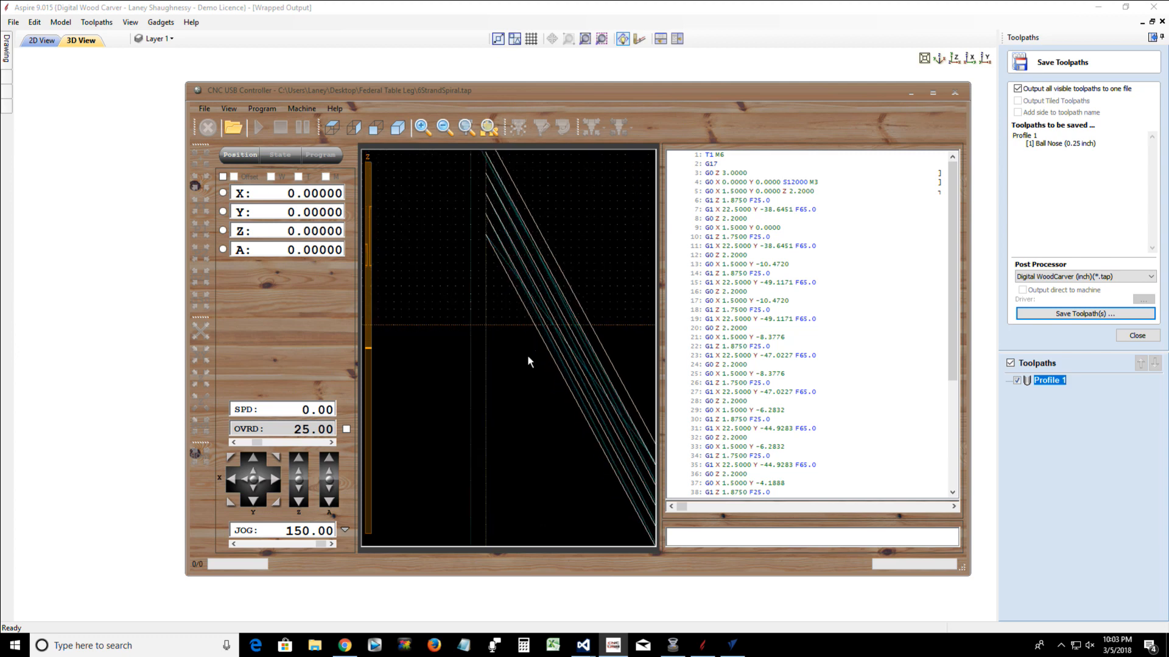
{"action": "left_click", "coordinate": [955, 93]}
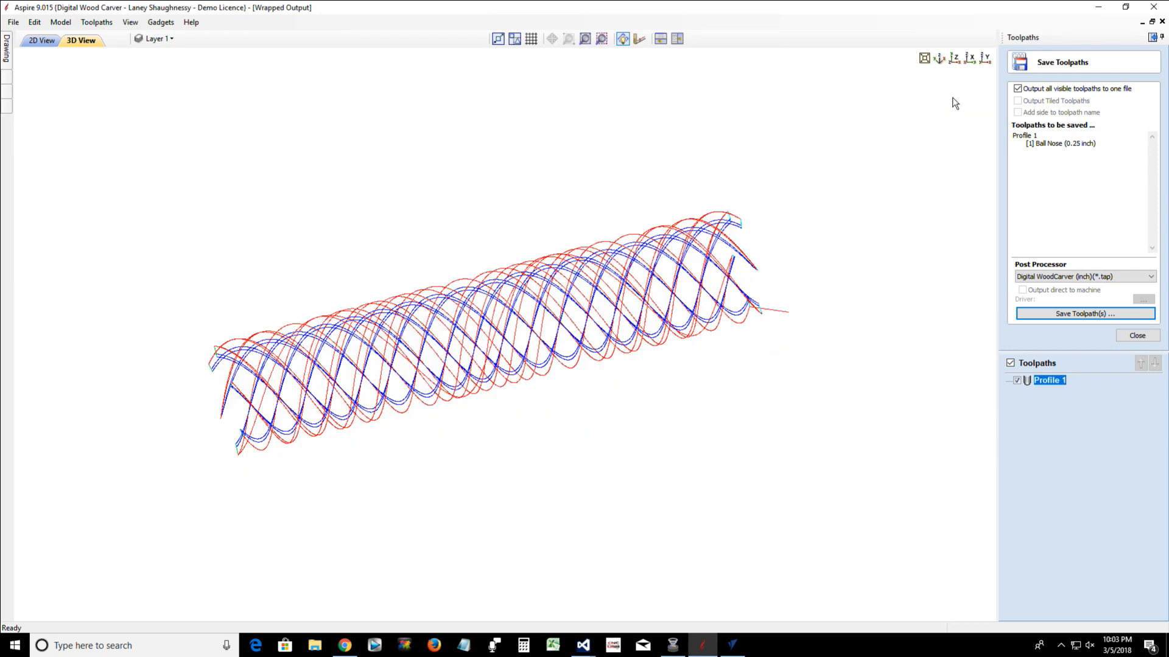